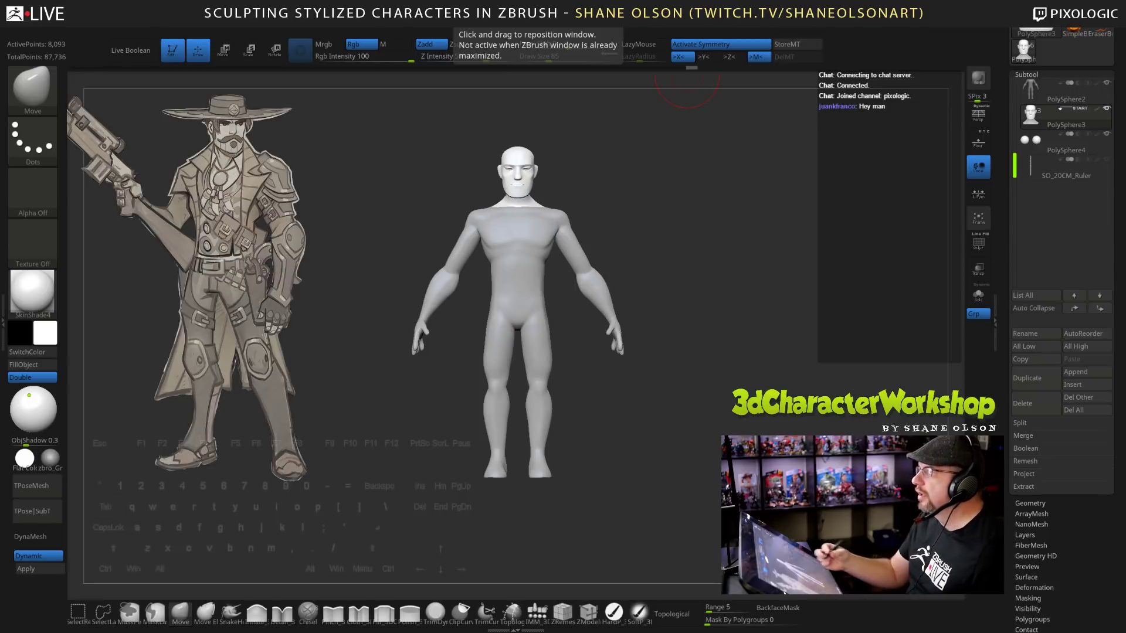
Examine the base figure's proportions from the front and at slight angles beside the cowboy reference.
left_click_drag(730, 323, 714, 312)
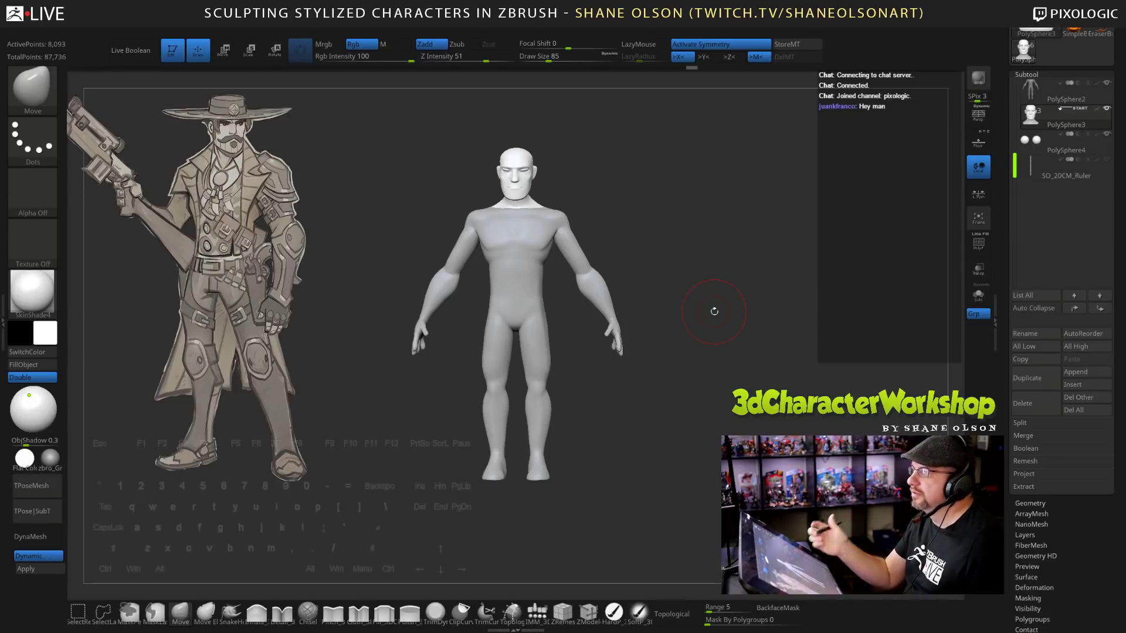
left_click_drag(693, 306, 691, 305, "shift")
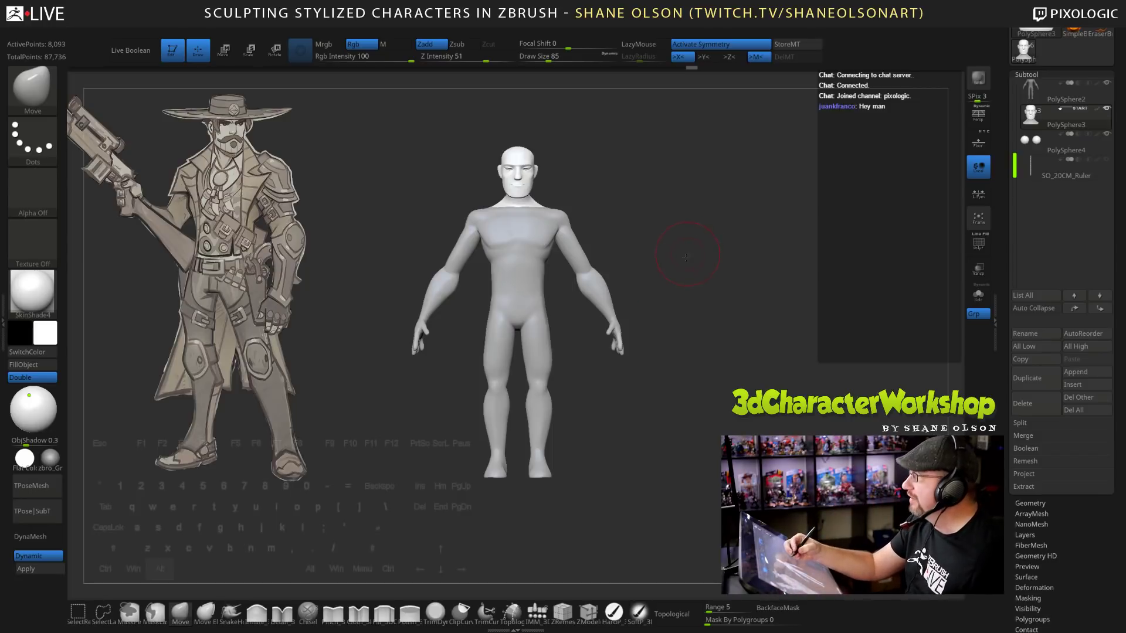
left_click_drag(684, 256, 651, 260, "alt")
mouse_move(652, 302)
left_mouse_down()
mouse_move(613, 304)
mouse_move(649, 309)
left_mouse_up()
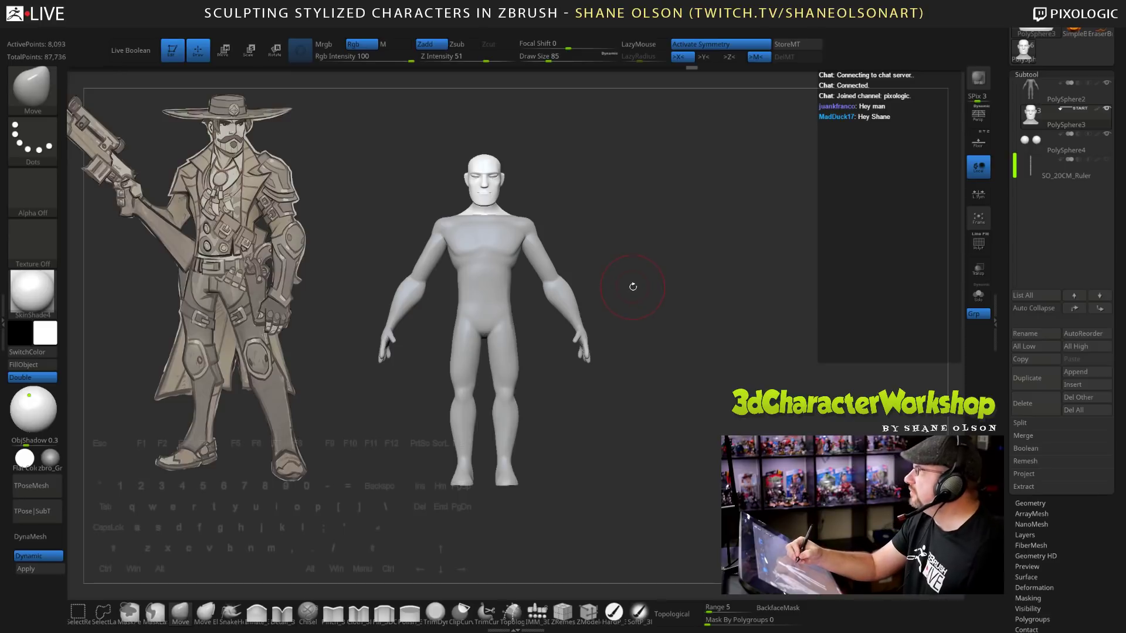
mouse_move(637, 285)
left_mouse_down("alt")
mouse_move(645, 266)
mouse_move(636, 278)
left_mouse_up("alt")
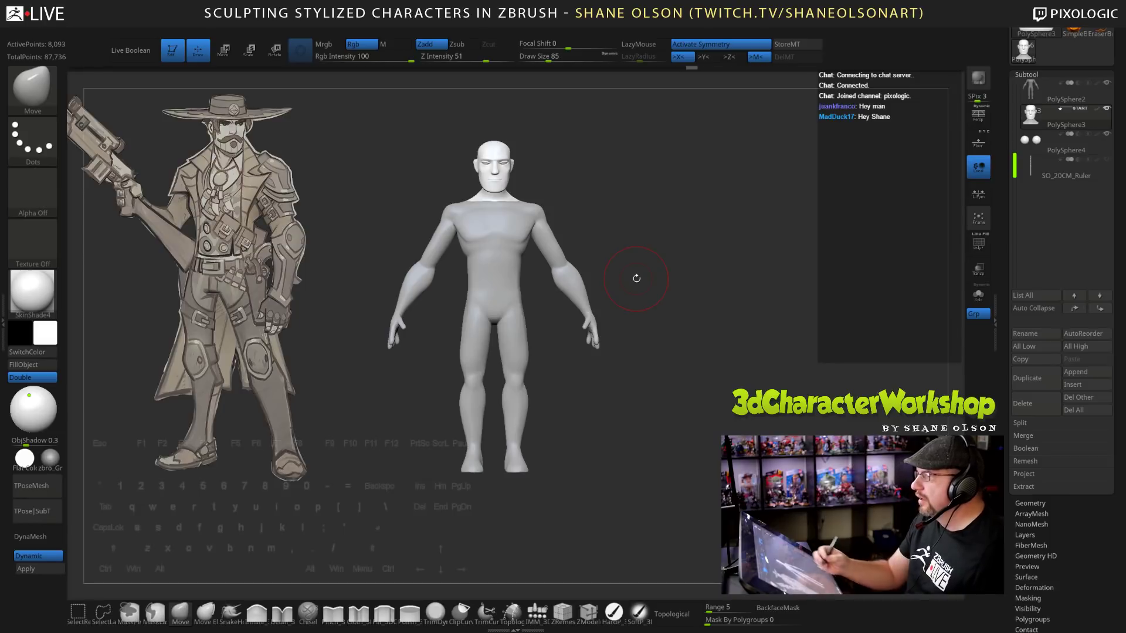
left_click_drag(657, 324, 650, 322)
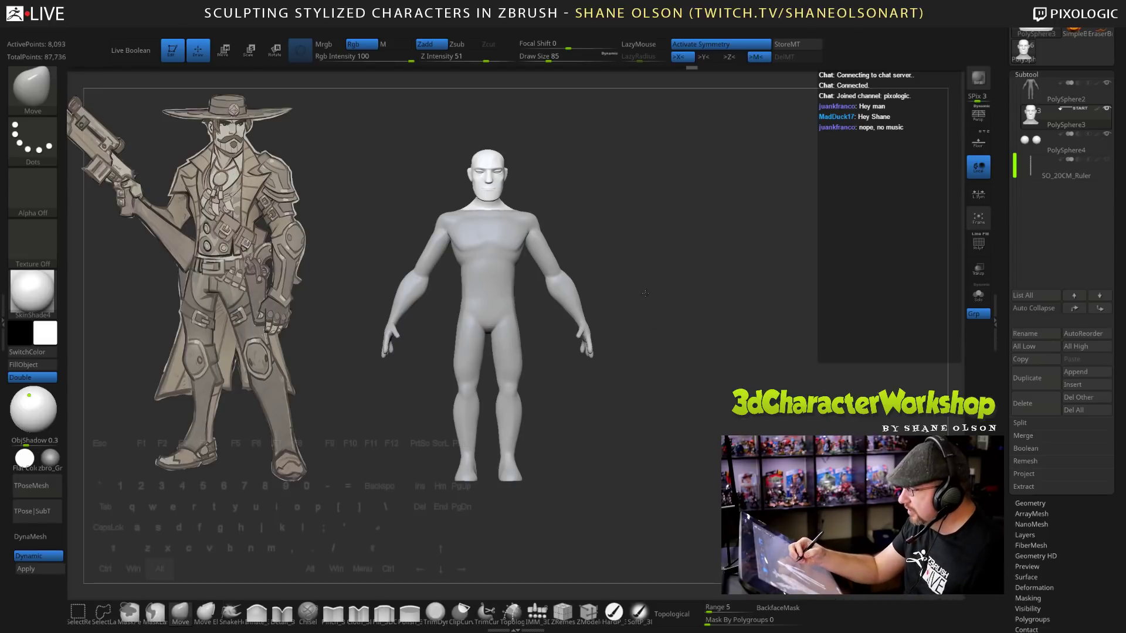
mouse_move(651, 285)
left_mouse_down()
mouse_move(647, 295)
mouse_move(668, 291)
left_mouse_up()
mouse_move(765, 422)
left_mouse_down()
mouse_move(666, 436)
mouse_move(737, 430)
left_mouse_up()
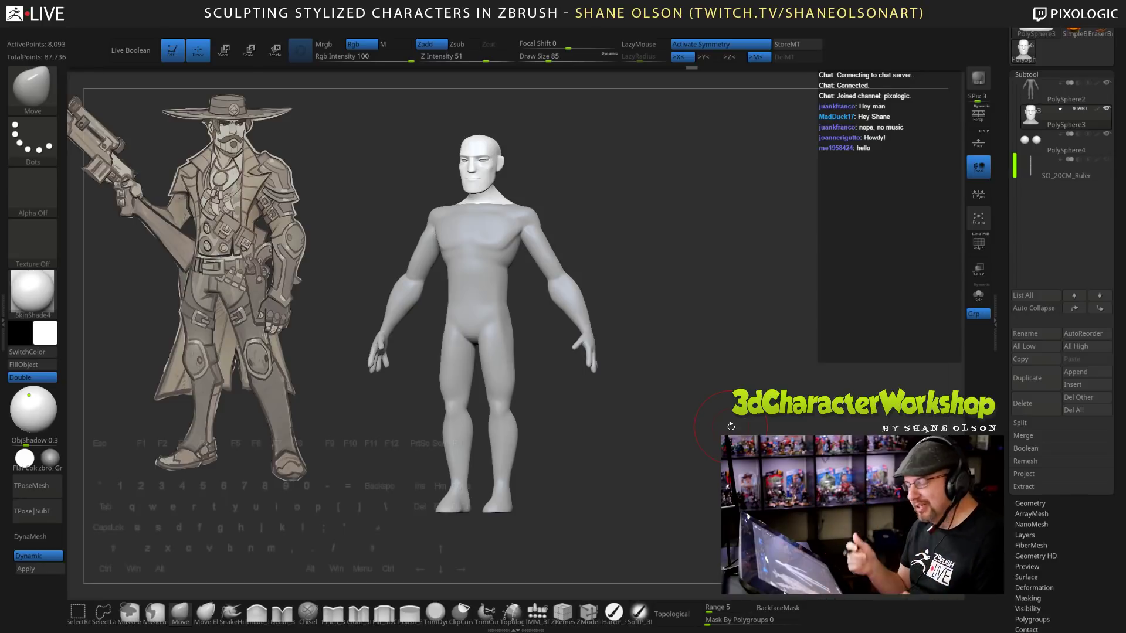
left_click_drag(702, 418, 725, 415, "shift")
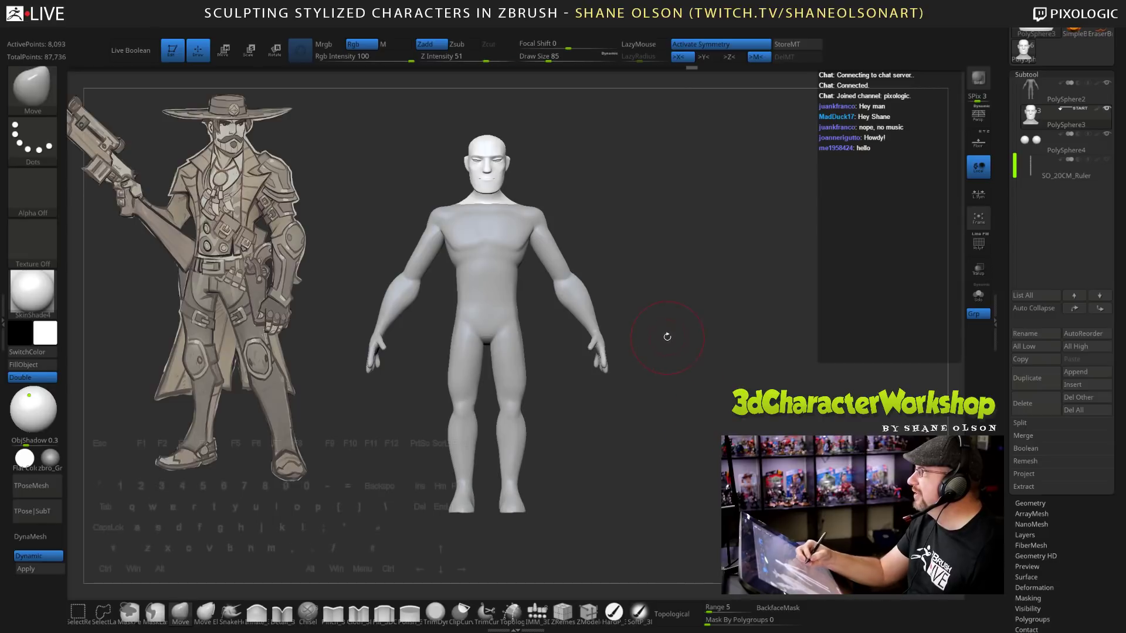
mouse_move(669, 337)
left_mouse_down("alt")
mouse_move(663, 322)
mouse_move(673, 394)
left_mouse_up("alt")
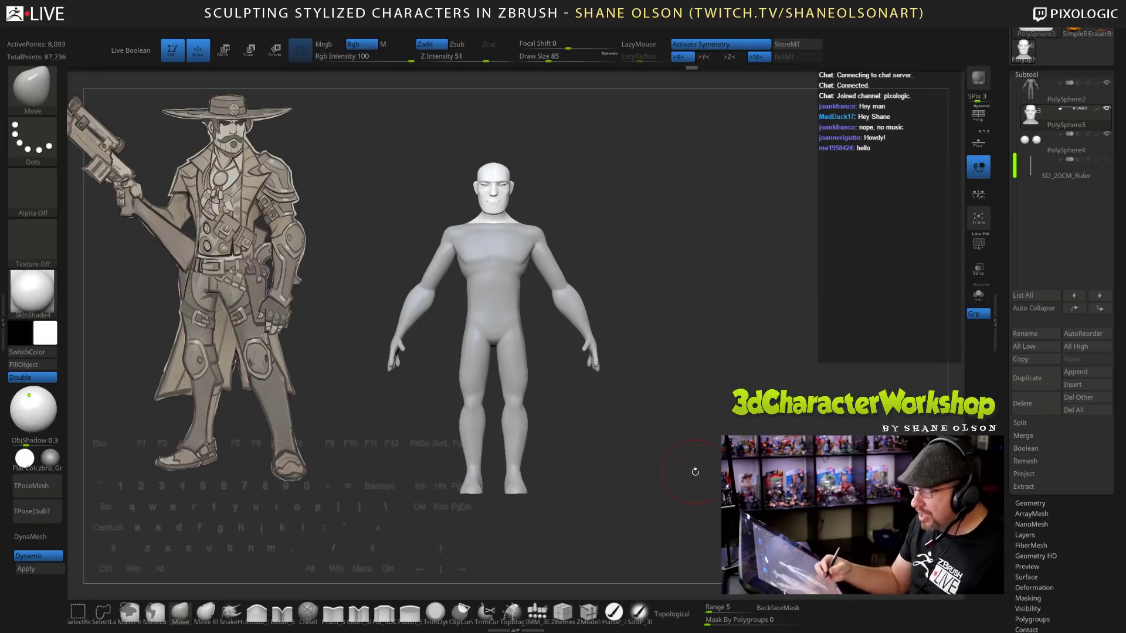
Set the Move brush's draw size to 69 and make the body the active subtool.
left_click_drag(695, 472, 712, 486)
mouse_move(687, 450)
left_mouse_down()
mouse_move(669, 423)
mouse_move(665, 473)
mouse_move(678, 407)
mouse_move(692, 429)
mouse_move(674, 428)
mouse_move(724, 432)
mouse_move(680, 423)
mouse_move(683, 341)
left_mouse_up()
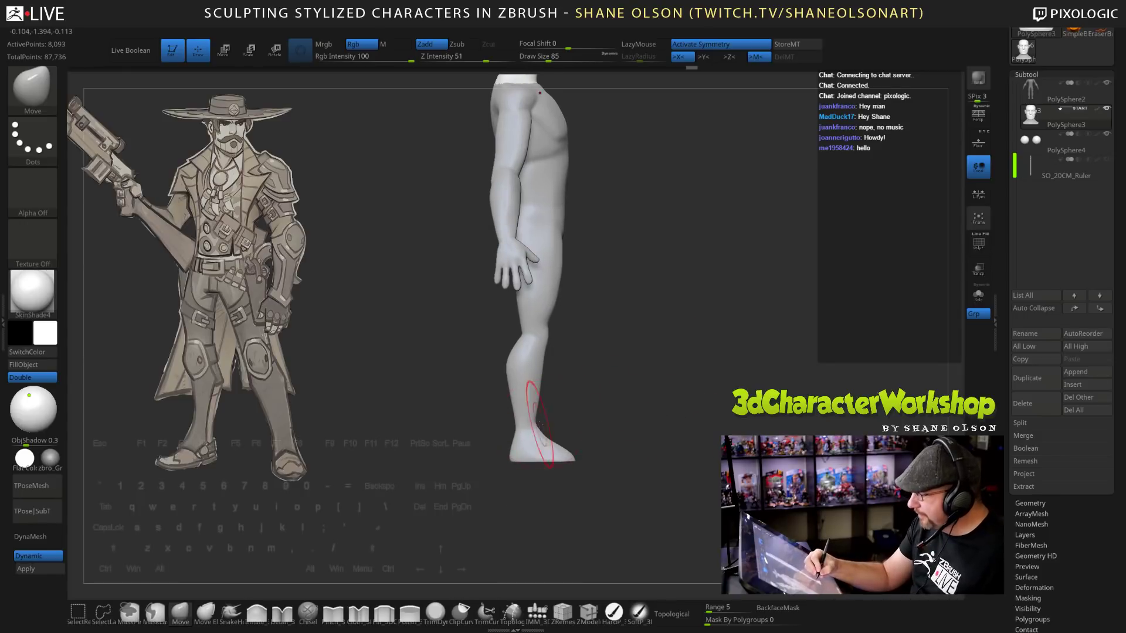
key("s")
left_click(577, 404)
left_click_drag(659, 377, 635, 389)
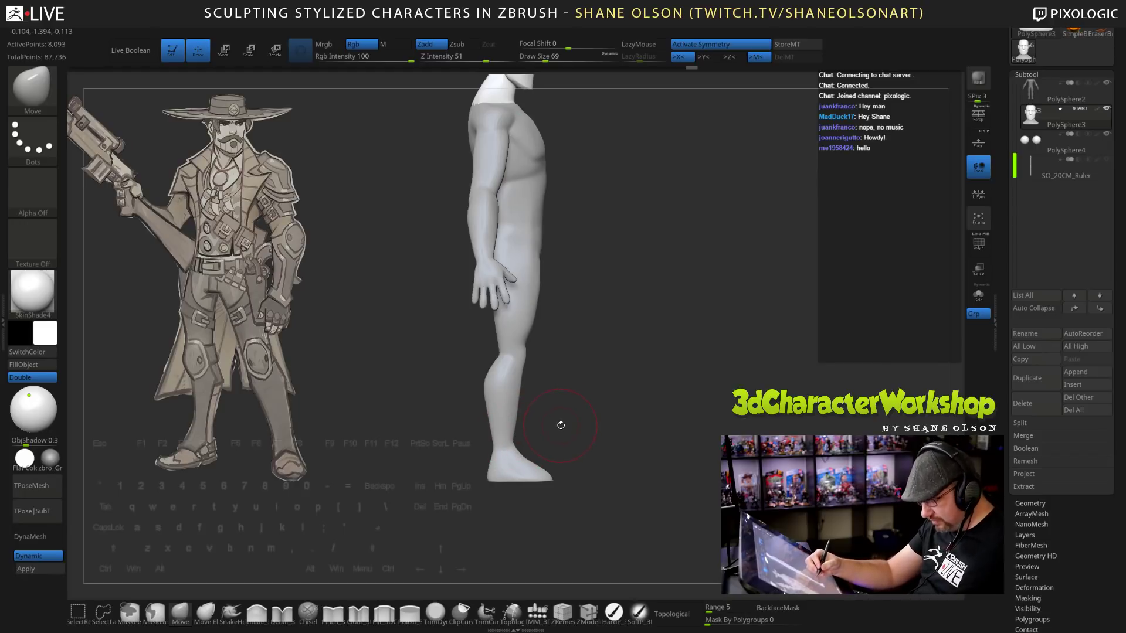
key("space")
key("space")
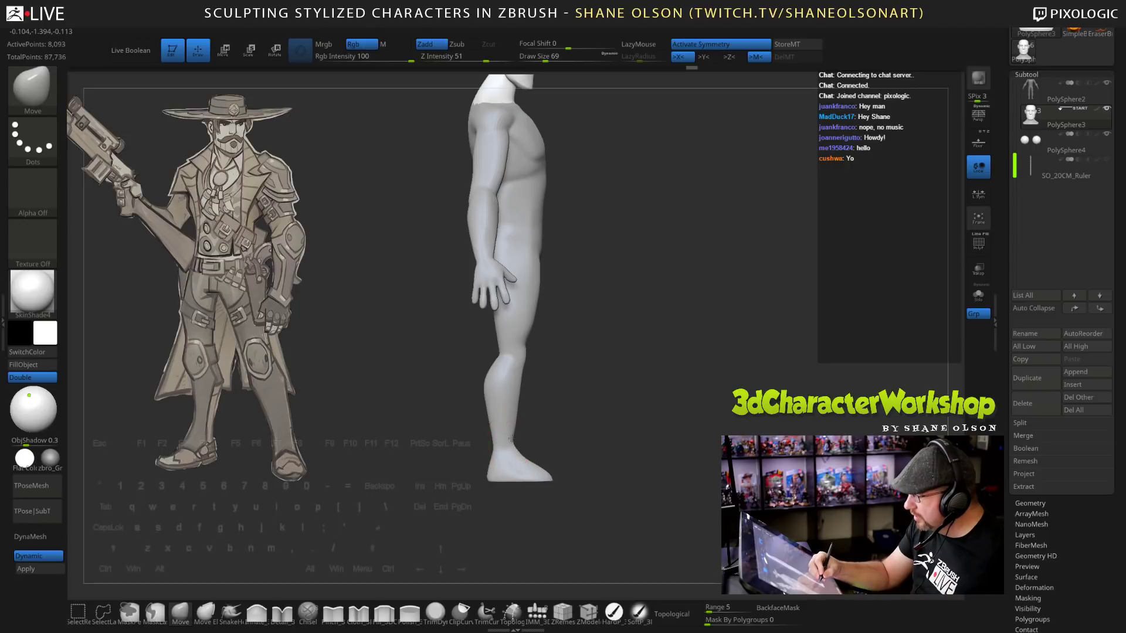
left_click_drag(592, 407, 588, 399, "alt")
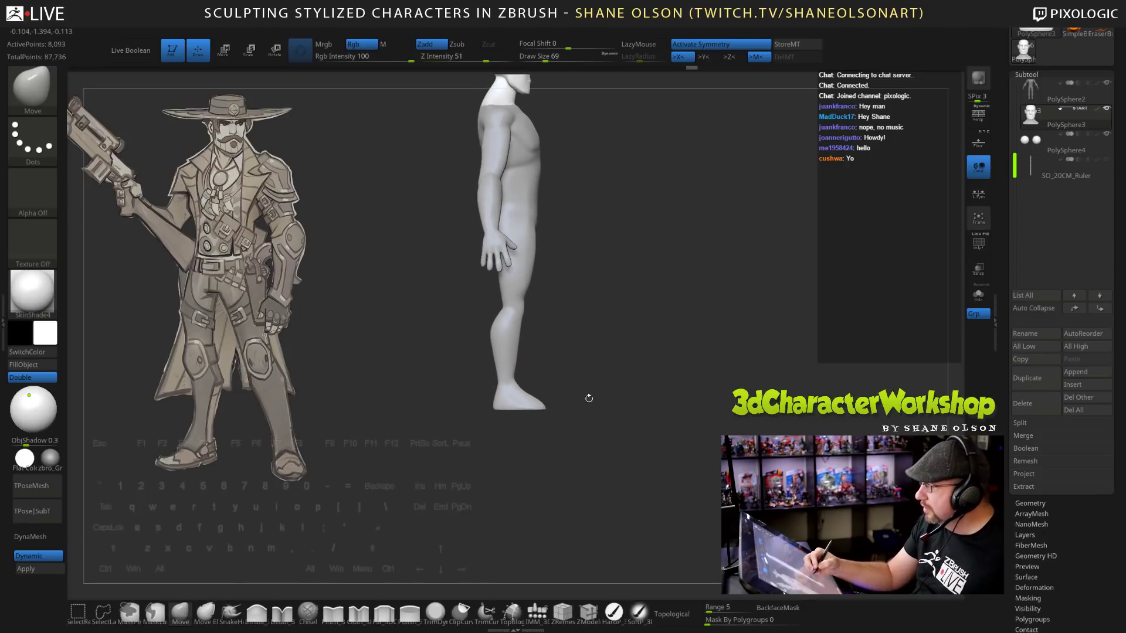
left_click(498, 346, "alt")
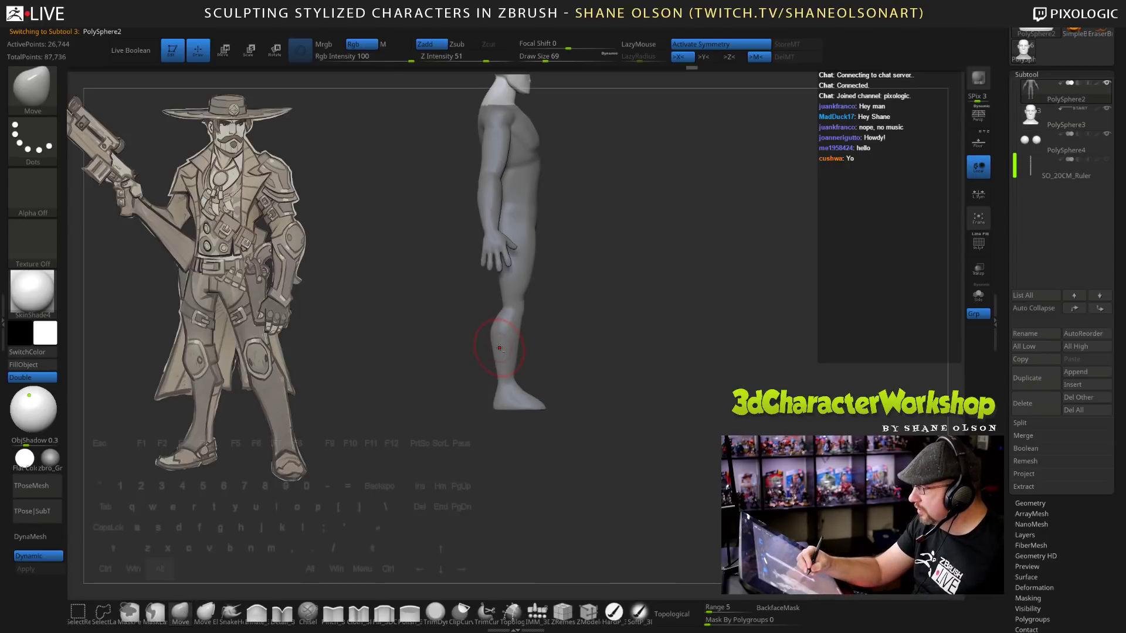
Reduce the Move brush's draw size to 60 and reshape the body's lower legs.
left_click_drag(625, 312, 627, 373, "alt")
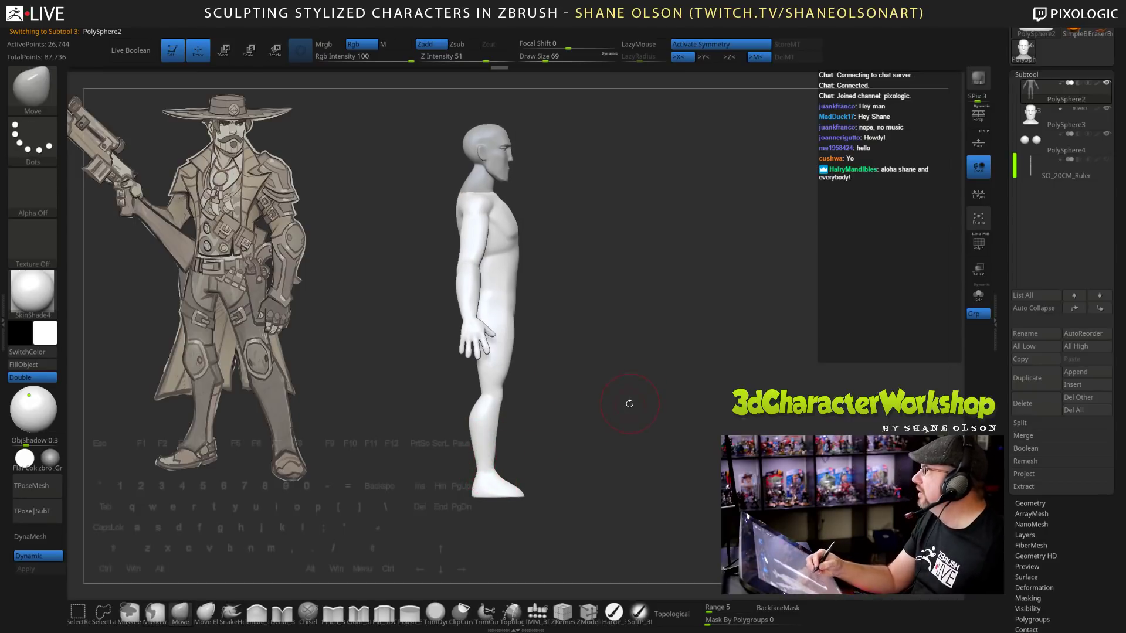
left_click_drag(628, 402, 613, 395, "alt")
key("s")
left_click_drag(518, 453, 515, 453)
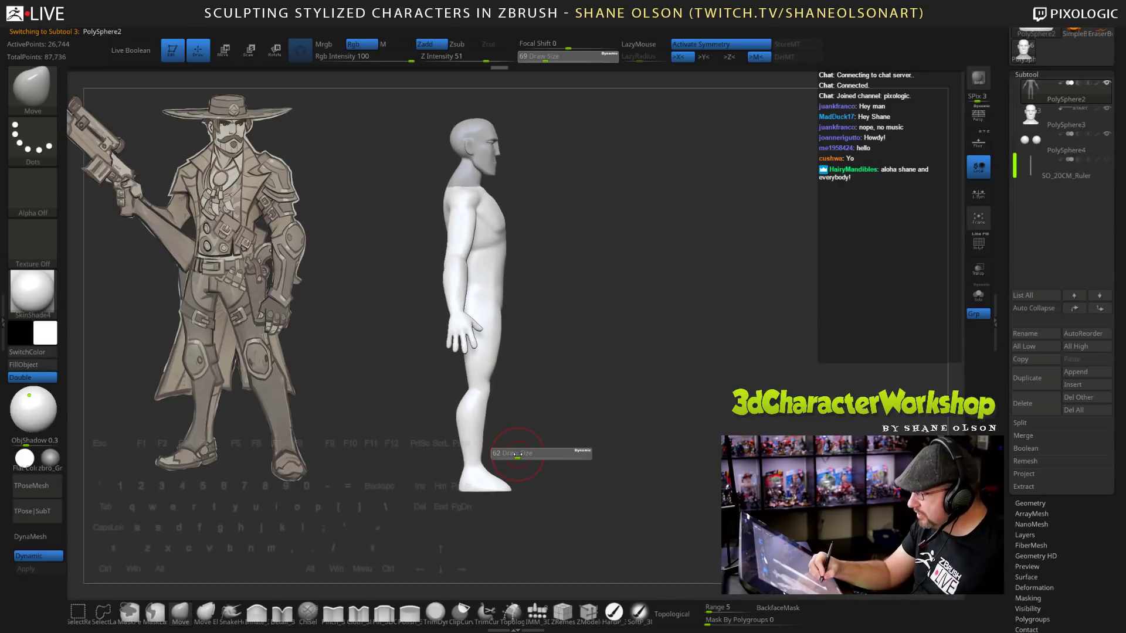
mouse_move(585, 444)
left_mouse_down()
mouse_move(563, 446)
mouse_move(558, 479)
mouse_move(573, 460)
left_mouse_up()
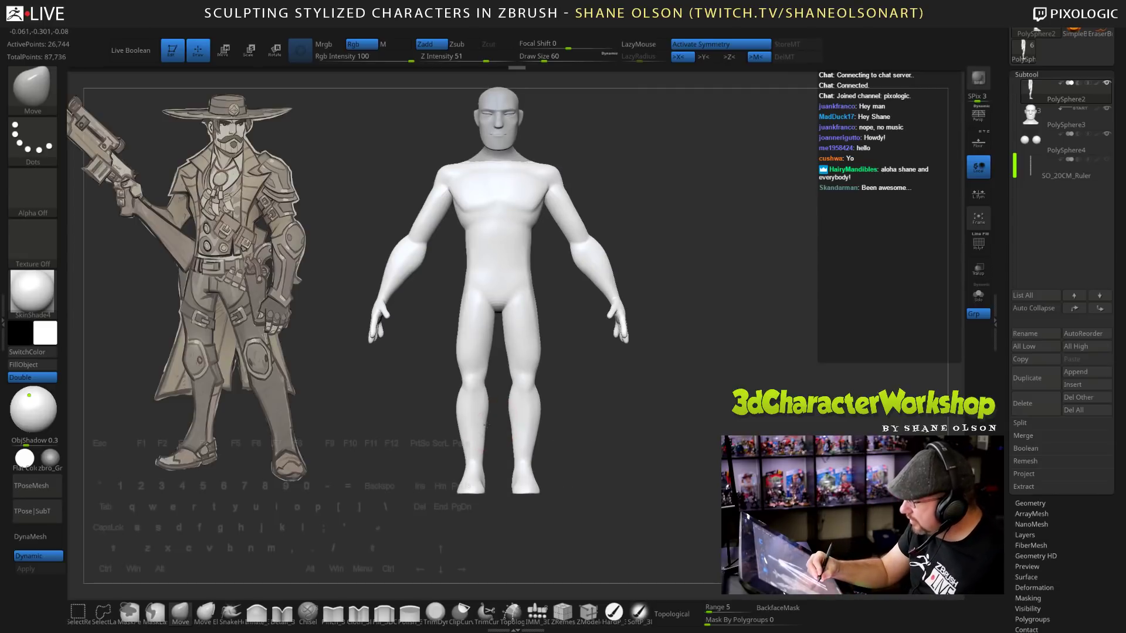
mouse_move(488, 423)
left_mouse_down()
mouse_move(498, 420)
mouse_move(490, 392)
left_mouse_up()
left_click_drag(652, 460, 656, 441)
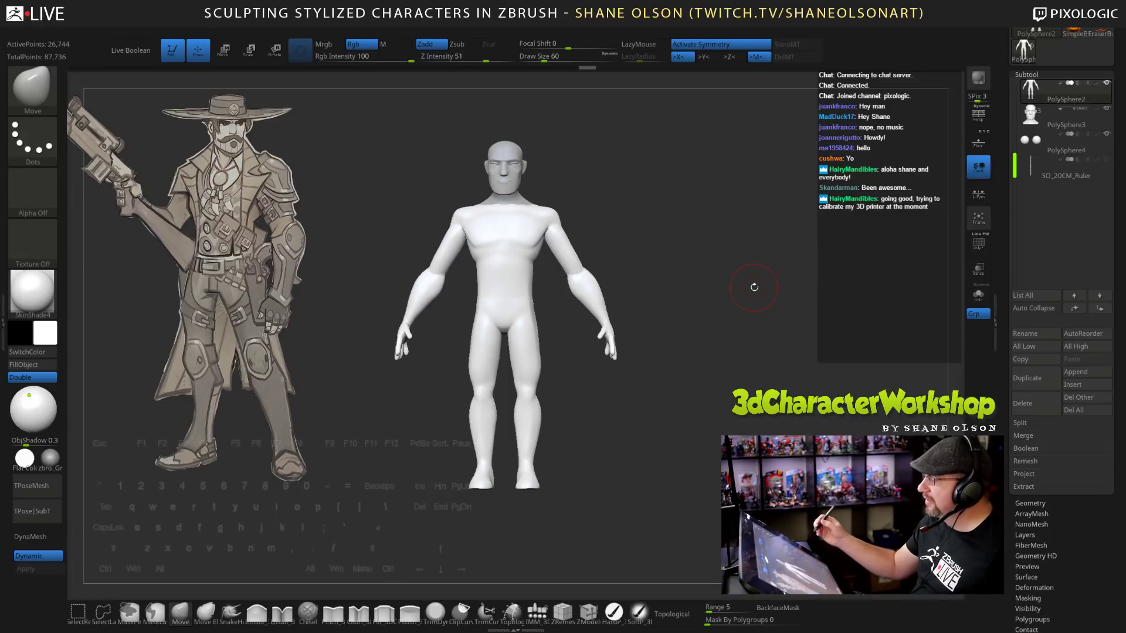
Enlarge the Move brush's draw size to 99 and push the calves slightly outward in the front view.
left_click_drag(665, 316, 681, 309)
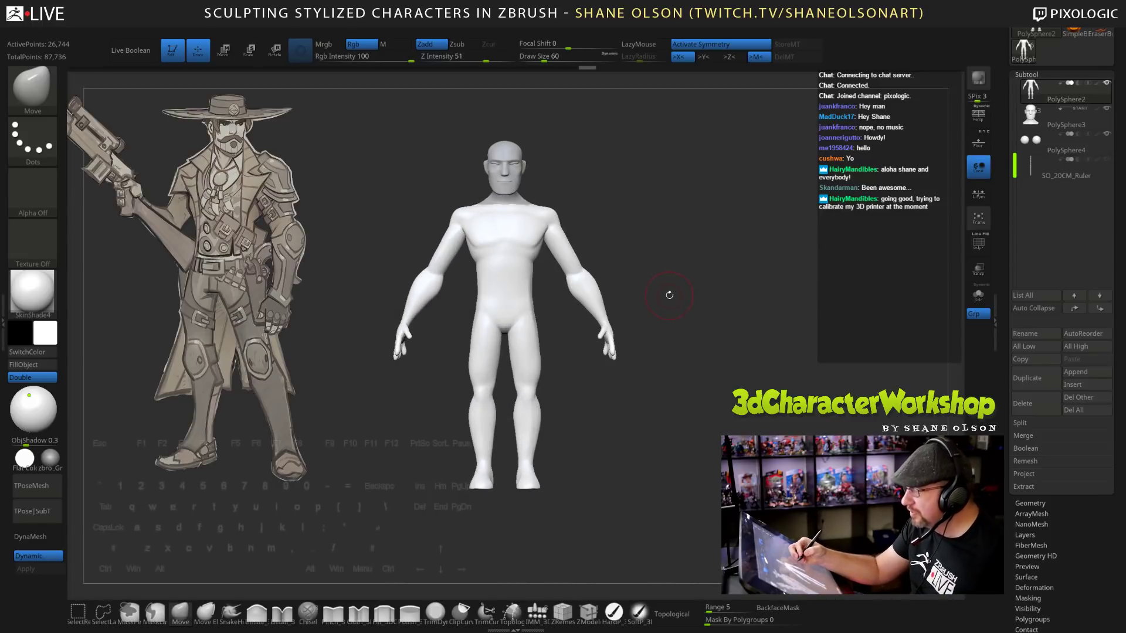
left_click_drag(645, 266, 648, 241, "alt")
mouse_move(647, 292)
left_mouse_down("alt")
mouse_move(667, 298)
mouse_move(659, 284)
left_mouse_up("alt")
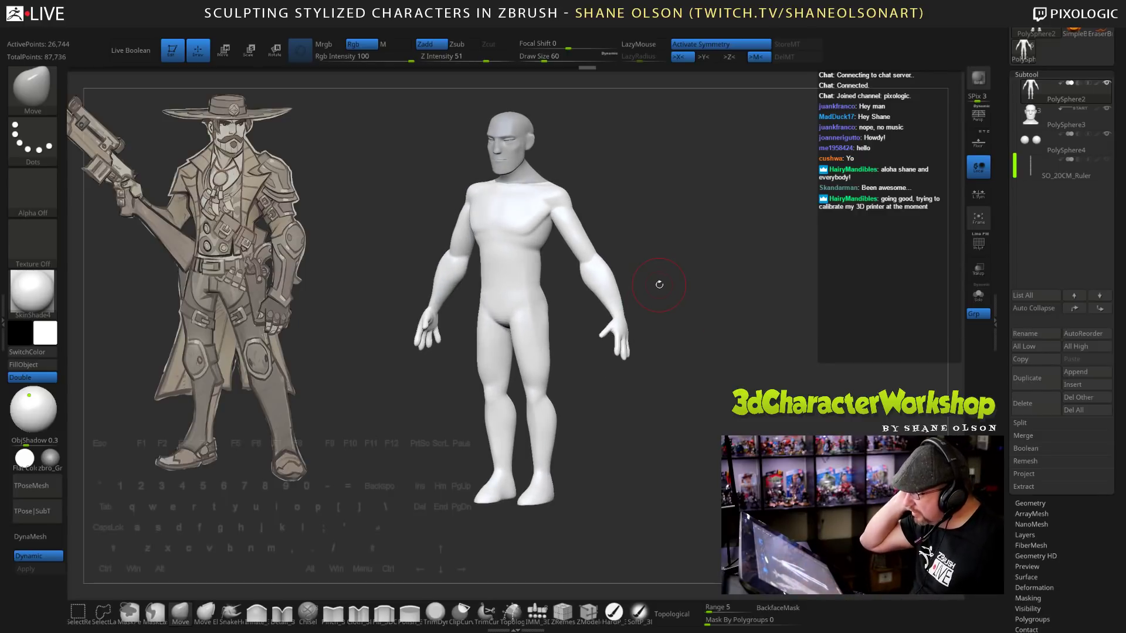
mouse_move(643, 245)
left_mouse_down()
mouse_move(654, 203)
mouse_move(698, 164)
mouse_move(646, 434)
mouse_move(627, 417)
mouse_move(668, 384)
mouse_move(674, 464)
mouse_move(685, 289)
left_mouse_up()
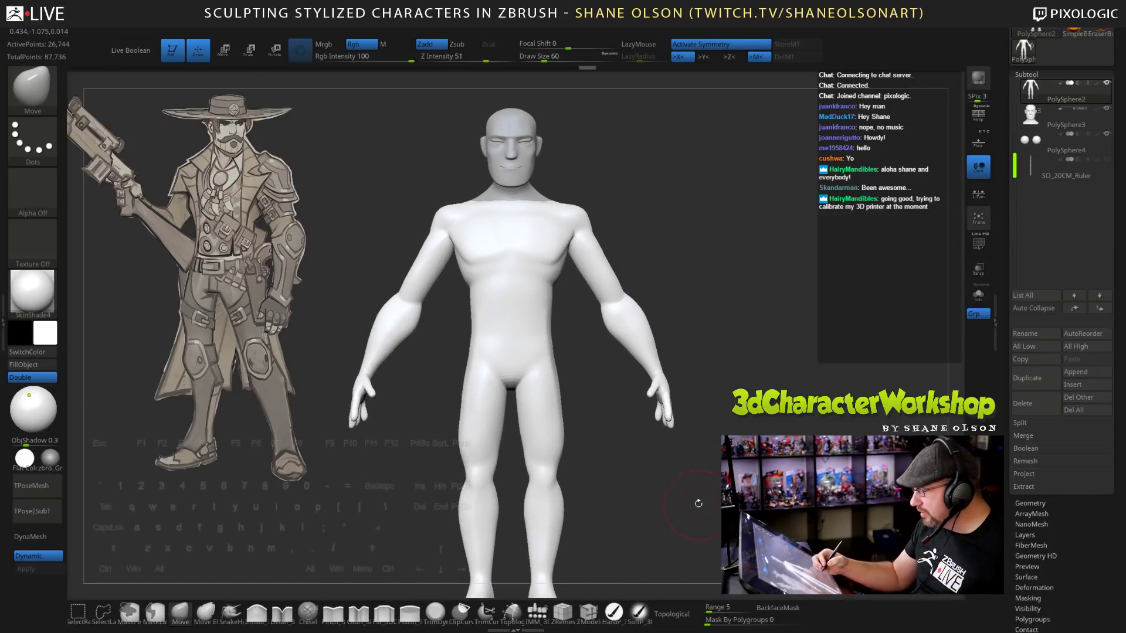
left_click_drag(699, 503, 698, 401, "alt")
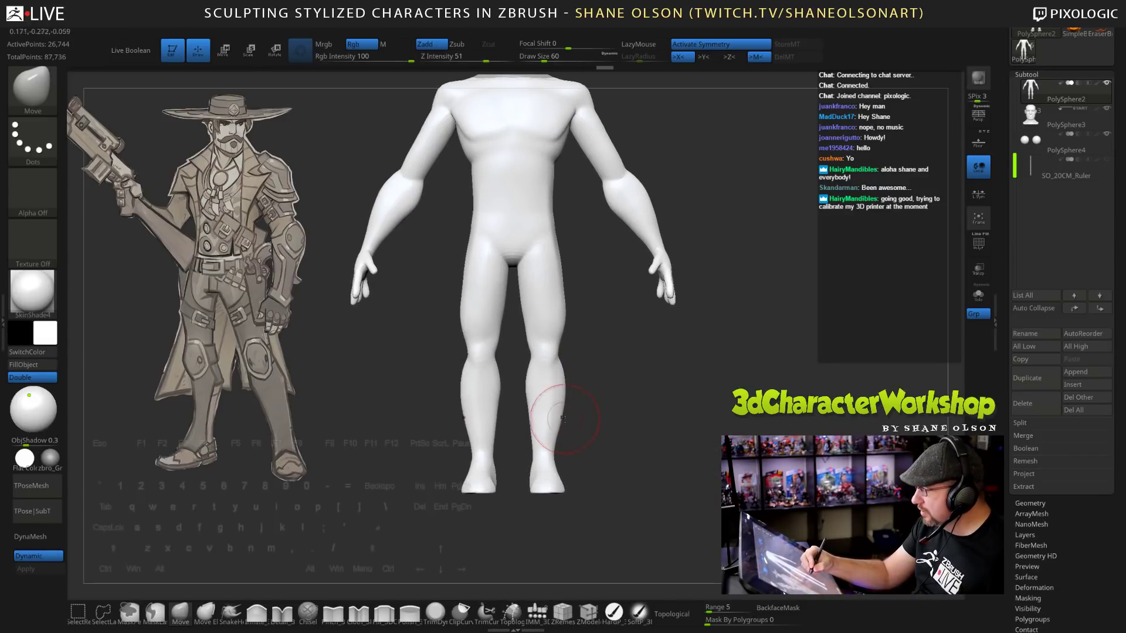
key("s")
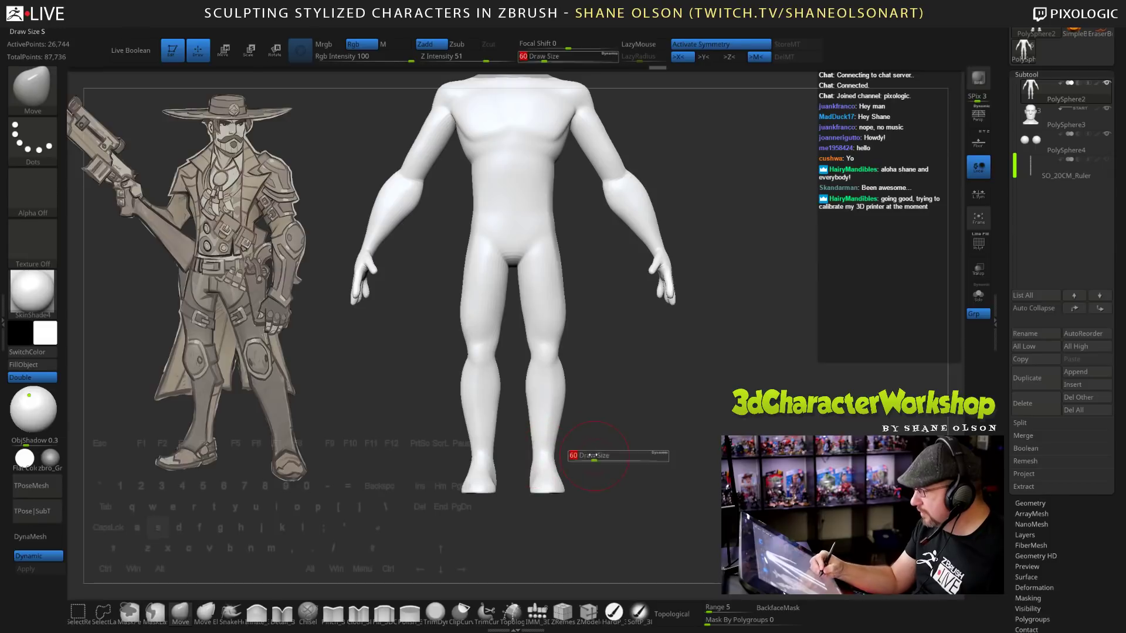
left_click_drag(591, 457, 604, 457)
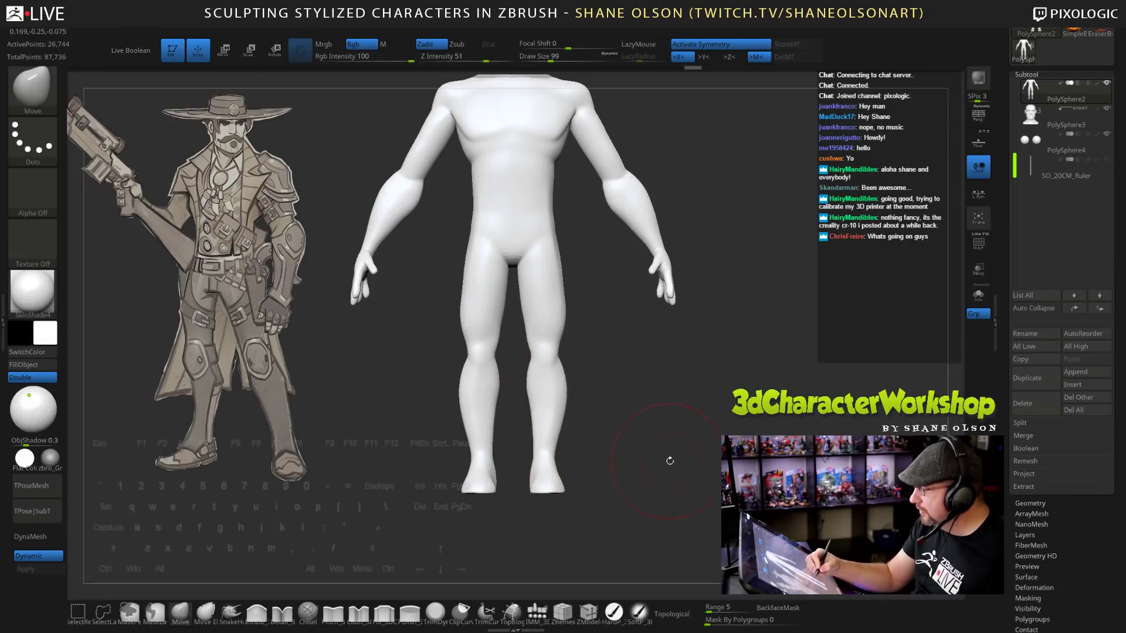
left_click_drag(668, 460, 694, 444)
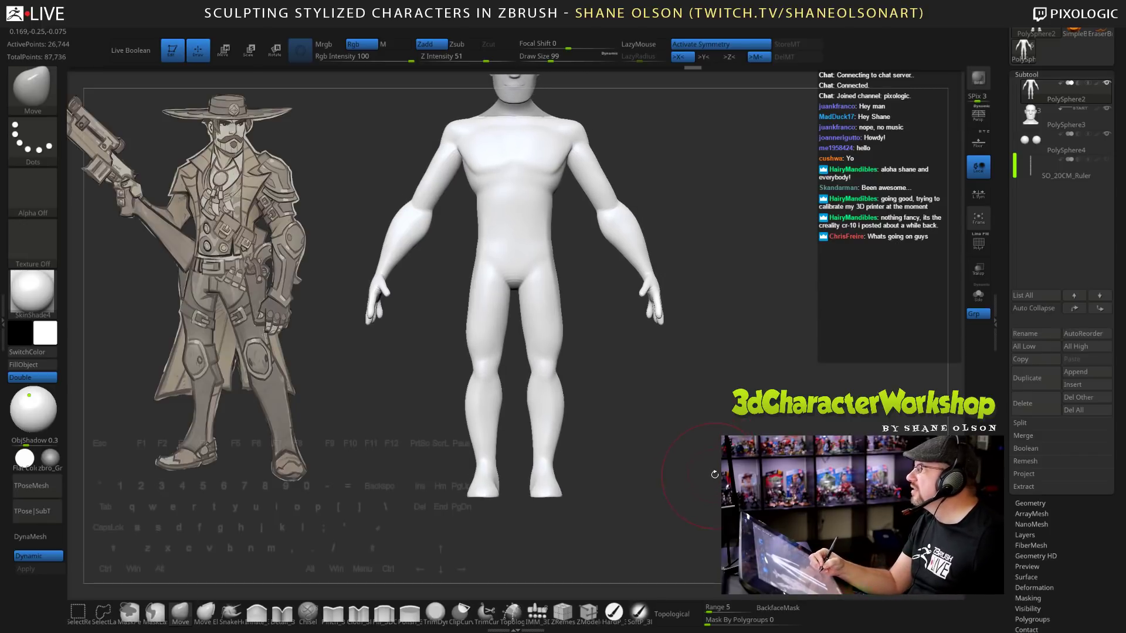
mouse_move(710, 427)
left_mouse_down()
mouse_move(740, 423)
mouse_move(709, 415)
left_mouse_up()
mouse_move(689, 372)
left_mouse_down("shift")
mouse_move(756, 384)
mouse_move(667, 394)
left_mouse_up("shift")
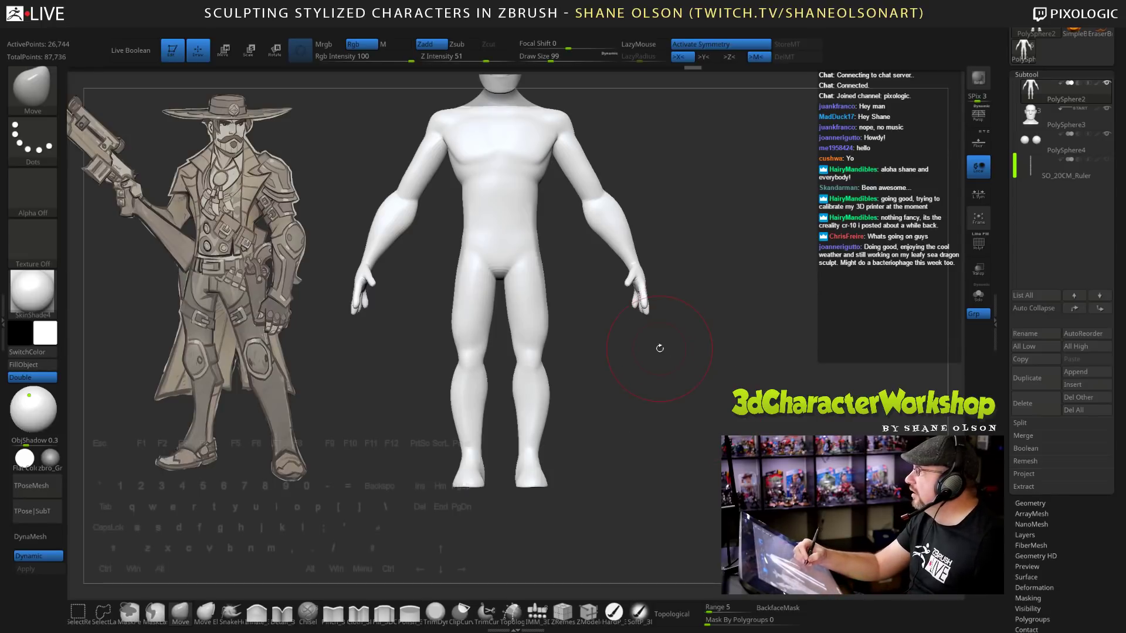
Refine the calf and shin profile from the side, reducing the Move brush's draw size to 47.
mouse_move(690, 351)
left_mouse_down("alt")
mouse_move(668, 423)
mouse_move(756, 427)
mouse_move(701, 418)
left_mouse_up("alt")
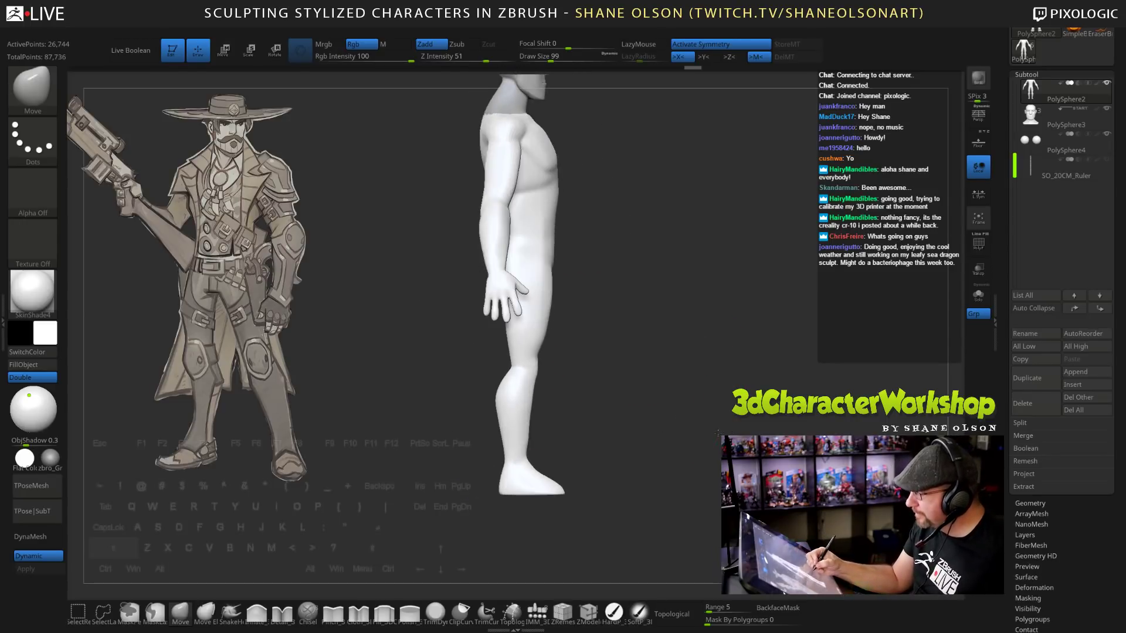
mouse_move(509, 401)
left_mouse_down()
mouse_move(497, 397)
mouse_move(505, 454)
left_mouse_up()
key("s")
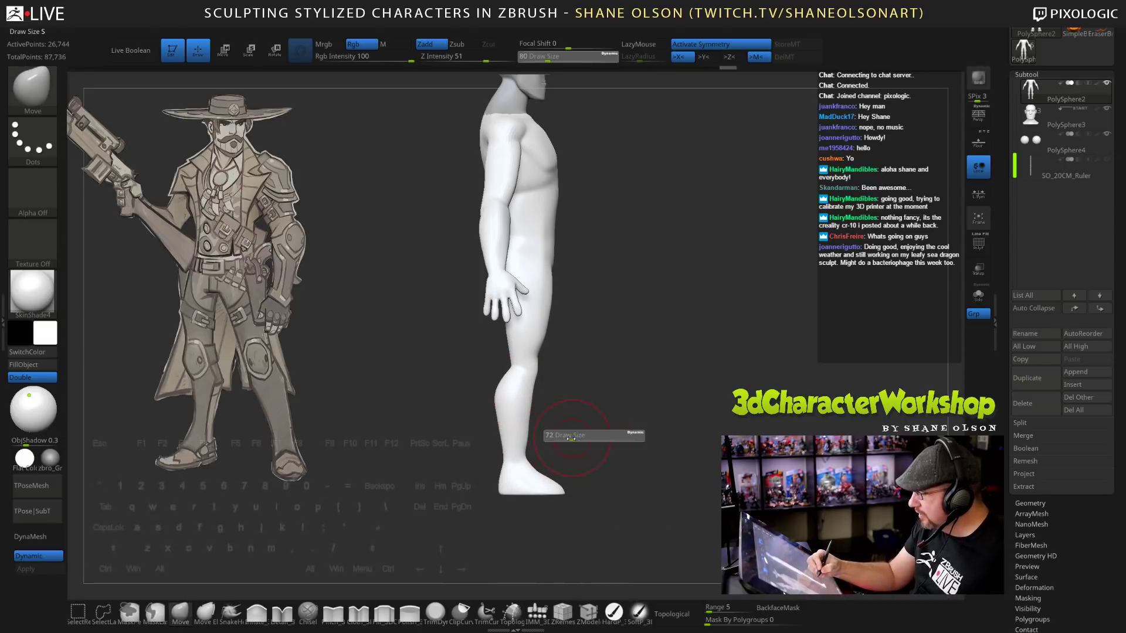
left_click_drag(572, 436, 527, 423)
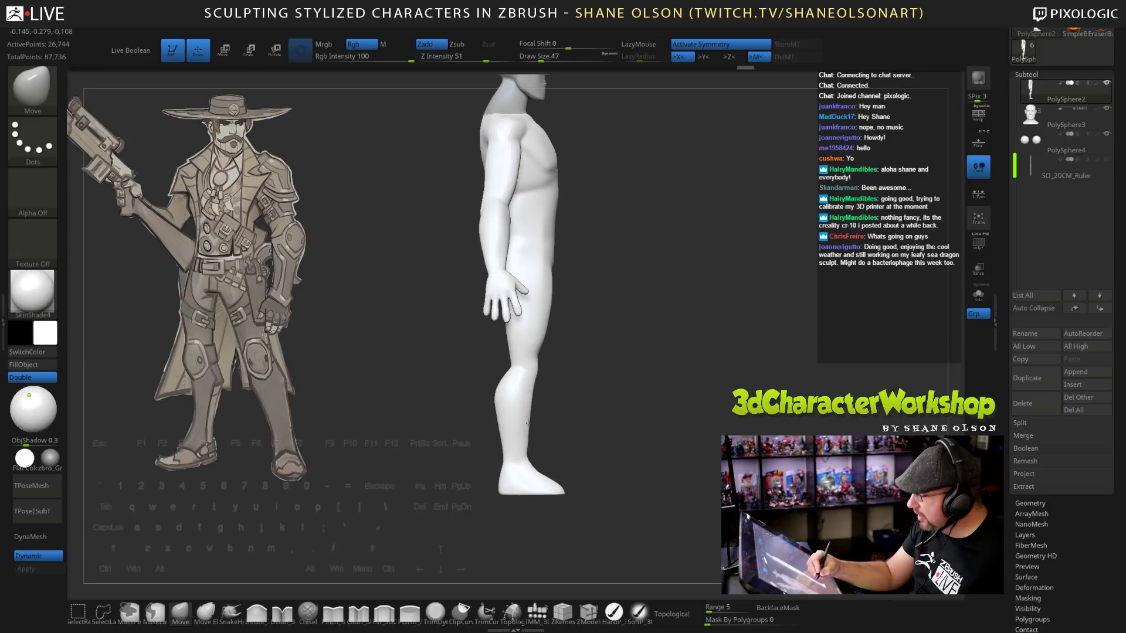
left_click_drag(682, 407, 752, 404)
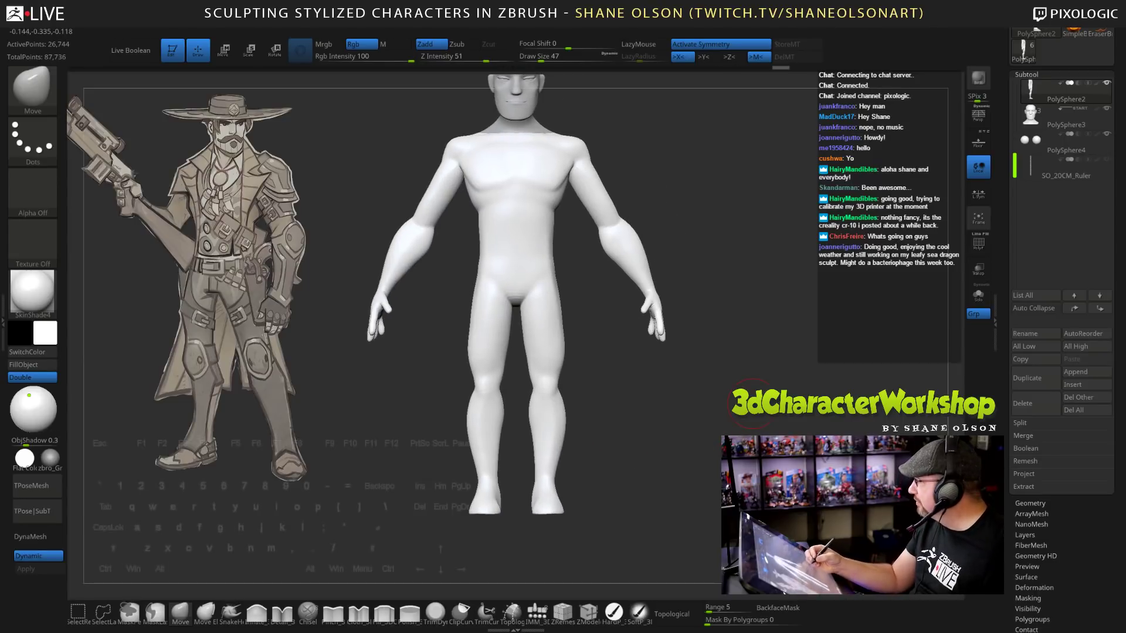
Duplicate the body subtool and show only the duplicate in Solo mode.
left_click(1035, 378)
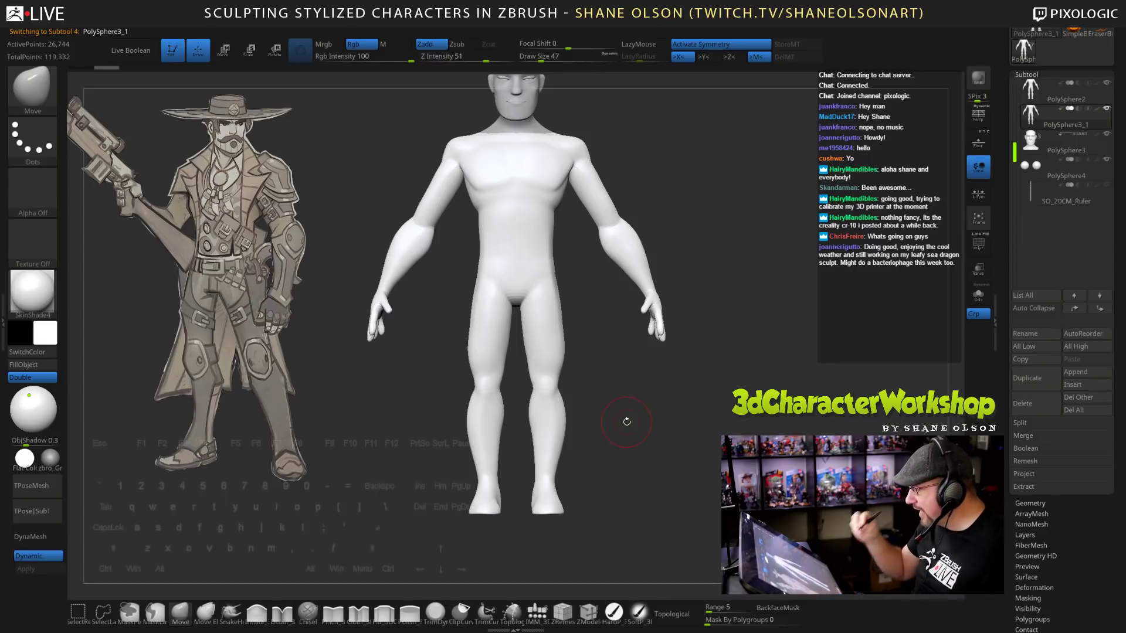
left_click_drag(594, 411, 630, 431)
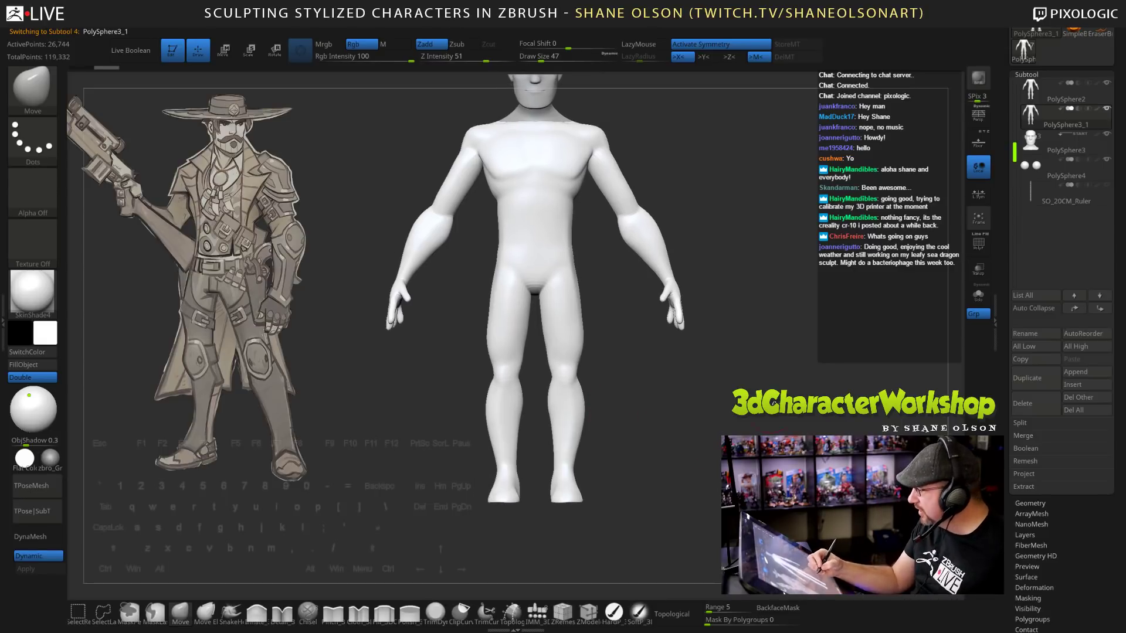
left_click(983, 300)
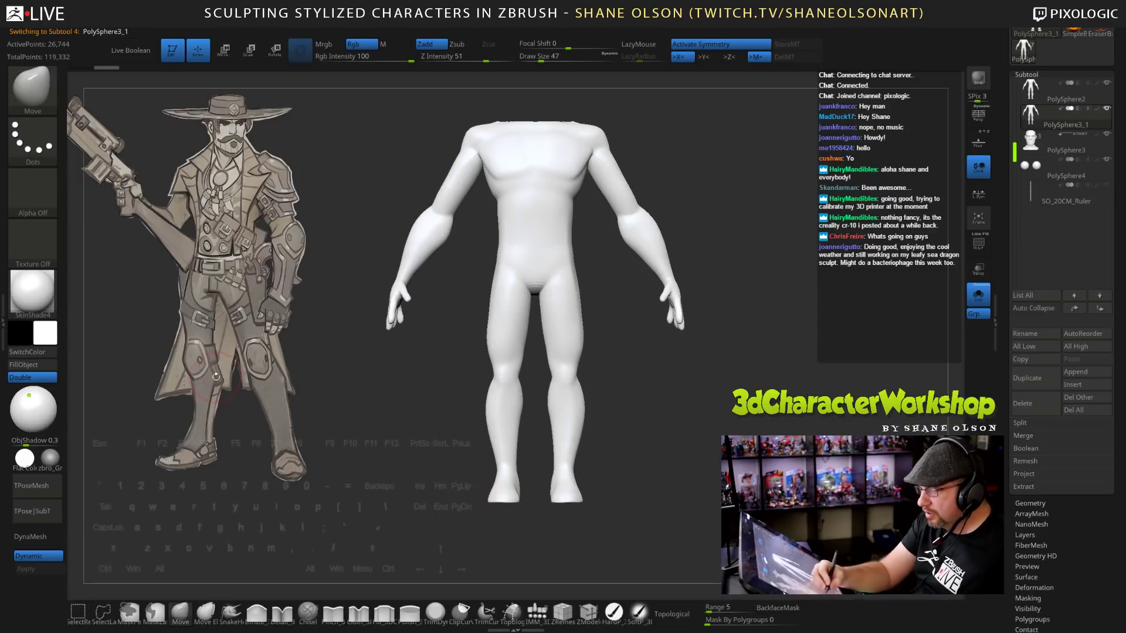
Hide all of the duplicate above the calves, leaving the lower legs and feet, and display its polygon wireframe.
left_click_drag(489, 494, 641, 409)
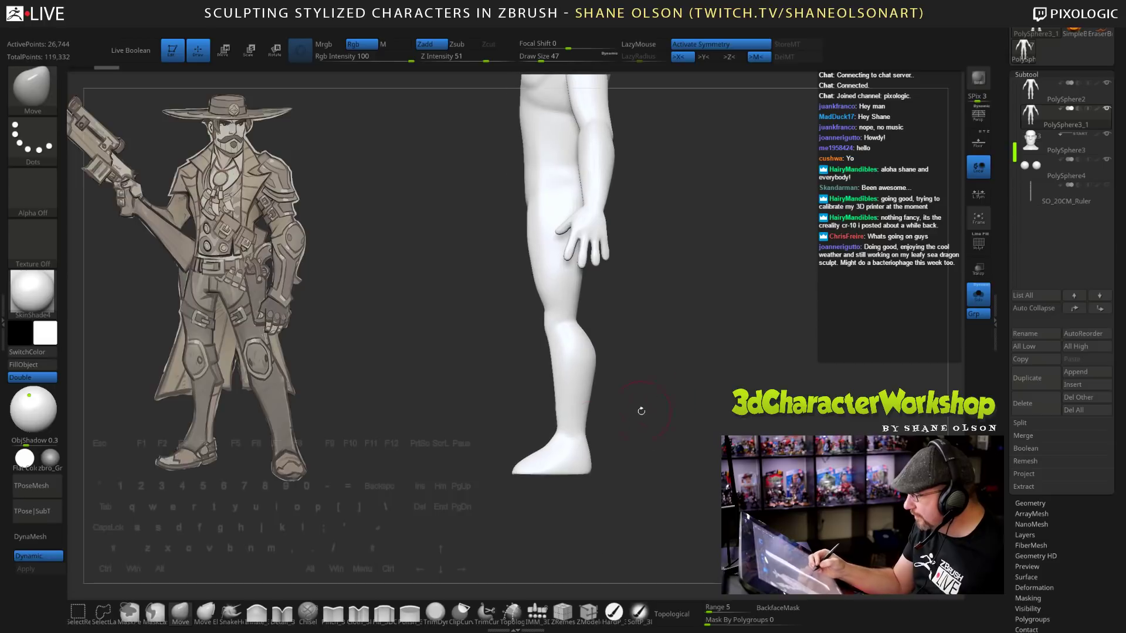
mouse_move(542, 366)
left_mouse_down("ctrl+shift")
mouse_move(476, 528)
mouse_move(648, 422)
left_mouse_up("ctrl+shift")
left_click(648, 447, "ctrl+shift")
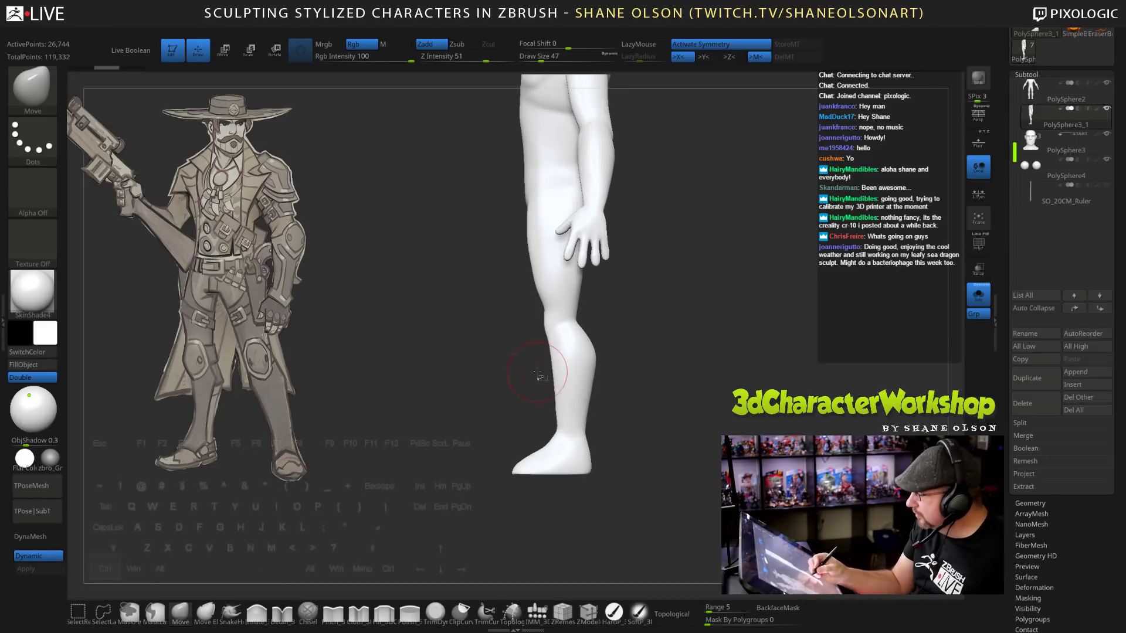
mouse_move(538, 375)
left_mouse_down("ctrl+shift")
mouse_move(399, 481)
mouse_move(645, 375)
mouse_move(636, 341)
mouse_move(678, 372)
mouse_move(674, 390)
mouse_move(700, 420)
mouse_move(740, 380)
mouse_move(741, 347)
left_mouse_up("ctrl+shift")
key("shift+f")
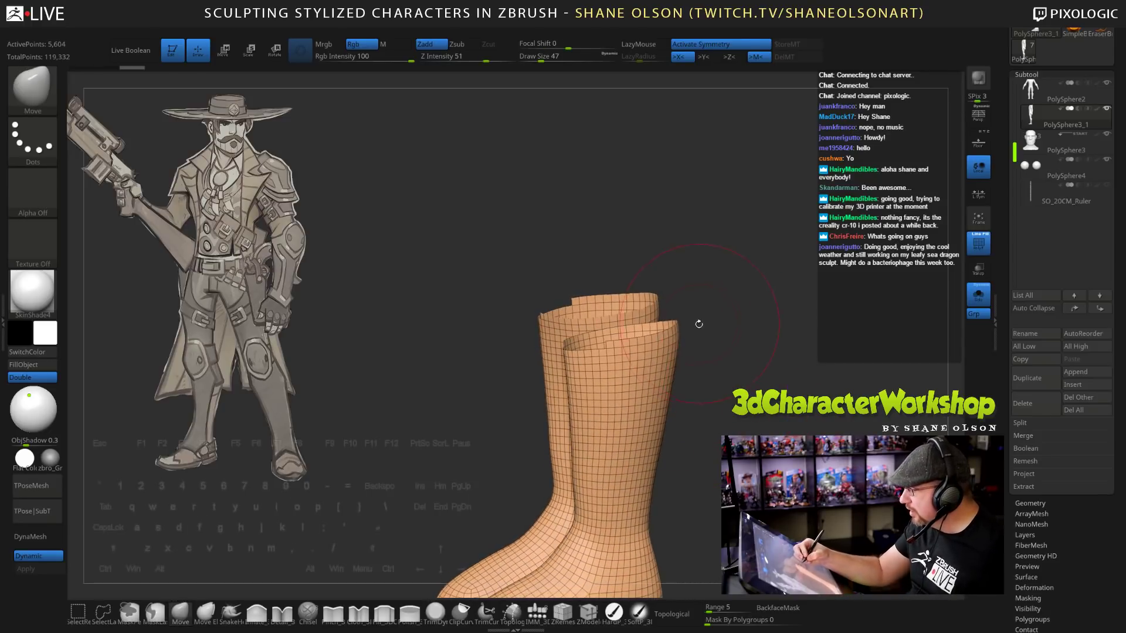
Hide the uneven polygon row at the boots' upper rim, set the draw size to 23 and delete the hidden geometry.
left_click(649, 346, "ctrl+shift")
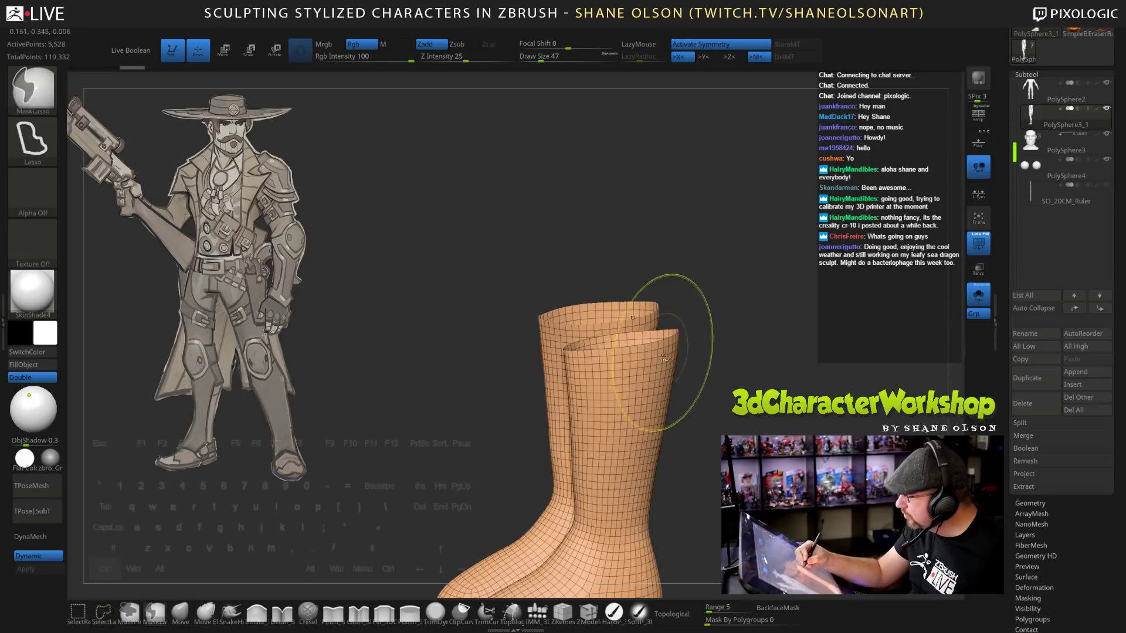
left_click_drag(753, 448, 729, 376)
key("space")
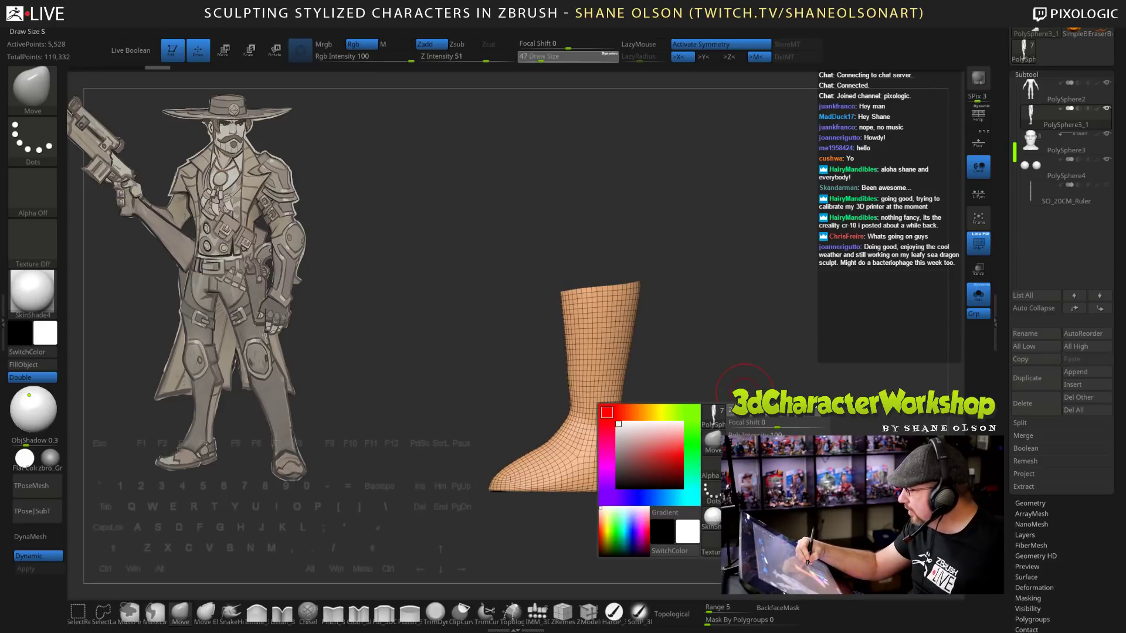
left_click_drag(750, 410, 743, 411)
left_click_drag(735, 439, 684, 405, "alt")
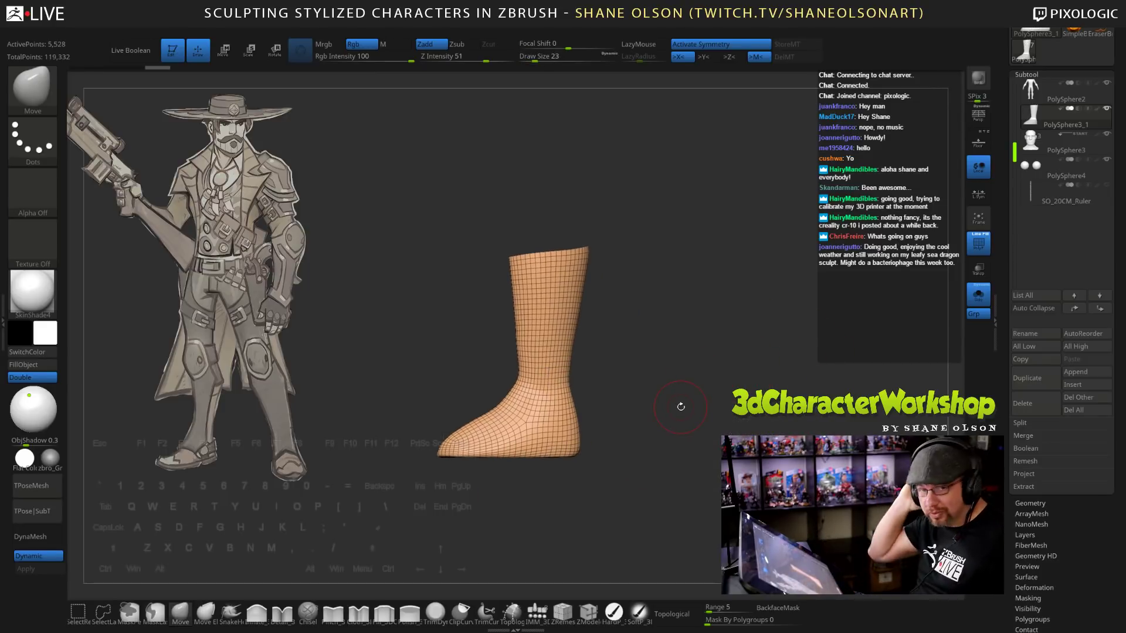
key("3")
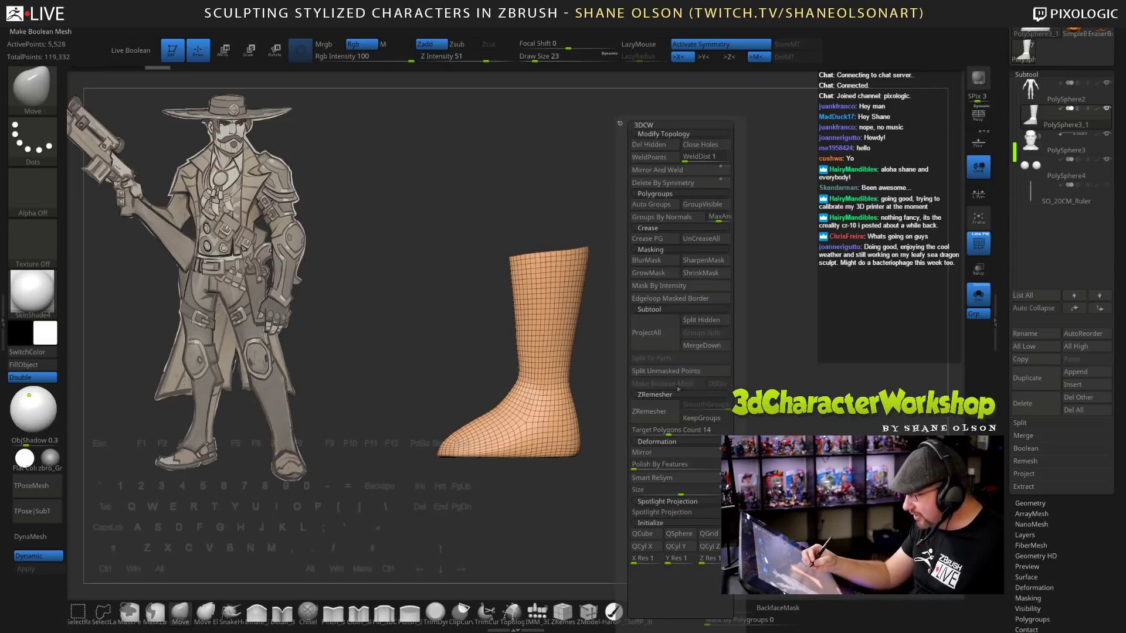
left_click(662, 146)
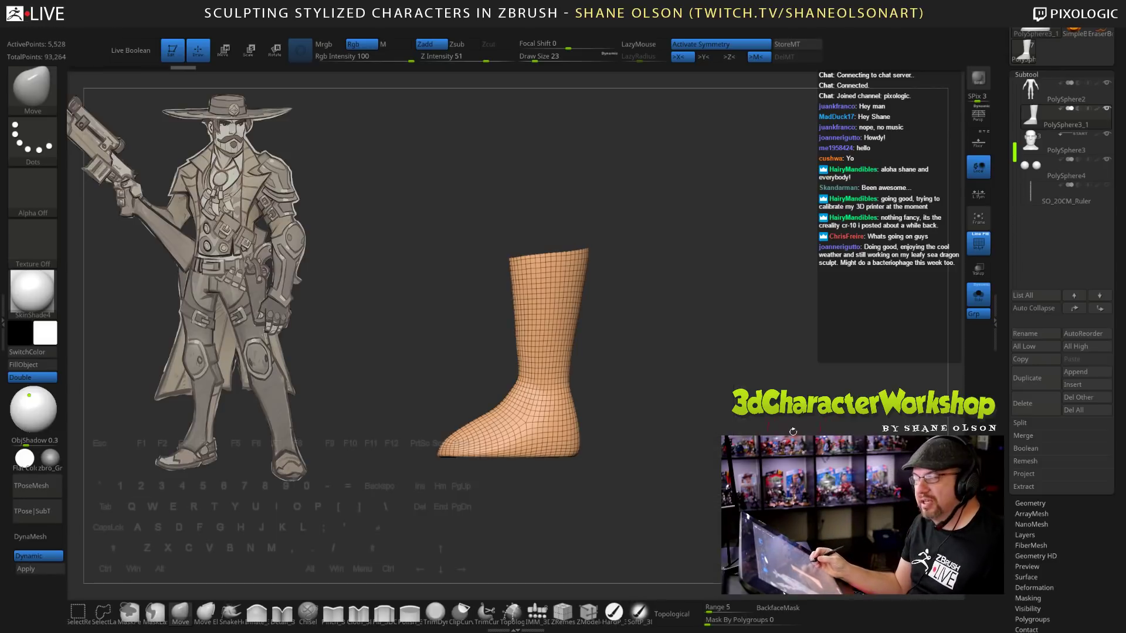
Adjust the boot's shaft and instep with the Move brush, enlarge the draw size to 36 and smooth the shaft.
mouse_move(668, 366)
left_mouse_down()
mouse_move(724, 370)
mouse_move(661, 378)
left_mouse_up()
left_click(181, 613)
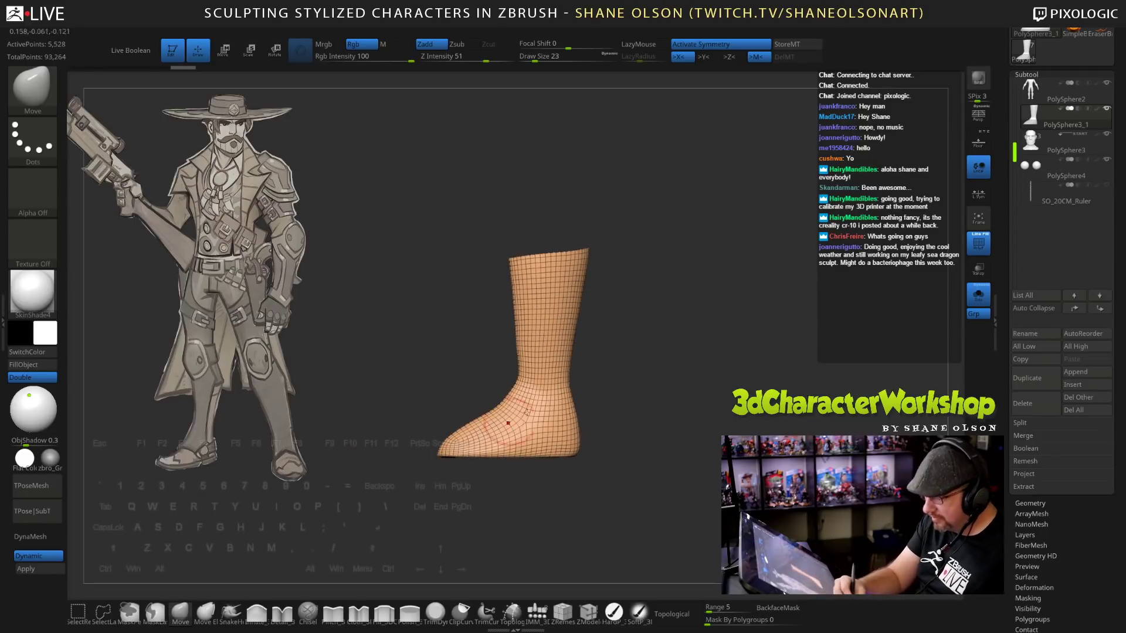
key("s")
left_click_drag(637, 334, 642, 334)
mouse_move(525, 364)
left_mouse_down()
mouse_move(516, 326)
mouse_move(517, 352)
left_mouse_up()
key("s")
left_click_drag(638, 374, 704, 358)
left_click_drag(540, 349, 542, 342, "shift")
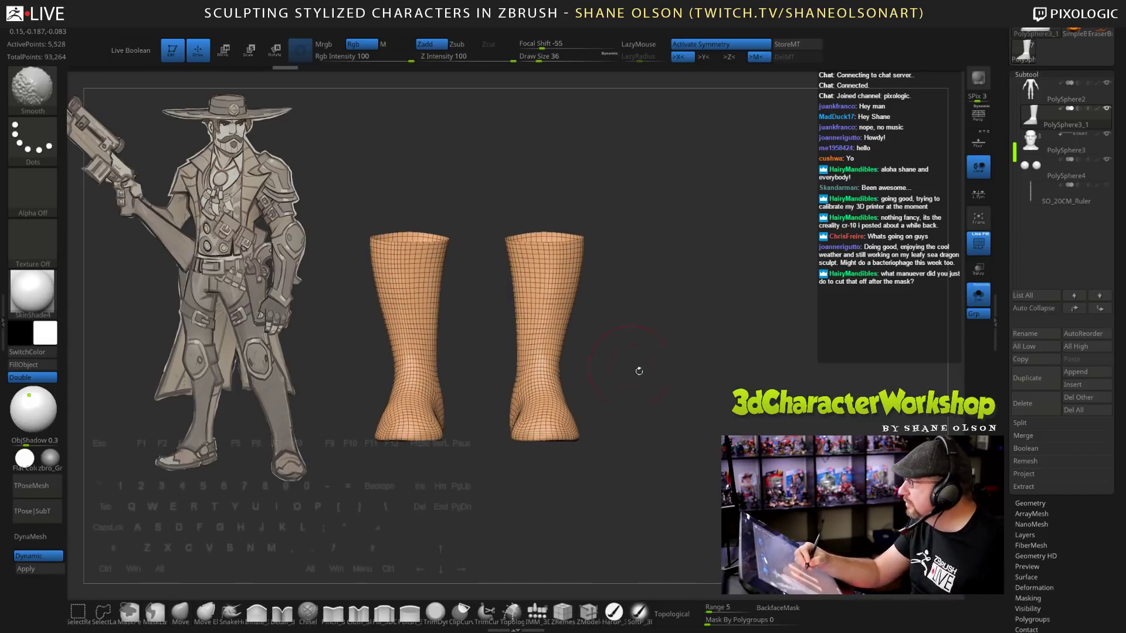
Reduce the draw size to 15, hide one polygon loop around the upper boot shaft and restore full visibility.
left_click_drag(691, 402, 709, 381, "alt")
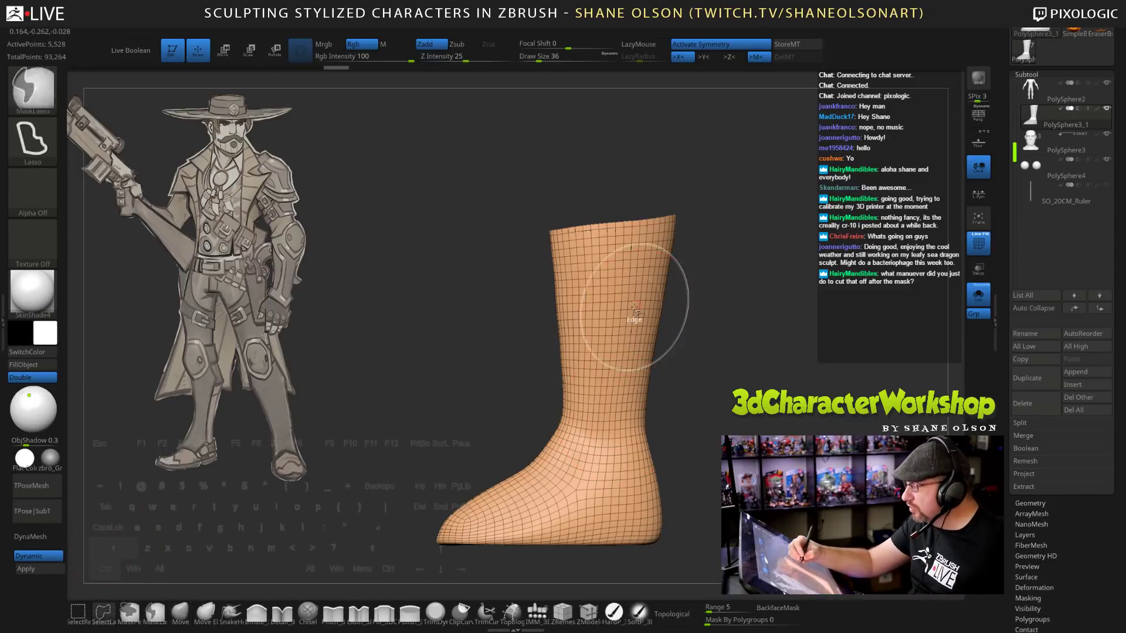
right_click_drag(681, 320, 715, 338, "ctrl")
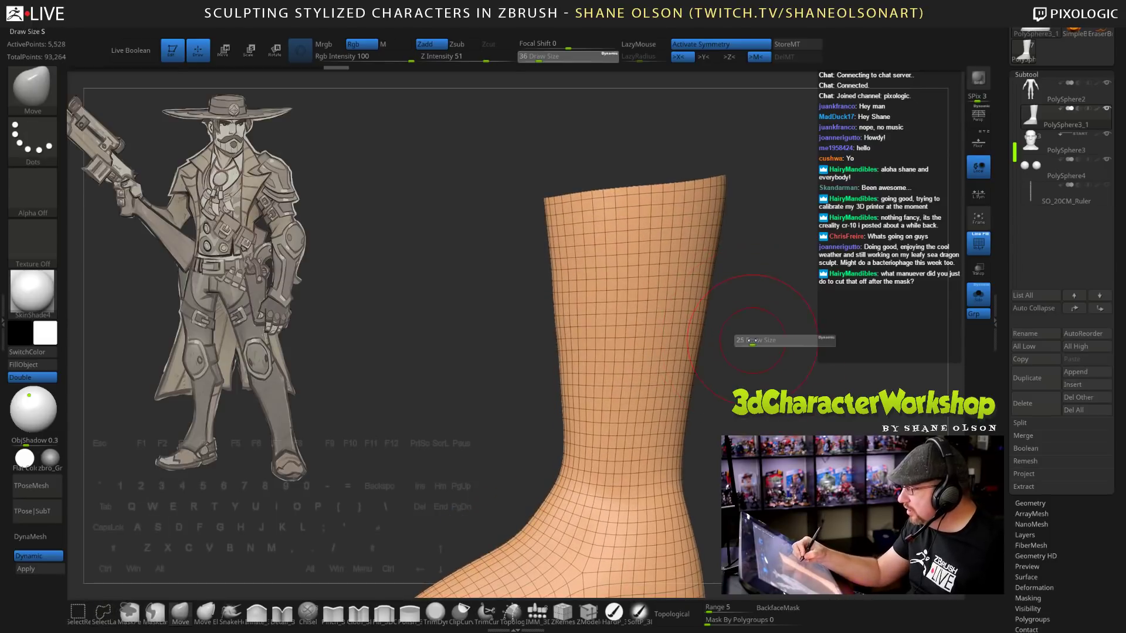
key("ctrl+shift")
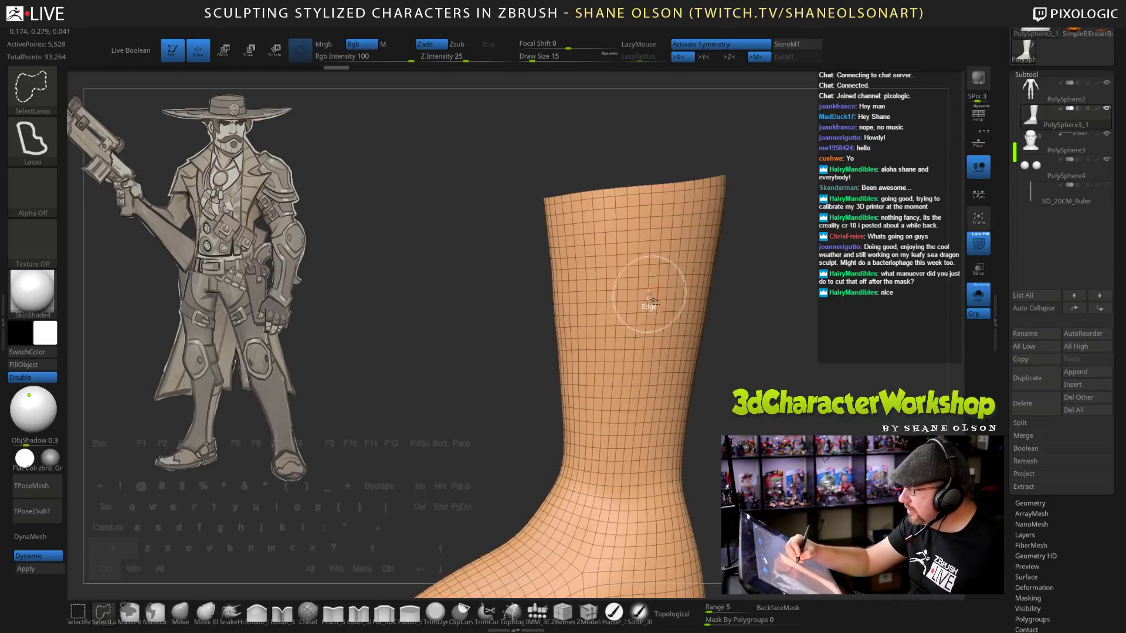
left_click(651, 299, "ctrl+shift")
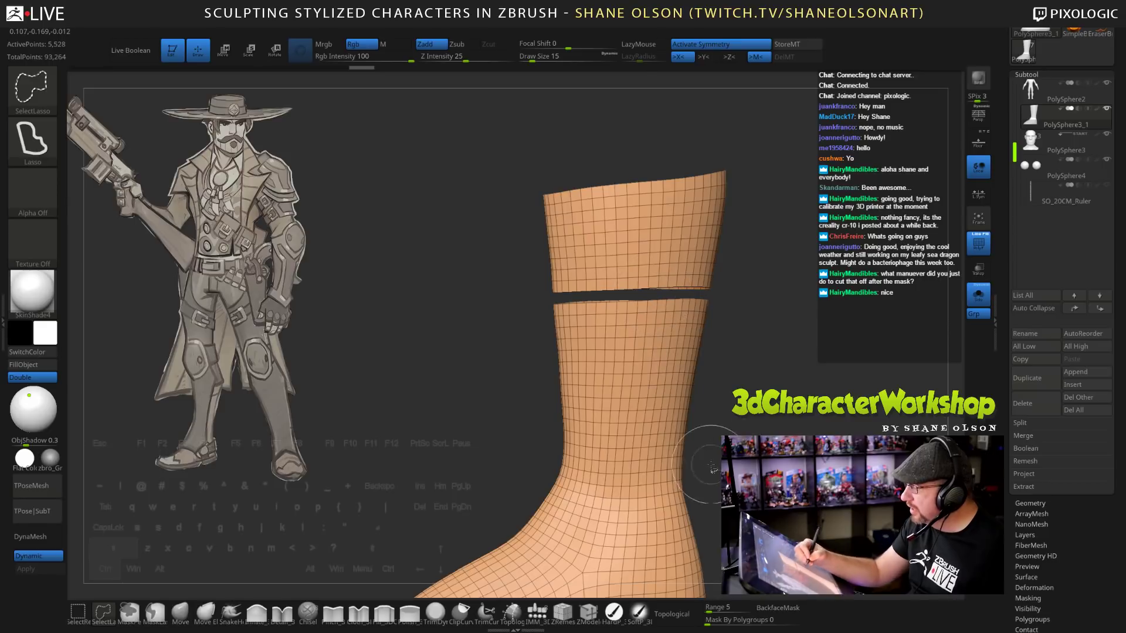
mouse_move(434, 351)
left_mouse_down()
mouse_move(545, 352)
mouse_move(437, 352)
left_mouse_up()
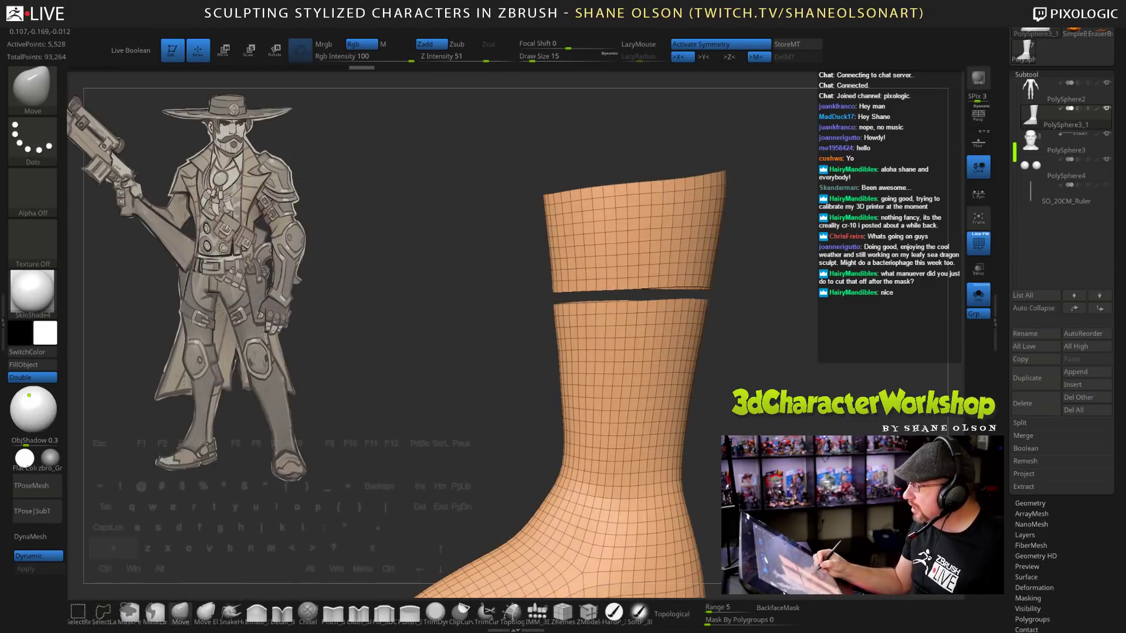
left_click_drag(780, 404, 784, 367, "ctrl+shift")
left_click(785, 394, "ctrl+shift")
left_click_drag(777, 458, 762, 421, "alt")
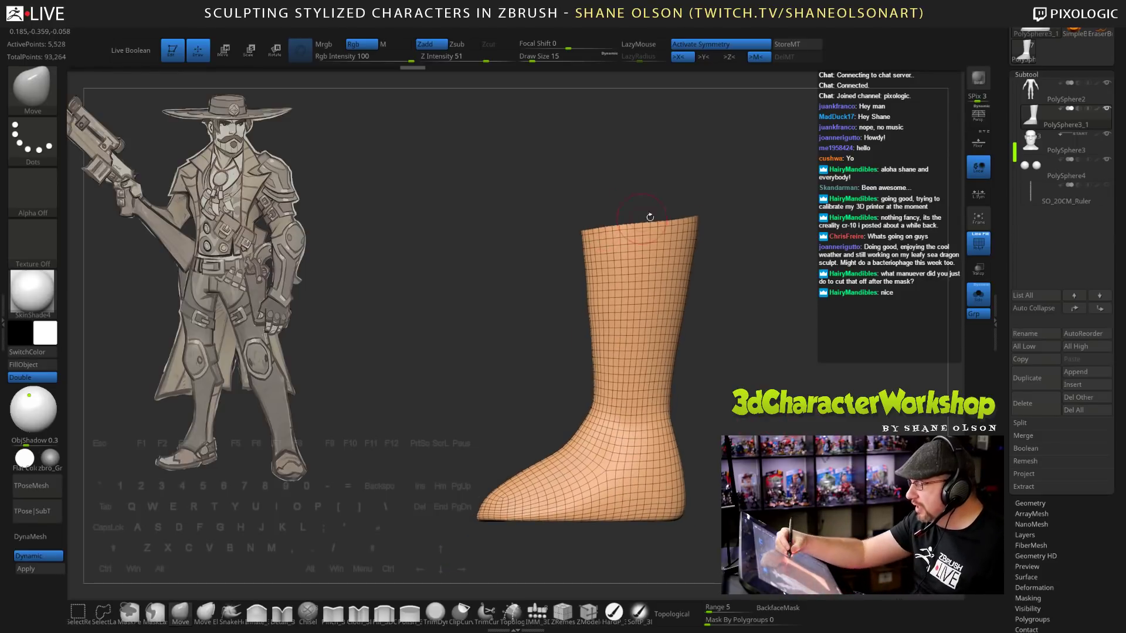
Hide the polygon loops running lengthwise over the shaft and foot, then one around the ankle, restoring the full mesh after each.
left_click_drag(751, 356, 740, 359, "alt")
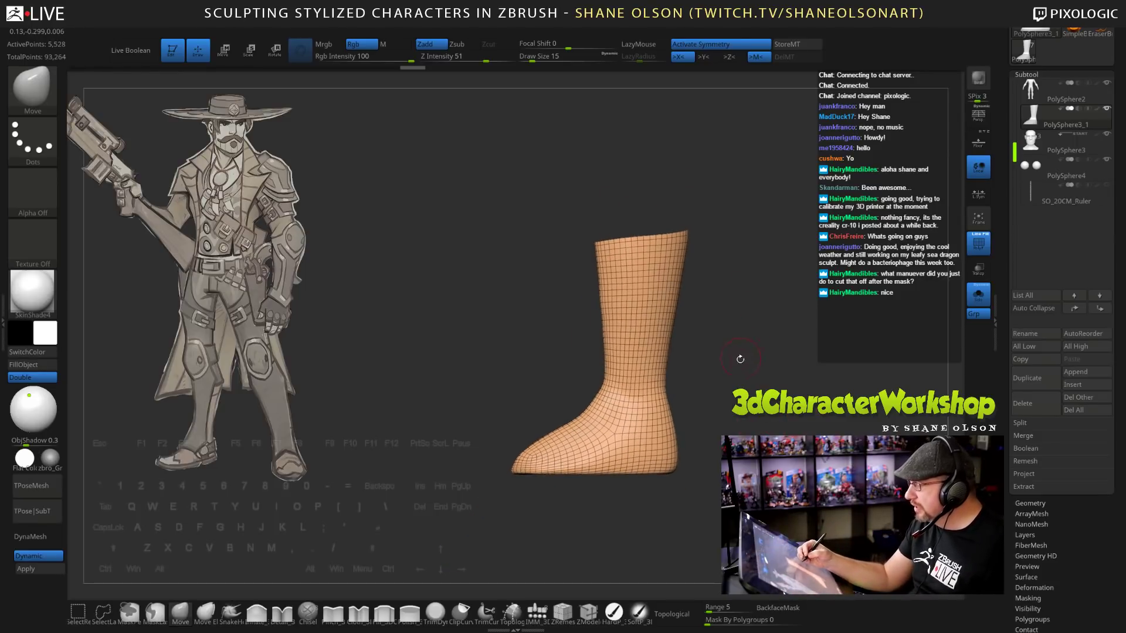
left_click_drag(716, 313, 666, 368, "alt")
left_click_drag(692, 457, 702, 438, "alt")
left_click(568, 465, "ctrl+shift")
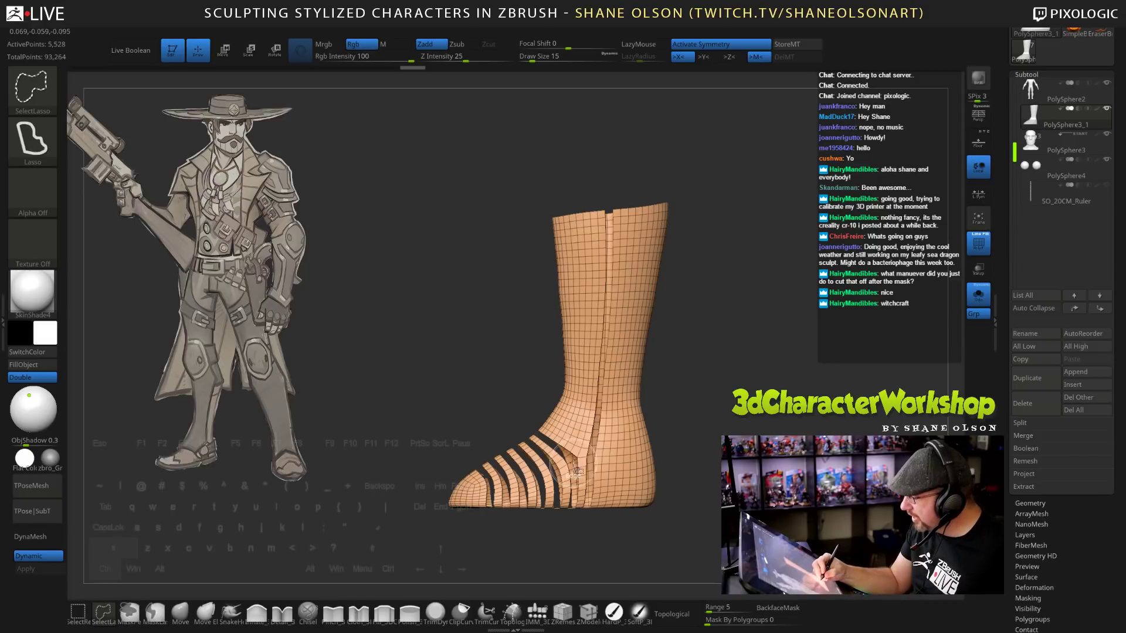
mouse_move(674, 495)
left_mouse_down()
mouse_move(821, 498)
mouse_move(745, 504)
mouse_move(707, 560)
mouse_move(744, 505)
left_mouse_up()
left_click(706, 560, "ctrl+shift")
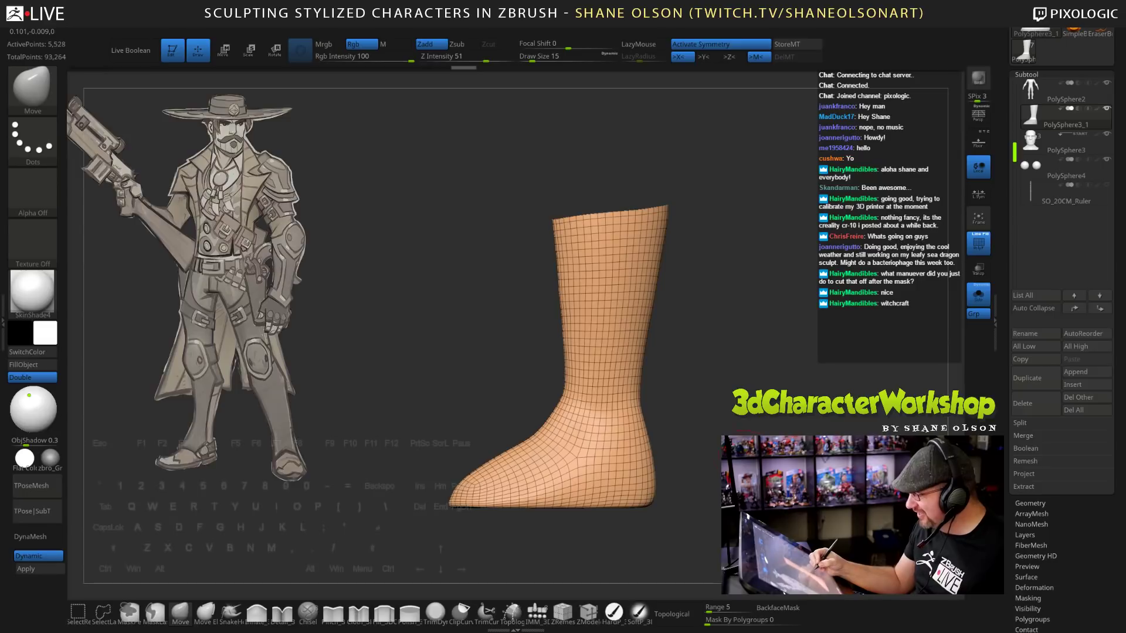
left_click(600, 423, "ctrl+alt+shift")
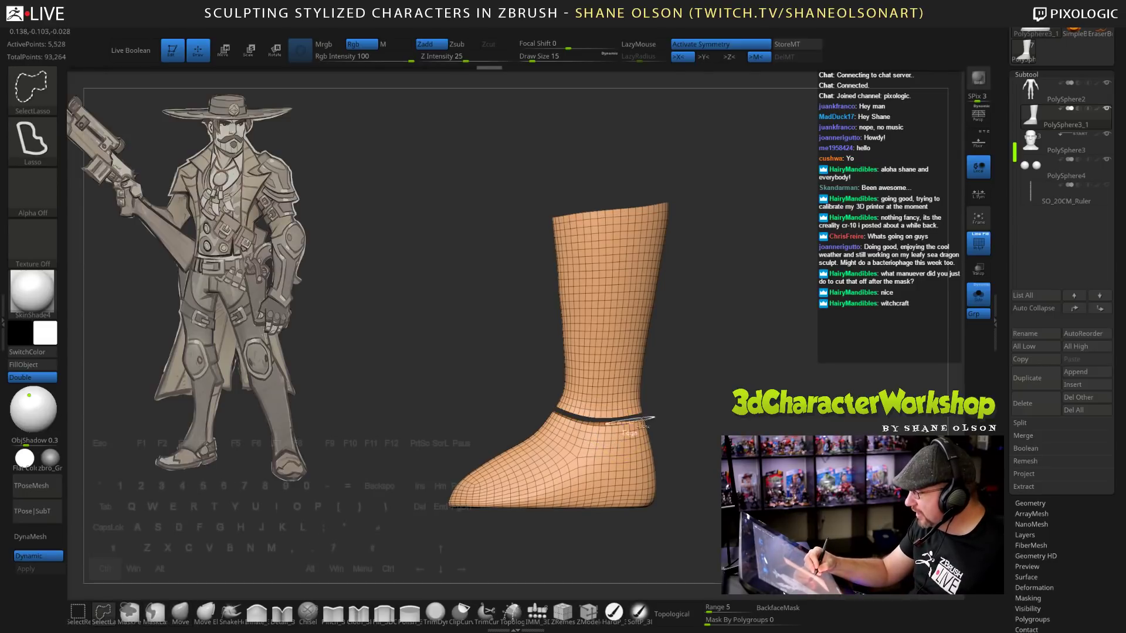
left_click(714, 413, "ctrl+shift")
Hide two lengthwise polygon loops on the boot shafts and bring the whole mesh back into view.
left_click_drag(714, 413, 711, 375, "alt")
mouse_move(727, 432)
left_mouse_down()
mouse_move(684, 389)
mouse_move(690, 378)
left_mouse_up()
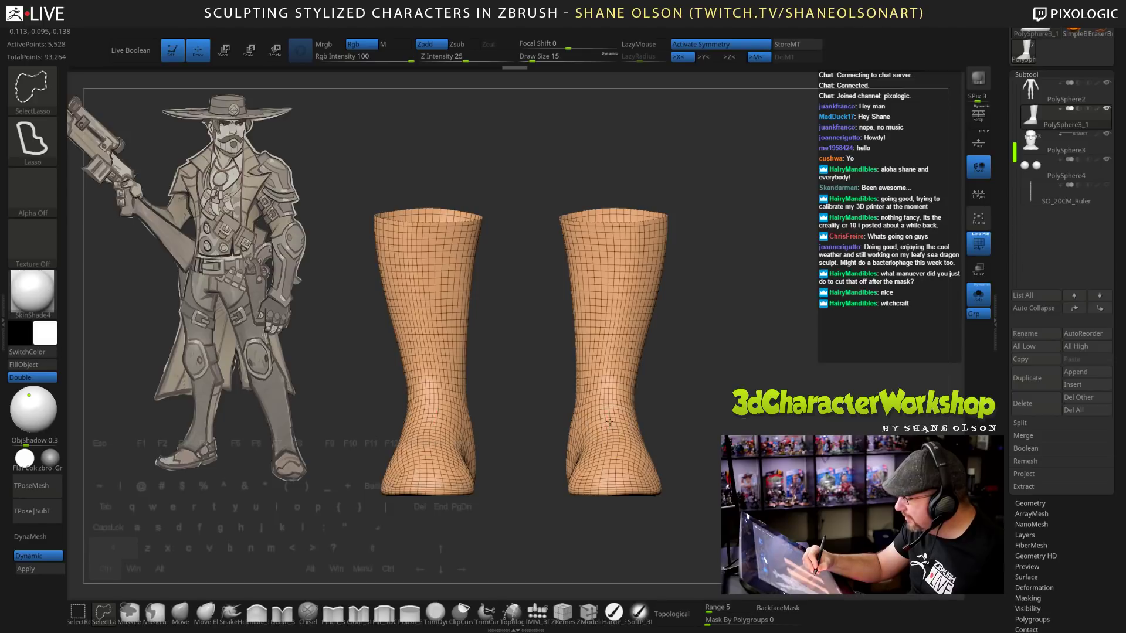
mouse_move(762, 422)
left_mouse_down()
mouse_move(777, 373)
mouse_move(755, 396)
left_mouse_up()
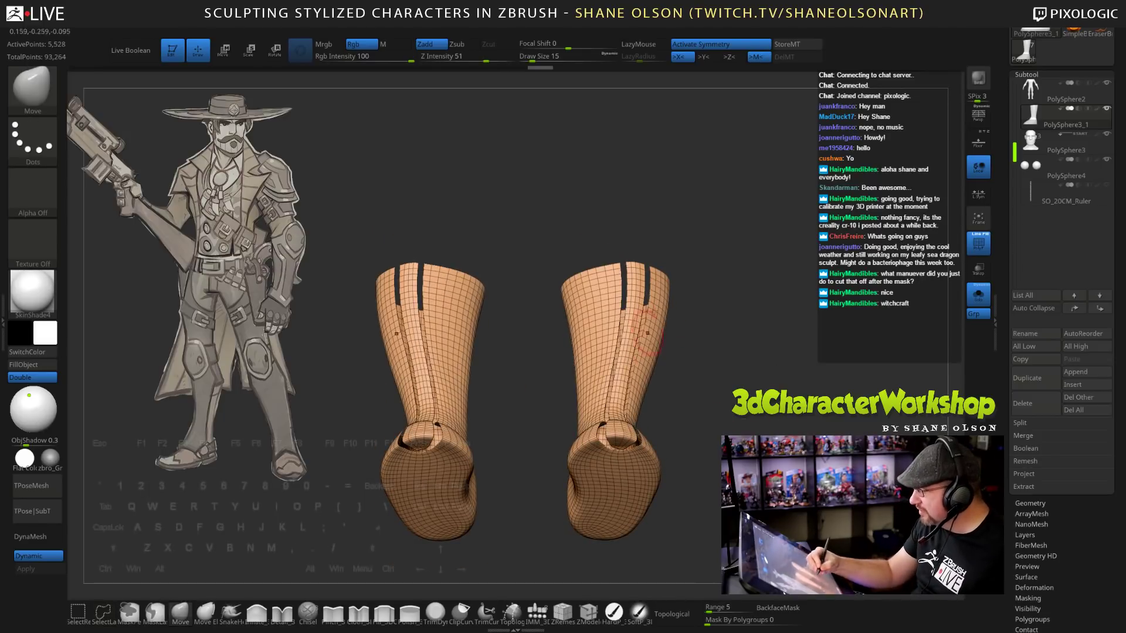
mouse_move(703, 357)
left_mouse_down()
mouse_move(707, 320)
mouse_move(724, 375)
mouse_move(712, 381)
mouse_move(709, 346)
mouse_move(641, 348)
left_mouse_up()
left_click(712, 381, "ctrl+shift")
Set the Move brush's draw size to 41 and pull the boot's toe forward in the side view.
key("2")
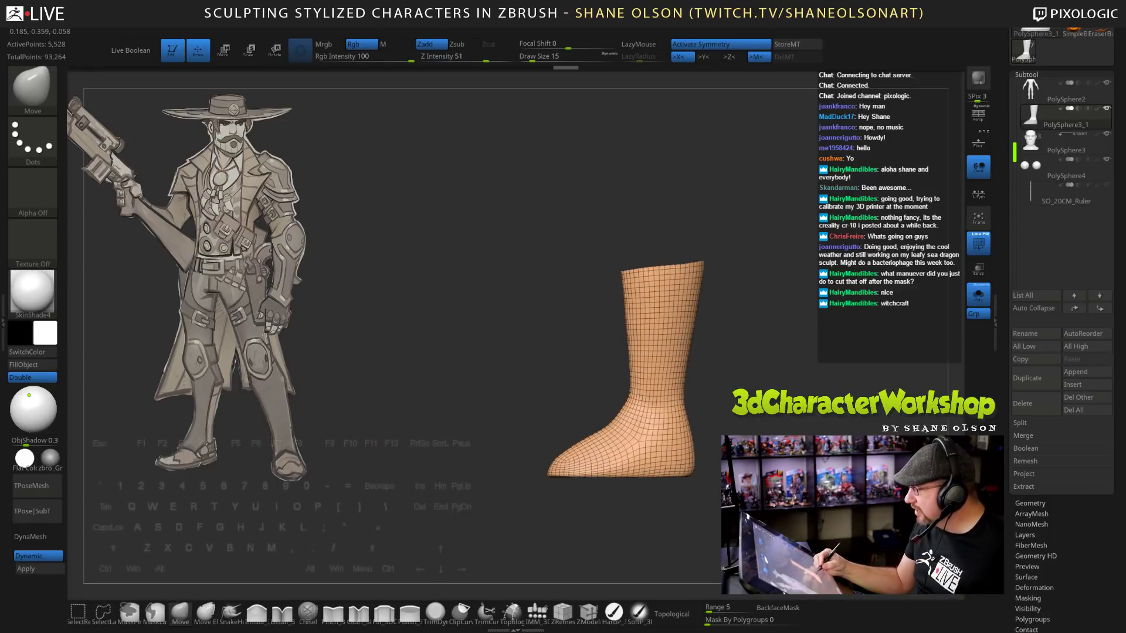
left_click_drag(739, 352, 707, 344, "alt")
left_click_drag(718, 437, 701, 469)
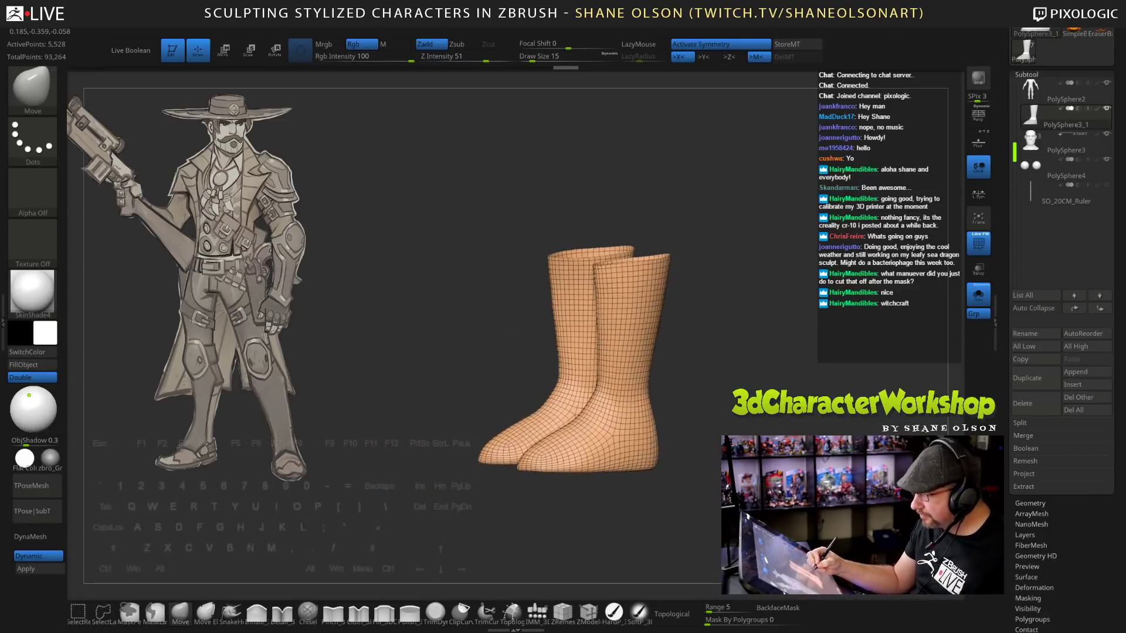
key("2")
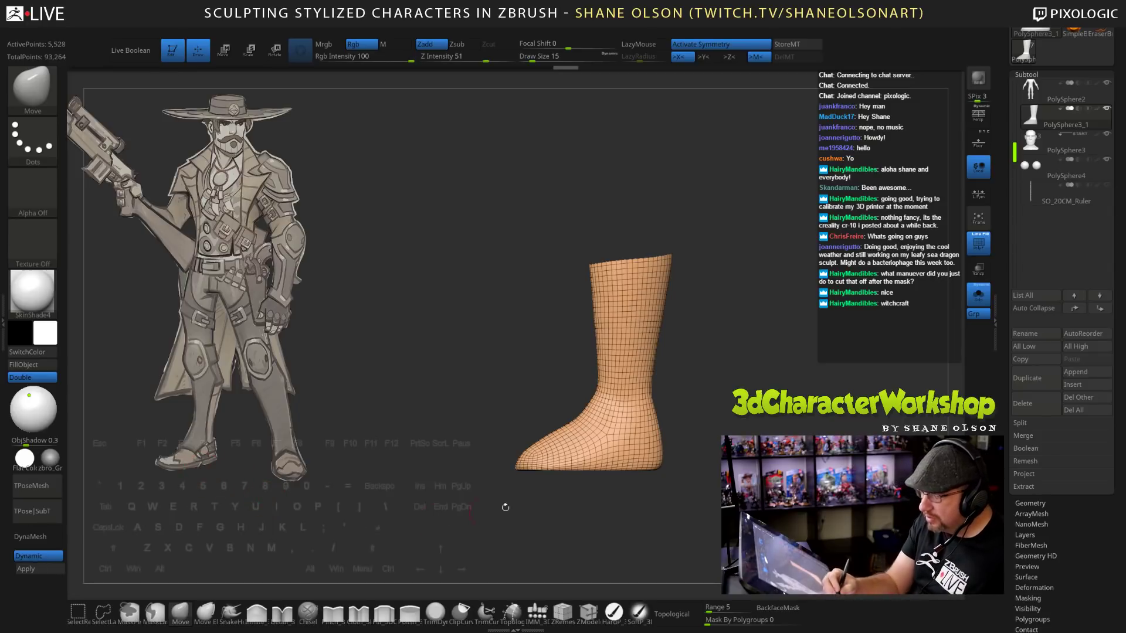
left_click_drag(700, 446, 634, 464, "alt")
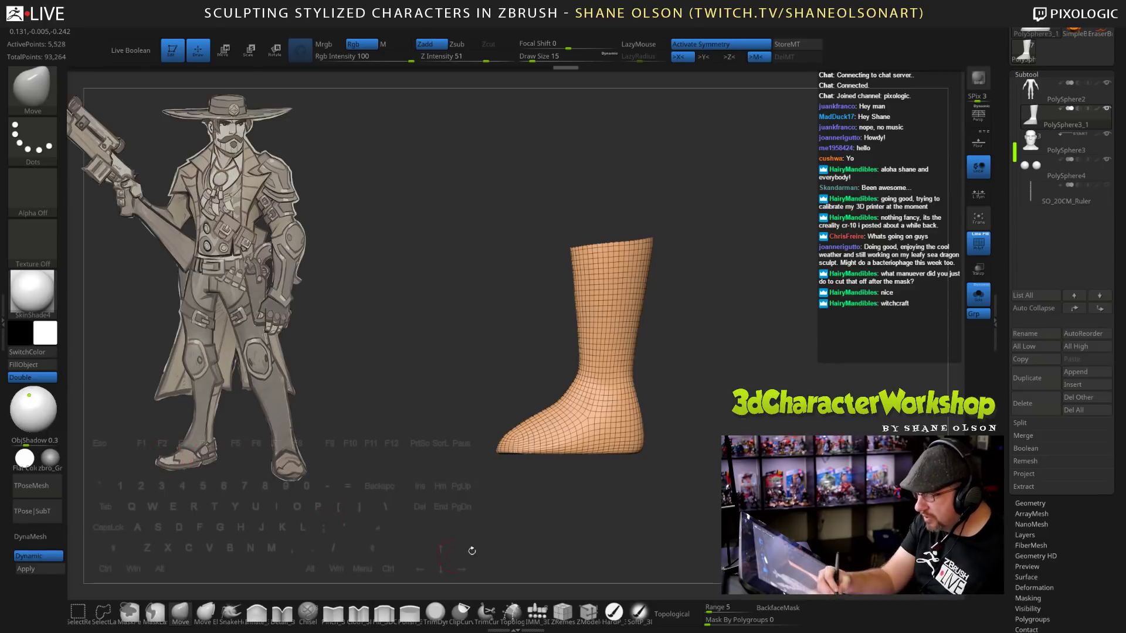
left_click_drag(662, 486, 534, 452)
left_click_drag(692, 468, 667, 476)
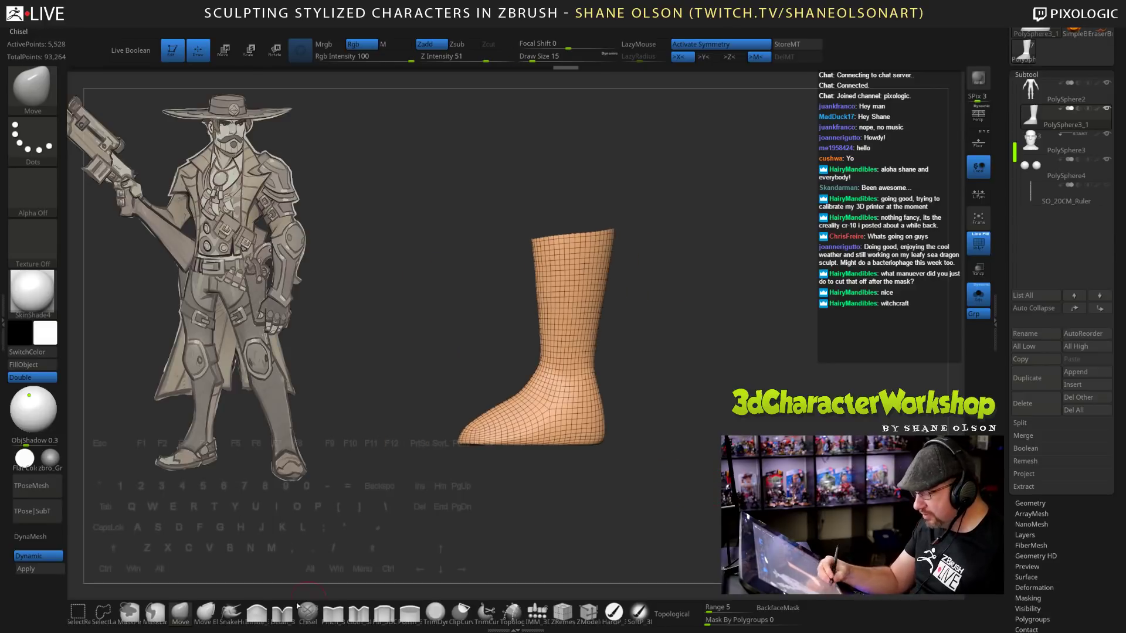
key("s")
left_click_drag(440, 521, 448, 521)
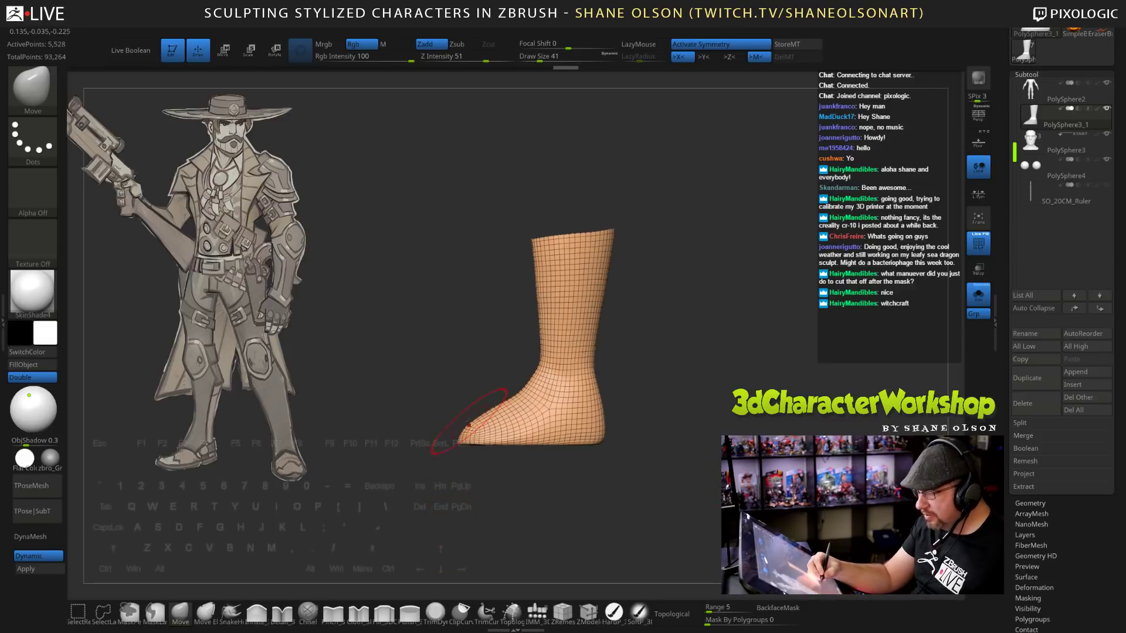
mouse_move(466, 428)
left_mouse_down()
mouse_move(459, 416)
mouse_move(625, 502)
mouse_move(593, 432)
mouse_move(616, 524)
mouse_move(439, 440)
left_mouse_up()
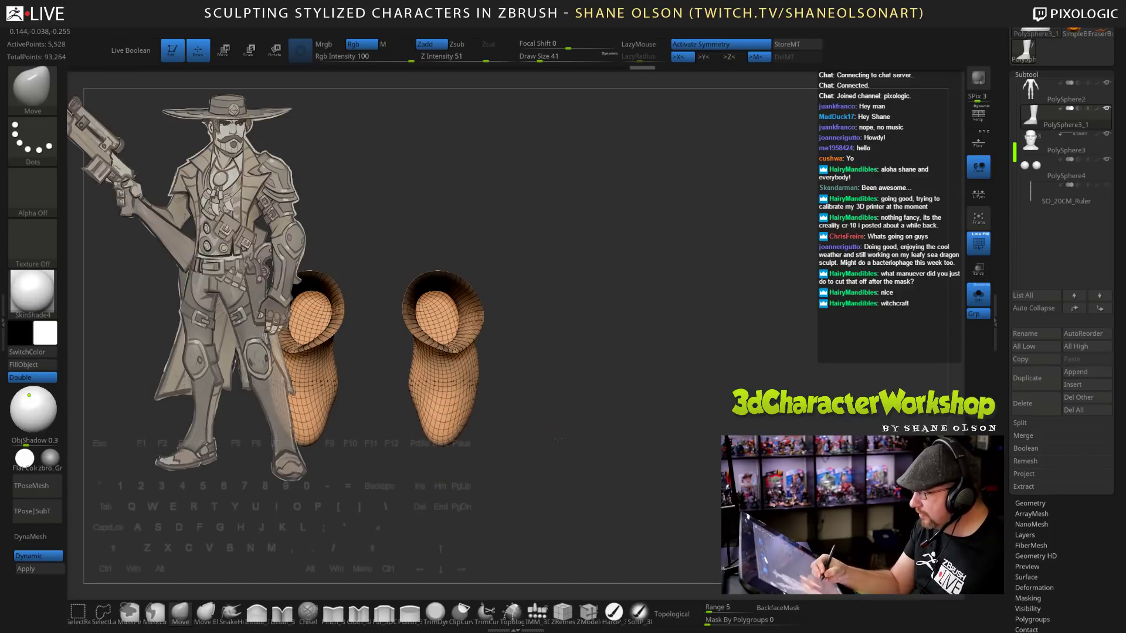
Lengthen the toe further with the Move brush and turn its tip upward, working from the front and side.
left_click_drag(544, 396, 556, 306, "shift")
left_click_drag(617, 451, 688, 419, "alt")
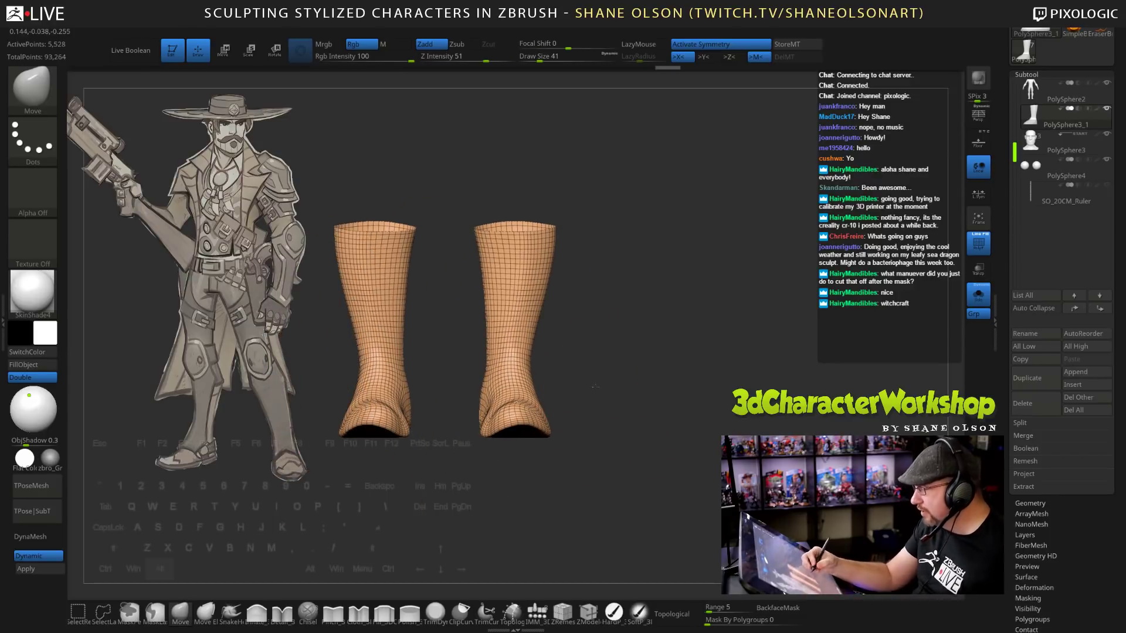
left_click_drag(594, 385, 673, 402, "alt")
mouse_move(594, 420)
left_mouse_down()
mouse_move(592, 431)
mouse_move(558, 432)
left_mouse_up()
mouse_move(660, 468)
left_mouse_down()
mouse_move(661, 453)
mouse_move(629, 434)
left_mouse_up()
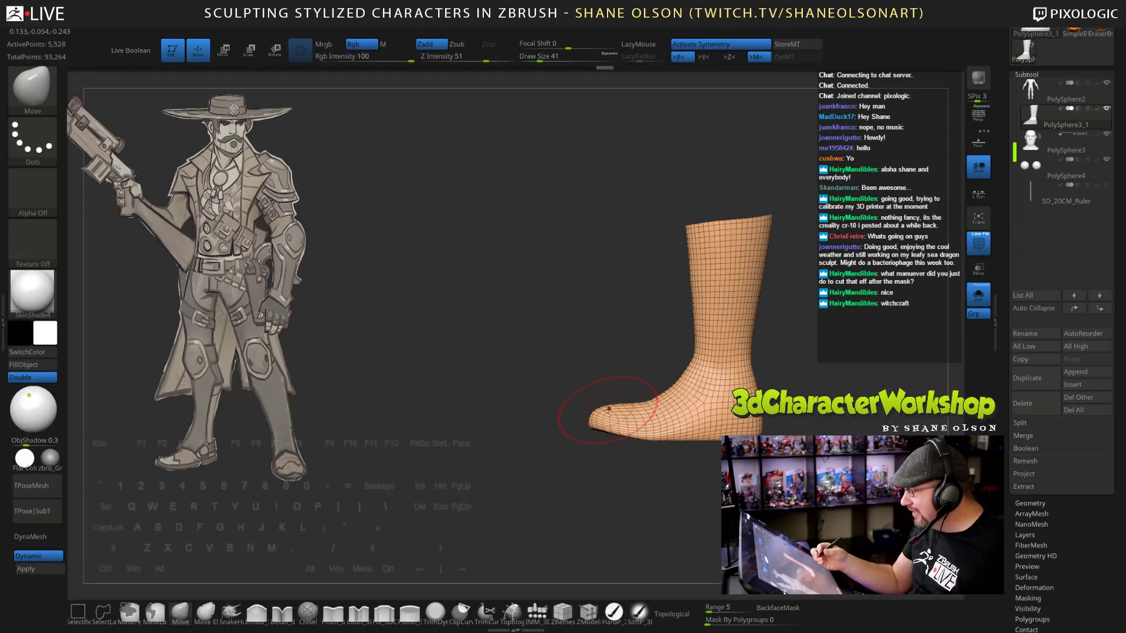
left_click_drag(710, 490, 738, 492, "shift")
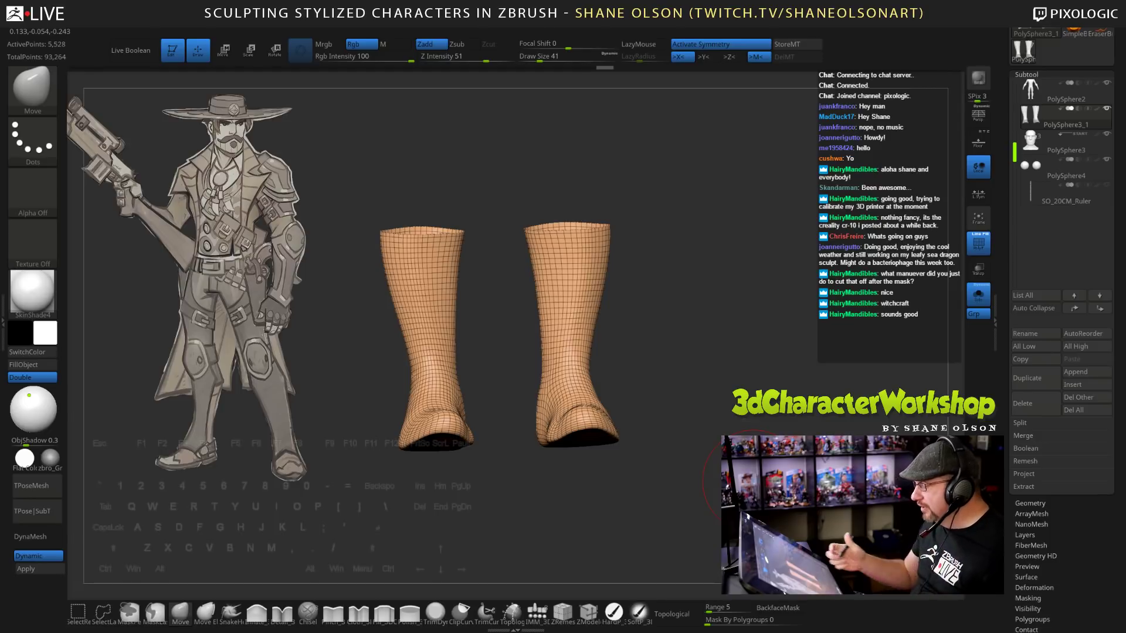
Refine the boot shafts from the front and the upturned toe's profile from the side with the Move brush.
left_click_drag(677, 355, 645, 328)
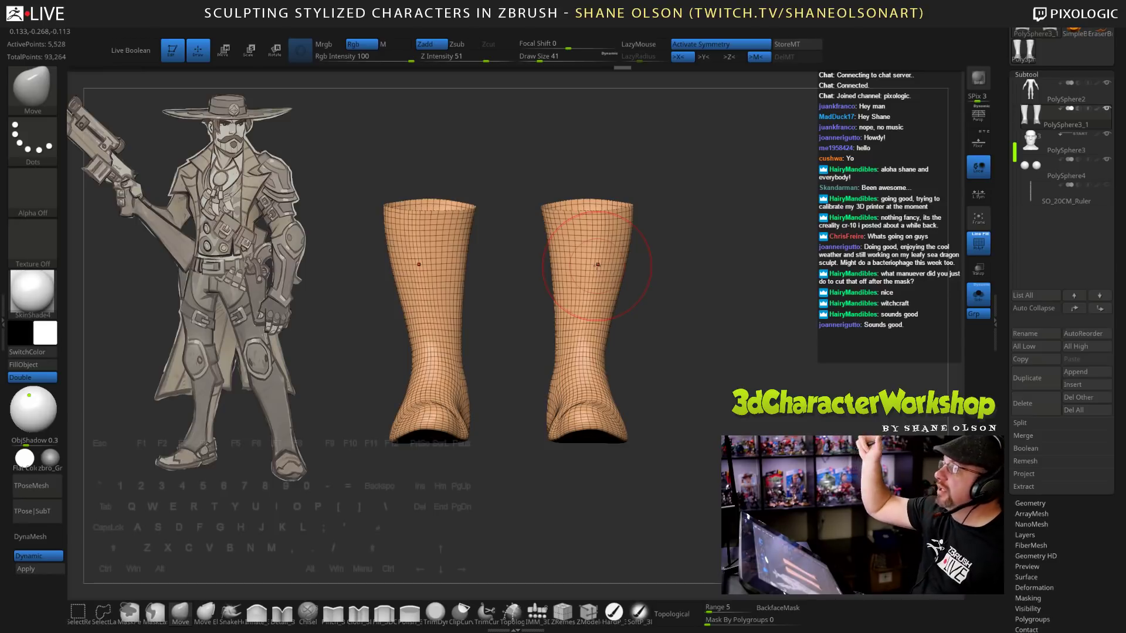
left_click_drag(674, 328, 645, 326)
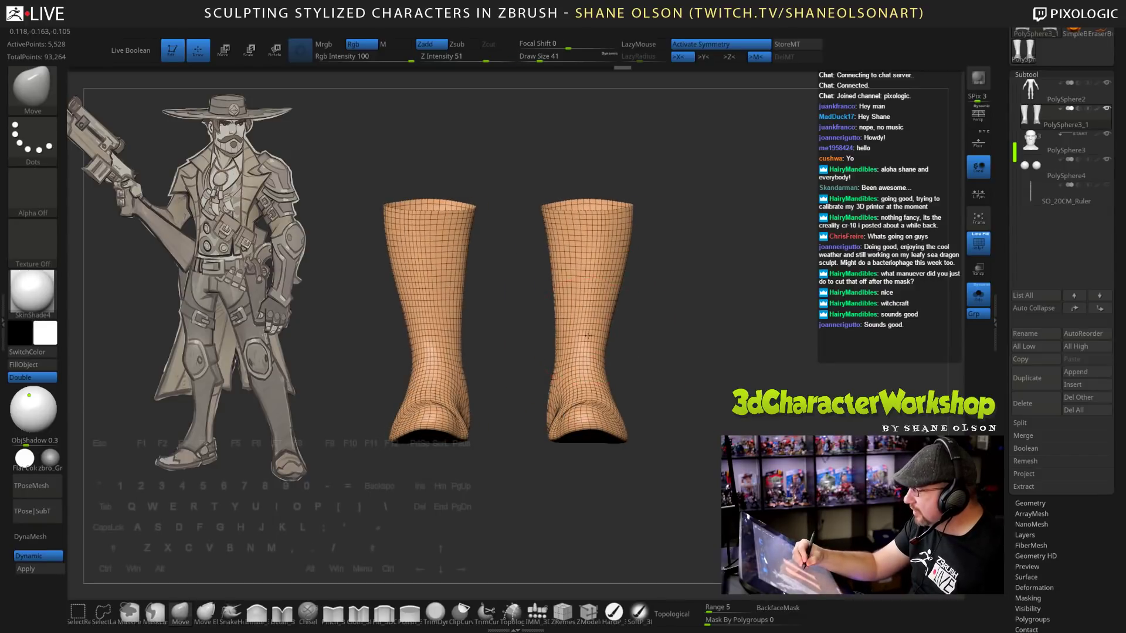
left_click_drag(691, 368, 688, 370, "shift")
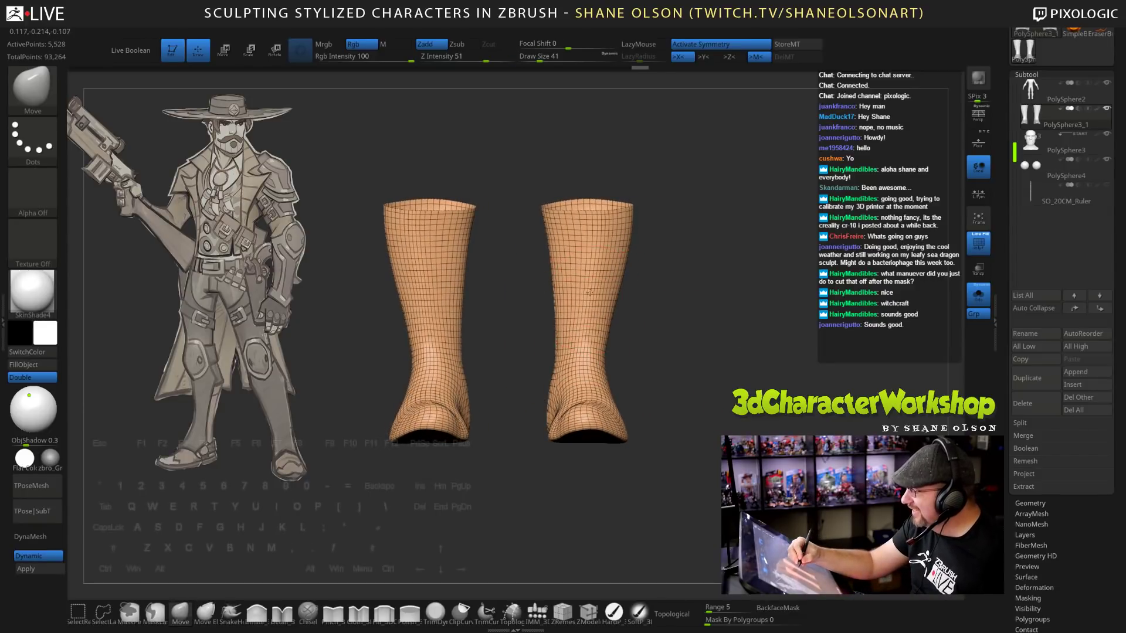
left_click_drag(689, 320, 721, 356)
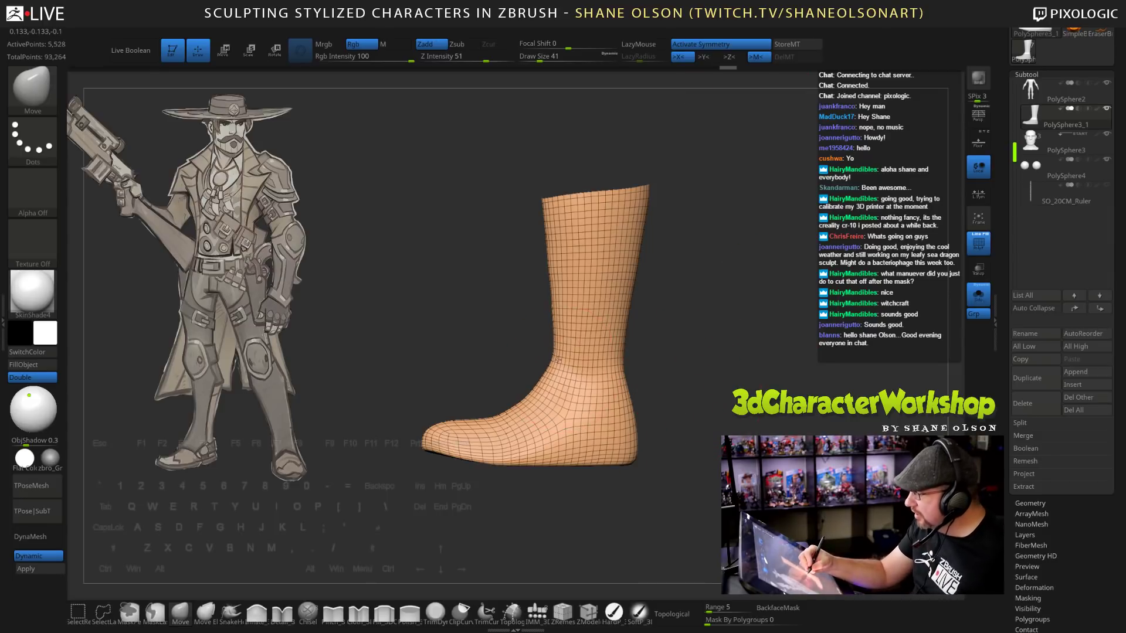
mouse_move(701, 415)
left_mouse_down("alt")
mouse_move(700, 391)
mouse_move(700, 422)
left_mouse_up("alt")
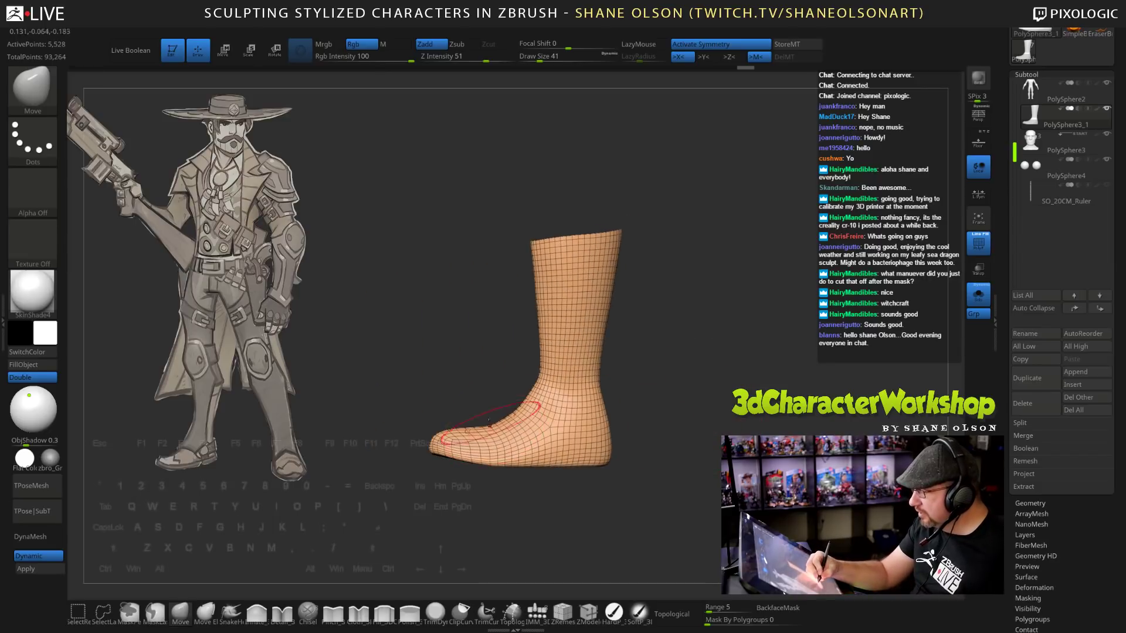
left_click_drag(469, 363, 485, 377, "alt")
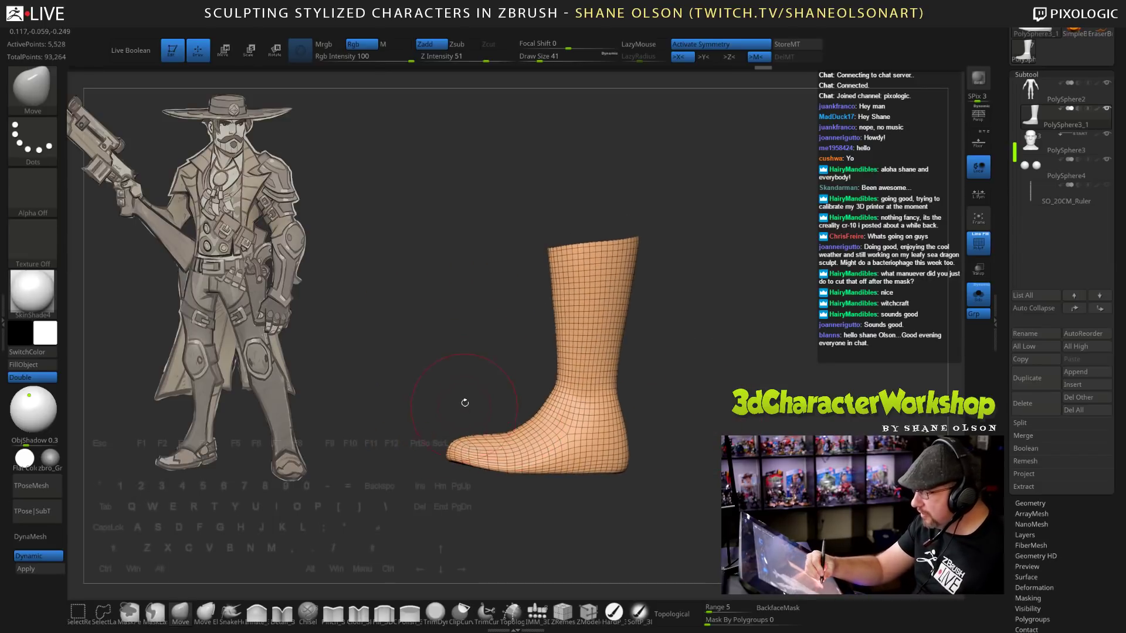
Set the Move brush's draw size to 26, reshape the boot toes from above and smooth the sole under the toe.
left_click_drag(701, 452, 724, 463)
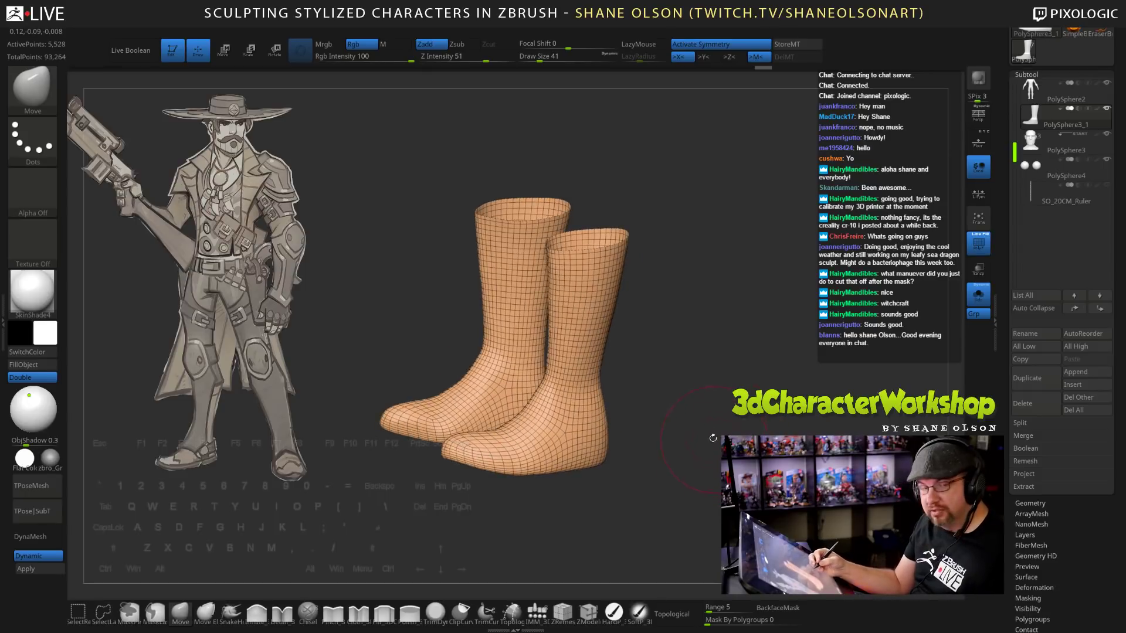
mouse_move(715, 422)
left_mouse_down()
mouse_move(724, 412)
mouse_move(707, 444)
mouse_move(712, 434)
left_mouse_up()
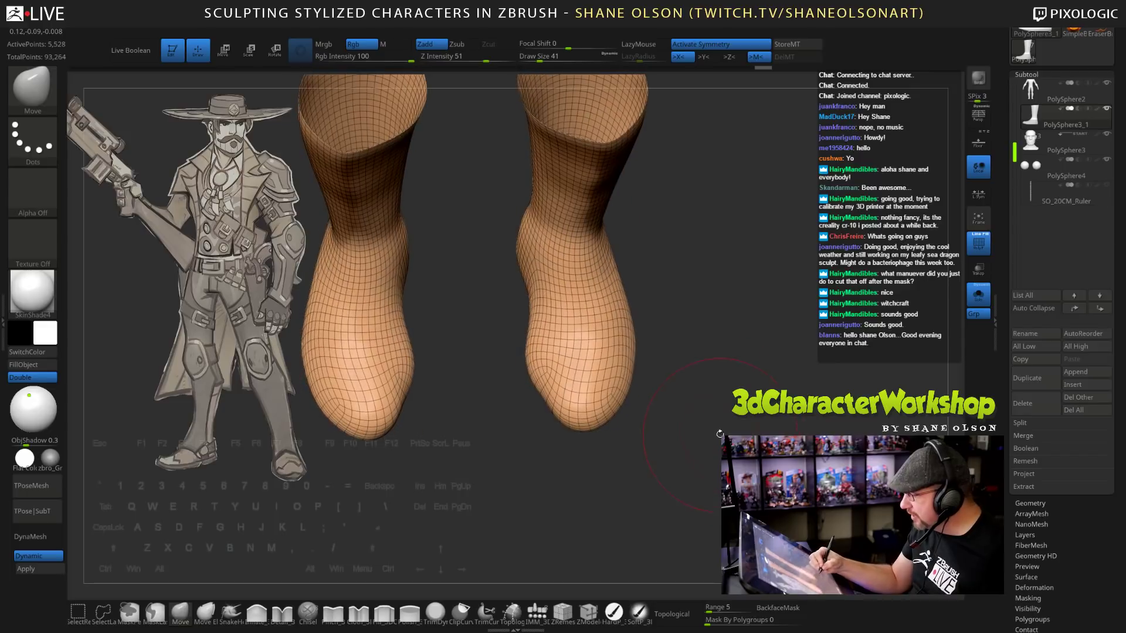
key("s")
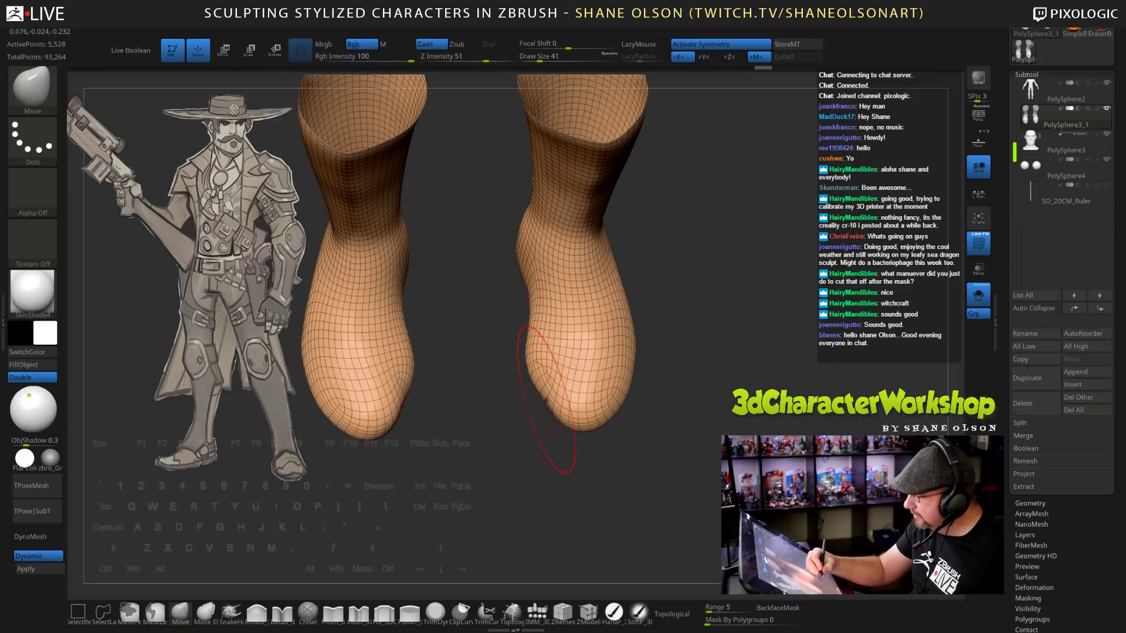
mouse_move(650, 436)
left_mouse_down()
mouse_move(680, 476)
mouse_move(668, 437)
mouse_move(743, 433)
mouse_move(758, 391)
left_mouse_up()
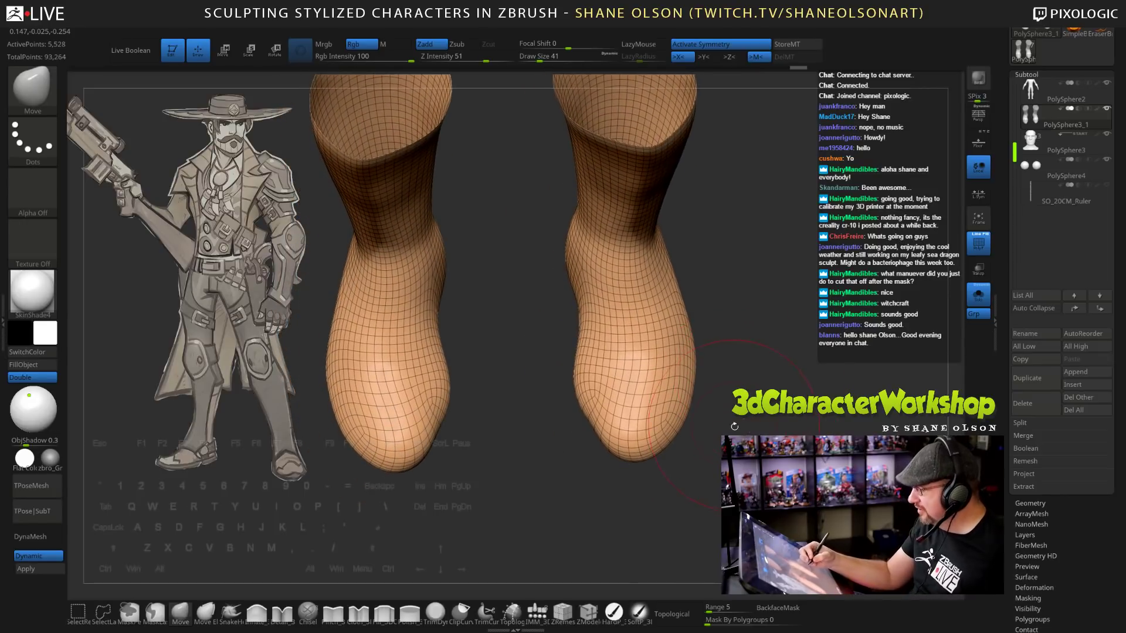
key("s")
left_click_drag(735, 427, 730, 427)
left_click_drag(597, 417, 603, 415)
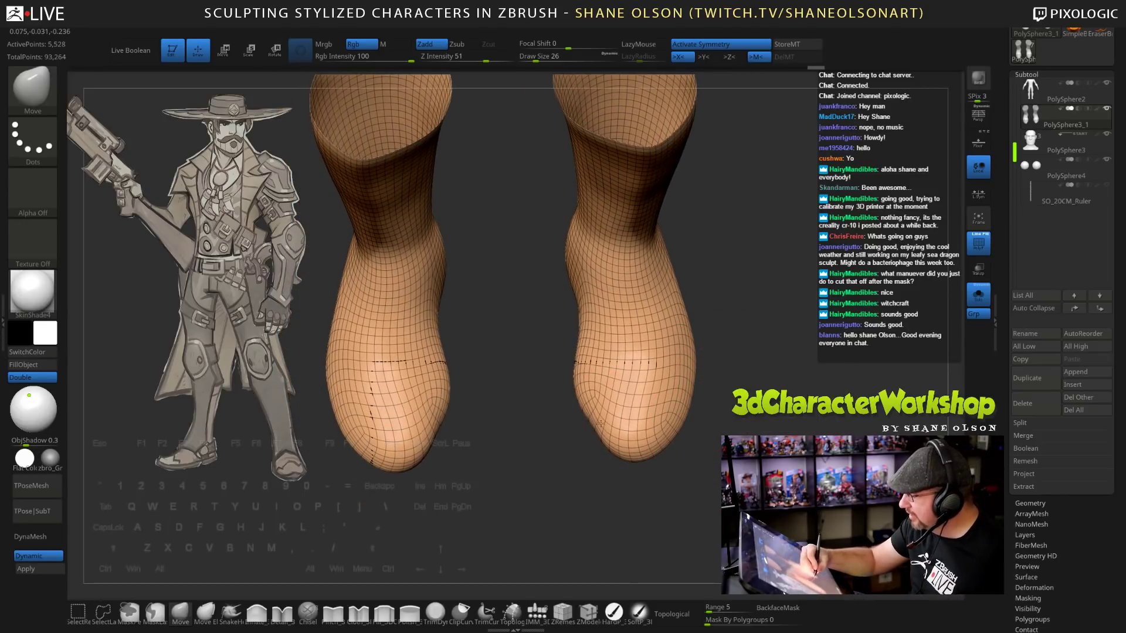
mouse_move(724, 405)
left_mouse_down()
mouse_move(722, 394)
mouse_move(707, 412)
mouse_move(648, 423)
mouse_move(643, 409)
left_mouse_up()
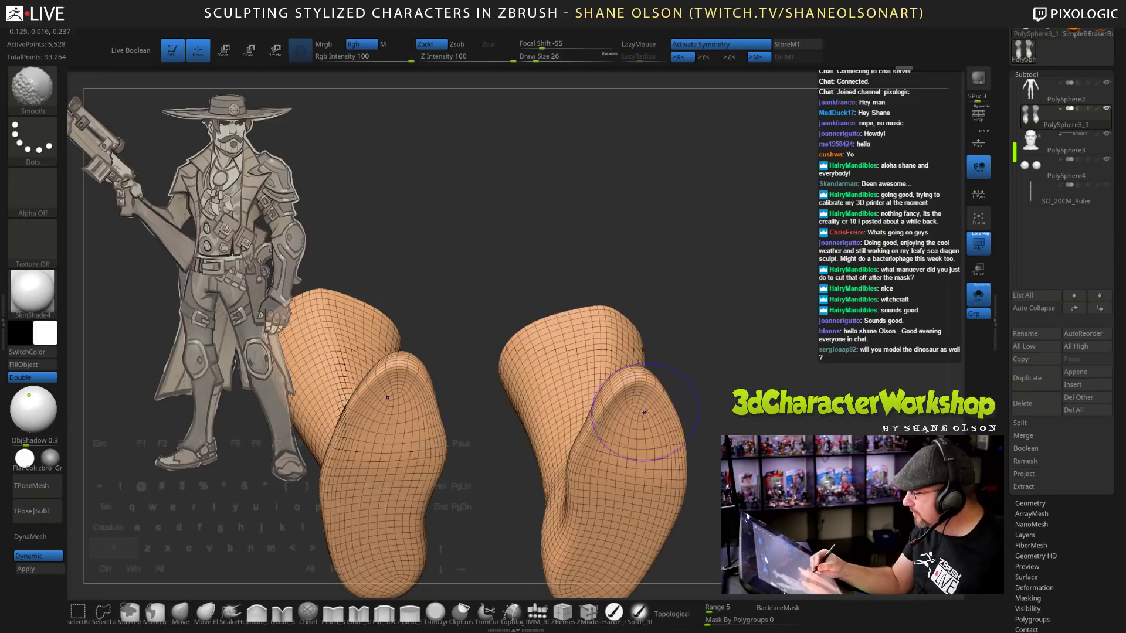
mouse_move(753, 409)
left_mouse_down()
mouse_move(768, 432)
mouse_move(755, 385)
mouse_move(751, 428)
left_mouse_up()
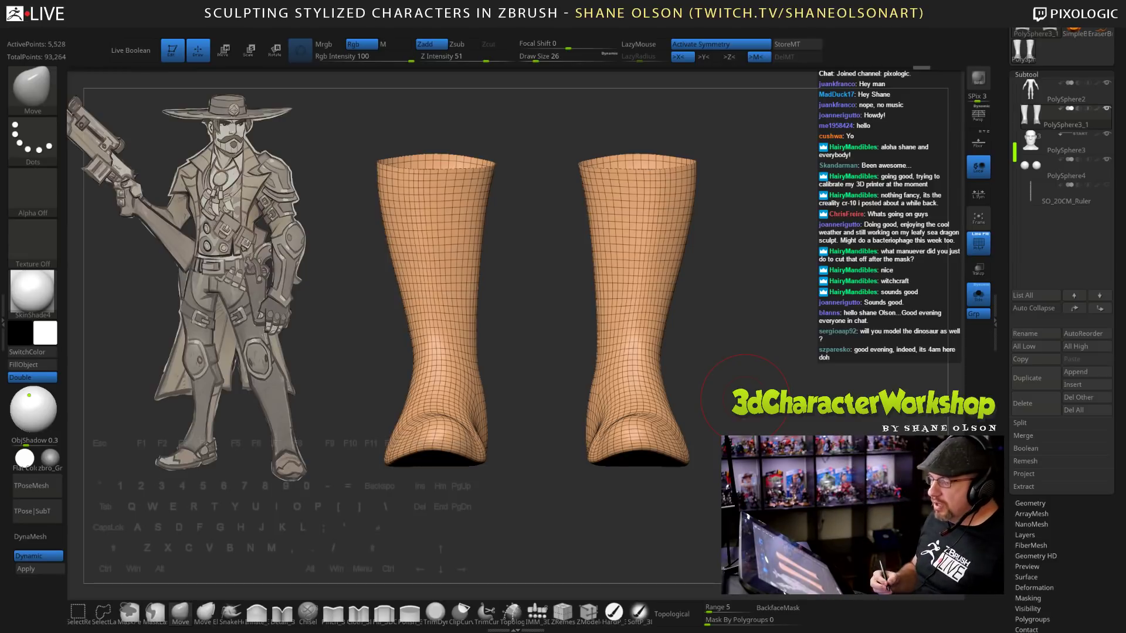
left_click_drag(745, 401, 718, 455)
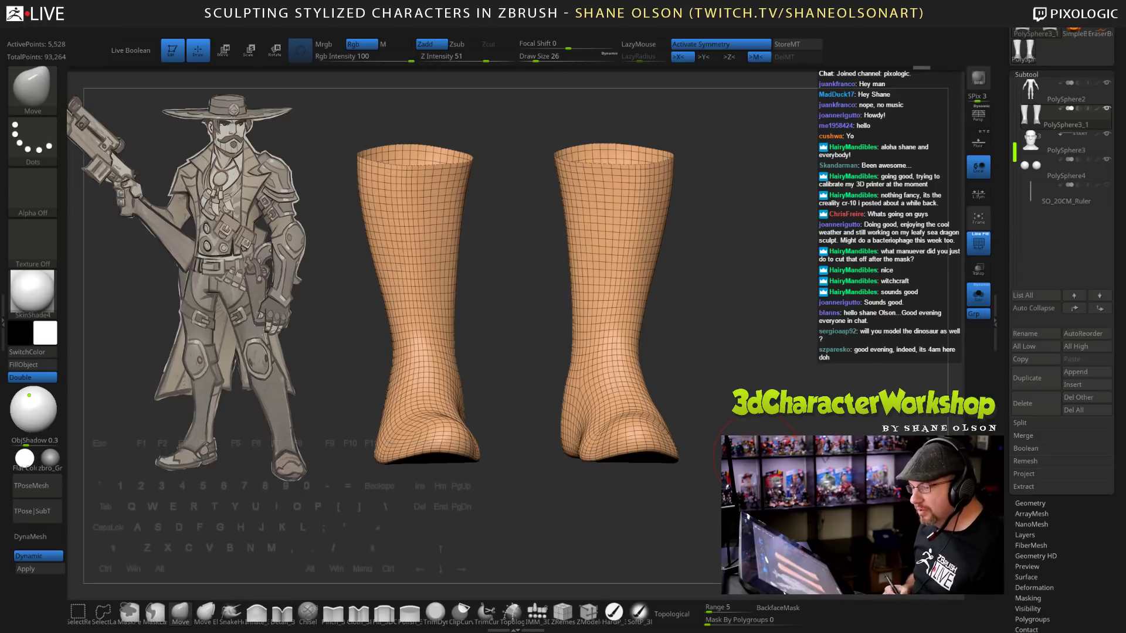
left_click_drag(758, 460, 772, 457)
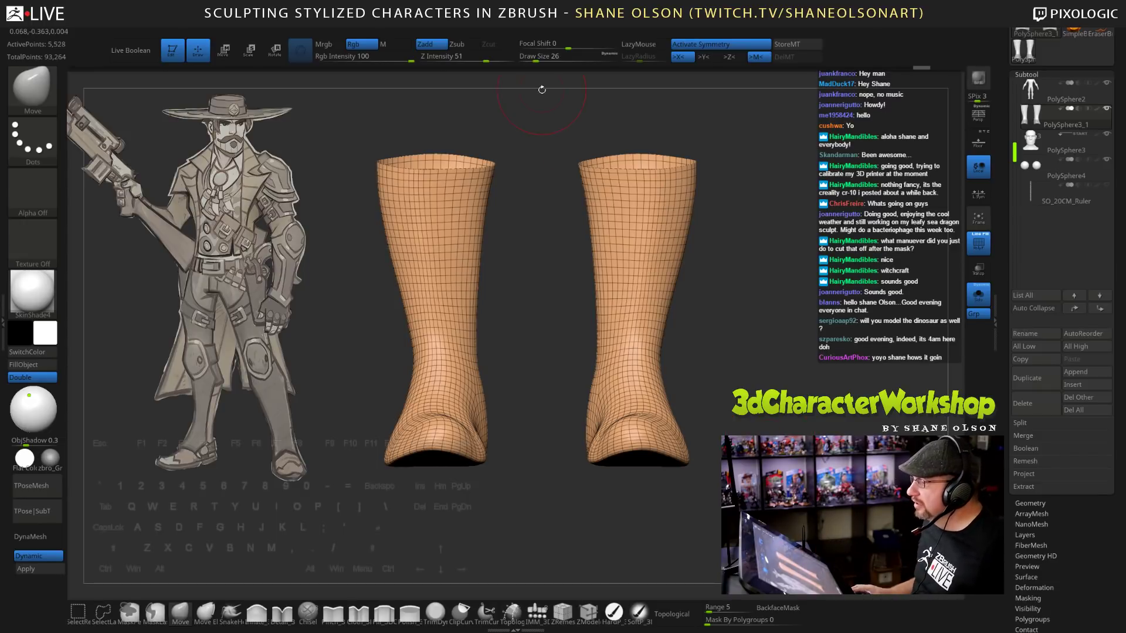
Import the JohannesCowboy reference image as a texture and add it to Spotlight.
left_click(527, 26)
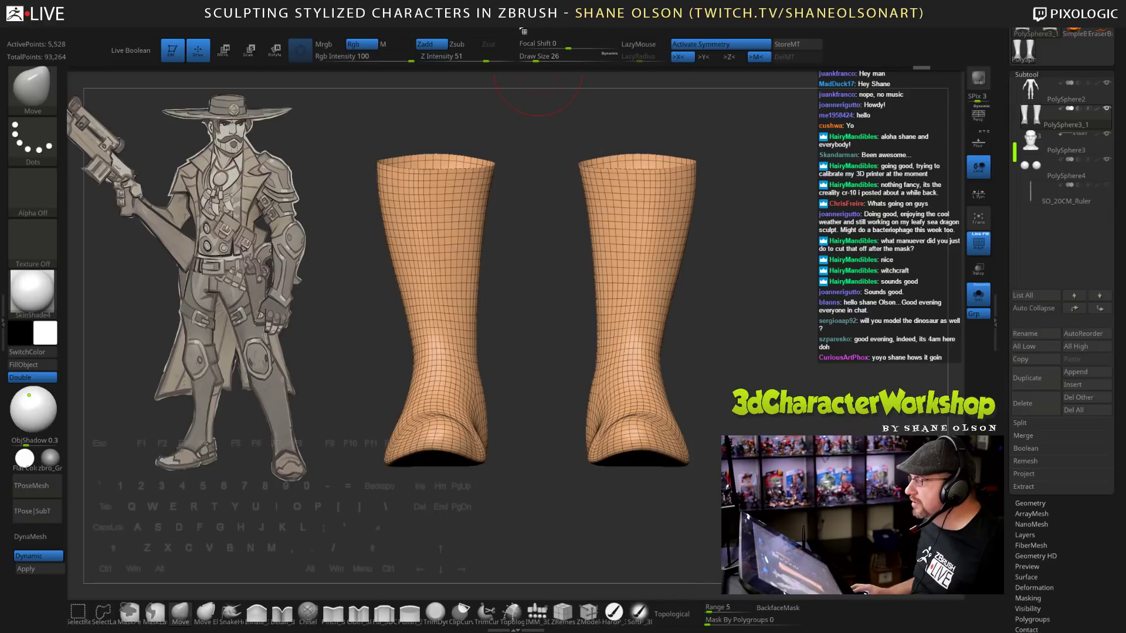
left_click(529, 28)
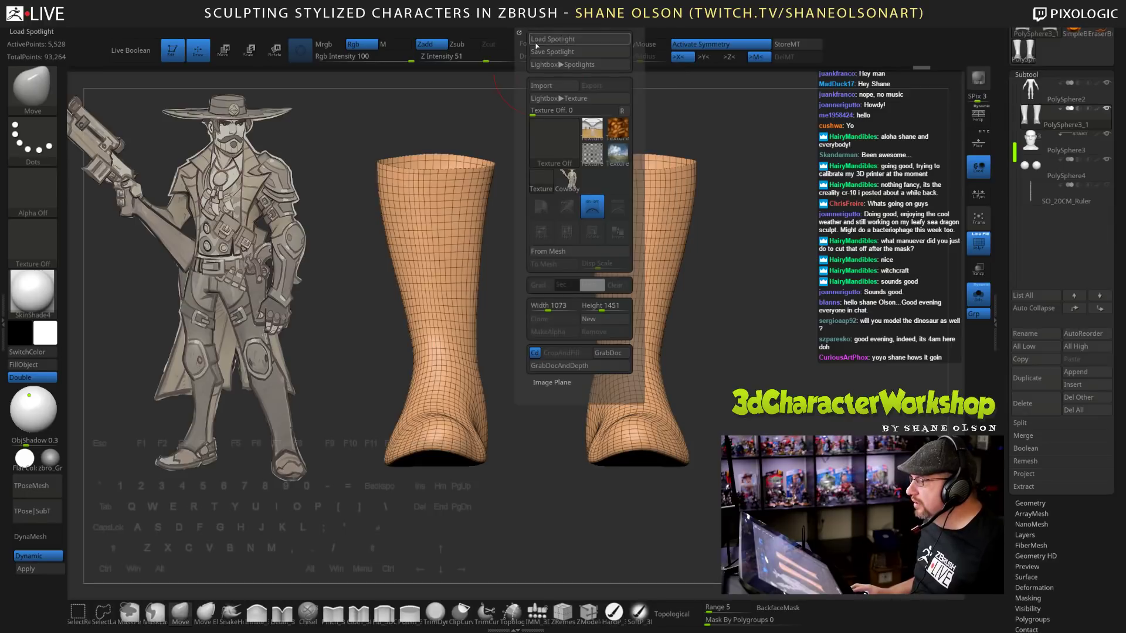
left_click(553, 85)
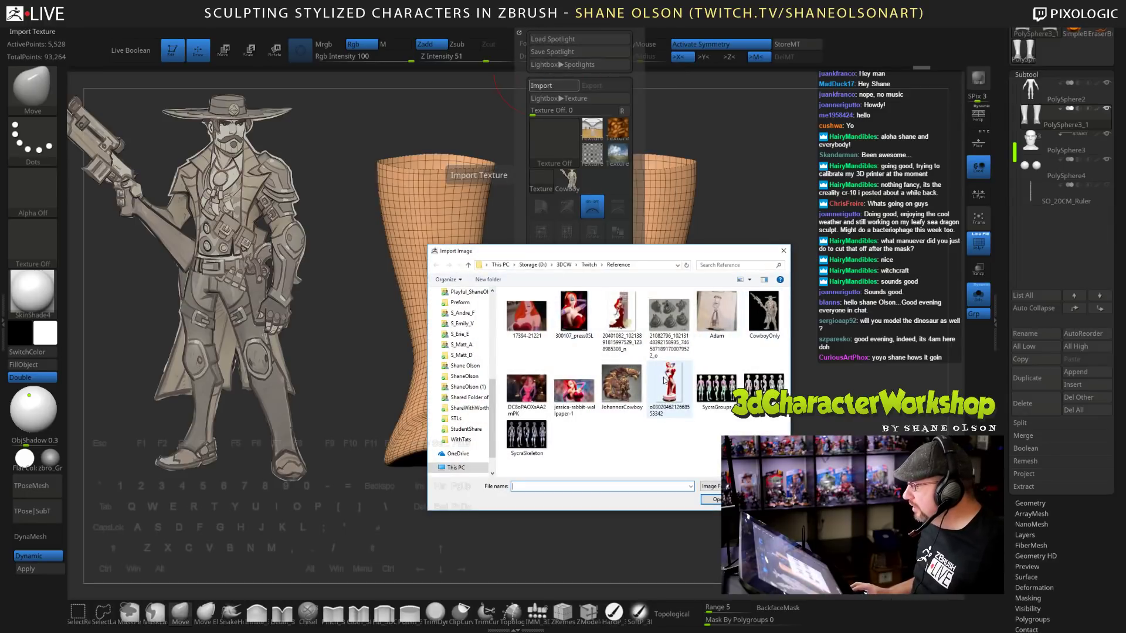
left_click(623, 384)
left_click(711, 500)
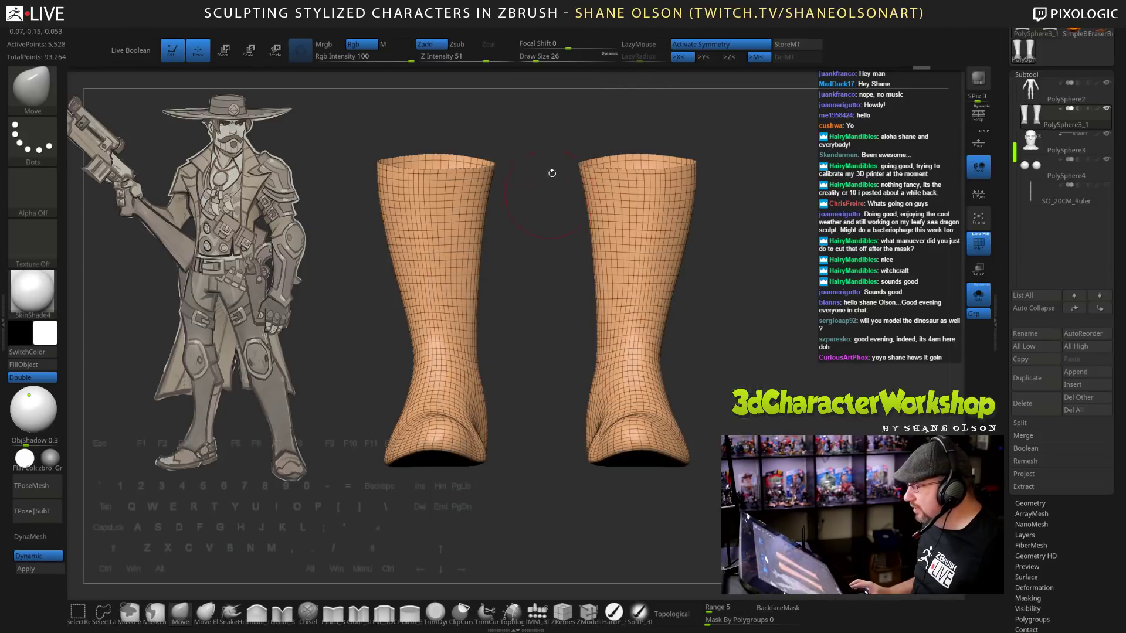
left_click(525, 27)
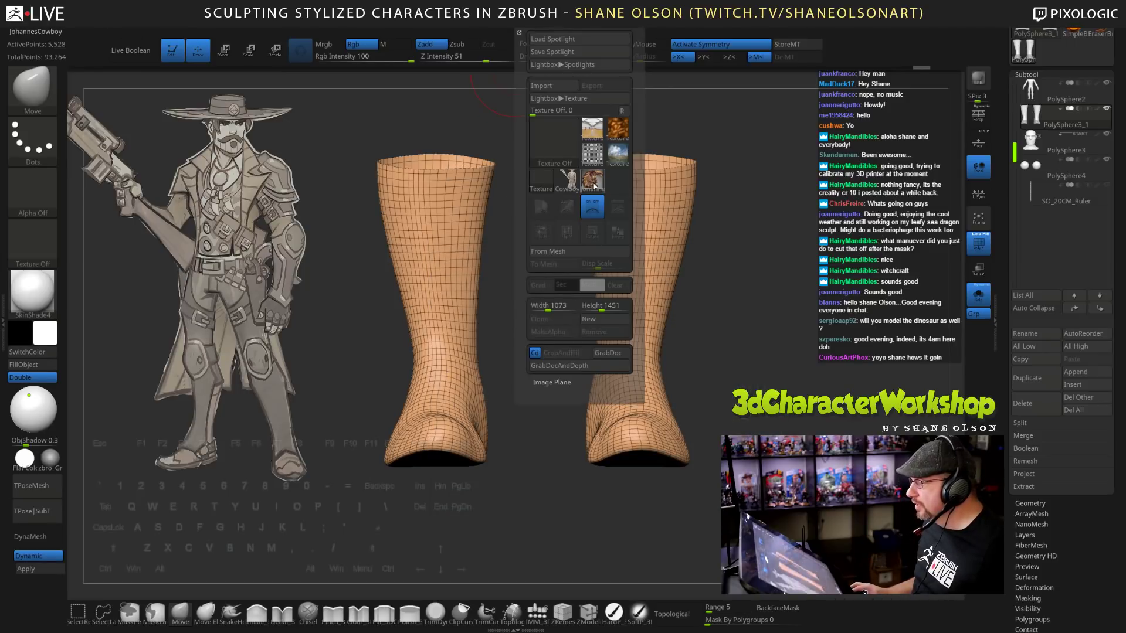
left_click(592, 206)
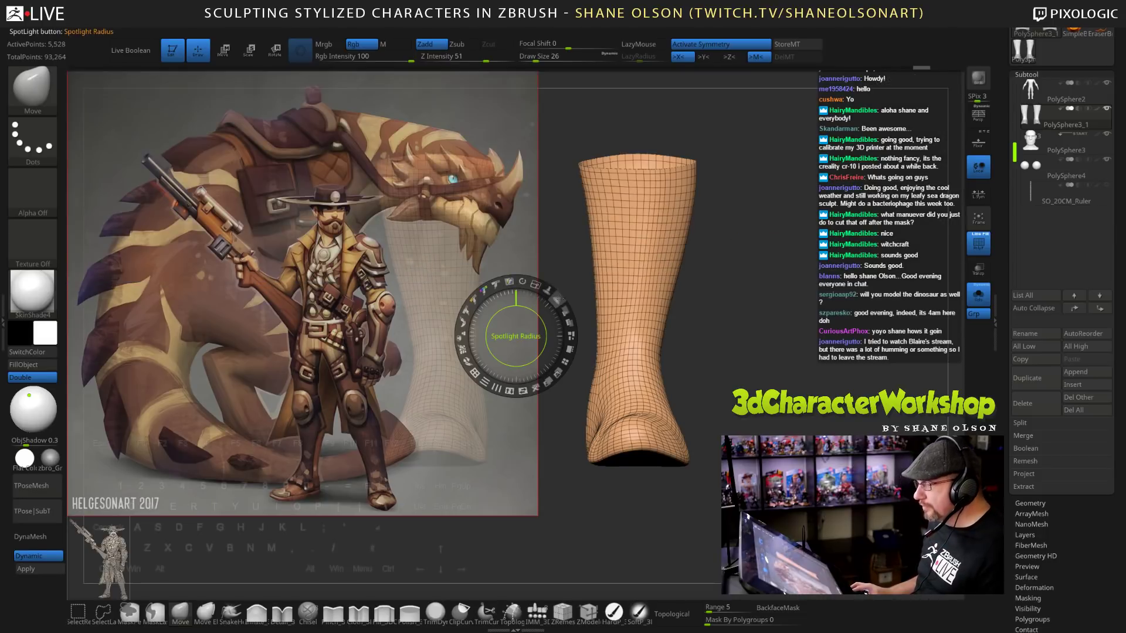
Enlarge and reposition the colour cowboy reference to examine the character design, and delete it from Spotlight.
left_click_drag(570, 322, 829, 369)
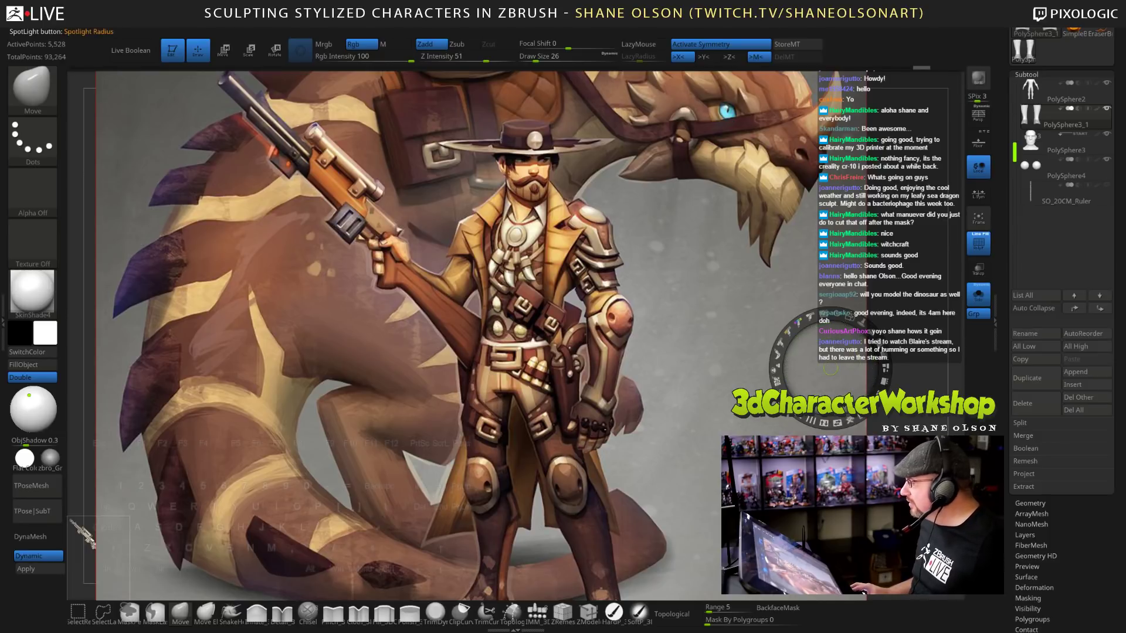
left_click_drag(849, 318, 774, 357)
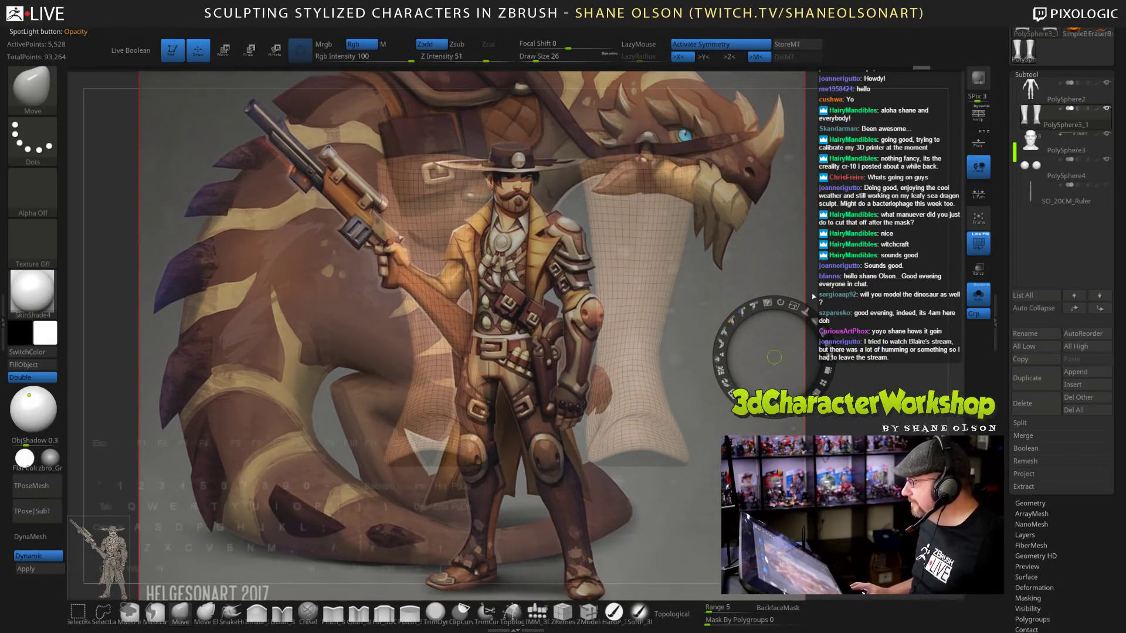
left_click_drag(794, 305, 697, 242)
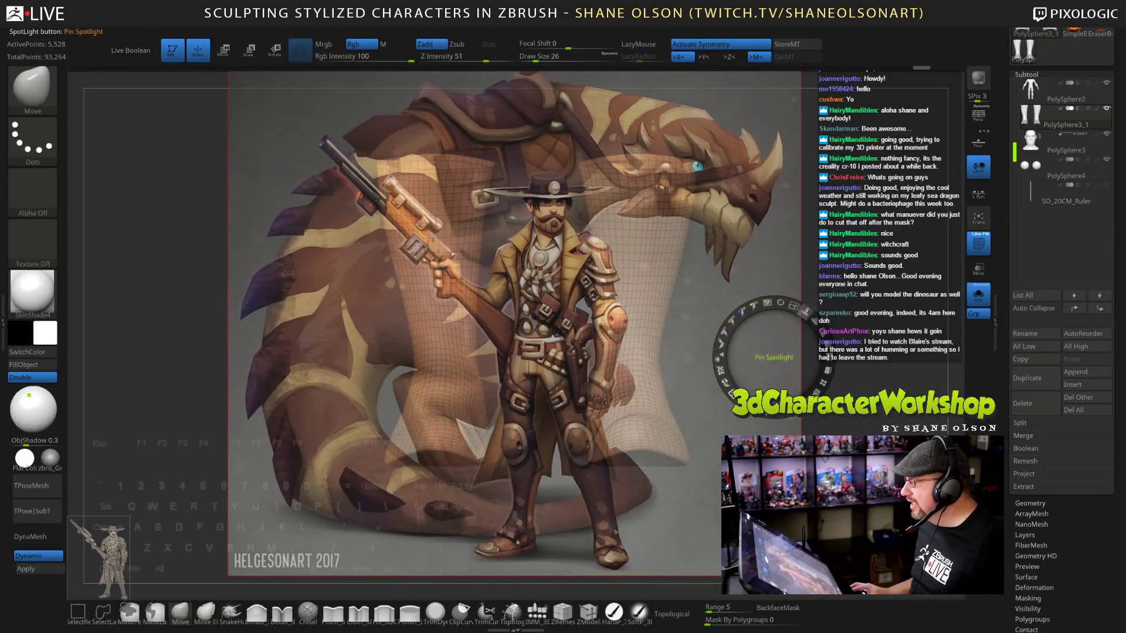
left_click_drag(827, 371, 754, 377)
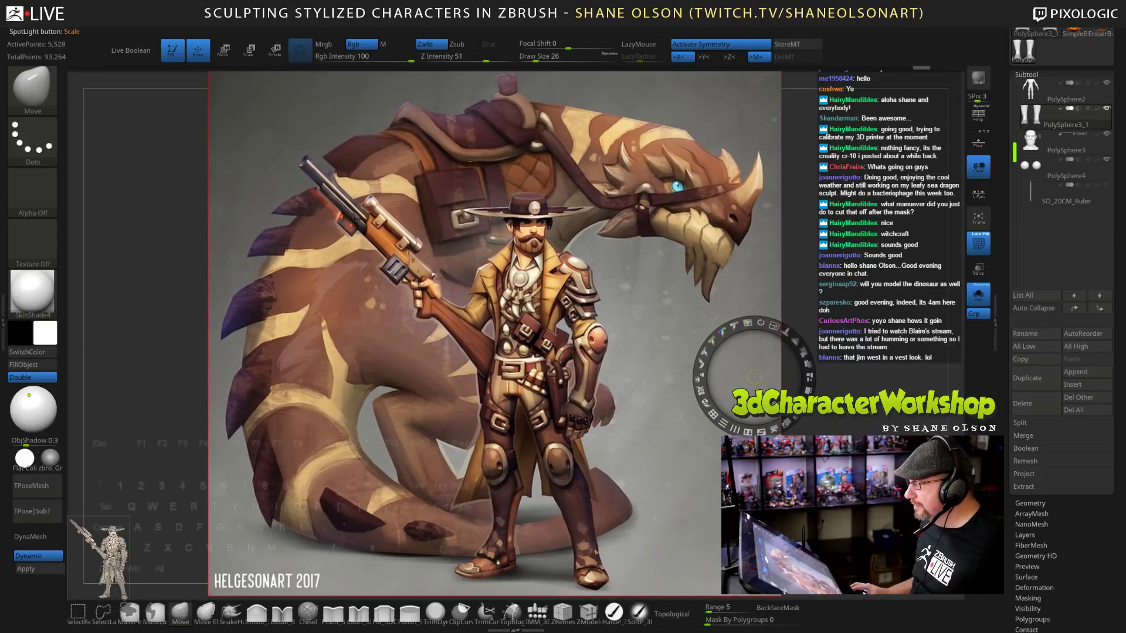
left_click_drag(774, 326, 740, 322)
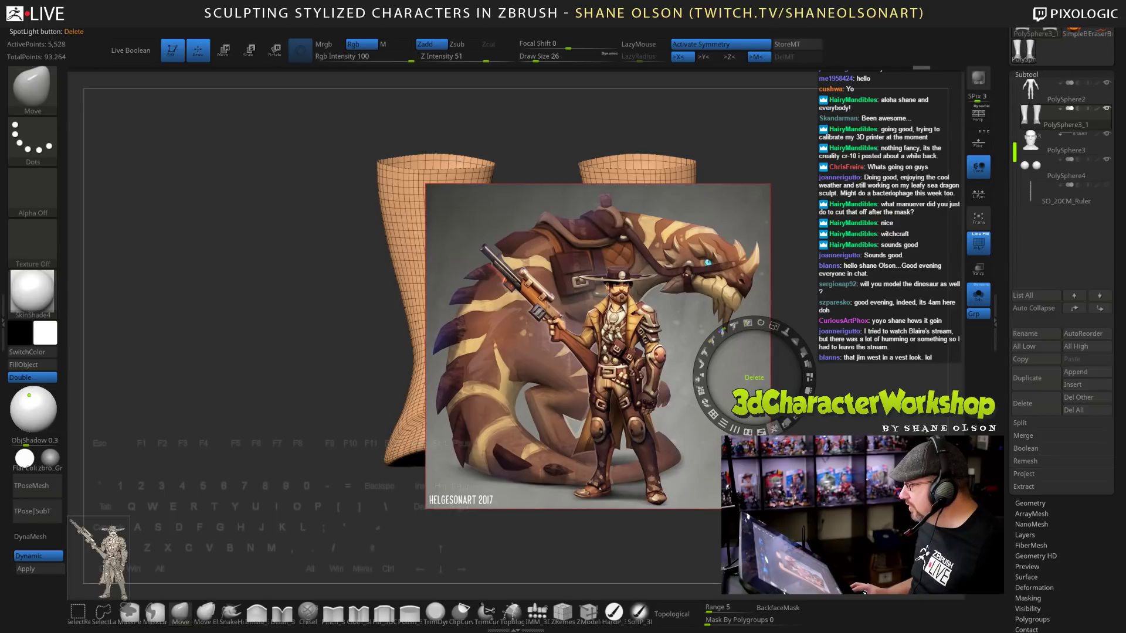
left_click(774, 427)
Move the gunslinger sketch beside the boots, enlarge it, lower its opacity and leave Spotlight editing.
left_click(114, 542)
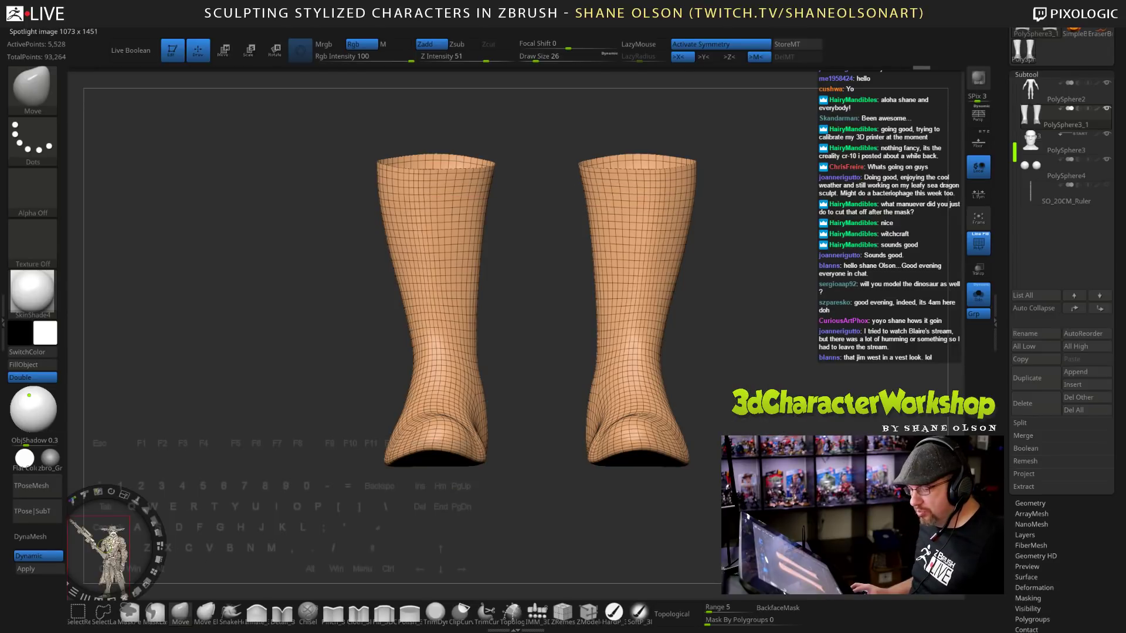
left_click_drag(119, 521, 246, 368)
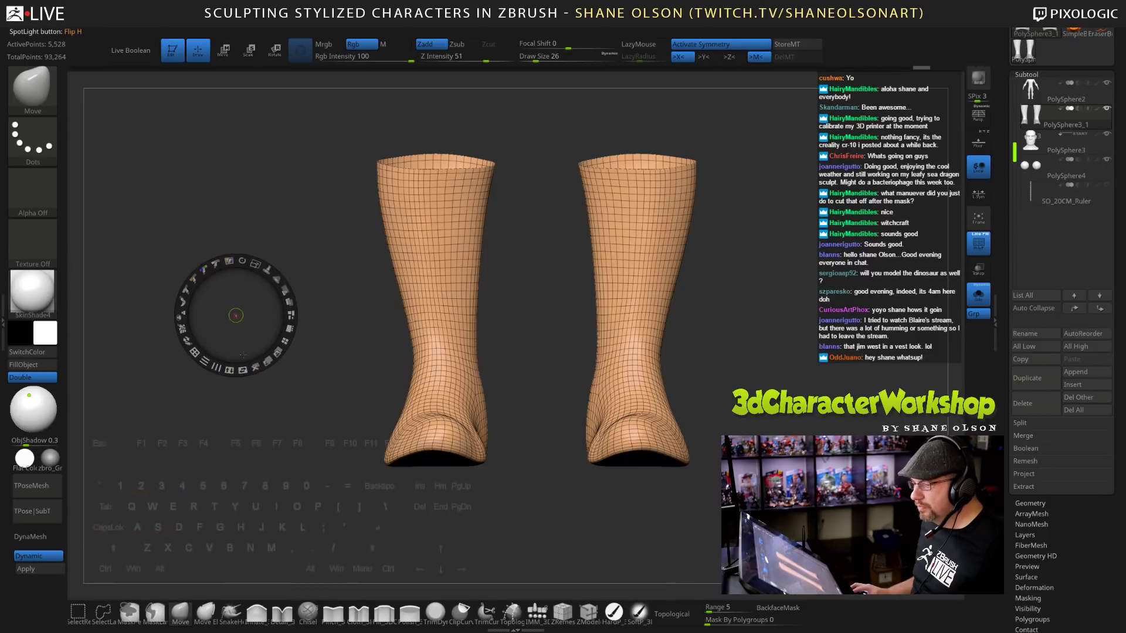
left_click_drag(255, 264, 280, 344)
left_click_drag(256, 264, 283, 341)
left_click_drag(255, 264, 290, 318)
left_click_drag(255, 264, 176, 196)
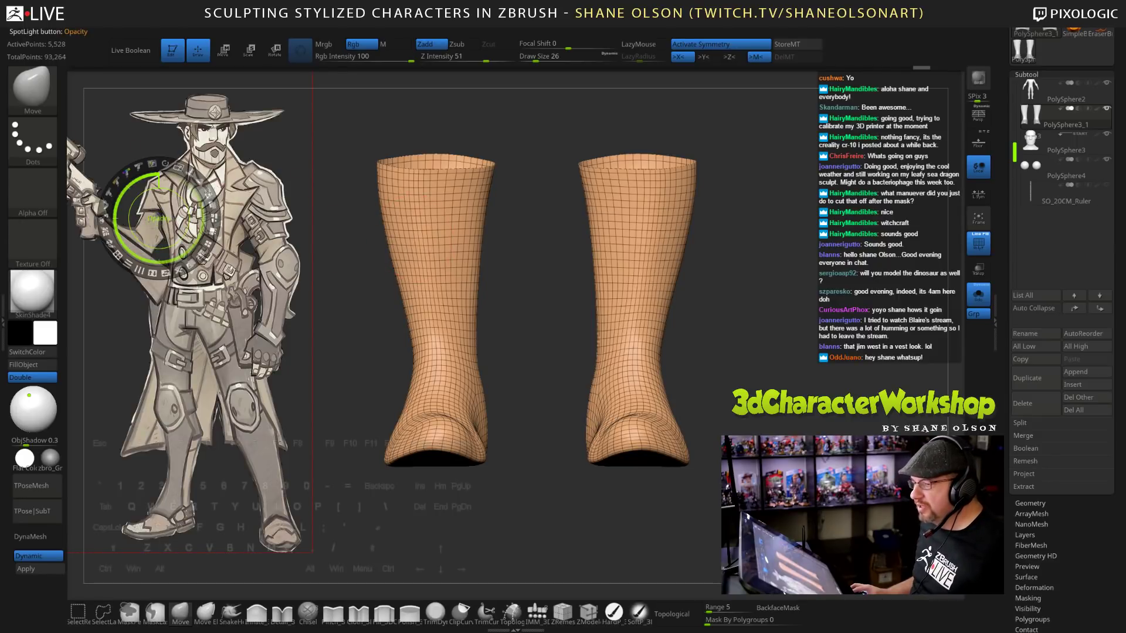
left_click_drag(198, 184, 182, 203)
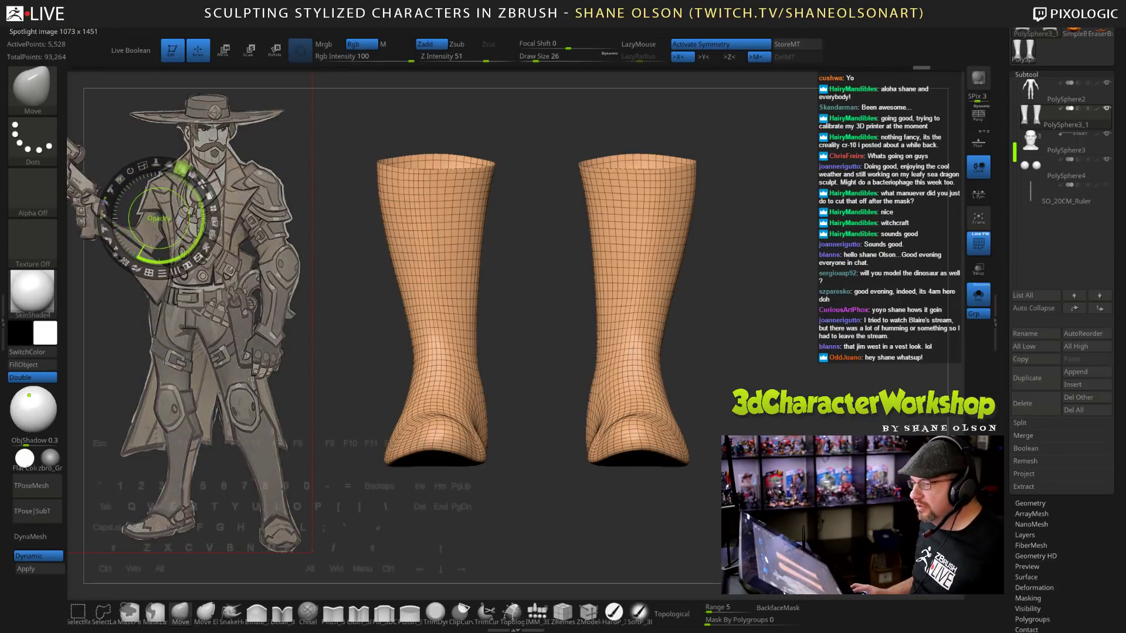
key("z")
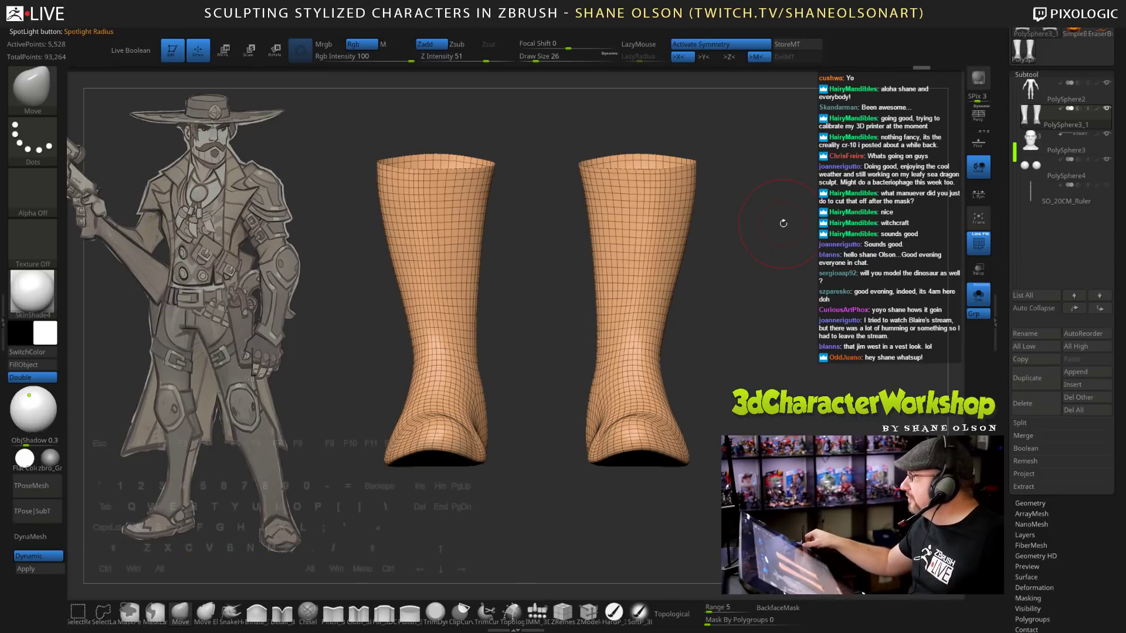
Flatten the undersides of the boots with the Polish_3DCW4R brush at draw size 26.
left_click_drag(761, 340, 741, 372, "alt")
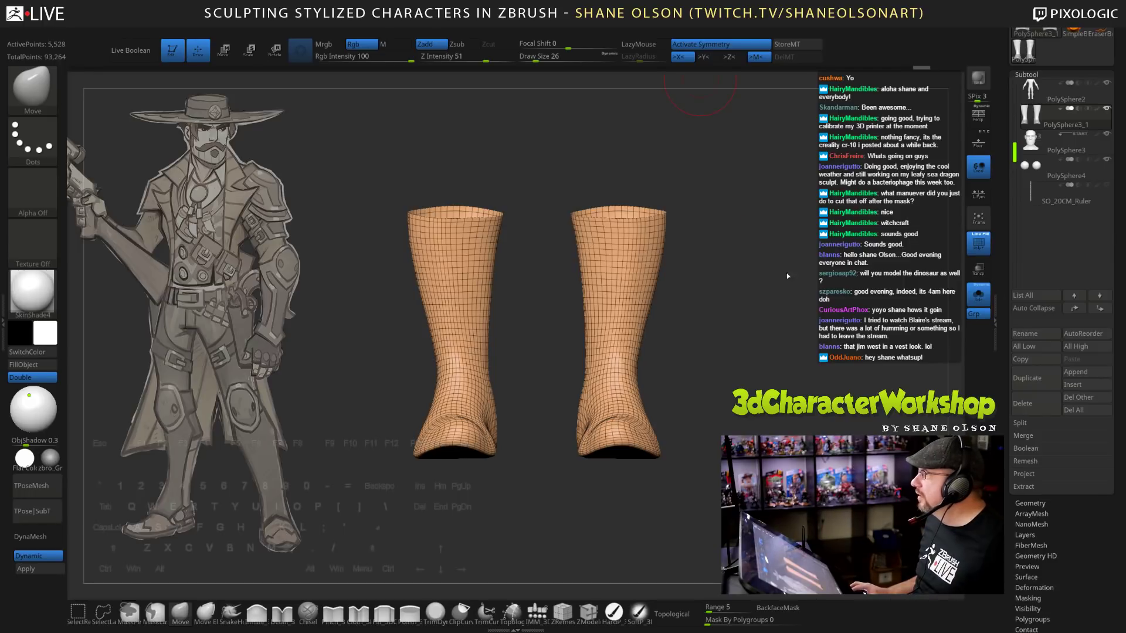
left_click_drag(822, 176, 646, 212)
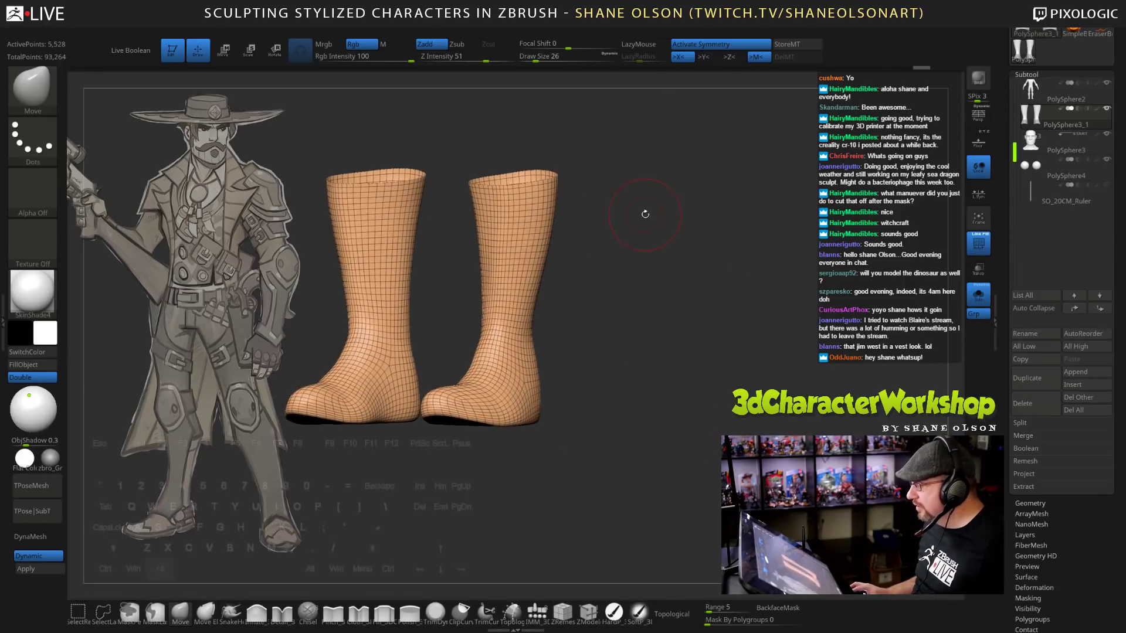
left_click_drag(603, 334, 675, 332)
right_click(715, 303)
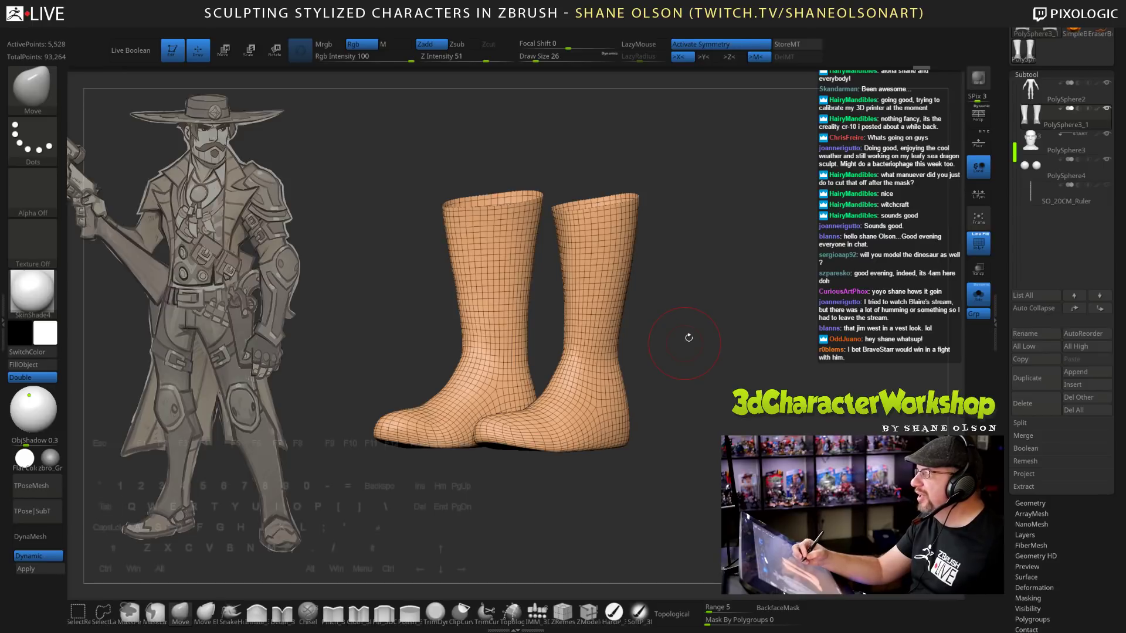
mouse_move(689, 337)
left_mouse_down()
mouse_move(693, 377)
mouse_move(689, 329)
mouse_move(657, 370)
left_mouse_up()
left_click(409, 612)
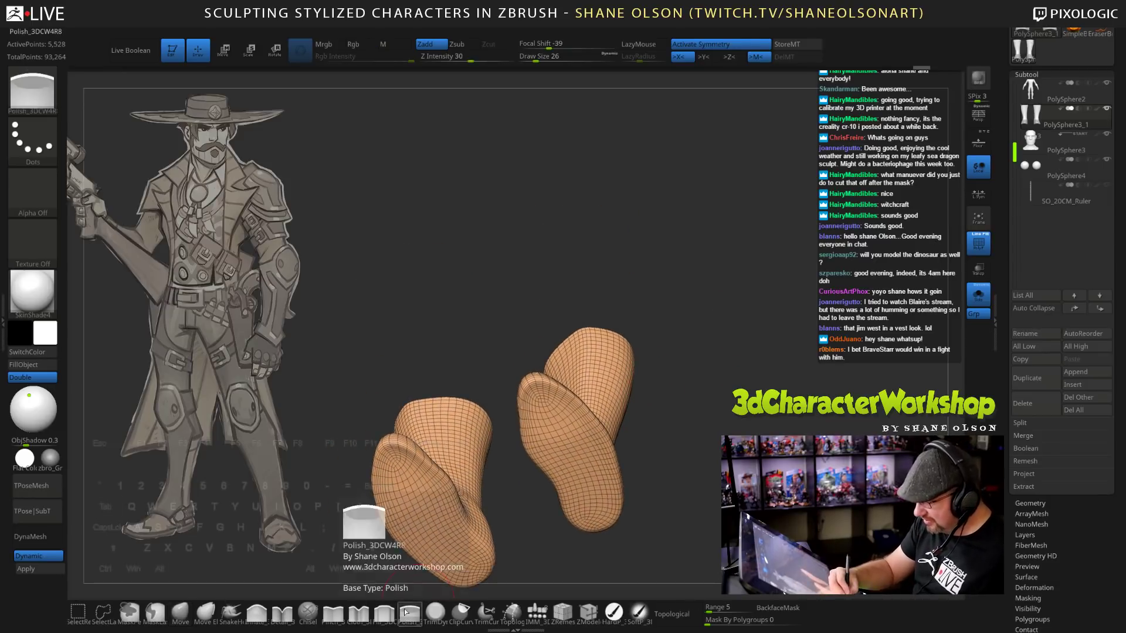
left_click_drag(401, 463, 464, 492)
mouse_move(746, 433)
left_mouse_down("alt")
mouse_move(753, 404)
mouse_move(722, 353)
left_mouse_up("alt")
mouse_move(703, 314)
left_mouse_down()
mouse_move(670, 334)
mouse_move(598, 334)
mouse_move(625, 340)
left_mouse_up()
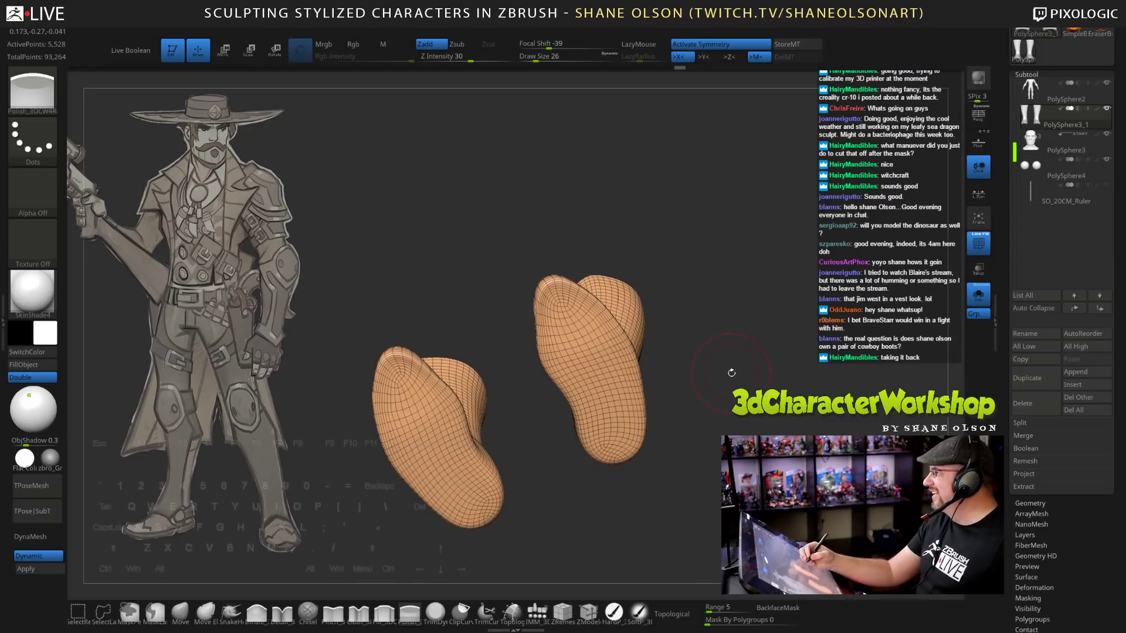
left_click_drag(731, 373, 734, 373)
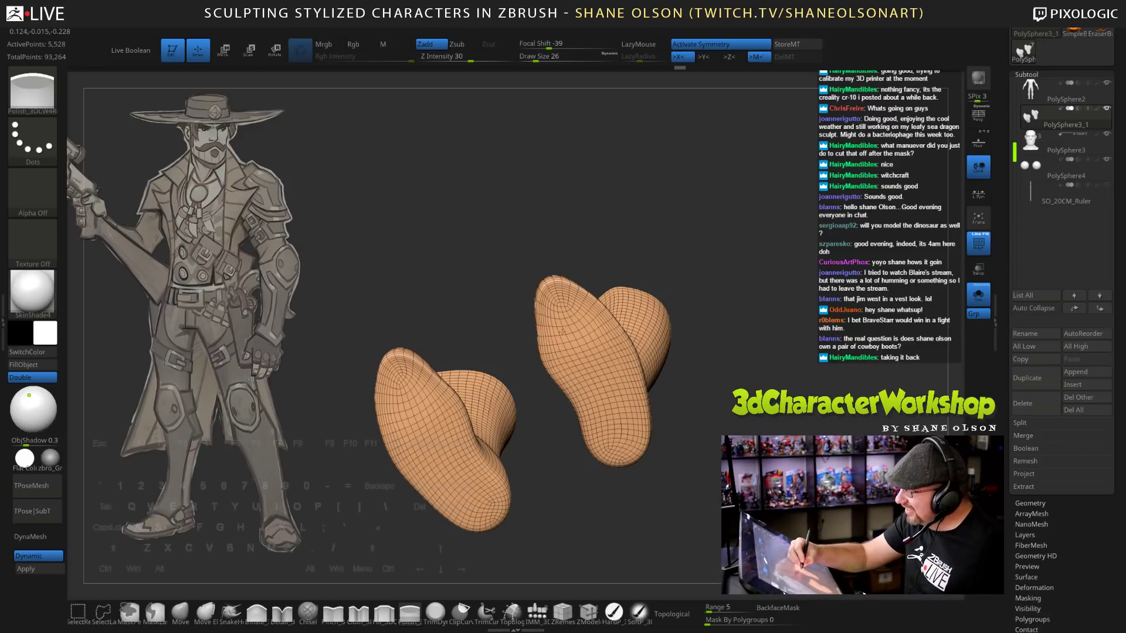
left_click_drag(723, 351, 567, 304)
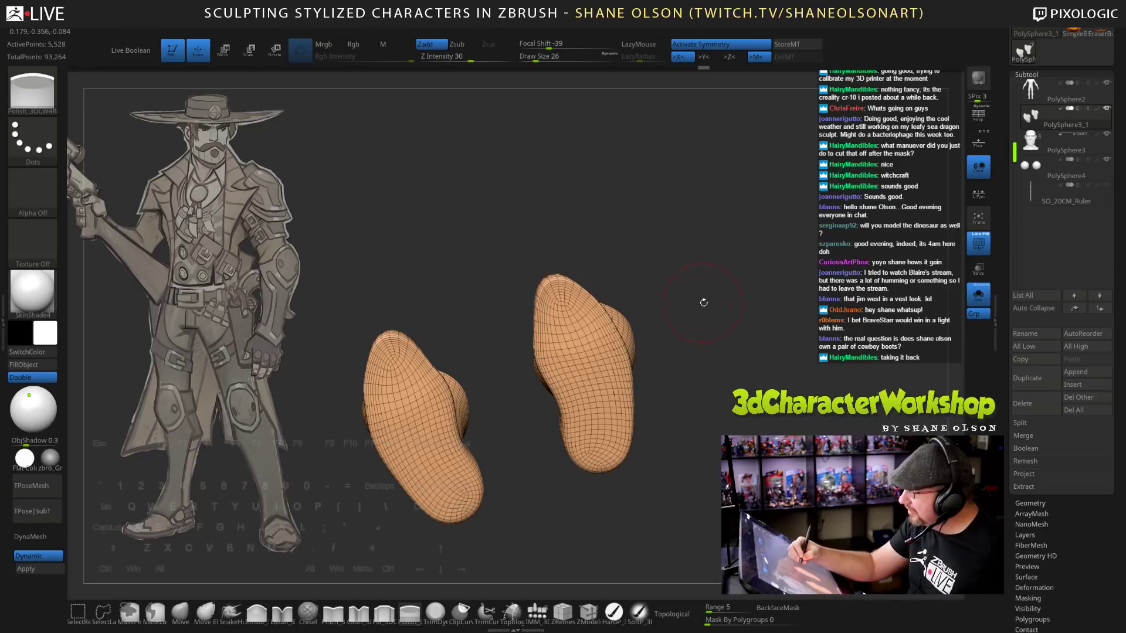
Pinch the sole edge around the toes of the boots with the Pinch brush at draw size 14.
left_click_drag(701, 301, 671, 472)
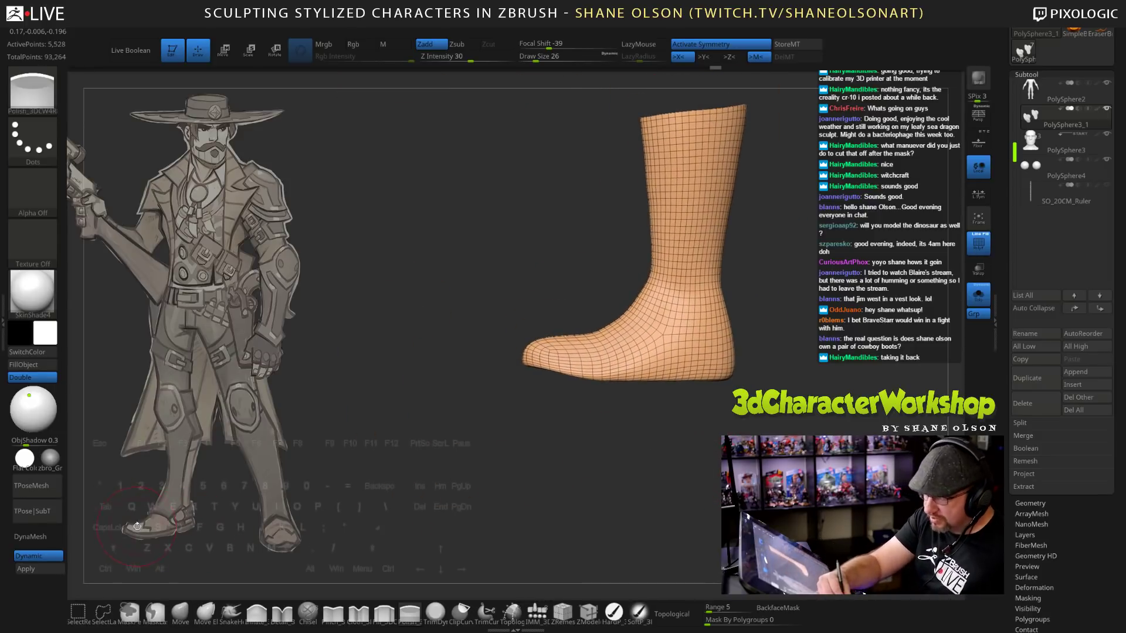
mouse_move(494, 465)
left_mouse_down()
mouse_move(688, 446)
mouse_move(579, 551)
left_mouse_up()
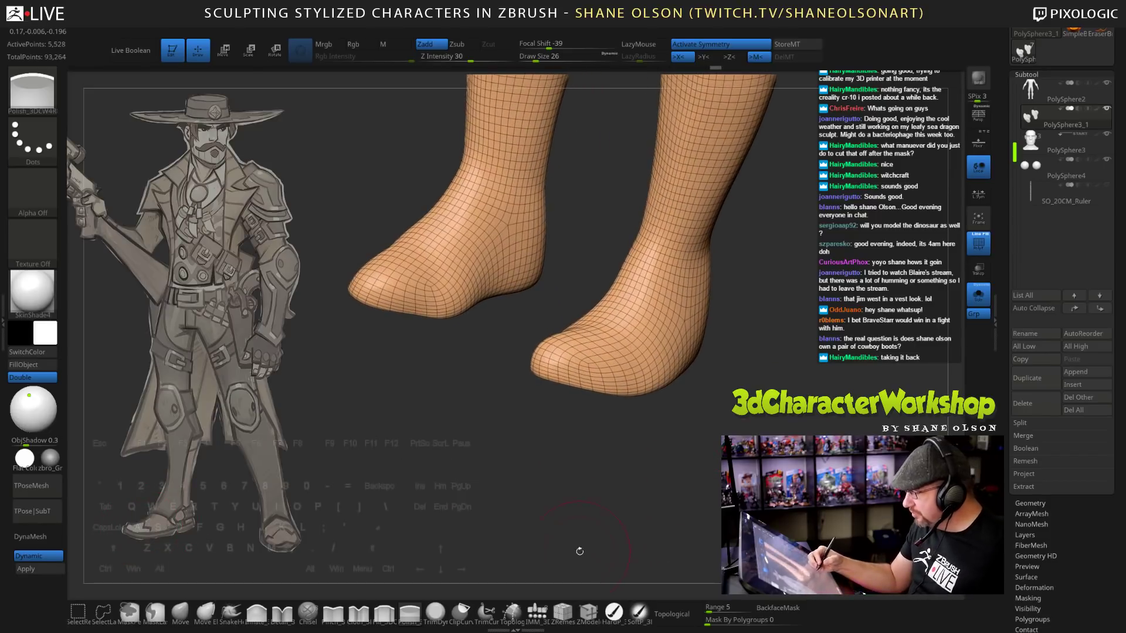
left_click(332, 612)
mouse_move(586, 493)
left_mouse_down()
mouse_move(648, 485)
mouse_move(672, 459)
mouse_move(700, 462)
left_mouse_up()
key("s")
left_click_drag(548, 326, 591, 388)
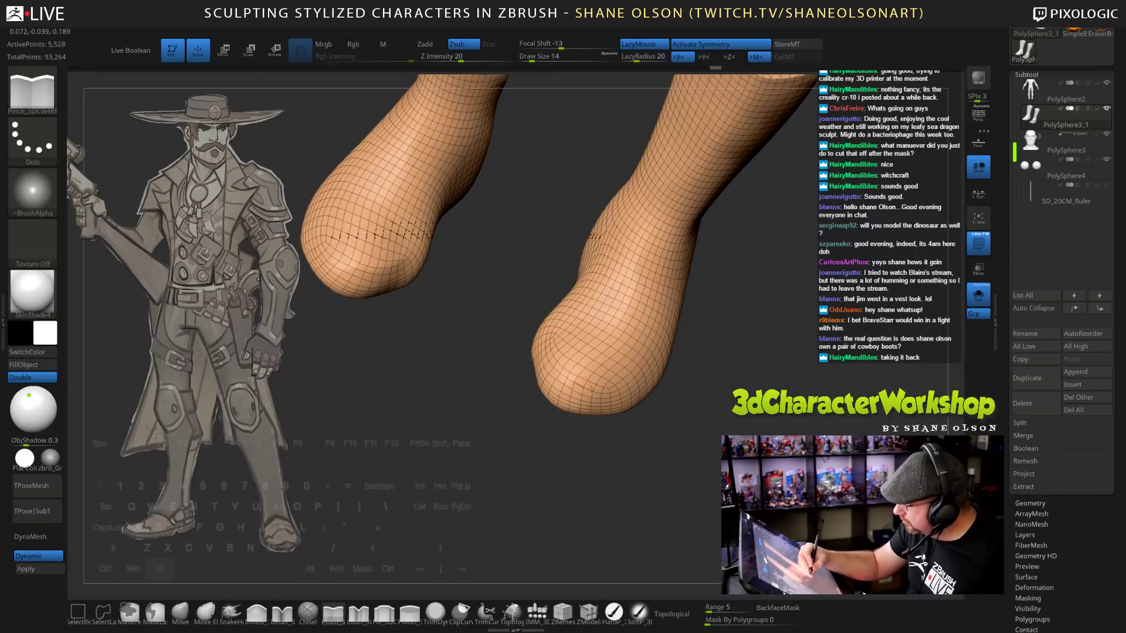
Hide the polygon wireframe and switch the boots to a darker gray material.
key("shift+f")
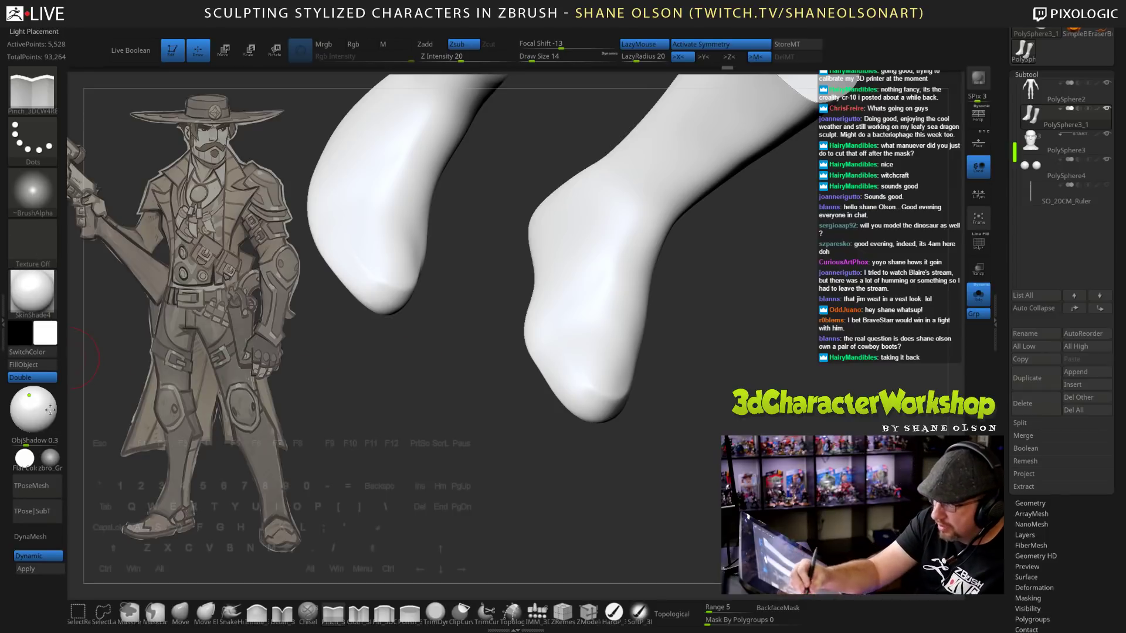
left_click(50, 459)
left_click_drag(613, 462, 578, 365)
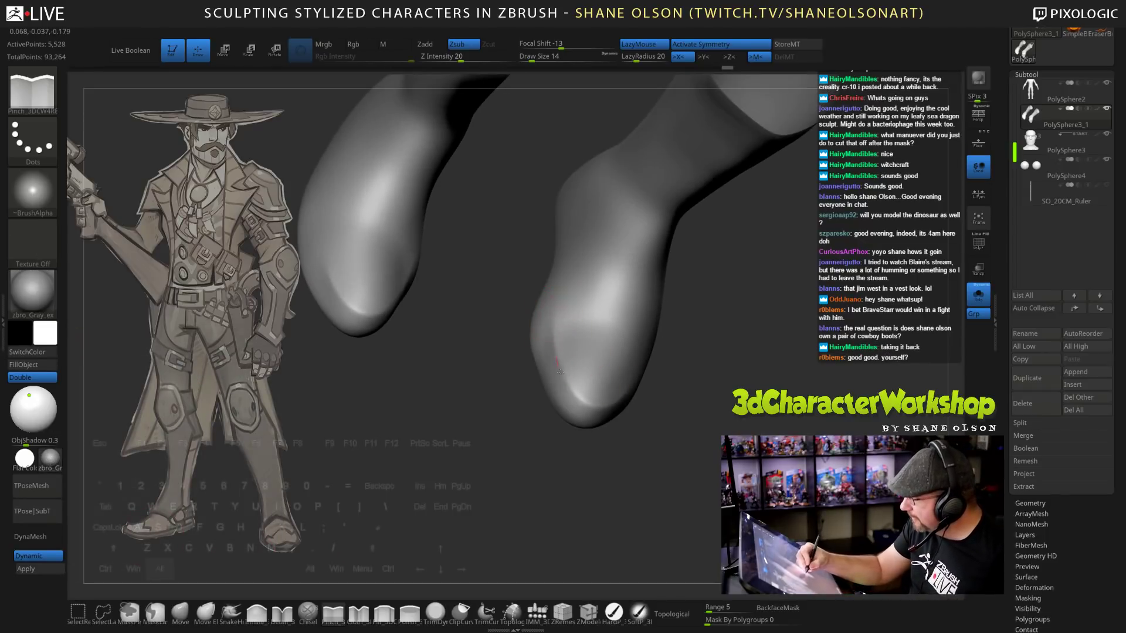
Sharpen the front rim of the boot toes with the Pinch brush at draw size 14.
left_click_drag(674, 428, 674, 289)
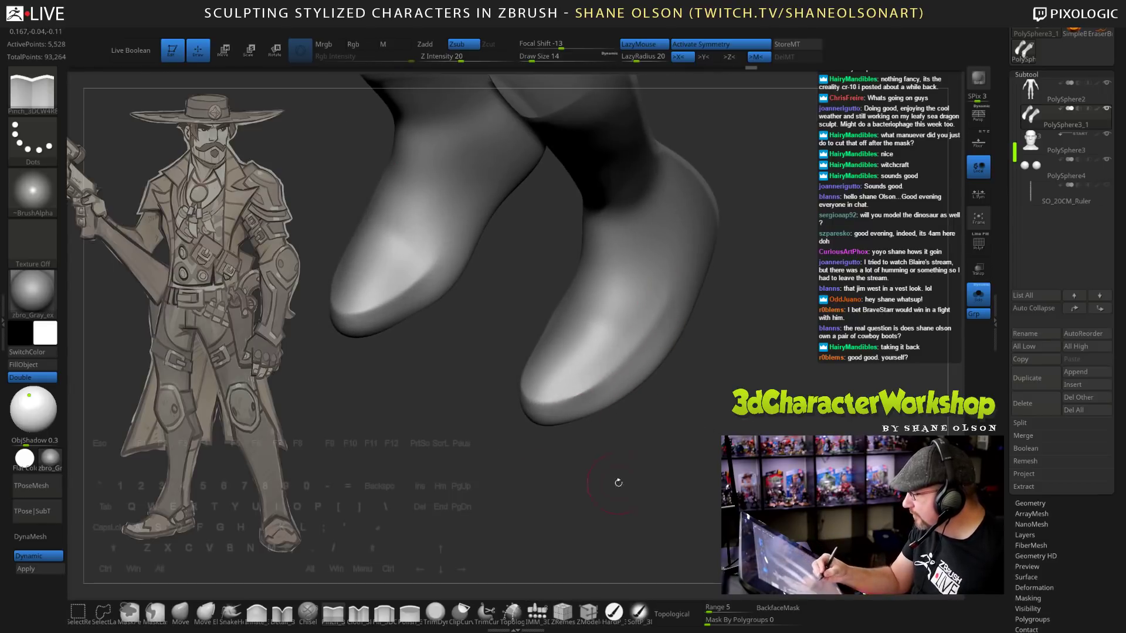
left_click_drag(619, 482, 577, 443)
mouse_move(740, 406)
left_mouse_down()
mouse_move(758, 419)
mouse_move(750, 426)
left_mouse_up()
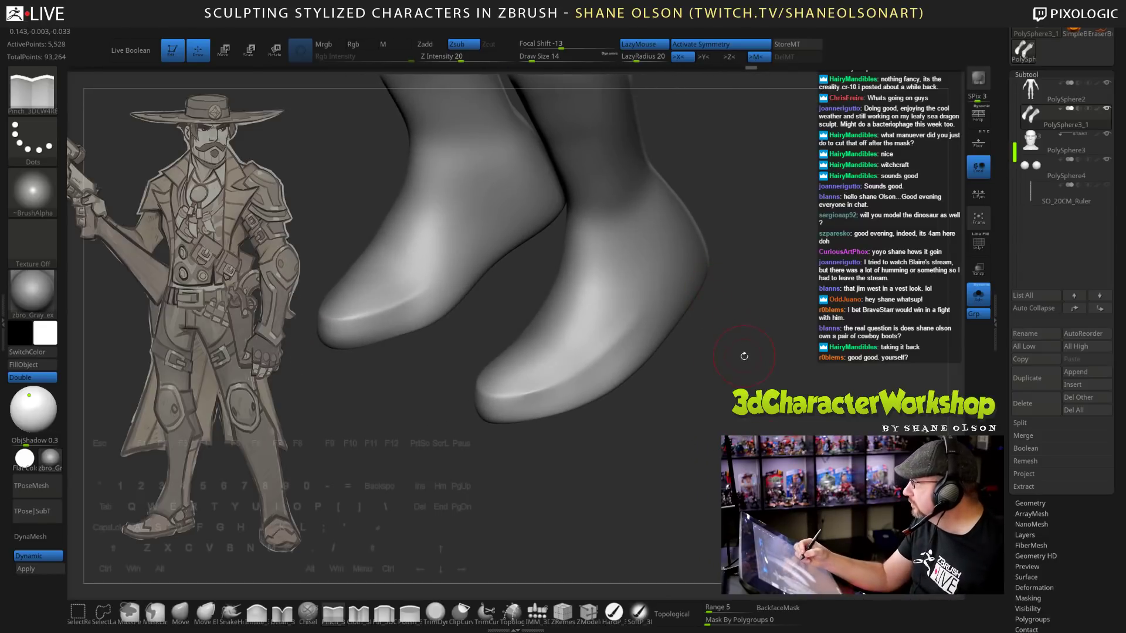
Enlarge the Pinch brush to draw size 19 and refine the sole edges along the boots, smoothing uneven areas.
left_click_drag(739, 351, 716, 375)
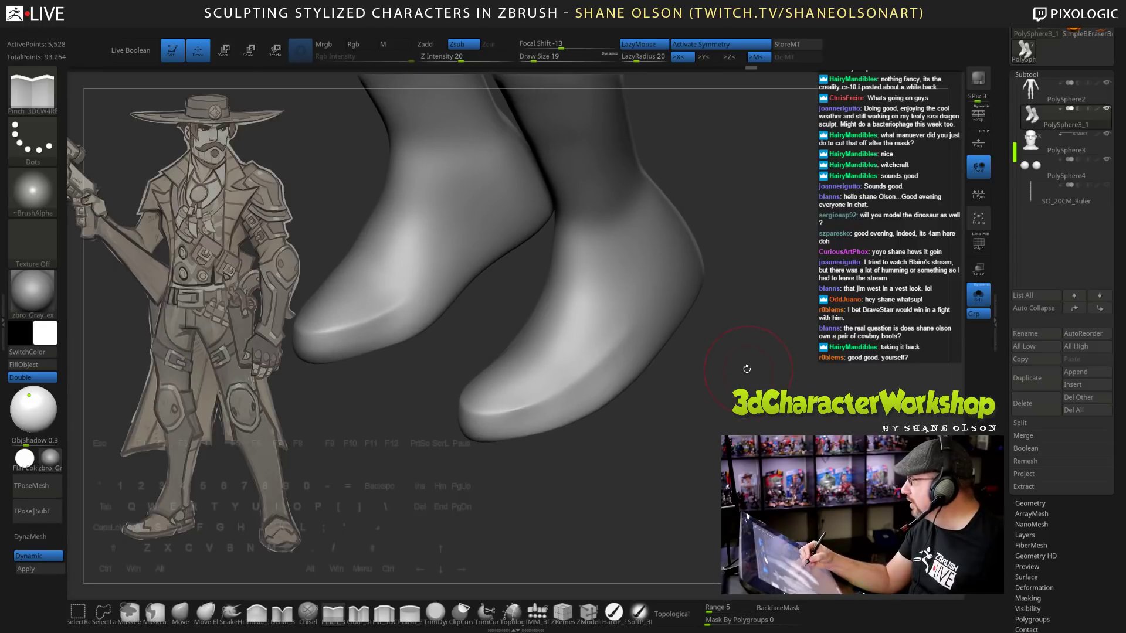
key("shift")
left_click_drag(651, 404, 694, 422)
left_click_drag(531, 340, 523, 362, "shift")
mouse_move(664, 460)
left_mouse_down()
mouse_move(702, 427)
mouse_move(635, 391)
left_mouse_up()
left_click_drag(547, 370, 598, 384)
left_click_drag(686, 410, 575, 381)
left_click_drag(718, 454, 753, 457, "shift")
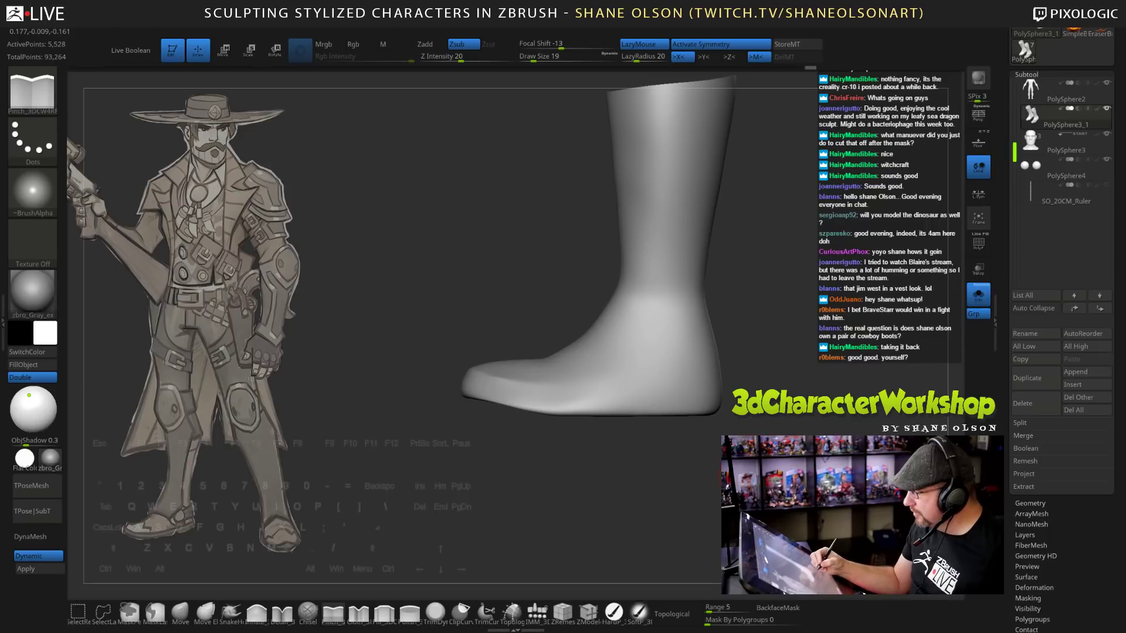
Adjust the shape of the boot soles with the Move brush at draw size 29.
left_click_drag(636, 499, 701, 454)
left_click(180, 612)
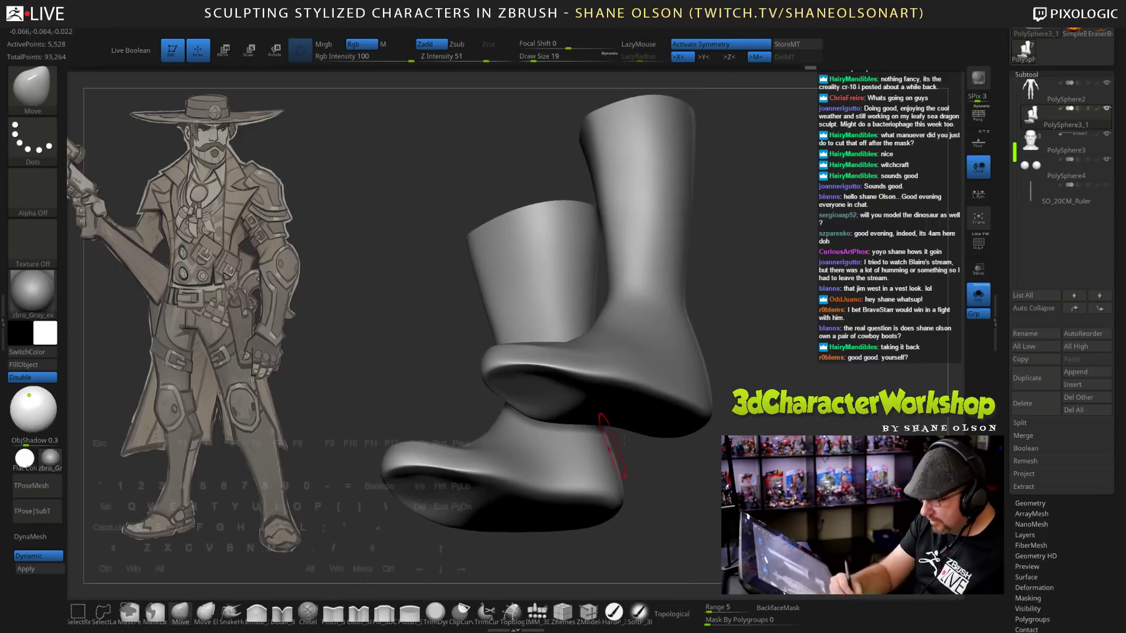
key("s")
left_click_drag(764, 364, 778, 319)
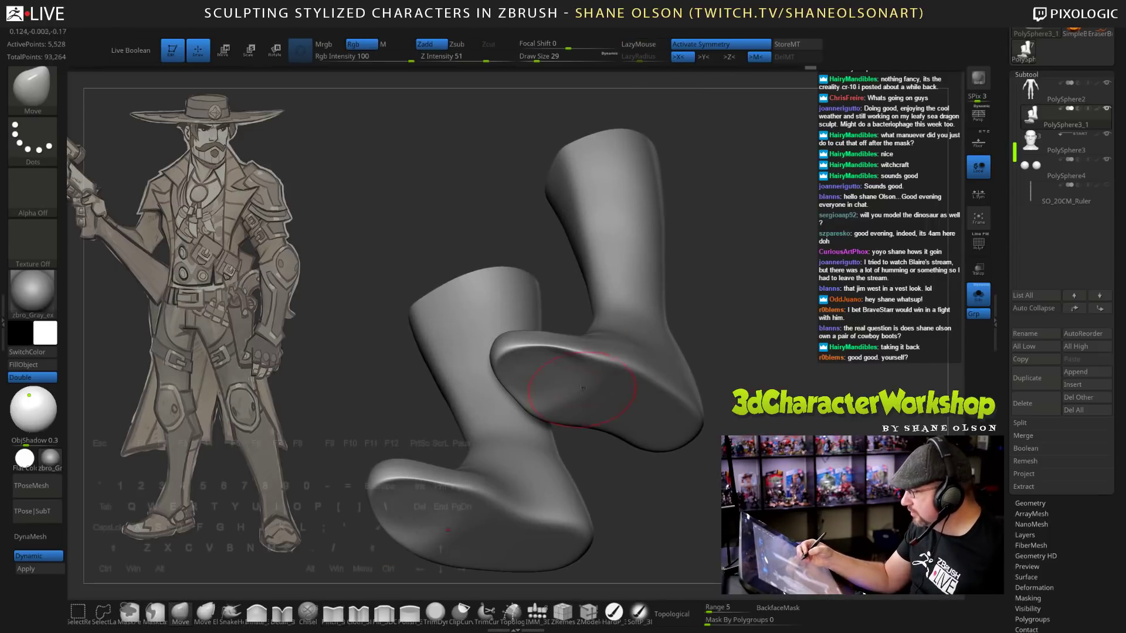
mouse_move(691, 332)
left_mouse_down()
mouse_move(622, 375)
mouse_move(562, 381)
mouse_move(515, 446)
mouse_move(480, 469)
left_mouse_up()
Flatten the reshaped undersides of the boots with the Polish brush at draw size 29.
left_click(410, 613)
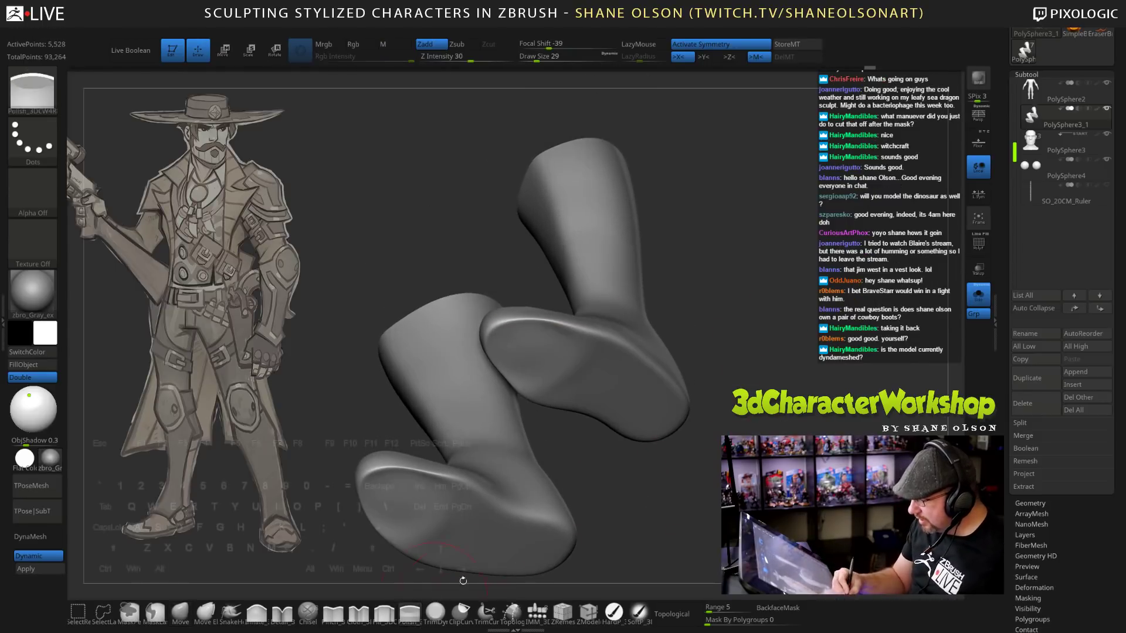
left_click_drag(683, 499, 611, 460)
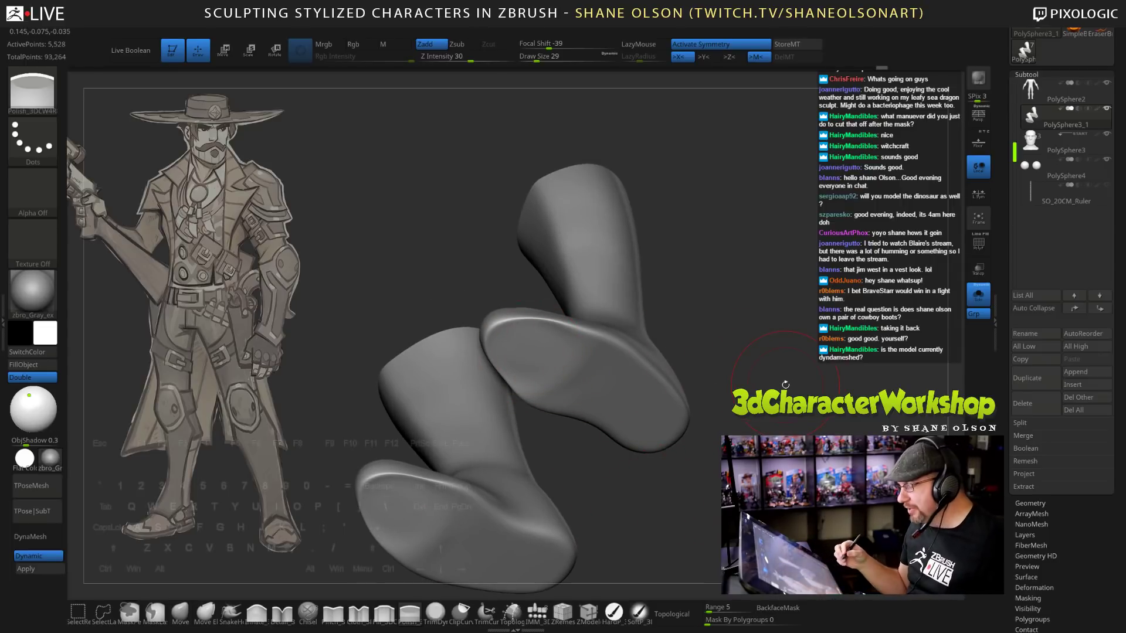
left_click_drag(785, 385, 756, 410)
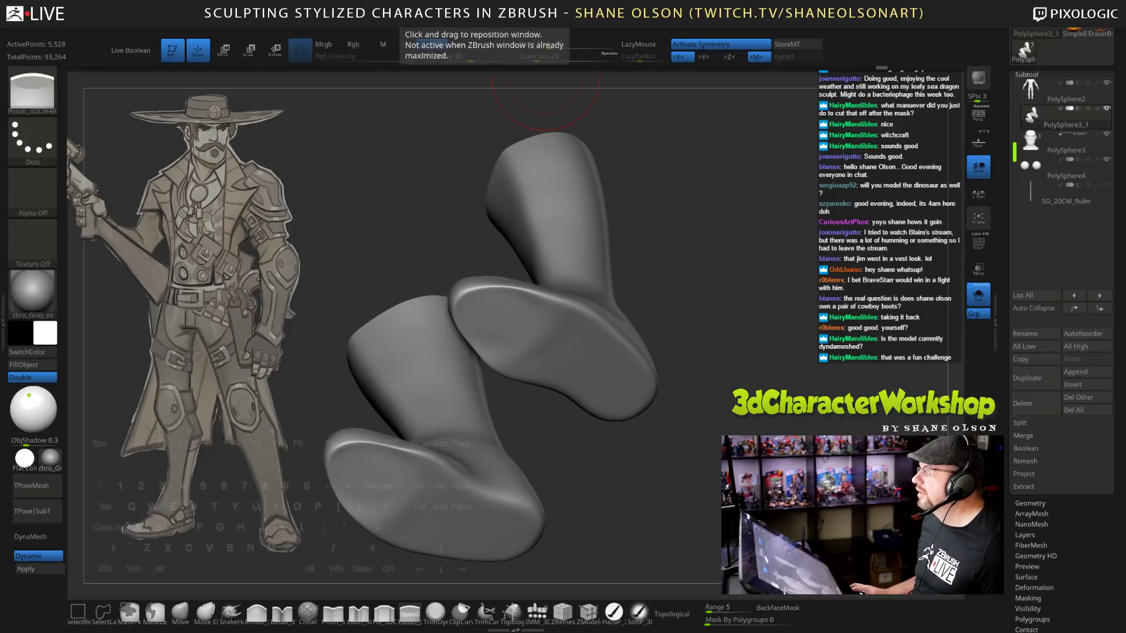
Switch to the Facebook group in the browser and examine the pumpkin-headed boy entry in the Halloween contest thread.
left_click_drag(545, 0, 554, 0)
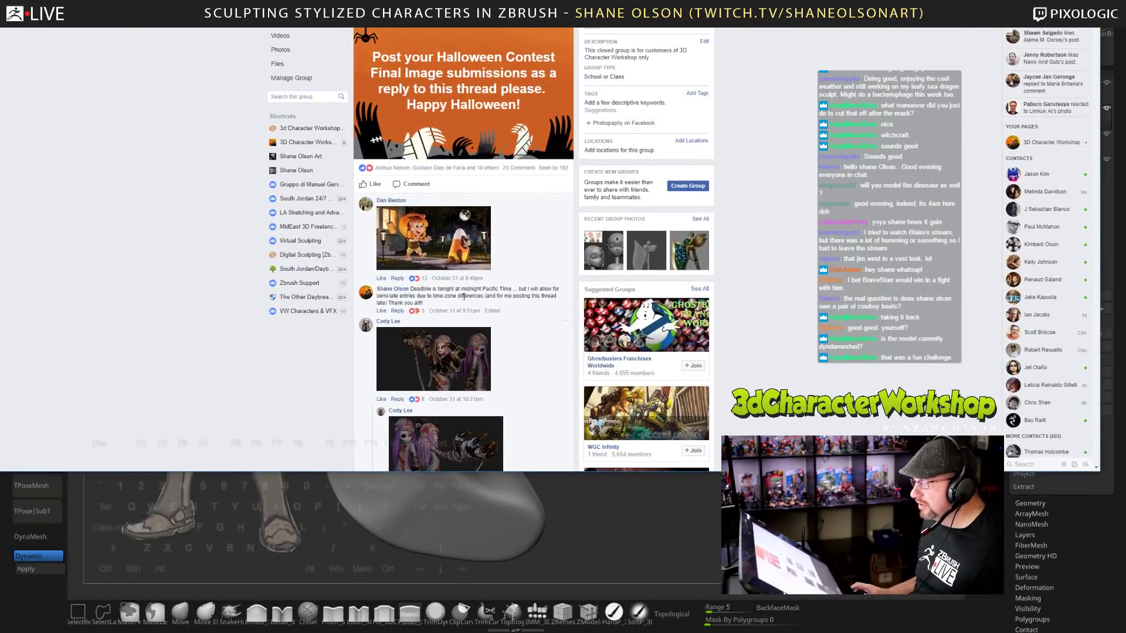
scroll(464, 297, "down", 3)
scroll(466, 288, "up", 2)
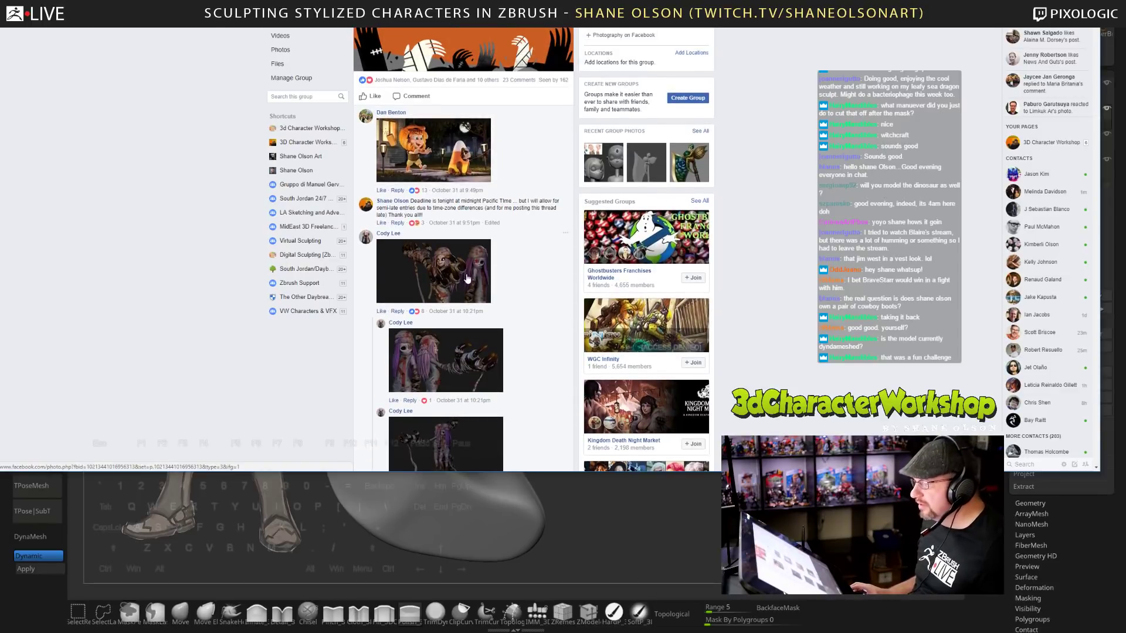
scroll(467, 278, "up", 4)
scroll(426, 289, "down", 2)
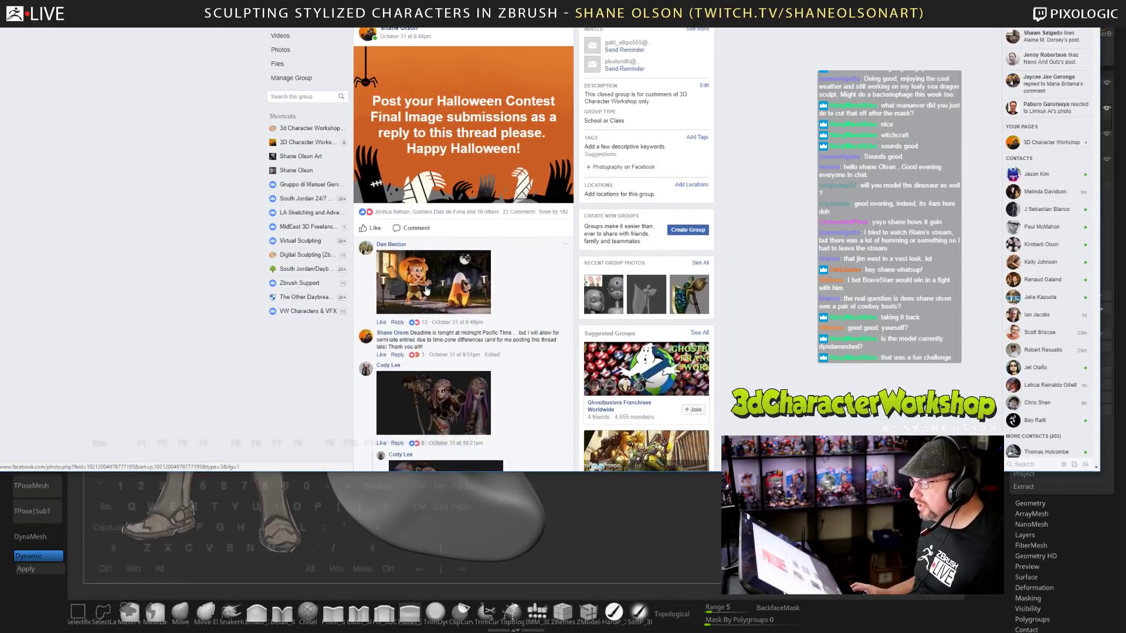
left_click(426, 290)
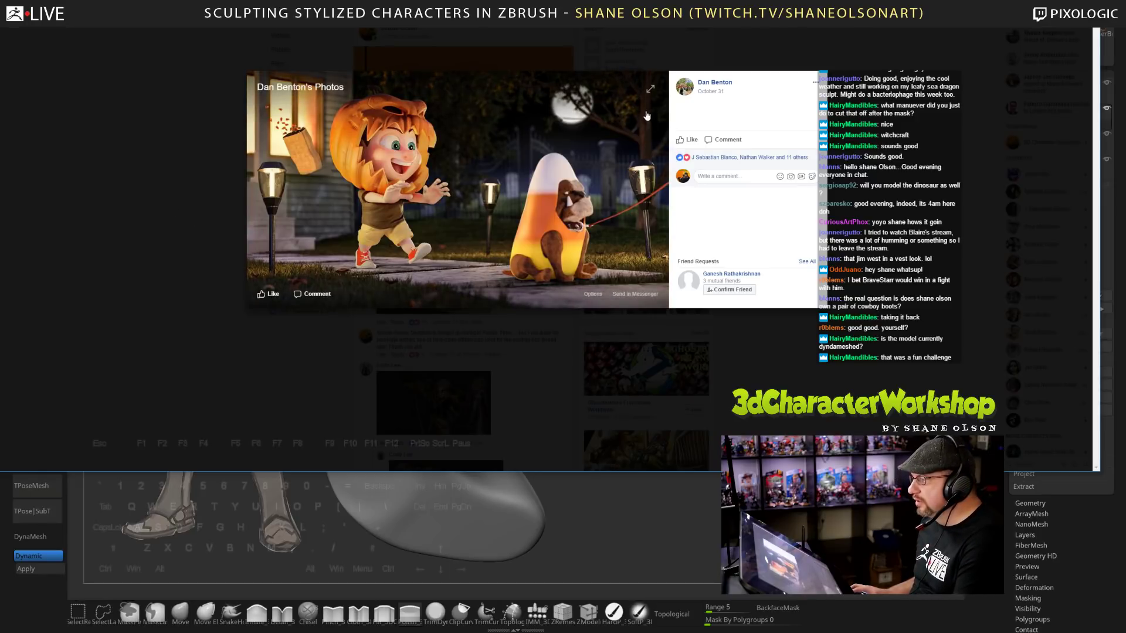
left_click(91, 256)
Examine the bandaged, pink-haired mummy character entry at full size and return to the thread.
scroll(432, 300, "down", 5)
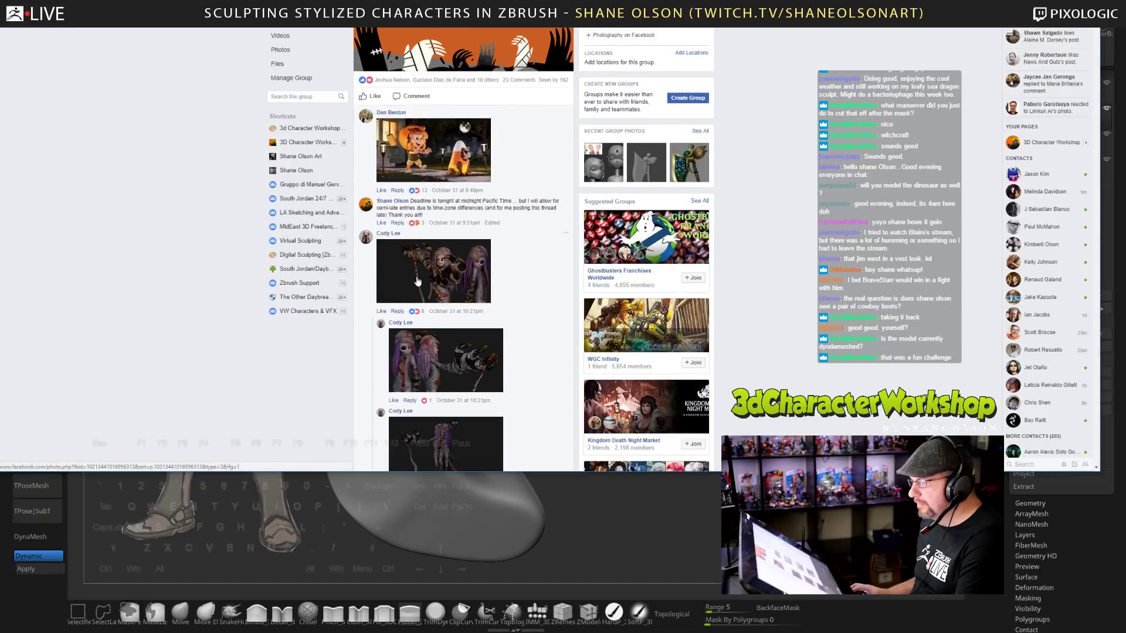
left_click(433, 300)
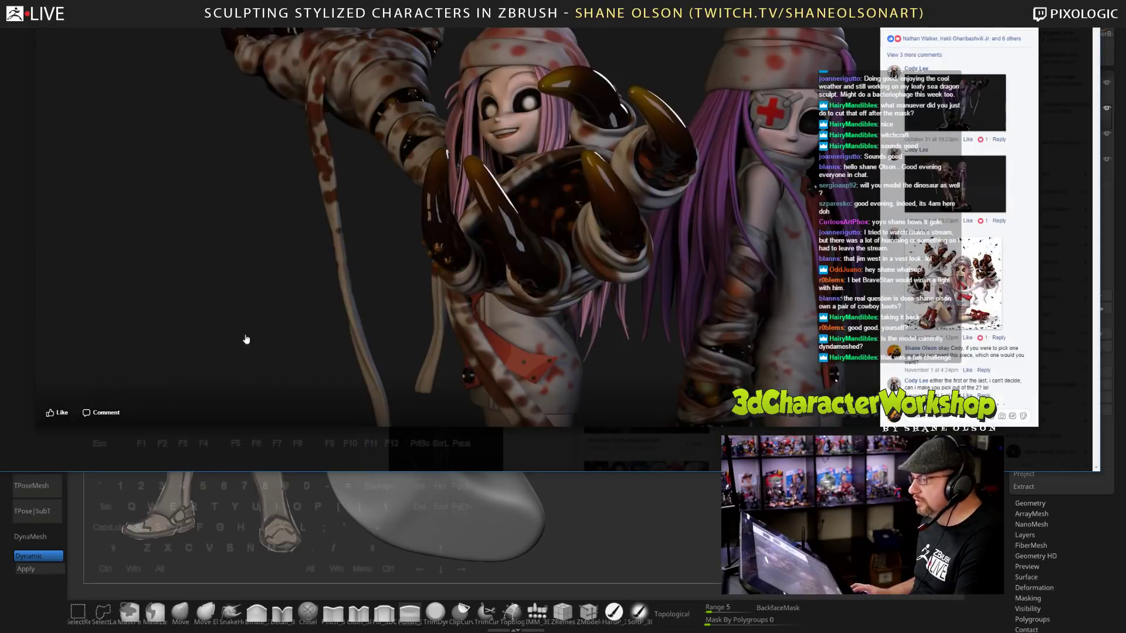
left_click(46, 174)
Browse further down the contest thread and examine the green witch entry in a maximized browser window.
scroll(230, 235, "down", 5)
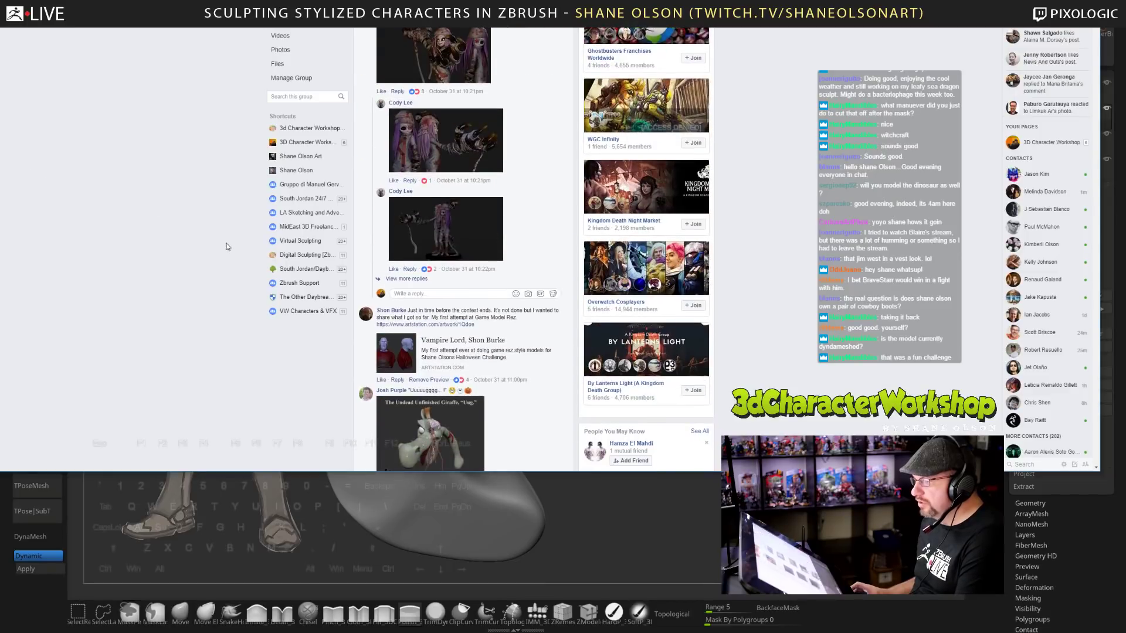
scroll(225, 251, "down", 3)
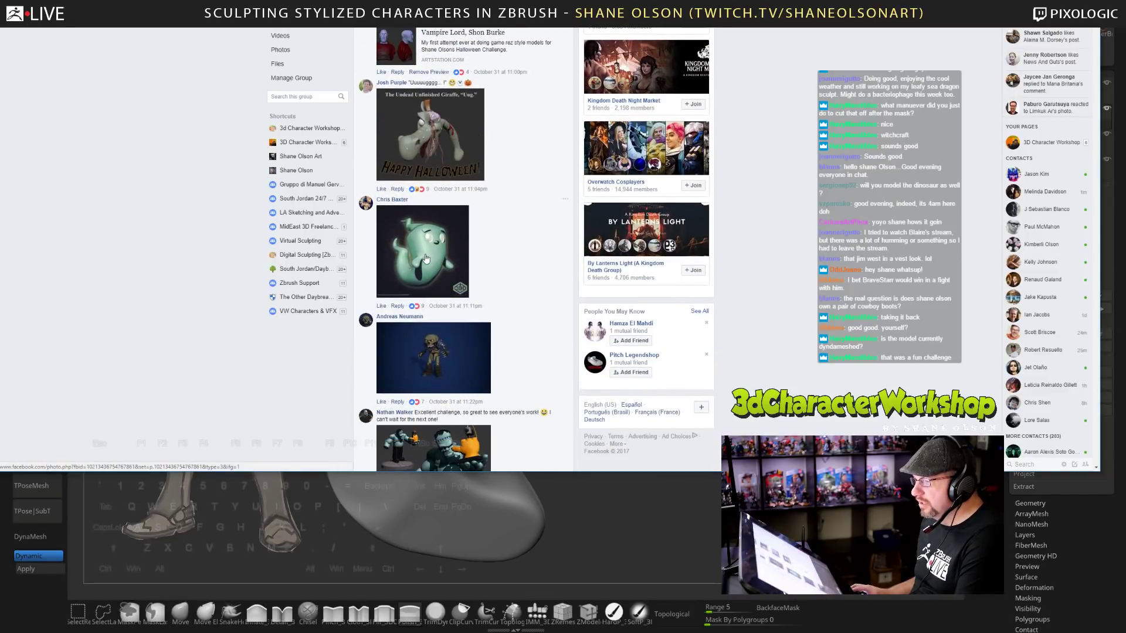
scroll(441, 359, "down", 4)
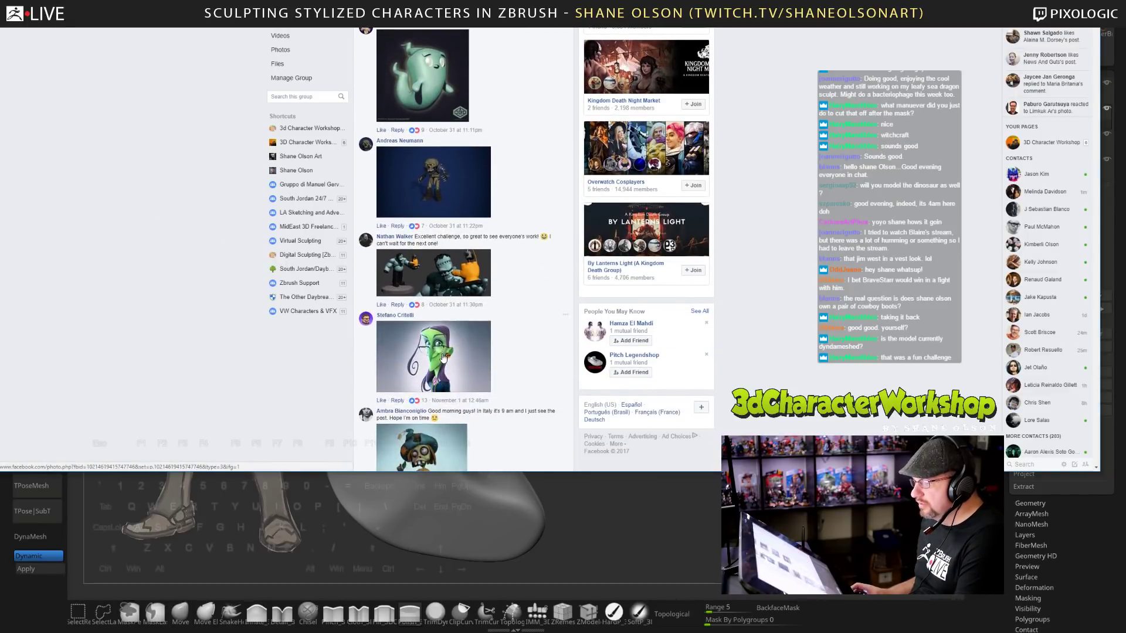
left_click(441, 360)
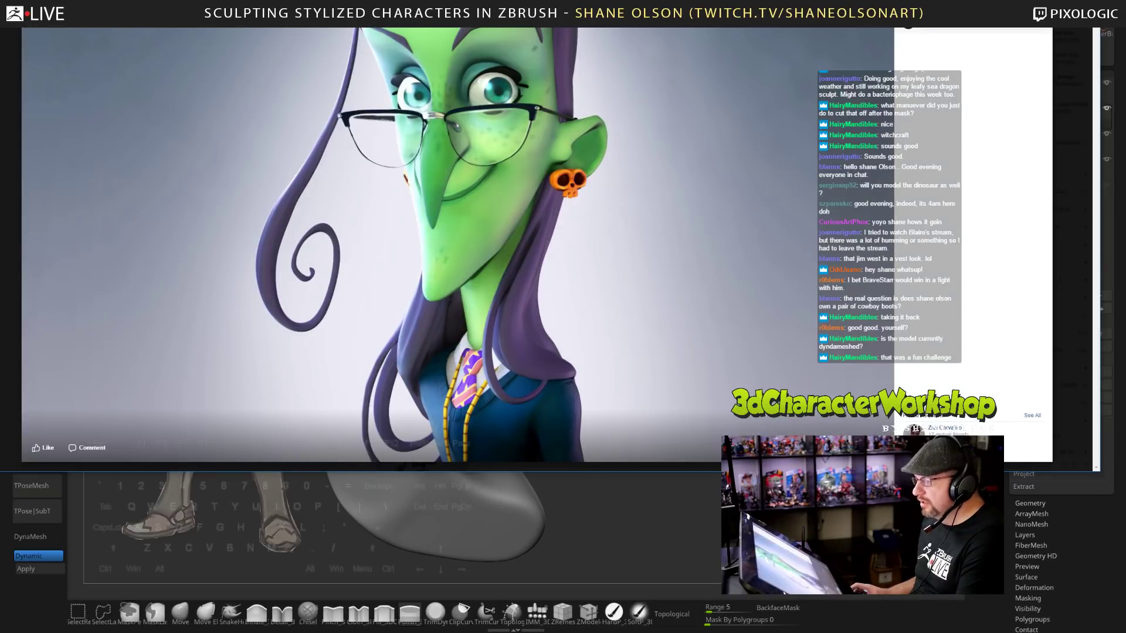
key("super+Up")
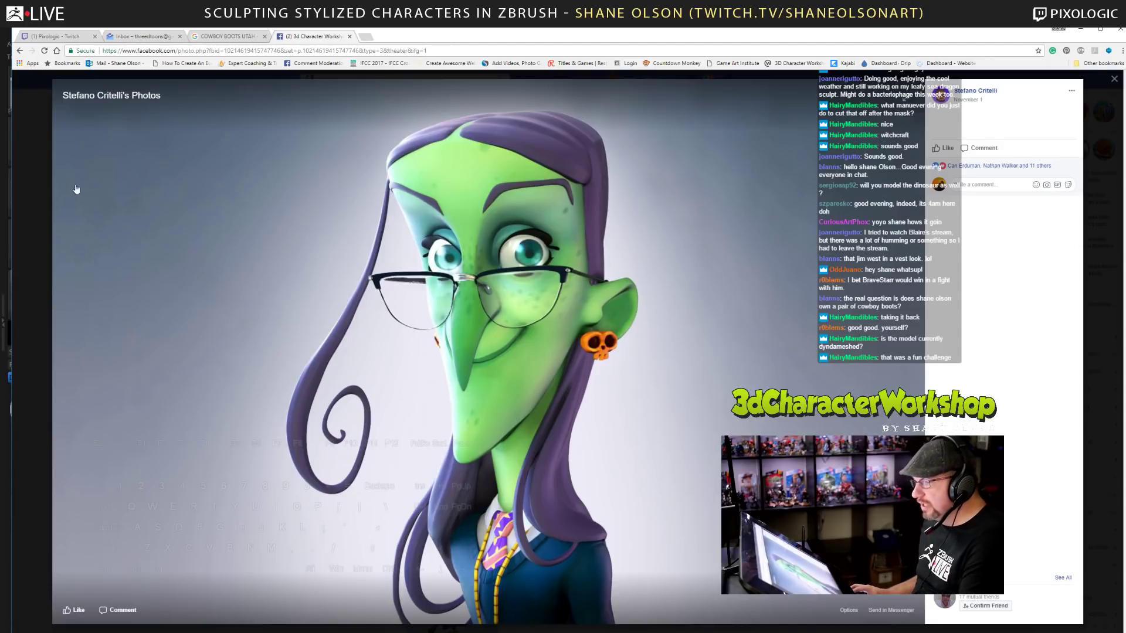
left_click(35, 155)
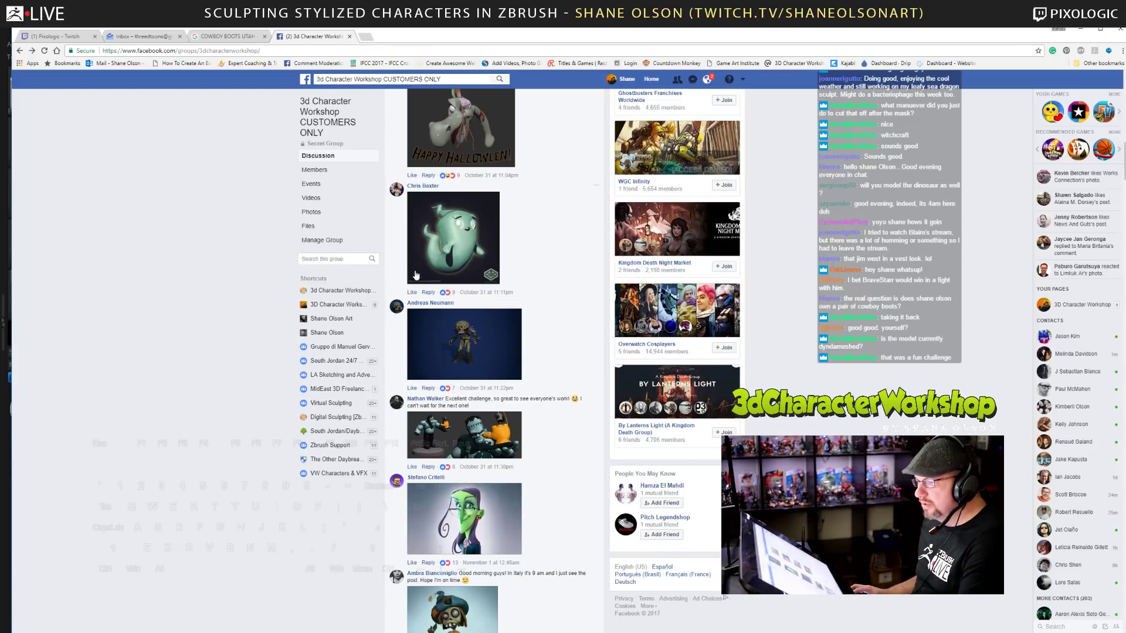
View the Frankenstein sculpt and the zombie with a walking stick at full size.
scroll(449, 211, "down", 4)
left_click(449, 211)
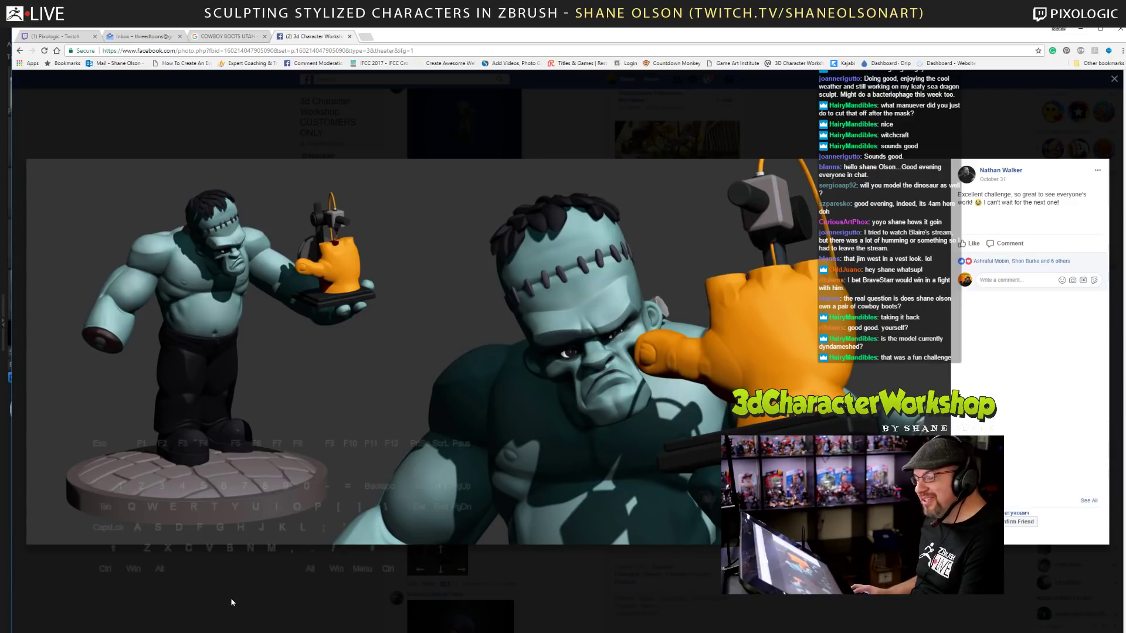
left_click(231, 603)
scroll(442, 334, "down", 2)
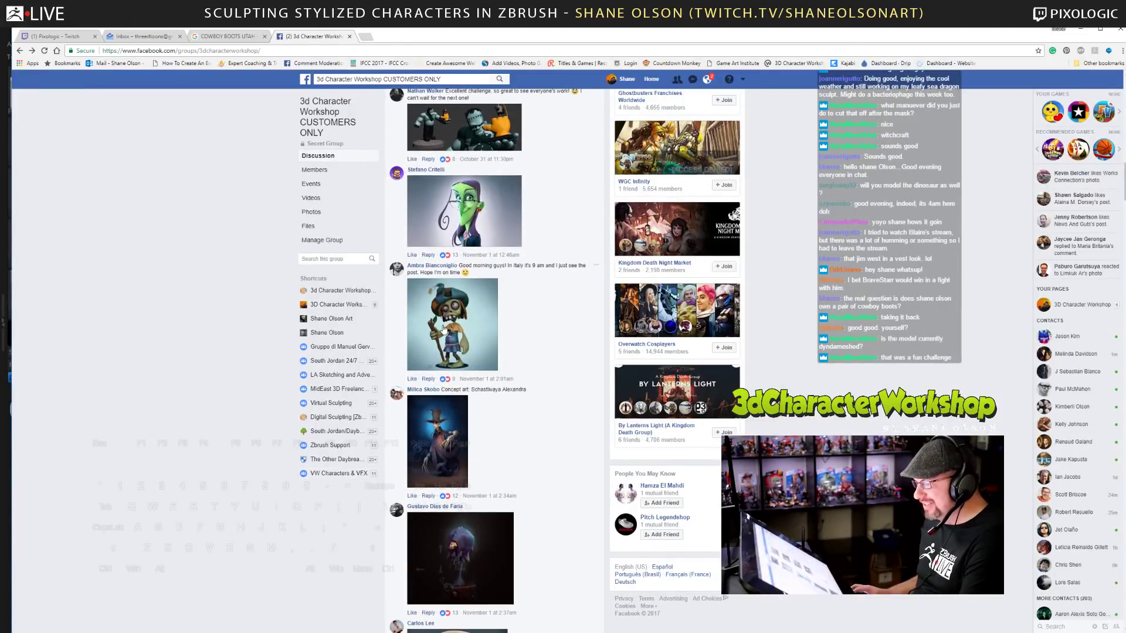
left_click(443, 326)
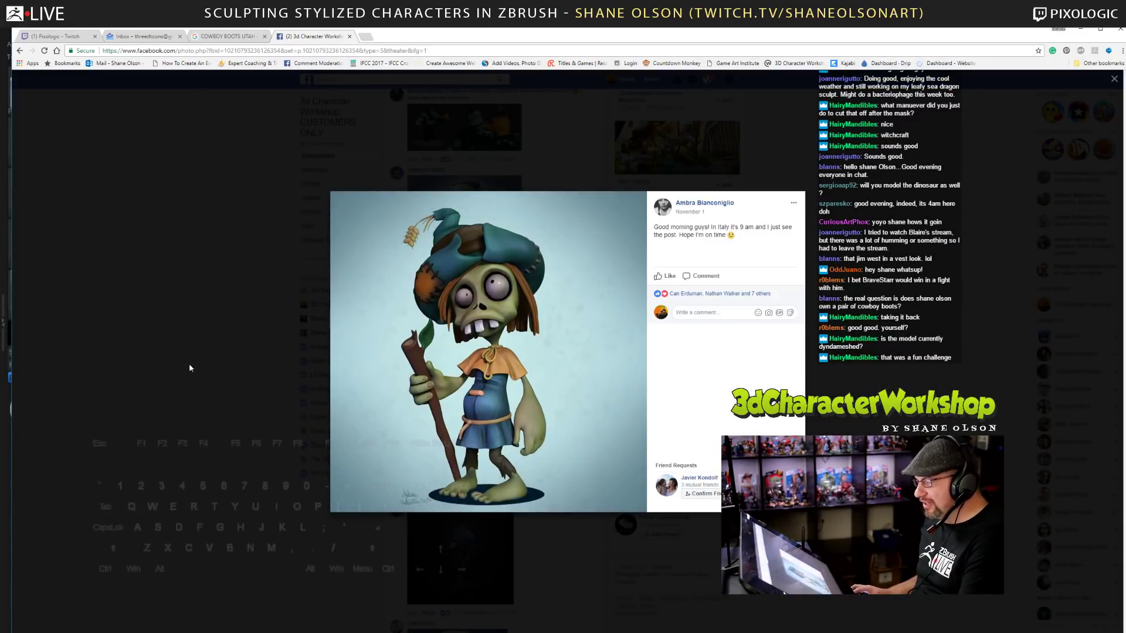
left_click(192, 332)
View the skeletal top-hat figure and the purple hooded creature entries at full size.
left_click(441, 441)
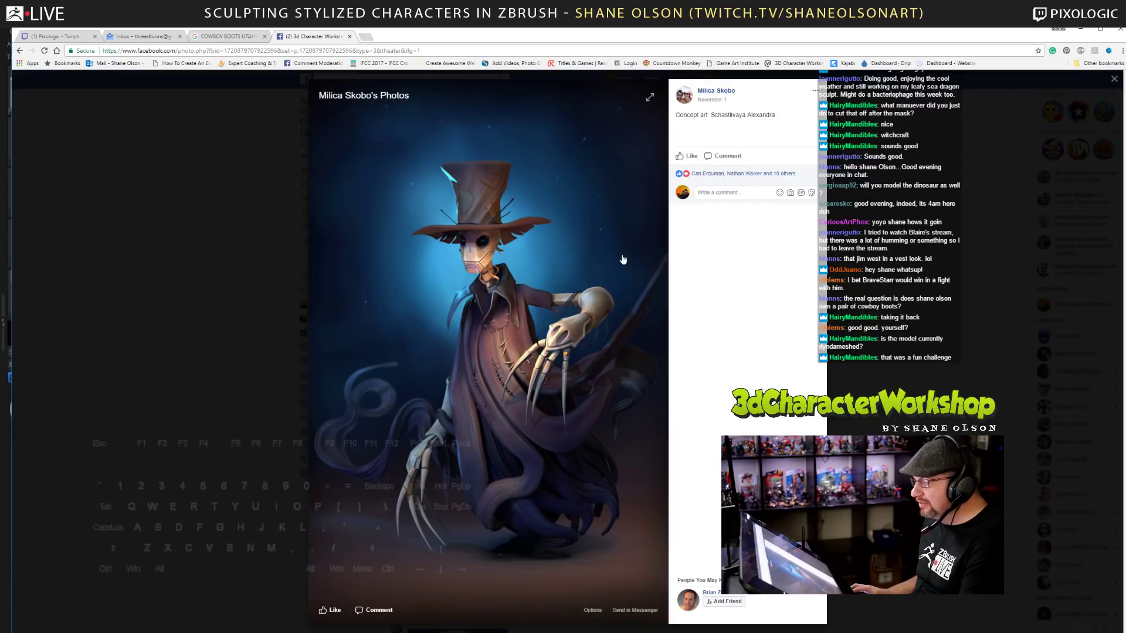
left_click(147, 313)
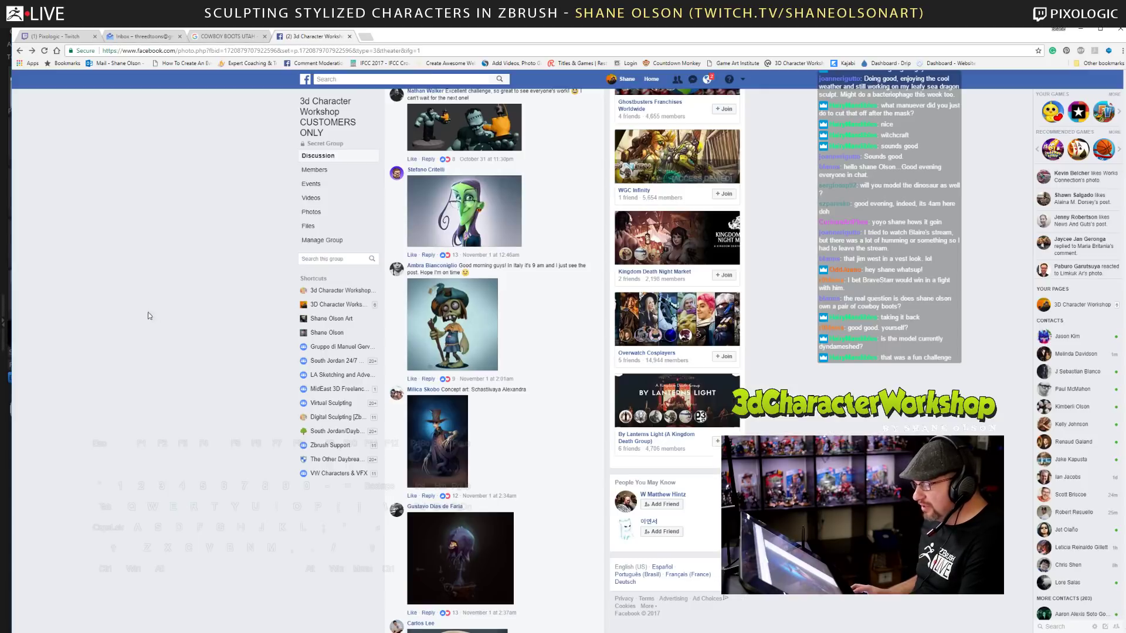
left_click(476, 555)
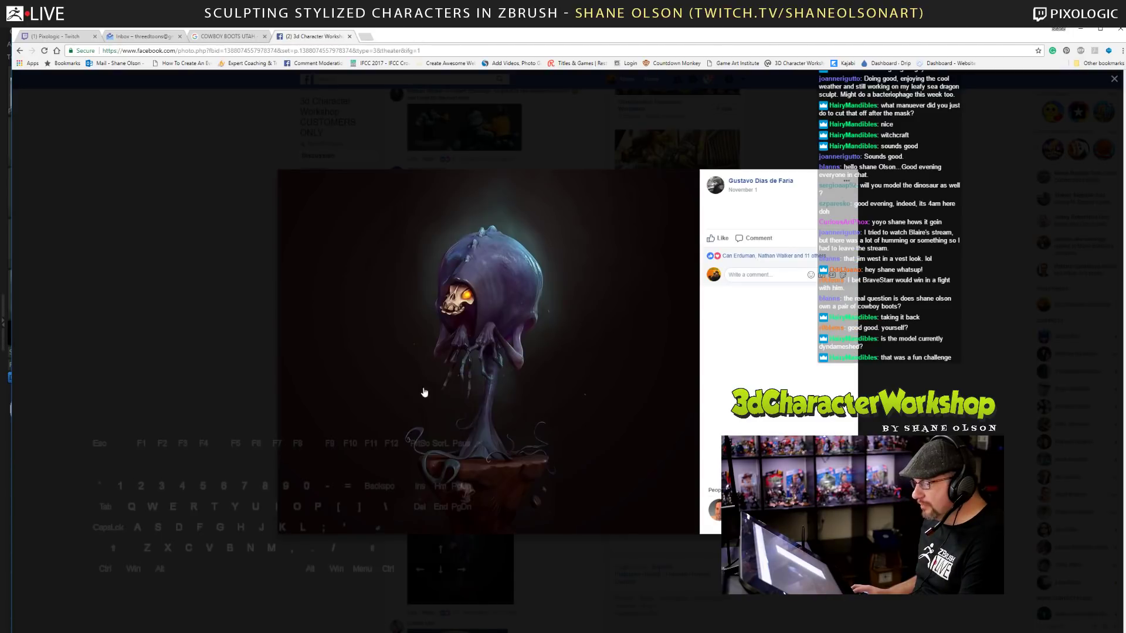
left_click(181, 353)
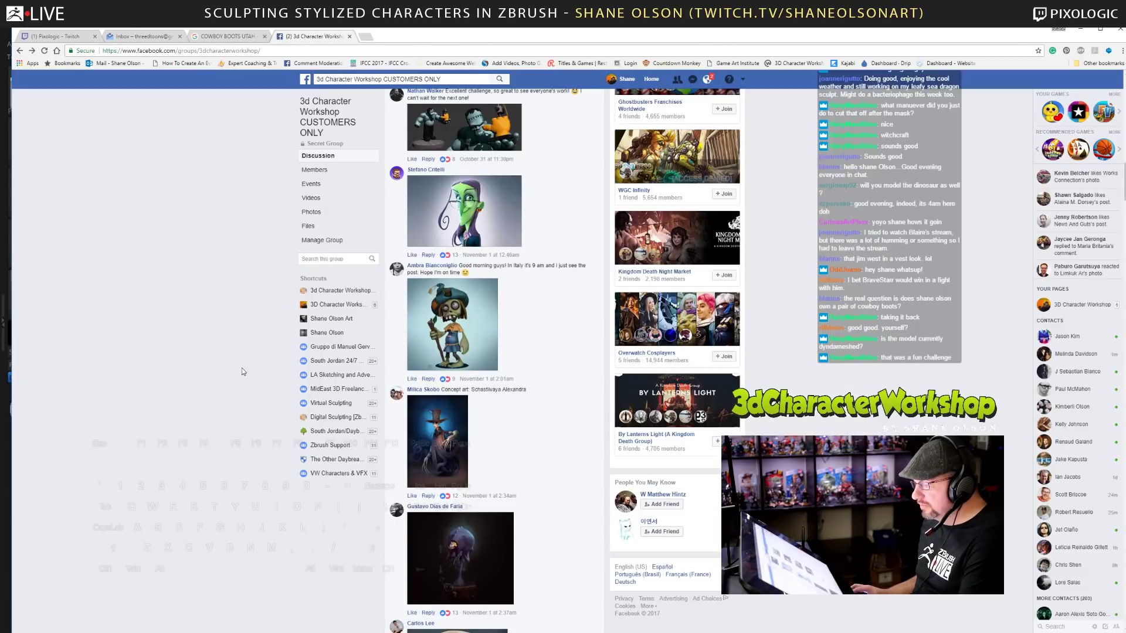
Examine the pumpkin-headed scarecrow with the scythe at full size and return to the thread.
scroll(242, 367, "down", 2)
left_click(460, 463)
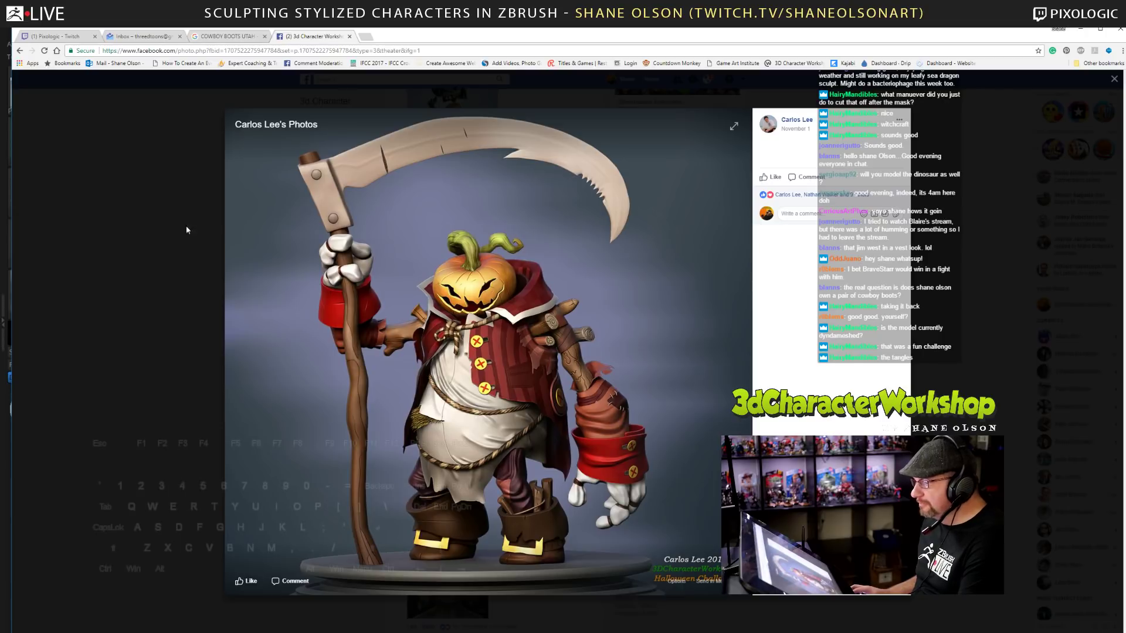
left_click(182, 416)
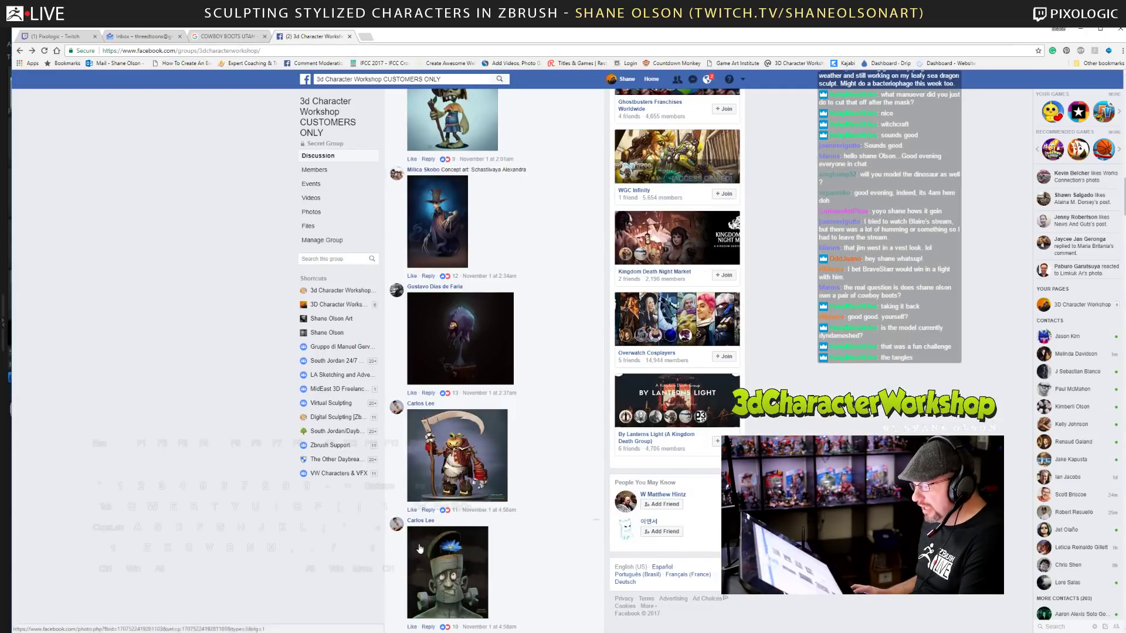
View the Frankenstein head with the blue flower and the pumpkin figure with the candle at full size.
left_click(436, 563)
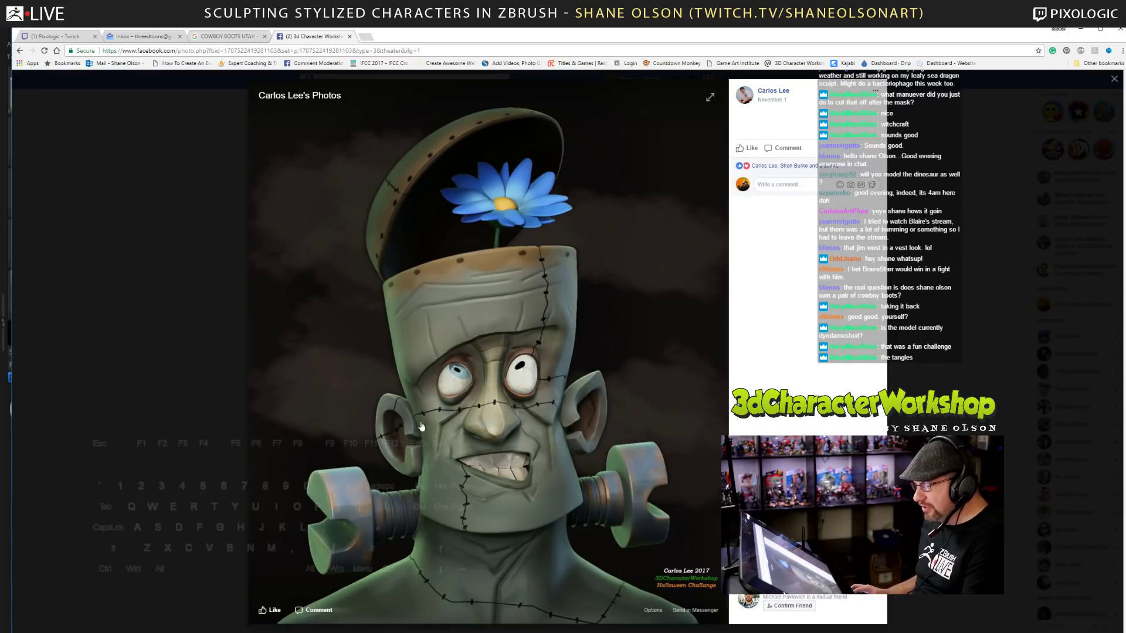
left_click(166, 331)
scroll(464, 371, "down", 5)
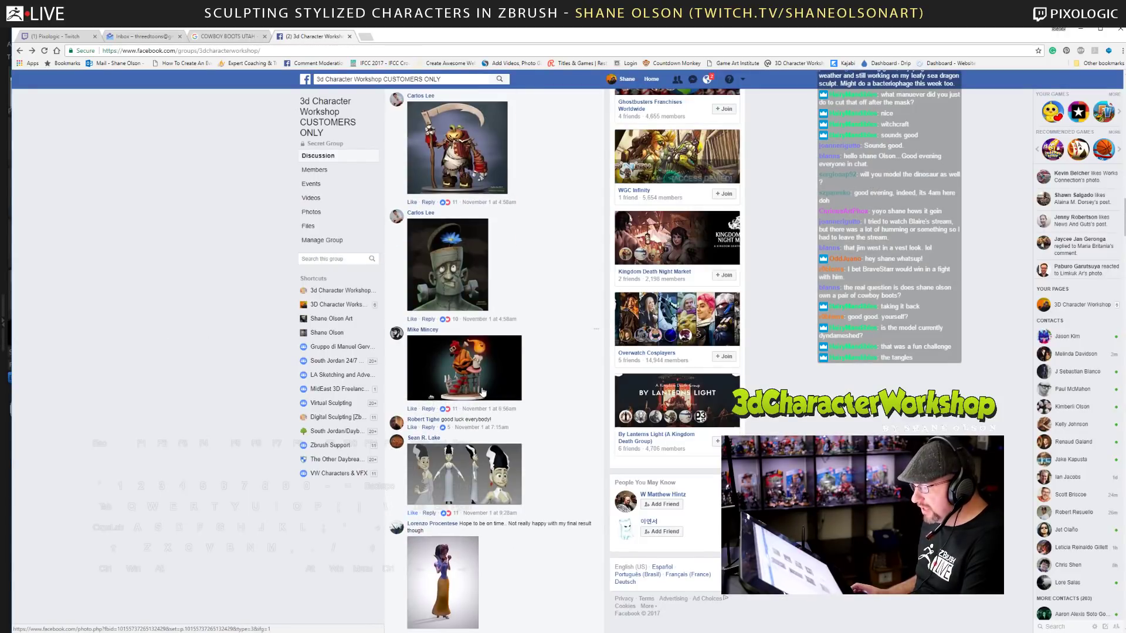
left_click(463, 371)
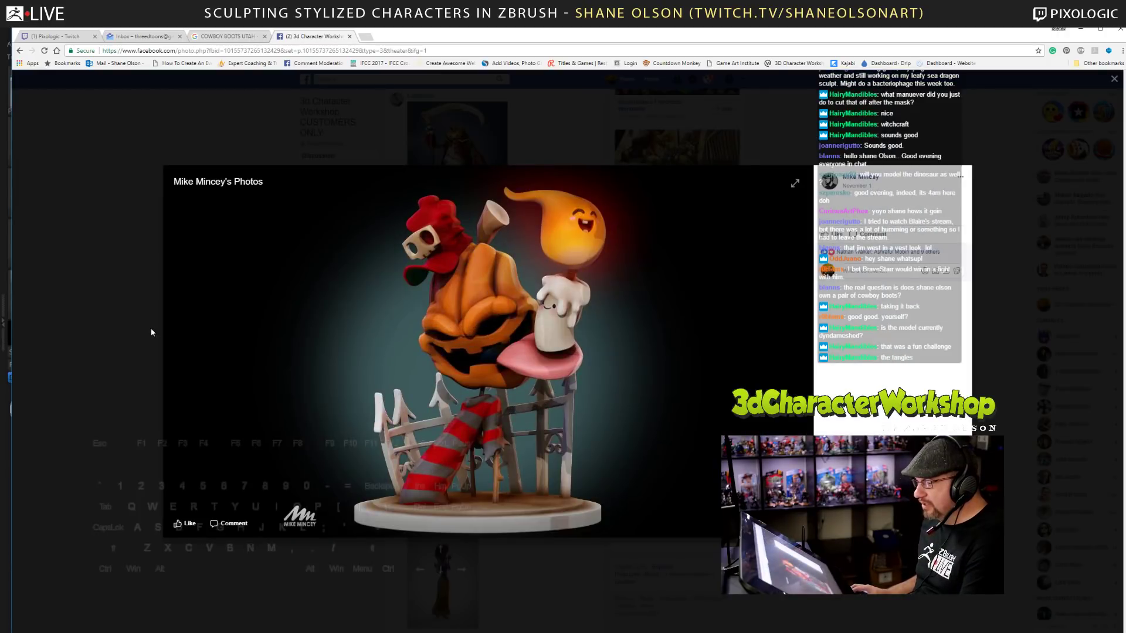
left_click(101, 331)
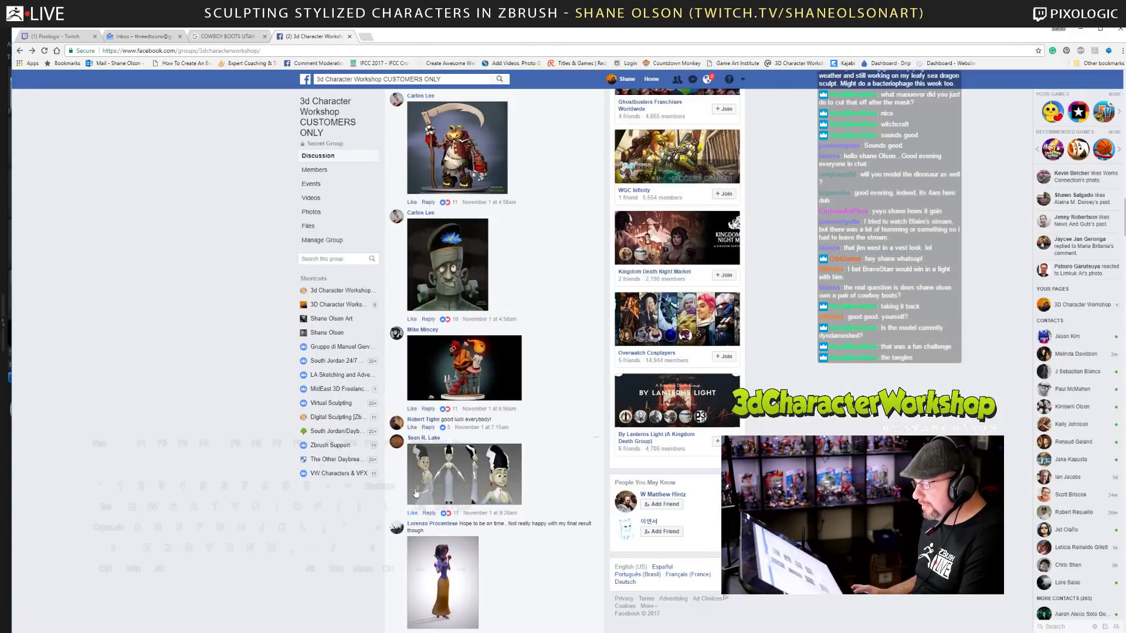
View the monster bride and the Snow White entries at full size and return to the thread.
left_click(446, 478)
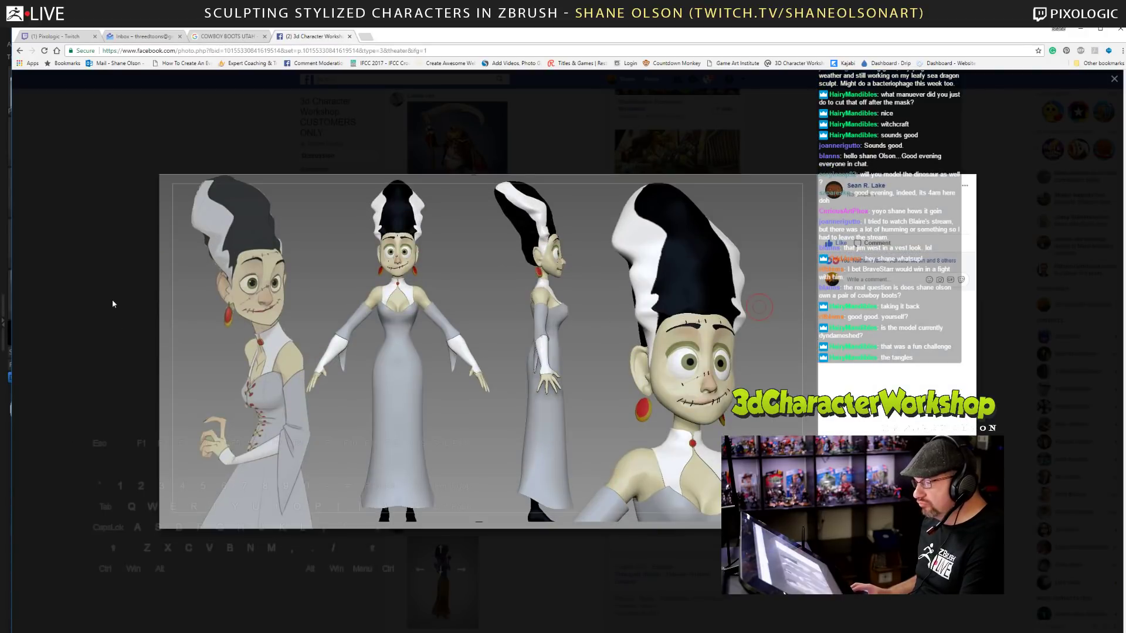
left_click(99, 299)
scroll(417, 449, "down", 5)
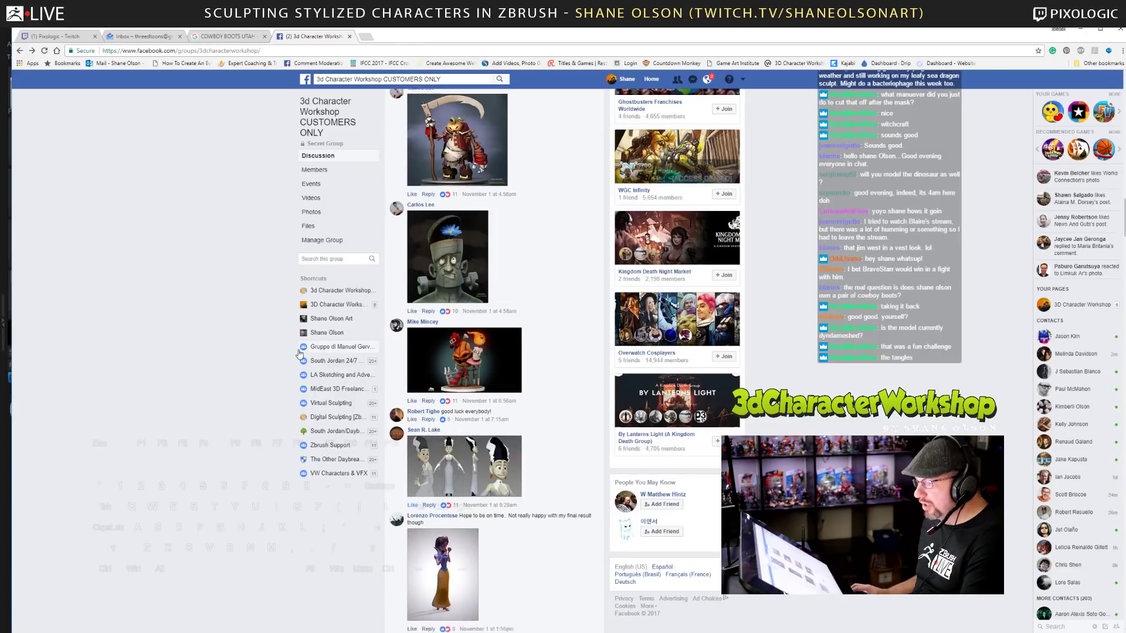
left_click(416, 449)
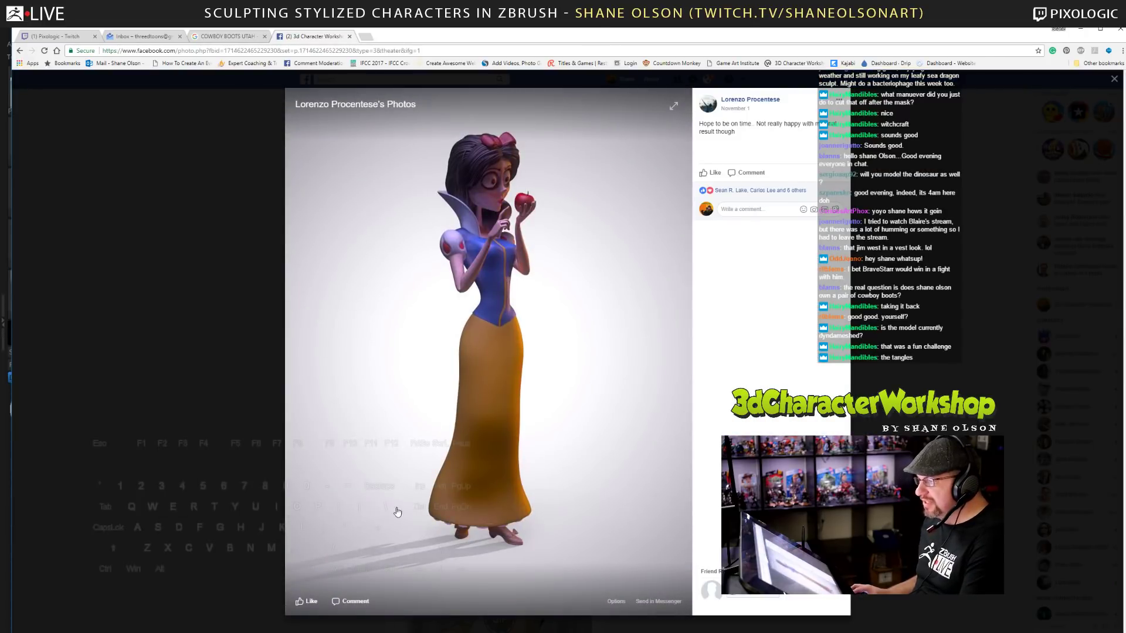
left_click(186, 306)
scroll(425, 112, "up", 3)
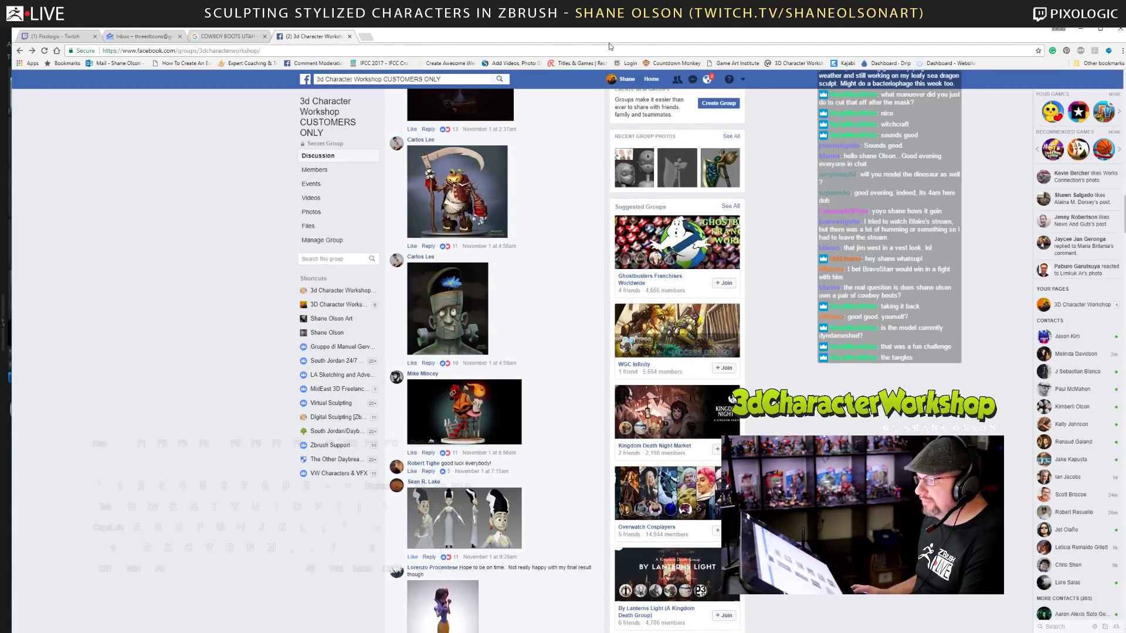
Switch back to ZBrush and examine the boots from beneath, the side and the front.
key("alt+Tab")
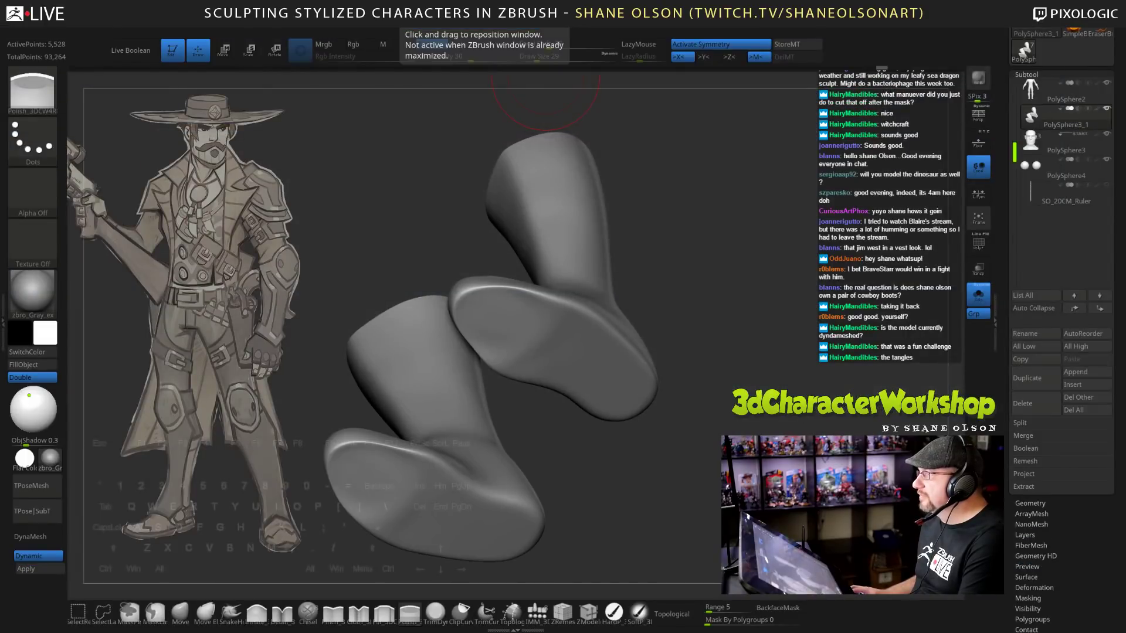
left_click_drag(713, 252, 725, 250)
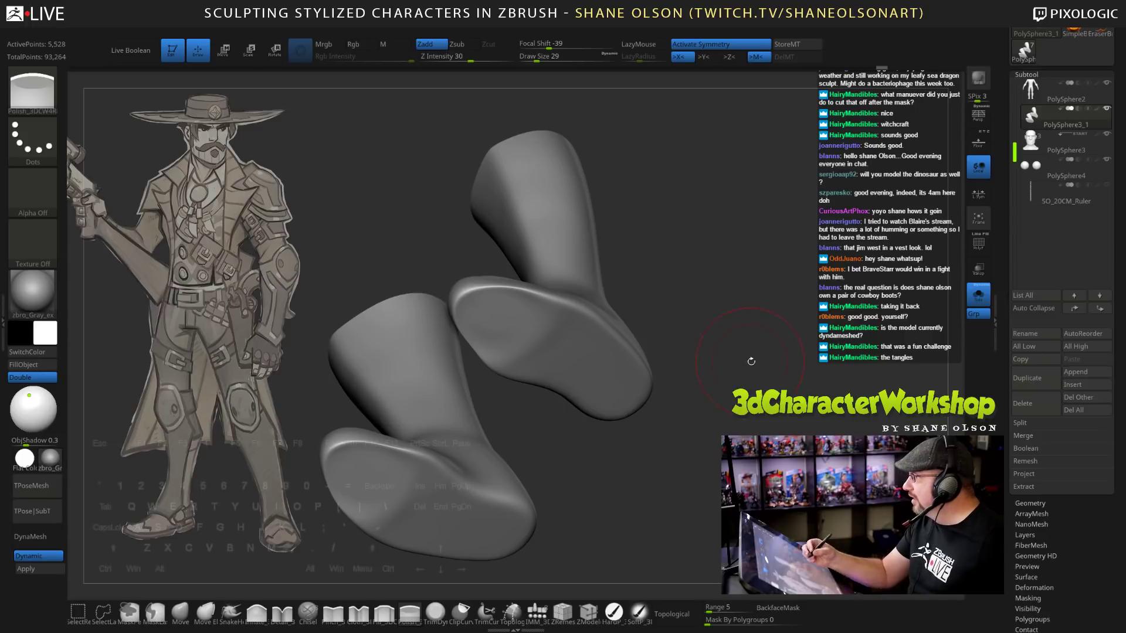
left_click_drag(753, 373, 748, 382)
left_click_drag(757, 334, 717, 378)
left_click_drag(679, 337, 800, 348, "alt")
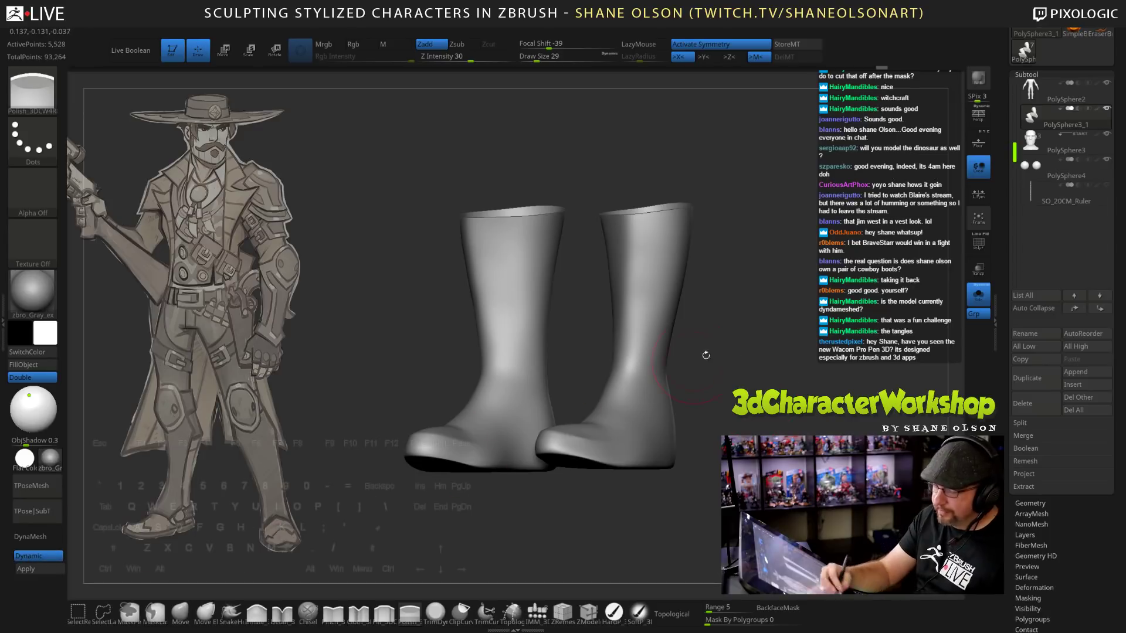
mouse_move(752, 327)
left_mouse_down("alt")
mouse_move(746, 321)
mouse_move(740, 353)
mouse_move(755, 406)
mouse_move(784, 414)
mouse_move(759, 423)
mouse_move(756, 446)
mouse_move(768, 422)
mouse_move(721, 411)
mouse_move(813, 437)
mouse_move(796, 426)
left_mouse_up("alt")
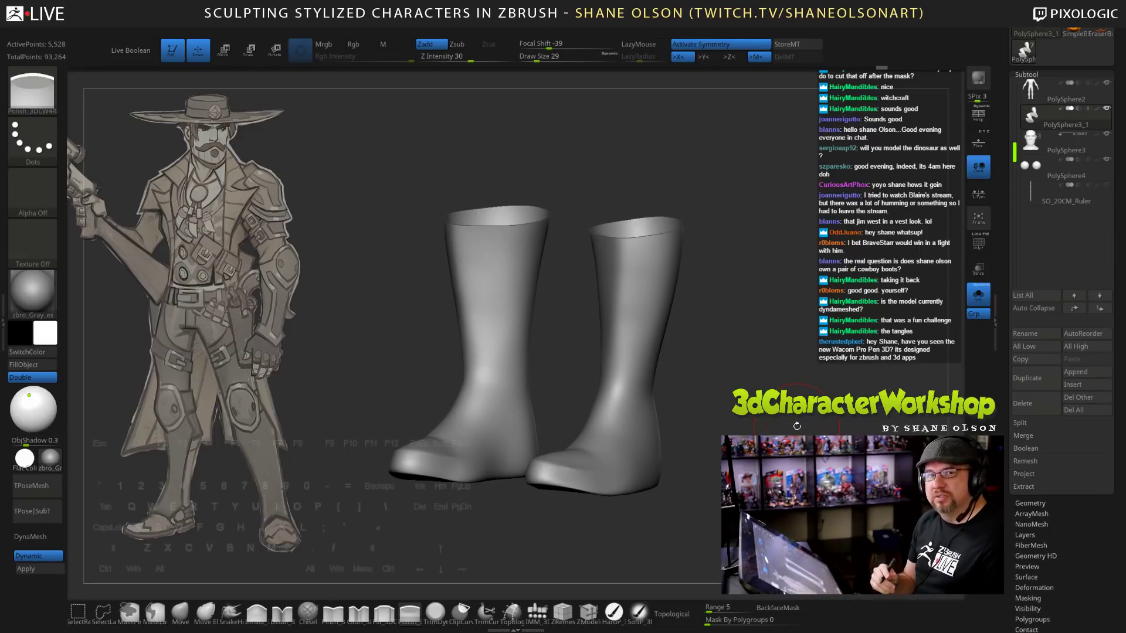
Set the polish brush's focal shift to -57 and flatten the soles of both boots.
mouse_move(732, 392)
left_mouse_down()
mouse_move(712, 389)
mouse_move(753, 425)
mouse_move(740, 369)
mouse_move(736, 387)
left_mouse_up()
key("o")
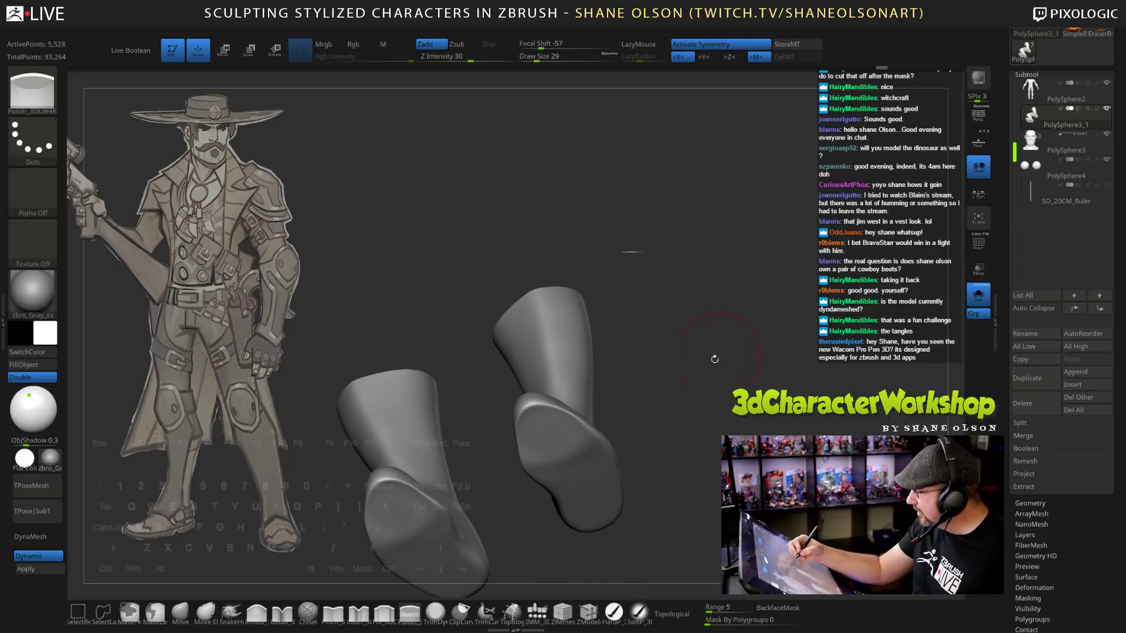
left_click_drag(654, 419, 597, 426)
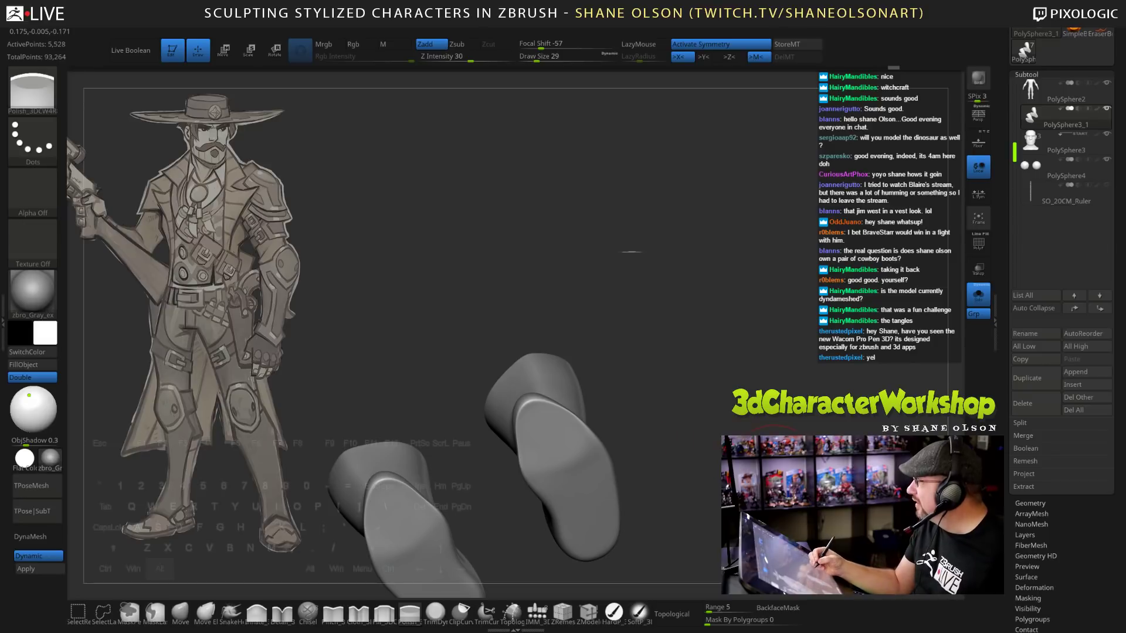
left_click_drag(592, 404, 624, 387)
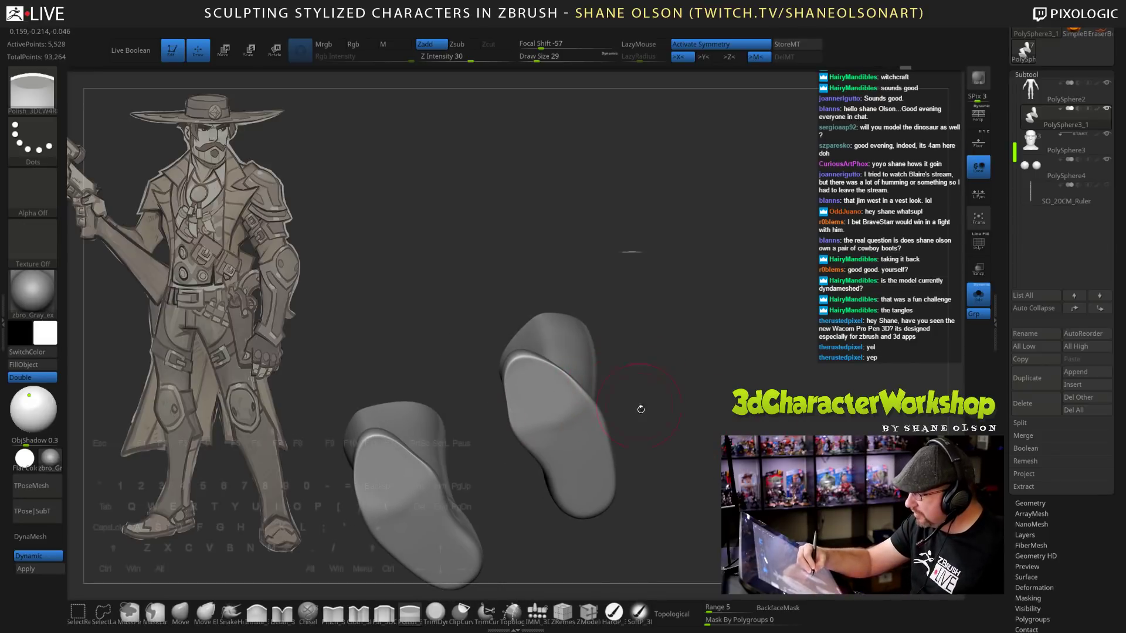
mouse_move(557, 444)
left_mouse_down()
mouse_move(593, 434)
mouse_move(556, 444)
left_mouse_up()
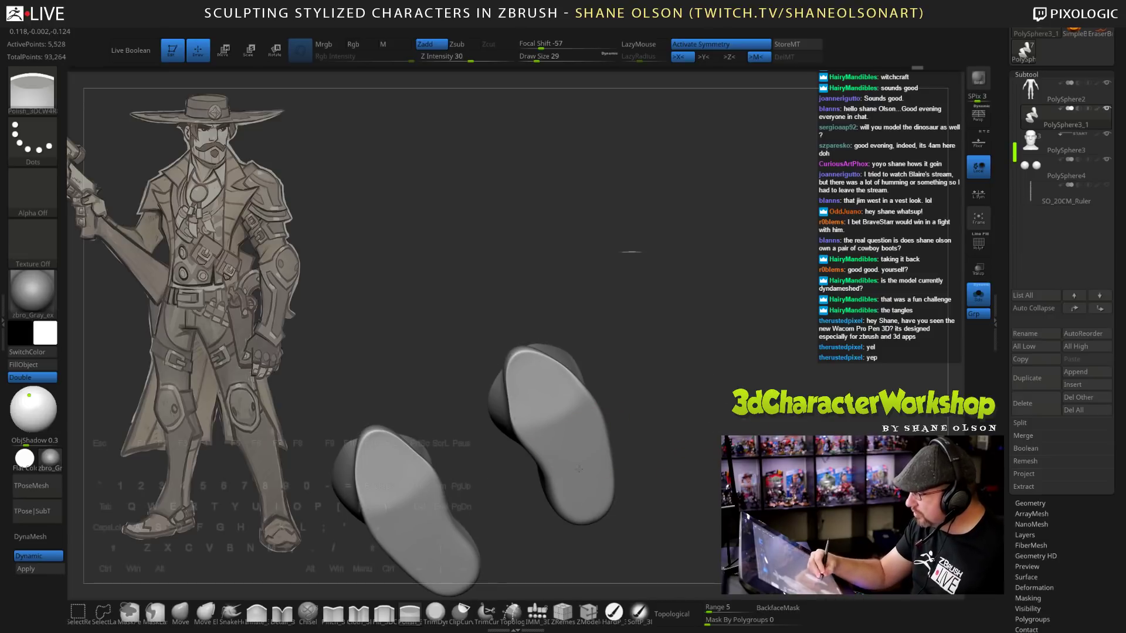
left_click_drag(695, 449, 695, 410)
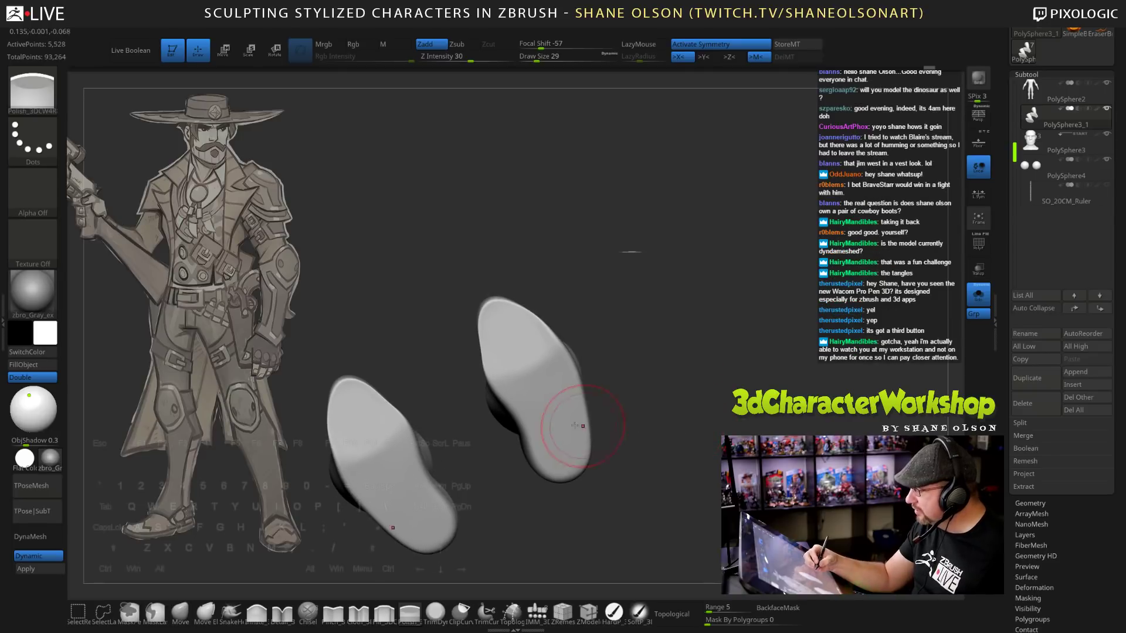
left_click_drag(564, 477, 543, 402)
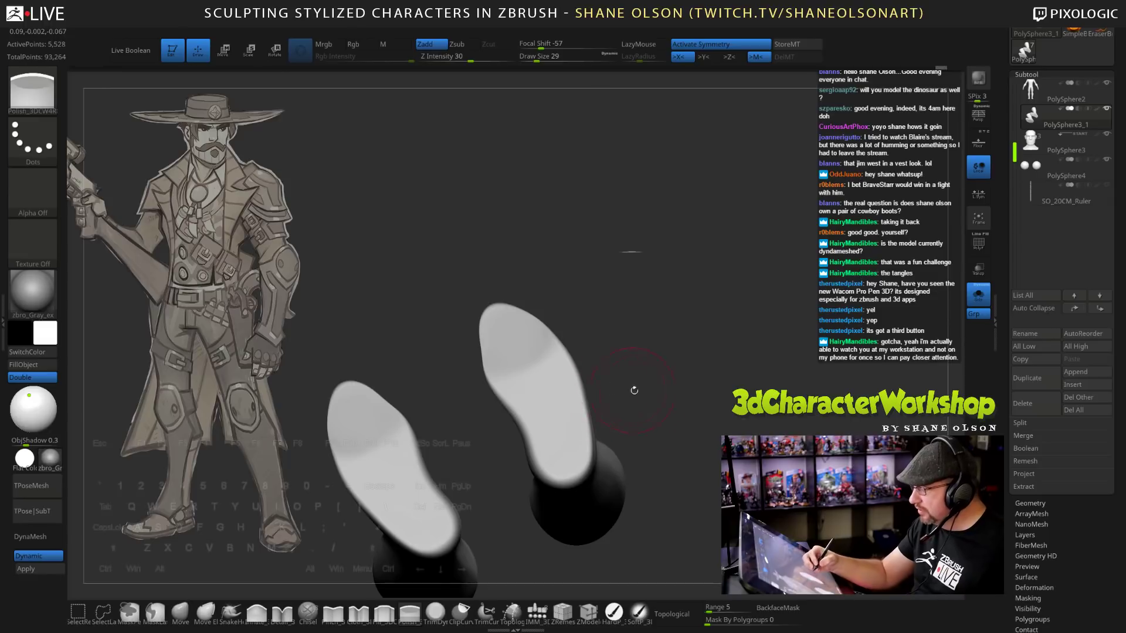
left_click_drag(633, 390, 587, 397)
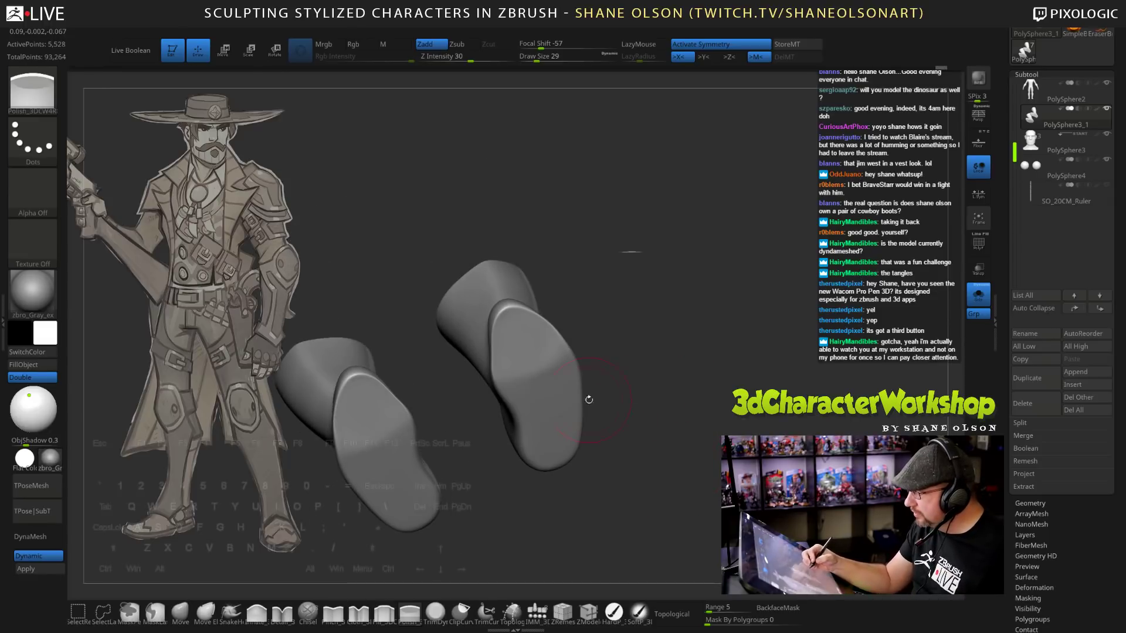
left_click_drag(514, 332, 708, 446)
Undo the full-strength toe smoothing and smooth the toes gently with Z intensity 7, reducing the draw size to 15.
left_click_drag(592, 448, 548, 441, "shift")
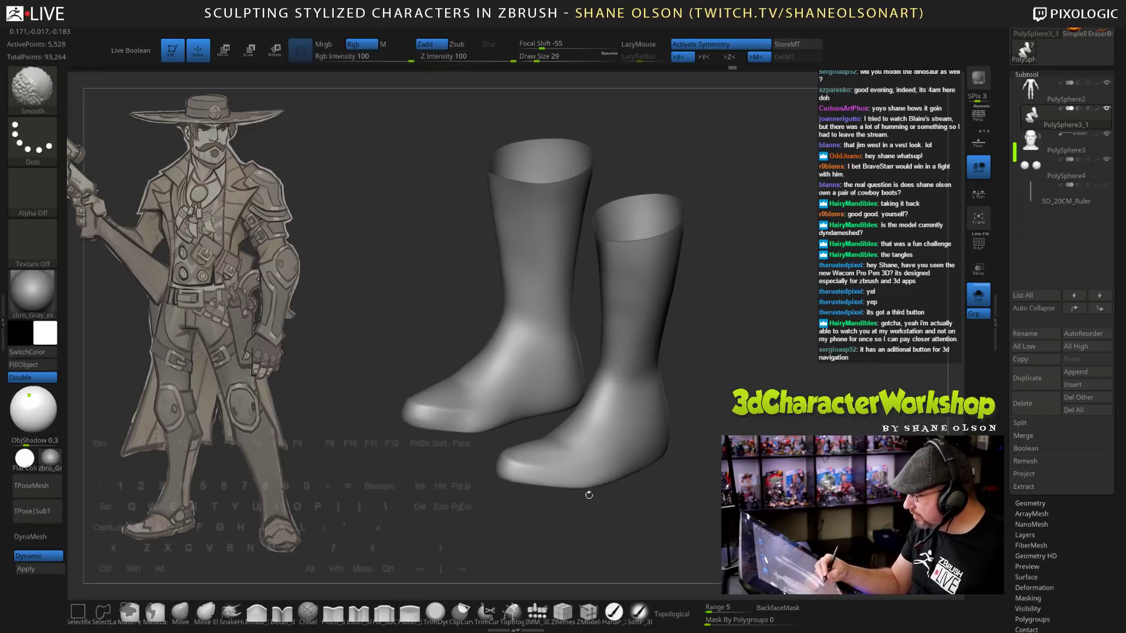
key("ctrl+z")
left_click(445, 60, "shift")
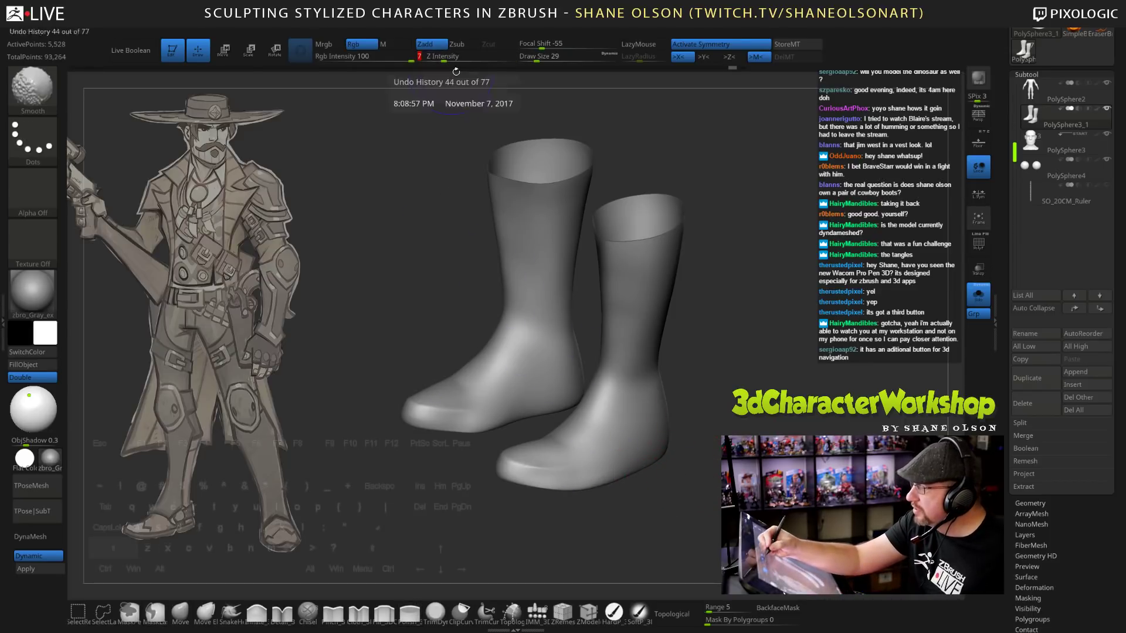
left_click_drag(546, 470, 521, 463, "shift")
left_click_drag(706, 387, 704, 439)
left_click_drag(536, 58, 531, 58)
left_click_drag(535, 443, 521, 472, "shift")
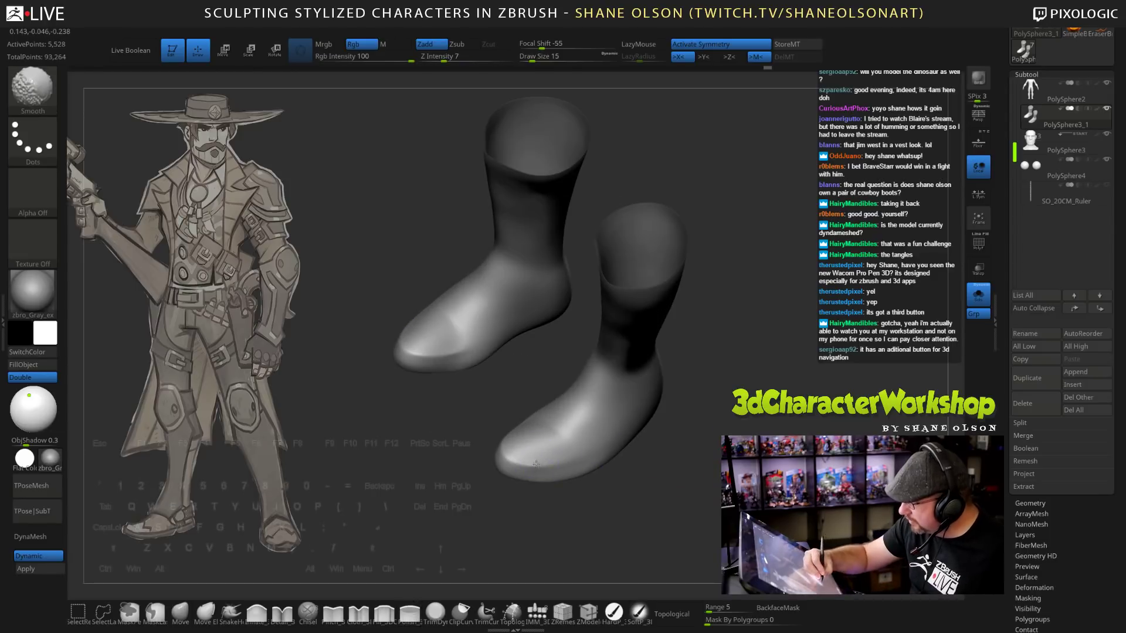
Draw a lengthwise centre curve from toe to heel on the sole with the Topology brush at draw size 7.
left_click_drag(677, 454, 703, 440)
left_click_drag(757, 527, 771, 327)
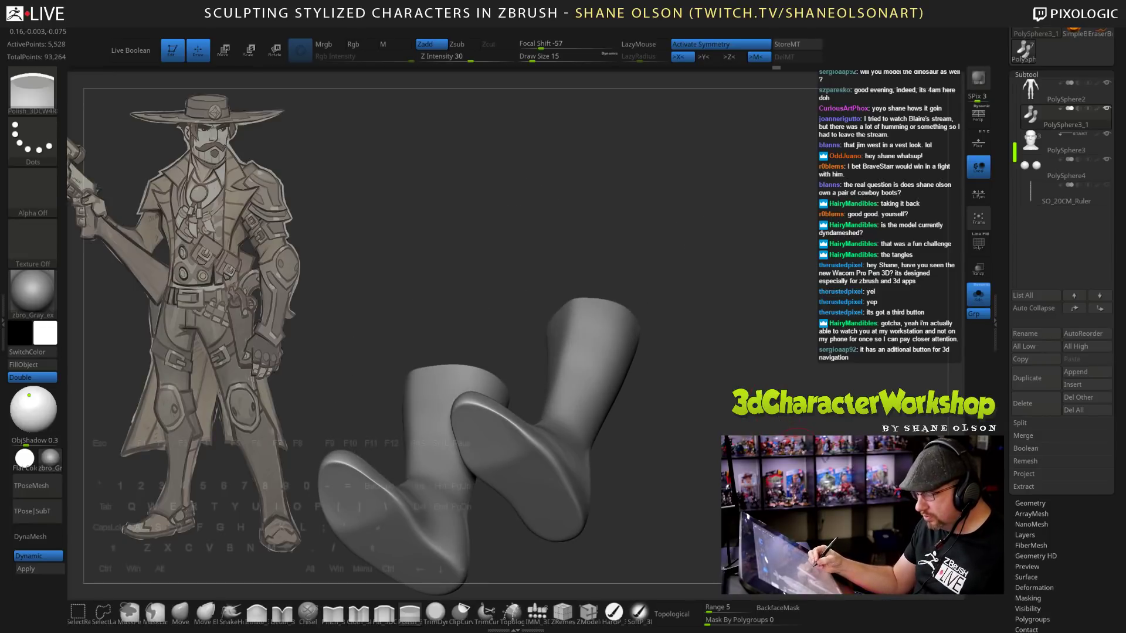
left_click_drag(792, 431, 719, 371)
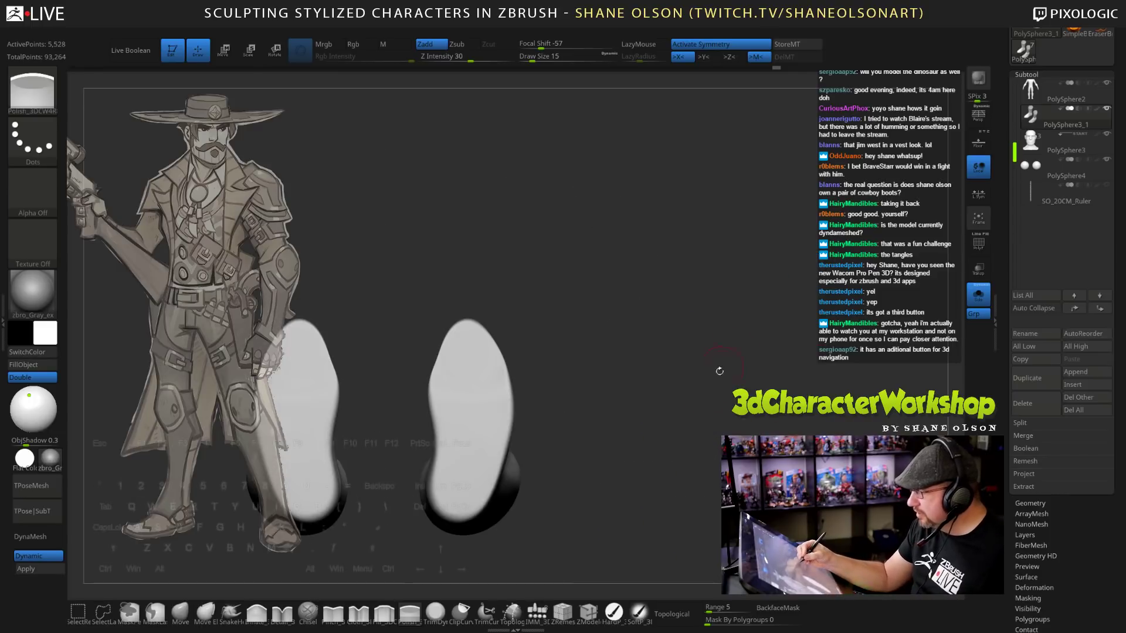
key("f")
left_click_drag(750, 357, 743, 348, "alt")
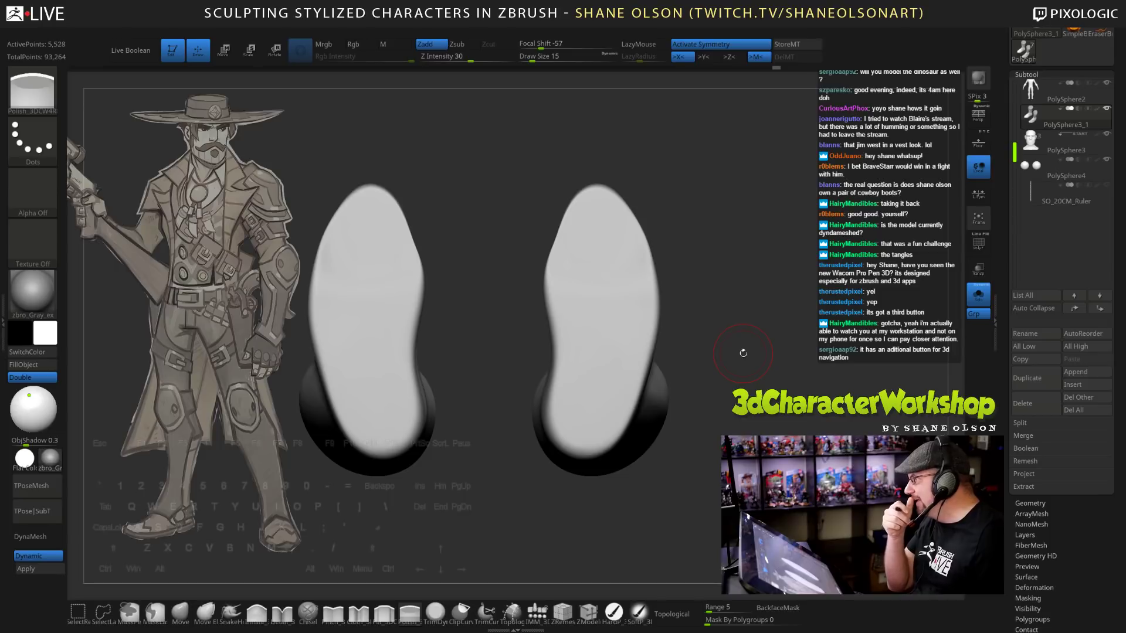
left_click_drag(729, 391, 721, 368, "alt")
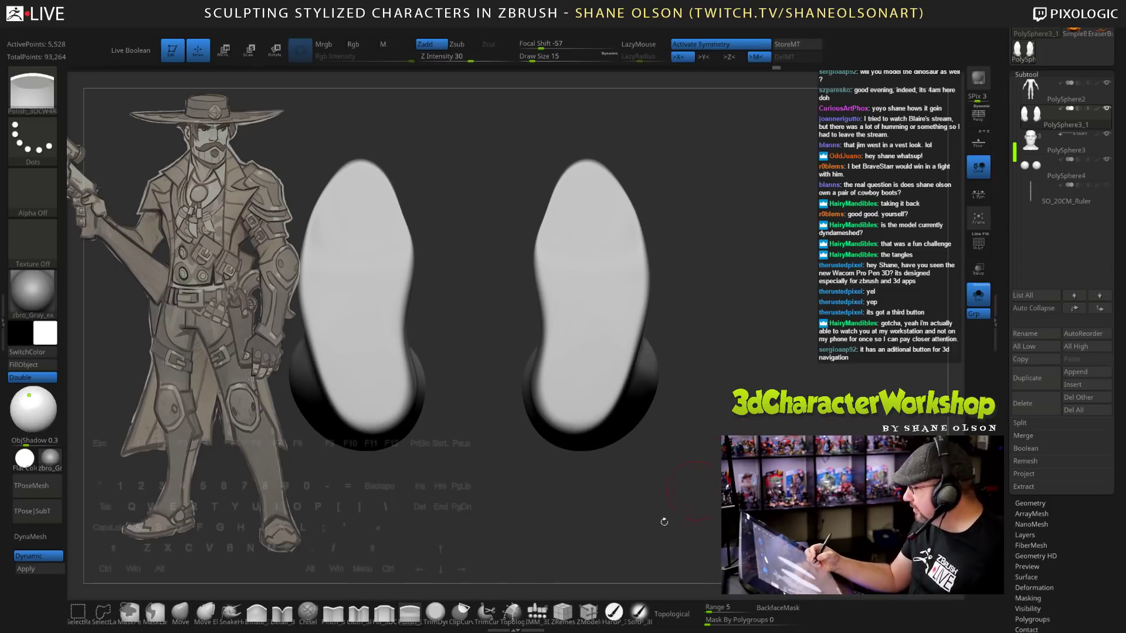
left_click(517, 612)
key("s")
mouse_move(711, 414)
left_mouse_down()
mouse_move(704, 381)
mouse_move(701, 413)
left_mouse_up()
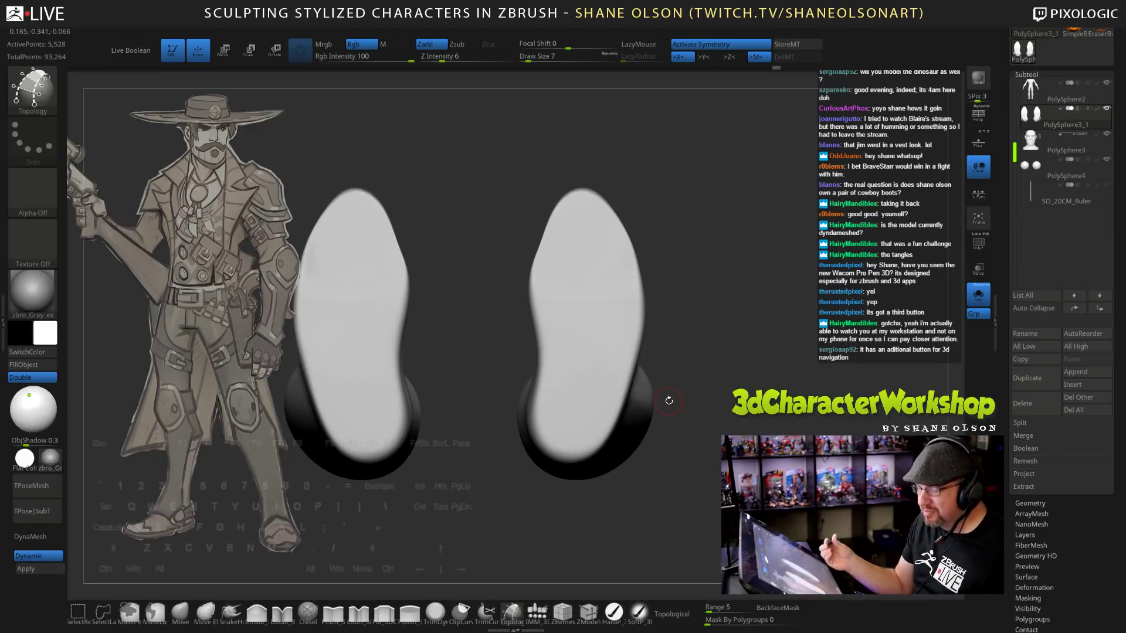
left_click_drag(693, 303, 736, 220)
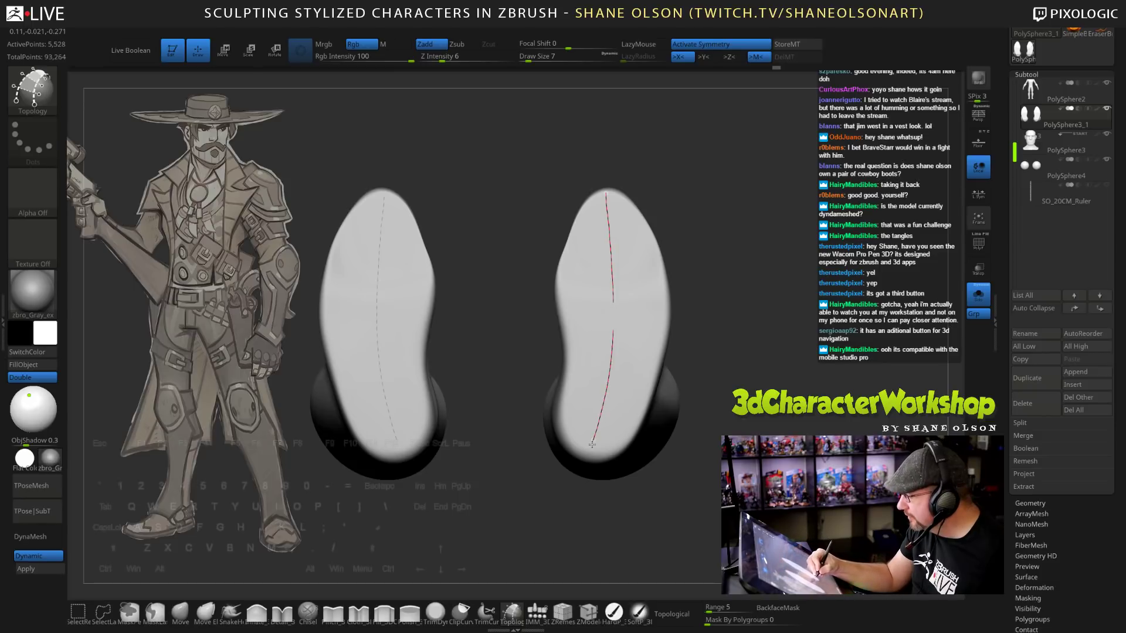
left_click_drag(592, 445, 591, 450)
mouse_move(776, 425)
left_mouse_down()
mouse_move(705, 446)
mouse_move(773, 429)
mouse_move(690, 311)
left_mouse_up()
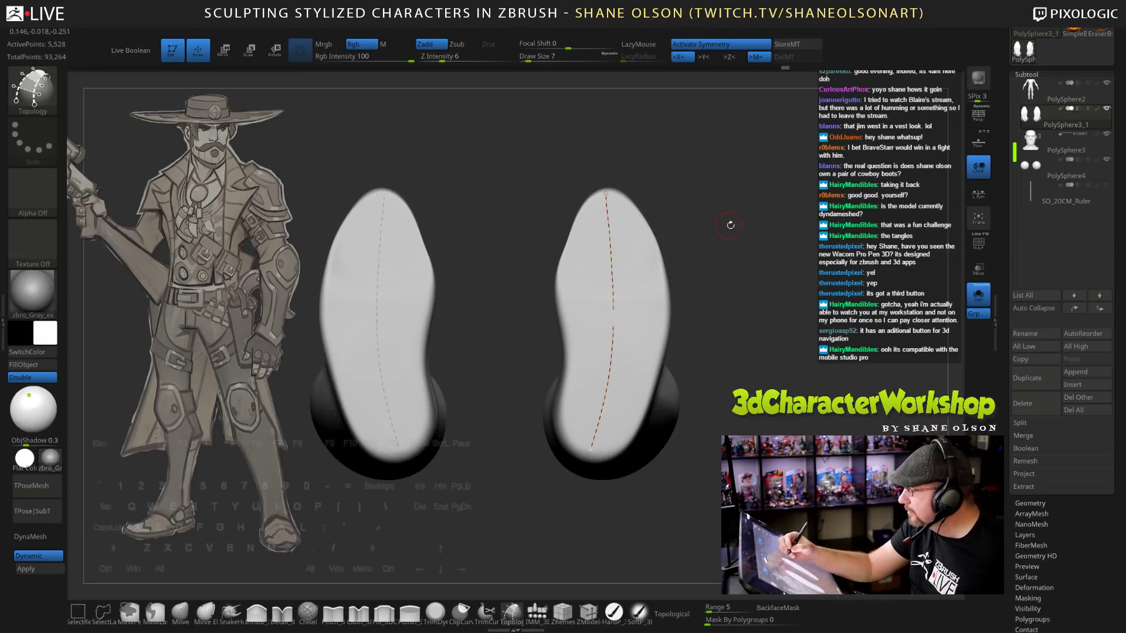
Draw one lengthwise Topology curve on each side of the sole's centre curve, running from toe to heel.
mouse_move(729, 225)
left_mouse_down()
mouse_move(721, 299)
mouse_move(715, 262)
mouse_move(742, 249)
mouse_move(727, 243)
left_mouse_up()
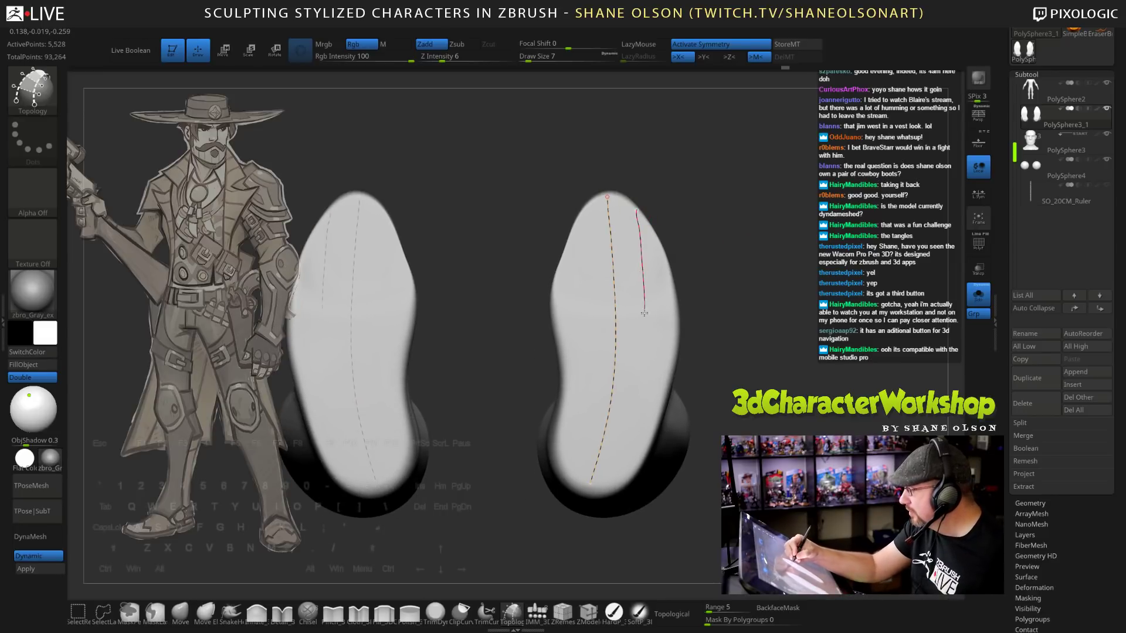
left_click_drag(613, 484, 613, 484)
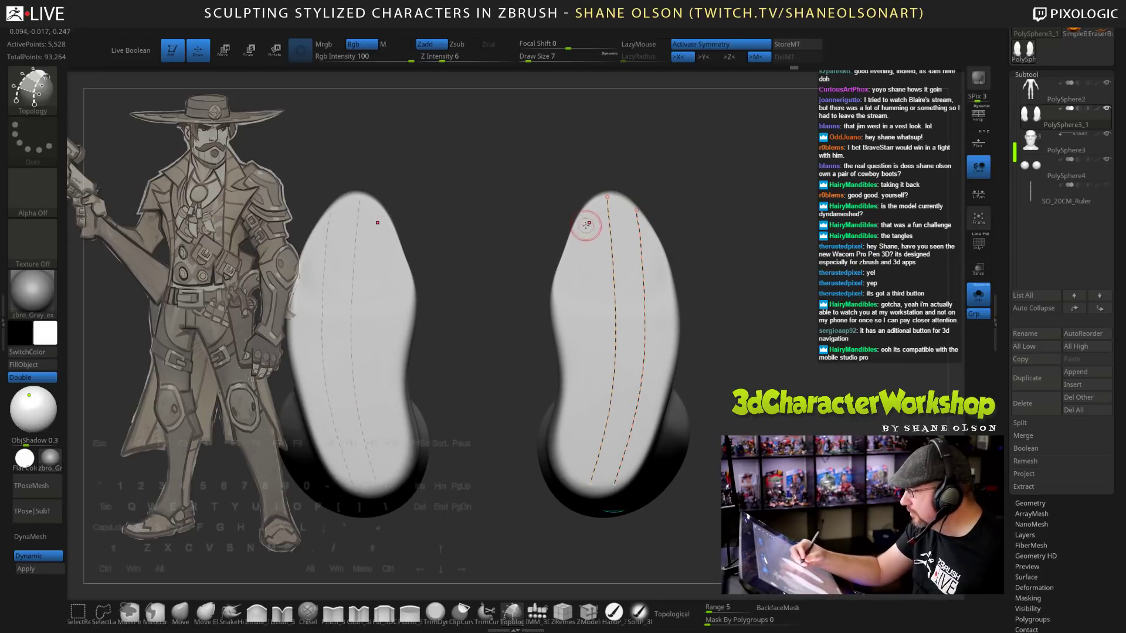
left_click_drag(580, 214, 582, 252)
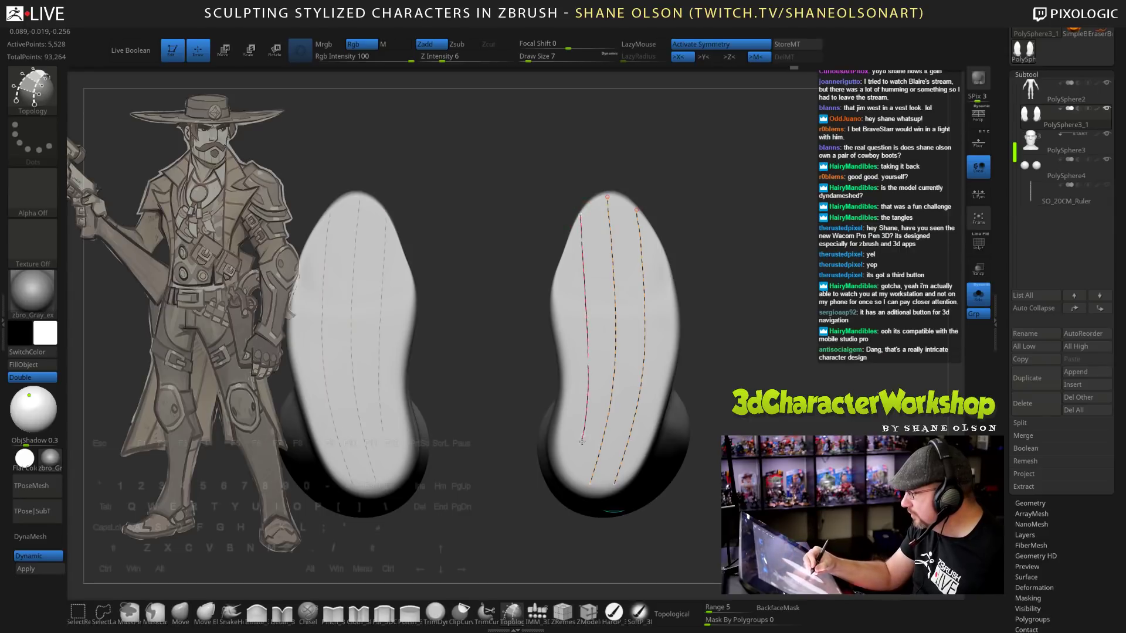
left_click_drag(582, 441, 576, 469)
left_click_drag(522, 202, 499, 208, "alt")
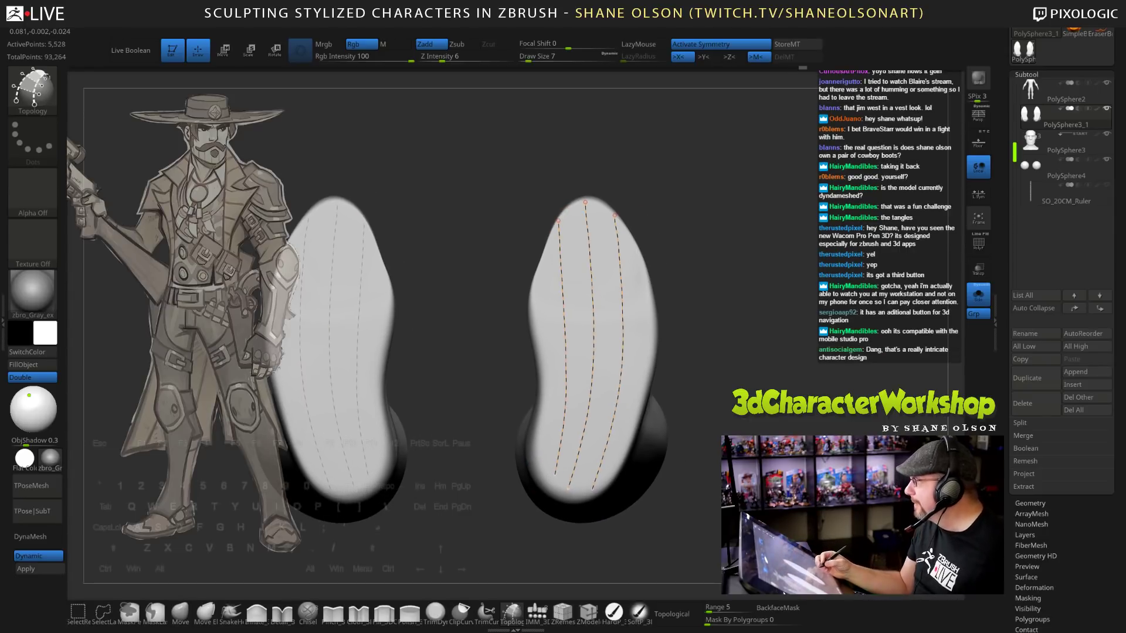
left_click_drag(741, 348, 775, 364, "alt")
left_click_drag(755, 311, 743, 254, "alt")
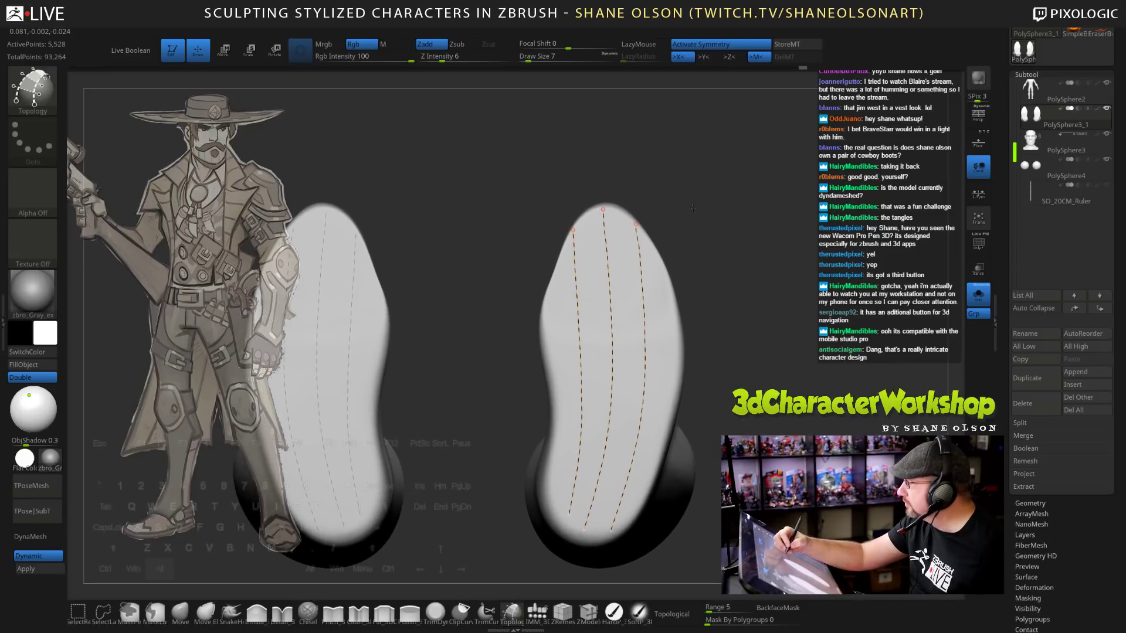
left_click_drag(693, 208, 641, 221, "alt")
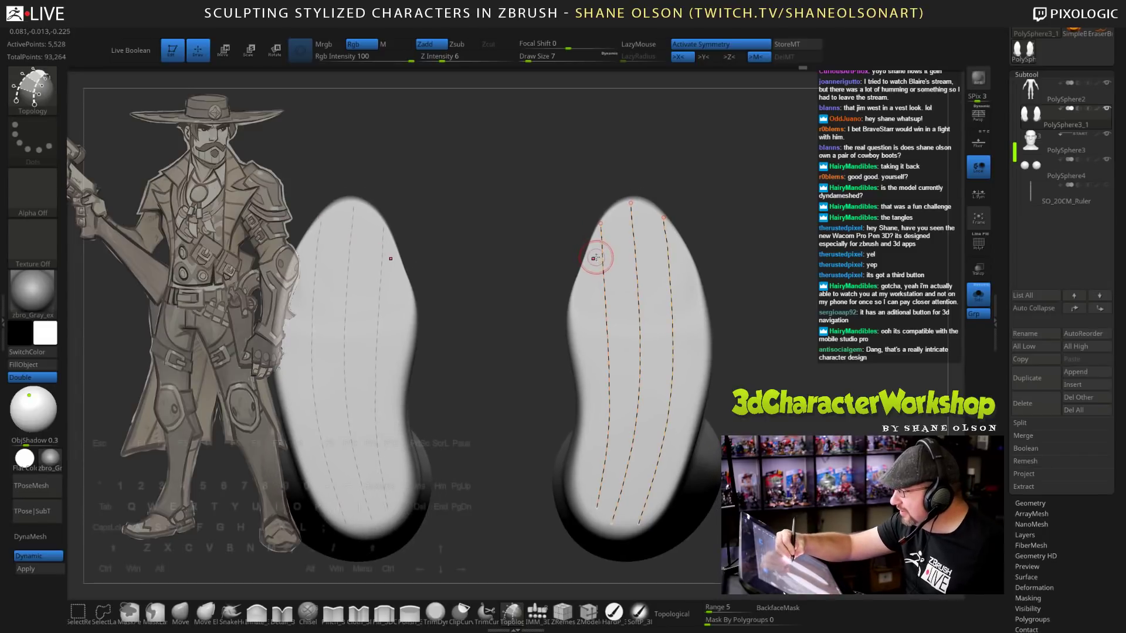
Draw three crosswise Topology curves over the three lengthwise curves at the toe of the sole.
left_click_drag(751, 242, 616, 239, "alt")
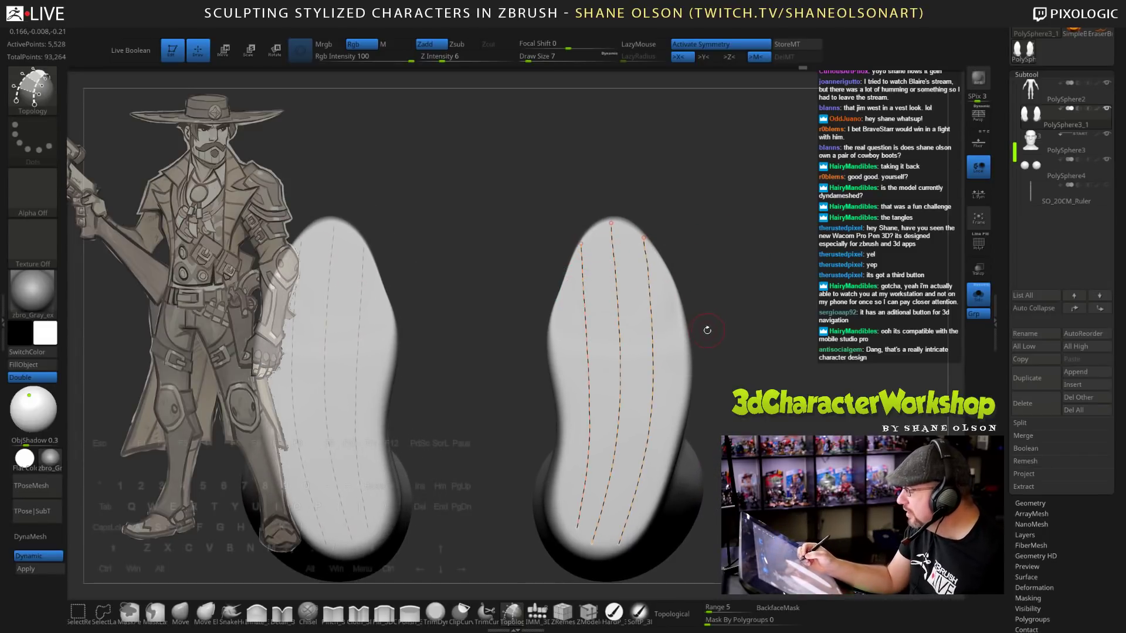
mouse_move(574, 287)
left_mouse_down()
mouse_move(613, 262)
mouse_move(658, 282)
left_mouse_up()
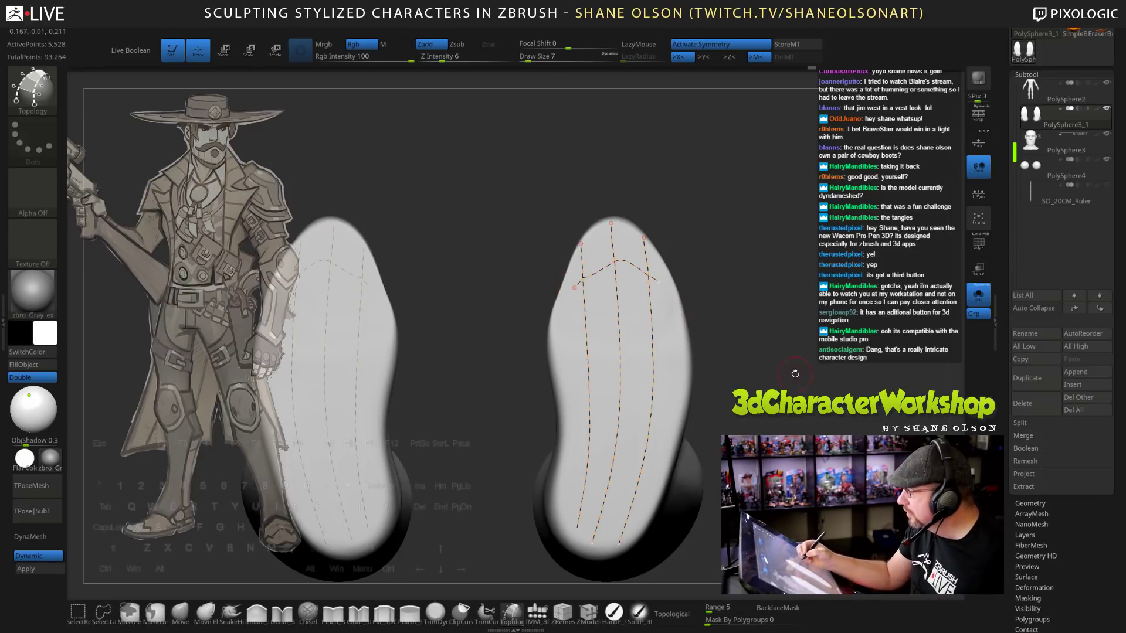
mouse_move(795, 374)
left_mouse_down()
mouse_move(762, 355)
mouse_move(794, 372)
left_mouse_up()
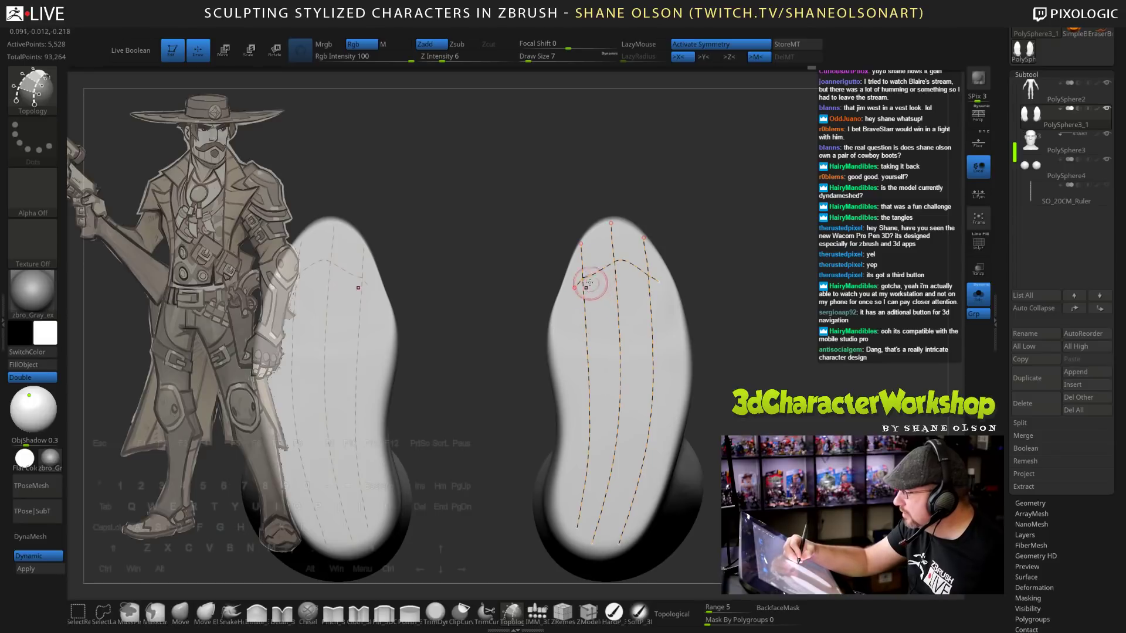
mouse_move(579, 252)
left_mouse_down()
mouse_move(591, 238)
mouse_move(648, 247)
left_mouse_up()
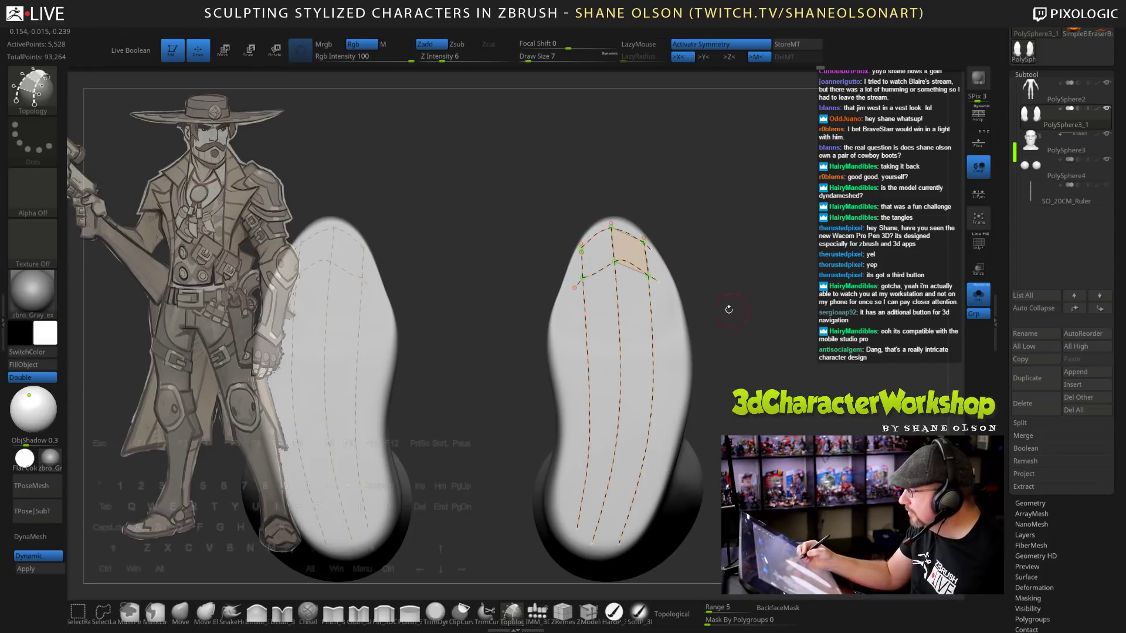
mouse_move(574, 257)
left_mouse_down()
mouse_move(590, 247)
mouse_move(652, 256)
left_mouse_up()
left_click_drag(763, 328, 748, 296, "alt")
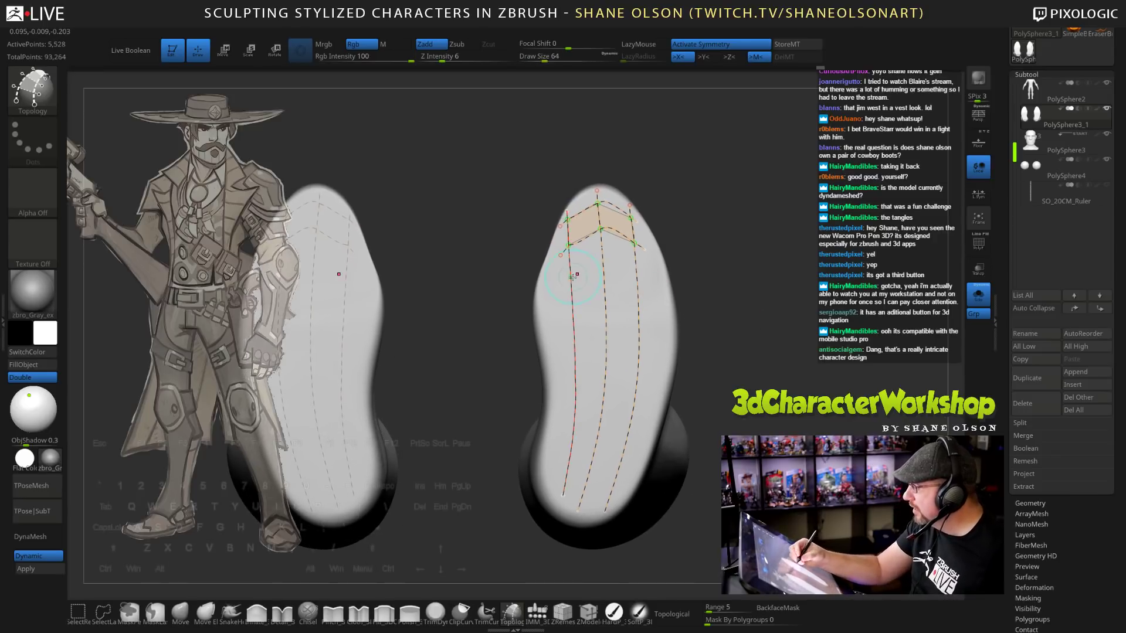
left_click_drag(561, 276, 645, 274)
Draw a lengthwise Topology curve along each outer edge of the sole, from the toe area down to the heel.
left_click_drag(742, 302, 740, 346, "alt")
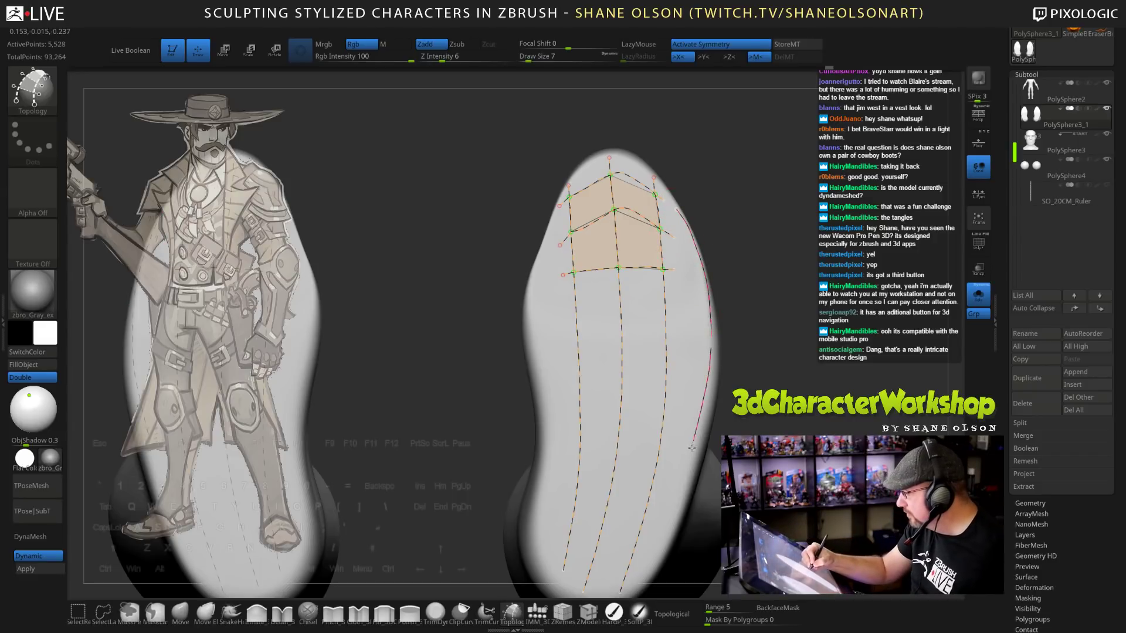
left_click_drag(692, 448, 645, 572)
left_click_drag(739, 352, 741, 381, "alt")
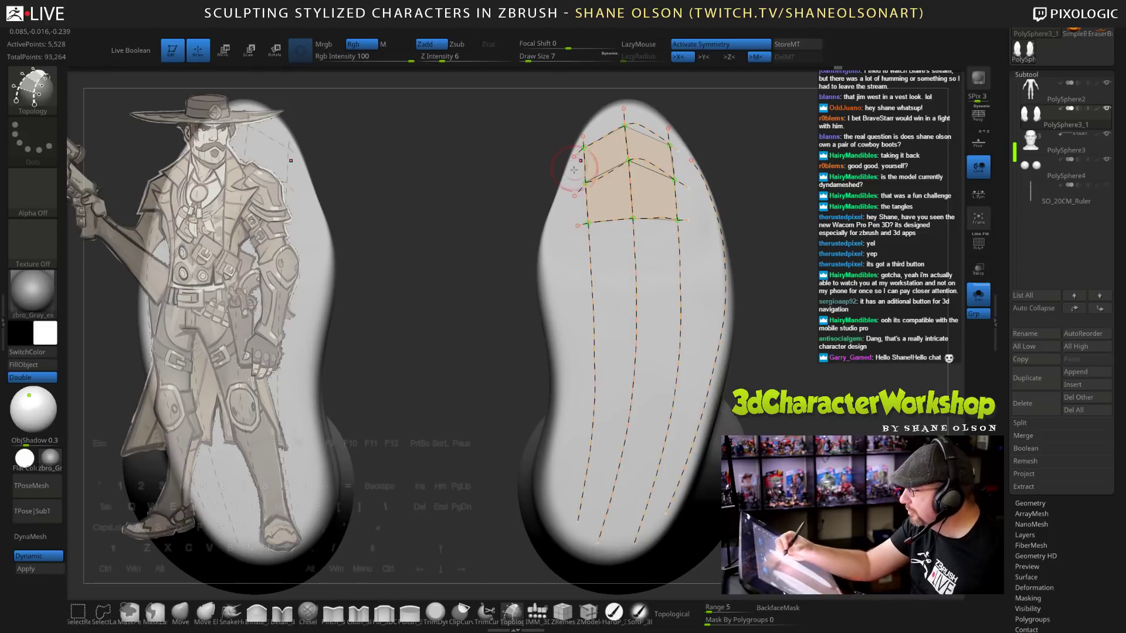
left_click_drag(574, 170, 565, 179)
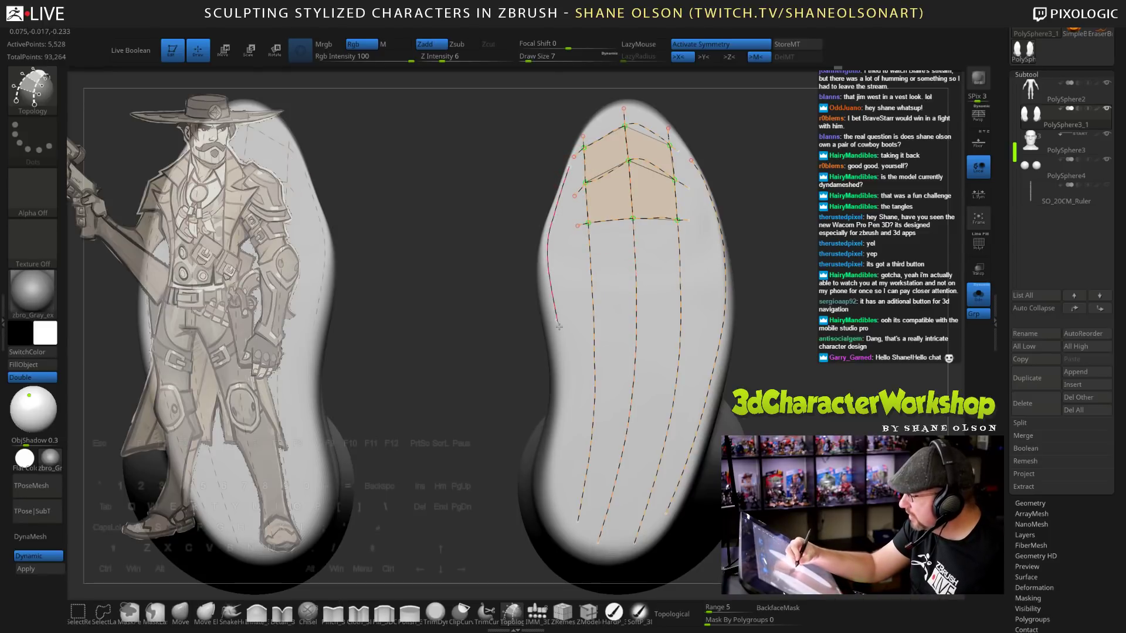
left_click_drag(555, 499, 559, 520)
Connect the toe ends of both edge curves to the foremost crosswise curve.
left_click_drag(756, 328, 729, 351, "alt")
right_click_drag(610, 270, 598, 395, "alt")
left_click_drag(529, 317, 534, 305)
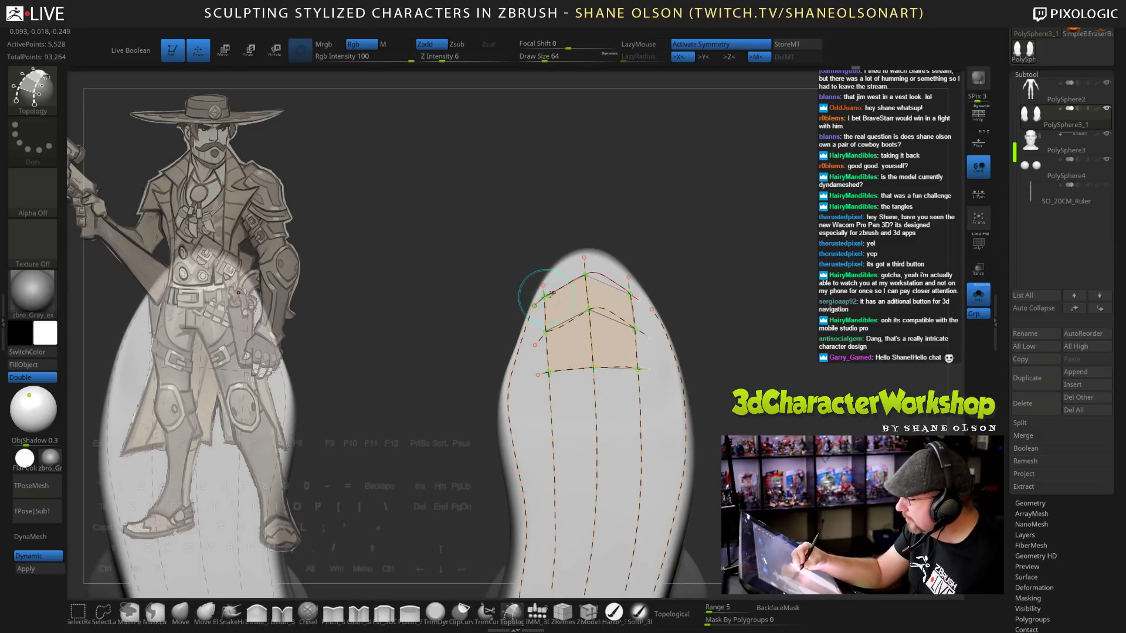
right_click_drag(732, 314, 712, 302)
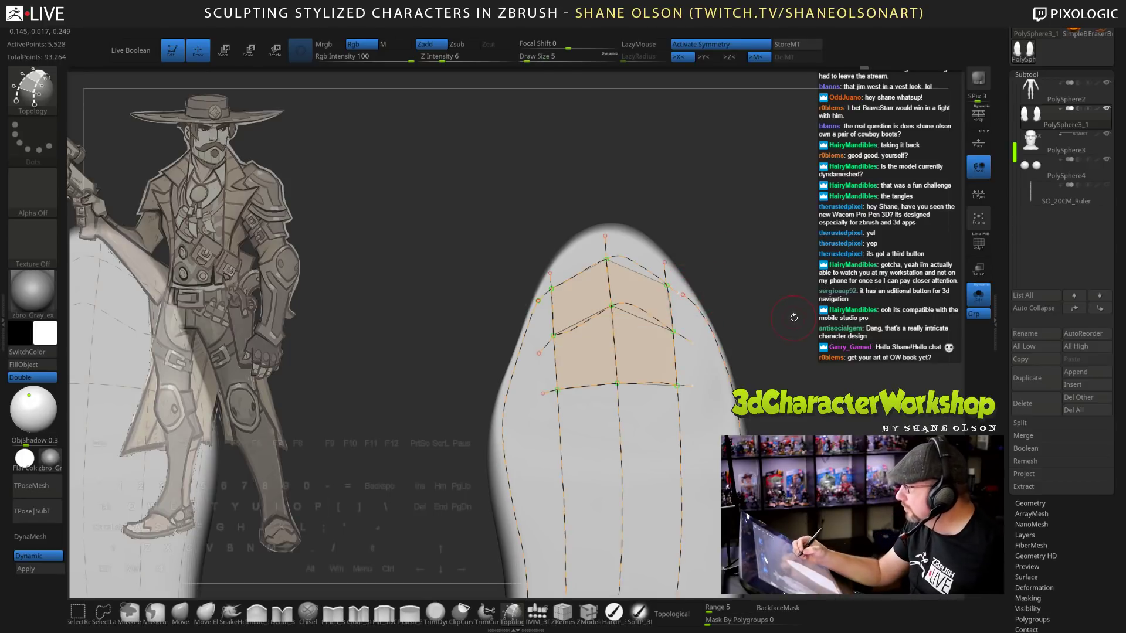
mouse_move(779, 300)
right_mouse_down()
mouse_move(644, 234)
mouse_move(649, 244)
right_mouse_up()
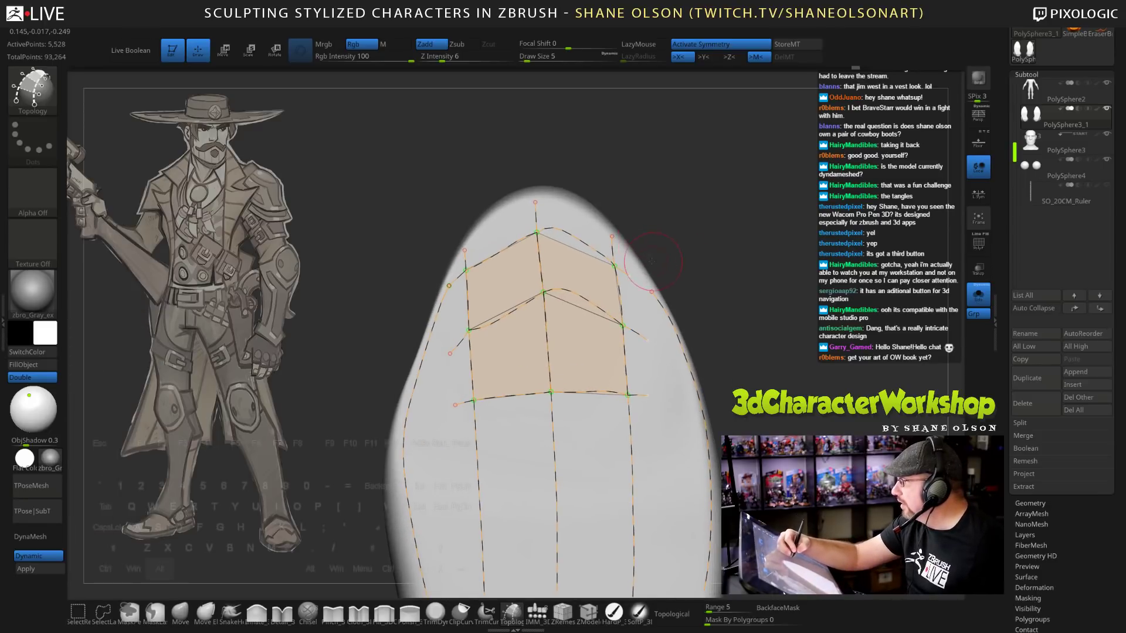
right_click_drag(623, 287, 608, 262, "alt")
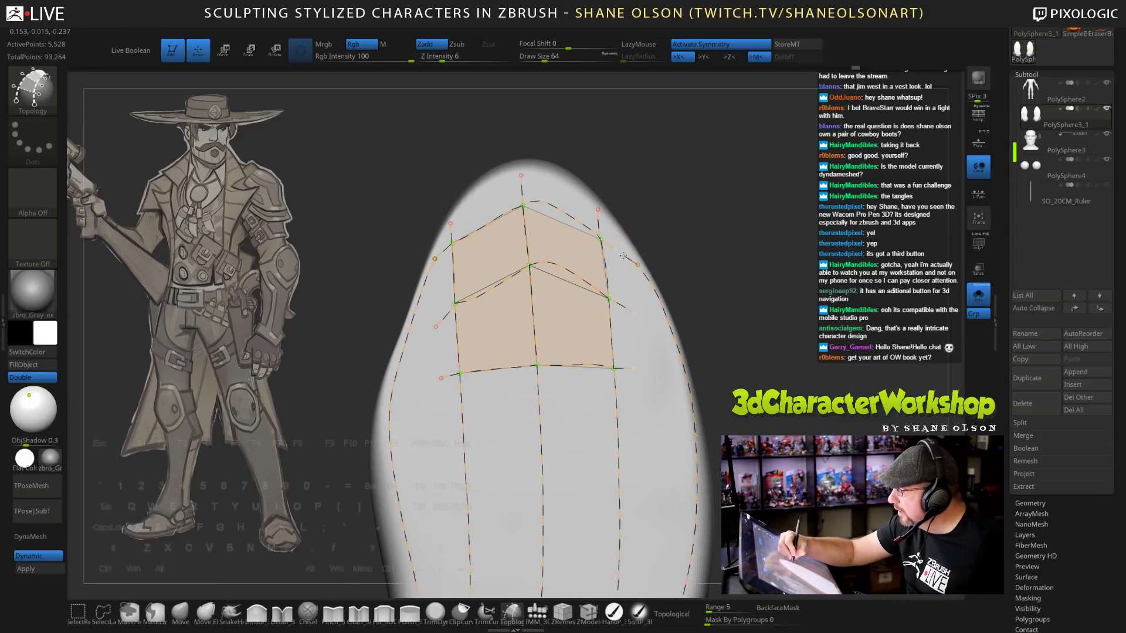
left_click(614, 249)
Extend the second and third crosswise toe curves outward to meet the edge curves on both sides of the sole.
right_click_drag(725, 347, 727, 313, "alt")
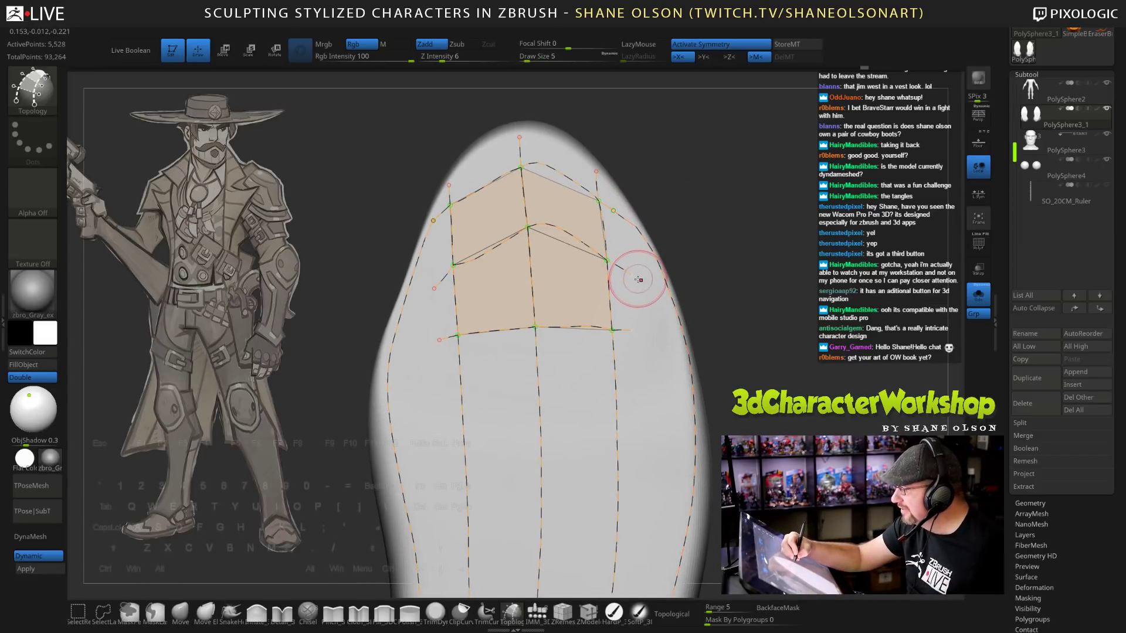
left_click(668, 287)
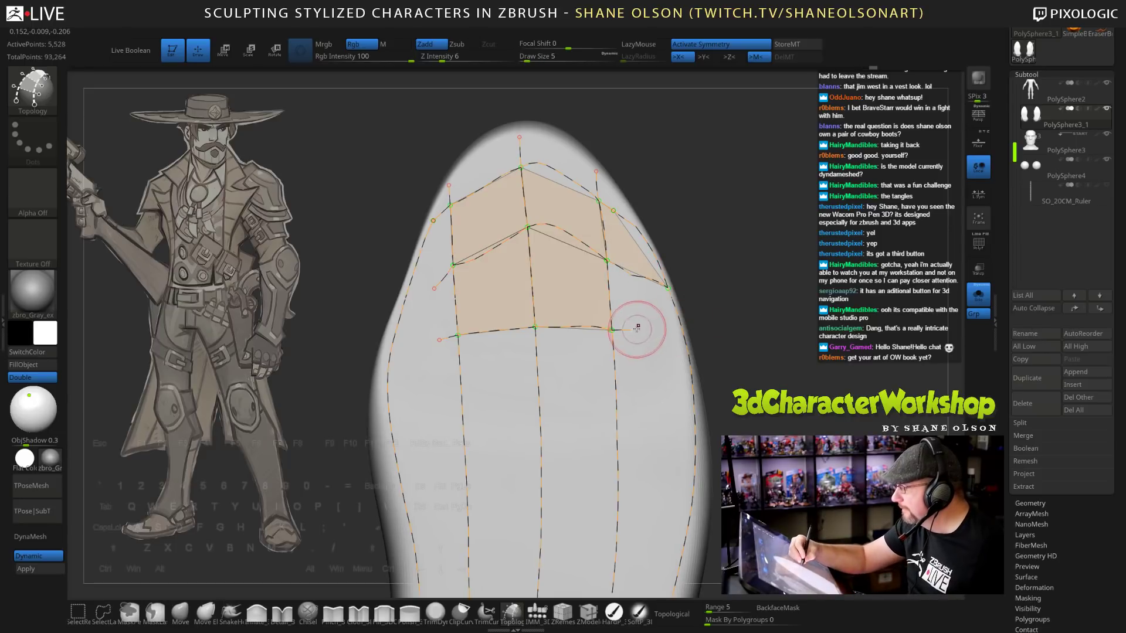
left_click(684, 333)
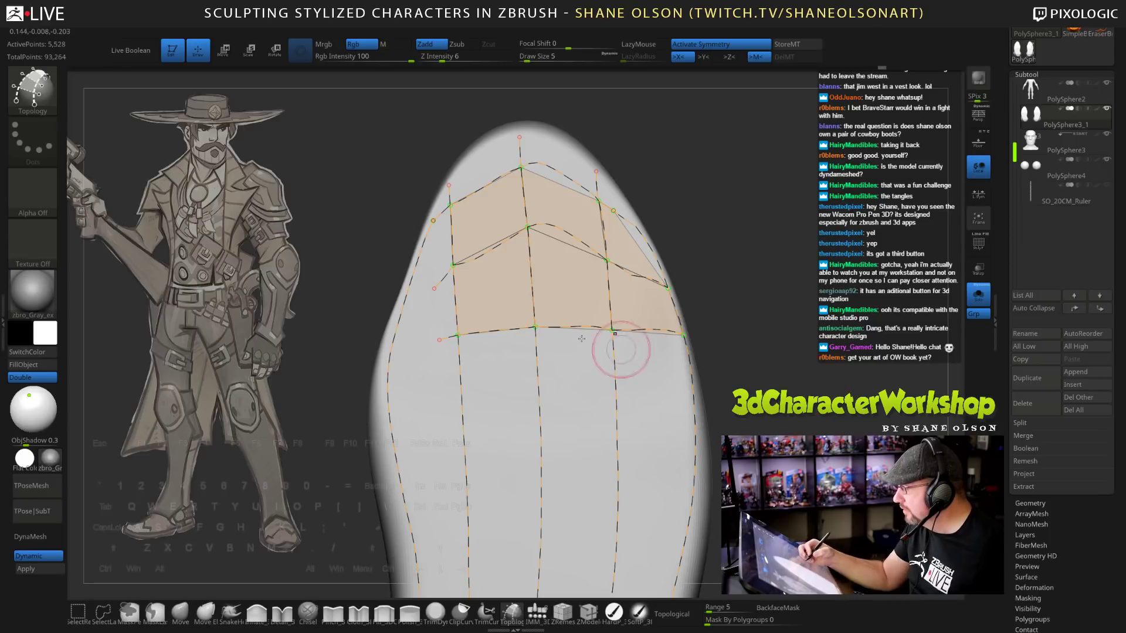
left_click(406, 295)
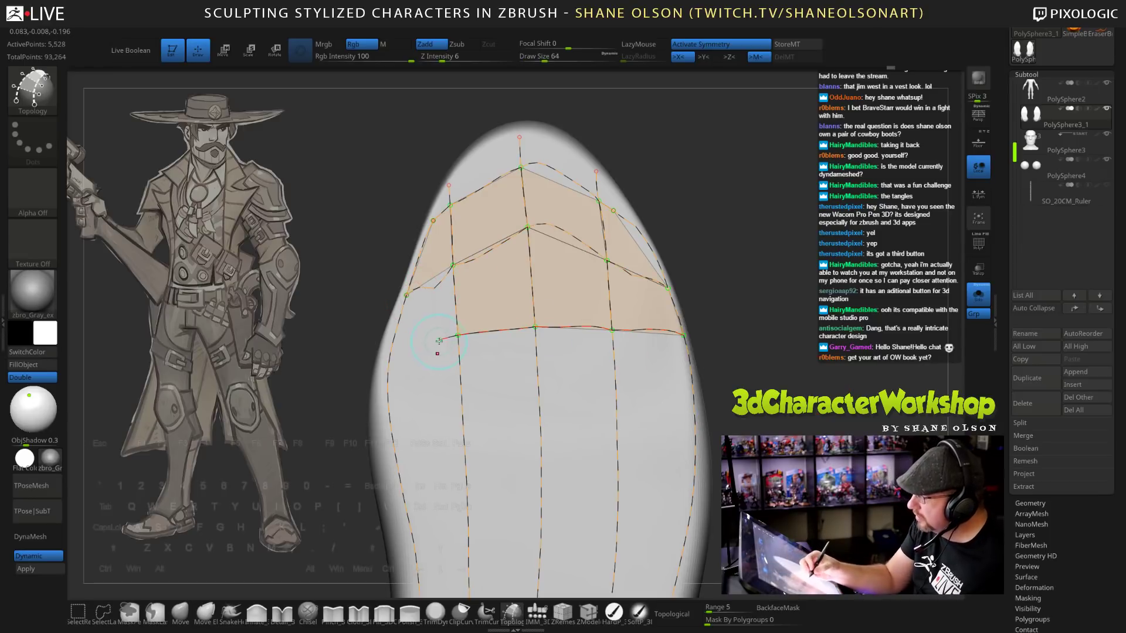
left_click(384, 354)
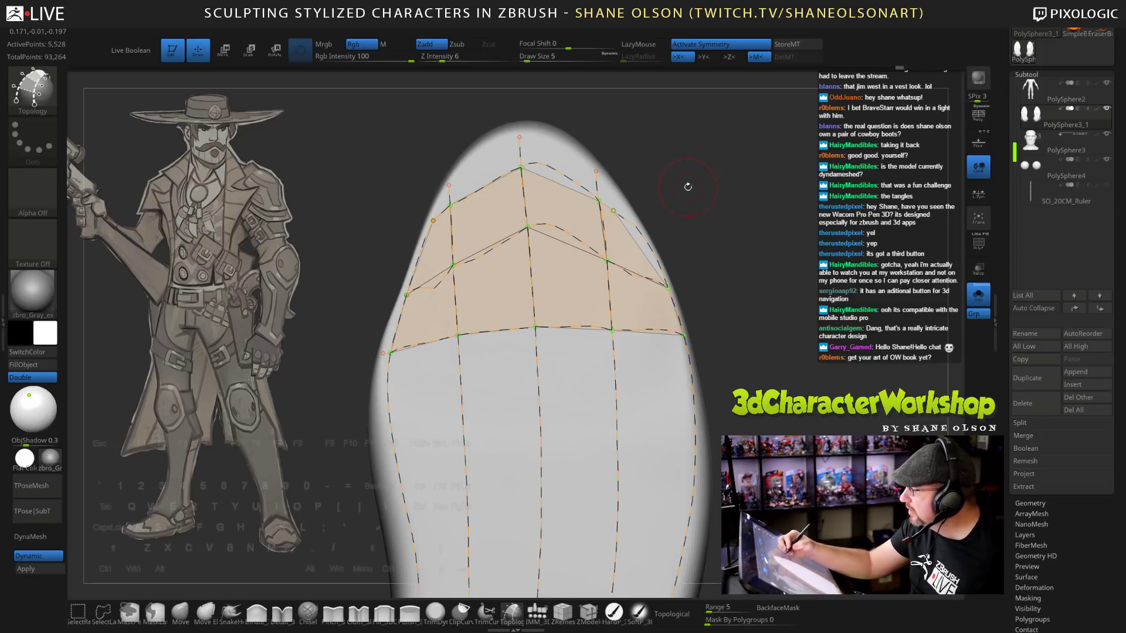
Draw two full-width crosswise Topology curves across the ball of the foot, spanning all five lengthwise curves.
mouse_move(688, 187)
left_mouse_down()
mouse_move(695, 218)
mouse_move(689, 195)
left_mouse_up()
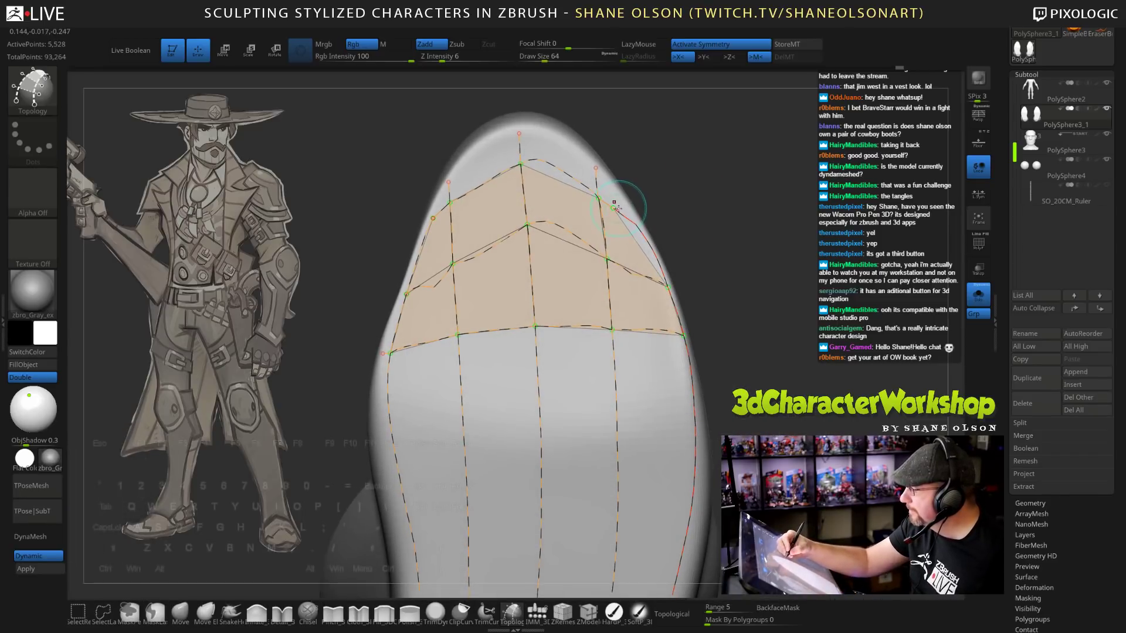
left_click_drag(716, 251, 710, 304)
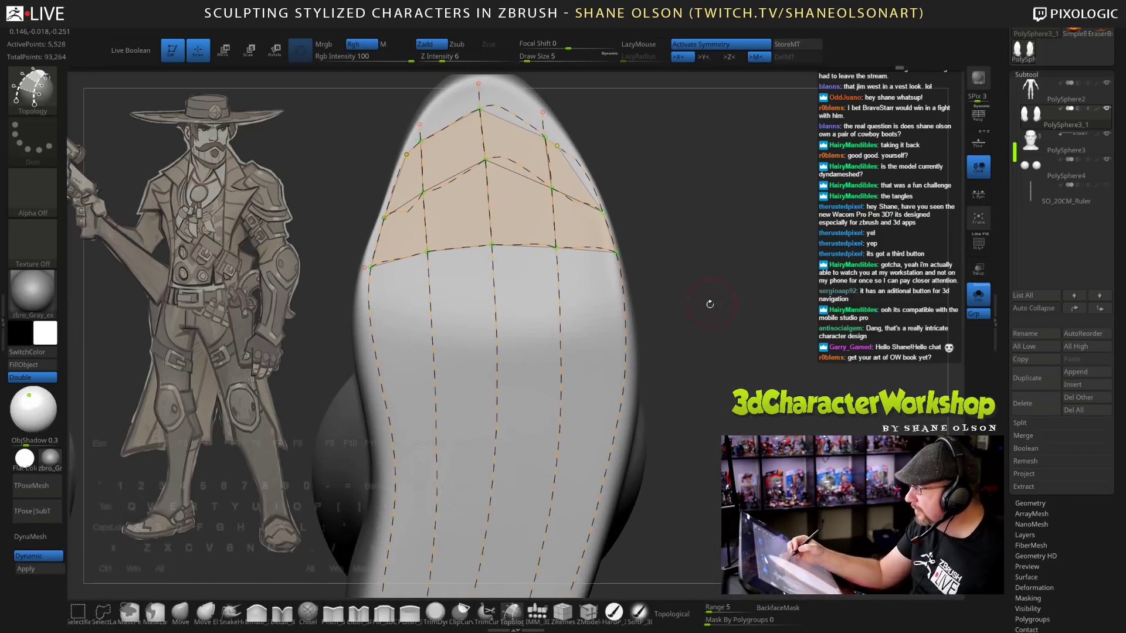
left_click_drag(723, 350, 721, 326)
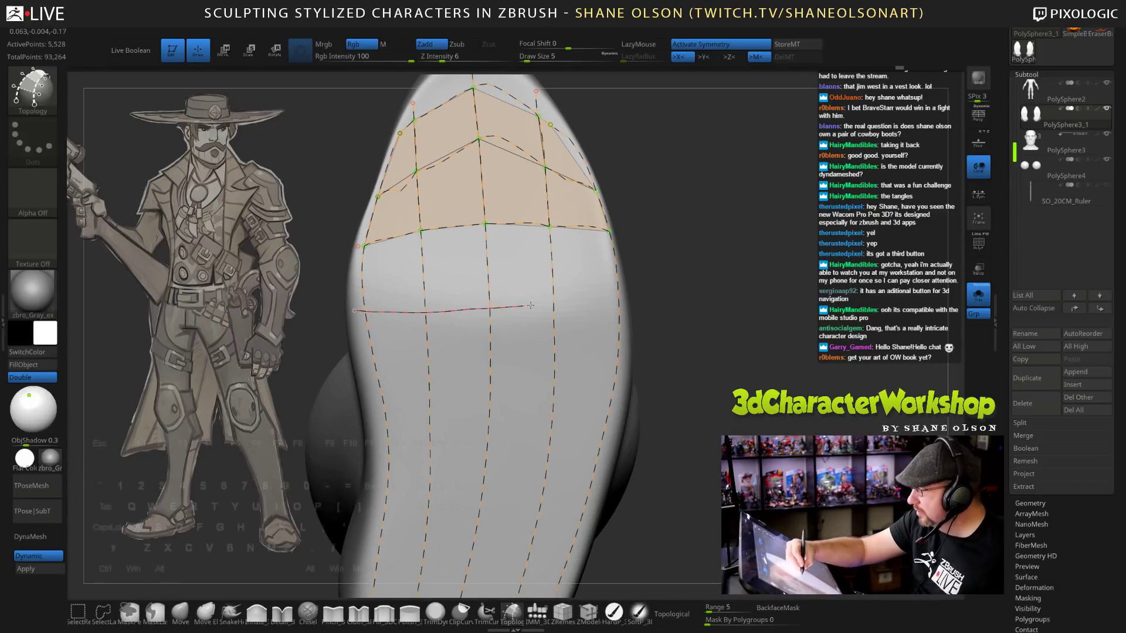
mouse_move(729, 339)
left_mouse_down()
mouse_move(711, 359)
mouse_move(748, 311)
left_mouse_up()
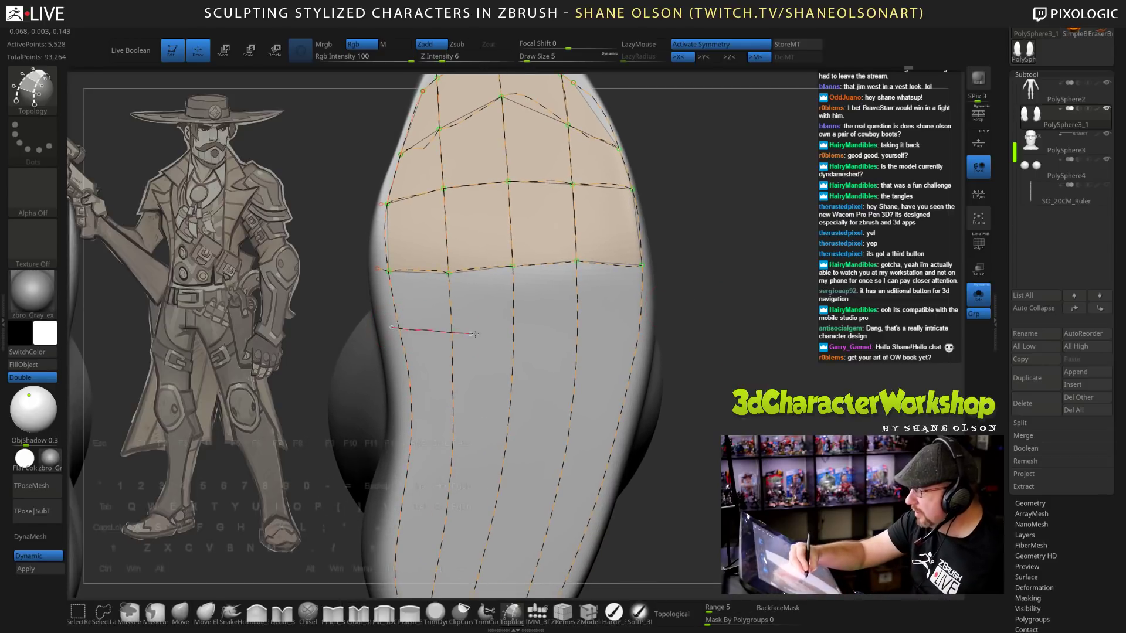
left_click_drag(644, 333, 644, 333)
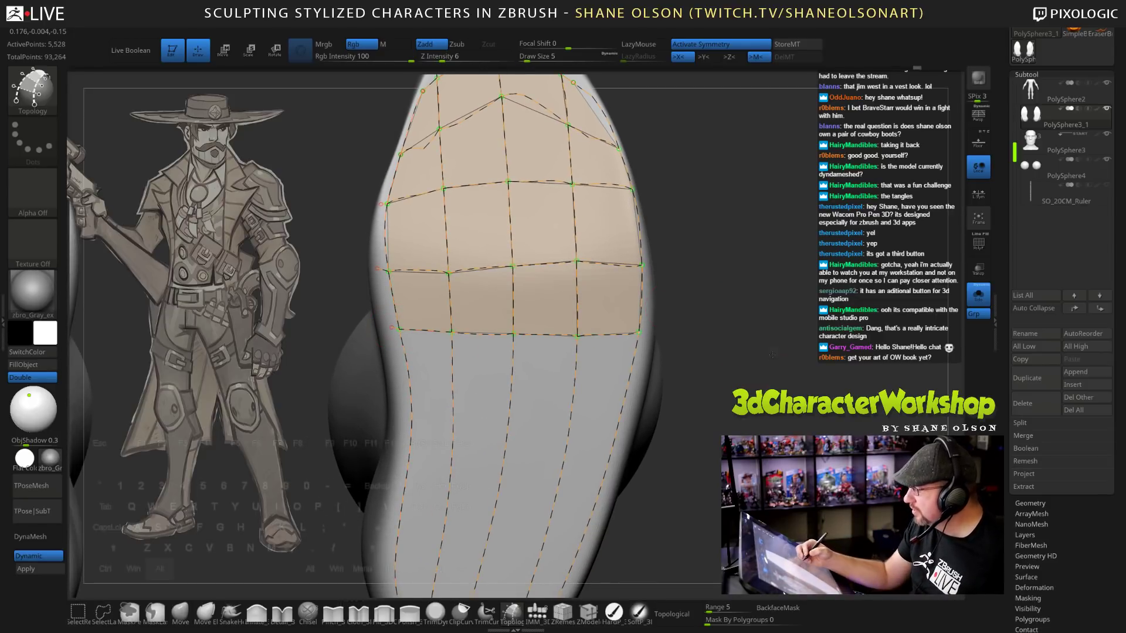
Draw two more crosswise Topology curves from edge to edge across the narrow arch of the sole.
left_click_drag(761, 351, 766, 266, "alt")
left_click_drag(406, 295, 414, 296)
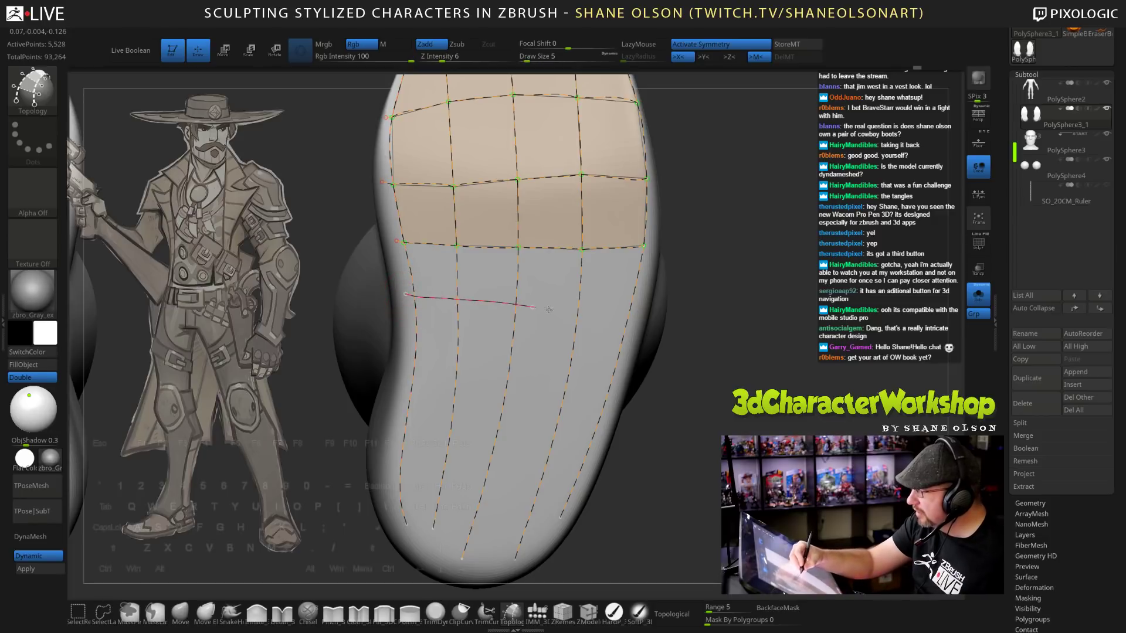
left_click_drag(622, 319, 626, 319)
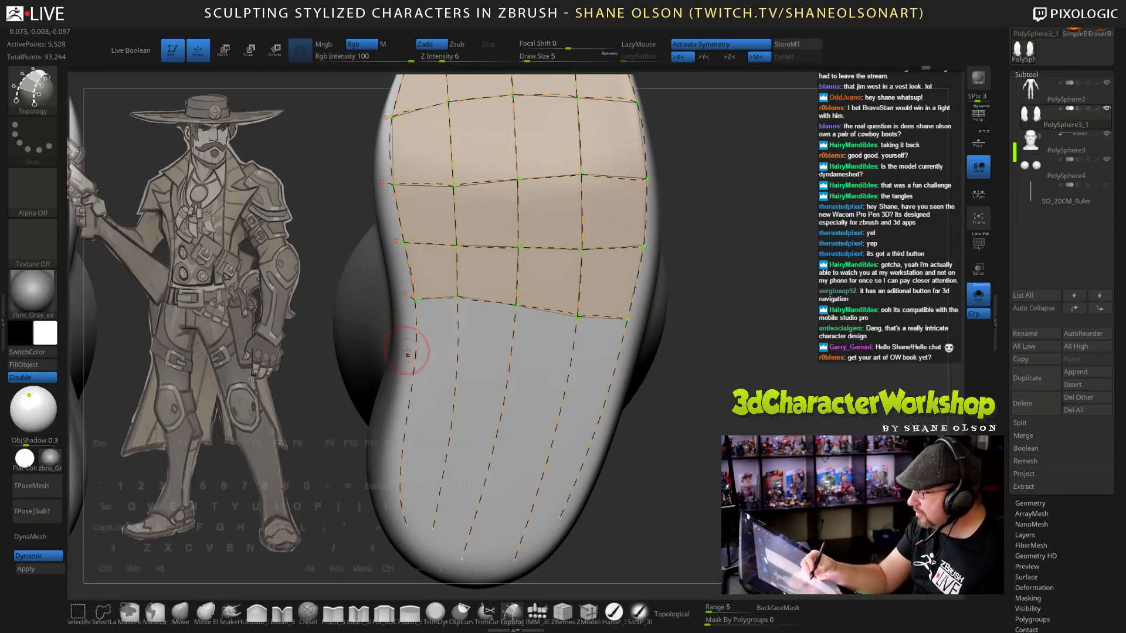
left_click_drag(406, 351, 508, 367)
left_click_drag(608, 374, 624, 376)
Add three crosswise Topology curves between the arch and the heel, following the heel's slant.
left_click_drag(733, 352, 757, 310, "alt")
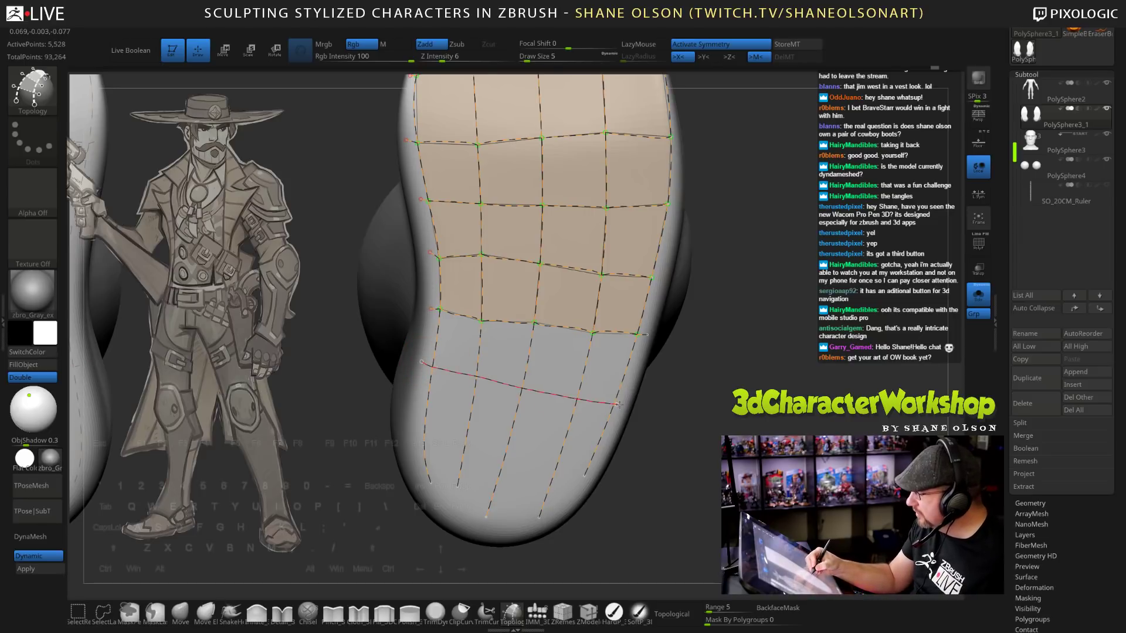
left_click_drag(620, 405, 620, 404)
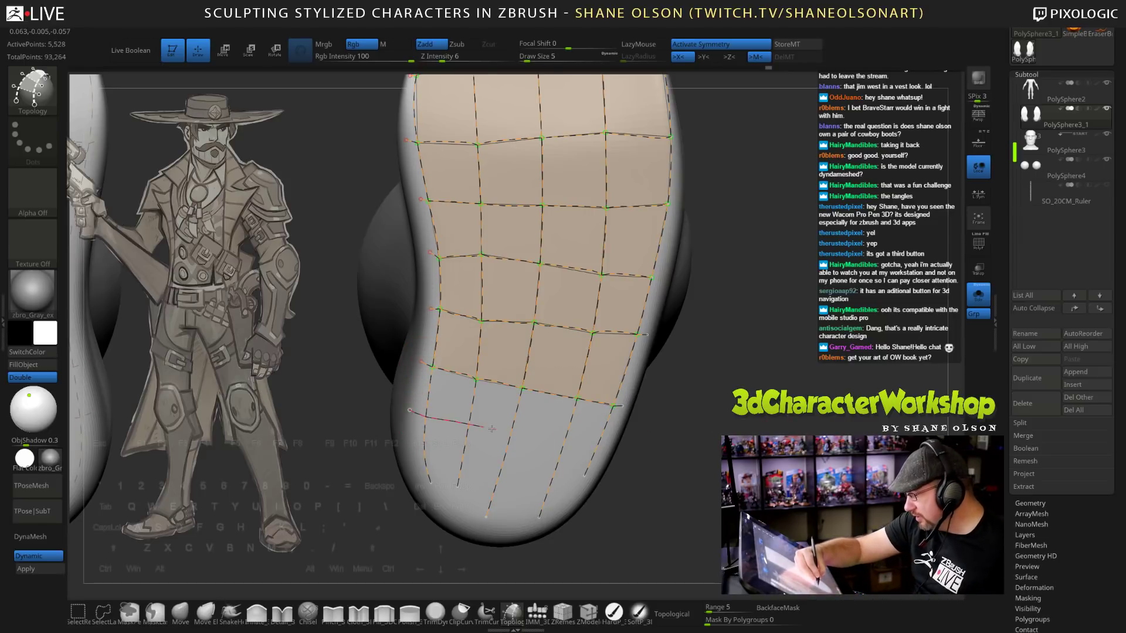
left_click_drag(598, 440, 608, 442)
mouse_move(786, 441)
left_mouse_down()
mouse_move(843, 439)
mouse_move(839, 398)
left_mouse_up()
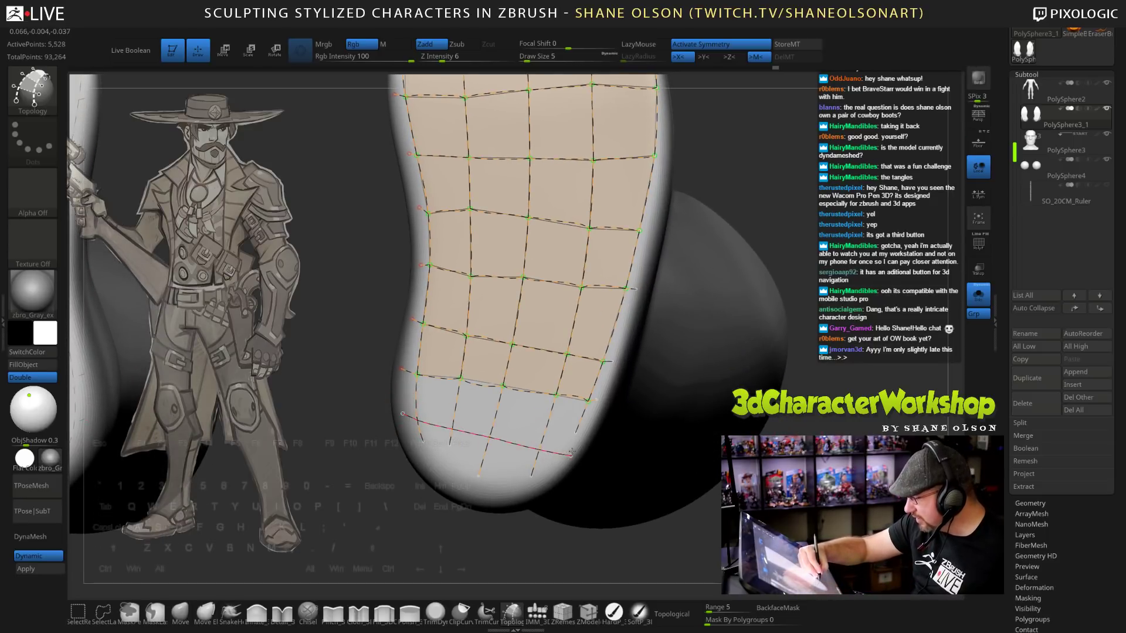
left_click_drag(571, 453, 572, 451)
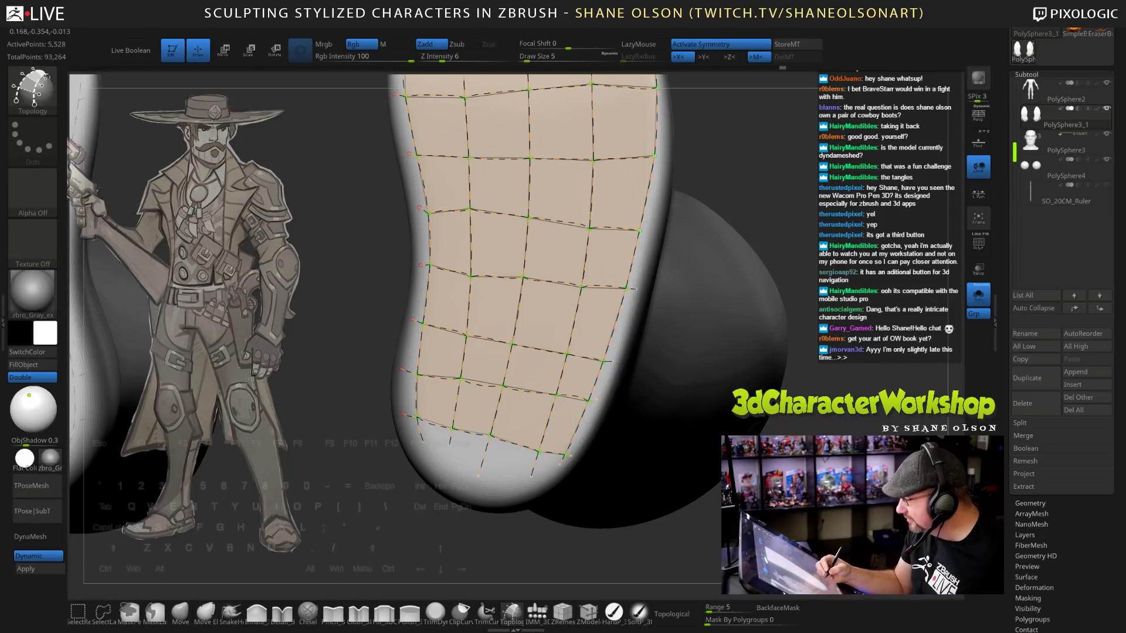
Extend the lengthwise curves toward the back of the heel and close the grid with a final crosswise curve.
left_click_drag(804, 440, 809, 353)
left_click_drag(789, 292, 769, 375, "alt")
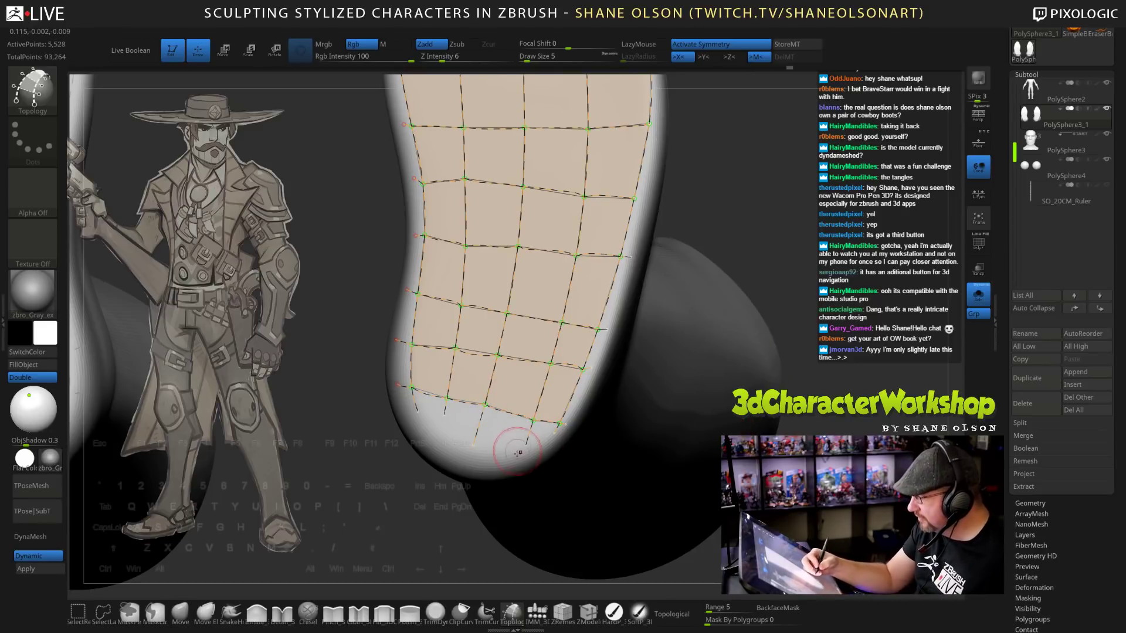
left_click_drag(444, 415, 439, 444)
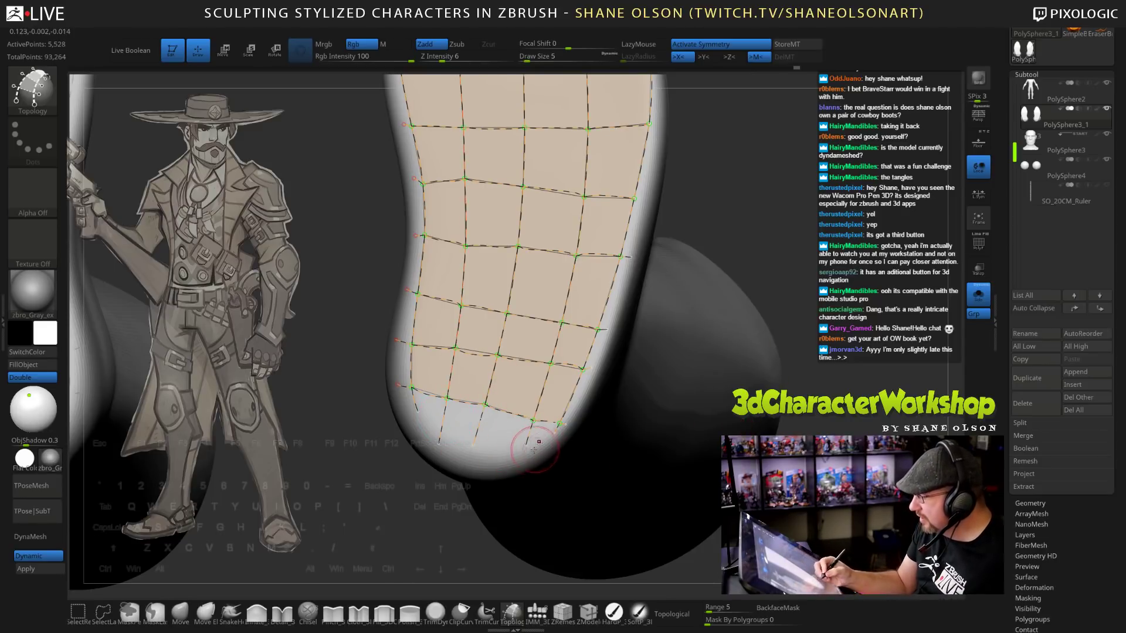
left_click_drag(527, 444, 522, 456)
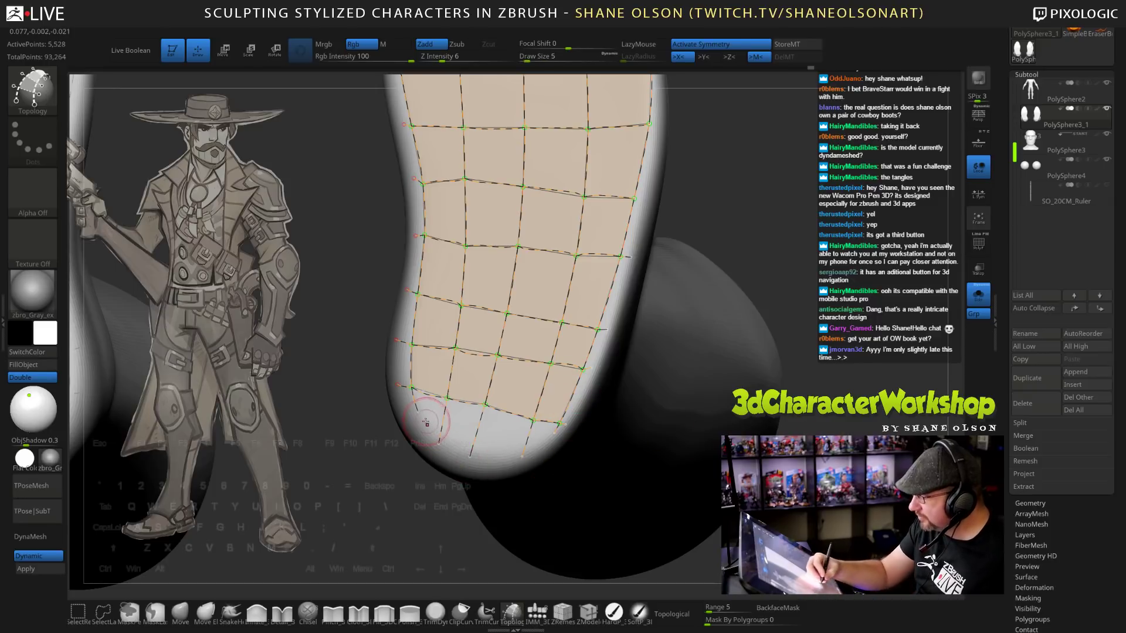
left_click_drag(418, 413, 418, 436)
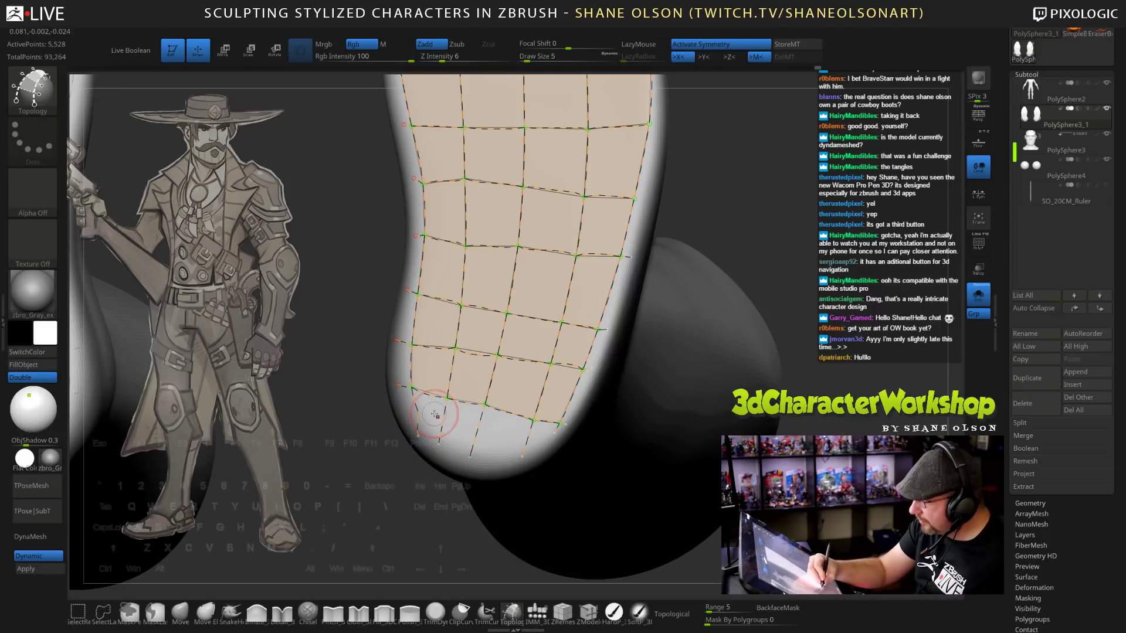
left_click_drag(555, 432, 549, 450)
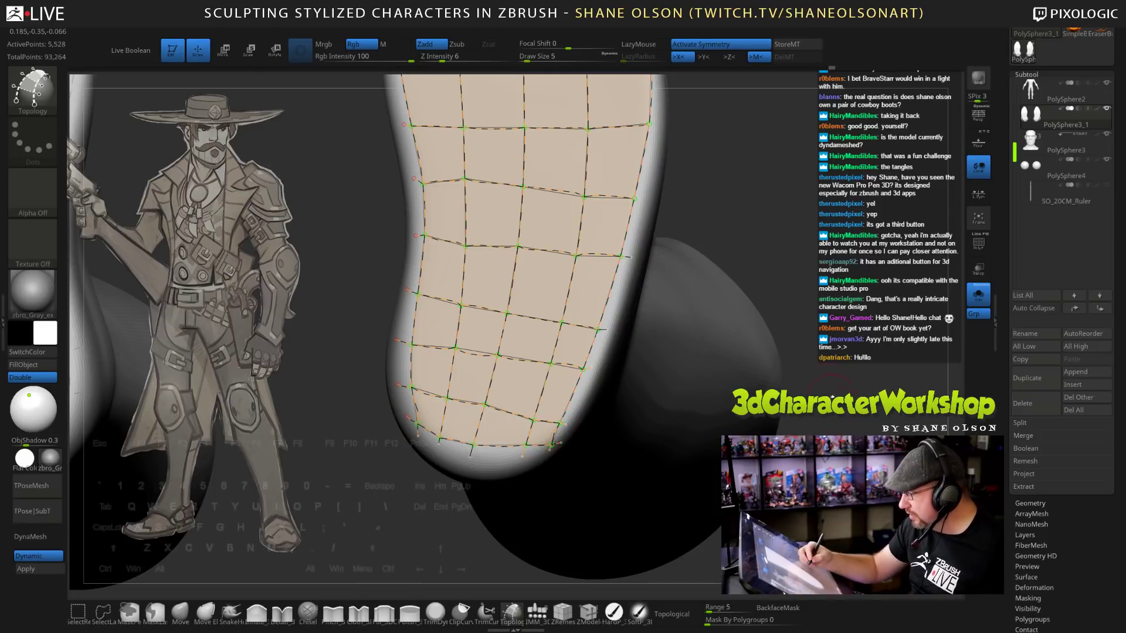
left_click_drag(692, 410, 478, 350, "alt")
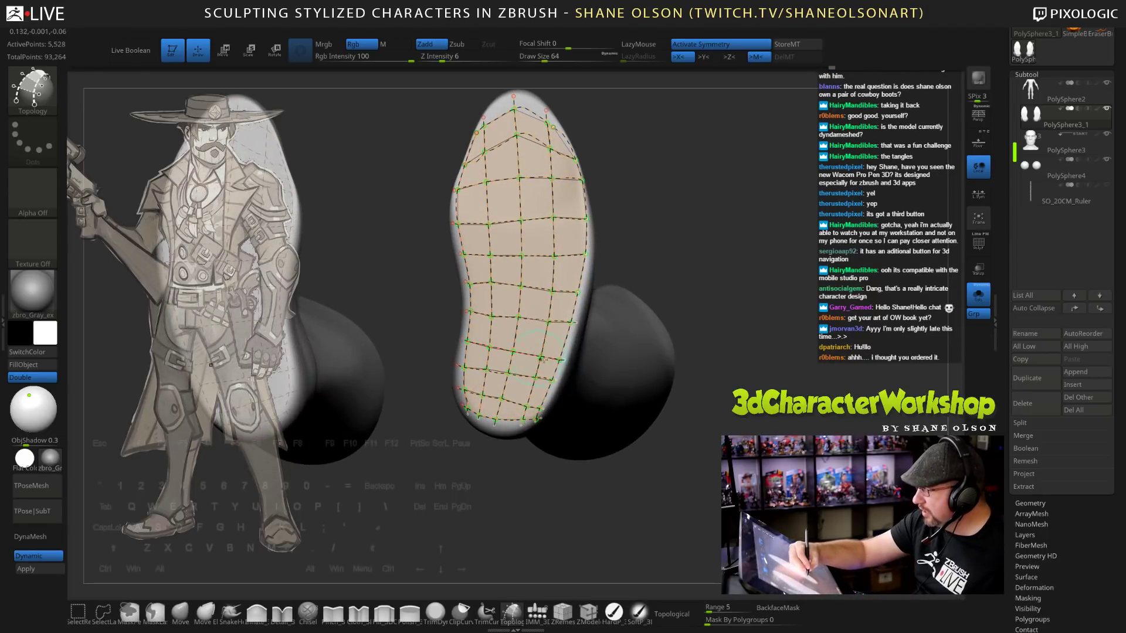
mouse_move(732, 236)
left_mouse_down("alt")
mouse_move(733, 328)
mouse_move(732, 306)
mouse_move(680, 293)
mouse_move(708, 258)
left_mouse_up("alt")
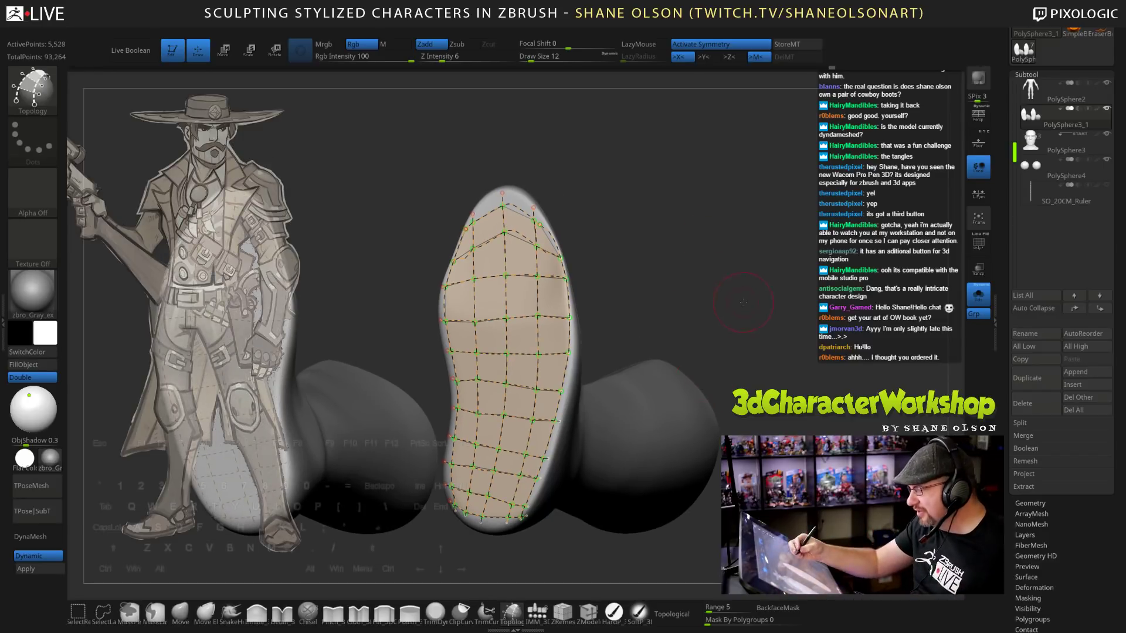
Generate the sole surface from the Topology grid at draw size 1 and display the mesh wireframe.
left_click_drag(742, 301, 734, 272)
left_click_drag(711, 220, 646, 297)
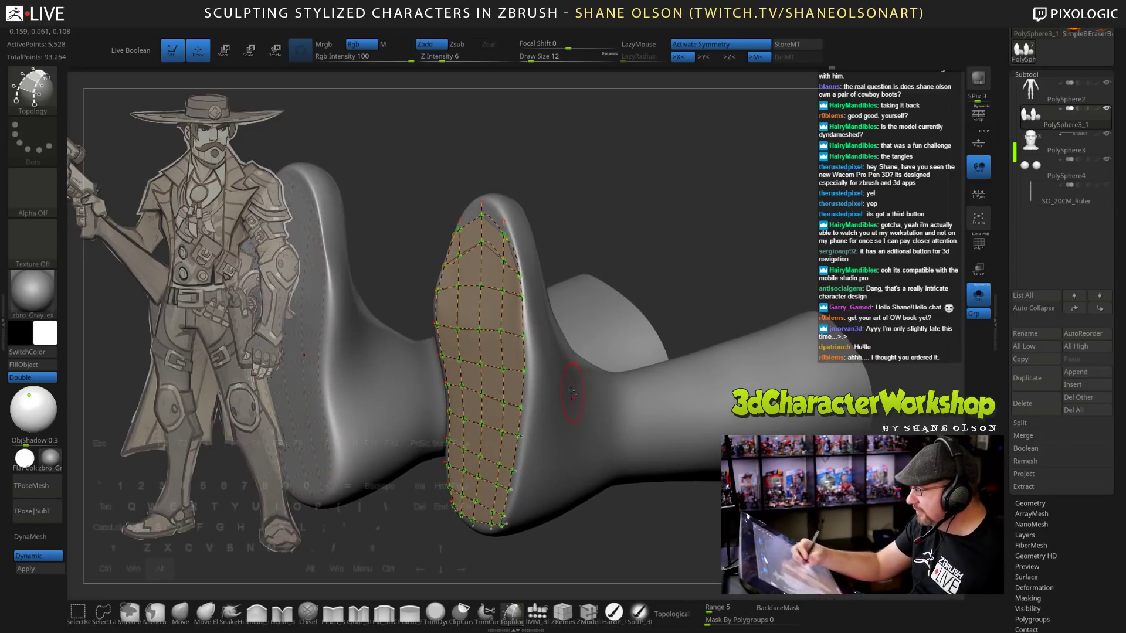
left_click_drag(665, 220, 703, 257)
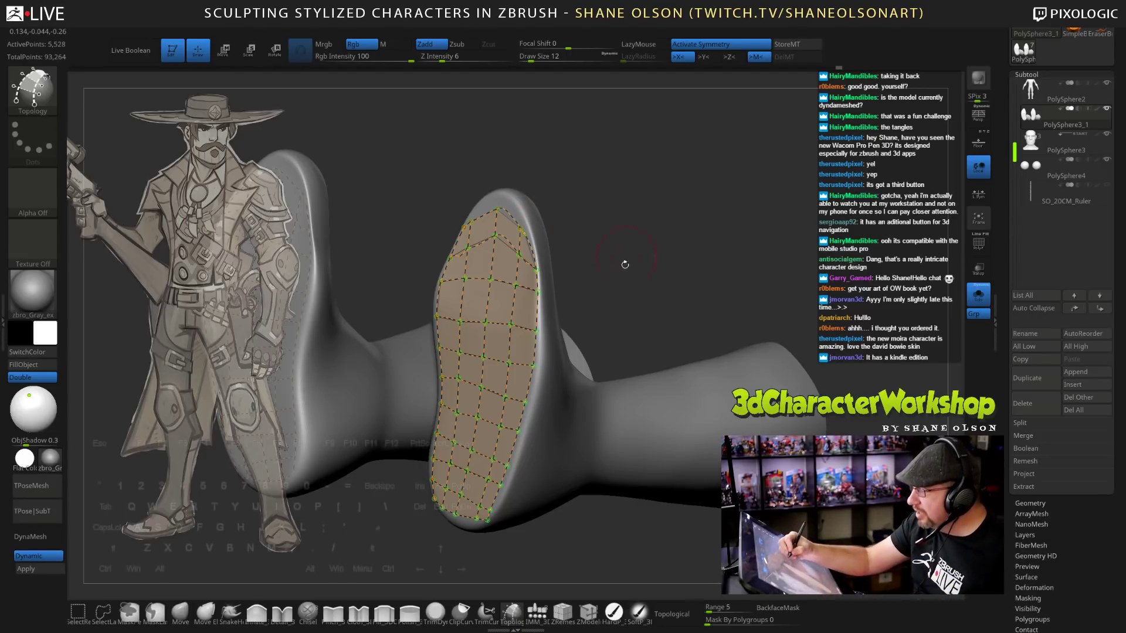
left_click_drag(656, 251, 659, 253)
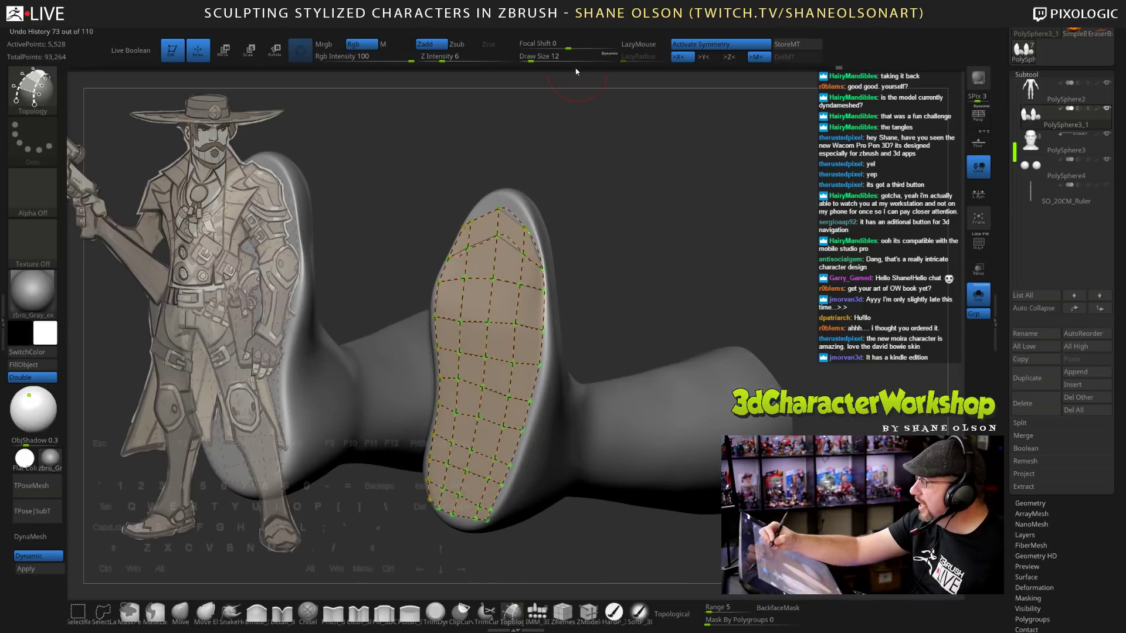
left_click(520, 59)
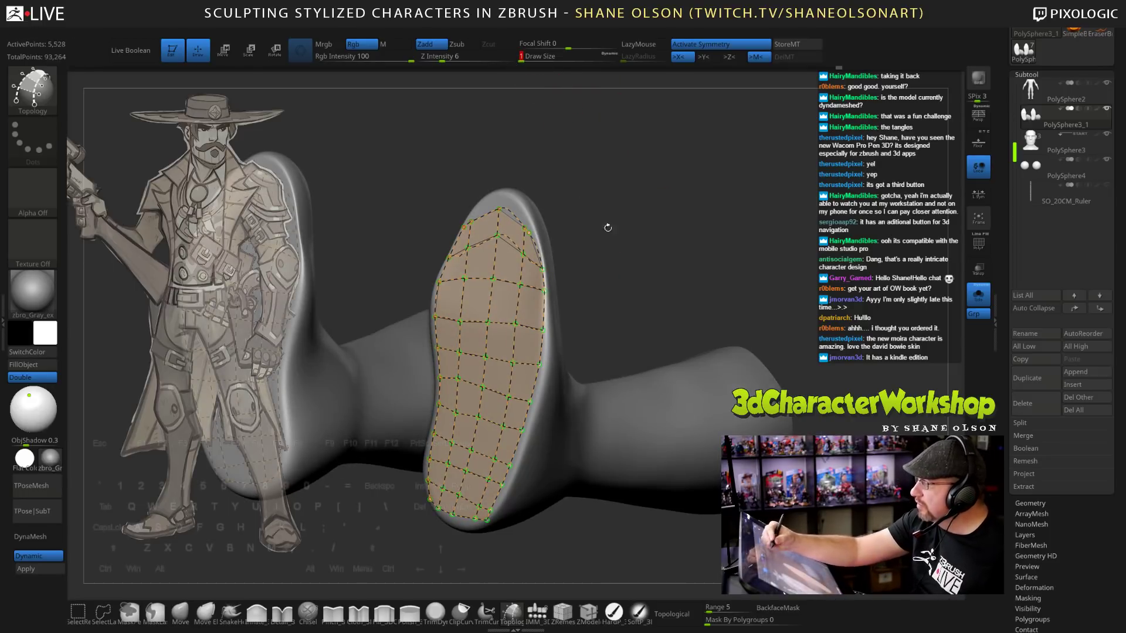
left_click(520, 205)
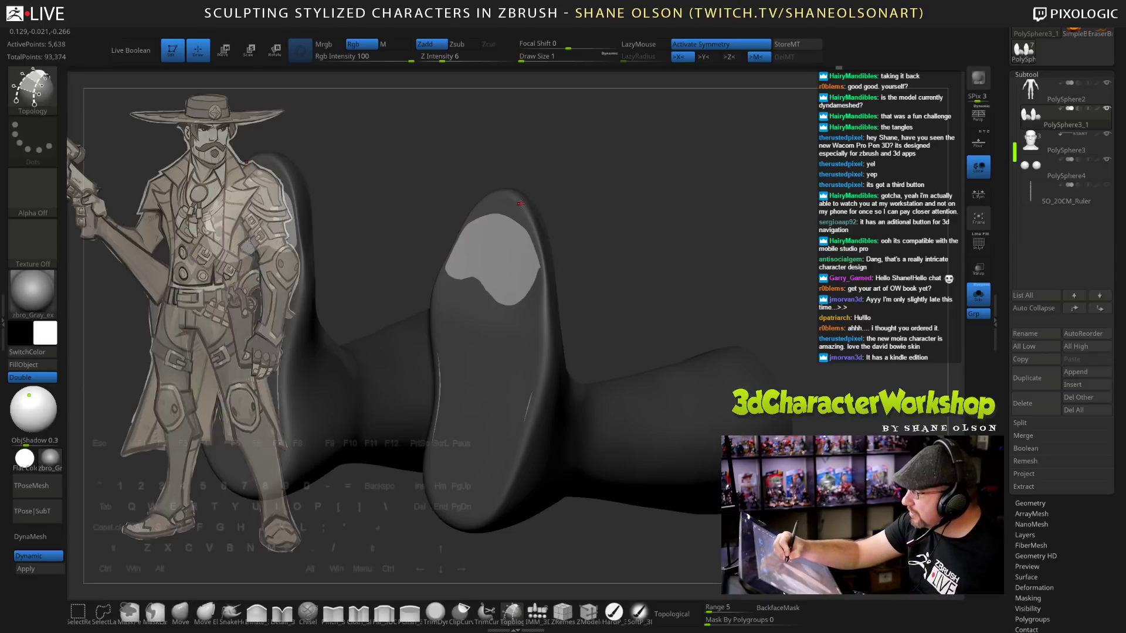
left_click_drag(602, 216, 695, 274)
key("shift+f")
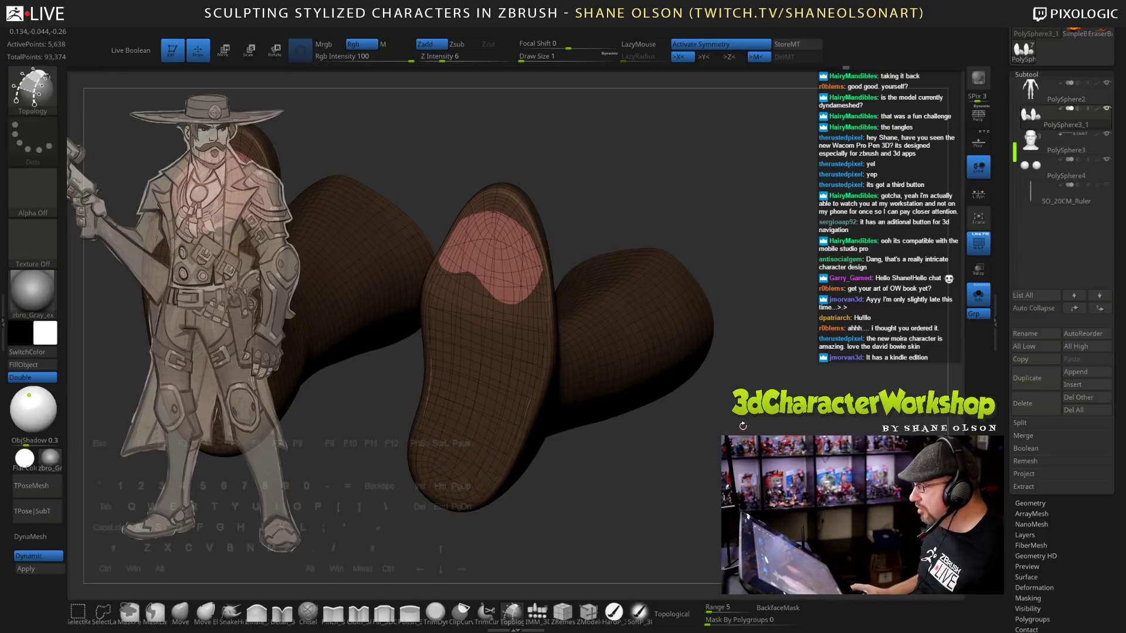
Set the draw size to 11 and isolate the two new soles by hiding the boots with the SelectRect brush.
left_click_drag(743, 426, 774, 399)
left_click_drag(714, 375, 787, 422, "alt")
left_click_drag(730, 287, 768, 244)
mouse_move(835, 222)
left_mouse_down()
mouse_move(843, 235)
mouse_move(848, 219)
mouse_move(824, 225)
left_mouse_up()
key("s")
left_click(843, 234)
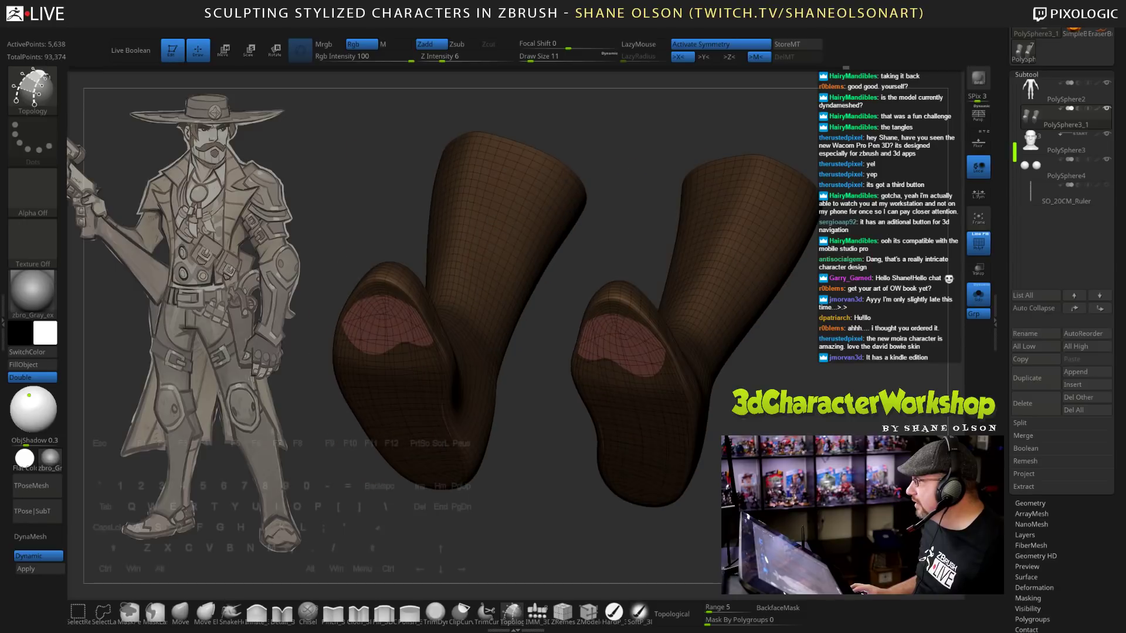
left_click(753, 299, "ctrl+shift")
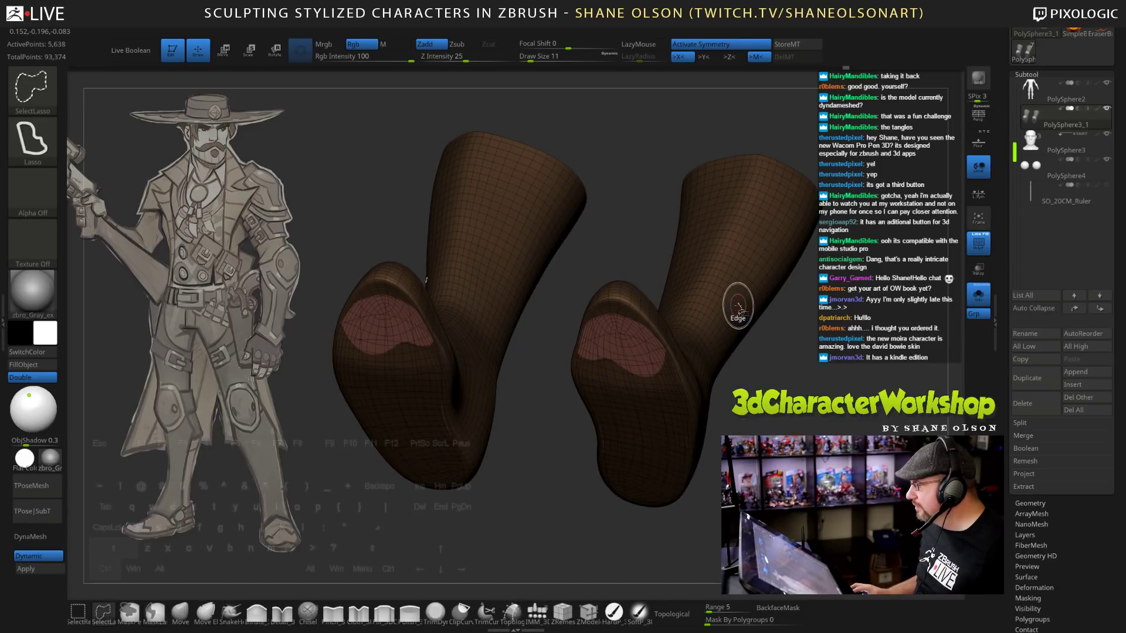
left_click(735, 302)
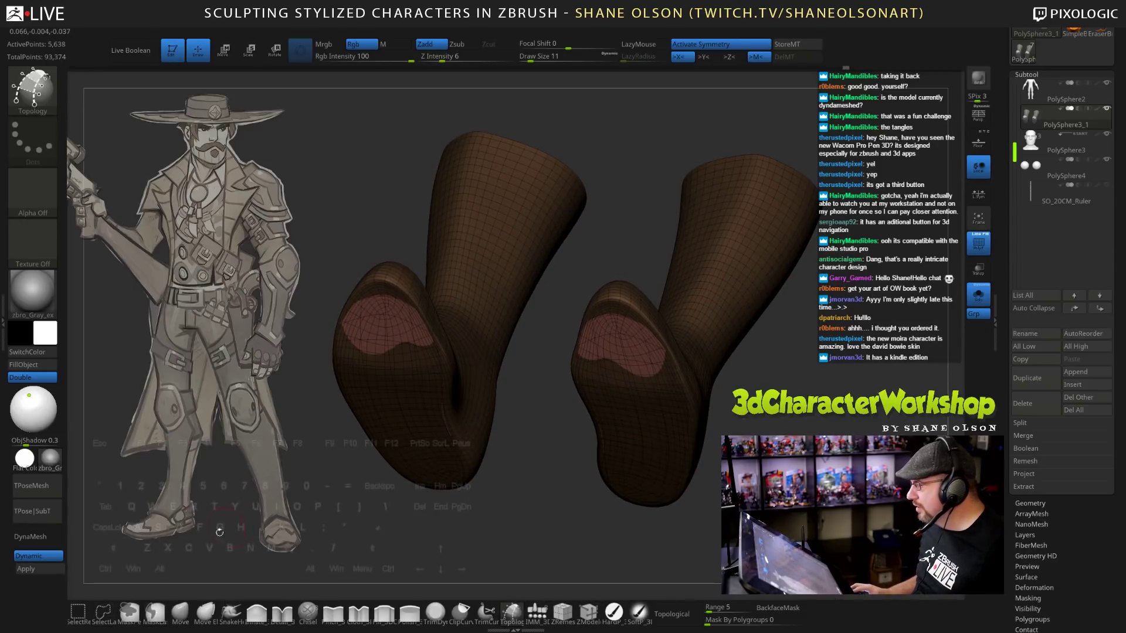
left_click(78, 612)
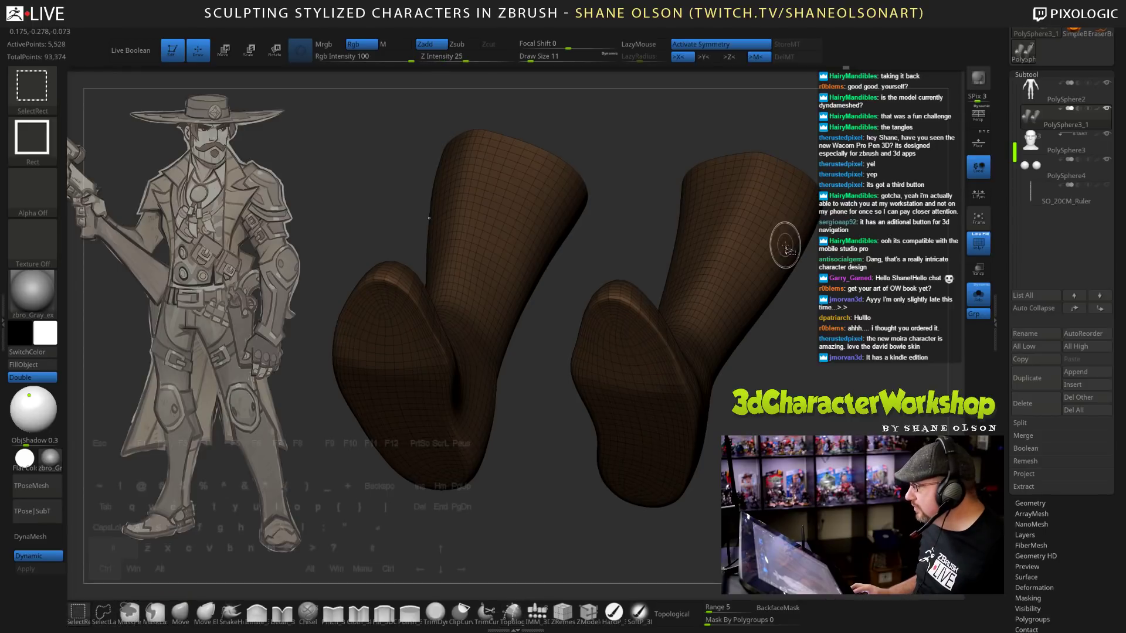
left_click(786, 243, "ctrl+shift")
left_click_drag(835, 305, 809, 296)
Split the hidden boots off into their own subtool with Split Hidden, leaving the soles separate.
key("space")
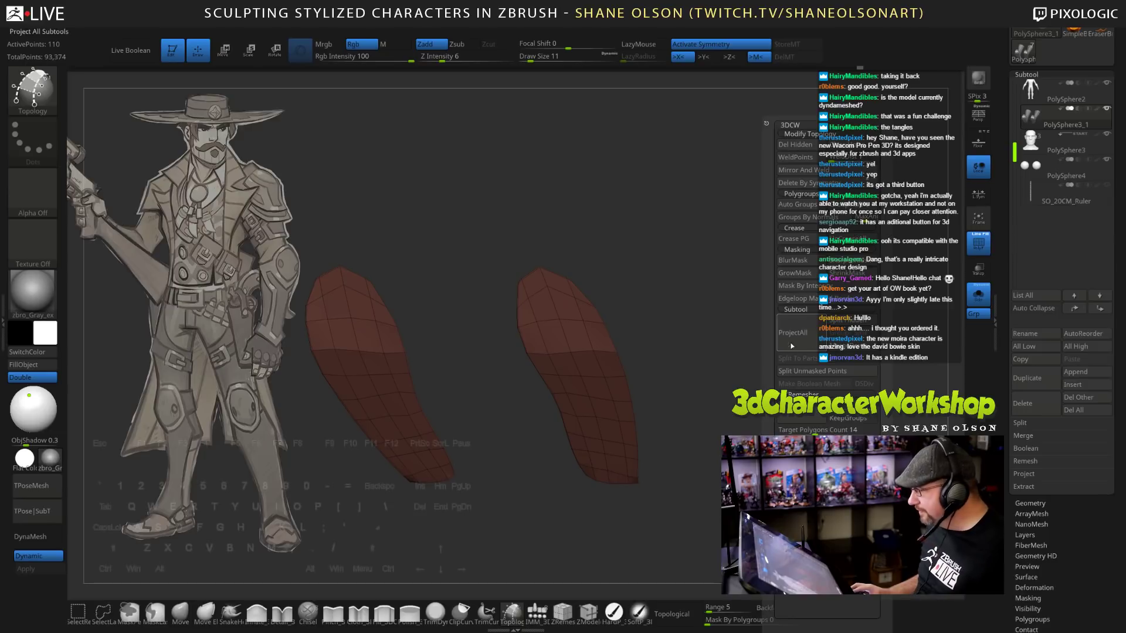
key("space")
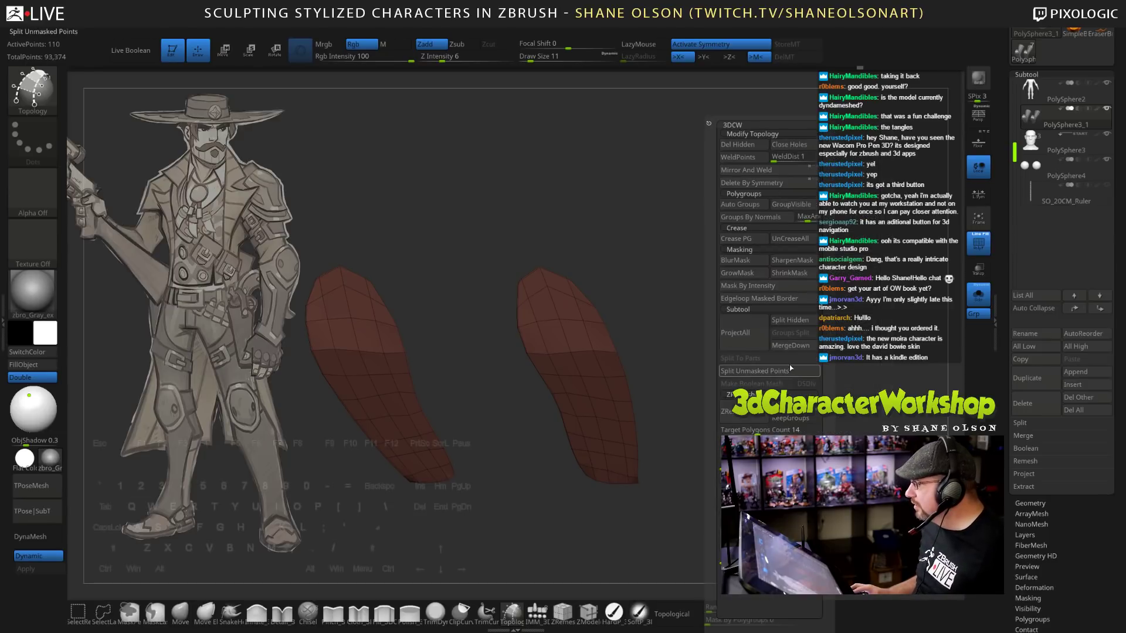
left_click(800, 320)
left_click_drag(761, 305, 743, 286)
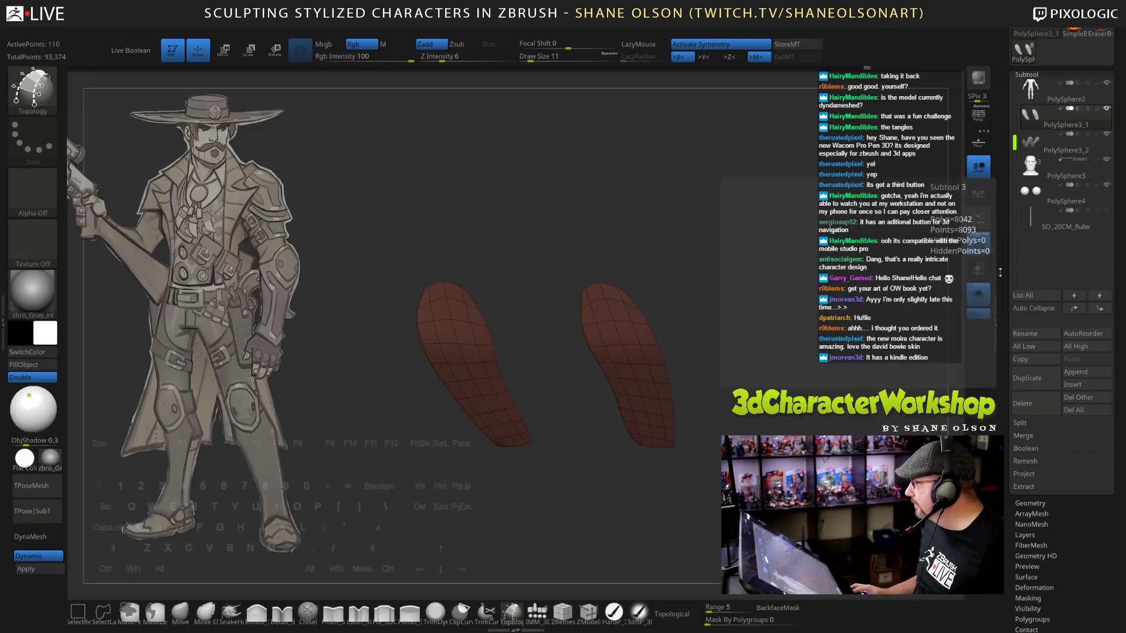
Turn off Solo mode, hide the PolySphere2 body subtool, and view both soles straight from below.
left_click(978, 296)
left_click_drag(855, 312, 896, 258)
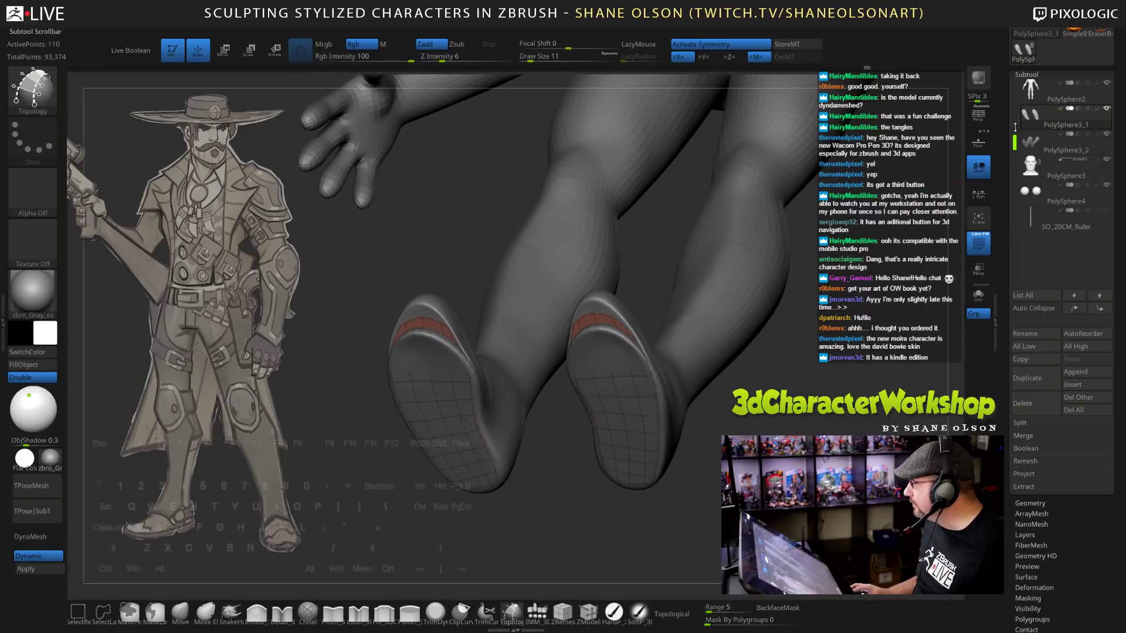
left_click(1106, 83)
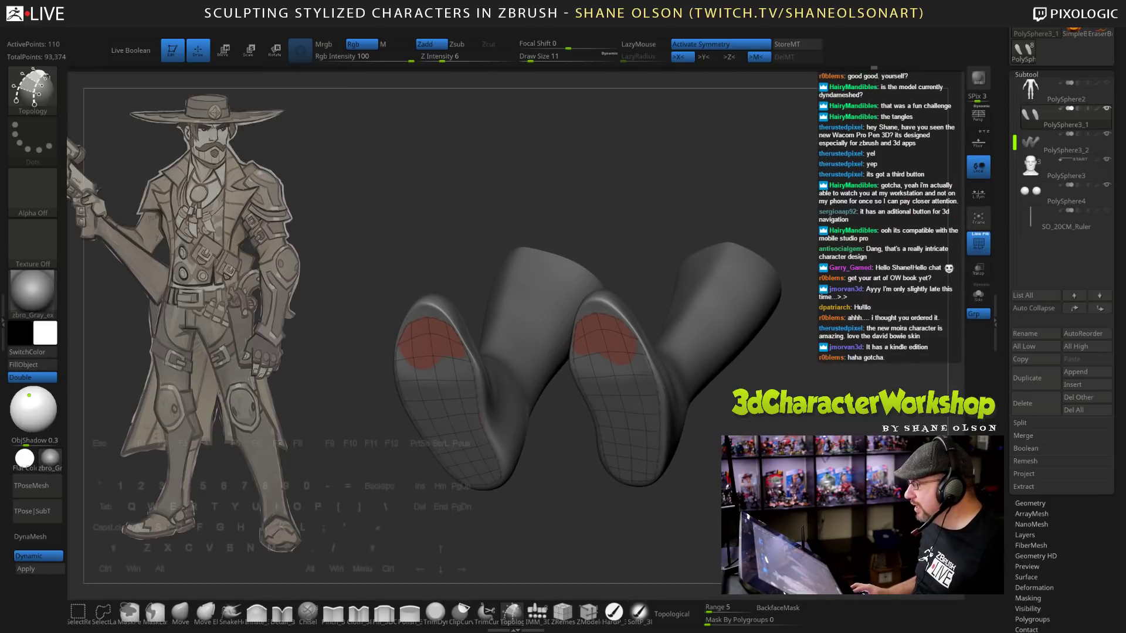
left_click_drag(821, 371, 777, 372)
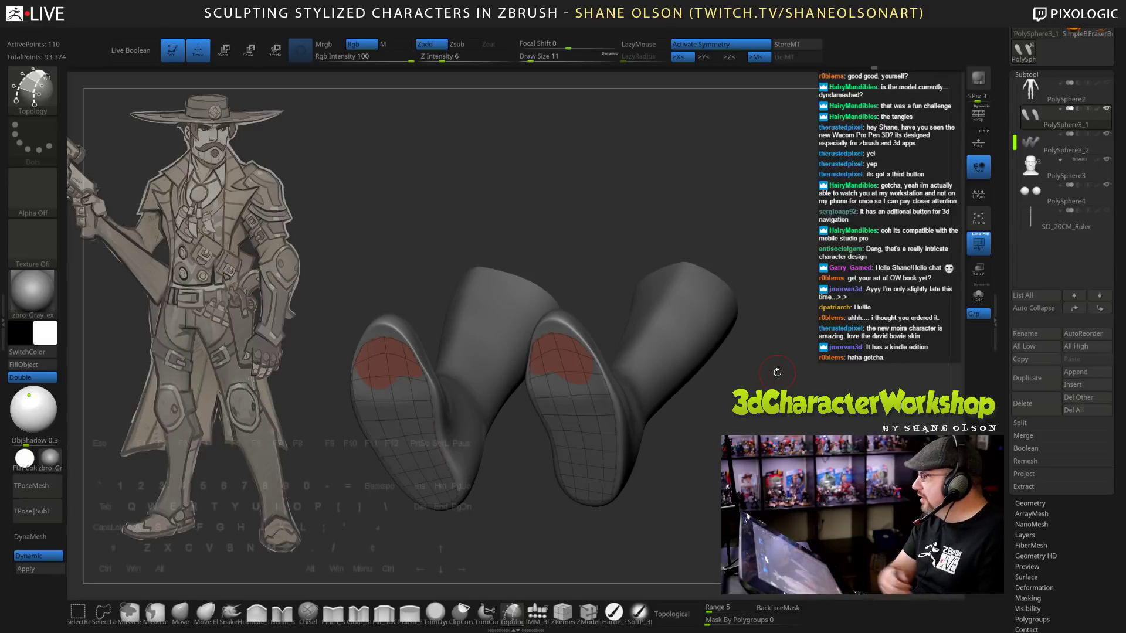
left_click_drag(751, 426, 777, 404, "shift")
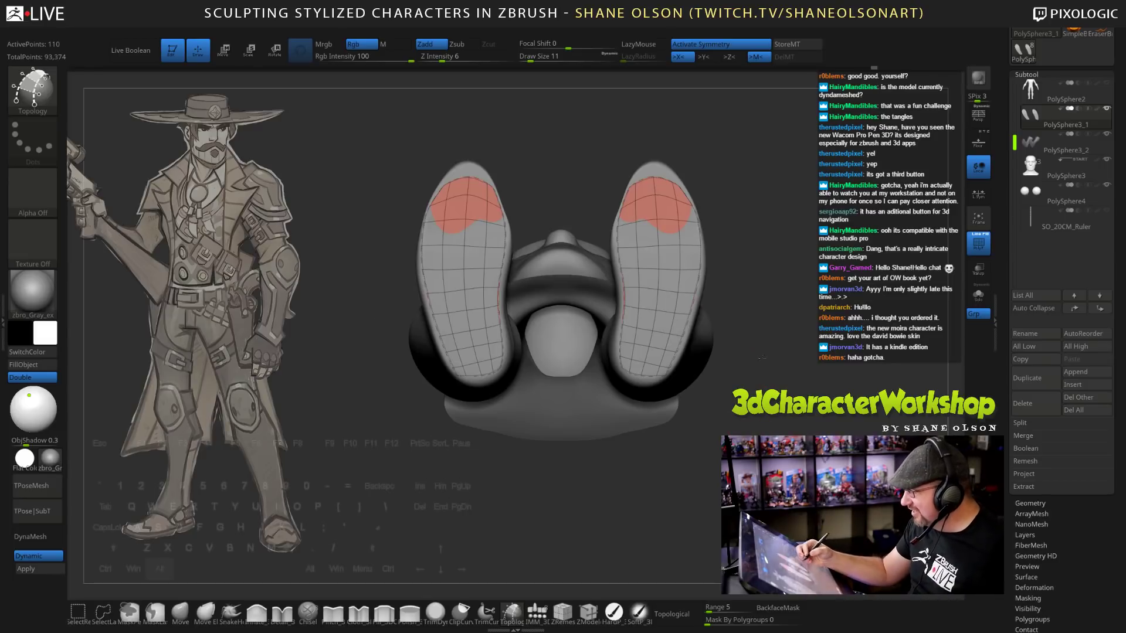
left_click_drag(704, 319, 666, 406, "alt")
Adjust the sole's front edge with the Move brush and turn off the dynamic subdivision preview.
left_click(176, 610)
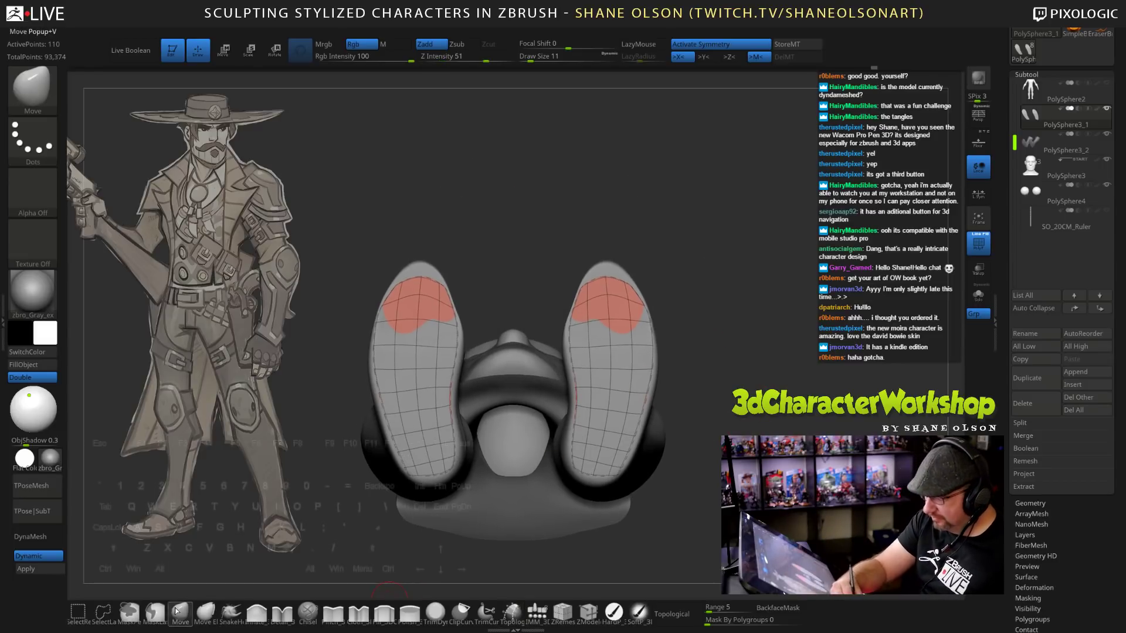
key("s")
left_click_drag(728, 315, 732, 315)
mouse_move(729, 236)
left_mouse_down()
mouse_move(718, 266)
mouse_move(783, 293)
mouse_move(762, 280)
left_mouse_up()
left_click_drag(636, 330, 629, 315)
key("shift")
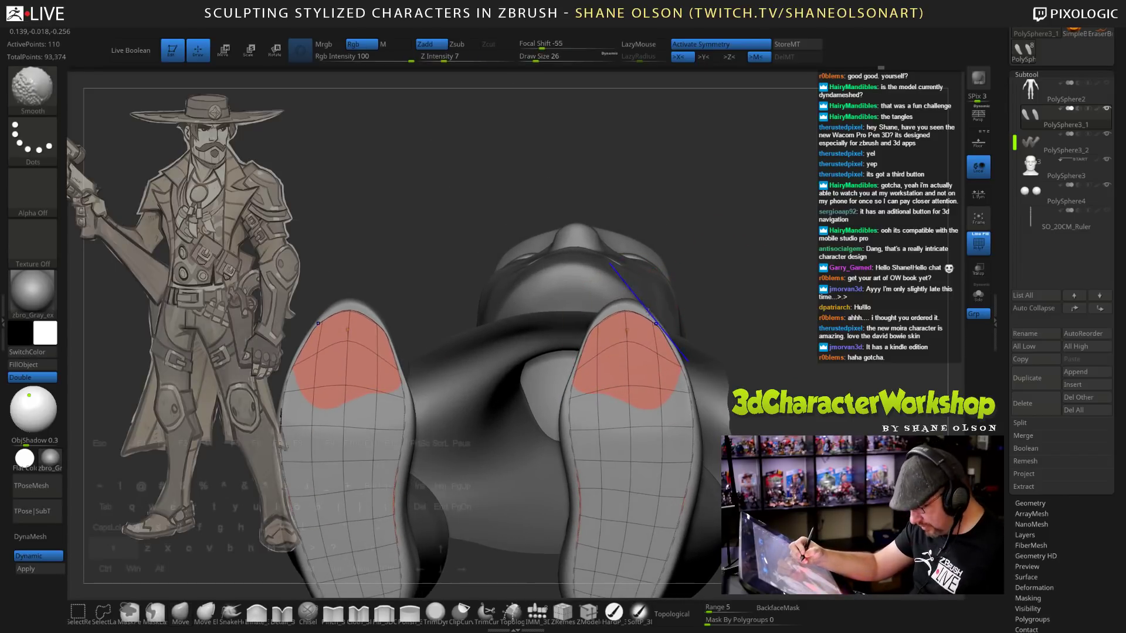
key("shift+d")
Shift the toe's center and outer-edge vertices toward the boot contour with the Move brush, reducing the draw size from 13 to 7.
left_click_drag(759, 284, 751, 287, "alt")
key("s")
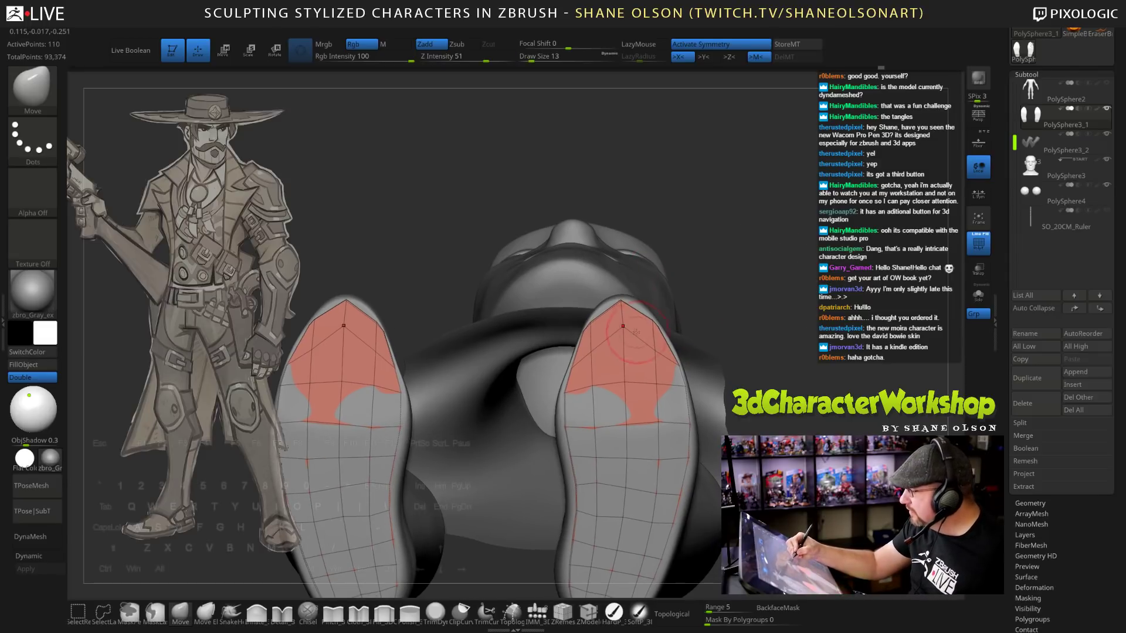
left_click_drag(623, 327, 641, 312)
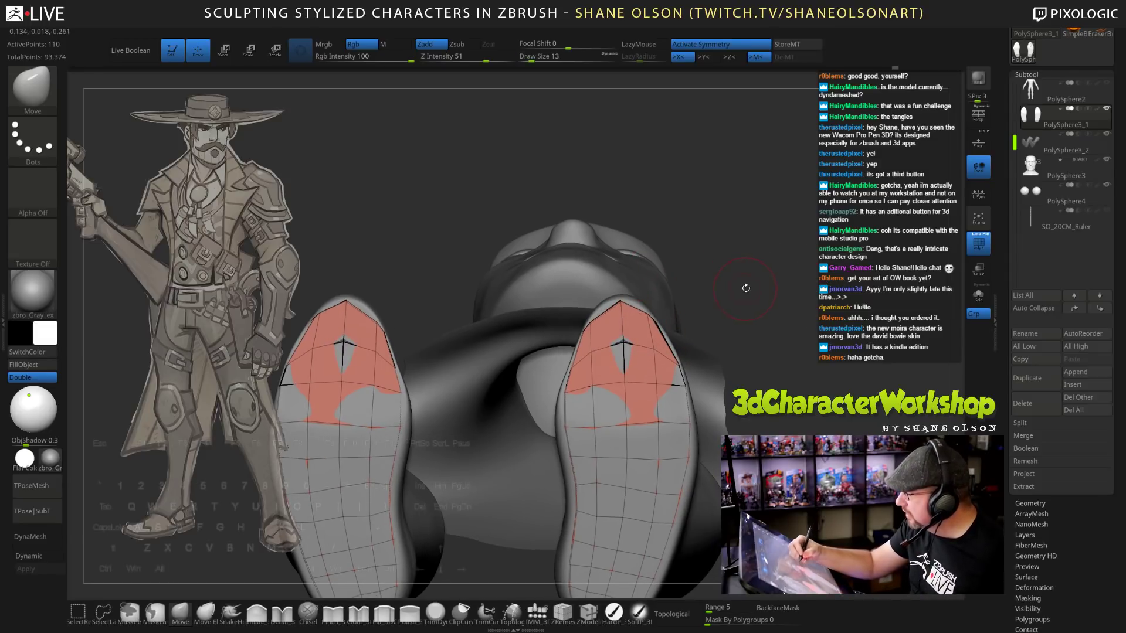
left_click_drag(744, 292, 760, 301, "alt")
key("s")
left_click_drag(662, 317, 647, 323)
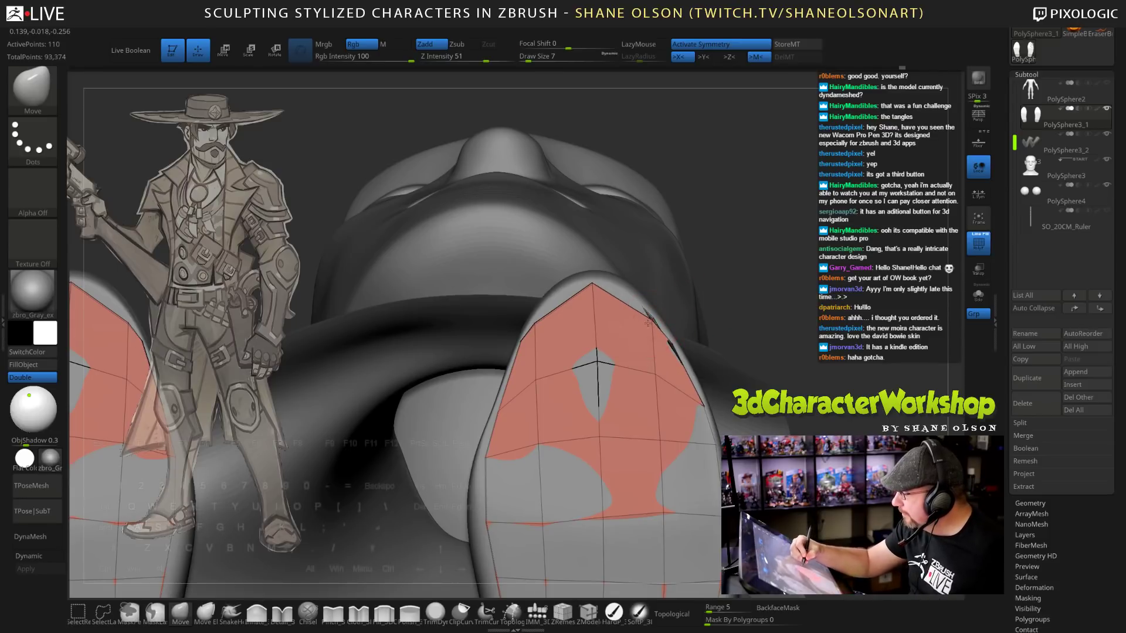
Nudge the toe tip, the inner toe corner and the inner edge vertices to follow the boot's rounded outline.
left_click_drag(593, 286, 595, 290)
left_click_drag(537, 322, 545, 310)
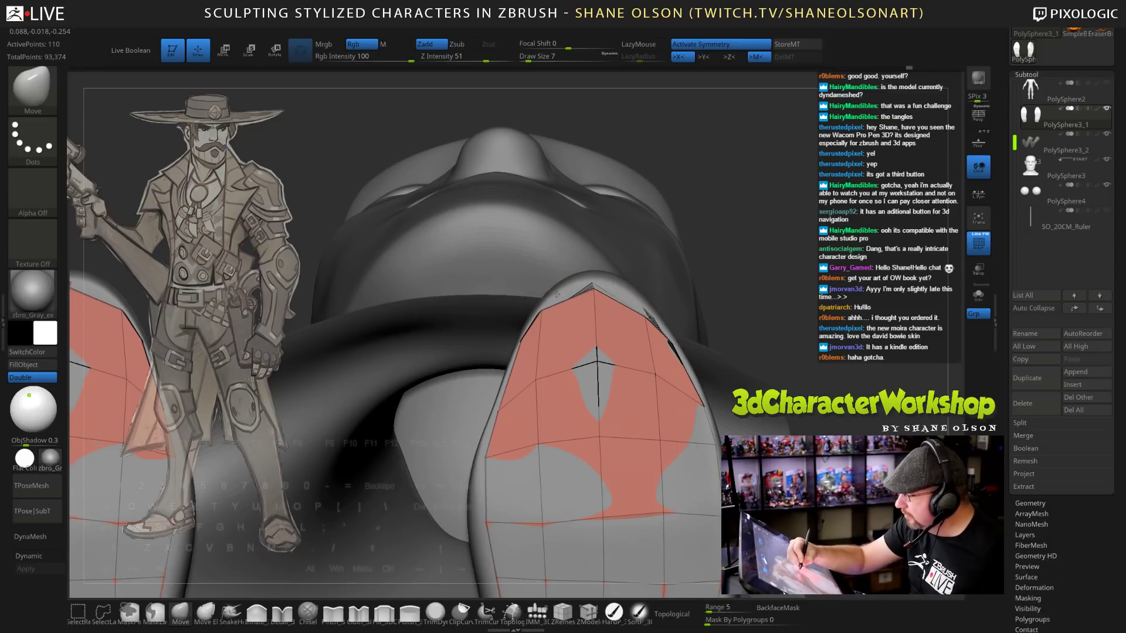
left_click_drag(544, 380, 556, 382)
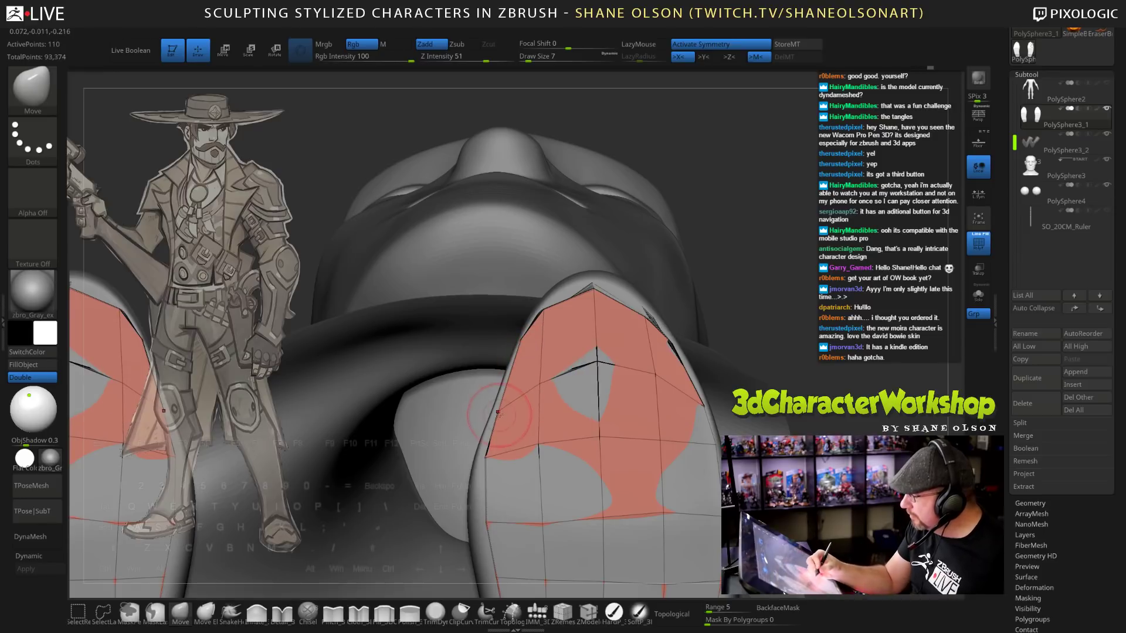
left_click_drag(504, 405, 502, 399)
right_click_drag(600, 364, 619, 351)
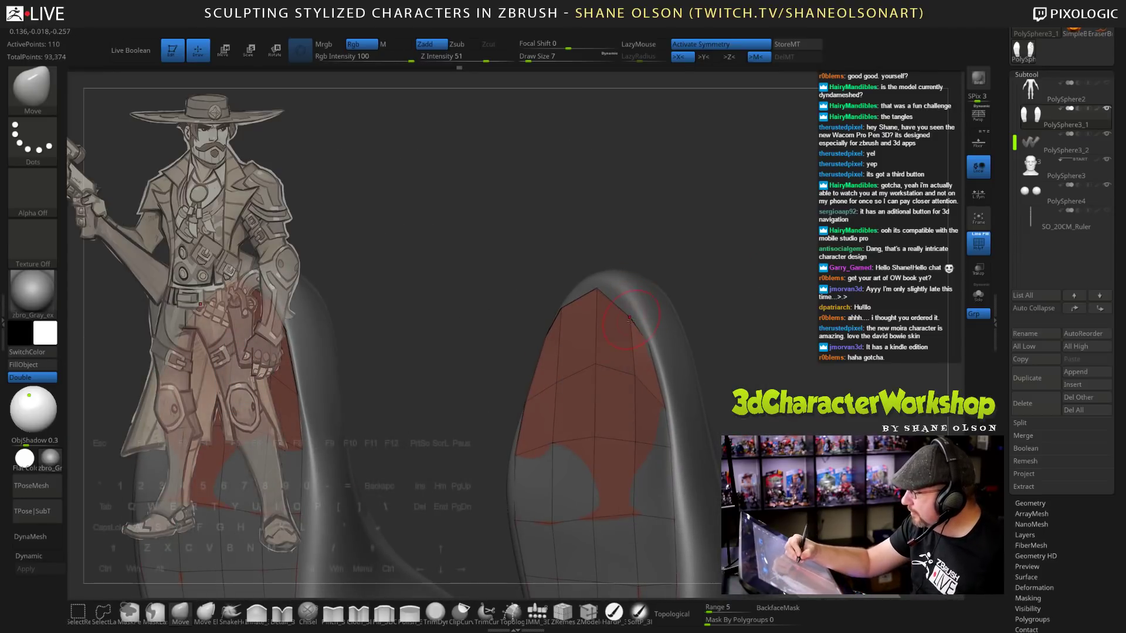
right_click_drag(774, 285, 622, 256)
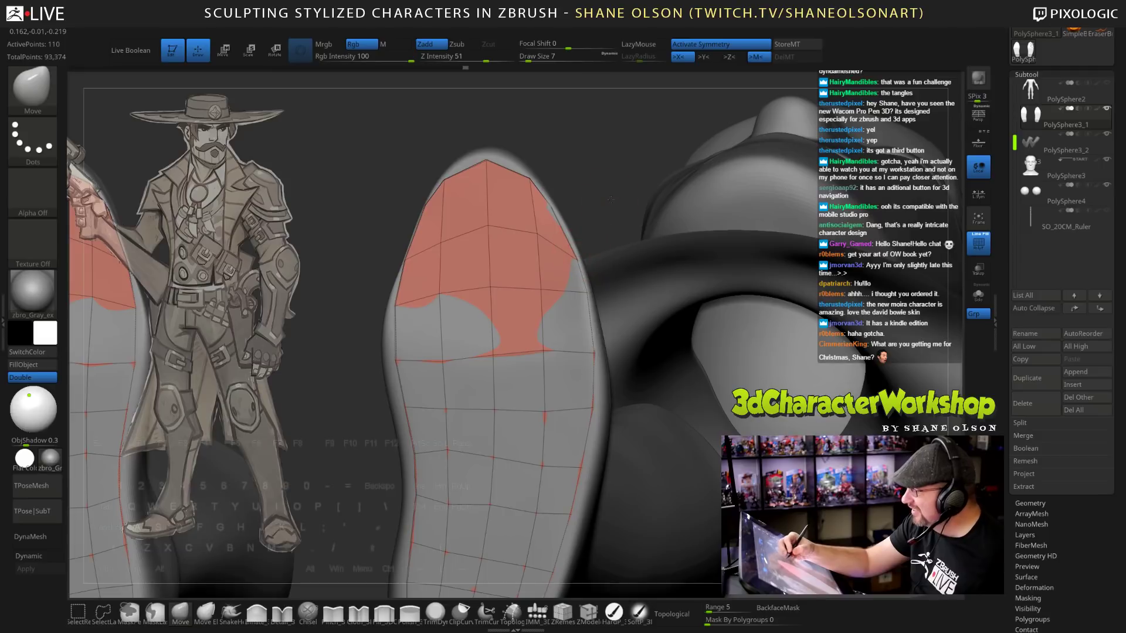
Move the inner edge outward and even out the toe-area vertices with the Move brush at draw size 12.
mouse_move(611, 200)
right_mouse_down()
mouse_move(603, 208)
mouse_move(735, 229)
right_mouse_up()
key("s")
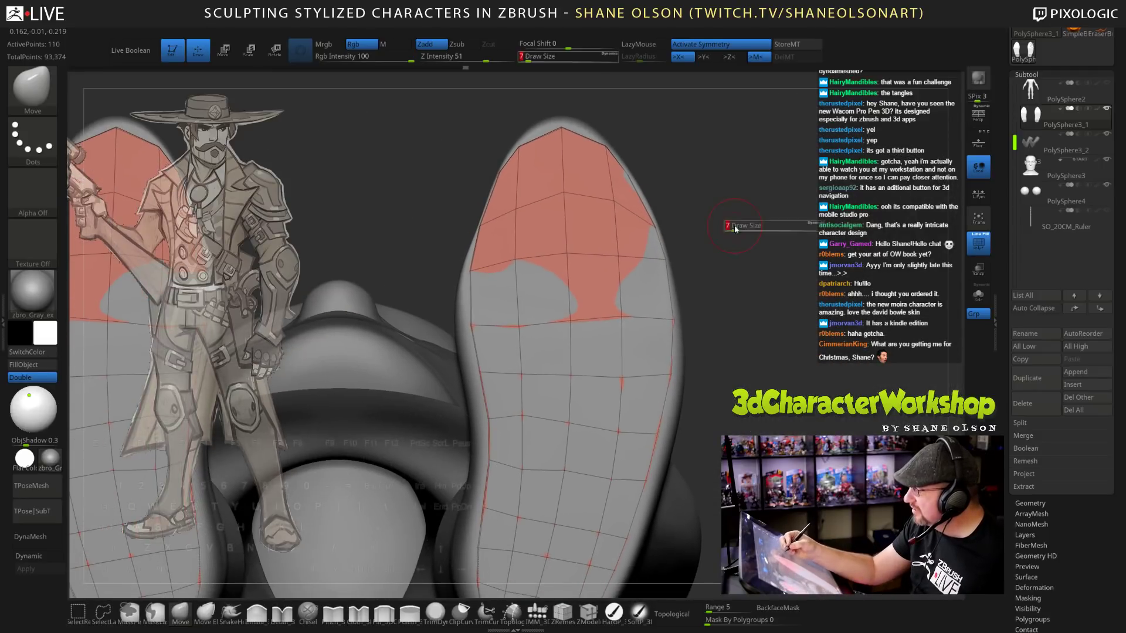
left_click_drag(734, 228, 738, 228)
left_click_drag(470, 272, 466, 270)
left_click_drag(483, 225, 496, 207)
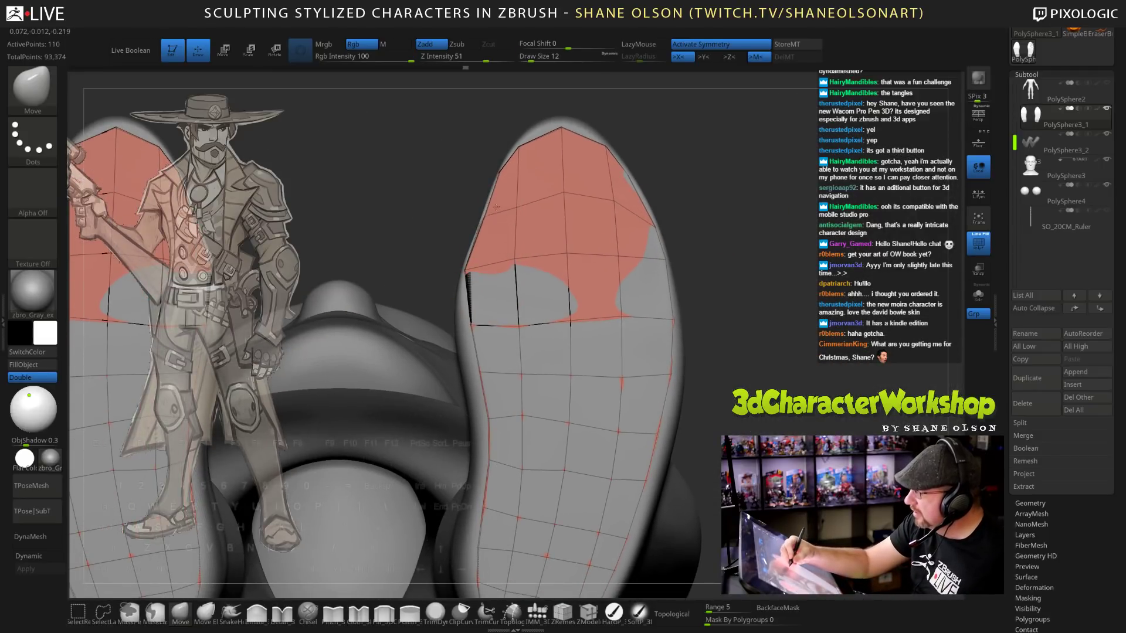
mouse_move(643, 212)
left_mouse_down()
mouse_move(635, 196)
mouse_move(564, 201)
left_mouse_up()
mouse_move(730, 252)
left_mouse_down()
mouse_move(756, 255)
mouse_move(768, 231)
left_mouse_up()
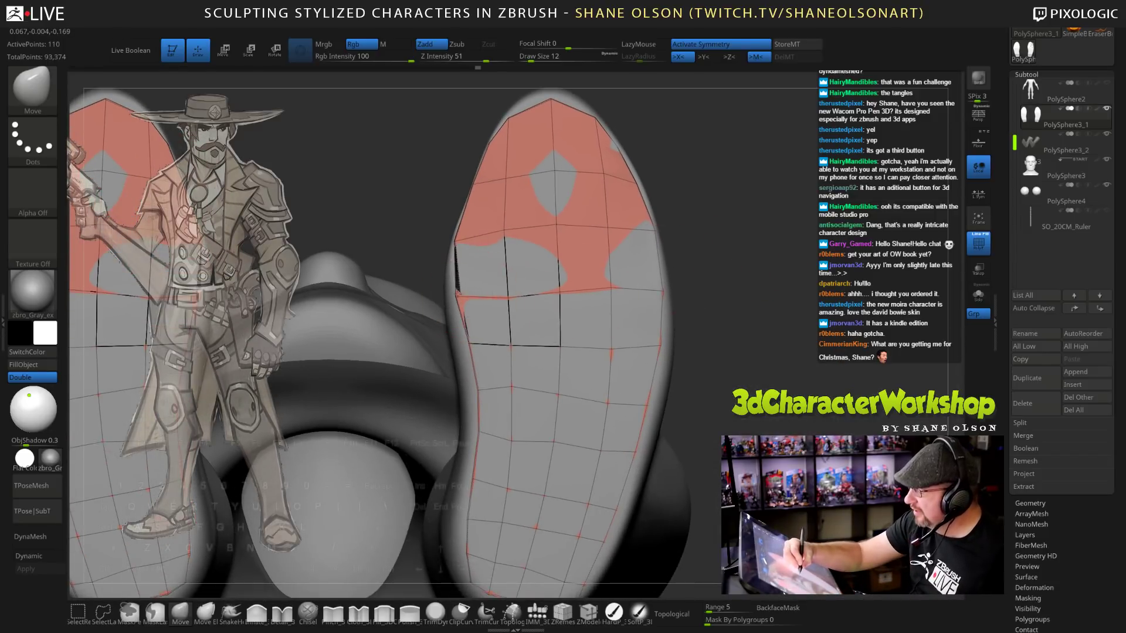
left_click_drag(691, 316, 670, 319)
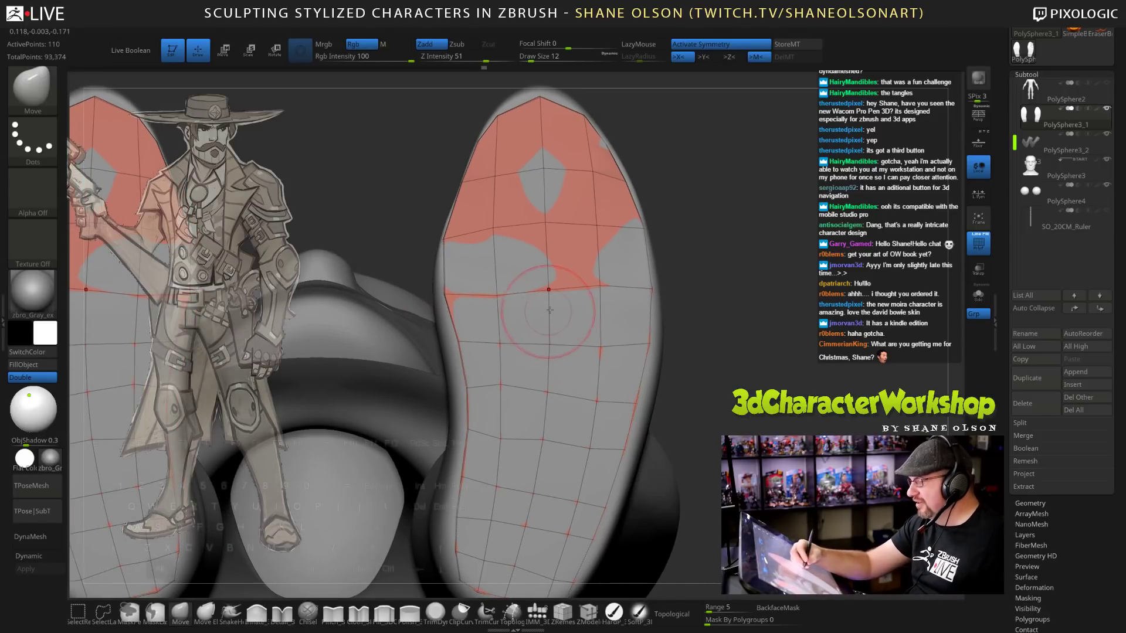
Straighten the crosswise edge row across the ball of the foot and align its ends with the sole outline.
right_click_drag(549, 310, 567, 267, "alt")
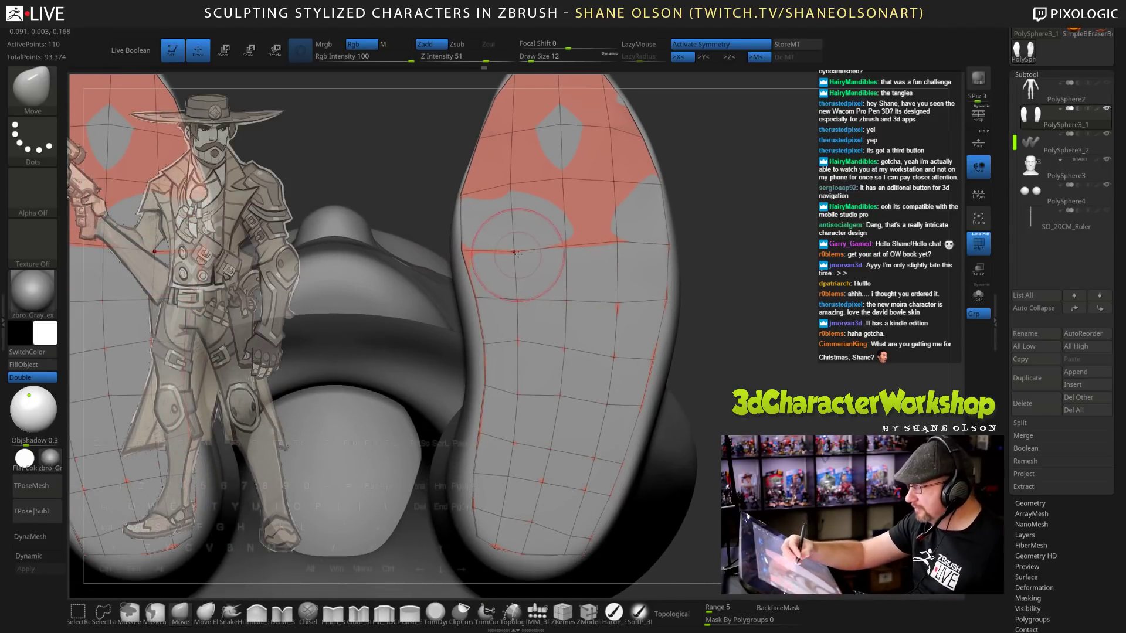
left_click_drag(513, 252, 458, 247)
left_click_drag(566, 243, 565, 245)
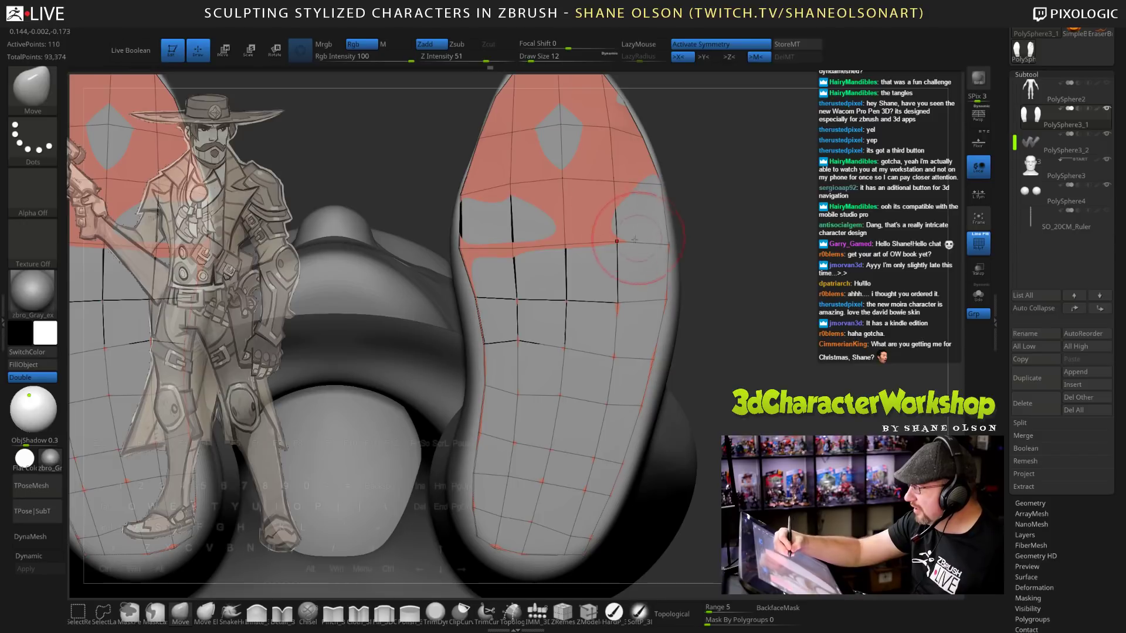
left_click_drag(667, 243, 671, 244)
Even out the crosswise edge rows behind the ball of the foot with the Move brush at draw size 12.
left_click_drag(794, 329, 795, 302, "alt")
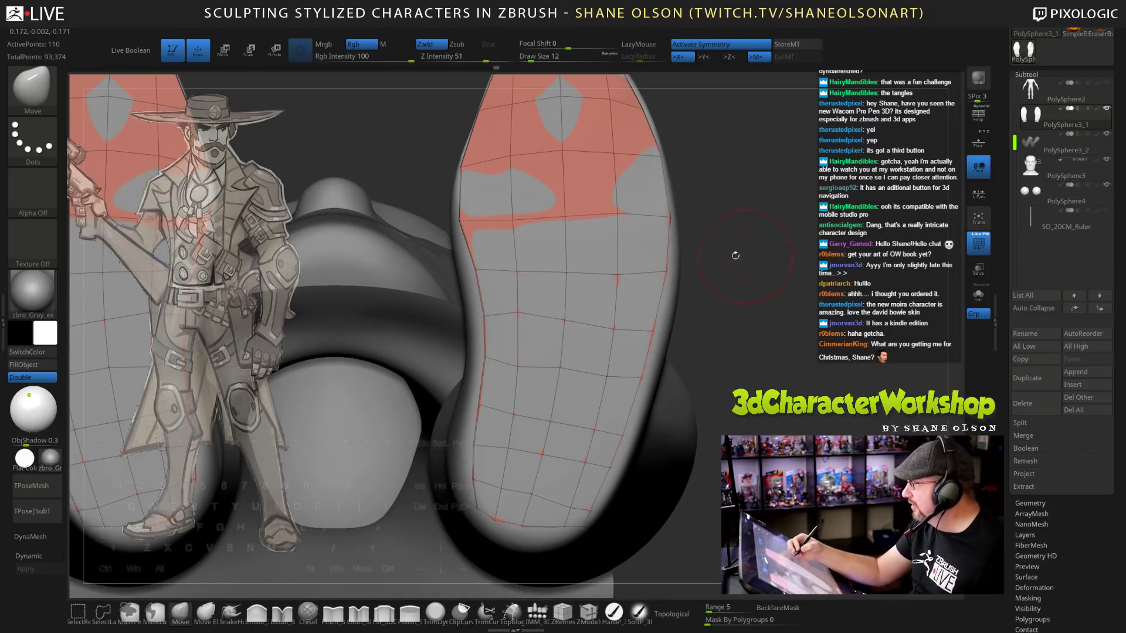
left_click_drag(518, 270, 667, 269)
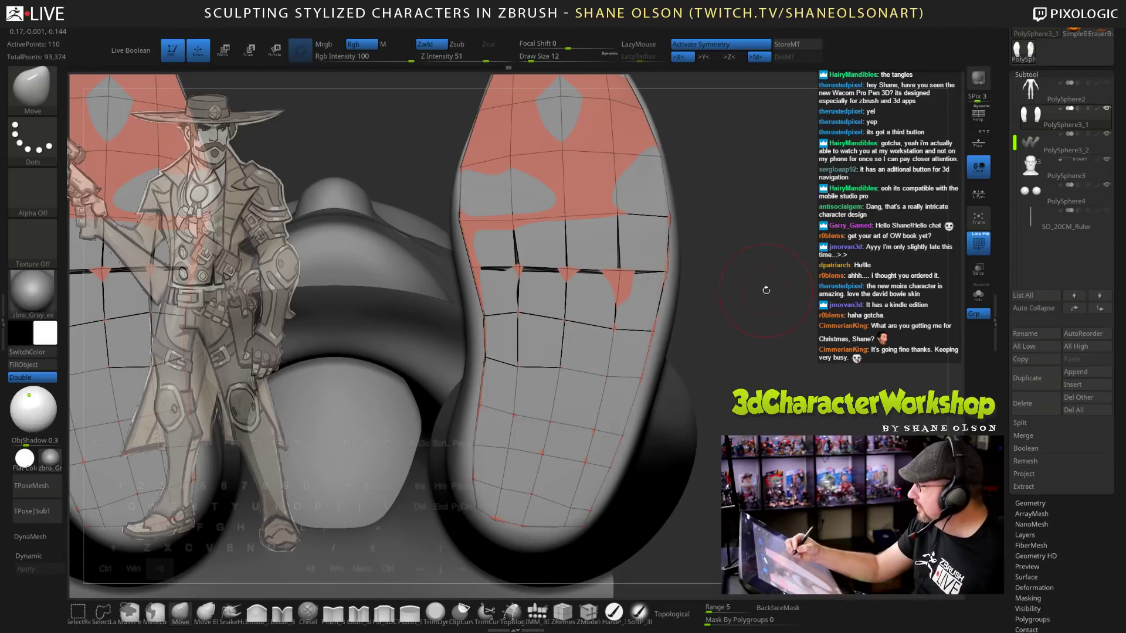
left_click_drag(762, 315, 760, 274, "alt")
left_click_drag(548, 266, 548, 301)
left_click_drag(522, 298, 524, 296)
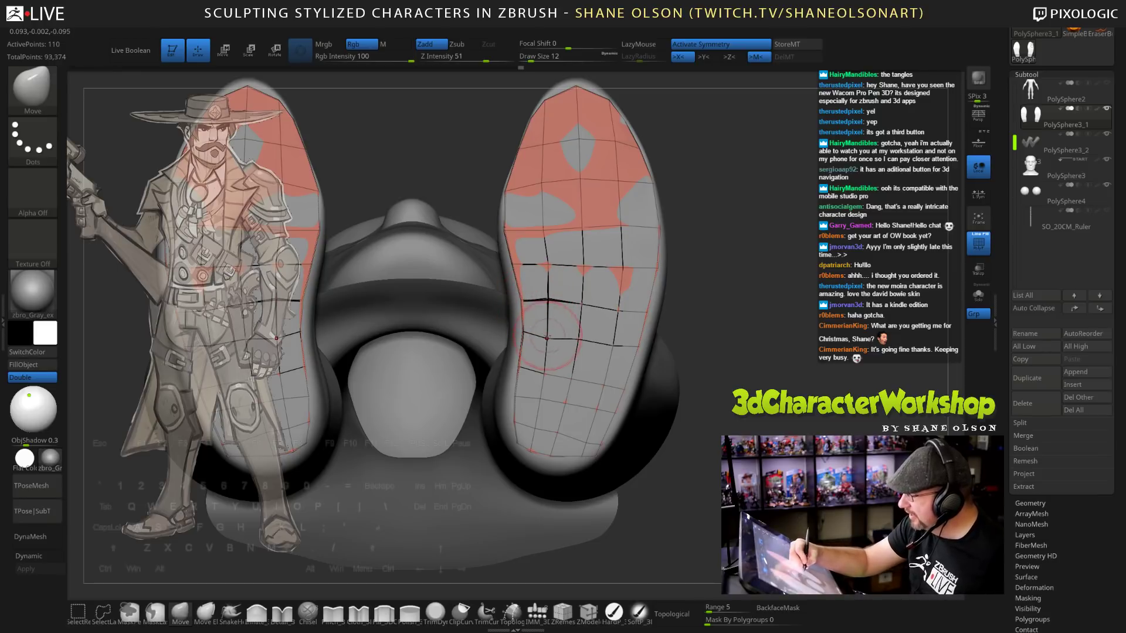
Reposition the vertices along the sole's inner arch and across the heel to follow the boot contour.
mouse_move(546, 338)
left_mouse_down()
mouse_move(545, 374)
mouse_move(515, 421)
left_mouse_up()
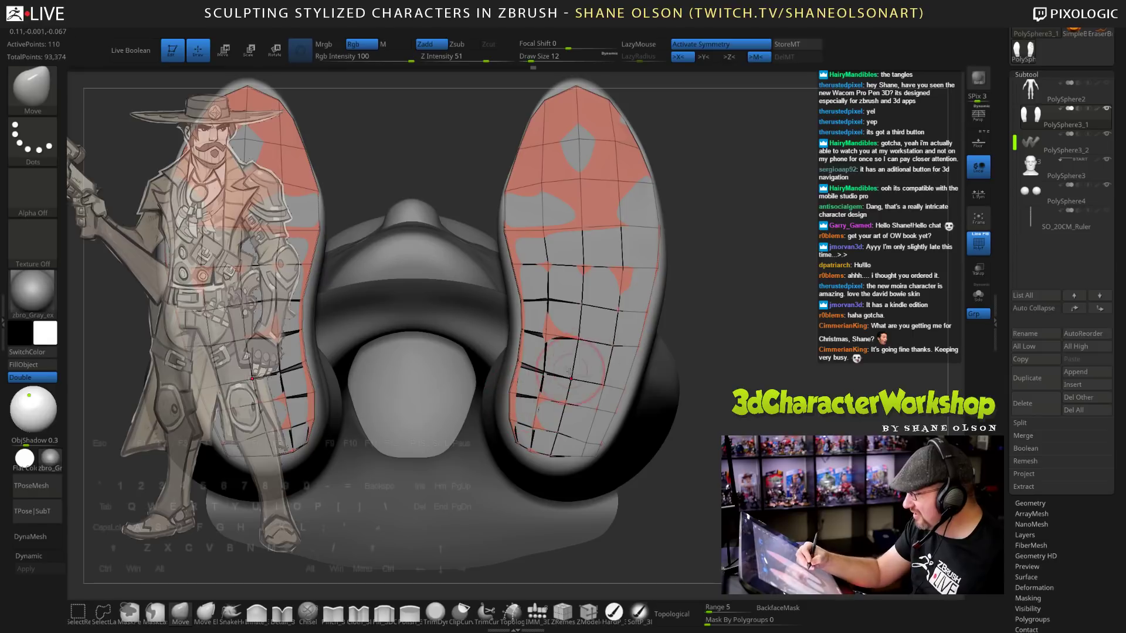
mouse_move(589, 378)
left_mouse_down()
mouse_move(629, 389)
mouse_move(645, 350)
left_mouse_up()
left_click_drag(651, 308, 654, 311)
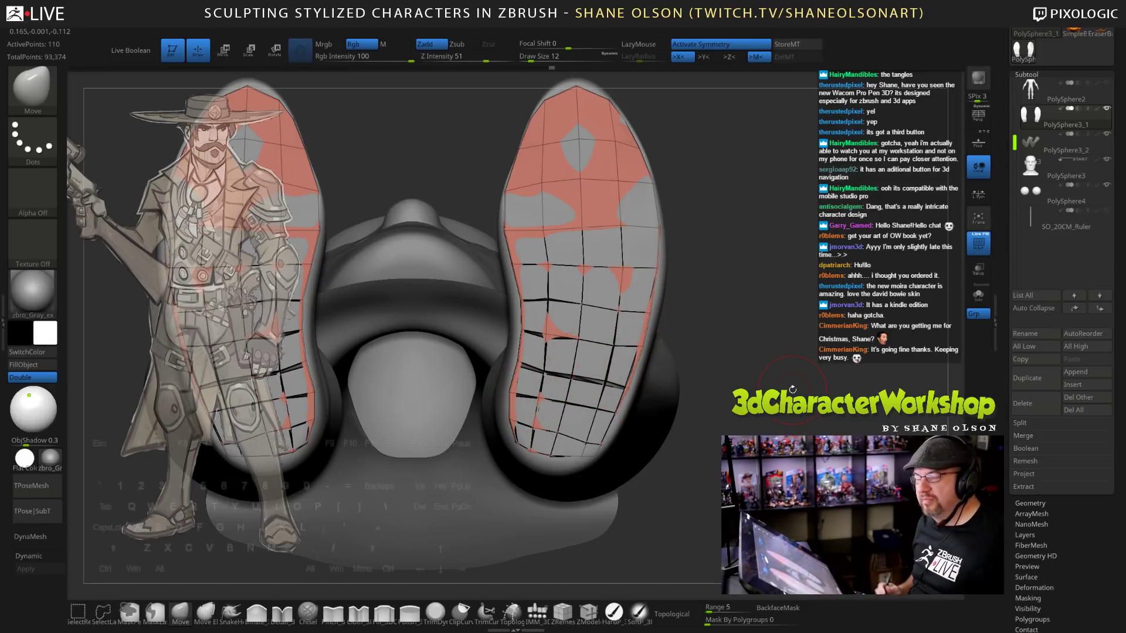
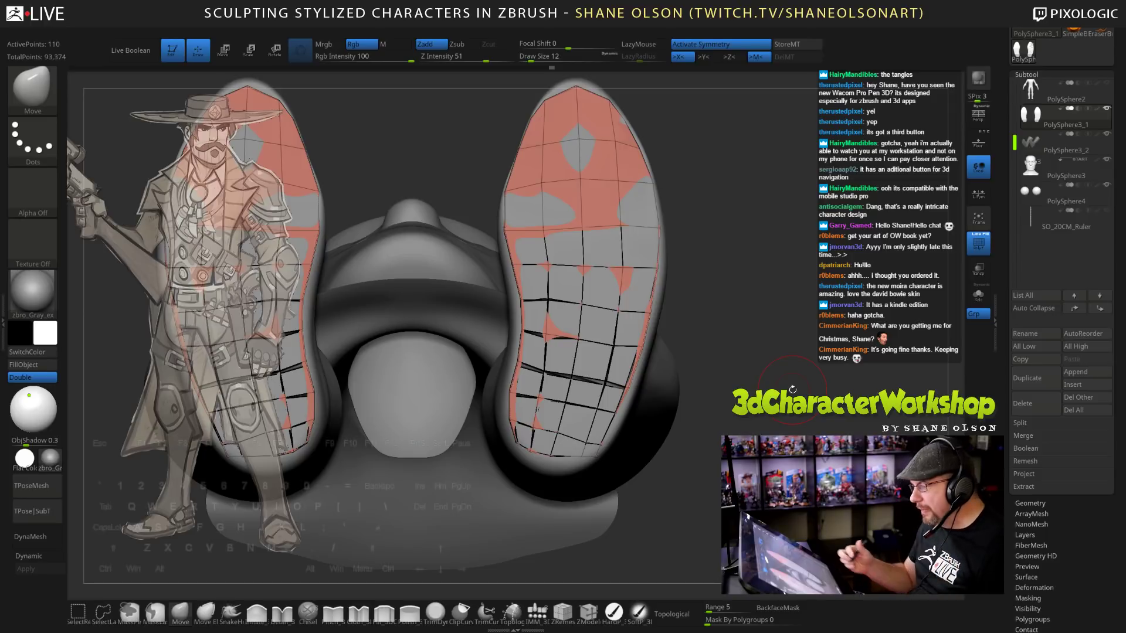
right_click_drag(604, 334, 618, 361, "alt")
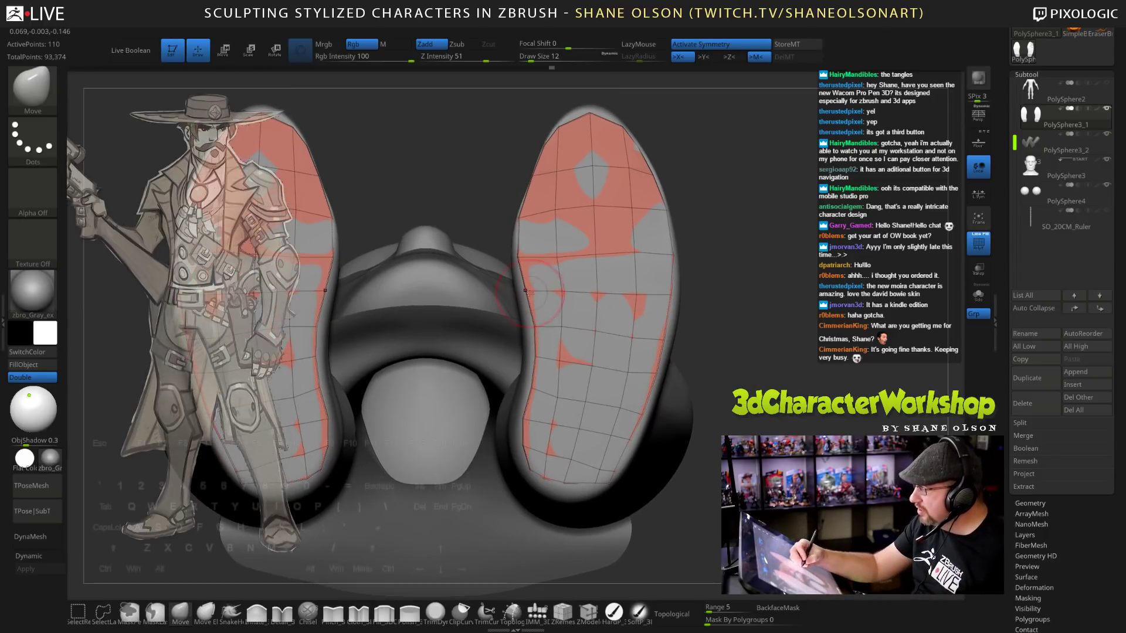
left_click_drag(530, 289, 523, 288)
mouse_move(536, 325)
left_mouse_down()
mouse_move(522, 438)
mouse_move(534, 482)
mouse_move(558, 494)
mouse_move(610, 482)
mouse_move(570, 488)
mouse_move(600, 488)
mouse_move(609, 462)
left_mouse_up()
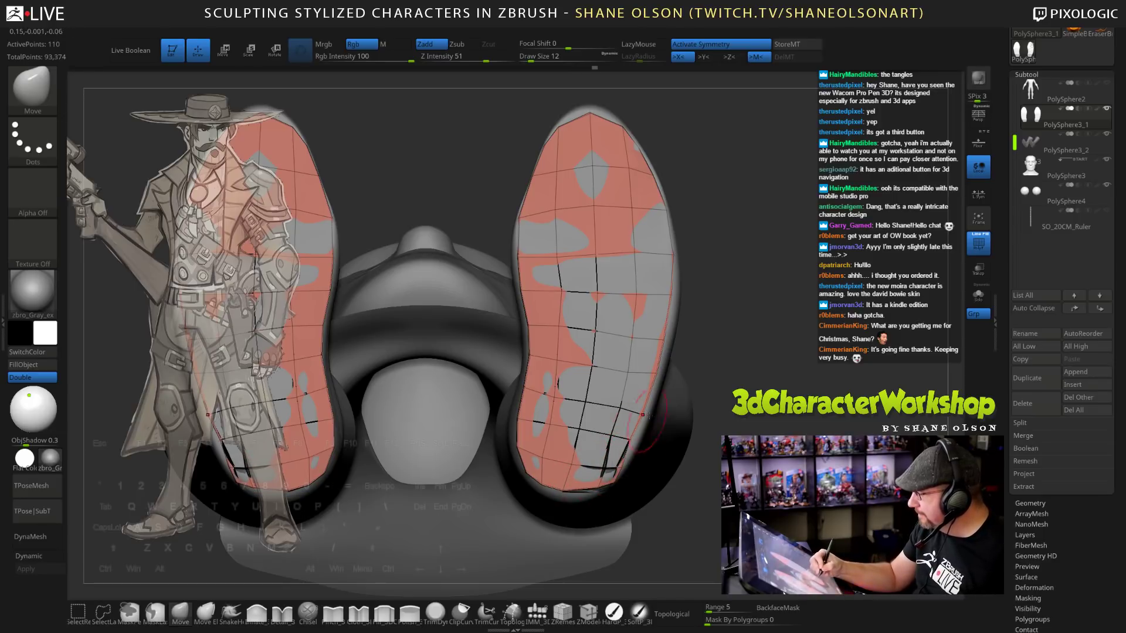
left_click_drag(782, 421, 785, 418, "shift")
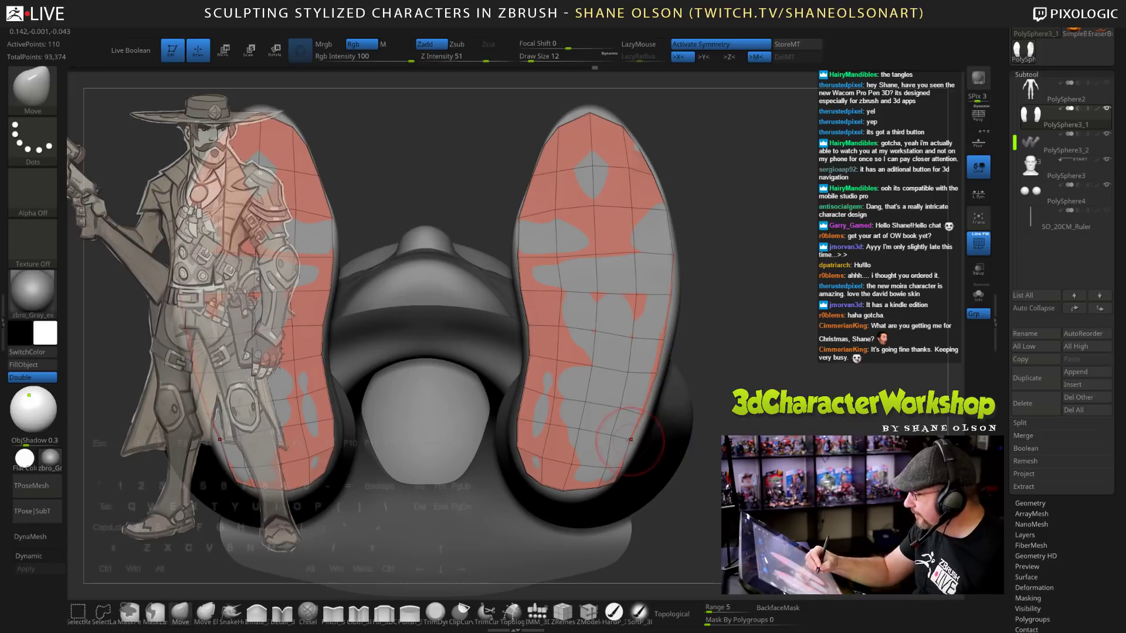
Pull the sole's outer edge vertices from the heel up to the ball of the foot out to the boot outline.
left_click_drag(631, 442, 664, 369)
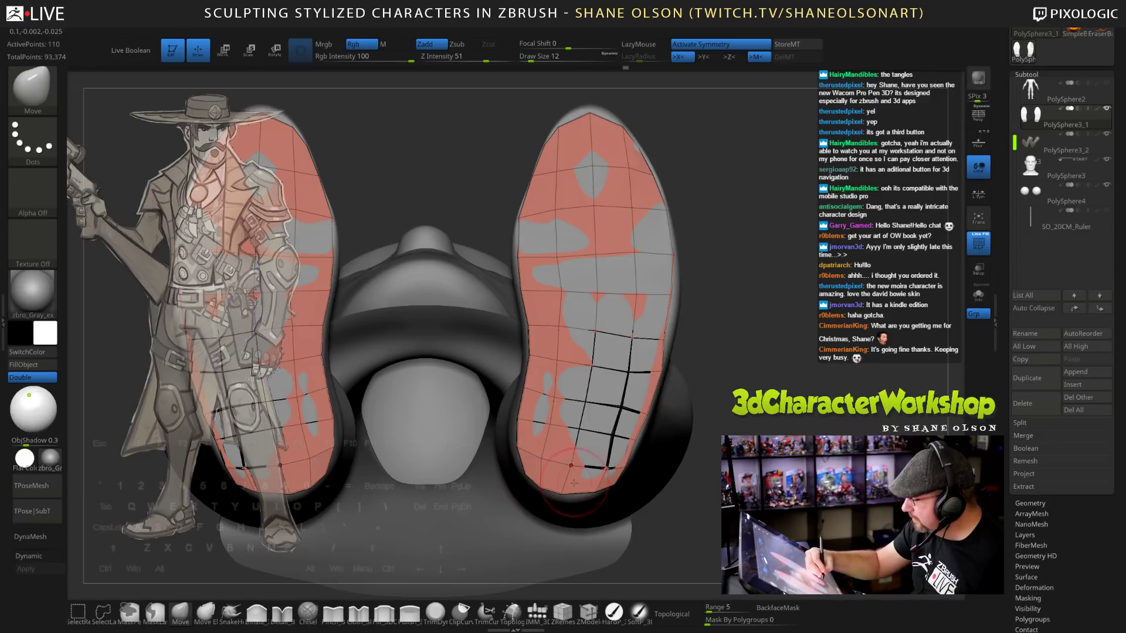
left_click_drag(663, 339, 670, 338)
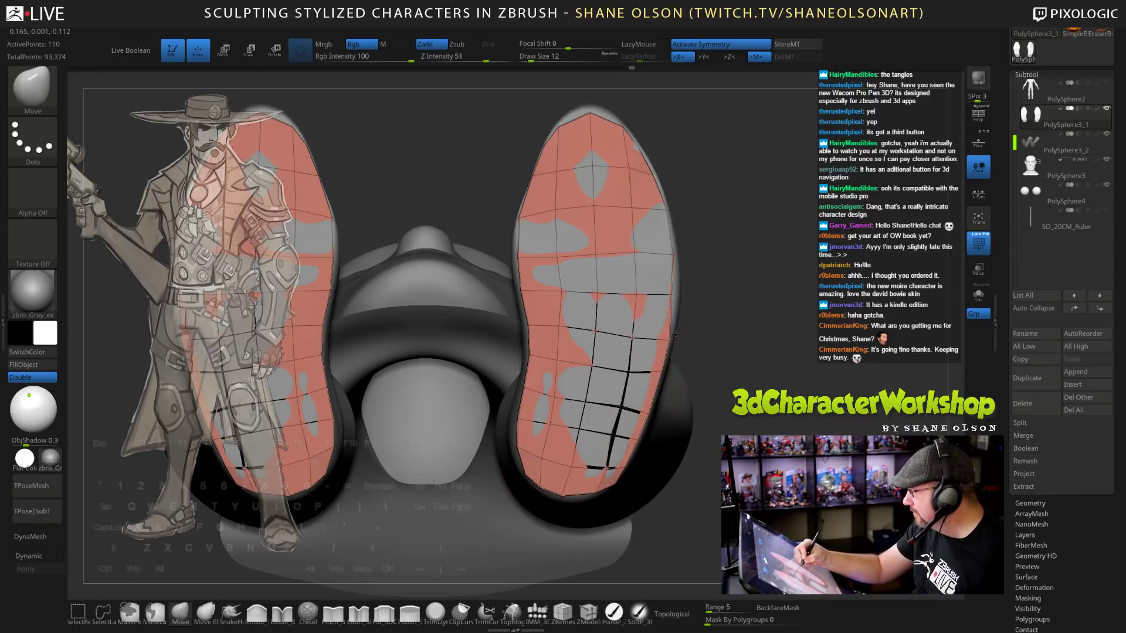
left_click_drag(672, 295, 676, 292)
left_click_drag(673, 254, 676, 254)
left_click_drag(666, 207, 638, 242)
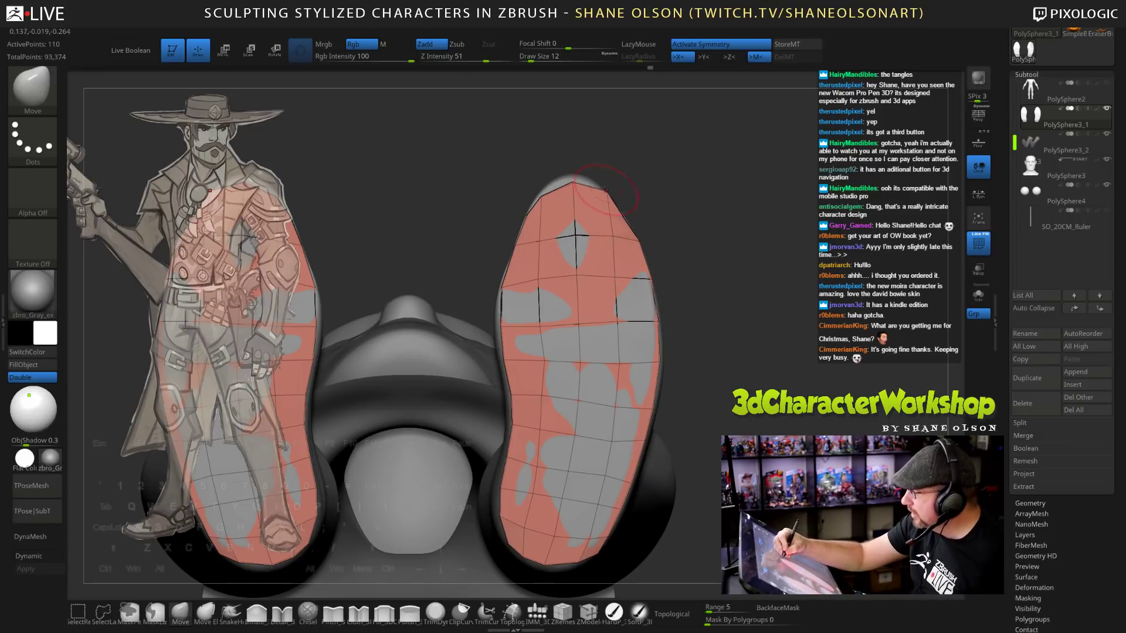
Extend the toe tip to the boot's end and push the inner edge near the ball and arch outward.
left_click_drag(574, 183, 576, 171)
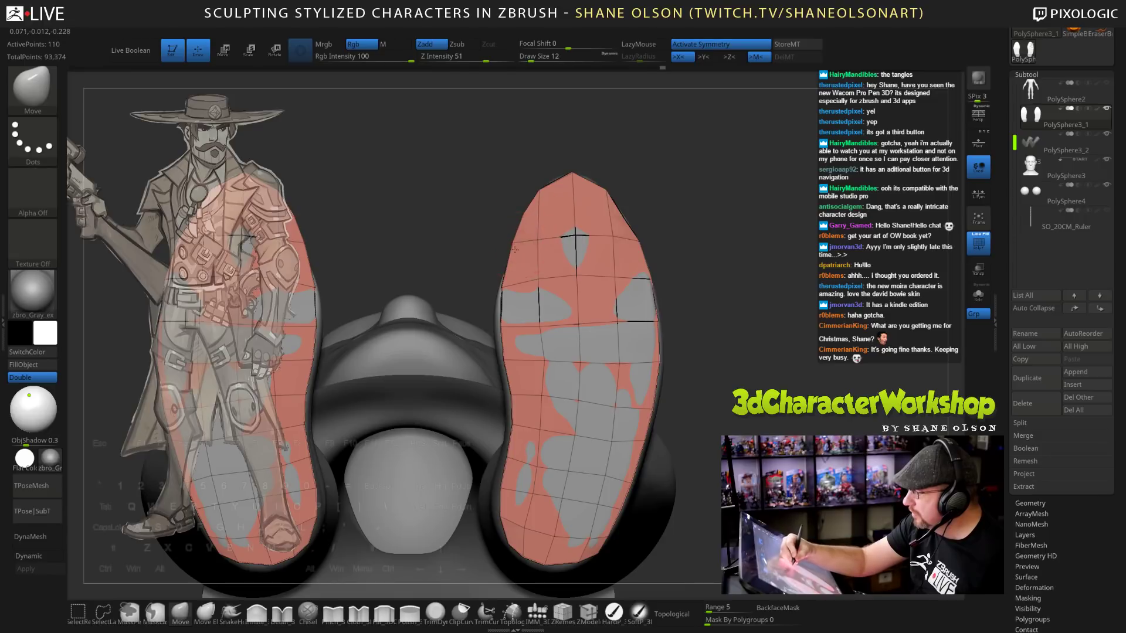
left_click_drag(503, 293, 498, 316)
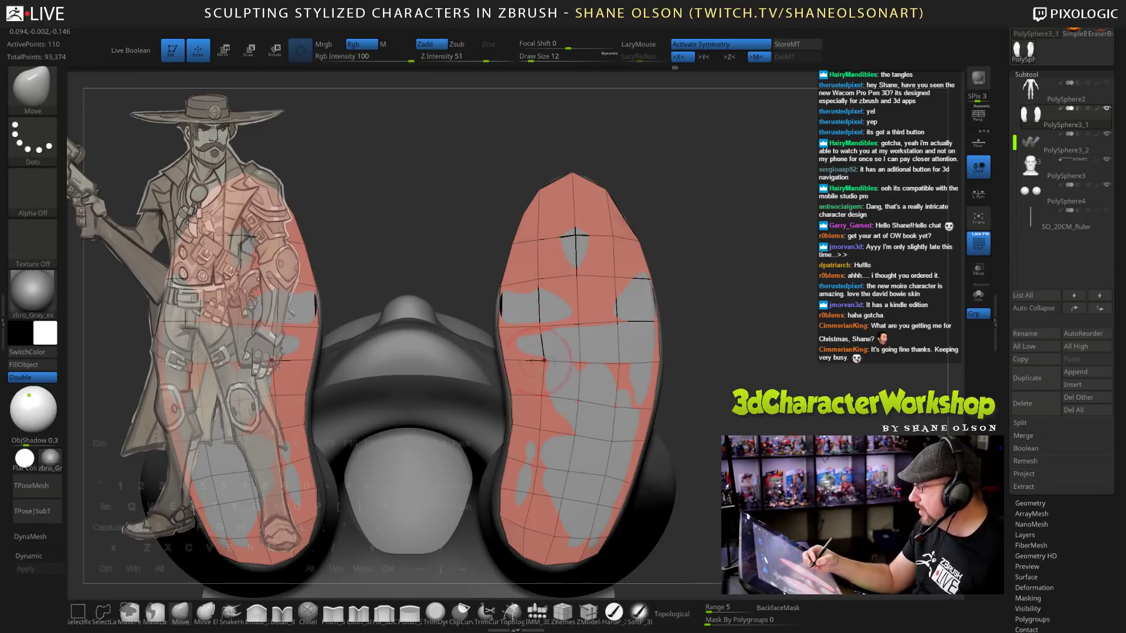
left_click_drag(503, 379, 503, 289)
Straighten the crosswise edge row at the front of the heel and adjust the outer vertices of the arch.
left_click_drag(724, 307, 611, 406, "alt")
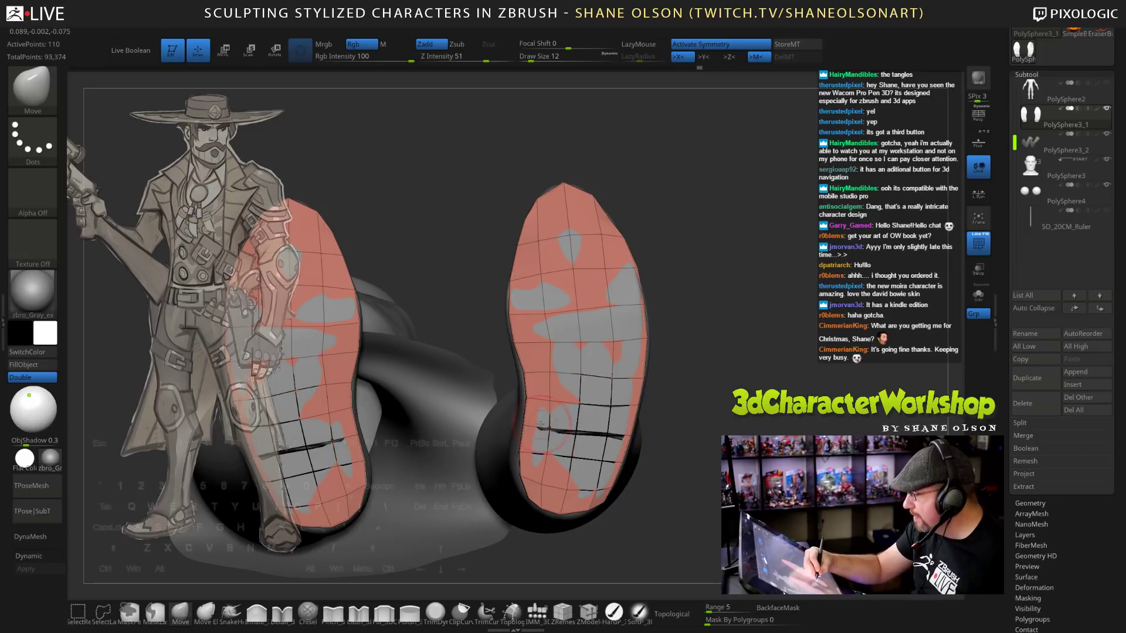
mouse_move(736, 450)
left_mouse_down()
mouse_move(777, 376)
mouse_move(768, 373)
left_mouse_up()
left_click_drag(632, 366, 636, 361)
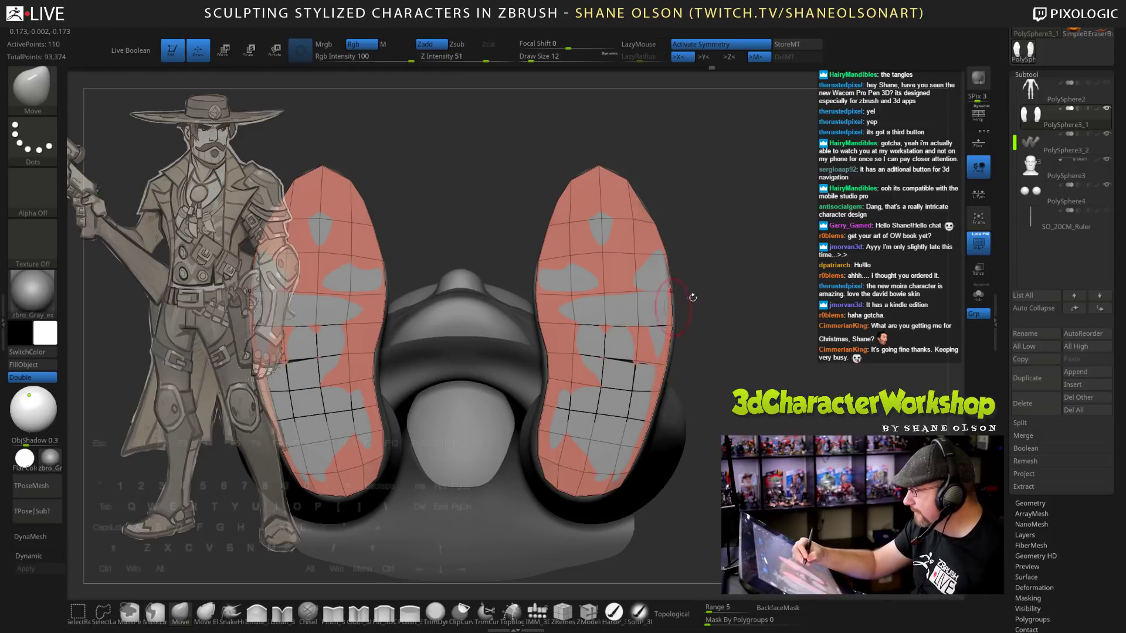
Inspect the sole against the boot from the side and set the object shadow to 0.
left_click_drag(767, 399, 668, 516)
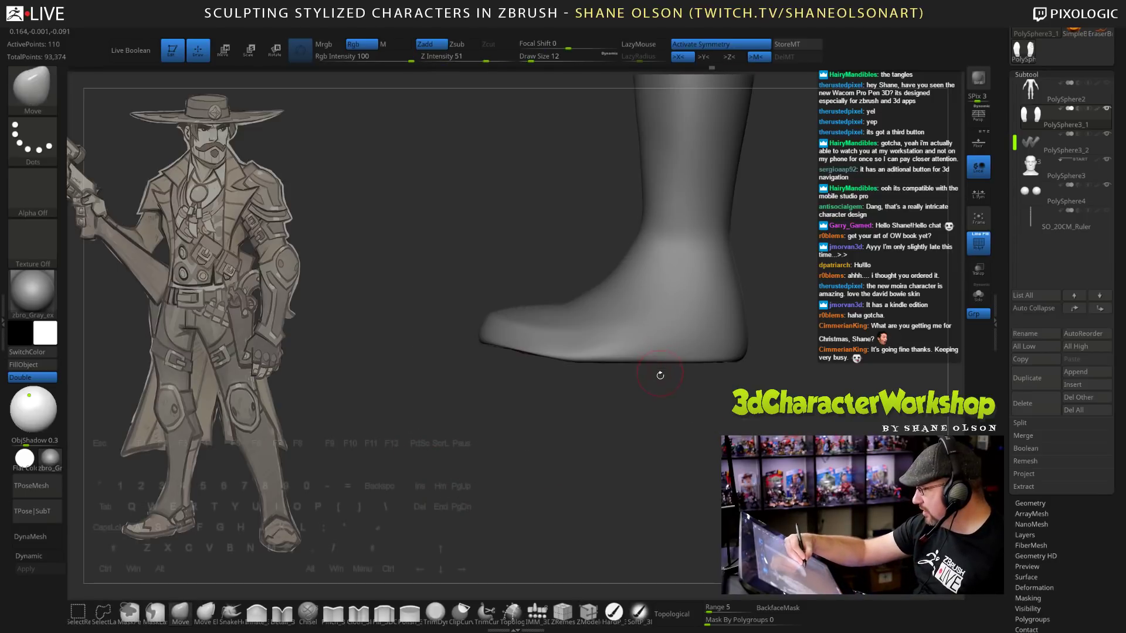
left_click_drag(669, 492, 693, 387)
left_click_drag(26, 444, 8, 444)
left_click_drag(811, 450, 762, 385, "alt")
left_click_drag(792, 426, 562, 600, "alt")
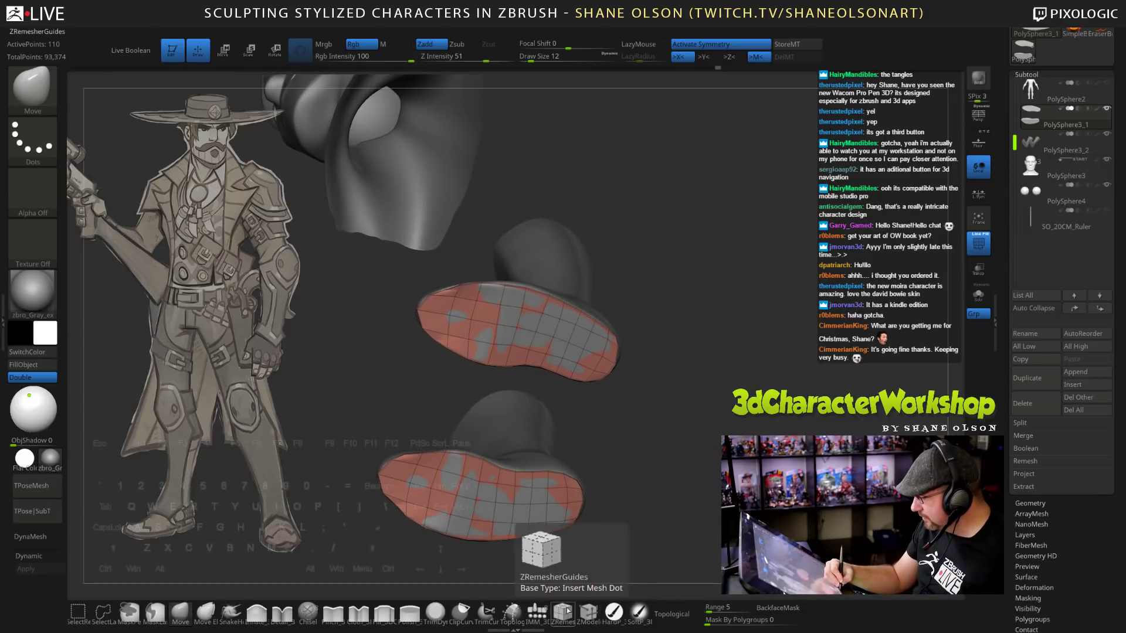
Switch to the ZModeler brush and set its polygon action to PolyGroup with the A Single Poly target.
left_click(589, 614)
left_click_drag(716, 374, 630, 339)
key("space")
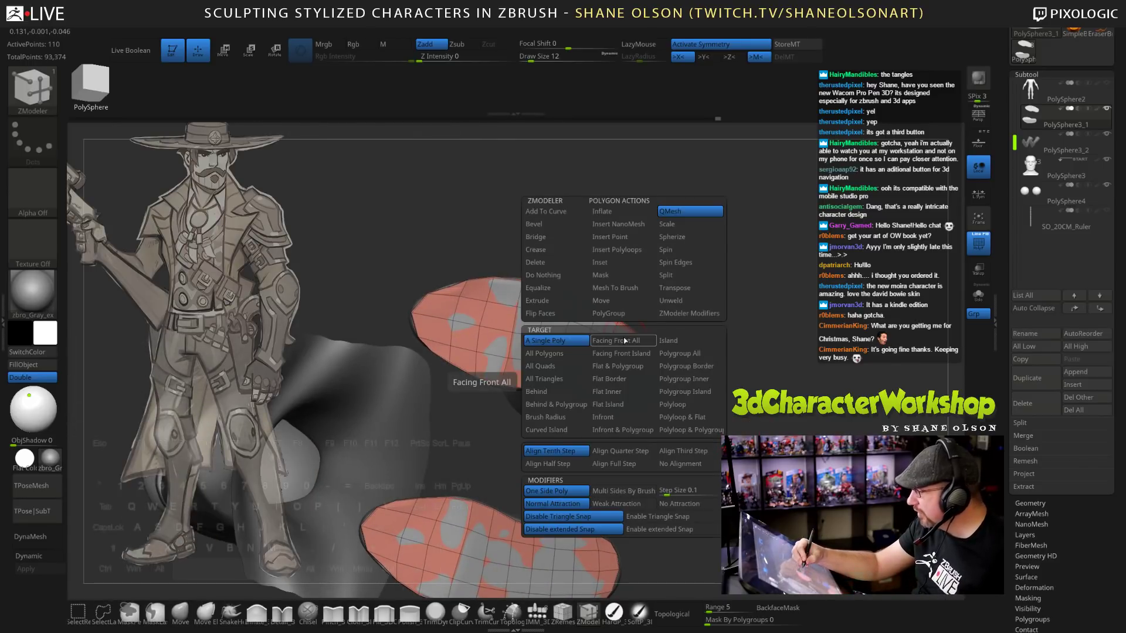
left_click(621, 317)
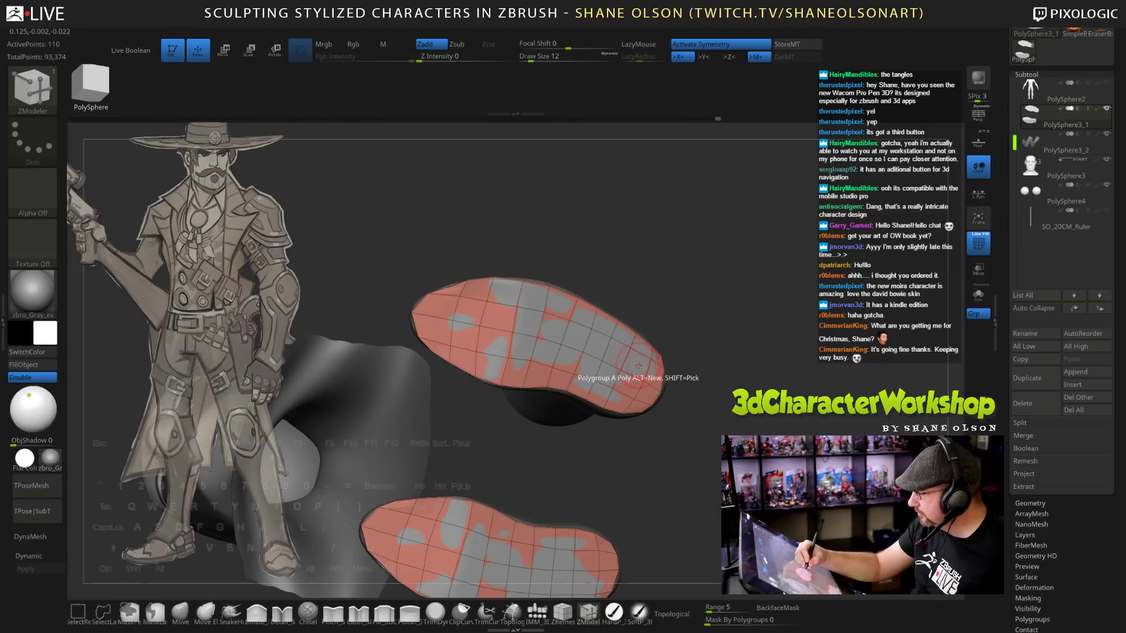
mouse_move(742, 394)
left_mouse_down("alt")
mouse_move(743, 445)
mouse_move(742, 402)
left_mouse_up("alt")
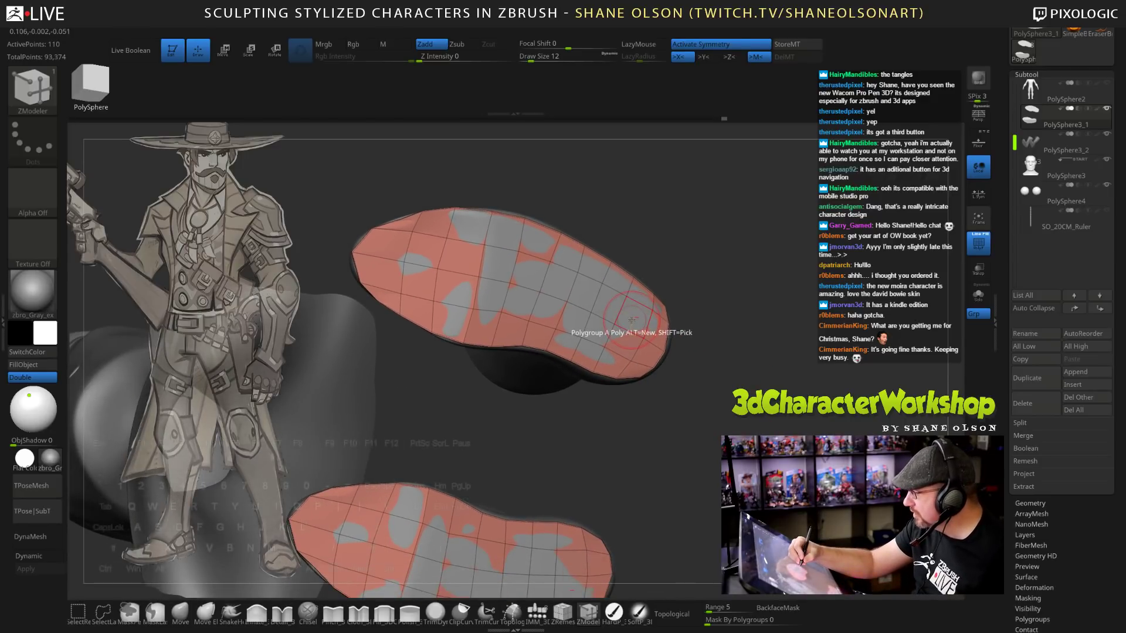
key("space")
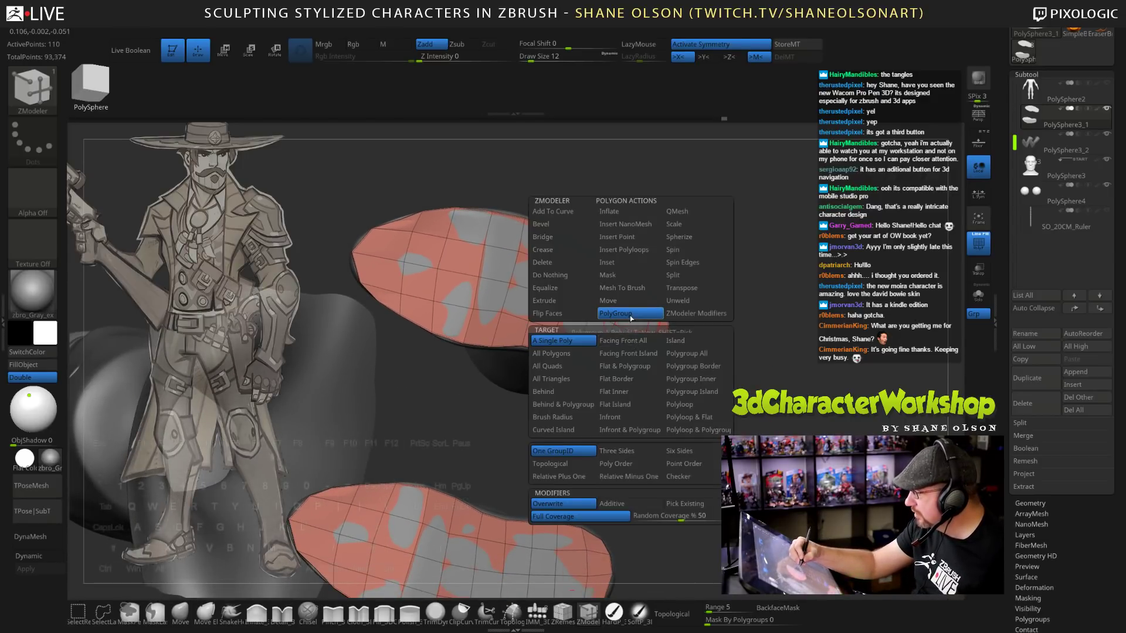
left_click(631, 316)
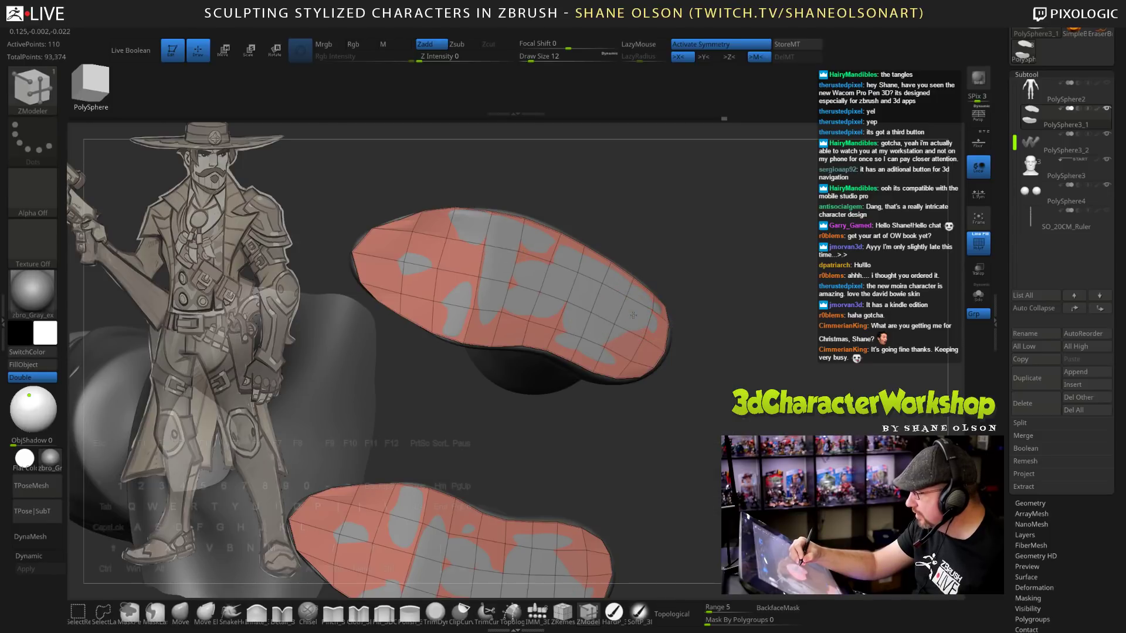
Assign all heel polygons of the sole to a separate polygroup, isolating the soles in Solo mode.
left_click(626, 345)
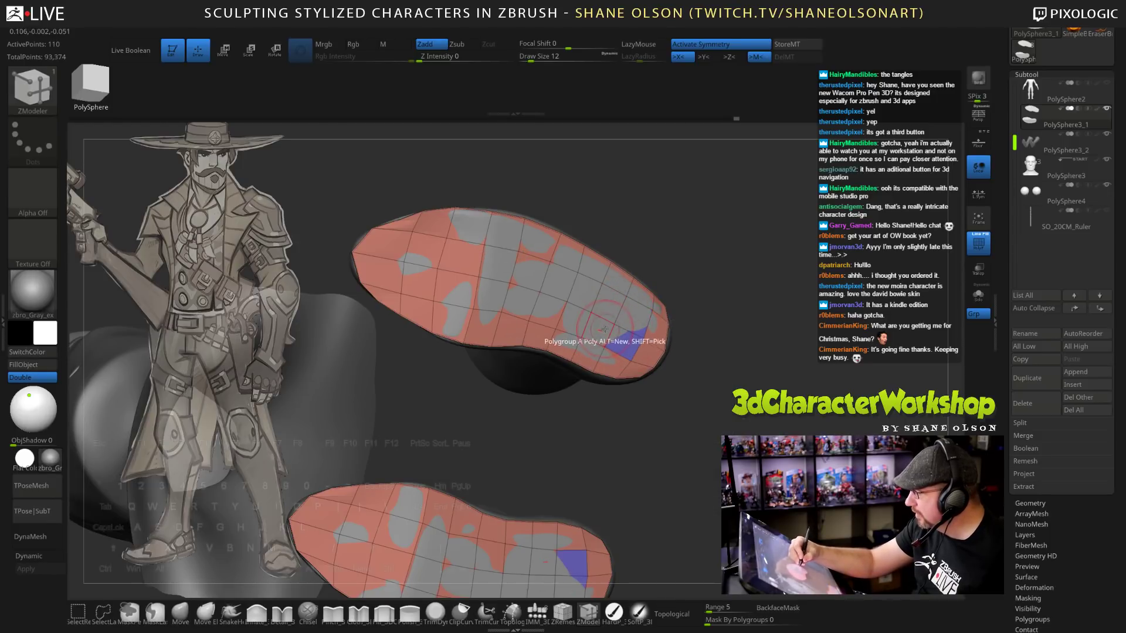
left_click(583, 358)
left_click(610, 360)
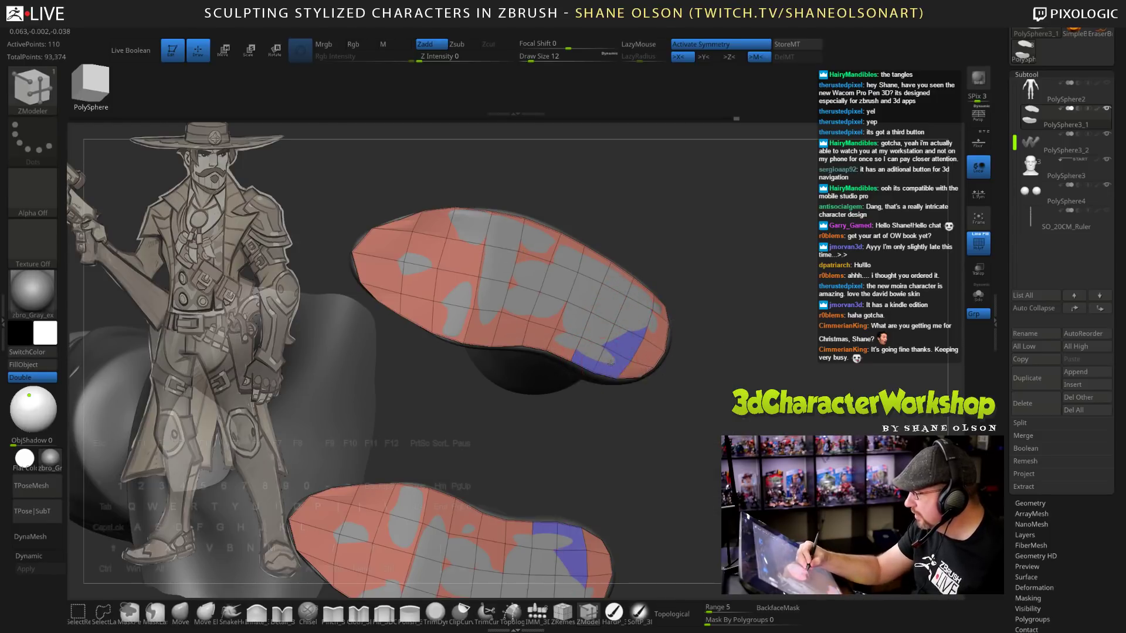
left_click(973, 298)
left_click(621, 281)
left_click(652, 300)
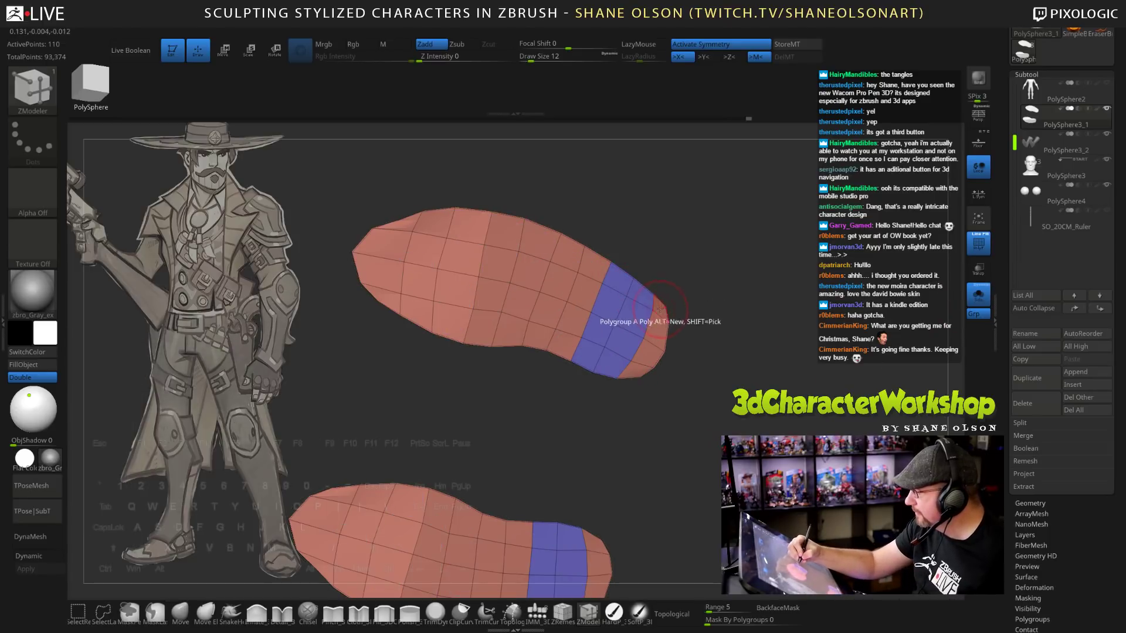
left_click(658, 326)
left_click(652, 350)
left_click(636, 368)
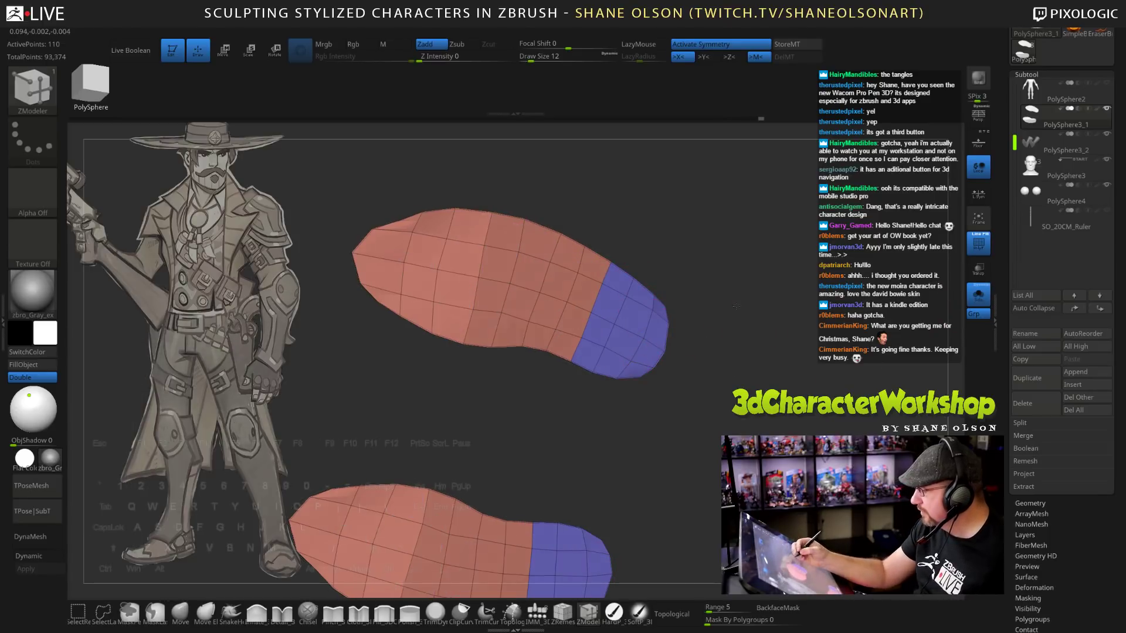
Set the ZModeler polygon action to Extrude with the Polygroup All target.
left_click_drag(735, 306, 769, 426)
left_click_drag(770, 354, 806, 356, "alt")
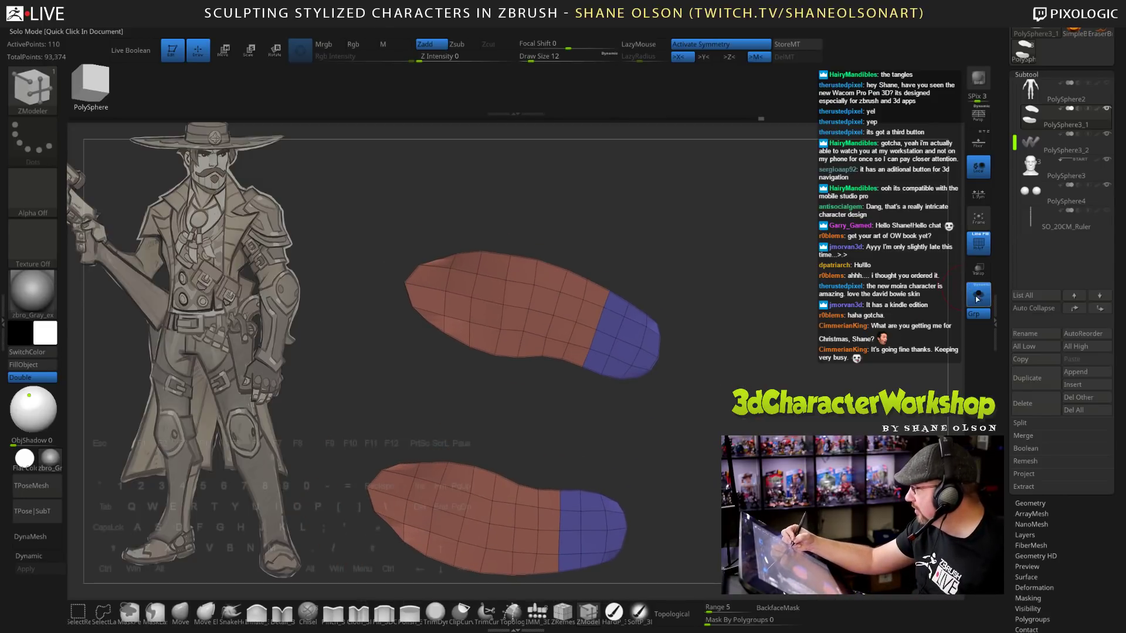
left_click_drag(762, 311, 792, 287, "alt")
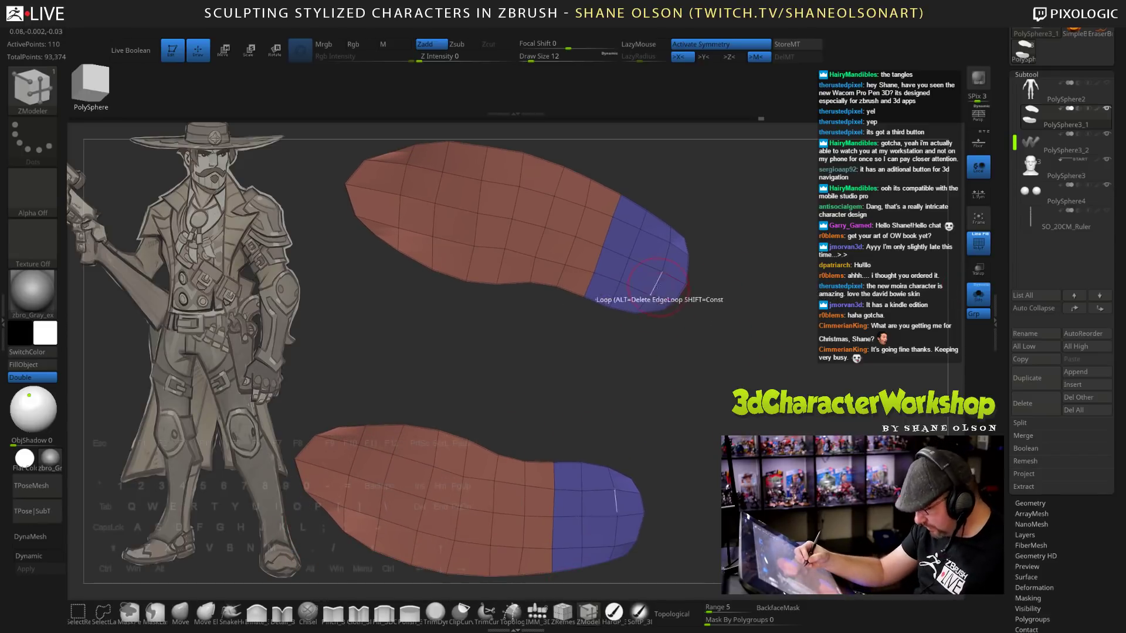
key("space")
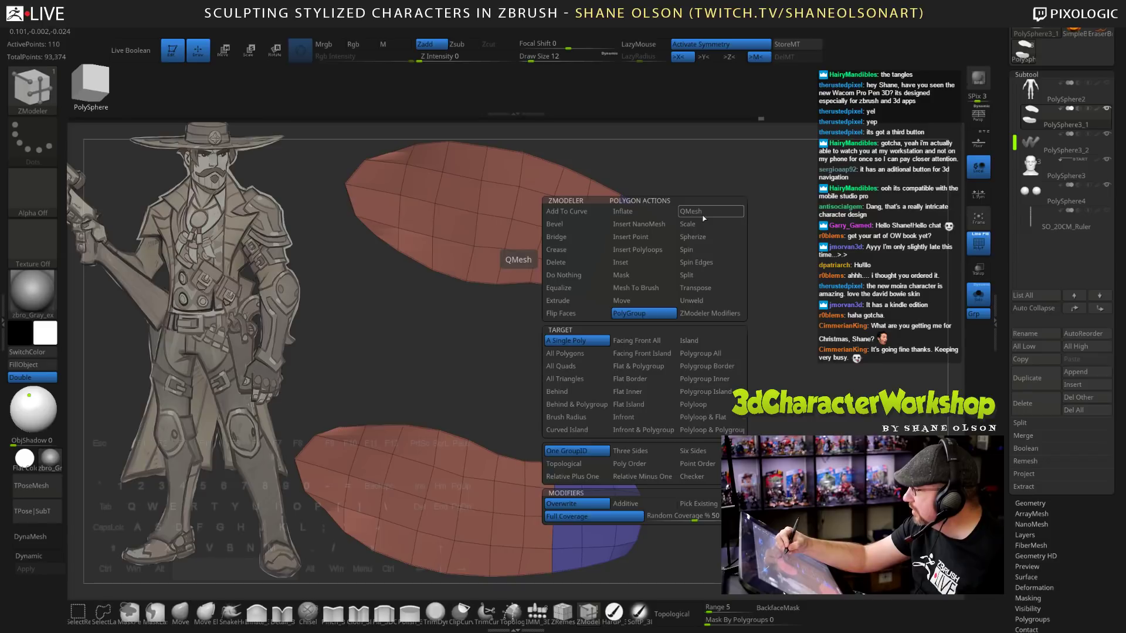
left_click(570, 301)
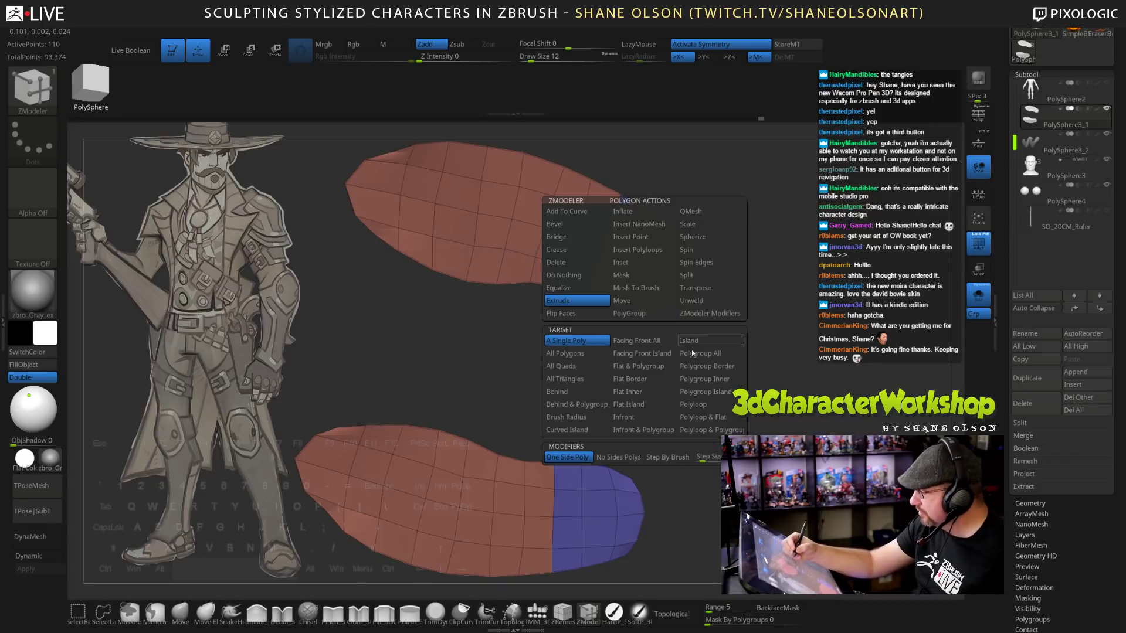
left_click(710, 354)
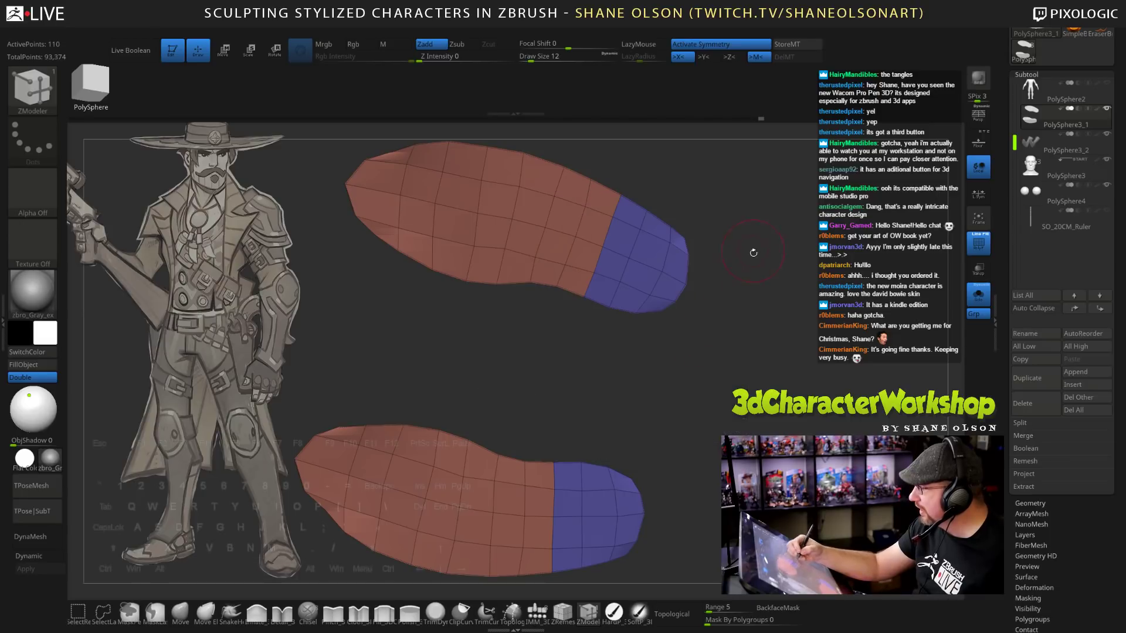
Extrude the heel polygroup downward from the sole to form a thick boot heel block.
left_click_drag(751, 268, 764, 340)
left_click(639, 286)
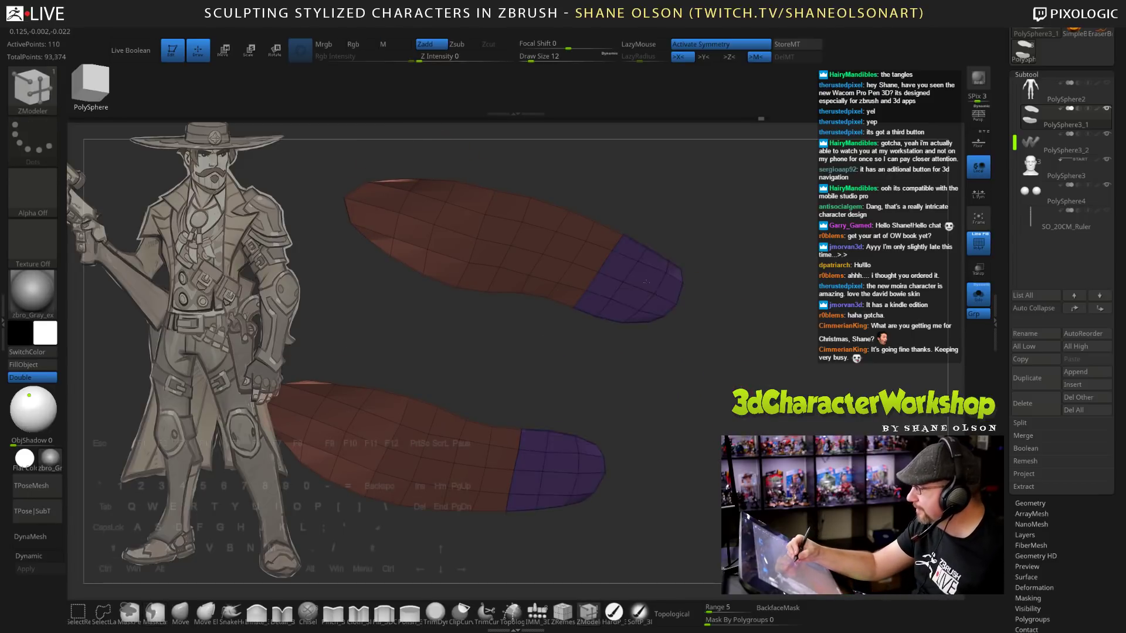
left_click_drag(718, 328, 756, 324)
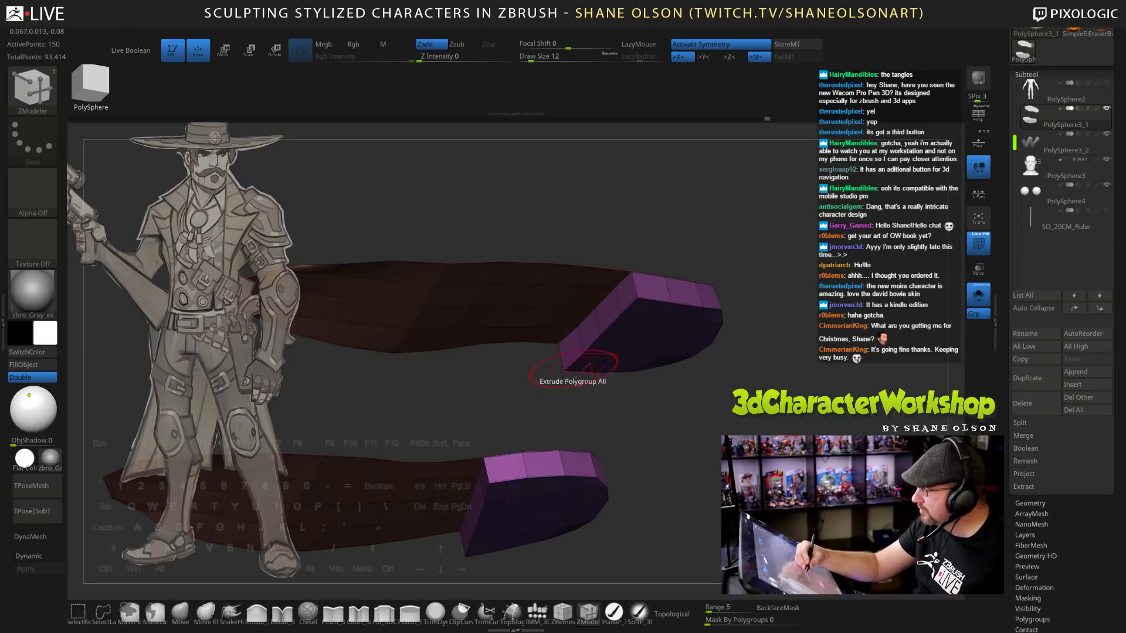
Turn on Dynamic Subdiv for the soles with the Always YES option and preview the smoothed heel blocks.
left_click_drag(736, 432, 765, 416)
key("d")
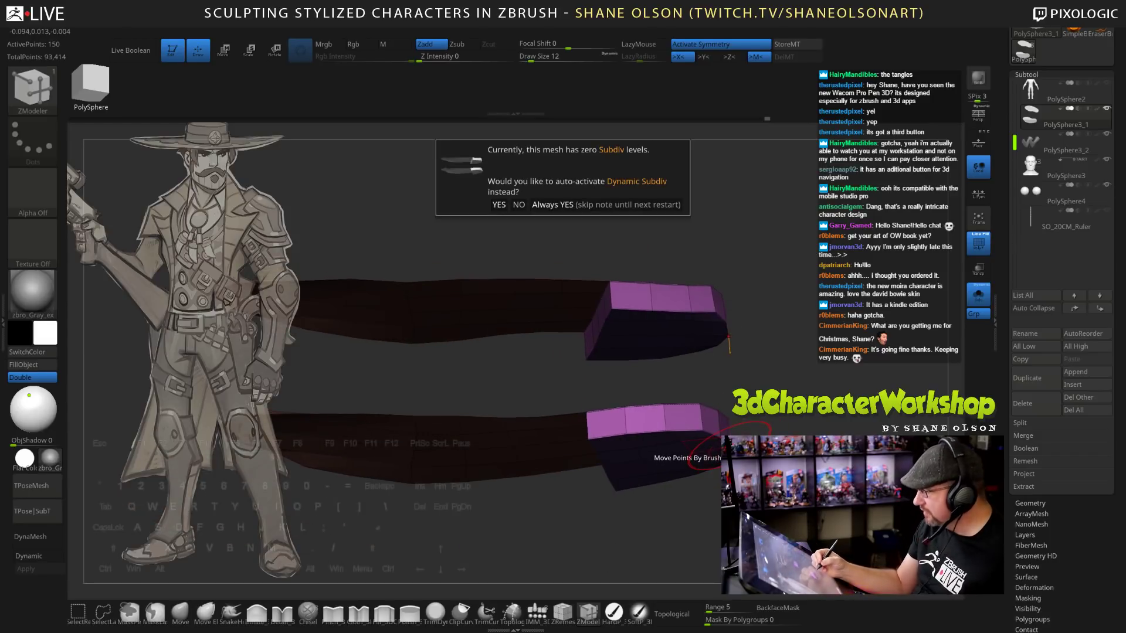
left_click(547, 206)
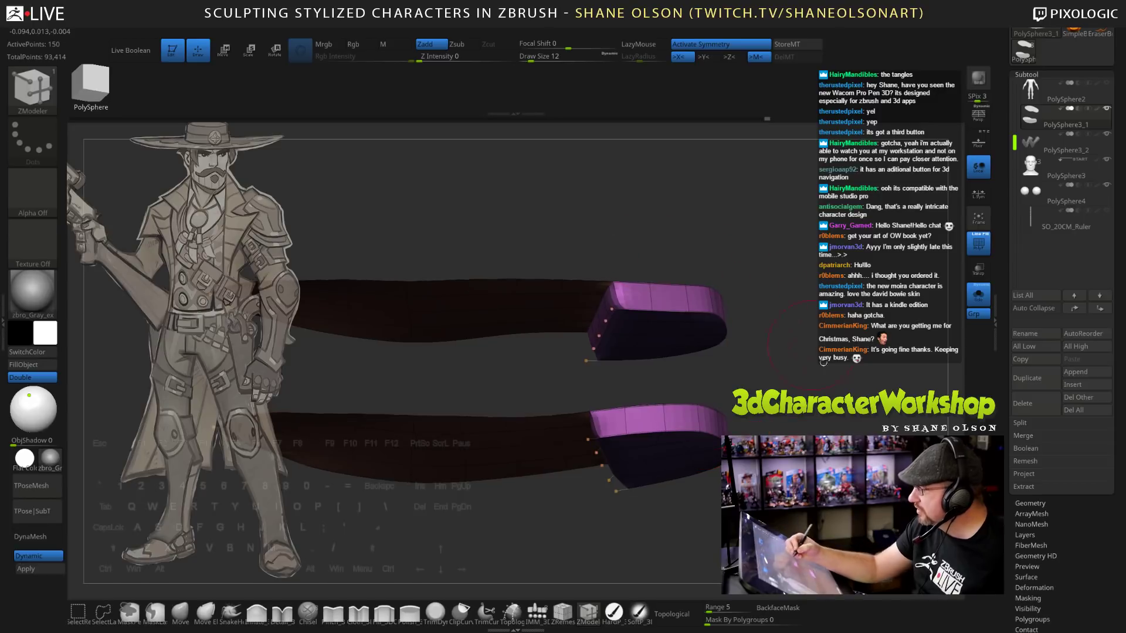
mouse_move(820, 431)
left_mouse_down()
mouse_move(843, 427)
mouse_move(799, 394)
mouse_move(815, 416)
mouse_move(808, 431)
left_mouse_up()
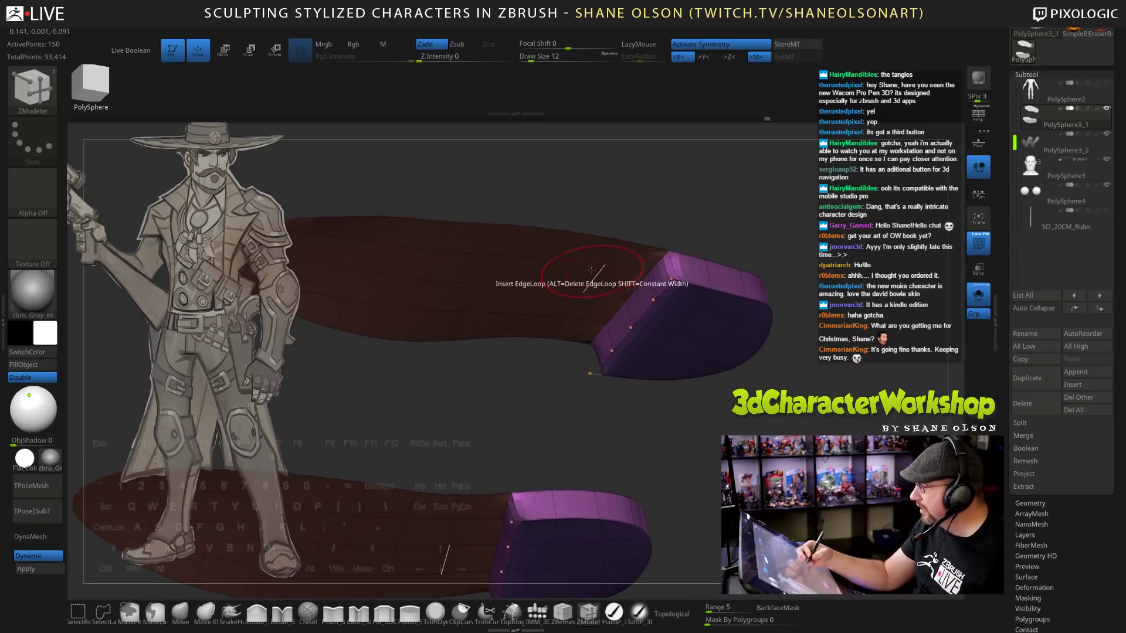
Try to extrude the front sole polygroup downward against the heel block, with Dynamic Subdiv switched off, and undo it.
left_click_drag(585, 250, 584, 282)
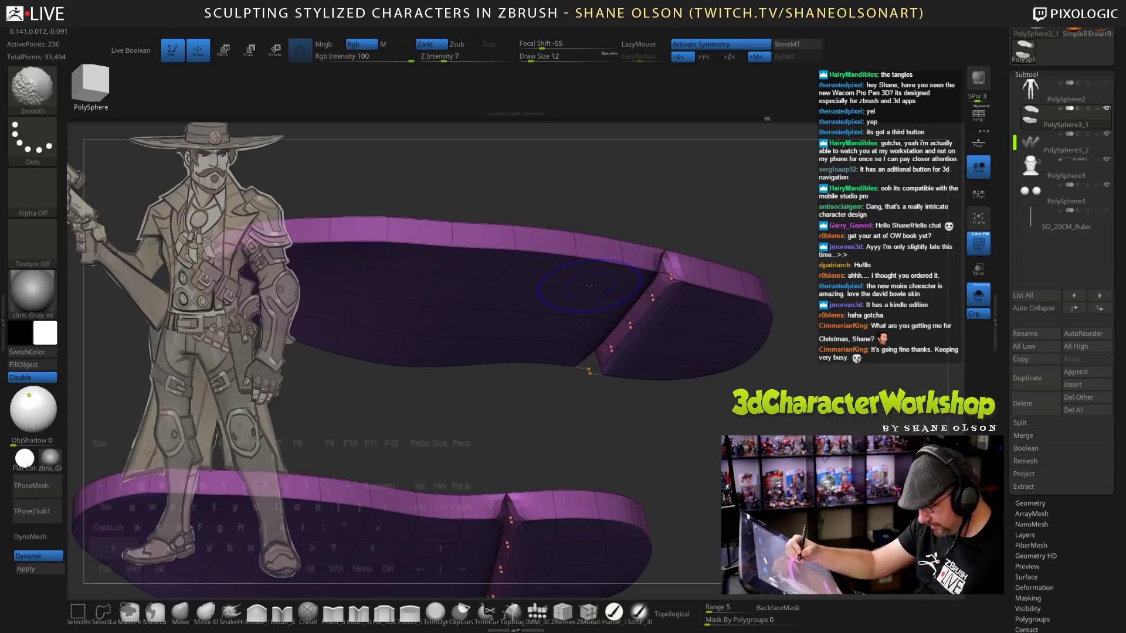
key("shift+d")
left_click_drag(768, 448, 766, 497)
key("ctrl+z")
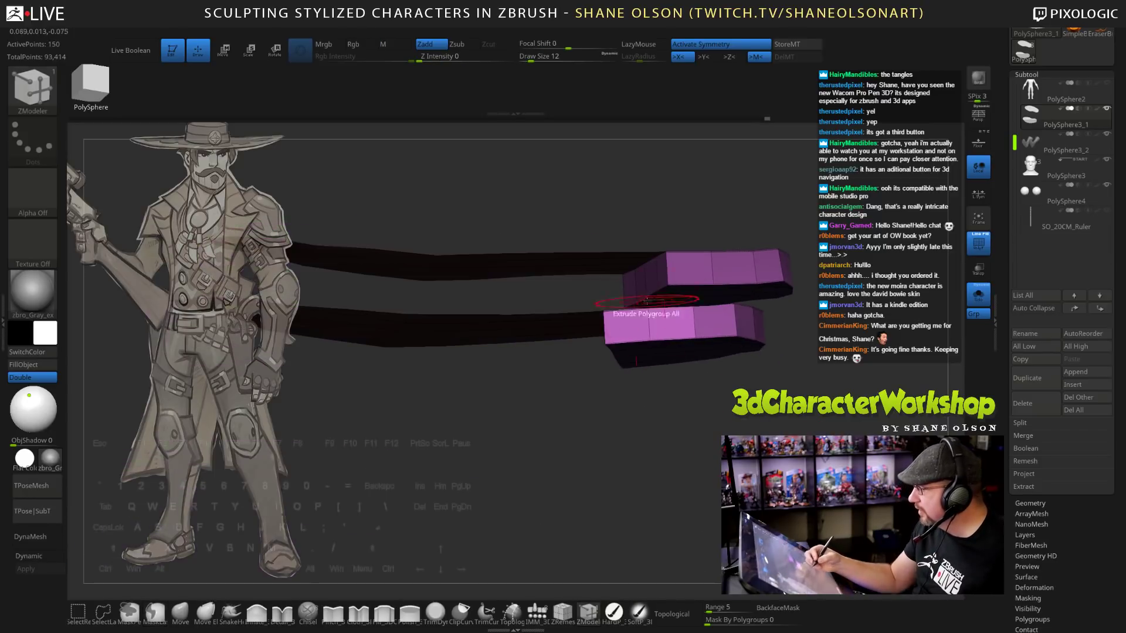
left_click_drag(657, 213, 639, 292)
left_click_drag(645, 389, 647, 319)
left_click_drag(841, 329, 838, 334)
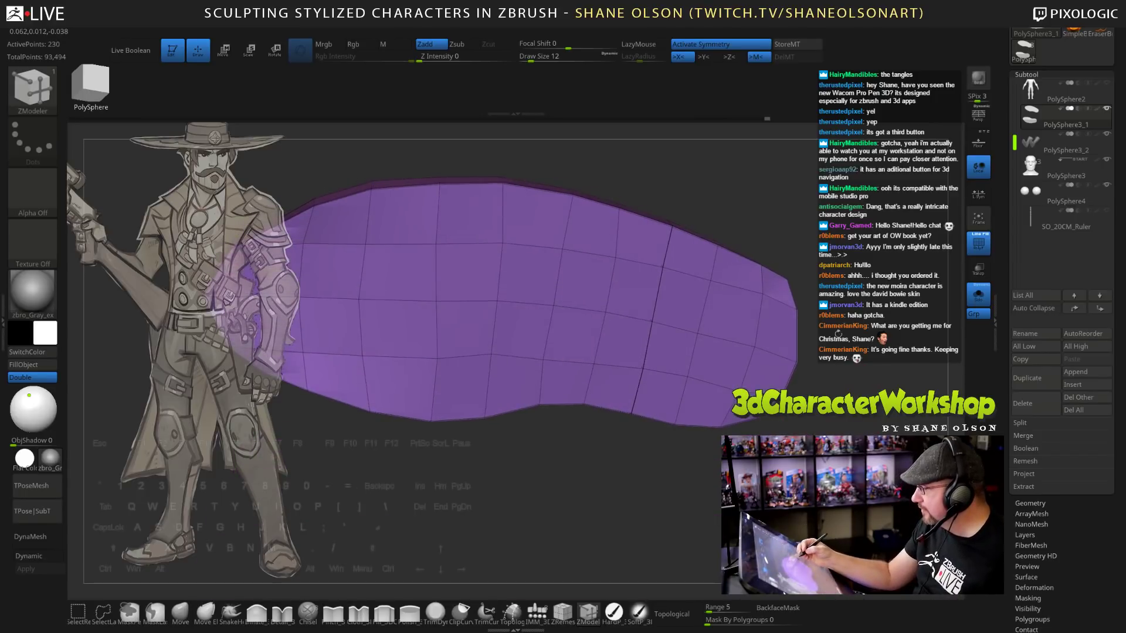
left_click_drag(806, 236, 802, 254)
key("ctrl+z")
key("ctrl+z")
key("ctrl+z")
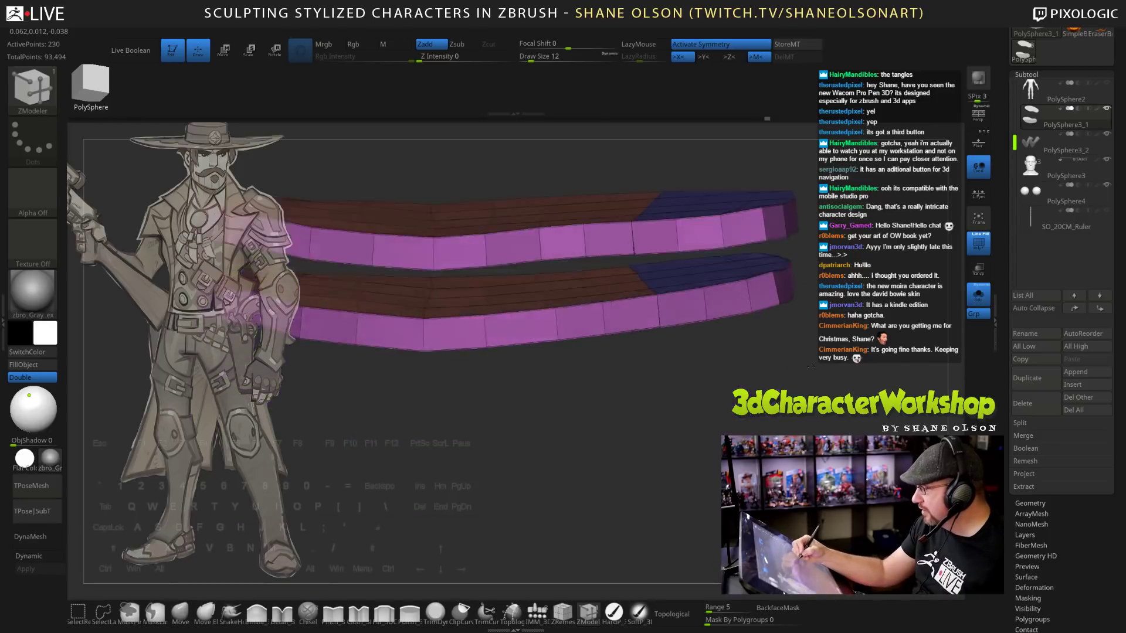
Move the front edge of the heel block slightly back toward the heel with the gizmo, then return to draw mode.
left_click_drag(814, 234, 822, 214)
mouse_move(674, 519)
left_mouse_down()
mouse_move(674, 259)
mouse_move(664, 287)
mouse_move(704, 257)
left_mouse_up()
left_click_drag(810, 276, 804, 340)
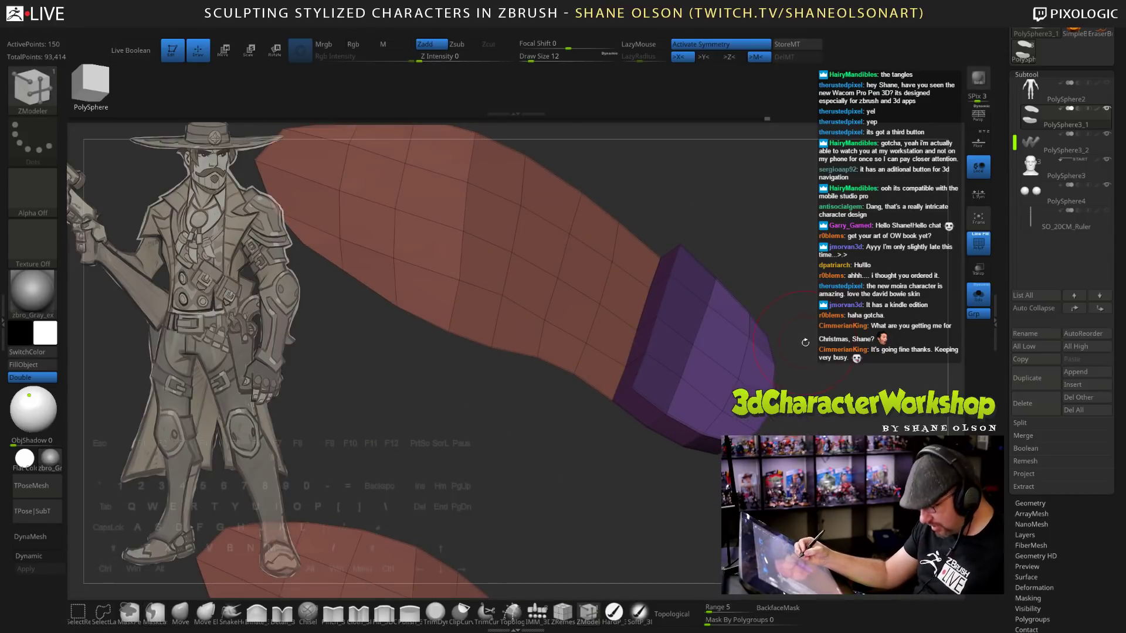
key("w")
left_click_drag(674, 445, 685, 504, "shift")
left_click(661, 297)
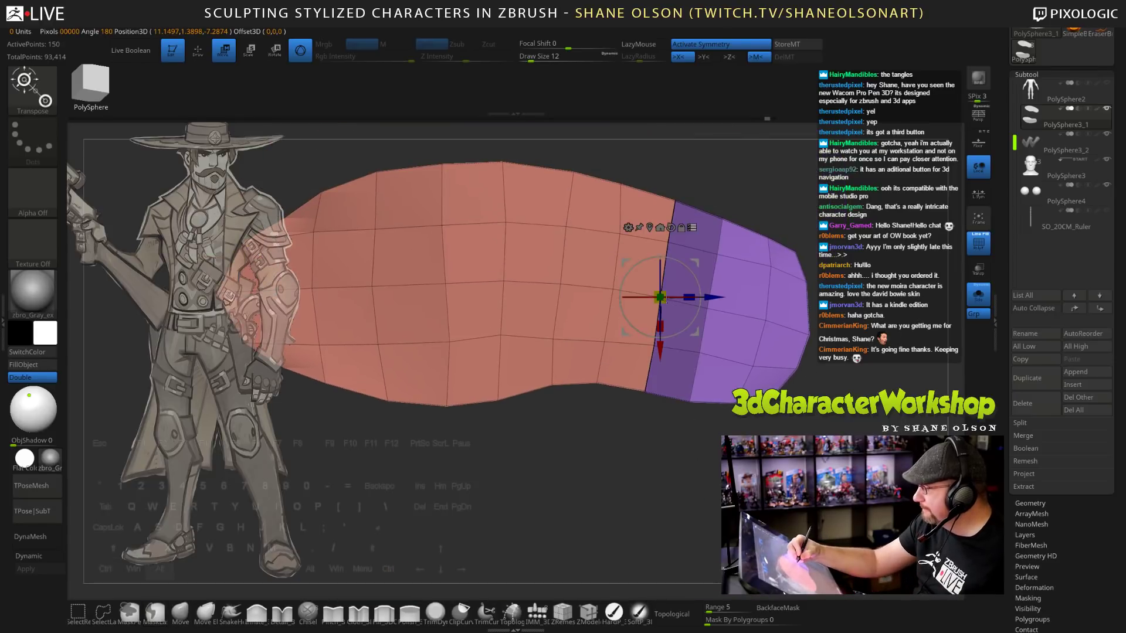
left_click_drag(695, 262, 707, 265)
key("ctrl+z")
key("ctrl+i")
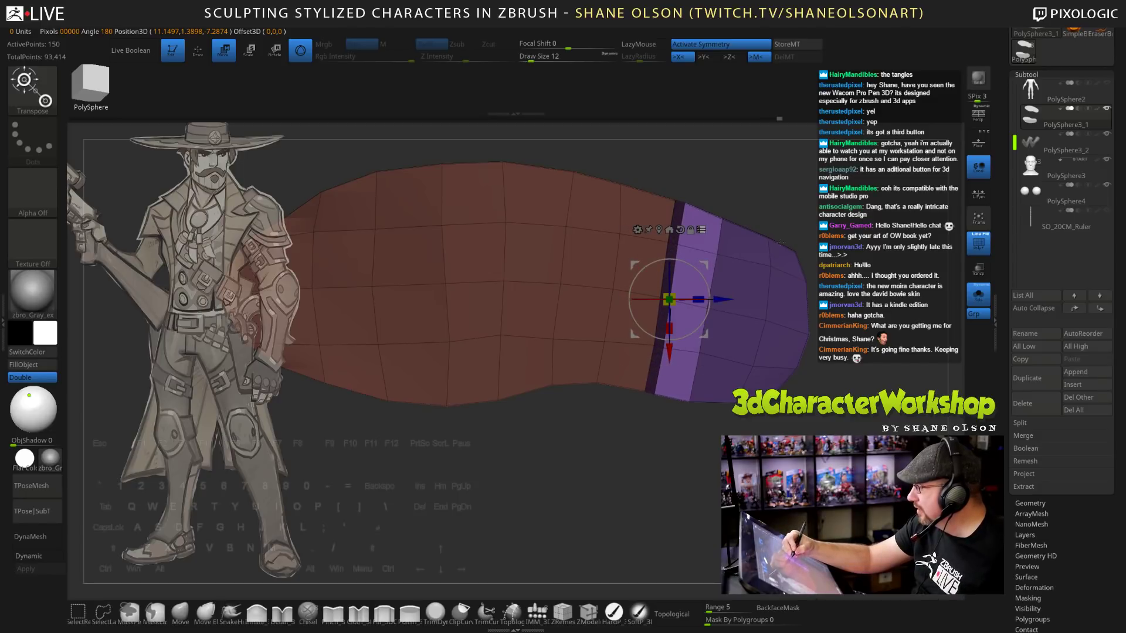
left_click_drag(762, 170, 780, 271)
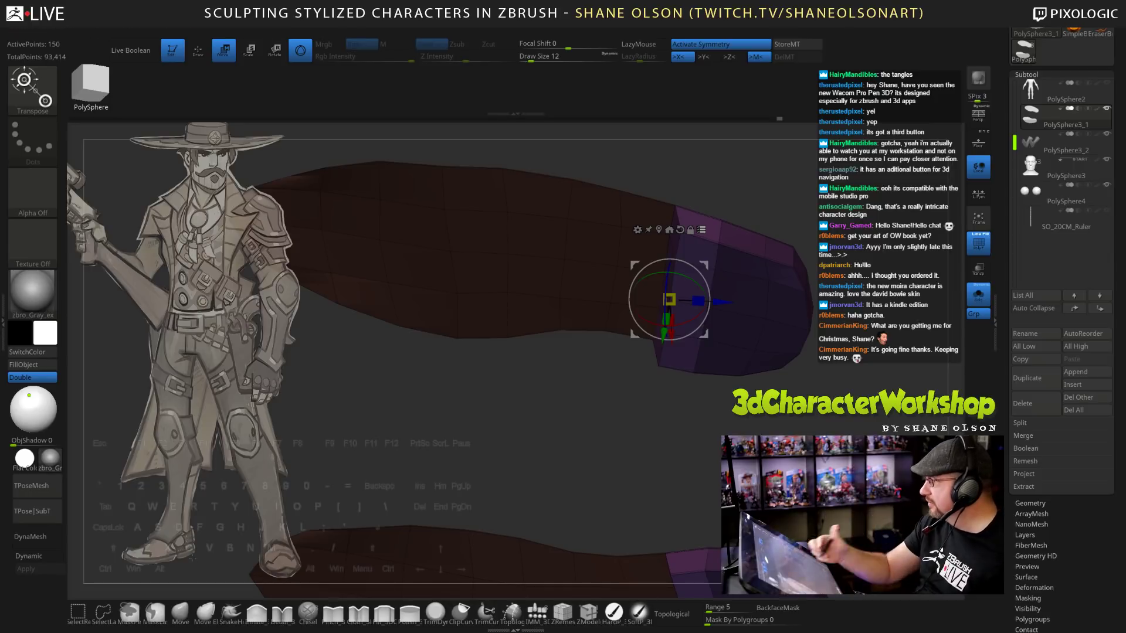
mouse_move(797, 231)
left_mouse_down()
mouse_move(797, 316)
mouse_move(794, 237)
left_mouse_up()
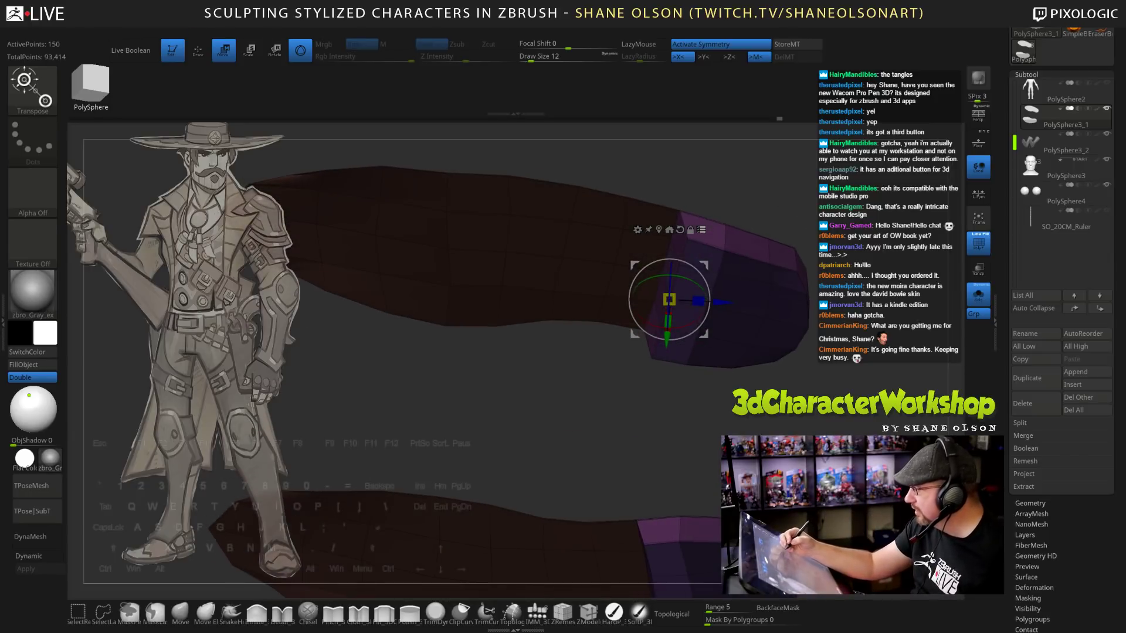
key("q")
Extrude the front sole polygroup downward to roughly the heel block's thickness, leaving a narrow gap between them.
mouse_move(785, 193)
left_mouse_down()
mouse_move(794, 264)
mouse_move(818, 235)
mouse_move(809, 296)
left_mouse_up()
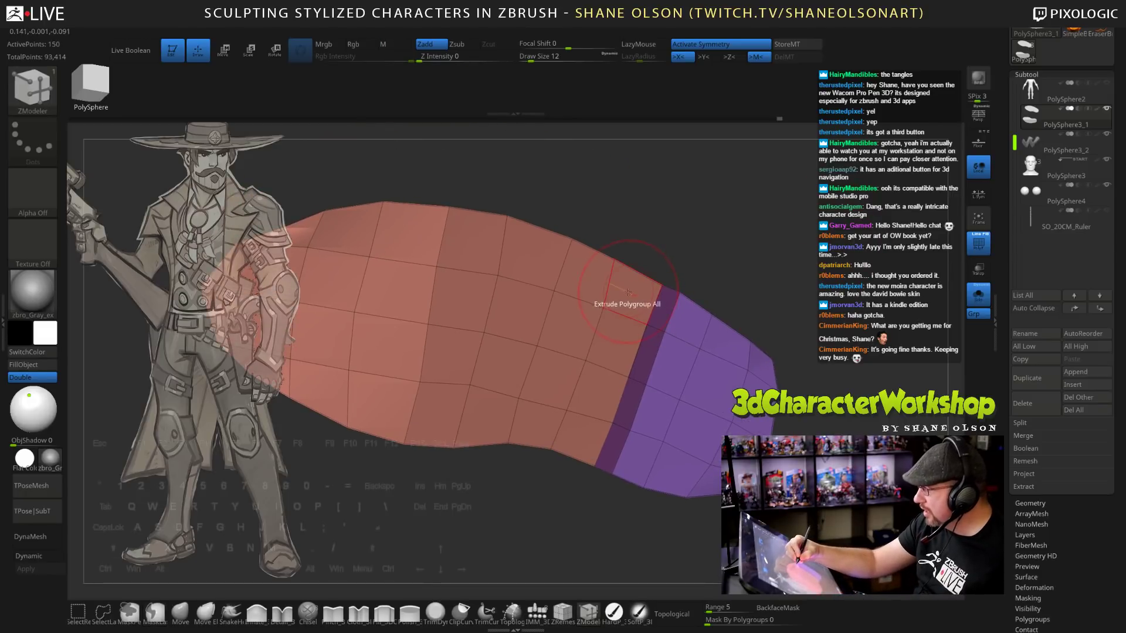
left_click_drag(628, 292, 630, 301)
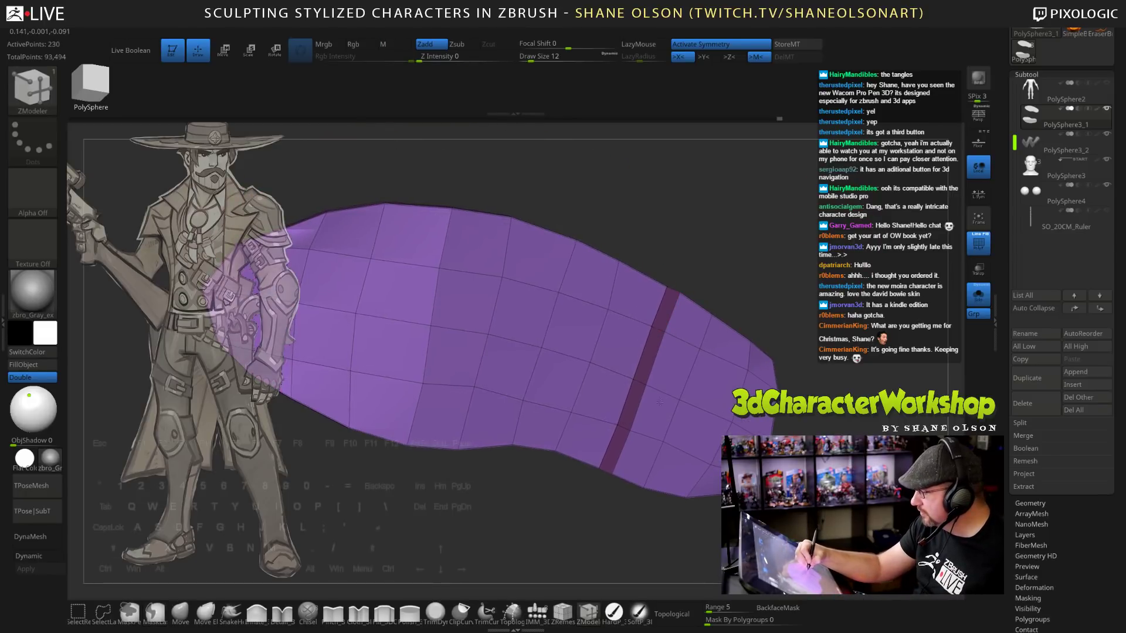
mouse_move(786, 252)
left_mouse_down()
mouse_move(792, 352)
mouse_move(789, 320)
left_mouse_up()
left_click(612, 319, "ctrl+shift")
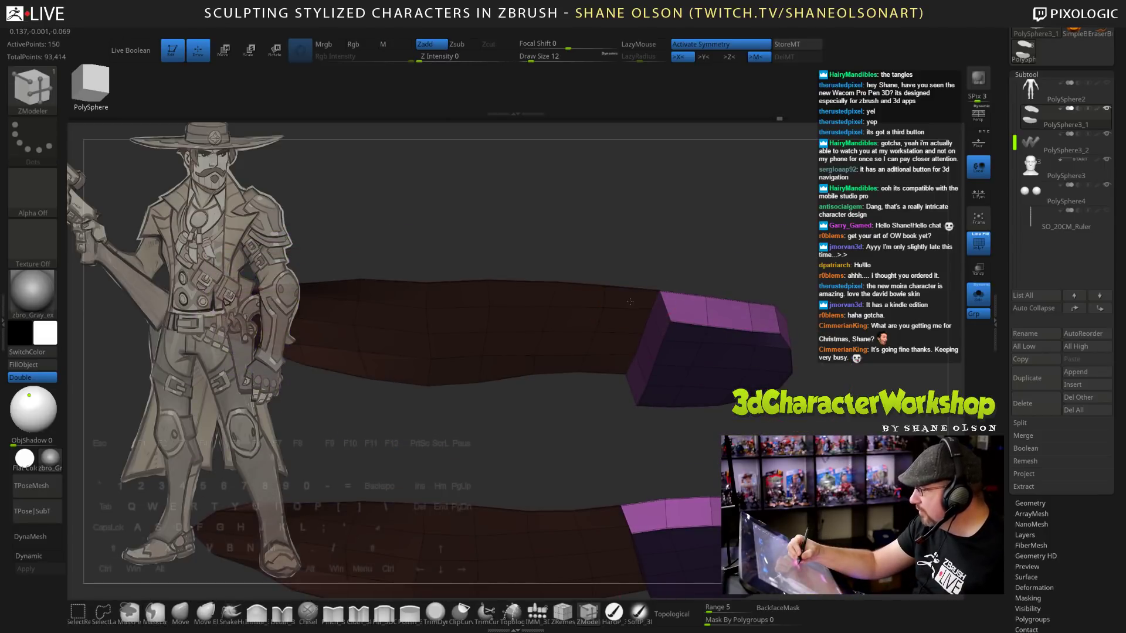
left_click_drag(629, 301, 632, 334)
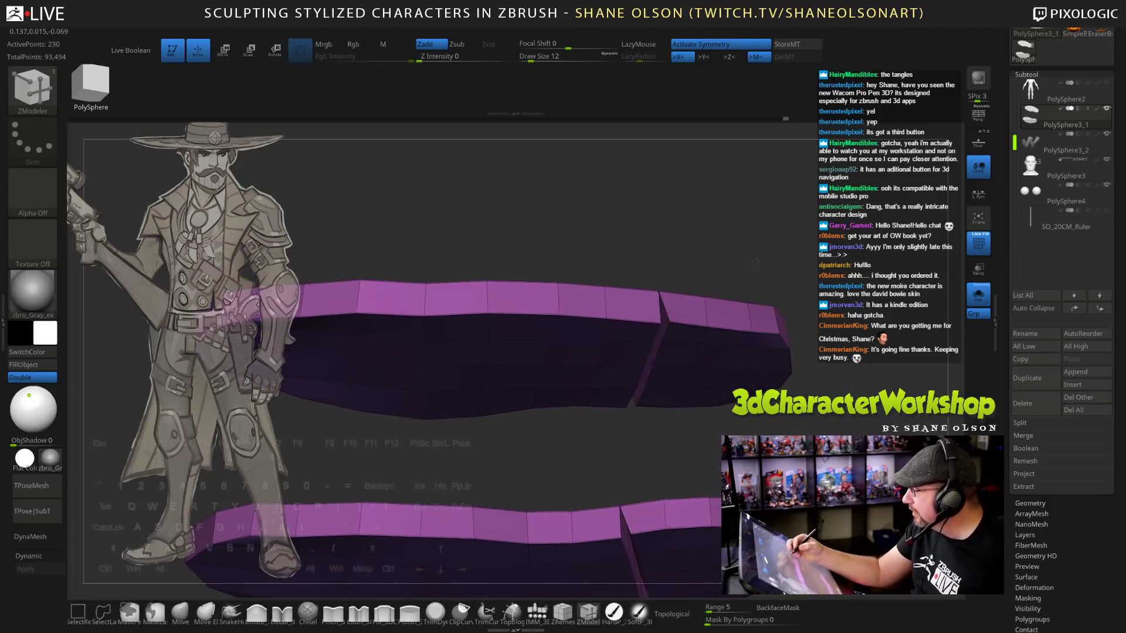
left_click_drag(757, 260, 787, 340)
left_click_drag(690, 226, 689, 228)
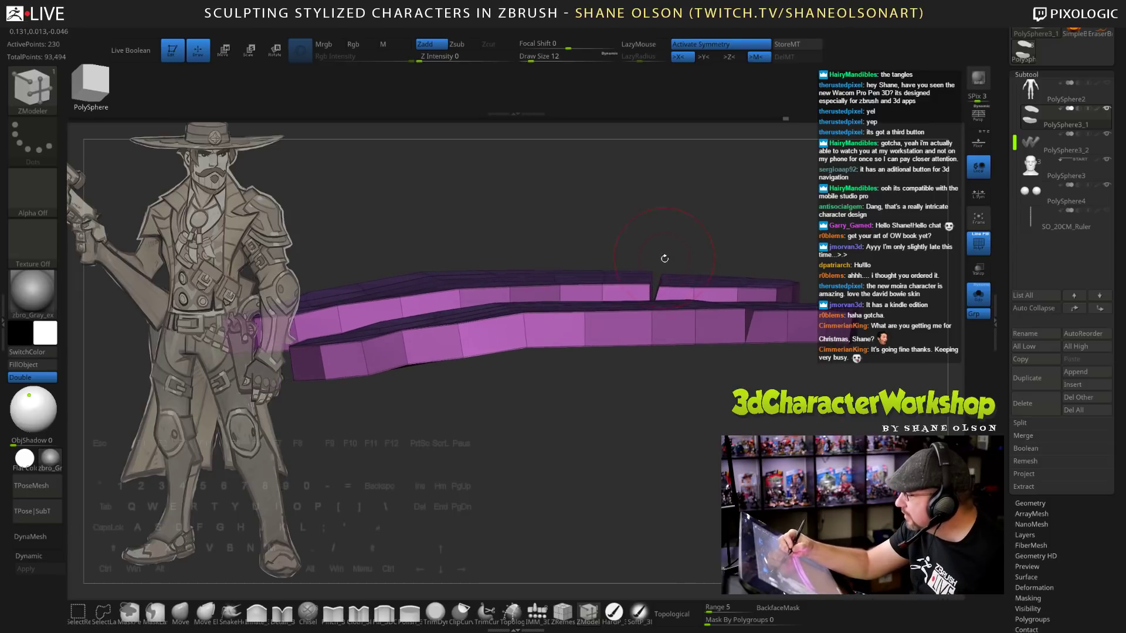
Move the rear edge of the extruded front sole toward the toe to widen the gap before the heel.
key("ctrl")
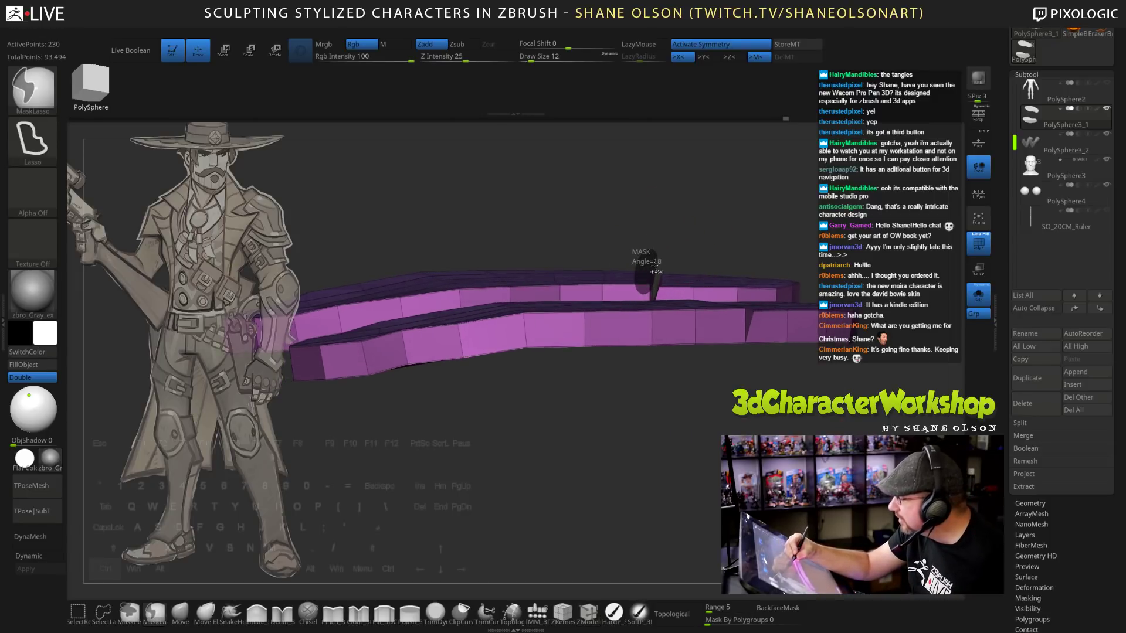
mouse_move(741, 233)
left_mouse_down()
mouse_move(748, 202)
mouse_move(753, 275)
left_mouse_up()
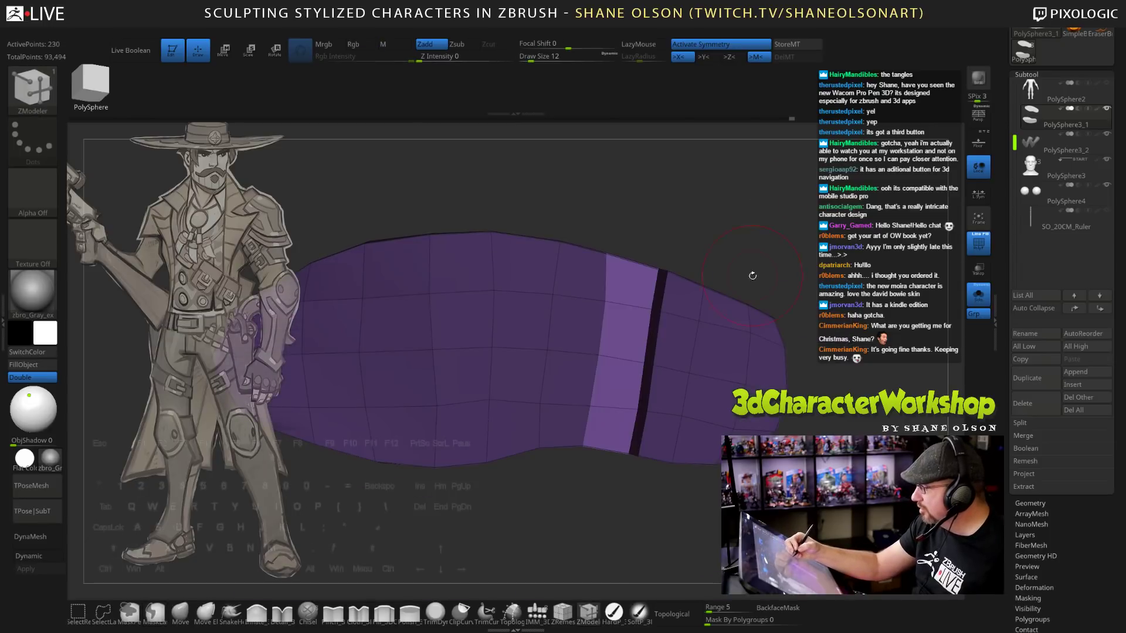
key("w")
left_click_drag(711, 364, 694, 360)
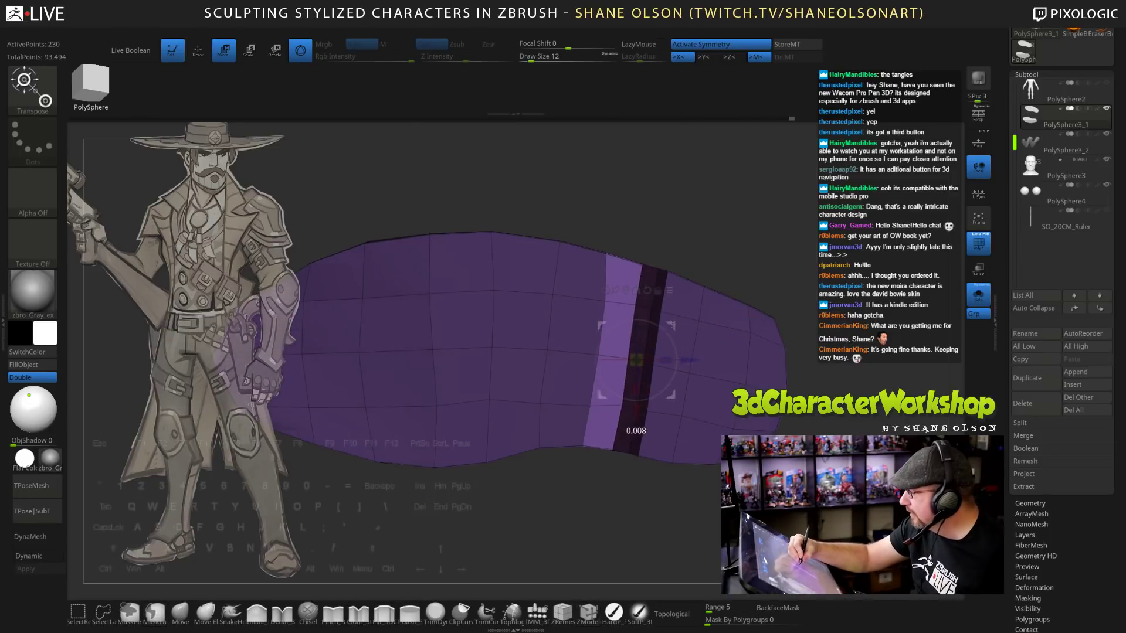
left_click_drag(753, 276, 769, 227)
left_click_drag(686, 296, 560, 569)
key("q")
left_click_drag(674, 328, 710, 271)
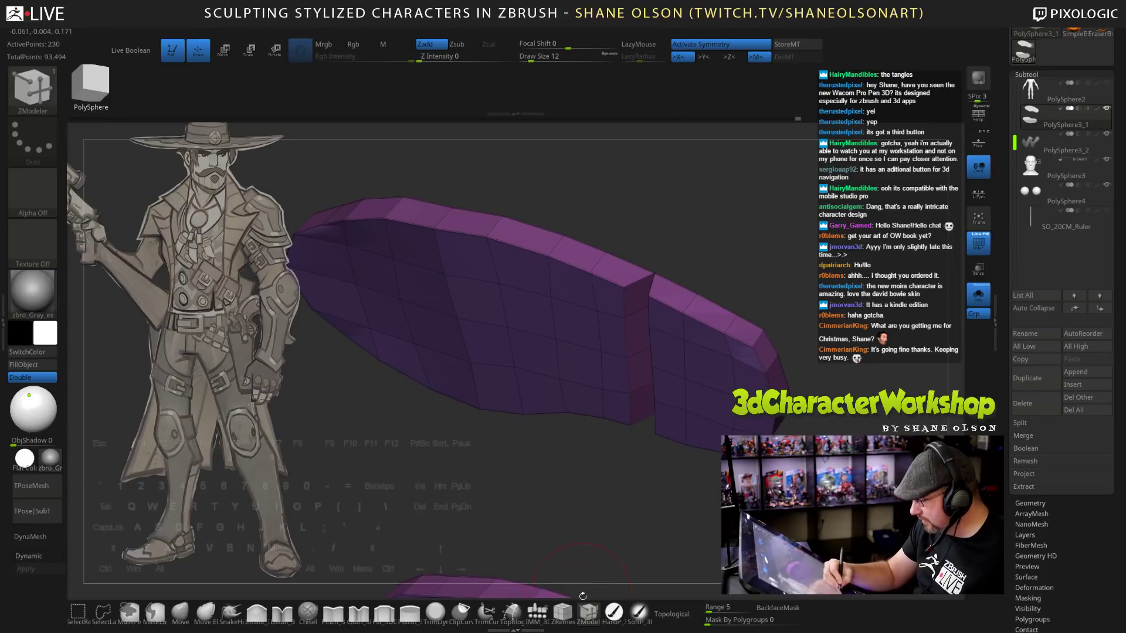
Set the ZModeler edge action to Crease.
key("b")
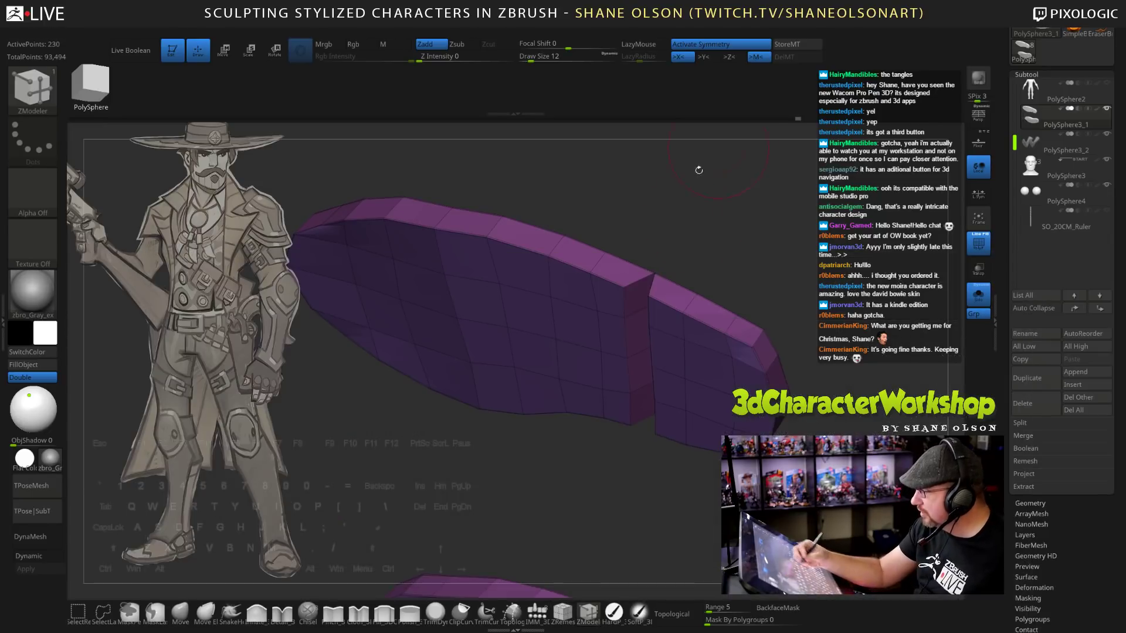
key("space")
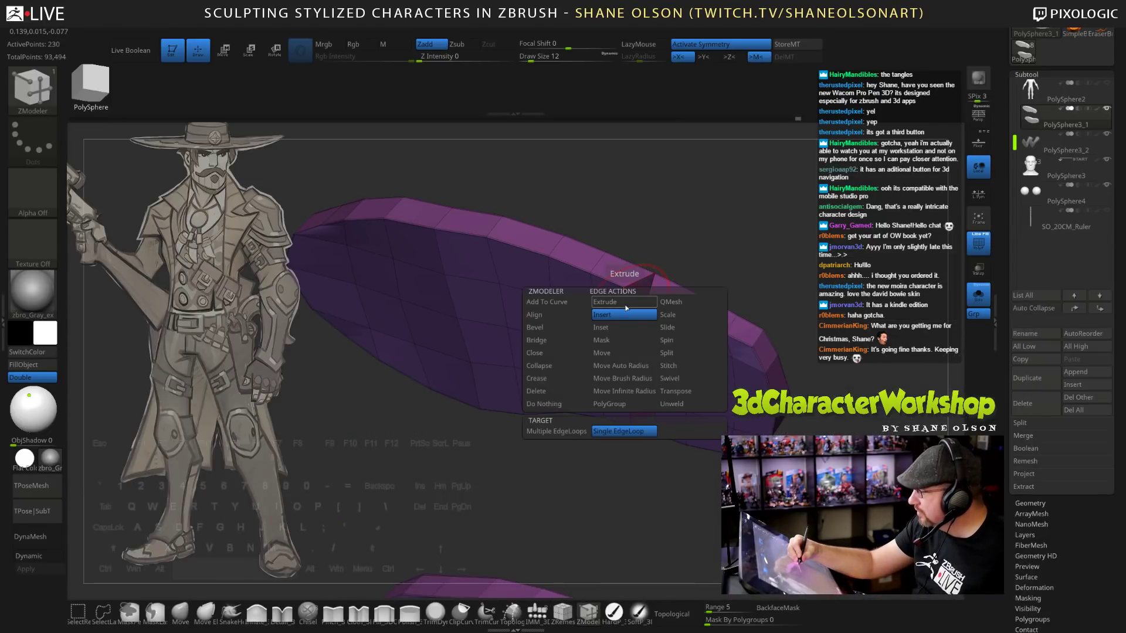
left_click(552, 380)
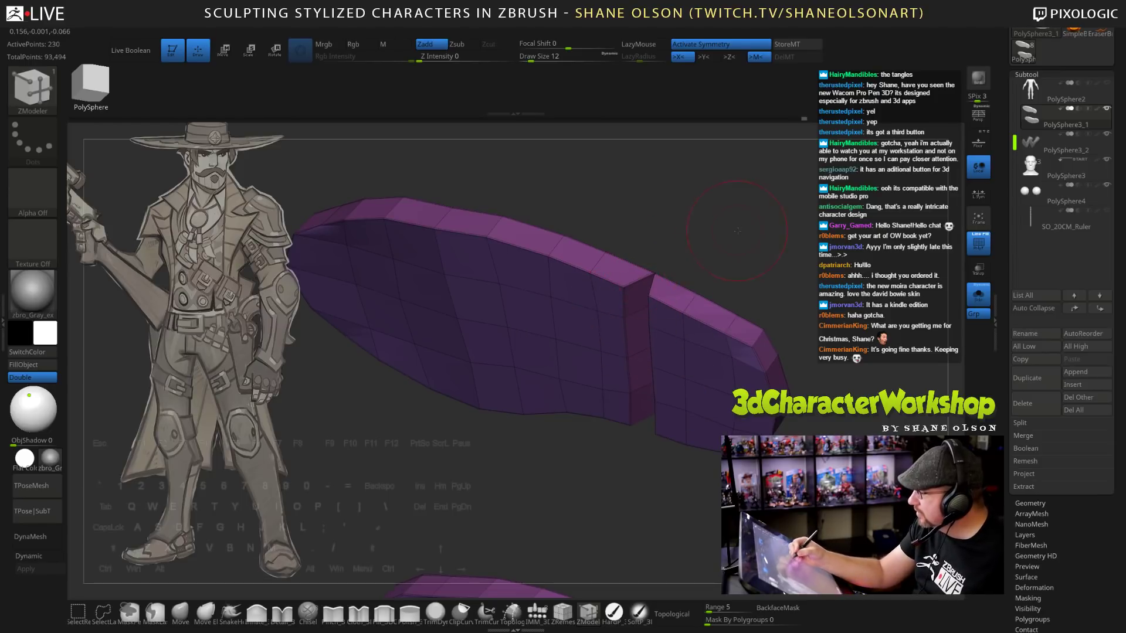
Crease the edge loops beside the sole-heel gap with Dynamic Subdiv on, then hide the PolyFrame to check the smooth soles.
left_click_drag(737, 231, 662, 288)
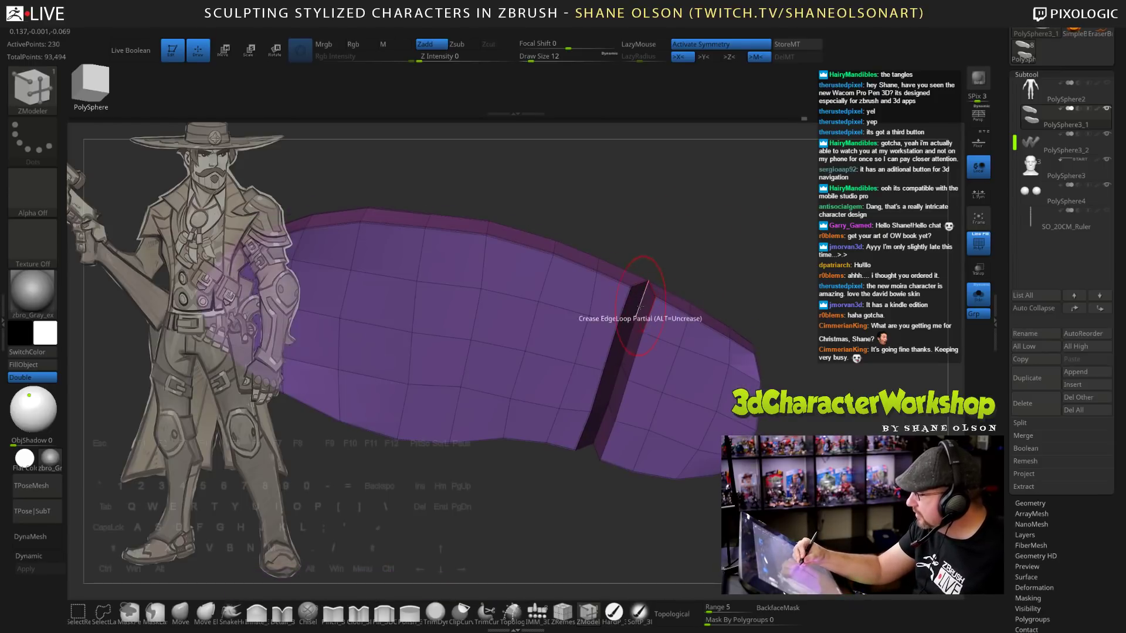
key("d")
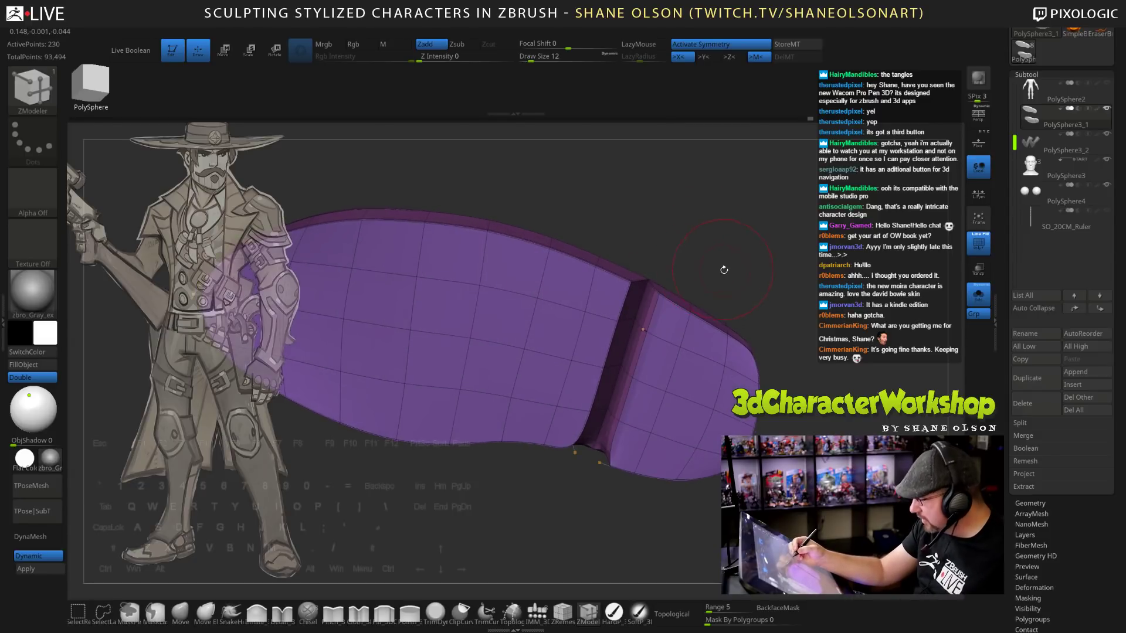
left_click_drag(736, 275, 801, 272)
left_click(644, 329)
left_click_drag(811, 358, 780, 337)
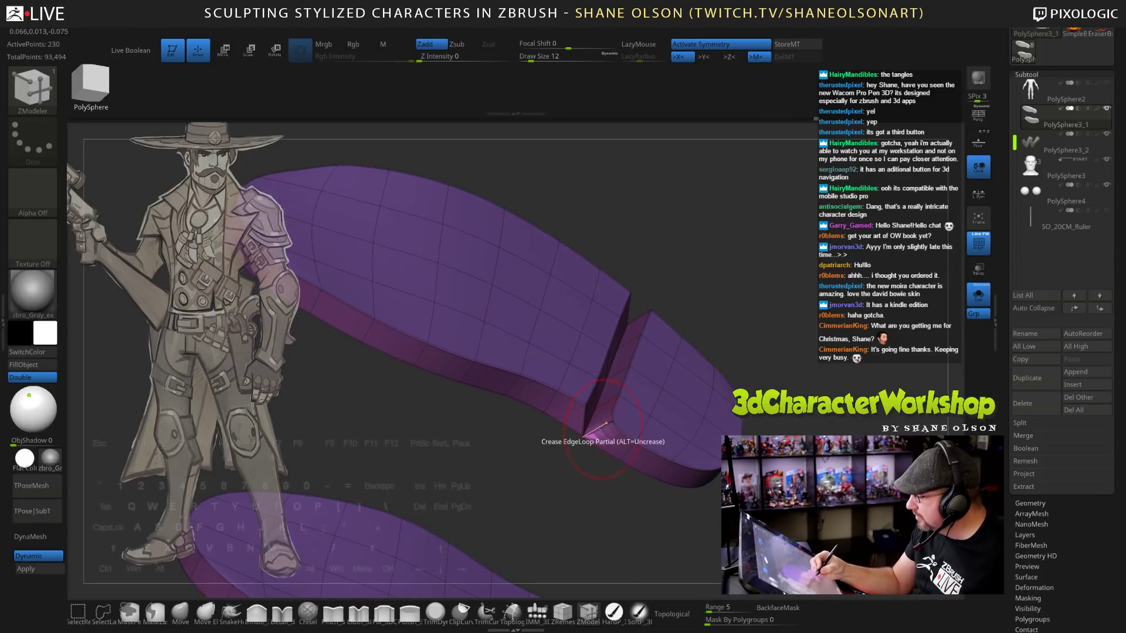
mouse_move(798, 275)
left_mouse_down()
mouse_move(775, 347)
mouse_move(753, 346)
mouse_move(786, 378)
mouse_move(732, 360)
left_mouse_up()
key("shift+f")
mouse_move(787, 425)
left_mouse_down("alt")
mouse_move(745, 315)
mouse_move(775, 427)
left_mouse_up("alt")
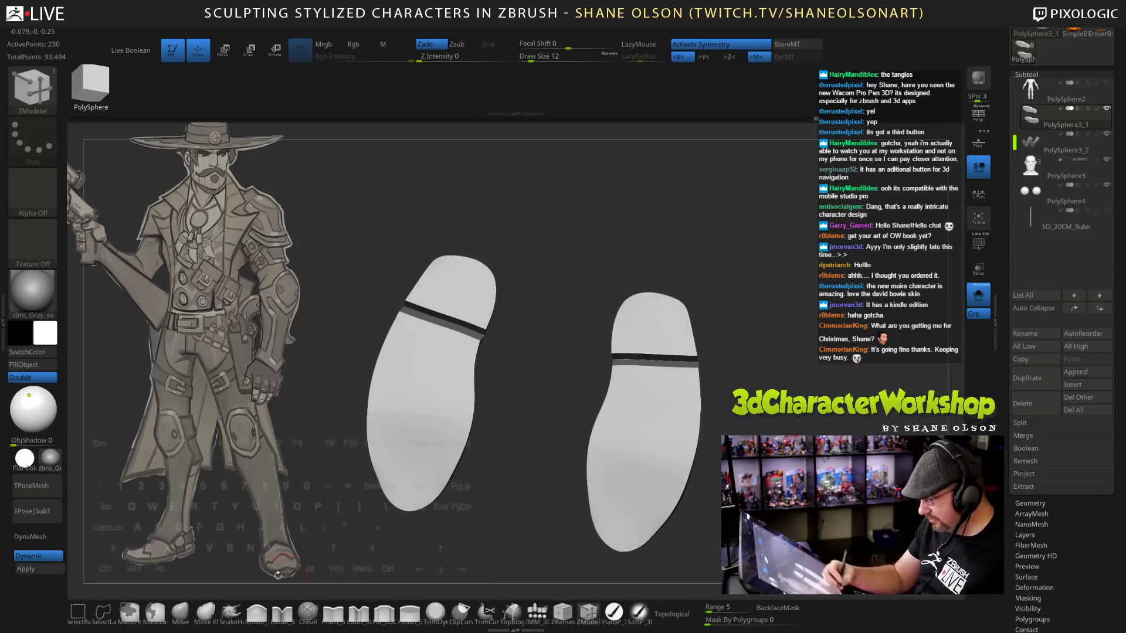
Switch to the Move brush and adjust the toe outline of both soles from directly below at Draw Size 26.
left_click(180, 613)
key("s")
left_click_drag(561, 209, 565, 213)
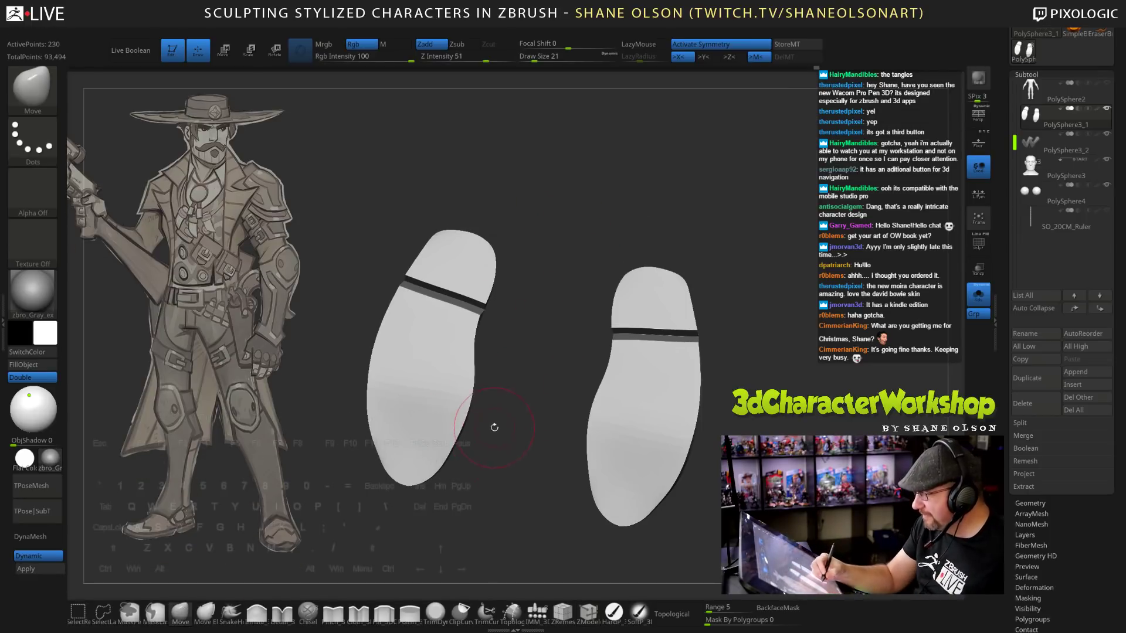
key("s")
left_click_drag(492, 466, 496, 466)
left_click_drag(498, 504, 513, 501, "shift")
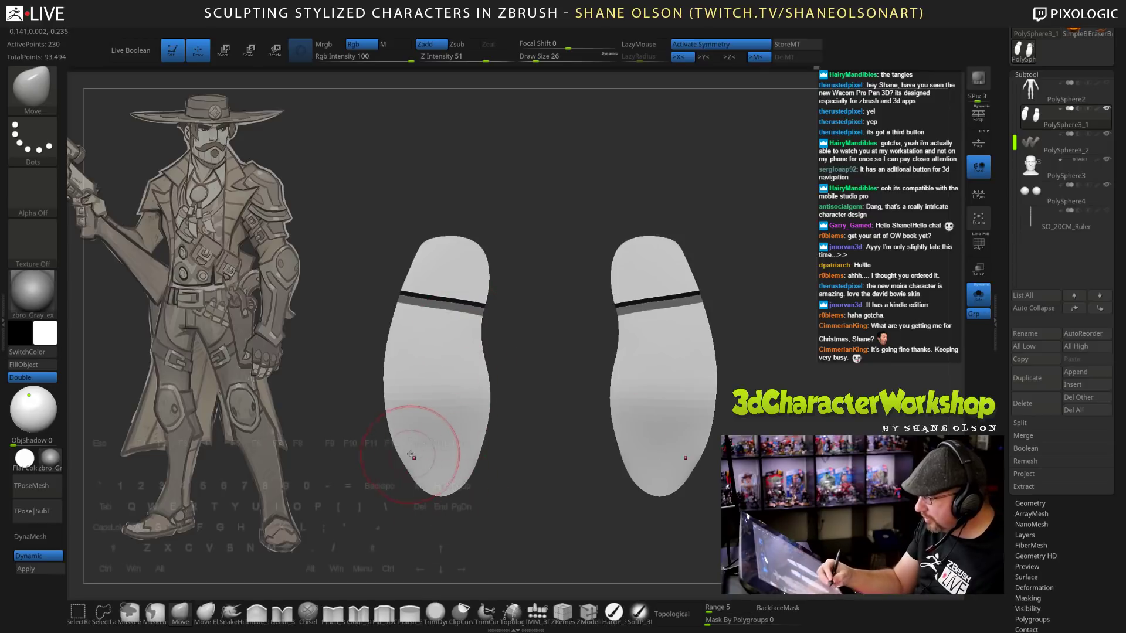
key("s")
left_click_drag(518, 522, 514, 522)
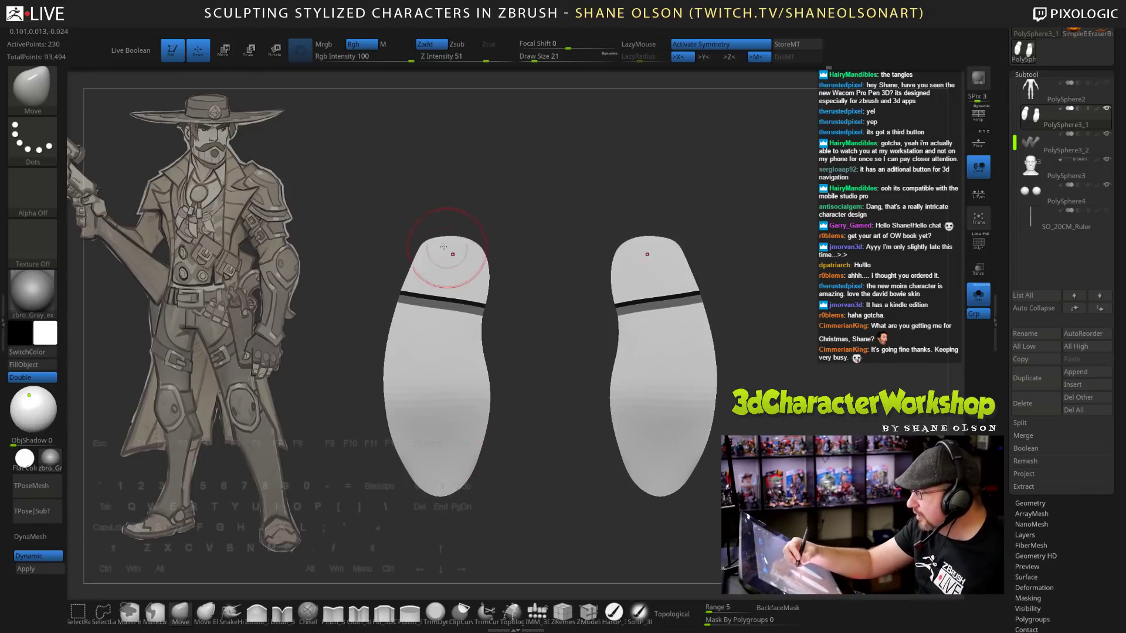
Round the back of the heels with the Move brush, reducing its Draw Size from 21 to 16 for the corners.
mouse_move(431, 240)
left_mouse_down()
mouse_move(422, 218)
mouse_move(452, 235)
left_mouse_up()
key("s")
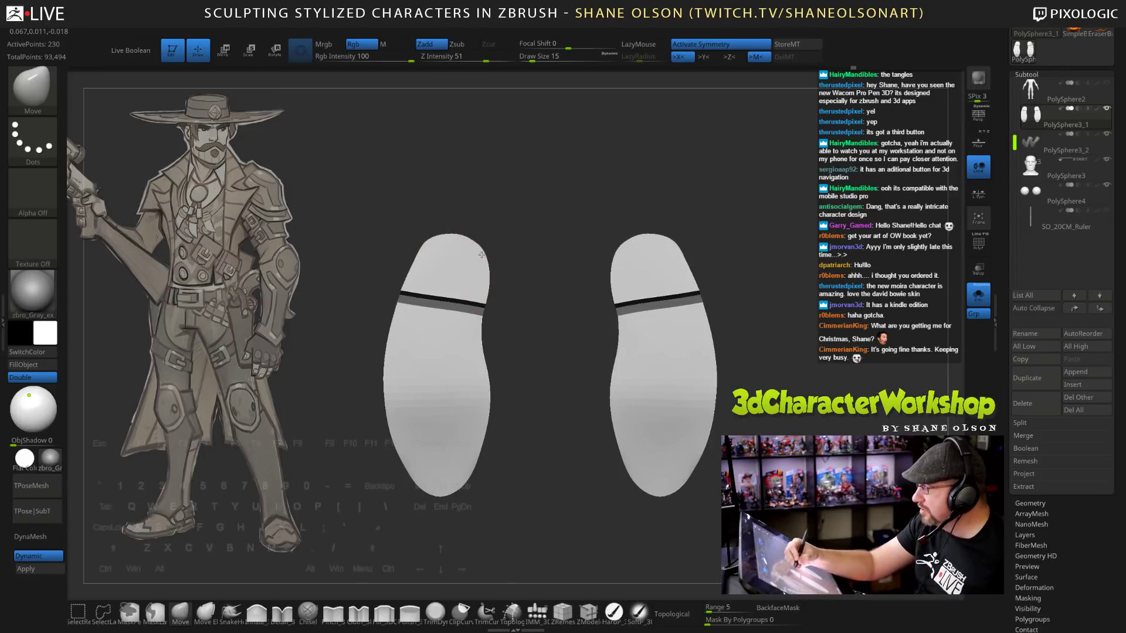
key("s")
left_click_drag(500, 198, 502, 198)
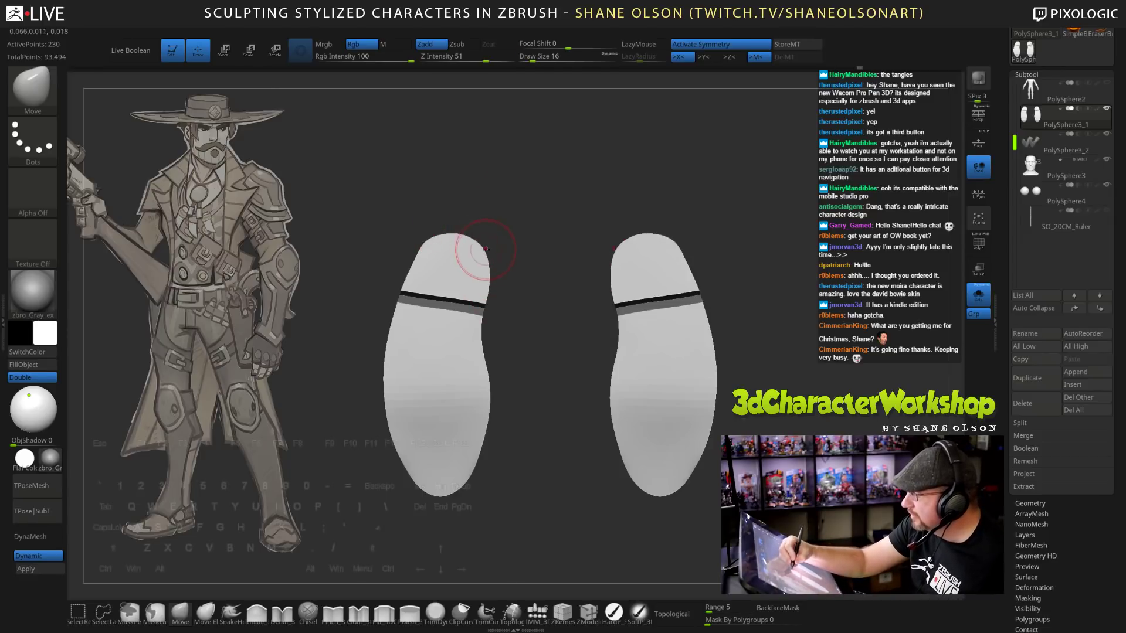
Turn off Solo mode to show the whole character together with the boot soles.
left_click_drag(563, 416, 803, 483)
left_click(979, 298)
left_click_drag(742, 432, 766, 282, "alt")
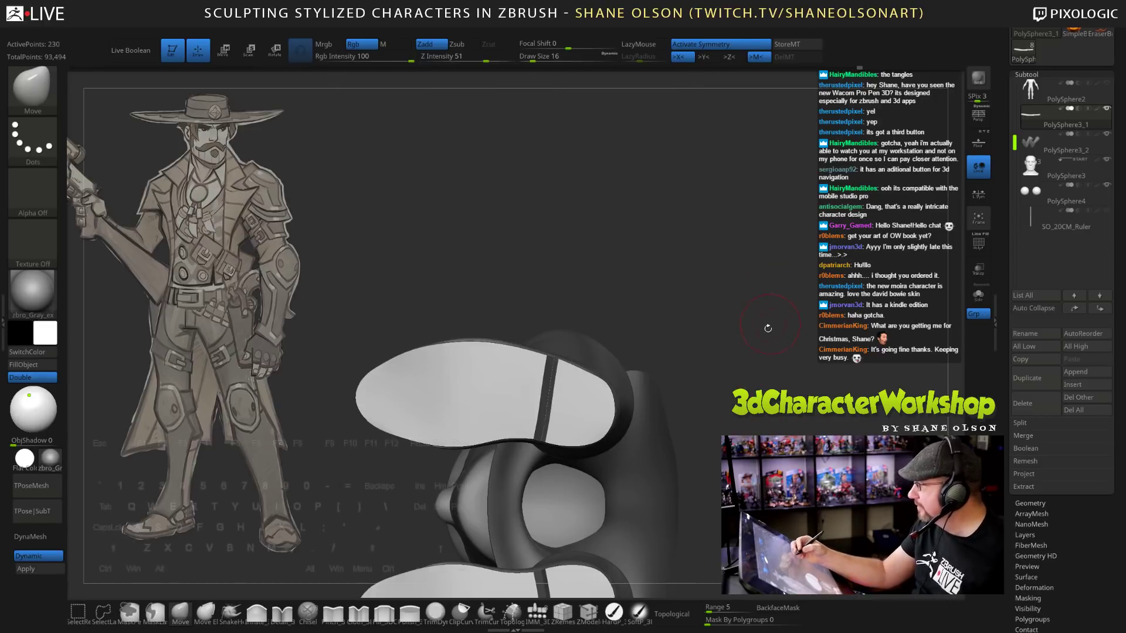
Set the Move brush's Draw Size to 34 and turn on transparency to see the soles through the body from above.
key("s")
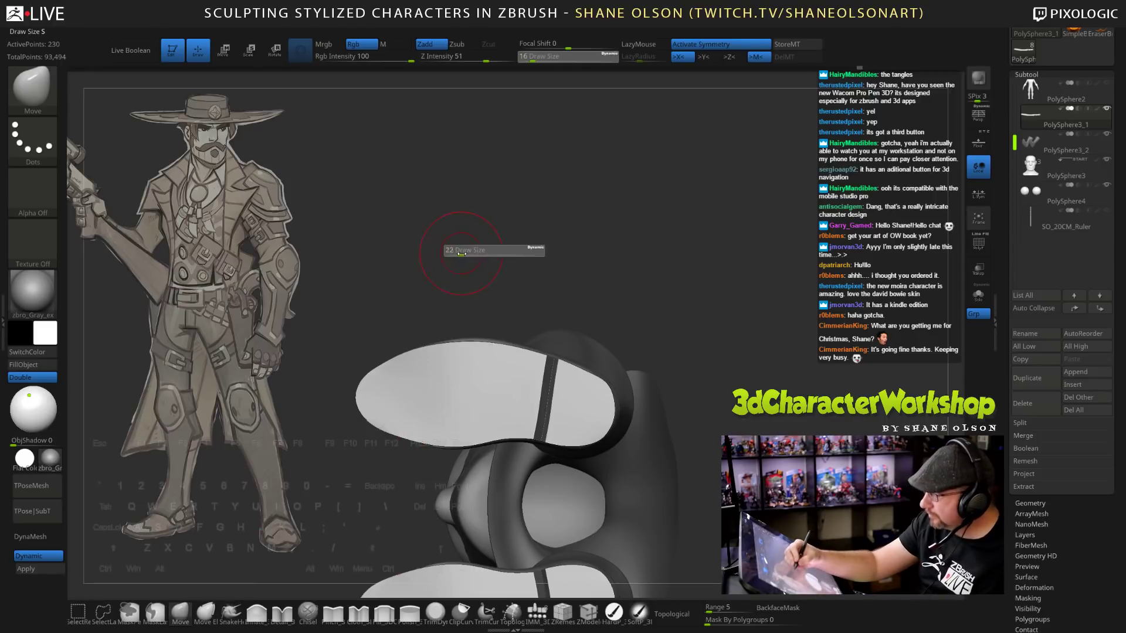
mouse_move(454, 251)
left_mouse_down()
mouse_move(505, 332)
mouse_move(597, 387)
mouse_move(650, 400)
left_mouse_up()
left_click_drag(563, 413, 632, 284)
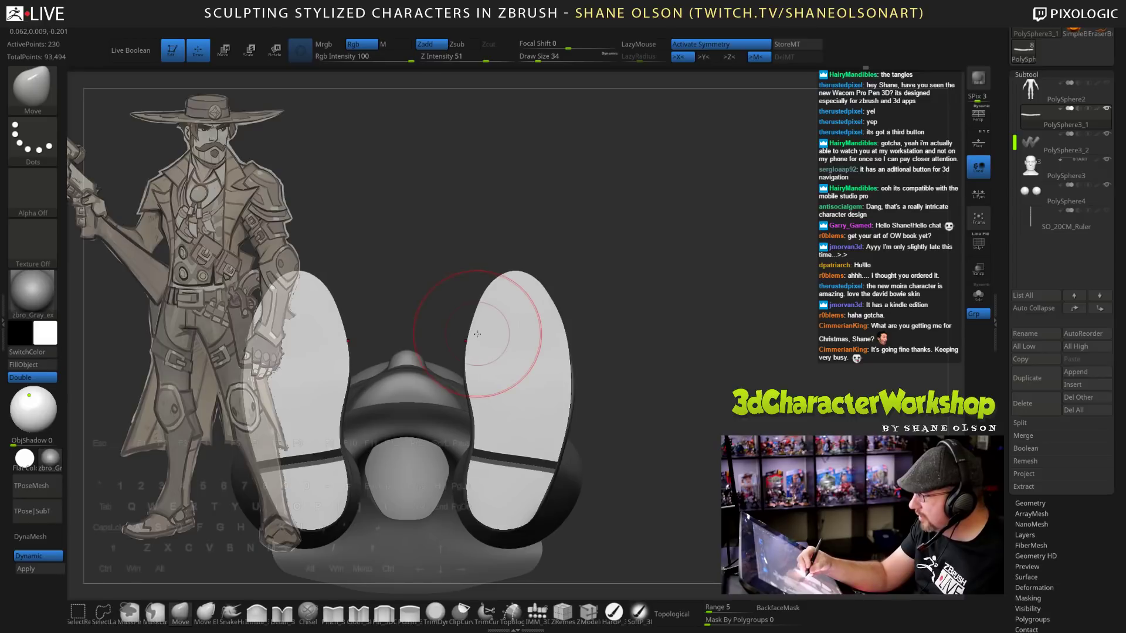
left_click(978, 268)
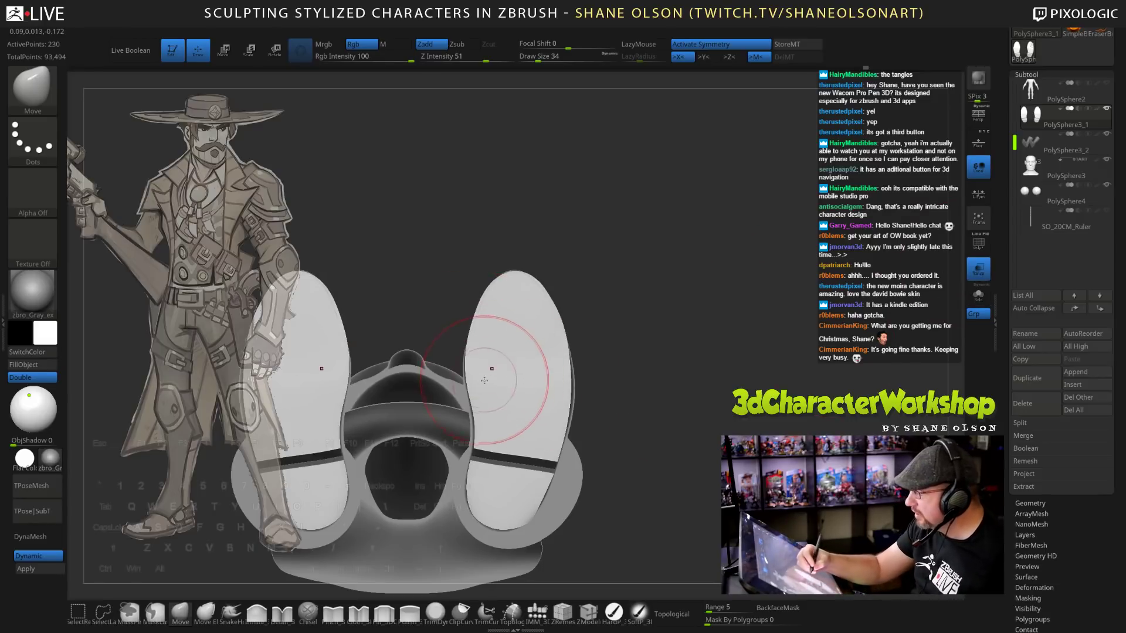
left_click_drag(615, 200, 613, 416)
left_click_drag(671, 461, 728, 316)
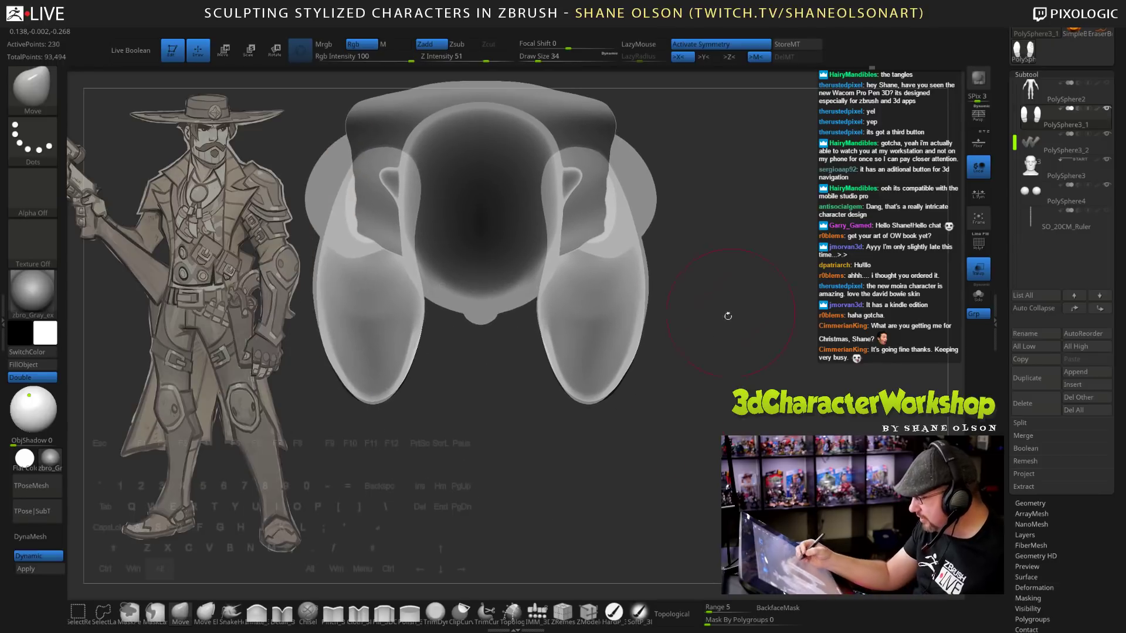
Reshape the inner edge and toe of both soles with the Move brush, viewed from above.
left_click_drag(570, 359, 570, 371)
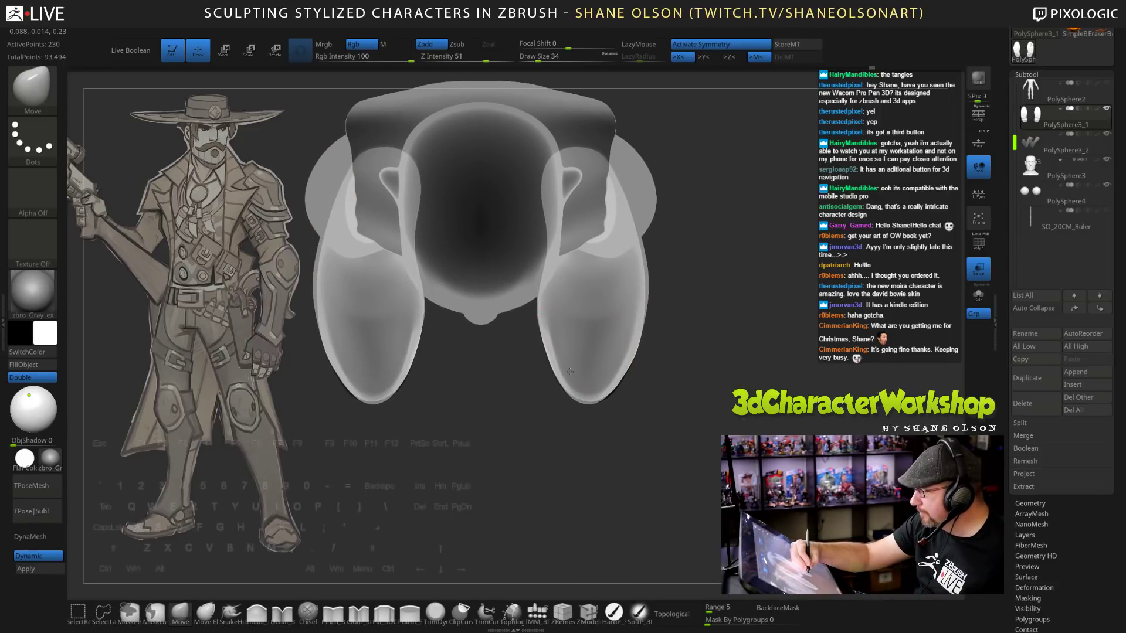
left_click_drag(554, 309, 546, 308)
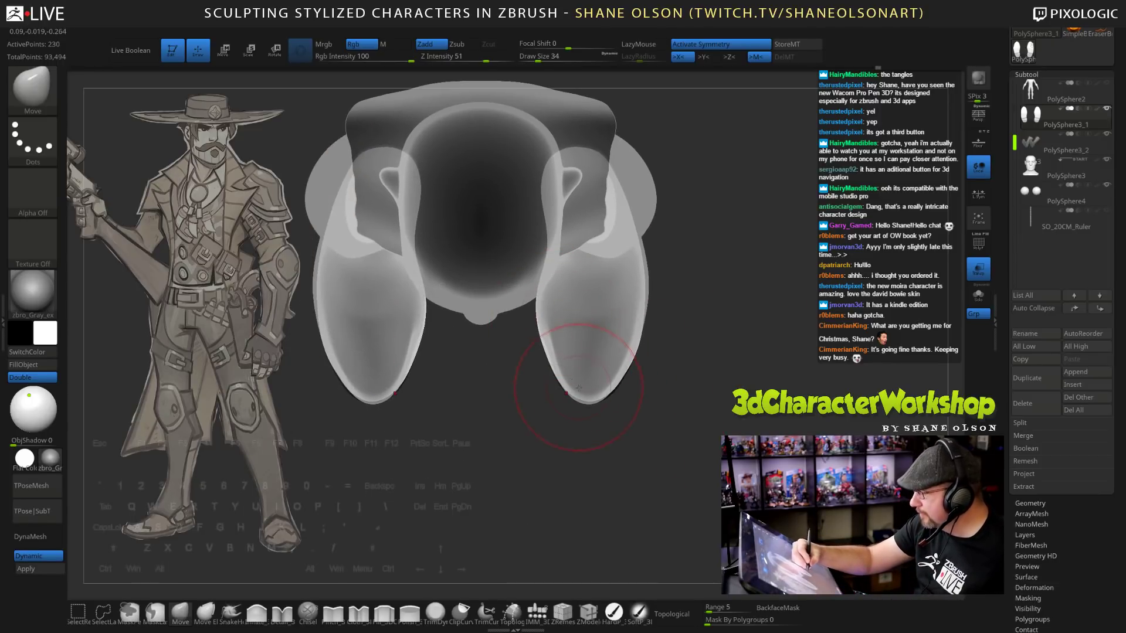
left_click_drag(579, 388, 557, 355)
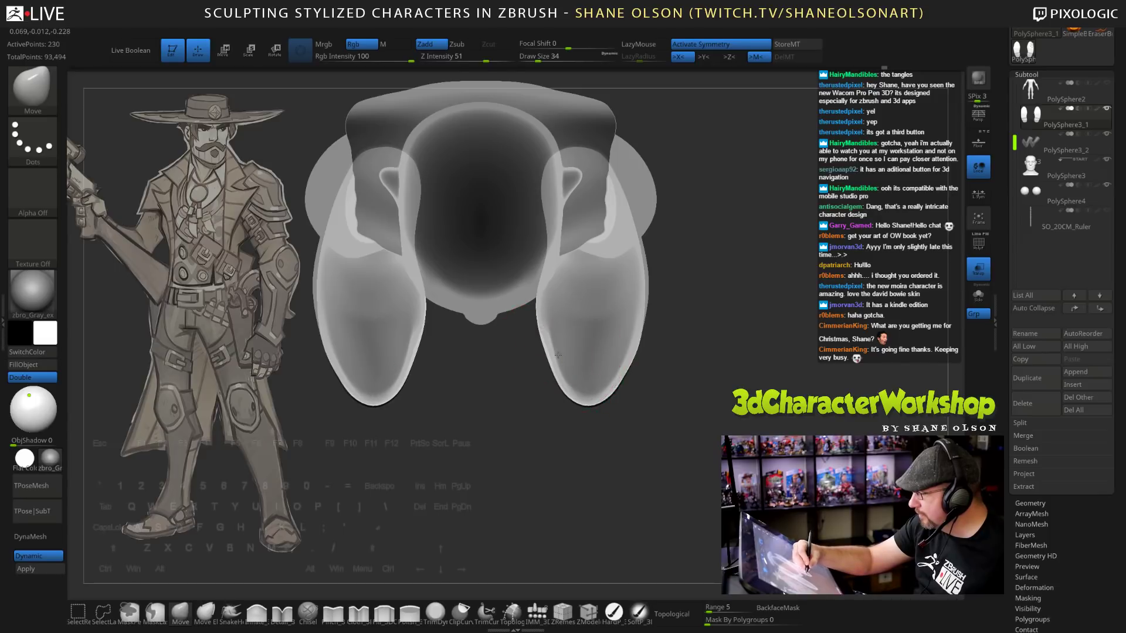
left_click_drag(655, 324, 643, 337, "alt")
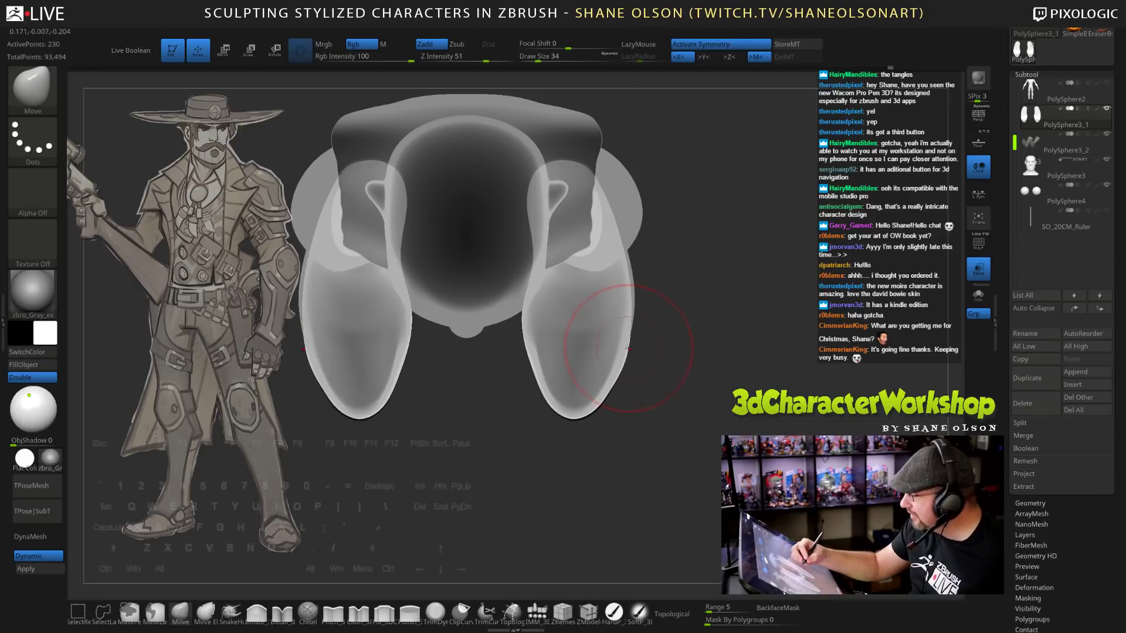
Pull the outer edges of both soles outward with the Move brush, raising its Draw Size to 43 for broader adjustments.
left_click_drag(619, 363, 624, 365)
left_click_drag(625, 321, 629, 319)
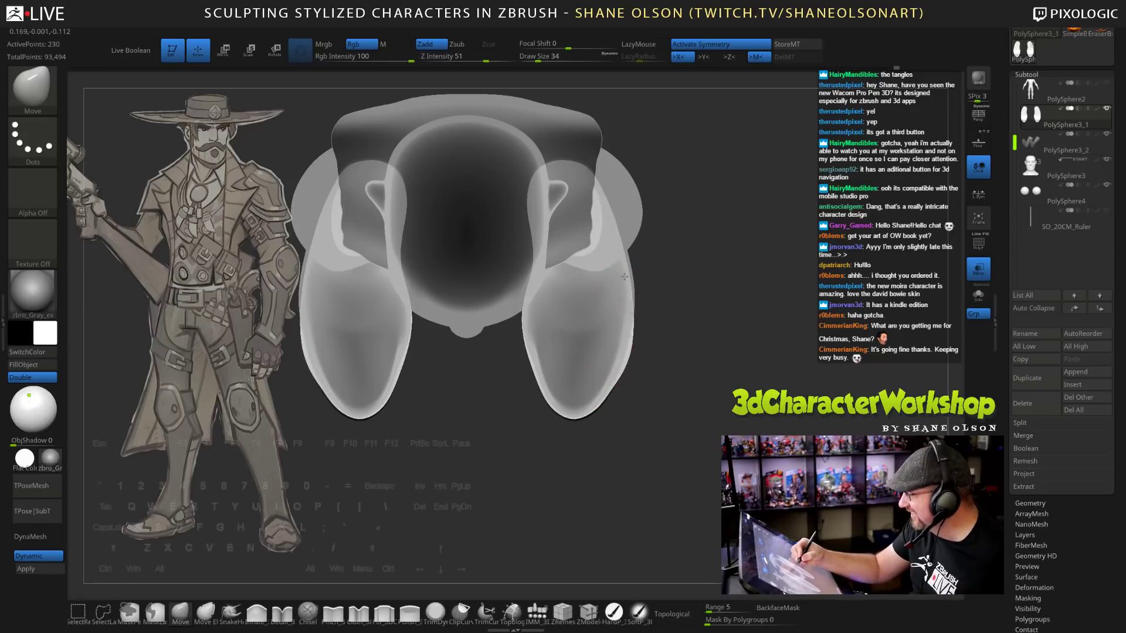
left_click_drag(624, 276, 627, 271)
mouse_move(613, 375)
left_mouse_down()
mouse_move(621, 384)
mouse_move(625, 350)
left_mouse_up()
key("s")
key("s")
left_click_drag(621, 278, 626, 290)
left_click_drag(621, 252, 613, 222)
mouse_move(693, 266)
left_mouse_down()
mouse_move(633, 267)
mouse_move(692, 265)
mouse_move(684, 234)
mouse_move(617, 221)
mouse_move(589, 170)
left_mouse_up()
key("s")
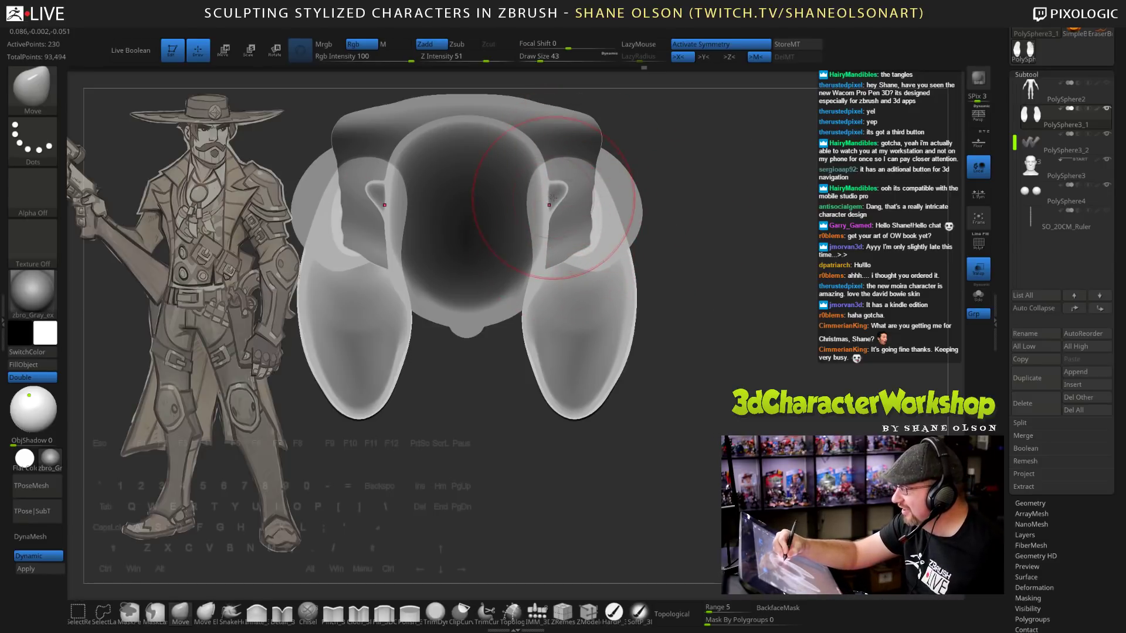
left_click_drag(743, 324, 692, 352)
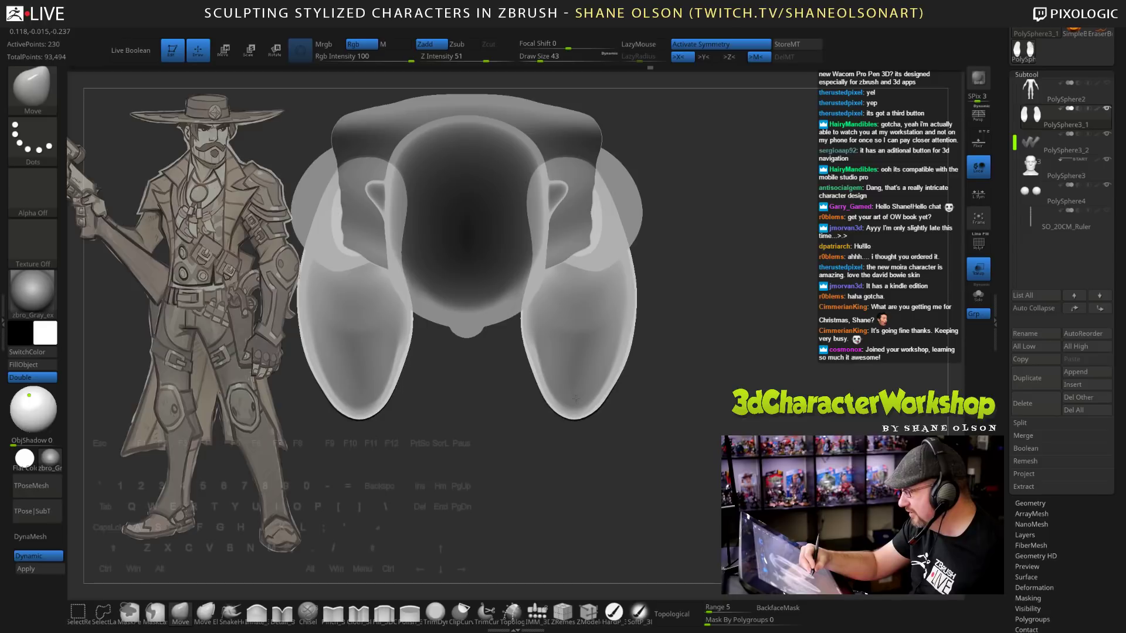
left_click_drag(706, 375, 747, 387)
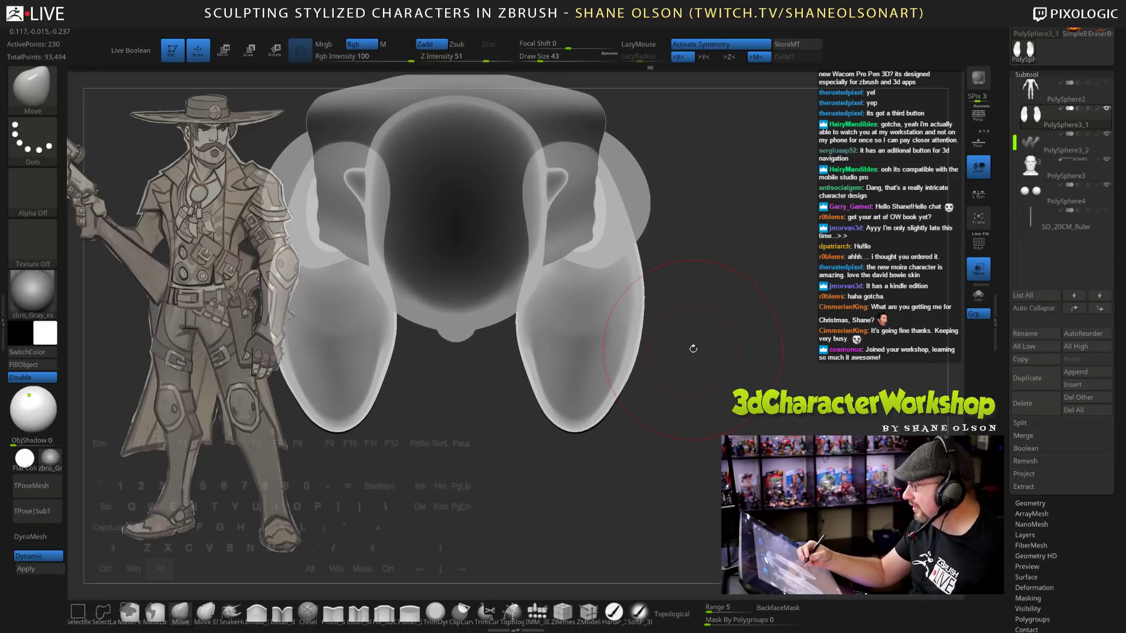
Select the boots subtool PolySphere3_2 and adjust the inner toe edge to the soles with the Move brush at Draw Size 28.
left_click_drag(693, 348, 656, 328)
left_click(585, 343, "alt")
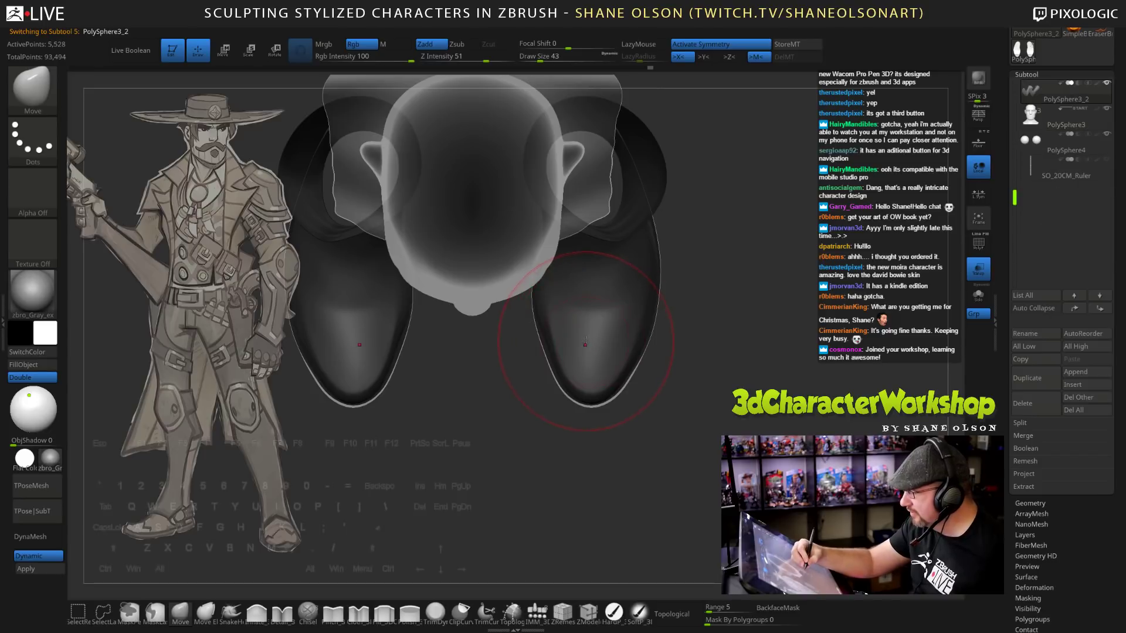
key("s")
left_click_drag(585, 344, 553, 344)
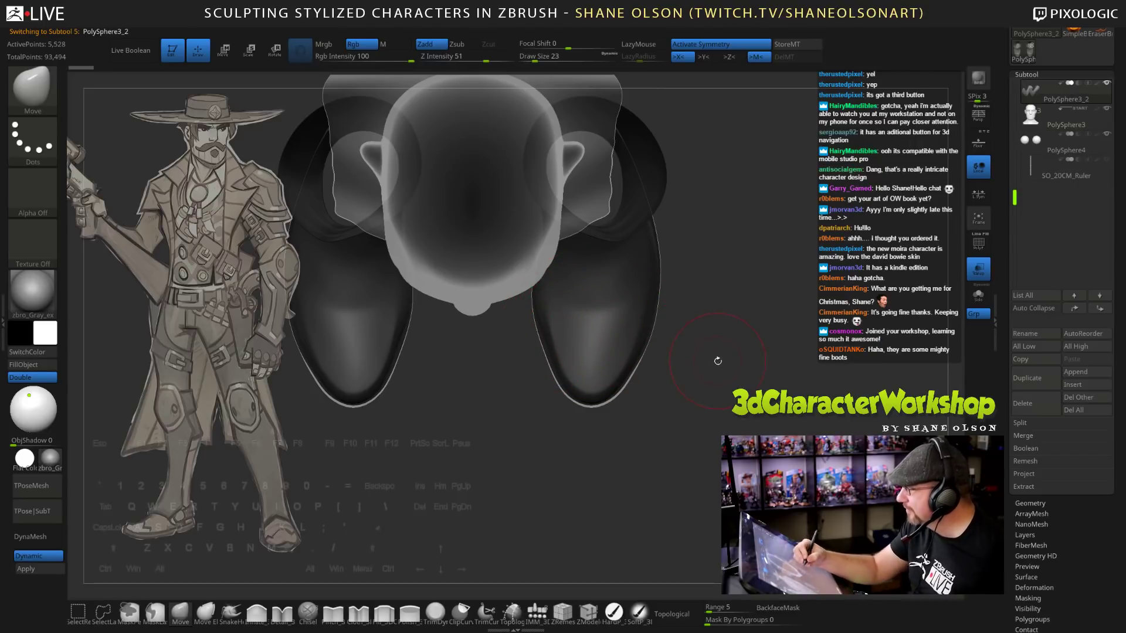
key("s")
left_click_drag(718, 361, 707, 367)
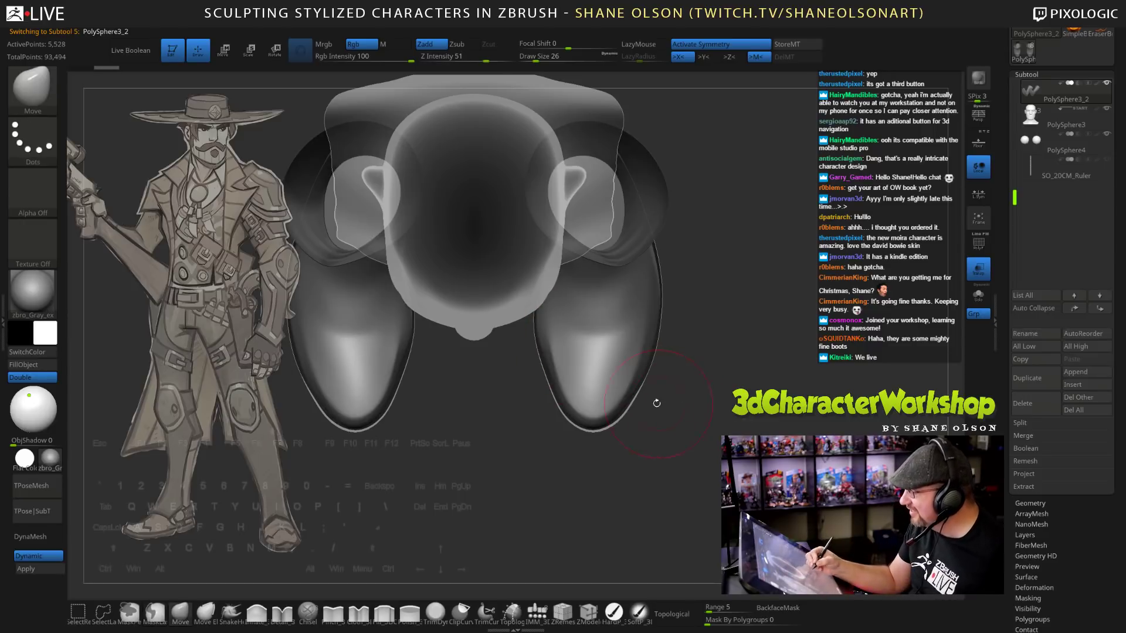
key("s")
left_click_drag(528, 479, 531, 480)
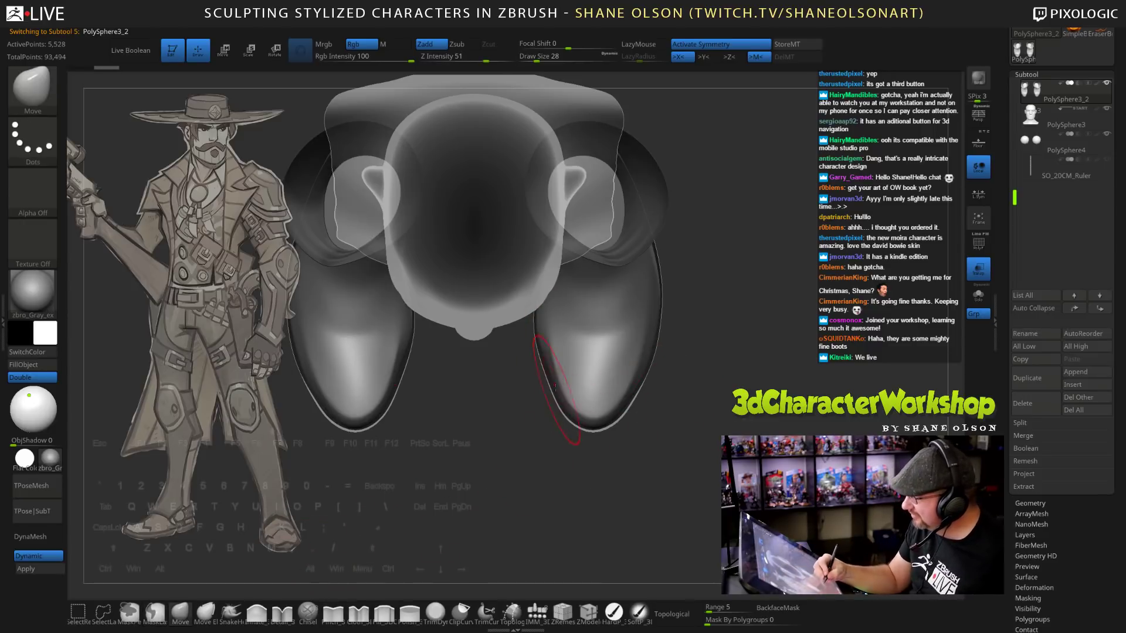
left_click_drag(548, 375, 569, 392)
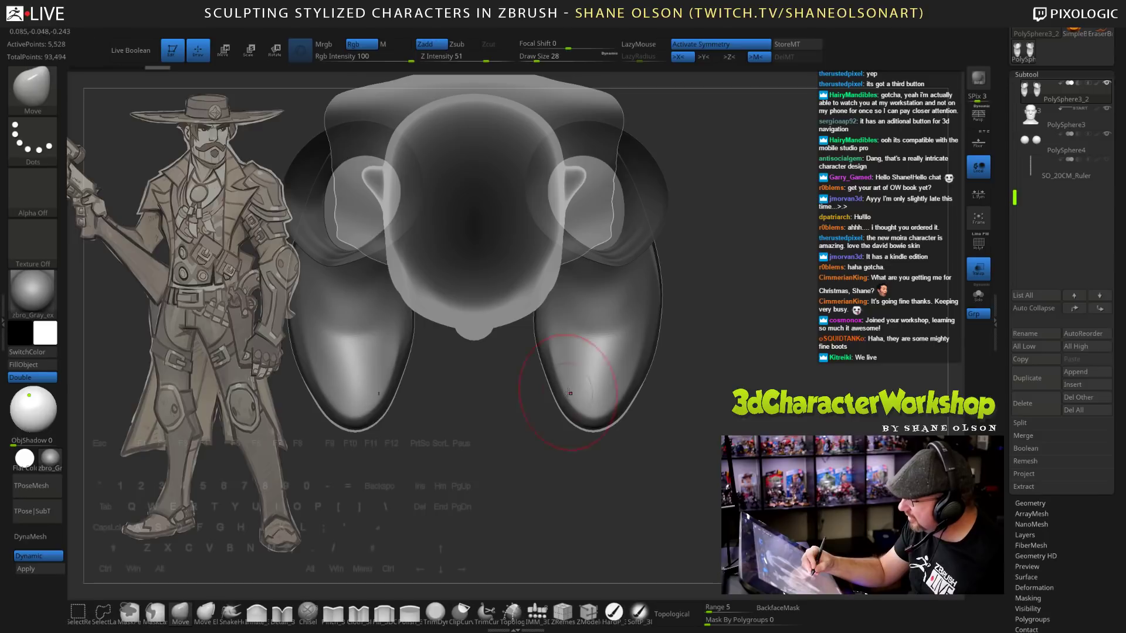
Adjust the outer side of the boots to the sole outline with the Move brush at Draw Size 29.
mouse_move(726, 365)
left_mouse_down()
mouse_move(759, 335)
mouse_move(764, 384)
left_mouse_up()
key("s")
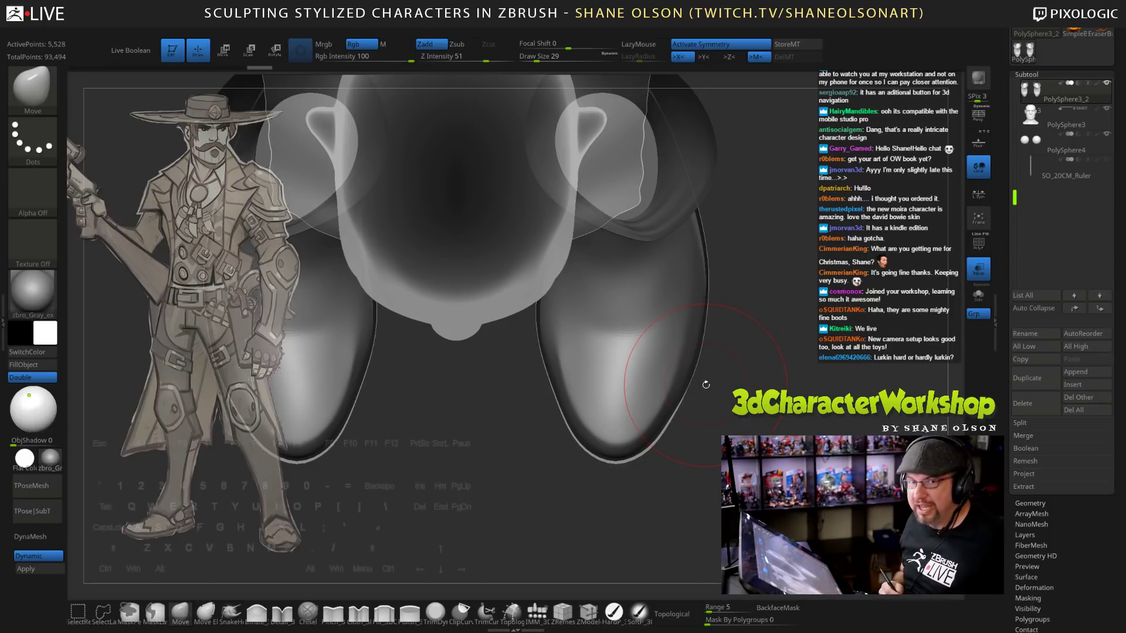
left_click_drag(767, 319, 687, 311)
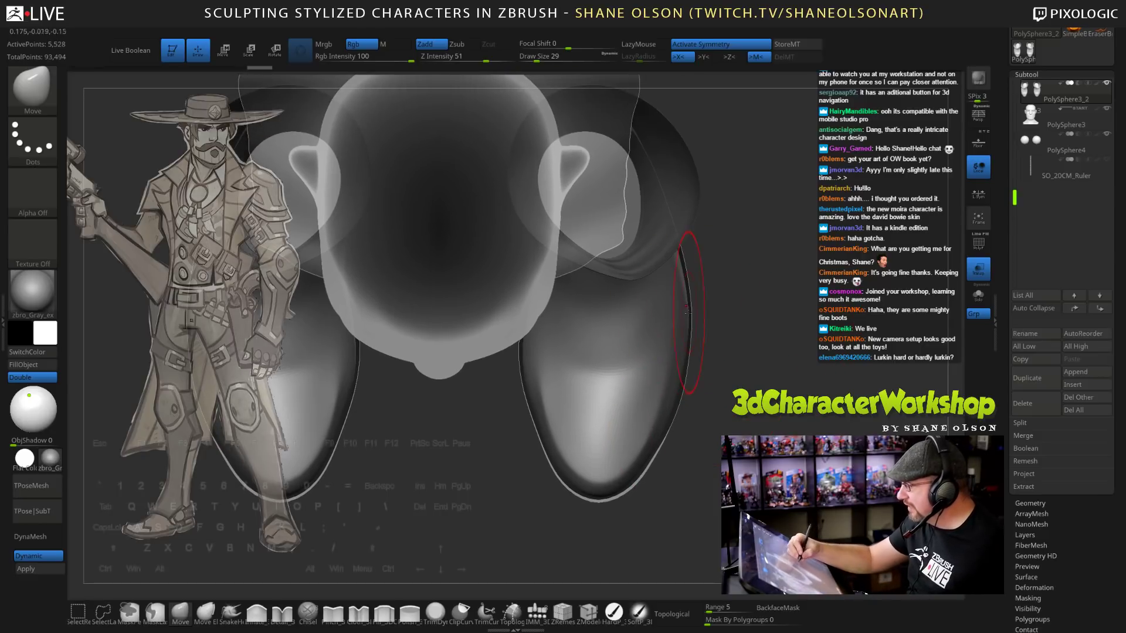
Reshape the side of the boots between heel and arch with the Move brush at draw size 41.
left_click_drag(742, 256, 674, 234)
key("s")
left_click(729, 253)
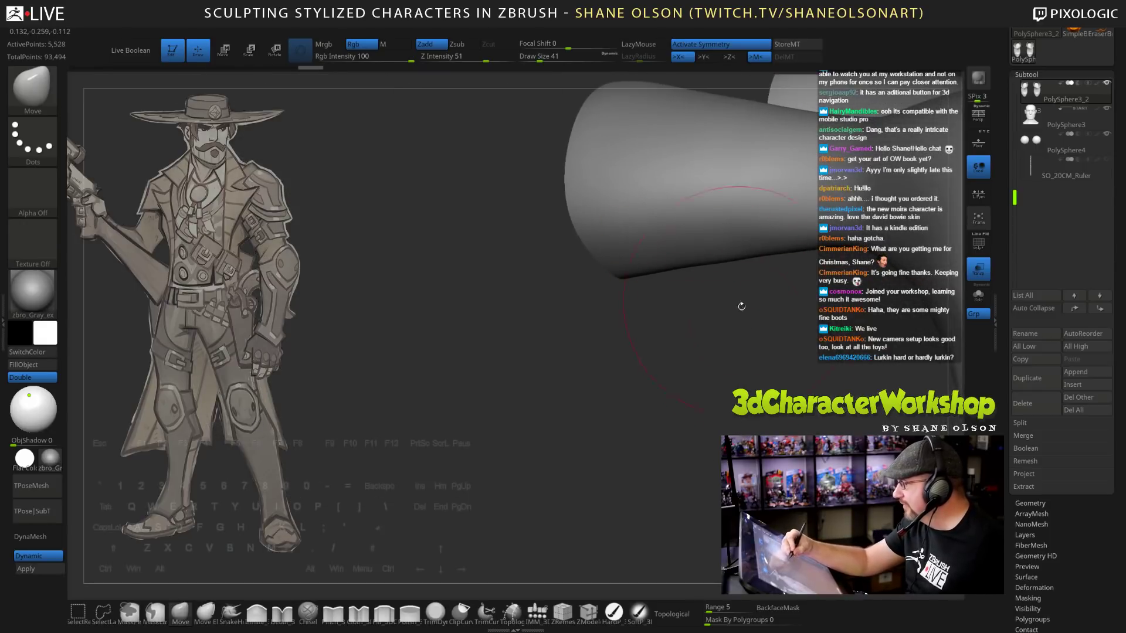
mouse_move(741, 305)
left_mouse_down("alt")
mouse_move(577, 351)
mouse_move(576, 409)
mouse_move(620, 187)
mouse_move(654, 234)
mouse_move(639, 270)
mouse_move(689, 290)
mouse_move(727, 339)
mouse_move(557, 275)
mouse_move(494, 235)
left_mouse_up("alt")
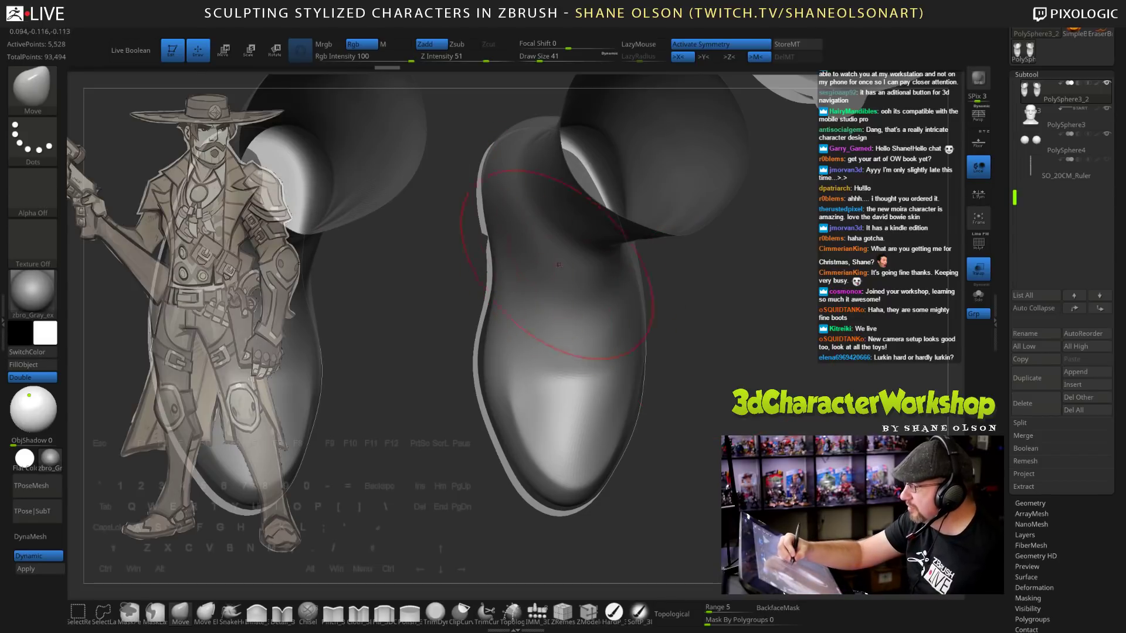
left_click_drag(754, 334, 676, 293)
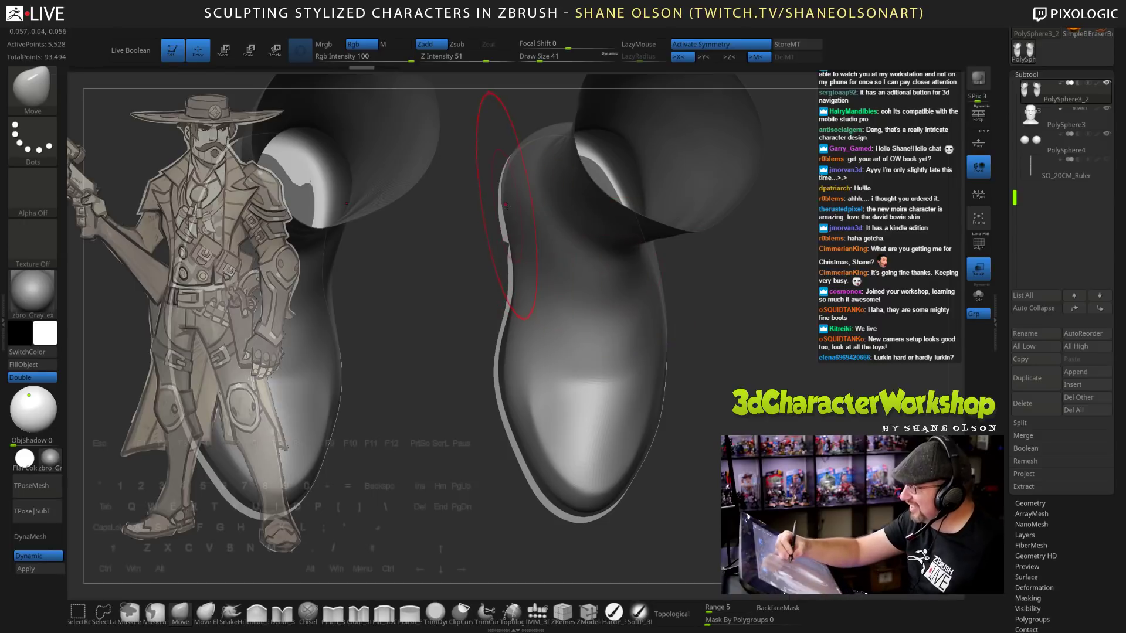
left_click_drag(505, 205, 505, 207)
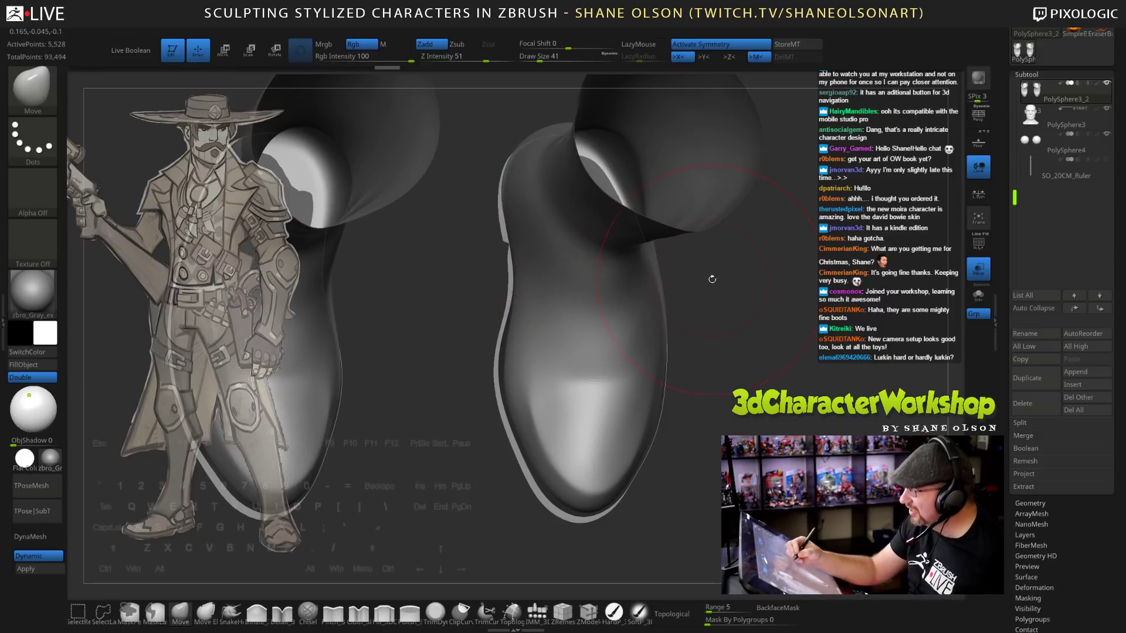
left_click_drag(711, 279, 642, 264)
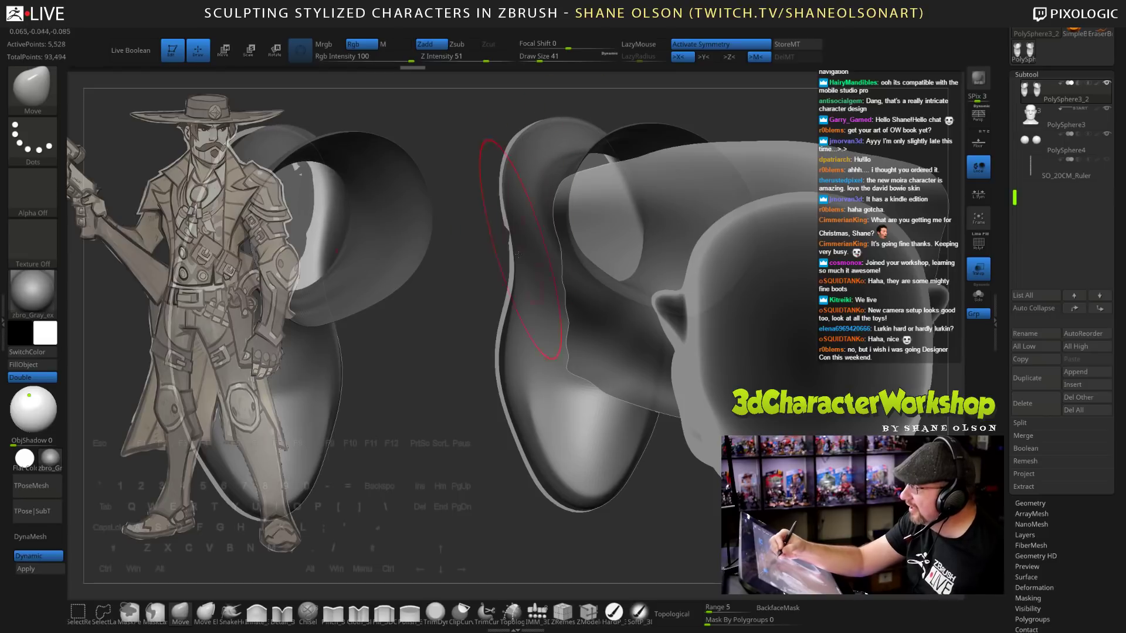
left_click_drag(568, 222, 626, 184)
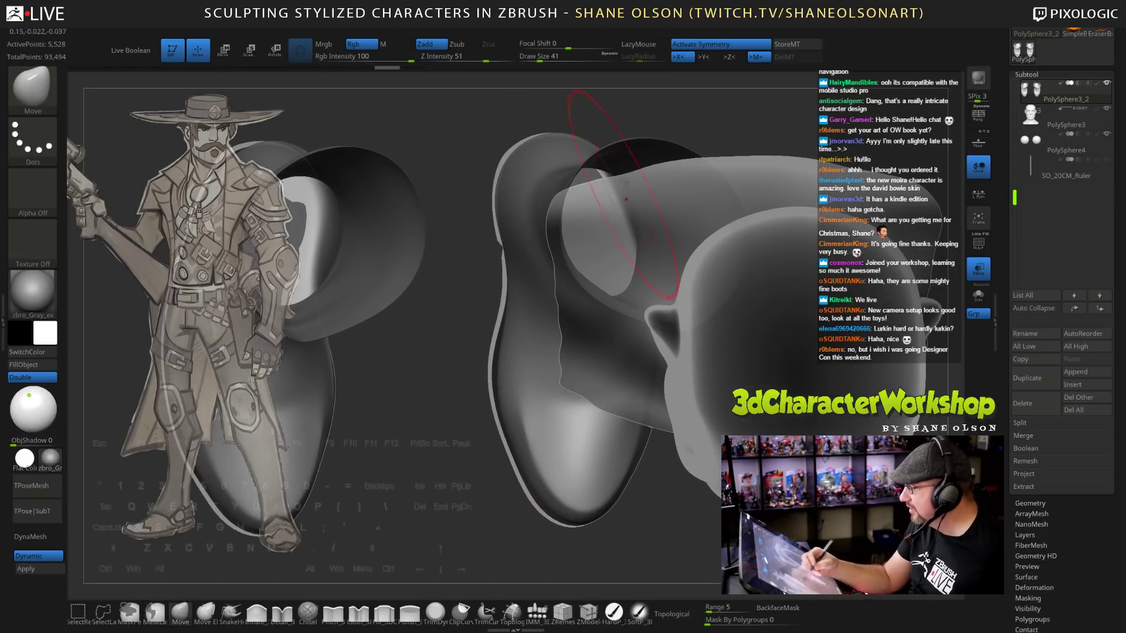
Select the boot soles subtool and nudge the sole's side edge near the arch with the Move brush.
left_click_drag(474, 432, 484, 413)
left_click_drag(820, 404, 839, 389)
left_click_drag(642, 293, 715, 398)
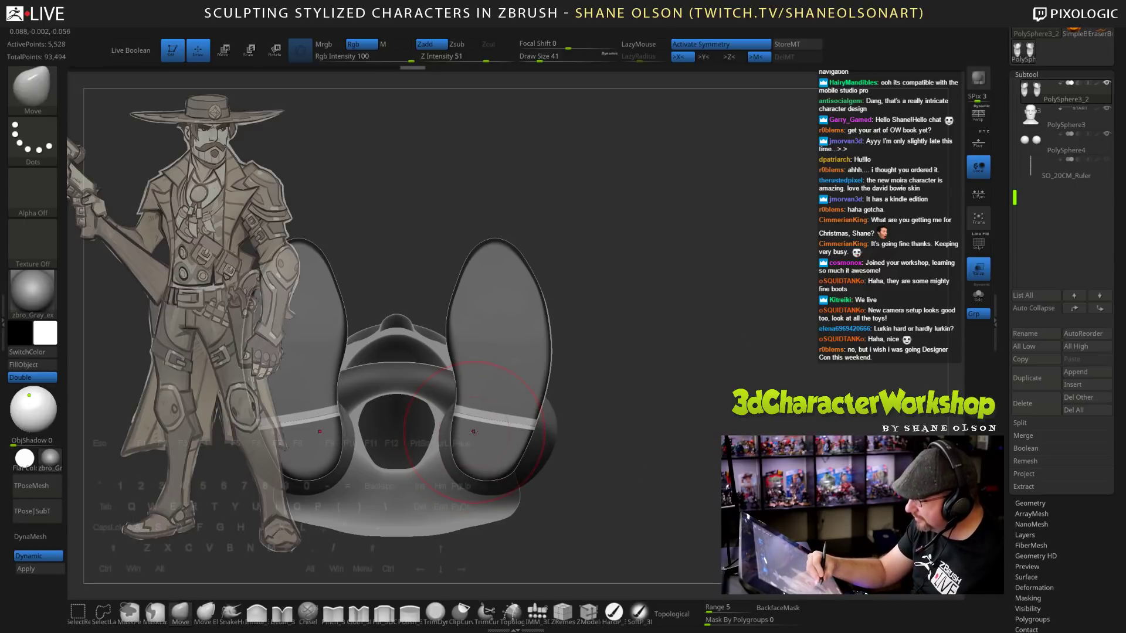
left_click(477, 459, "alt")
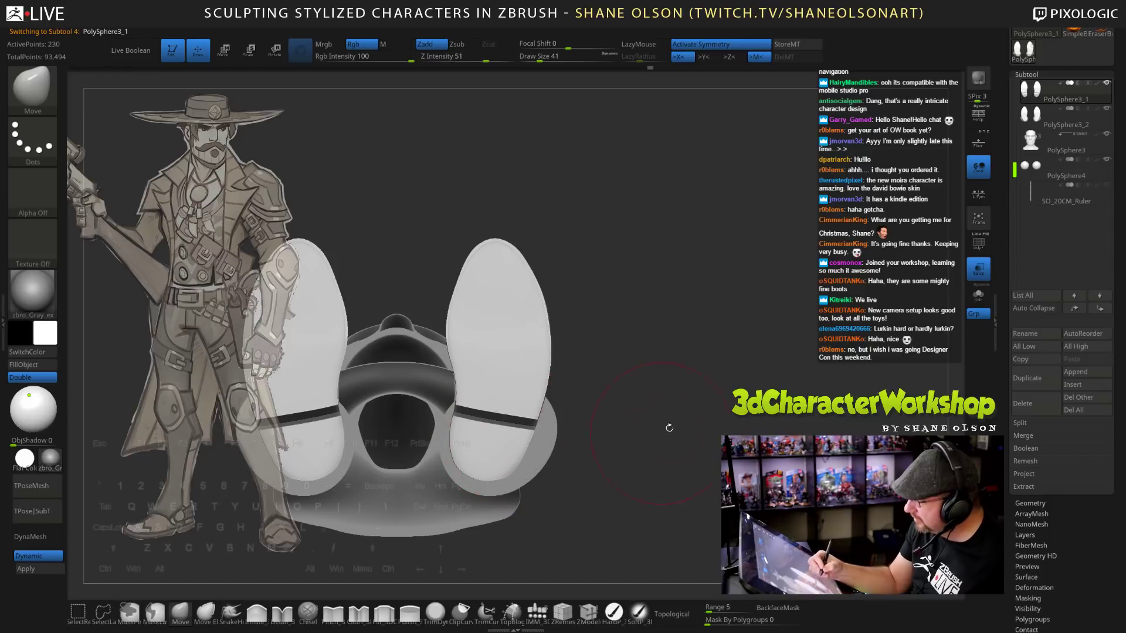
left_click_drag(669, 431, 697, 474)
left_click_drag(459, 448, 455, 449)
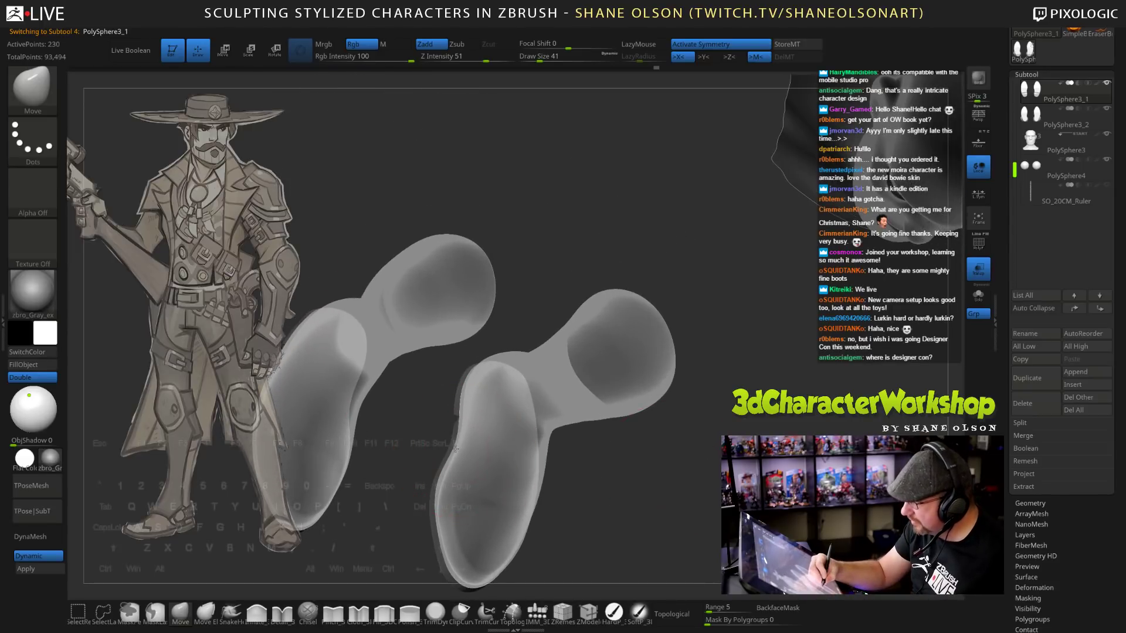
mouse_move(662, 463)
left_mouse_down()
mouse_move(740, 456)
mouse_move(734, 423)
left_mouse_up()
left_click_drag(722, 467, 688, 488, "alt")
Turn off ghost transparency, select the boot mesh and adjust the back of its heel with the Move brush at draw size 96.
left_click(978, 270)
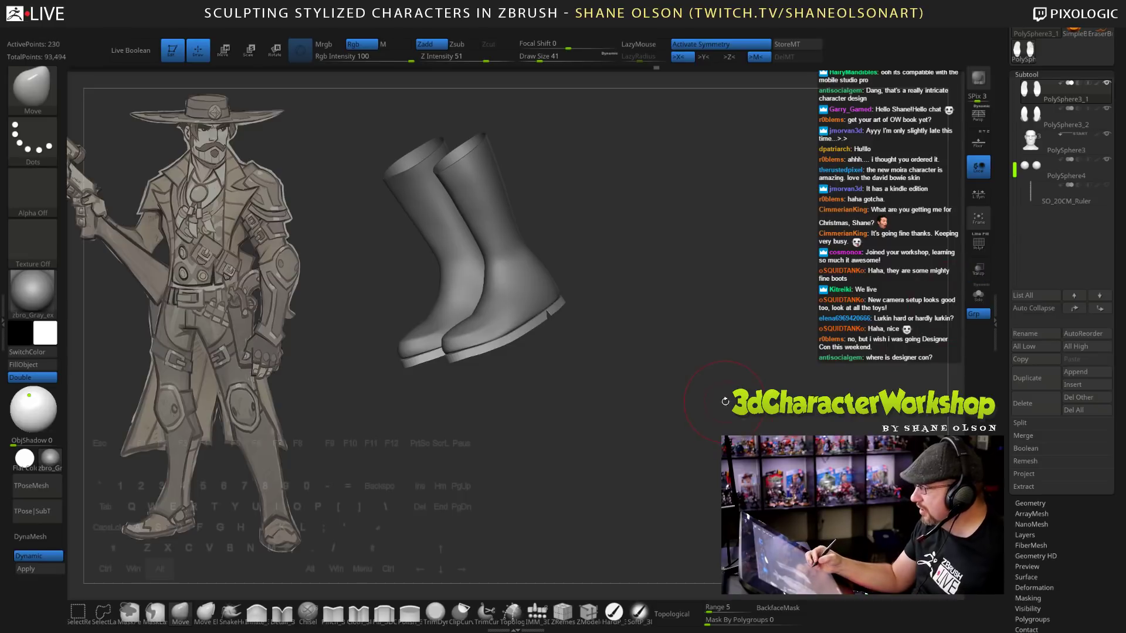
left_click_drag(727, 412, 773, 408, "shift")
mouse_move(721, 378)
left_mouse_down("alt")
mouse_move(770, 405)
mouse_move(722, 451)
mouse_move(669, 453)
mouse_move(718, 369)
mouse_move(687, 431)
left_mouse_up("alt")
left_click(610, 376, "alt")
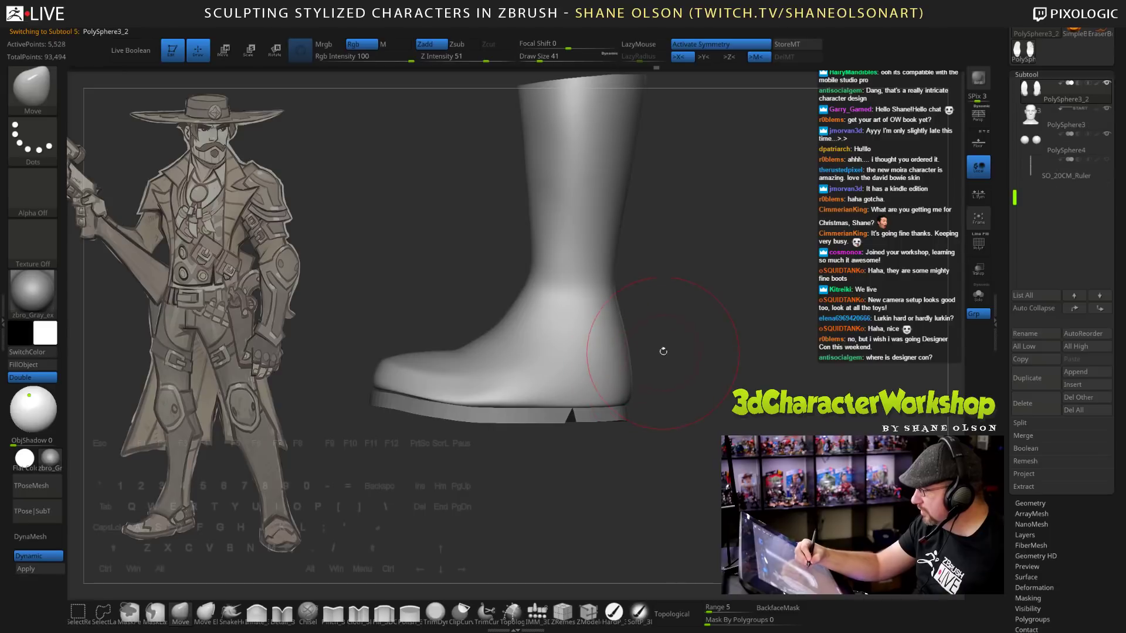
key("s")
left_click_drag(663, 352, 676, 353)
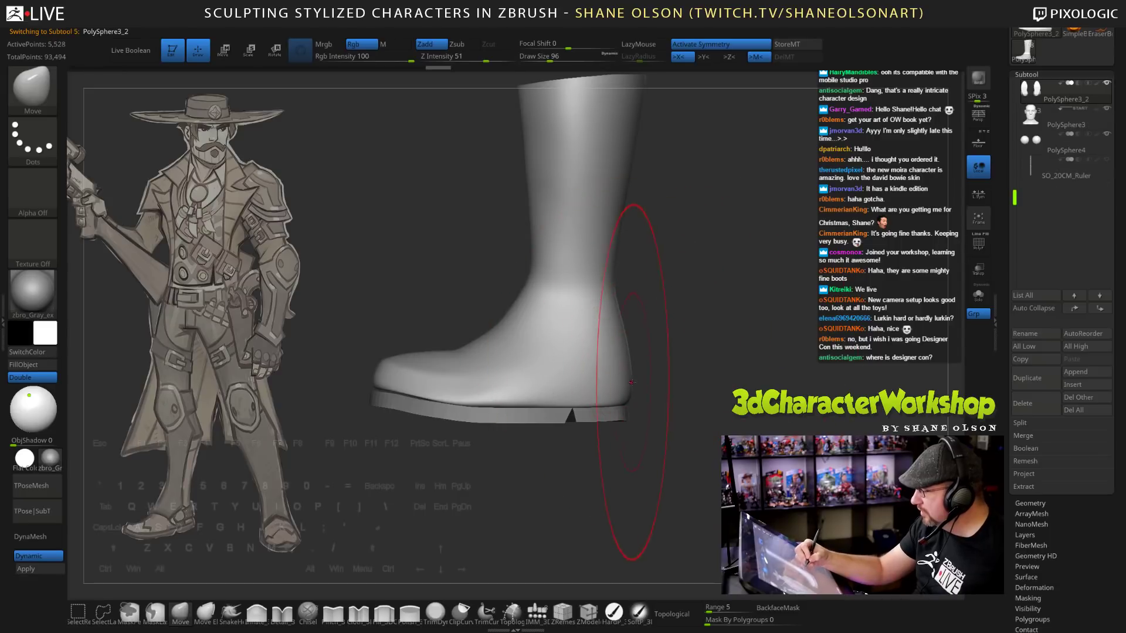
Select the soles, show their polyframe and mask everything except the band around the heel notch.
left_click(628, 414, "alt")
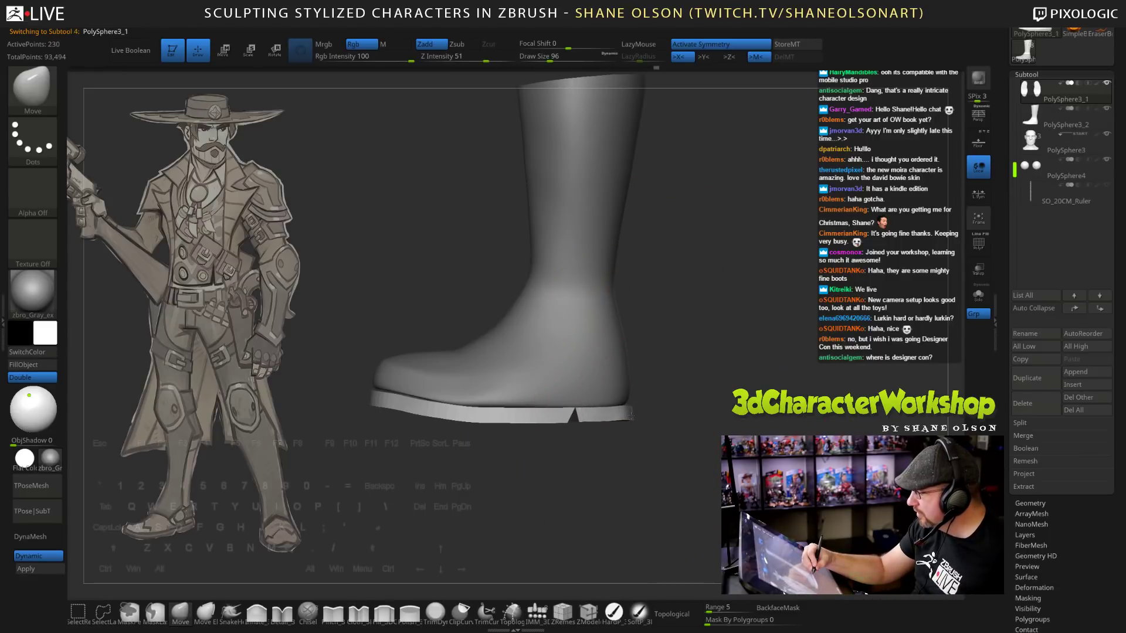
mouse_move(633, 463)
left_mouse_down()
mouse_move(654, 487)
mouse_move(670, 444)
mouse_move(672, 503)
mouse_move(650, 463)
mouse_move(646, 352)
mouse_move(685, 254)
mouse_move(564, 247)
mouse_move(558, 354)
mouse_move(598, 405)
mouse_move(625, 251)
left_mouse_up()
key("s")
key("shift+f")
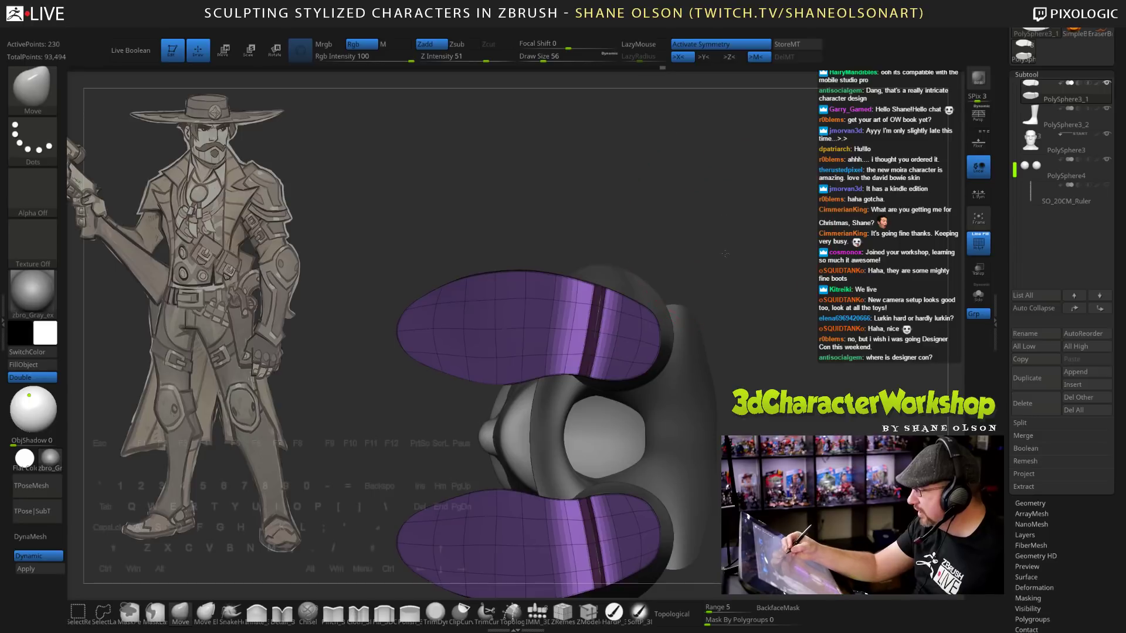
left_click_drag(726, 228, 722, 406)
Move the sole's heel notch slightly toward the toe with the transform gizmo and clear the mask.
key("w")
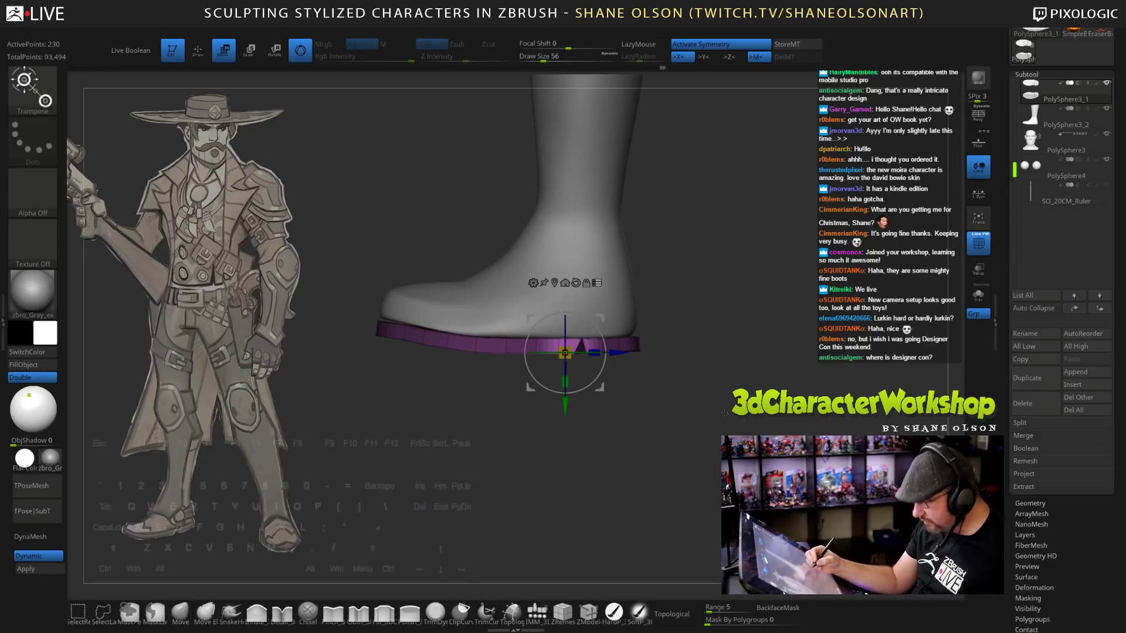
left_click_drag(620, 353, 607, 351)
key("ctrl+z")
left_click(597, 284)
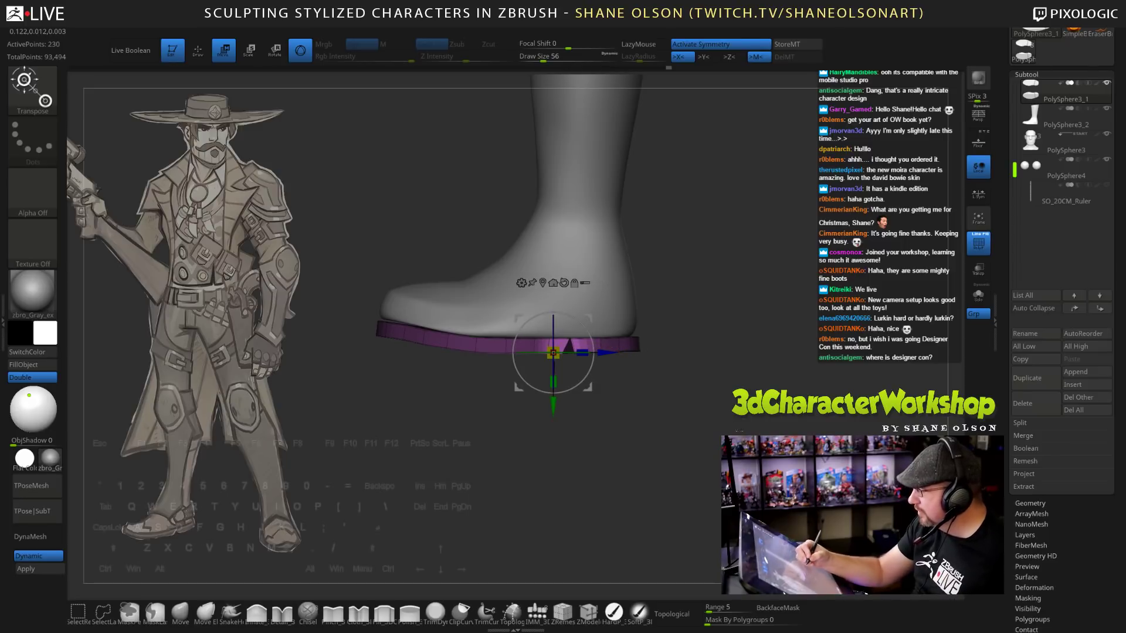
mouse_move(680, 405)
left_mouse_down()
mouse_move(686, 258)
mouse_move(692, 398)
left_mouse_up()
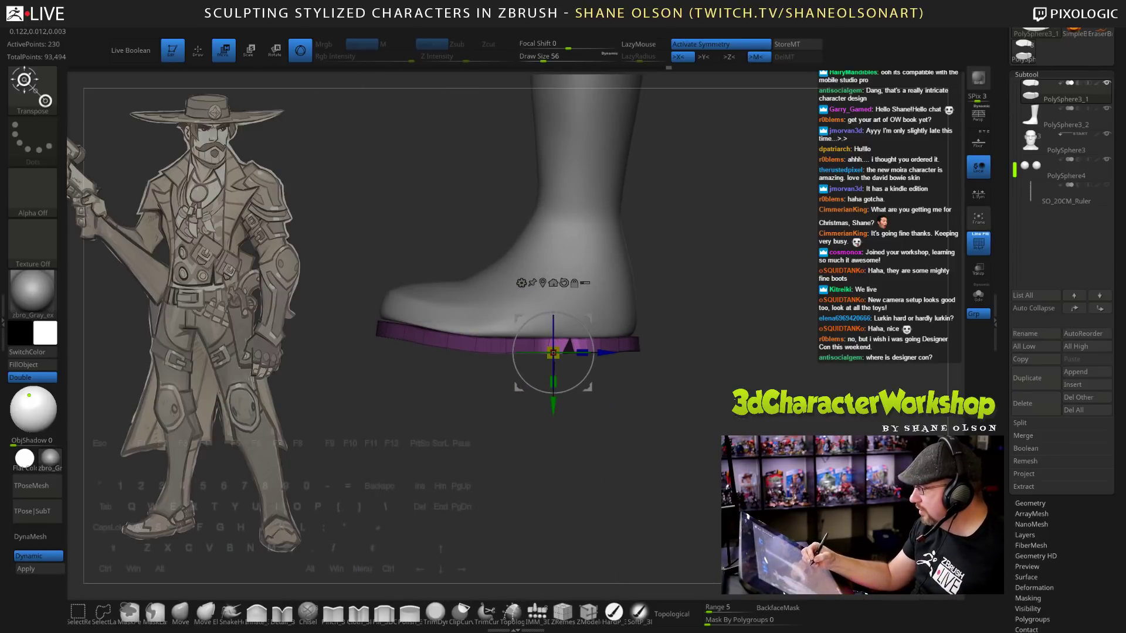
key("ctrl+i")
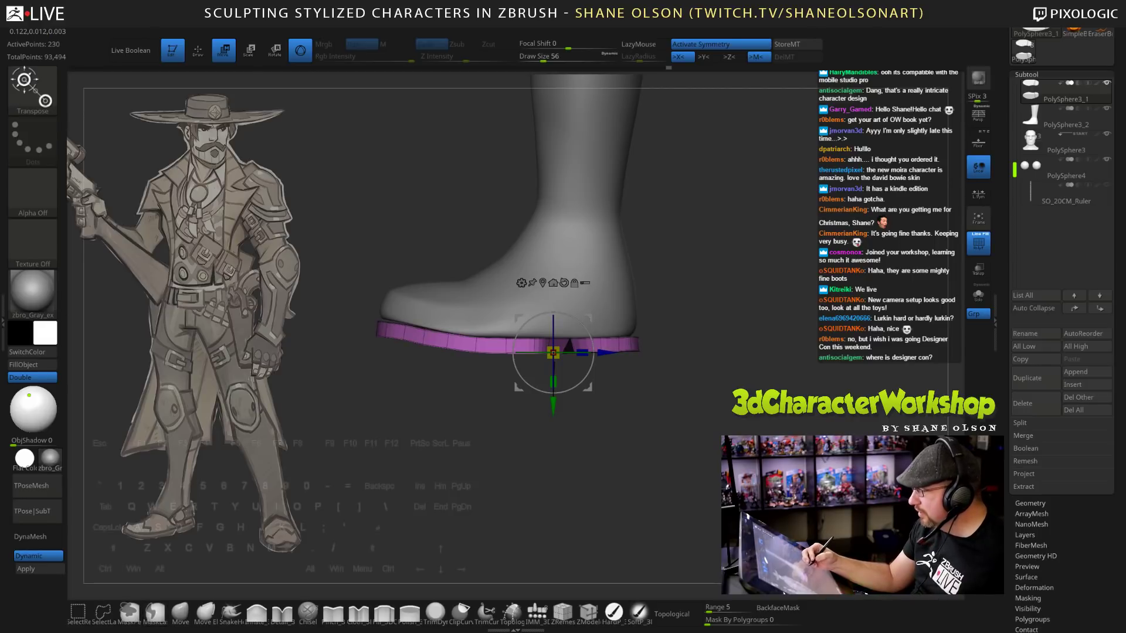
Adjust the sole's toe tip in side view with the Move brush, reducing the draw size to 32, and hide the polyframe.
key("q")
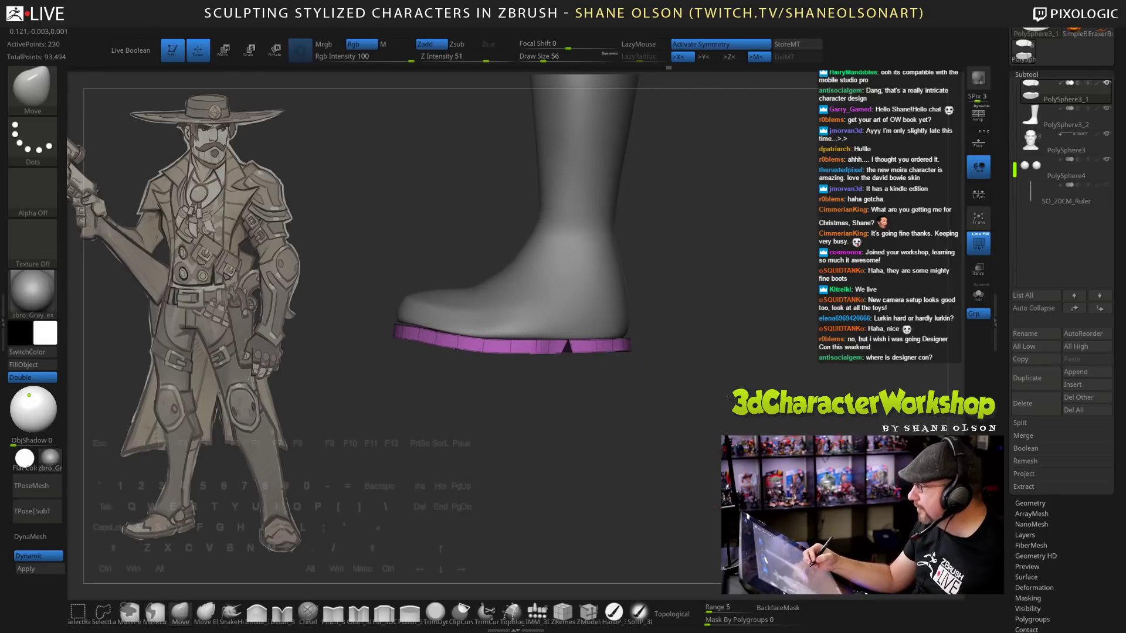
mouse_move(732, 397)
left_mouse_down("alt")
mouse_move(722, 338)
mouse_move(738, 365)
left_mouse_up("alt")
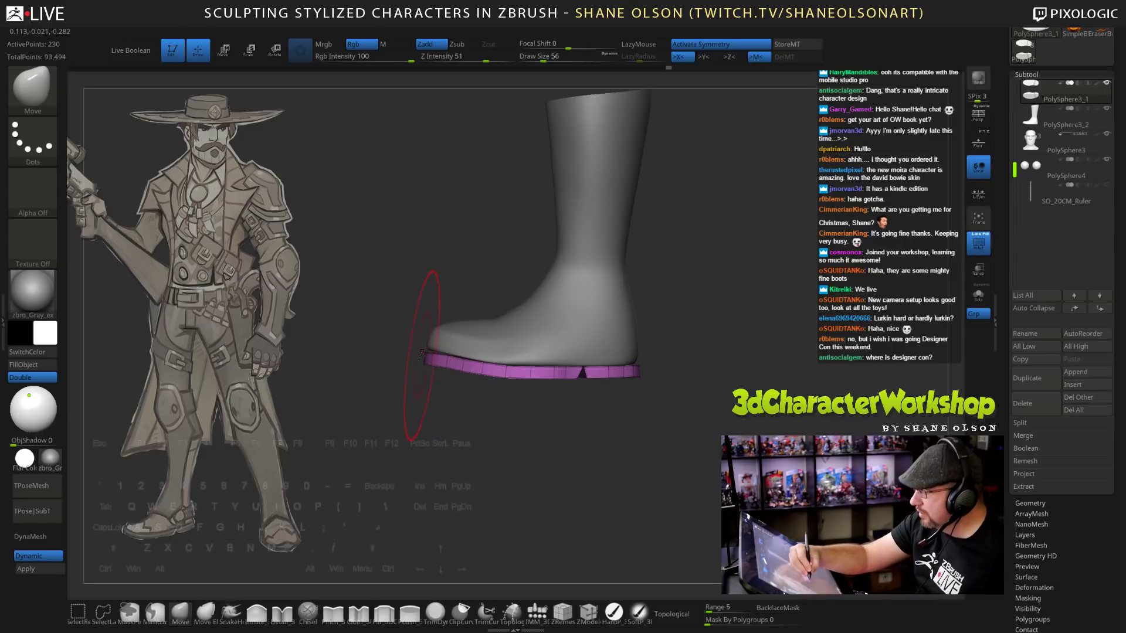
left_click_drag(422, 355, 435, 320)
key("s")
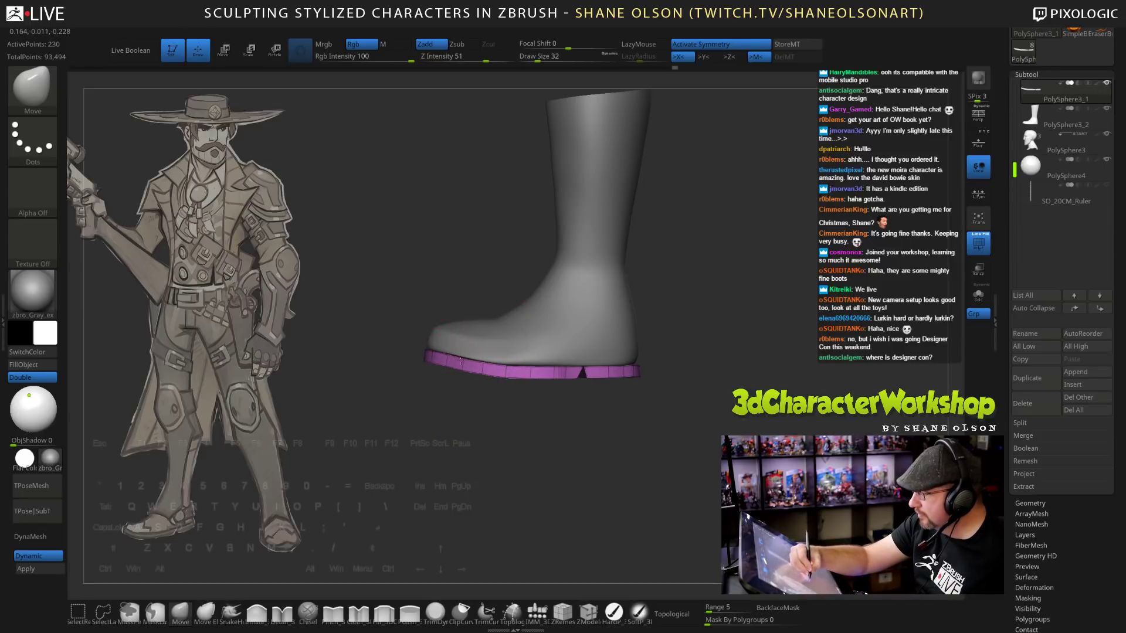
left_click_drag(455, 257, 497, 269)
key("shift+f")
Refine the toe outline of the soles from above with the Move brush at draw size 21.
left_click_drag(631, 384, 716, 431, "alt")
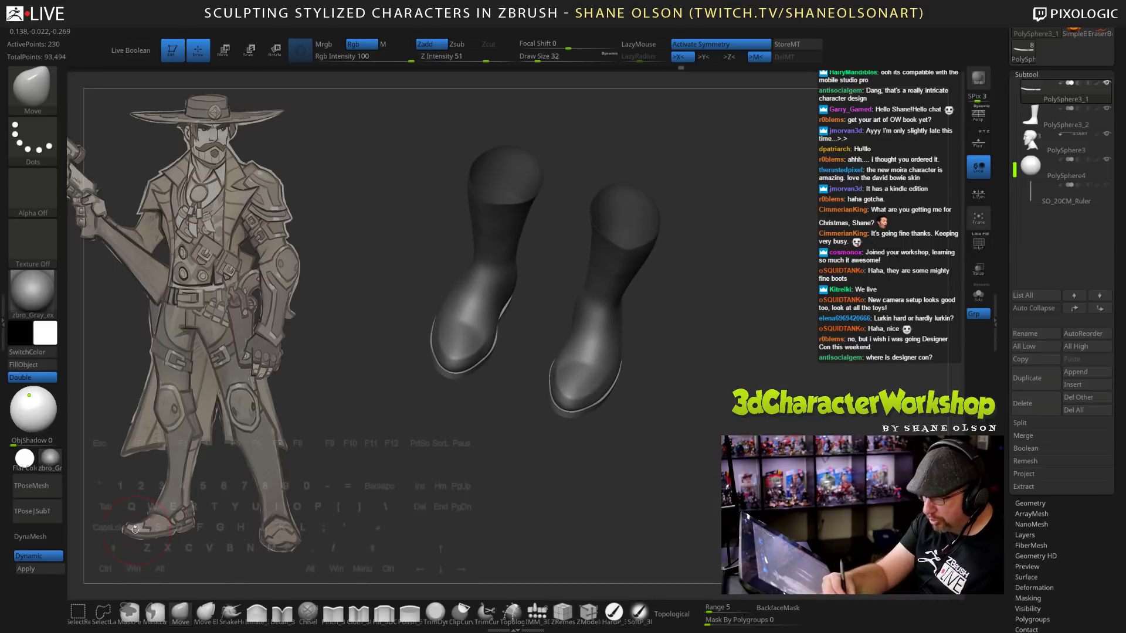
left_click_drag(668, 436, 726, 433)
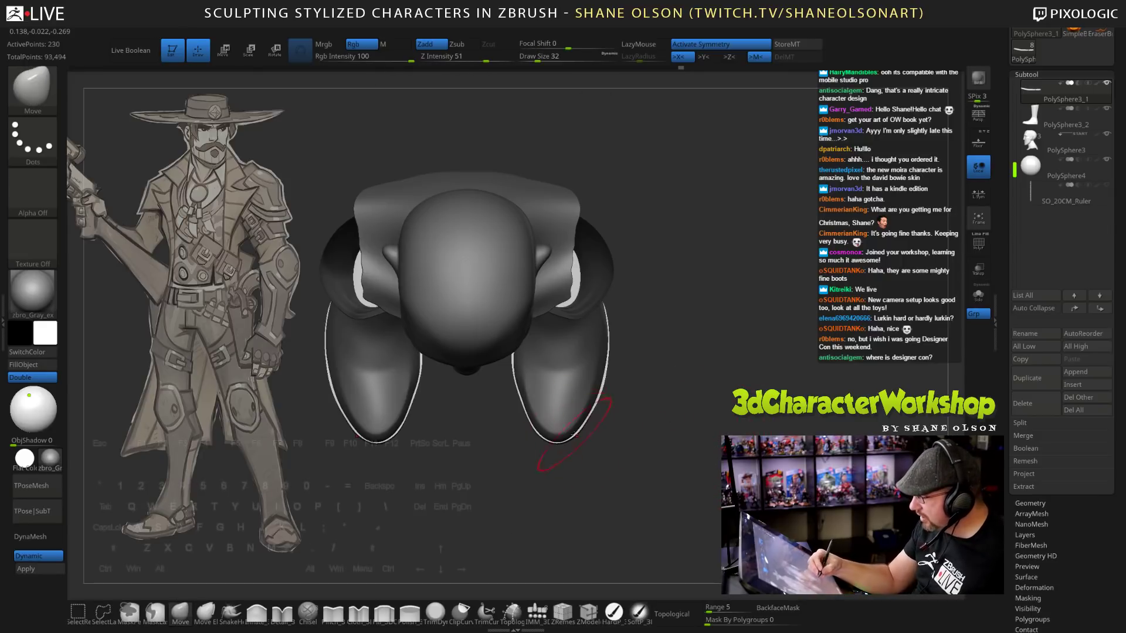
left_click_drag(606, 459, 597, 485, "alt")
left_click_drag(633, 450, 676, 456, "alt")
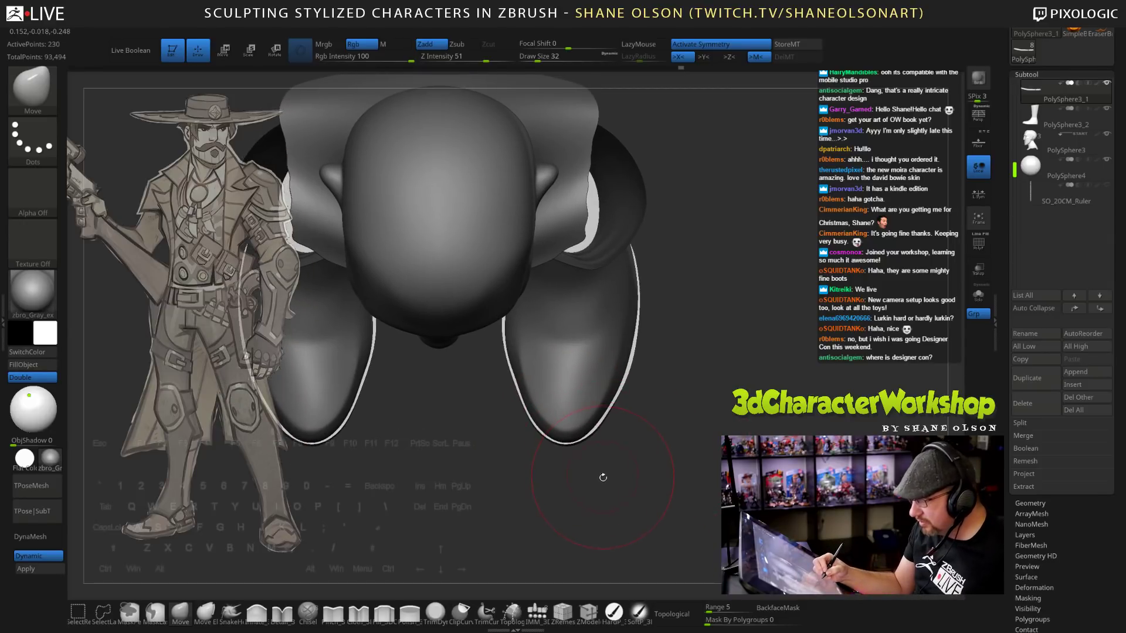
key("s")
left_click_drag(594, 477, 590, 477)
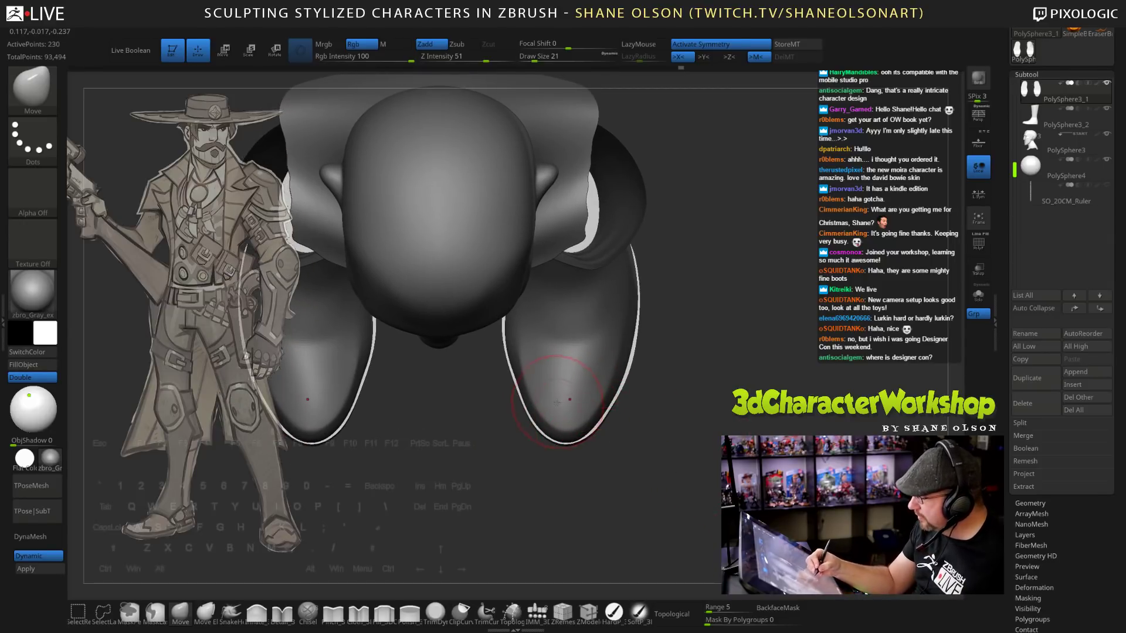
left_click_drag(545, 432, 538, 435)
Select the boot mesh and shape its toe to follow the sole's outline with the Move brush at draw size 25.
left_click(587, 389, "alt")
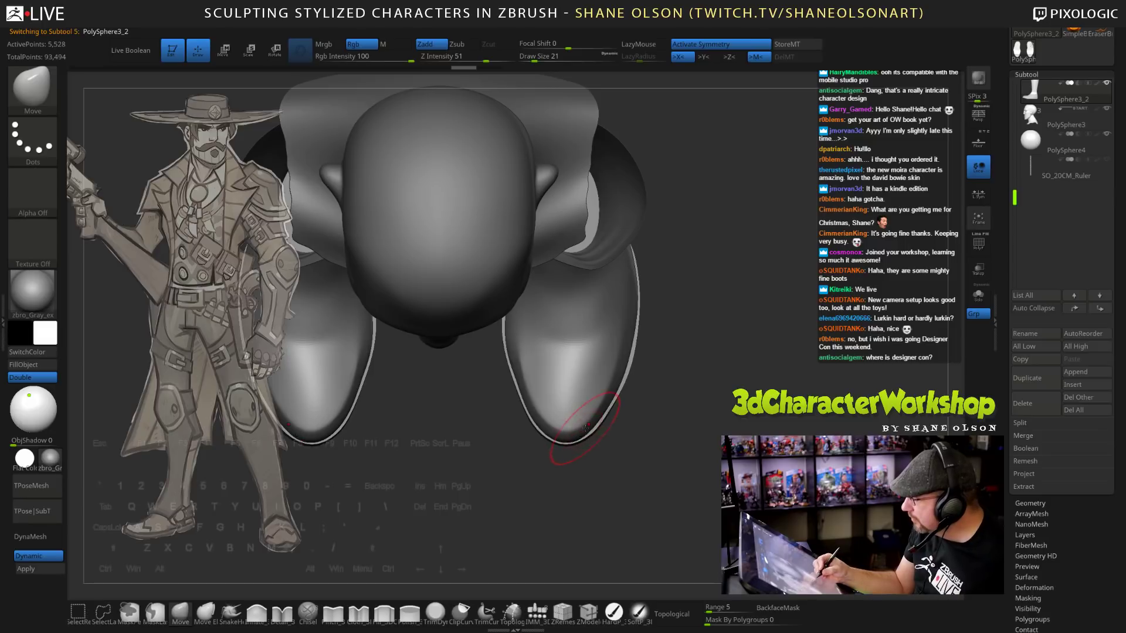
mouse_move(575, 427)
left_mouse_down()
mouse_move(567, 437)
mouse_move(545, 423)
mouse_move(582, 442)
mouse_move(578, 460)
mouse_move(565, 435)
mouse_move(582, 420)
mouse_move(562, 426)
mouse_move(557, 380)
left_mouse_up()
key("s")
key("s")
left_click_drag(661, 448, 666, 447)
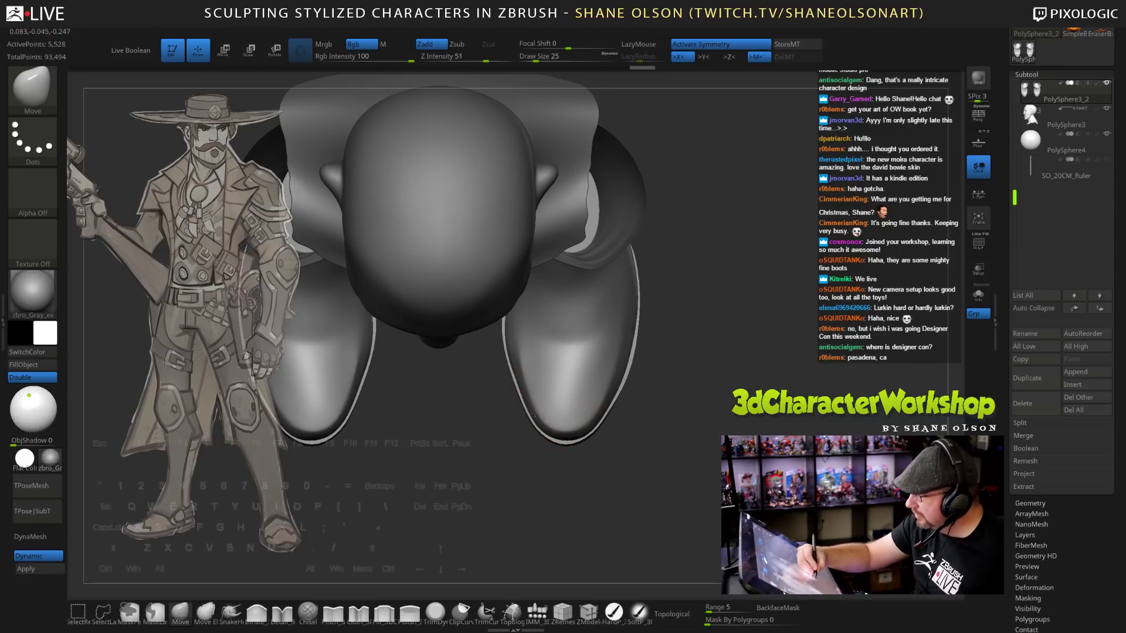
left_click_drag(535, 415, 527, 412)
mouse_move(673, 449)
left_mouse_down()
mouse_move(722, 414)
mouse_move(700, 403)
left_mouse_up()
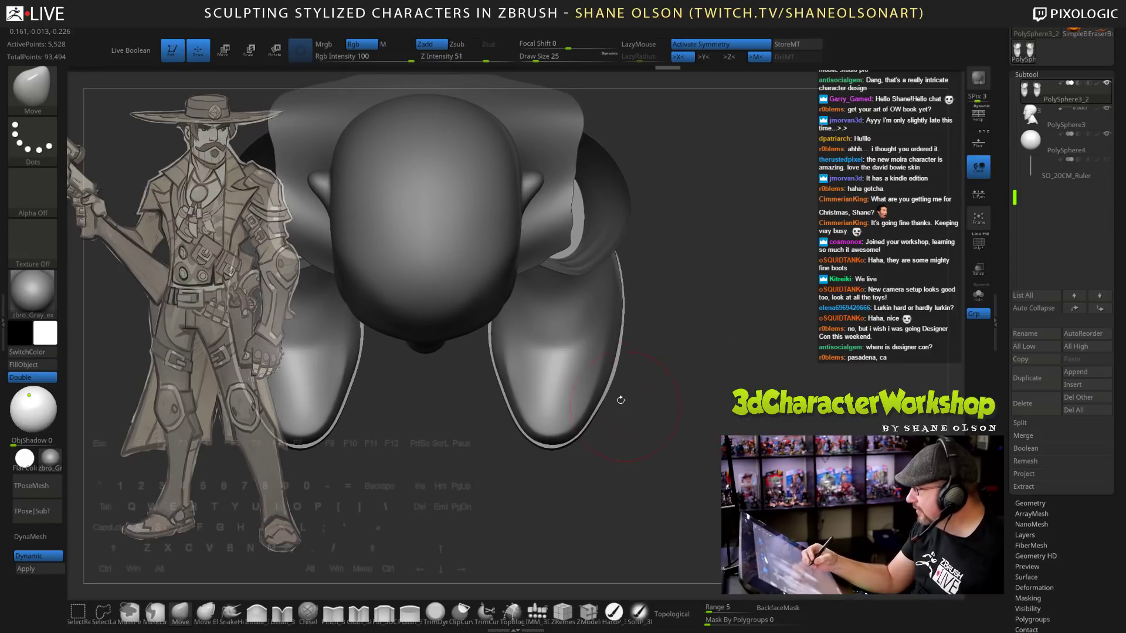
mouse_move(627, 468)
left_mouse_down()
mouse_move(627, 414)
mouse_move(625, 457)
left_mouse_up()
left_click_drag(554, 446, 612, 454)
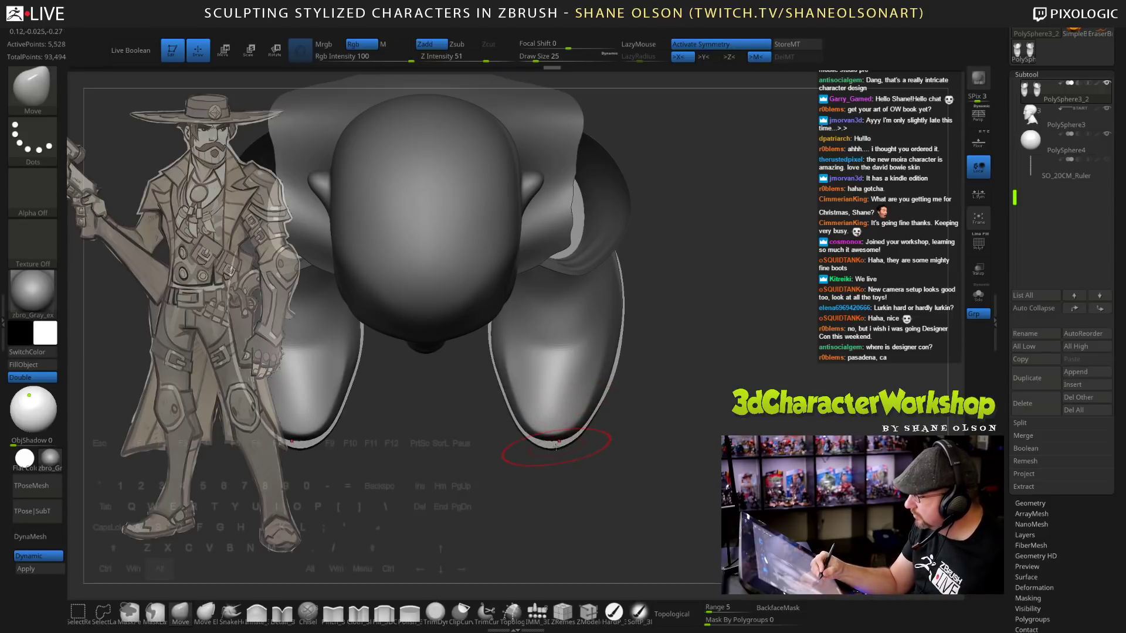
Select the soles and refine their front rim around the toe with the Move brush at draw size 17.
left_click(556, 445, "alt")
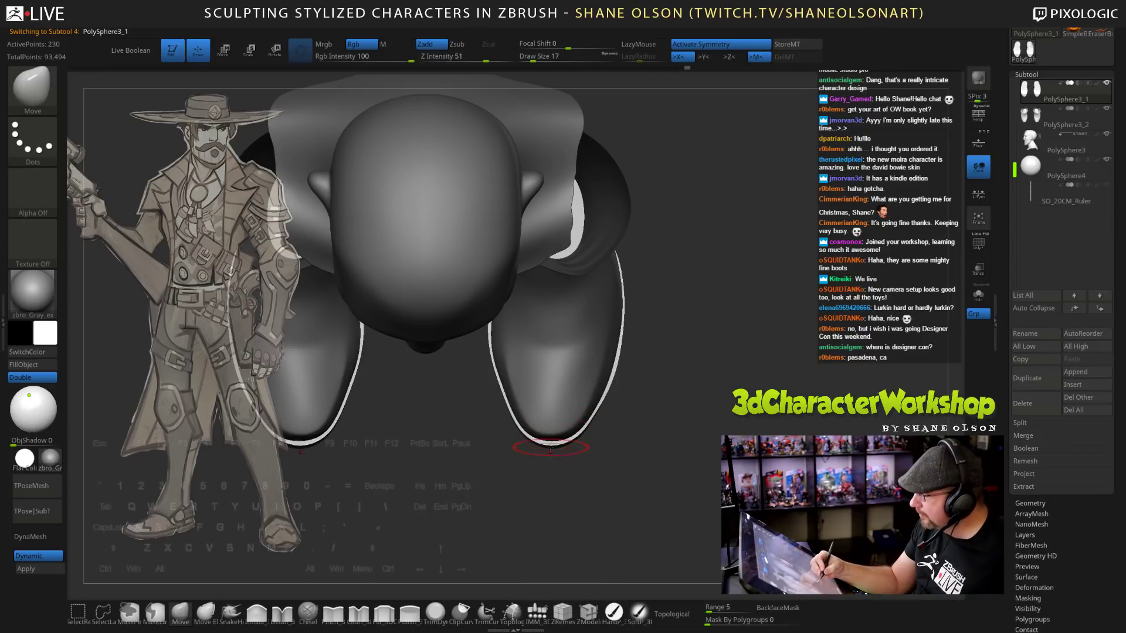
left_click_drag(650, 489, 639, 443)
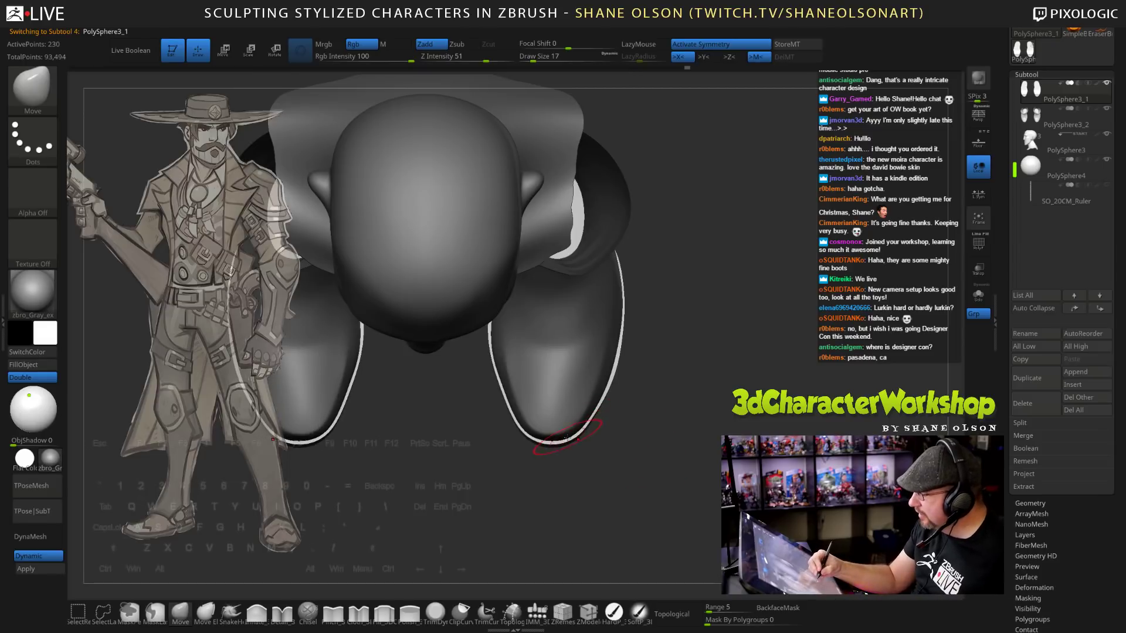
left_click_drag(550, 445, 532, 434)
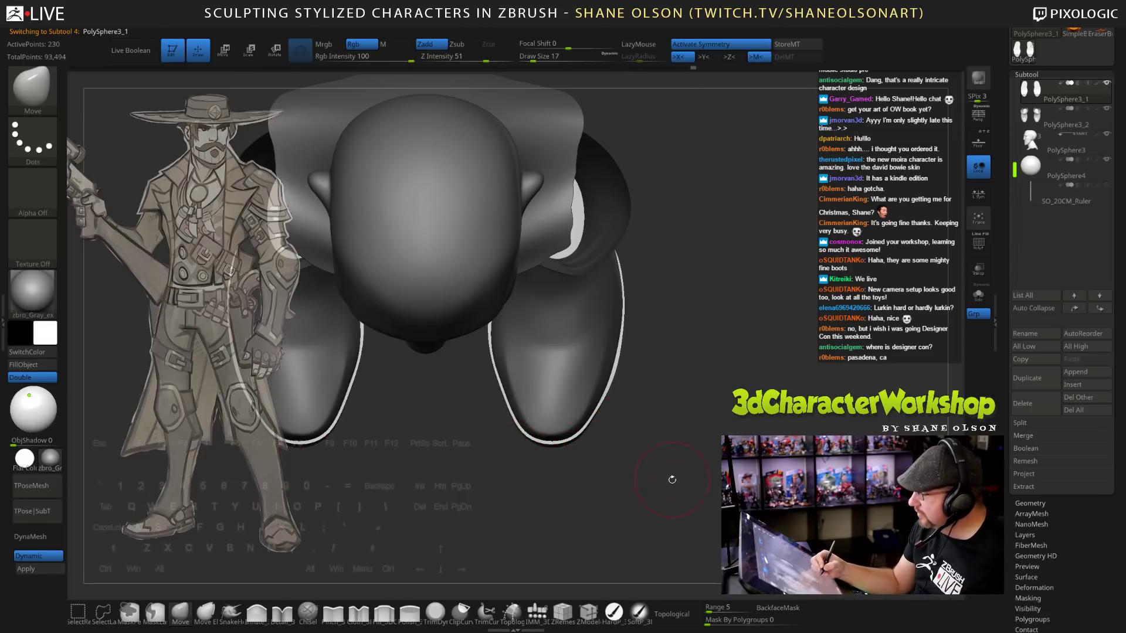
mouse_move(672, 480)
left_mouse_down()
mouse_move(676, 435)
mouse_move(654, 440)
mouse_move(653, 407)
mouse_move(660, 469)
mouse_move(700, 415)
mouse_move(722, 435)
left_mouse_up()
key("f")
Select the boot mesh and save the tool in the Twitch folder as Cowboy_Blockout_03.
left_click(548, 404, "alt")
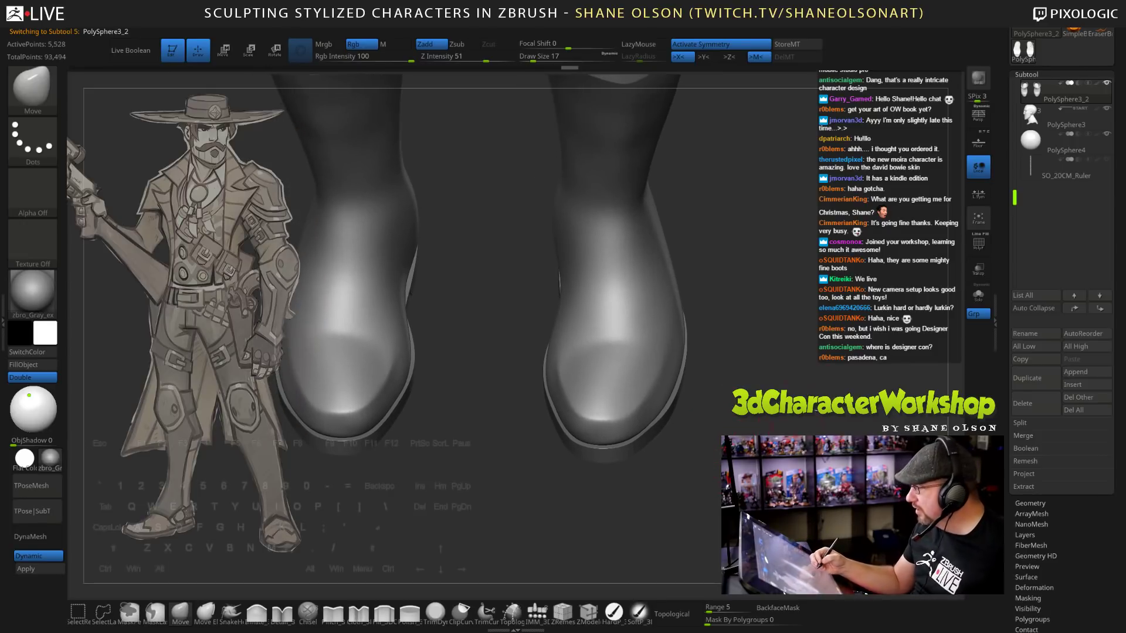
scroll(1002, 154, "up", 3)
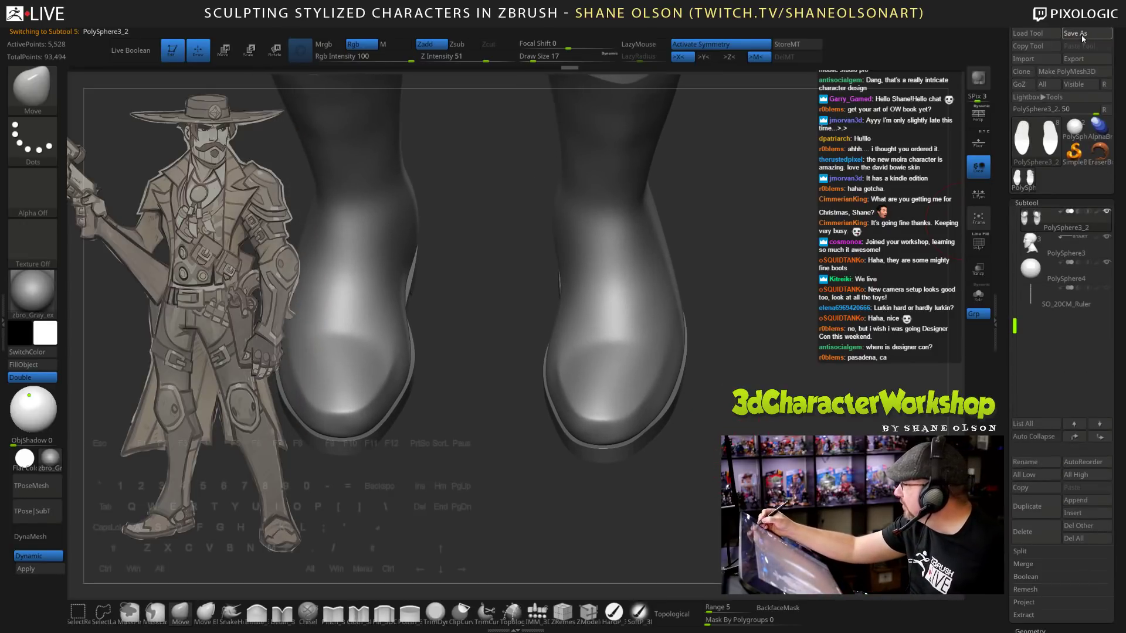
left_click(1081, 34)
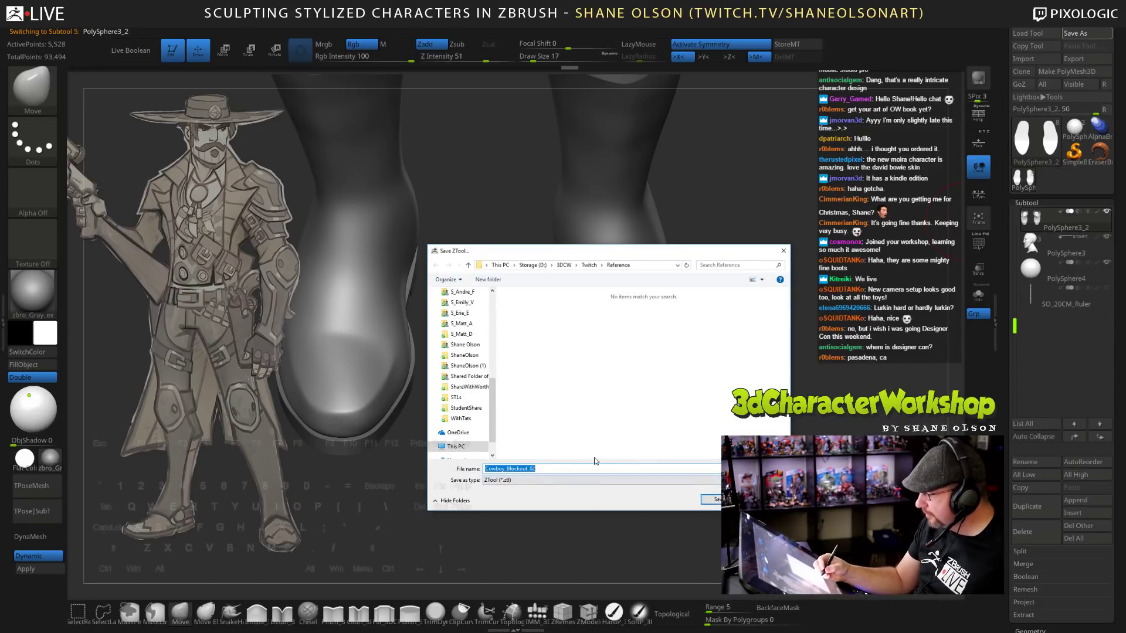
left_click(594, 265)
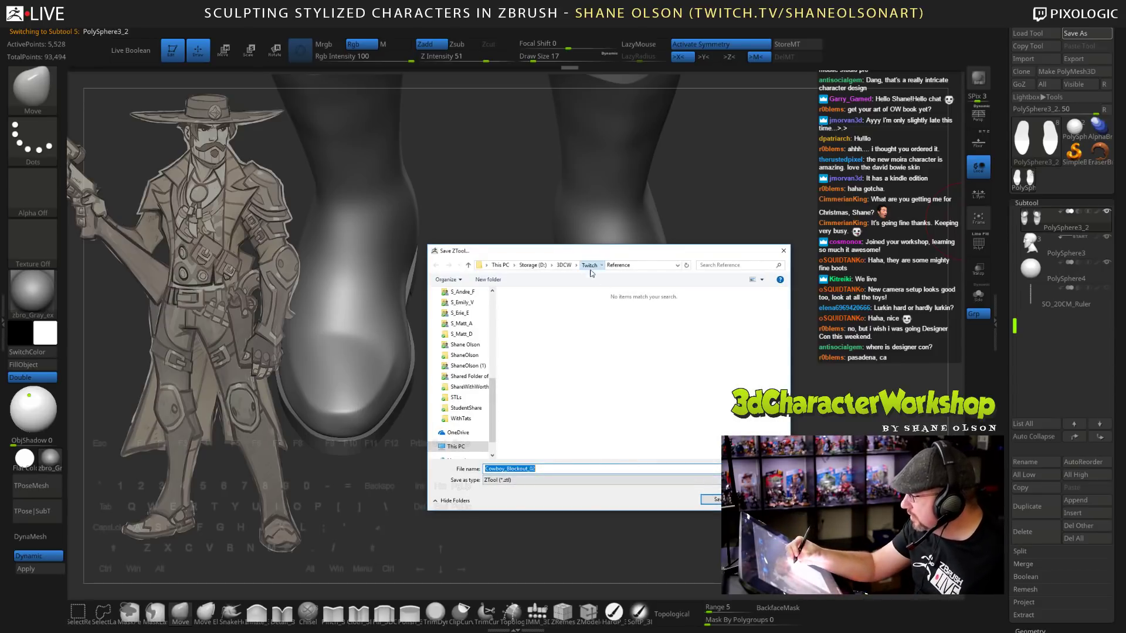
left_click(545, 469)
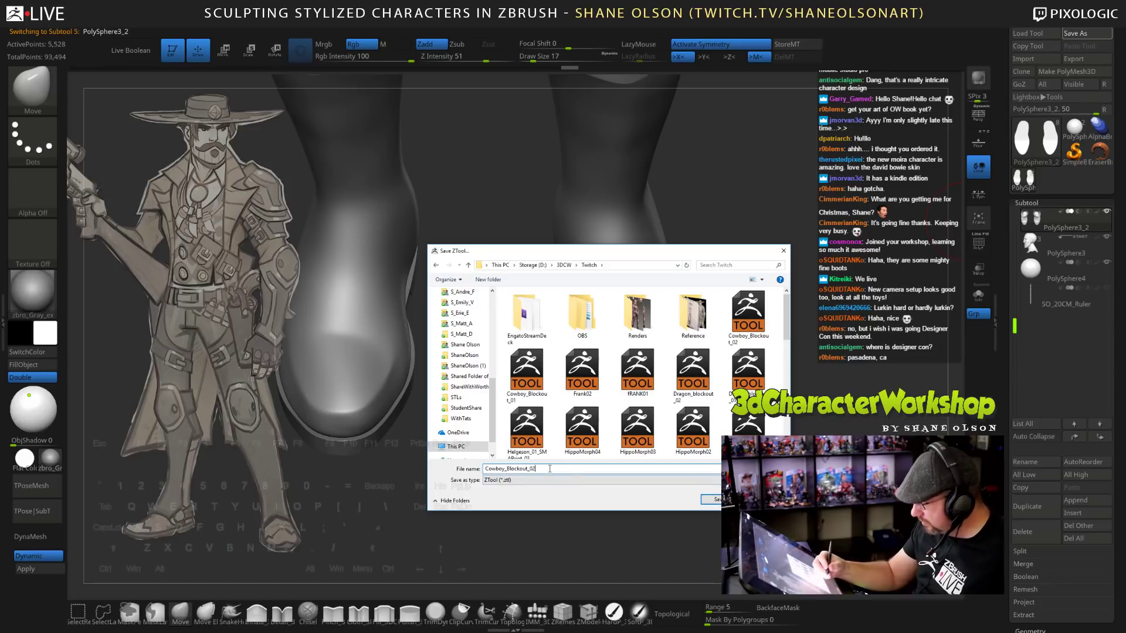
type("3")
key("Return")
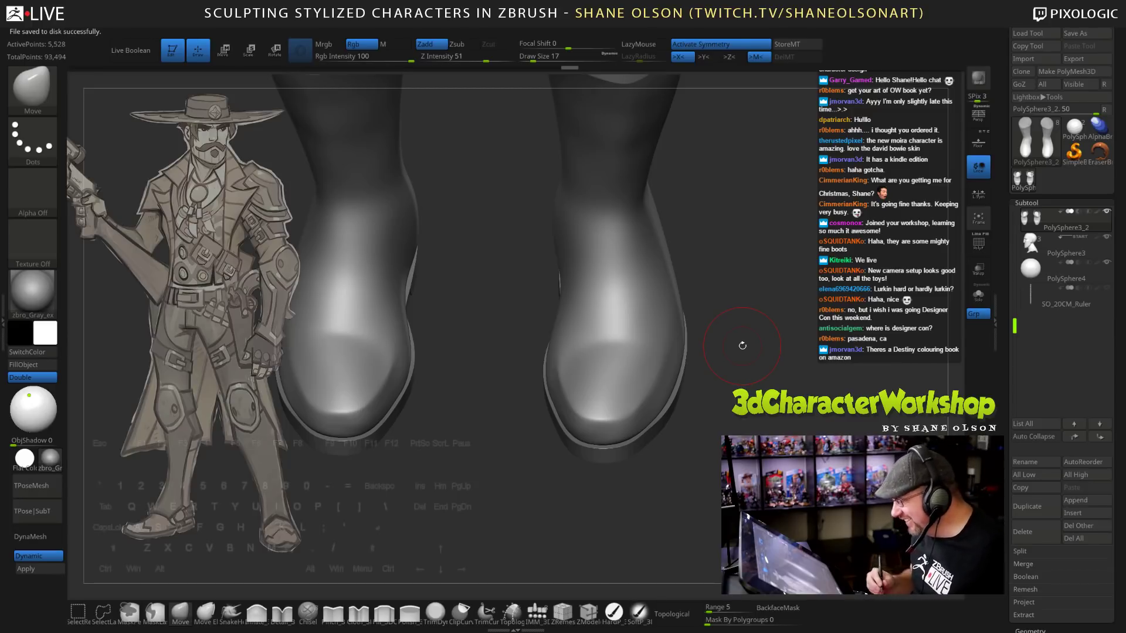
Switch to the Topology brush at draw size 11 and draw a centre curve down the boot's toe to the sole.
mouse_move(721, 472)
left_mouse_down()
mouse_move(694, 470)
mouse_move(762, 468)
mouse_move(737, 467)
mouse_move(779, 452)
mouse_move(714, 505)
left_mouse_up()
left_click(511, 612)
key("s")
mouse_move(773, 416)
left_mouse_down()
mouse_move(774, 432)
mouse_move(824, 433)
left_mouse_up()
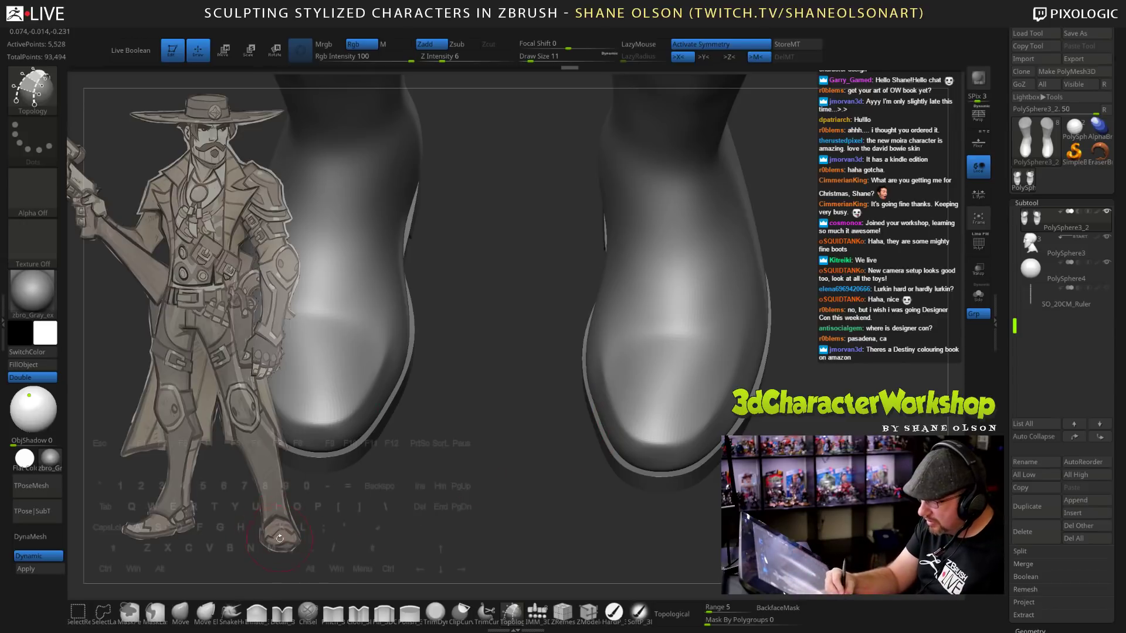
left_click_drag(545, 487, 546, 519)
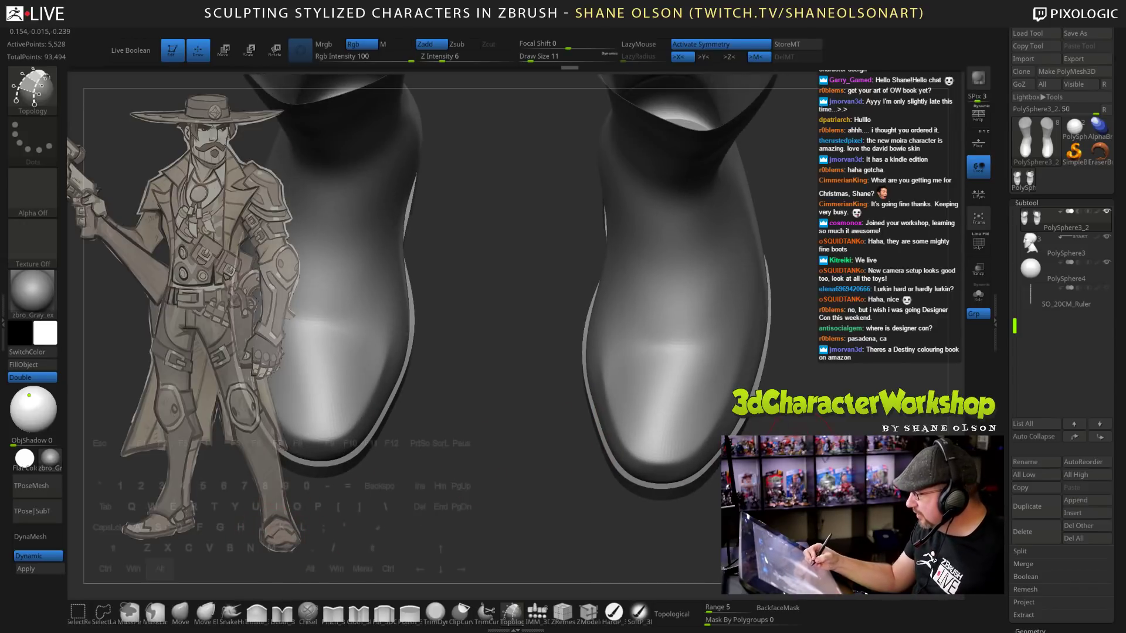
mouse_move(793, 428)
left_mouse_down("alt")
mouse_move(781, 427)
mouse_move(798, 460)
left_mouse_up("alt")
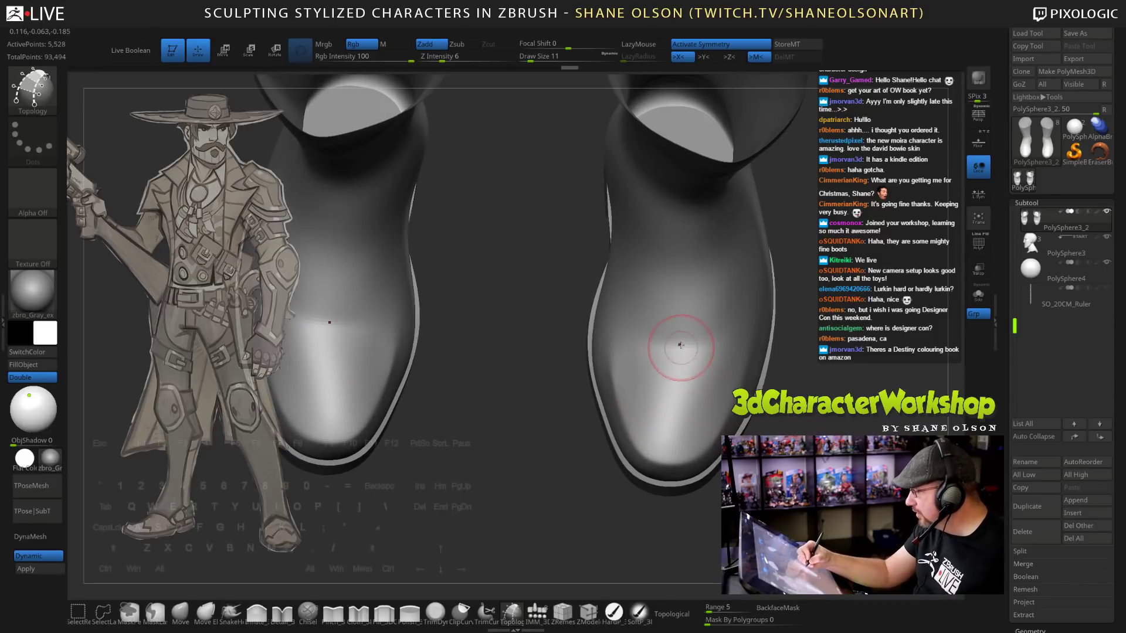
left_click_drag(682, 337, 680, 351)
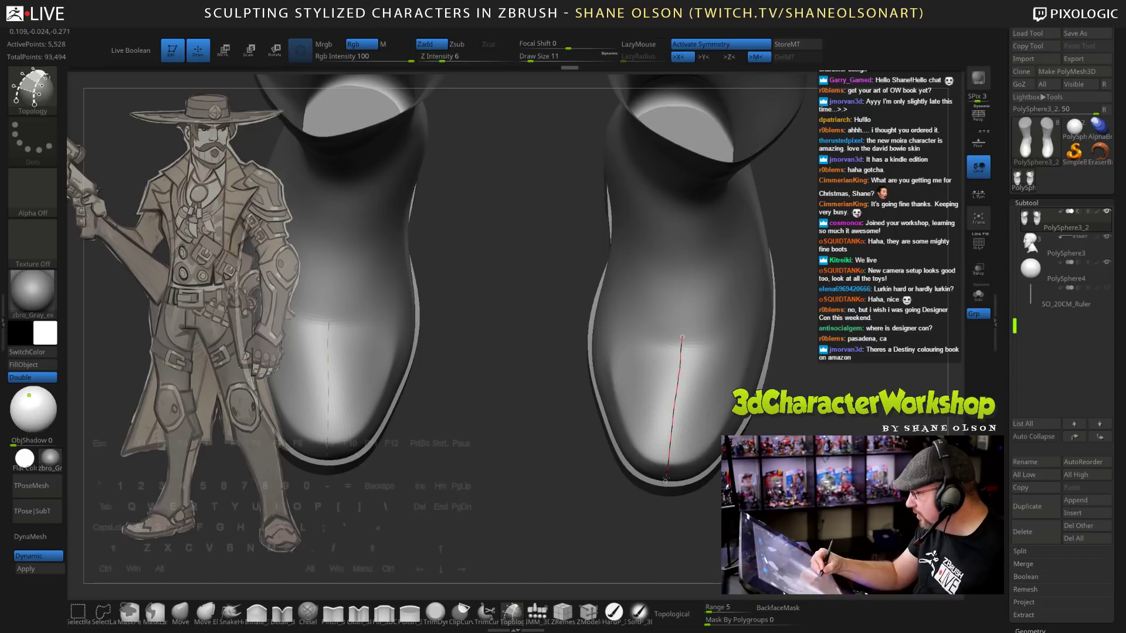
Outline the toe cap with topology curves down both sides of the boot, meeting across the front of the toe.
mouse_move(691, 522)
left_mouse_down()
mouse_move(690, 476)
mouse_move(689, 493)
mouse_move(669, 500)
mouse_move(761, 367)
mouse_move(683, 459)
left_mouse_up()
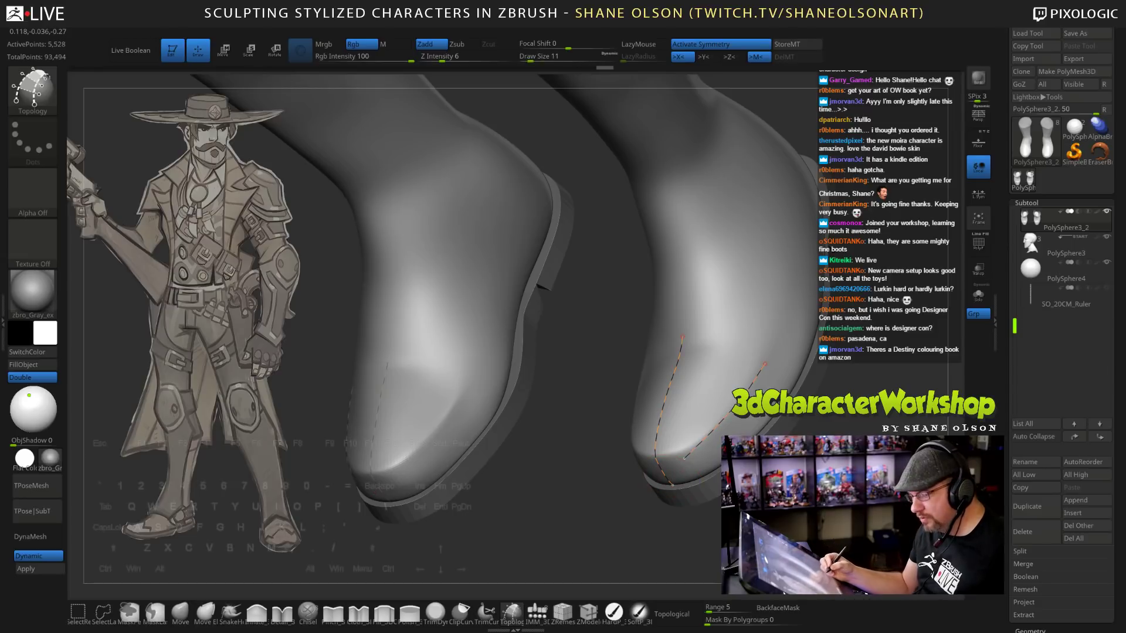
left_click_drag(581, 516, 709, 516)
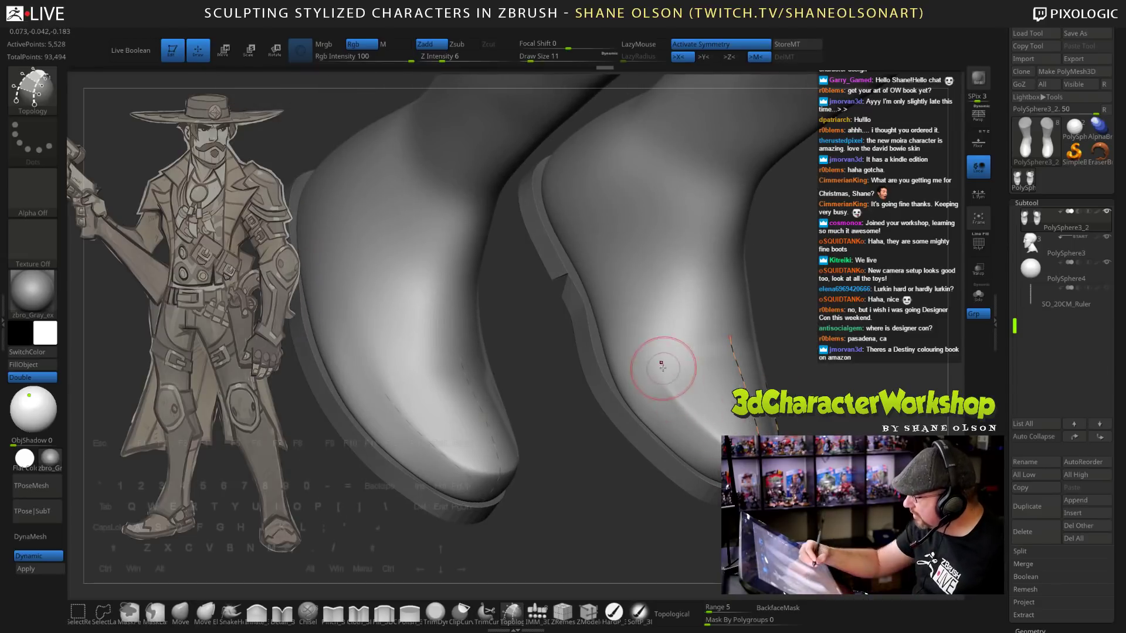
left_click_drag(652, 353, 716, 441)
left_click_drag(581, 528, 691, 437)
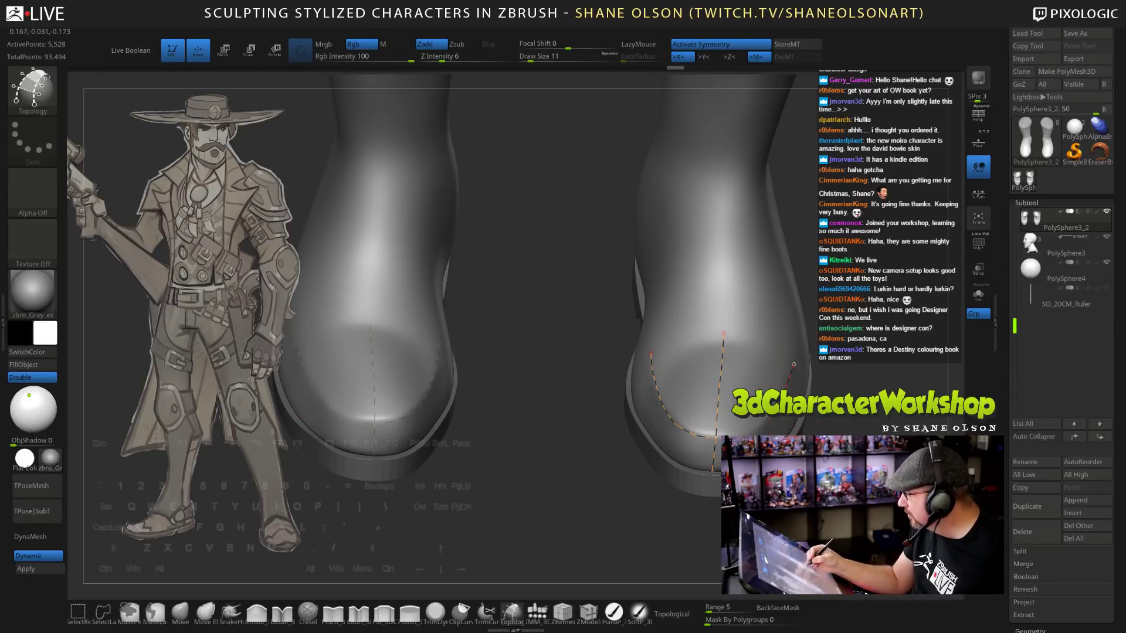
mouse_move(545, 293)
left_mouse_down()
mouse_move(545, 398)
mouse_move(545, 305)
left_mouse_up()
mouse_move(844, 437)
left_mouse_down("alt")
mouse_move(762, 436)
mouse_move(756, 451)
mouse_move(783, 469)
left_mouse_up("alt")
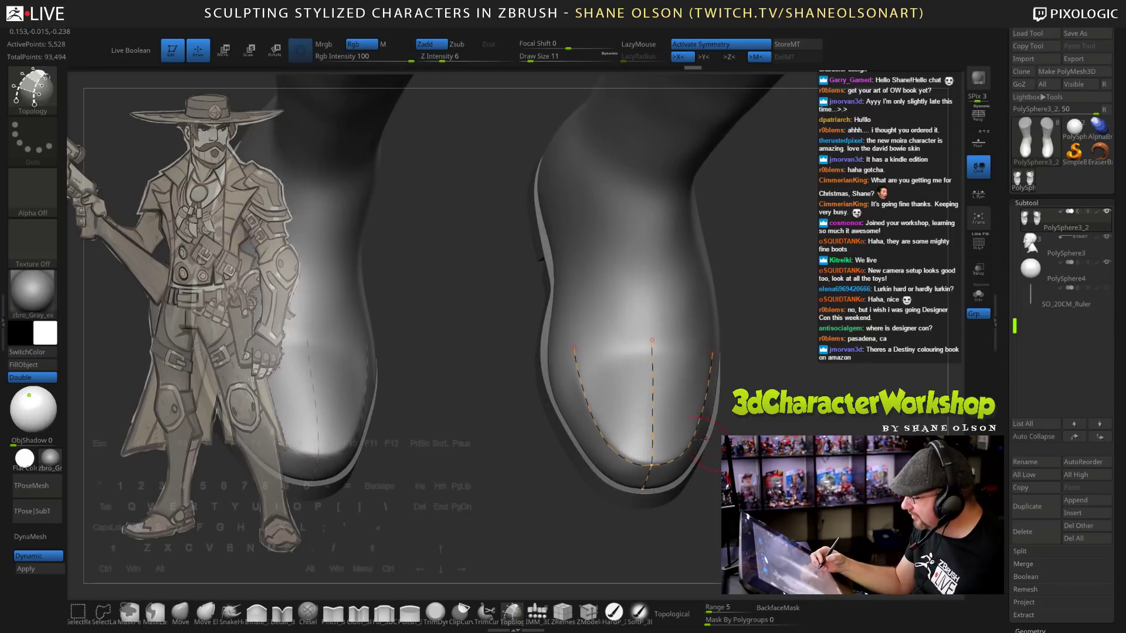
Add a lengthwise topology curve on each side of the toe's centre line and extend both down to the sole.
left_click_drag(611, 336, 614, 382)
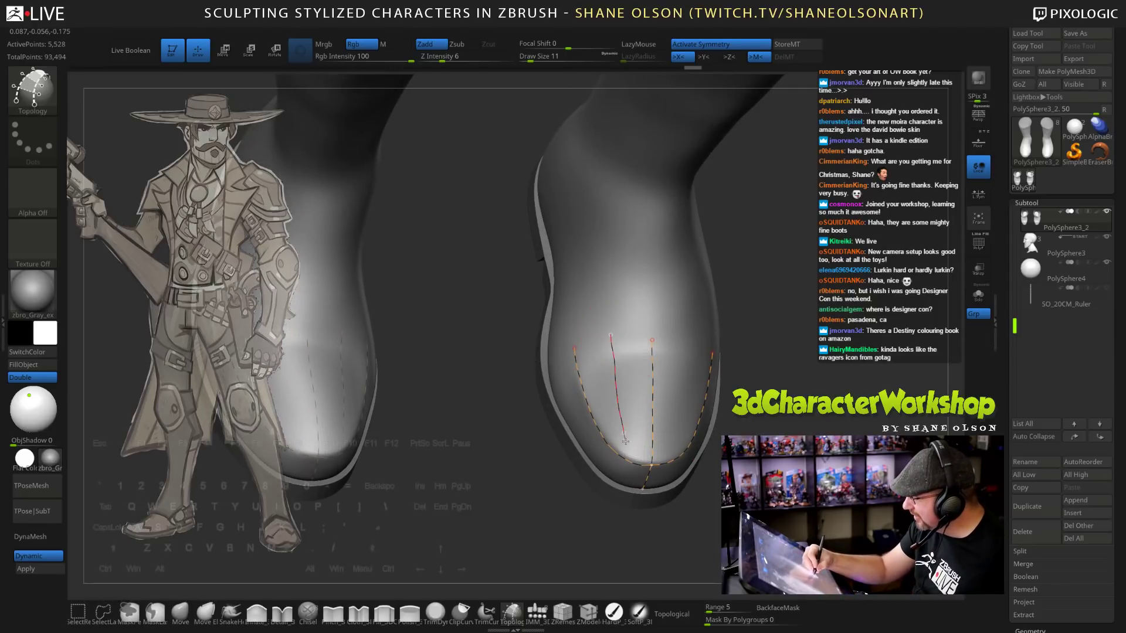
left_click_drag(625, 441, 625, 442)
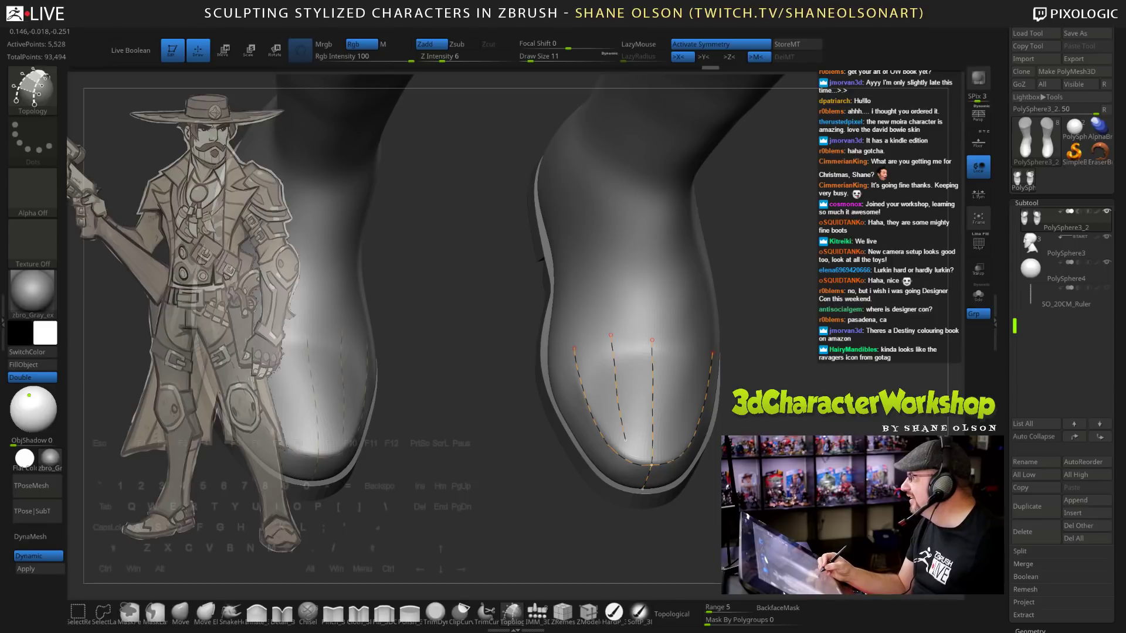
left_click_drag(776, 404, 686, 413)
left_click_drag(765, 405, 706, 404)
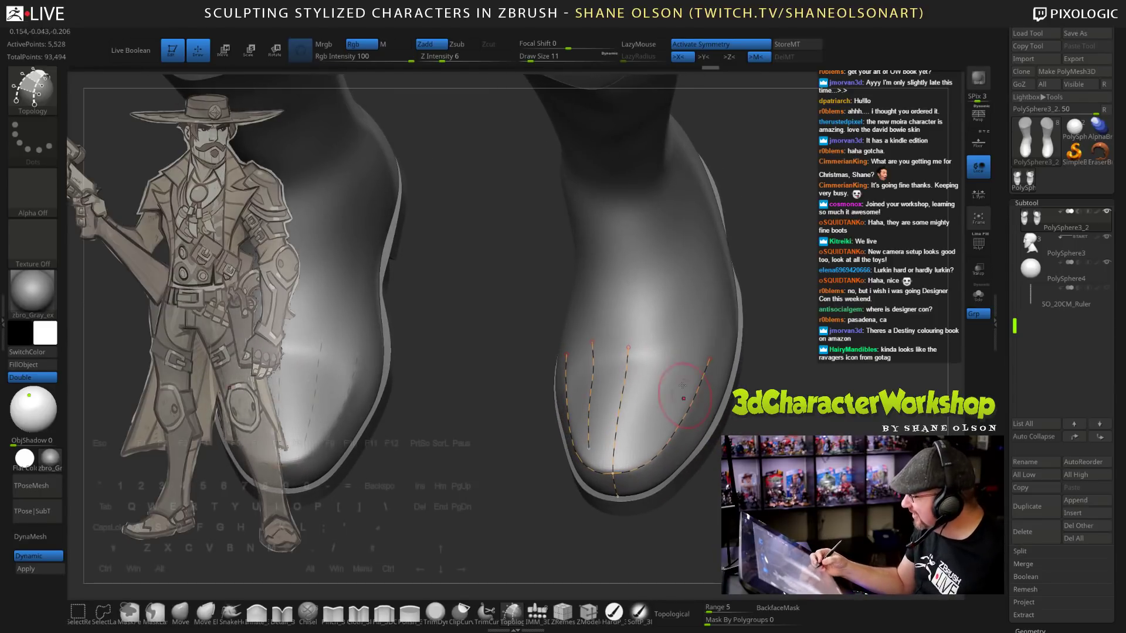
left_click_drag(674, 346, 655, 403)
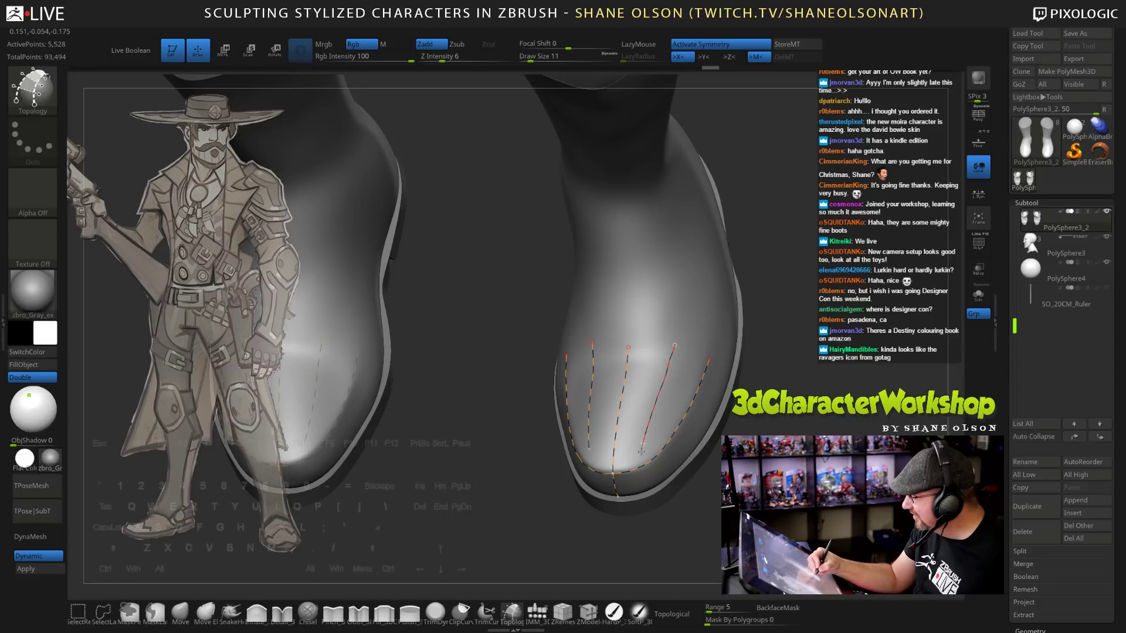
left_click_drag(643, 493, 771, 490)
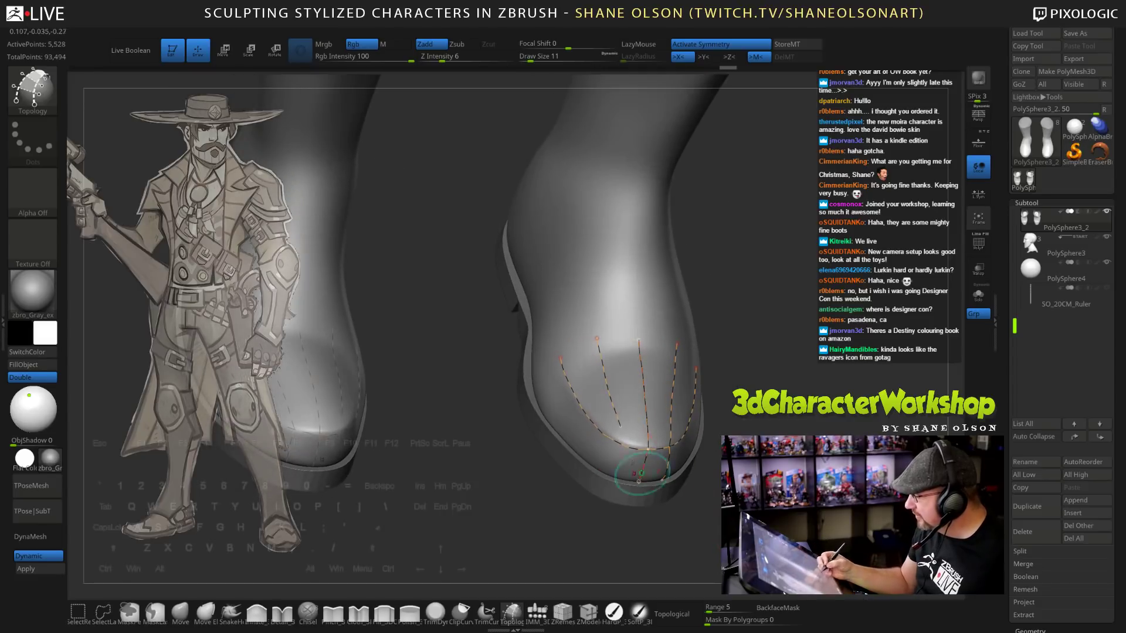
left_click_drag(615, 470, 613, 477)
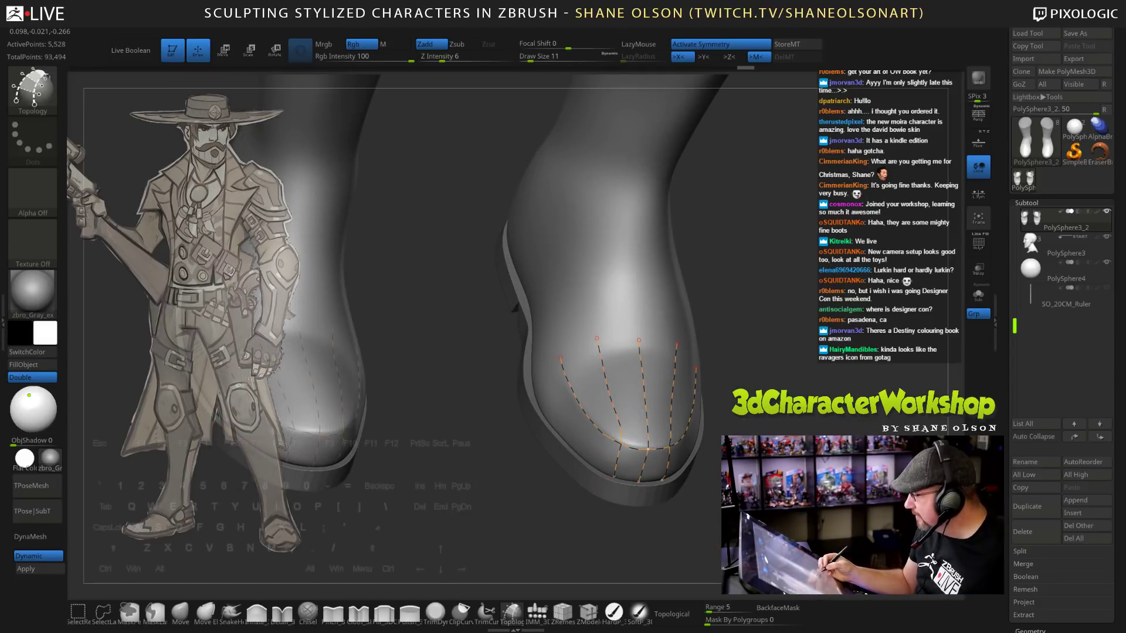
Draw diagonal topology curves from the centre line to both intermediate curves, forming the toe cap's peaked upper edge.
mouse_move(703, 522)
left_mouse_down()
mouse_move(745, 519)
mouse_move(713, 527)
mouse_move(700, 551)
mouse_move(711, 539)
left_mouse_up()
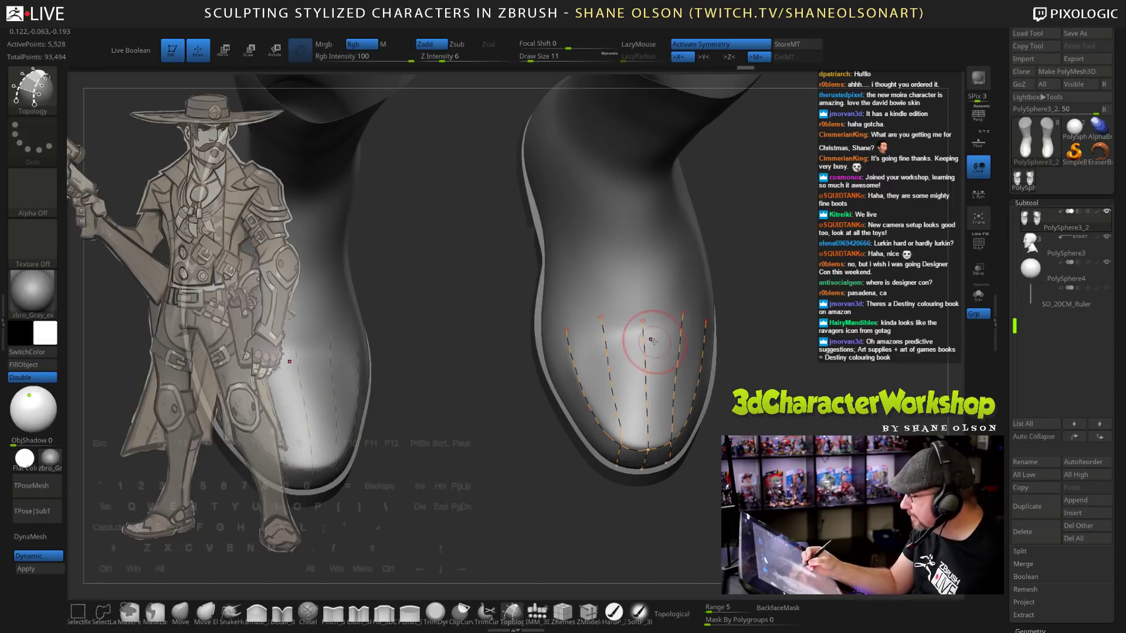
left_click_drag(612, 384, 612, 385)
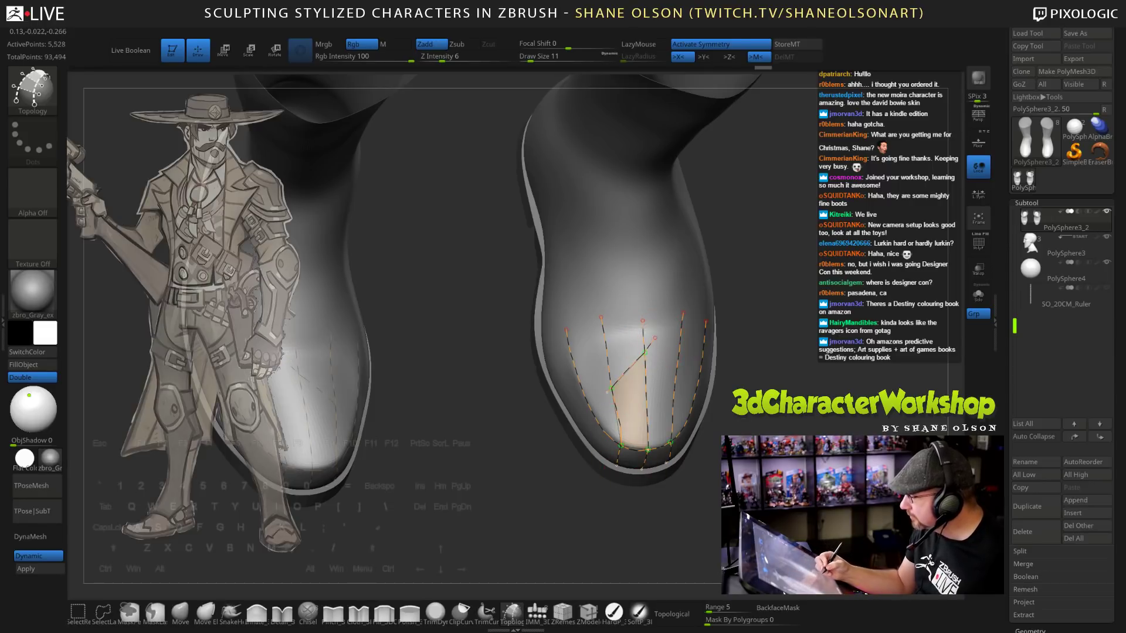
left_click_drag(703, 527, 732, 532)
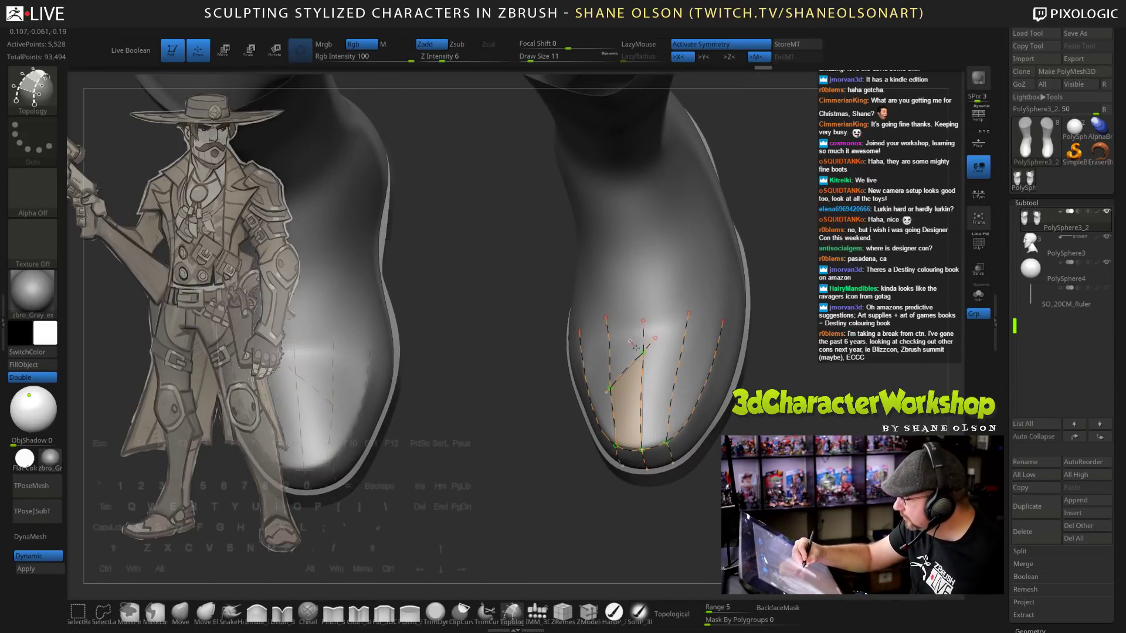
left_click_drag(681, 380, 676, 376)
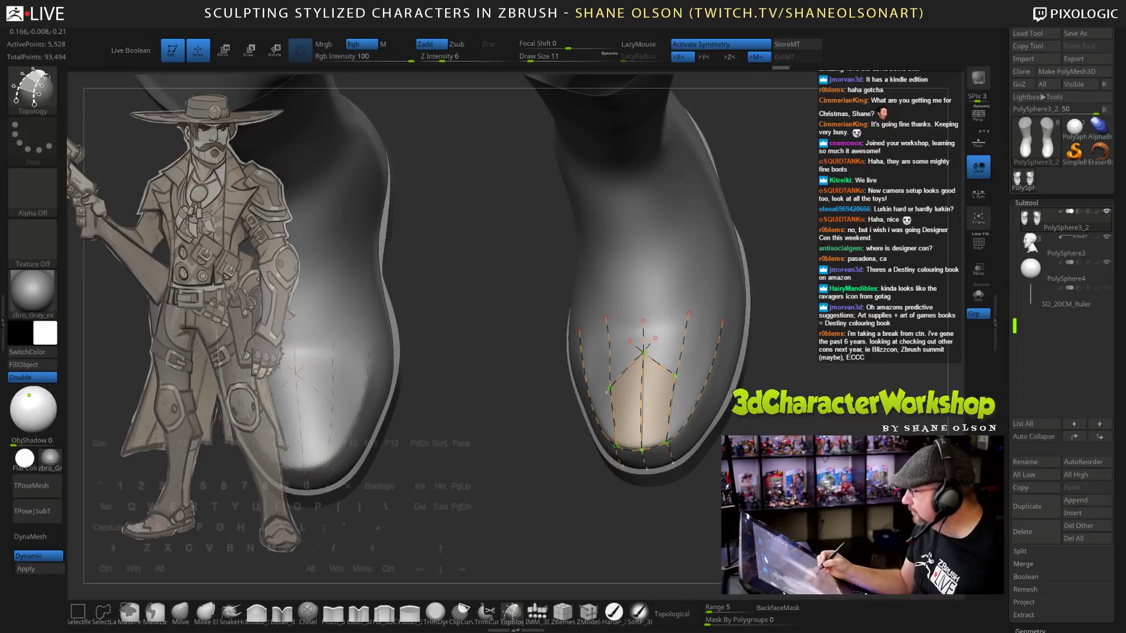
Continue the toe cap's upper edge across the boot's inner side and draw a curve down to the sole.
left_click_drag(674, 528, 554, 533)
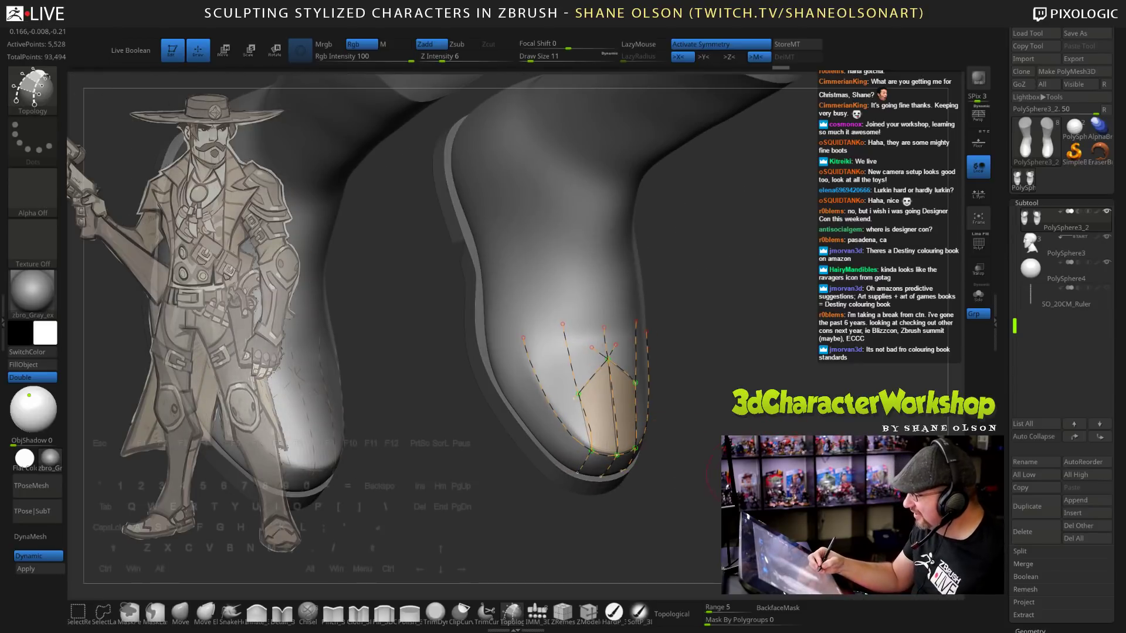
left_click_drag(736, 478, 783, 478)
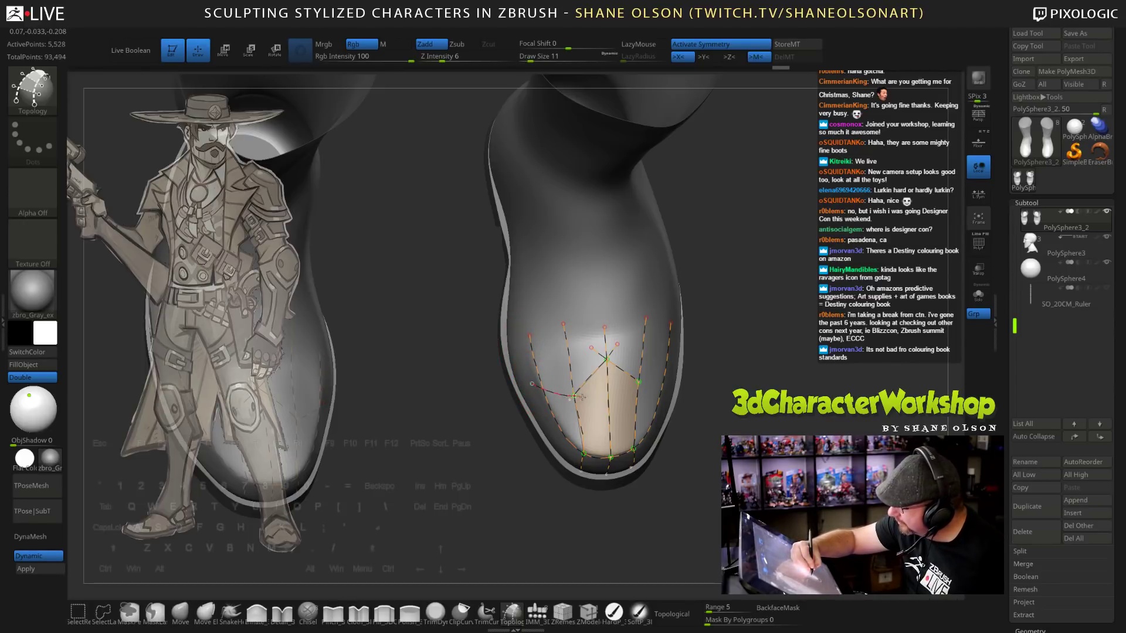
left_click_drag(580, 397, 578, 396)
left_click_drag(745, 472, 812, 463)
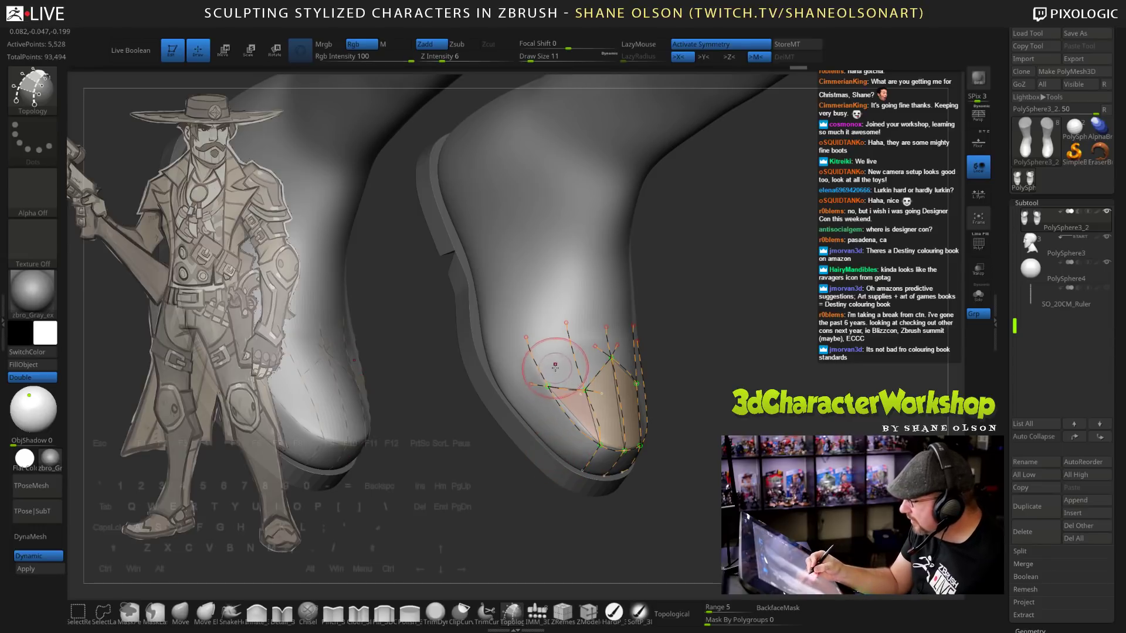
left_click_drag(555, 369, 549, 384)
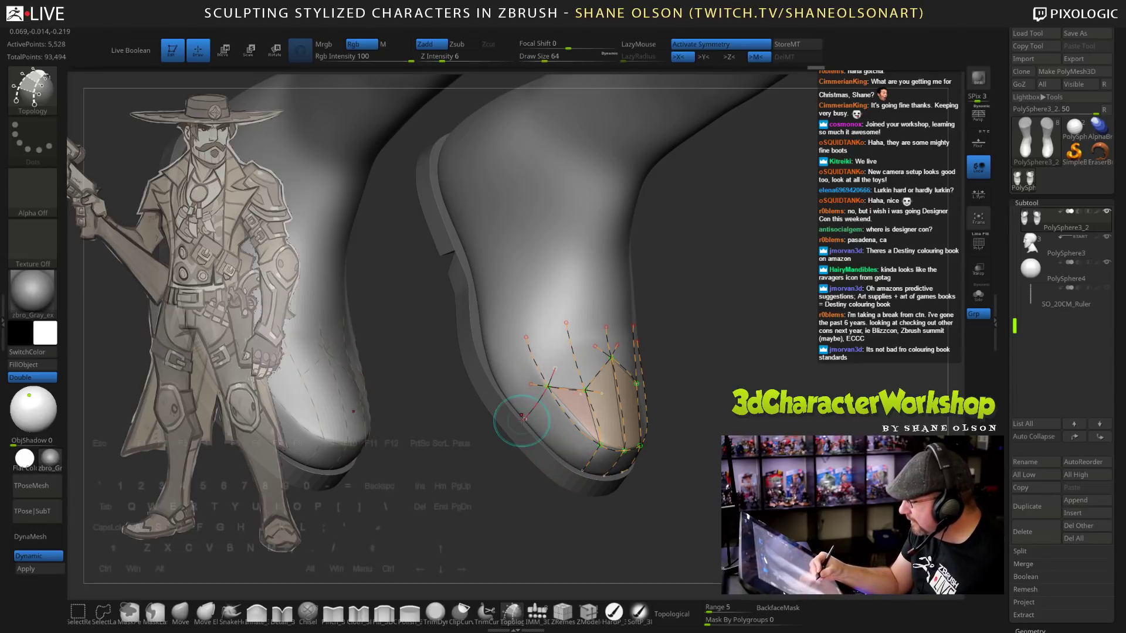
Extend the toe cap's upper edge across the boot's outer side and draw a curve down towards the sole.
mouse_move(692, 516)
left_mouse_down()
mouse_move(739, 519)
mouse_move(680, 511)
mouse_move(713, 517)
left_mouse_up()
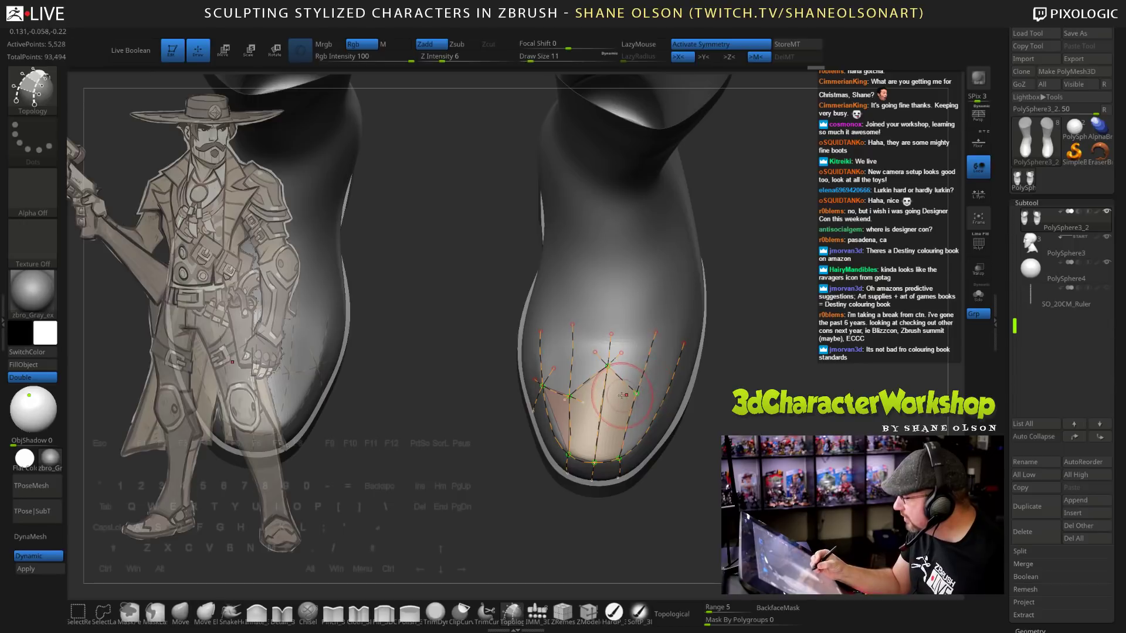
left_click_drag(621, 397, 681, 382)
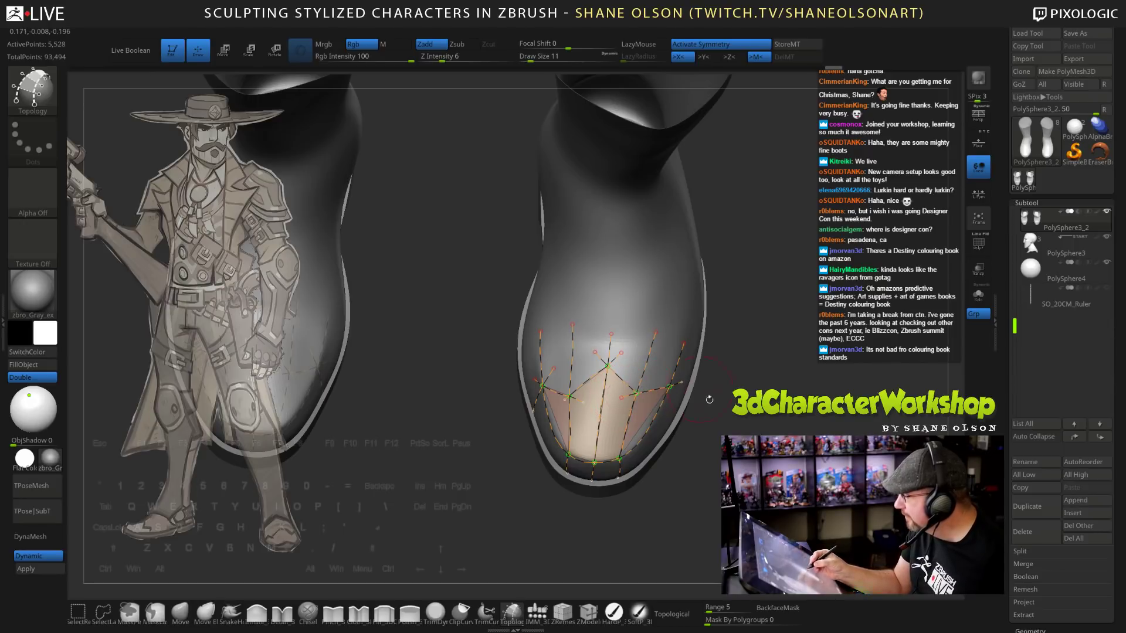
left_click_drag(708, 510, 682, 510)
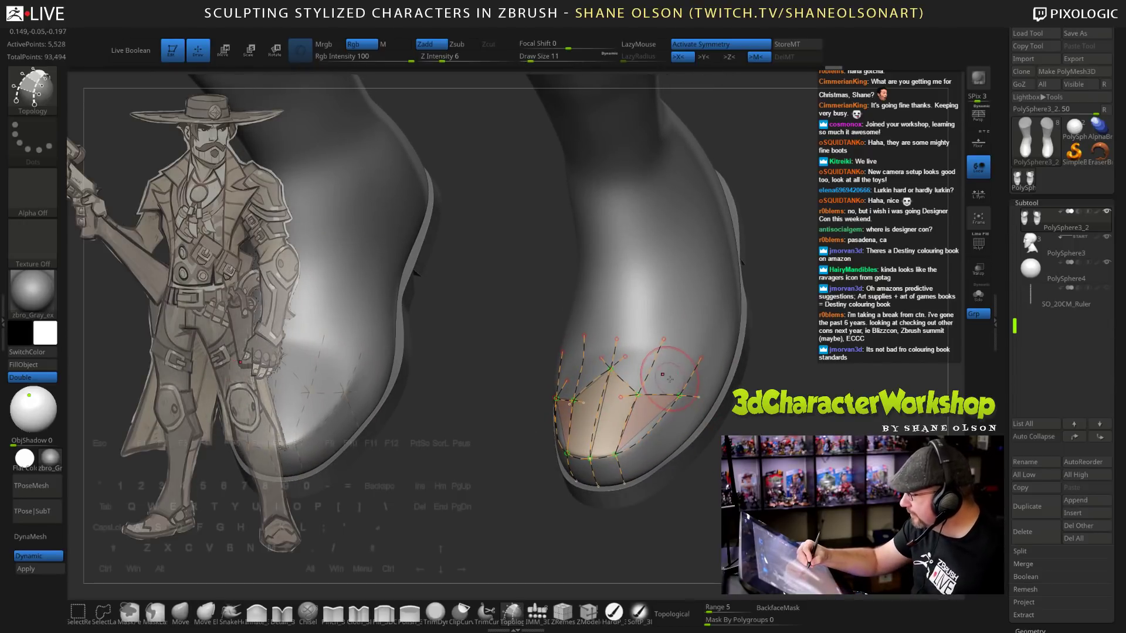
left_click_drag(692, 420, 696, 428)
Draw the toe cap's lower edge curve along the sole from the inner to the outer side, closing its lower faces.
mouse_move(685, 510)
left_mouse_down()
mouse_move(717, 507)
mouse_move(685, 479)
left_mouse_up()
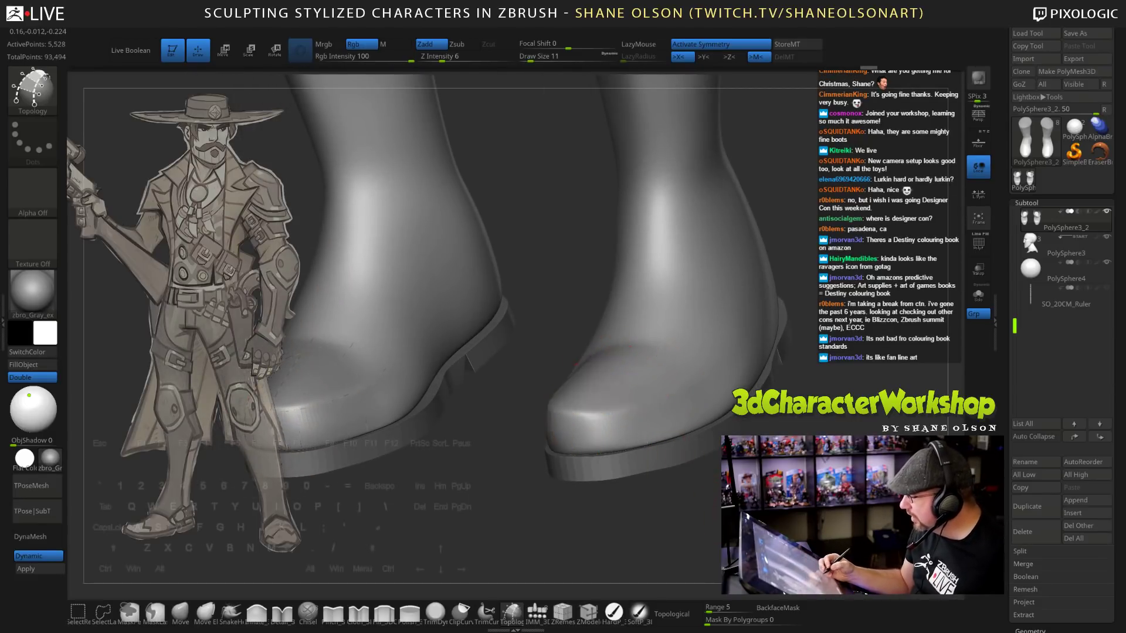
mouse_move(693, 491)
left_mouse_down()
mouse_move(609, 415)
mouse_move(597, 445)
mouse_move(633, 519)
mouse_move(615, 510)
mouse_move(653, 506)
mouse_move(648, 536)
mouse_move(635, 509)
mouse_move(651, 517)
mouse_move(623, 498)
left_mouse_up()
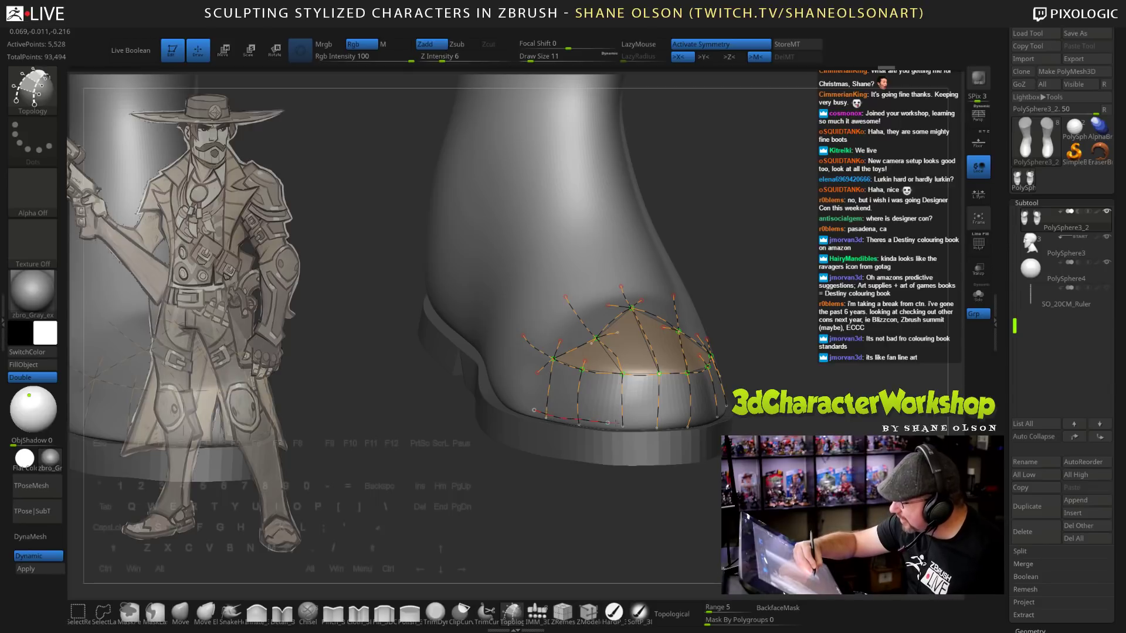
left_click_drag(689, 422, 702, 420)
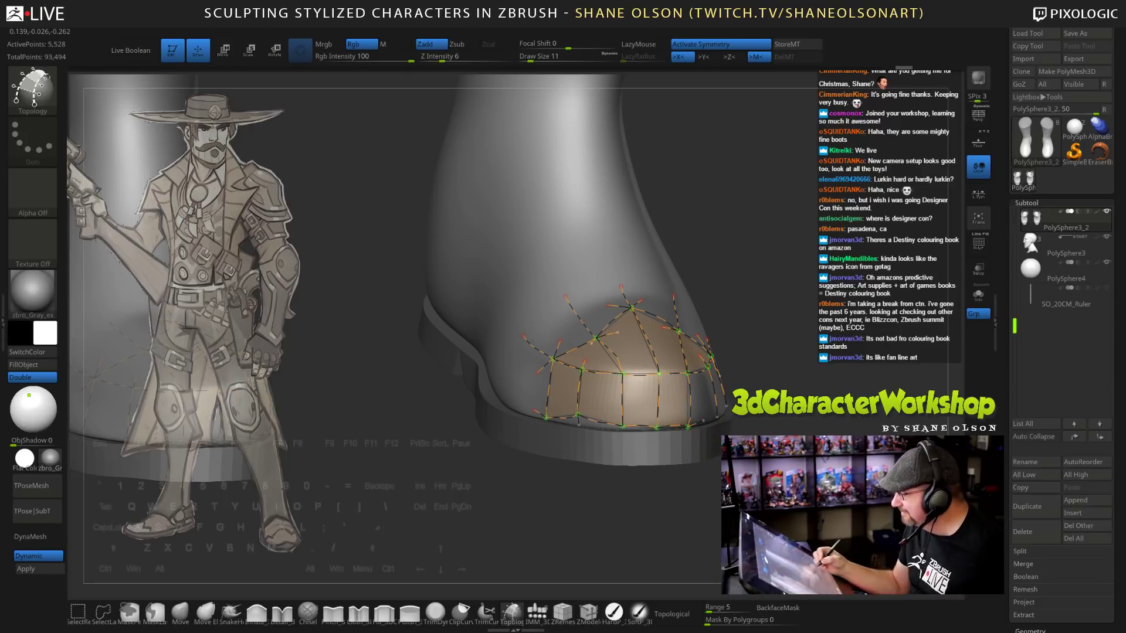
left_click_drag(650, 516, 554, 509)
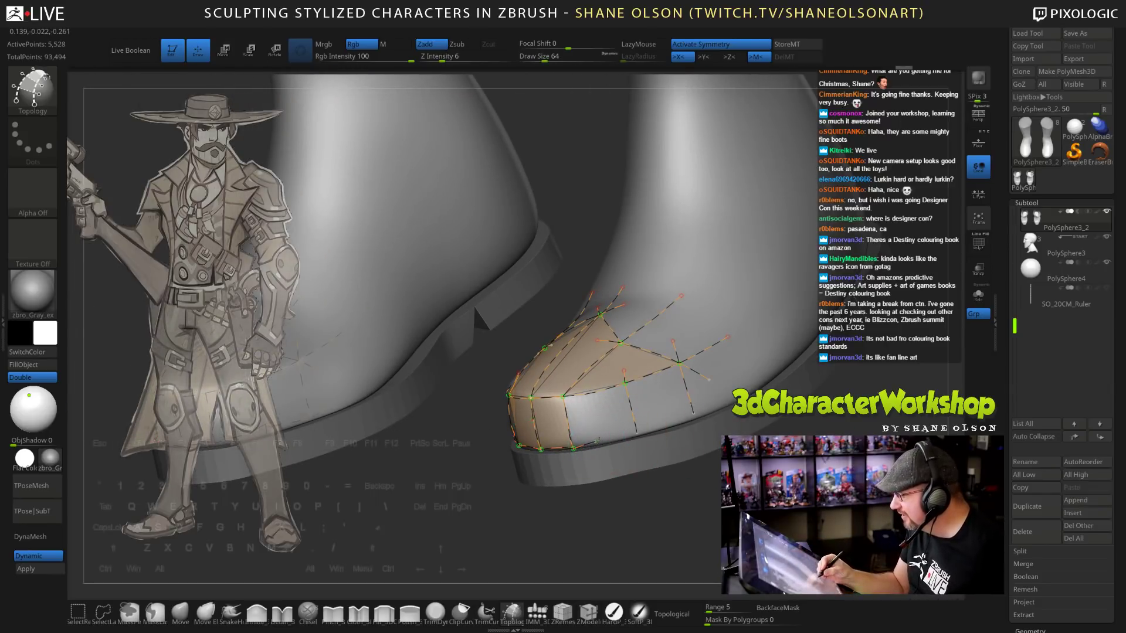
left_click_drag(705, 405, 736, 399)
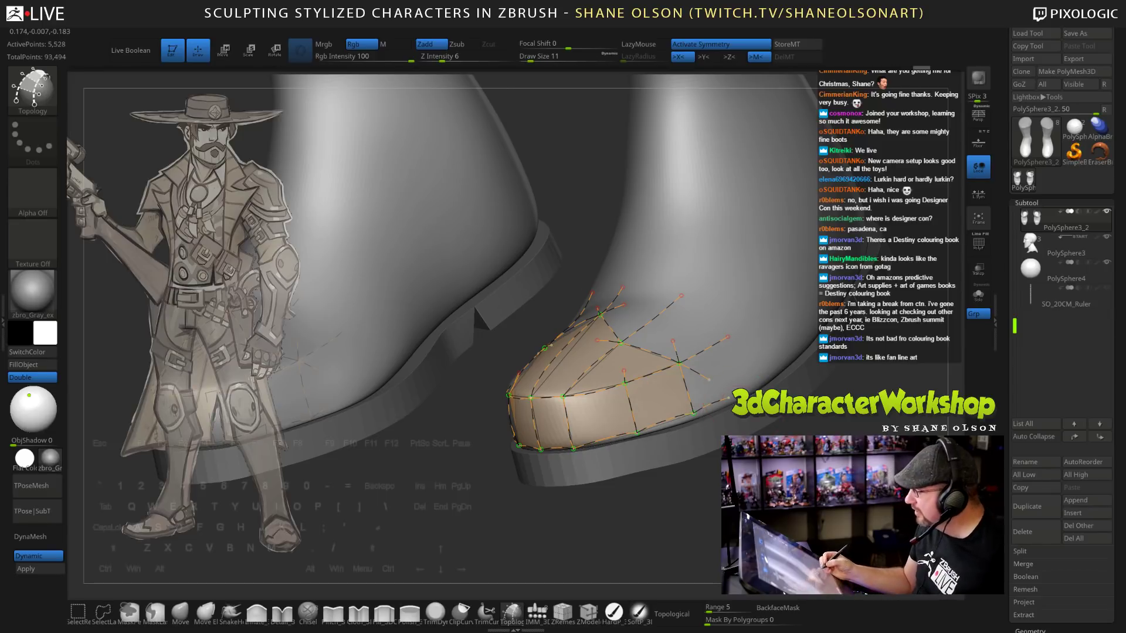
Clear the excess curve ends around the toe cap and draw a curve across its middle from side to side at draw size 5.
mouse_move(562, 522)
left_mouse_down()
mouse_move(665, 524)
mouse_move(560, 522)
mouse_move(657, 525)
mouse_move(639, 492)
mouse_move(586, 525)
mouse_move(610, 545)
mouse_move(572, 542)
mouse_move(554, 568)
mouse_move(572, 551)
left_mouse_up()
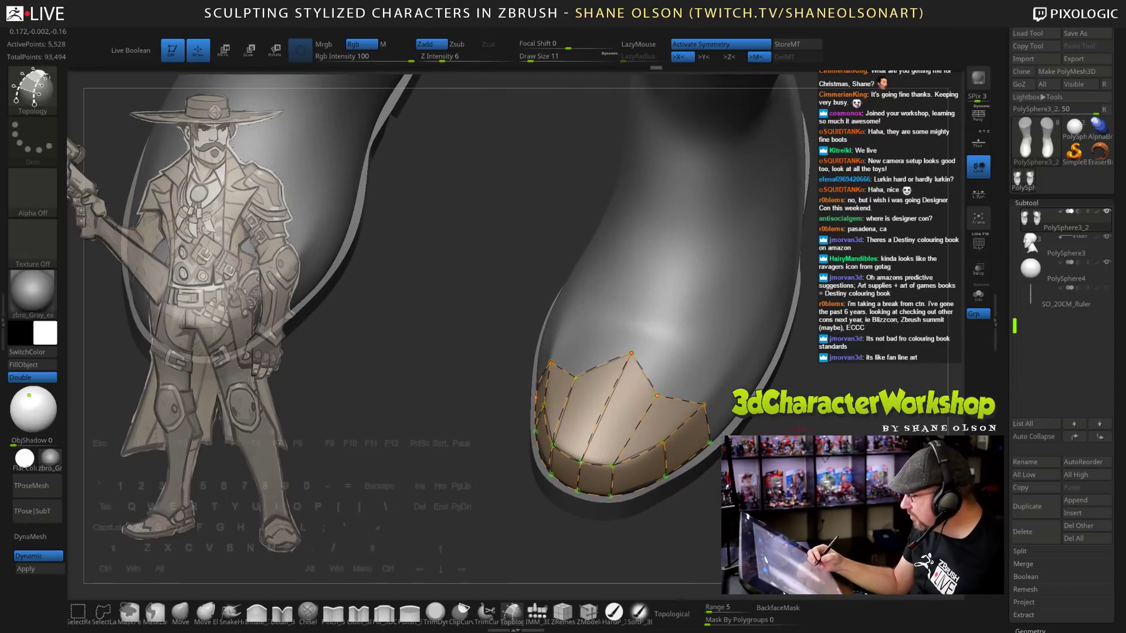
left_click_drag(530, 57, 527, 58)
mouse_move(572, 542)
left_mouse_down("alt")
mouse_move(580, 558)
mouse_move(652, 425)
left_mouse_up("alt")
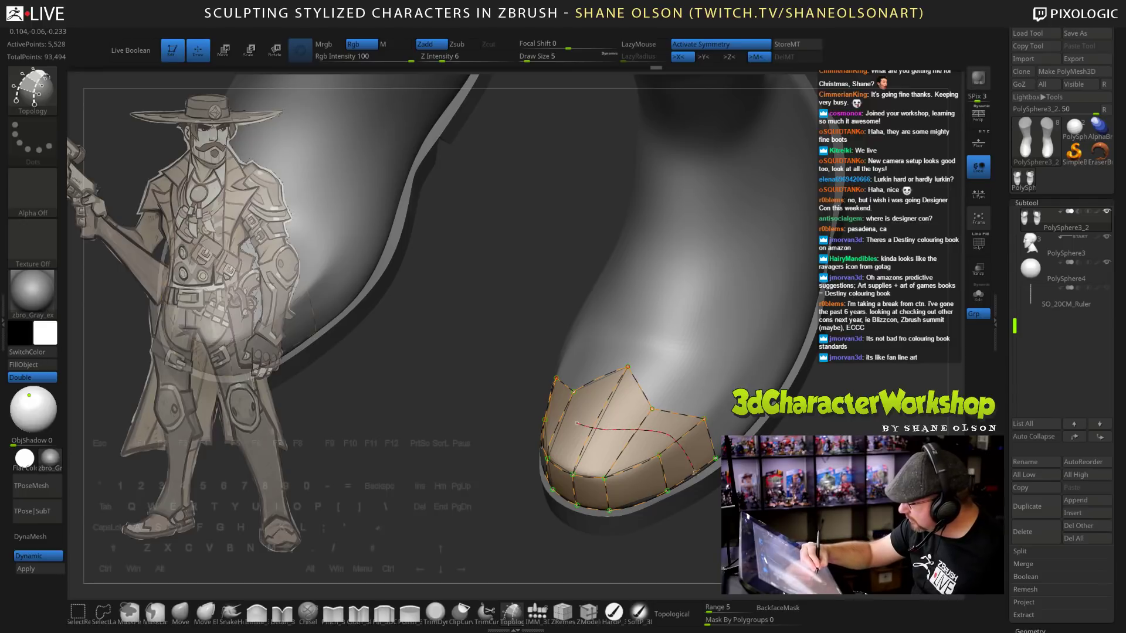
left_click_drag(695, 472, 699, 482)
left_click_drag(630, 551, 689, 551)
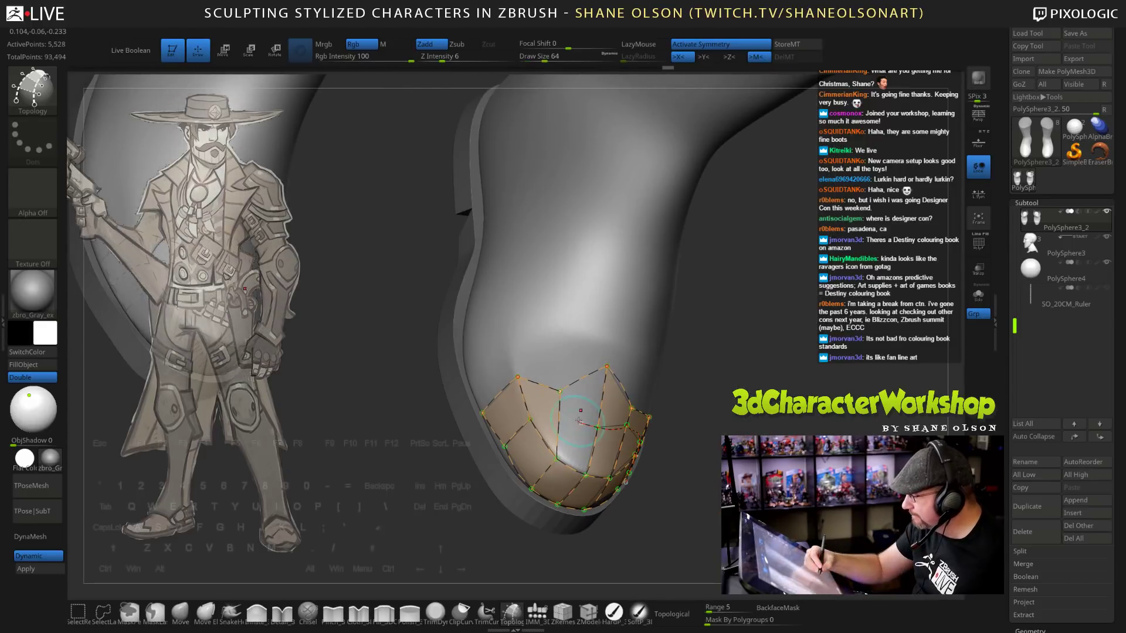
left_click_drag(497, 426, 484, 432)
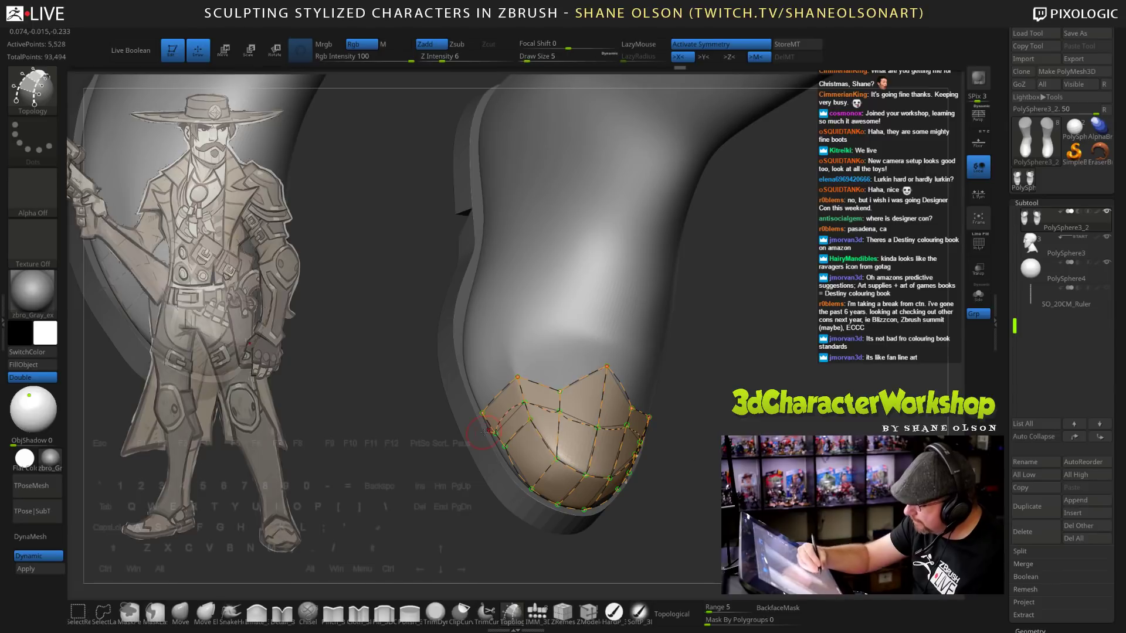
mouse_move(674, 527)
left_mouse_down()
mouse_move(595, 559)
mouse_move(654, 527)
left_mouse_up()
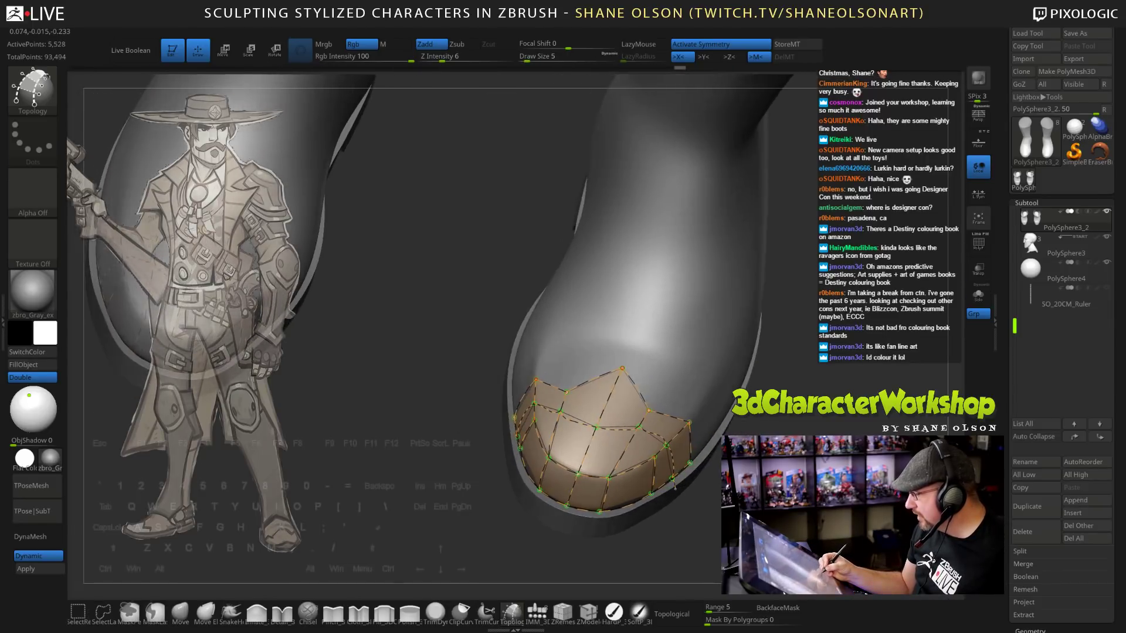
mouse_move(678, 488)
left_mouse_down()
mouse_move(647, 462)
mouse_move(615, 479)
left_mouse_up()
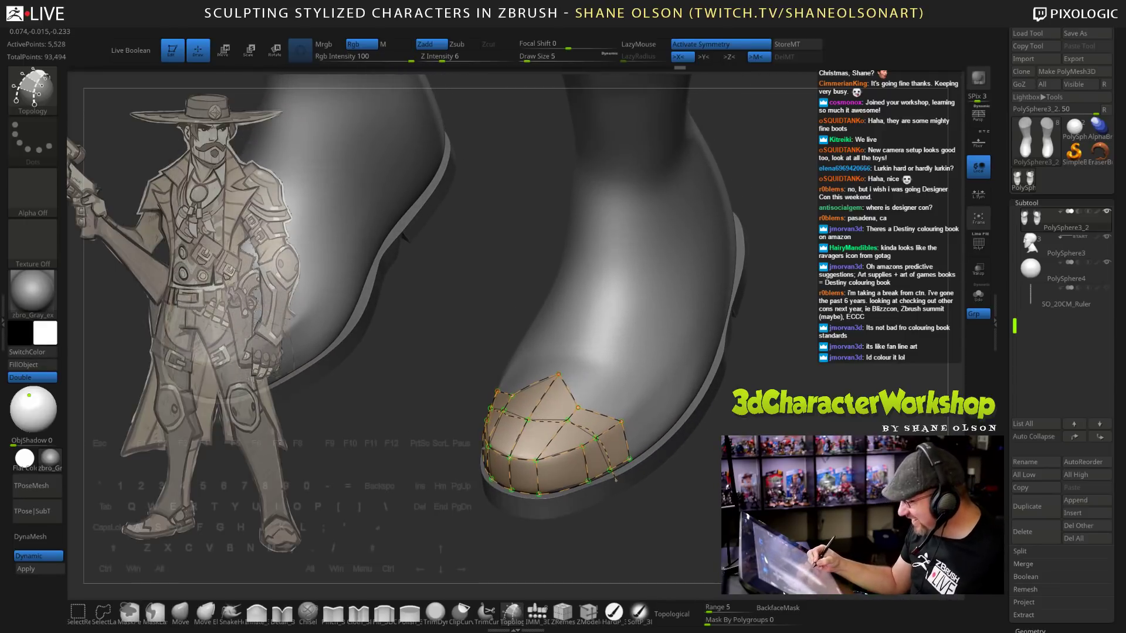
mouse_move(674, 374)
left_mouse_down()
mouse_move(645, 387)
mouse_move(674, 378)
left_mouse_up()
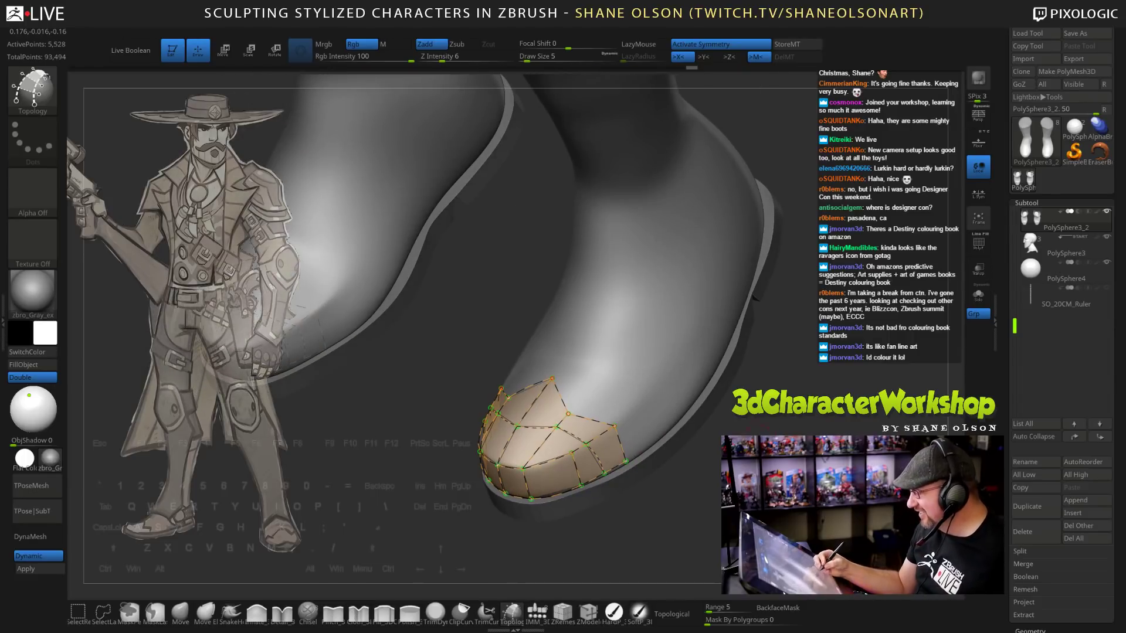
Set the draw size to 9 and generate the toe cap mesh from the topology curves.
key("s")
left_click_drag(762, 432, 765, 432)
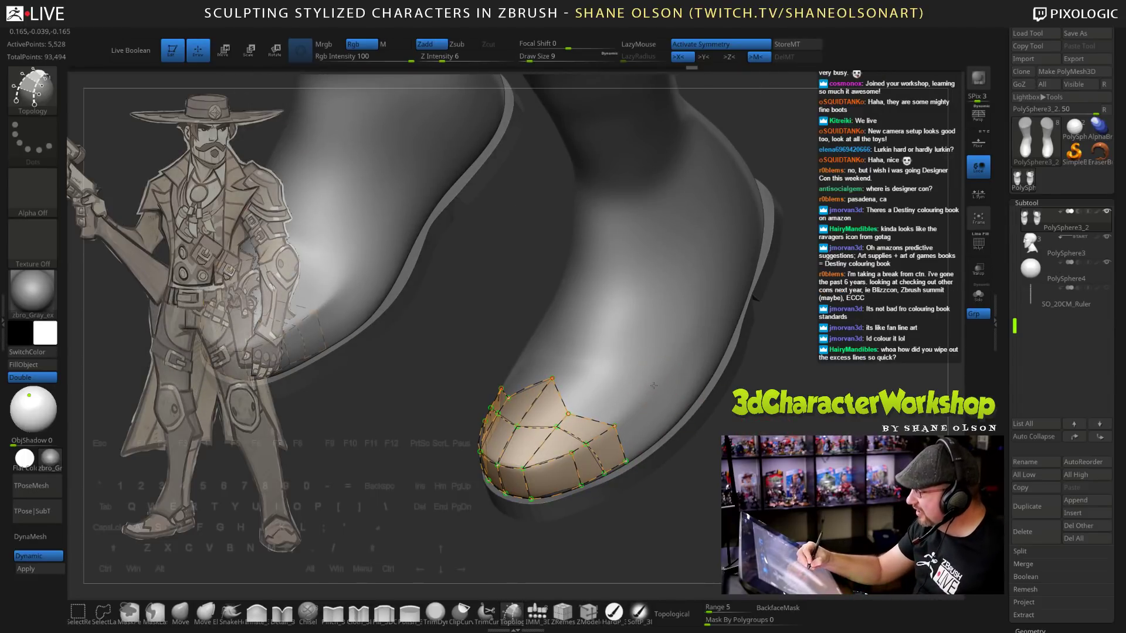
left_click(653, 386)
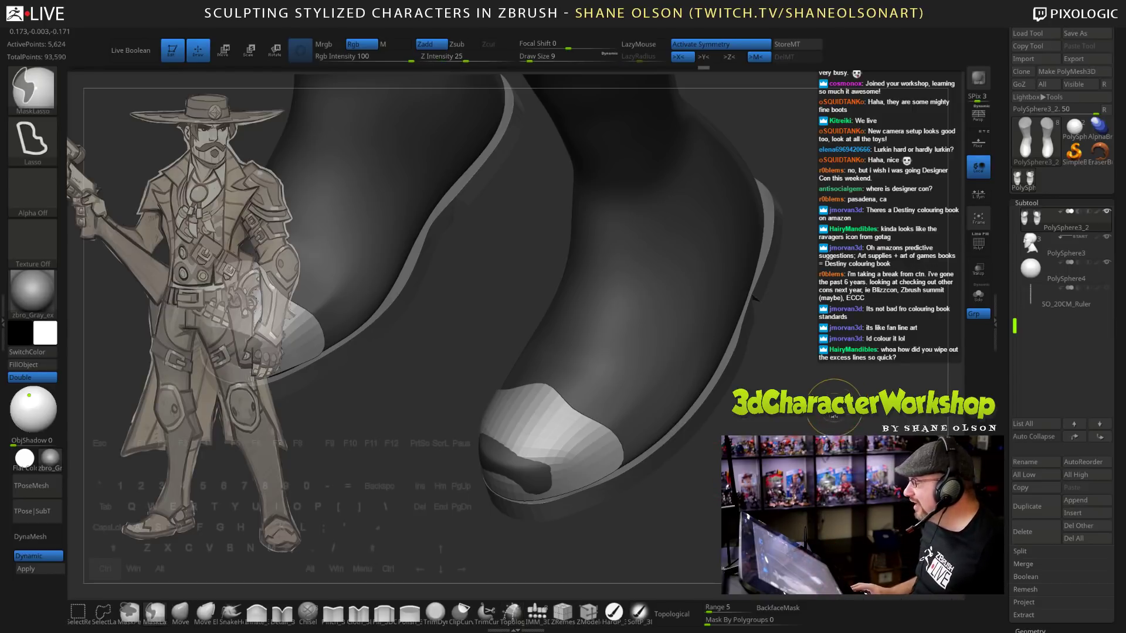
Undo the toe cap mesh, the curve across its middle and the removal of the excess curve ends.
key("ctrl+z")
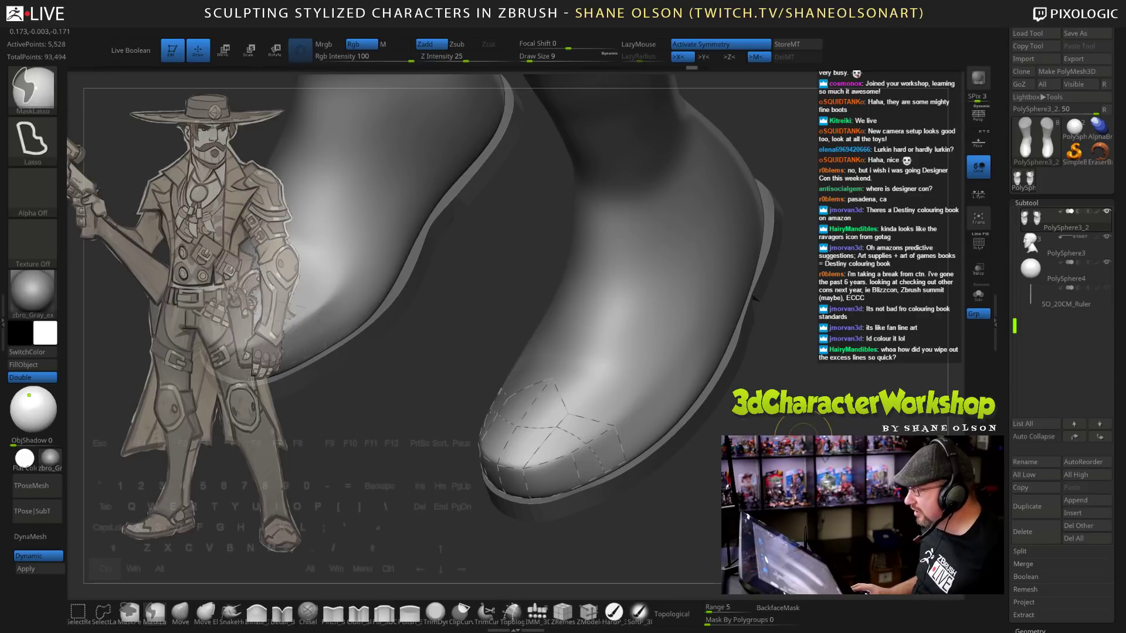
key("ctrl+z")
key("ctrl+z")
key("ctrl+z")
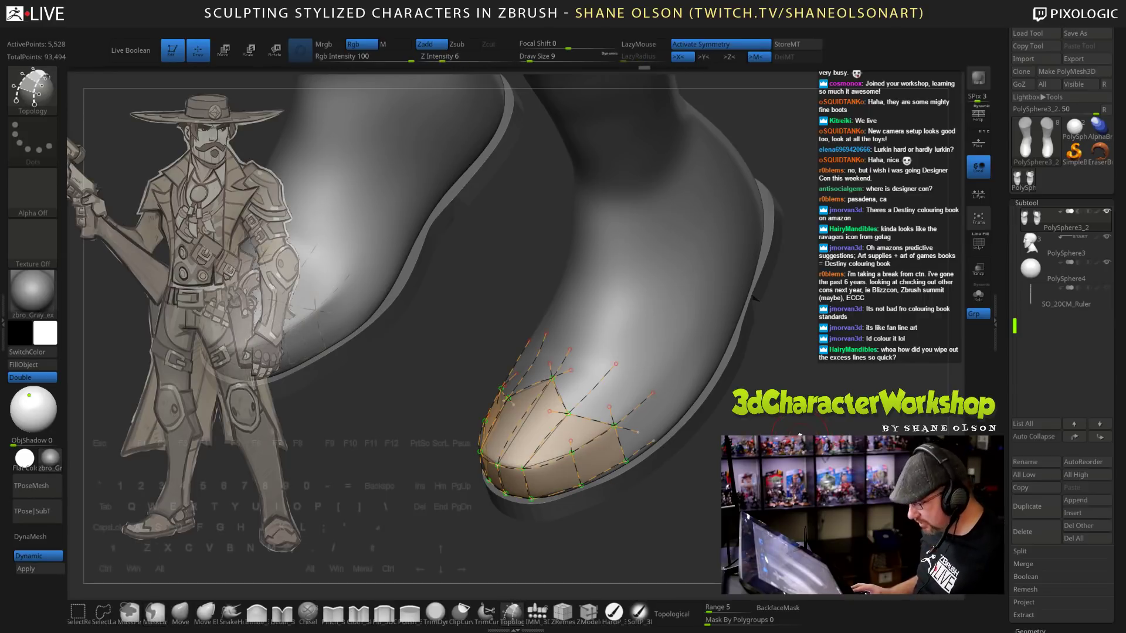
Remove the excess curve ends extending beyond the toe cap's outline.
left_click_drag(803, 434, 846, 438)
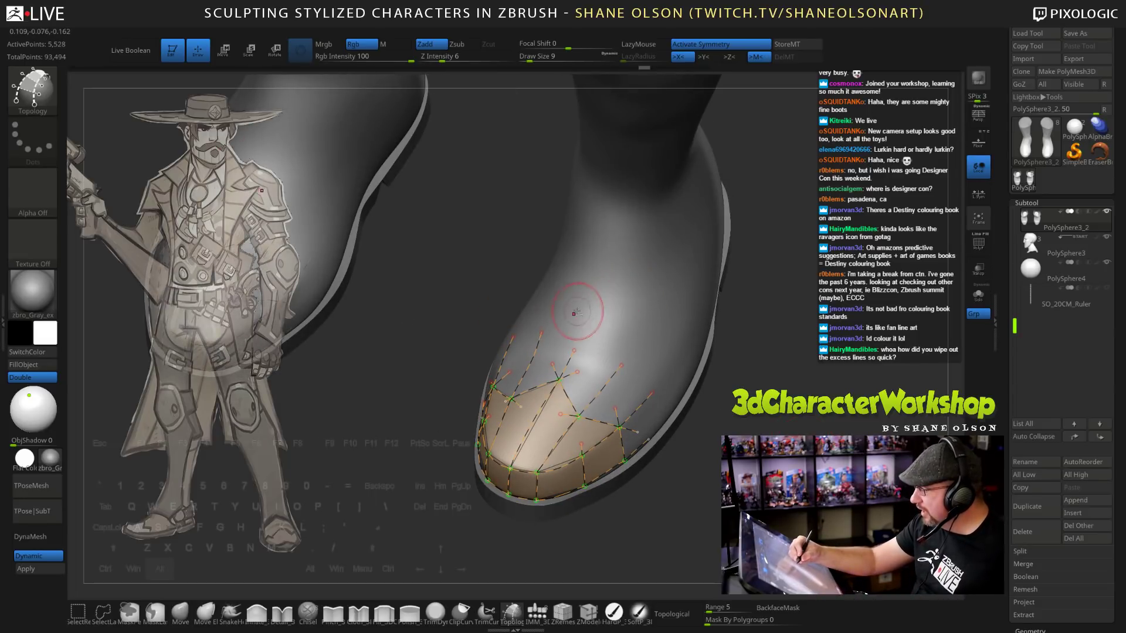
left_click(720, 398, "alt")
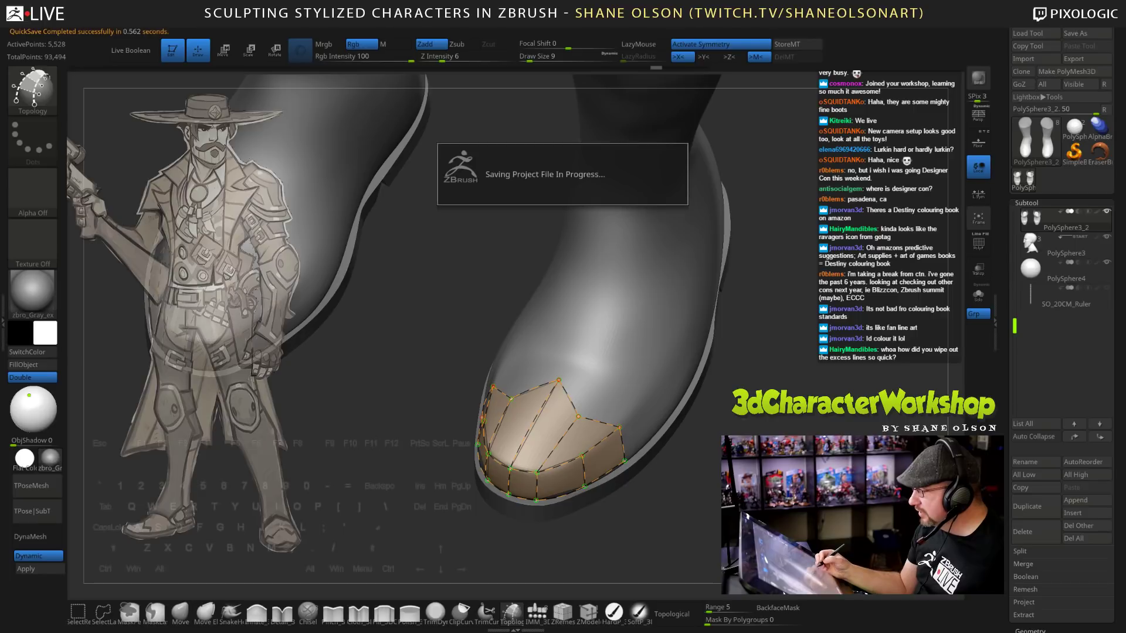
left_click_drag(779, 423, 562, 422)
left_click_drag(713, 411, 738, 403)
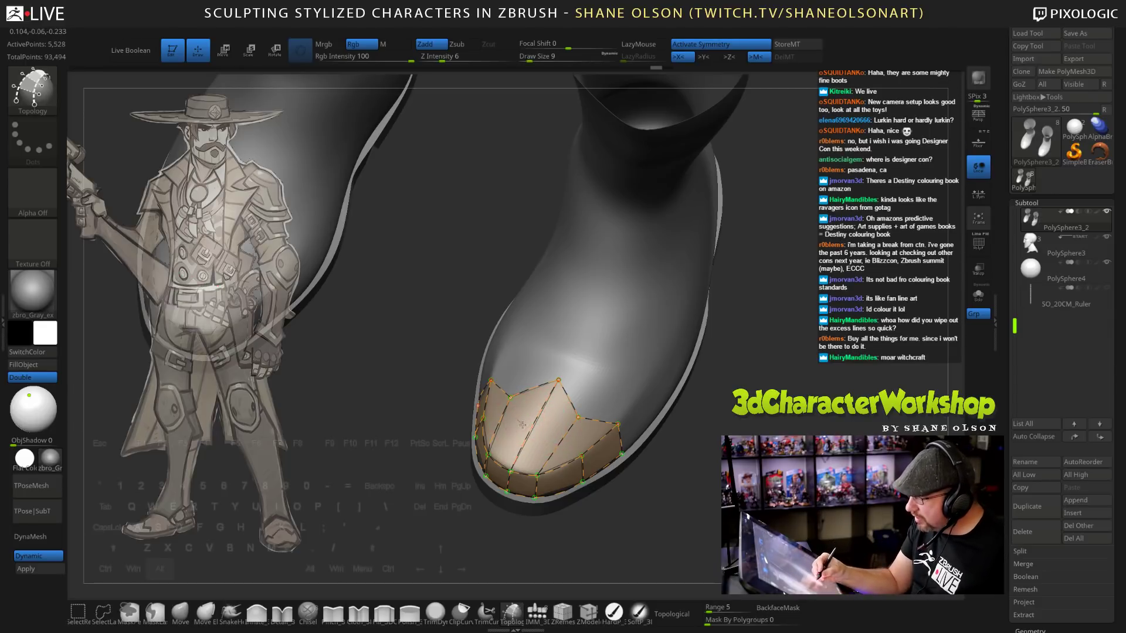
left_click(541, 441, "alt")
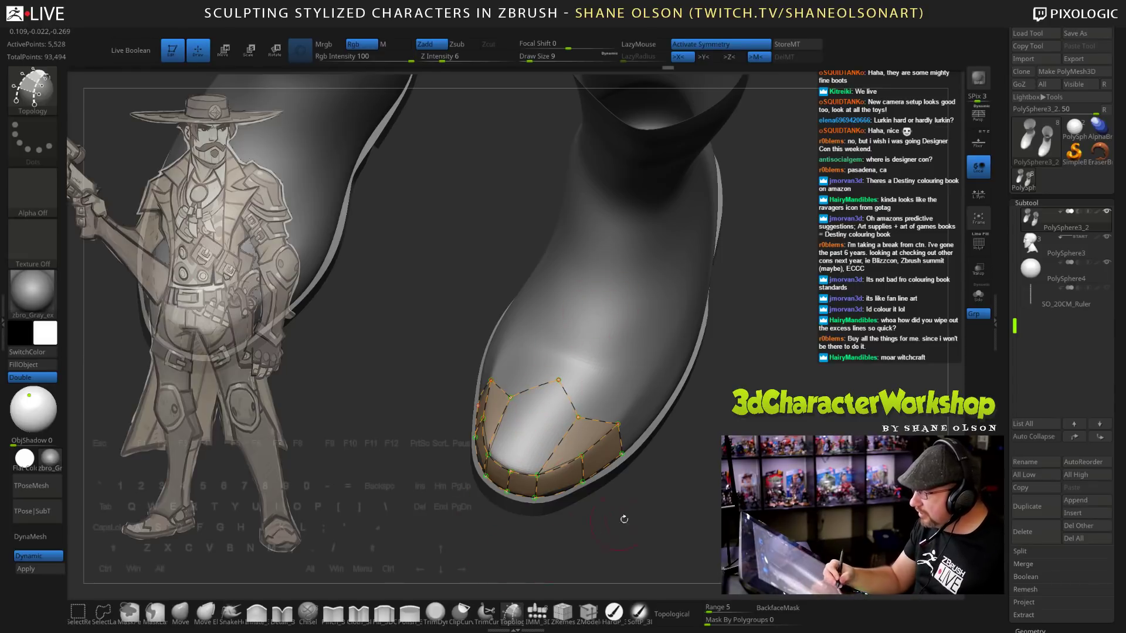
key("ctrl+z")
Draw a topology curve across the middle of the toe cap from one side of the boot to the other.
left_click_drag(731, 502, 685, 496)
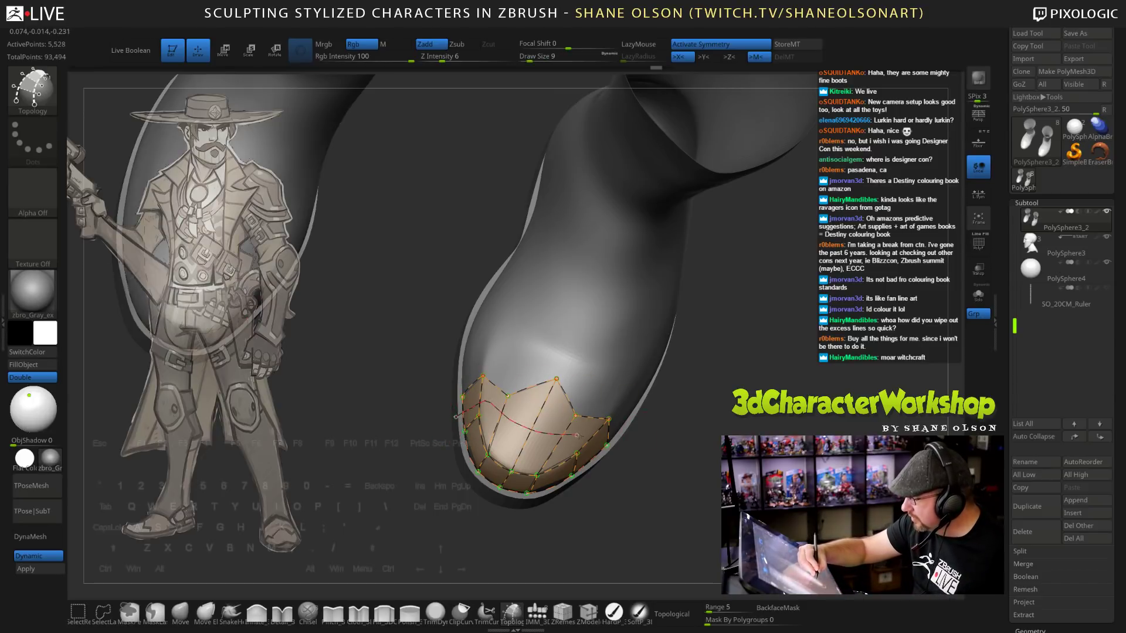
left_click_drag(456, 417, 597, 467)
left_click_drag(730, 497, 706, 476)
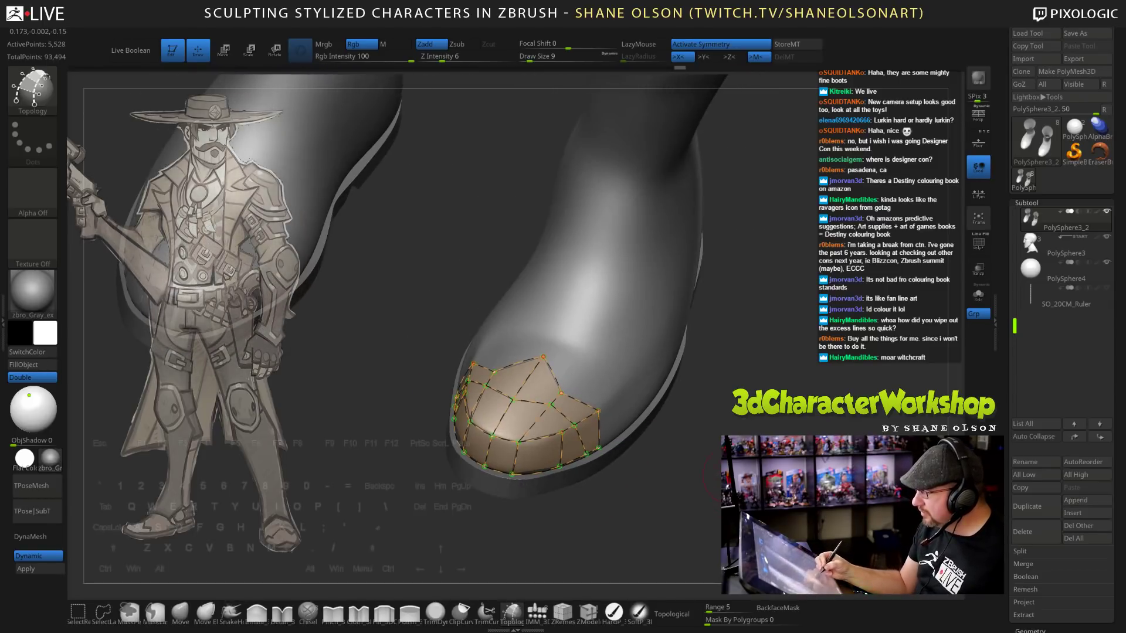
Set the Topology brush's draw size to 1 and generate the toe cap mesh from the curves.
key("s")
mouse_move(633, 357)
left_mouse_down()
mouse_move(694, 381)
mouse_move(752, 456)
mouse_move(755, 327)
left_mouse_up()
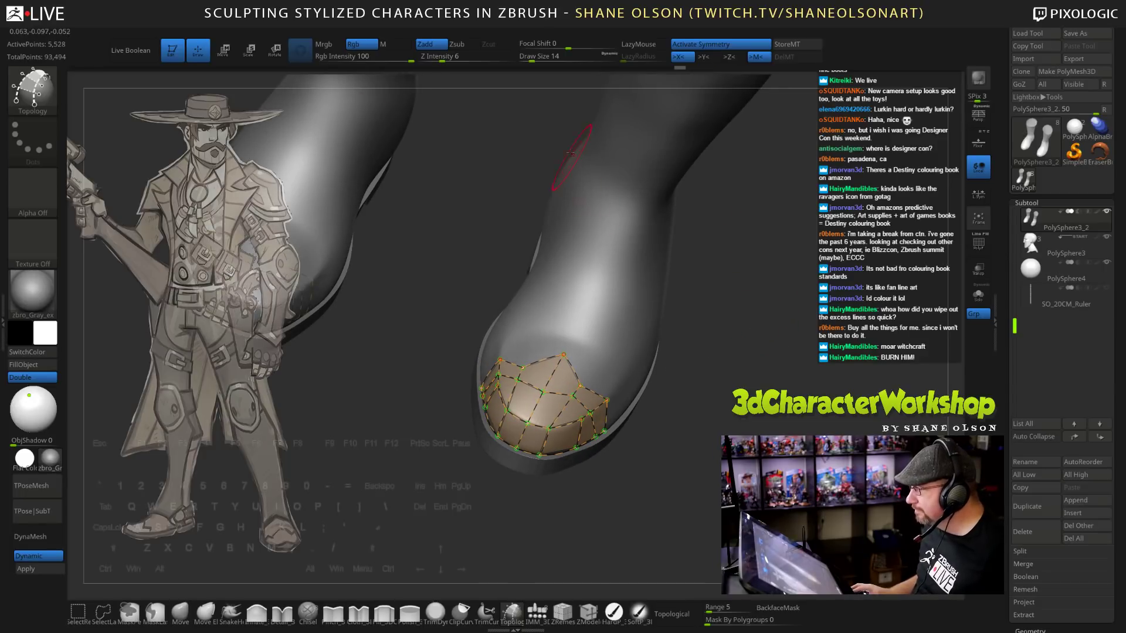
left_click(522, 57)
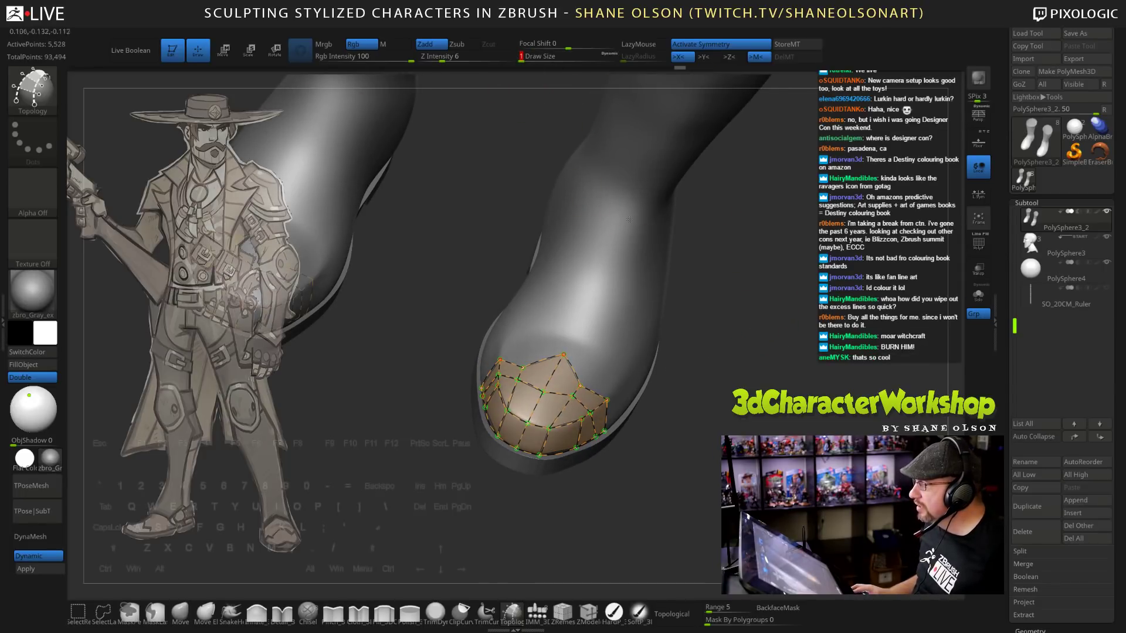
left_click_drag(699, 272, 707, 278)
left_click(630, 293)
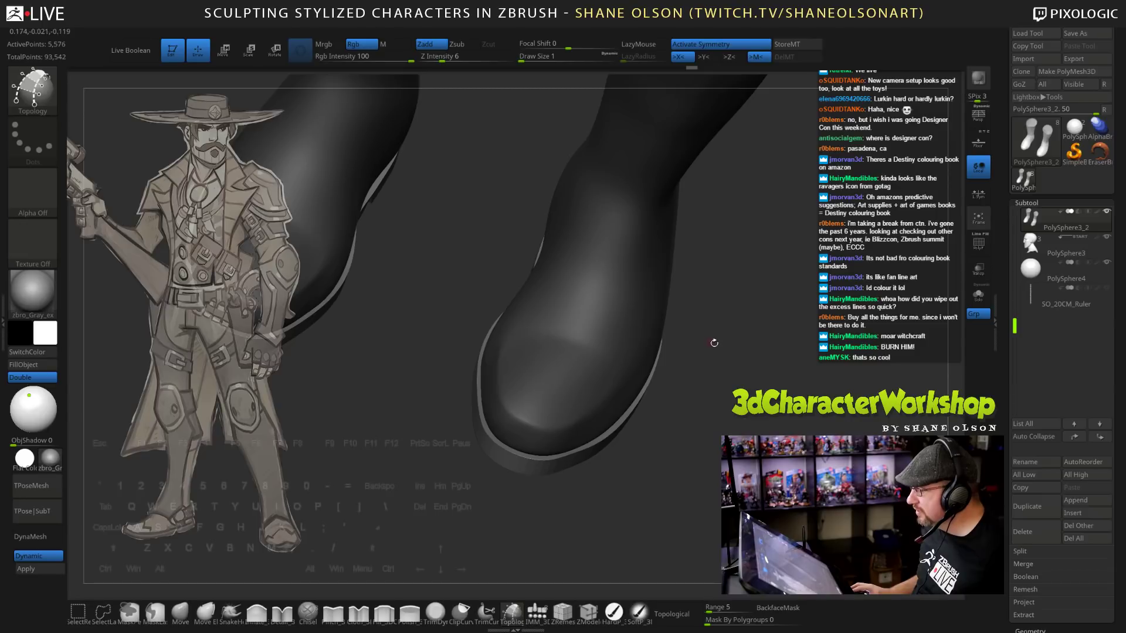
Turn off dynamic subdivision on the boots and switch to the Move brush with draw size 18.
left_click_drag(714, 342, 739, 344)
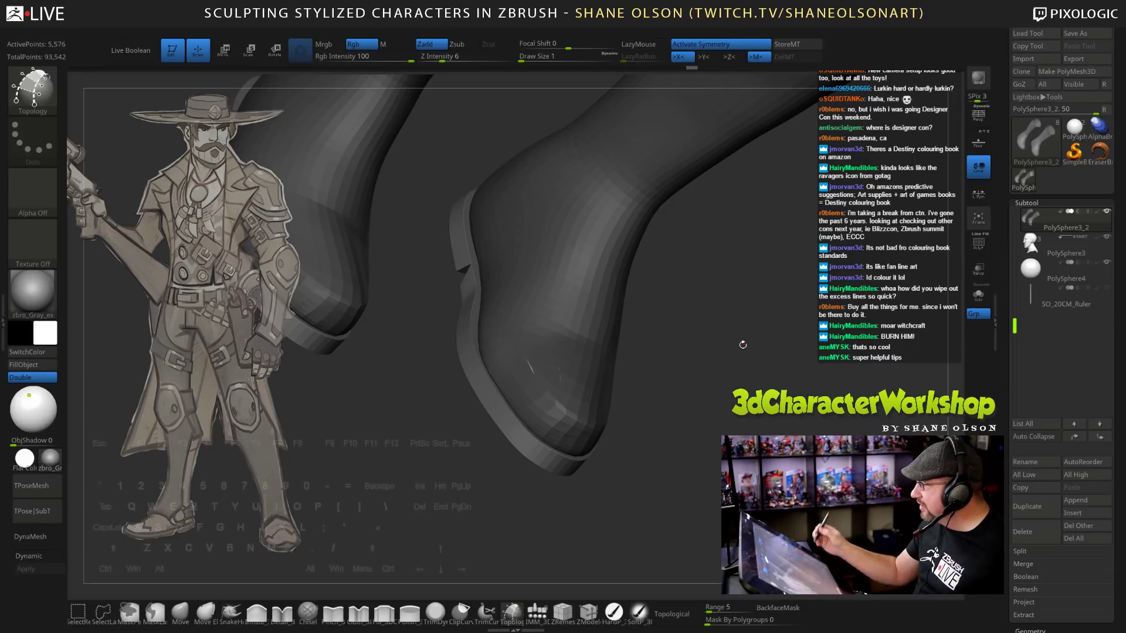
left_click_drag(743, 368, 496, 430)
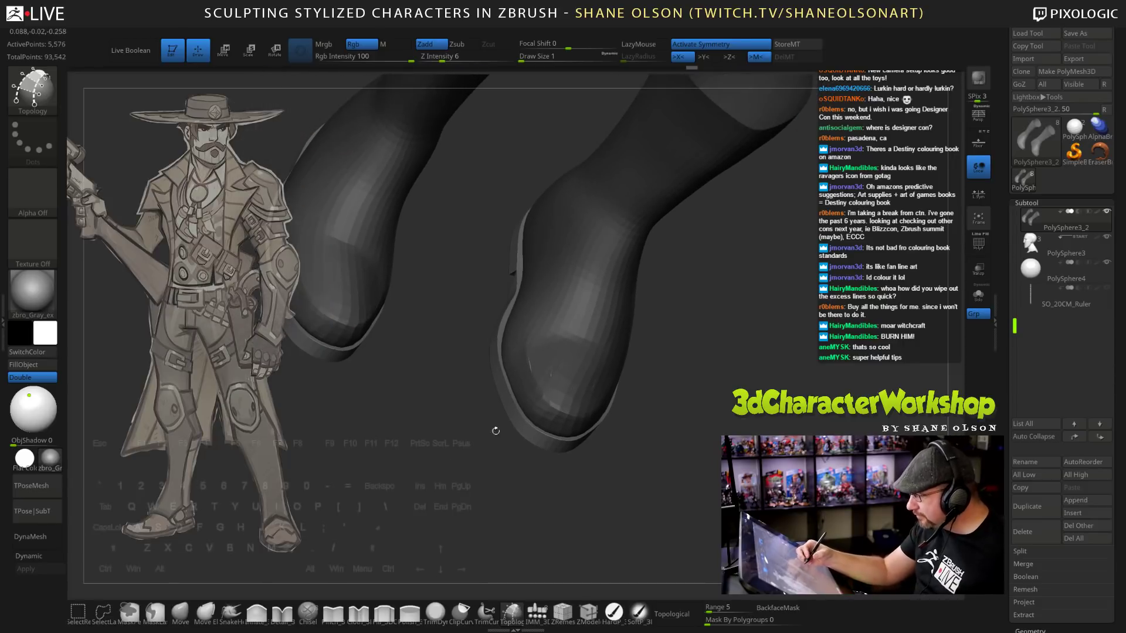
key("b")
key("m")
key("v")
key("s")
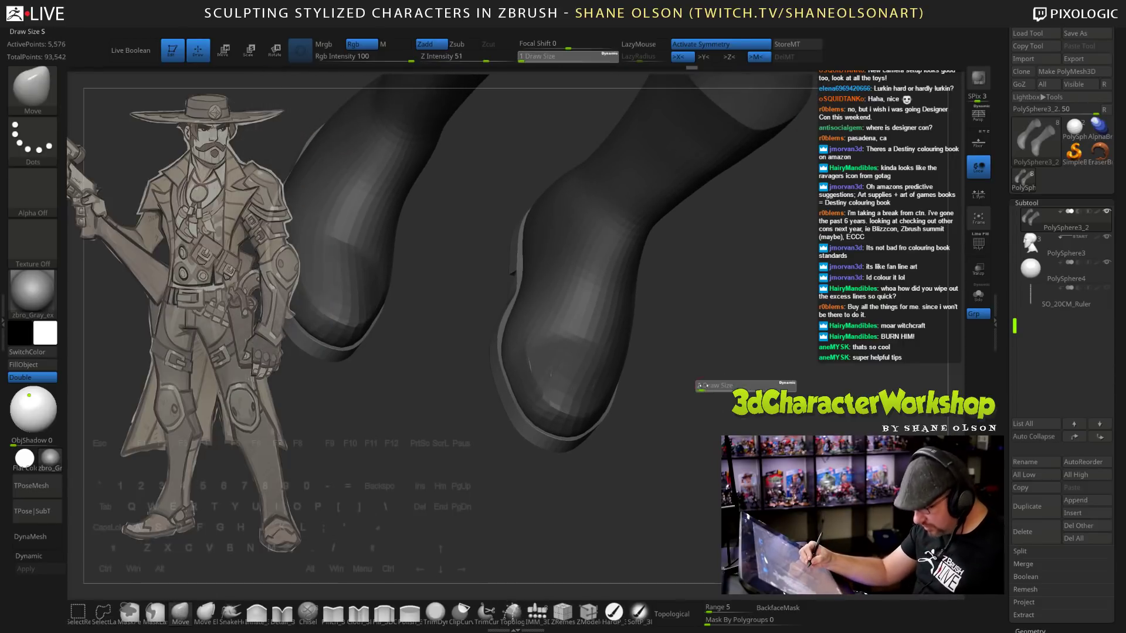
left_click_drag(711, 385, 702, 395)
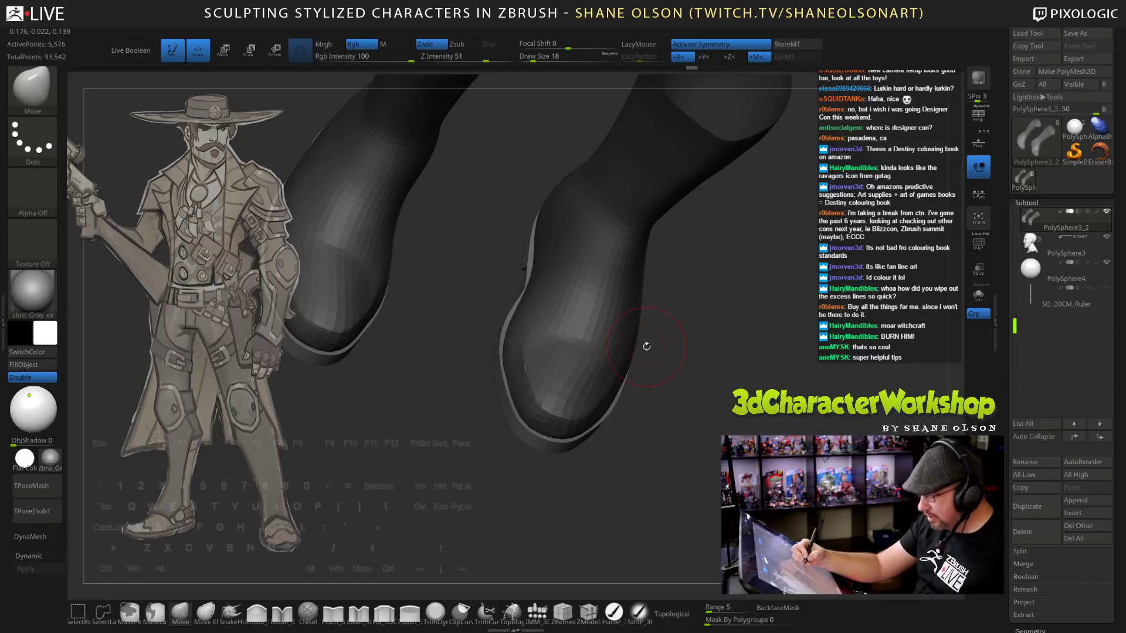
Isolate the new toe cap pieces and split the hidden boots into a separate subtool.
key("ctrl+shift")
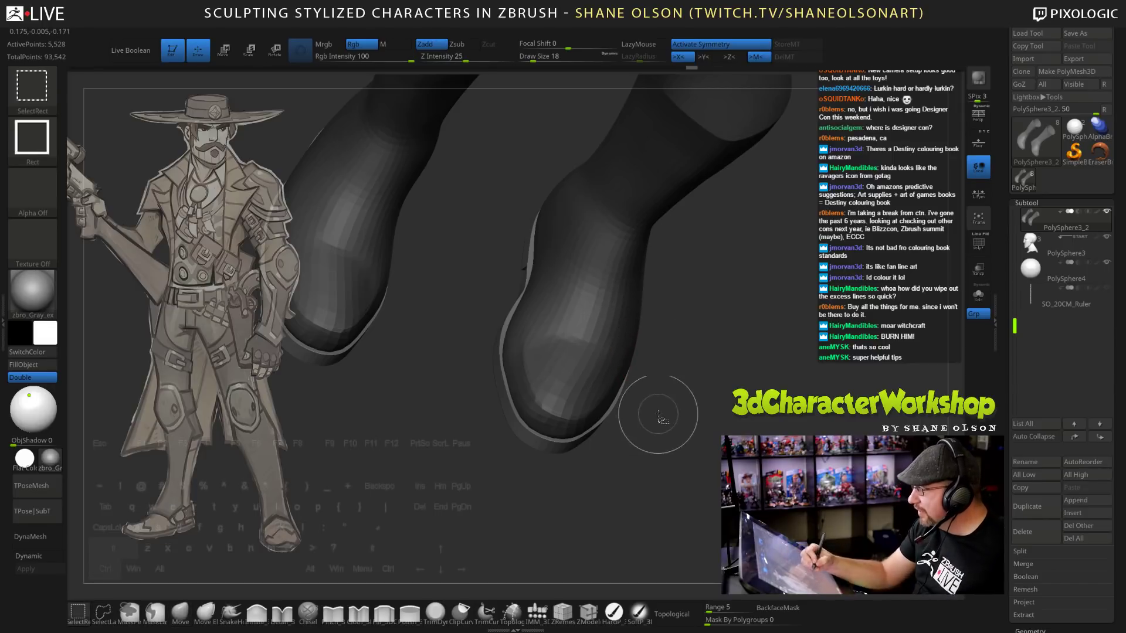
left_click(613, 300, "ctrl+shift")
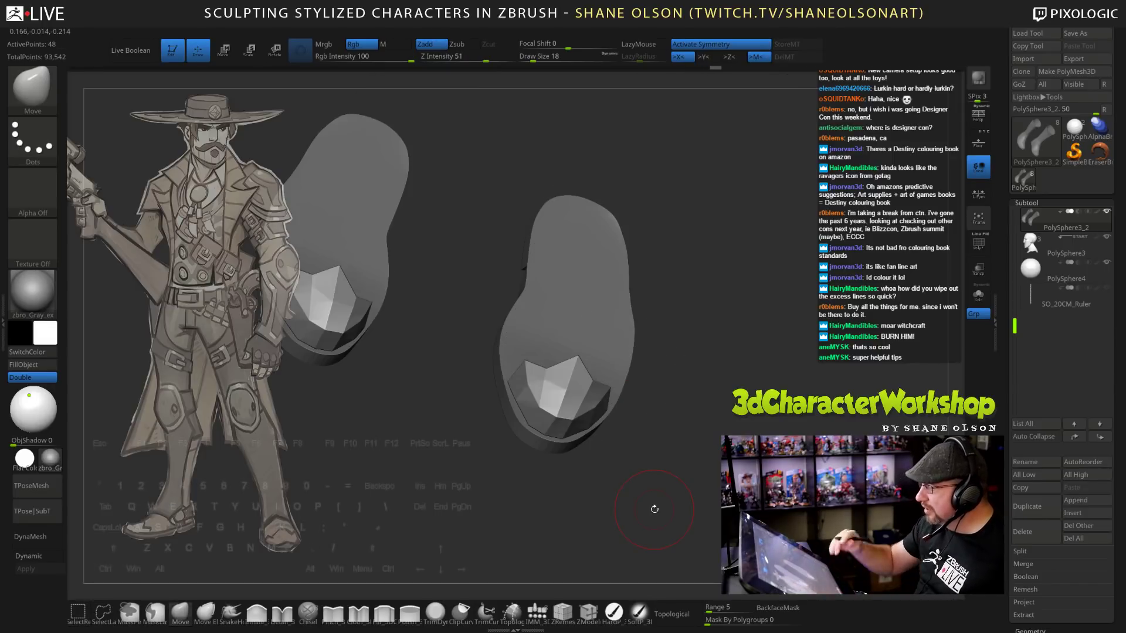
mouse_move(753, 381)
left_mouse_down()
mouse_move(715, 358)
mouse_move(768, 428)
mouse_move(753, 434)
mouse_move(721, 399)
mouse_move(694, 331)
left_mouse_up()
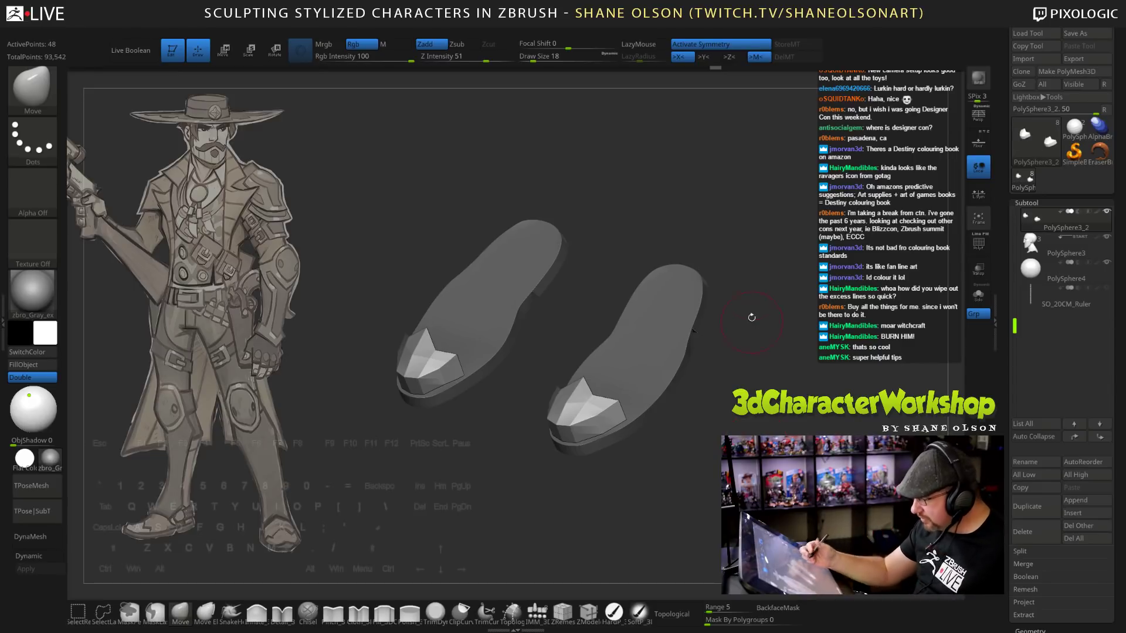
key("grave")
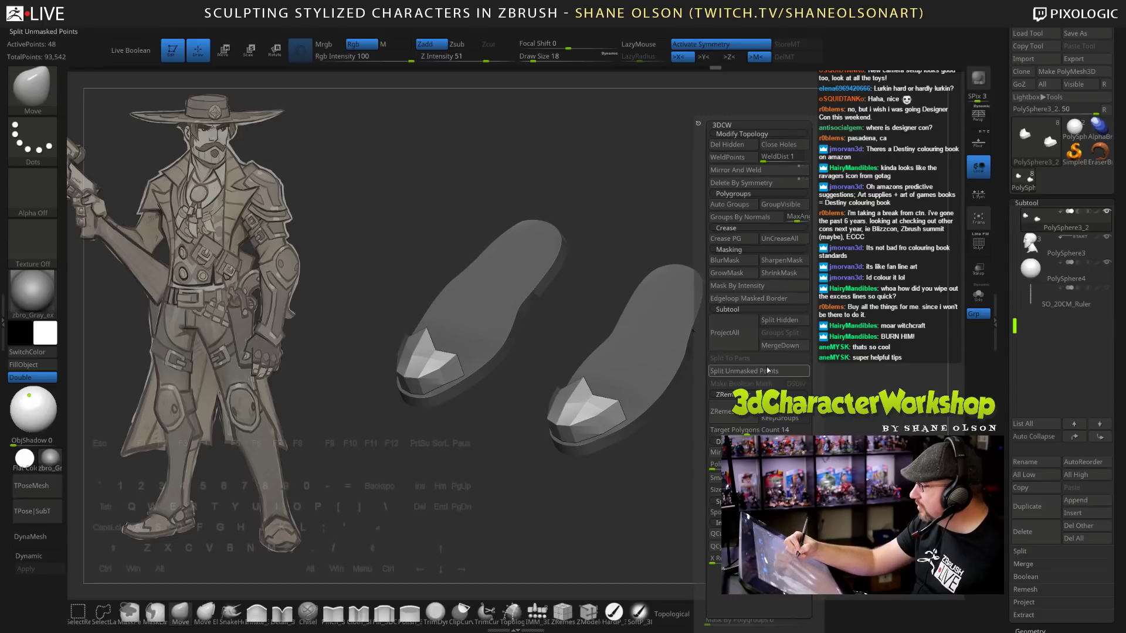
left_click(783, 320)
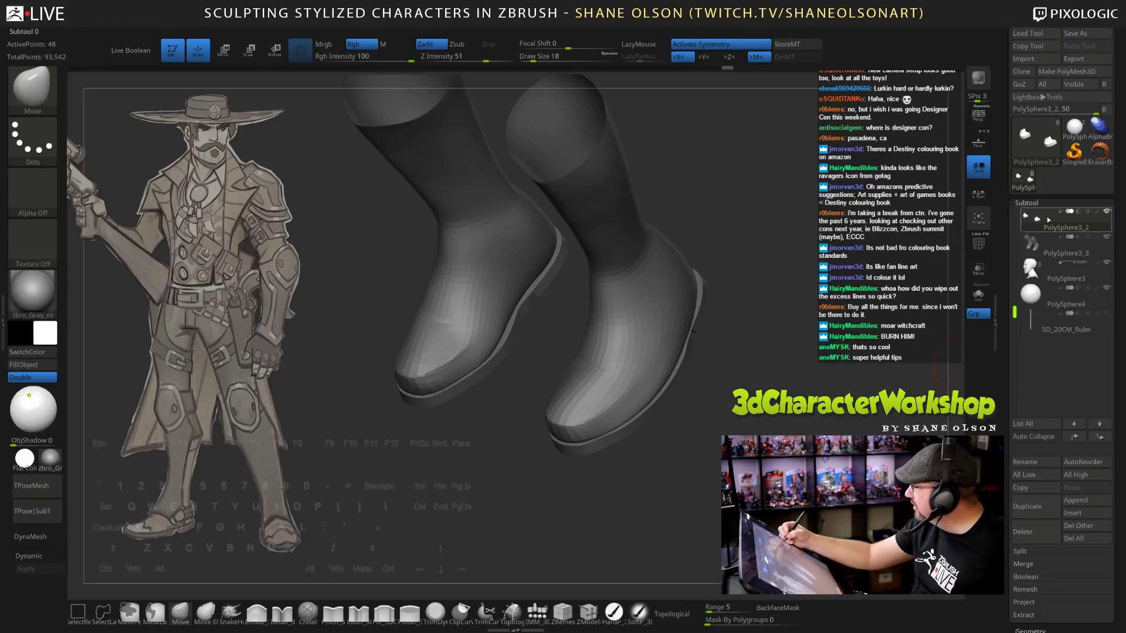
mouse_move(1058, 288)
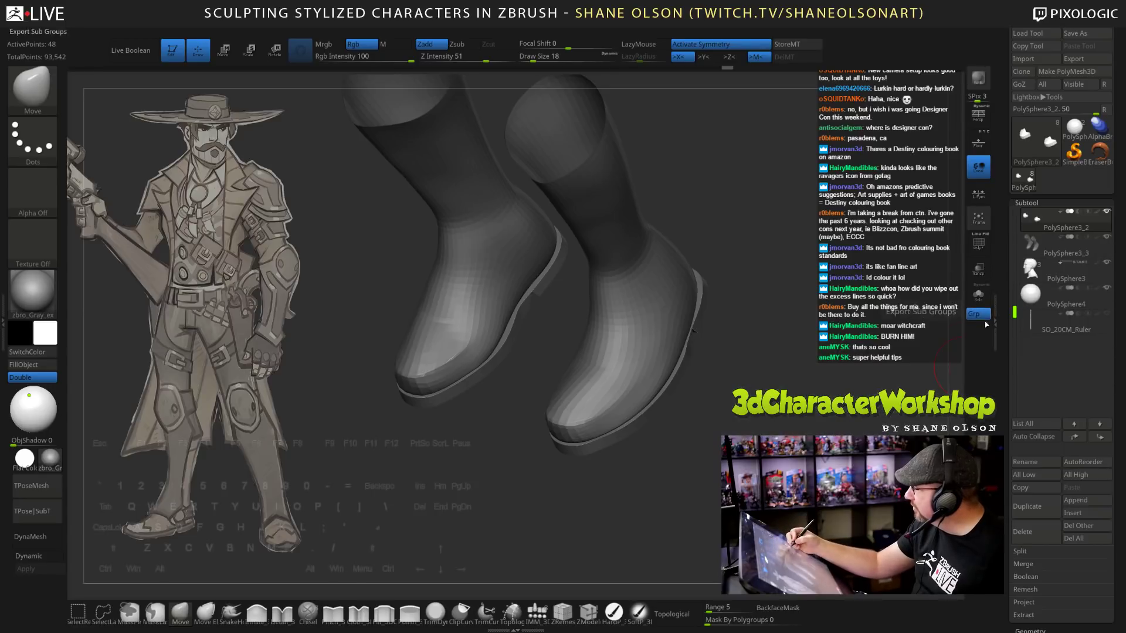
Isolate the toe cap subtool in Solo mode with transparency and the polyframe wireframe turned on.
left_click_drag(727, 328, 693, 347, "alt")
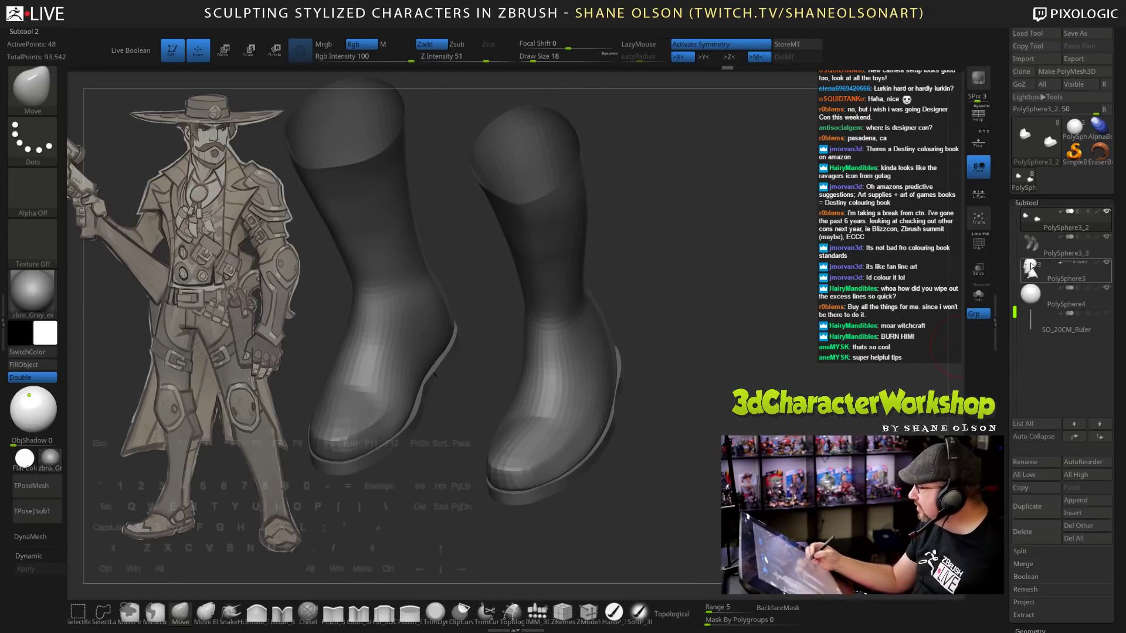
left_click(981, 277)
left_click_drag(831, 381, 785, 416)
left_click(977, 295)
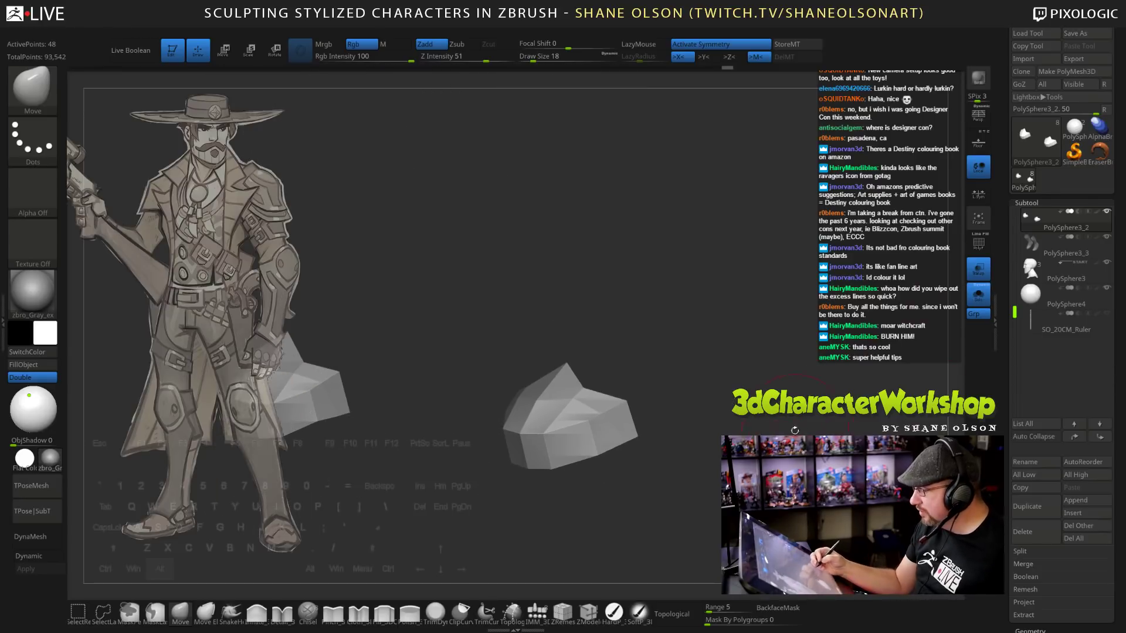
mouse_move(789, 381)
left_mouse_down()
mouse_move(748, 382)
mouse_move(742, 458)
mouse_move(768, 410)
left_mouse_up()
key("s")
mouse_move(768, 410)
left_mouse_down()
mouse_move(744, 405)
mouse_move(756, 384)
mouse_move(712, 381)
mouse_move(718, 472)
left_mouse_up()
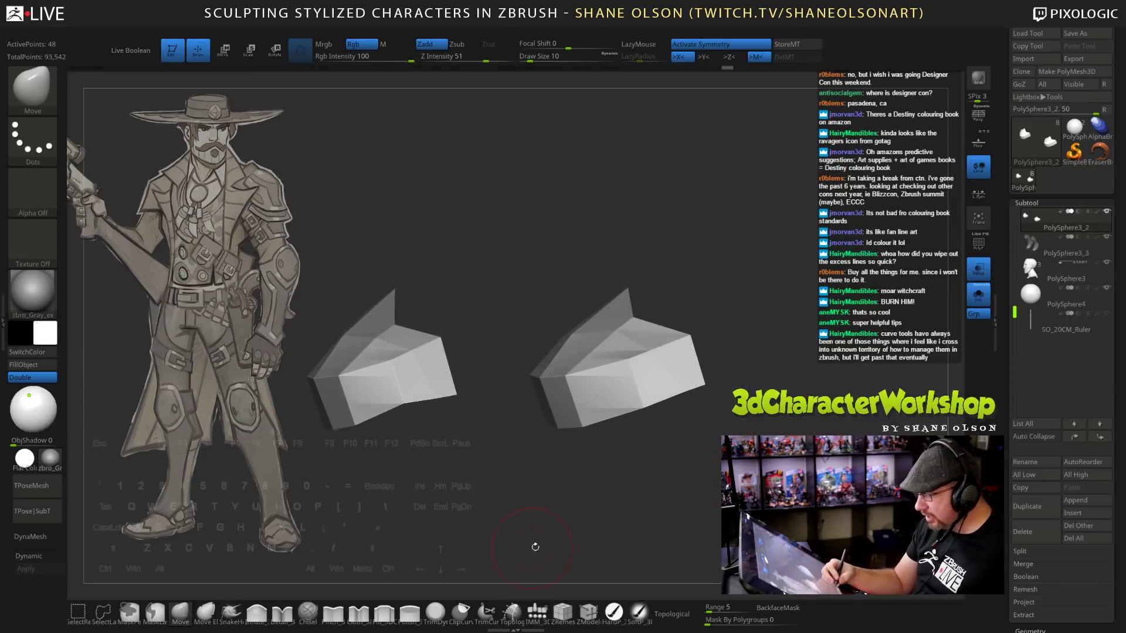
key("shift+f")
Reposition vertices along the toe cap's side, lower edge and central peak using the Move brush at draw size 5.
mouse_move(491, 494)
left_mouse_down()
mouse_move(504, 469)
mouse_move(513, 498)
mouse_move(542, 502)
mouse_move(521, 504)
mouse_move(562, 504)
left_mouse_up()
left_click_drag(656, 486, 698, 452)
left_click_drag(668, 417, 665, 429)
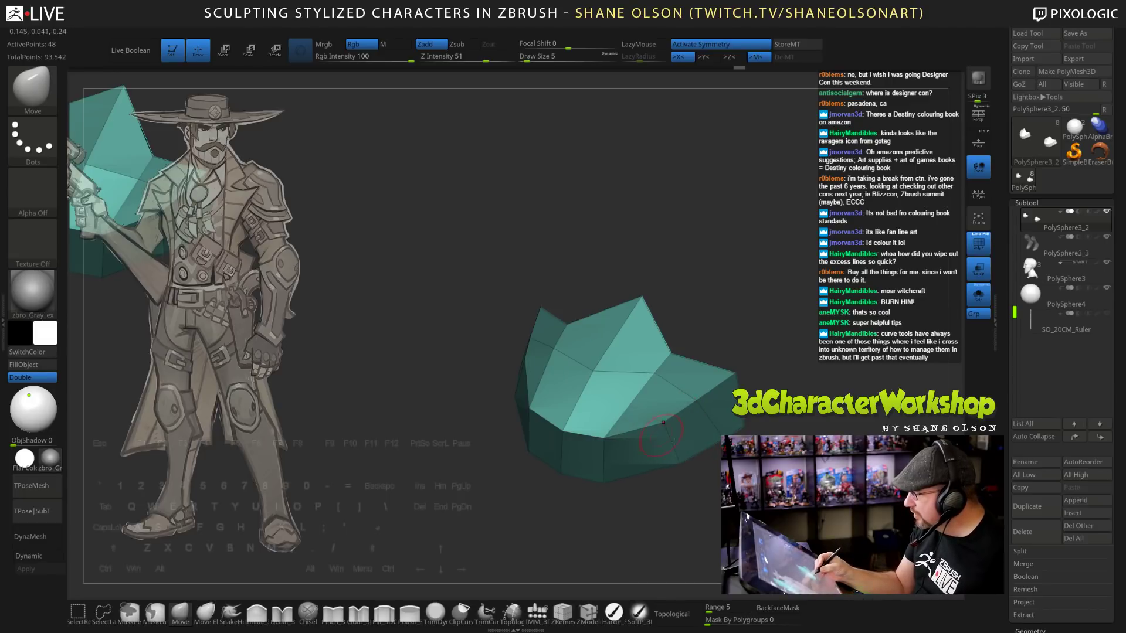
mouse_move(659, 504)
left_mouse_down()
mouse_move(690, 474)
mouse_move(662, 519)
left_mouse_up()
left_click_drag(670, 472, 715, 478)
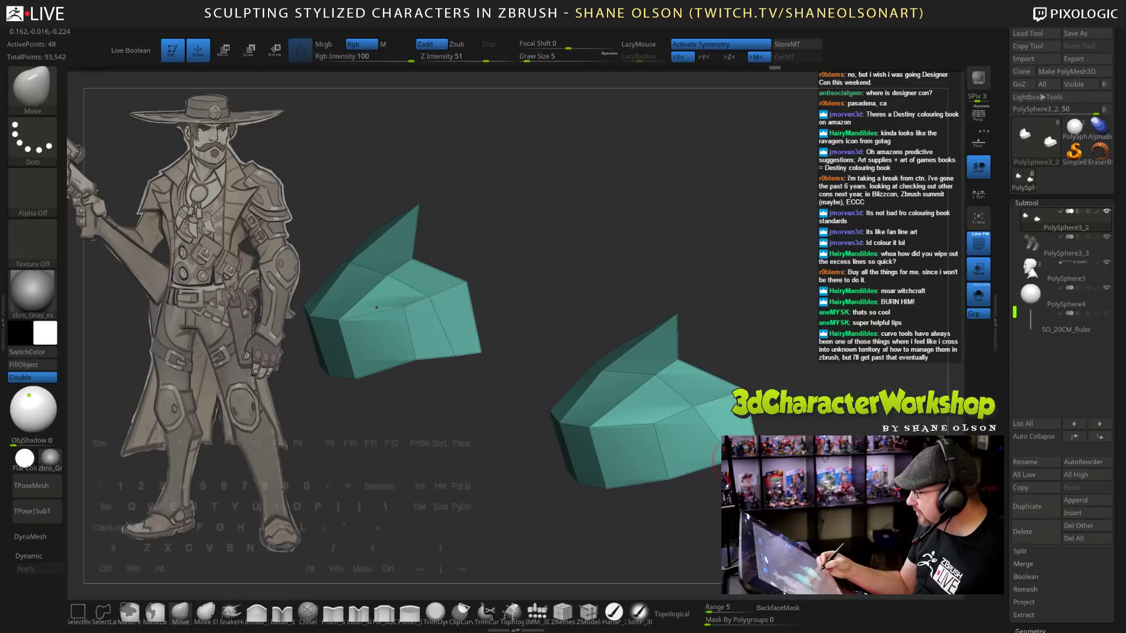
left_click_drag(737, 407, 738, 430)
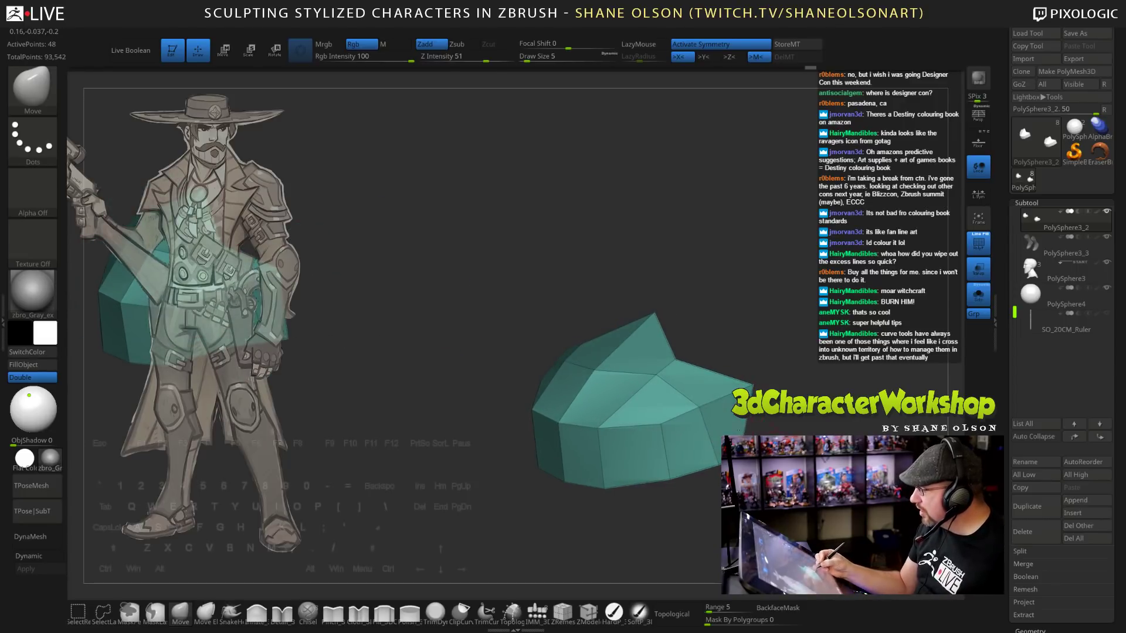
left_click_drag(657, 375, 661, 378)
mouse_move(612, 319)
left_mouse_down()
mouse_move(673, 385)
mouse_move(647, 384)
mouse_move(669, 366)
left_mouse_up()
mouse_move(754, 386)
left_mouse_down()
mouse_move(772, 377)
mouse_move(838, 409)
left_mouse_up()
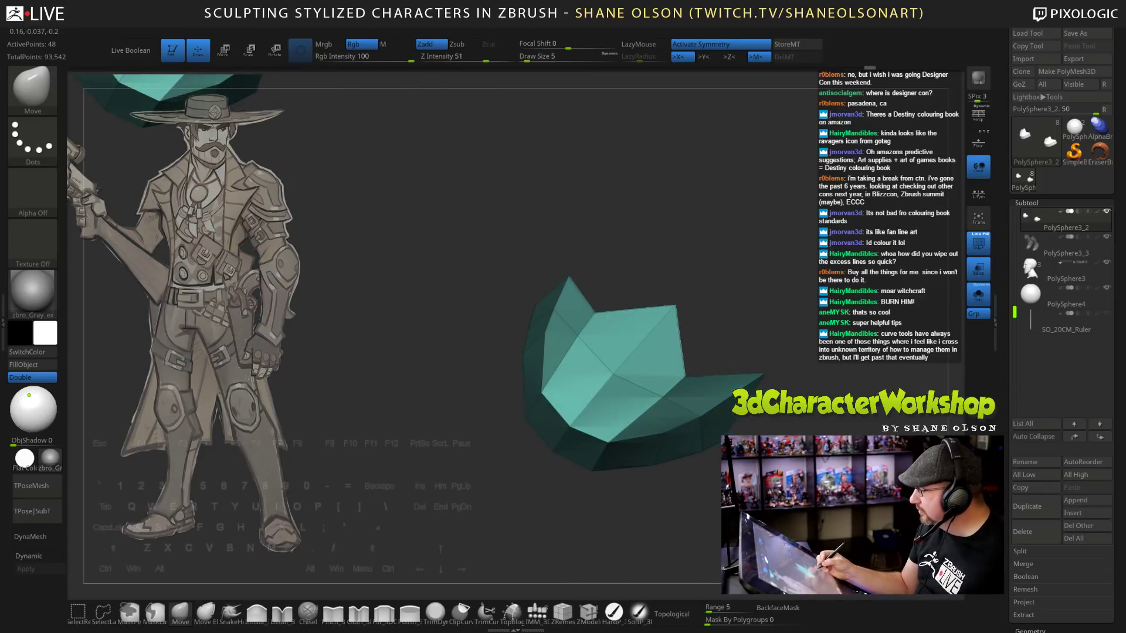
Bring the boots back into view and pull the toe cap's central peak farther up the boot.
left_click(977, 295)
left_click_drag(807, 354, 762, 364)
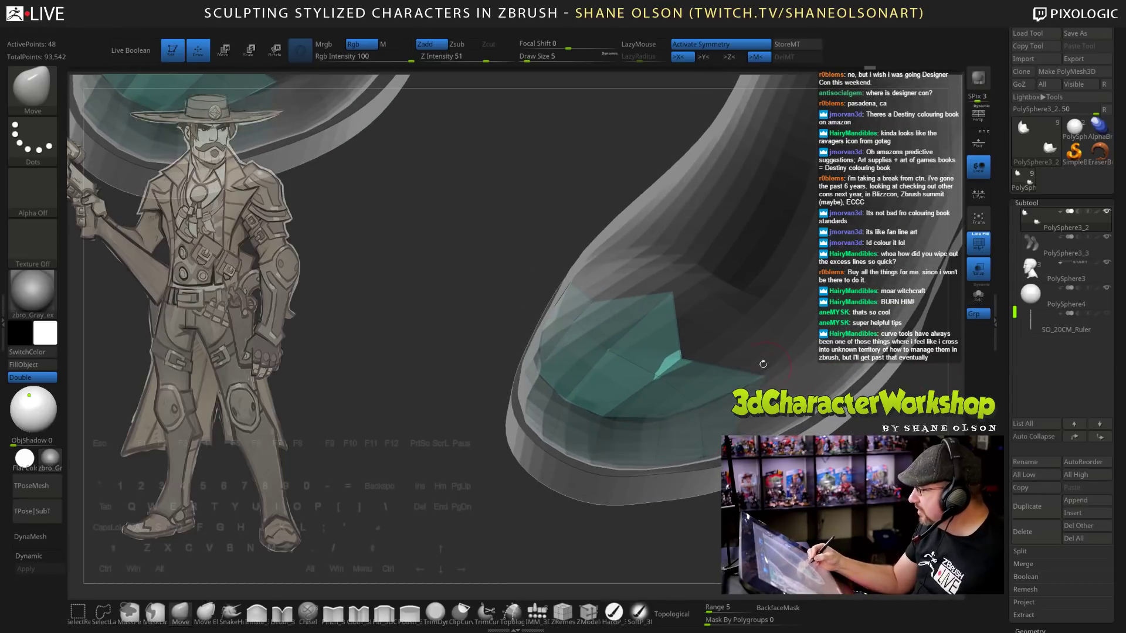
left_click_drag(676, 295, 691, 280)
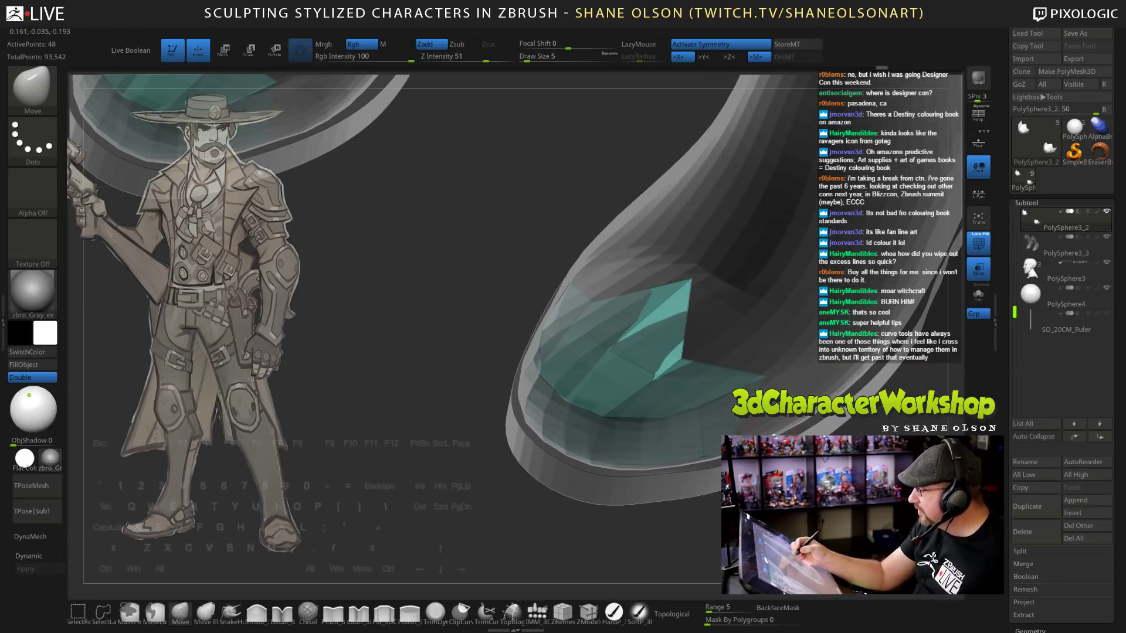
left_click_drag(785, 364, 844, 366)
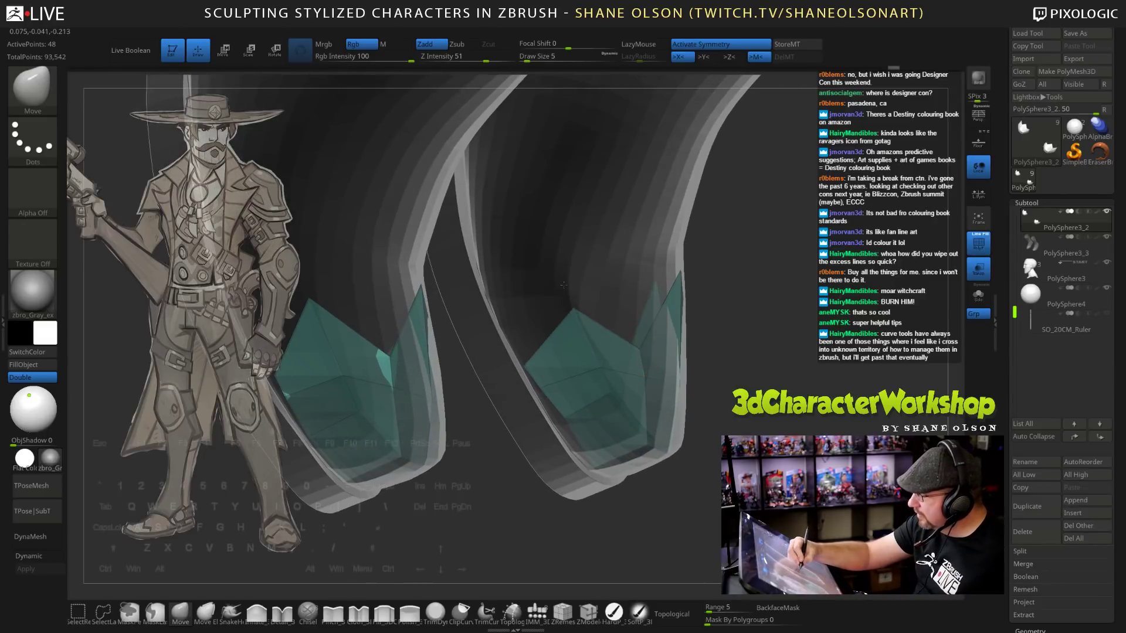
left_click_drag(746, 422, 625, 406)
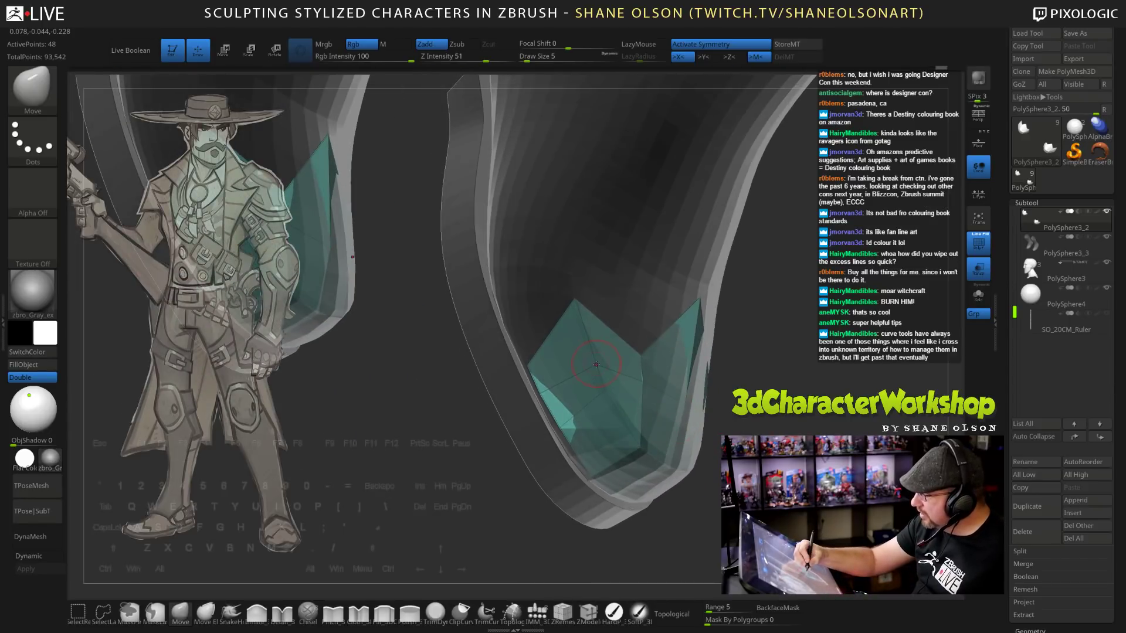
Solo the toe caps again and shift the vertices on the other side to even out the faces.
left_click(978, 294)
left_click_drag(603, 391, 614, 421)
right_click_drag(614, 419, 643, 375)
left_click_drag(593, 428, 586, 433)
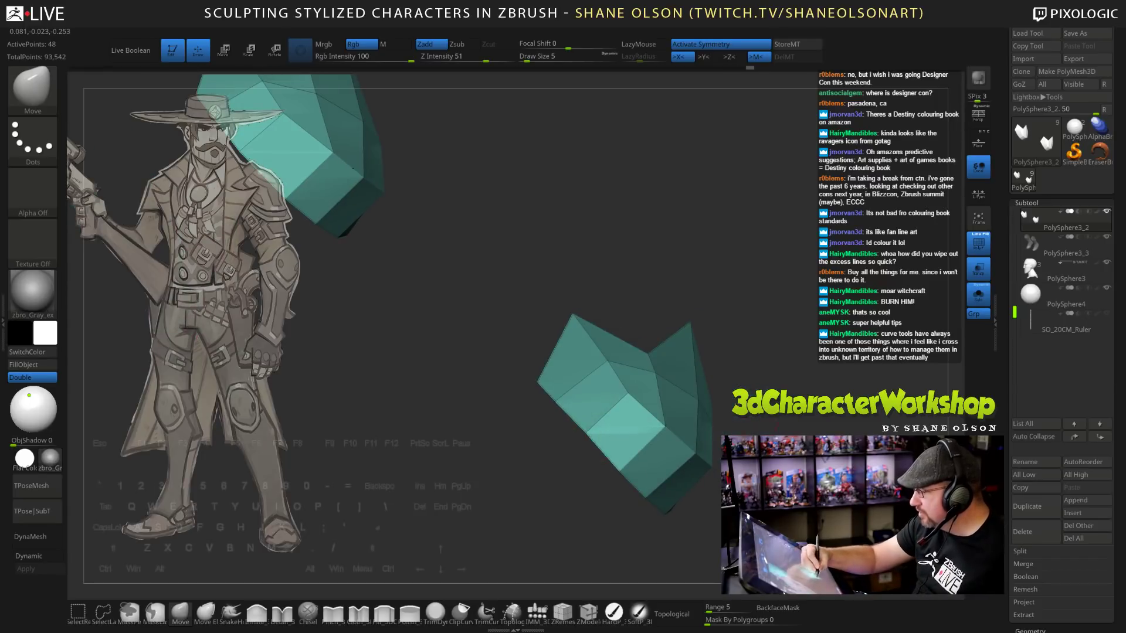
right_click_drag(586, 432, 565, 406)
left_click_drag(563, 399, 573, 400)
Adjust the vertices around the toe cap's front band and side points for more regular spacing.
mouse_move(574, 402)
right_mouse_down()
mouse_move(595, 398)
mouse_move(676, 492)
right_mouse_up()
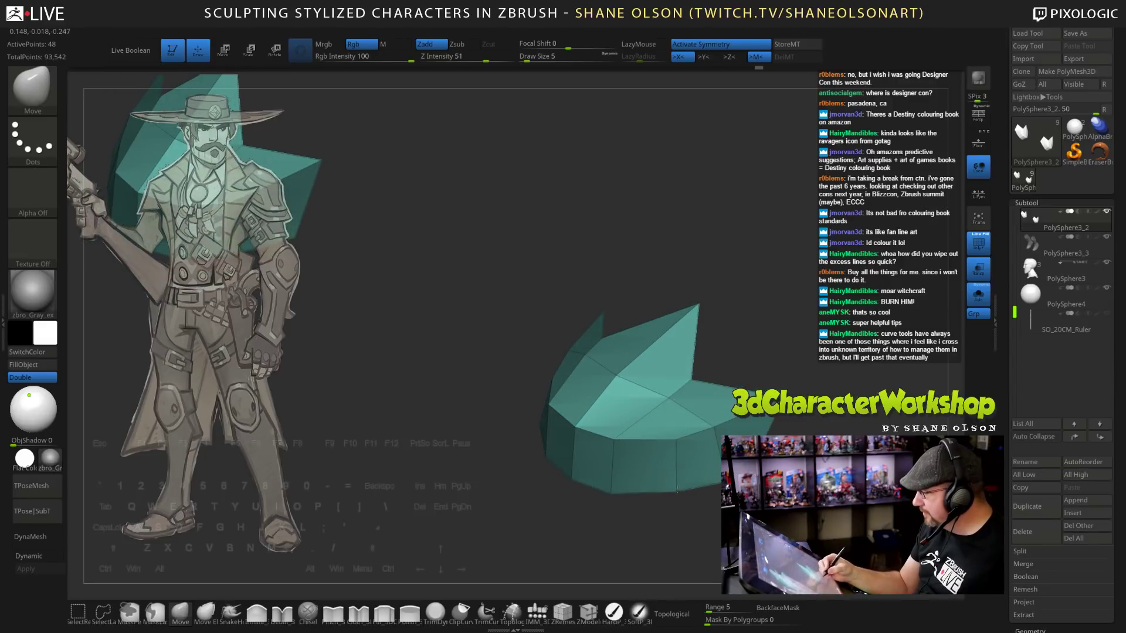
left_click_drag(680, 439, 672, 440)
right_click_drag(677, 485, 694, 478)
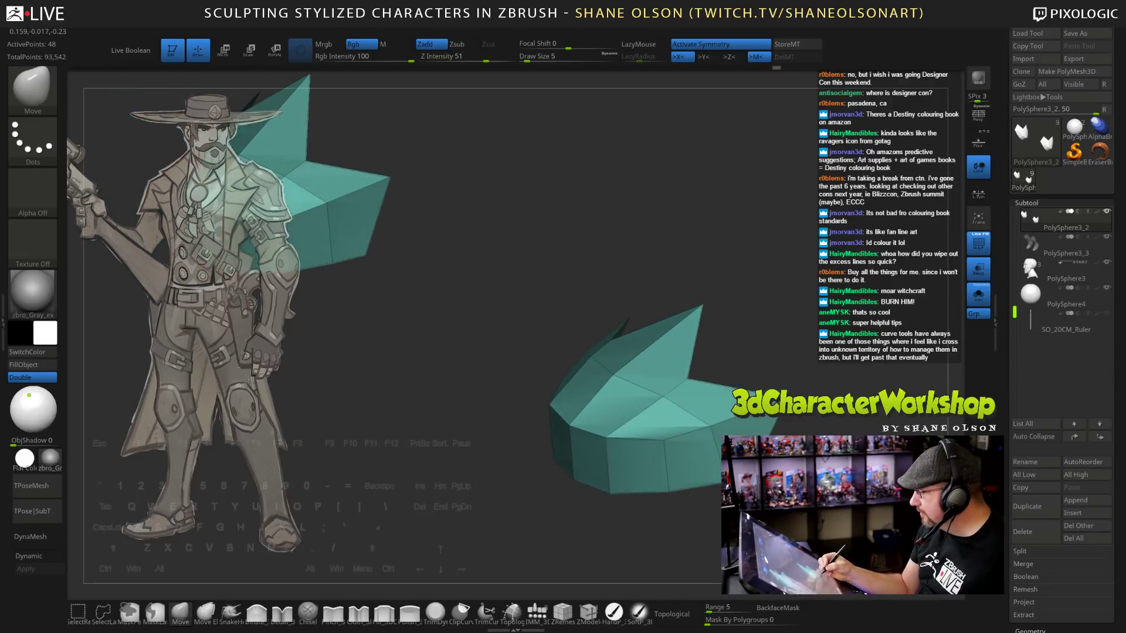
right_click_drag(717, 418, 683, 398)
right_click_drag(749, 334, 765, 390)
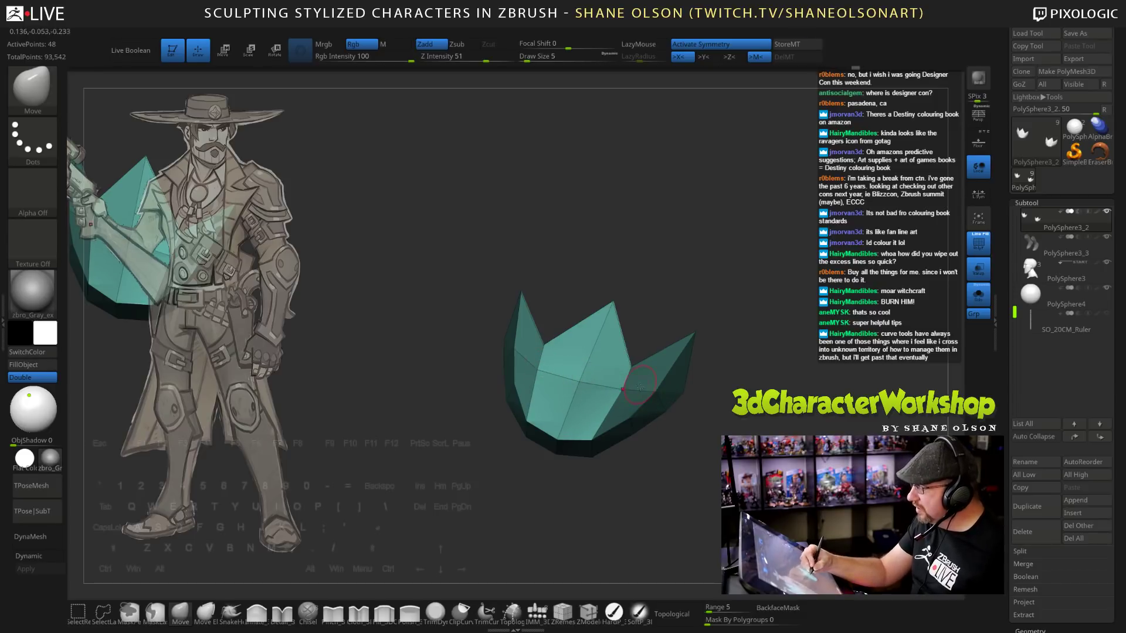
mouse_move(721, 375)
left_mouse_down()
mouse_move(712, 337)
mouse_move(727, 288)
left_mouse_up()
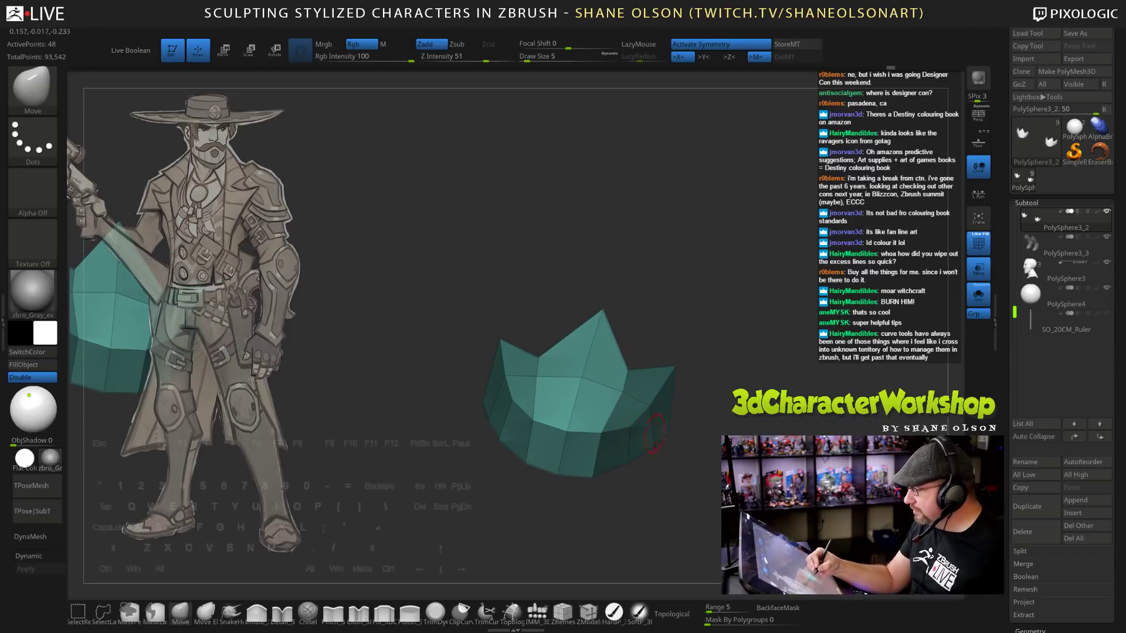
mouse_move(689, 473)
left_mouse_down()
mouse_move(645, 467)
mouse_move(638, 417)
mouse_move(625, 413)
left_mouse_up()
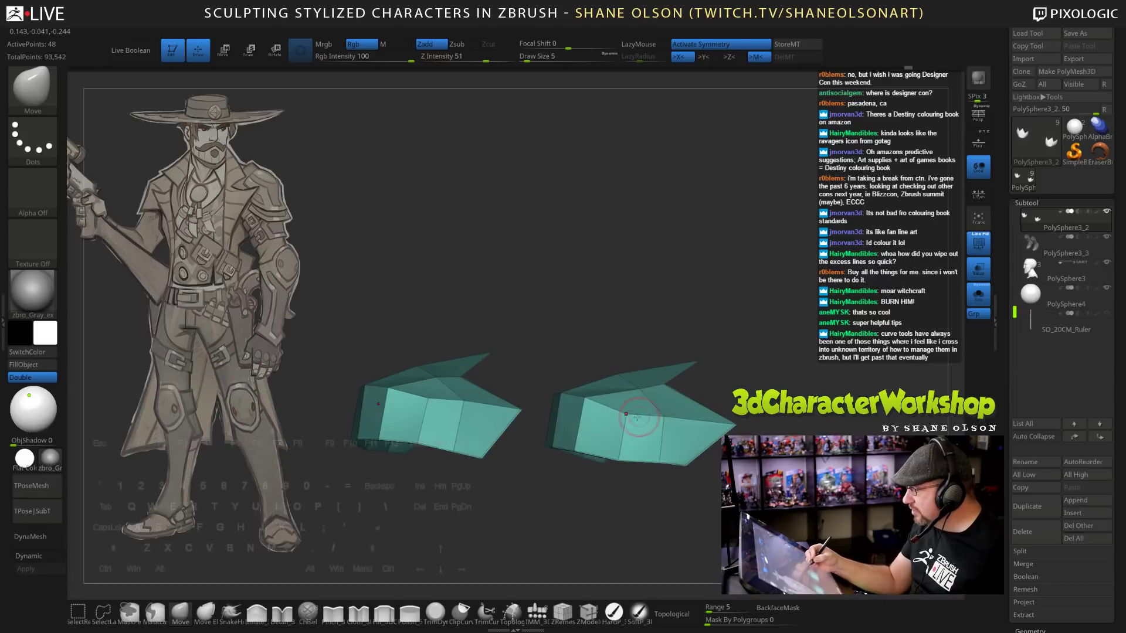
key("space")
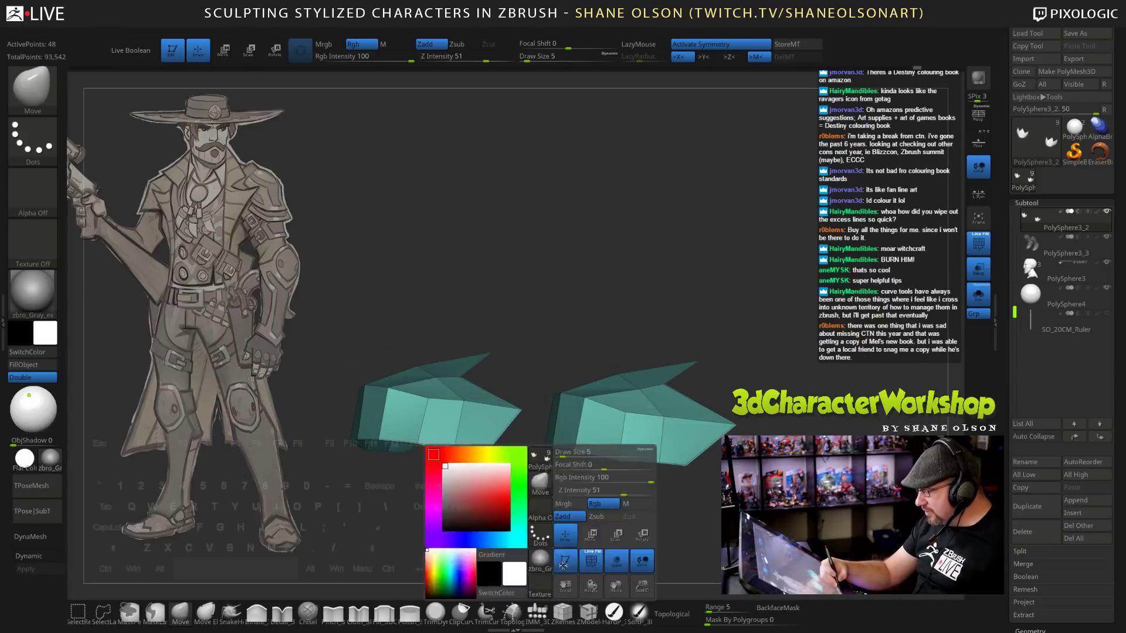
left_click_drag(612, 513, 630, 527)
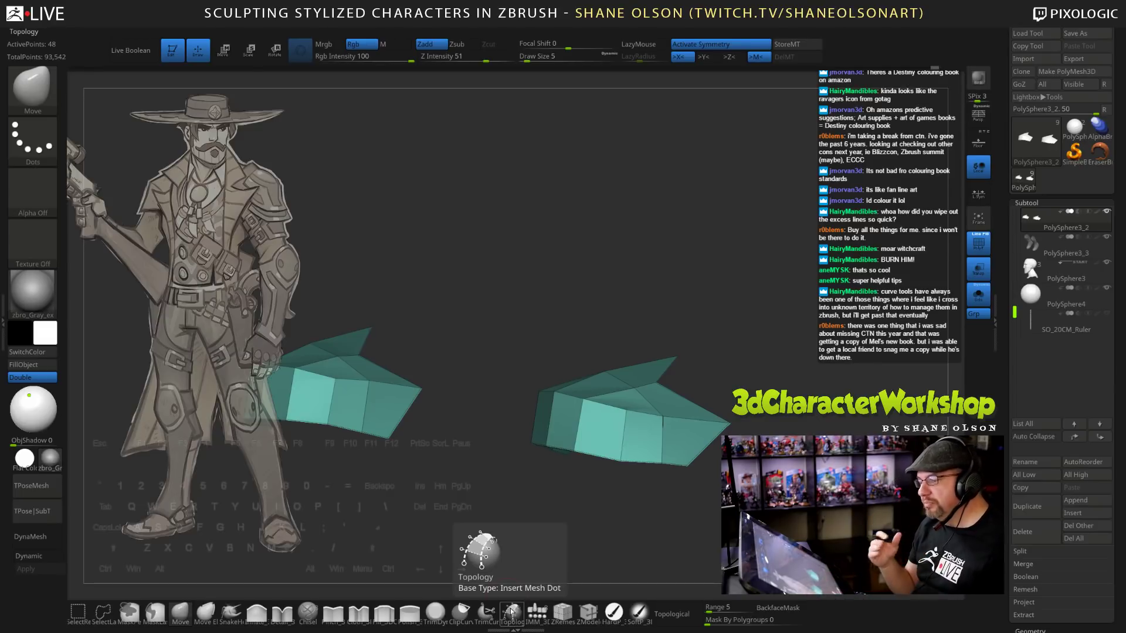
left_click_drag(765, 356, 727, 381)
left_click_drag(788, 406, 785, 441, "alt")
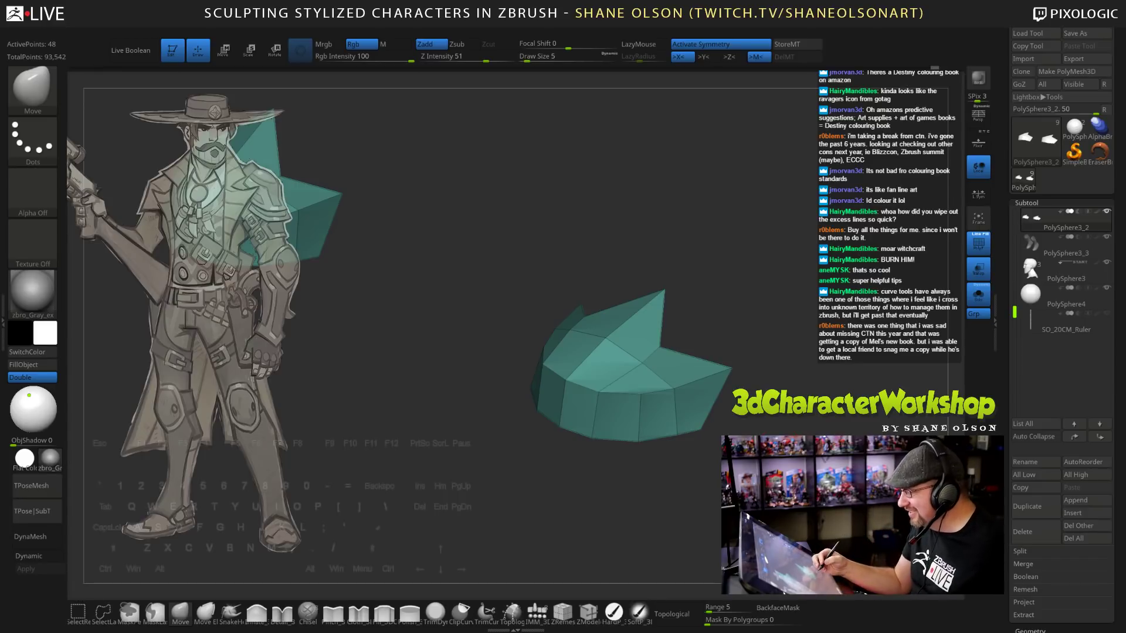
Refine the toe cap's upper edge and lower rim with the Move brush, smoothing the curve around the front.
mouse_move(691, 328)
left_mouse_down()
mouse_move(738, 312)
mouse_move(654, 348)
left_mouse_up()
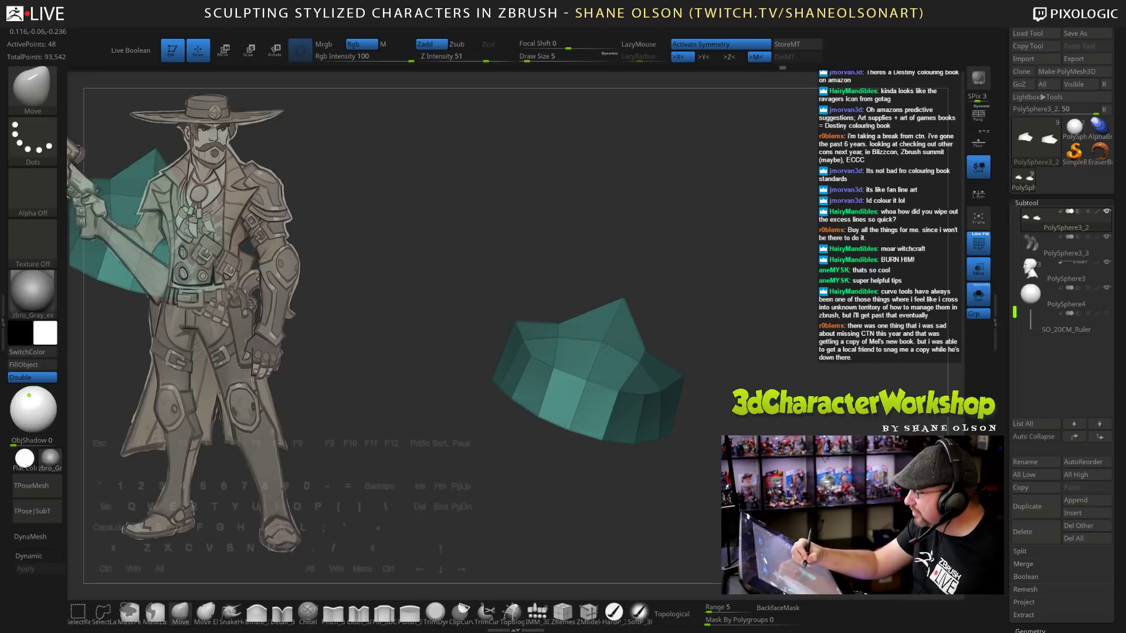
mouse_move(762, 381)
left_mouse_down()
mouse_move(770, 354)
mouse_move(764, 387)
left_mouse_up()
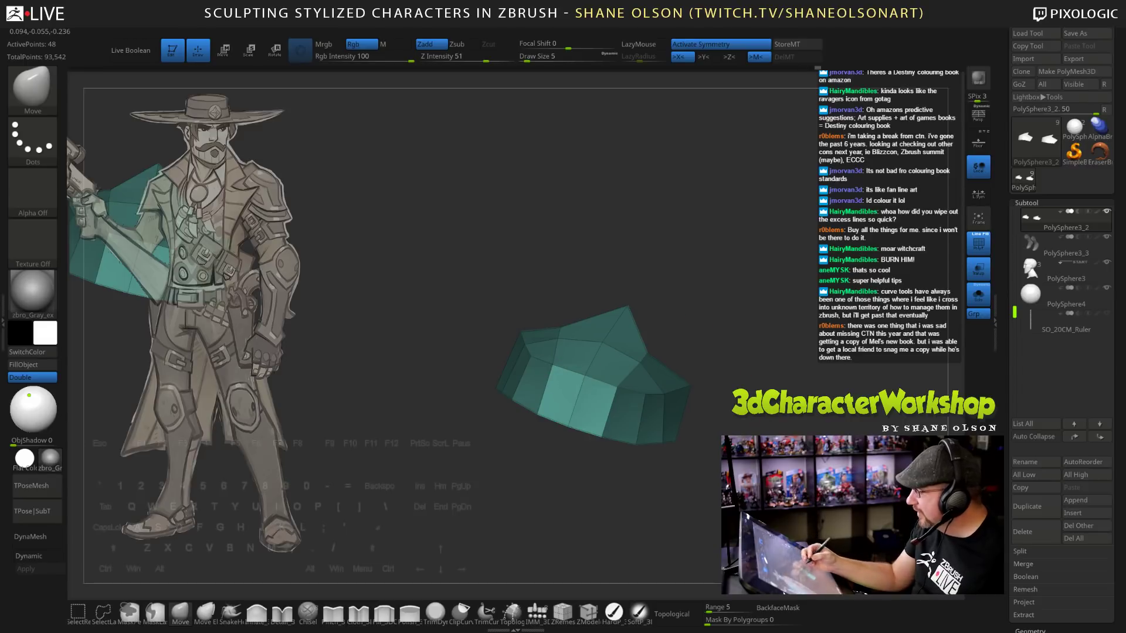
mouse_move(742, 364)
left_mouse_down()
mouse_move(768, 427)
mouse_move(739, 375)
left_mouse_up()
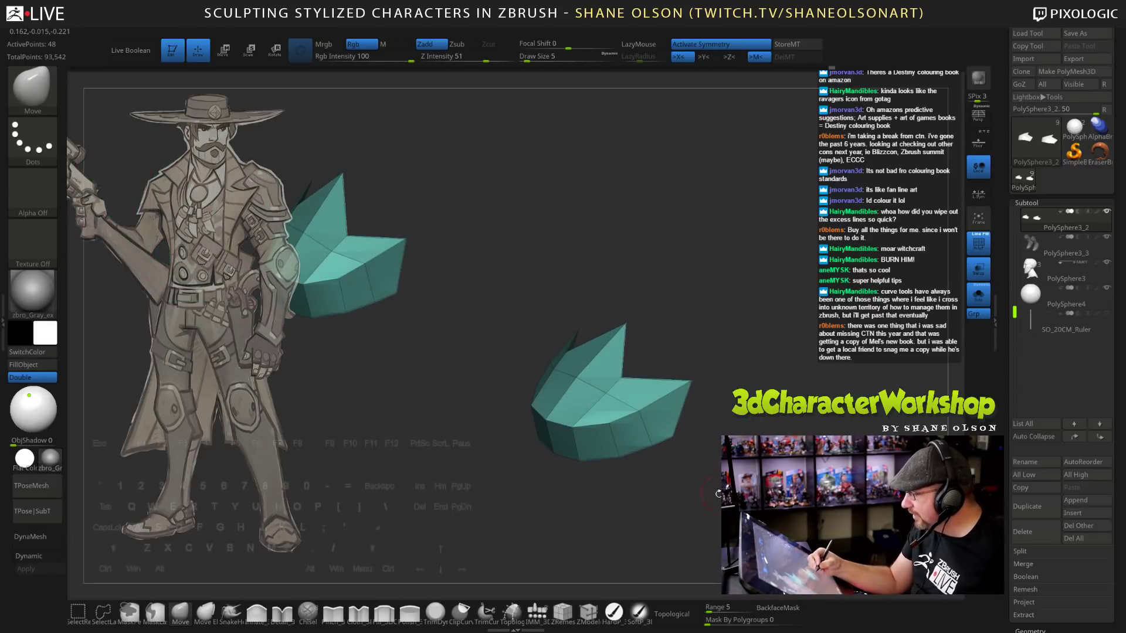
left_click_drag(614, 426, 583, 411)
left_click_drag(707, 519, 721, 490)
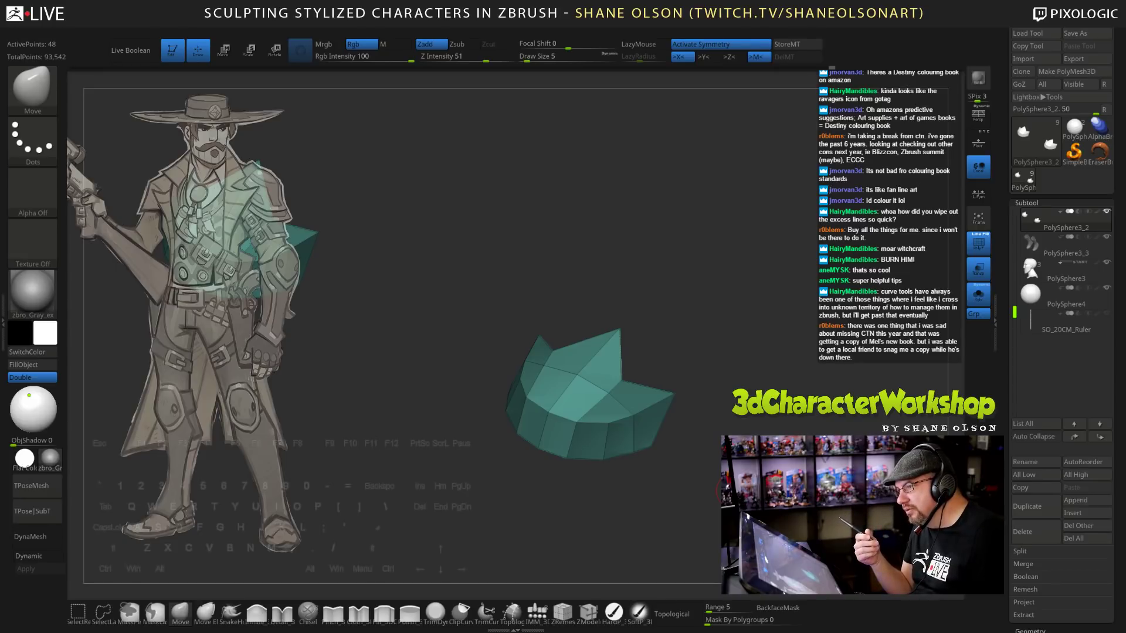
left_click_drag(712, 510, 706, 513)
left_click_drag(434, 328, 488, 371)
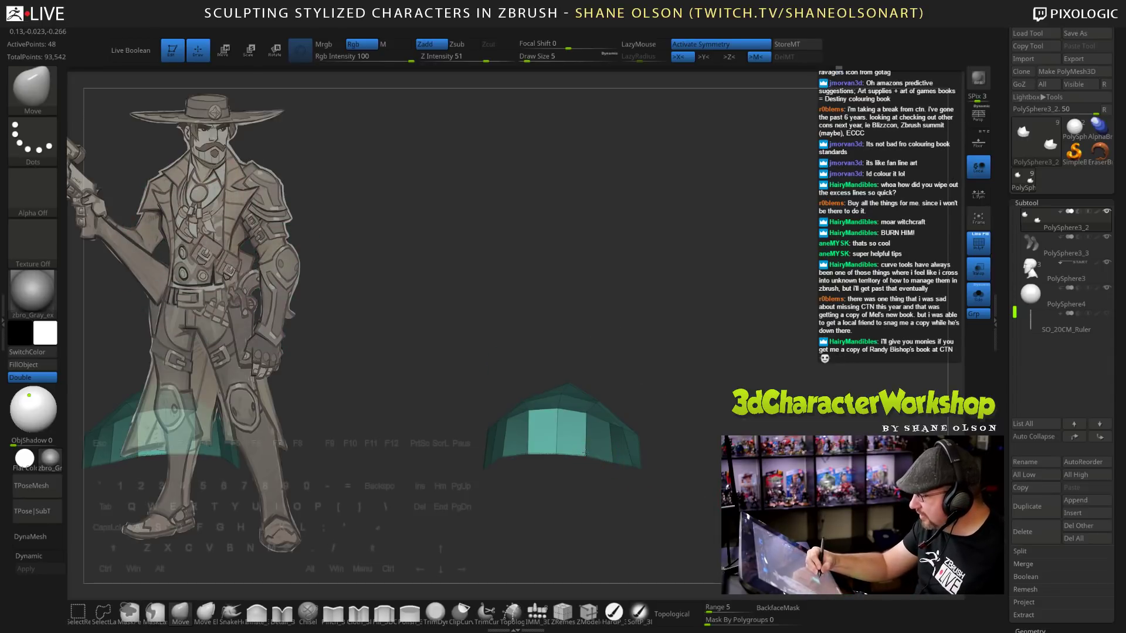
left_click_drag(639, 458, 726, 432)
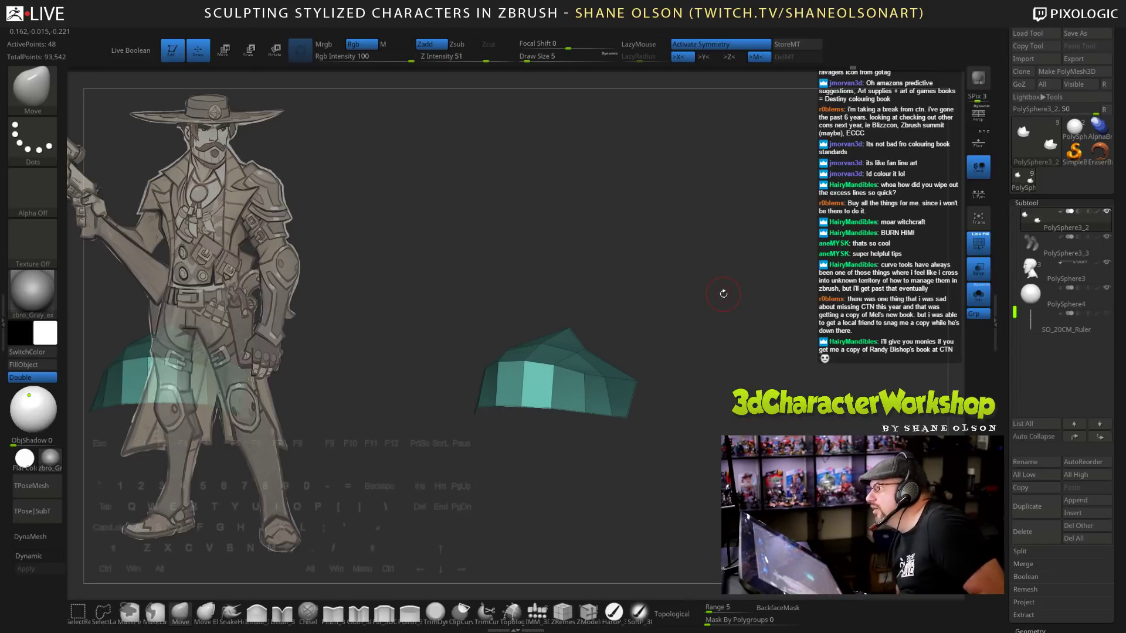
mouse_move(726, 417)
left_mouse_down()
mouse_move(760, 426)
mouse_move(636, 442)
left_mouse_up()
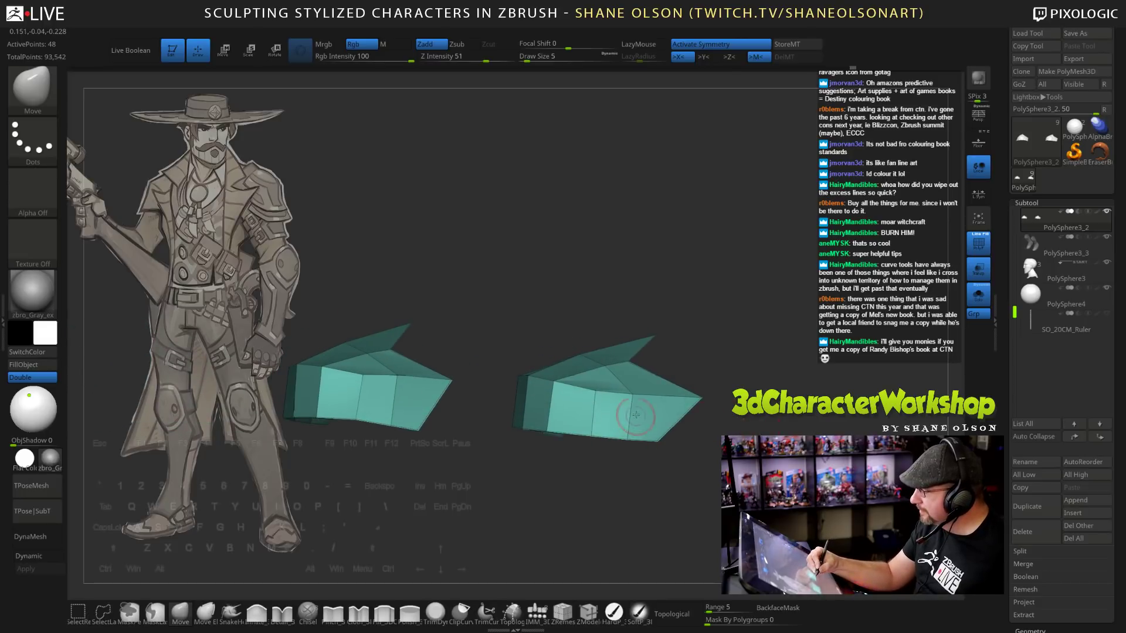
Show the boots again and adjust the toe cap's fit around the boot tip with the Move brush at draw size 8.
mouse_move(744, 420)
left_mouse_down("alt")
mouse_move(724, 410)
mouse_move(780, 428)
mouse_move(674, 443)
mouse_move(704, 481)
mouse_move(700, 516)
mouse_move(718, 500)
left_mouse_up("alt")
left_click(977, 295)
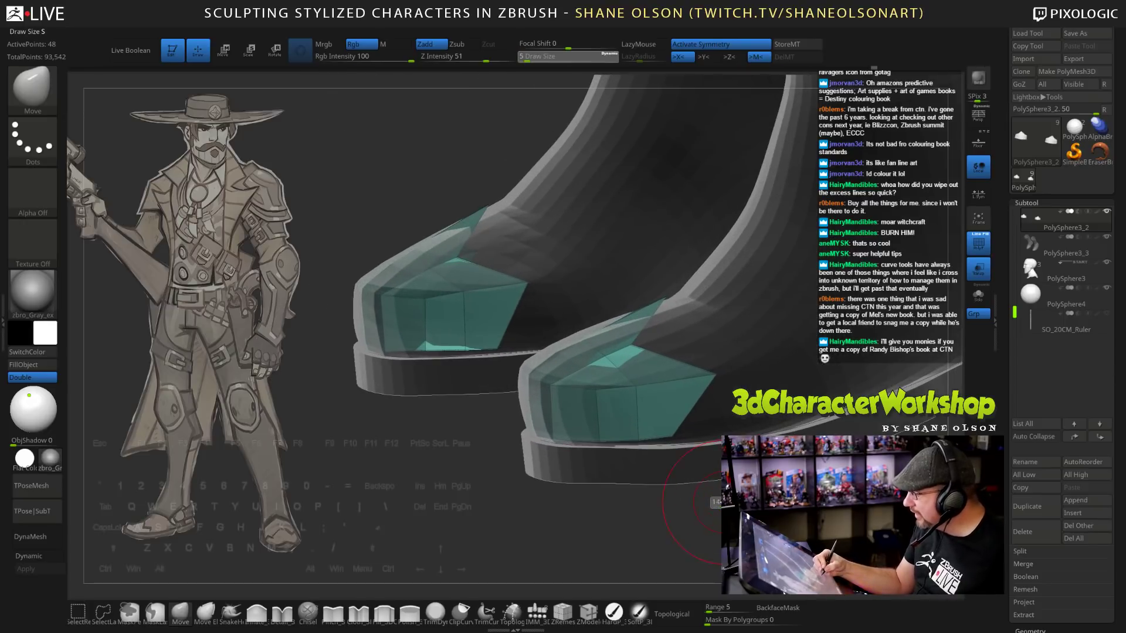
mouse_move(666, 297)
left_mouse_down()
mouse_move(701, 344)
mouse_move(633, 328)
mouse_move(698, 357)
left_mouse_up()
key("s")
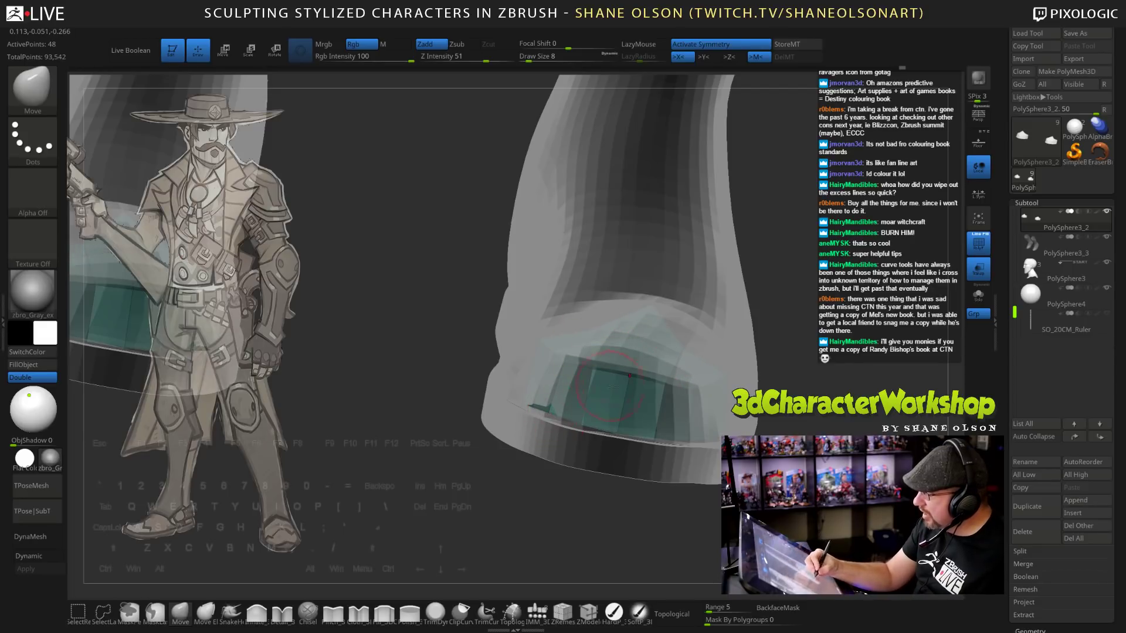
left_click_drag(609, 383, 547, 420)
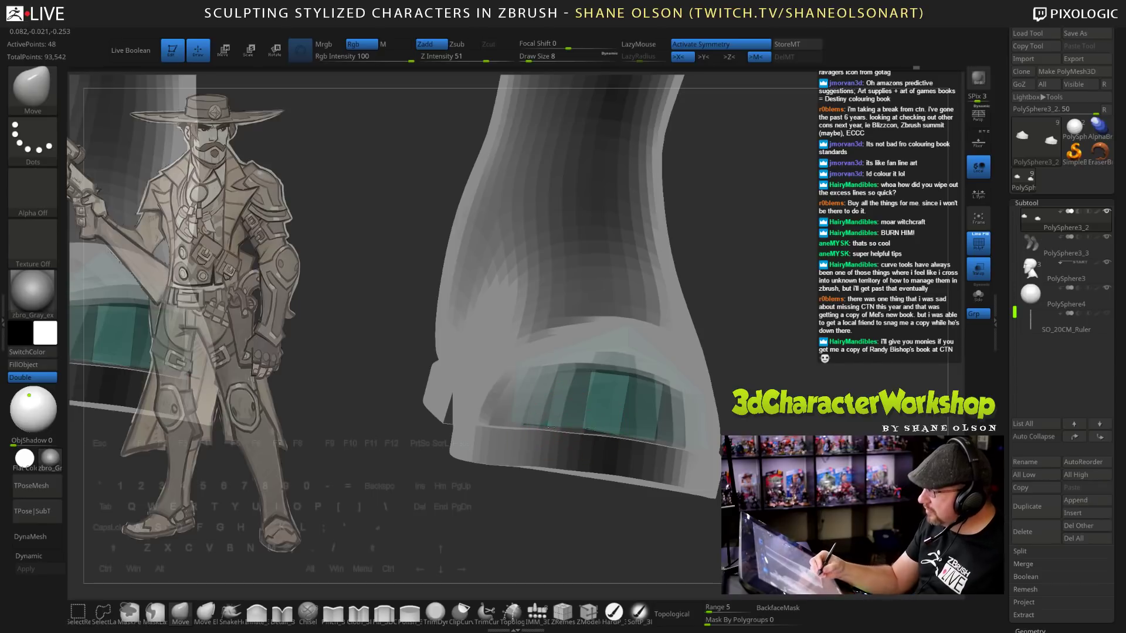
left_click_drag(692, 463, 698, 509)
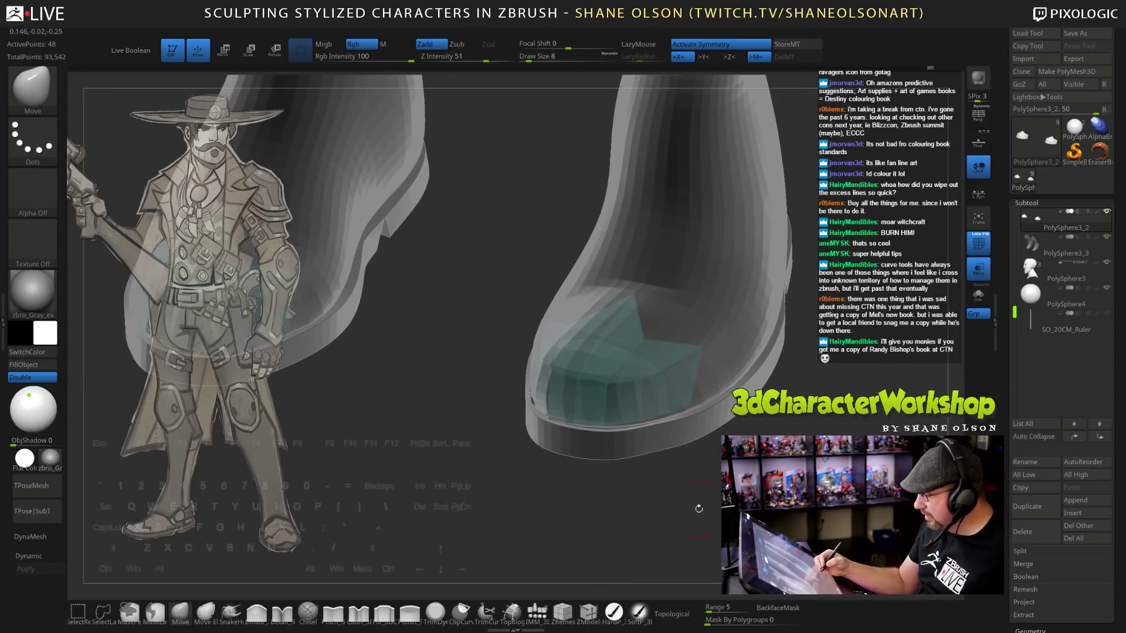
Extrude the whole toe cap polygroup outward with ZModeler so it has thickness over the boot.
left_click(587, 612)
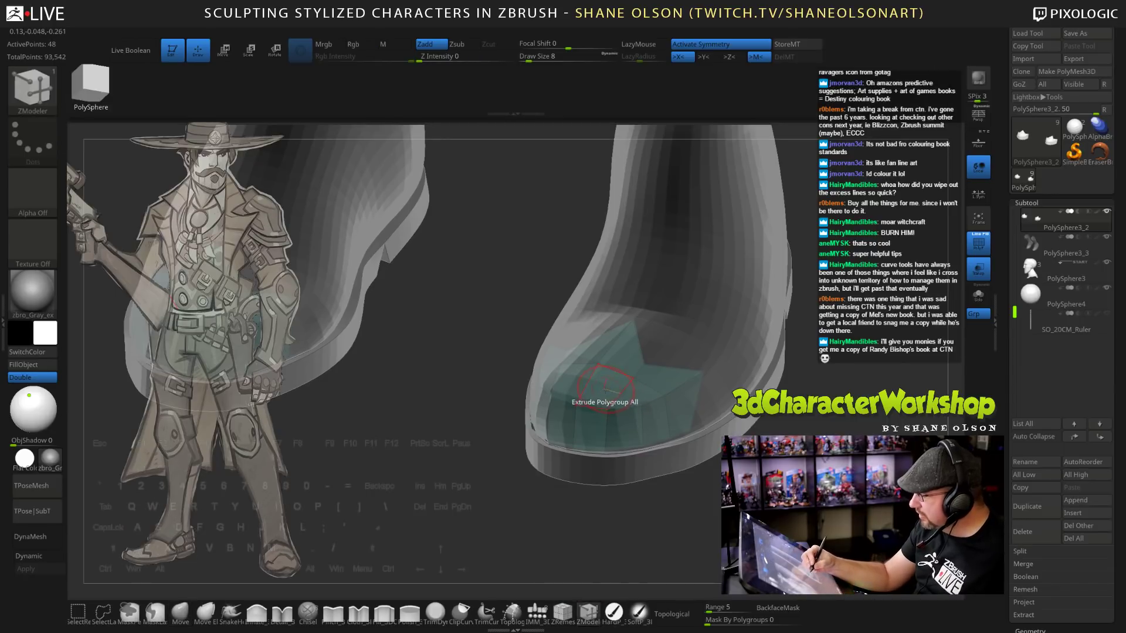
left_click_drag(610, 387, 629, 338)
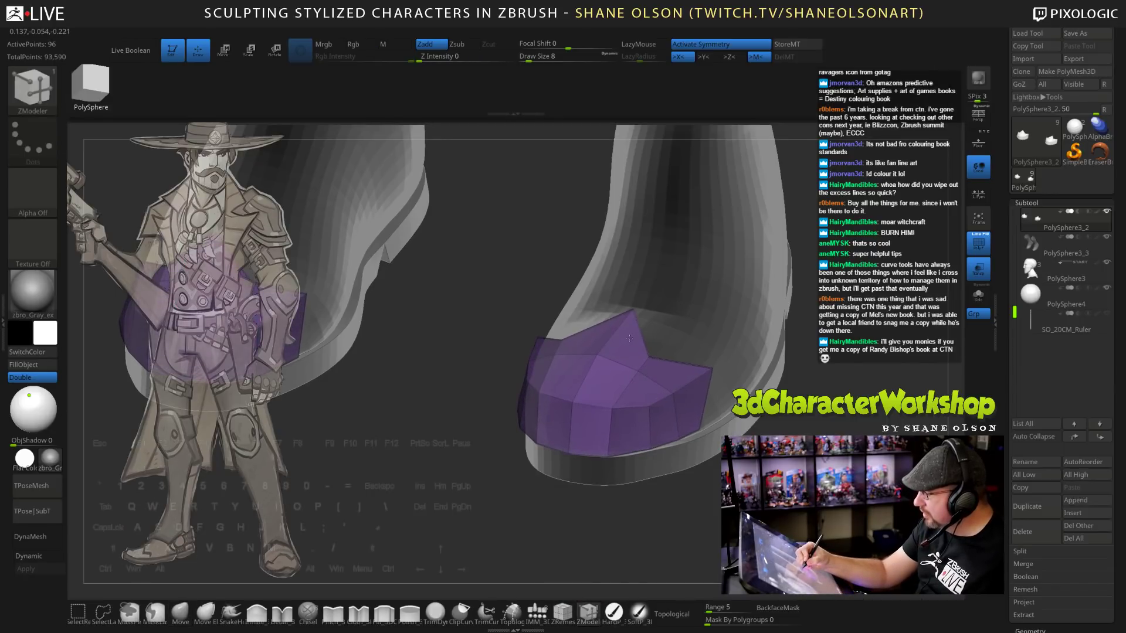
mouse_move(725, 426)
left_mouse_down()
mouse_move(739, 363)
mouse_move(726, 422)
mouse_move(715, 419)
left_mouse_up()
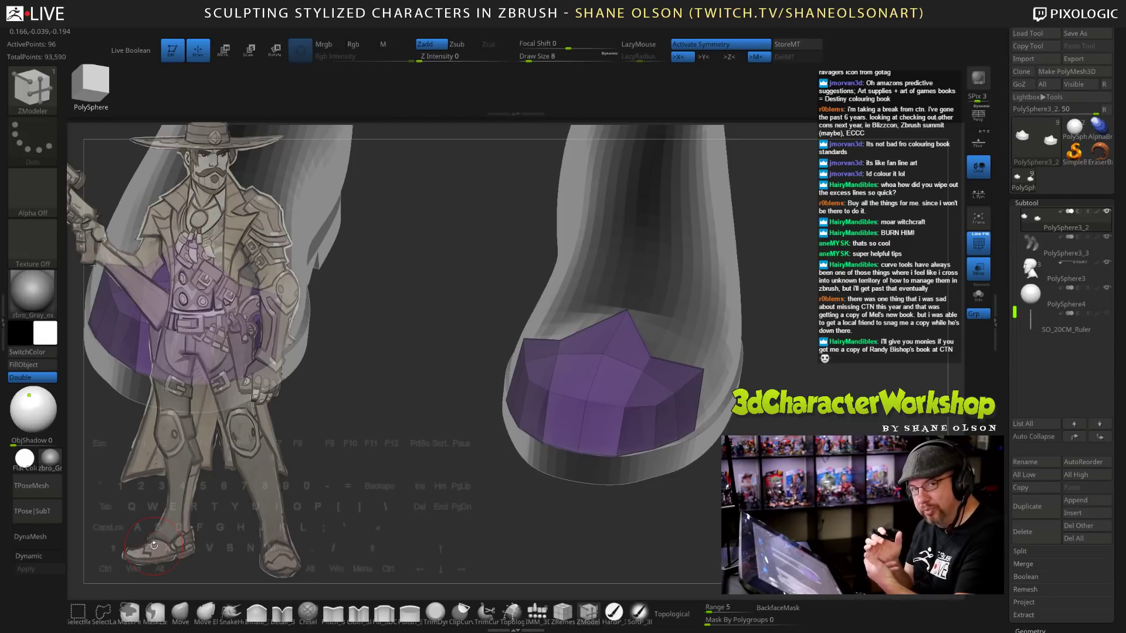
left_click_drag(715, 419, 680, 505)
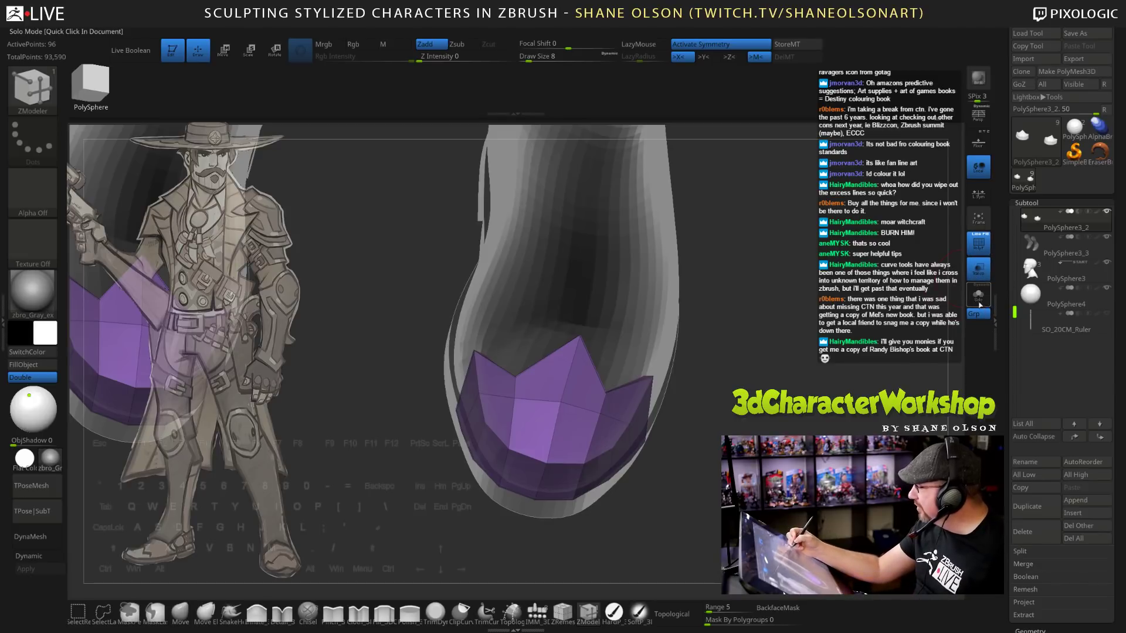
Turn off transparency, review the thickened toe caps on the boots, and isolate them in Solo mode.
left_click(978, 268)
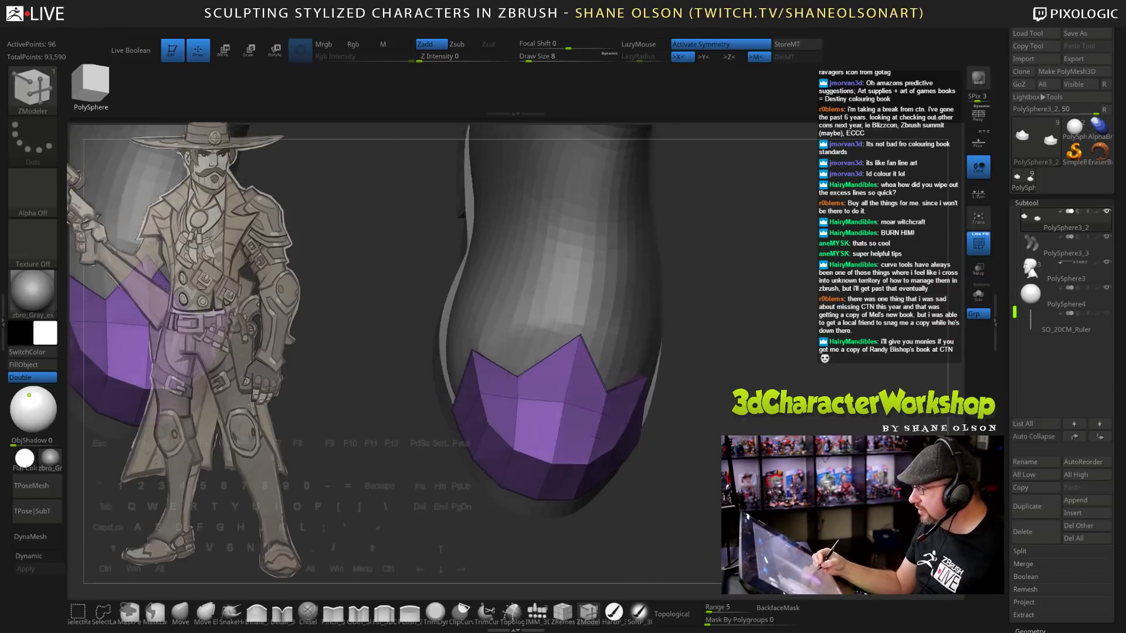
left_click_drag(703, 404, 614, 408)
mouse_move(696, 512)
left_mouse_down()
mouse_move(787, 511)
mouse_move(689, 507)
left_mouse_up()
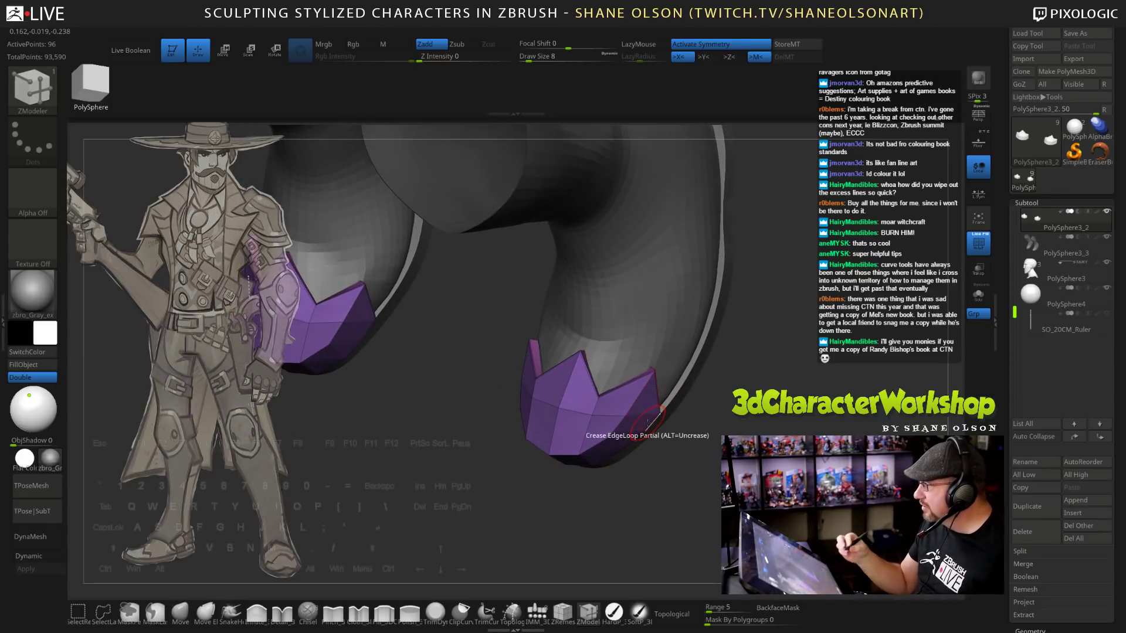
mouse_move(828, 402)
left_mouse_down()
mouse_move(806, 419)
mouse_move(821, 407)
mouse_move(758, 420)
mouse_move(758, 431)
left_mouse_up()
left_click(978, 295)
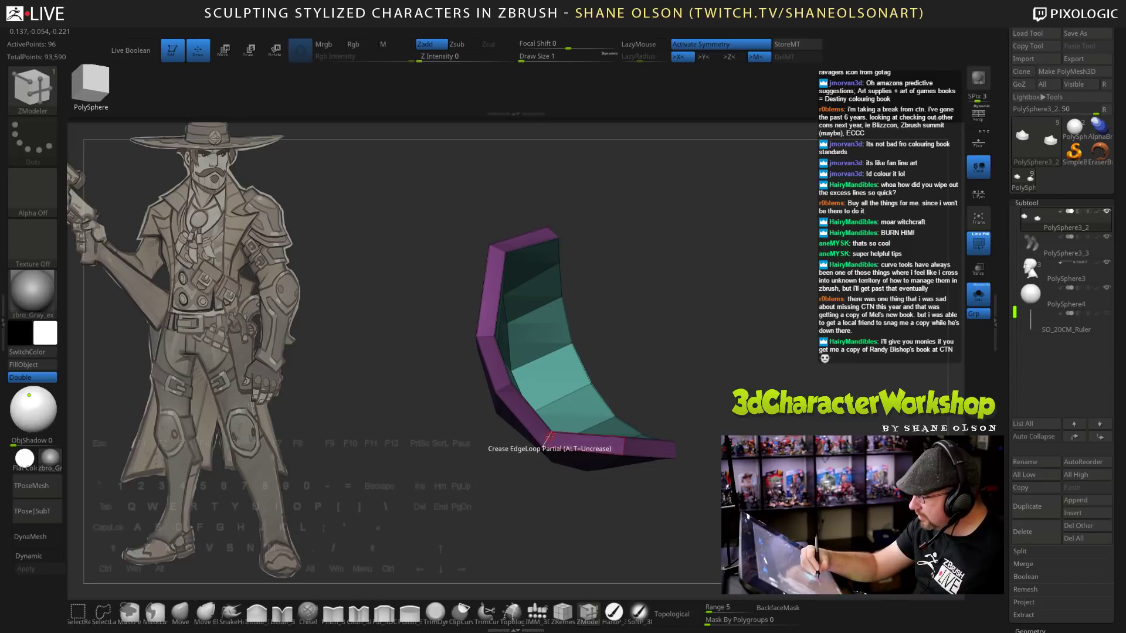
left_click_drag(686, 329, 706, 316)
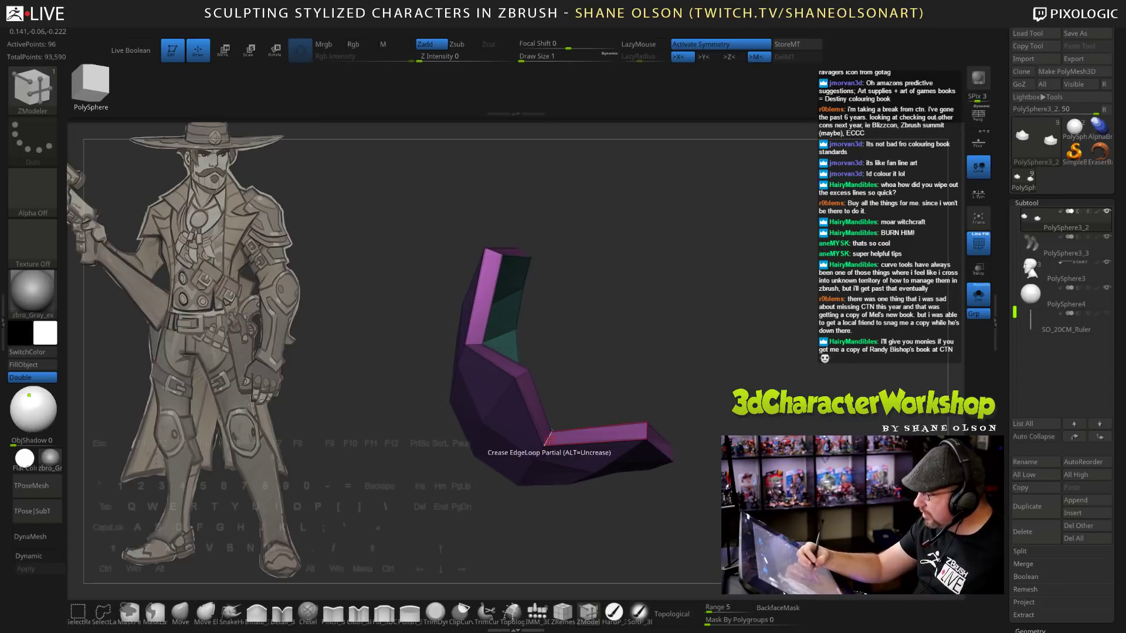
Preview the toe cap with Dynamic Subdivision and return to its low-poly form for comparison.
key("d")
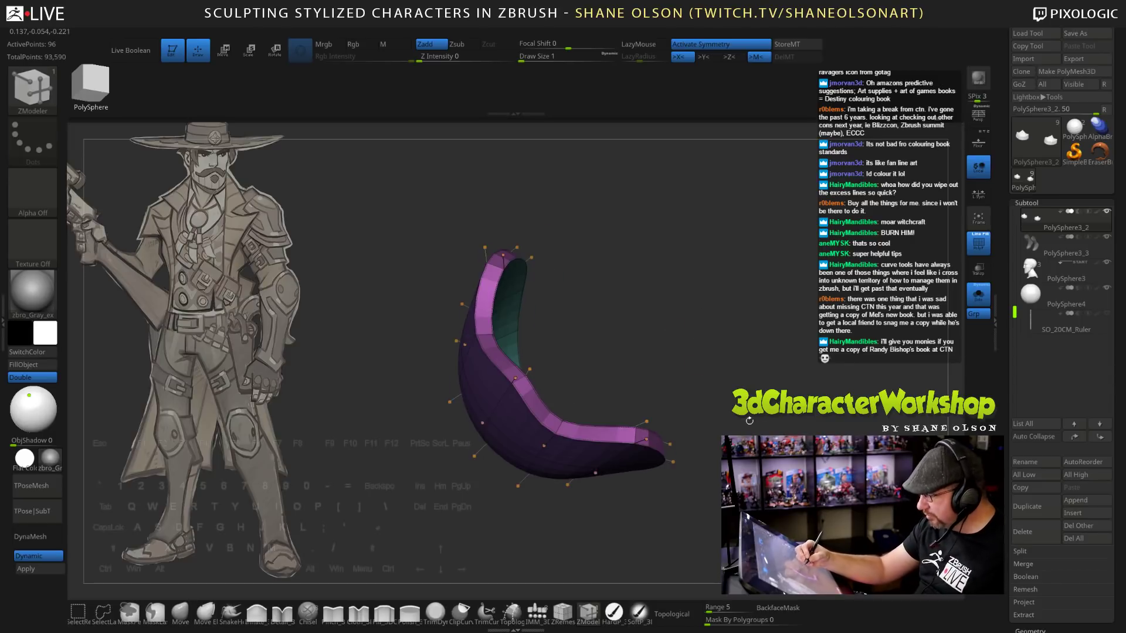
mouse_move(750, 420)
left_mouse_down()
mouse_move(744, 305)
mouse_move(692, 319)
mouse_move(738, 329)
mouse_move(757, 387)
mouse_move(801, 428)
mouse_move(760, 416)
mouse_move(783, 432)
left_mouse_up()
key("s")
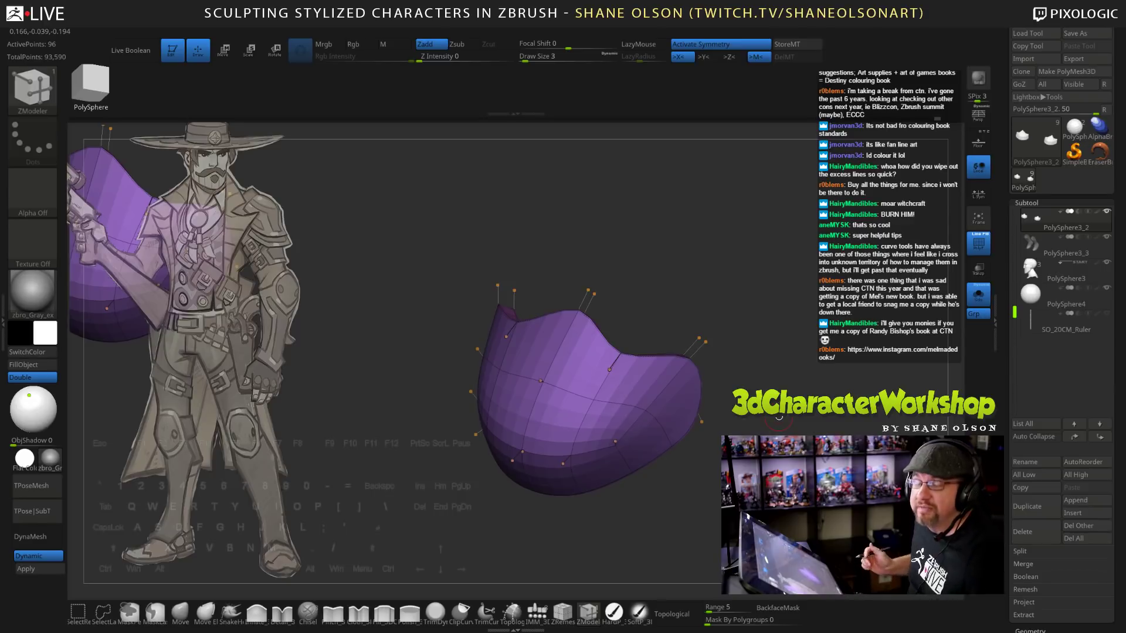
key("shift")
key("shift")
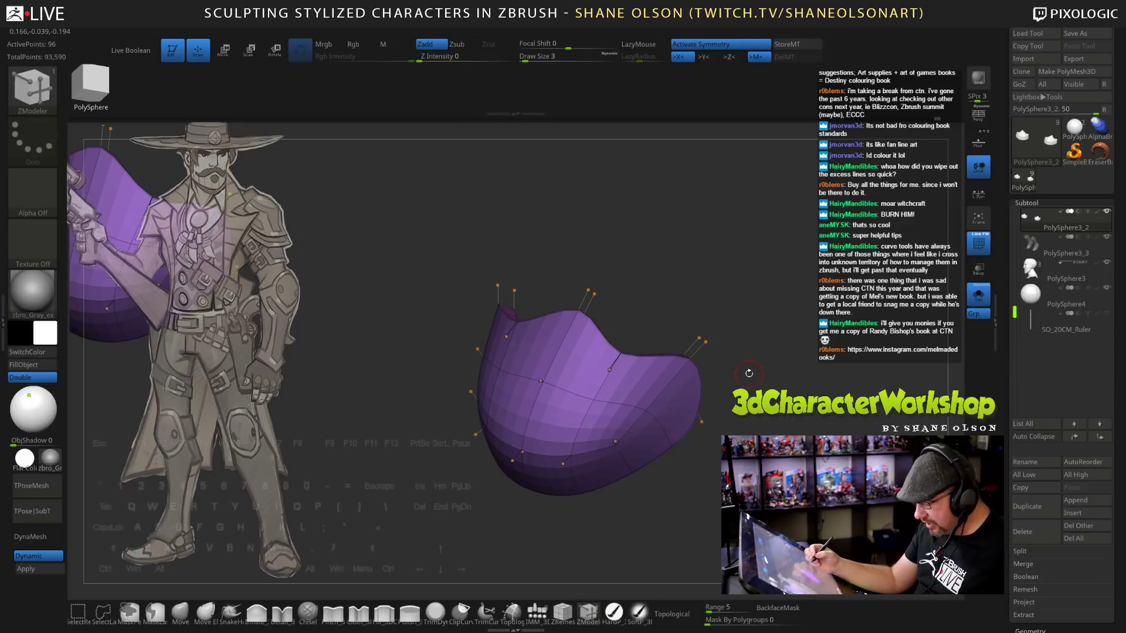
key("shift+d")
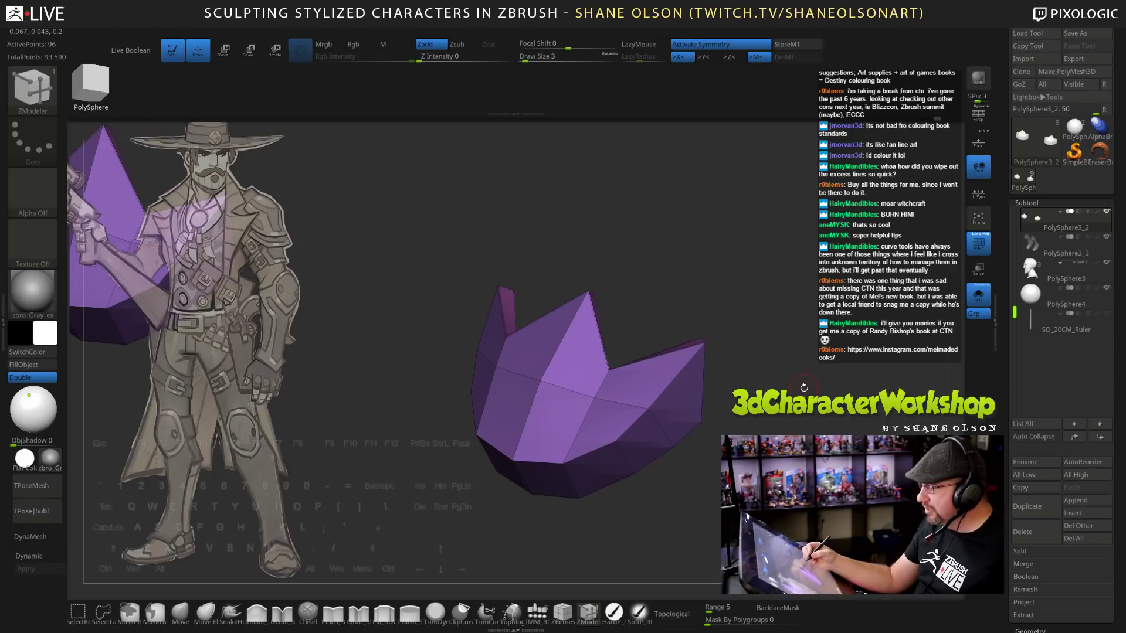
Examine the smoothed toe cap's points, rim thickness and front curve from several angles with Dynamic Subdivision on.
key("d")
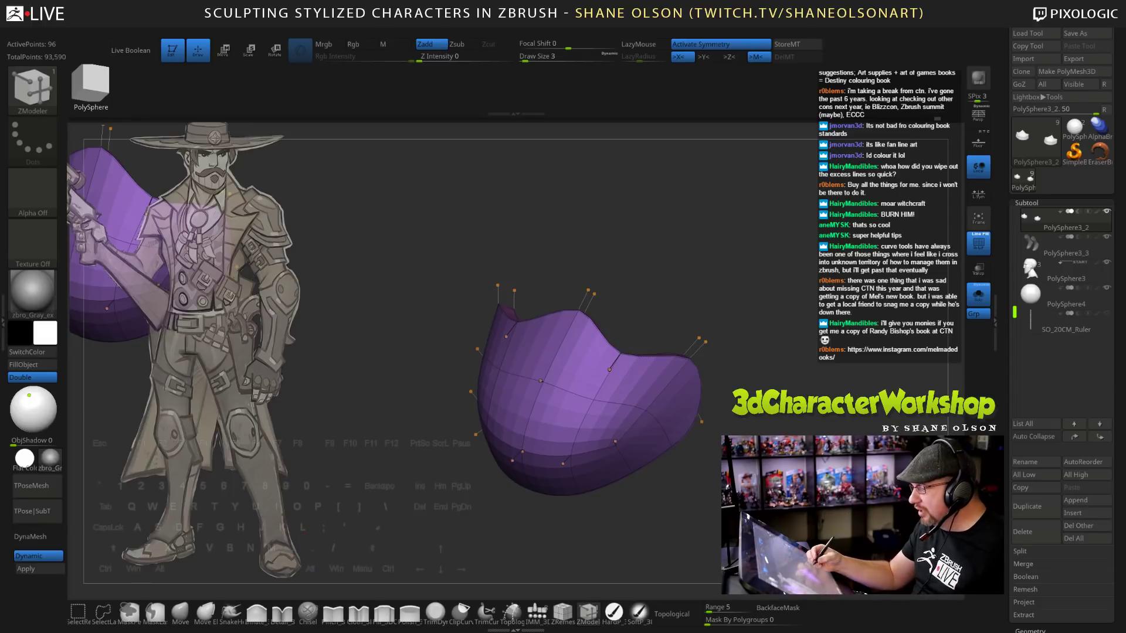
left_click_drag(303, 532, 352, 529)
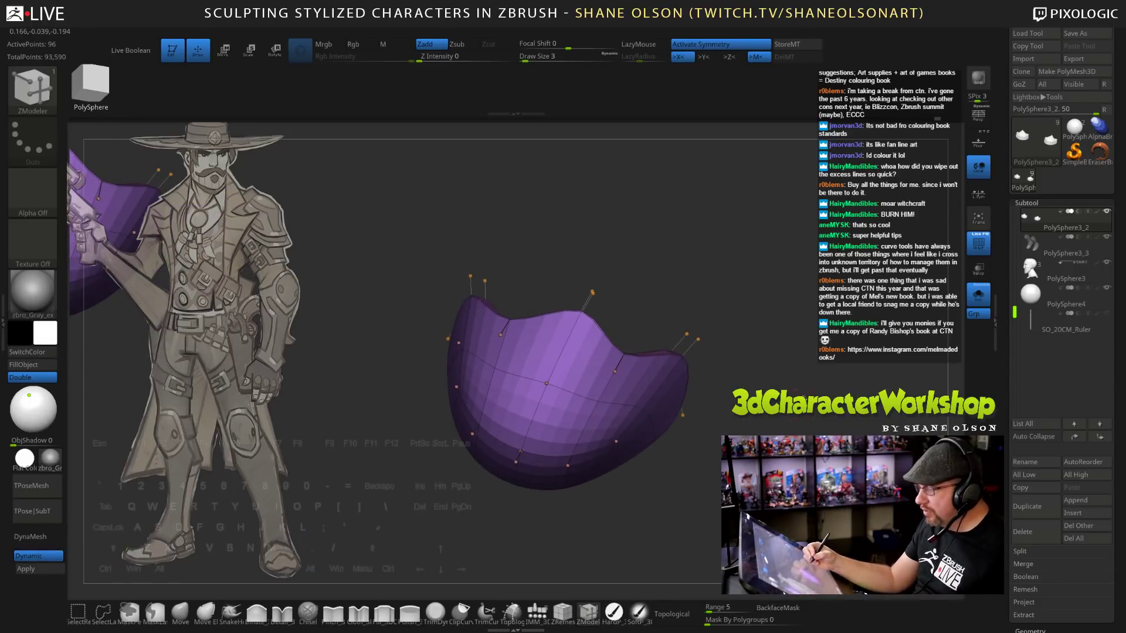
key("]")
left_click_drag(813, 421, 796, 410)
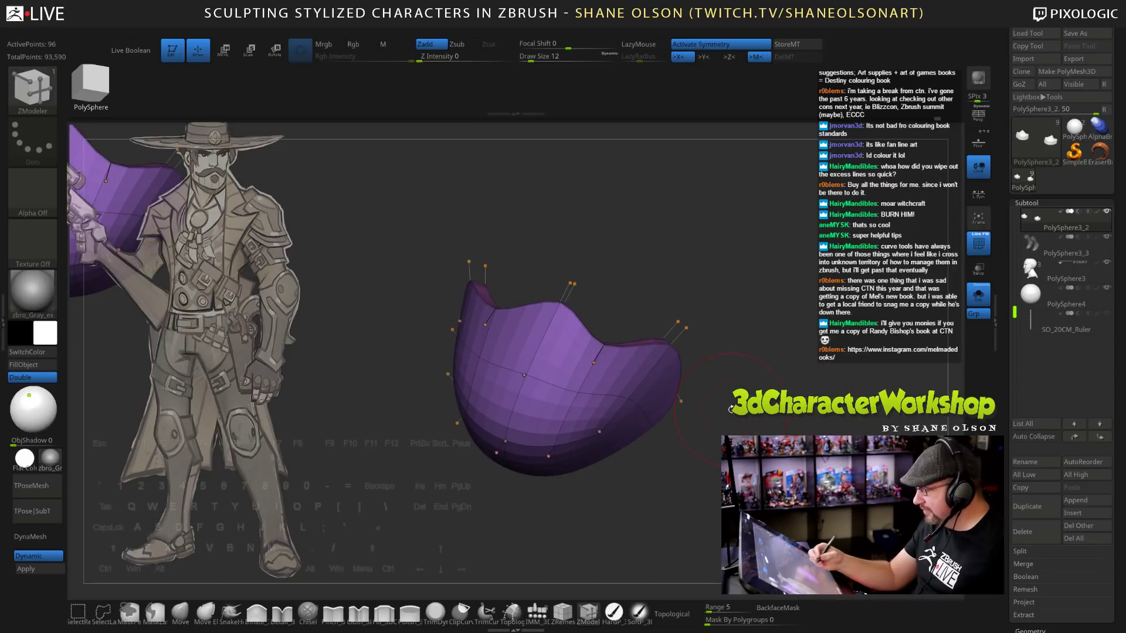
mouse_move(745, 432)
left_mouse_down("alt")
mouse_move(713, 484)
mouse_move(752, 404)
left_mouse_up("alt")
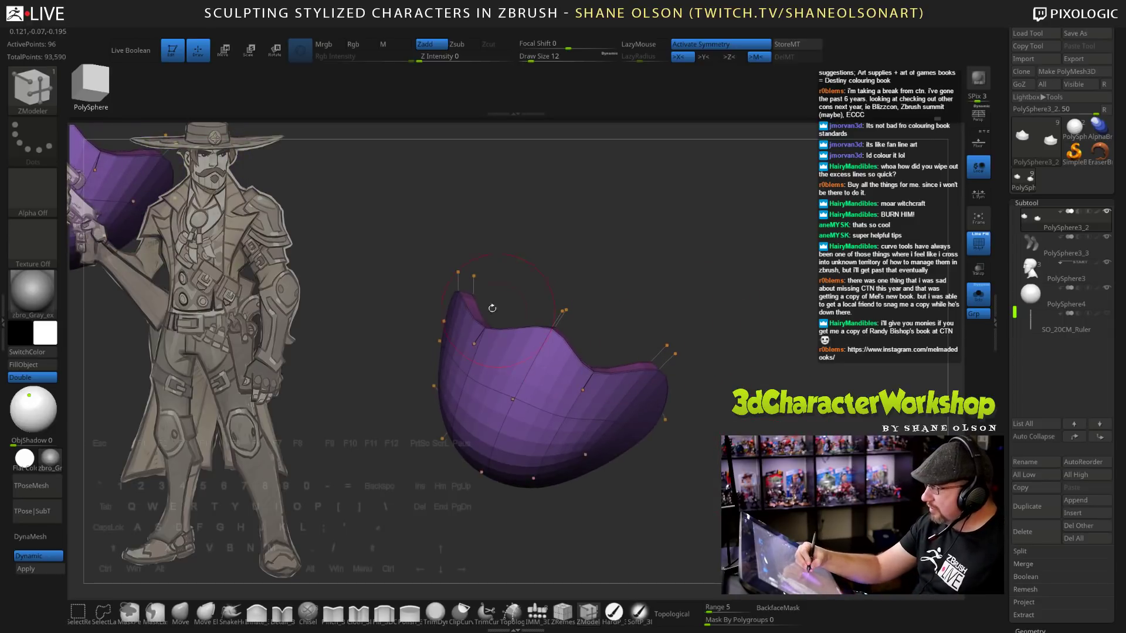
left_click_drag(733, 463, 698, 457)
left_click_drag(586, 527, 277, 563)
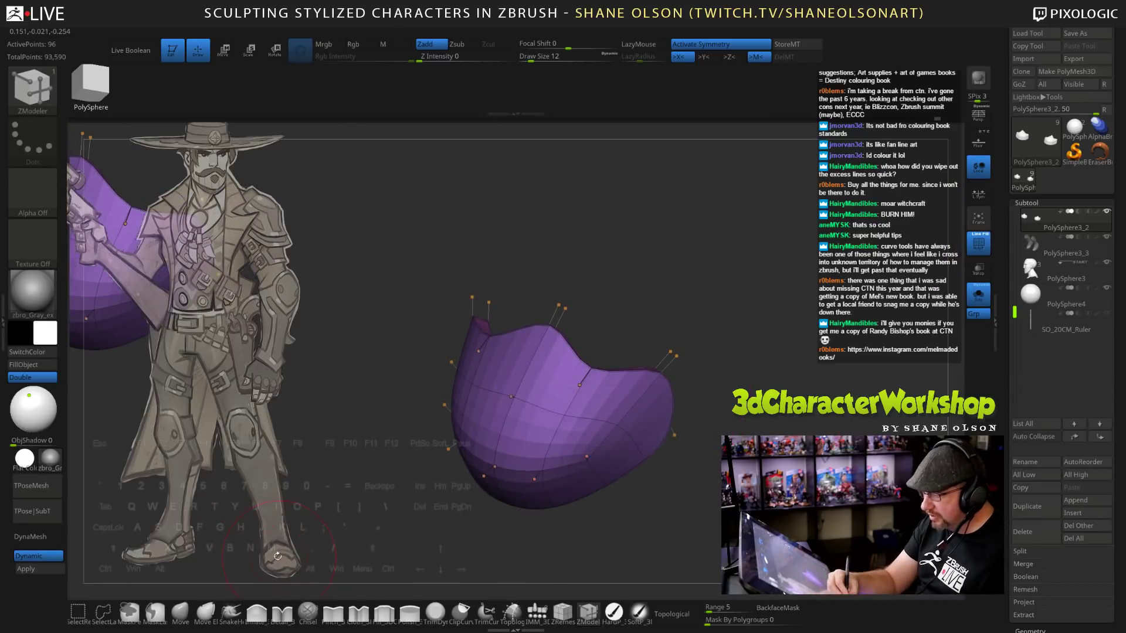
left_click_drag(756, 446, 780, 428)
key("bracketleft")
key("bracketleft")
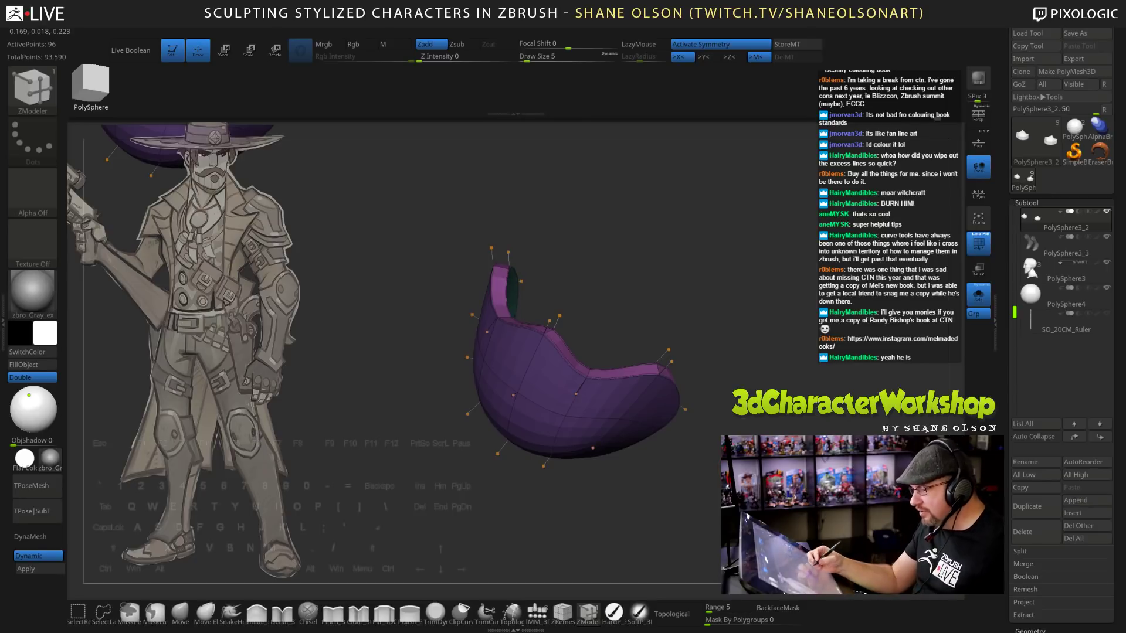
Return to the low-poly toe cap and crease its outer and inner rim edges with ZModeler's Crease EdgeLoop Partial.
key("shift+d")
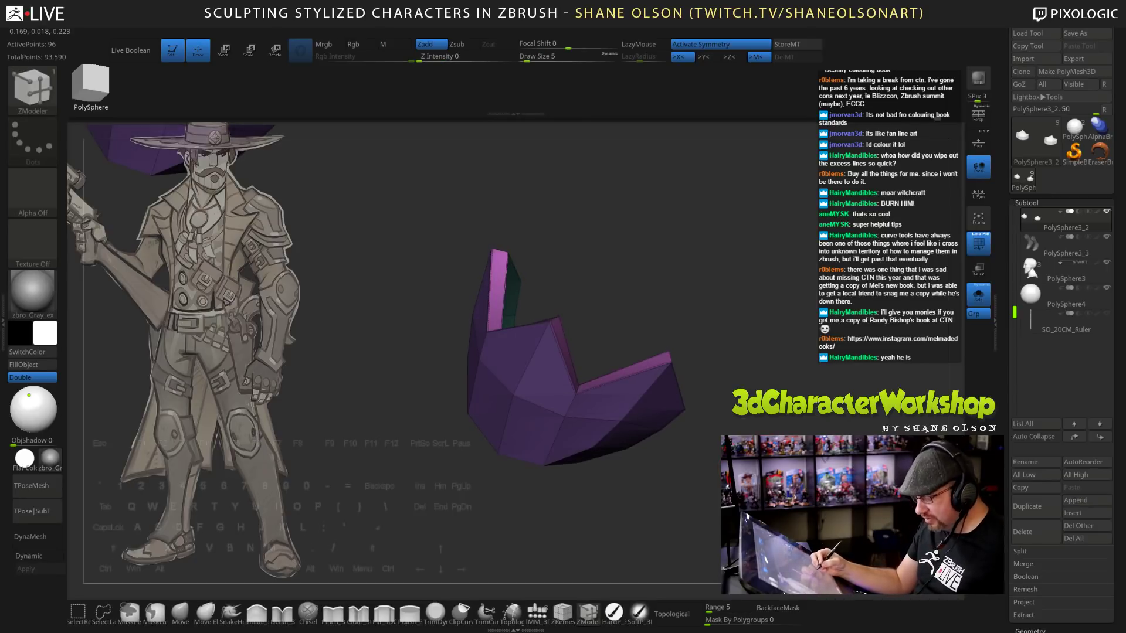
left_click_drag(674, 463, 663, 522)
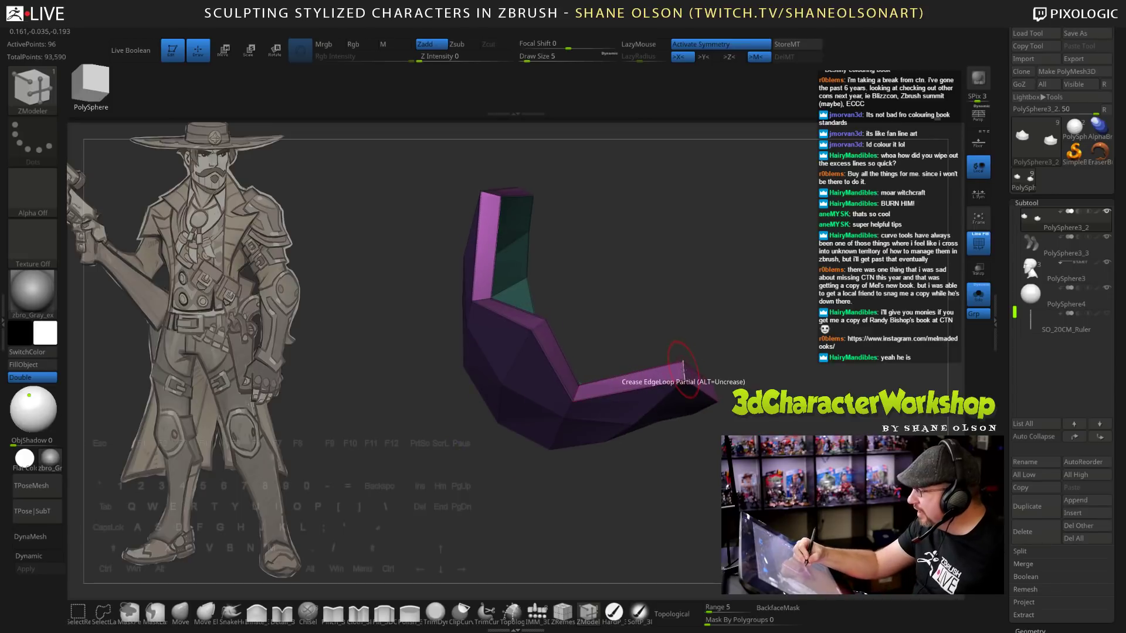
left_click_drag(730, 410, 727, 436)
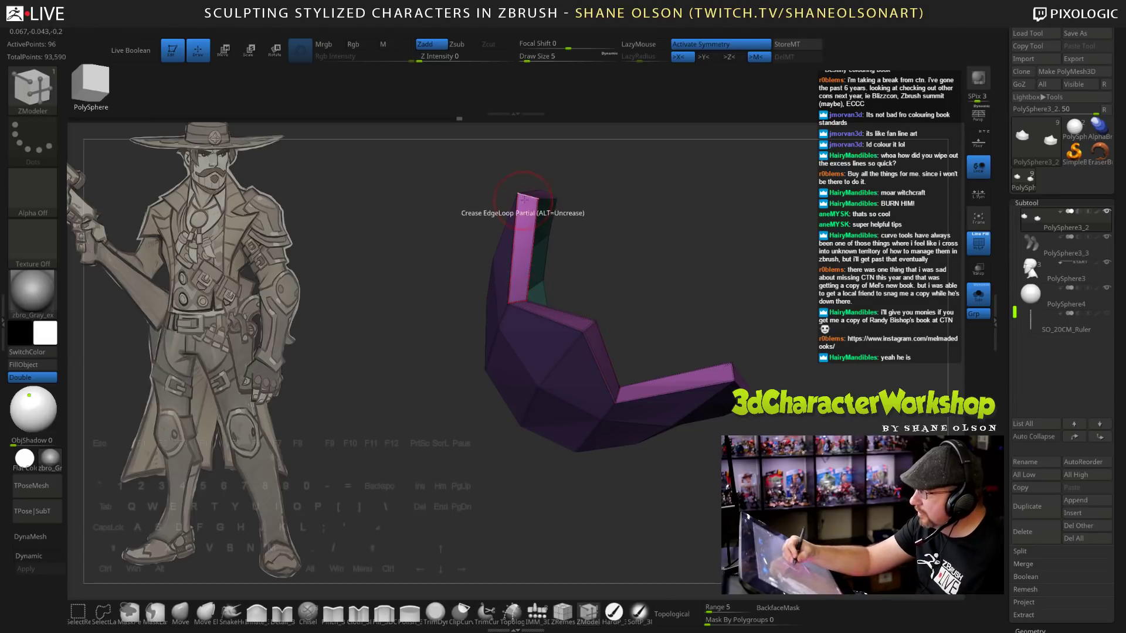
left_click_drag(586, 193, 648, 233)
left_click_drag(634, 190, 580, 246)
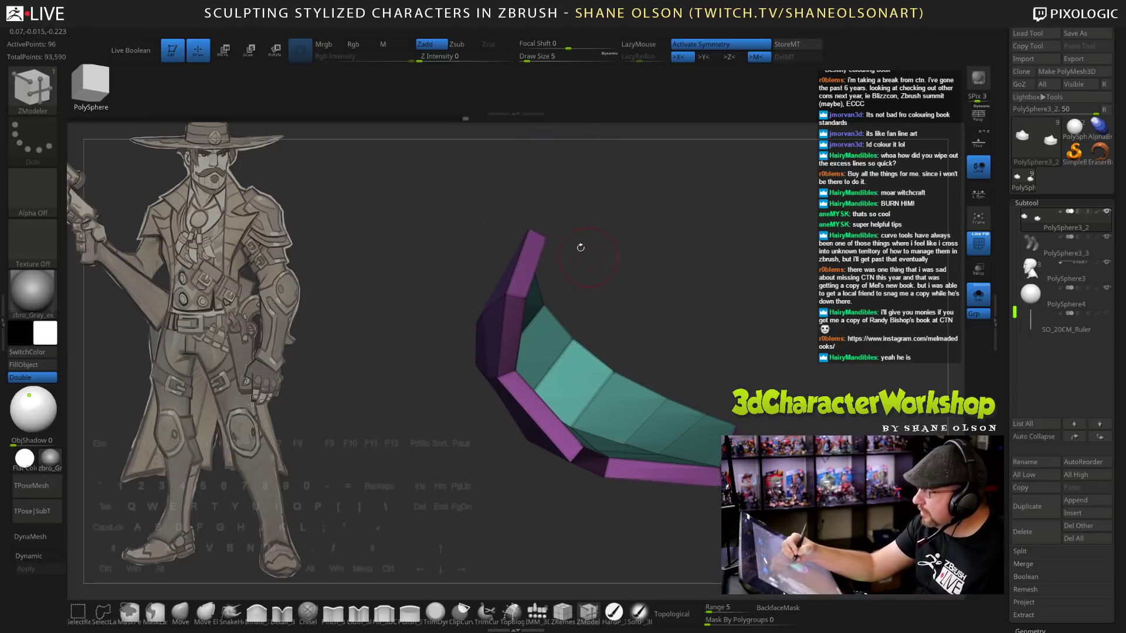
left_click_drag(733, 329, 612, 317)
left_click_drag(780, 305, 769, 375)
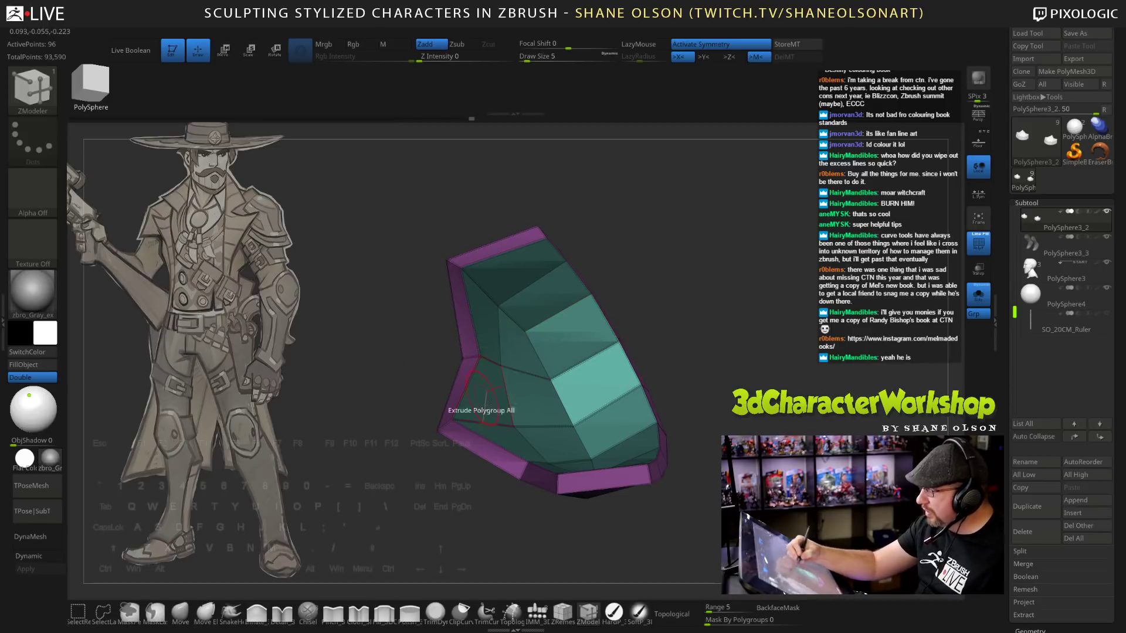
left_click_drag(700, 369, 774, 334)
Check the creased toe cap's rim and front band in a Dynamic Subdivision preview, ending back on the low-poly mesh.
key("d")
left_click_drag(768, 375, 622, 352)
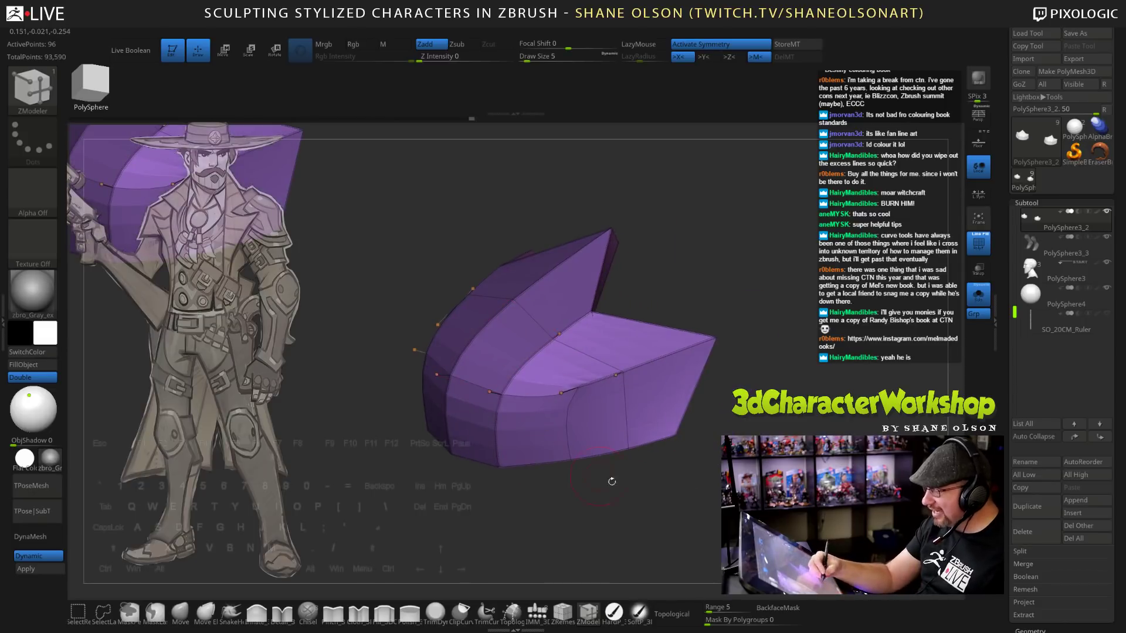
left_click_drag(611, 481, 651, 463)
left_click_drag(757, 381, 771, 428, "alt")
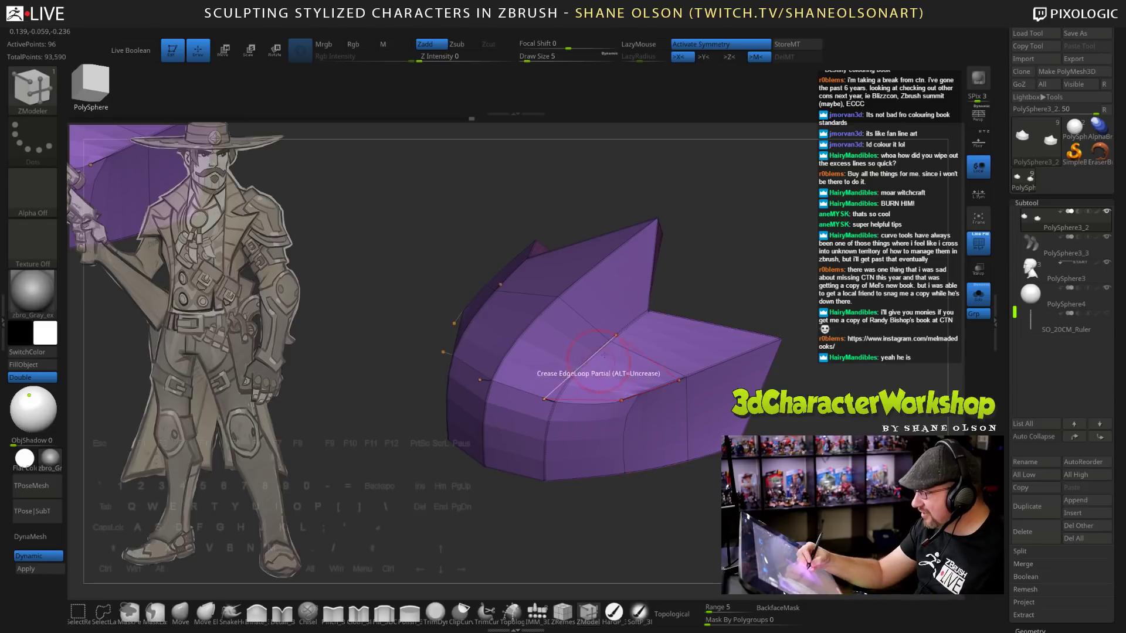
key("ctrl+d")
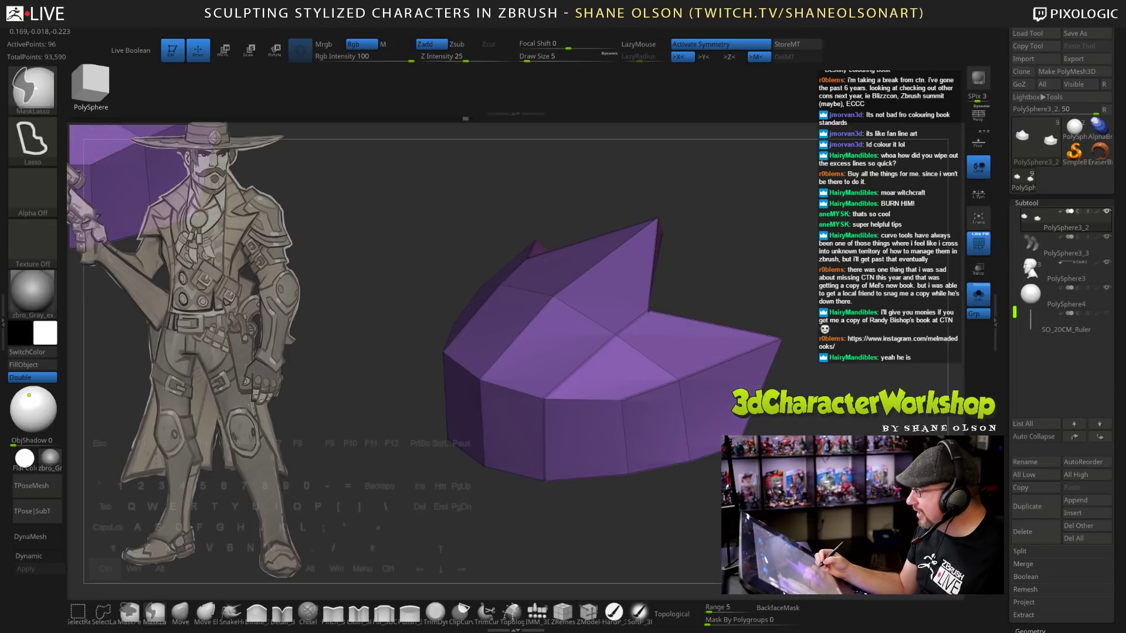
Set ZModeler's Crease action to the single Edge target and apply it at the toe cap's rim corner.
mouse_move(780, 404)
left_mouse_down()
mouse_move(751, 427)
mouse_move(815, 420)
mouse_move(793, 433)
mouse_move(874, 415)
left_mouse_up()
left_click_drag(643, 420, 627, 413)
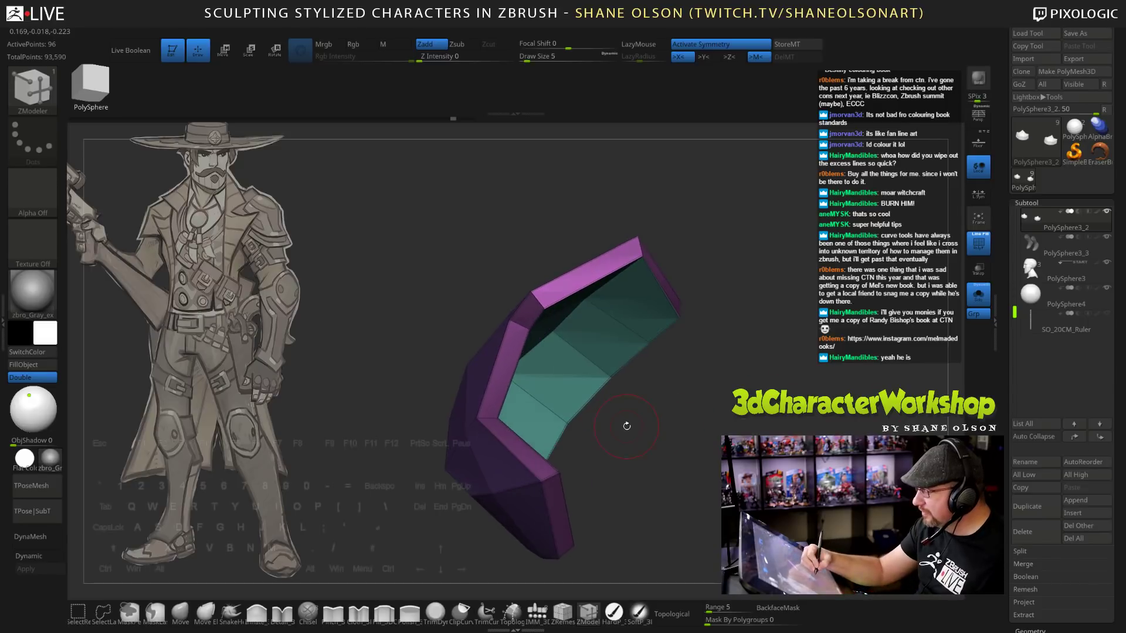
key("space")
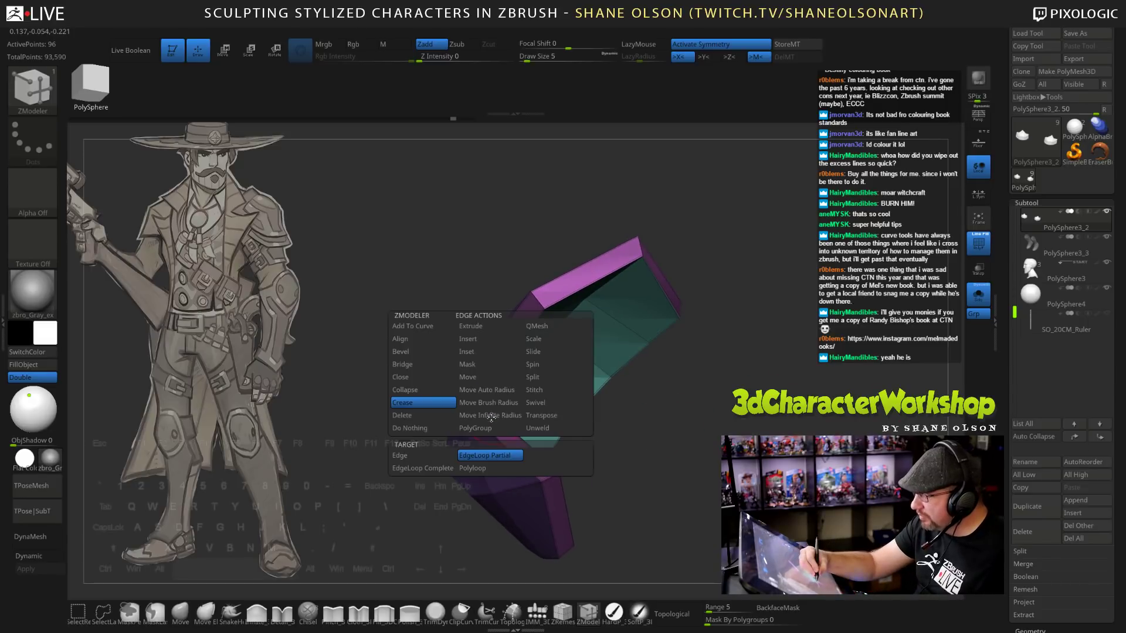
left_click(425, 456)
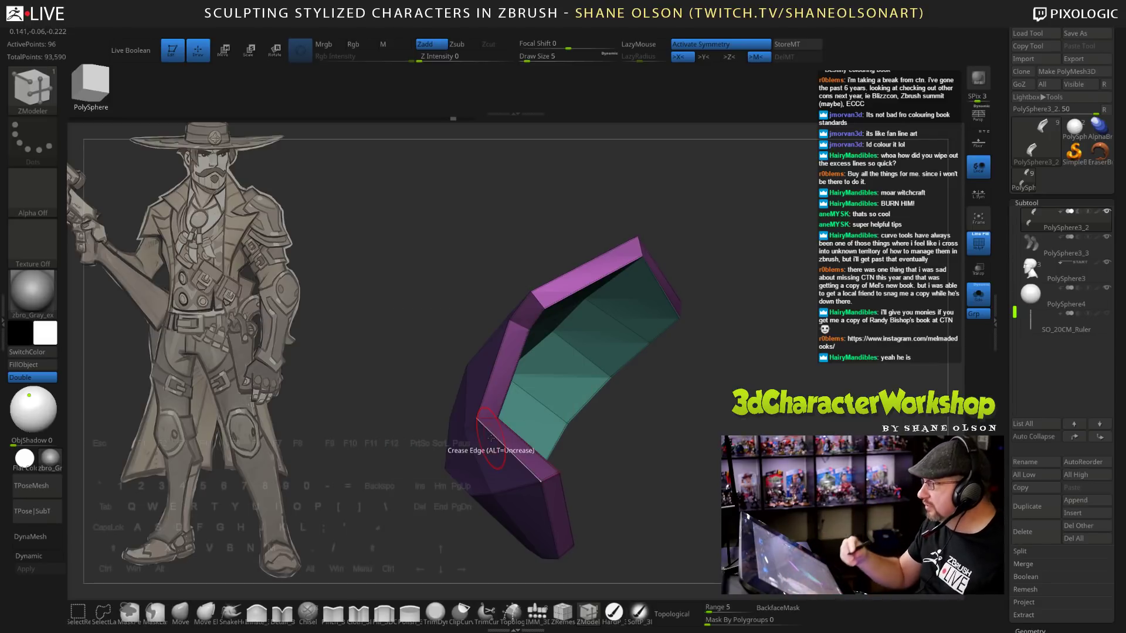
left_click_drag(491, 439, 584, 493)
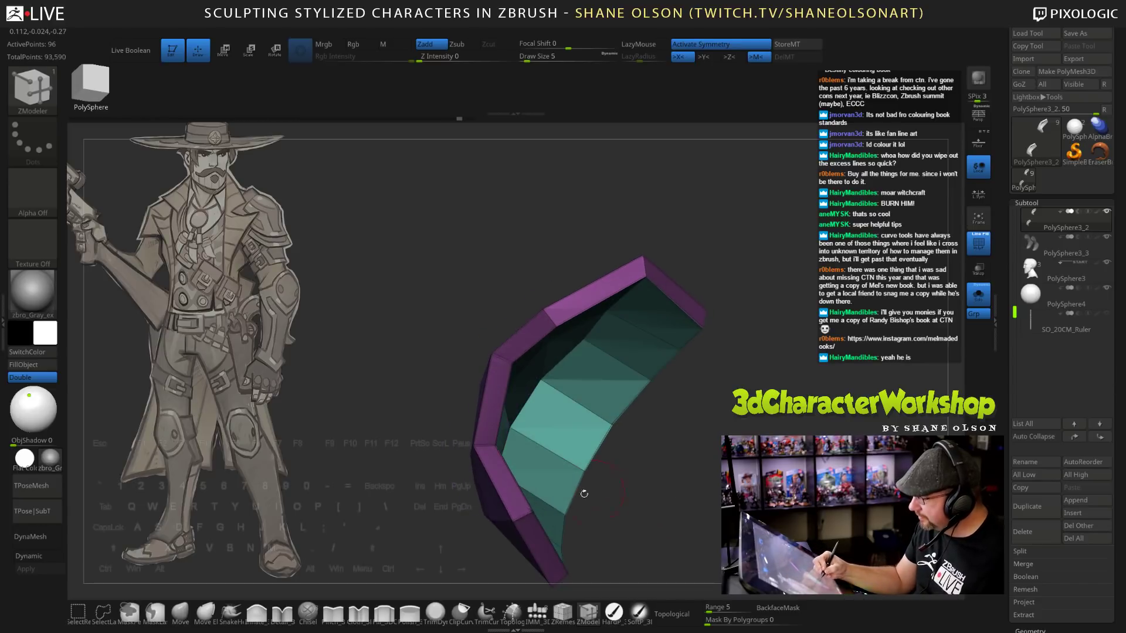
Inspect the toe cap's inner faces, rim and front band edges from several angles.
left_click_drag(692, 467, 677, 427)
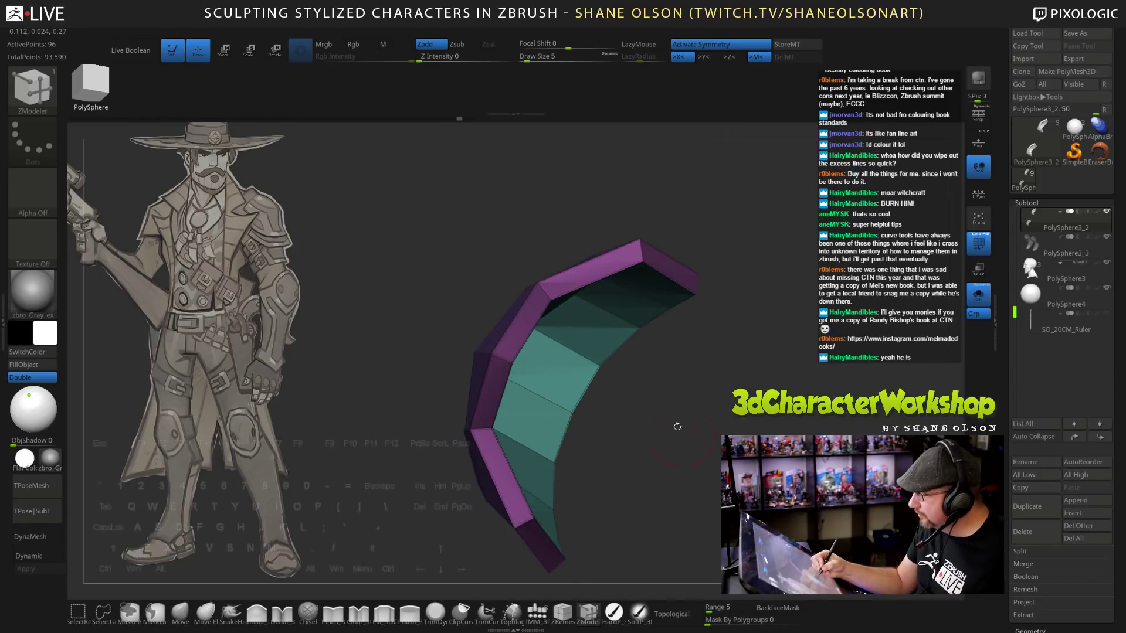
left_click_drag(656, 291, 733, 445)
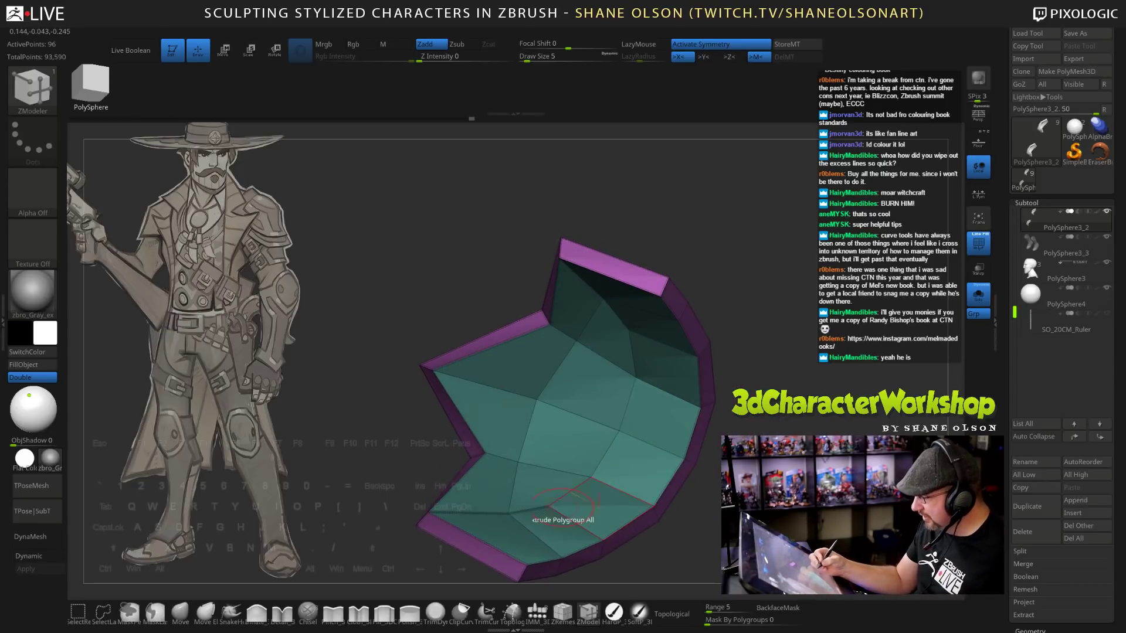
left_click_drag(390, 521, 480, 486)
left_click_drag(387, 405, 800, 317)
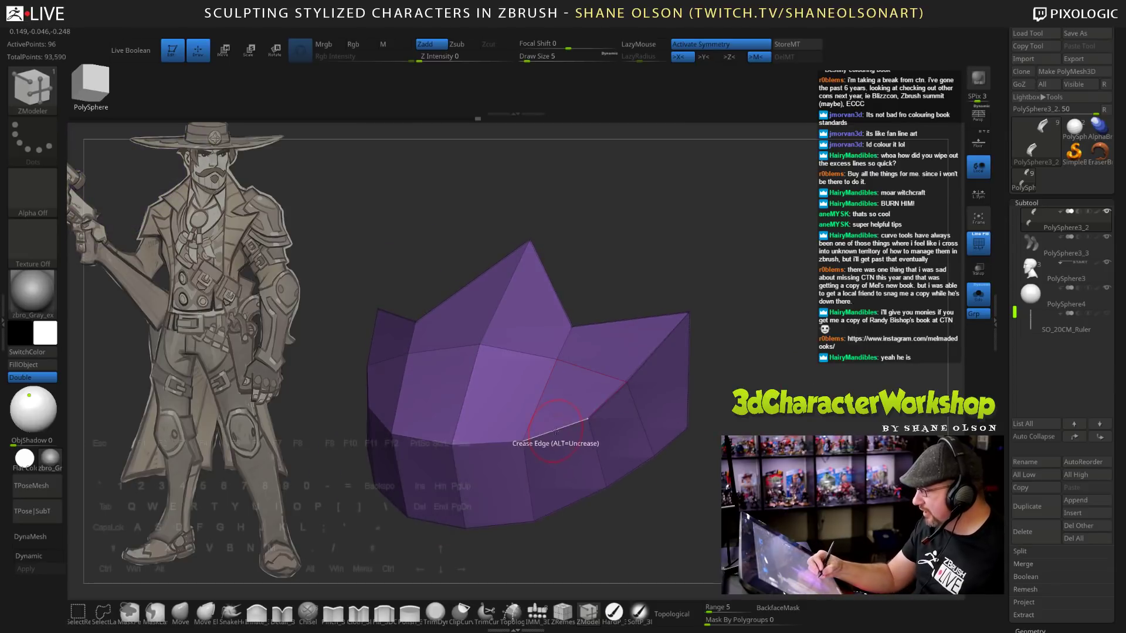
right_click_drag(503, 464, 563, 452)
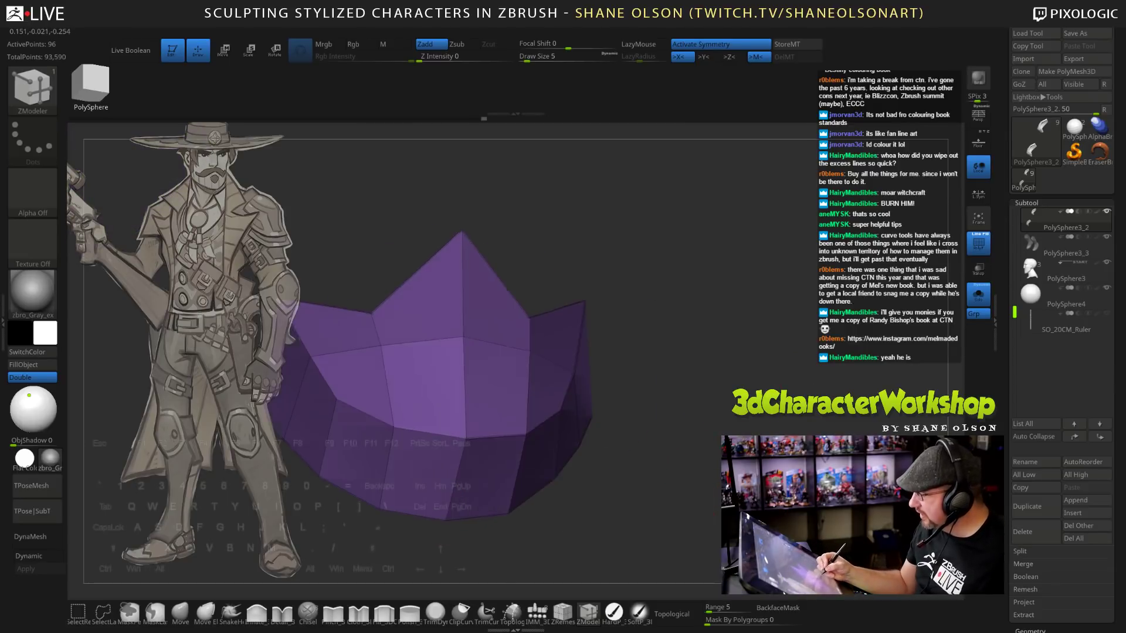
left_click_drag(613, 357, 769, 378, "alt")
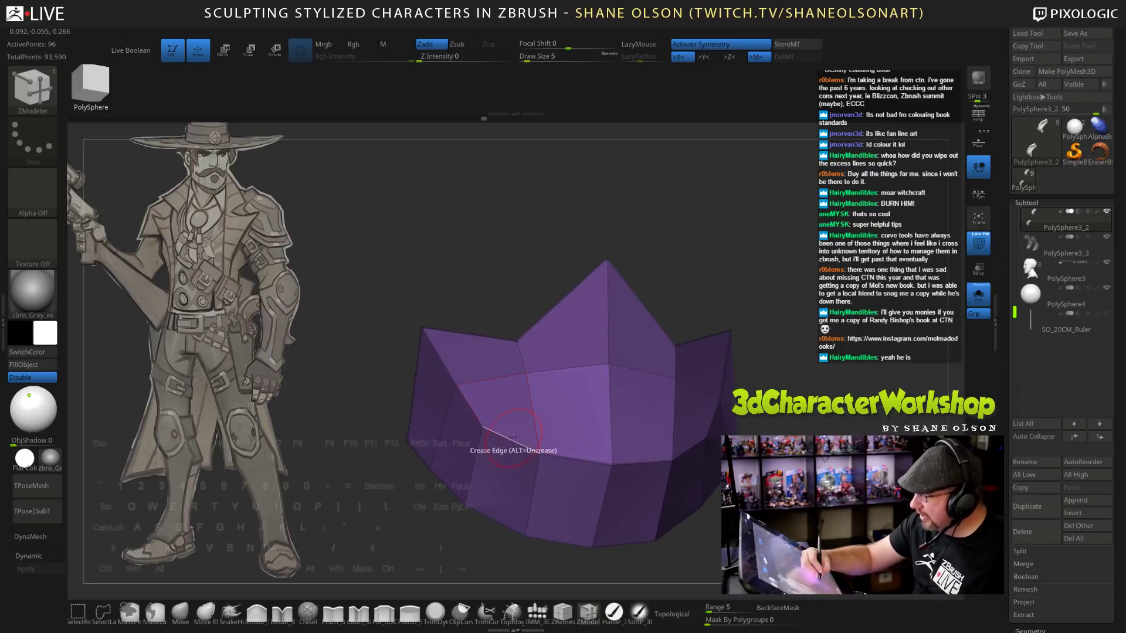
right_click_drag(562, 422, 499, 474)
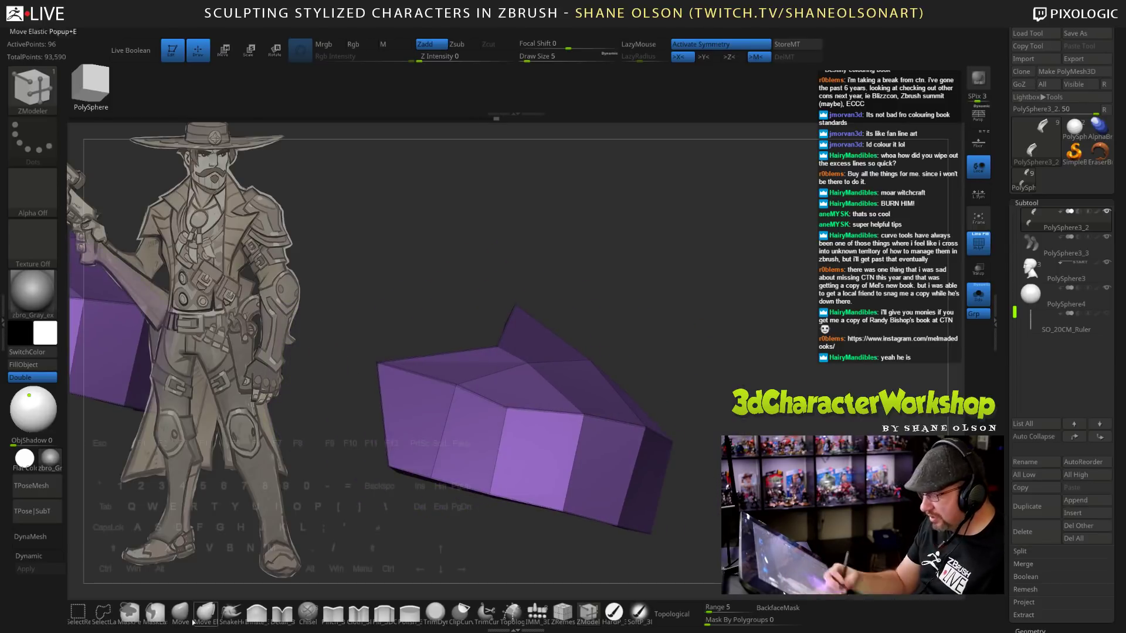
Switch to the Move brush and examine the low-poly toe cap's front band, pointed peaks and rim from several angles.
left_click(180, 613)
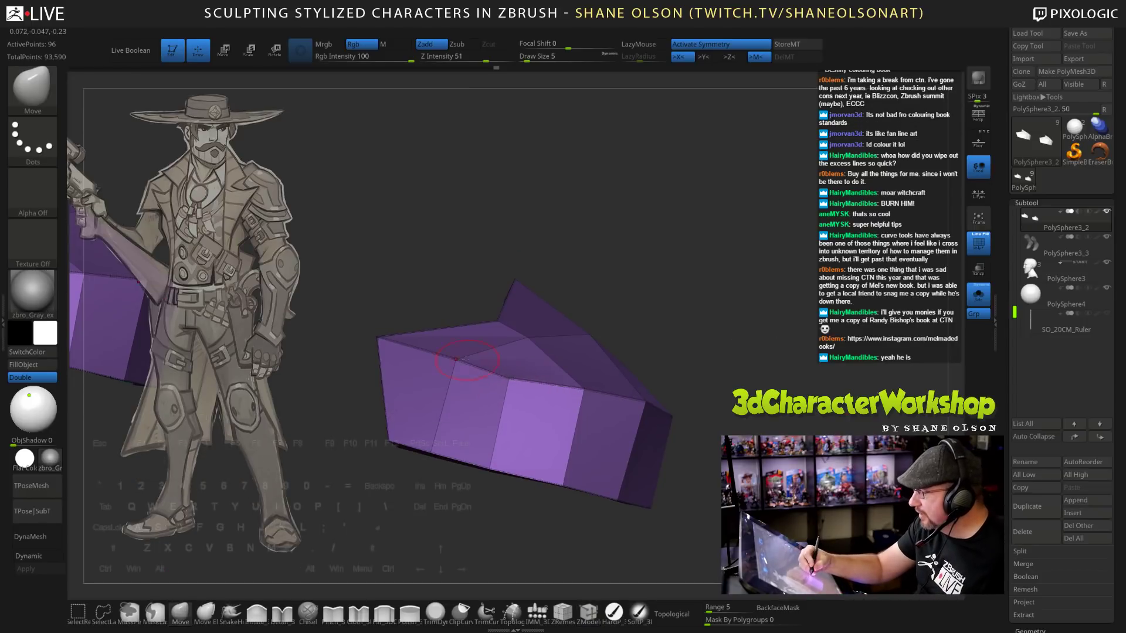
right_click_drag(782, 424, 738, 425)
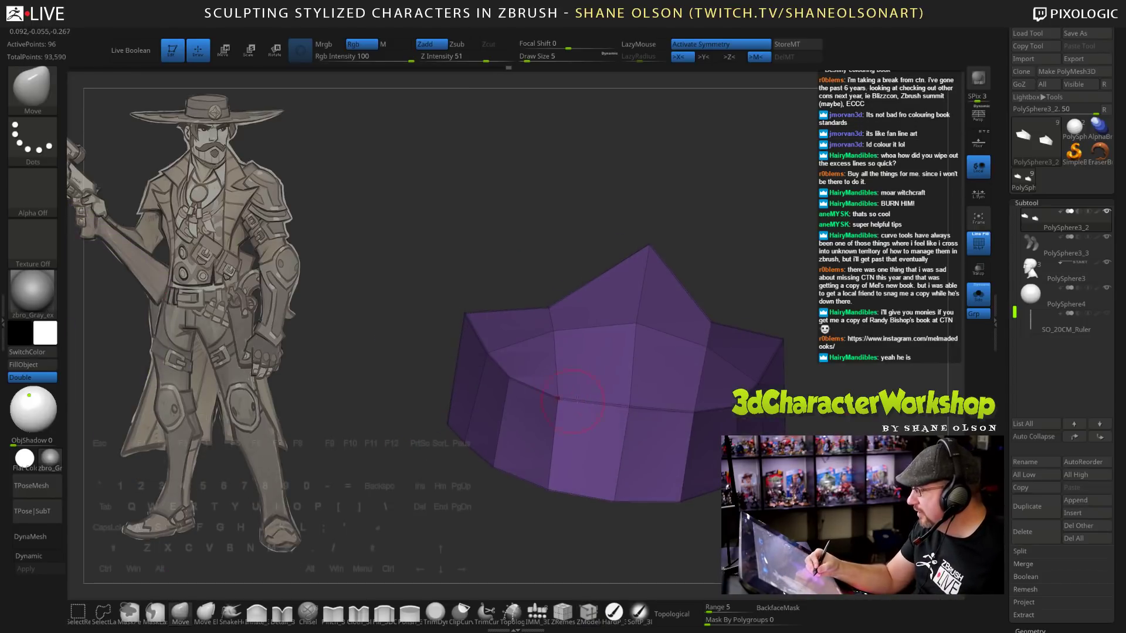
right_click_drag(629, 409, 692, 408)
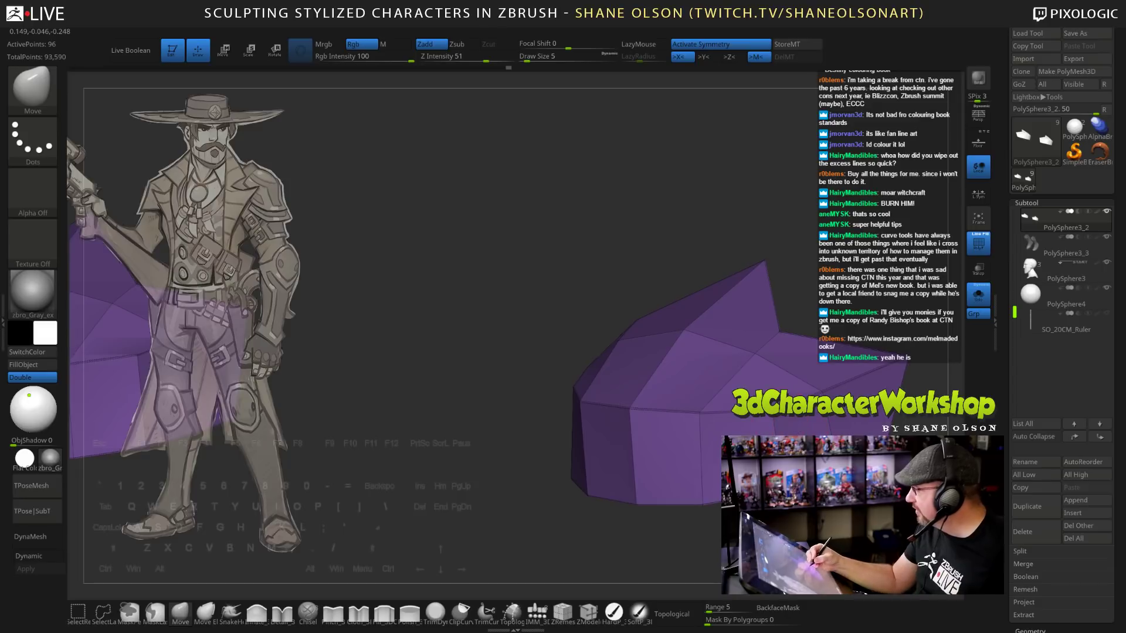
right_click_drag(821, 390, 610, 315)
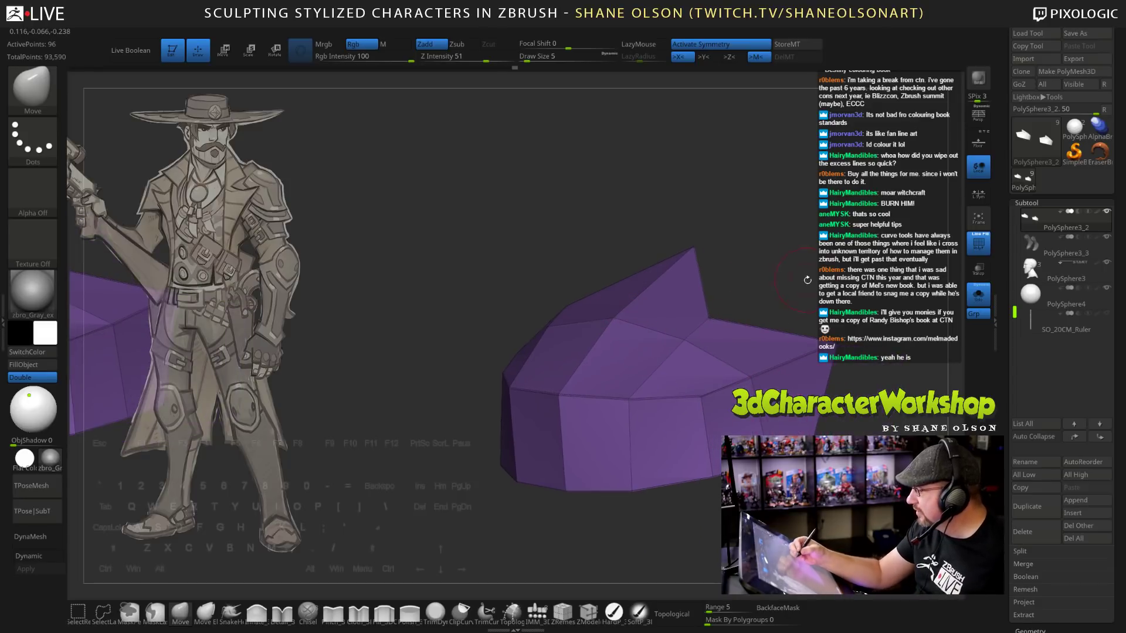
left_click_drag(807, 280, 742, 287)
left_click_drag(857, 373, 732, 376, "alt")
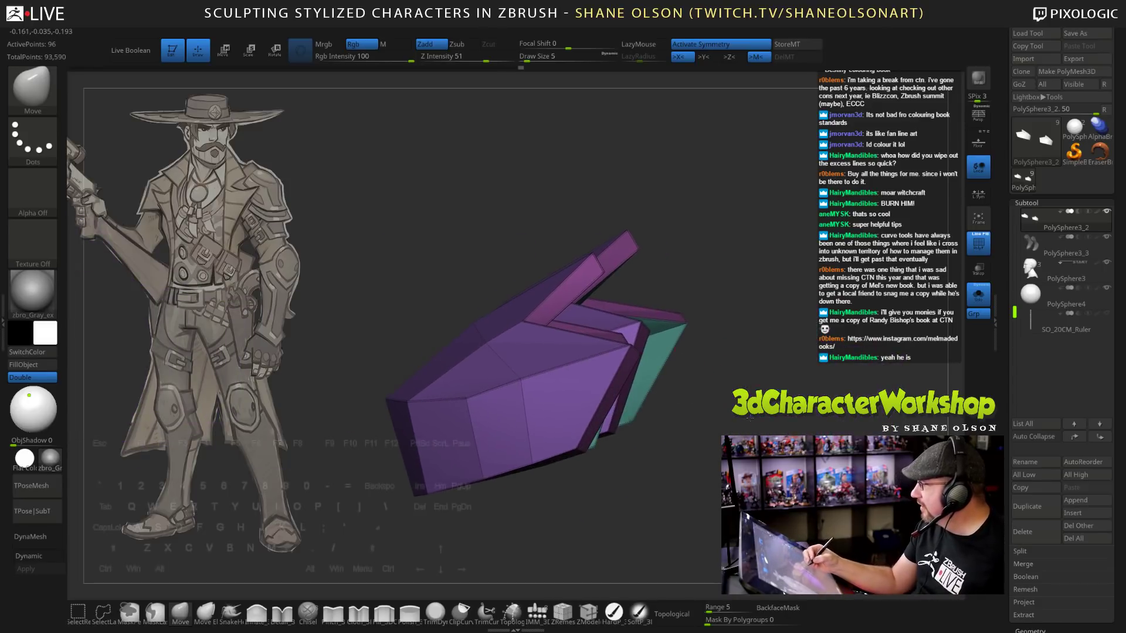
mouse_move(750, 417)
left_mouse_down()
mouse_move(737, 401)
mouse_move(758, 435)
left_mouse_up()
Preview the toe cap under Dynamic Subdivision and examine its notch corners closely at draw size 2, ending on the low-poly mesh.
key("d")
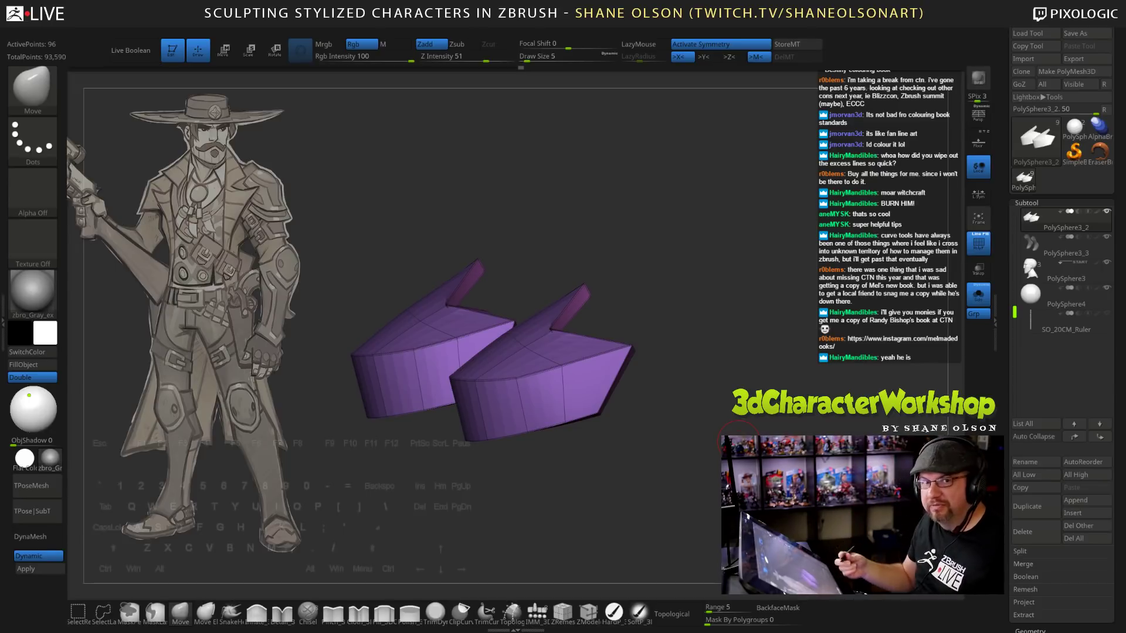
left_click_drag(698, 440, 621, 381)
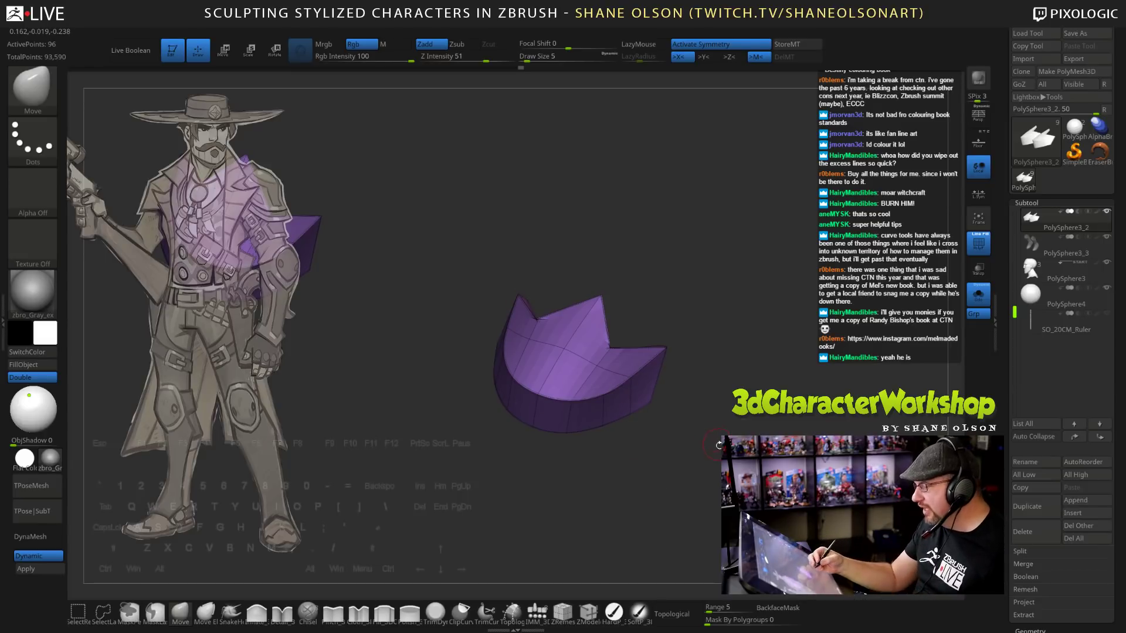
left_click_drag(719, 445, 671, 466)
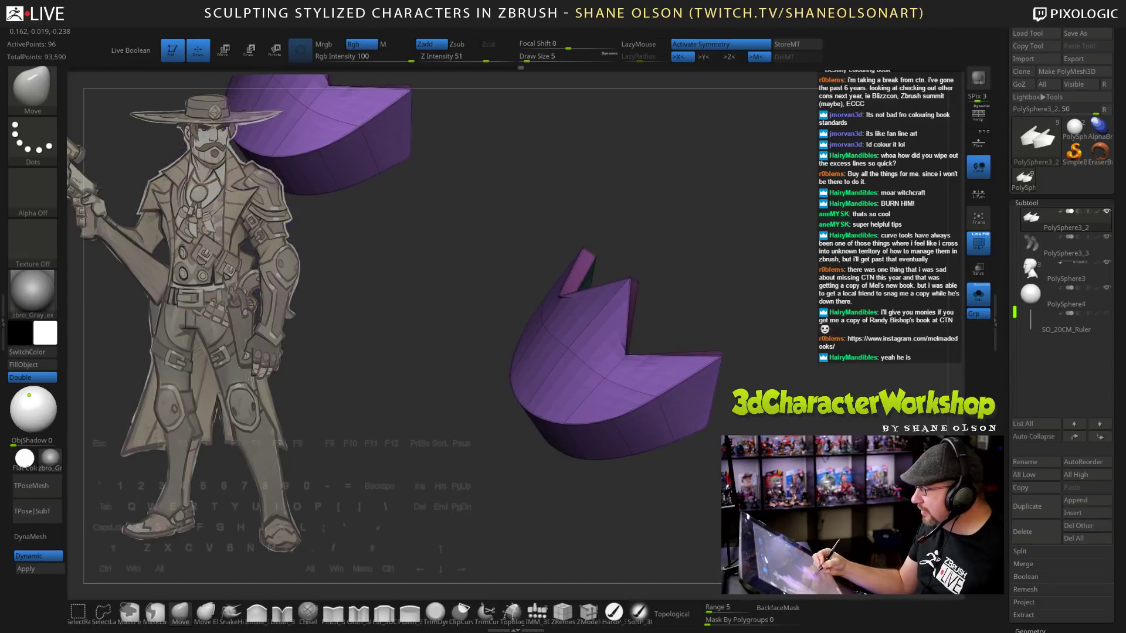
left_click_drag(797, 293, 654, 343)
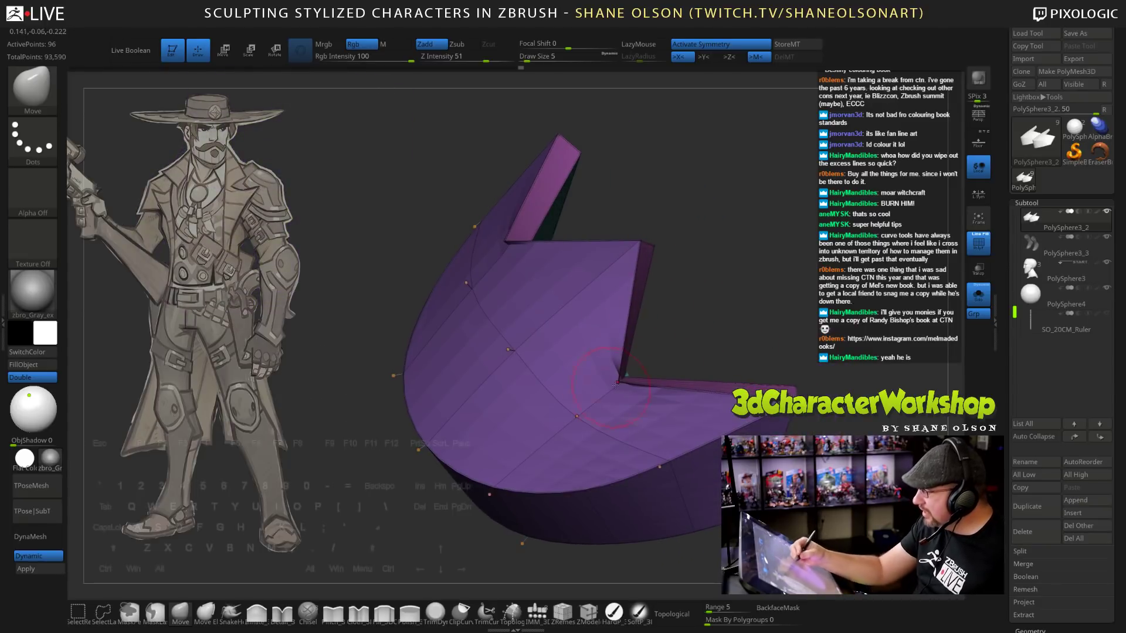
mouse_move(744, 309)
left_mouse_down()
mouse_move(713, 344)
mouse_move(707, 380)
mouse_move(666, 393)
left_mouse_up()
key("s")
left_click(712, 344)
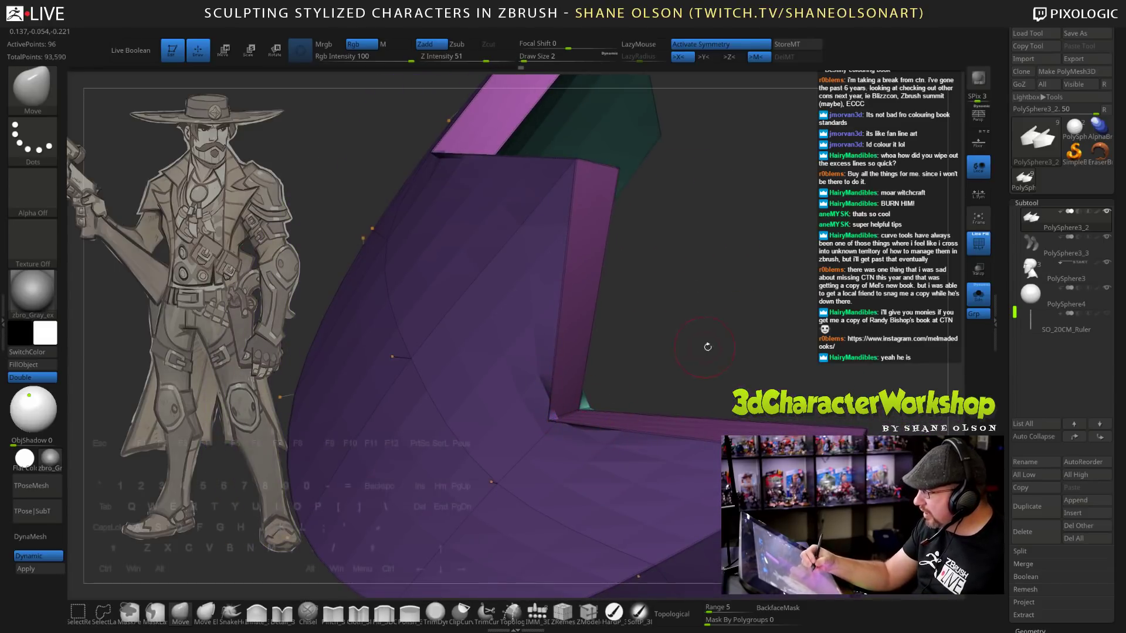
left_click_drag(707, 347, 716, 423)
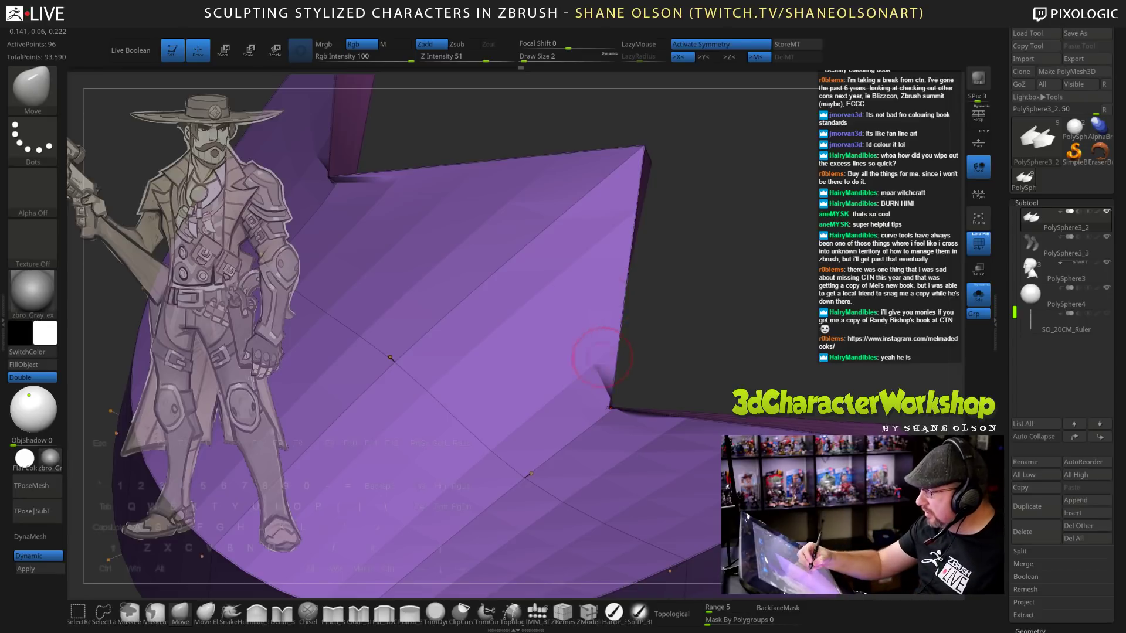
mouse_move(692, 346)
left_mouse_down()
mouse_move(713, 344)
mouse_move(726, 326)
mouse_move(704, 246)
mouse_move(780, 262)
mouse_move(815, 243)
mouse_move(826, 275)
left_mouse_up()
key("shift+d")
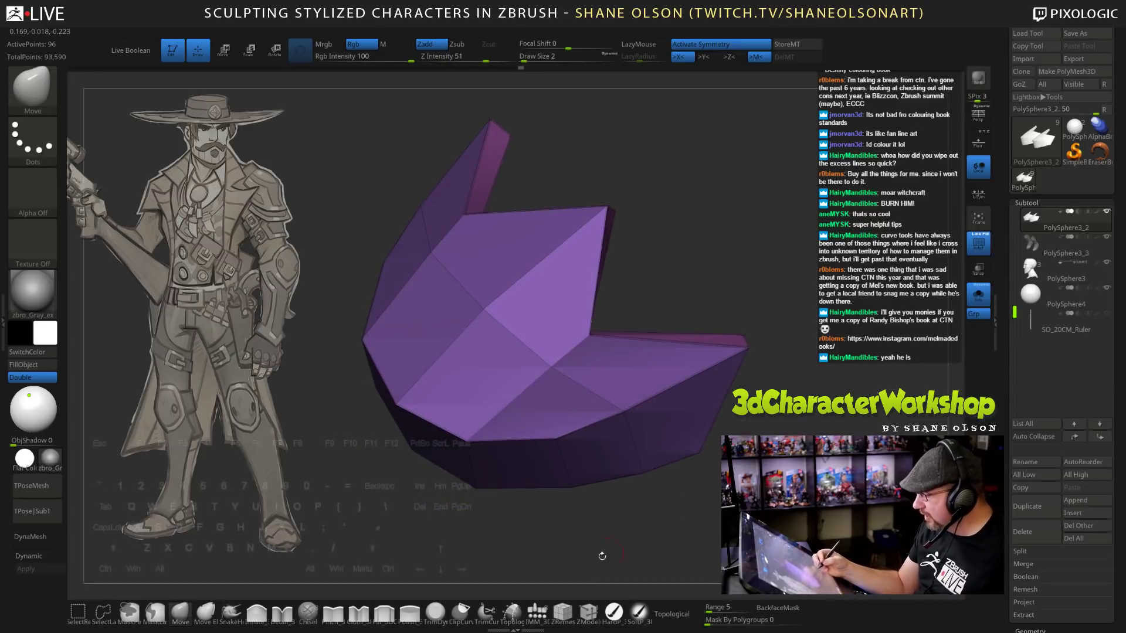
Switch to ZModeler, enable the Dynamic Subdivision preview and turn off the toe cap's polyframe display.
left_click(585, 613)
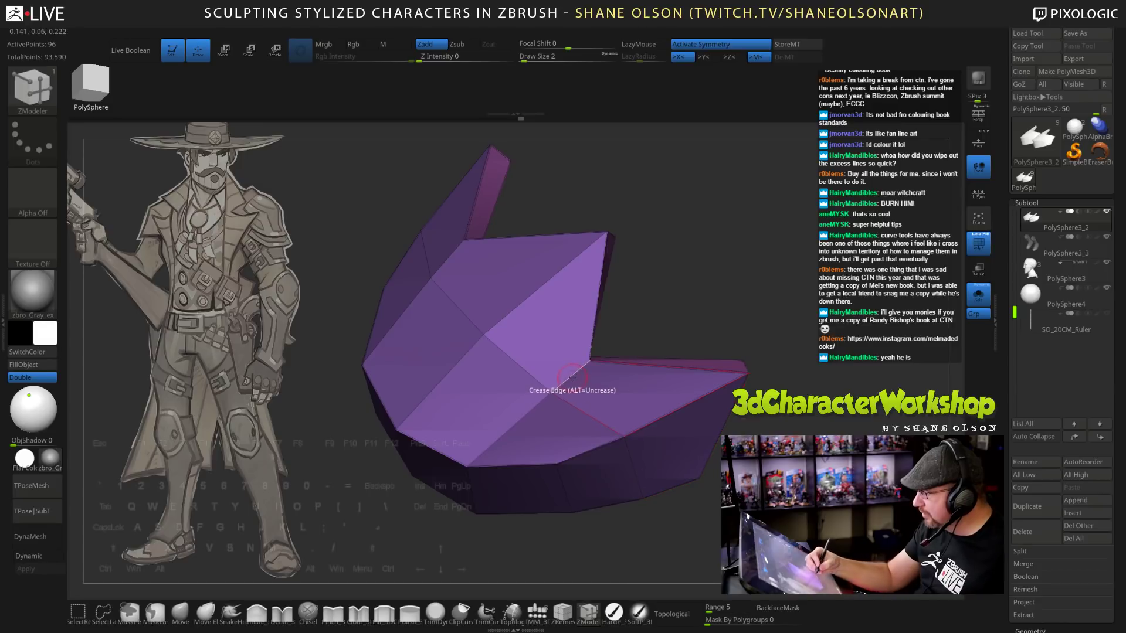
left_click_drag(741, 327, 531, 346)
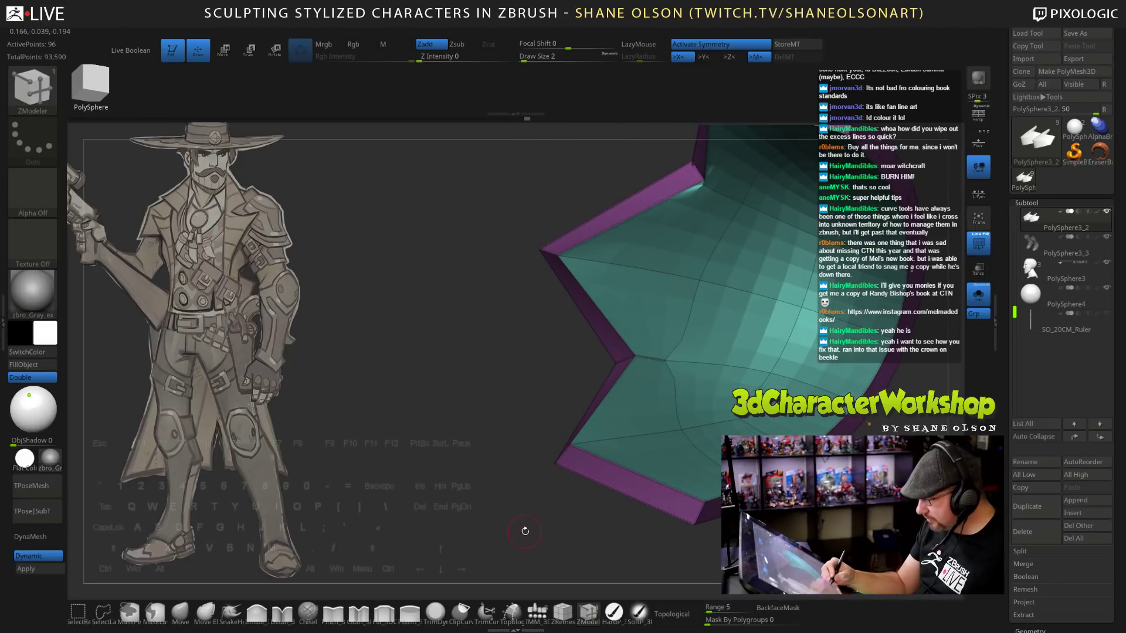
left_click_drag(525, 530, 610, 418)
key("shift+f")
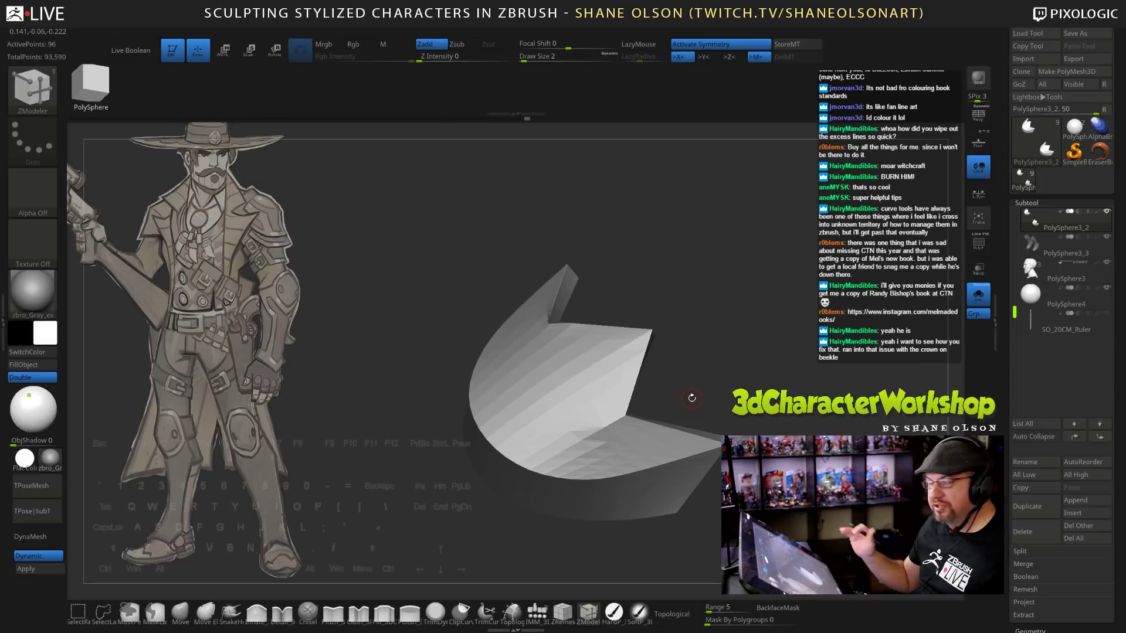
Examine the shading around the smoothed toe cap's notch corners, rim and inner surface without the wireframe.
left_click_drag(692, 398, 616, 437)
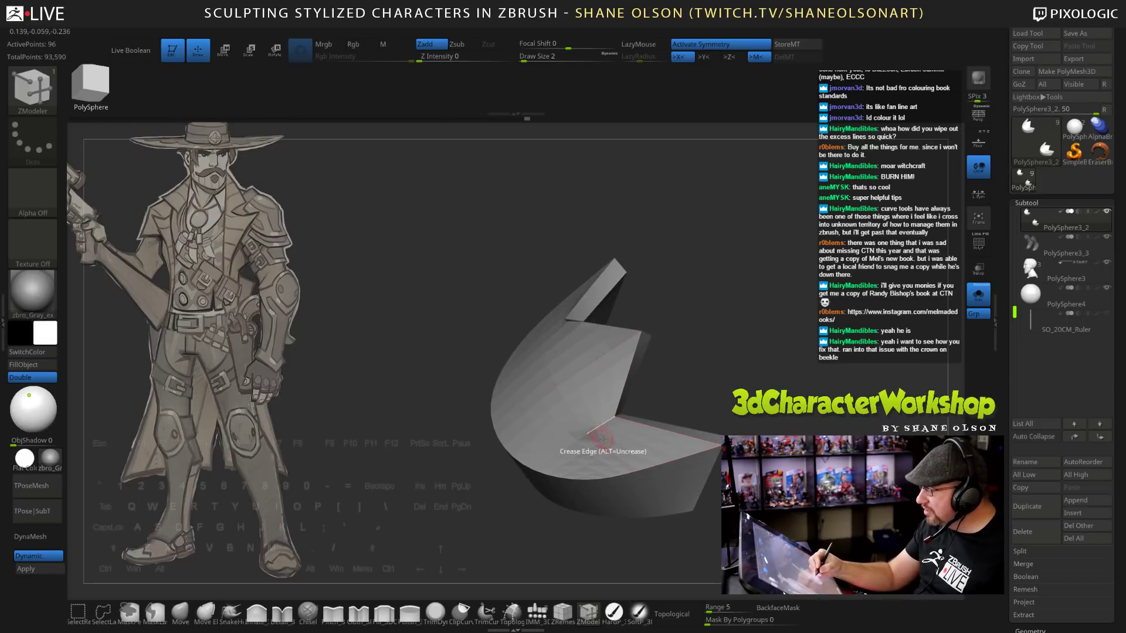
left_click_drag(702, 367, 586, 417)
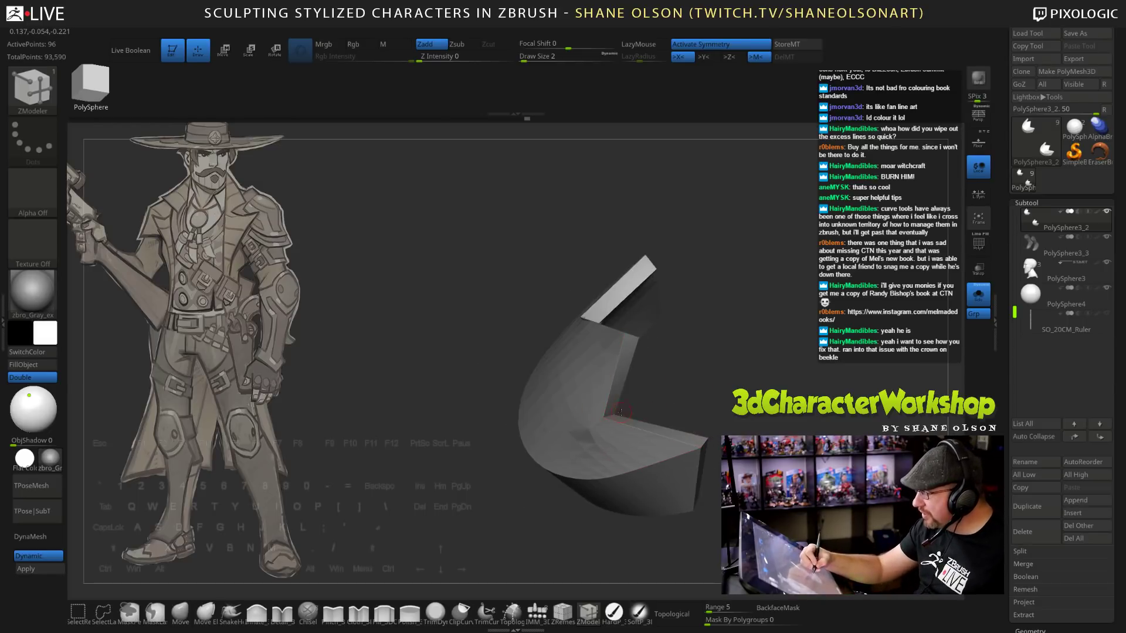
left_click_drag(706, 343, 549, 317)
left_click_drag(677, 301, 540, 264)
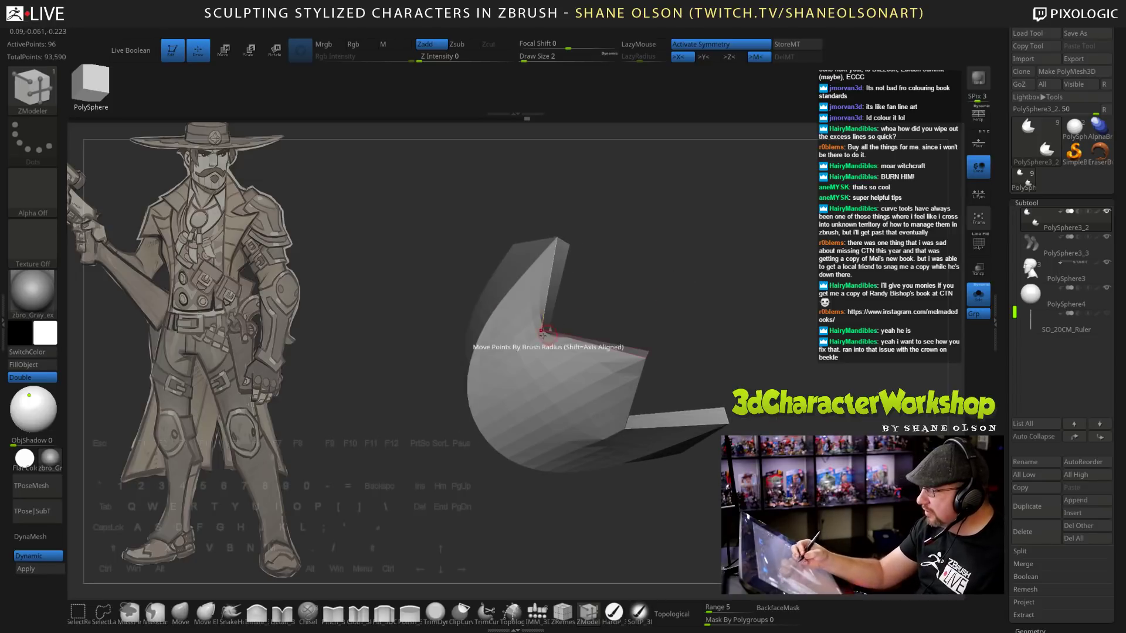
left_click_drag(703, 269, 573, 326)
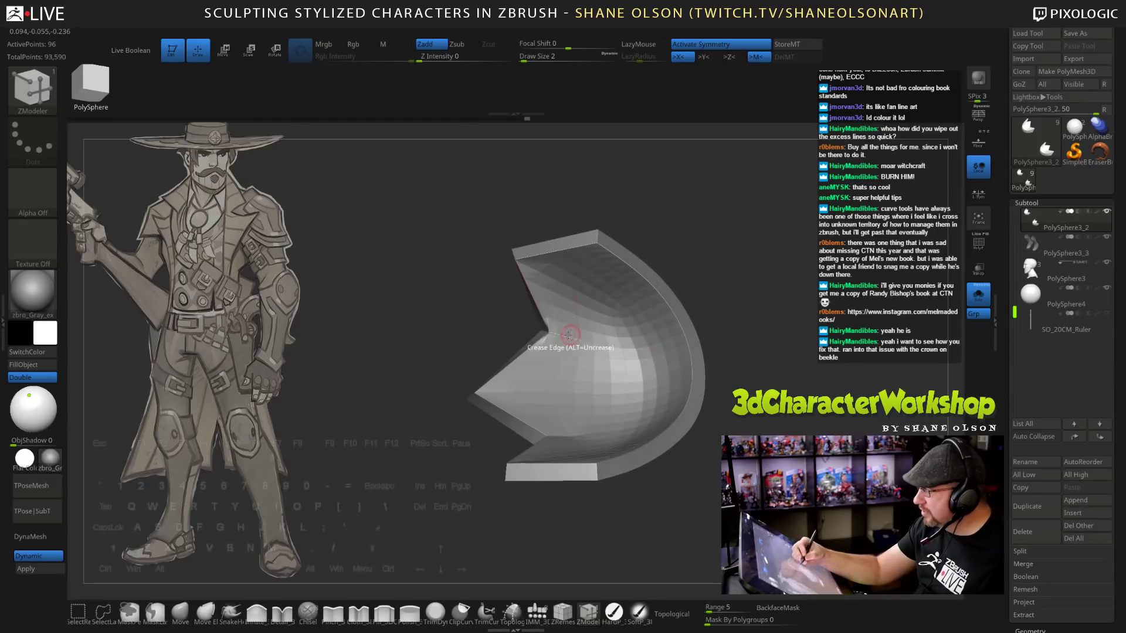
left_click_drag(709, 328, 621, 351)
left_click_drag(691, 294, 597, 329)
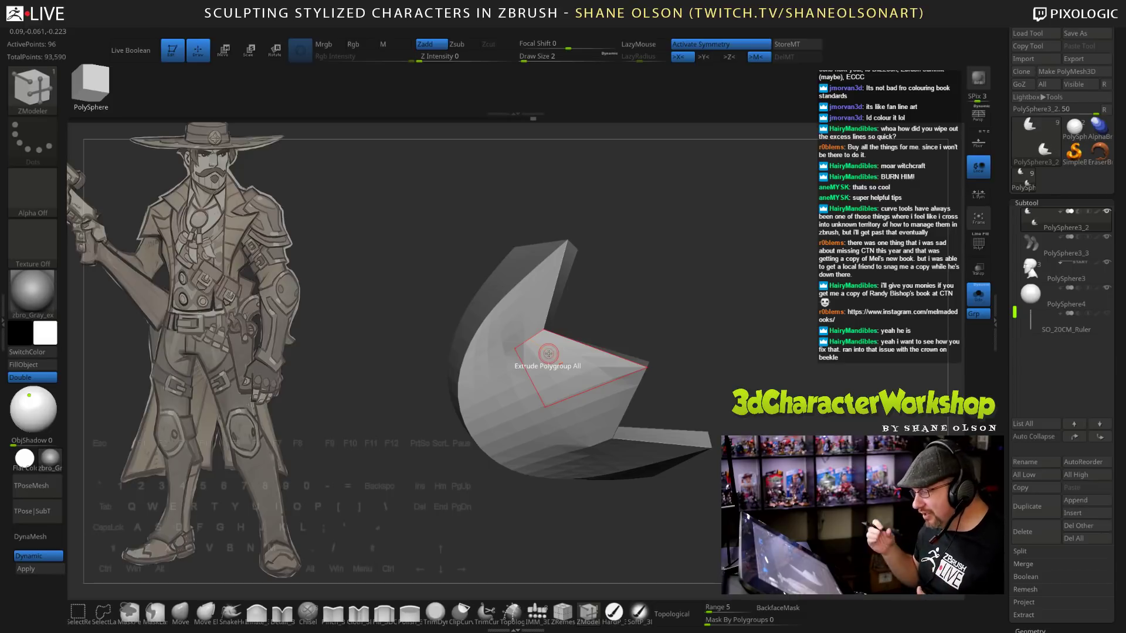
mouse_move(762, 334)
left_mouse_down()
mouse_move(761, 291)
mouse_move(724, 303)
mouse_move(771, 377)
mouse_move(771, 352)
left_mouse_up()
left_click_drag(771, 430, 824, 428)
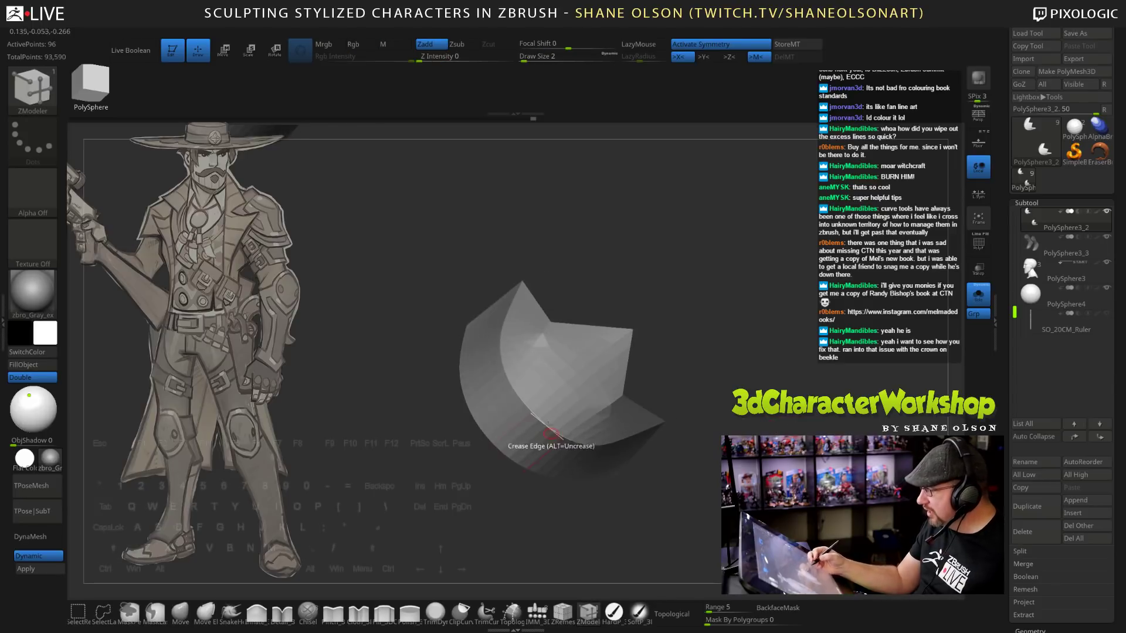
left_click_drag(727, 393, 711, 406)
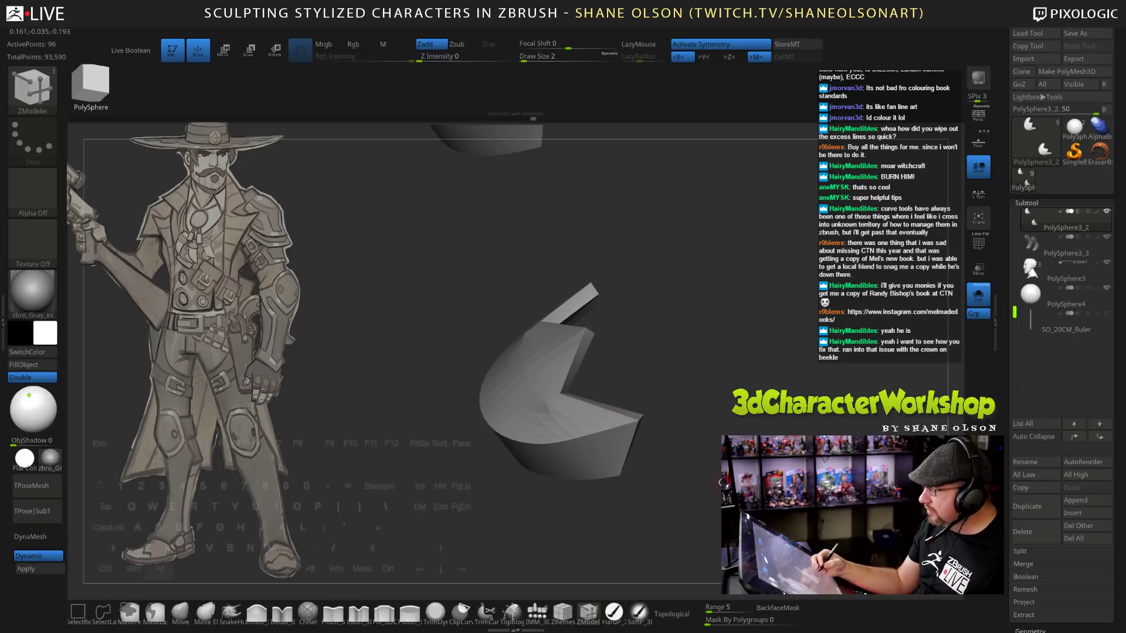
left_click_drag(680, 439, 704, 513)
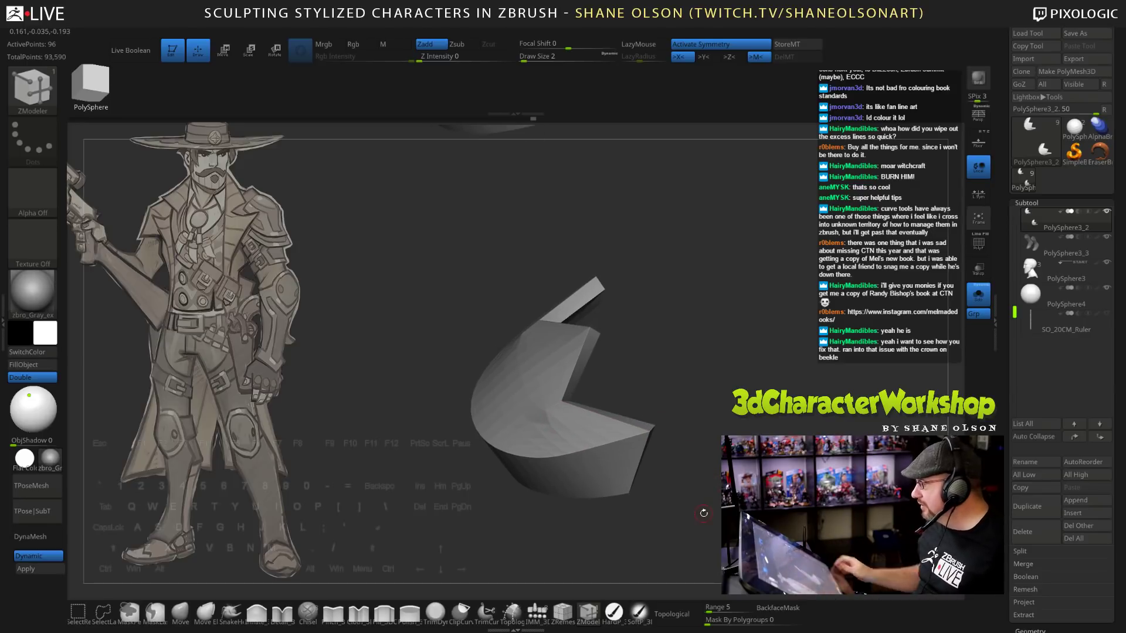
left_click_drag(715, 342, 702, 368)
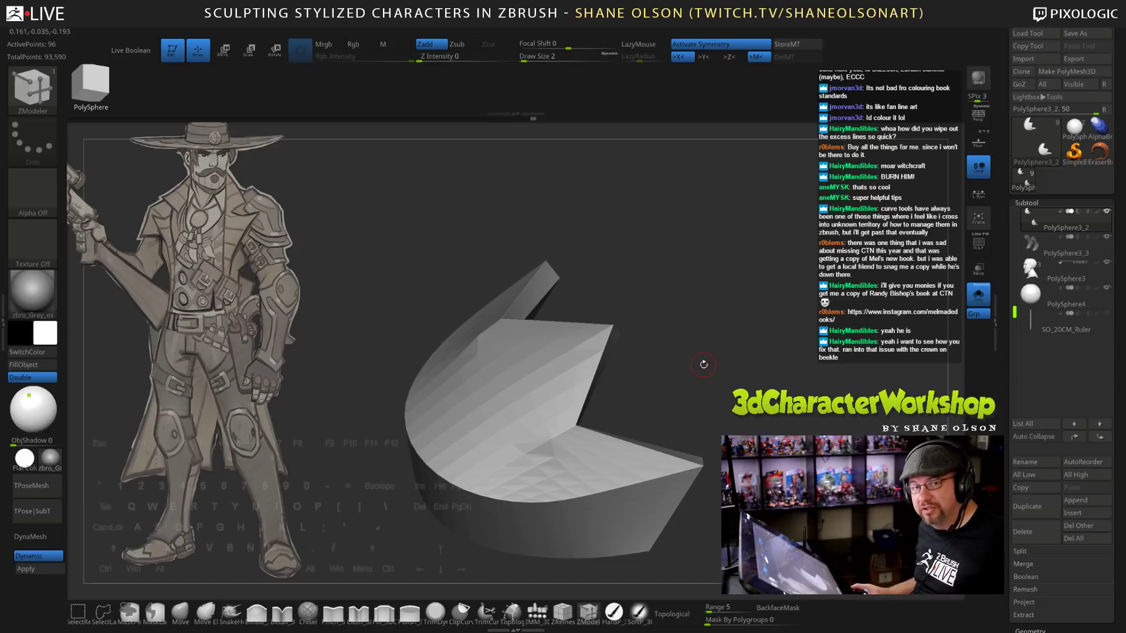
left_click_drag(731, 371, 718, 342, "alt")
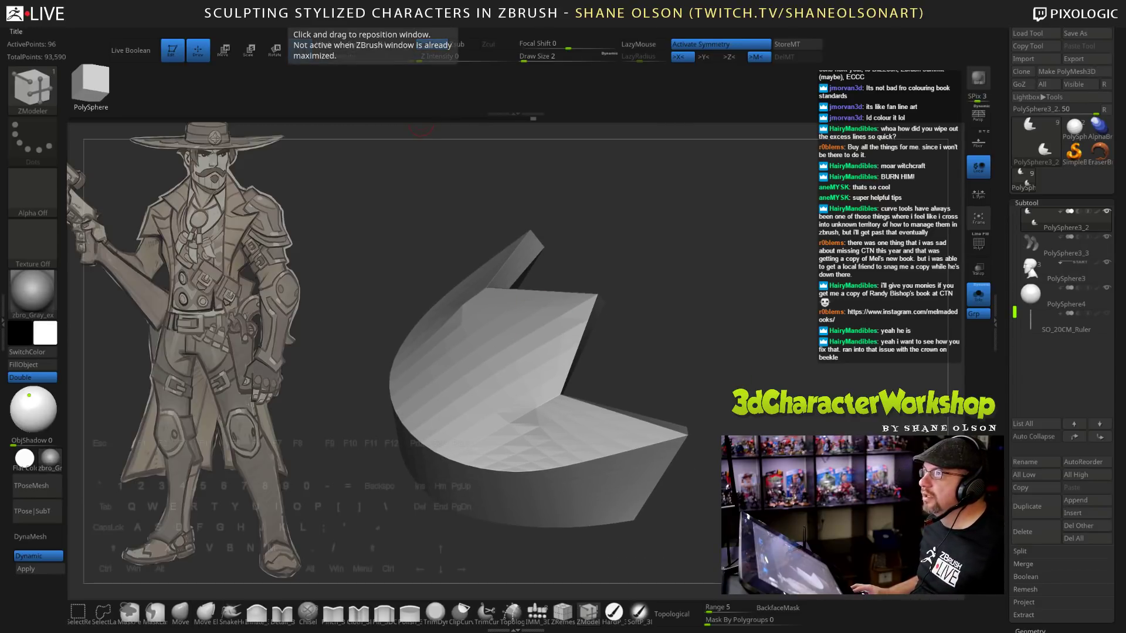
left_click_drag(619, 197, 647, 202)
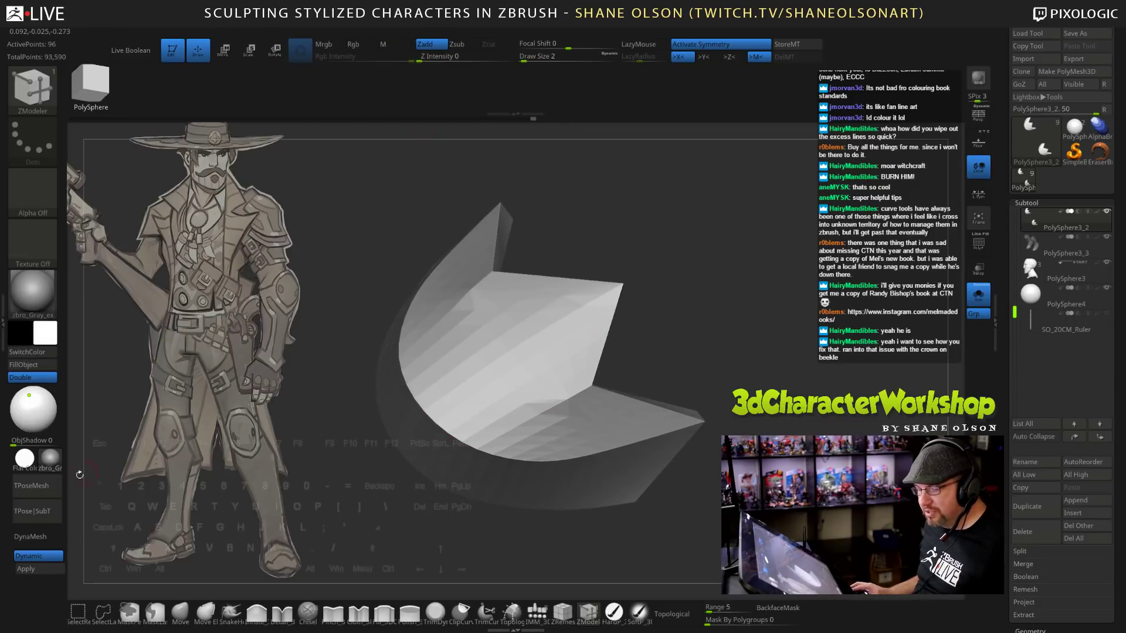
Apply Dynamic Subdivision to the toe caps and divide the resulting mesh up to subdivision level 5.
left_click(24, 569)
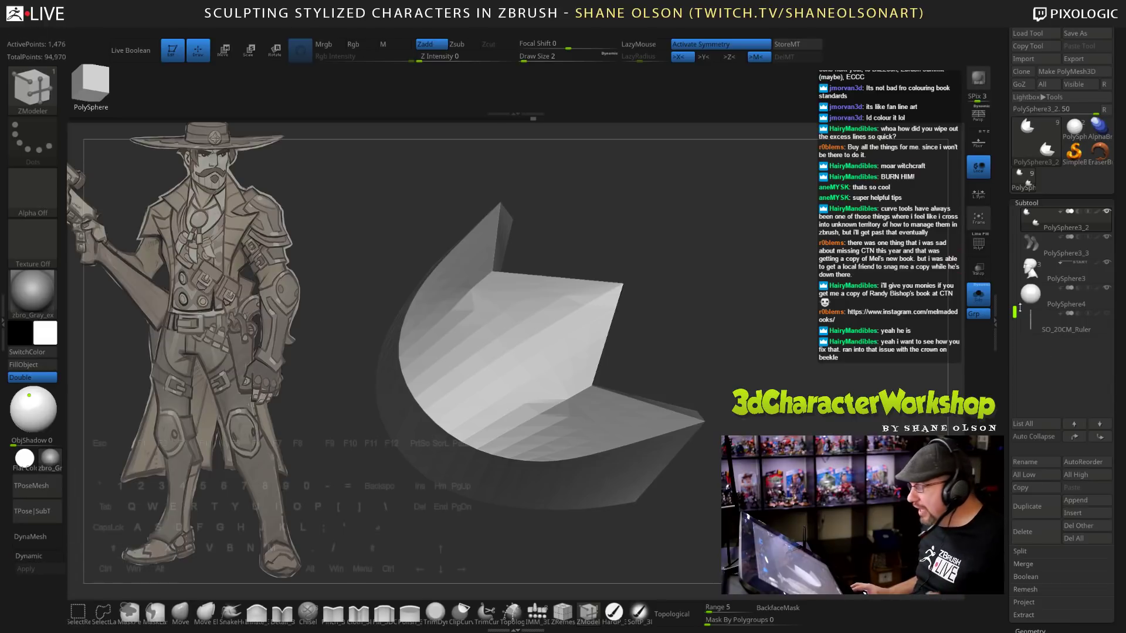
left_click_drag(1009, 557, 1021, 400)
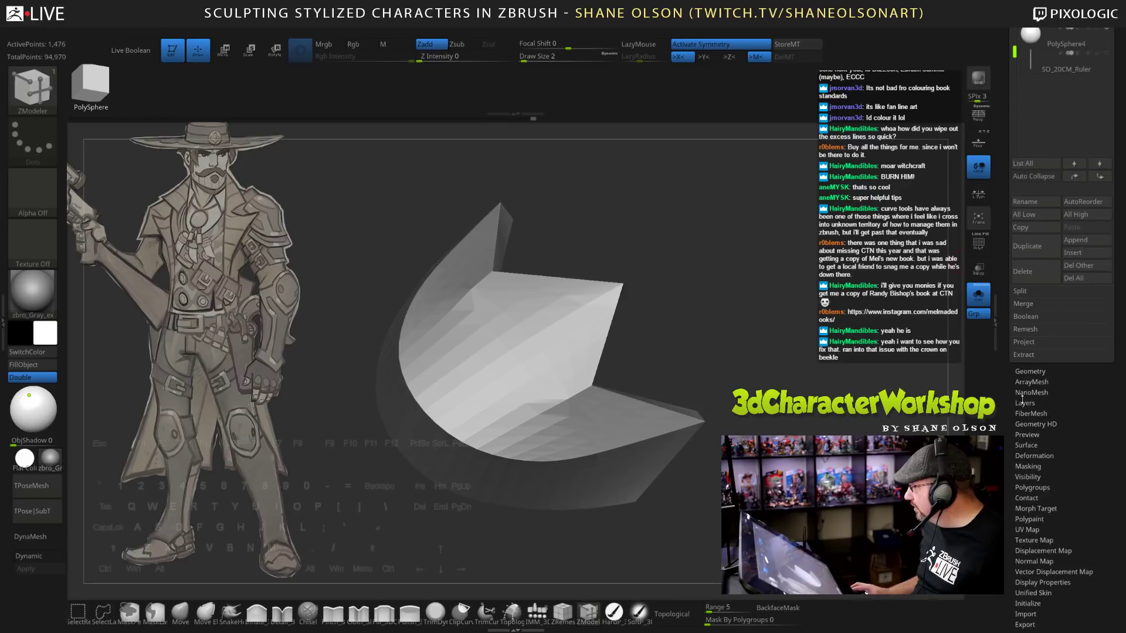
left_click(1022, 371)
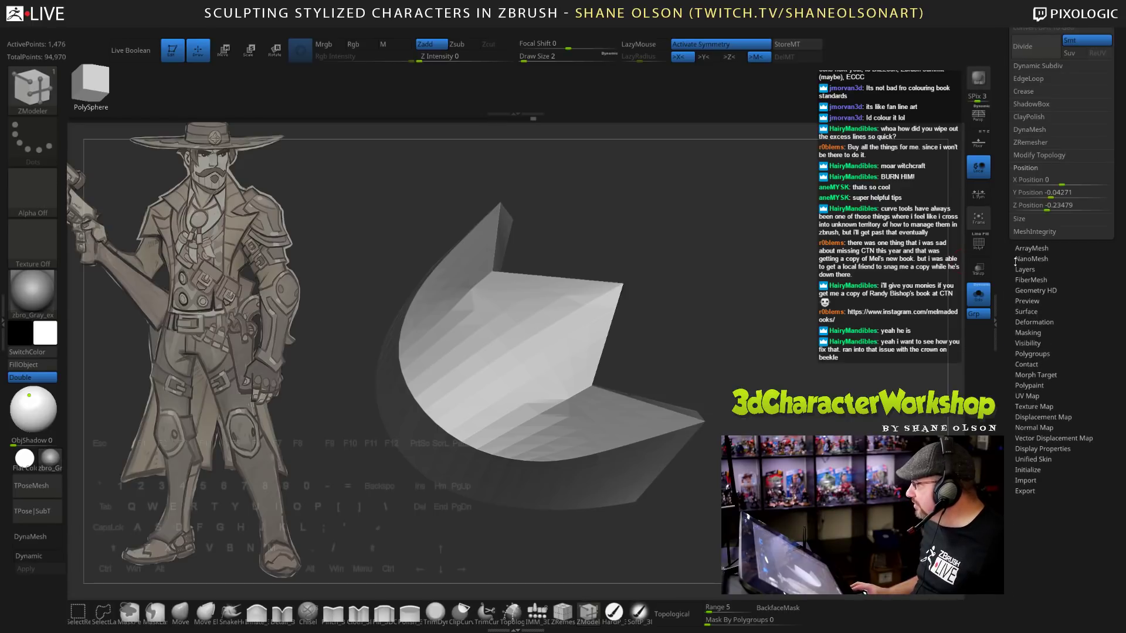
left_click_drag(1014, 262, 1016, 509)
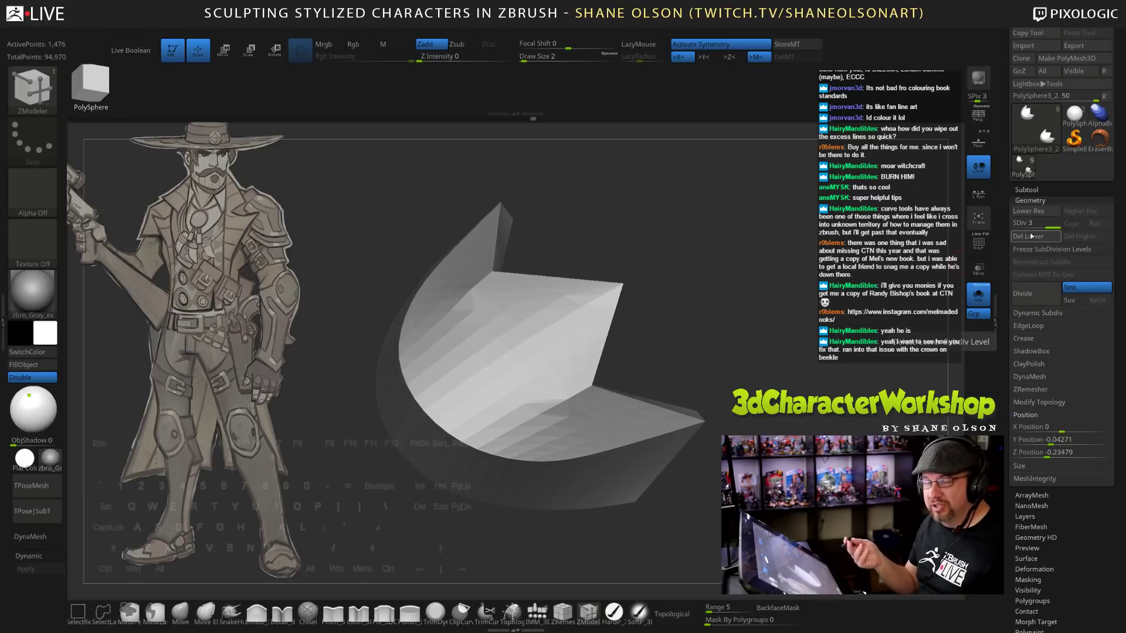
key("ctrl")
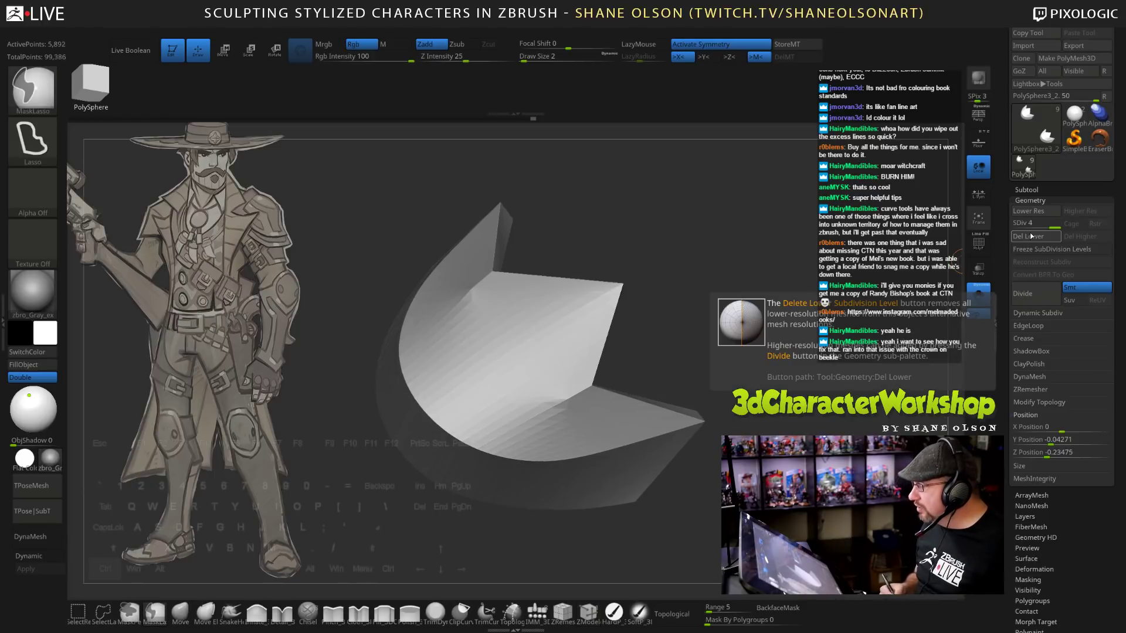
key("ctrl+d")
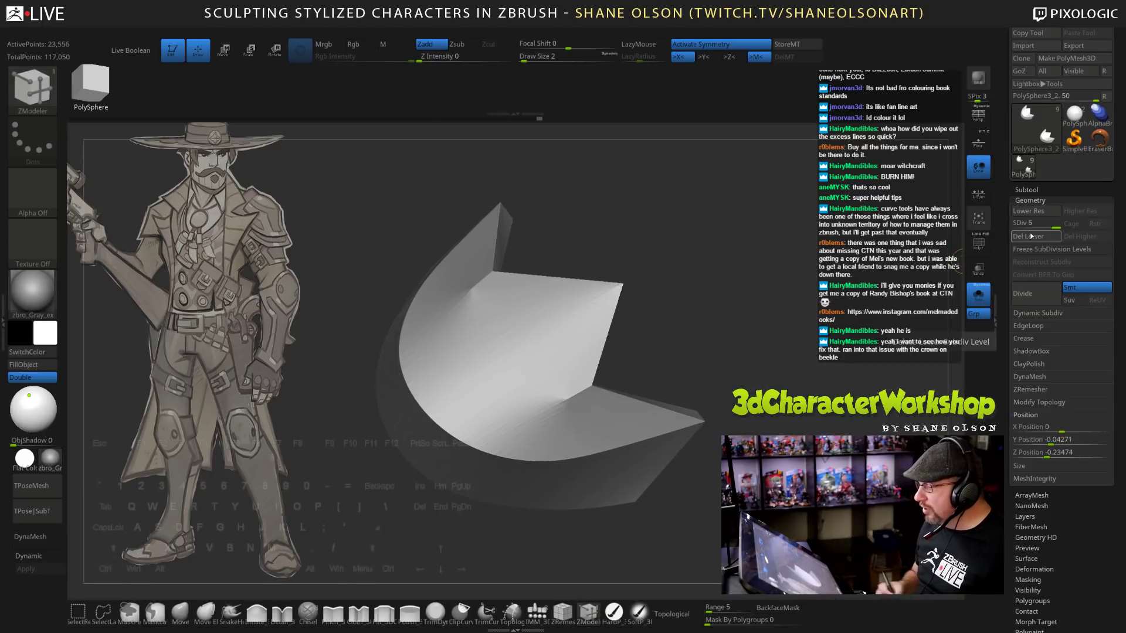
key("ctrl+d")
Try to smooth the toe cap's pinched notch corners using the Polish_3DCW4R8 brush at draw size 6.
left_click_drag(630, 281, 701, 310)
left_click_drag(781, 356, 761, 385)
left_click(409, 613)
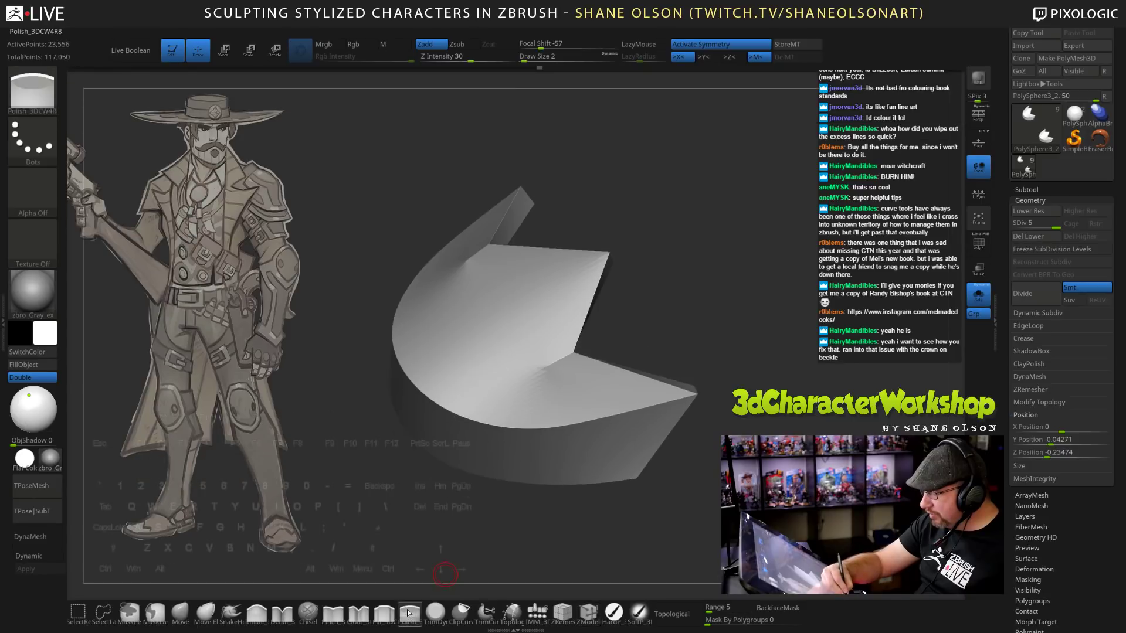
key("s")
left_click_drag(651, 303, 662, 313)
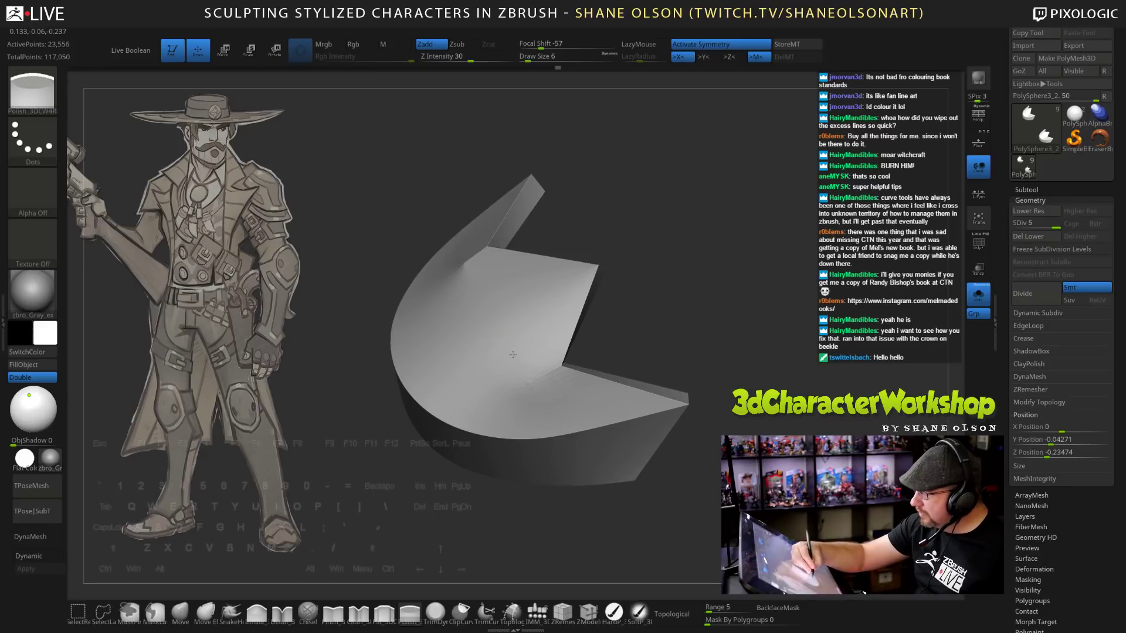
left_click_drag(764, 361, 709, 321)
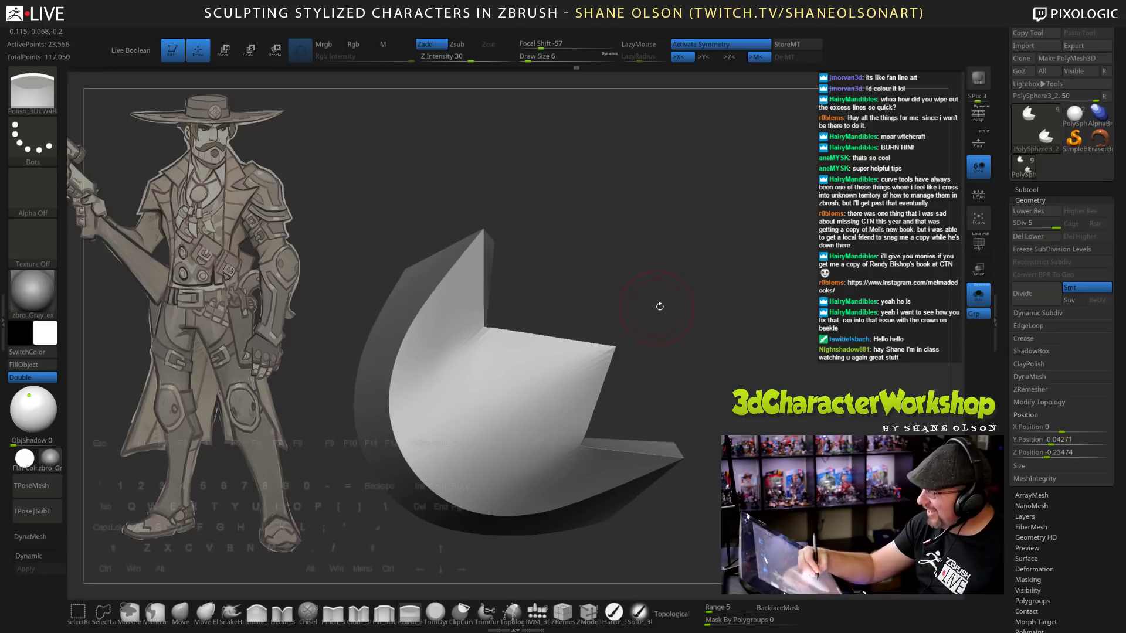
left_click_drag(659, 307, 460, 326)
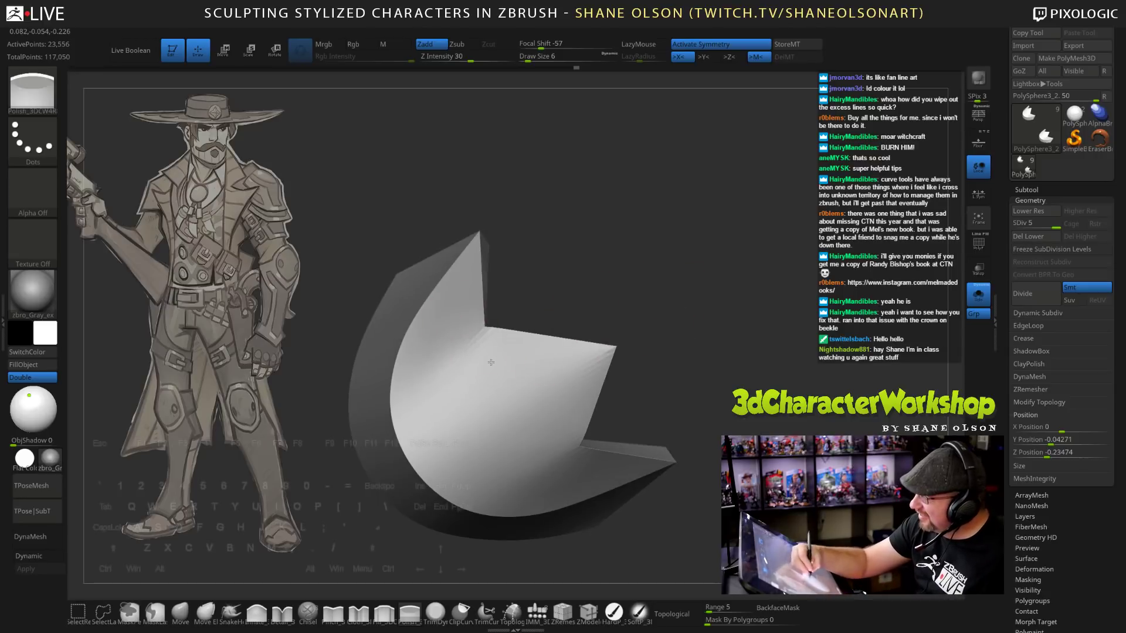
left_click_drag(537, 431, 562, 387)
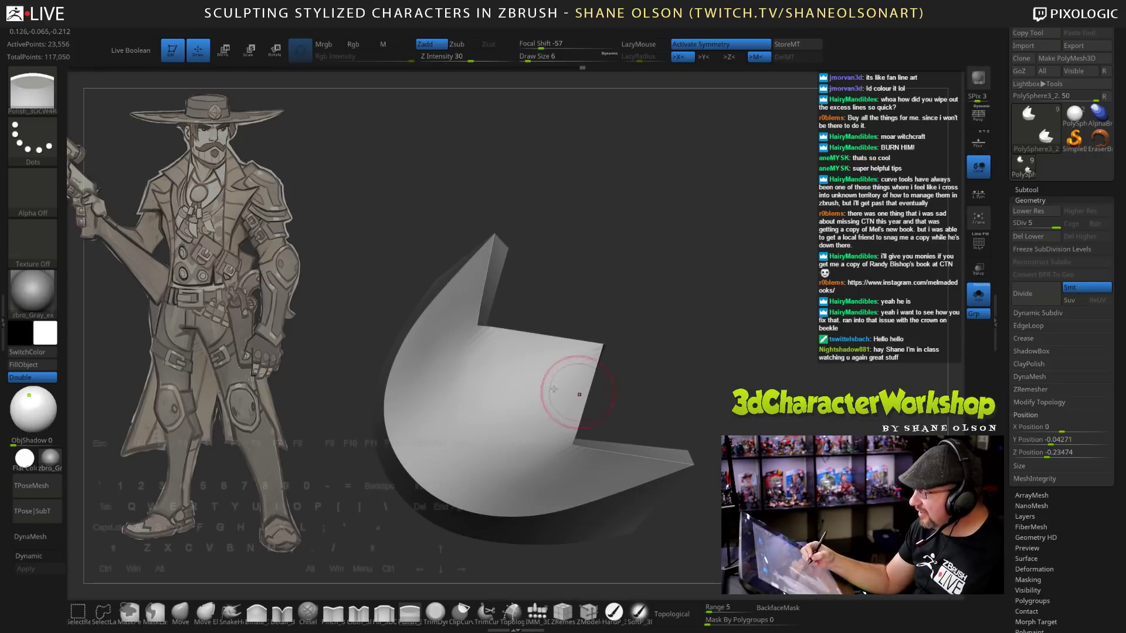
Try to polish away the remaining shading pinches across the toe cap's top surface and beside its rear notches.
mouse_move(795, 422)
left_mouse_down()
mouse_move(791, 448)
mouse_move(744, 457)
mouse_move(740, 400)
mouse_move(776, 394)
mouse_move(761, 348)
mouse_move(730, 368)
mouse_move(733, 331)
mouse_move(773, 347)
mouse_move(768, 381)
left_mouse_up()
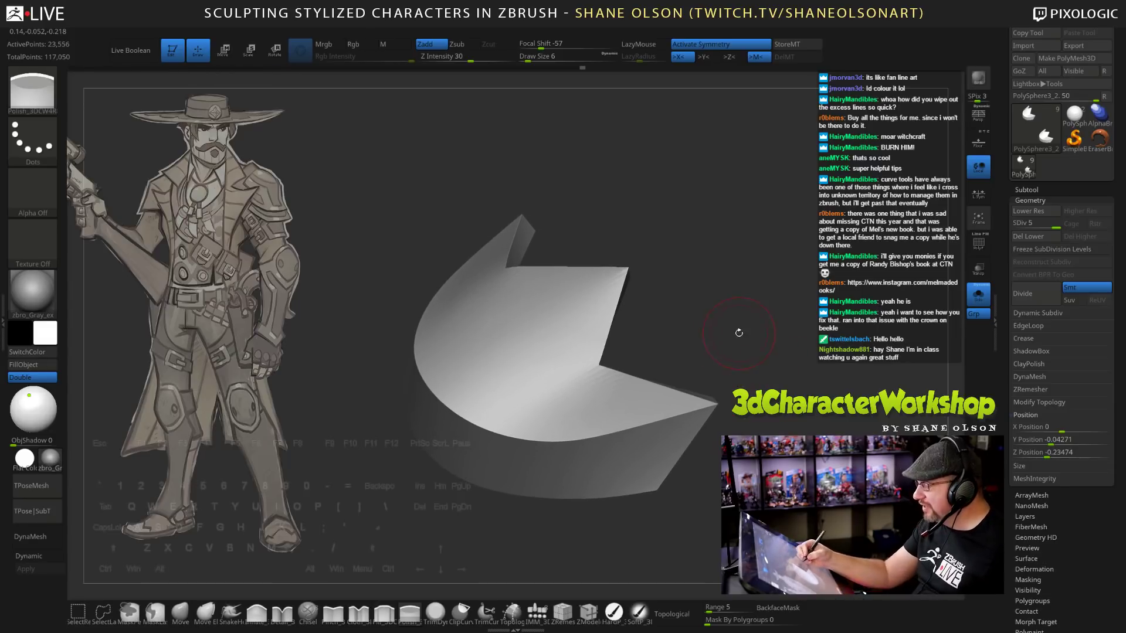
left_click_drag(739, 332, 748, 341)
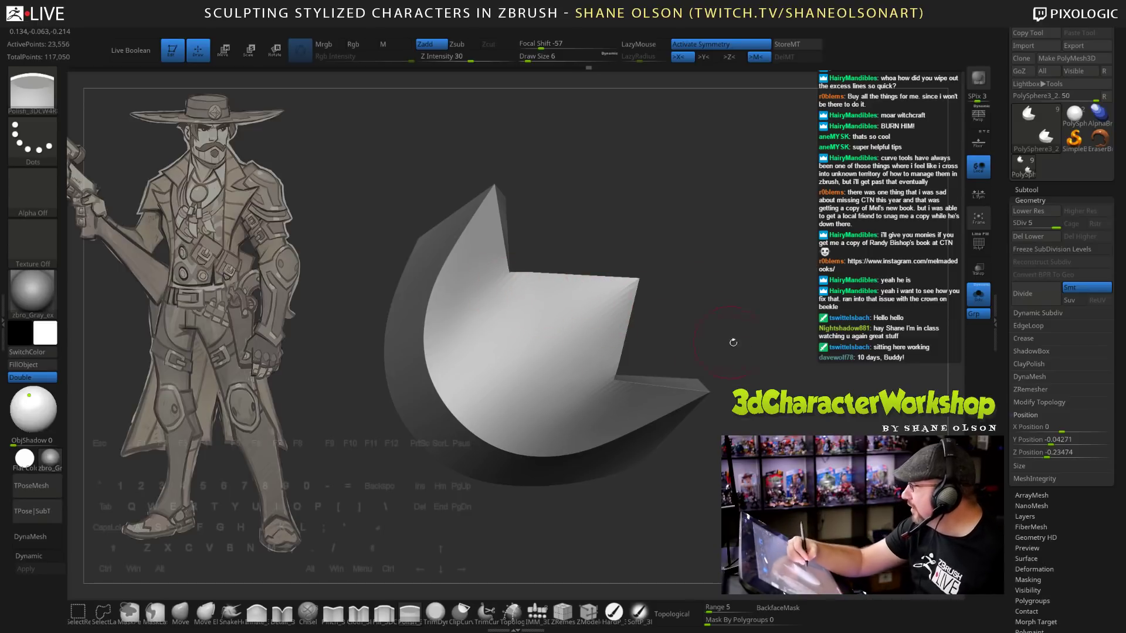
left_click_drag(733, 341, 749, 364)
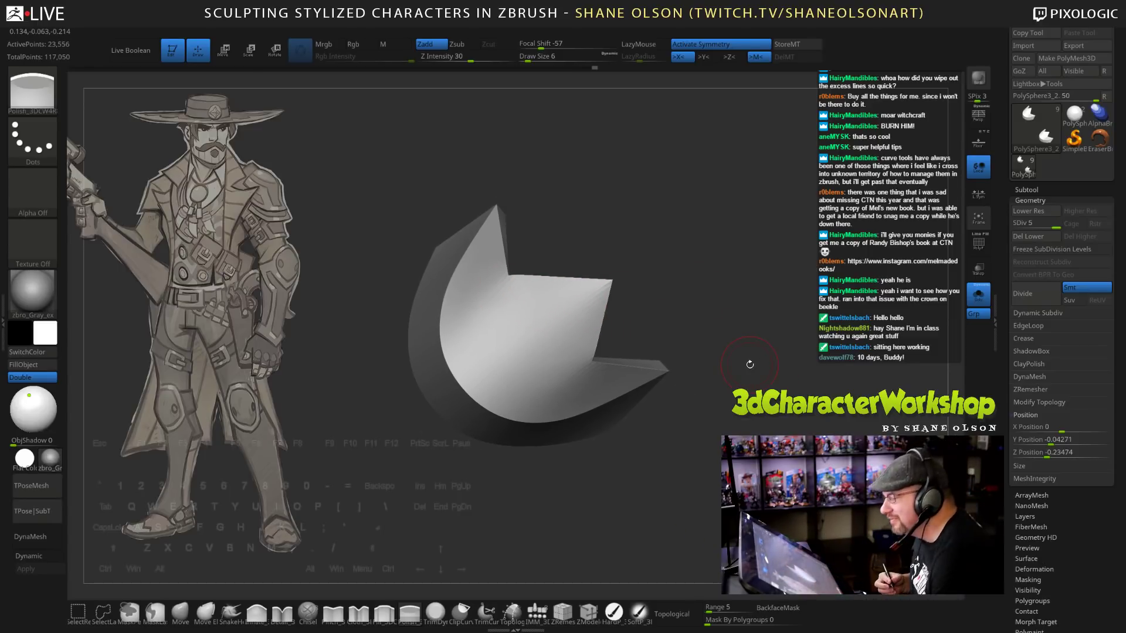
left_click_drag(710, 317, 502, 289)
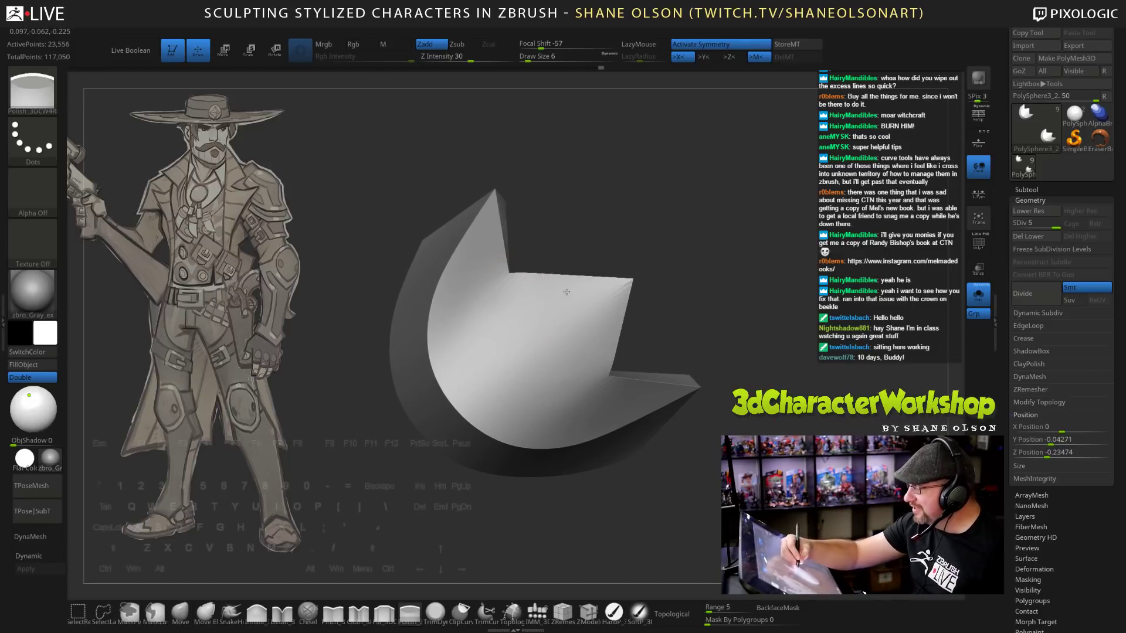
left_click_drag(760, 338, 676, 310)
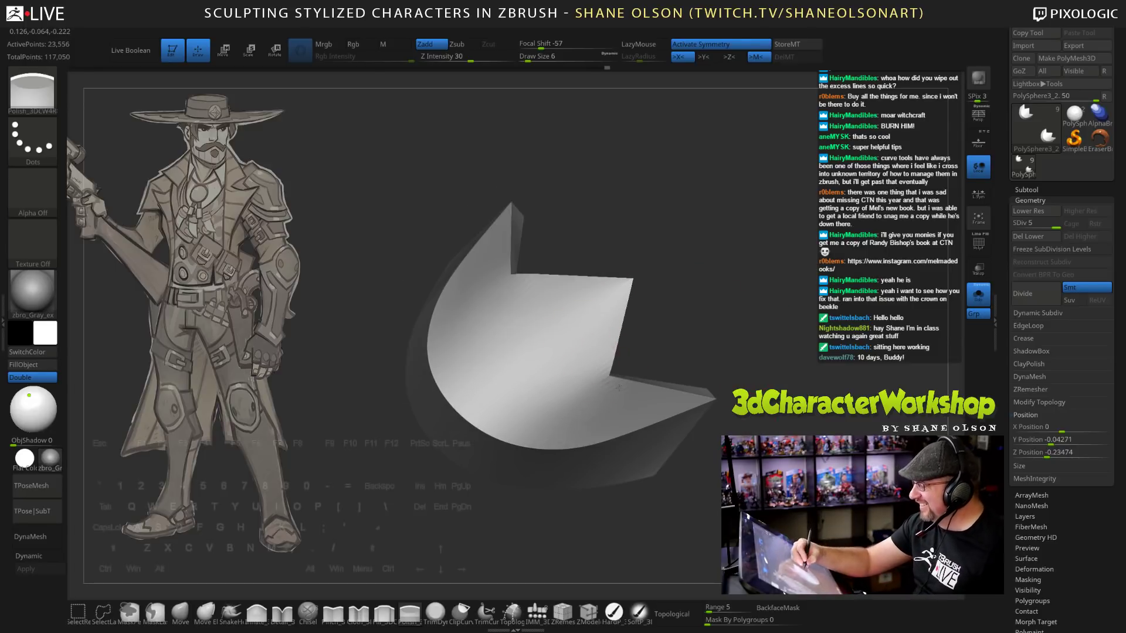
left_click_drag(722, 340, 750, 354)
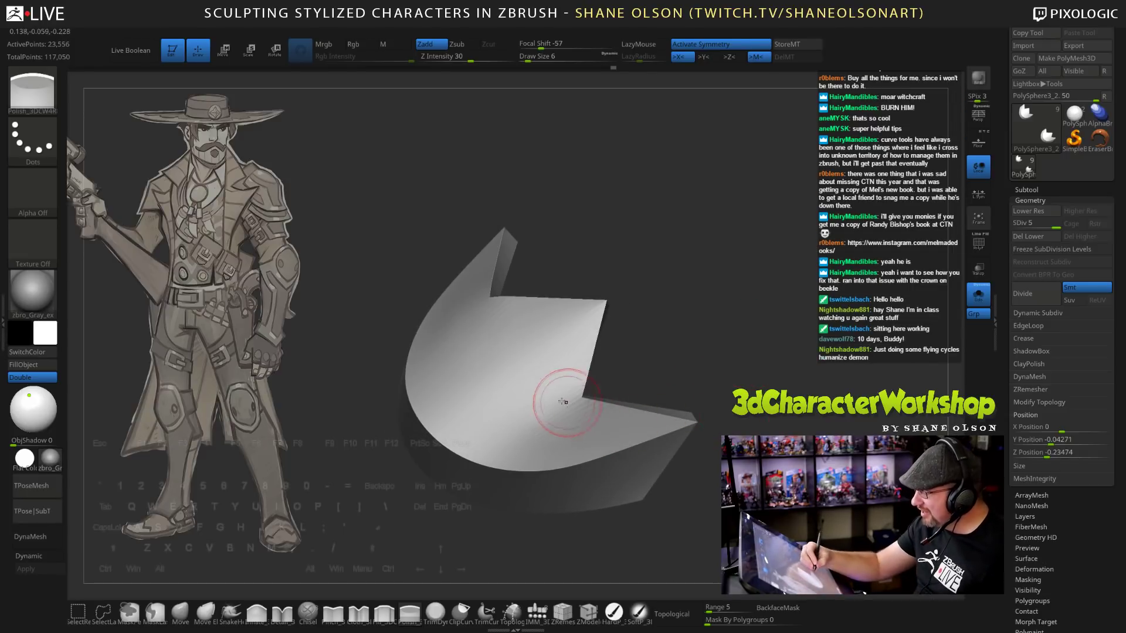
left_click_drag(715, 347, 737, 338)
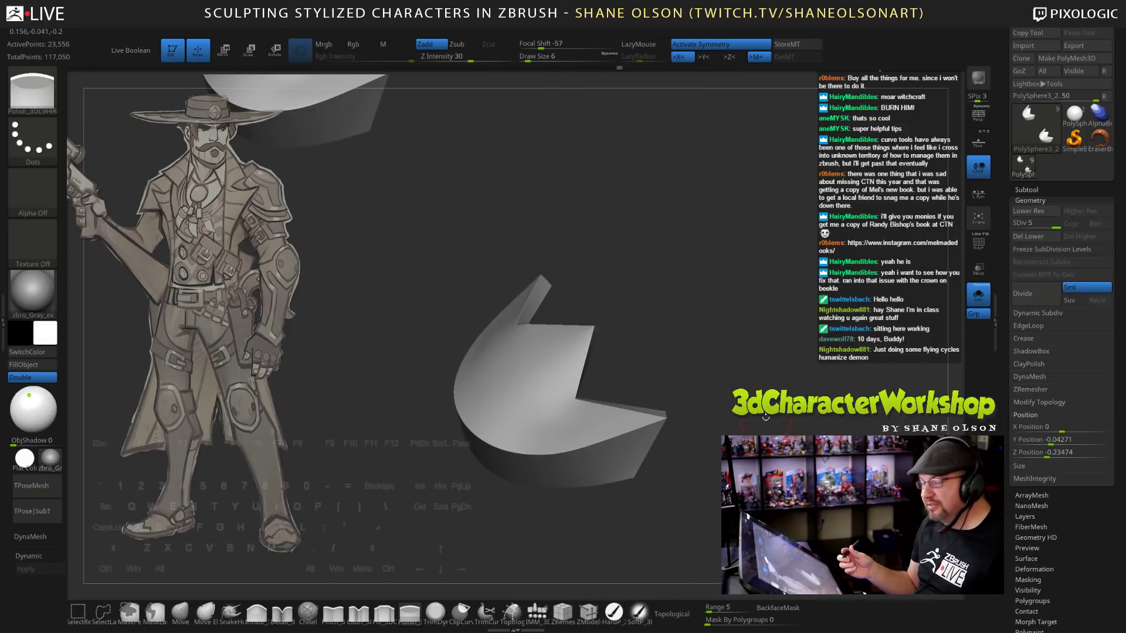
left_click_drag(696, 375, 638, 417)
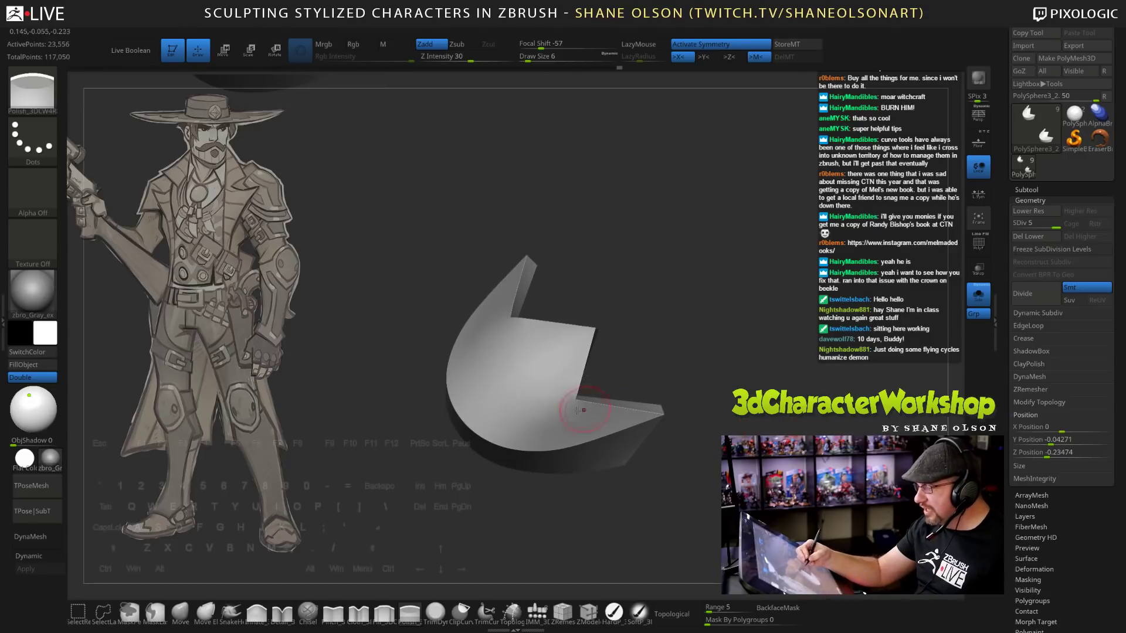
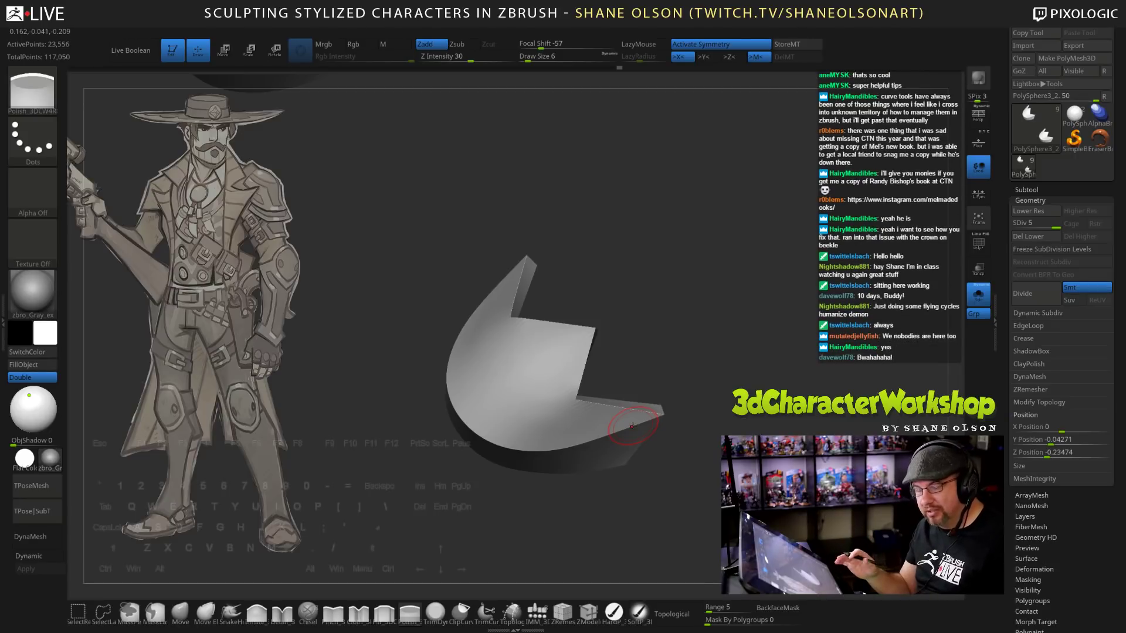
Undo the polishing and the applied subdivision, returning the toe caps to the low-poly mesh with the Dynamic Subdivision preview on.
key("ctrl")
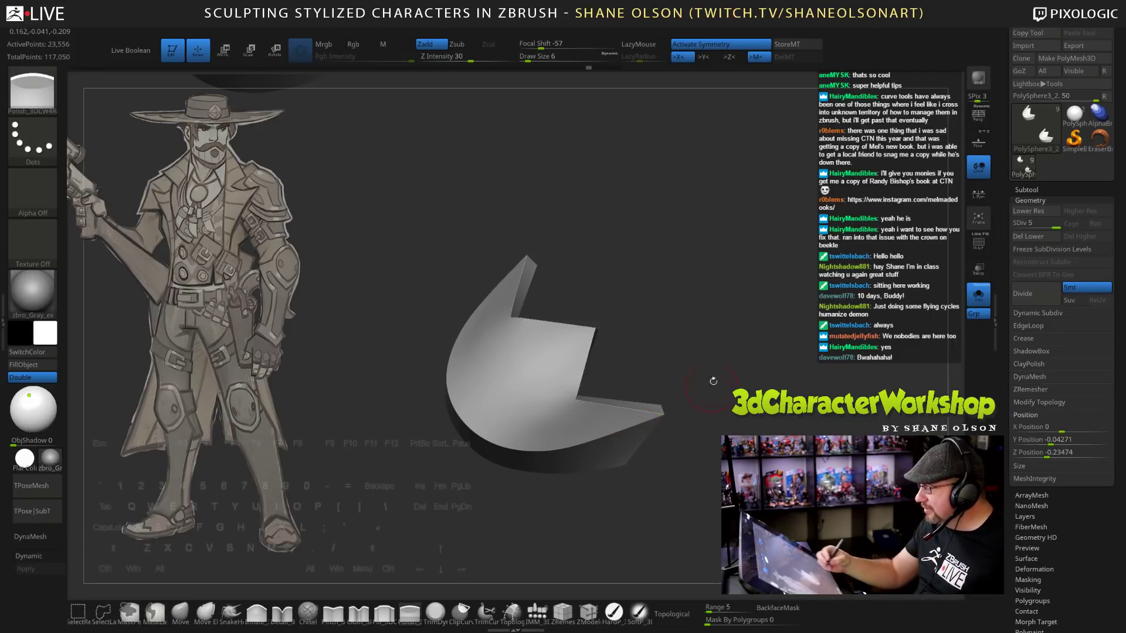
left_click_drag(713, 381, 721, 375)
key("ctrl")
key("ctrl+z")
key("ctrl+z")
key("ctrl+z")
key("ctrl+z")
key("ctrl+z")
key("ctrl+z")
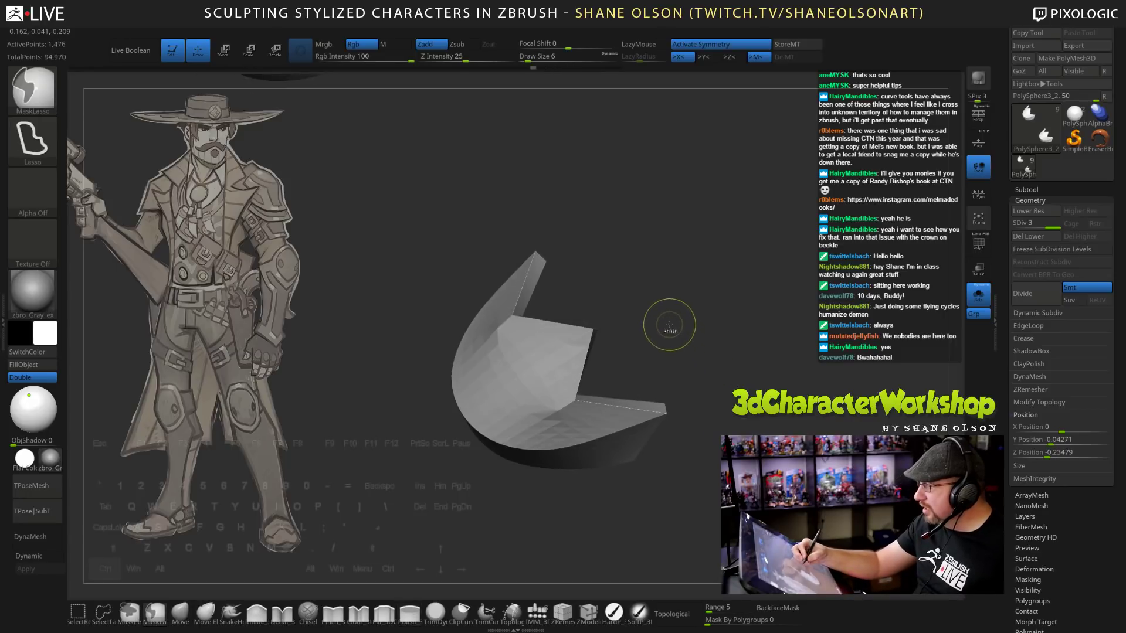
key("ctrl+z")
key("ctrl+z")
key("ctrl+z")
key("ctrl+z")
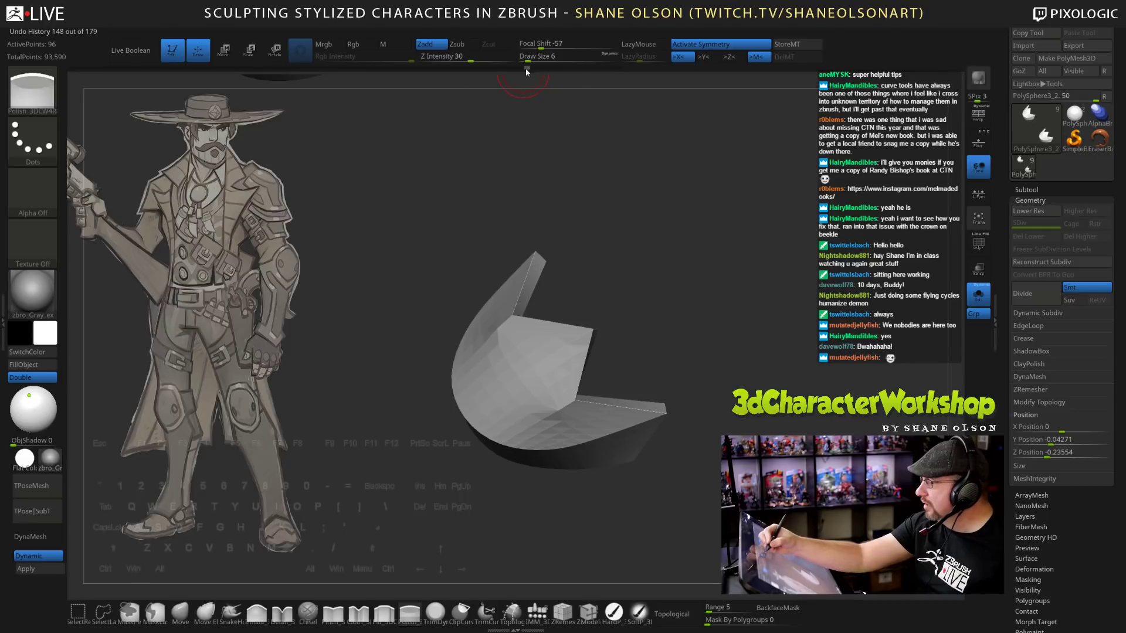
mouse_move(526, 69)
left_mouse_down()
mouse_move(508, 72)
mouse_move(521, 69)
left_mouse_up()
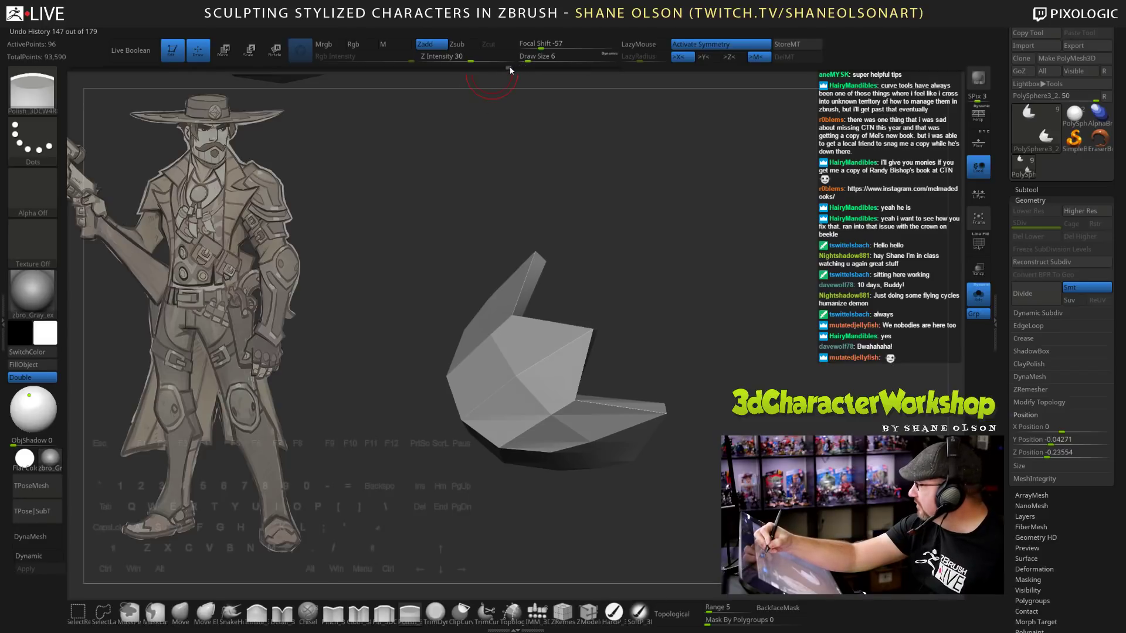
left_click_drag(509, 70, 532, 69)
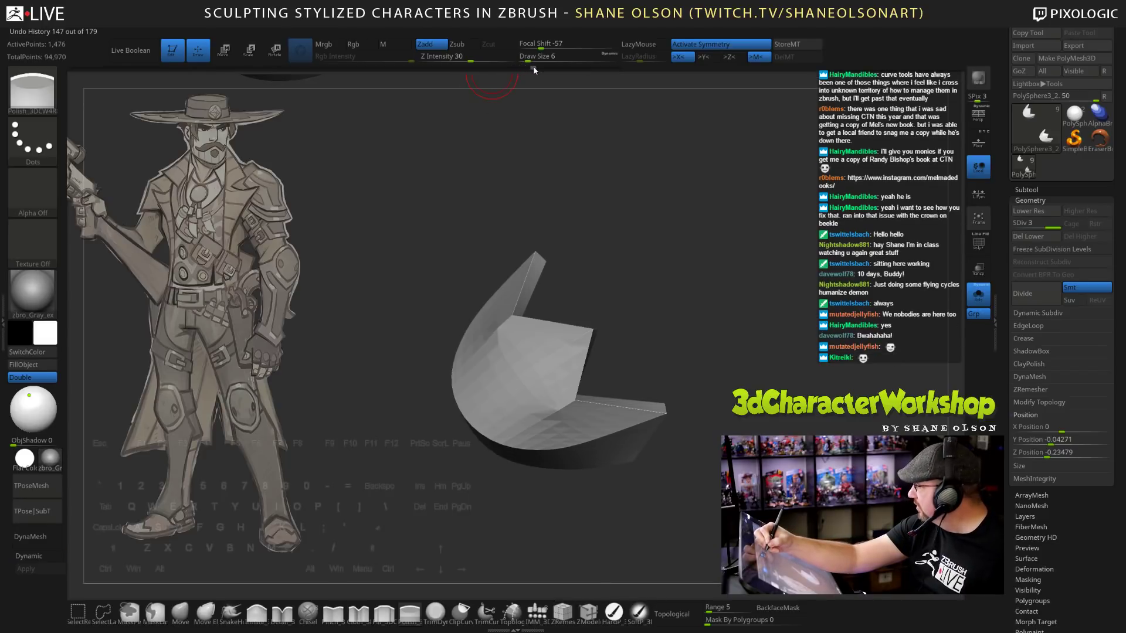
left_click(533, 69)
Show the rest of the boot around the isolated toe cap again and select the sole subtool.
left_click_drag(702, 321, 733, 376)
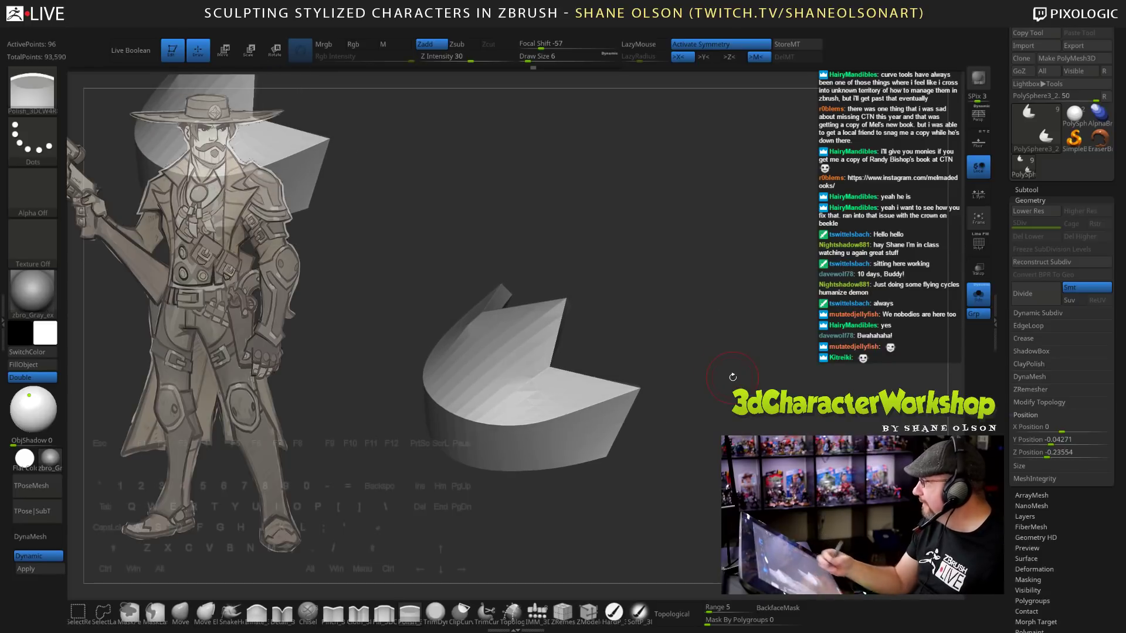
left_click_drag(679, 289, 687, 341)
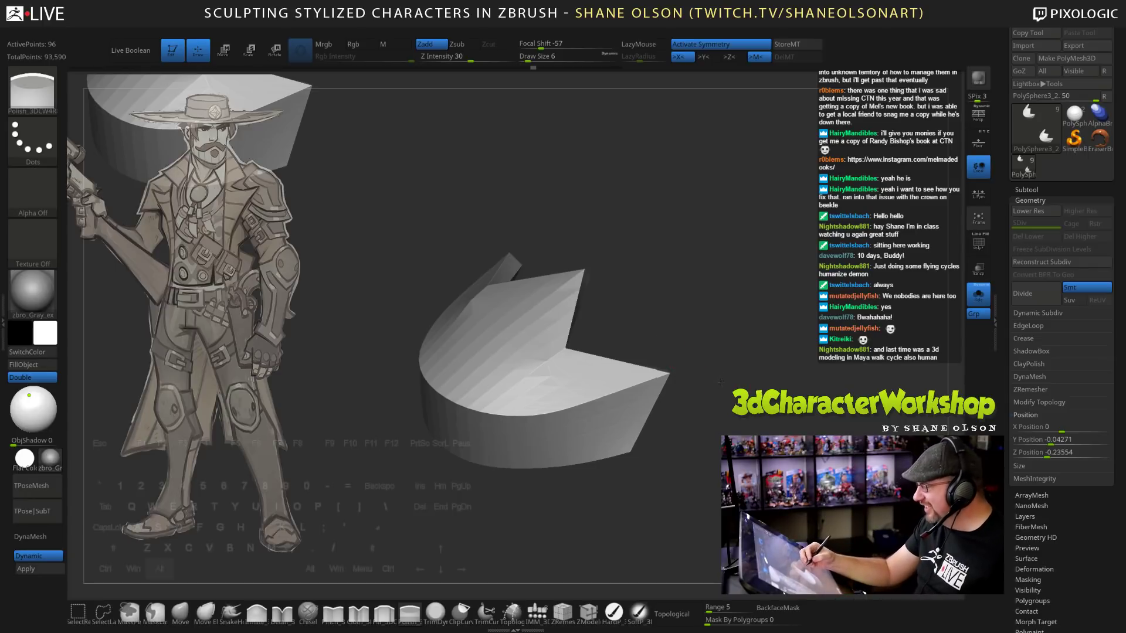
left_click_drag(721, 382, 768, 363)
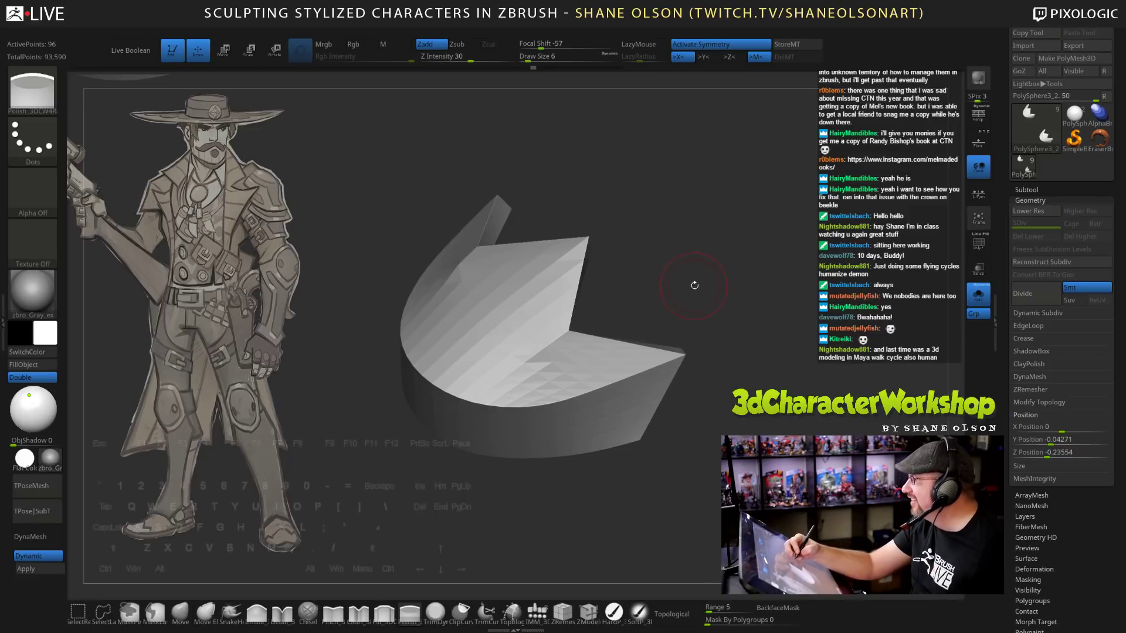
left_click_drag(694, 285, 680, 352)
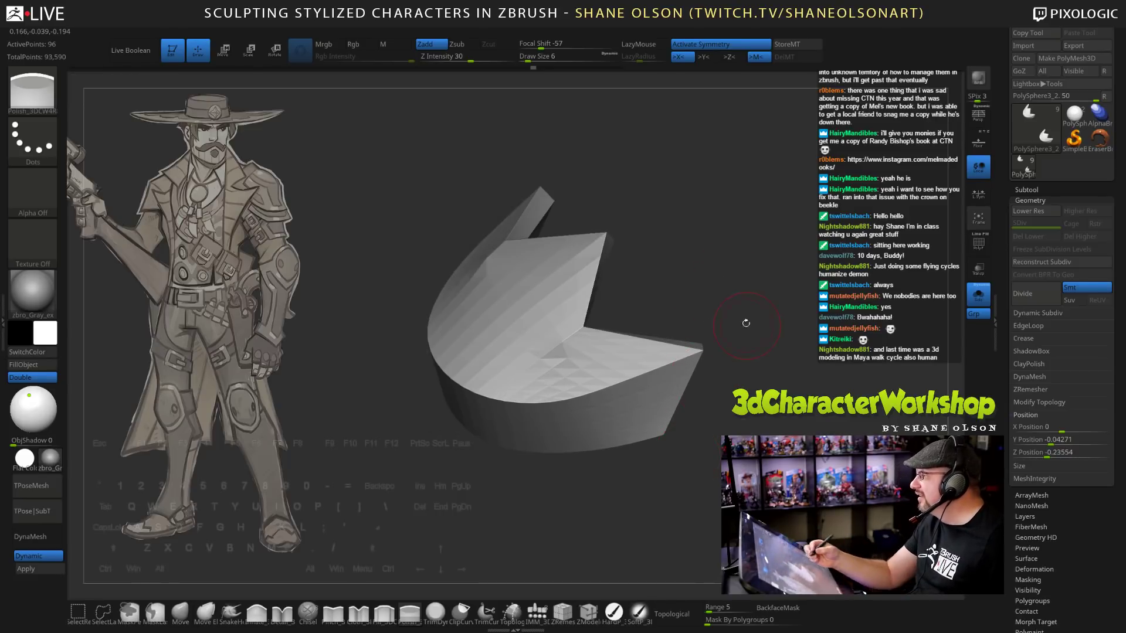
left_click_drag(746, 323, 782, 409)
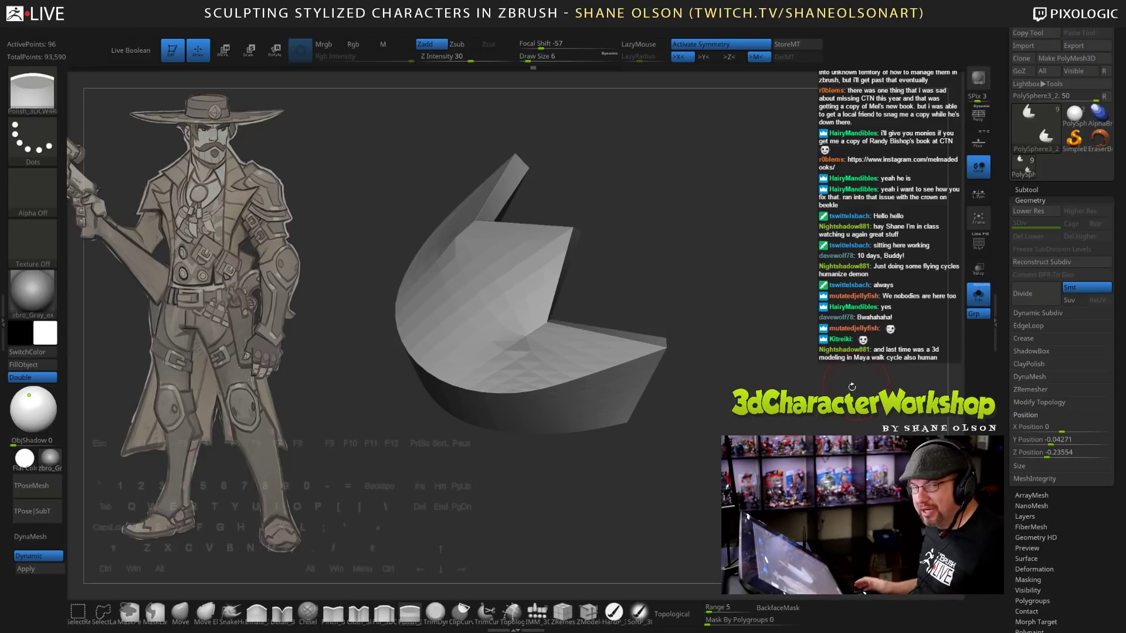
left_click_drag(758, 381, 784, 332)
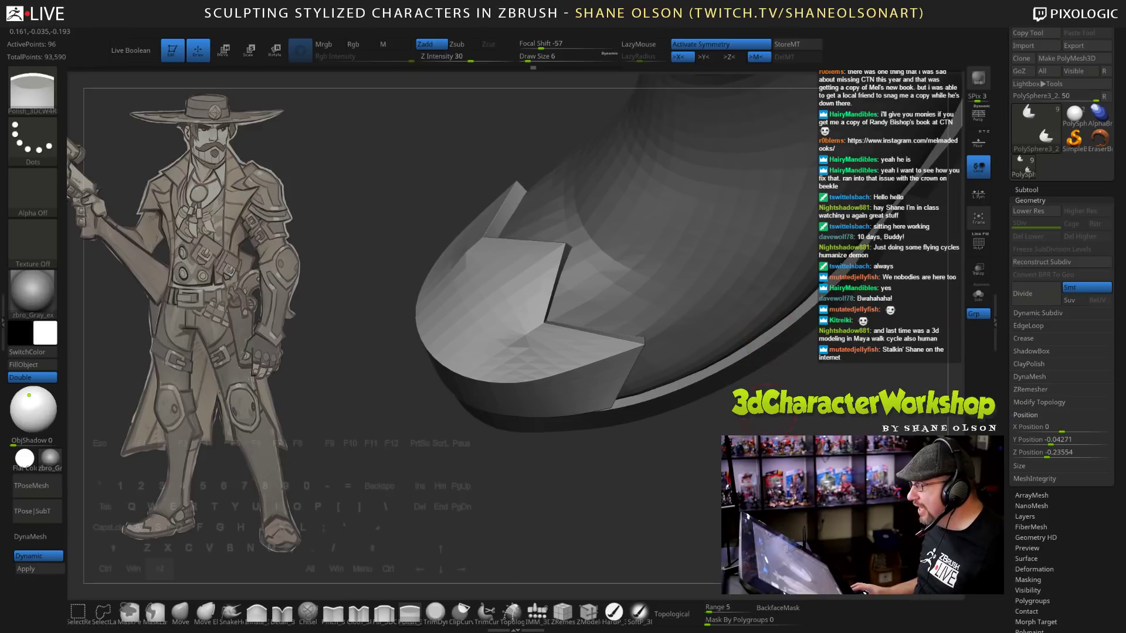
left_click_drag(768, 409, 517, 323, "alt")
left_click(502, 340, "alt")
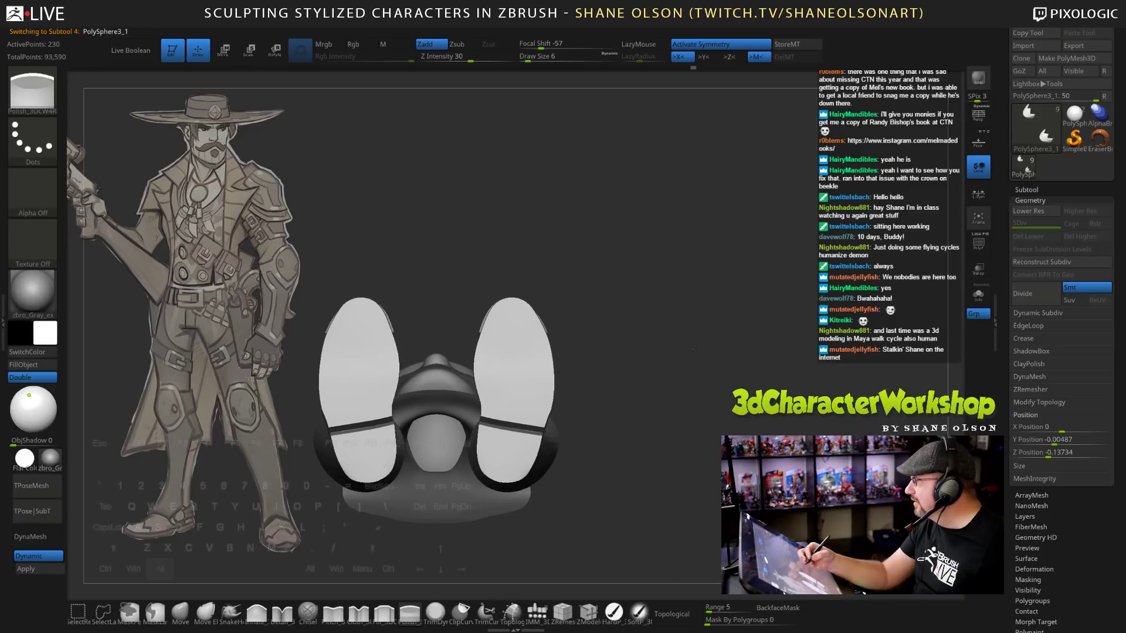
Extend the front tips of both soles slightly forward with the Move brush at draw size 45, working from below.
left_click_drag(650, 339, 705, 329, "alt")
left_click_drag(677, 282, 638, 358, "alt")
left_click(180, 613)
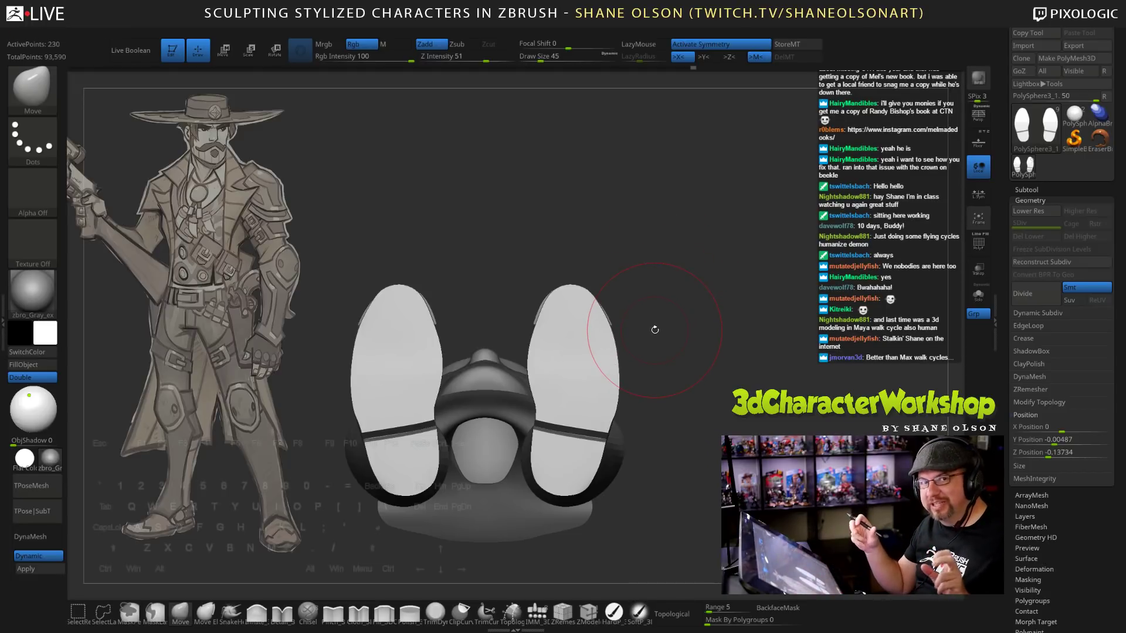
left_click_drag(550, 297, 563, 286)
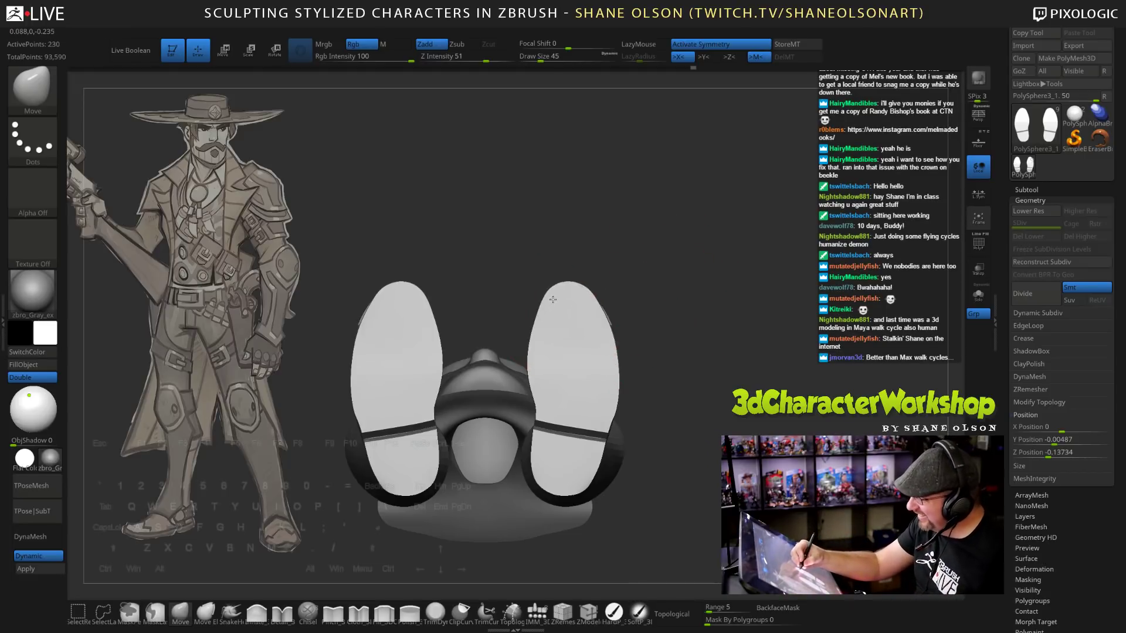
mouse_move(583, 326)
left_mouse_down()
mouse_move(600, 304)
mouse_move(576, 282)
mouse_move(604, 297)
mouse_move(683, 431)
mouse_move(688, 303)
left_mouse_up()
left_click_drag(614, 306, 603, 297)
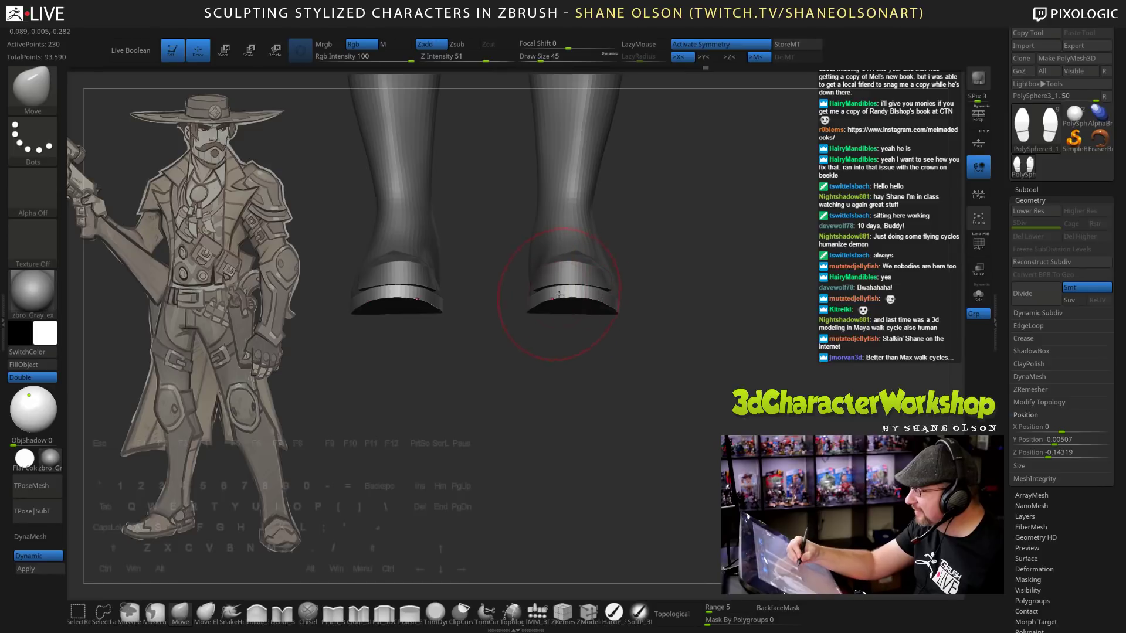
Adjust the sole's toe in profile so that it curves gently upward, and refine its front outline around the toe cap.
mouse_move(683, 404)
left_mouse_down()
mouse_move(696, 415)
mouse_move(645, 271)
left_mouse_up()
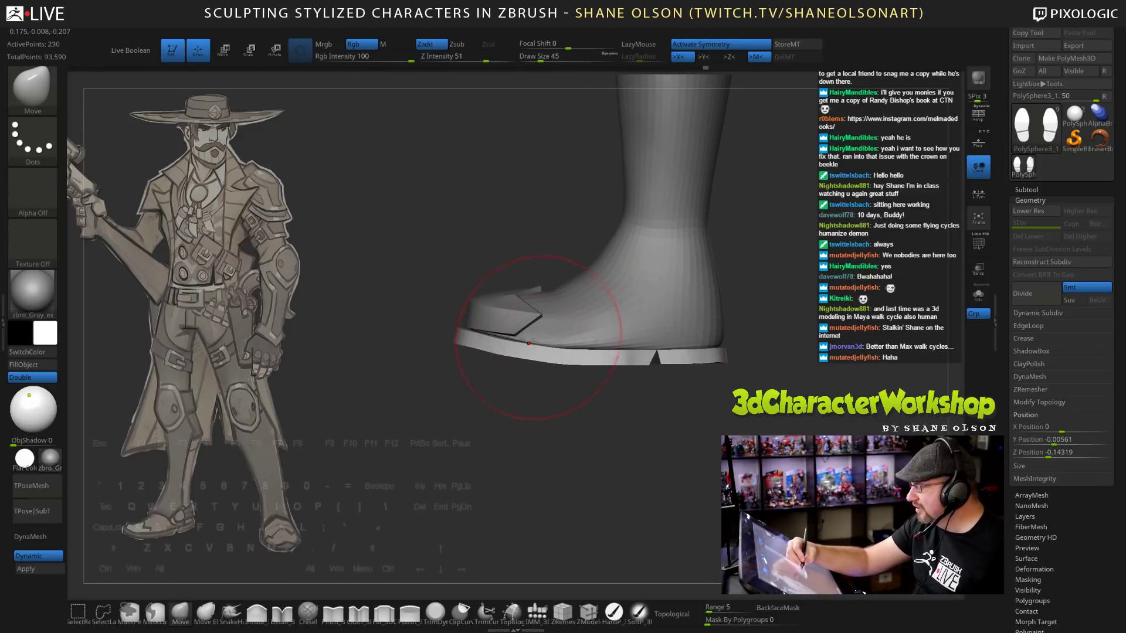
left_click_drag(470, 276, 459, 312)
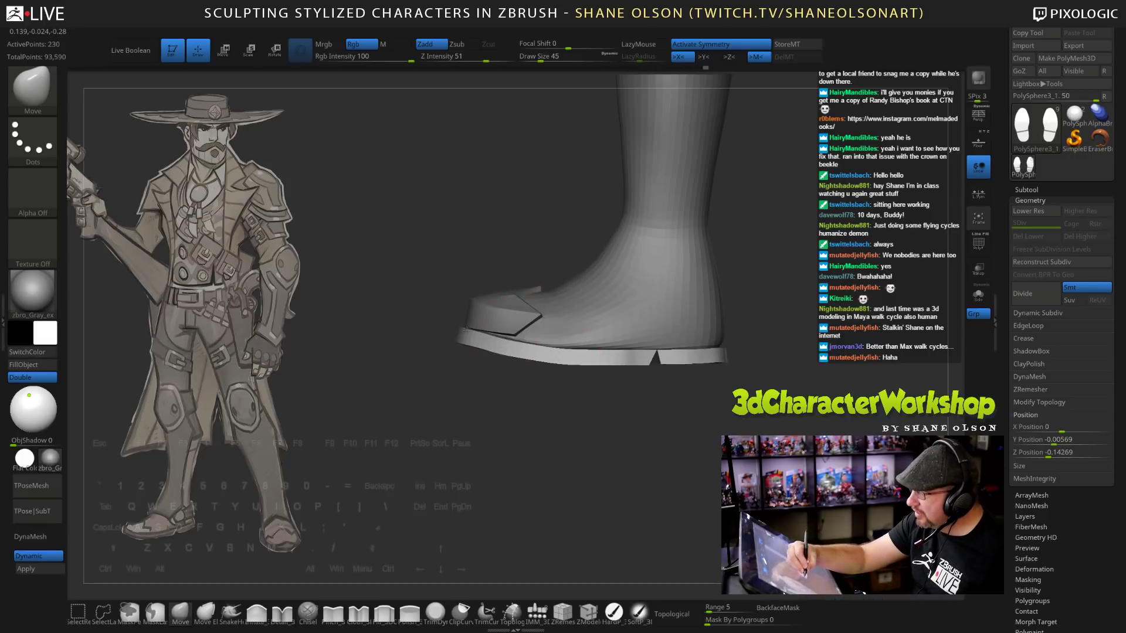
mouse_move(475, 246)
left_mouse_down()
mouse_move(495, 348)
mouse_move(458, 337)
left_mouse_up()
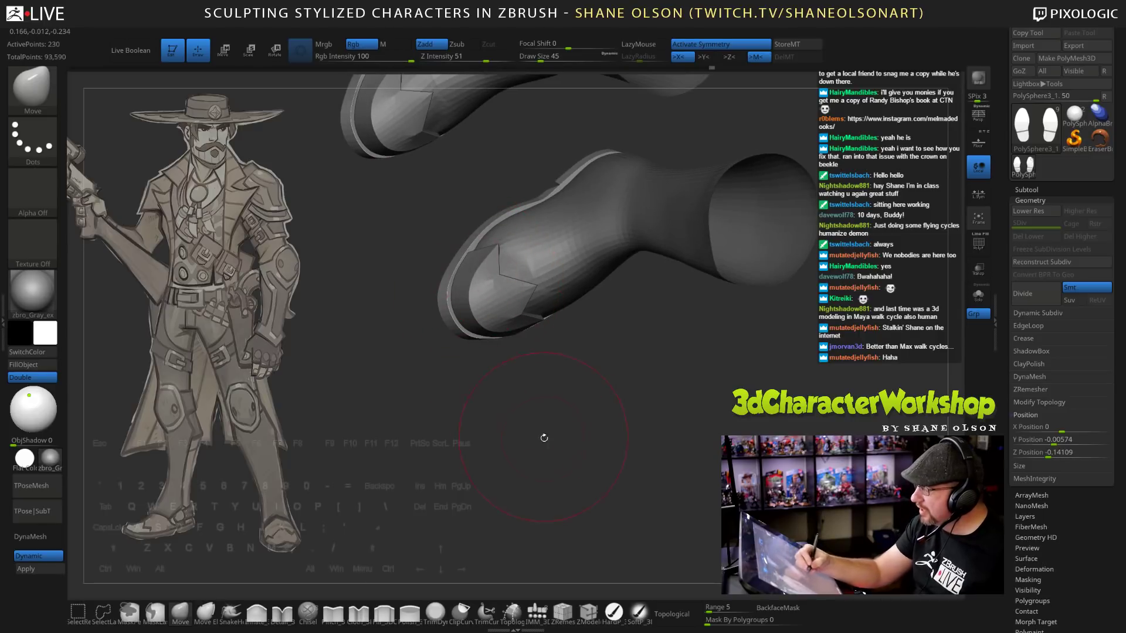
left_click_drag(544, 438, 589, 453)
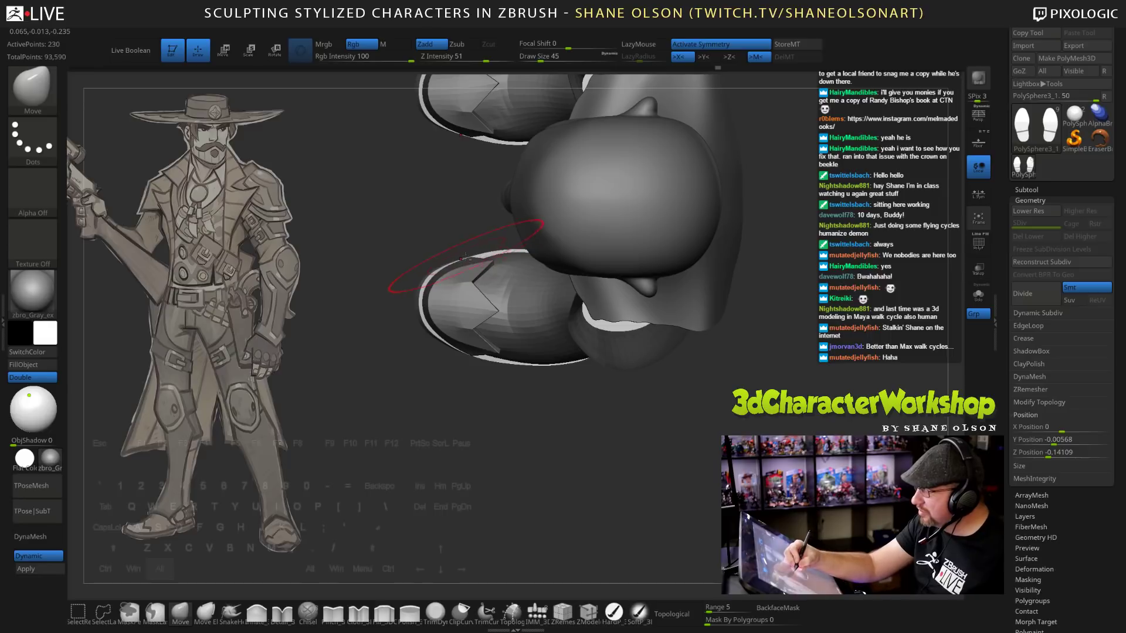
Select the toe cap subtool, reduce the Move brush's draw size to 36 and accept discarding the newer undo history entries.
left_click(466, 267, "alt")
key("s")
left_click_drag(467, 235, 464, 235)
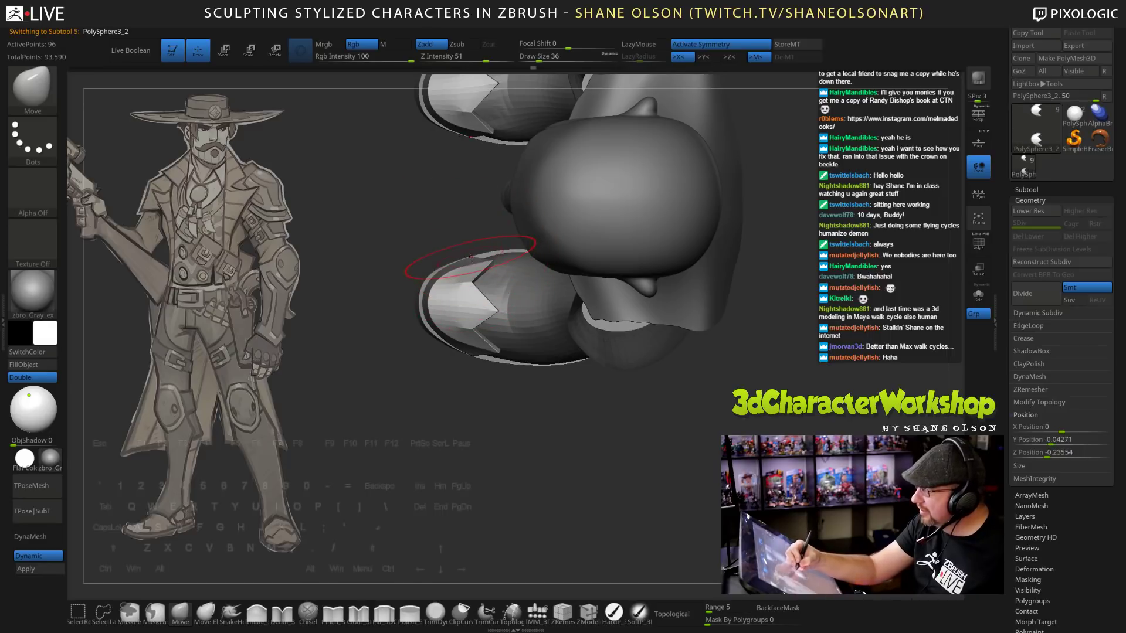
left_click(479, 228)
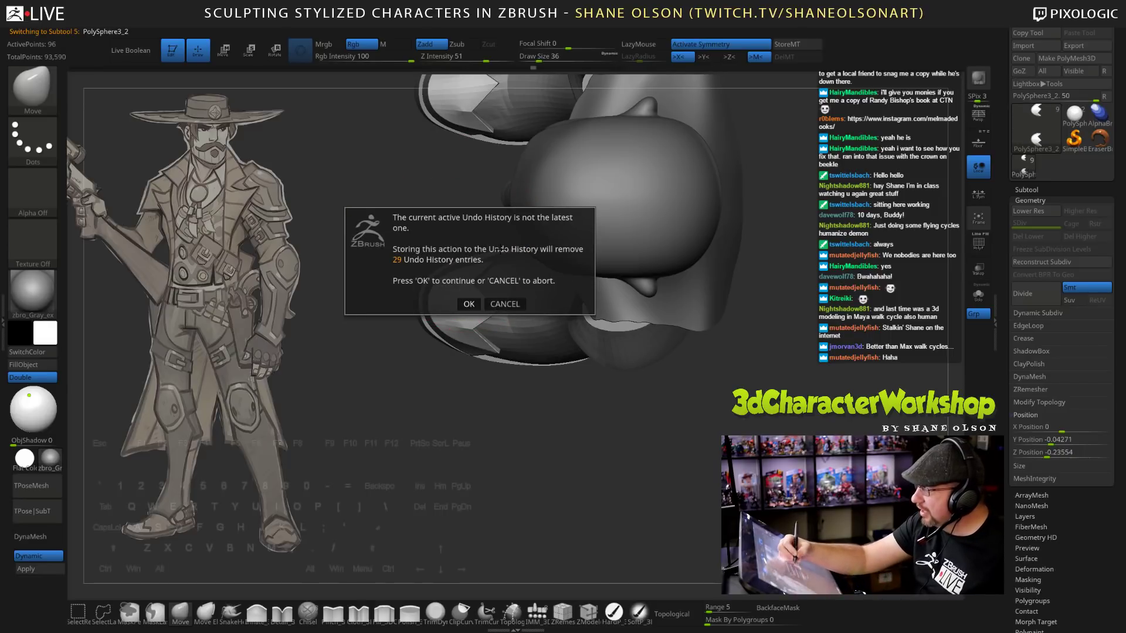
left_click(468, 303)
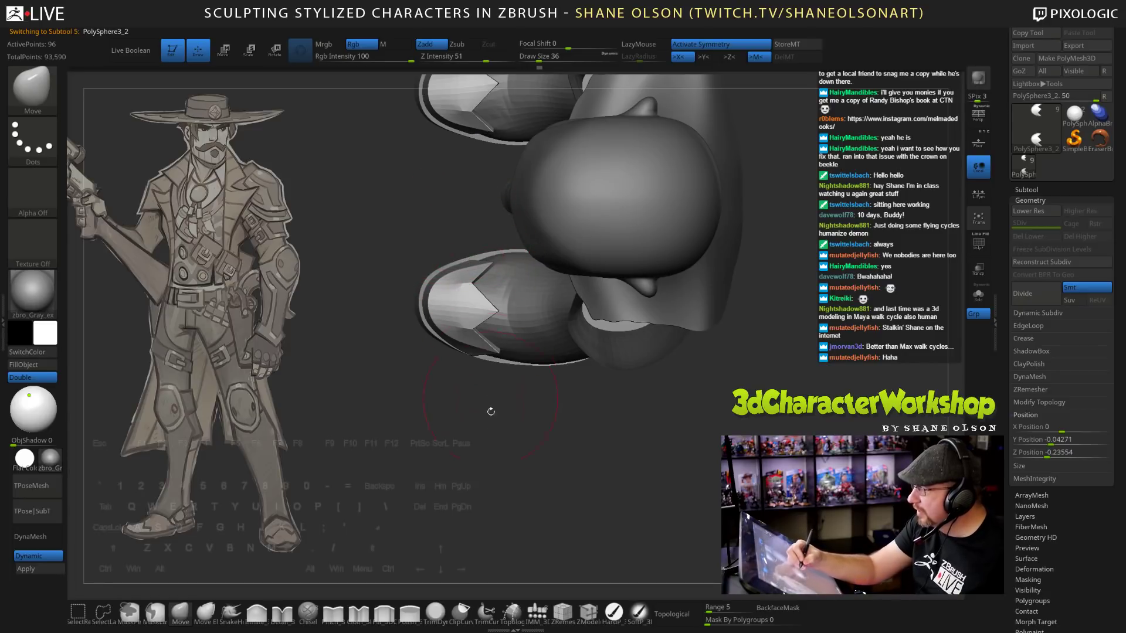
Fit the toe caps' side edges to the sole's outline with the Move brush at draw size 19.
left_click_drag(492, 449, 480, 301)
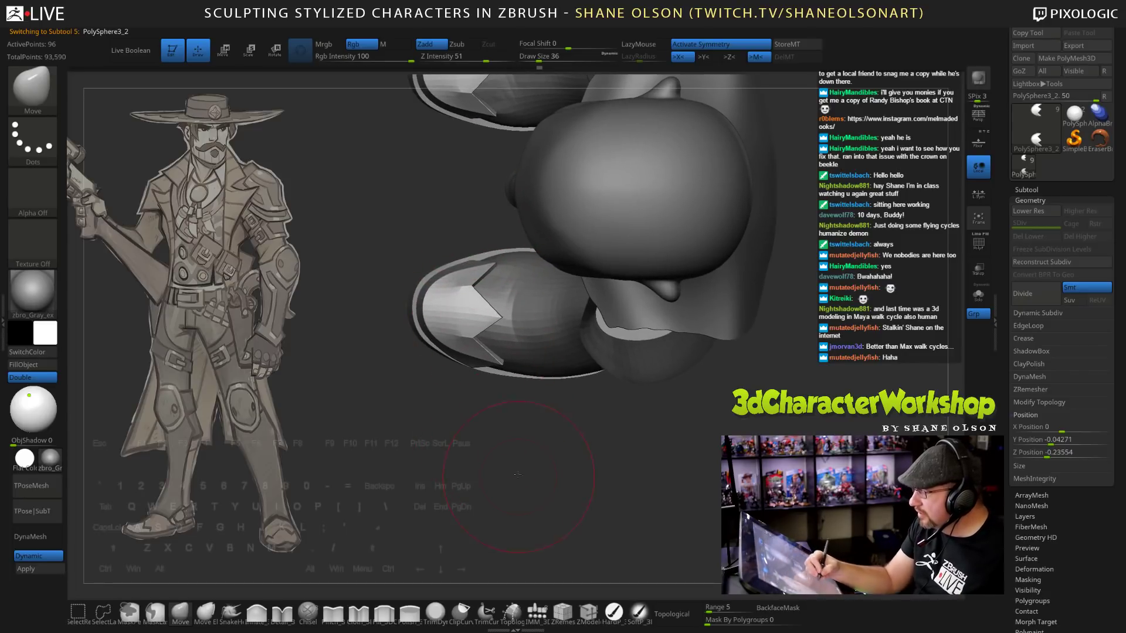
key("s")
left_click(510, 451)
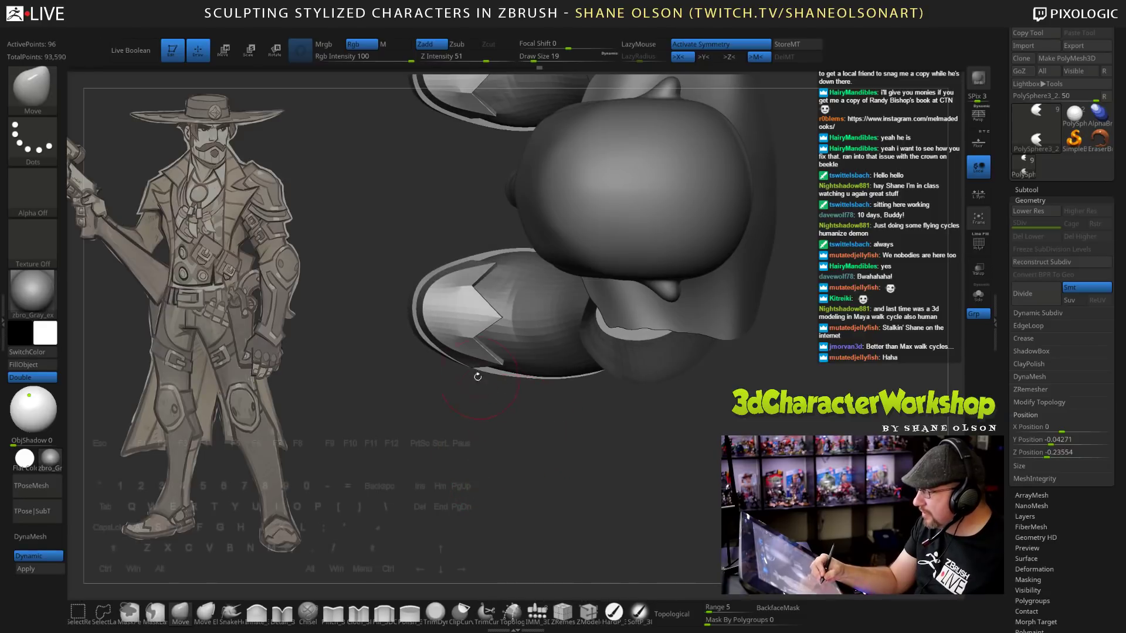
left_click_drag(477, 377, 472, 364)
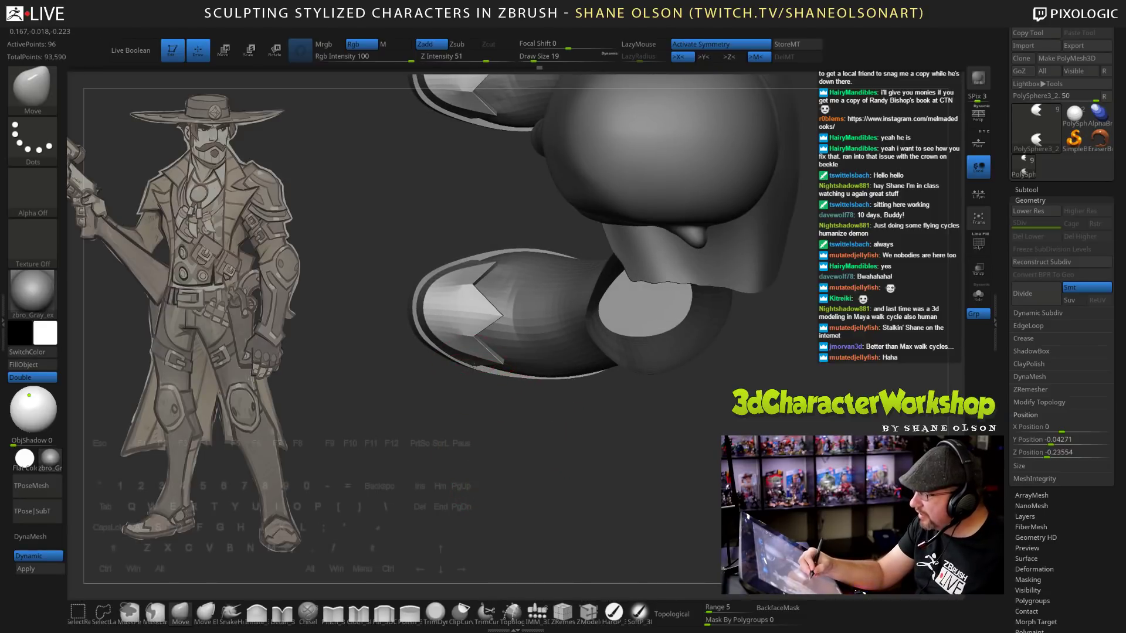
left_click_drag(540, 500, 546, 451)
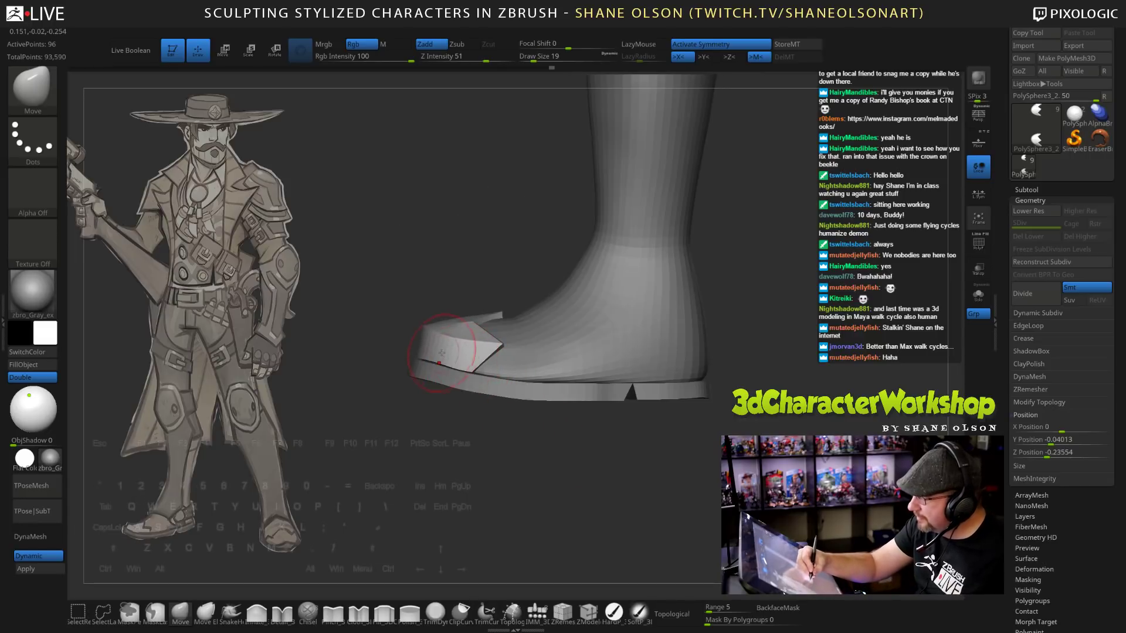
mouse_move(528, 404)
left_mouse_down()
mouse_move(566, 419)
mouse_move(551, 413)
left_mouse_up()
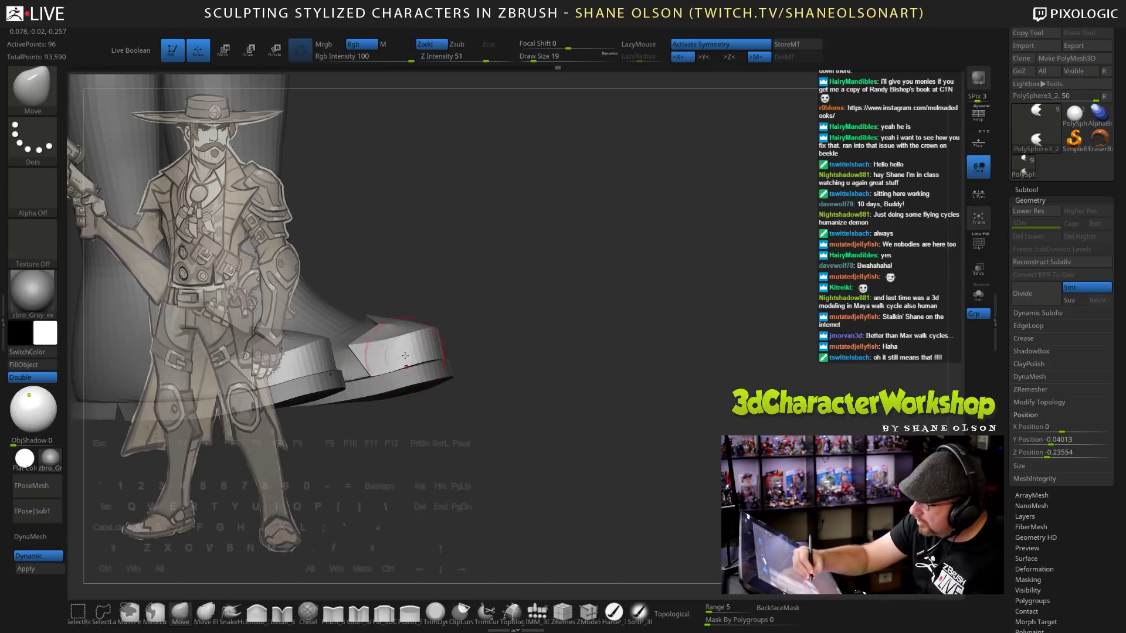
Refine the front and upper surface of the toe caps with small Move brush adjustments.
left_click_drag(634, 452, 705, 363)
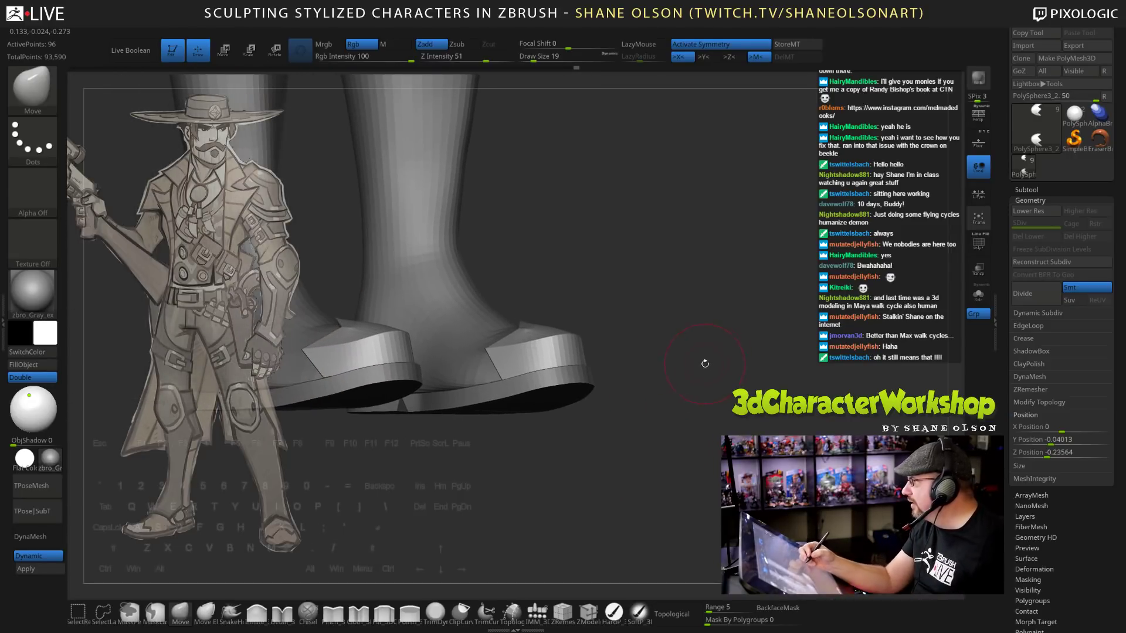
left_click_drag(634, 333, 658, 293)
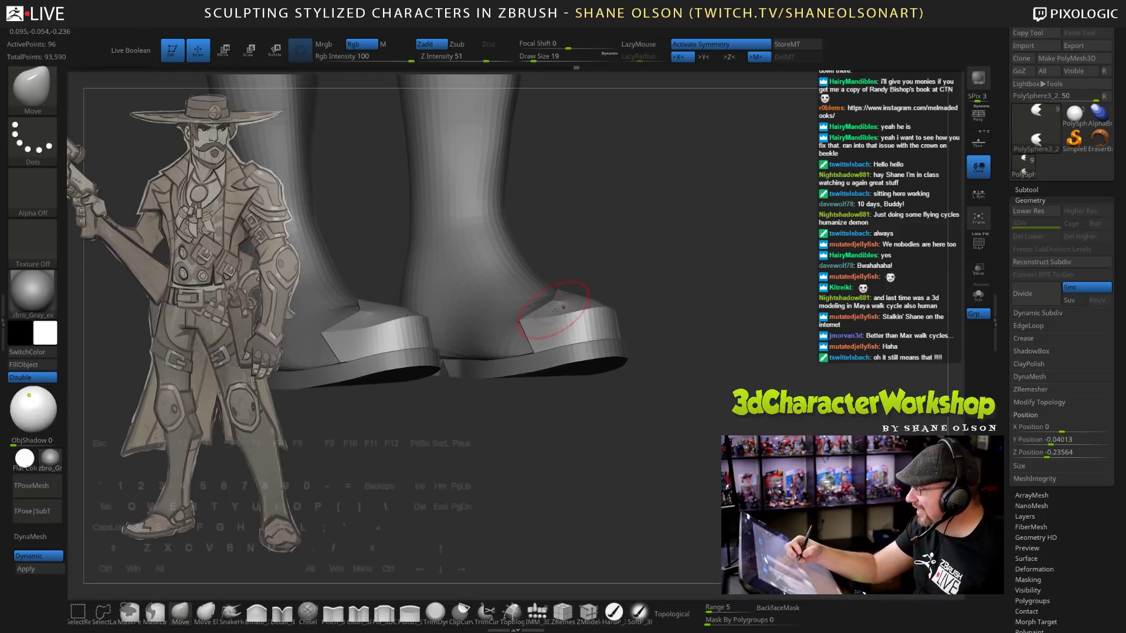
left_click_drag(564, 322, 567, 317)
mouse_move(674, 334)
left_mouse_down()
mouse_move(699, 411)
mouse_move(720, 382)
mouse_move(693, 382)
mouse_move(733, 322)
mouse_move(713, 438)
mouse_move(681, 463)
mouse_move(648, 399)
mouse_move(601, 382)
mouse_move(597, 396)
left_mouse_up()
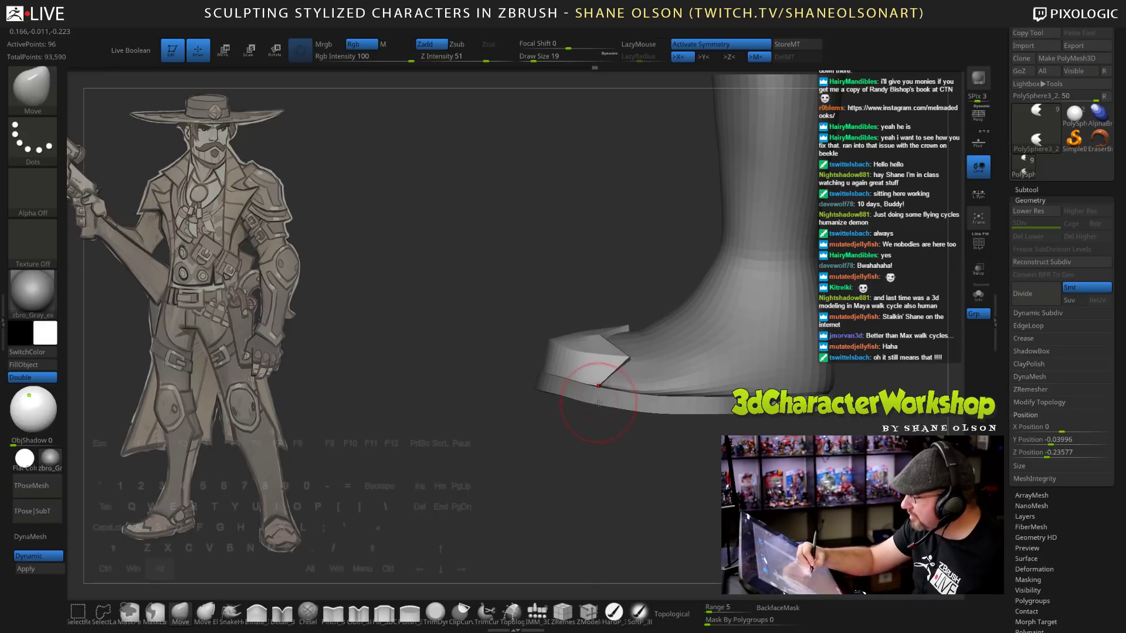
Select the sole subtool and nudge the middle of the sole slightly up toward the boot with the Move brush at draw size 34.
left_click(599, 396, "alt")
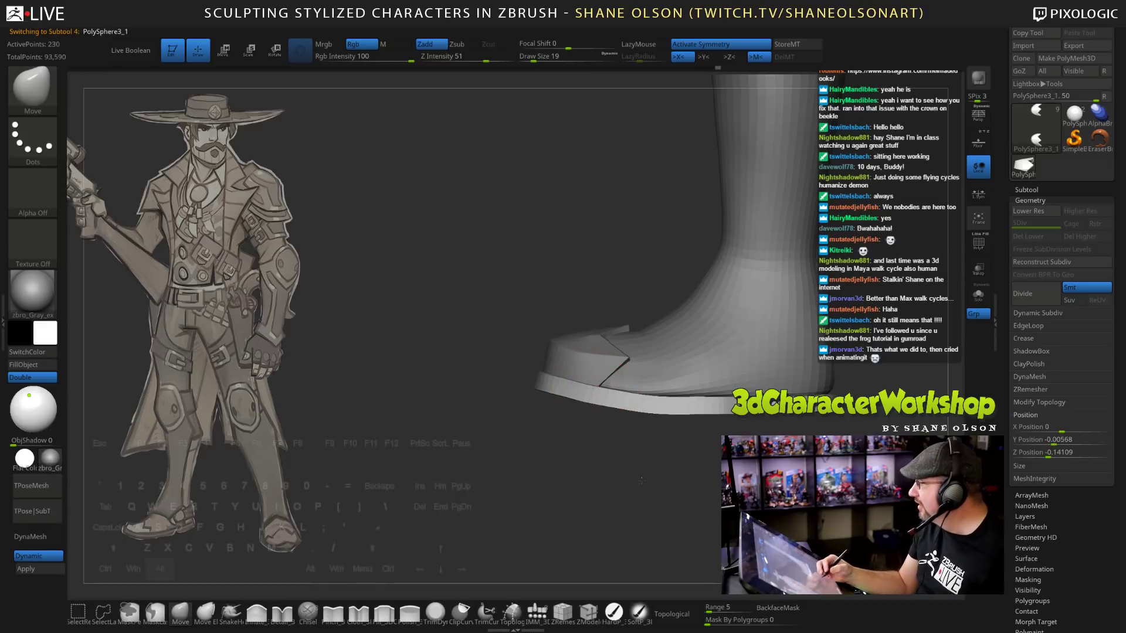
left_click_drag(615, 451, 629, 471)
left_click_drag(718, 449, 722, 439)
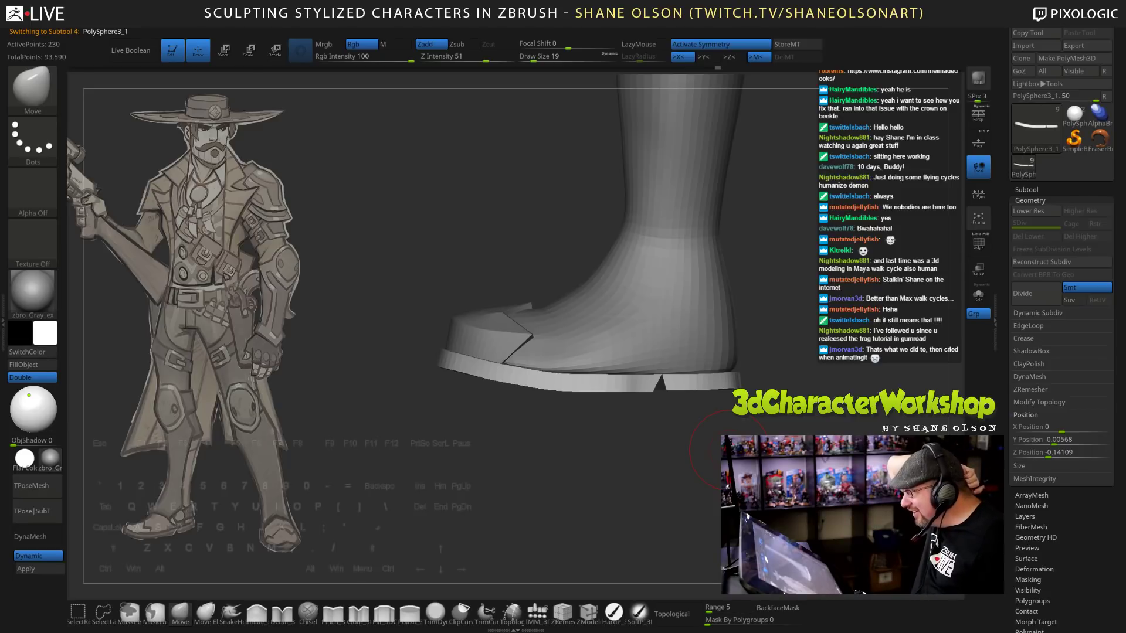
key("s")
left_click_drag(627, 447, 648, 446)
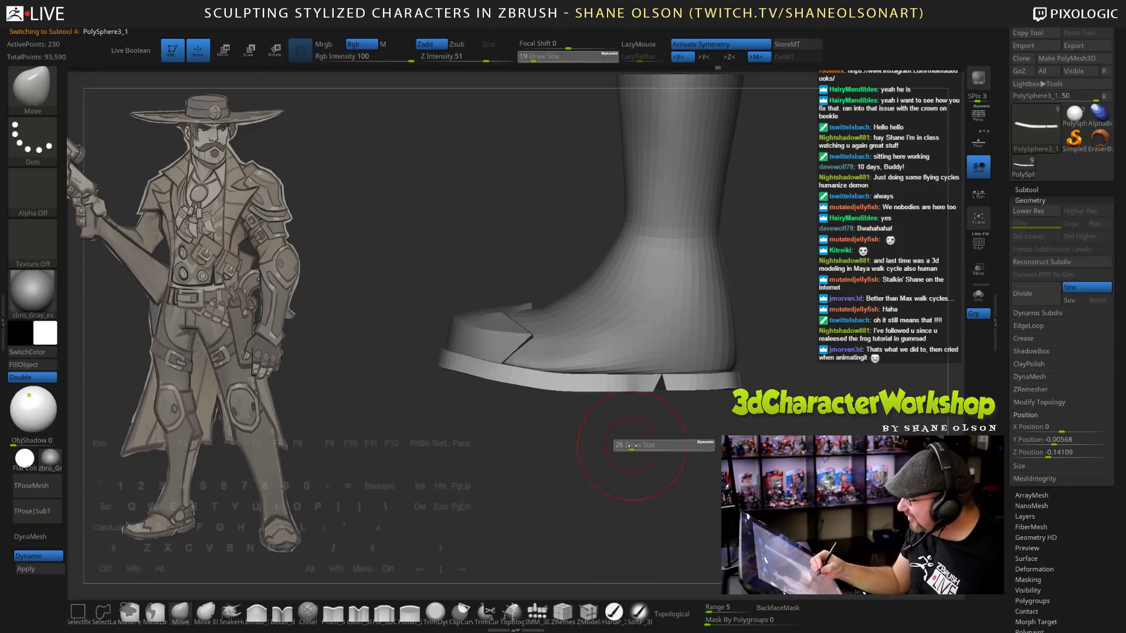
left_click_drag(602, 380, 603, 375)
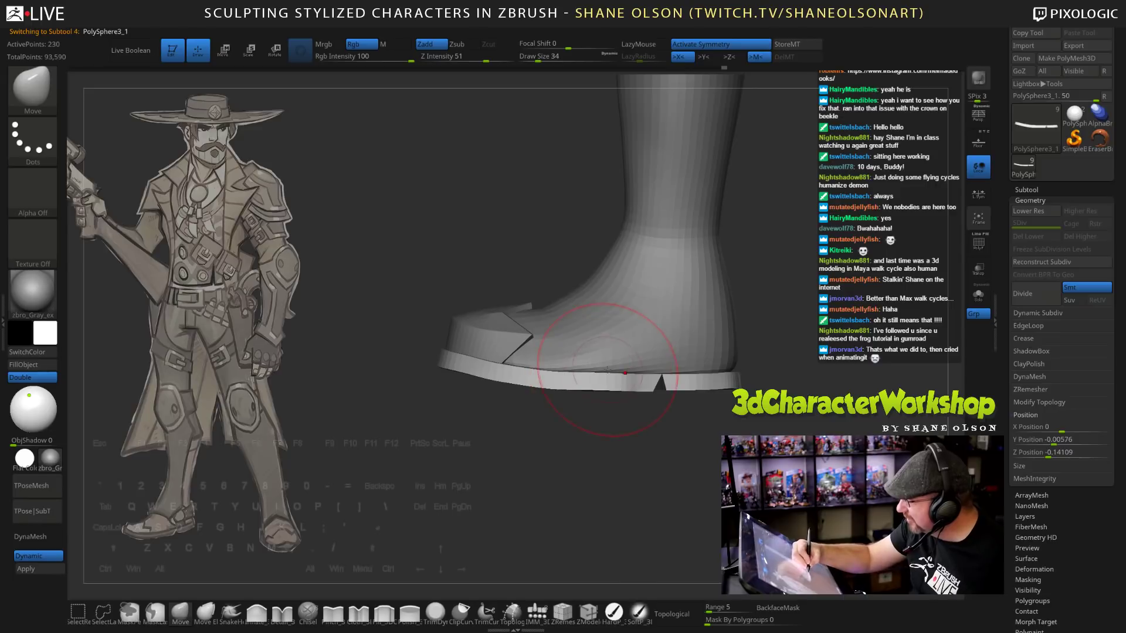
mouse_move(639, 448)
left_mouse_down()
mouse_move(563, 450)
mouse_move(651, 463)
mouse_move(689, 502)
left_mouse_up()
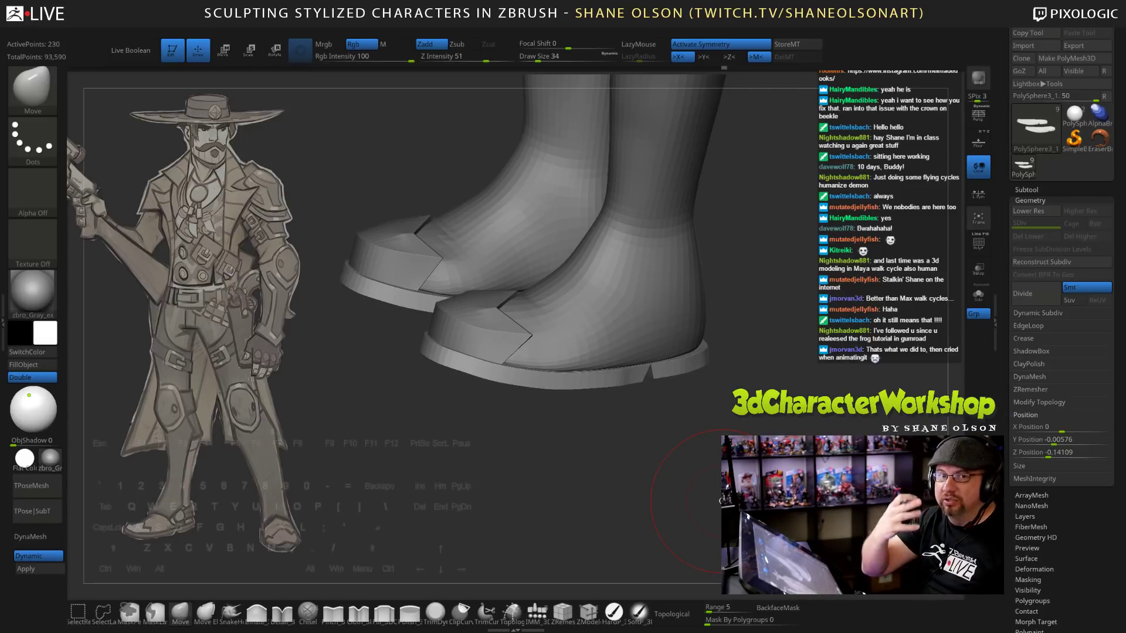
Select the boot subtool and check from above how the boots sit within the sole outline.
mouse_move(644, 477)
left_mouse_down()
mouse_move(651, 495)
mouse_move(644, 484)
mouse_move(670, 492)
mouse_move(566, 464)
mouse_move(581, 488)
mouse_move(584, 478)
mouse_move(610, 490)
mouse_move(669, 443)
mouse_move(658, 436)
left_mouse_up()
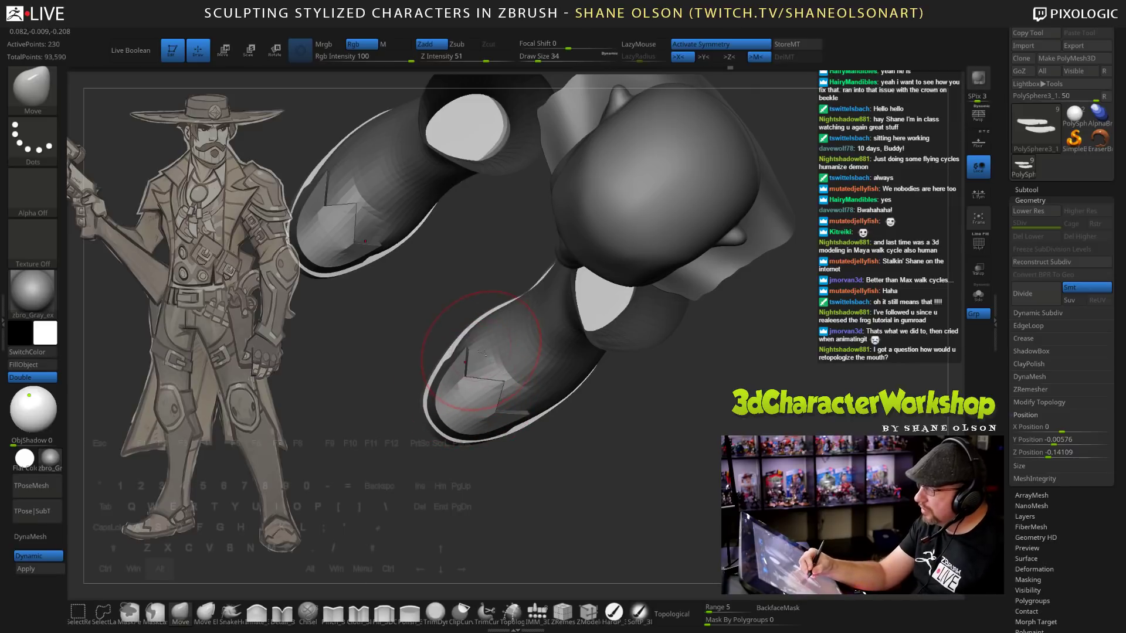
left_click(460, 399, "alt")
left_click_drag(580, 460, 578, 463, "ctrl")
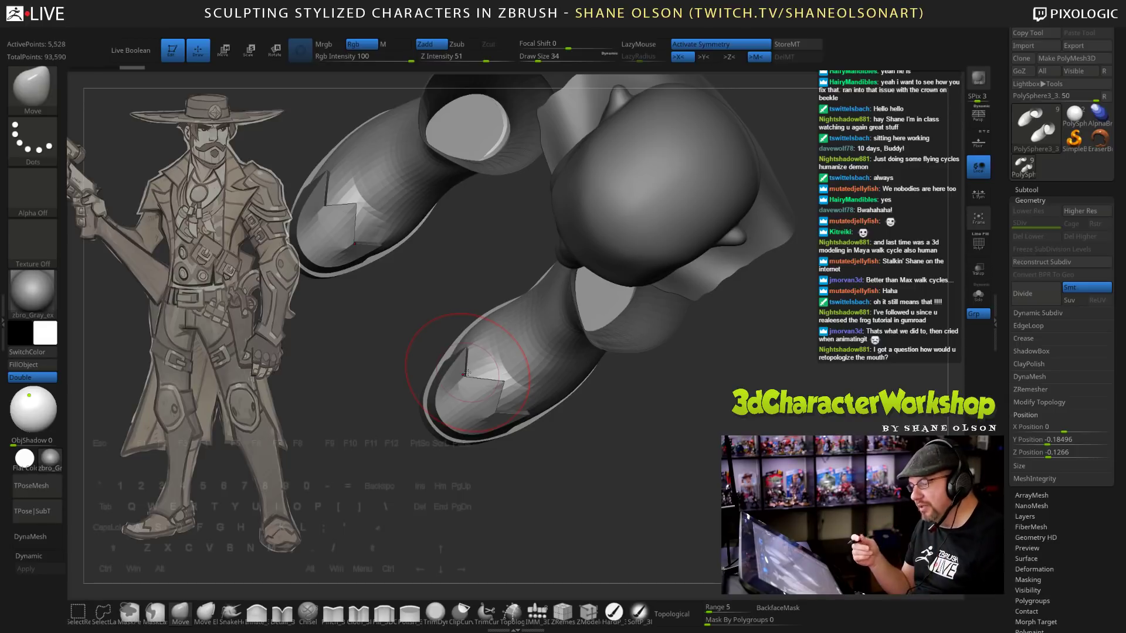
left_click_drag(586, 375, 722, 400)
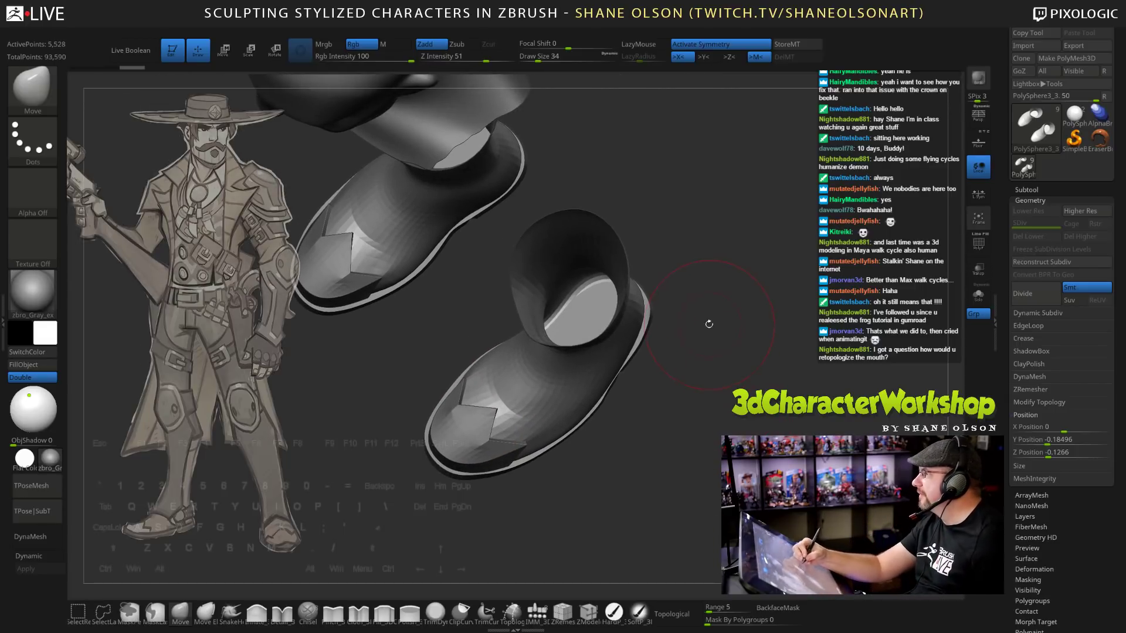
mouse_move(707, 333)
left_mouse_down()
mouse_move(719, 360)
mouse_move(720, 449)
mouse_move(674, 493)
mouse_move(745, 455)
mouse_move(739, 491)
left_mouse_up()
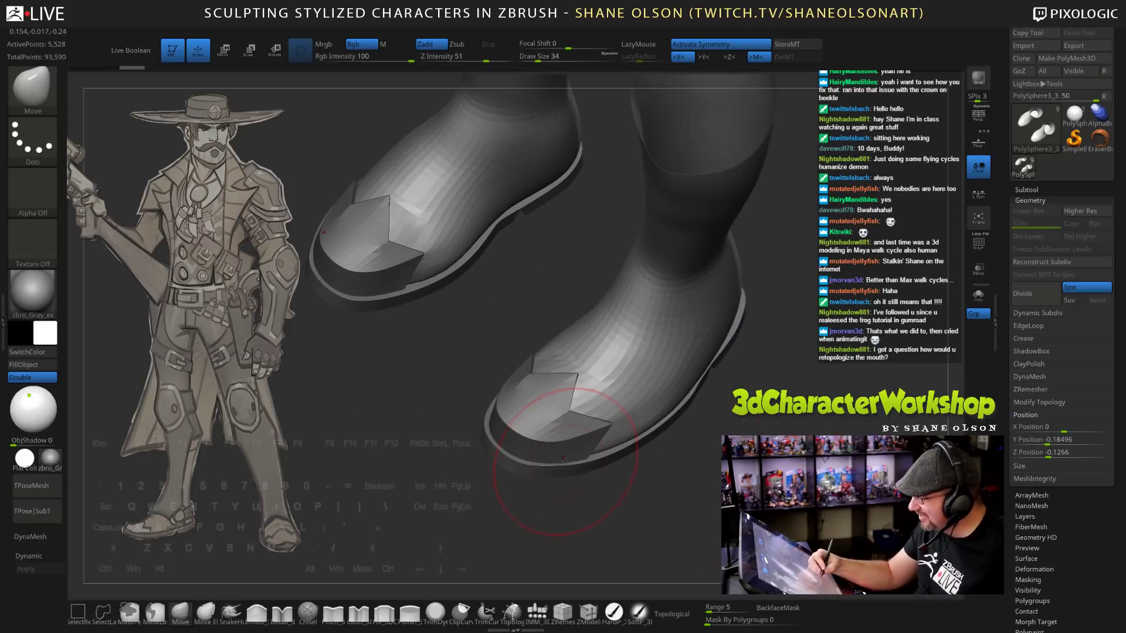
Select the sole subtool again and adjust its outer edge beside the toe cap with the Move brush at draw size 34.
left_click(577, 477, "alt")
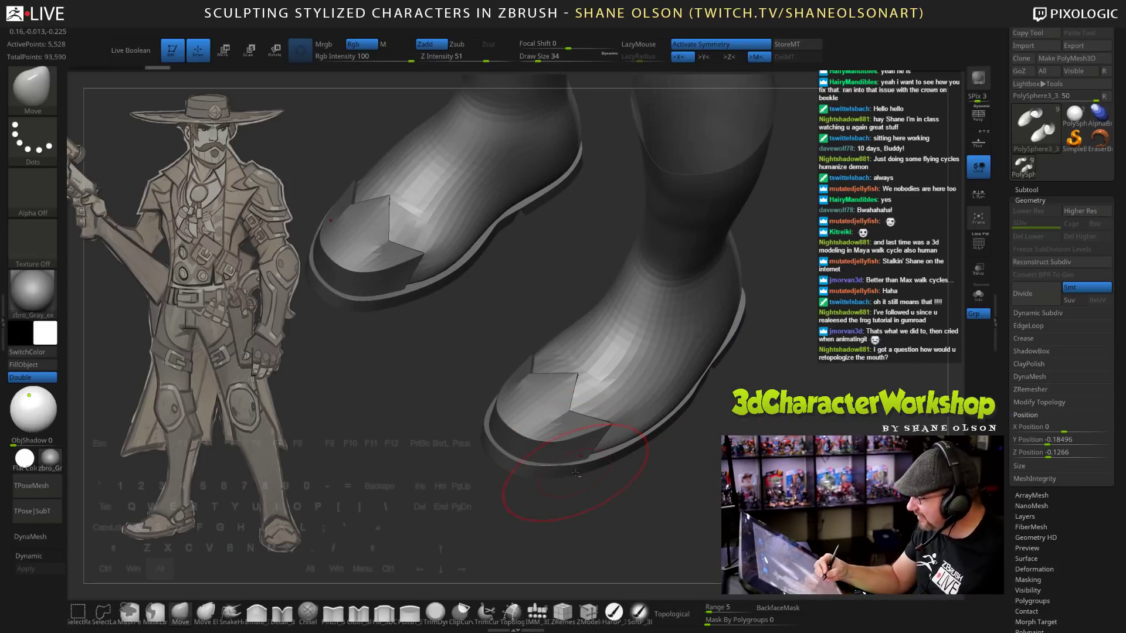
left_click_drag(607, 476, 580, 431)
left_click_drag(548, 481, 541, 477)
mouse_move(646, 309)
left_mouse_down()
mouse_move(660, 486)
mouse_move(720, 493)
mouse_move(722, 528)
mouse_move(691, 440)
mouse_move(762, 425)
mouse_move(748, 421)
left_mouse_up()
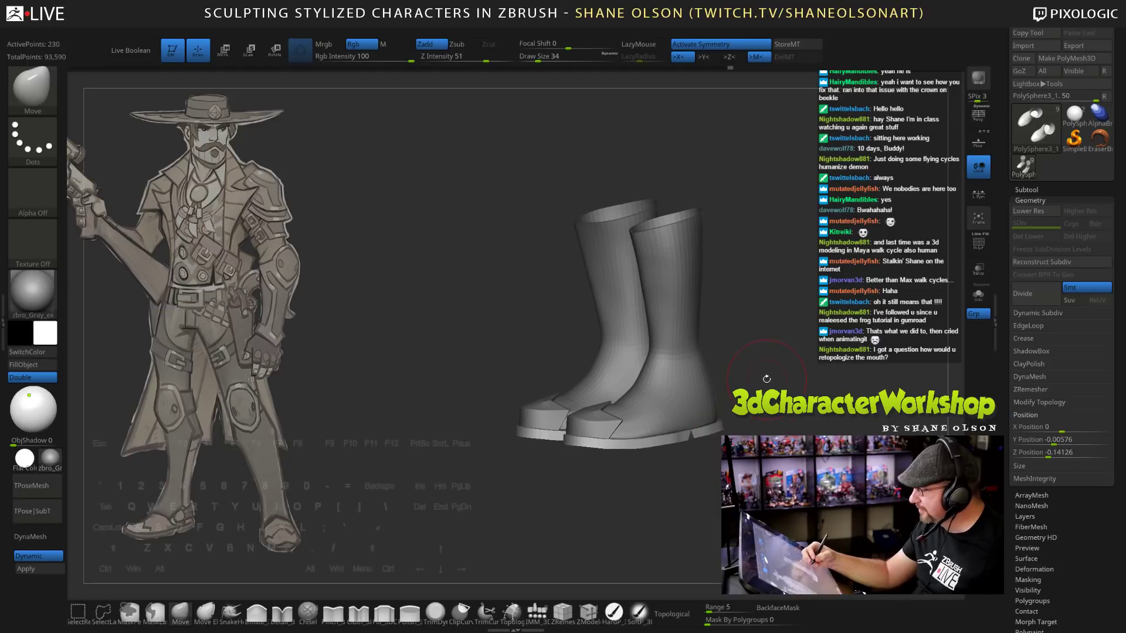
mouse_move(785, 375)
left_mouse_down()
mouse_move(724, 360)
mouse_move(726, 348)
left_mouse_up()
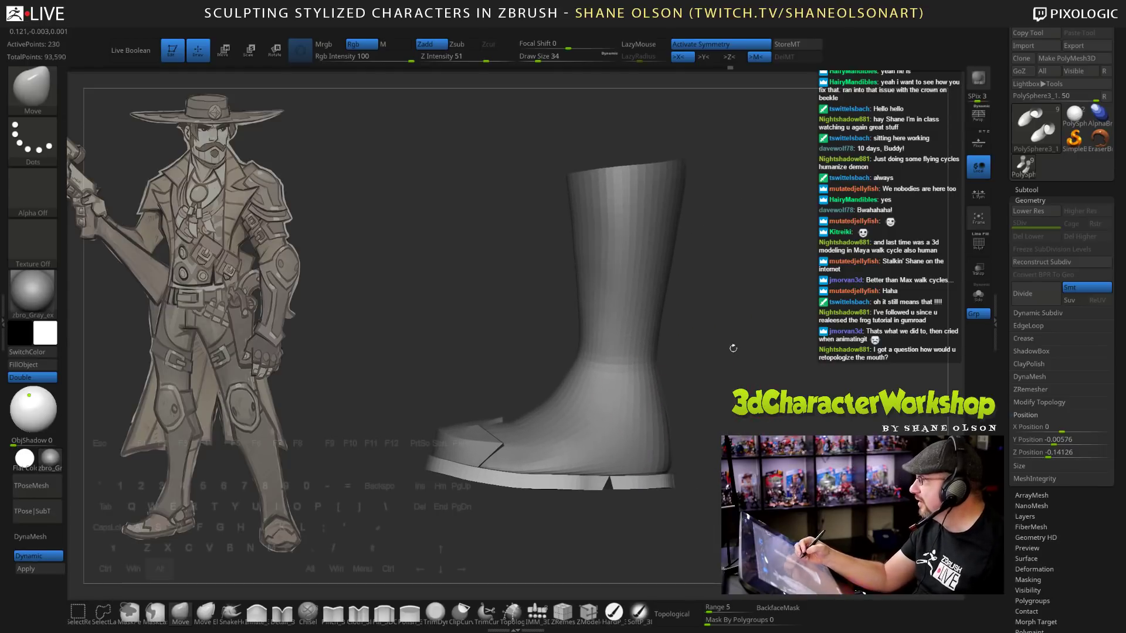
Select the toe cap subtool and refine its upper profile with the Move brush at draw size 41, comparing it with the concept art.
left_click(441, 431, "alt")
mouse_move(441, 432)
left_mouse_down()
mouse_move(449, 437)
mouse_move(450, 414)
mouse_move(481, 420)
left_mouse_up()
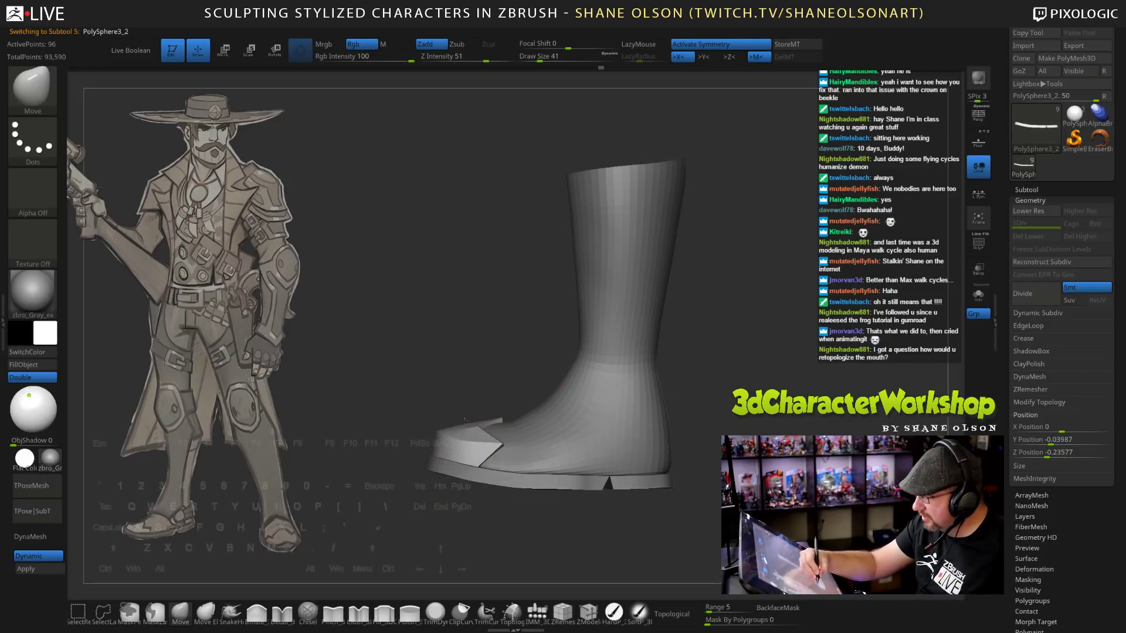
mouse_move(806, 438)
left_mouse_down("alt")
mouse_move(768, 470)
mouse_move(789, 471)
left_mouse_up("alt")
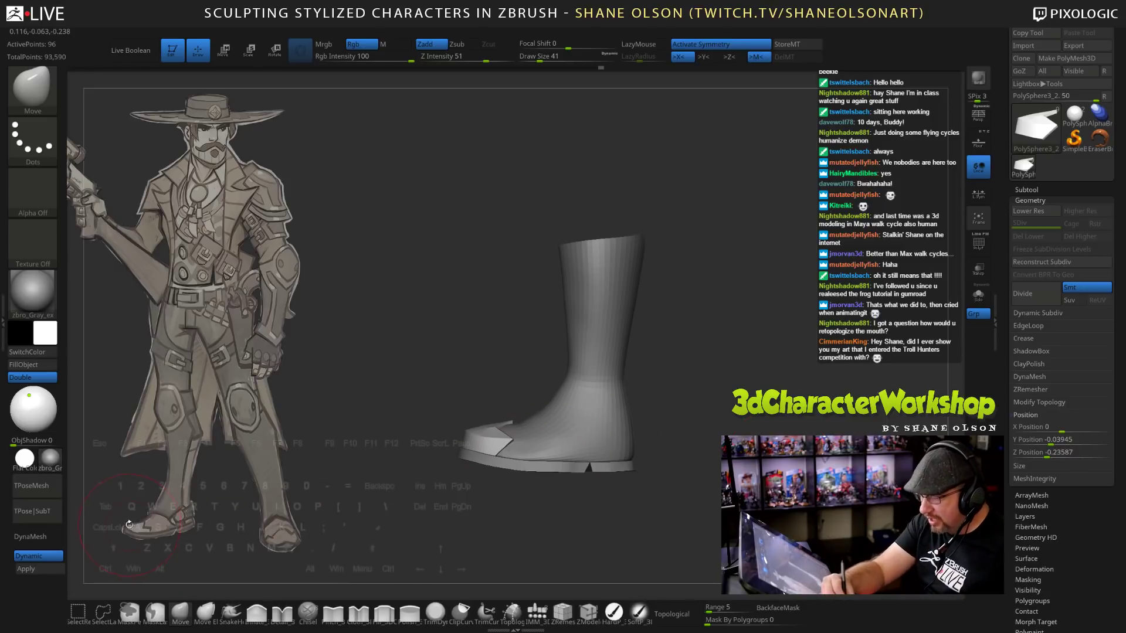
left_click_drag(732, 423, 823, 390)
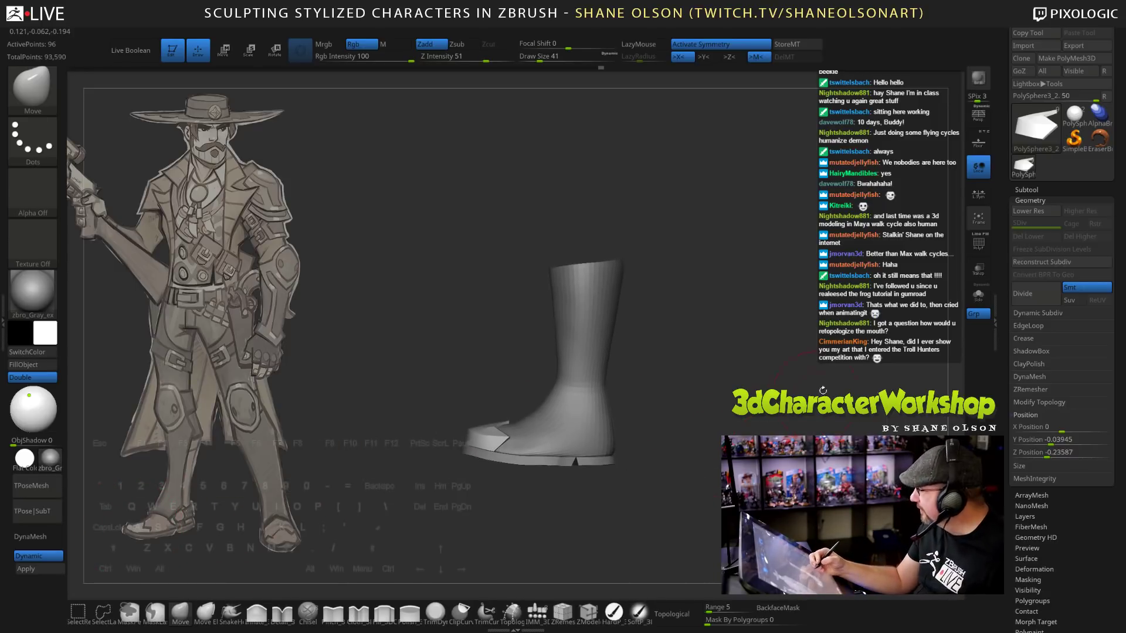
Select the sole in the subtool list and merge it down with the toe caps.
left_click(1027, 190)
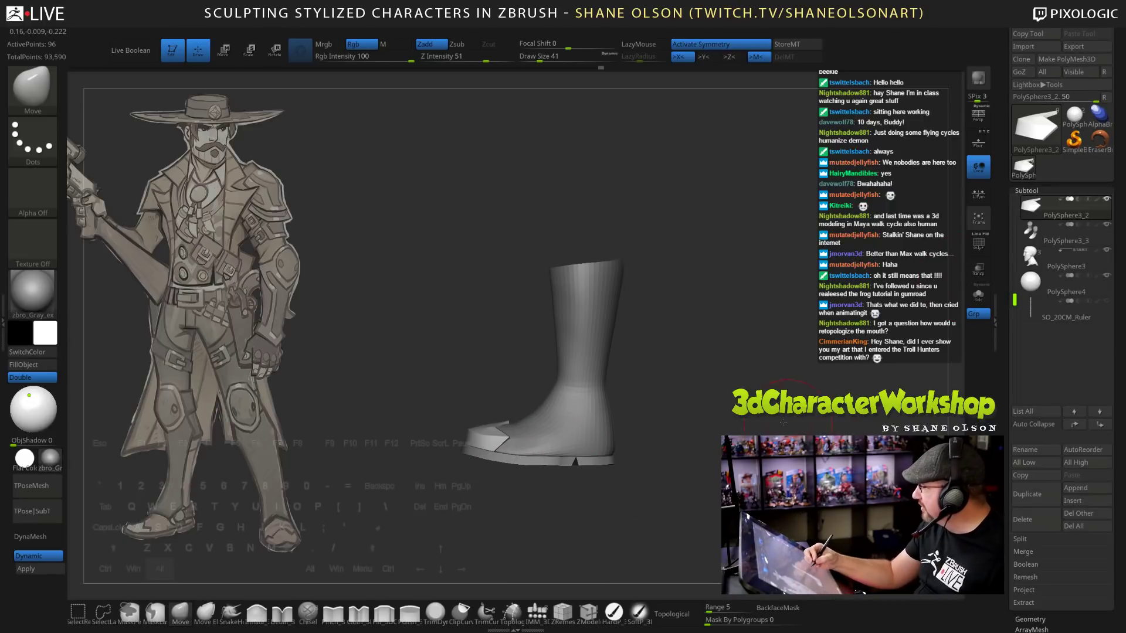
left_click_drag(788, 426, 774, 422, "alt")
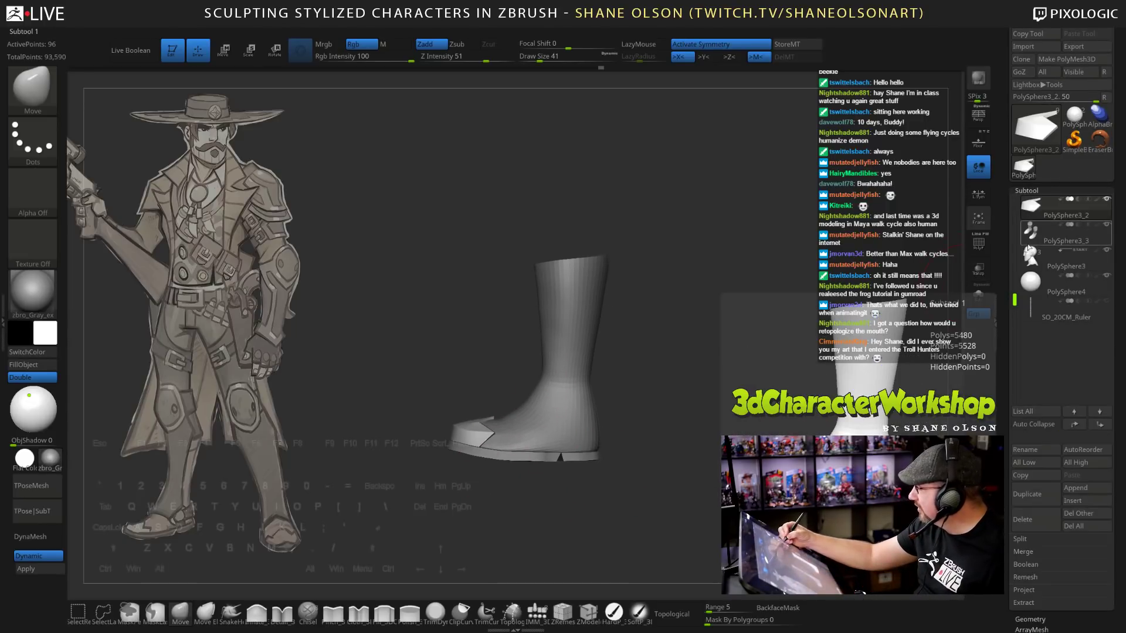
left_click_drag(1015, 300, 1015, 248)
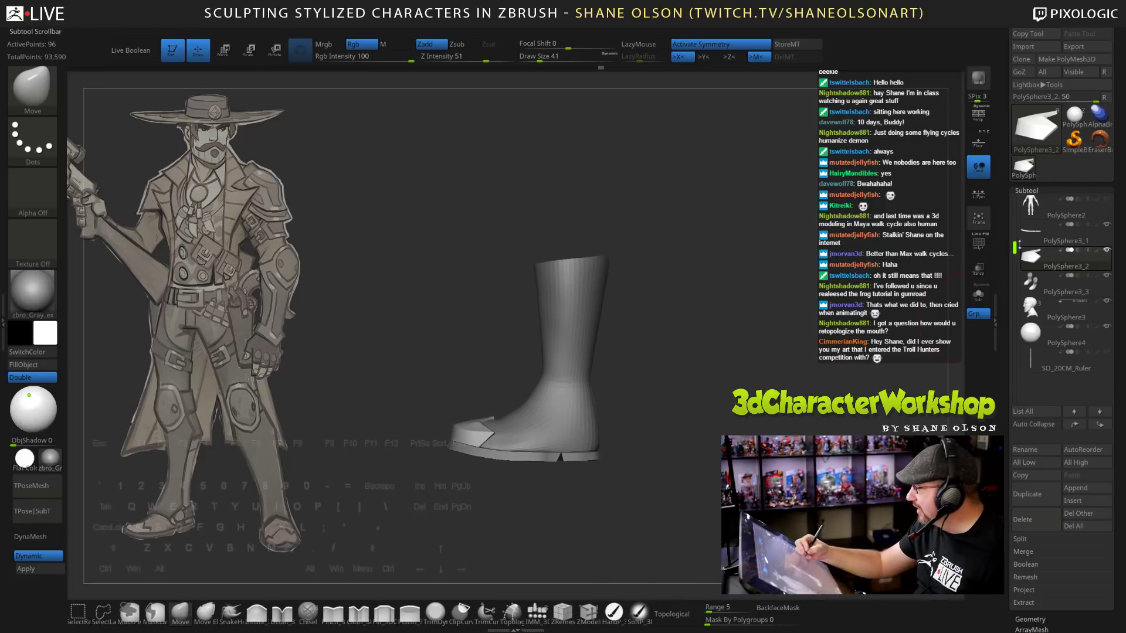
left_click(1055, 237)
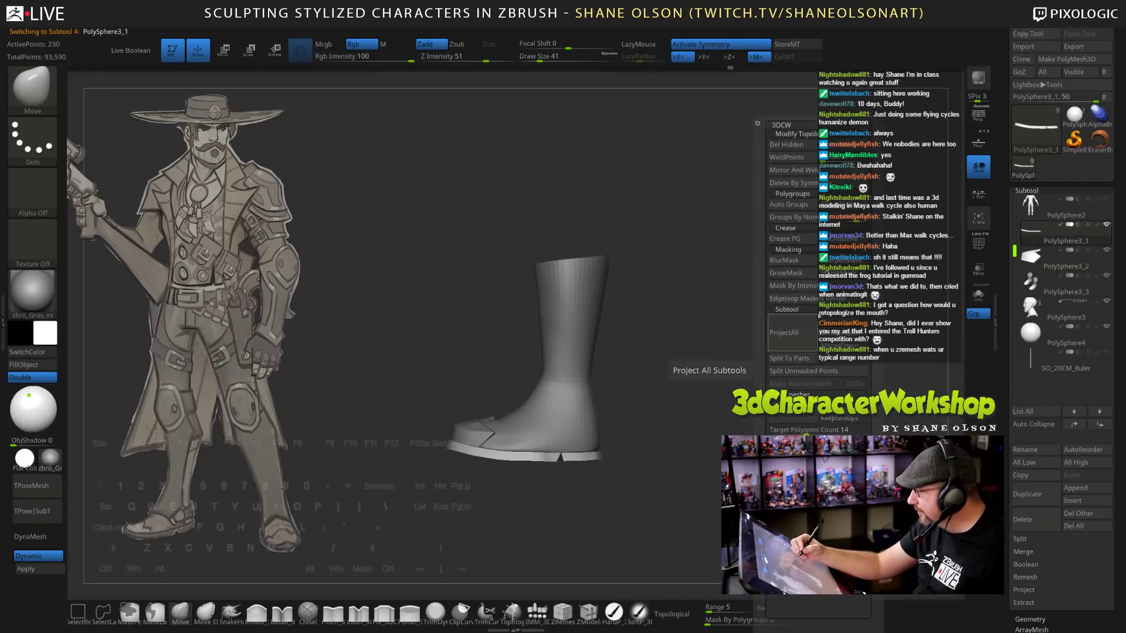
left_click(820, 370)
left_click(795, 368)
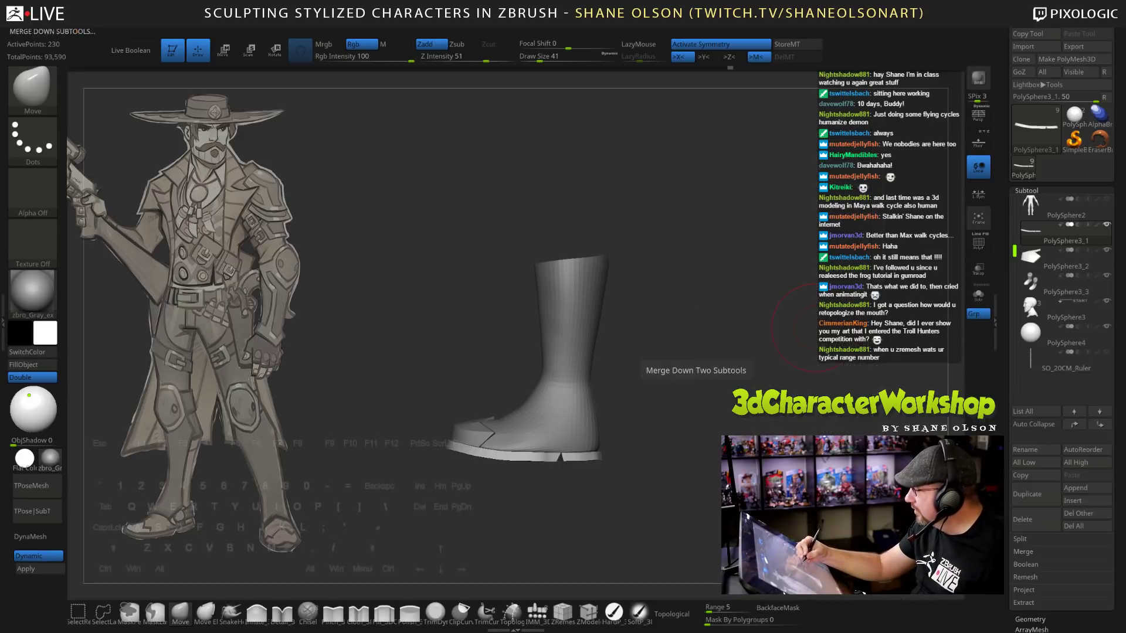
Merge the combined soles and toe caps down with the boots into one subtool, accepting that this cannot be undone.
key("space")
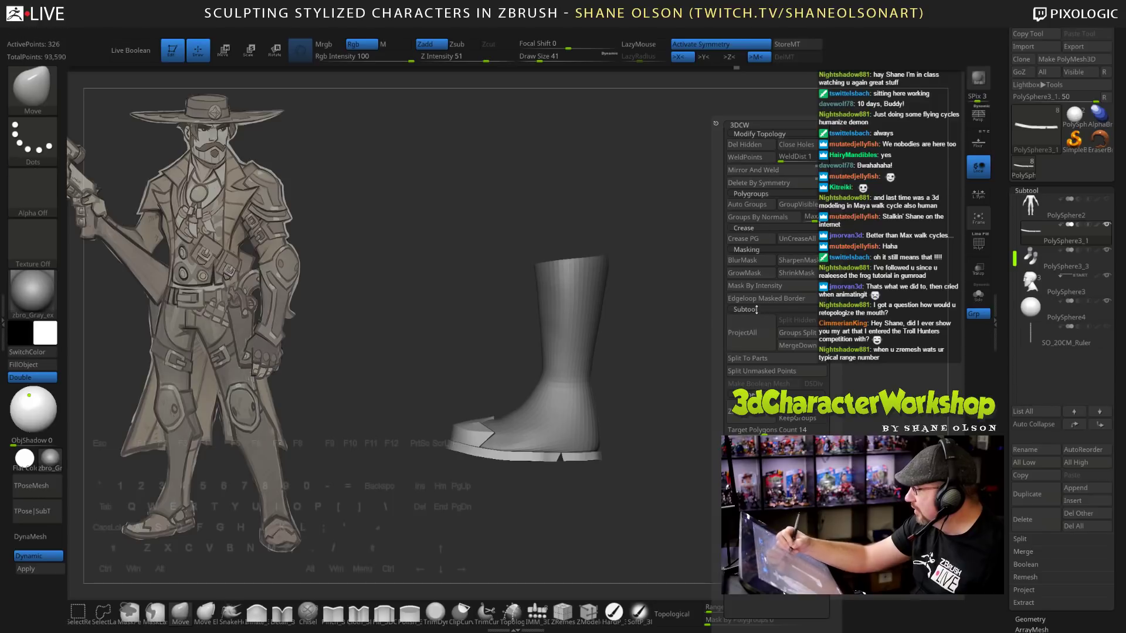
left_click(797, 345)
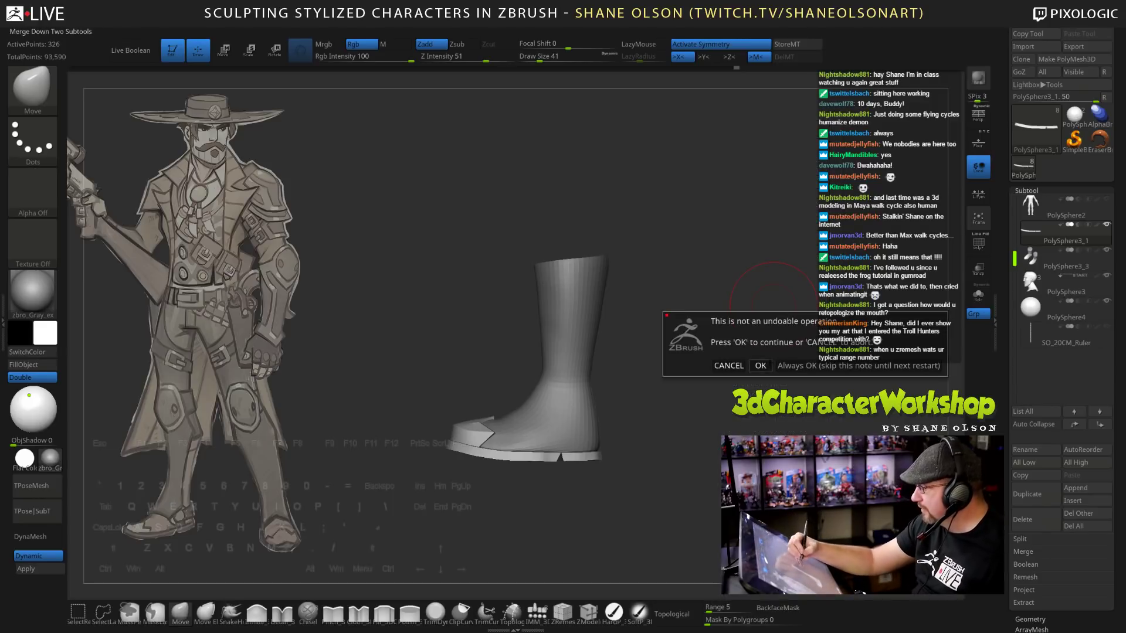
left_click(761, 365)
mouse_move(704, 392)
left_mouse_down()
mouse_move(696, 415)
mouse_move(713, 382)
left_mouse_up()
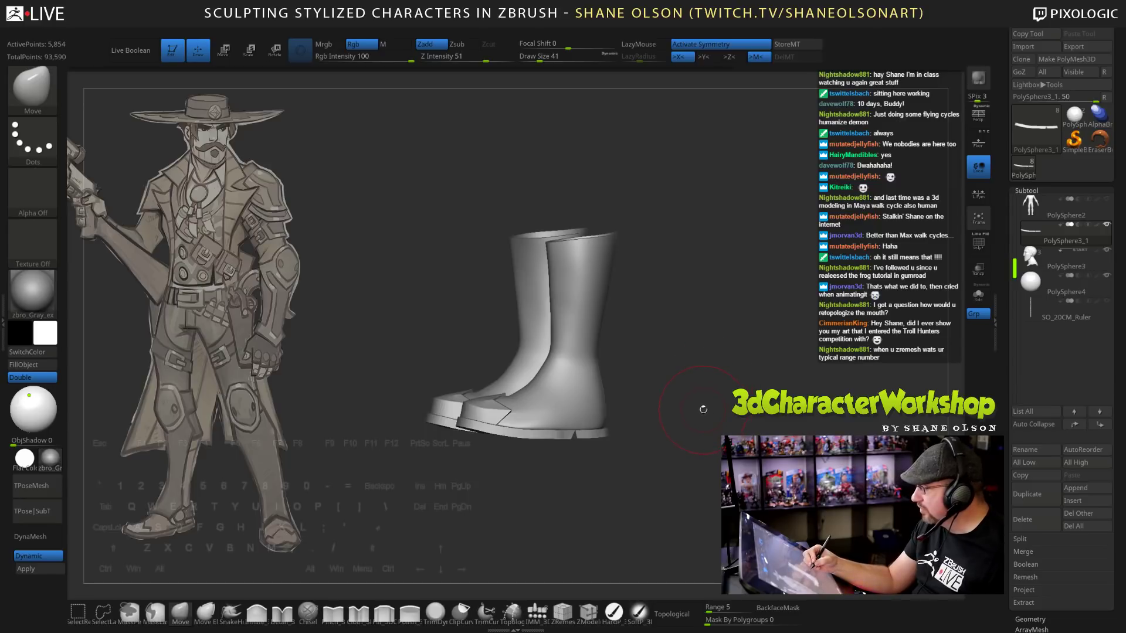
left_click(979, 296)
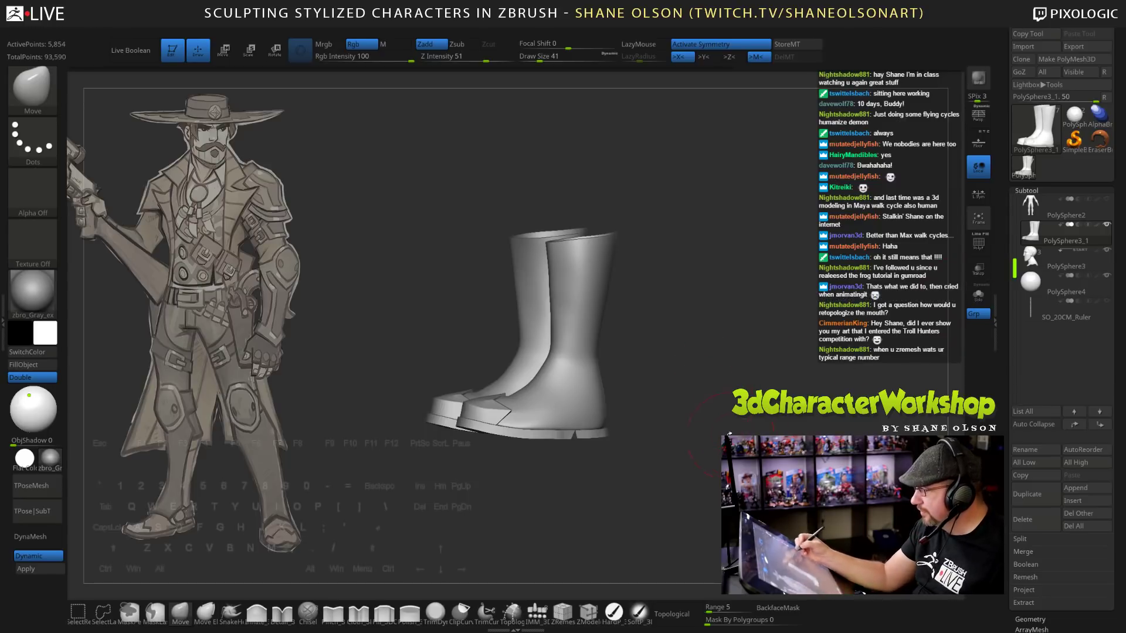
Mask everything except the toe ends of the boots, adjust the toes with the transform gizmo, and return to Draw mode.
mouse_move(488, 366)
left_mouse_down("ctrl")
mouse_move(418, 414)
mouse_move(495, 457)
mouse_move(502, 419)
left_mouse_up("ctrl")
left_click(674, 469, "ctrl")
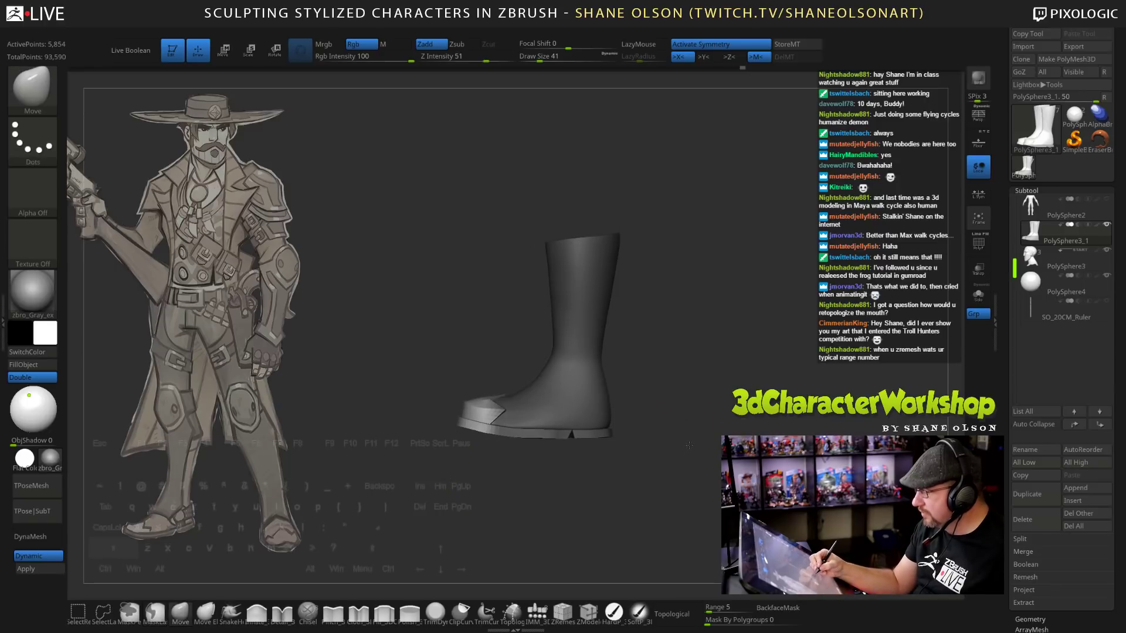
key("e")
left_click_drag(681, 452, 705, 481, "alt")
left_click_drag(618, 414, 505, 410, "alt")
left_click_drag(521, 498, 650, 498)
left_click_drag(674, 331, 741, 373)
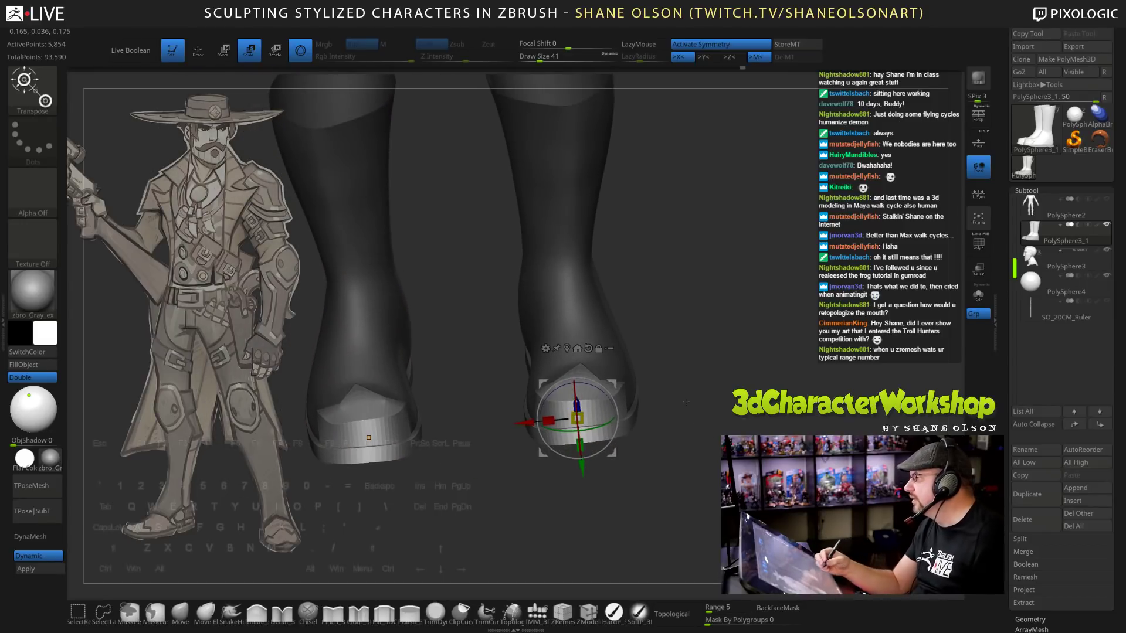
left_click_drag(686, 401, 720, 415)
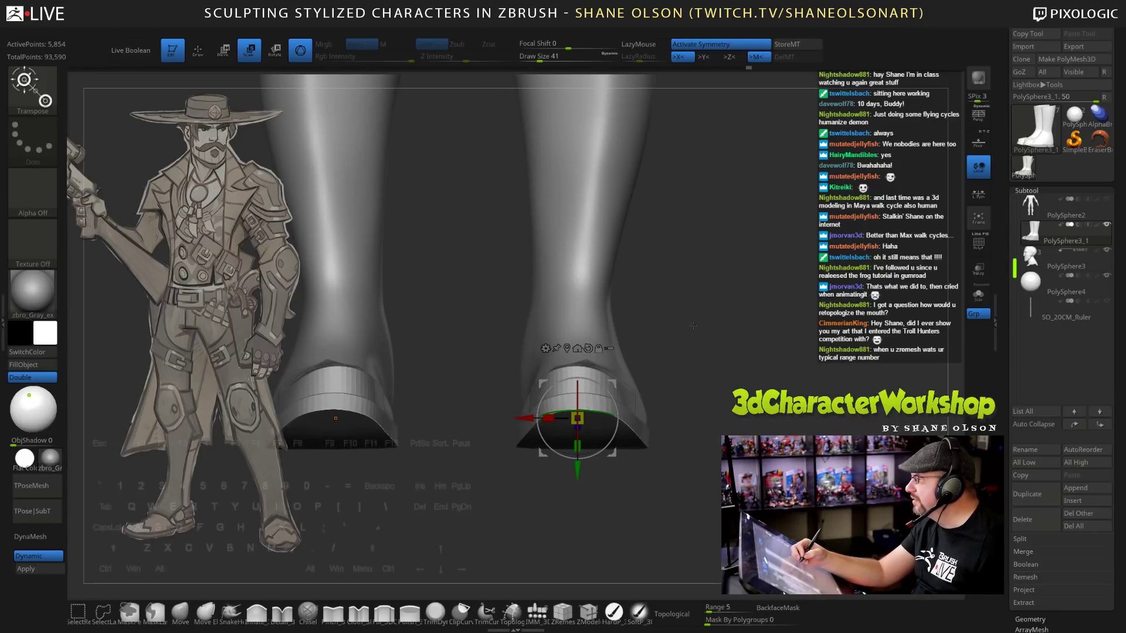
left_click_drag(699, 342, 699, 346)
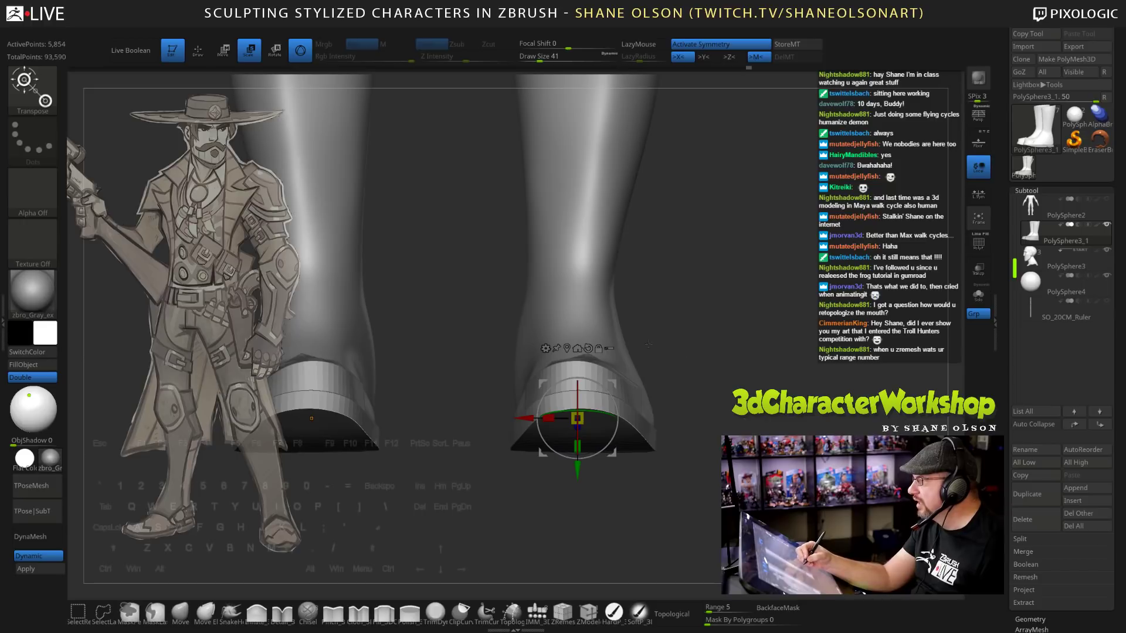
key("q")
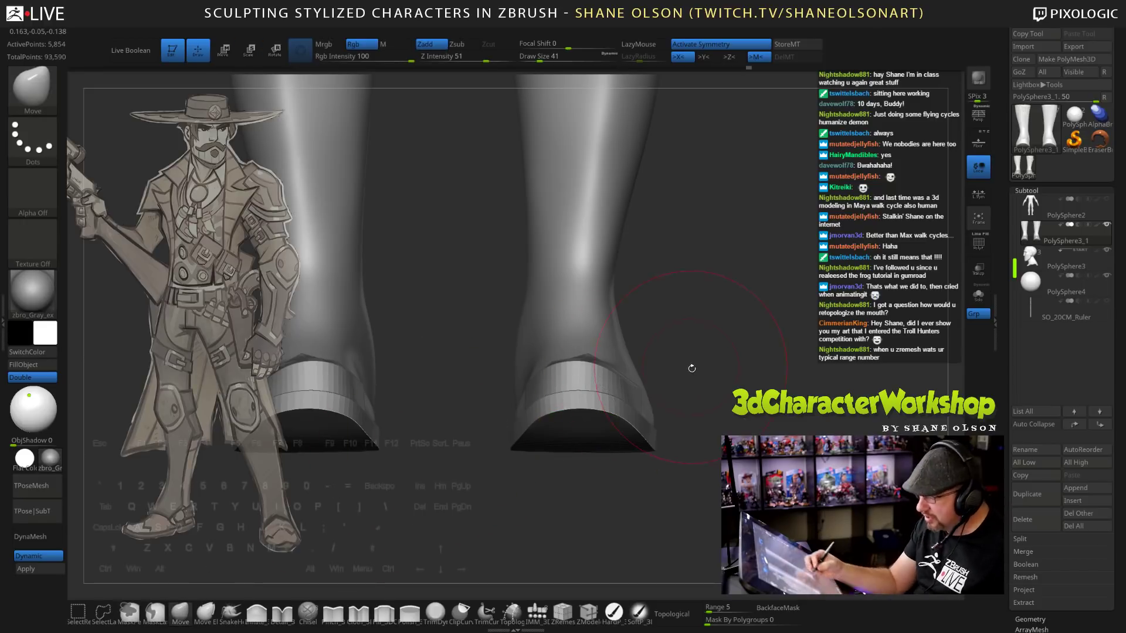
Reshape the inner contour of the boots from above with the Move brush, ending at draw size 47.
key("s")
mouse_move(703, 377)
left_mouse_down()
mouse_move(722, 369)
mouse_move(723, 382)
left_mouse_up()
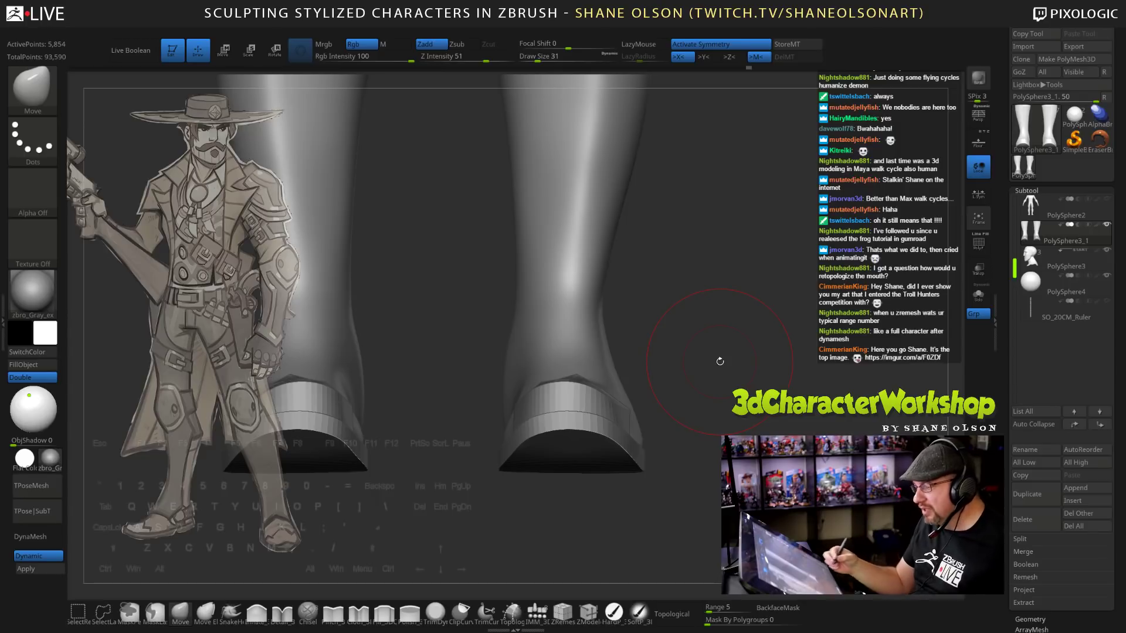
mouse_move(717, 371)
left_mouse_down("alt")
mouse_move(731, 397)
mouse_move(724, 387)
left_mouse_up("alt")
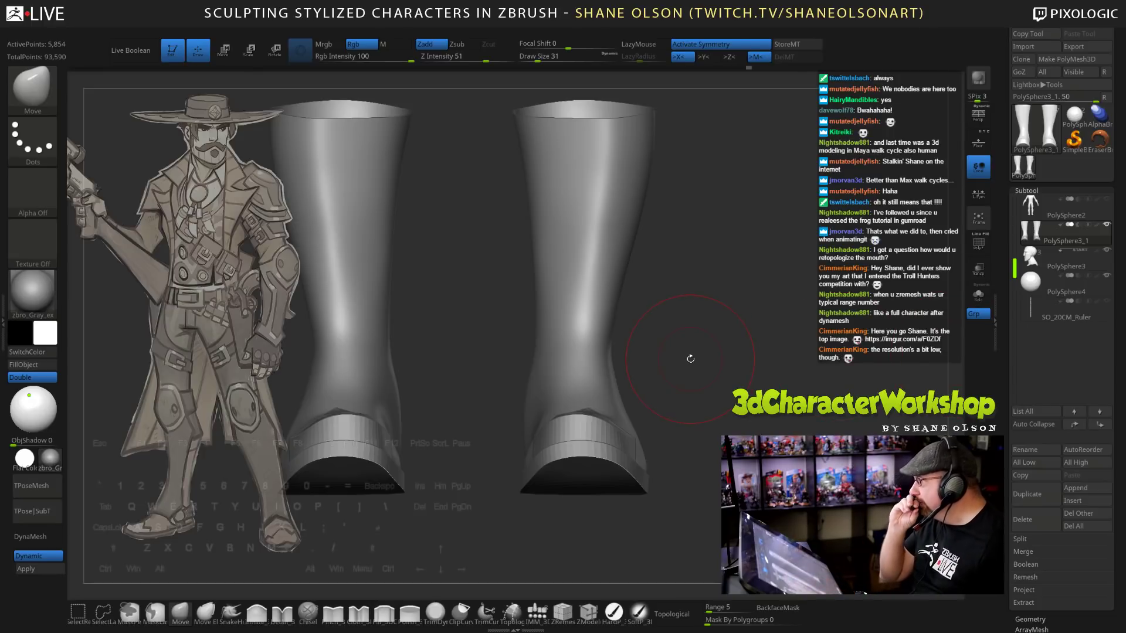
left_click_drag(729, 422, 639, 434)
mouse_move(765, 496)
left_mouse_down("alt")
mouse_move(695, 468)
mouse_move(662, 431)
mouse_move(698, 449)
mouse_move(718, 510)
mouse_move(738, 492)
mouse_move(725, 439)
mouse_move(715, 498)
left_mouse_up("alt")
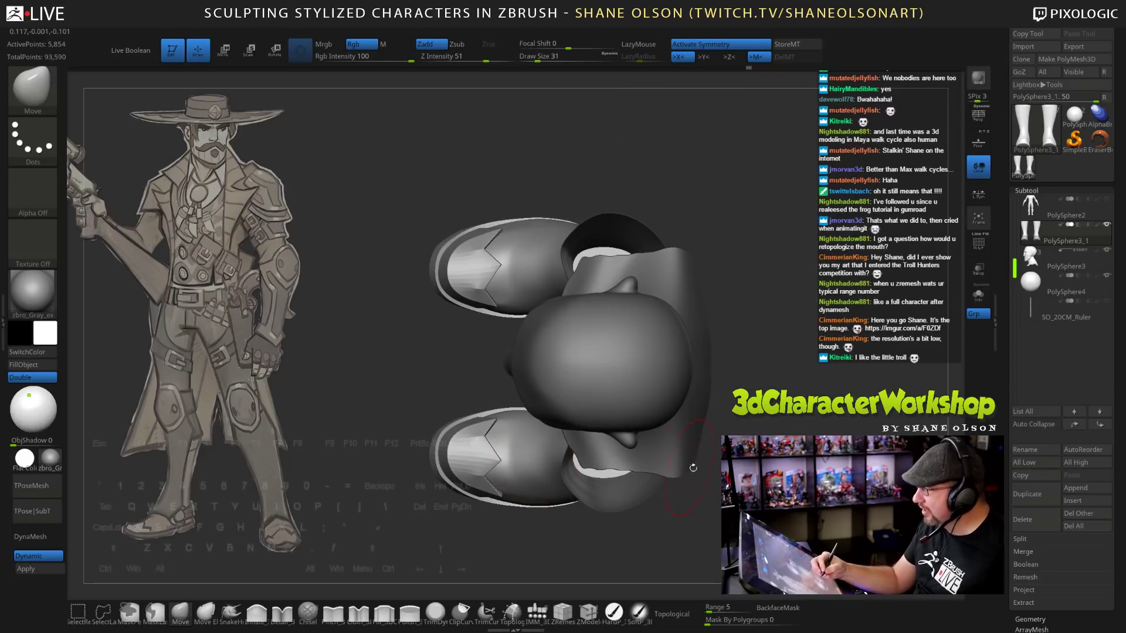
left_click_drag(538, 454, 568, 444)
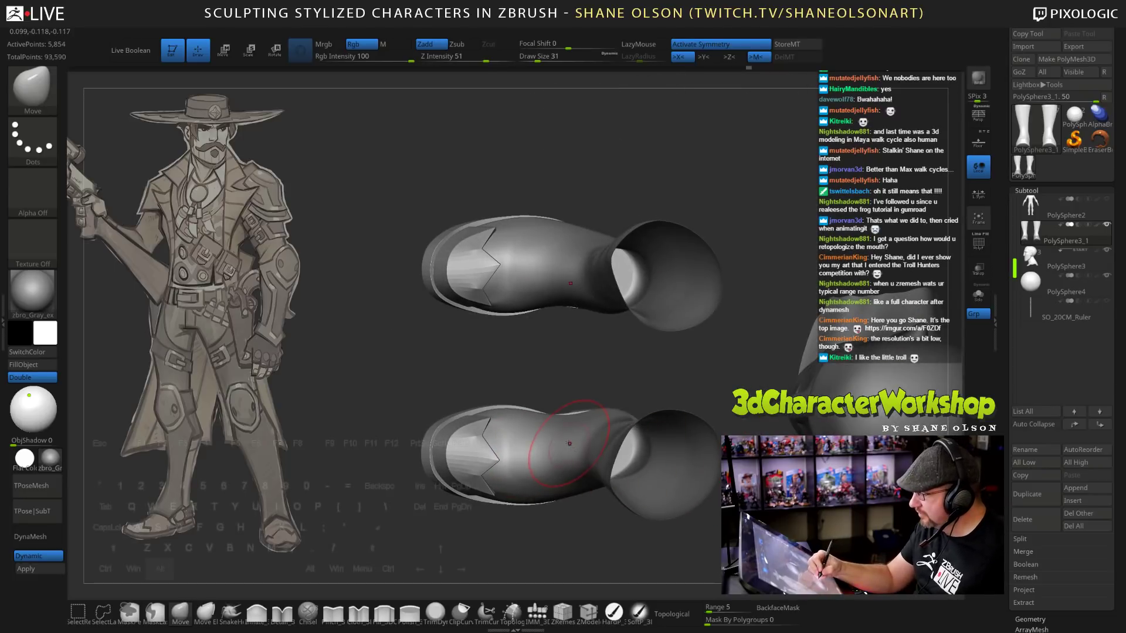
key("s")
left_click_drag(445, 383, 449, 382)
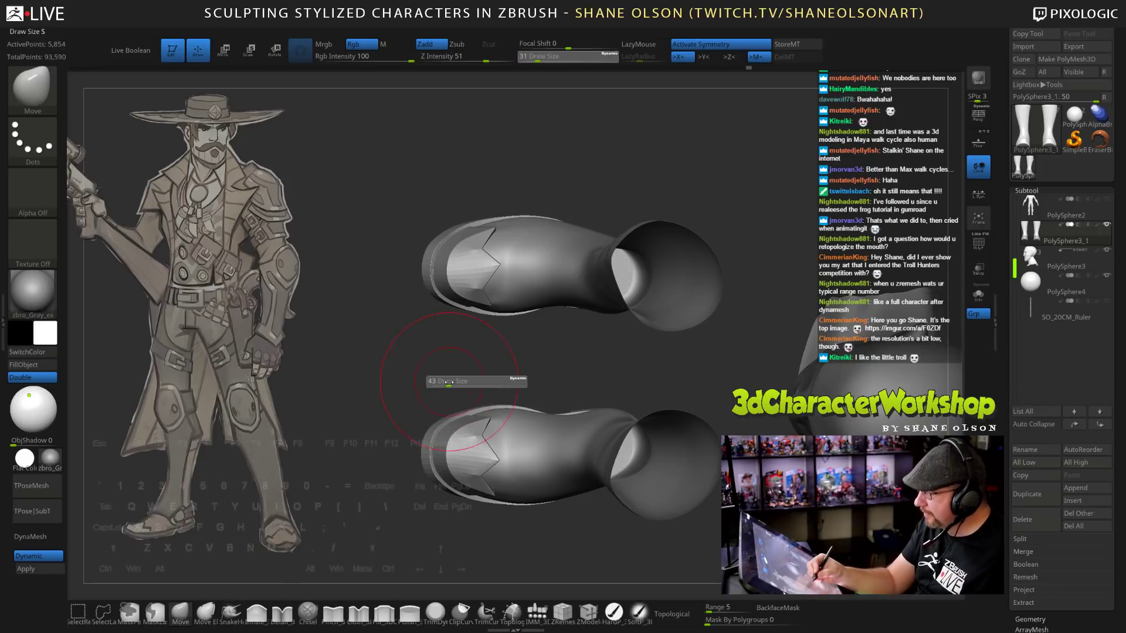
left_click_drag(531, 408, 534, 416)
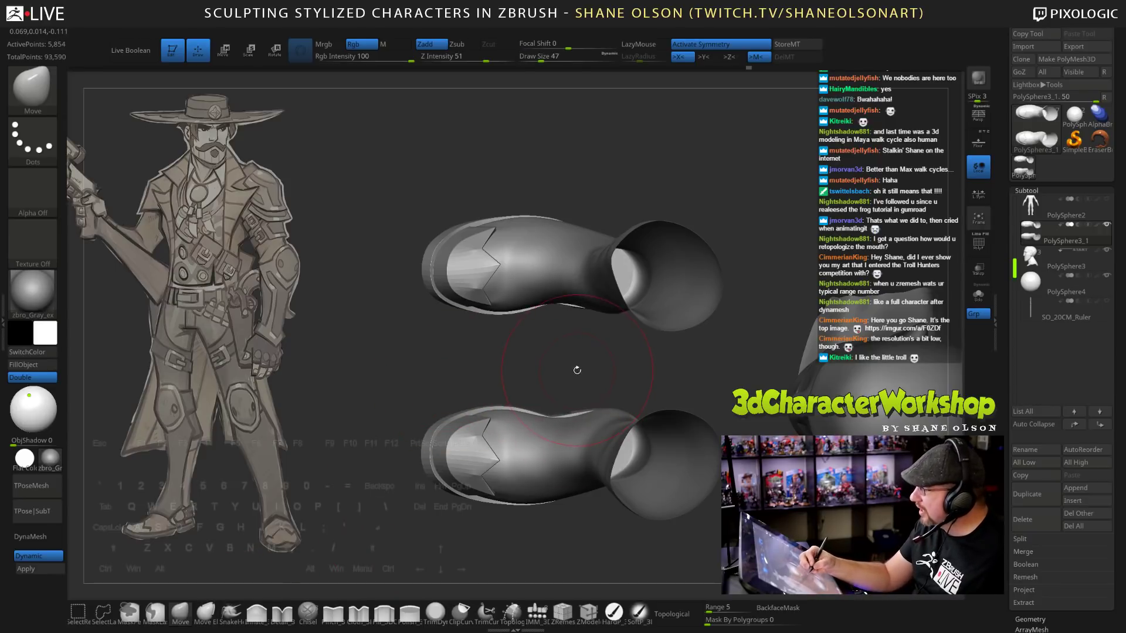
left_click_drag(575, 372, 551, 412)
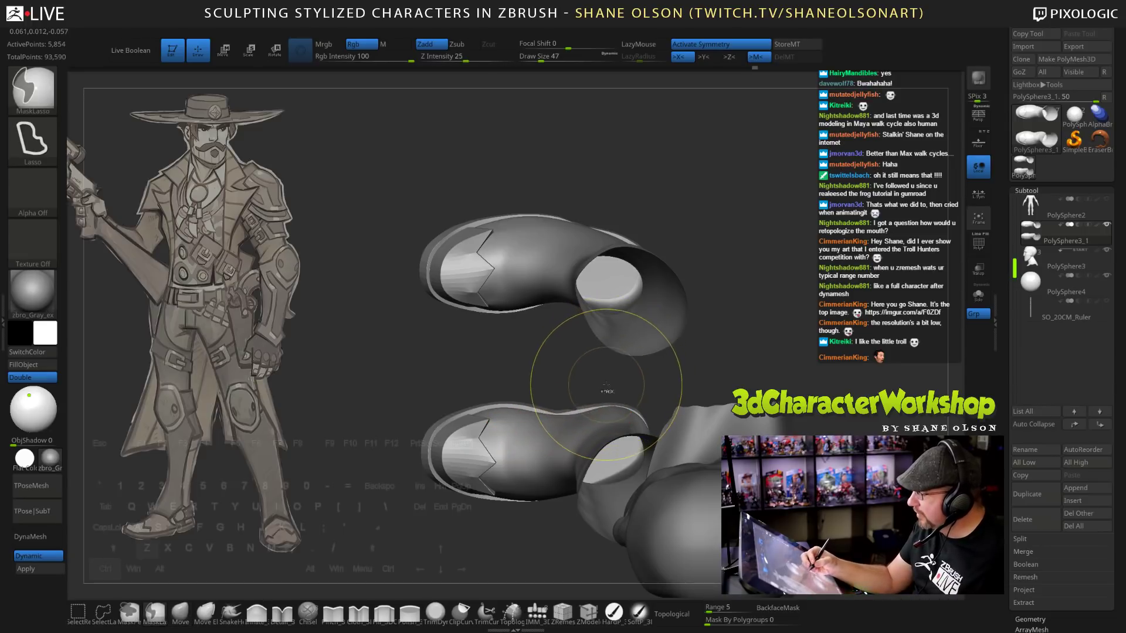
Enable topological masking for the Move brush and refine the side contours of the boots and soles at draw size 47.
mouse_move(762, 382)
left_mouse_down()
mouse_move(760, 286)
mouse_move(750, 308)
mouse_move(727, 282)
mouse_move(720, 409)
mouse_move(719, 374)
left_mouse_up()
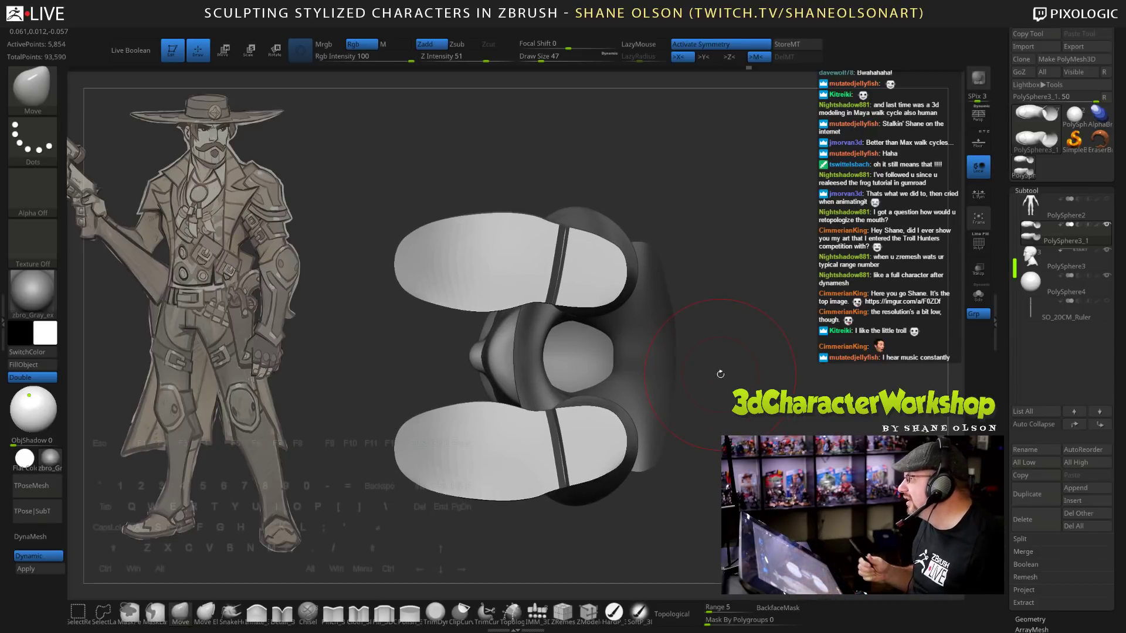
left_click_drag(715, 369, 727, 357)
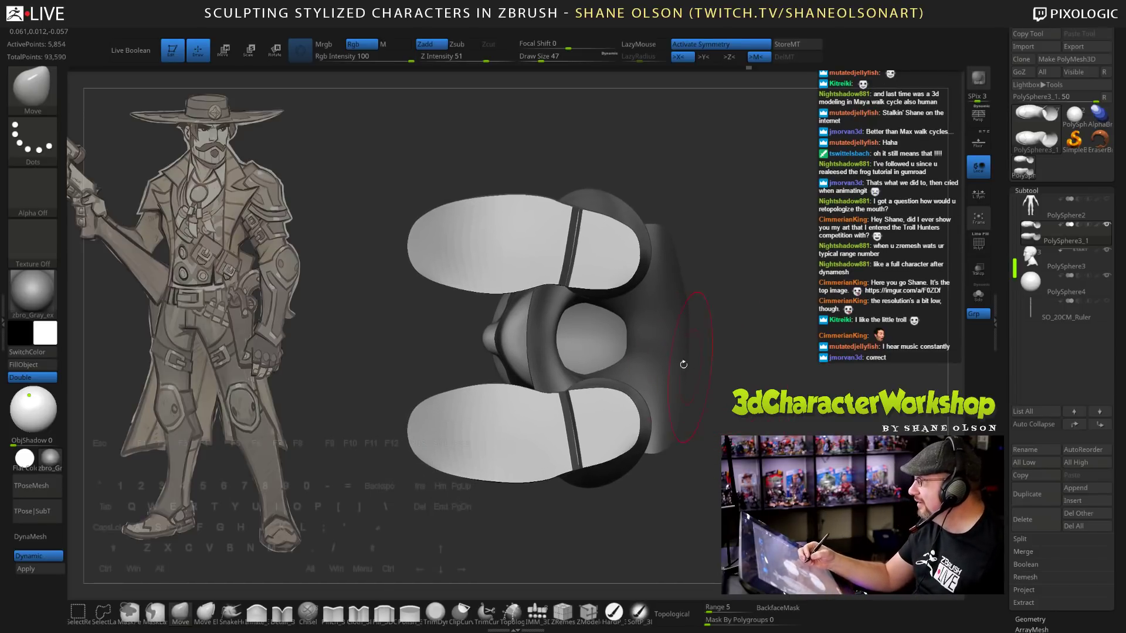
left_click(675, 614)
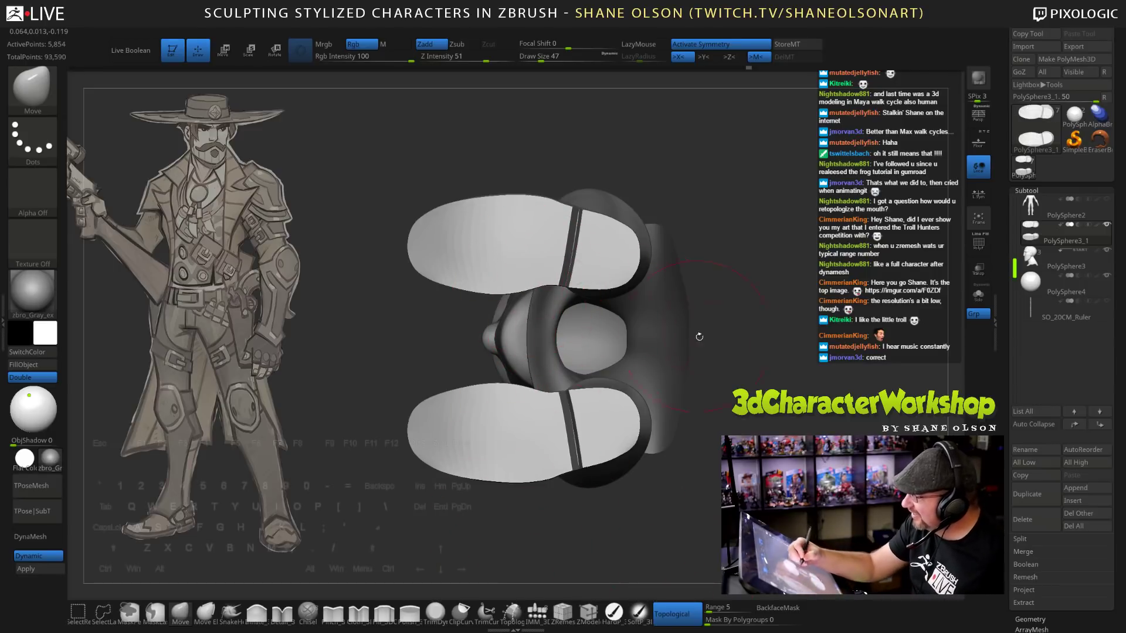
mouse_move(738, 362)
left_mouse_down()
mouse_move(789, 367)
mouse_move(715, 376)
mouse_move(644, 320)
left_mouse_up()
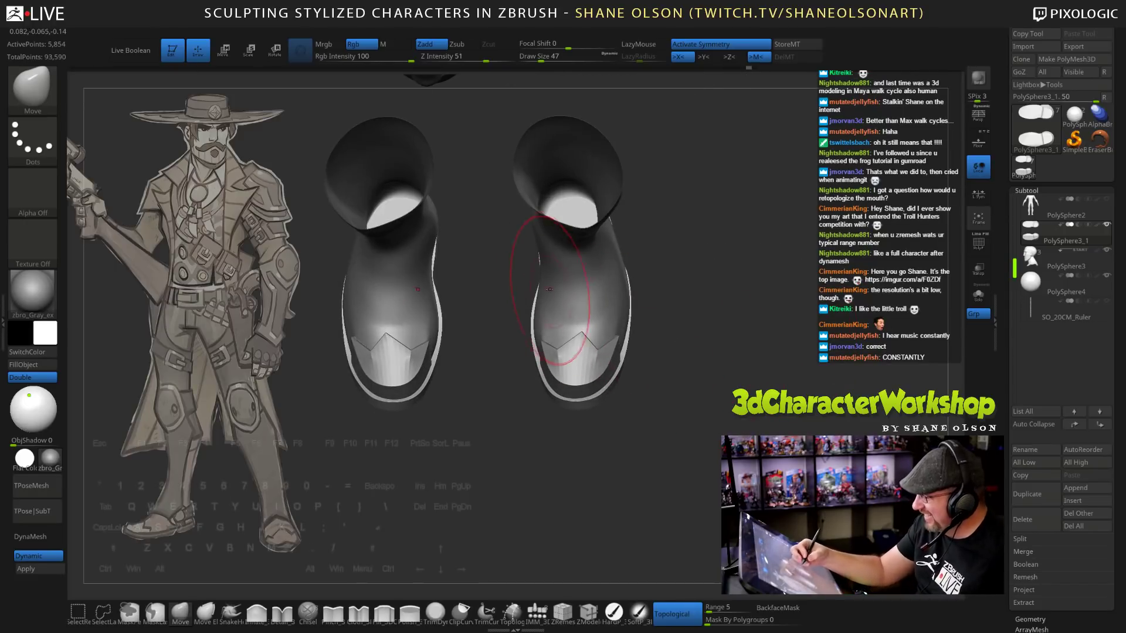
left_click_drag(616, 275, 565, 279)
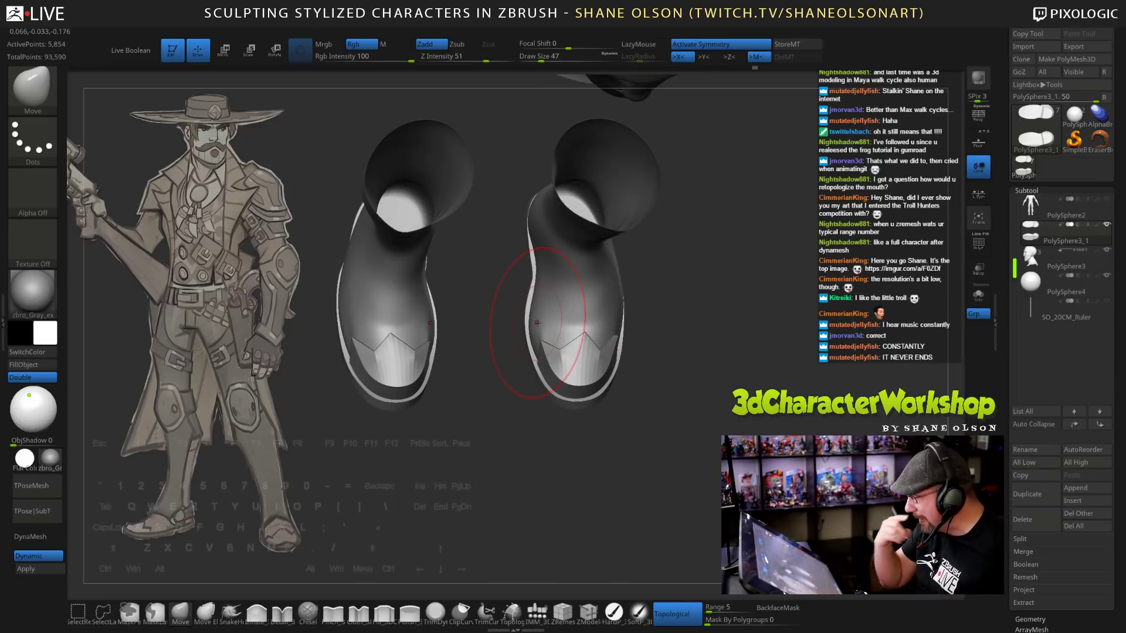
mouse_move(537, 322)
left_mouse_down()
mouse_move(710, 441)
mouse_move(743, 431)
mouse_move(744, 417)
mouse_move(725, 446)
mouse_move(724, 436)
left_mouse_up()
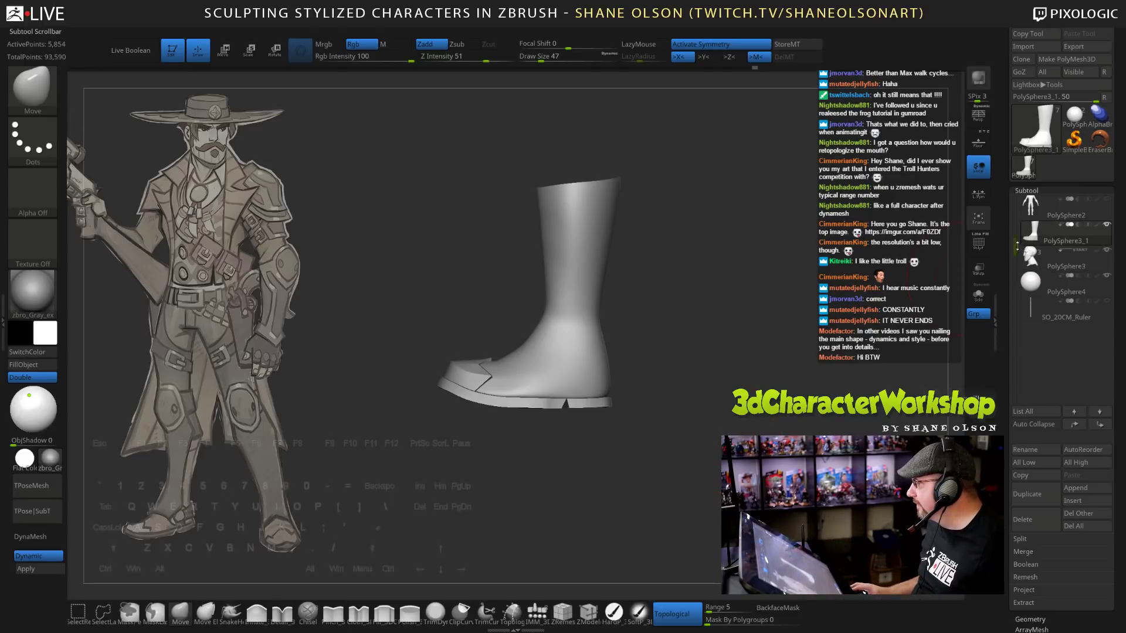
Make the PolySphere1 body subtool visible together with the boots and frame the full figure.
scroll(1030, 232, "up", 1)
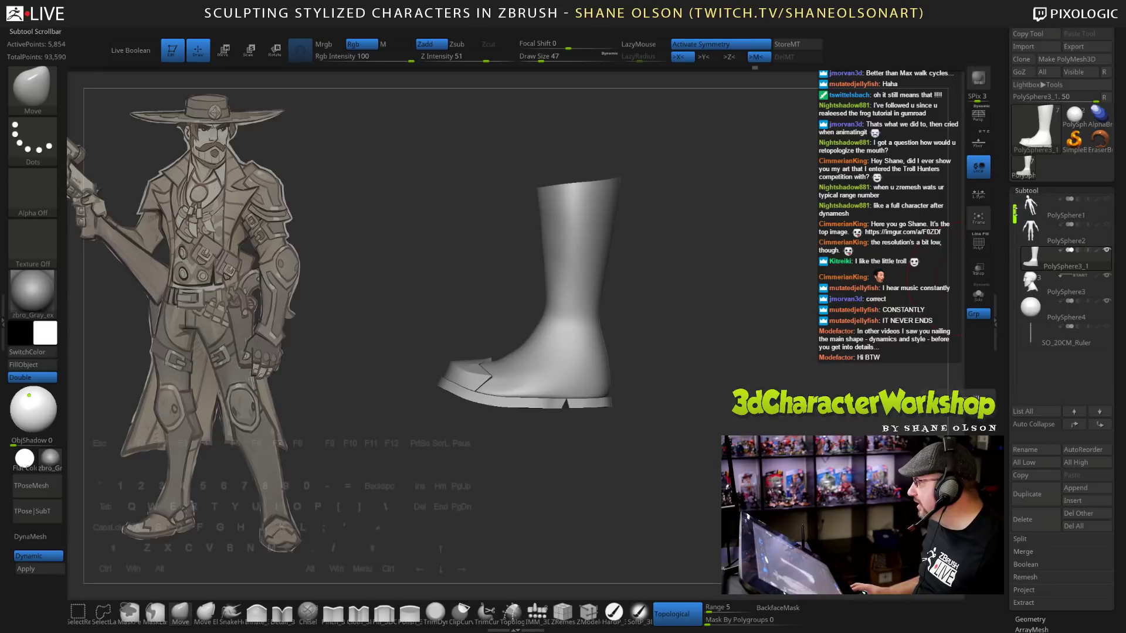
scroll(1029, 232, "up", 1)
mouse_move(1029, 232)
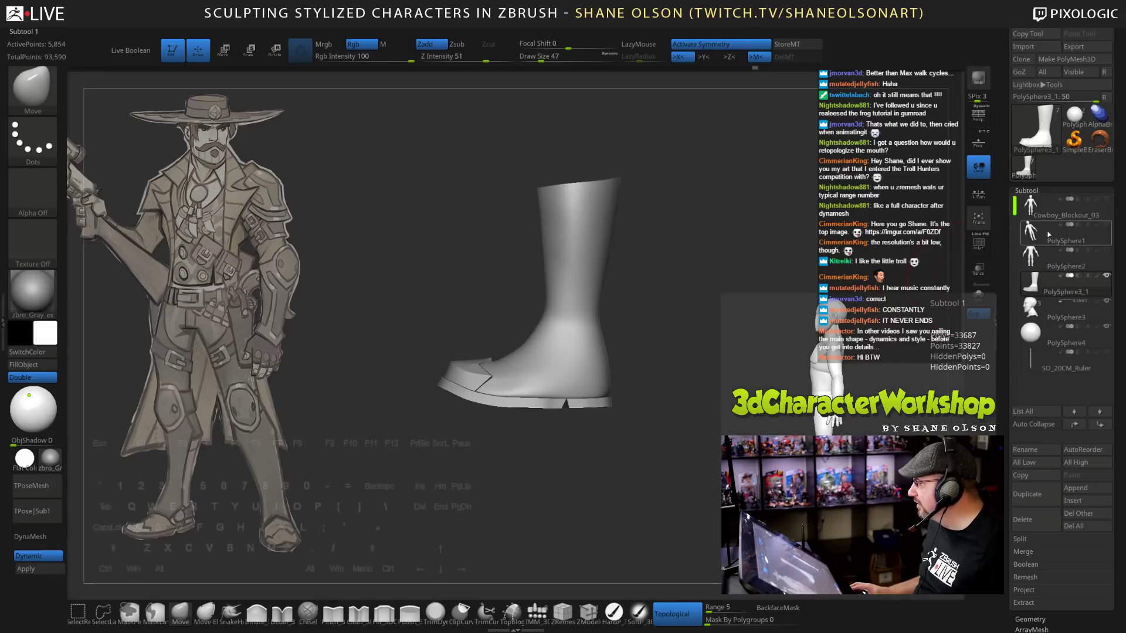
left_click(1106, 226)
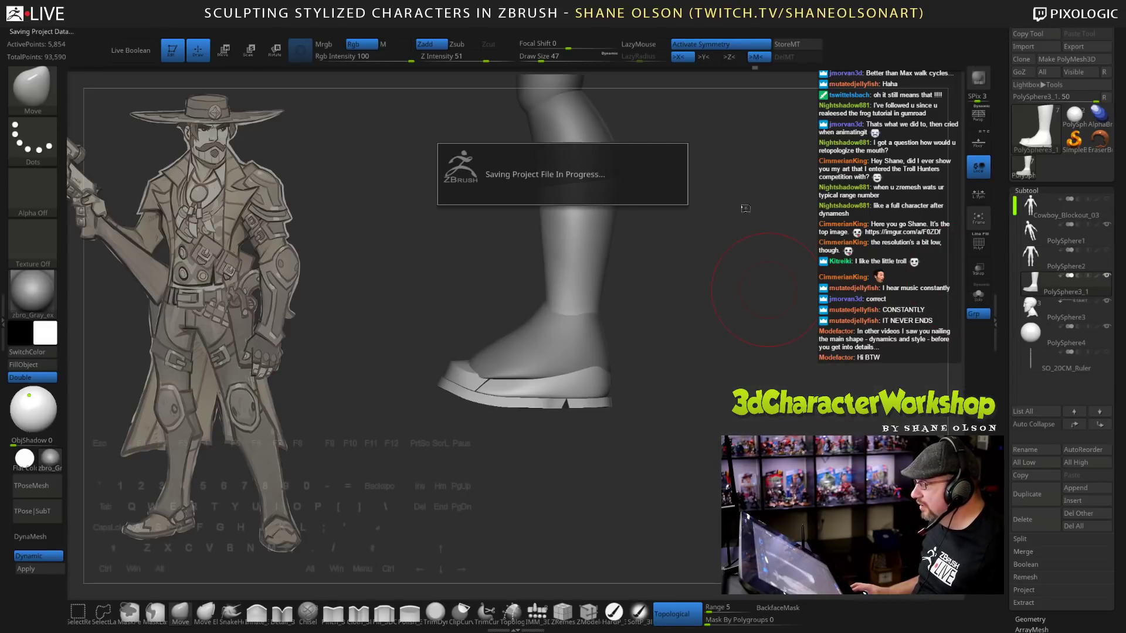
left_click_drag(744, 208, 716, 260, "alt")
left_click_drag(686, 211, 669, 375, "alt")
left_click_drag(660, 331, 721, 329)
Select the PolySphere1 body, isolate it with Solo, and display its polygroup colours without the wireframe lines.
key("shift+f")
left_click_drag(623, 305, 648, 305)
left_click(482, 305, "alt")
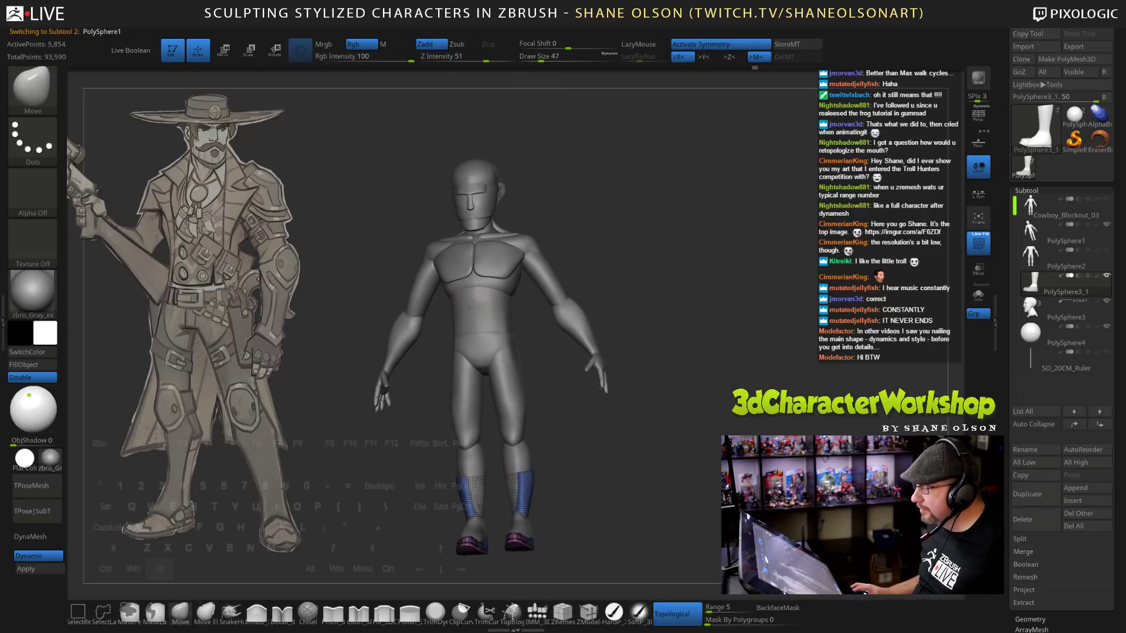
left_click(978, 293)
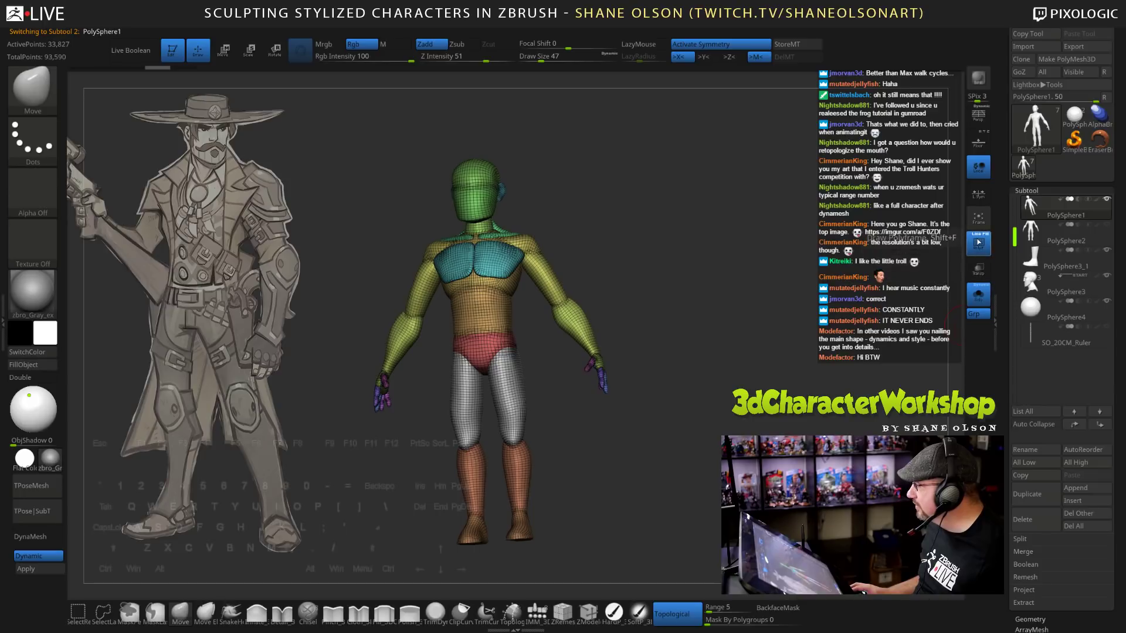
left_click(978, 242)
mouse_move(743, 257)
left_mouse_down()
mouse_move(675, 258)
mouse_move(739, 259)
left_mouse_up()
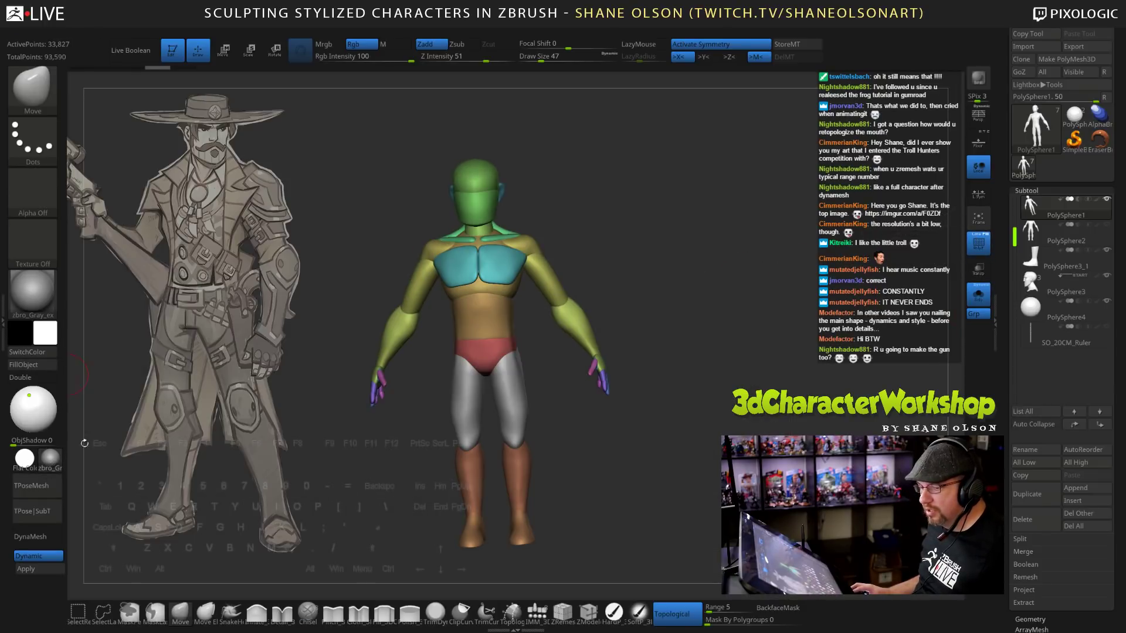
Change the material to SkinShade4 and inspect the body's polygroup colours from the front and side.
left_click(50, 459)
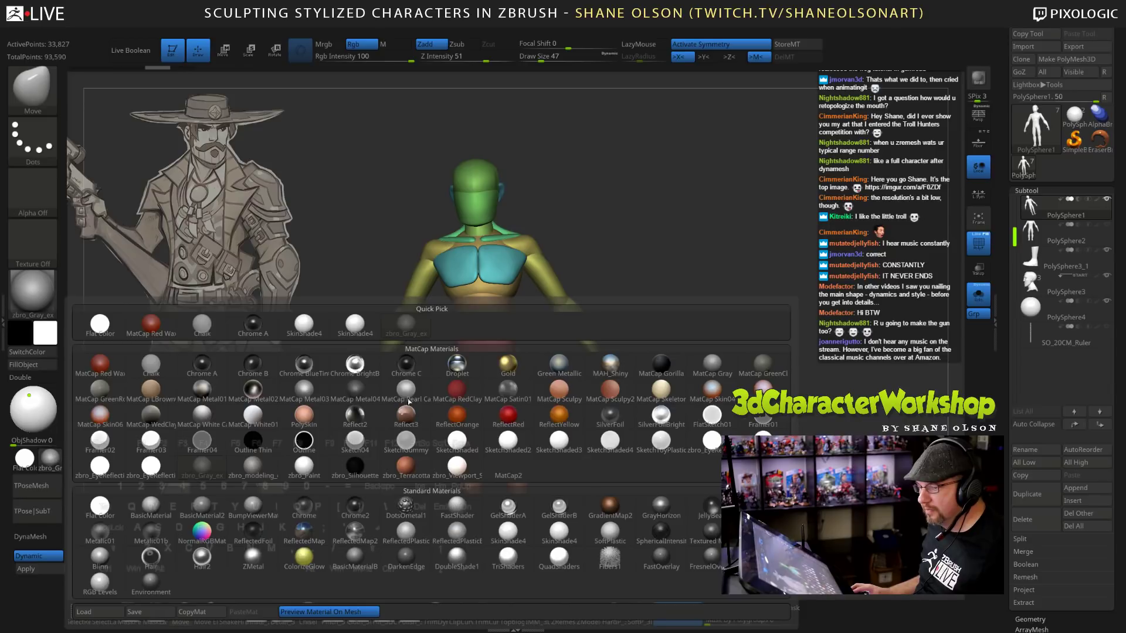
left_click(354, 323)
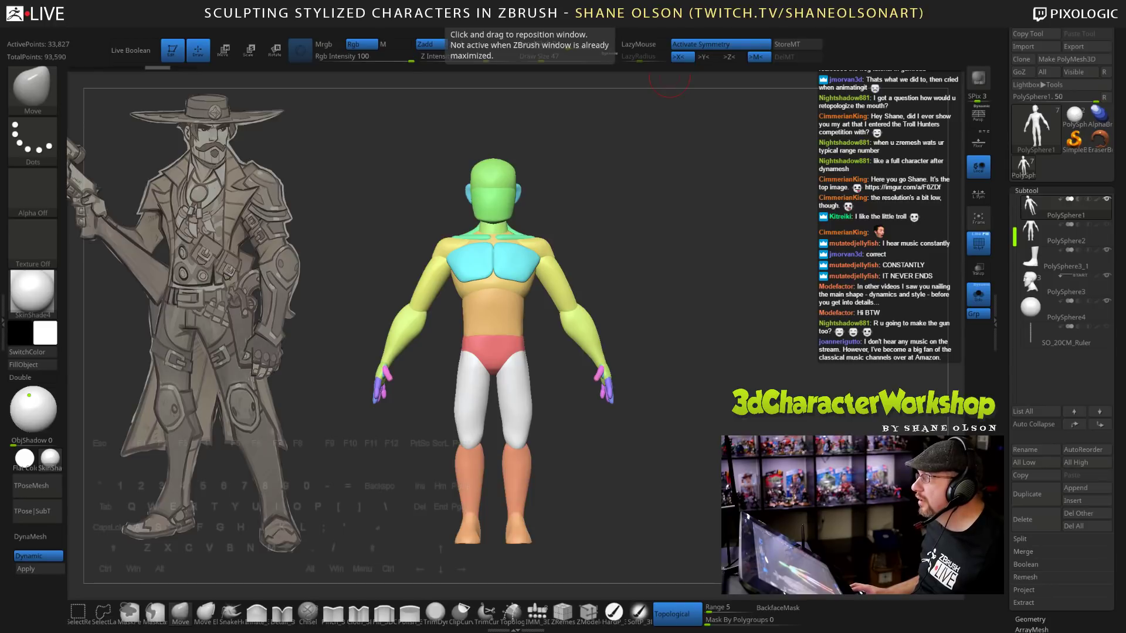
left_click_drag(736, 222, 804, 211)
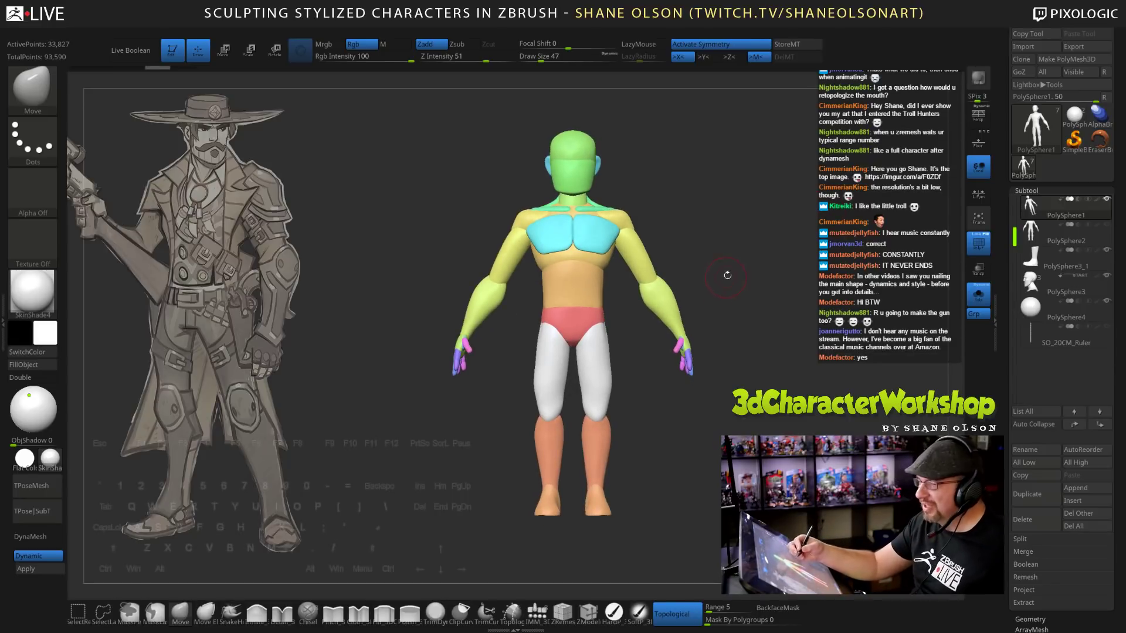
left_click_drag(730, 273, 721, 305)
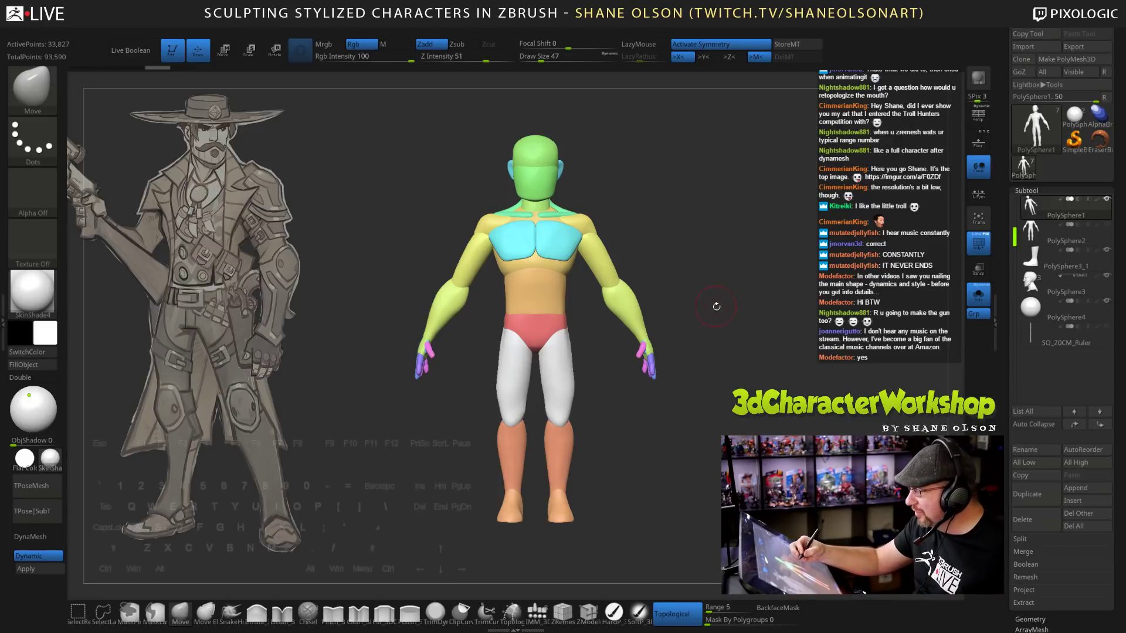
left_click_drag(720, 305, 746, 368)
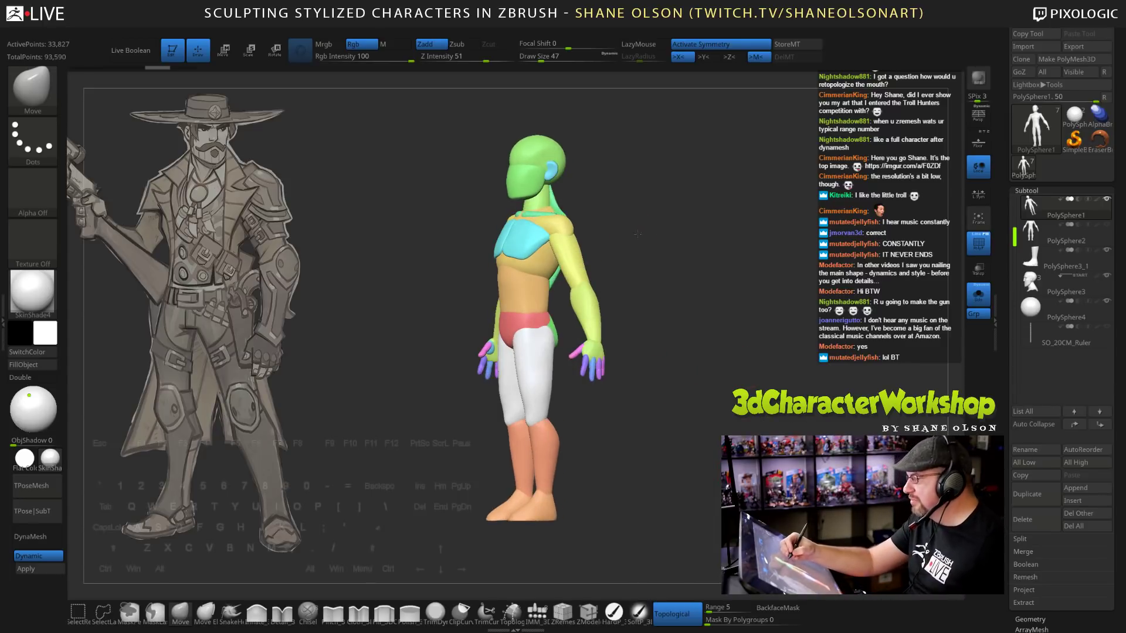
left_click_drag(631, 230, 650, 387)
Select the Cowboy_Blockout_03 subtool to compare its polygroups with the body, and return to PolySphere1.
scroll(1032, 234, "up", 1)
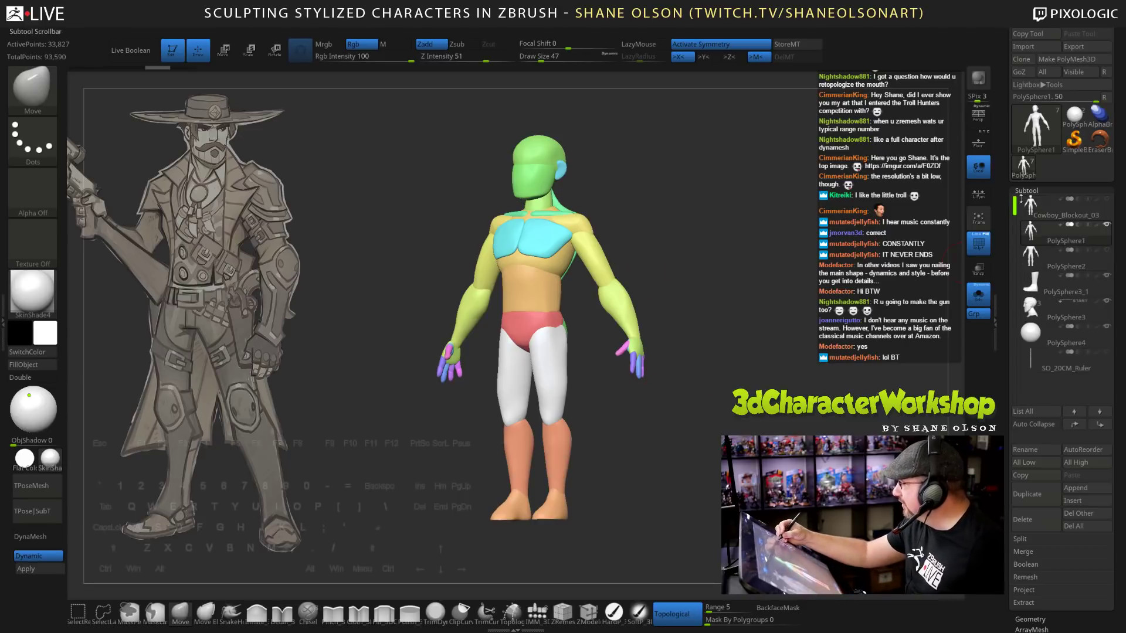
mouse_move(1033, 233)
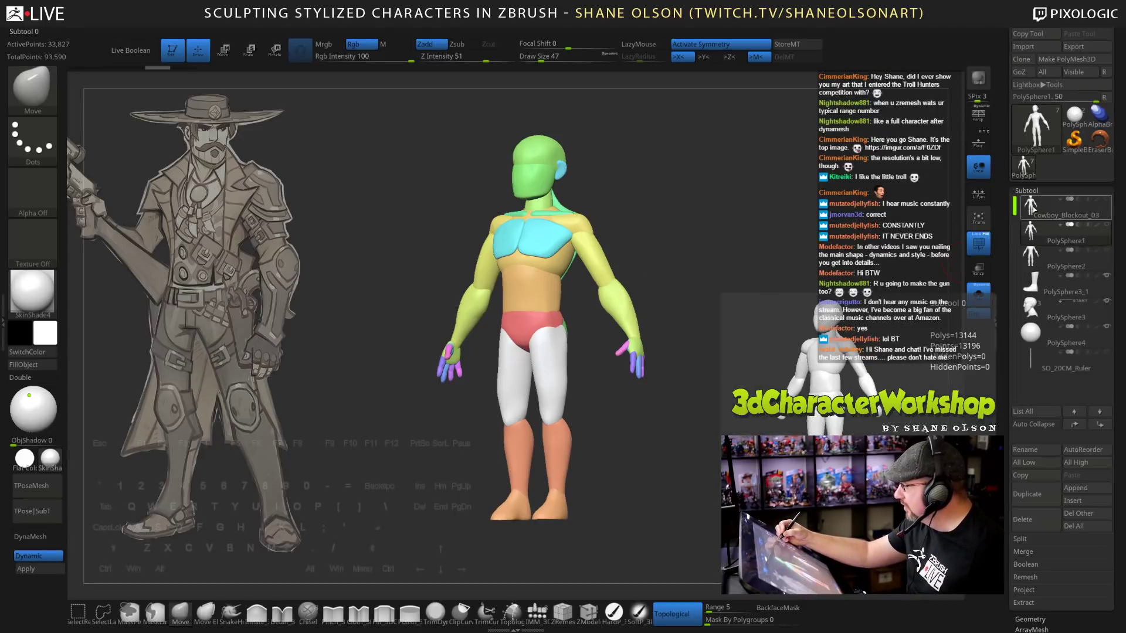
key("Up")
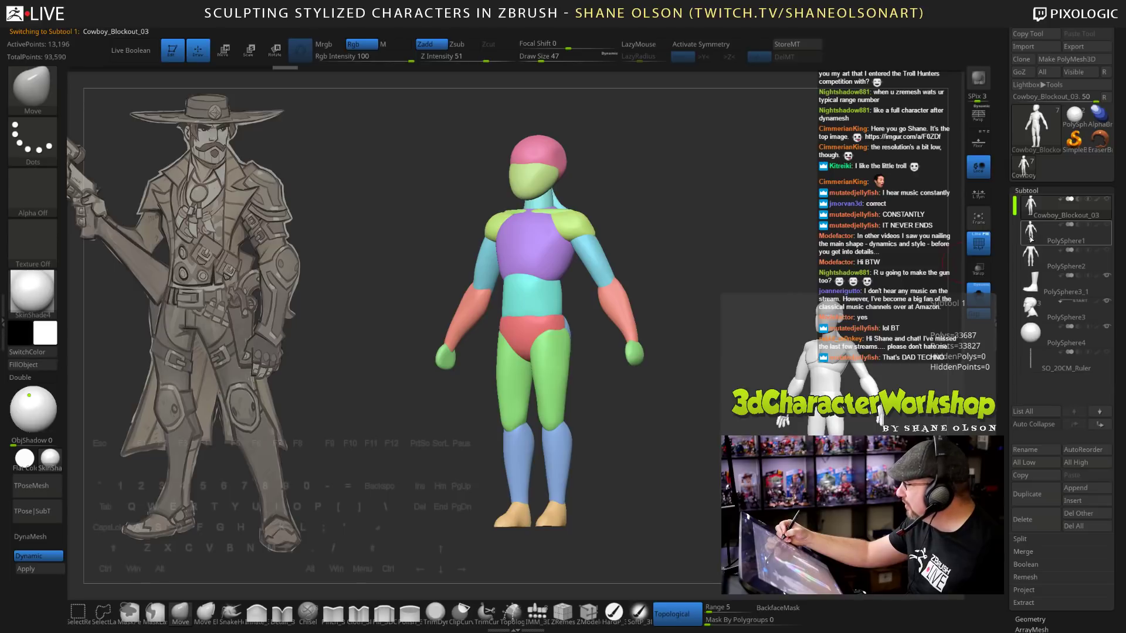
left_click(1032, 233)
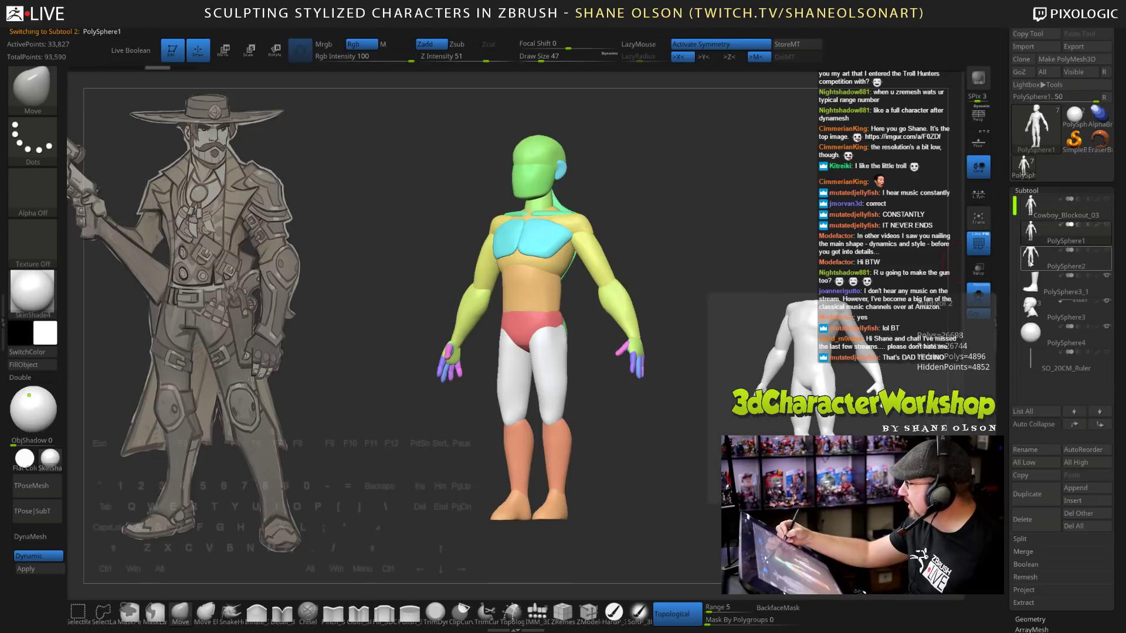
Select the PolySphere2 body subtool, activate the Move brush, and display its polyframe wireframe from the front.
left_click(1032, 258)
left_click_drag(842, 363, 849, 376)
key("shift+f")
key("b")
key("m")
key("v")
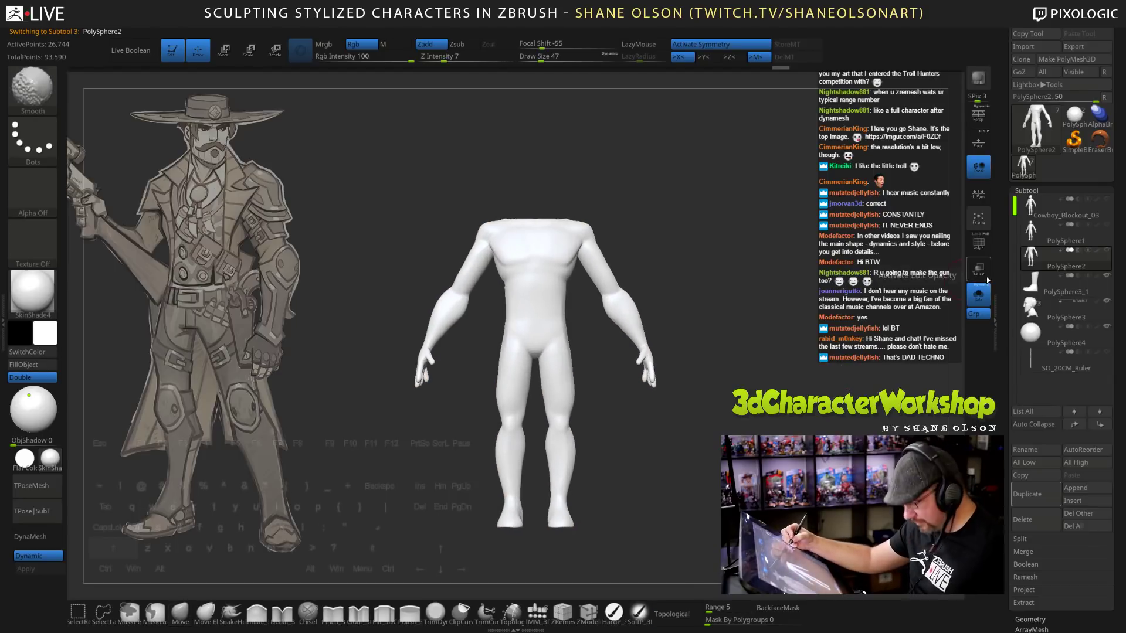
key("shift+f")
left_click_drag(749, 350, 681, 448)
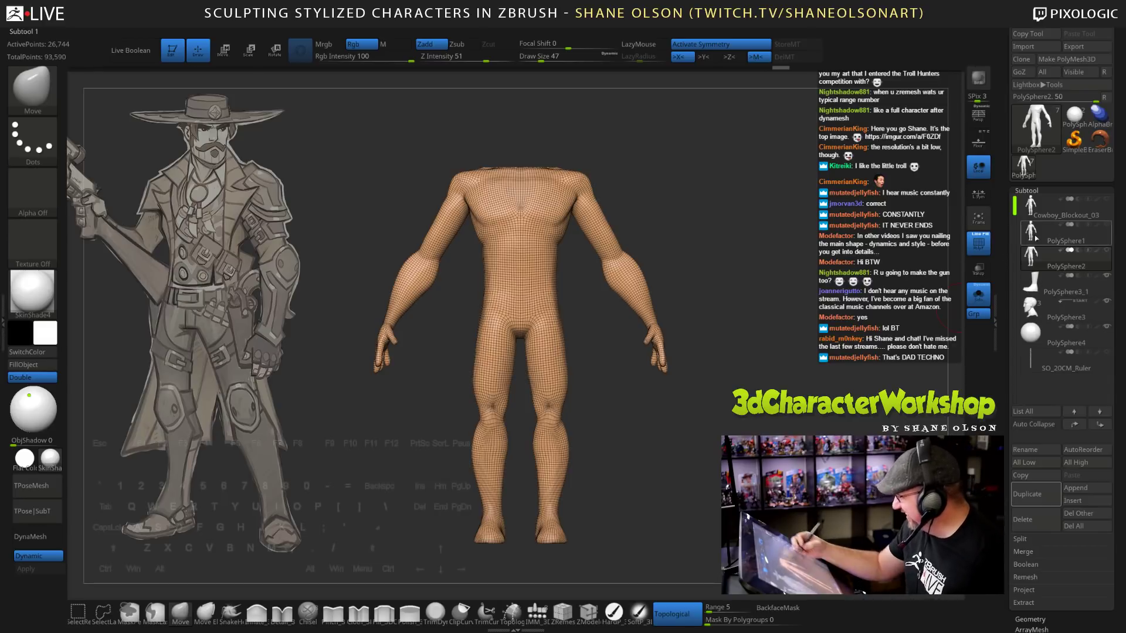
Turn off Solo and the polyframe display to bring back the whole figure, and view the legs and boots from the side.
left_click(979, 298)
left_click_drag(692, 375, 639, 346, "alt")
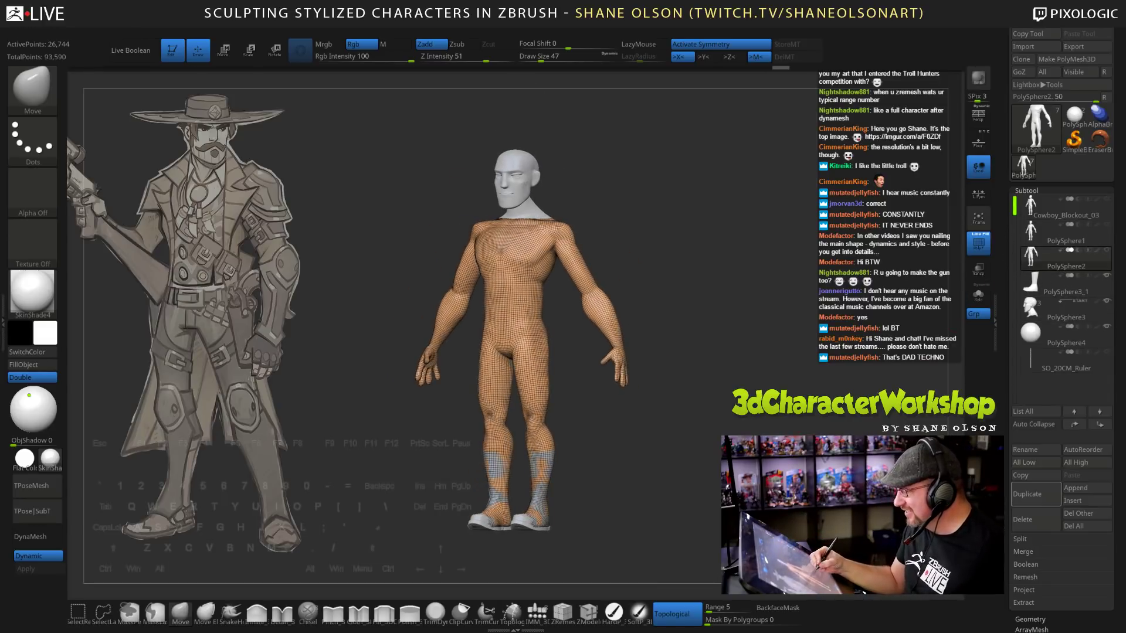
key("shift+f")
left_click_drag(755, 419, 687, 501)
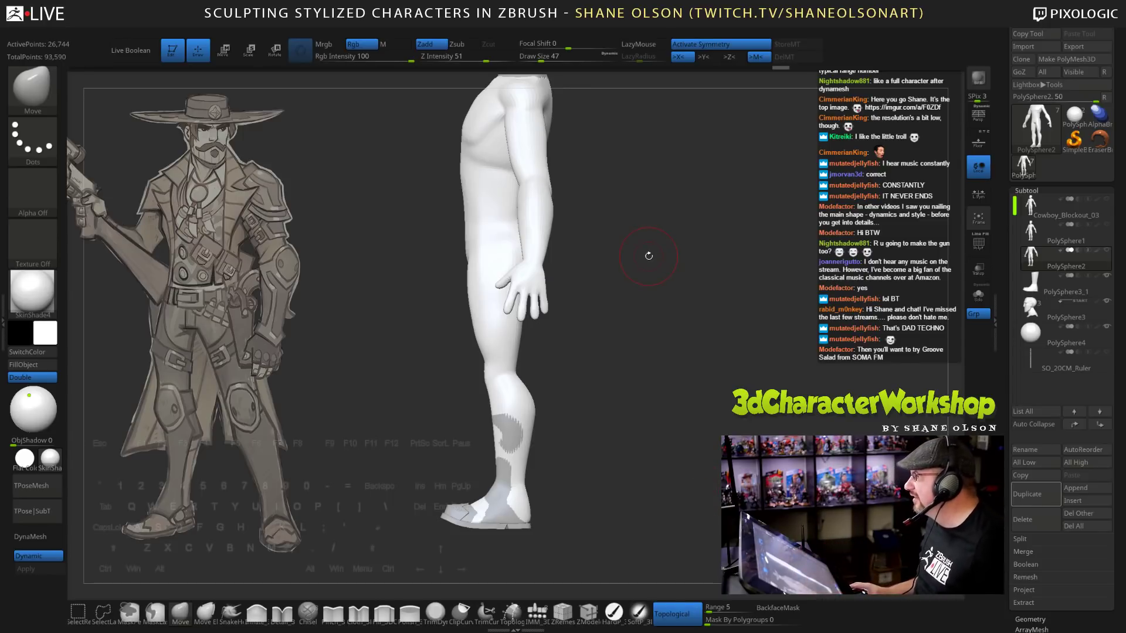
left_click_drag(648, 256, 649, 263)
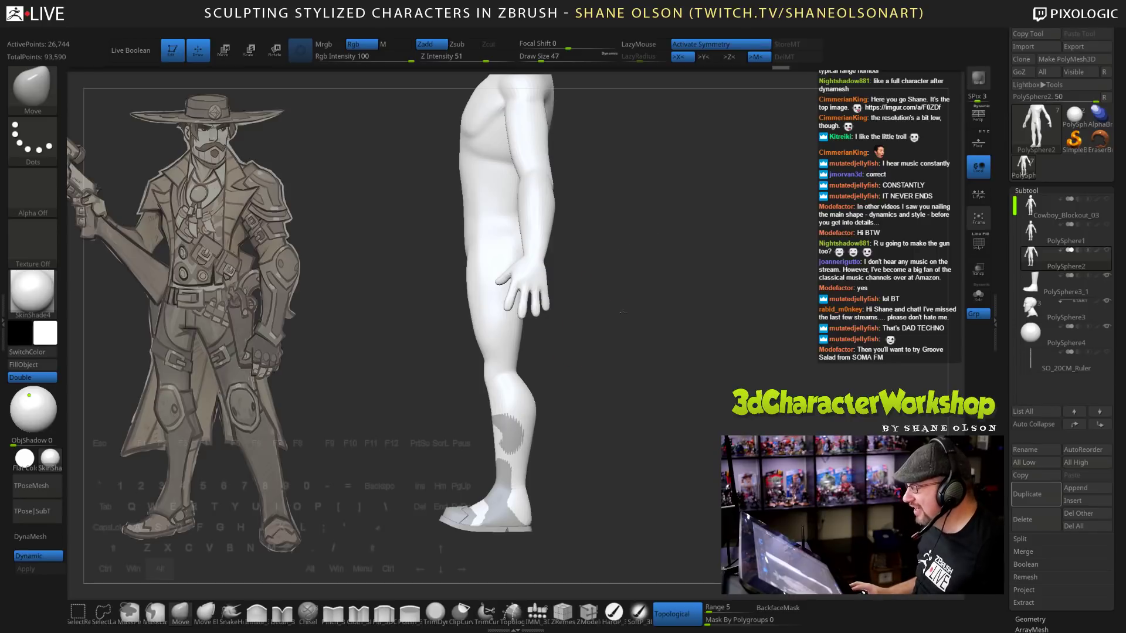
left_click_drag(622, 312, 626, 280, "alt")
Select the PolySphere3_1 boots and make the PolySphere2 body visible alongside them.
left_click(502, 465, "alt")
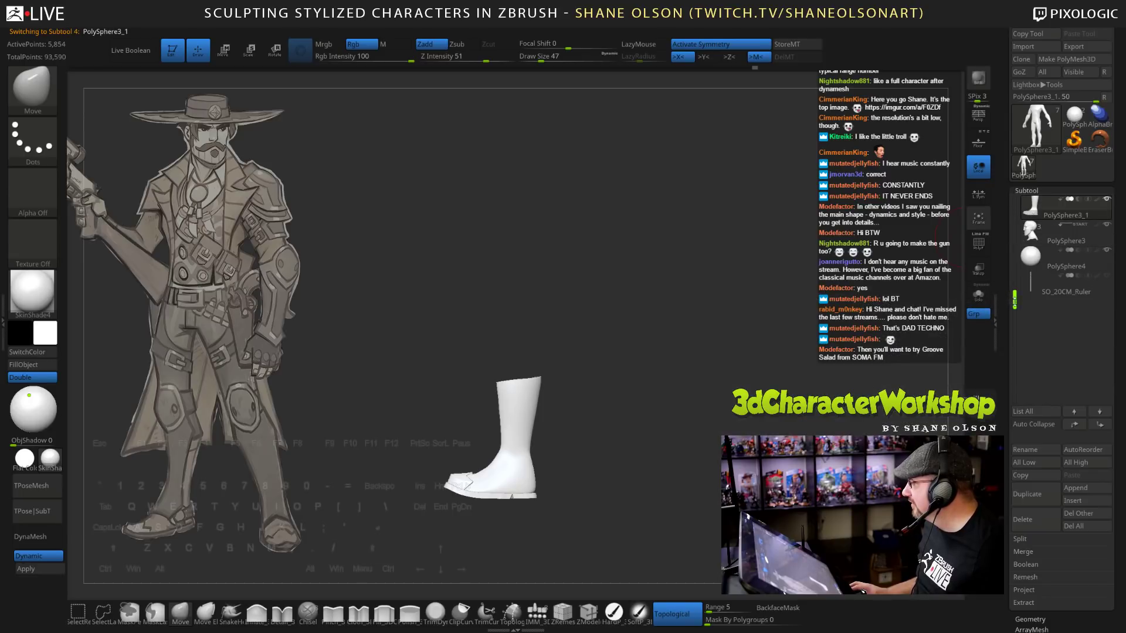
left_click_drag(1014, 299, 1015, 234)
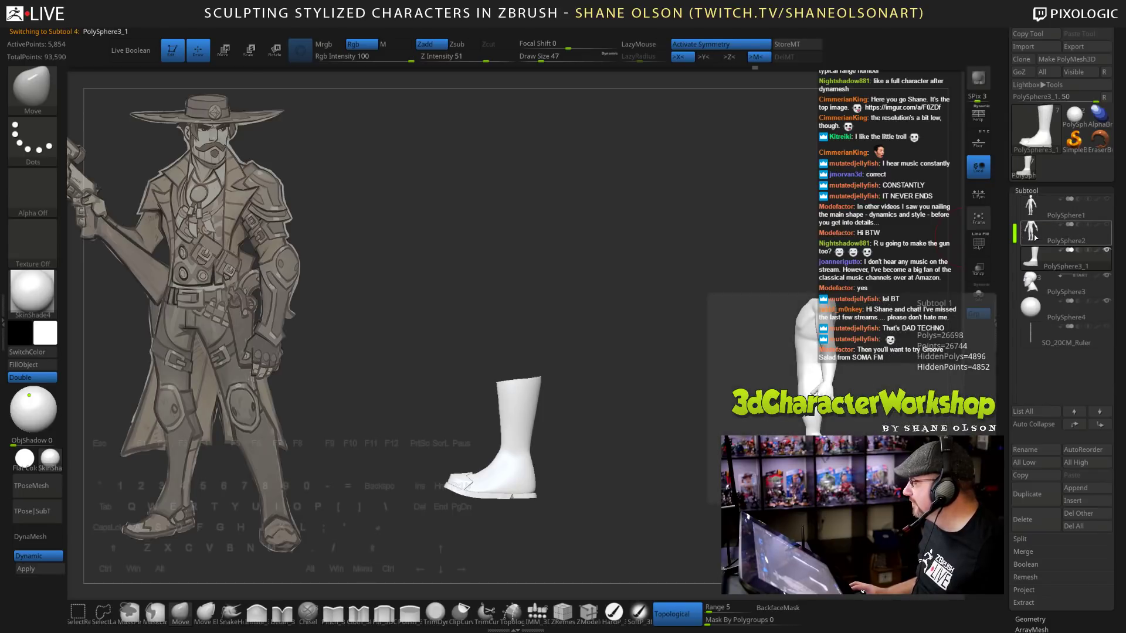
left_click(1106, 225)
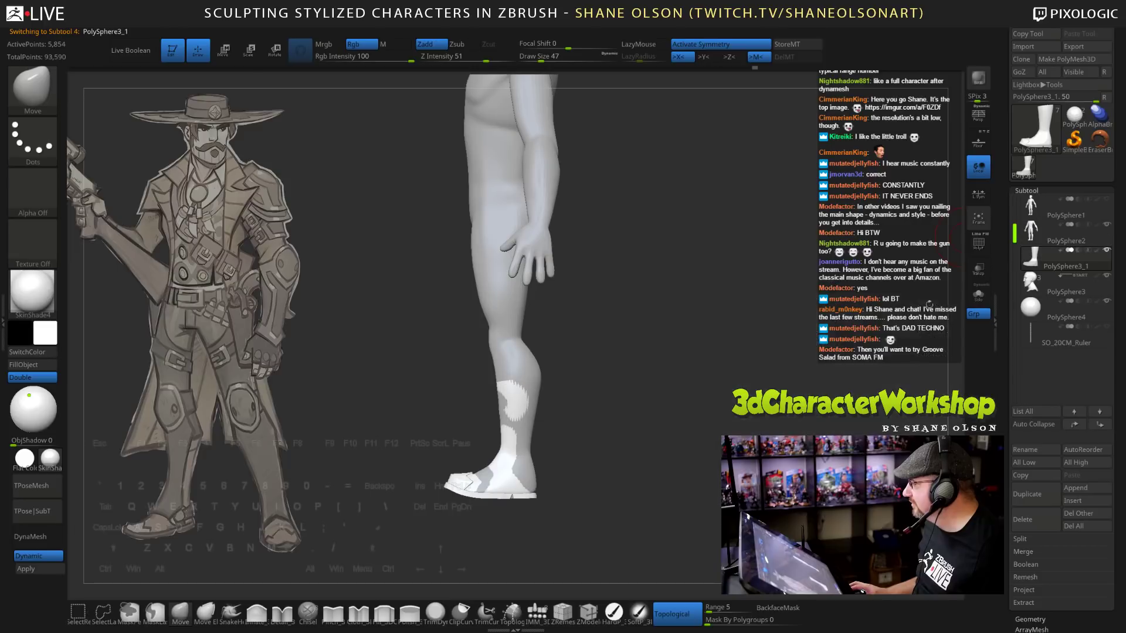
left_click_drag(633, 319, 752, 306)
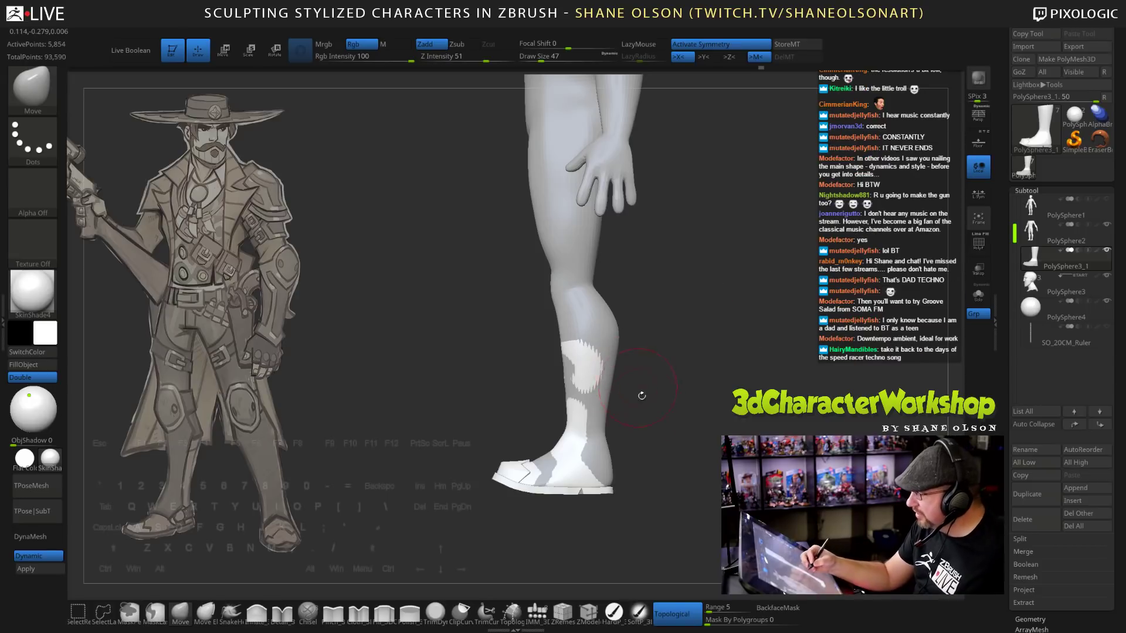
With the Move brush at draw size 74, pull the boot shafts outward around the calves and ankles to cover the legs.
key("s")
mouse_move(658, 367)
left_mouse_down()
mouse_move(586, 370)
mouse_move(576, 419)
mouse_move(586, 364)
mouse_move(598, 370)
left_mouse_up()
right_click_drag(597, 370, 620, 351)
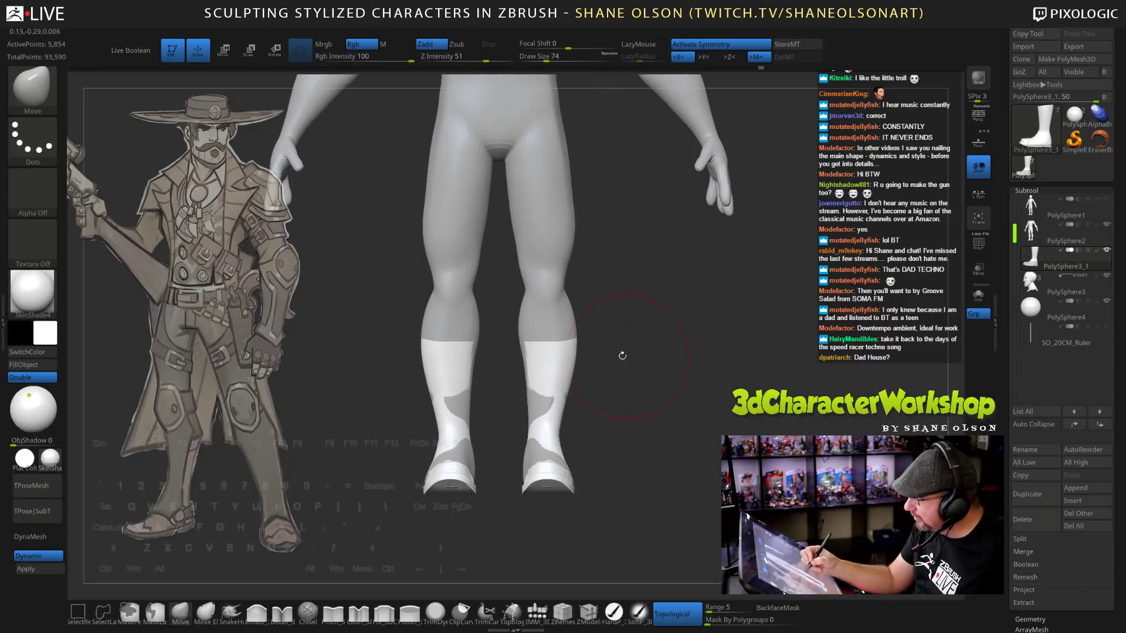
left_click_drag(537, 392, 527, 401)
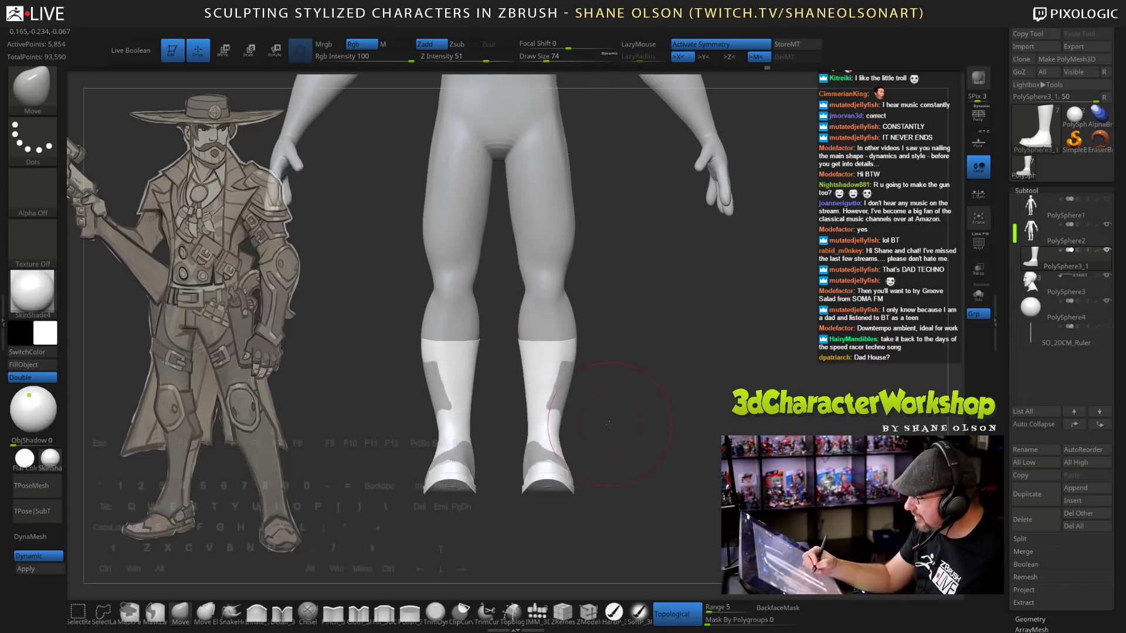
right_click_drag(587, 387, 591, 381)
mouse_move(565, 383)
left_mouse_down()
mouse_move(561, 410)
mouse_move(591, 428)
mouse_move(603, 463)
left_mouse_up()
left_click_drag(531, 474, 545, 465)
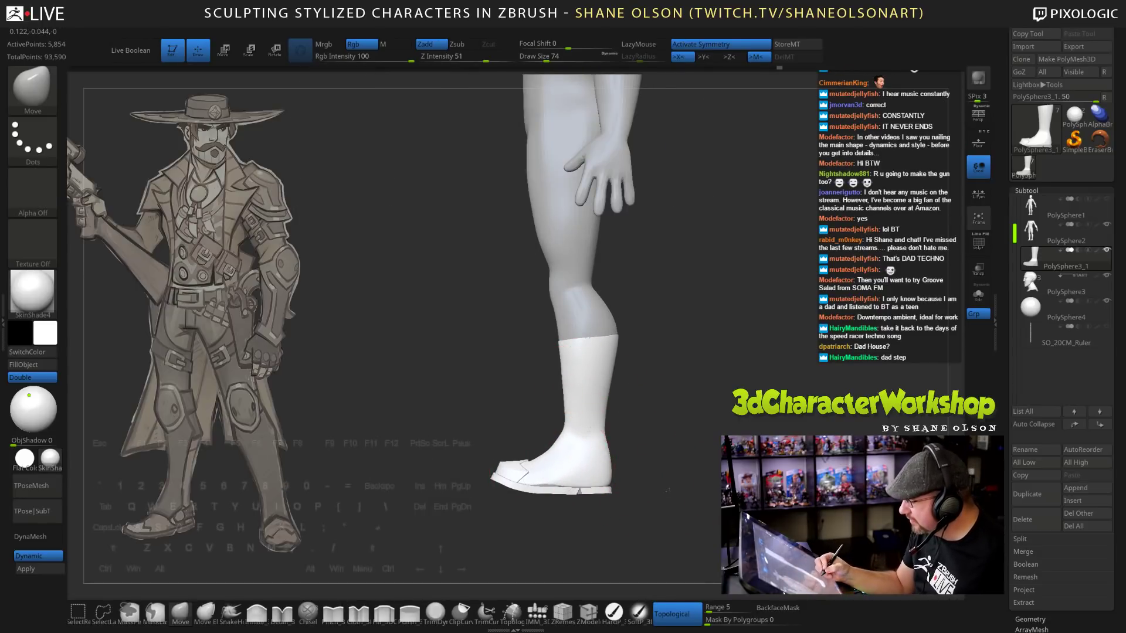
Pull the boots' insteps and ankles outward so the body's feet no longer poke through.
left_click_drag(668, 490, 692, 492)
left_click_drag(557, 474, 543, 468)
mouse_move(621, 463)
left_mouse_down()
mouse_move(581, 469)
mouse_move(525, 450)
mouse_move(558, 463)
left_mouse_up()
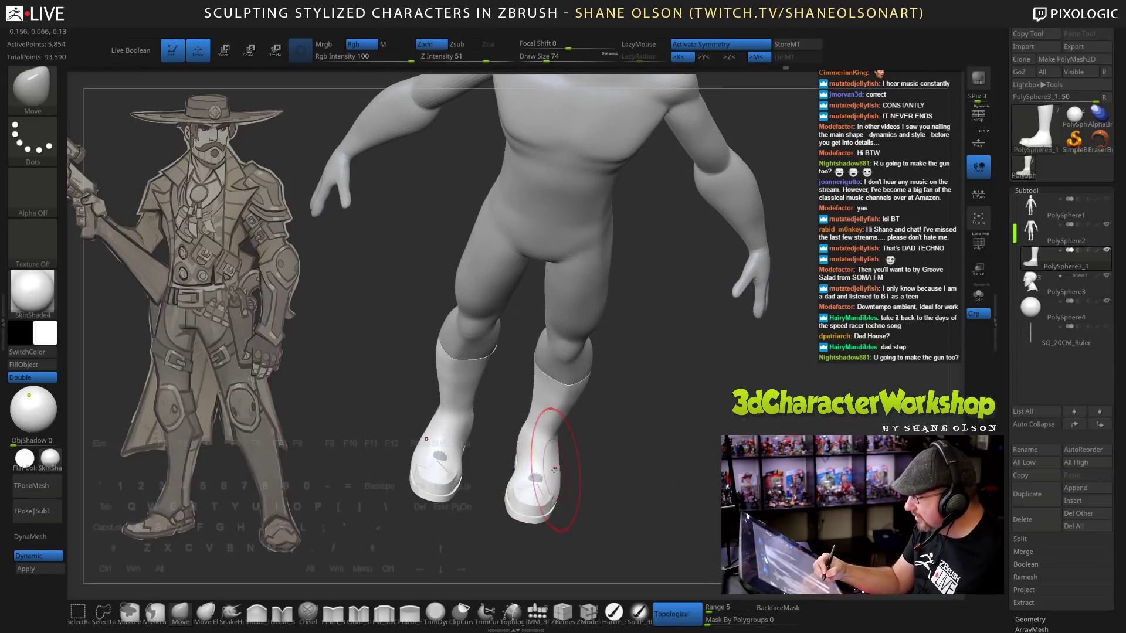
left_click_drag(636, 484, 595, 472, "shift")
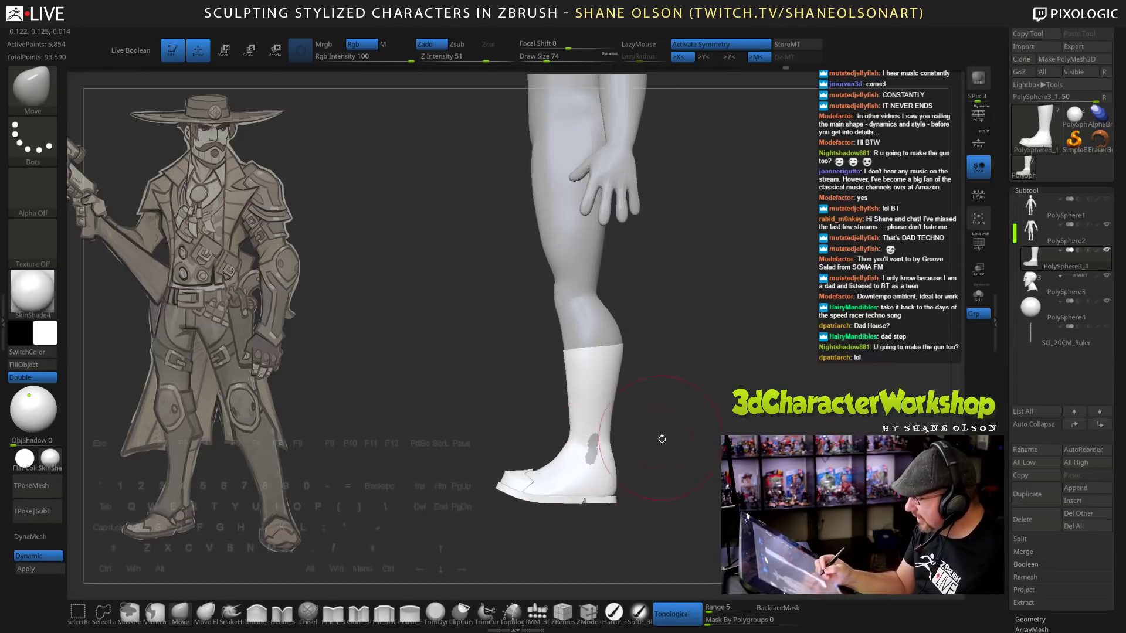
left_click_drag(661, 438, 632, 469)
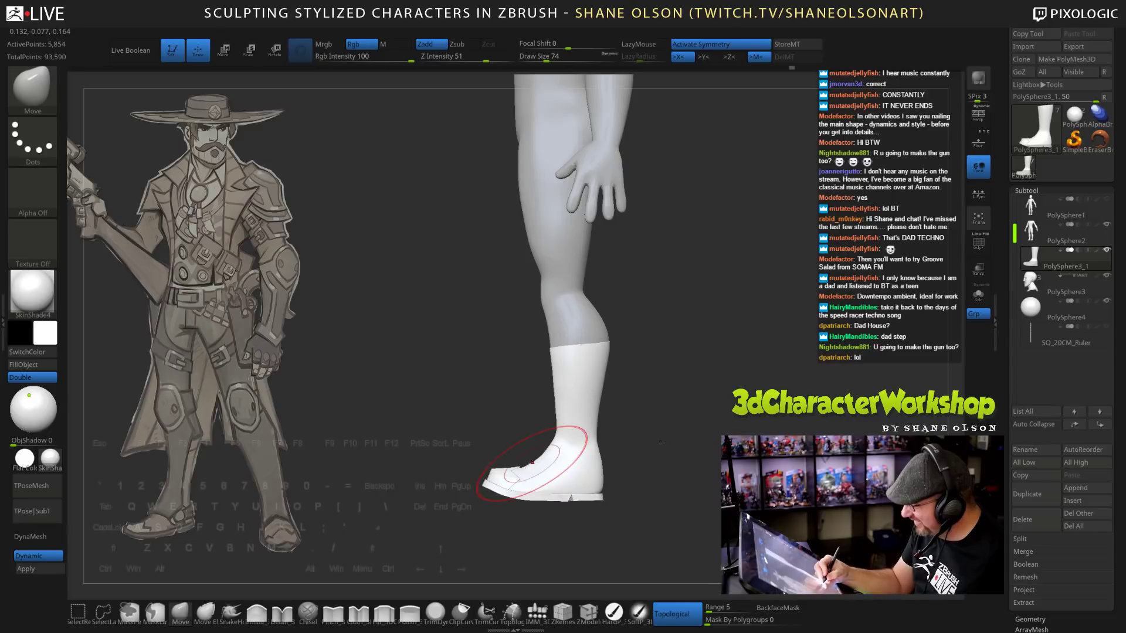
Turn off topological masking and, at draw size 96, reshape the boot tops around the calves from the side and front.
left_click(673, 614)
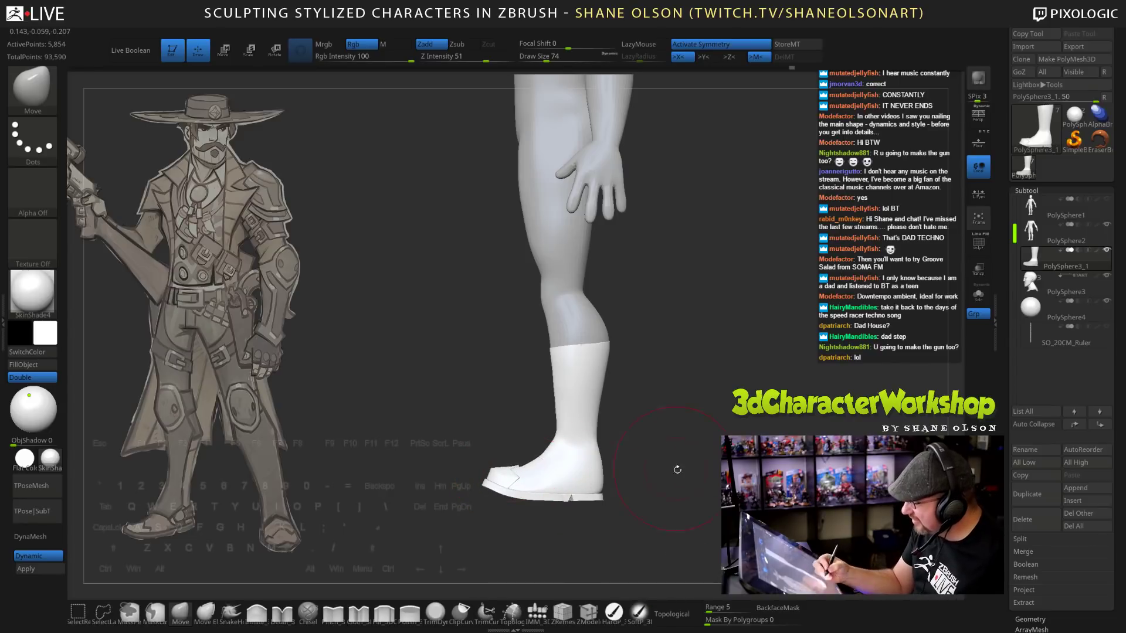
left_click_drag(677, 469, 697, 435, "alt")
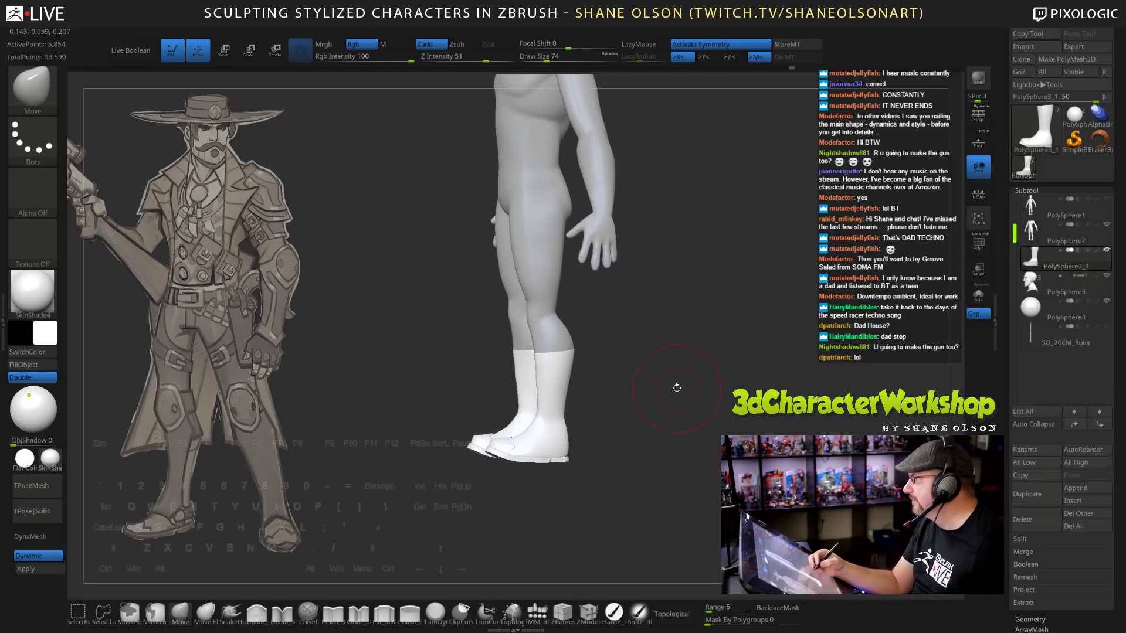
mouse_move(677, 388)
left_mouse_down()
mouse_move(669, 370)
mouse_move(680, 445)
mouse_move(630, 298)
left_mouse_up()
key("s")
left_click(652, 328)
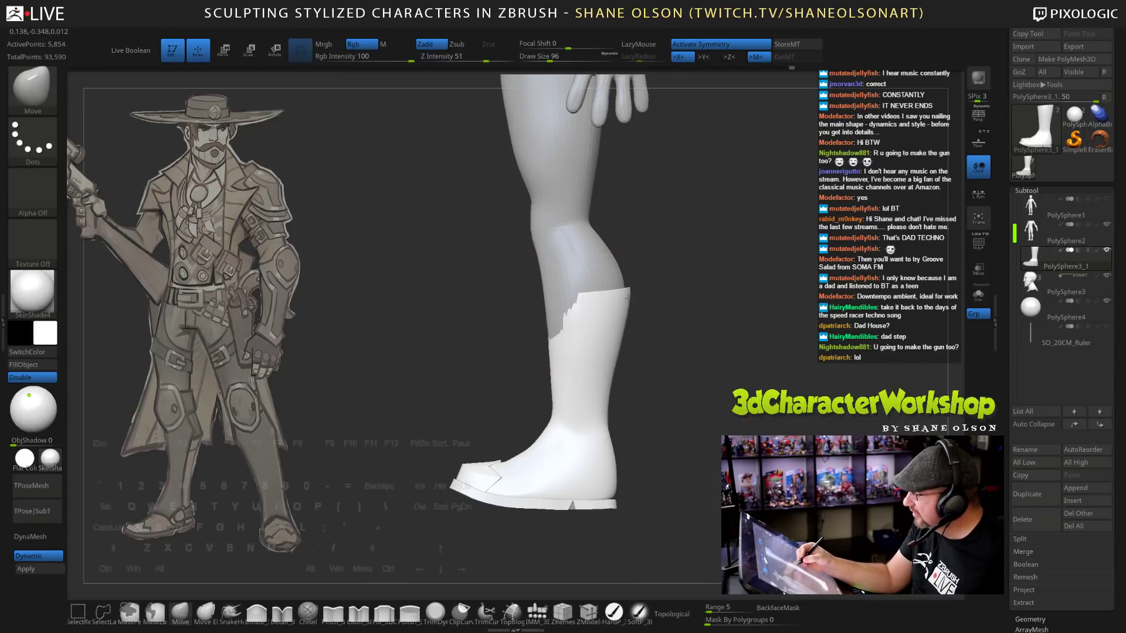
left_click_drag(553, 334, 554, 309)
left_click_drag(693, 359, 779, 361)
left_click_drag(503, 317, 497, 340)
left_click_drag(574, 314, 569, 311)
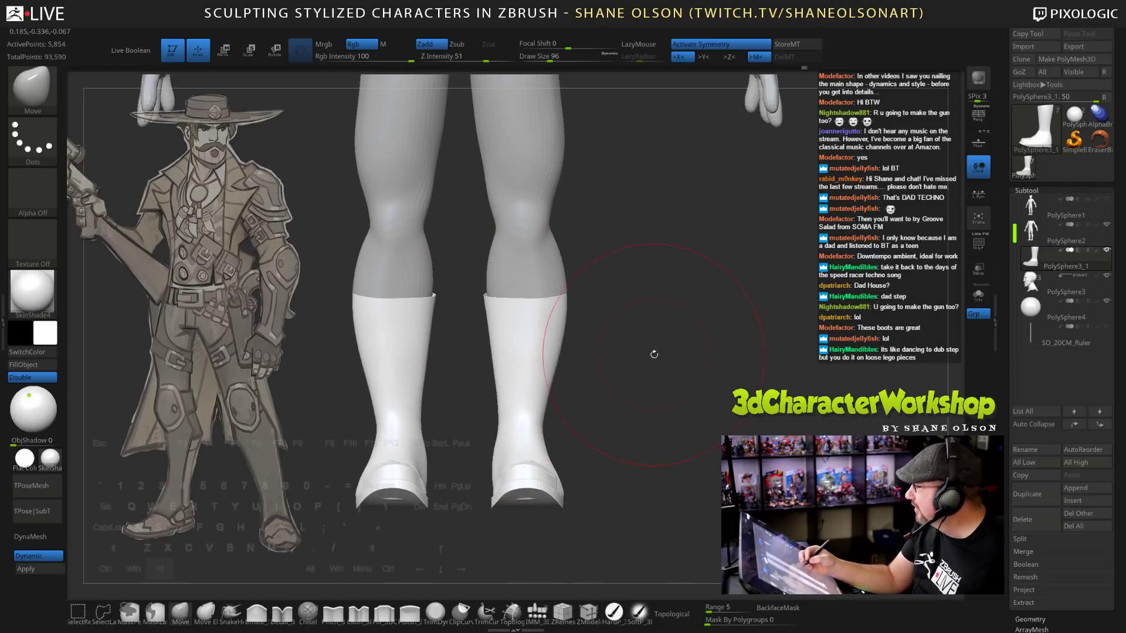
Pull the outer edges of the boot tops outward from the front and check the shape from an angle.
left_click_drag(654, 354, 678, 328, "alt")
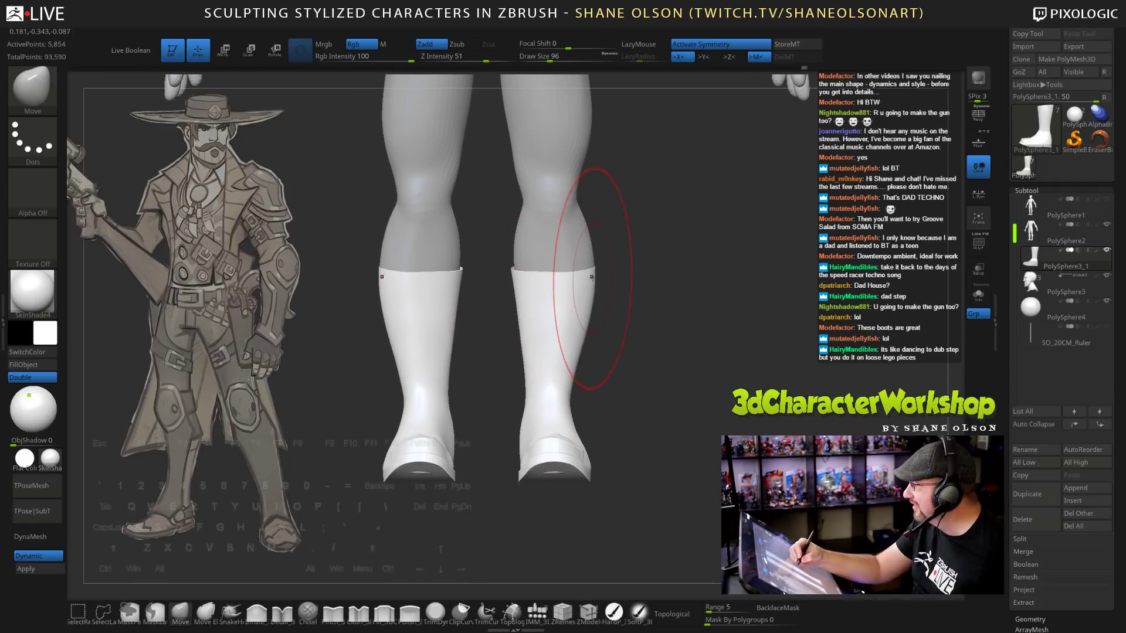
left_click_drag(592, 277, 605, 286)
mouse_move(658, 314)
left_mouse_down()
mouse_move(681, 392)
mouse_move(706, 421)
mouse_move(621, 452)
left_mouse_up()
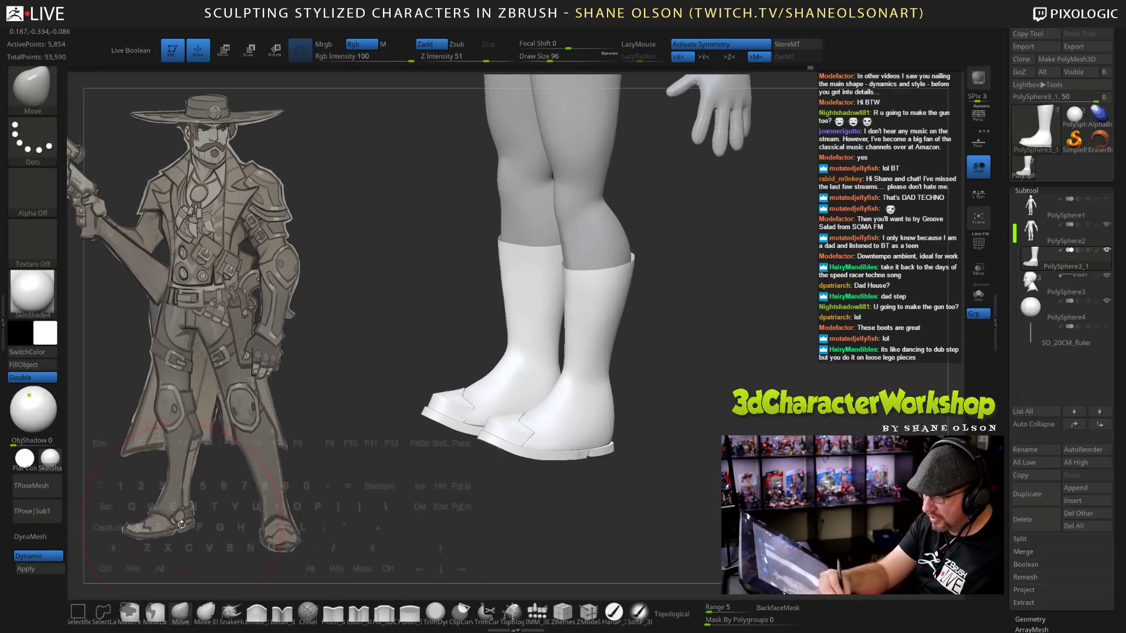
Reshape the boots' ankles and lower shafts from the front with the Move brush at draw sizes 58, 45 and 56.
mouse_move(703, 453)
left_mouse_down()
mouse_move(696, 419)
mouse_move(635, 386)
mouse_move(646, 387)
left_mouse_up()
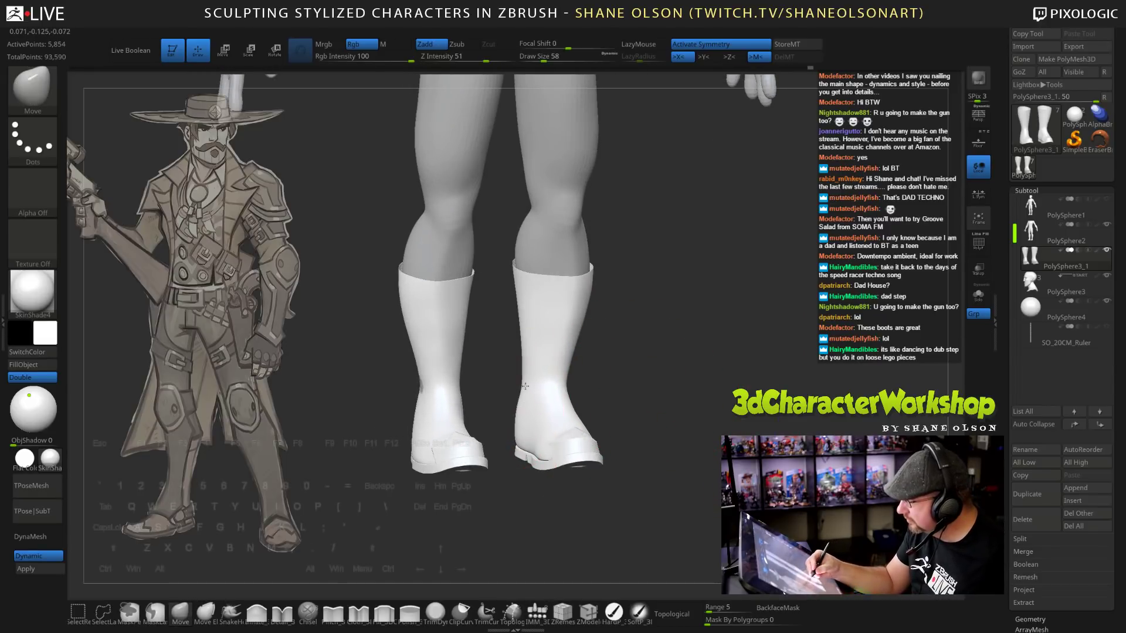
left_click_drag(632, 375, 530, 376)
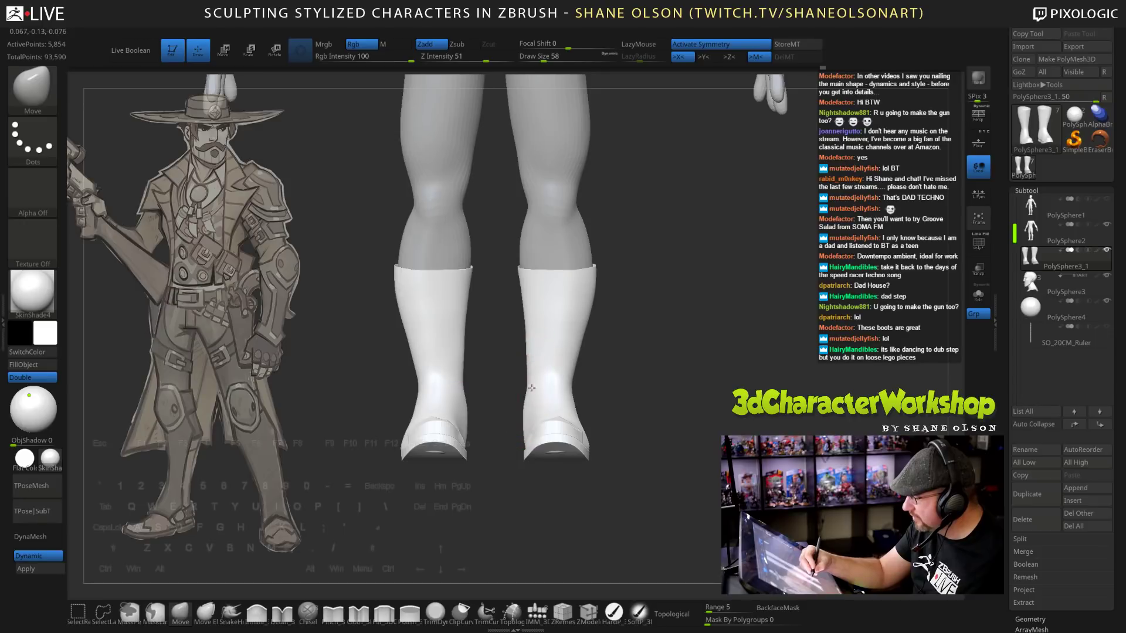
mouse_move(633, 401)
left_mouse_down()
mouse_move(555, 401)
mouse_move(523, 420)
left_mouse_up()
key("s")
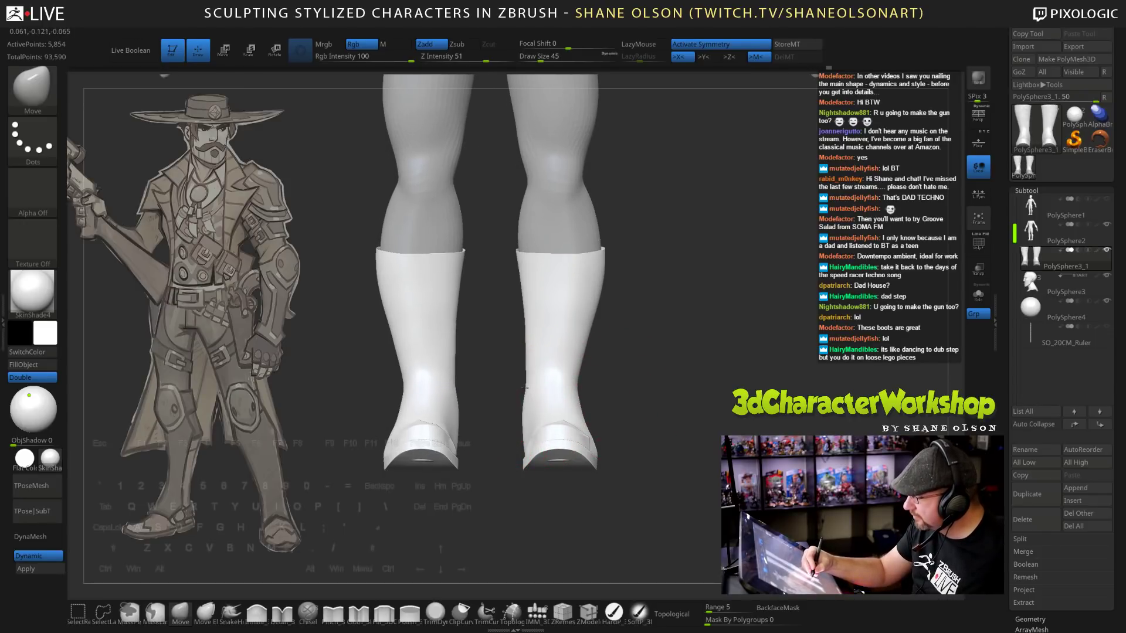
left_click_drag(640, 410, 598, 414)
key("s")
left_click_drag(567, 371, 572, 371)
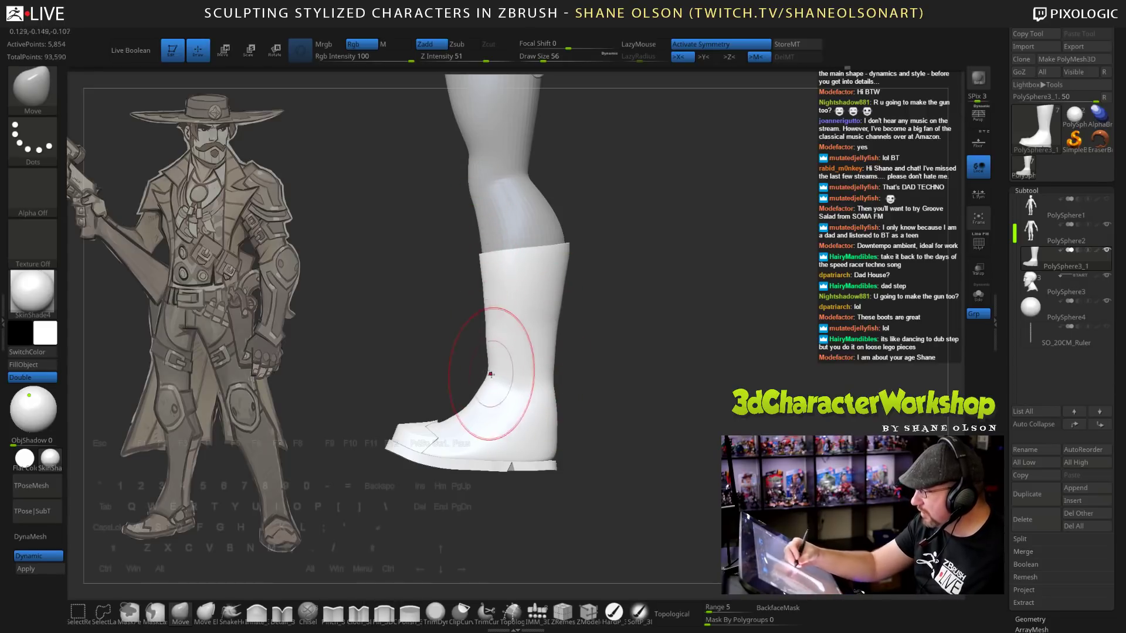
Refine the front profile of the boot shafts from the side, with the Move brush at draw sizes 34 and 47.
key("bracketleft")
key("bracketleft")
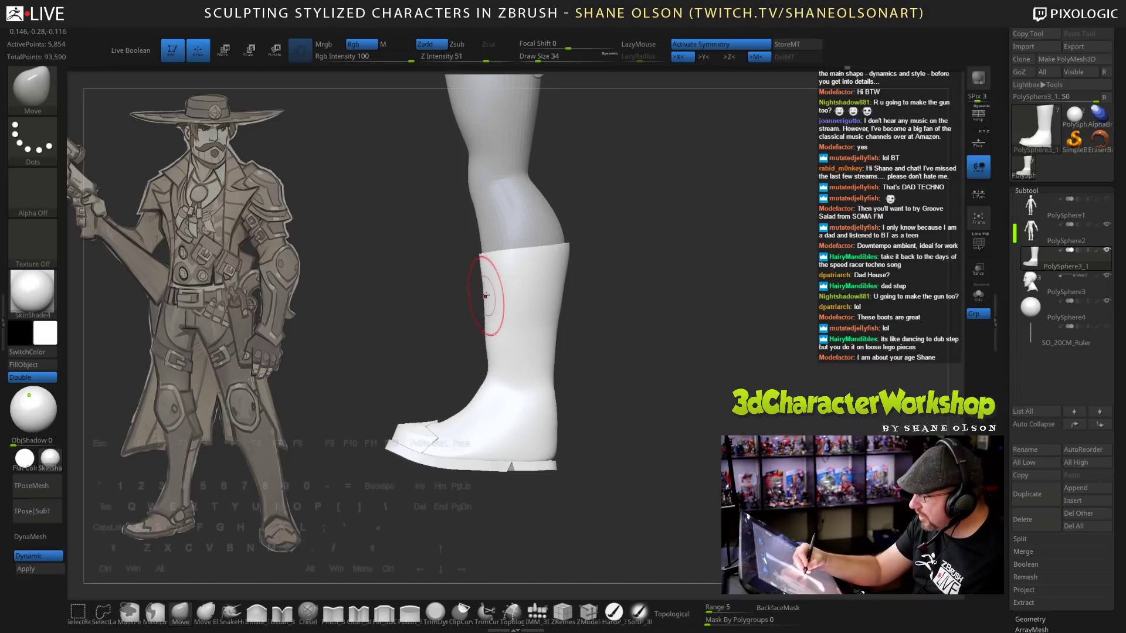
key("bracketright")
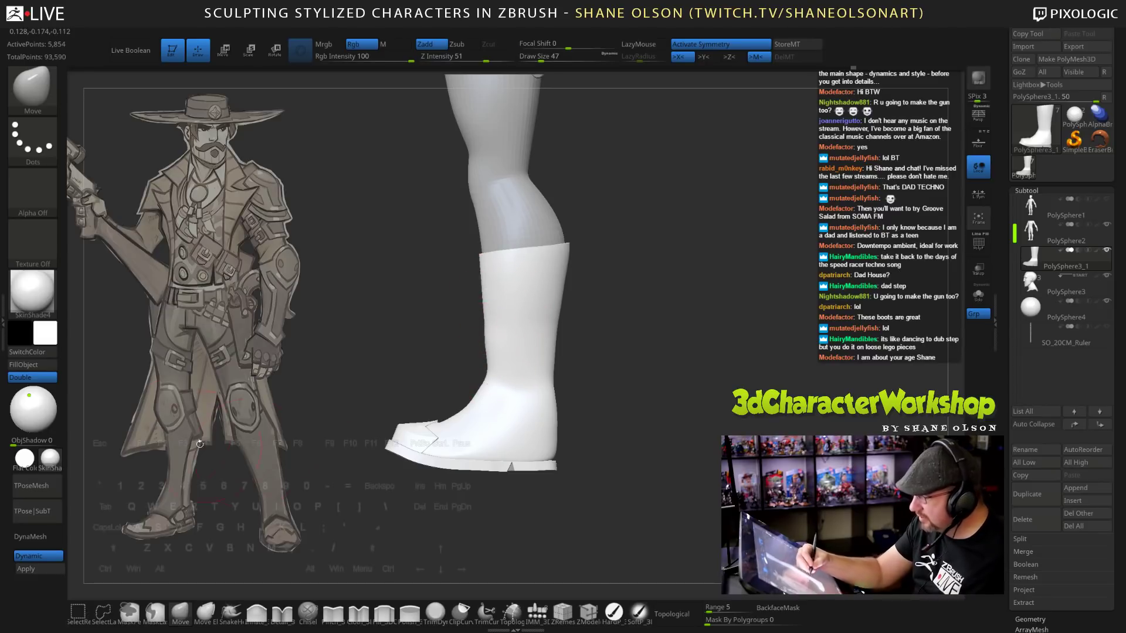
Try the Green Metallic, zbro_Gray_ex and zbro_modeling_clay materials on the model.
left_click(51, 461)
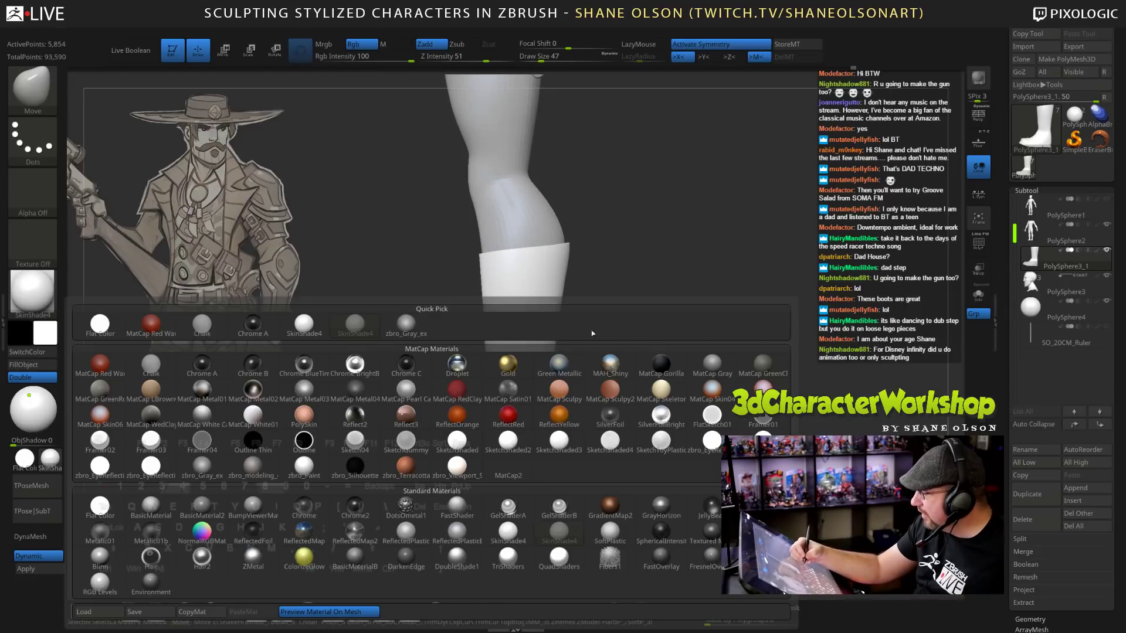
left_click(561, 363)
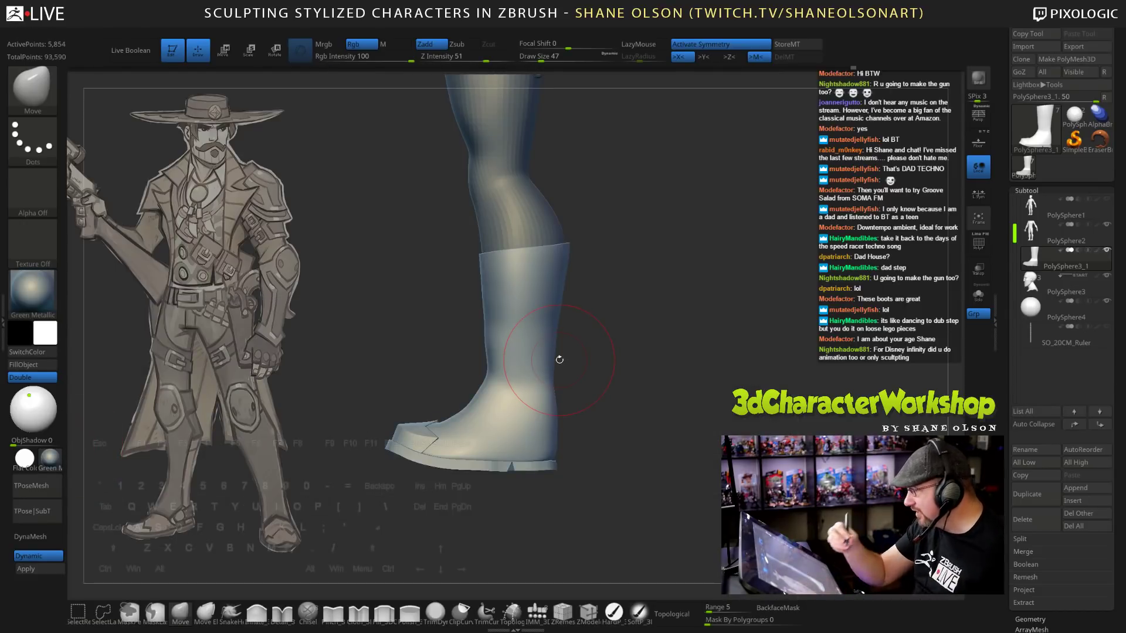
left_click(52, 460)
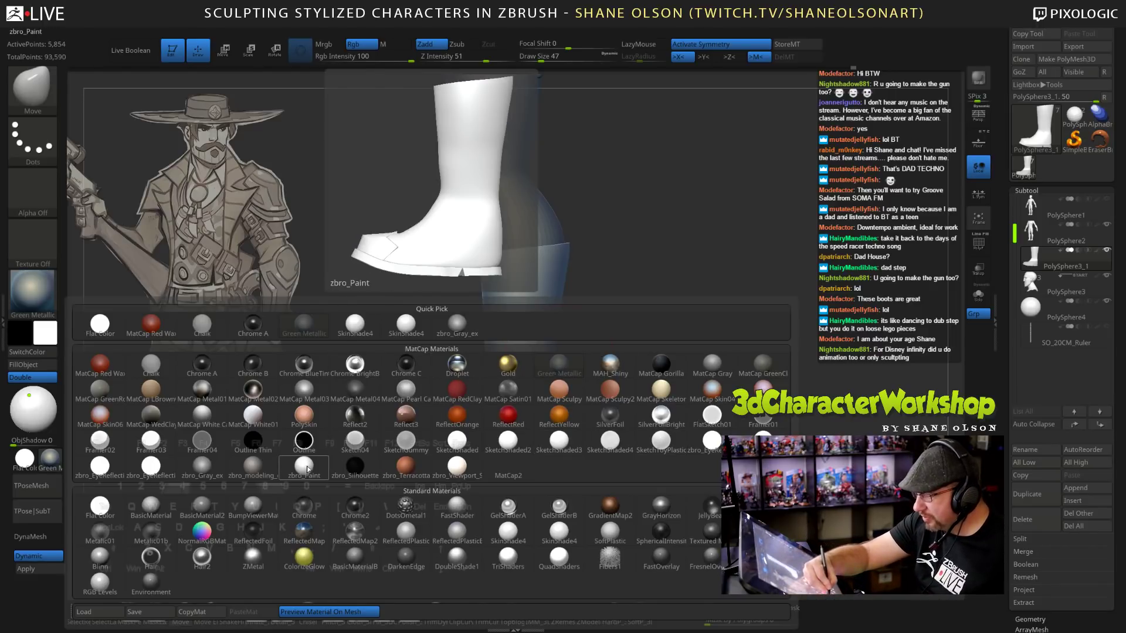
left_click(205, 468)
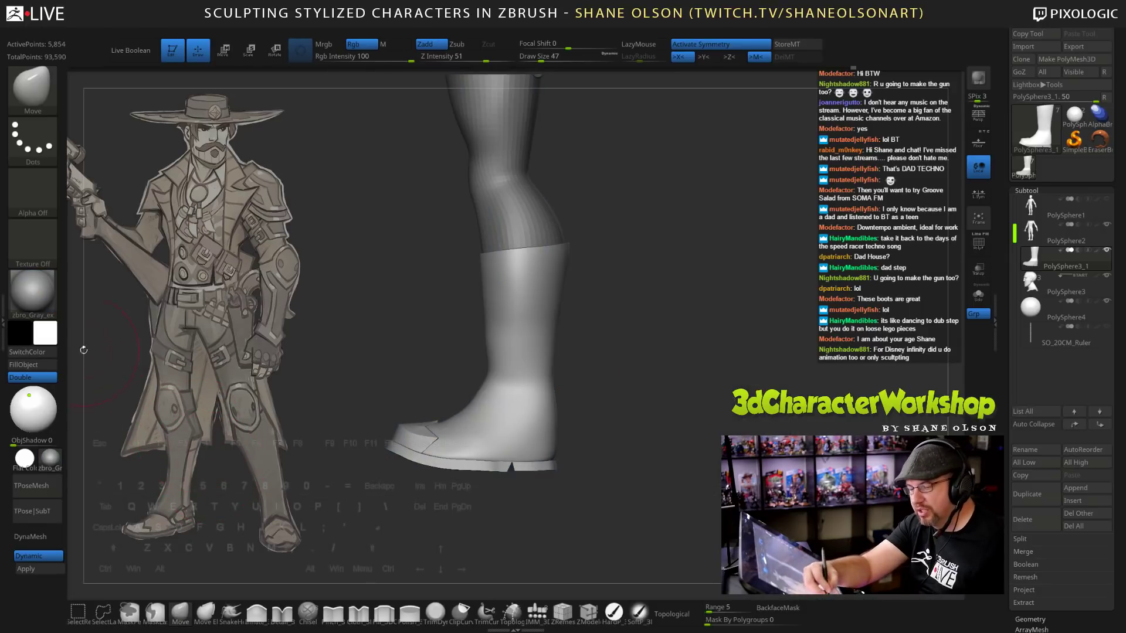
left_click(32, 292)
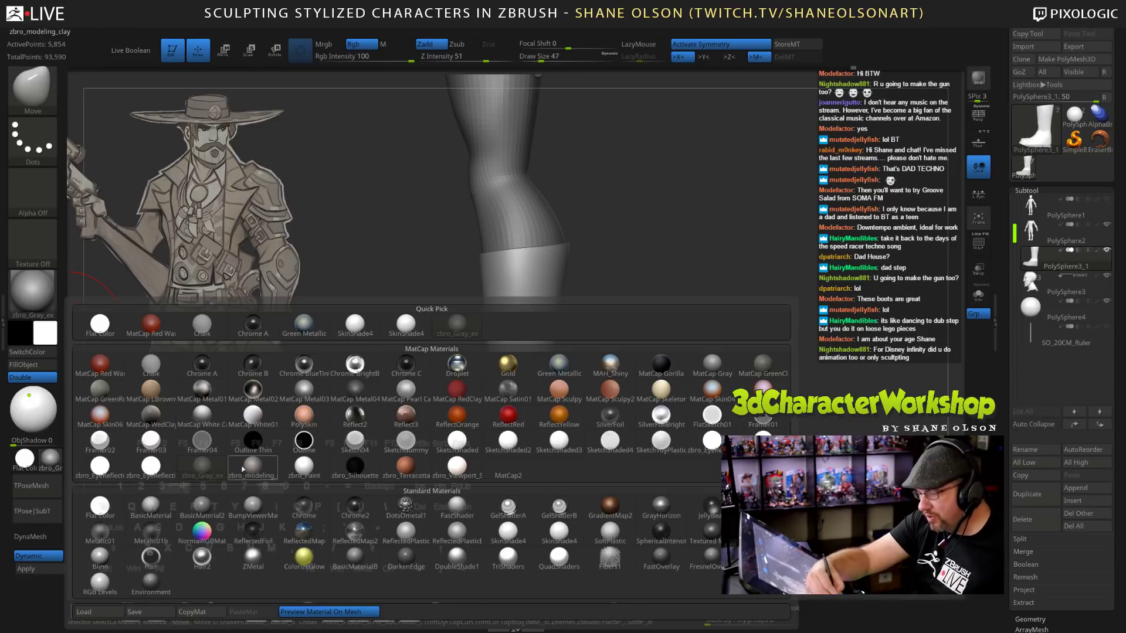
left_click(253, 466)
left_click_drag(679, 404, 677, 442, "alt")
Apply the zbro_Gray_ex material to the model.
left_click(51, 457)
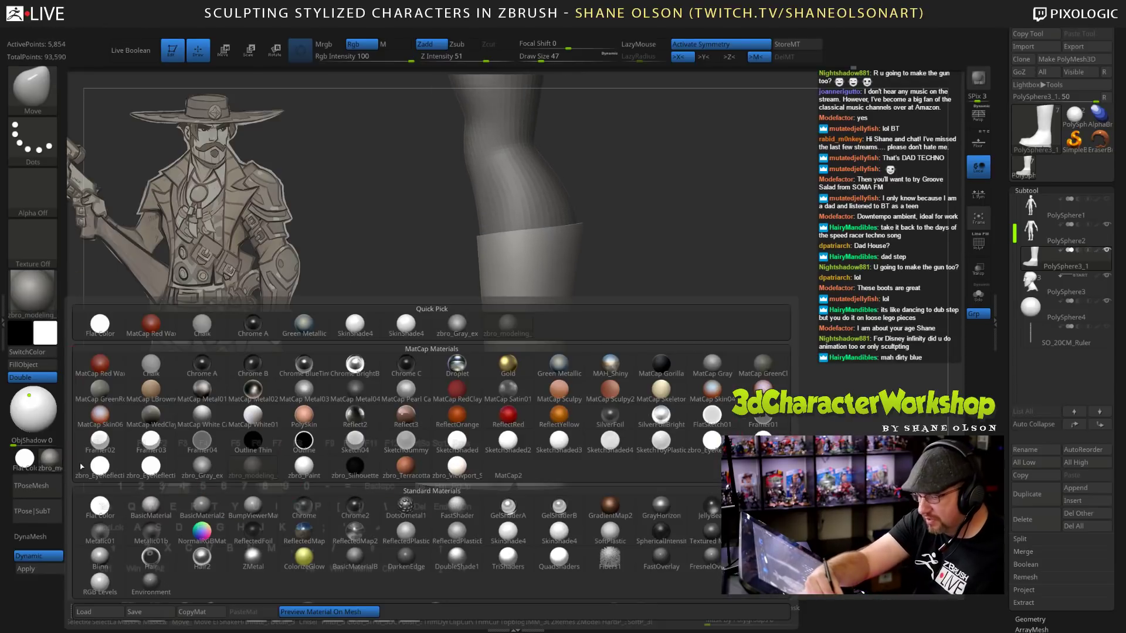
left_click(205, 466)
left_click_drag(651, 431, 705, 403)
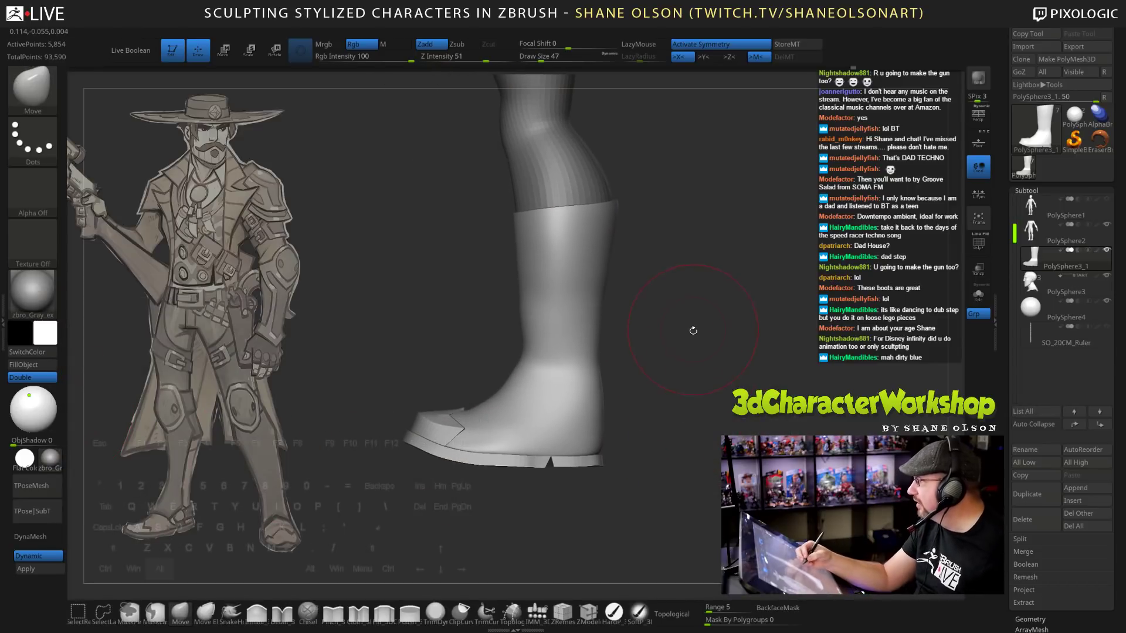
Smooth the front of the boot's ankle in side view and reduce the Move brush's draw size to 38.
left_click_drag(693, 330, 721, 367)
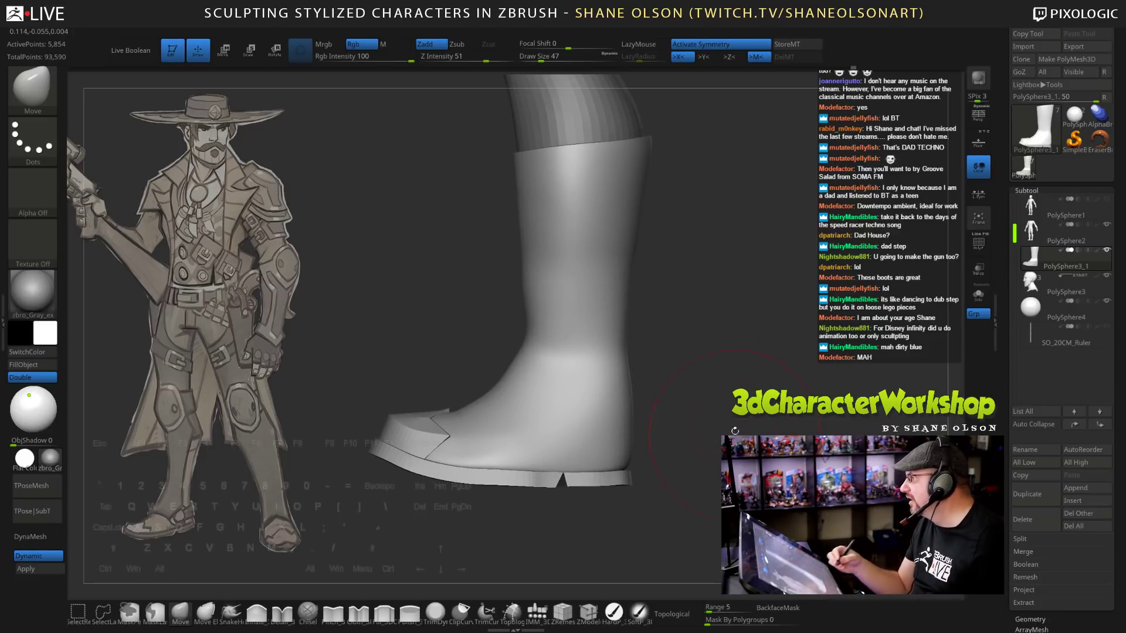
left_click_drag(734, 431, 726, 341)
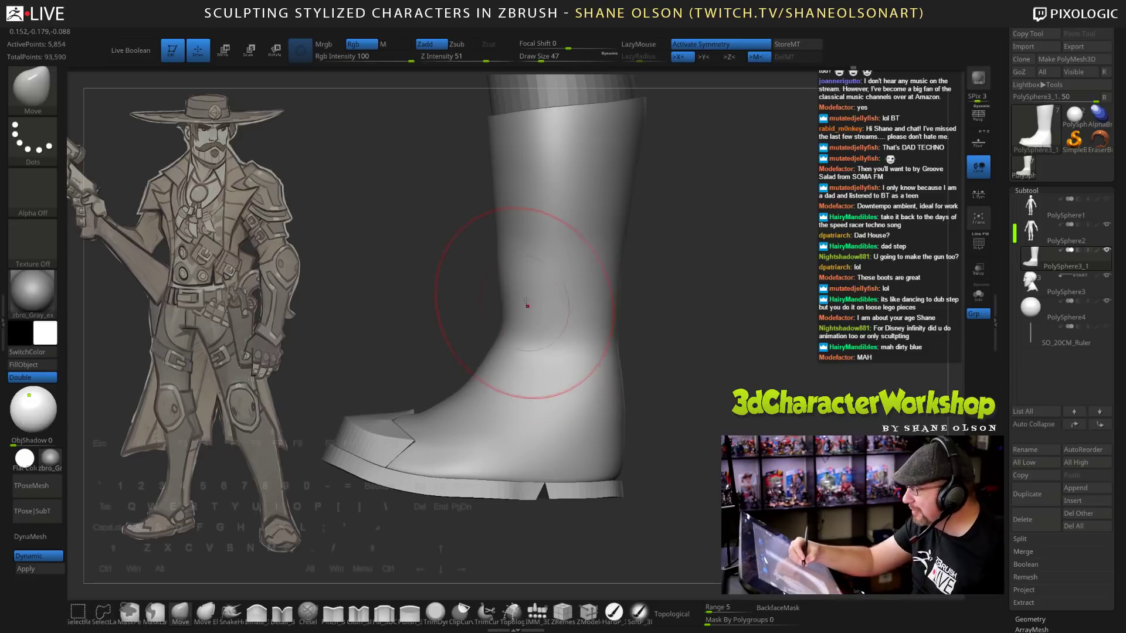
mouse_move(525, 302)
left_mouse_down("shift")
mouse_move(490, 213)
mouse_move(510, 264)
mouse_move(516, 376)
left_mouse_up("shift")
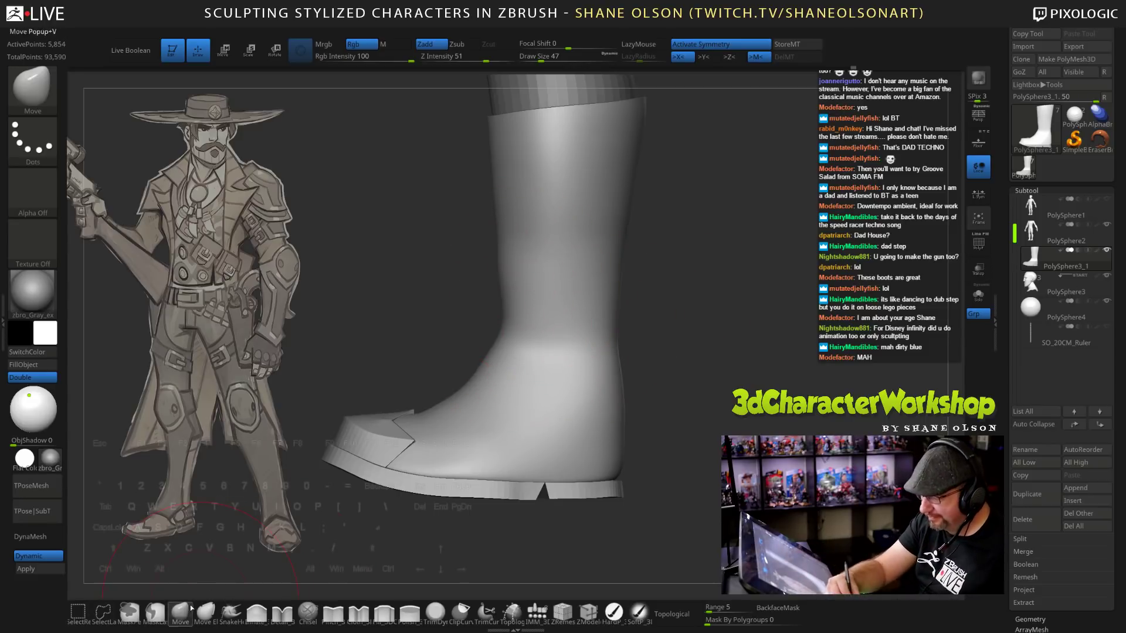
key("s")
left_click_drag(542, 314, 527, 314)
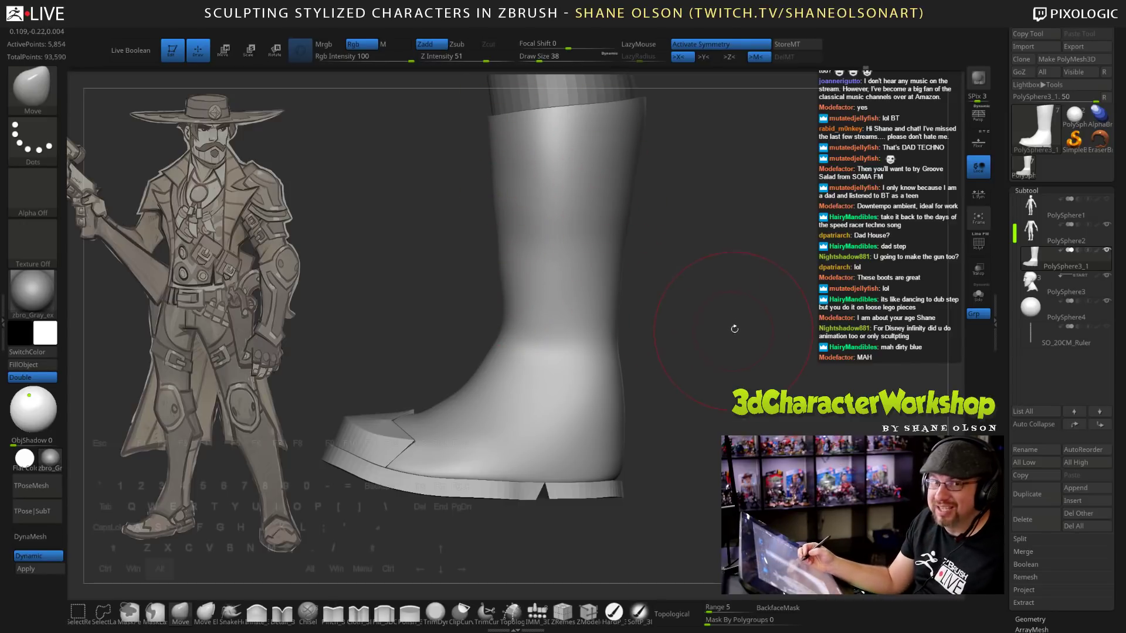
Reshape the boots' ankles with the Move brush, using draw size 62 from the front and 45 from the side.
mouse_move(695, 290)
left_mouse_down()
mouse_move(726, 286)
mouse_move(696, 263)
mouse_move(671, 300)
mouse_move(732, 366)
mouse_move(696, 307)
left_mouse_up()
key("s")
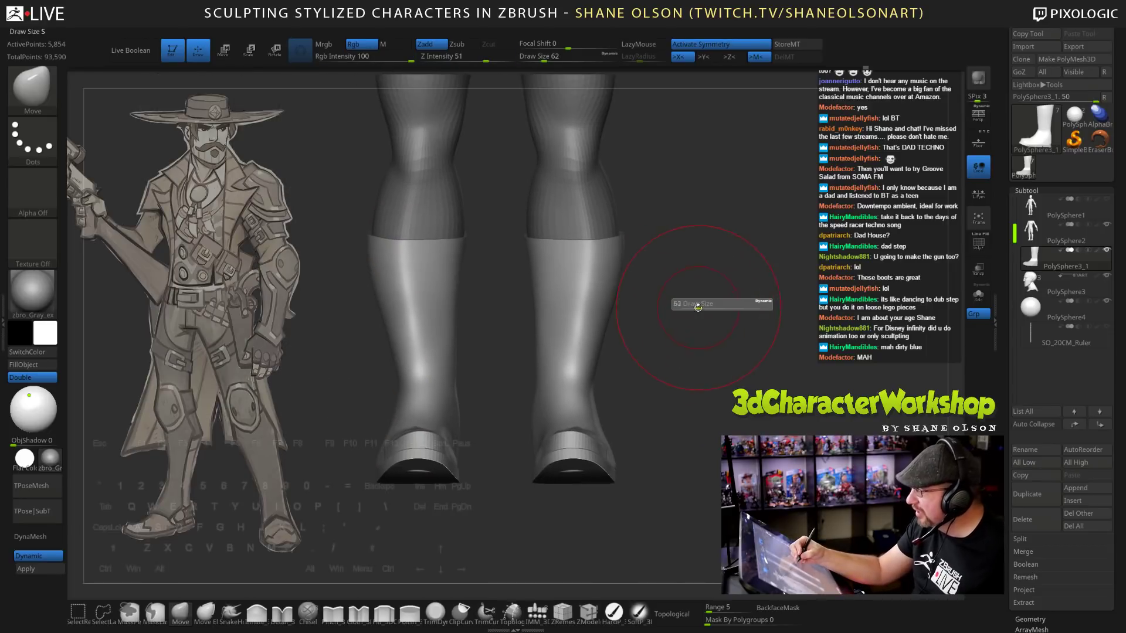
left_click_drag(543, 309, 540, 336)
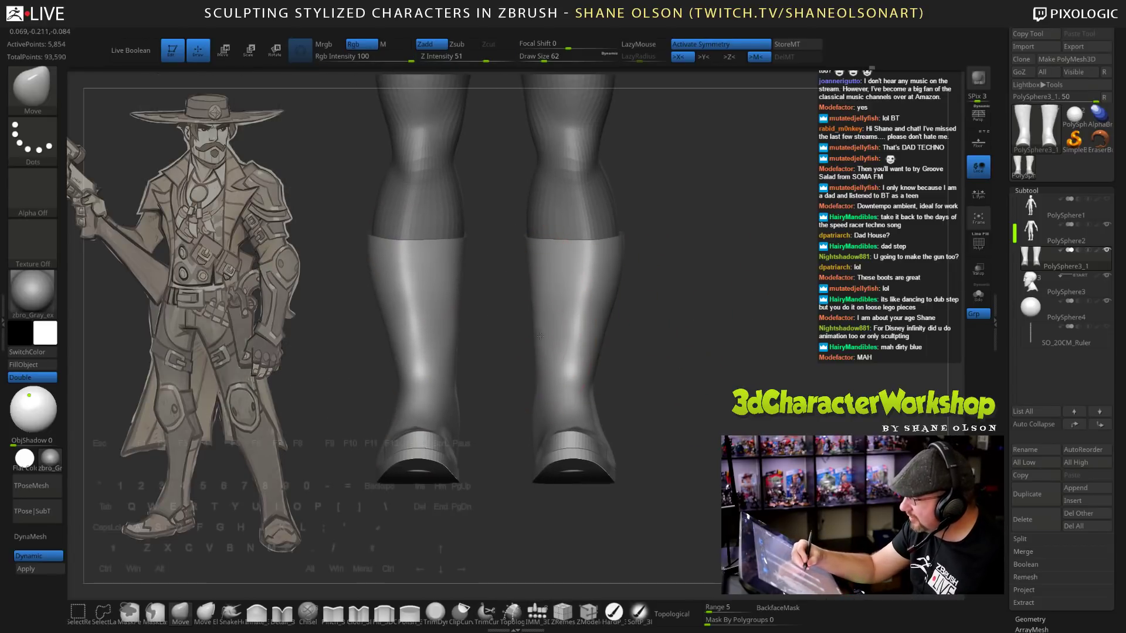
left_click_drag(670, 318, 730, 365)
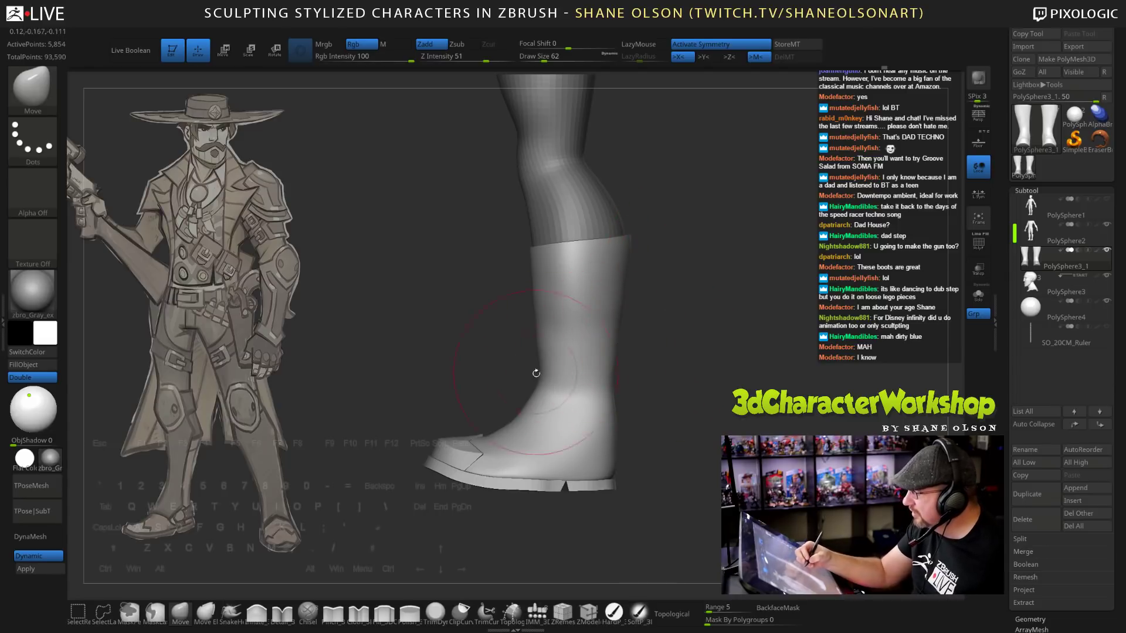
key("s")
left_click(515, 300)
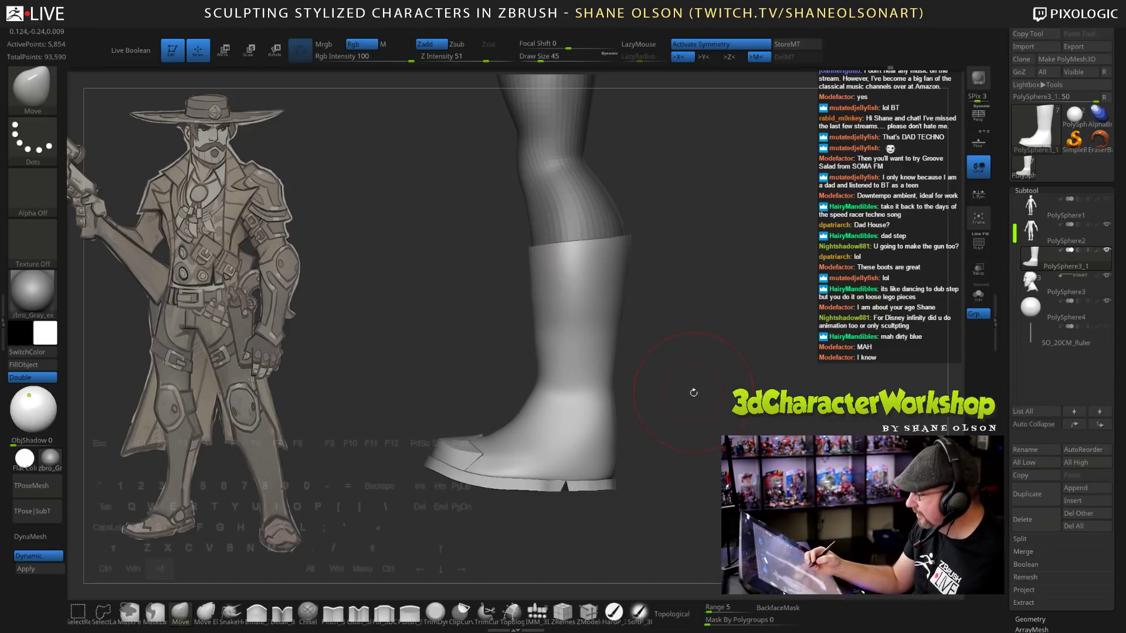
Adjust the outline of the boot soles around the heel from below with the Move brush at draw size 60.
left_click_drag(691, 393, 674, 299)
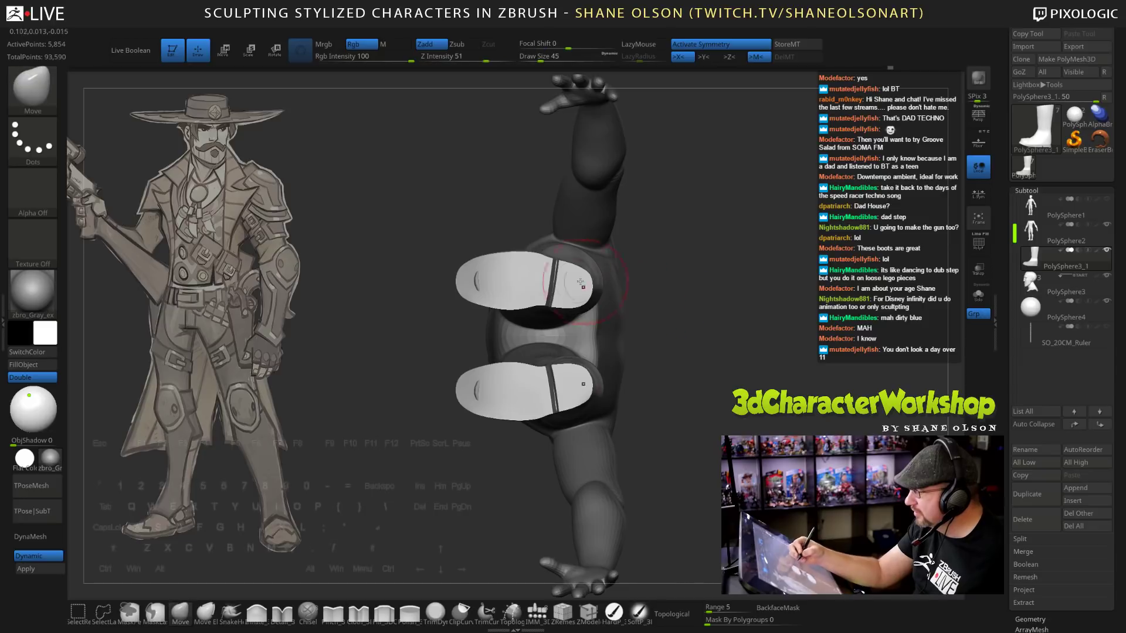
key("s")
left_click_drag(551, 269, 556, 260)
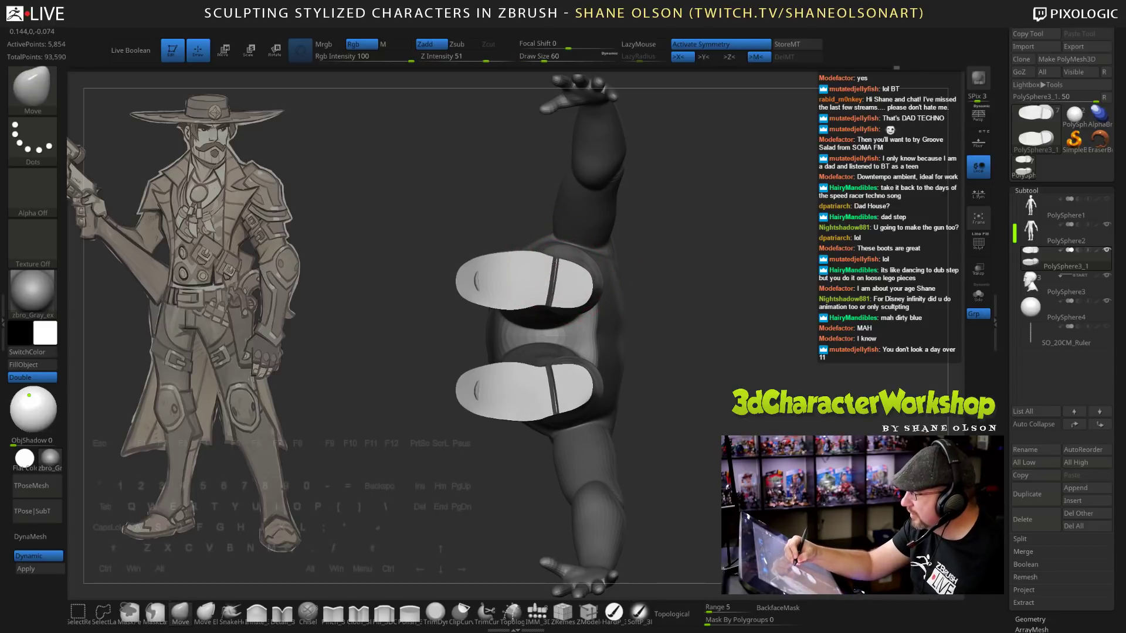
mouse_move(466, 232)
left_mouse_down()
mouse_move(525, 342)
mouse_move(641, 351)
mouse_move(656, 385)
mouse_move(638, 389)
left_mouse_up()
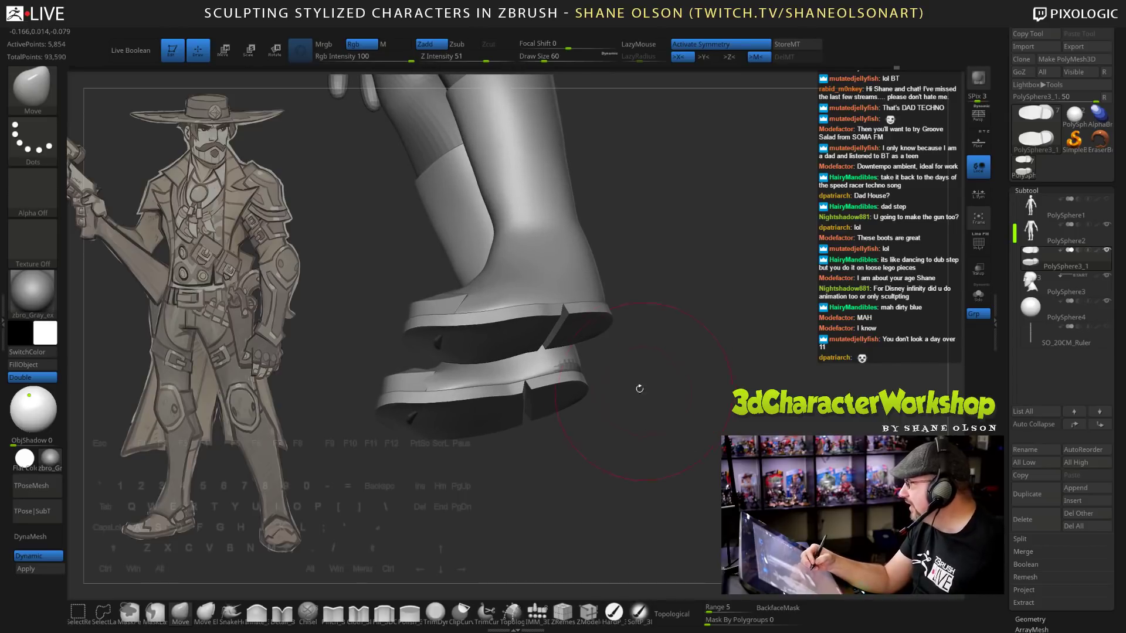
left_click_drag(449, 342, 464, 344)
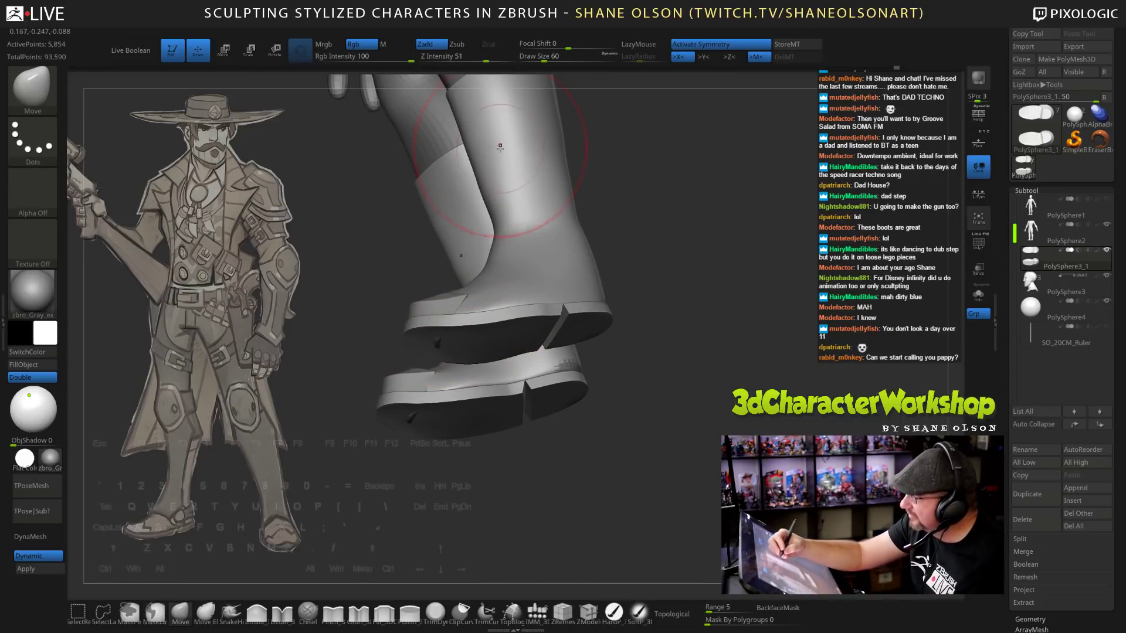
Make the boots subtool PolySphere3_1 active and show its polygroup wireframe.
left_click(437, 143, "alt")
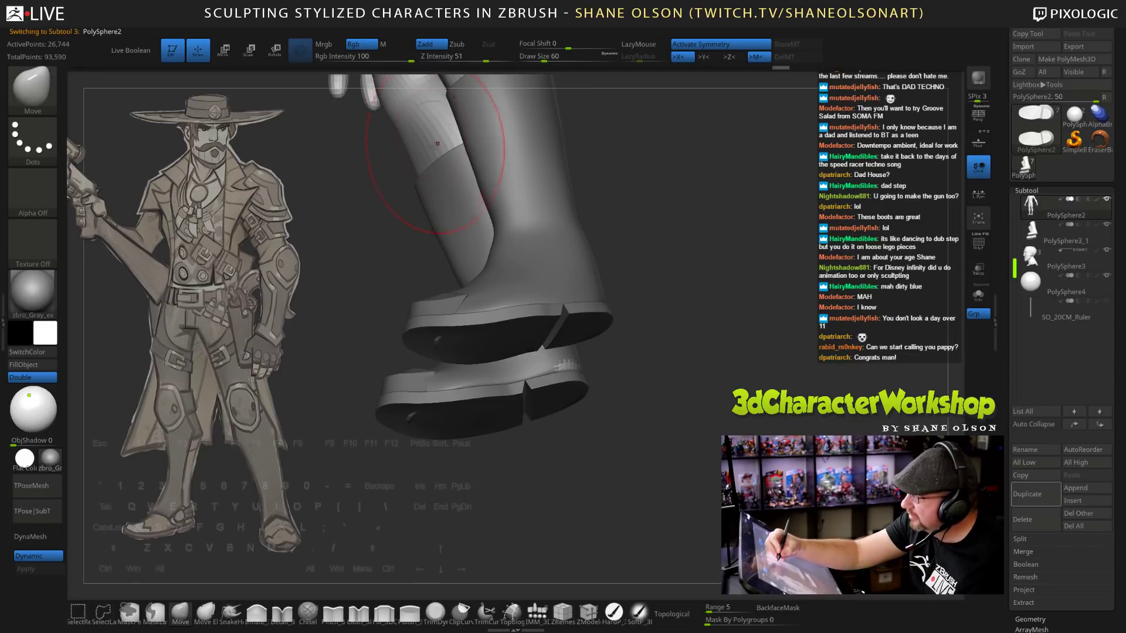
left_click_drag(622, 352, 578, 377)
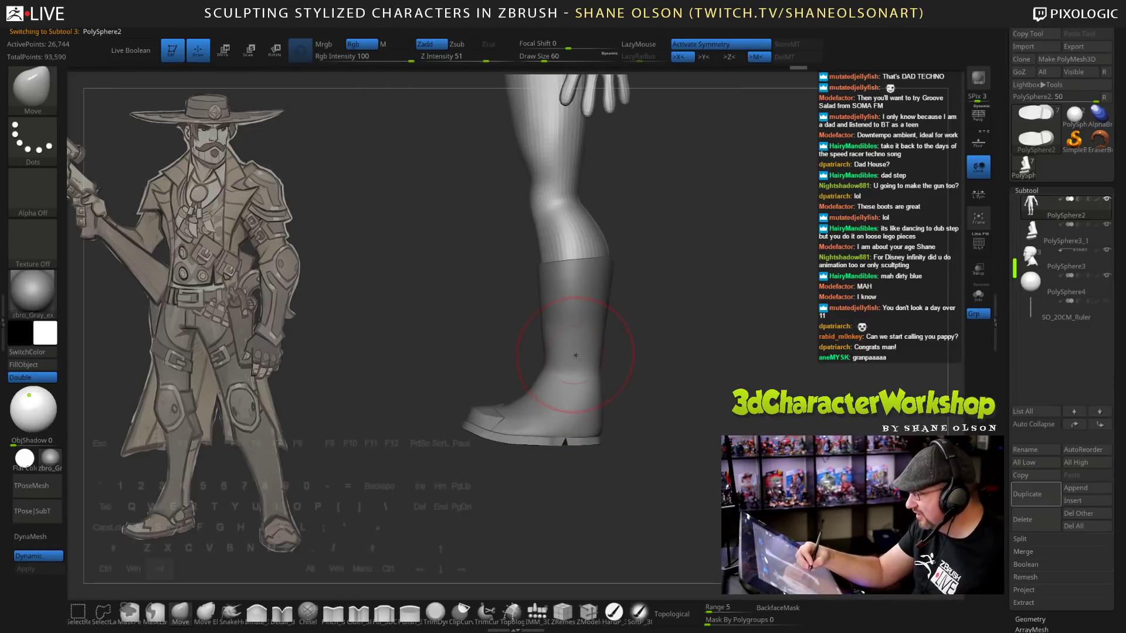
left_click(580, 377, "alt")
key("shift+f")
left_click_drag(677, 385, 705, 361, "alt")
Set the Smooth brush to draw size 45 and Z intensity 31, and smooth the boot shafts from the front.
key("s")
key("shift")
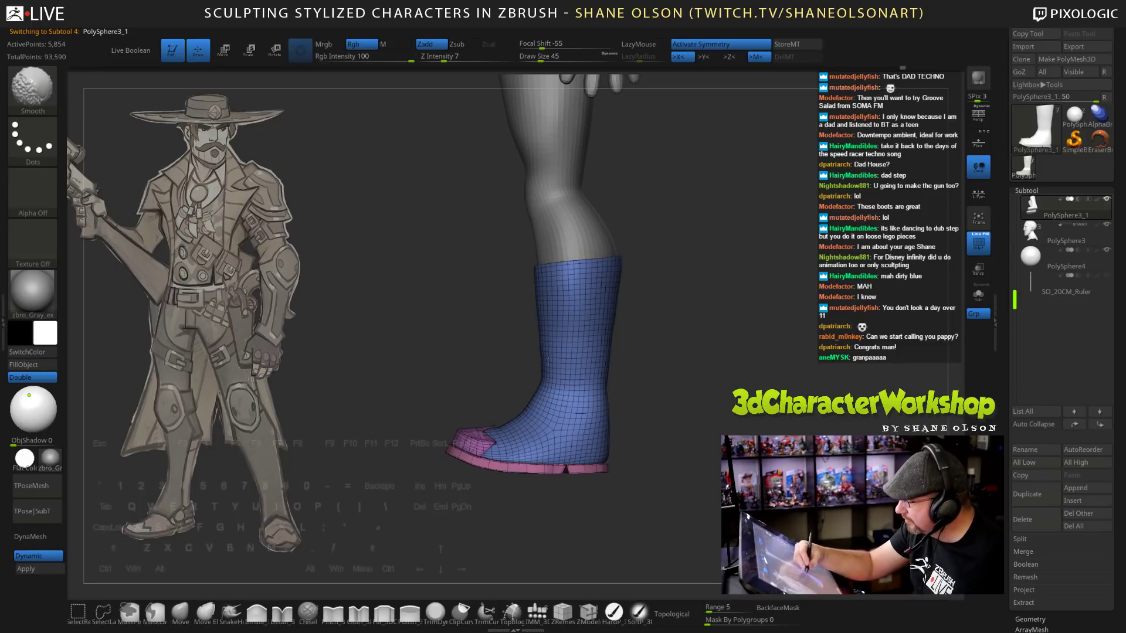
mouse_move(661, 377)
left_mouse_down()
mouse_move(683, 352)
mouse_move(683, 372)
mouse_move(597, 365)
left_mouse_up()
key("shift")
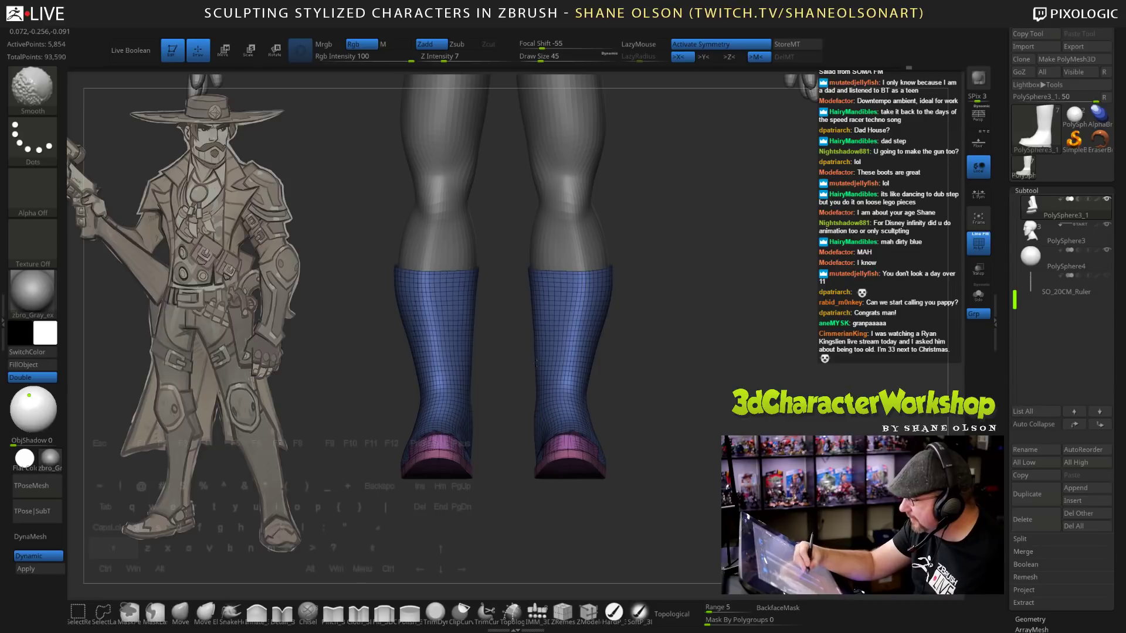
left_click_drag(444, 61, 472, 61)
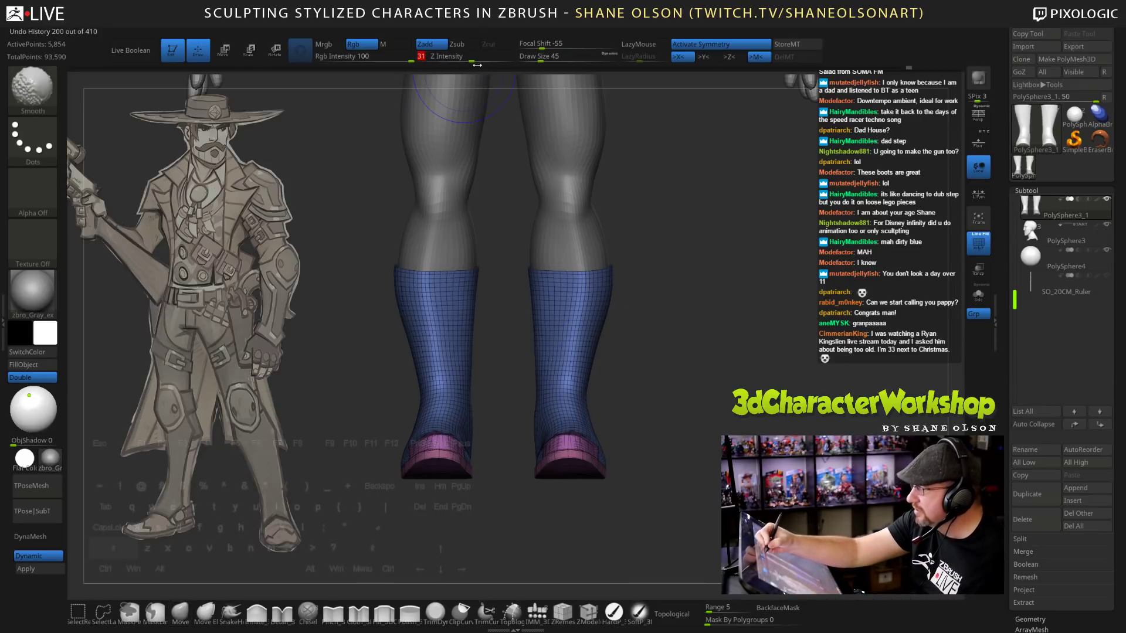
left_click_drag(586, 329, 604, 339)
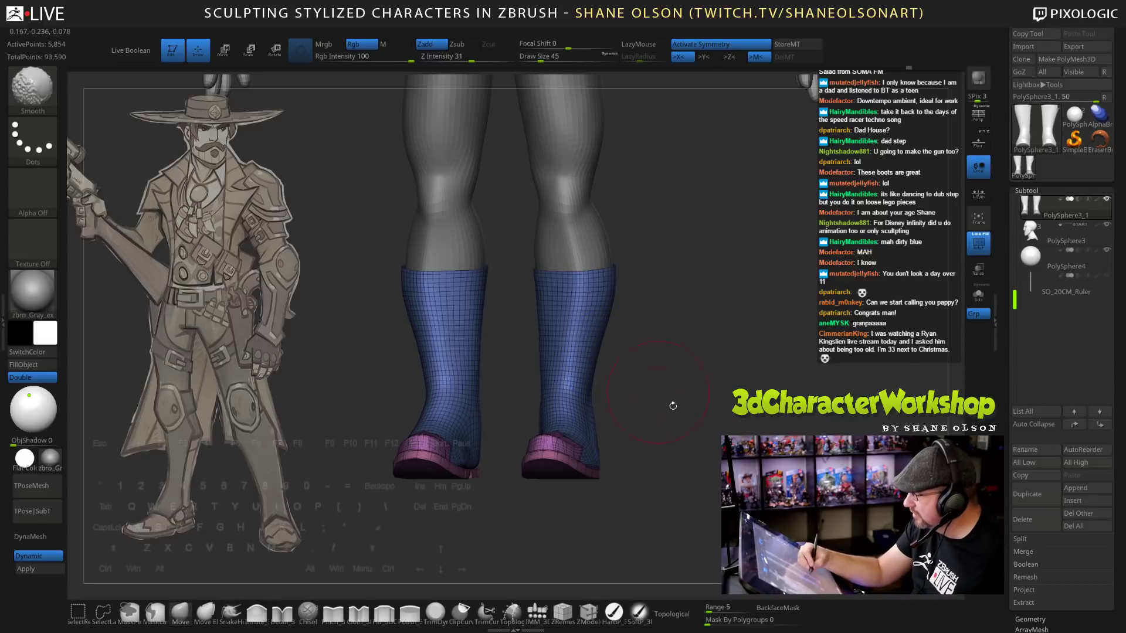
Smooth the sides and backs of the boot shafts, working around to the rear.
left_click_drag(674, 403, 619, 404)
key("shift")
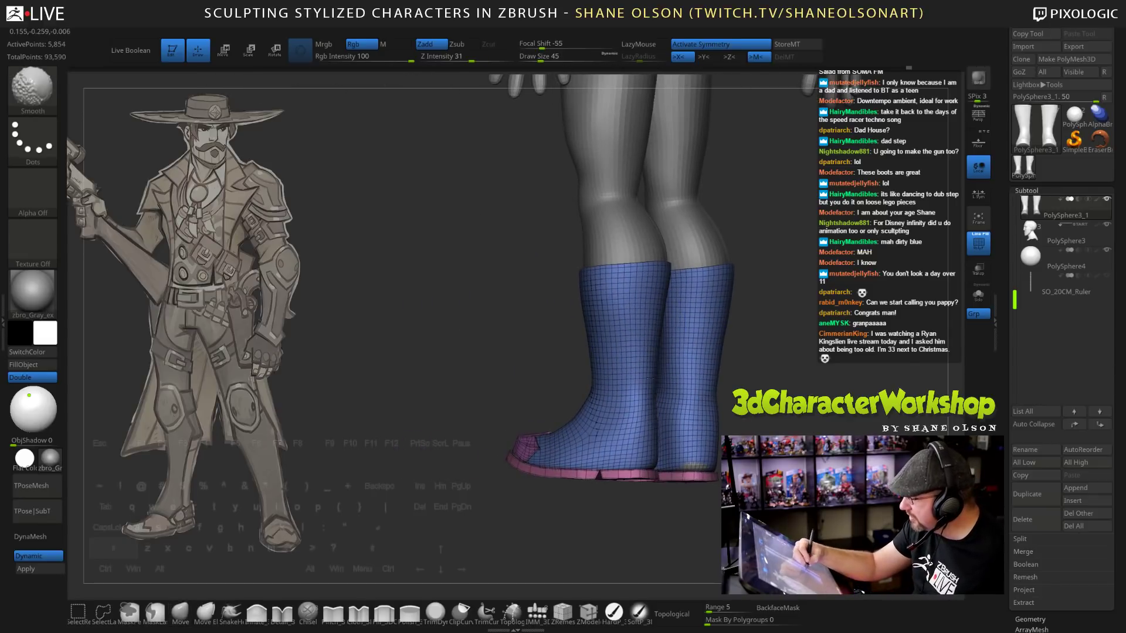
left_click_drag(780, 437, 683, 446)
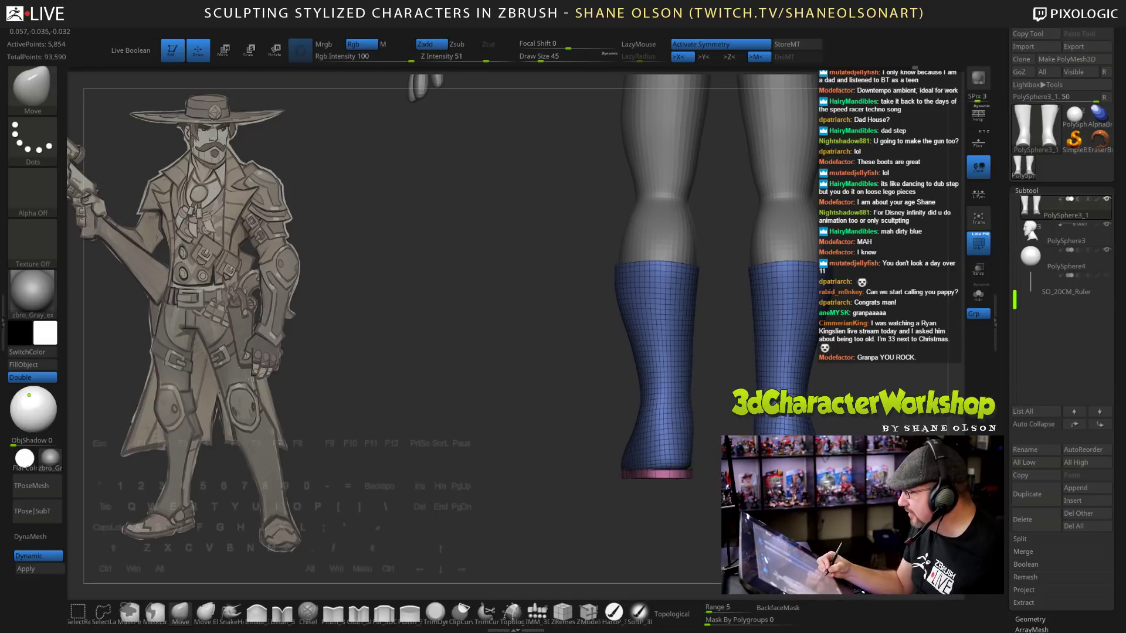
key("shift")
left_click_drag(718, 374, 674, 476, "alt")
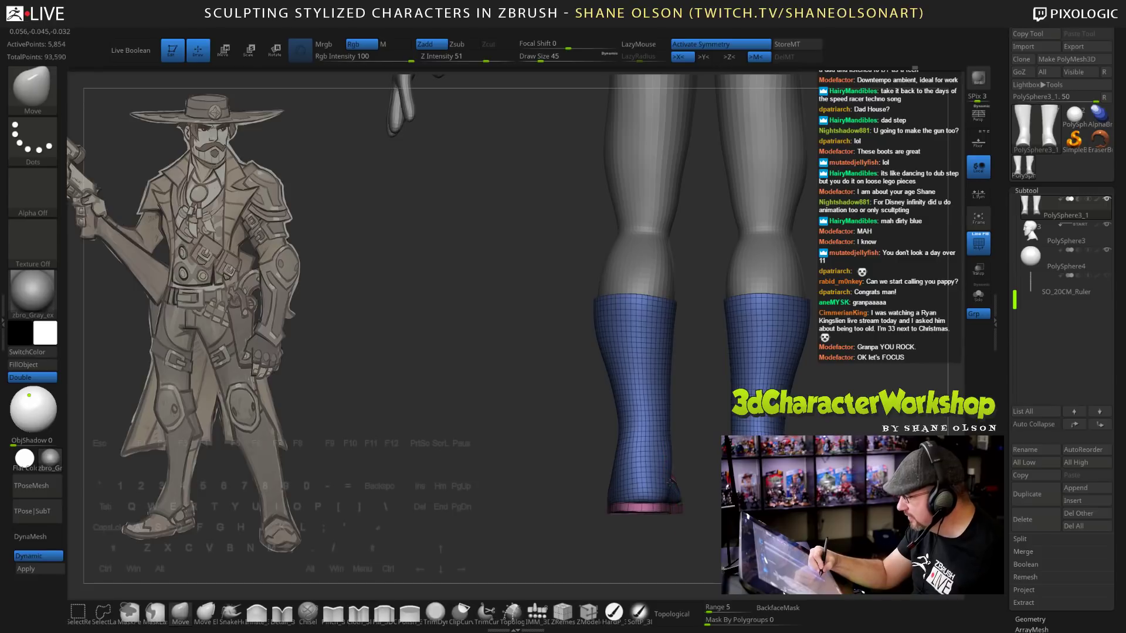
left_click_drag(710, 522, 664, 479)
Refine the boots' shape from below with the Move brush at draw size 67.
key("]")
left_click_drag(686, 362, 629, 248)
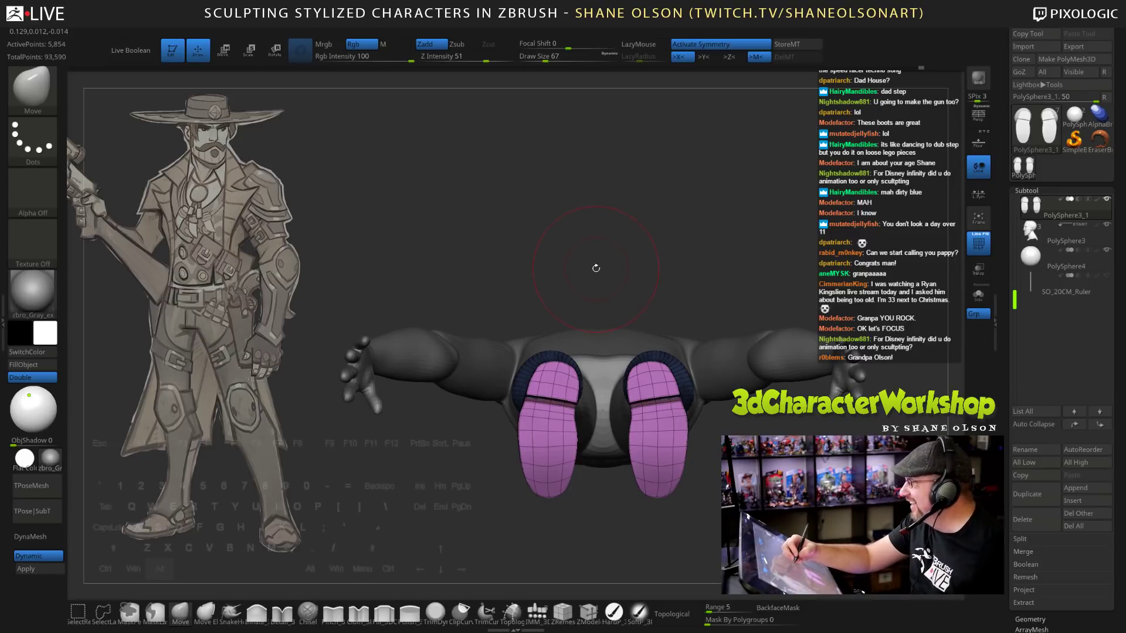
left_click_drag(595, 268, 598, 400)
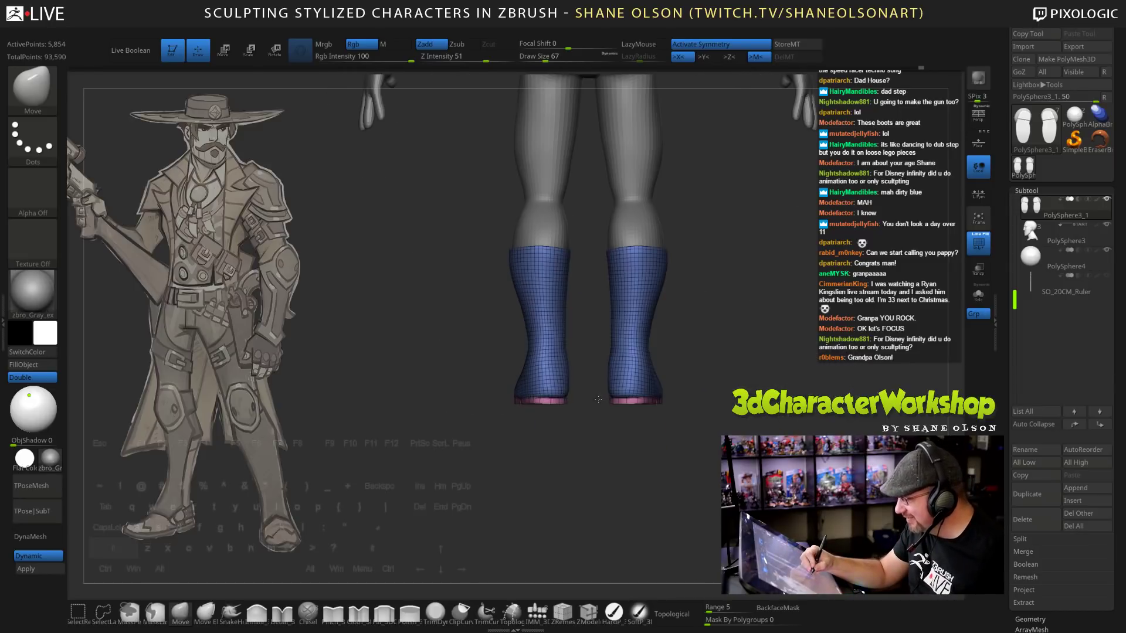
Turn on topological mode for the Move brush, set its draw size to 53, and adjust the boots' inner ankles from behind.
left_click(675, 614)
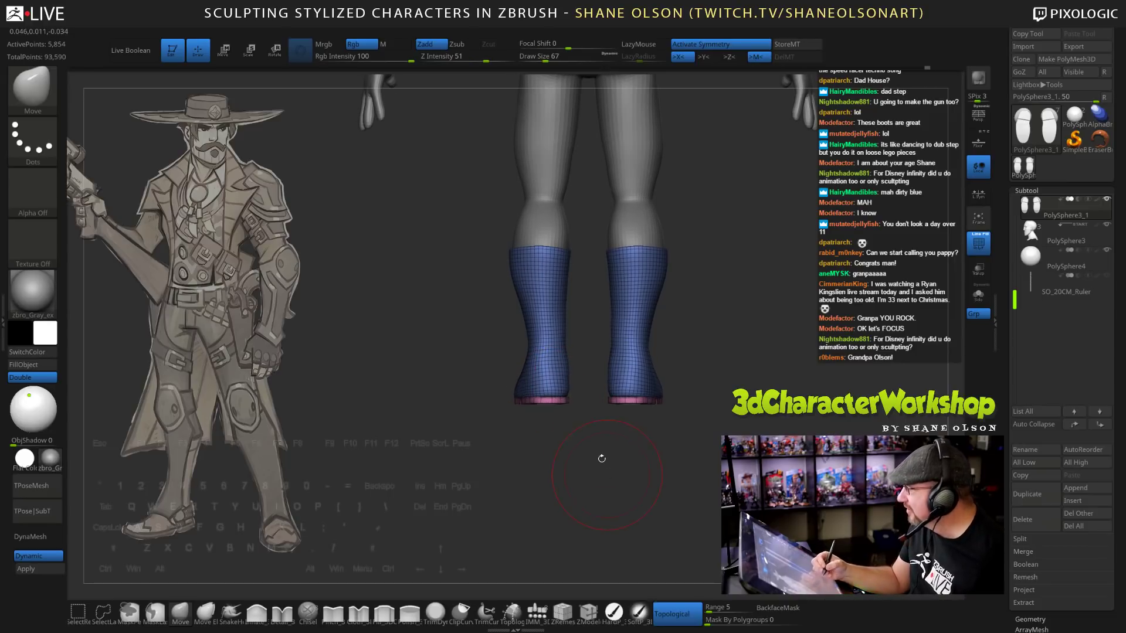
left_click_drag(613, 440, 600, 455)
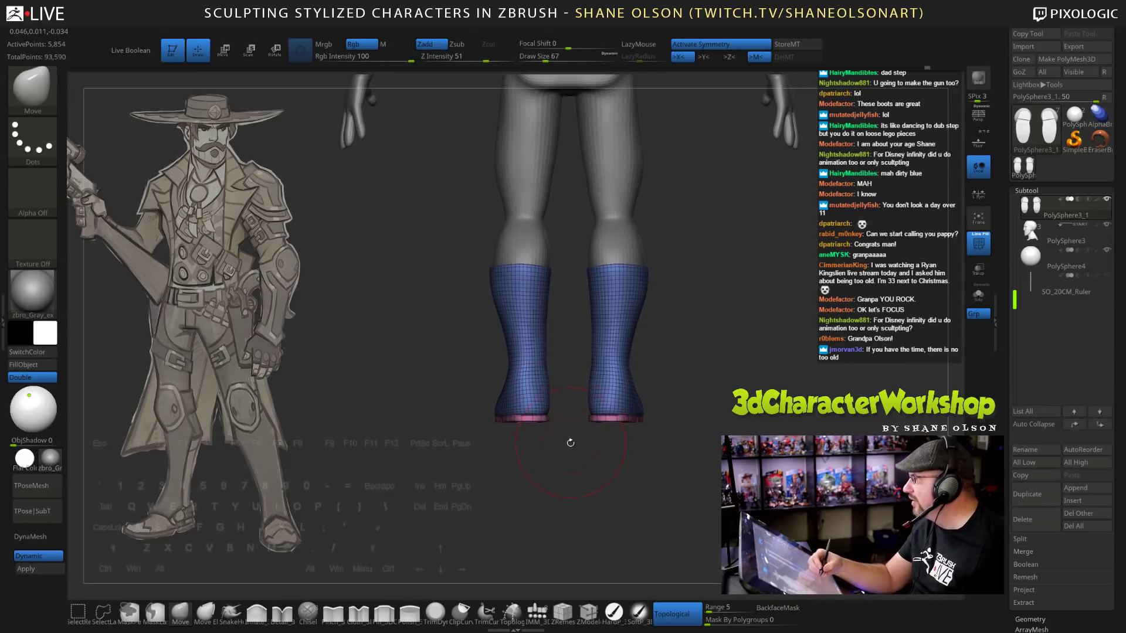
key("s")
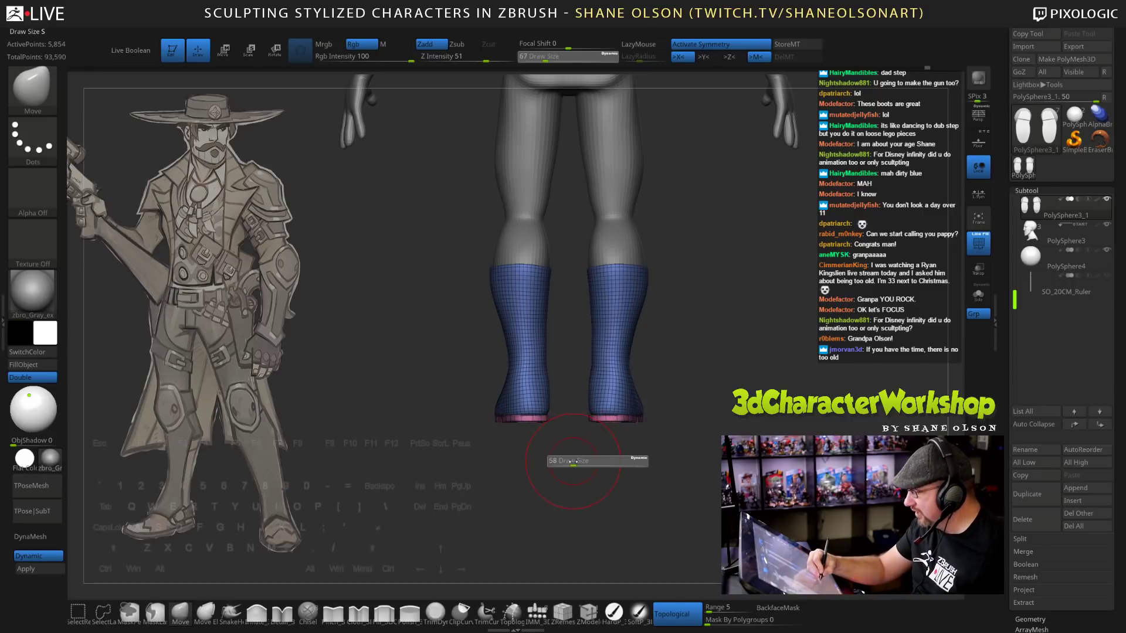
left_click_drag(575, 461, 571, 461)
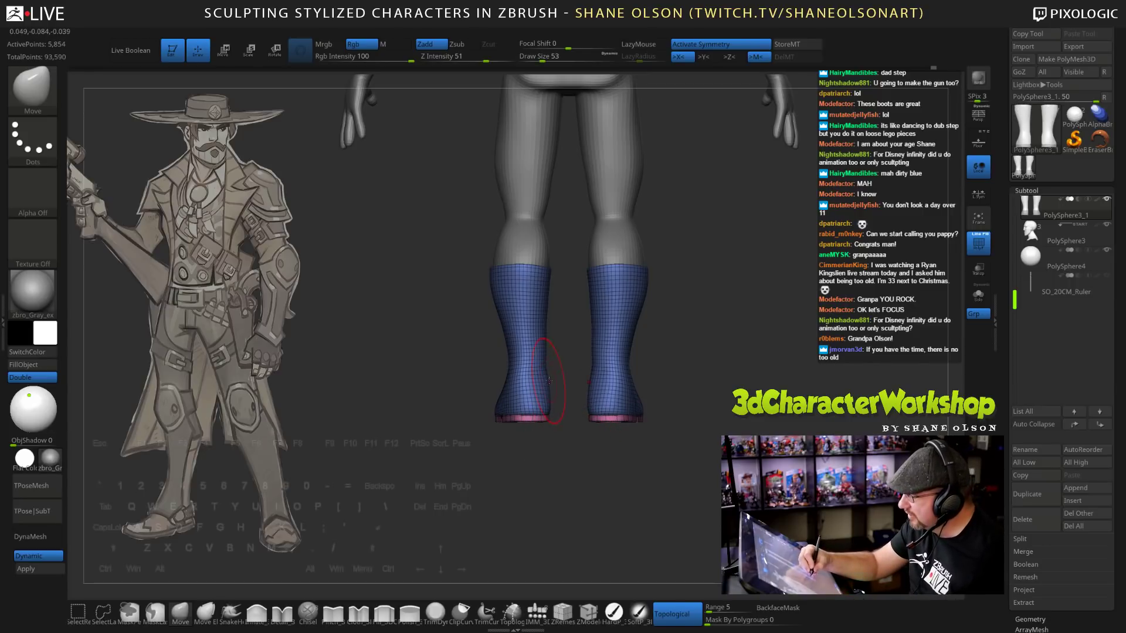
mouse_move(548, 382)
right_mouse_down()
mouse_move(558, 362)
mouse_move(576, 362)
right_mouse_up()
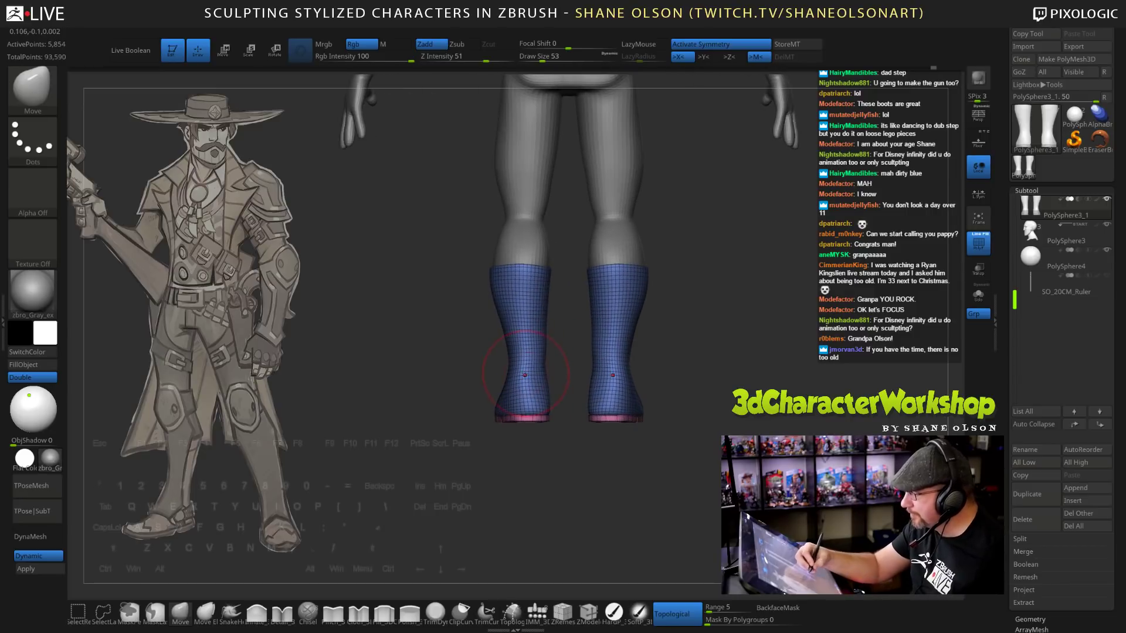
Smooth the boots' ankles from behind and refine the boots around the ankle area with the Move brush at draw size 38.
key("shift")
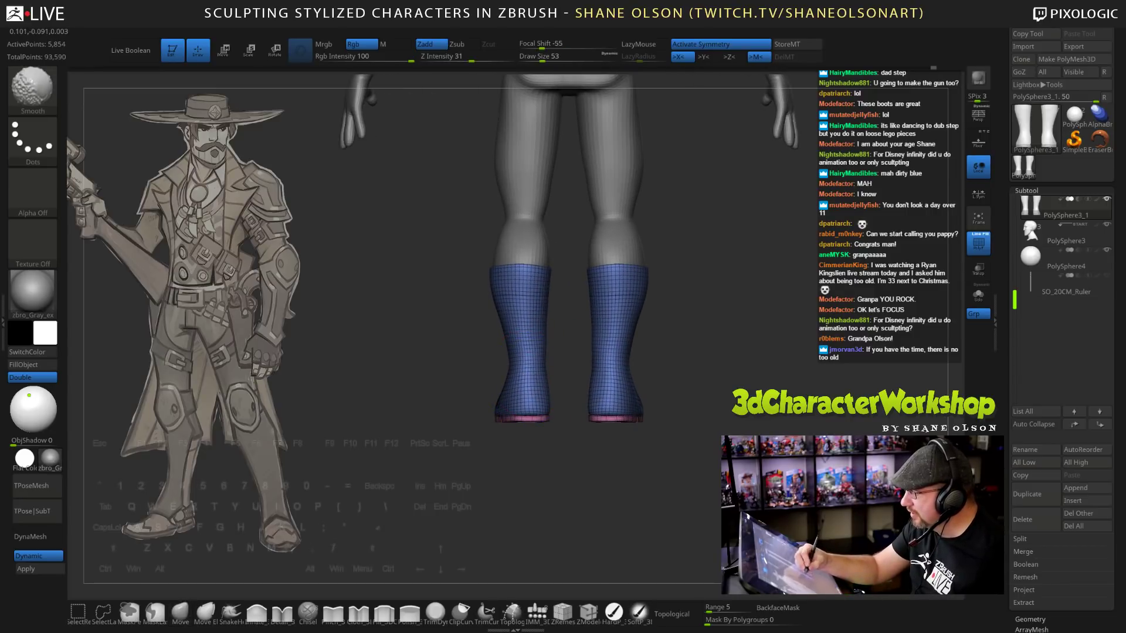
left_click_drag(609, 481, 718, 456)
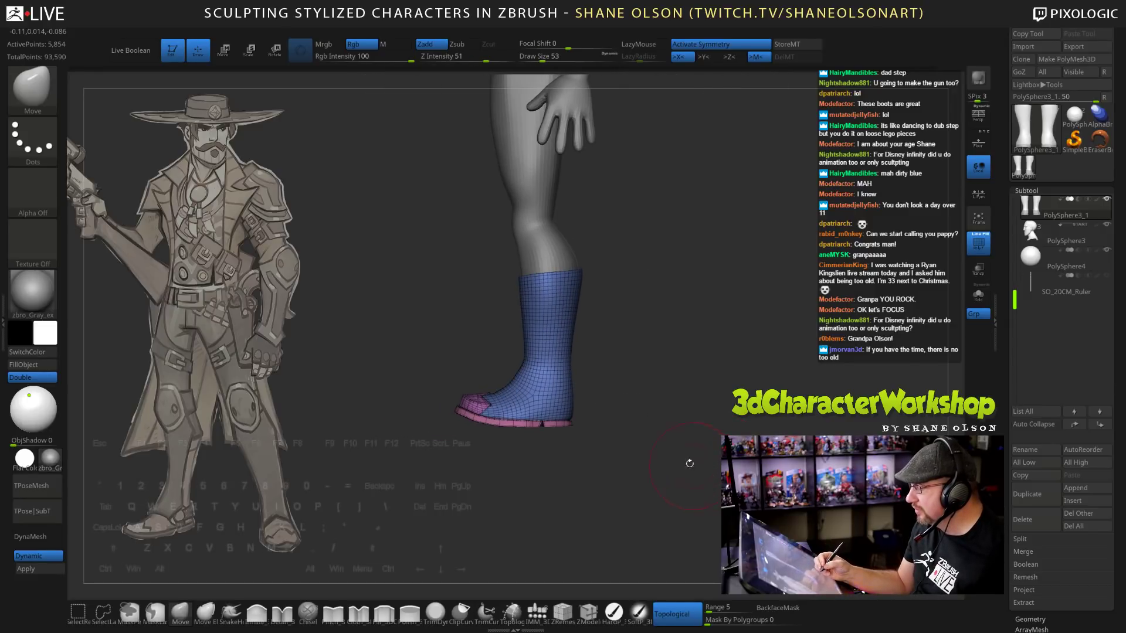
left_click_drag(633, 413, 673, 428)
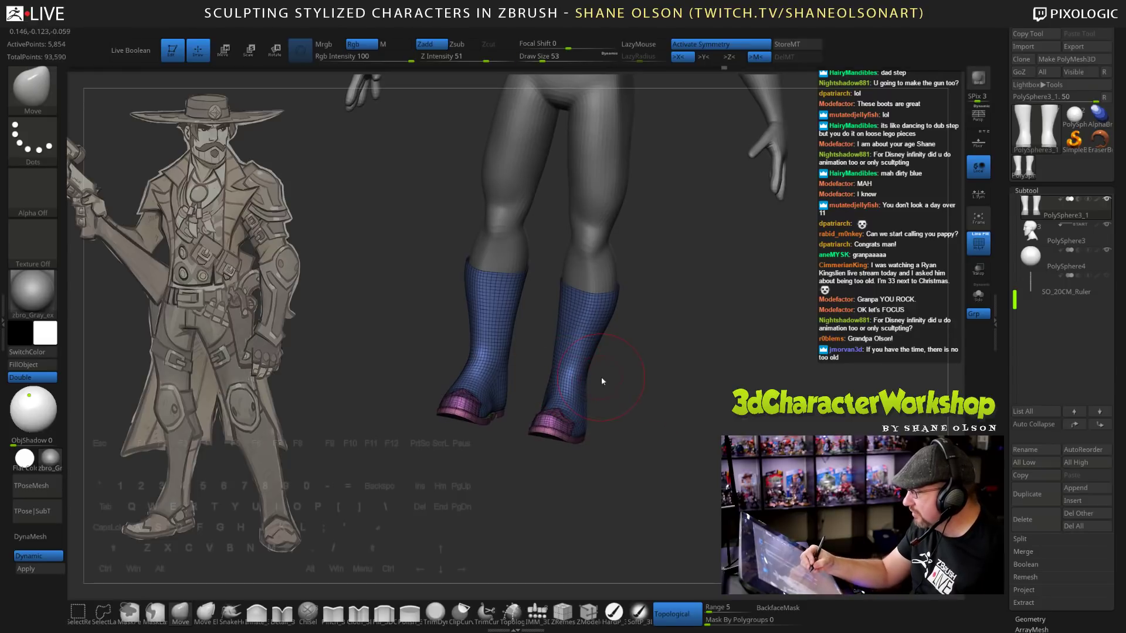
key("bracketleft")
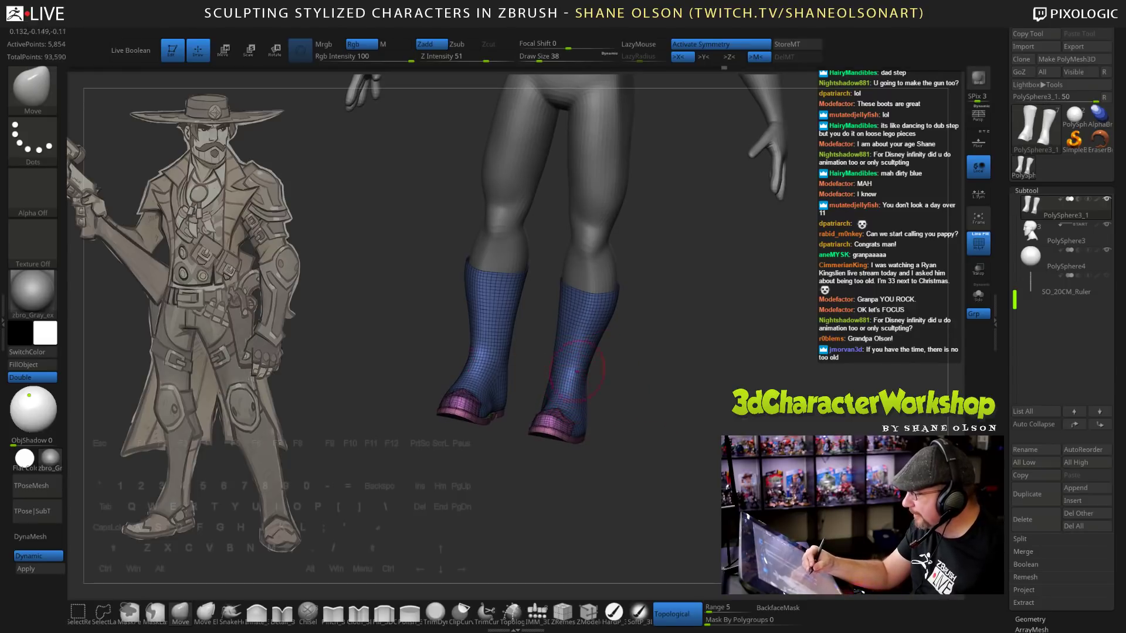
left_click_drag(660, 403, 649, 395)
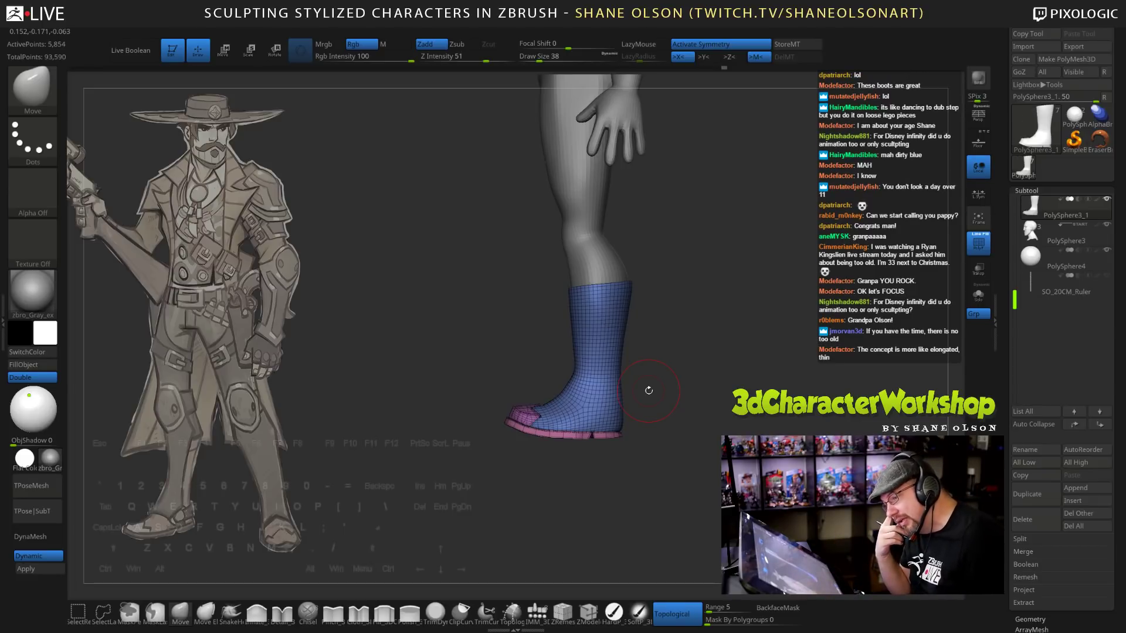
mouse_move(681, 314)
left_mouse_down("alt")
mouse_move(680, 355)
mouse_move(684, 336)
mouse_move(652, 375)
mouse_move(664, 382)
left_mouse_up("alt")
Hide the polygon wireframe and adjust the boots from the front with the Move brush at draw size 53, without topological mode.
key("s")
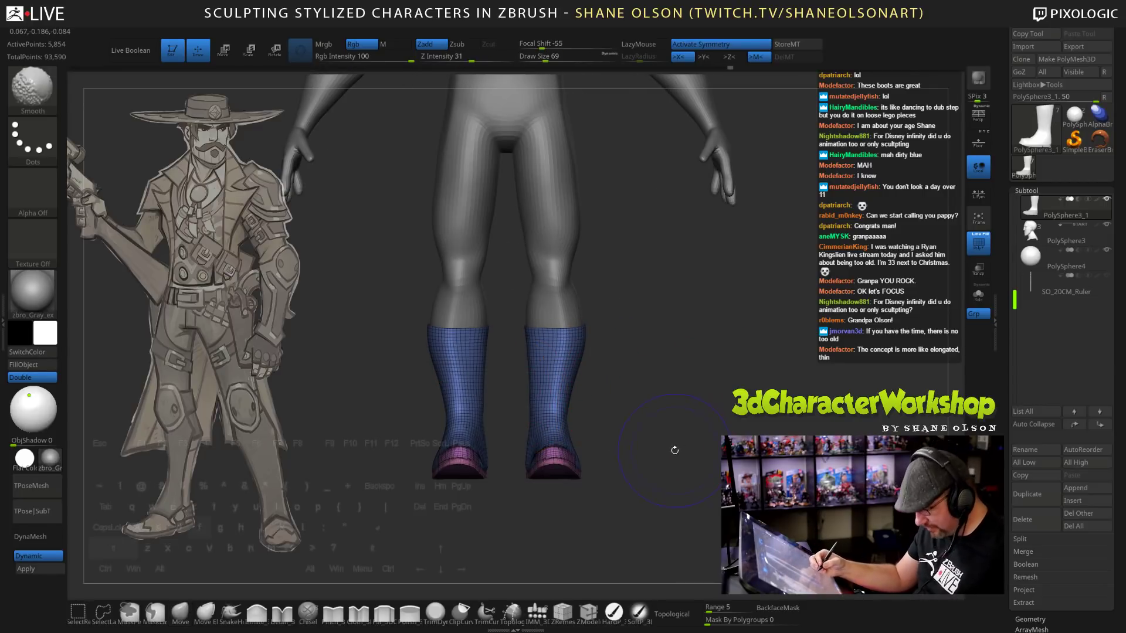
key("shift+f")
key("f")
left_click_drag(673, 447, 650, 407)
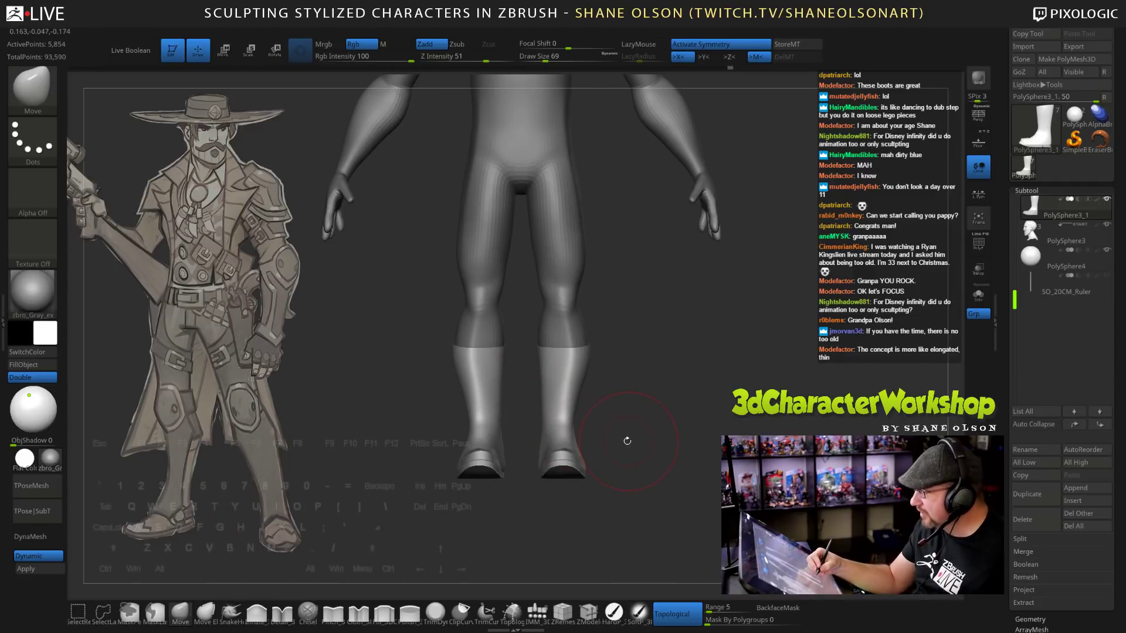
key("bracketleft")
key("bracketleft")
key("s")
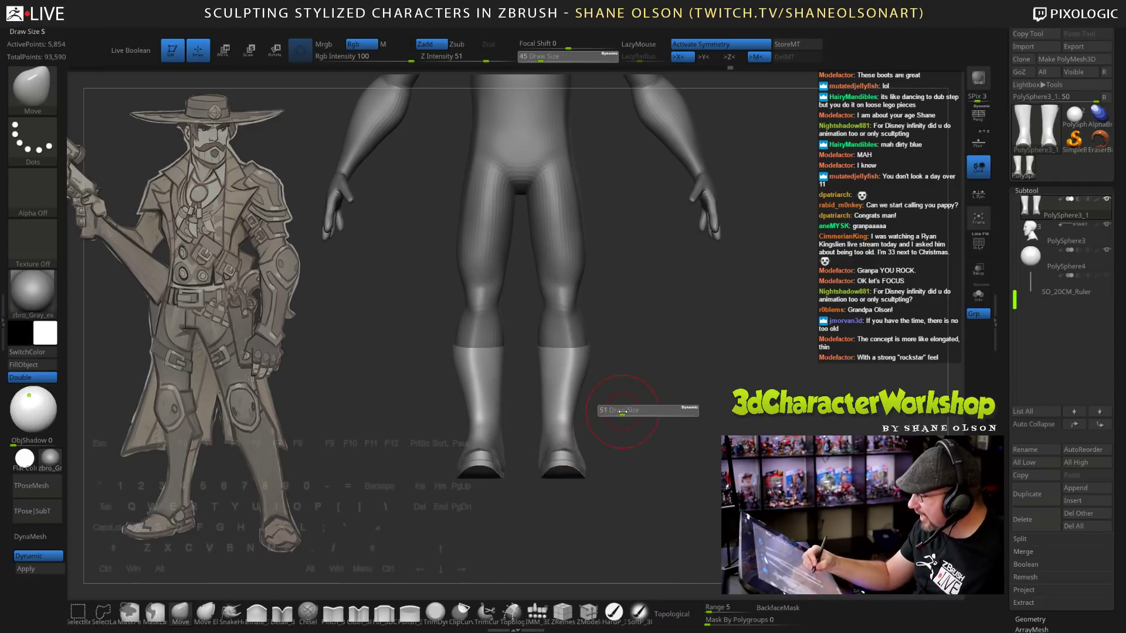
left_click_drag(639, 412, 650, 412)
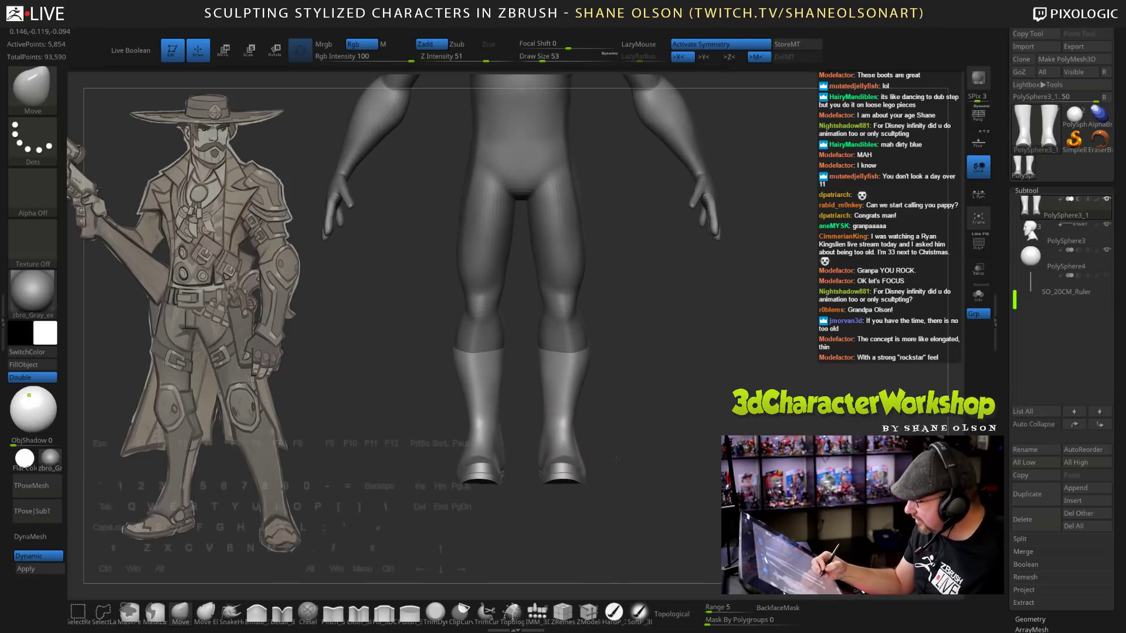
Try to reshape the boot heels from behind with the Move brush at draw size 93.
mouse_move(613, 455)
left_mouse_down()
mouse_move(610, 341)
mouse_move(636, 426)
mouse_move(675, 409)
left_mouse_up()
key("s")
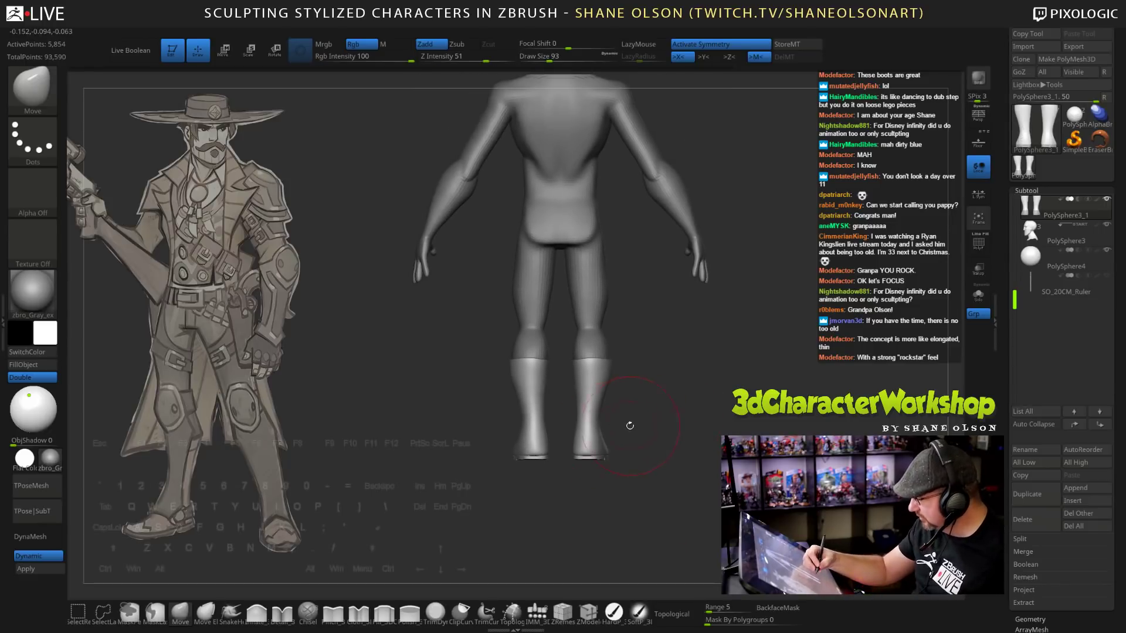
left_click_drag(583, 444, 592, 453)
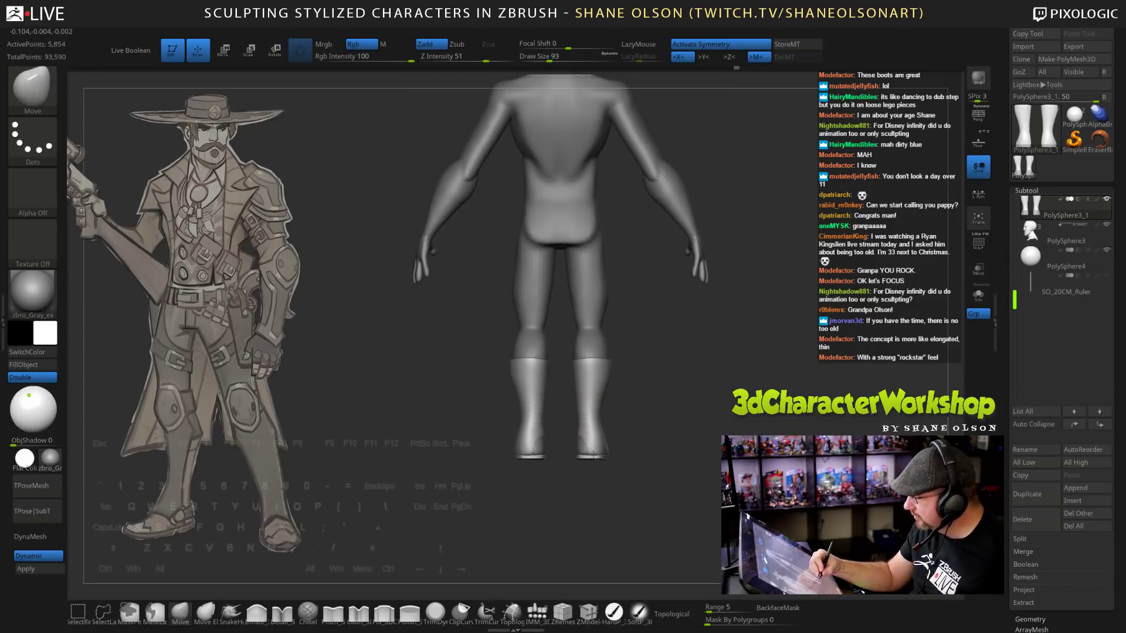
key("ctrl+z")
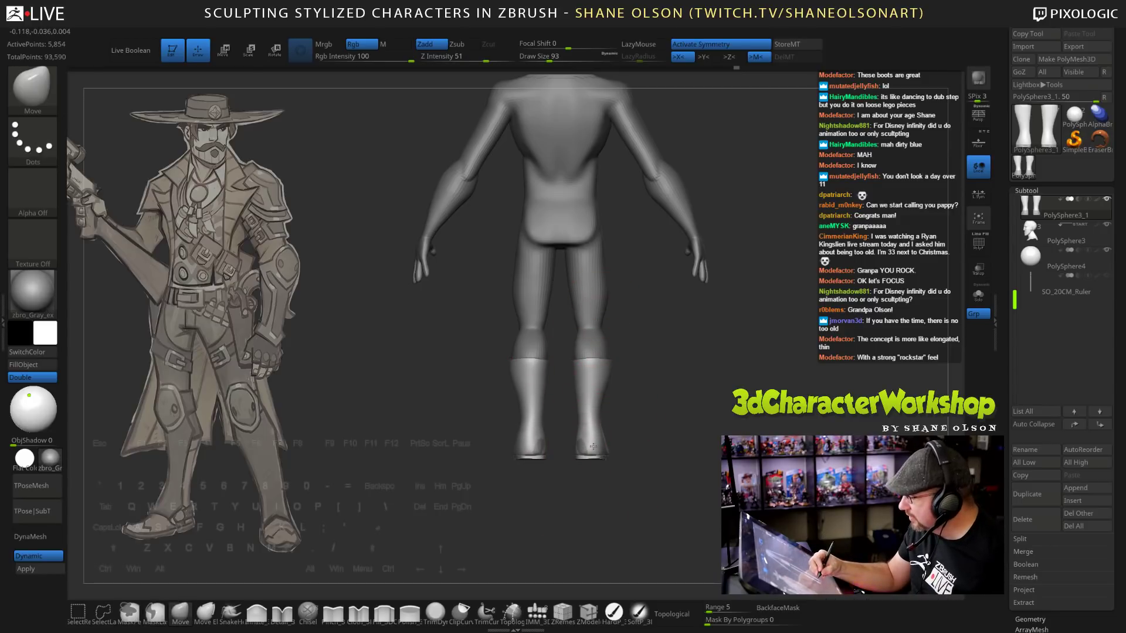
Select the body subtool to adjust its ankles inside the boots, and reselect the boots subtool.
left_click(590, 355, "alt")
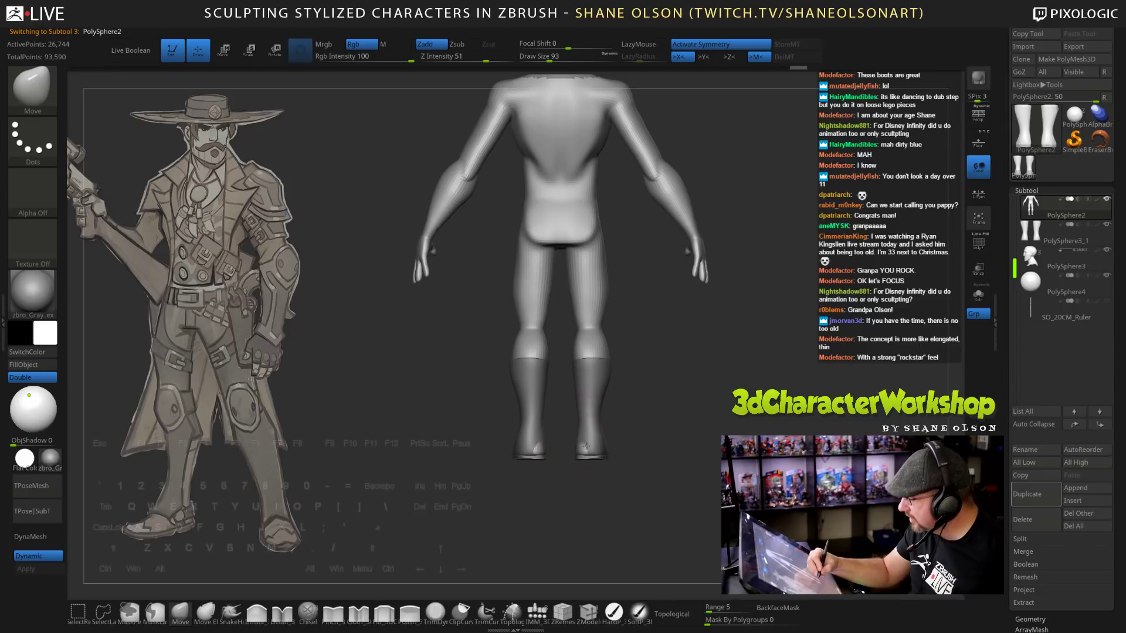
mouse_move(588, 441)
left_mouse_down()
mouse_move(712, 482)
mouse_move(658, 438)
left_mouse_up()
left_click(590, 378, "alt")
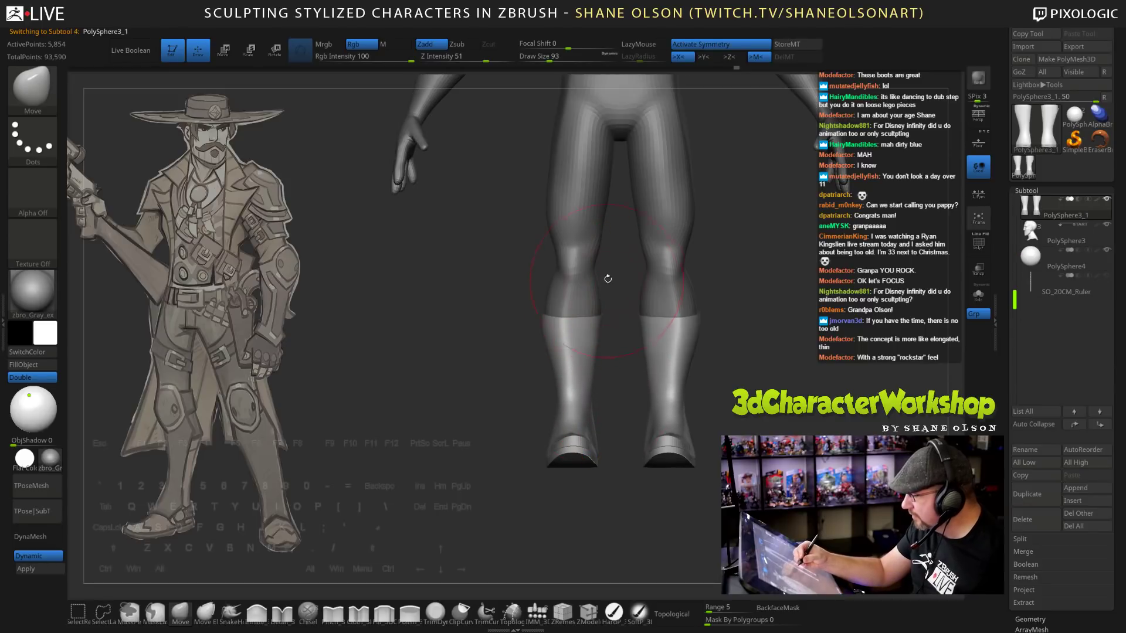
Reshape the boots' ankles and upper rims from front and back with the Move brush, reducing its draw size to 53.
left_click_drag(613, 342, 604, 370, "alt")
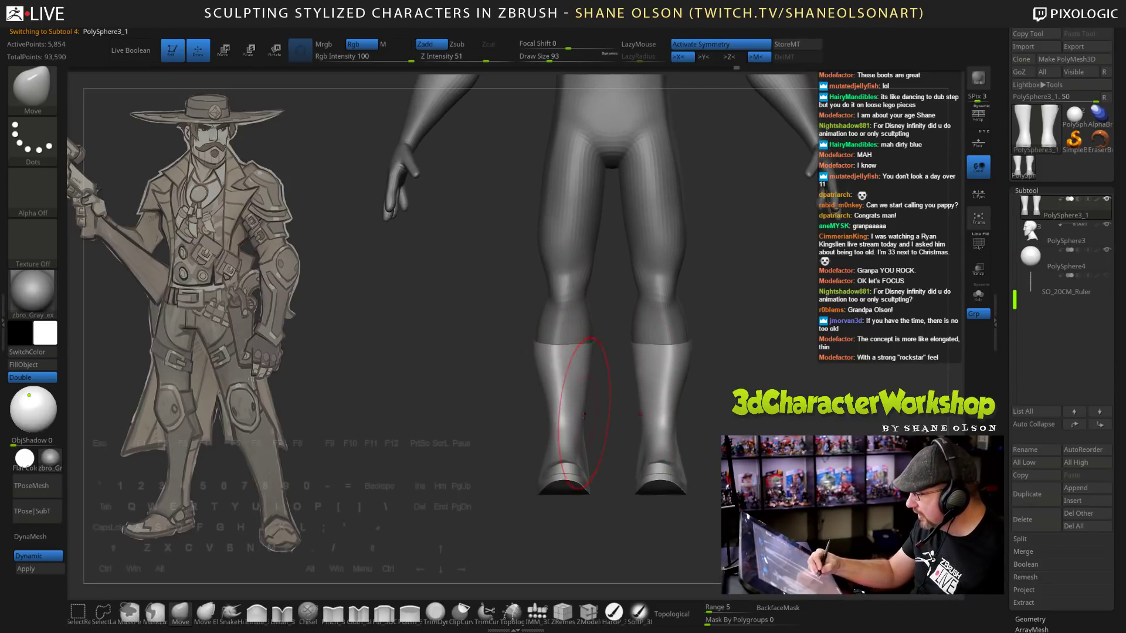
mouse_move(608, 444)
left_mouse_down()
mouse_move(673, 473)
mouse_move(672, 413)
left_mouse_up()
key("s")
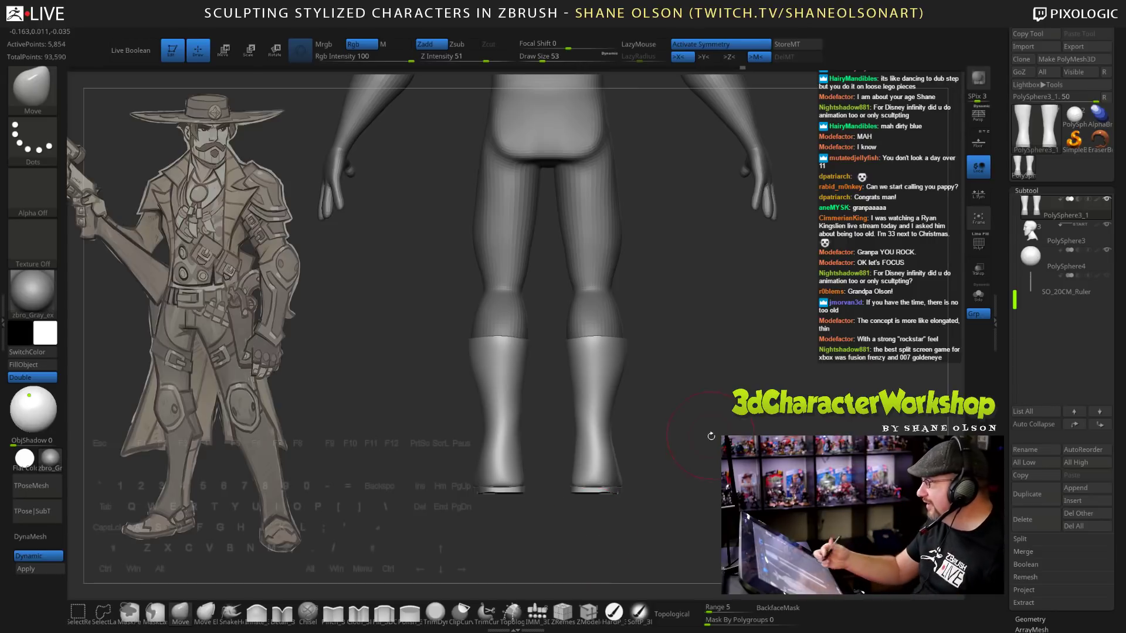
left_click_drag(720, 447, 699, 344)
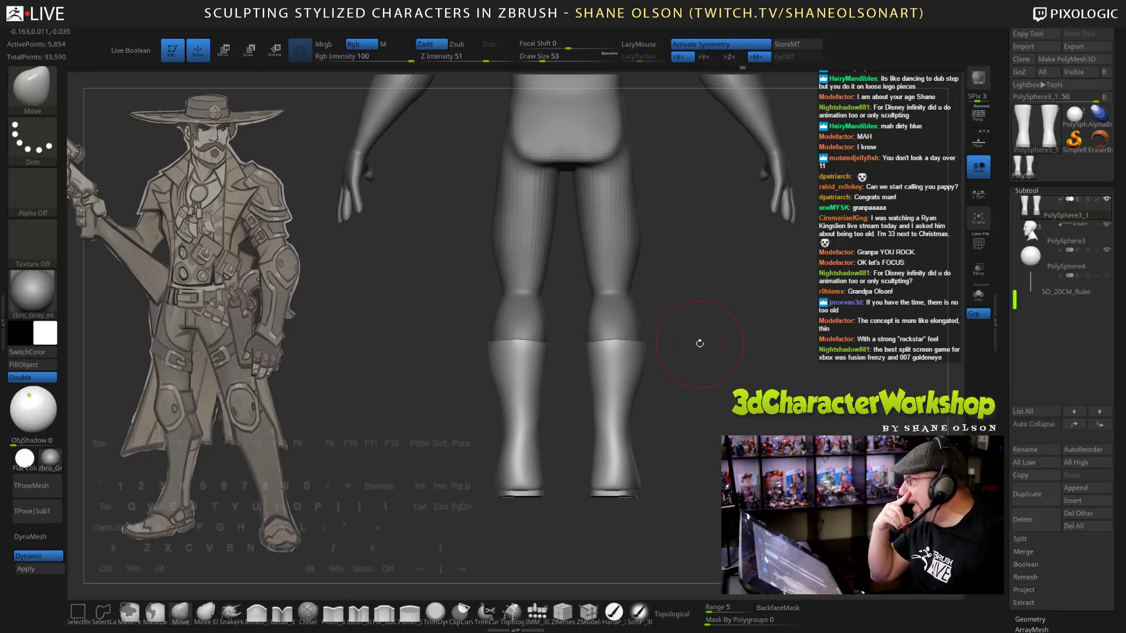
left_click_drag(724, 399, 613, 434)
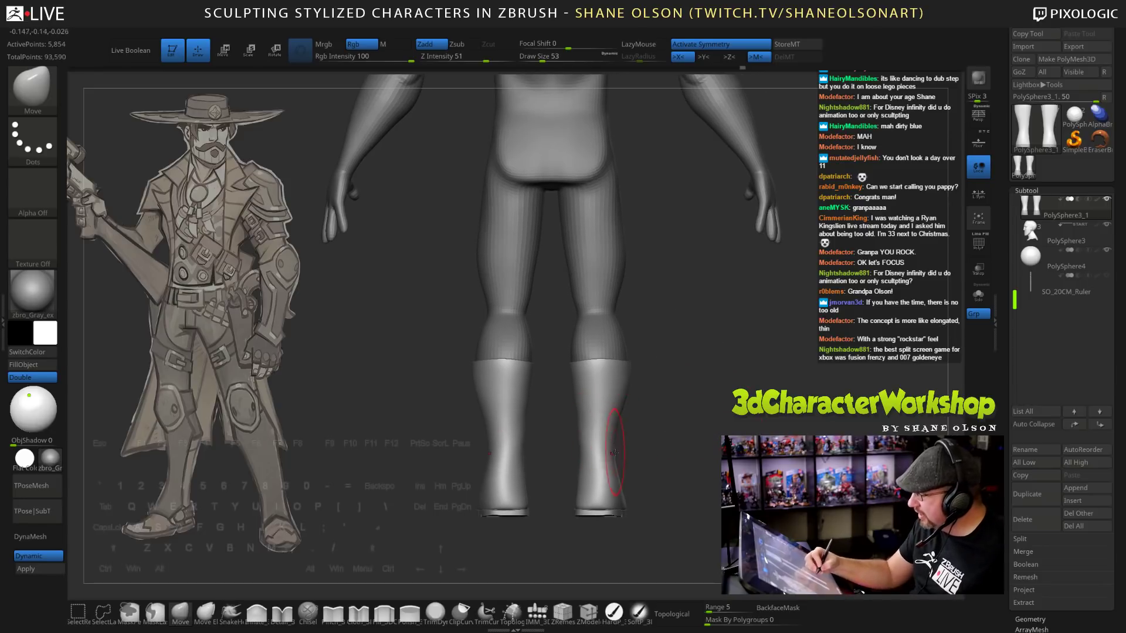
left_click_drag(601, 367, 595, 372)
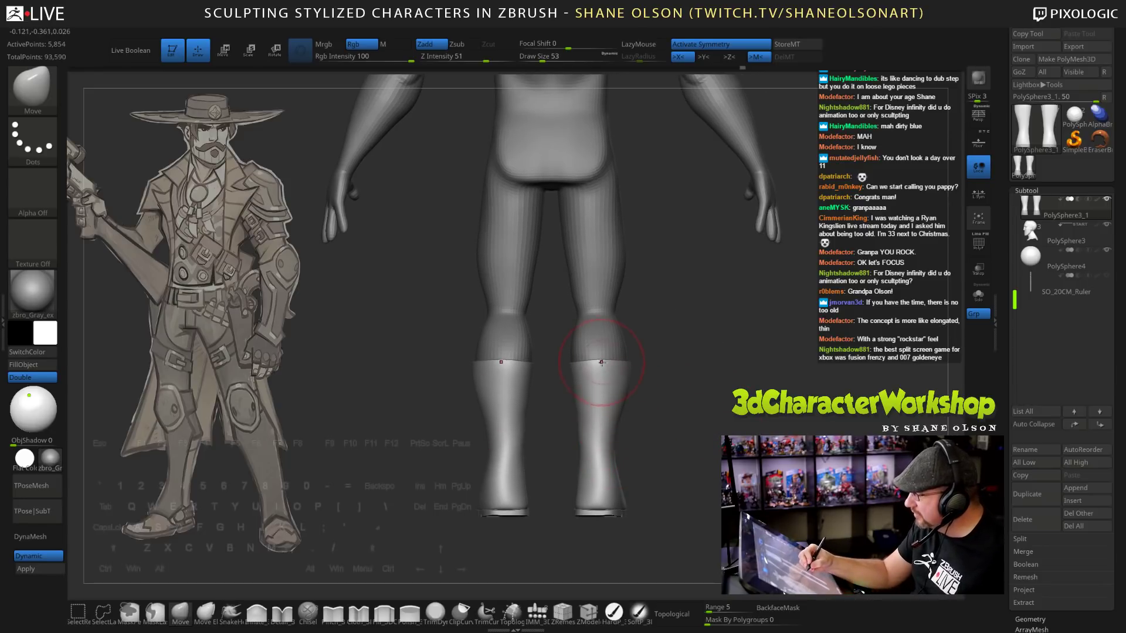
Smooth the front of the boot shafts above the ankle from the side.
mouse_move(704, 431)
left_mouse_down()
mouse_move(654, 445)
mouse_move(648, 421)
left_mouse_up()
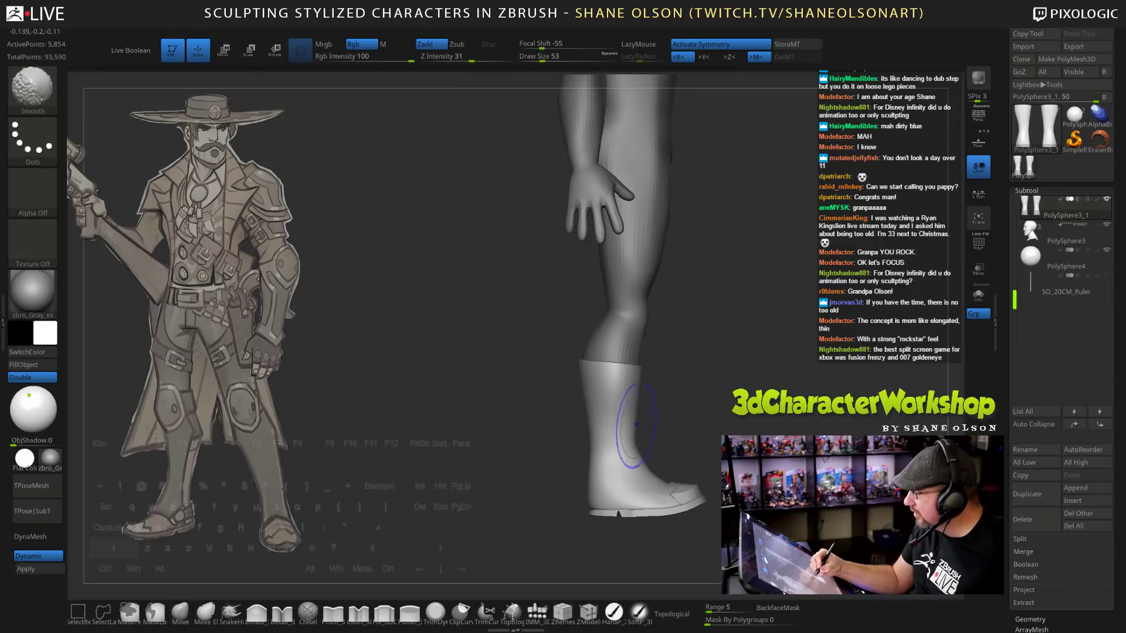
left_click_drag(728, 410, 684, 406, "alt")
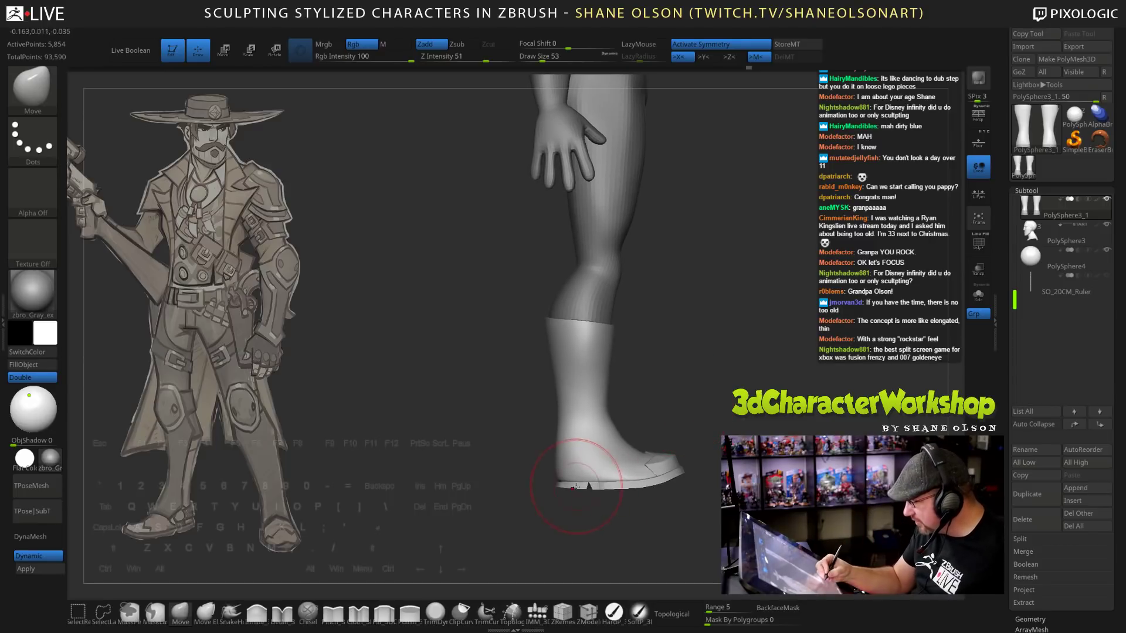
mouse_move(696, 443)
left_mouse_down("alt")
mouse_move(683, 469)
mouse_move(672, 419)
left_mouse_up("alt")
Show the polygon wireframe and hide the blue boot uppers so only the soles and toe caps remain.
key("shift+f")
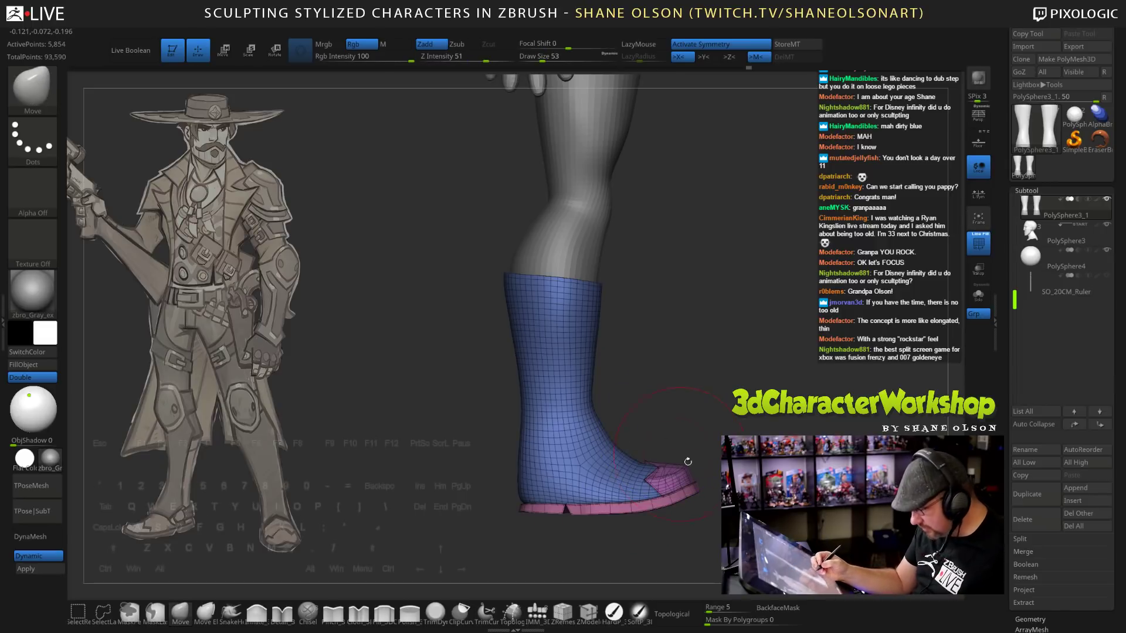
mouse_move(703, 480)
left_mouse_down()
mouse_move(662, 384)
mouse_move(714, 505)
mouse_move(655, 490)
left_mouse_up()
key("s")
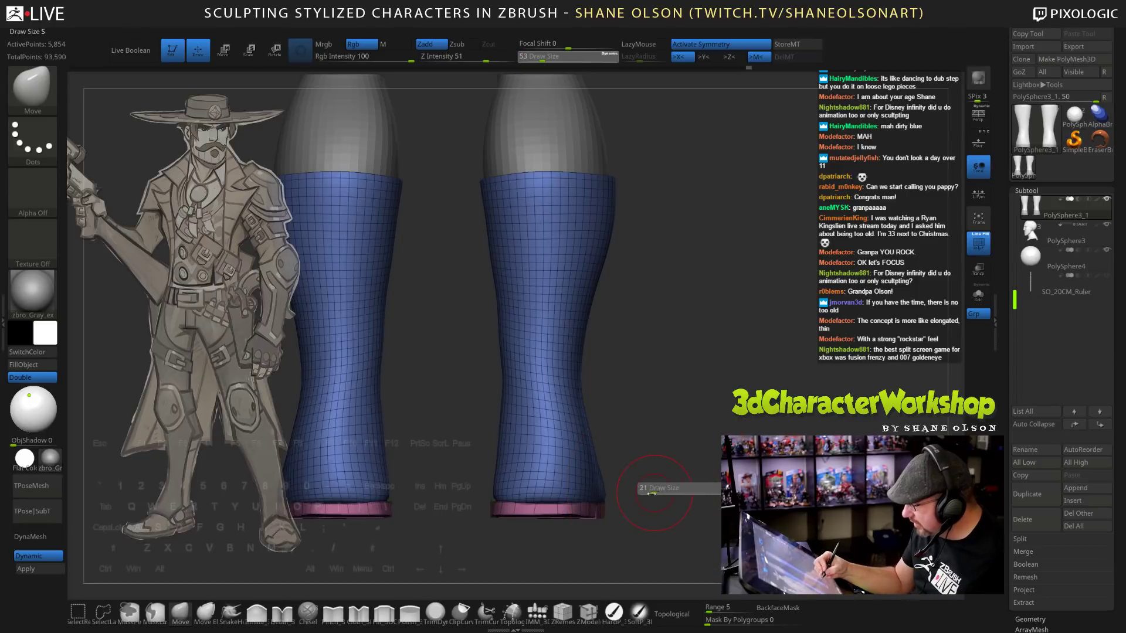
mouse_move(605, 455)
left_mouse_down()
mouse_move(538, 436)
mouse_move(548, 433)
left_mouse_up()
key("ctrl+shift")
left_click(538, 436, "ctrl+shift")
left_click(536, 435, "ctrl+shift")
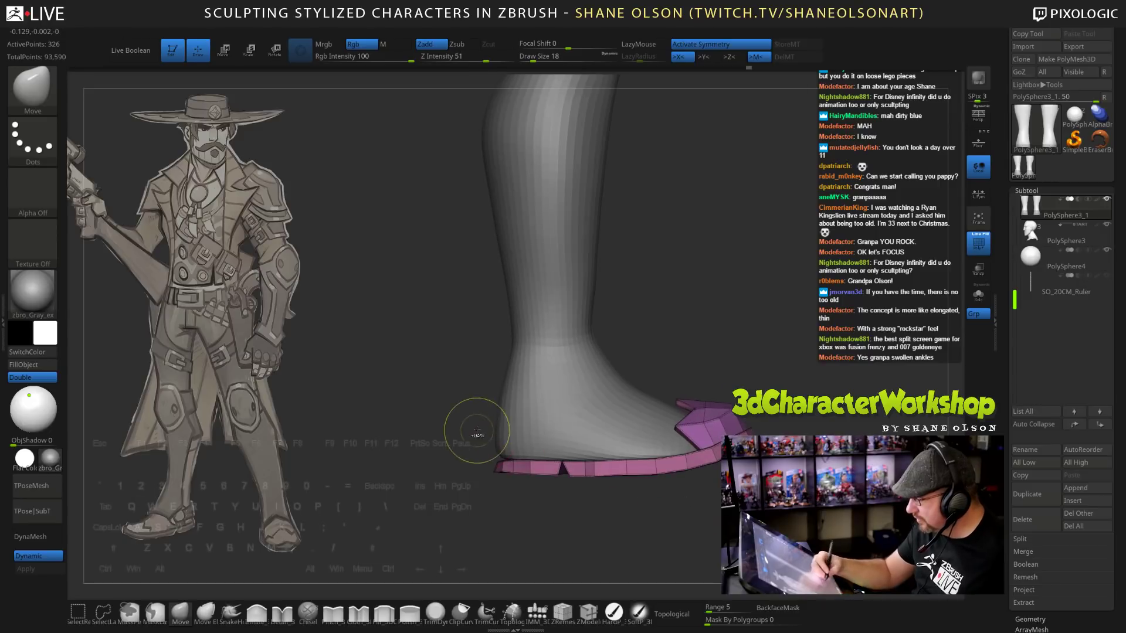
Mask the soles except for the heels and reposition the heel section with the transform gizmo.
mouse_move(462, 423)
left_mouse_down("ctrl")
mouse_move(490, 466)
mouse_move(519, 468)
mouse_move(508, 347)
mouse_move(499, 348)
left_mouse_up("ctrl")
left_click(684, 481, "ctrl")
key("r")
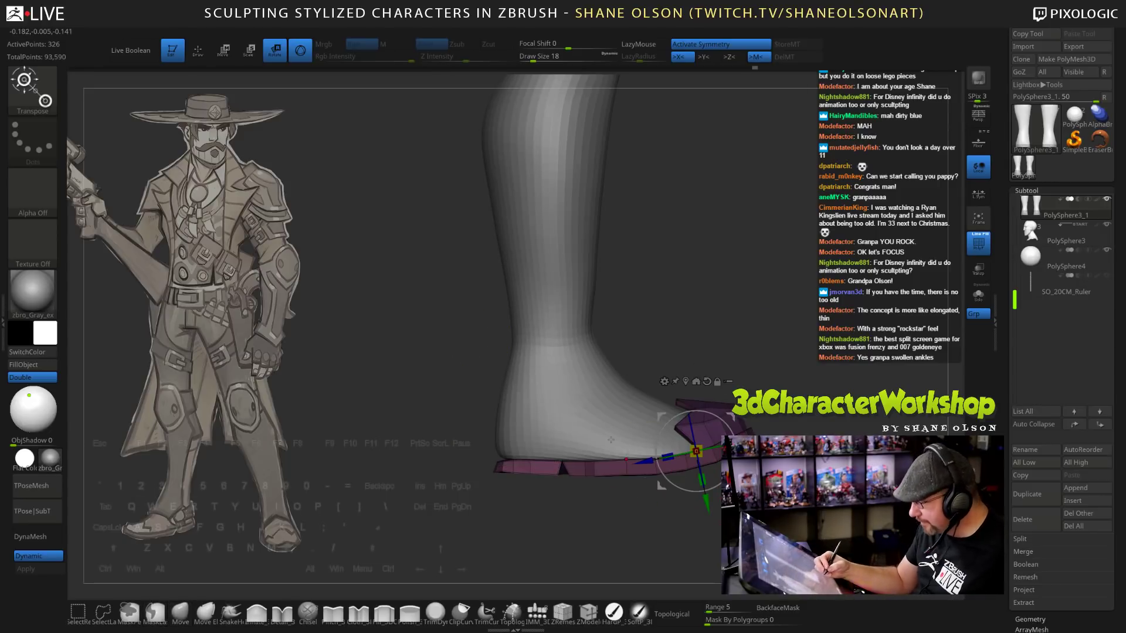
left_click(529, 460)
left_click_drag(556, 435, 560, 433)
Mask part of the soles again, lower the unmasked section slightly with the gizmo, and restore the unmasked, fully visible boots.
mouse_move(668, 525)
left_mouse_down("alt")
mouse_move(684, 513)
mouse_move(697, 523)
left_mouse_up("alt")
mouse_move(476, 455)
left_mouse_down("ctrl")
mouse_move(482, 489)
mouse_move(700, 484)
mouse_move(696, 450)
left_mouse_up("ctrl")
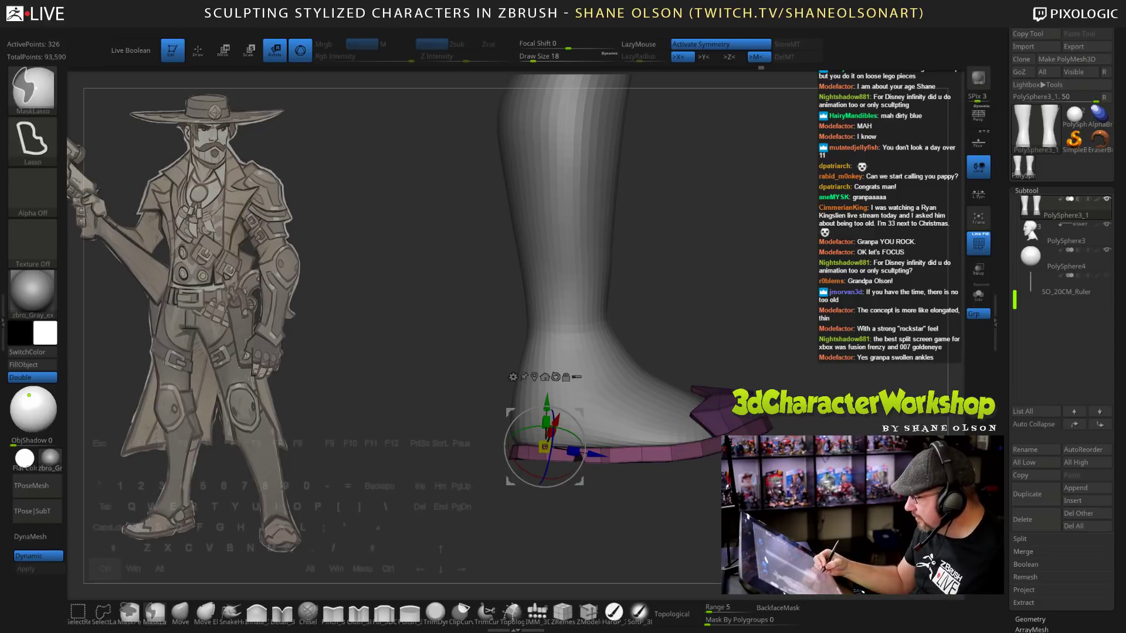
left_click_drag(580, 412, 581, 421)
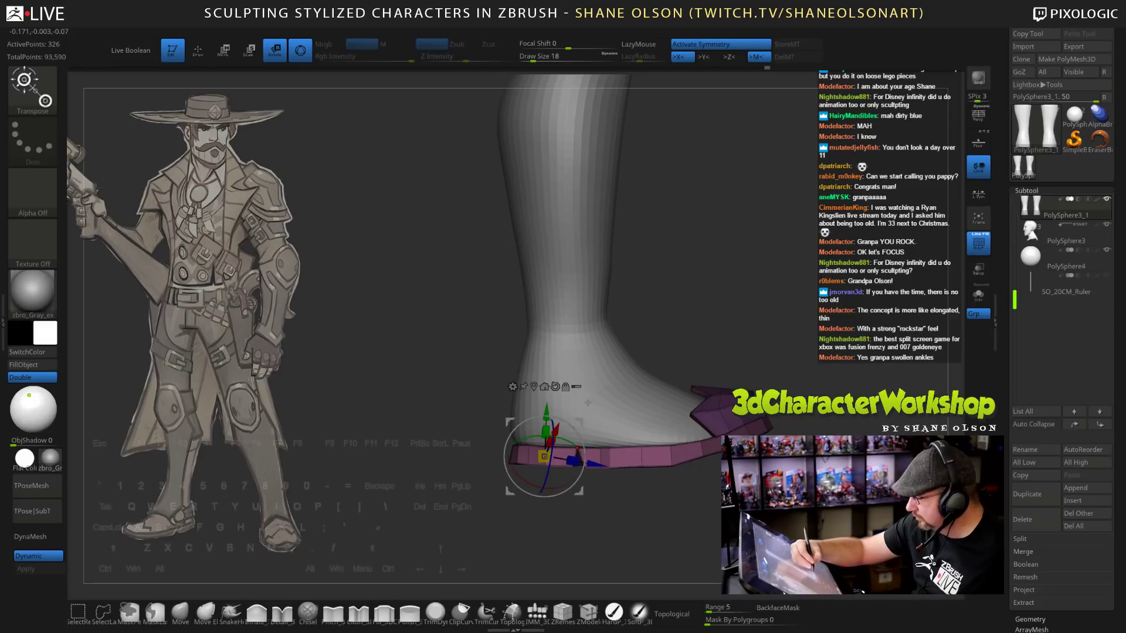
left_click(800, 322, "ctrl")
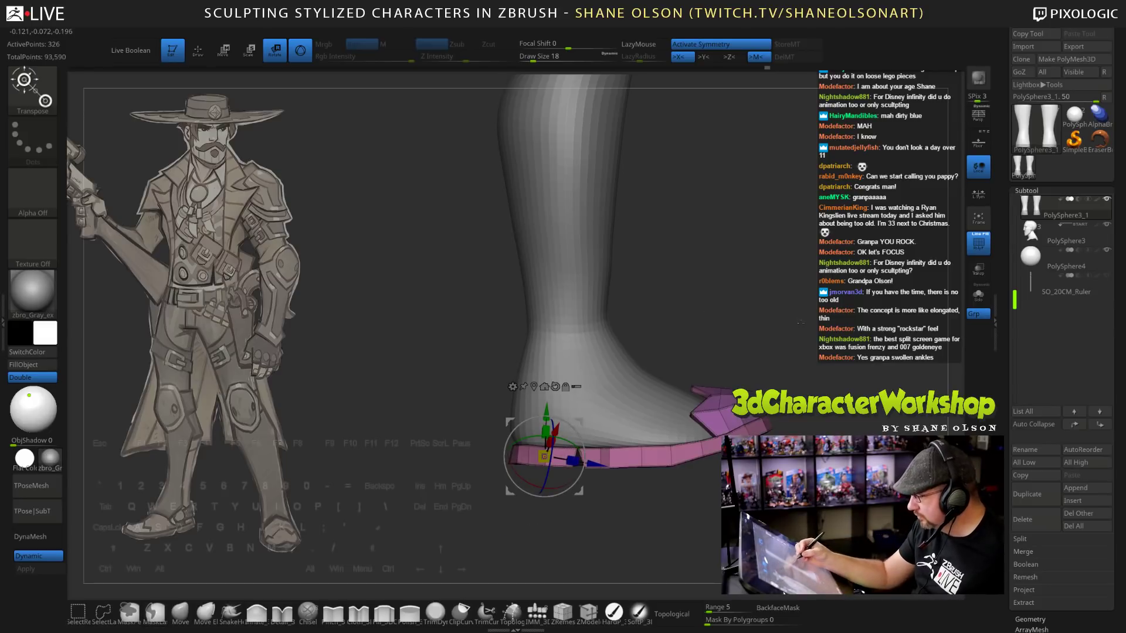
left_click(793, 334, "ctrl+shift")
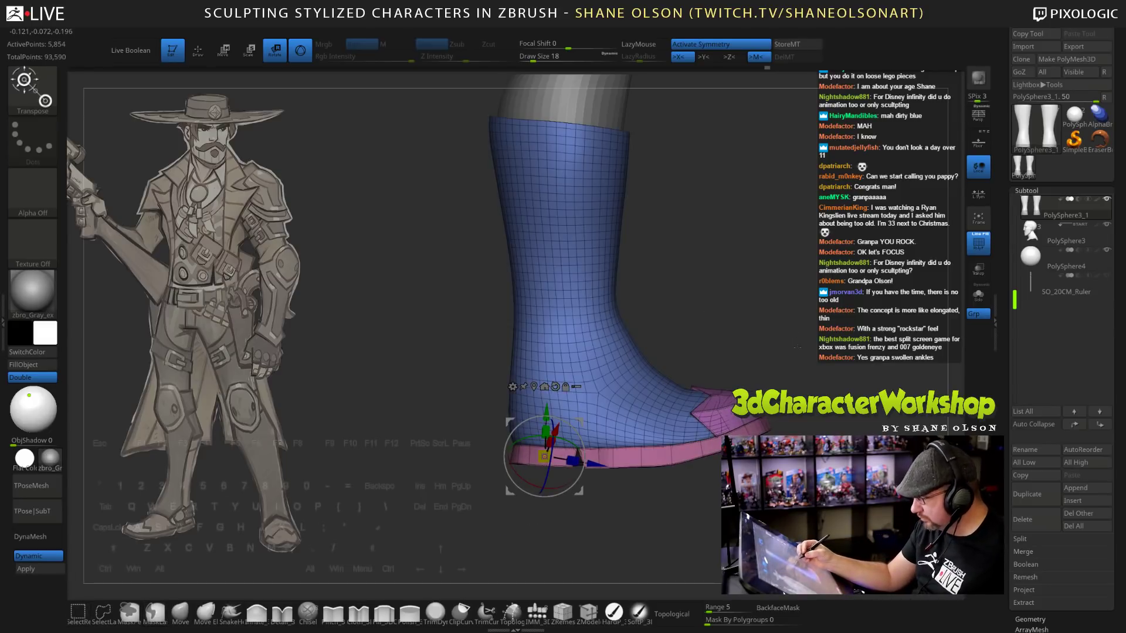
Adjust the backs of the boots above the heels from below with the topological Move brush at draw size 29.
key("q")
mouse_move(793, 346)
left_mouse_down()
mouse_move(873, 387)
mouse_move(868, 422)
mouse_move(795, 374)
mouse_move(716, 385)
mouse_move(771, 379)
left_mouse_up()
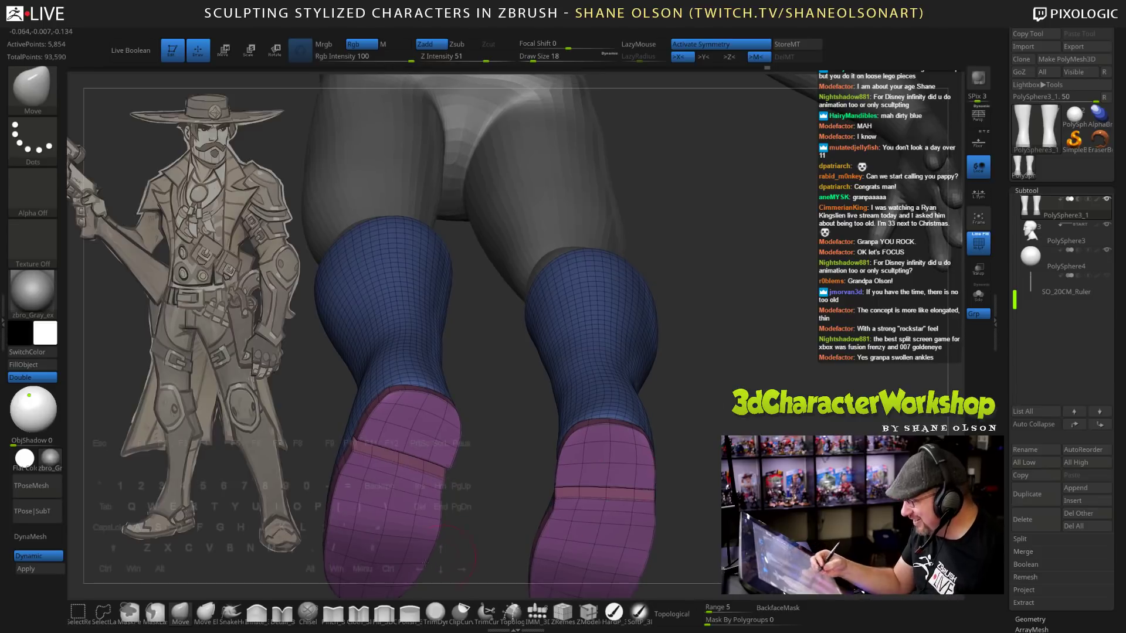
key("s")
left_click_drag(684, 391, 690, 391)
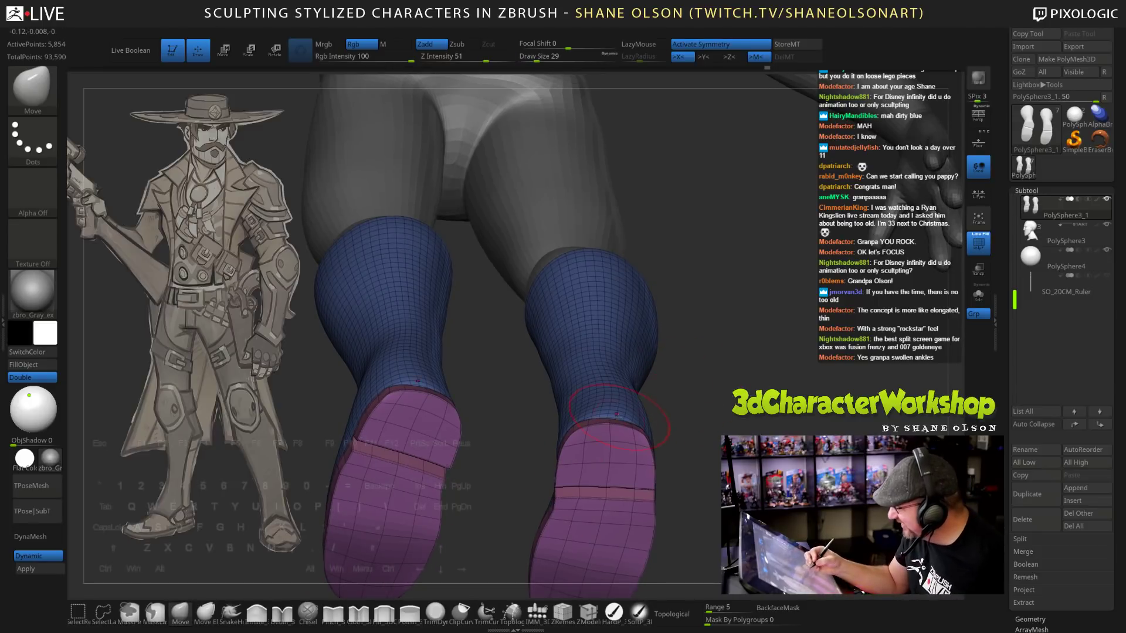
left_click(674, 614)
left_click_drag(740, 452, 736, 419)
mouse_move(609, 420)
left_mouse_down()
mouse_move(612, 407)
mouse_move(669, 439)
mouse_move(678, 501)
mouse_move(706, 523)
mouse_move(716, 509)
mouse_move(698, 504)
left_mouse_up()
left_click_drag(697, 463, 718, 498, "alt")
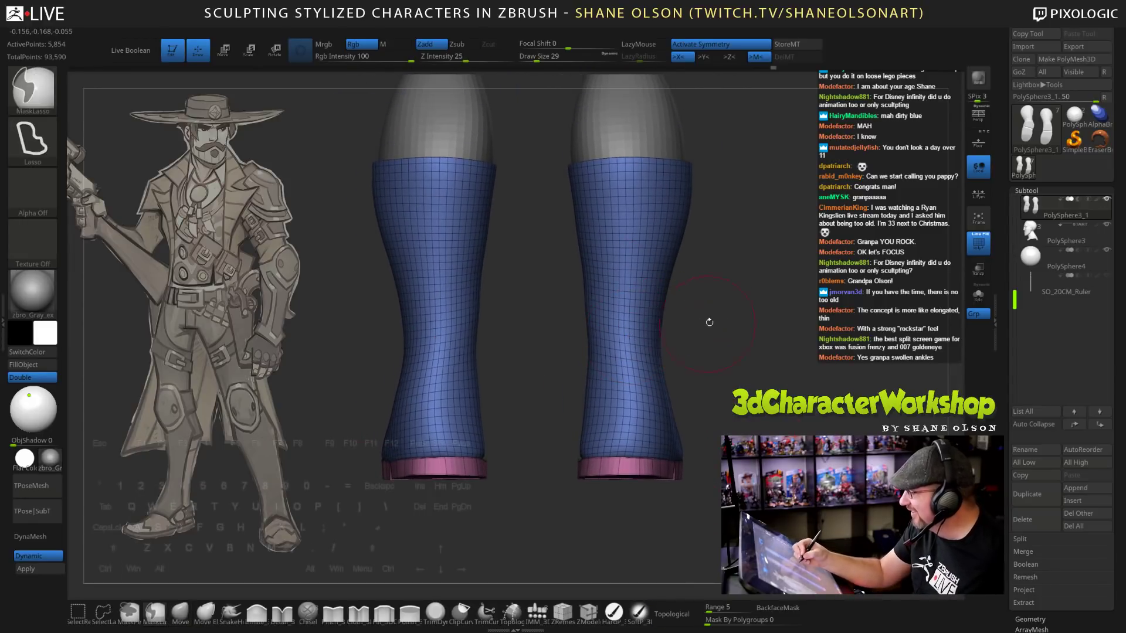
Set the draw size to 45 and smooth the boots' inner ankles from behind.
key("s")
left_click_drag(721, 370, 725, 370)
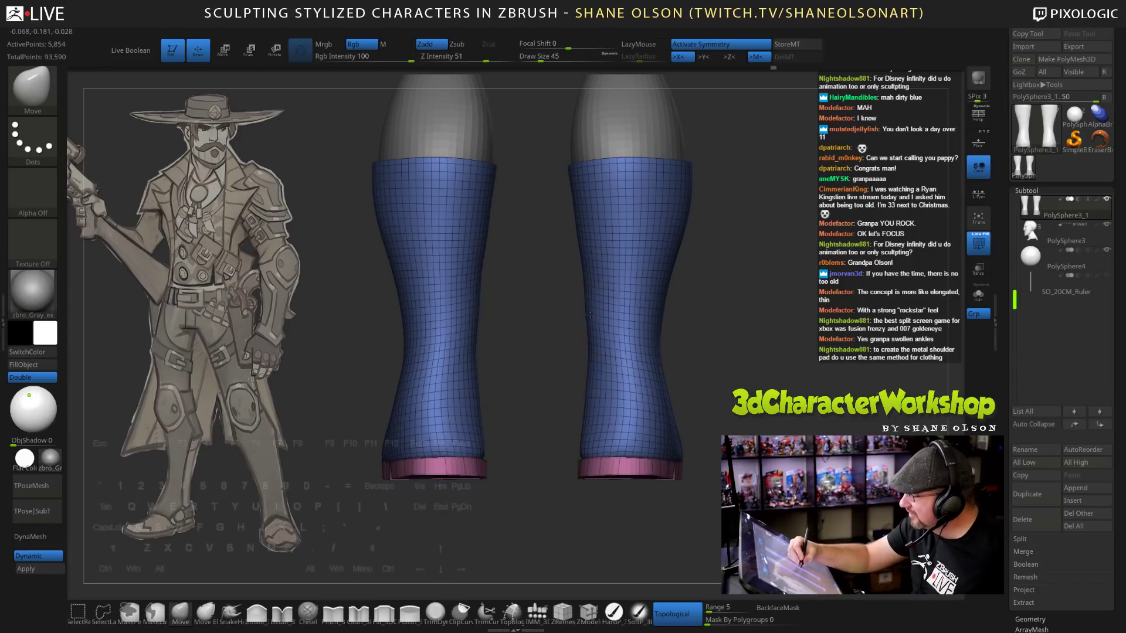
key("shift")
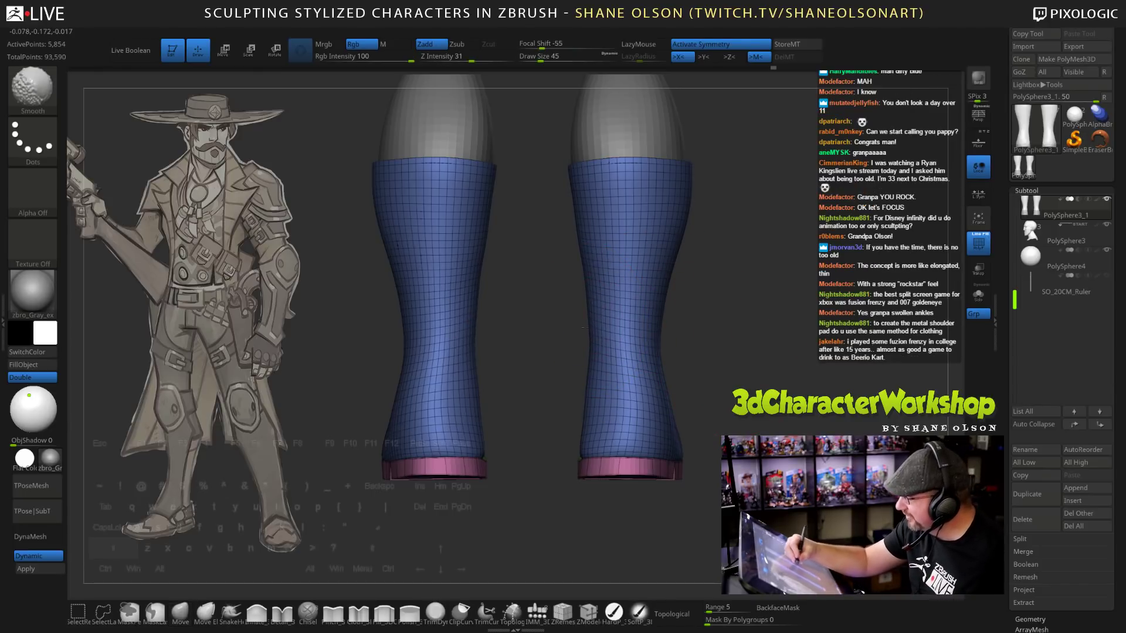
left_click_drag(598, 379, 607, 442, "shift")
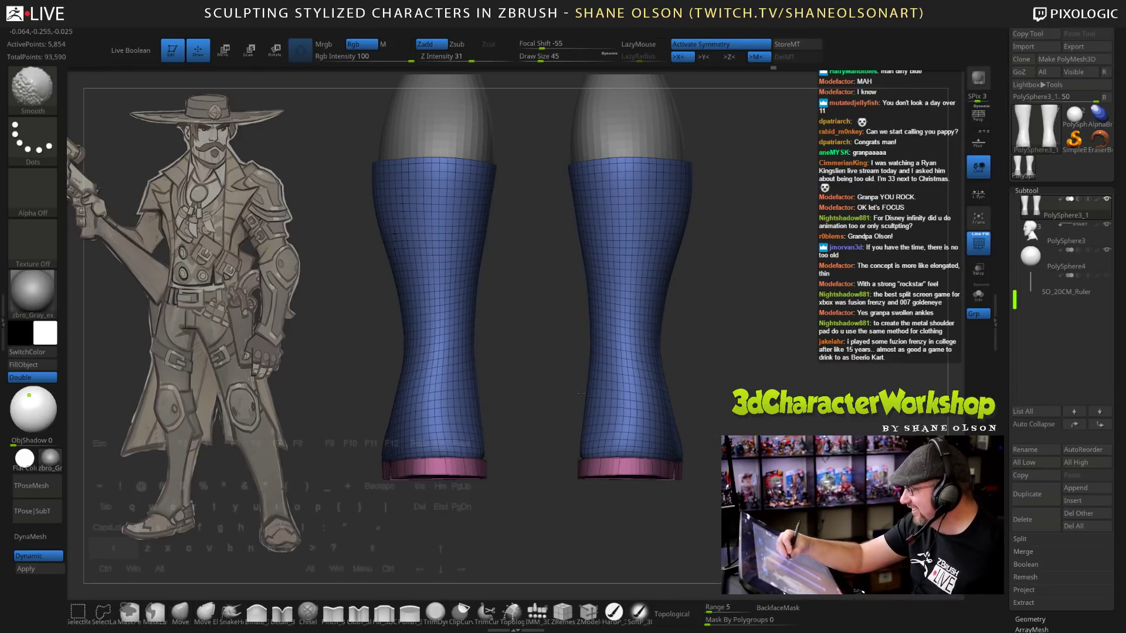
Check the boots from the front against the concept art and set the draw size to 22.
mouse_move(756, 398)
left_mouse_down("alt")
mouse_move(784, 373)
mouse_move(757, 416)
left_mouse_up("alt")
left_click_drag(874, 387, 731, 401)
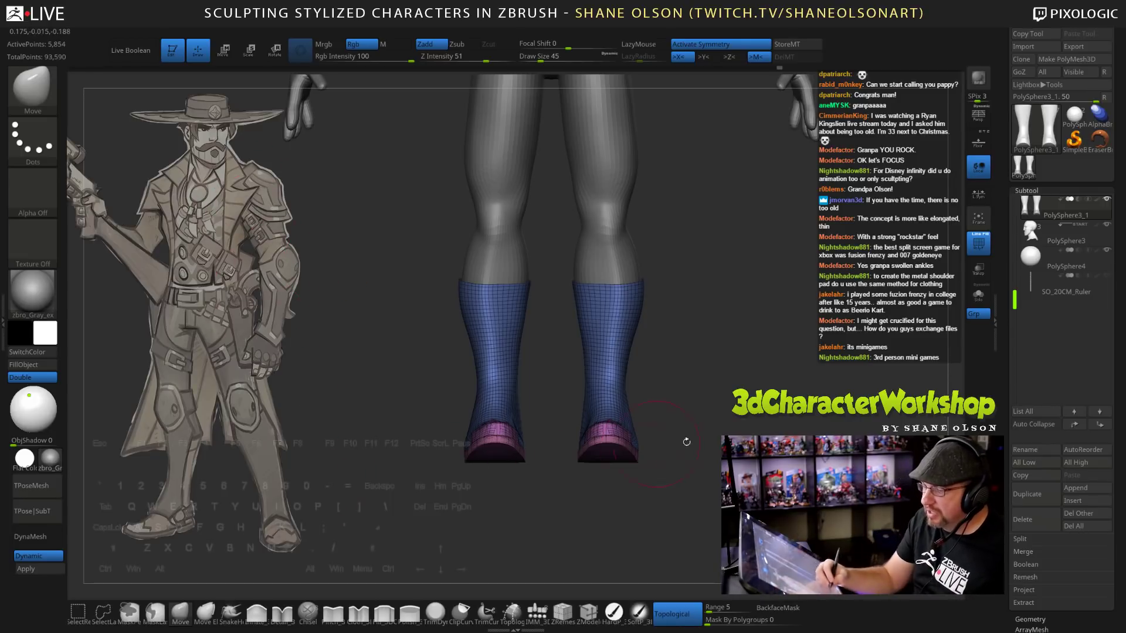
left_click_drag(716, 454, 701, 419, "alt")
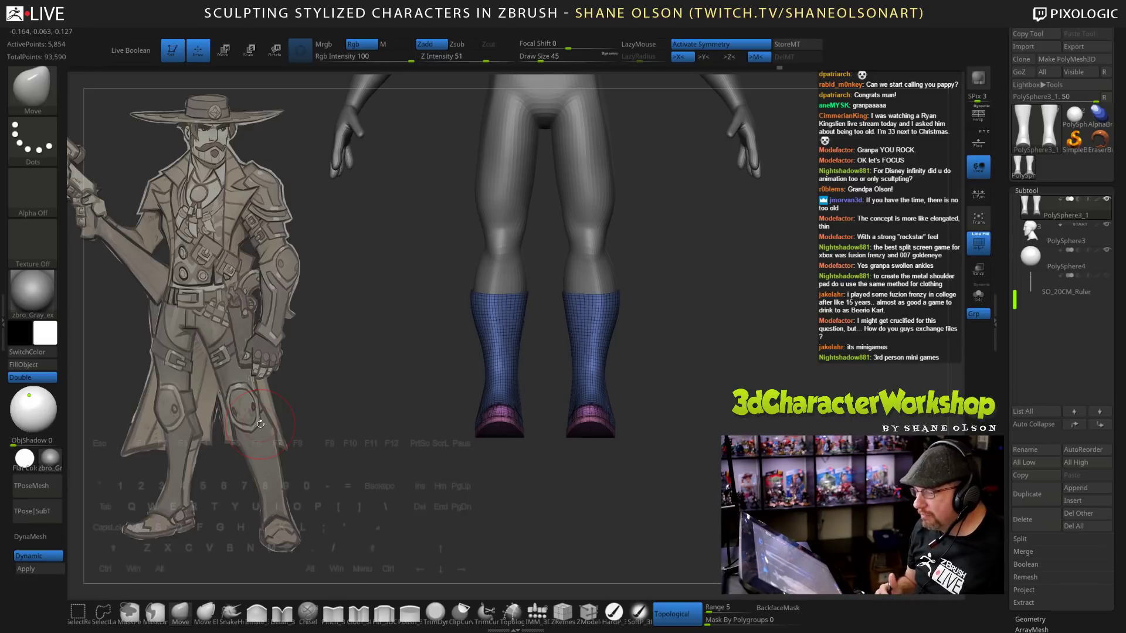
key("s")
left_click_drag(363, 346, 357, 345)
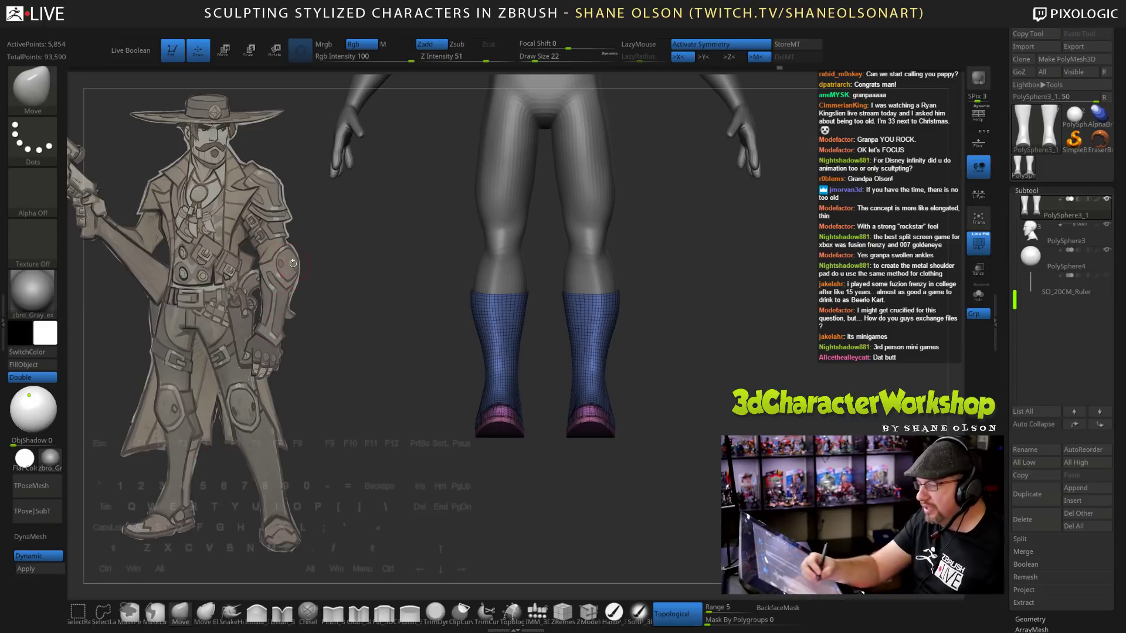
Examine the full figure's proportions from front and back with the wireframe display turned off.
left_click_drag(618, 500, 610, 487)
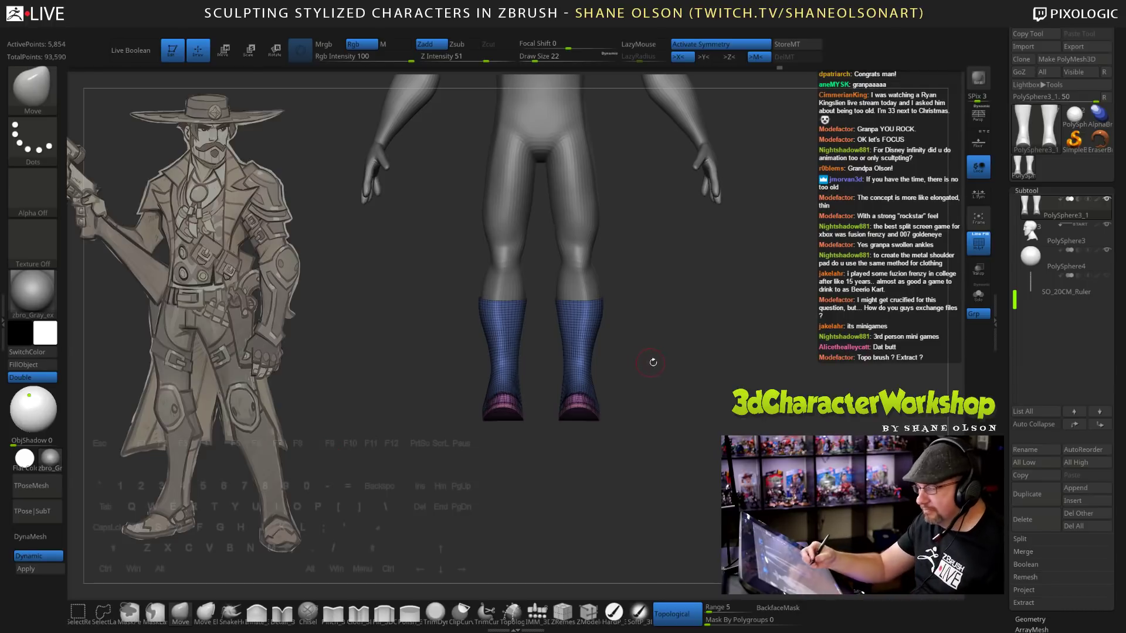
left_click_drag(653, 362, 689, 361, "alt")
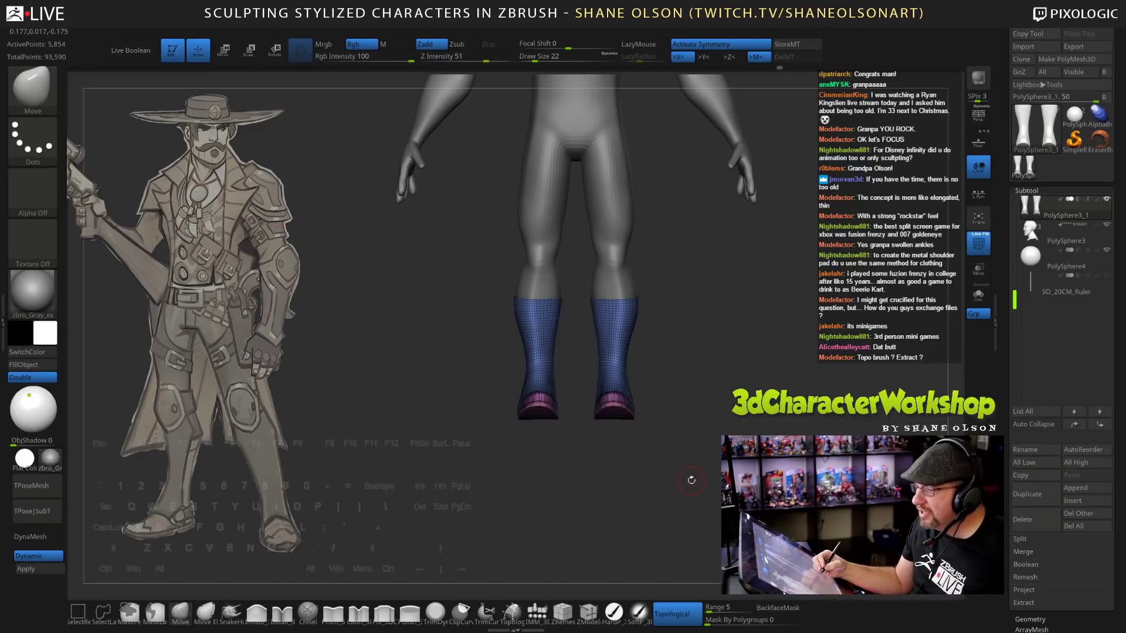
left_click_drag(690, 479, 689, 465, "alt")
left_click_drag(695, 400, 700, 434, "alt")
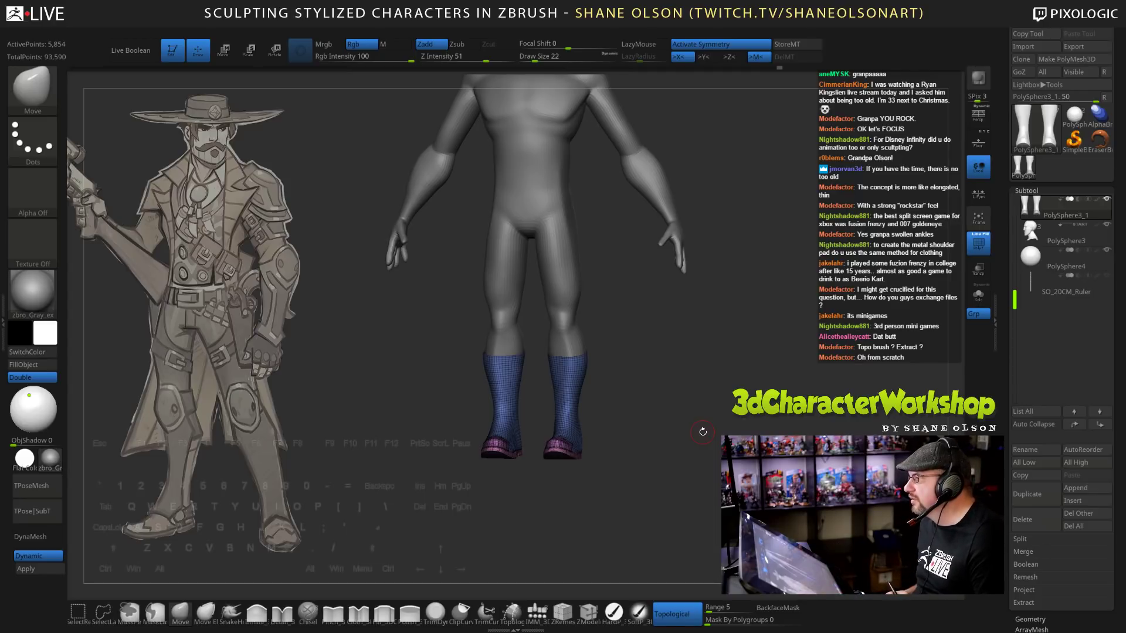
left_click_drag(766, 417, 731, 451, "alt")
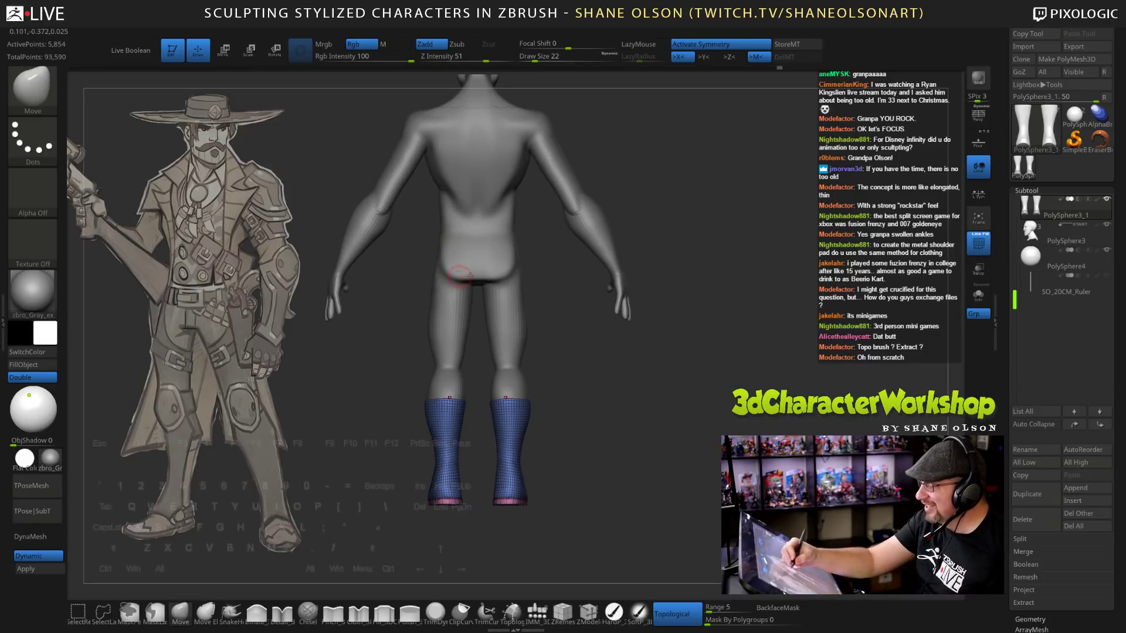
mouse_move(630, 359)
left_mouse_down()
mouse_move(756, 360)
mouse_move(716, 374)
mouse_move(711, 345)
mouse_move(720, 371)
mouse_move(749, 374)
mouse_move(693, 384)
left_mouse_up()
key("shift+f")
key("shift+f")
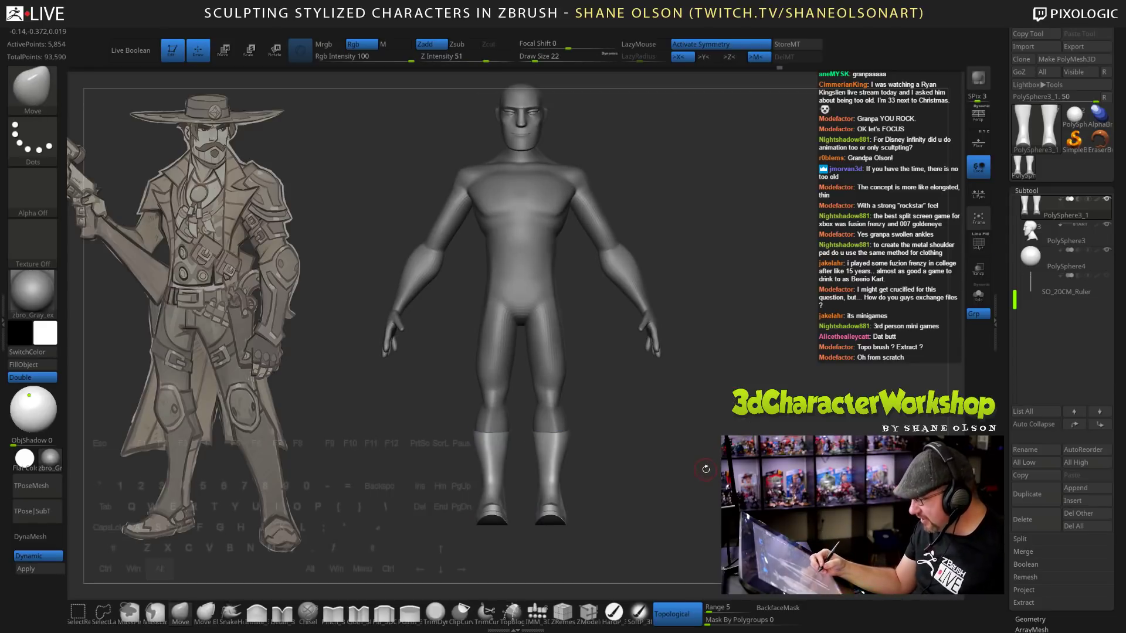
Turn off the Move brush's Topological option and make the body the active subtool.
mouse_move(708, 470)
left_mouse_down()
mouse_move(710, 454)
mouse_move(517, 497)
mouse_move(541, 356)
left_mouse_up()
key("b")
key("m")
key("v")
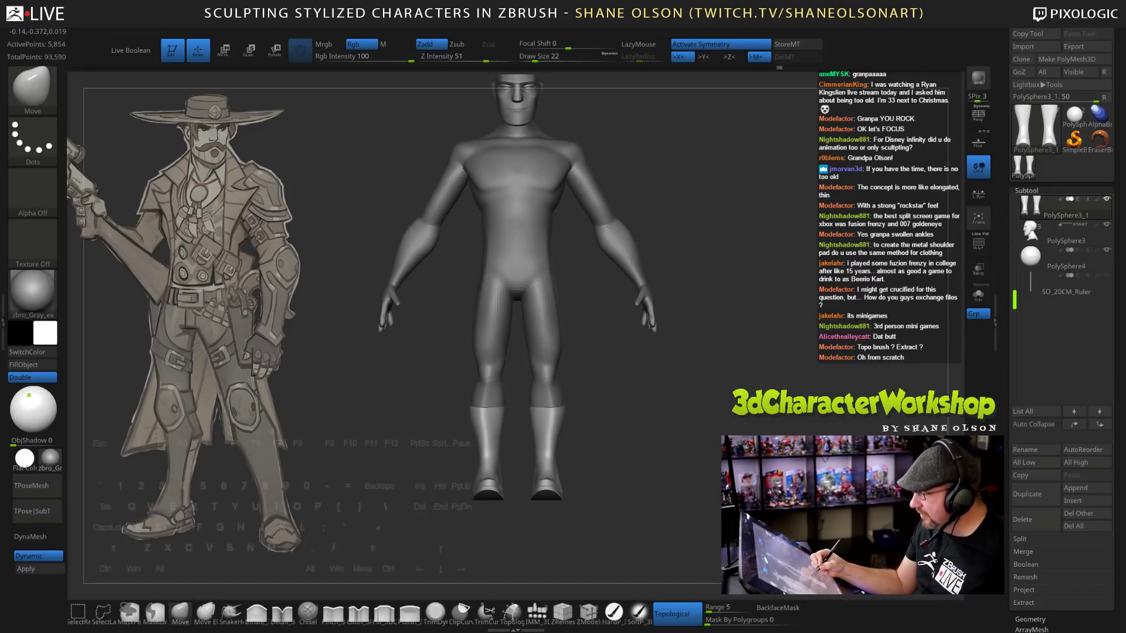
mouse_move(739, 469)
left_mouse_down()
mouse_move(686, 483)
mouse_move(736, 472)
left_mouse_up()
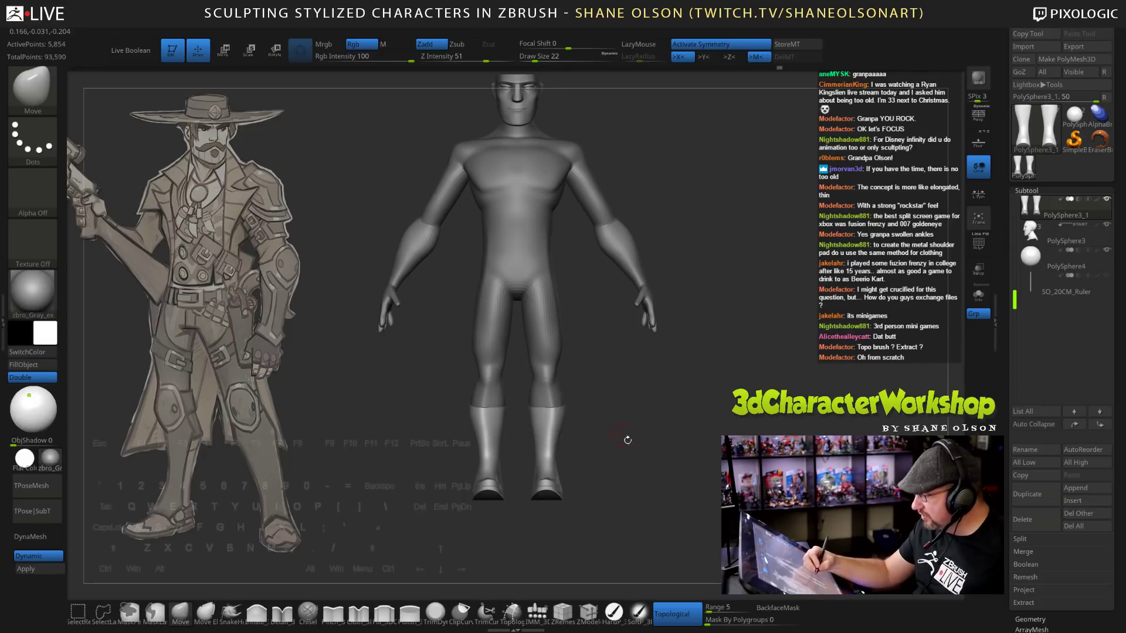
left_click(674, 614)
mouse_move(602, 415)
left_mouse_down()
mouse_move(653, 451)
mouse_move(623, 442)
left_mouse_up()
left_click(554, 373, "alt")
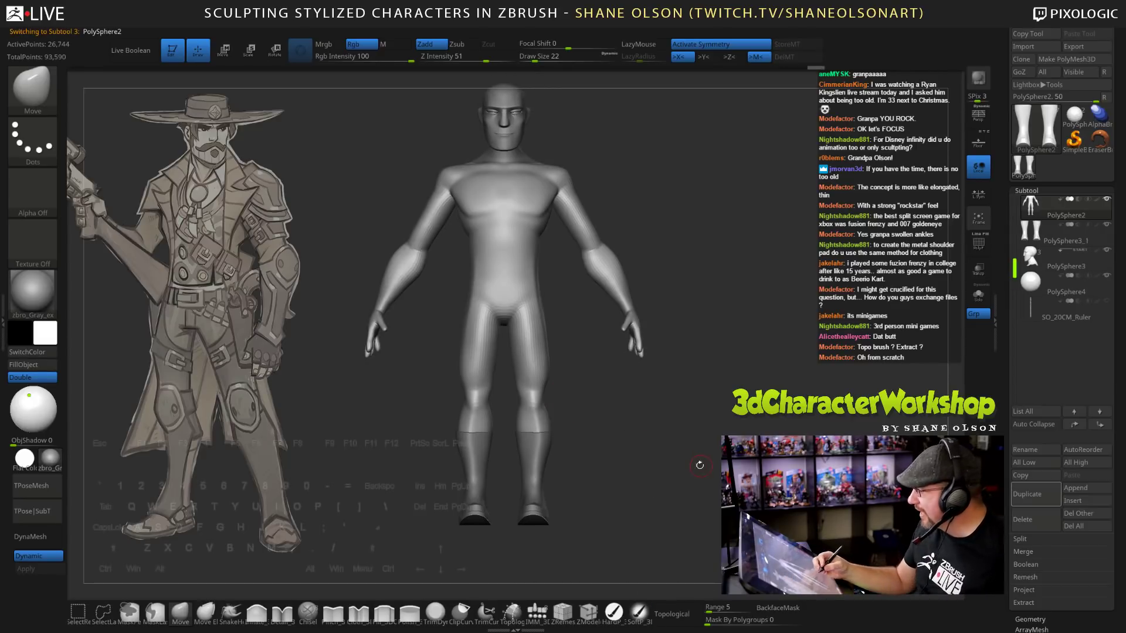
Save the tool over the existing Cowboy_Blockout file in the Twitch folder.
left_click_drag(694, 416, 613, 433)
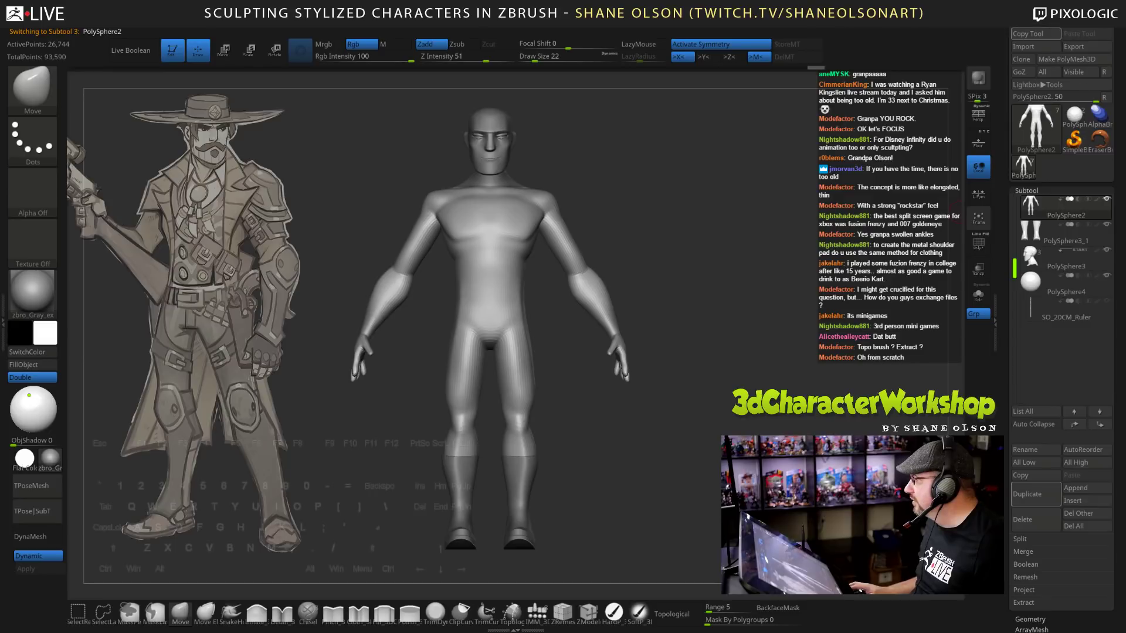
key("ctrl+s")
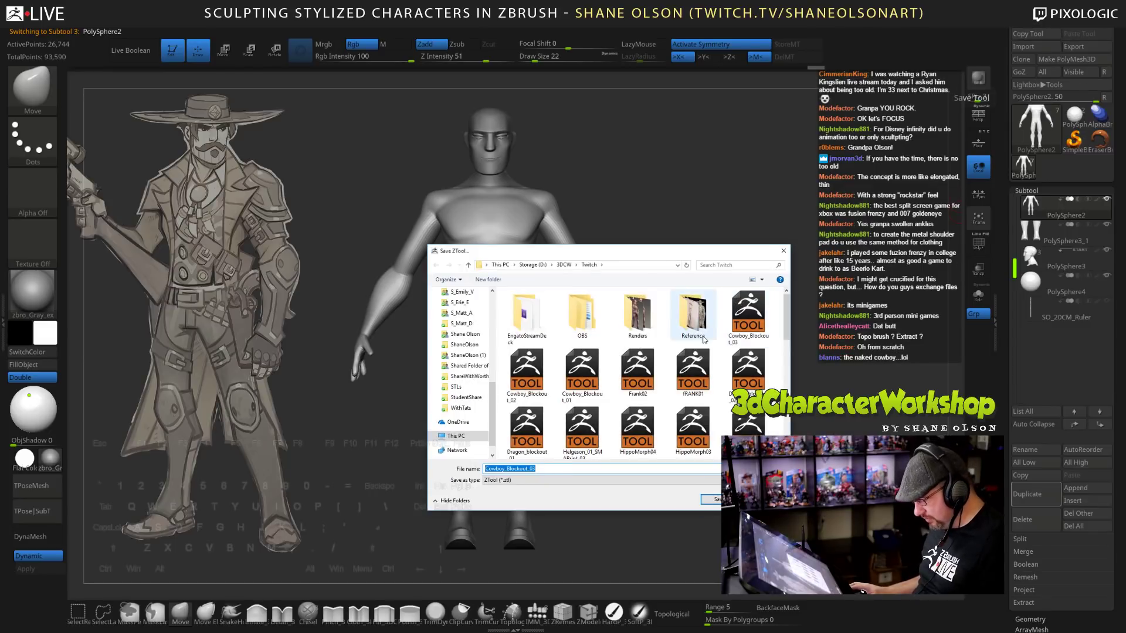
key("Return")
left_click(588, 325)
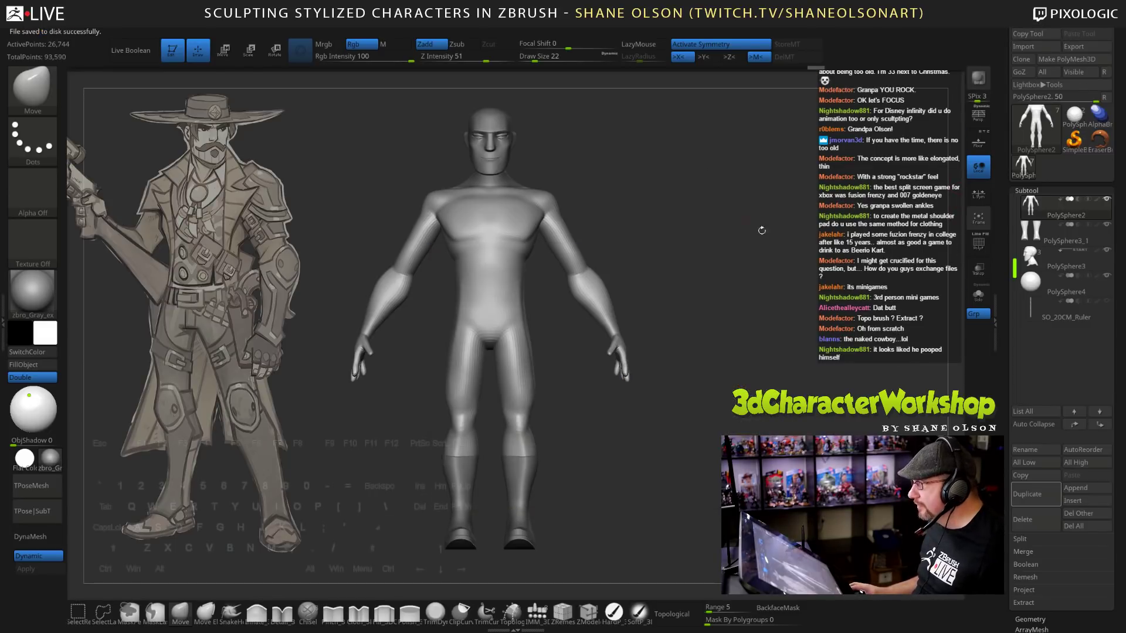
Compare the body with the concept art from front and back, and duplicate the body subtool.
mouse_move(763, 280)
left_mouse_down("alt")
mouse_move(740, 304)
mouse_move(744, 254)
mouse_move(742, 282)
mouse_move(701, 275)
mouse_move(721, 269)
mouse_move(639, 303)
left_mouse_up("alt")
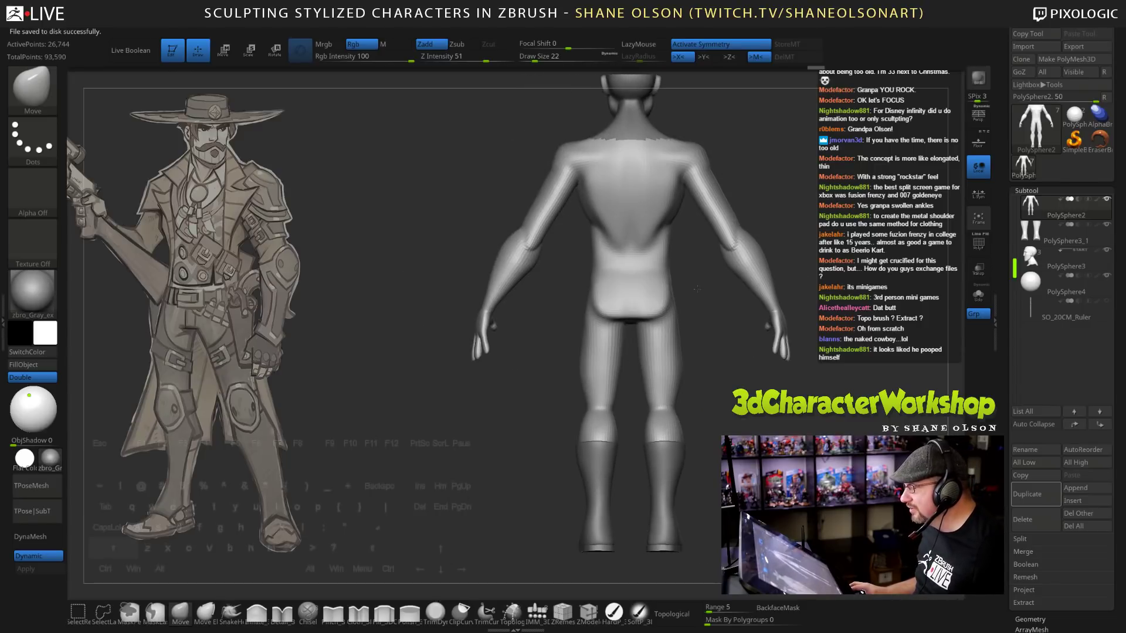
mouse_move(614, 401)
left_mouse_down()
mouse_move(528, 329)
mouse_move(664, 382)
mouse_move(722, 391)
left_mouse_up()
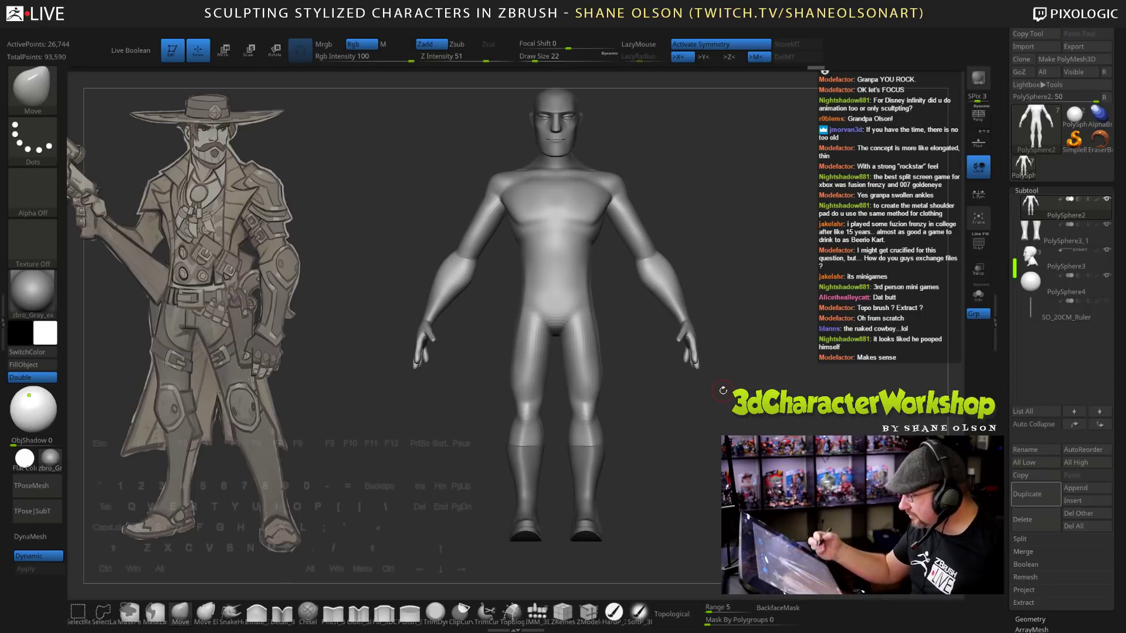
left_click_drag(673, 429, 634, 421)
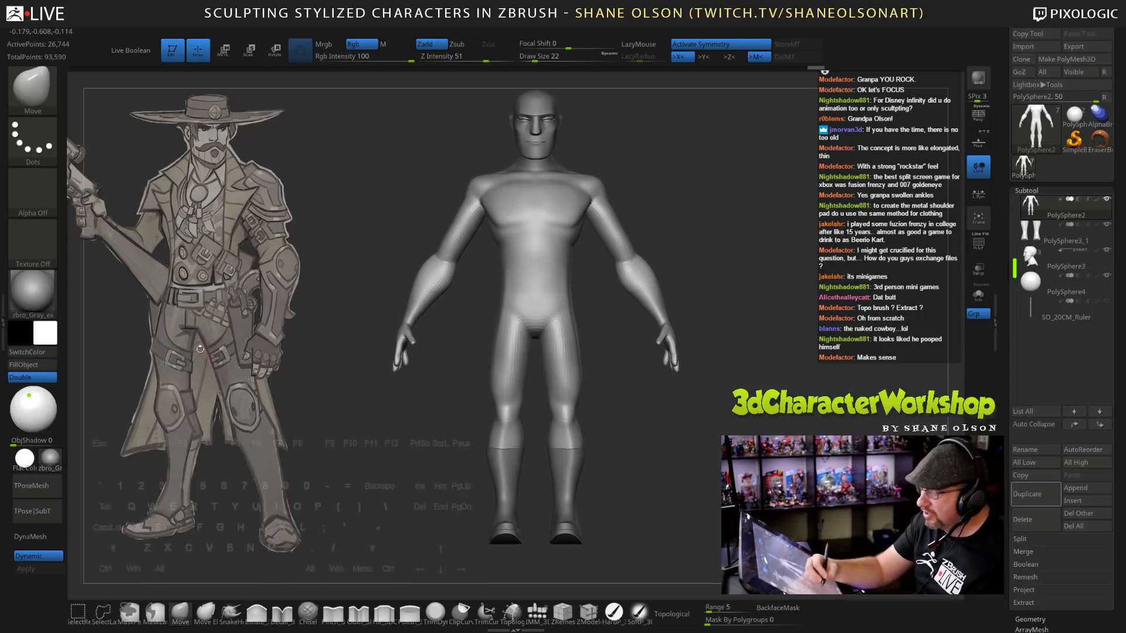
mouse_move(695, 475)
left_mouse_down("alt")
mouse_move(698, 458)
mouse_move(630, 466)
mouse_move(713, 464)
left_mouse_up("alt")
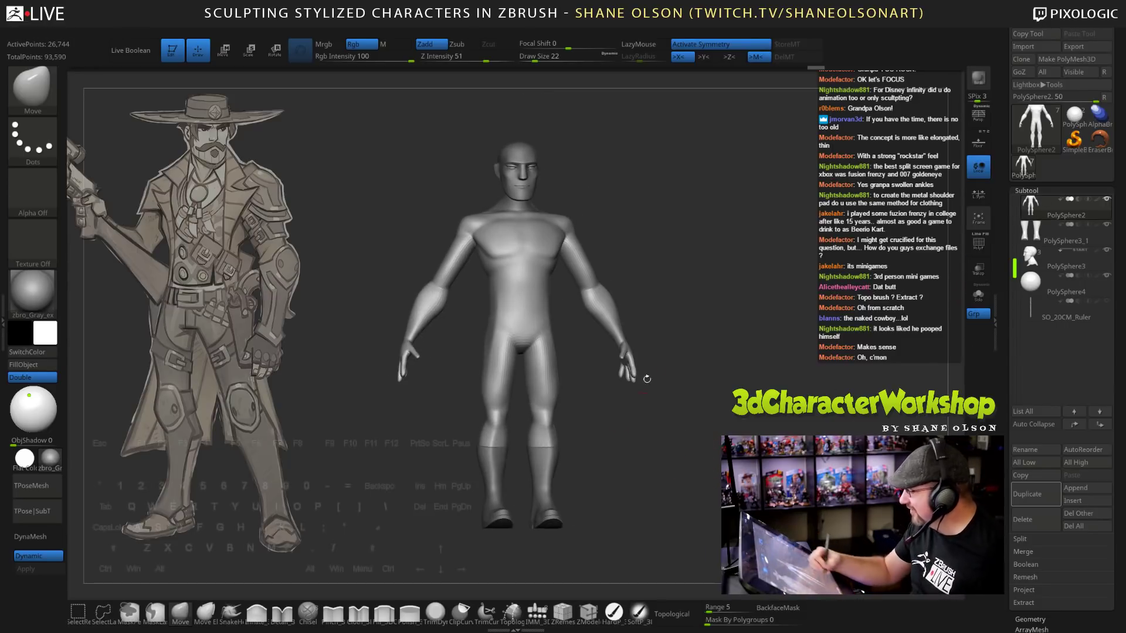
left_click(1032, 494)
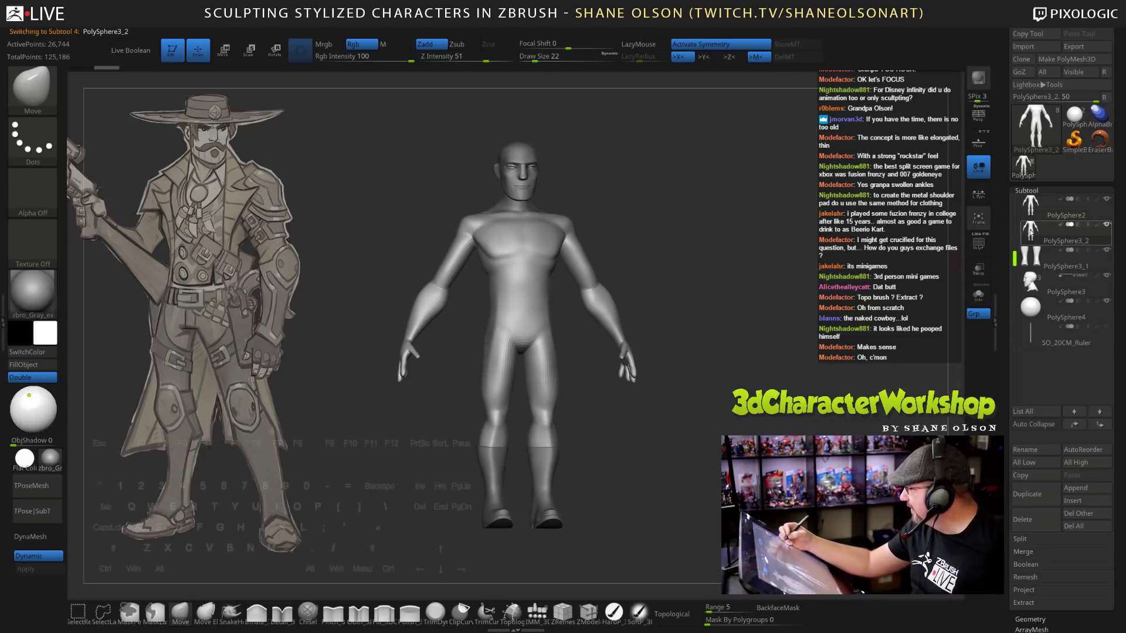
scroll(1066, 258, "up", 2)
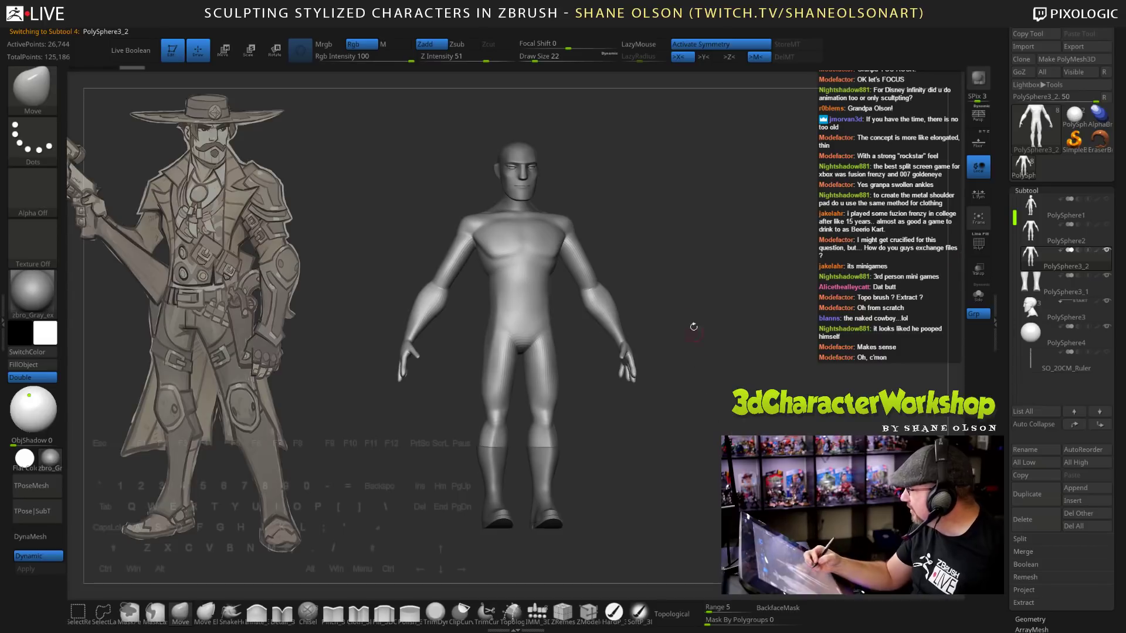
Show the duplicated body's wireframe, set the draw size to 16, and hide a polygon loop around the waist.
mouse_move(692, 326)
left_mouse_down()
mouse_move(684, 334)
mouse_move(708, 349)
mouse_move(723, 398)
mouse_move(605, 317)
mouse_move(640, 422)
left_mouse_up()
key("shift+f")
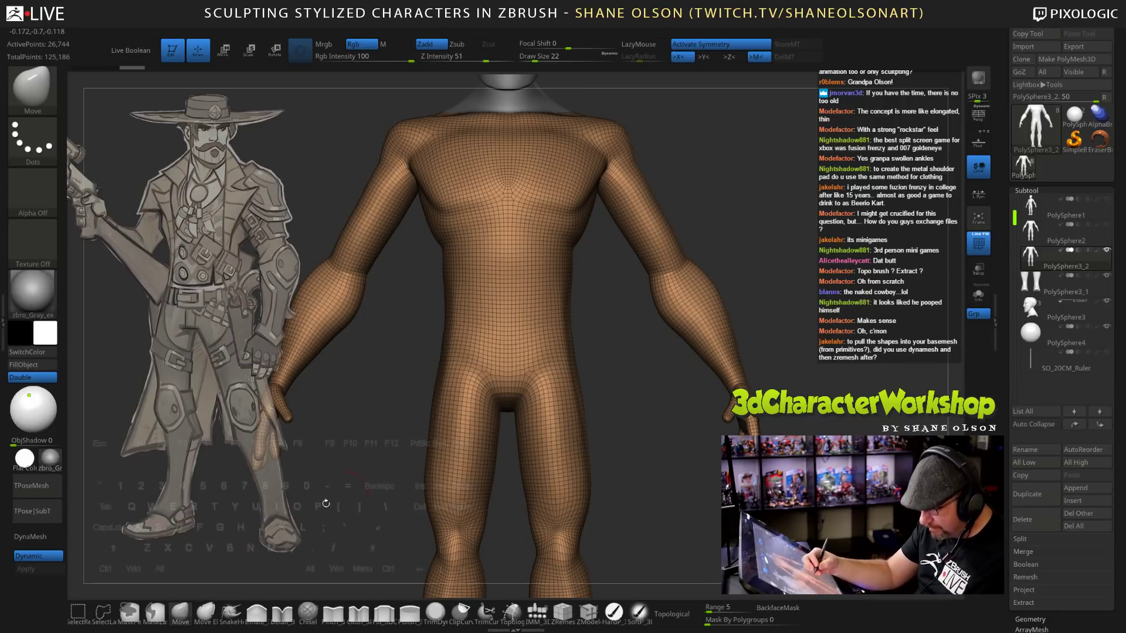
key("s")
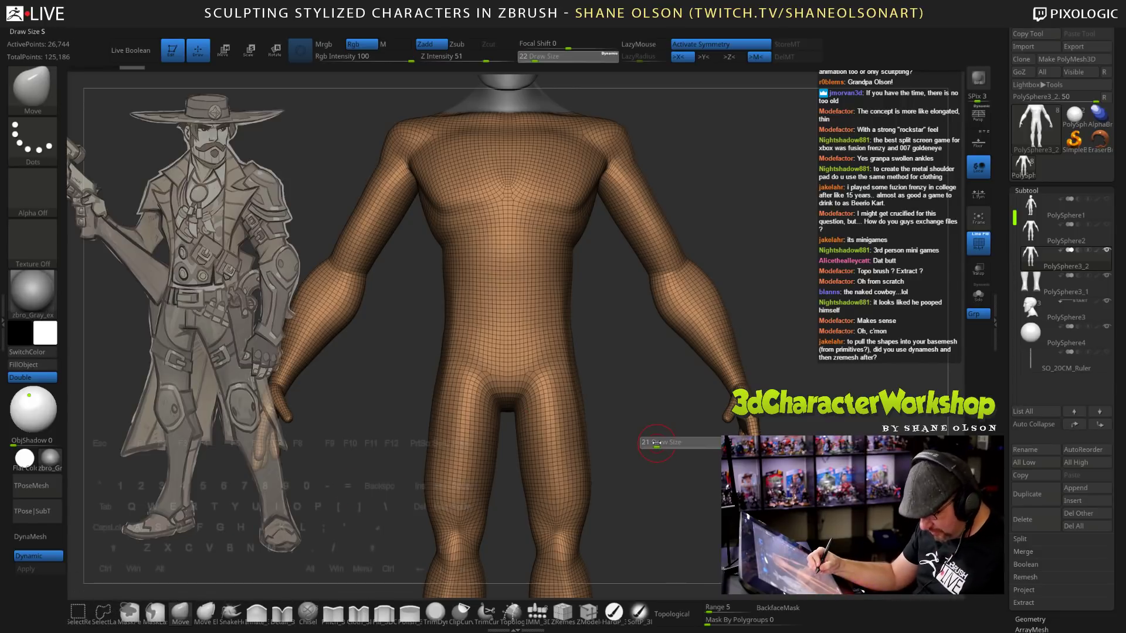
left_click_drag(655, 443, 654, 443)
mouse_move(658, 445)
left_mouse_down("alt")
mouse_move(686, 434)
mouse_move(714, 455)
left_mouse_up("alt")
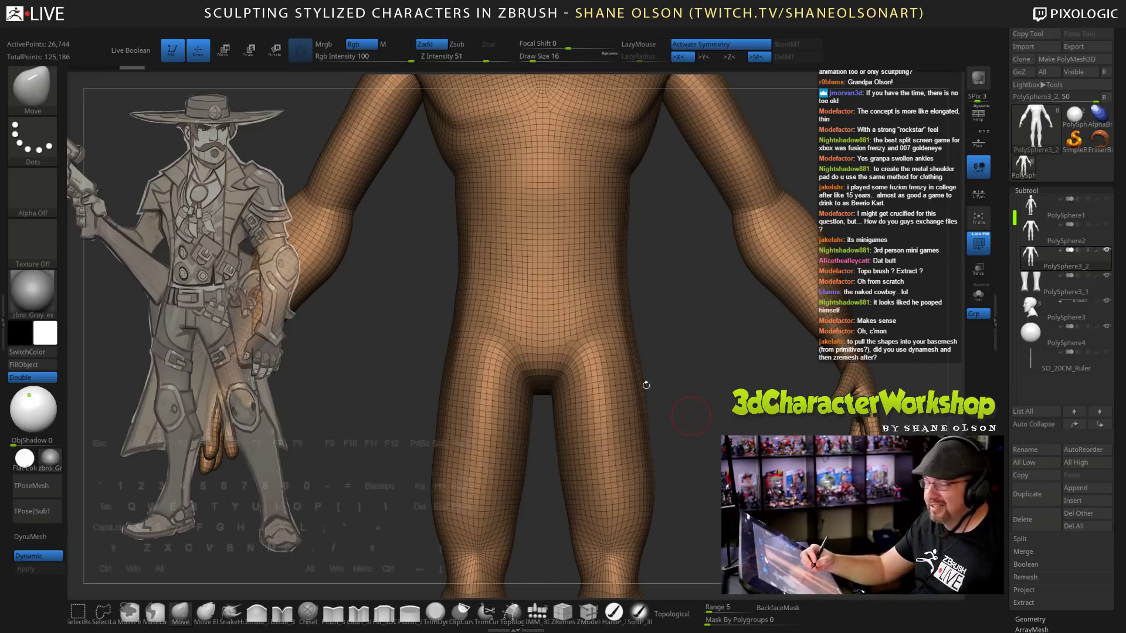
key("ctrl+shift")
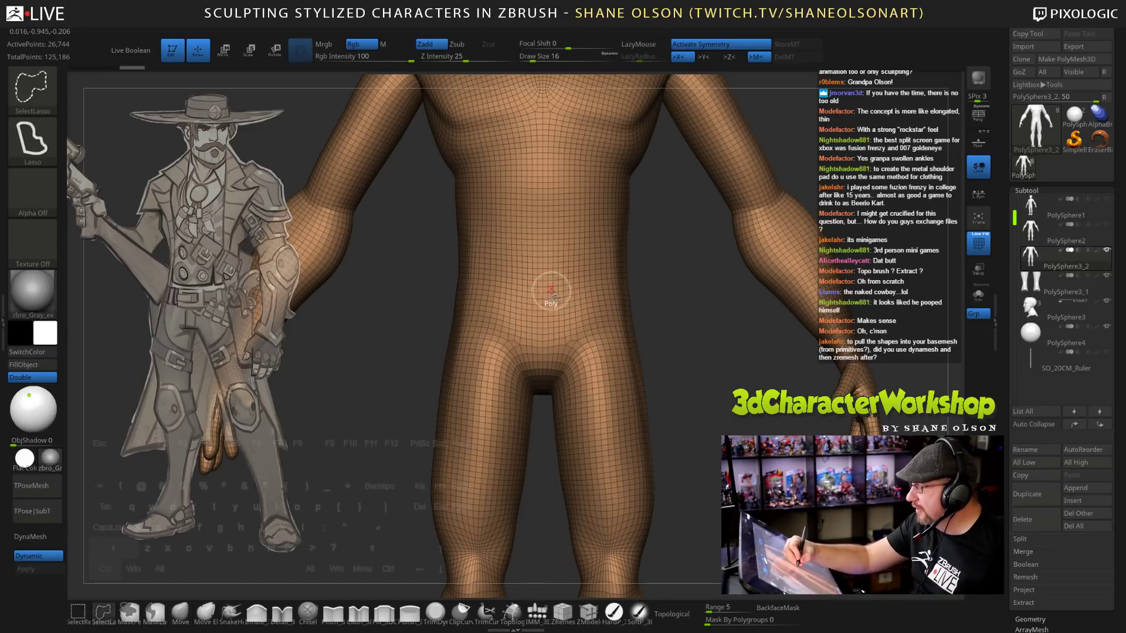
left_click(547, 291, "ctrl+shift")
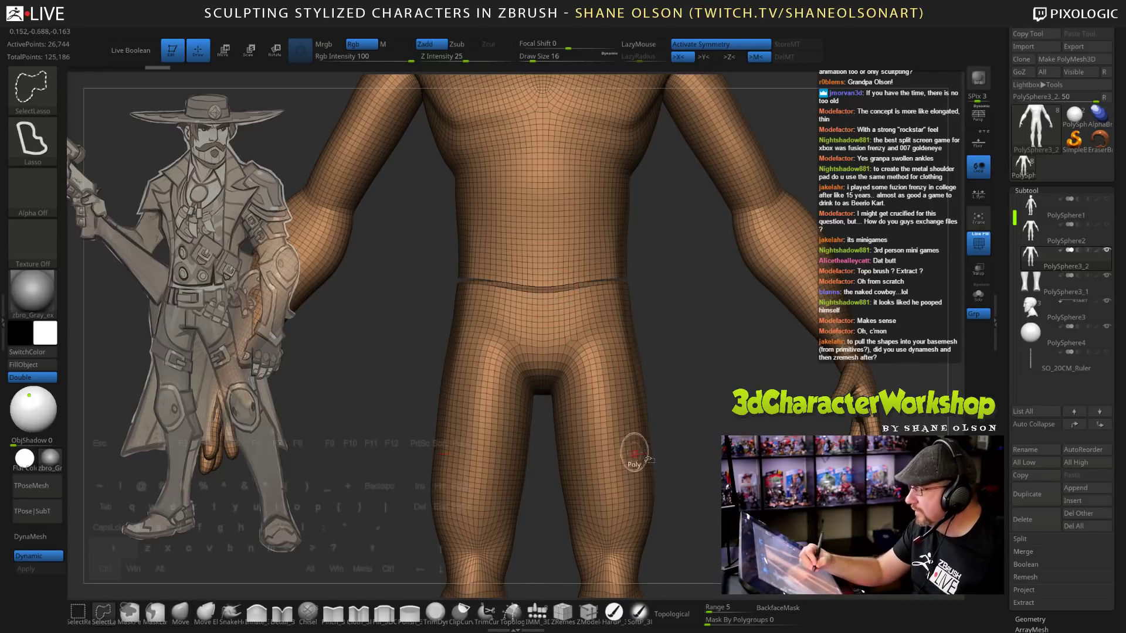
Auto-group the duplicated body so the torso with arms and the legs become separate polygroups.
left_click_drag(638, 452, 818, 421)
left_click_drag(715, 444, 684, 412, "alt")
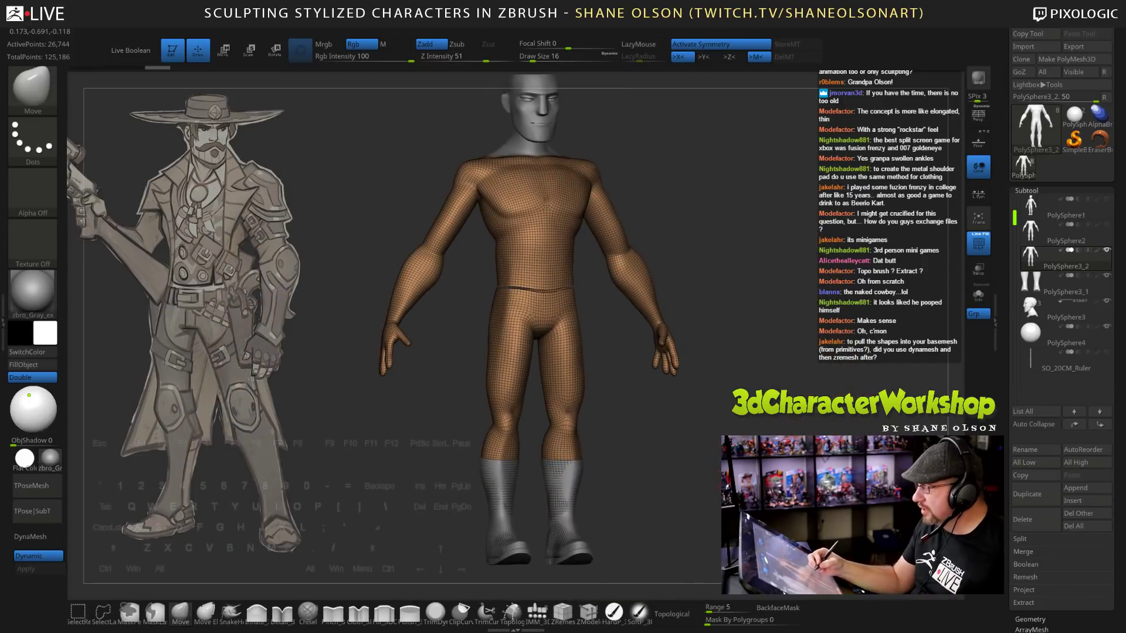
left_click_drag(803, 480, 658, 447)
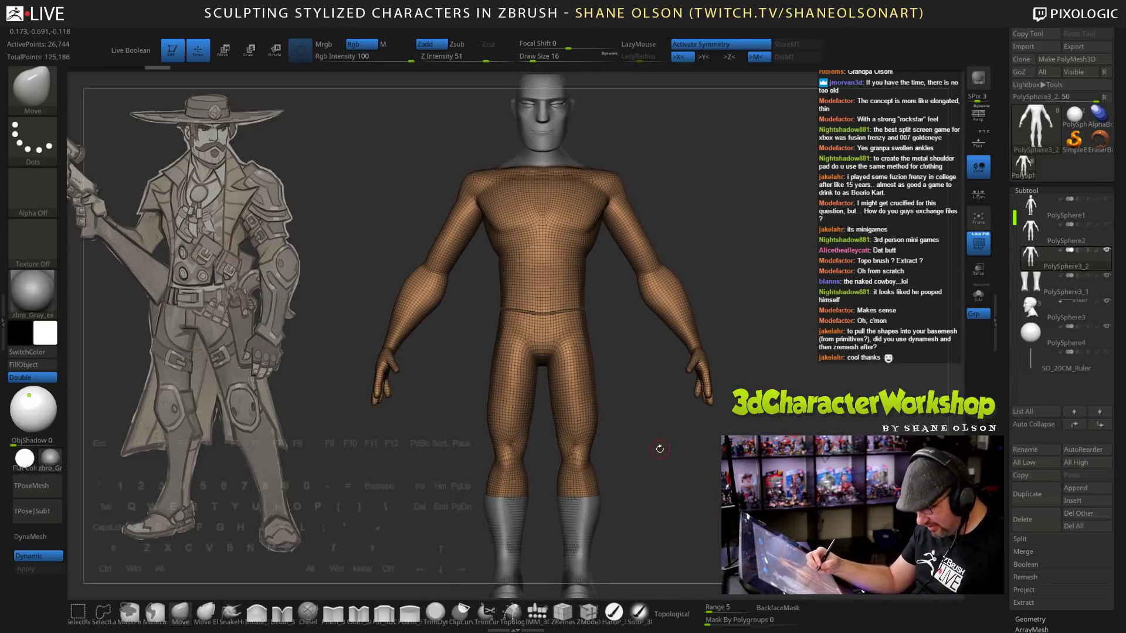
key("space")
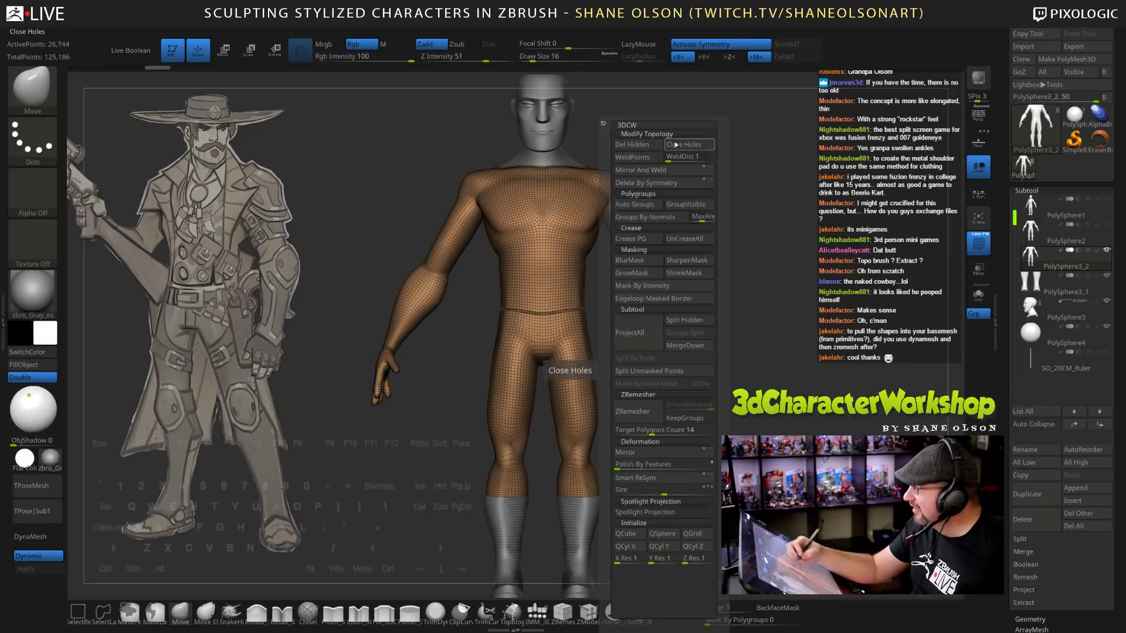
left_click(648, 176)
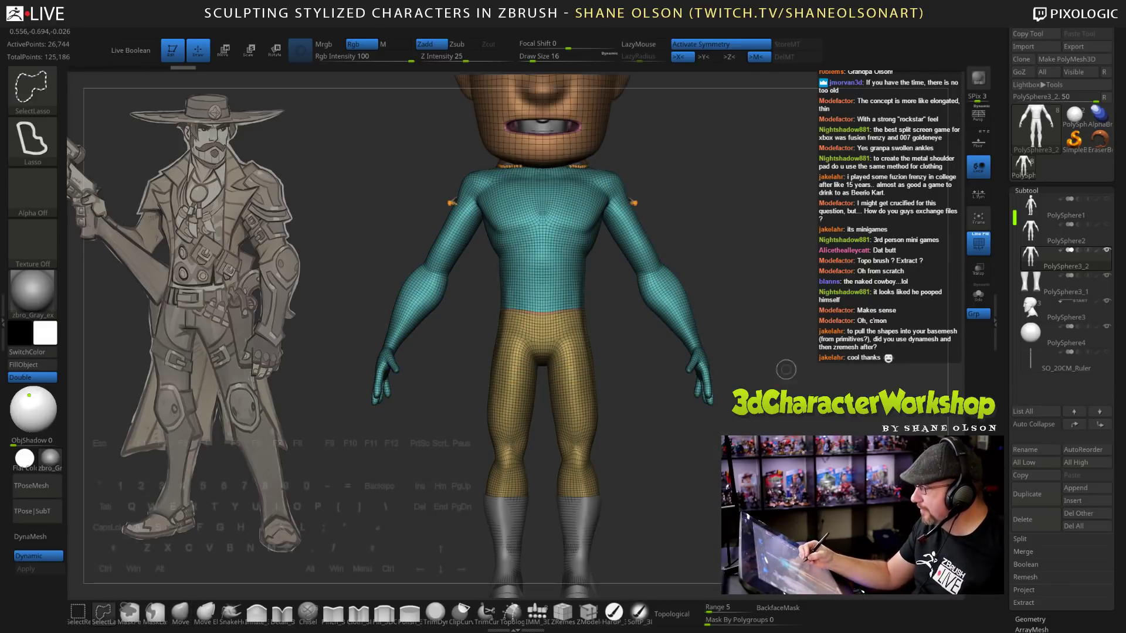
Set the draw size to 29 and undo the reveal of the duplicate's hidden oversized head geometry.
left_click_drag(720, 361, 698, 428, "alt")
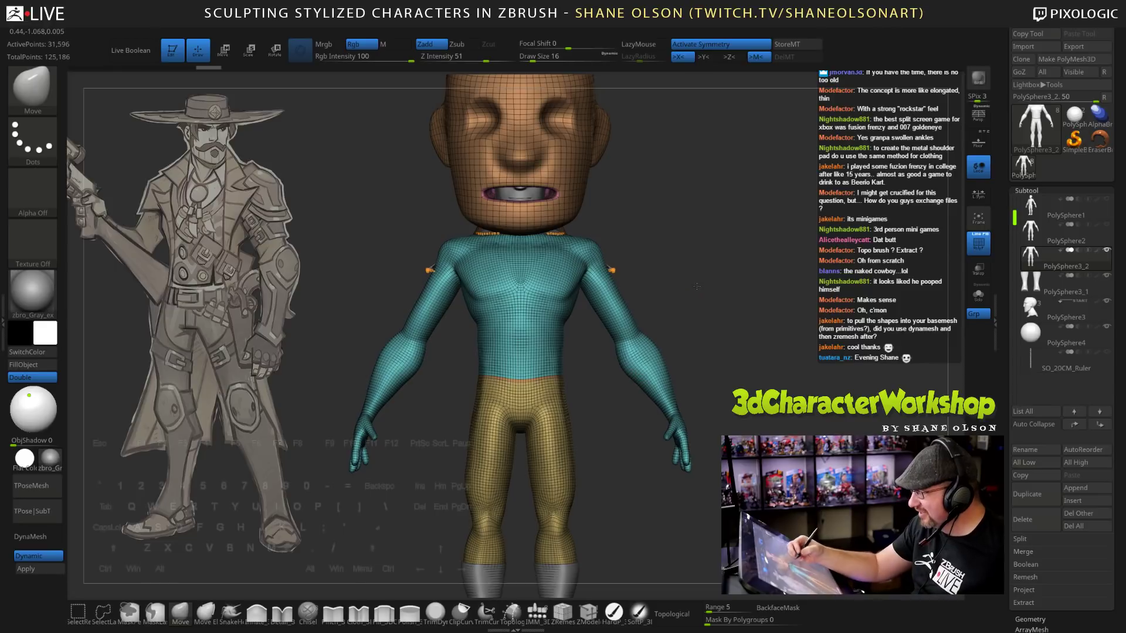
left_click_drag(710, 381, 733, 417, "alt")
mouse_move(741, 345)
left_mouse_down("alt")
mouse_move(747, 301)
mouse_move(760, 308)
mouse_move(748, 322)
mouse_move(760, 340)
mouse_move(720, 481)
left_mouse_up("alt")
key("f")
left_click_drag(774, 350, 761, 410, "alt")
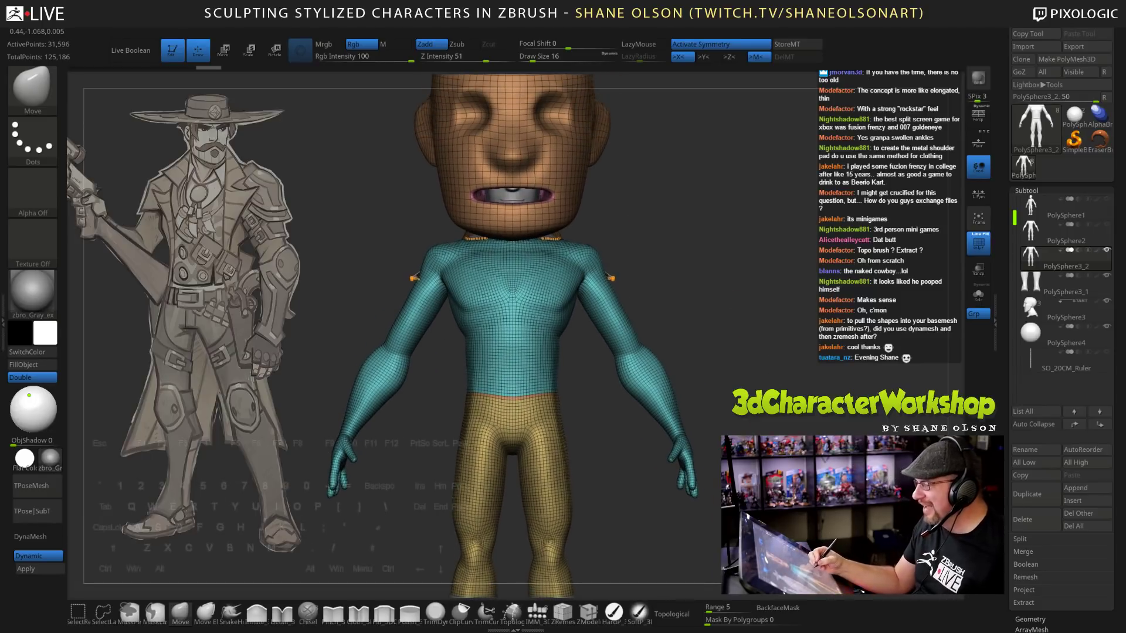
key("s")
left_click_drag(598, 480, 617, 450)
key("ctrl+z")
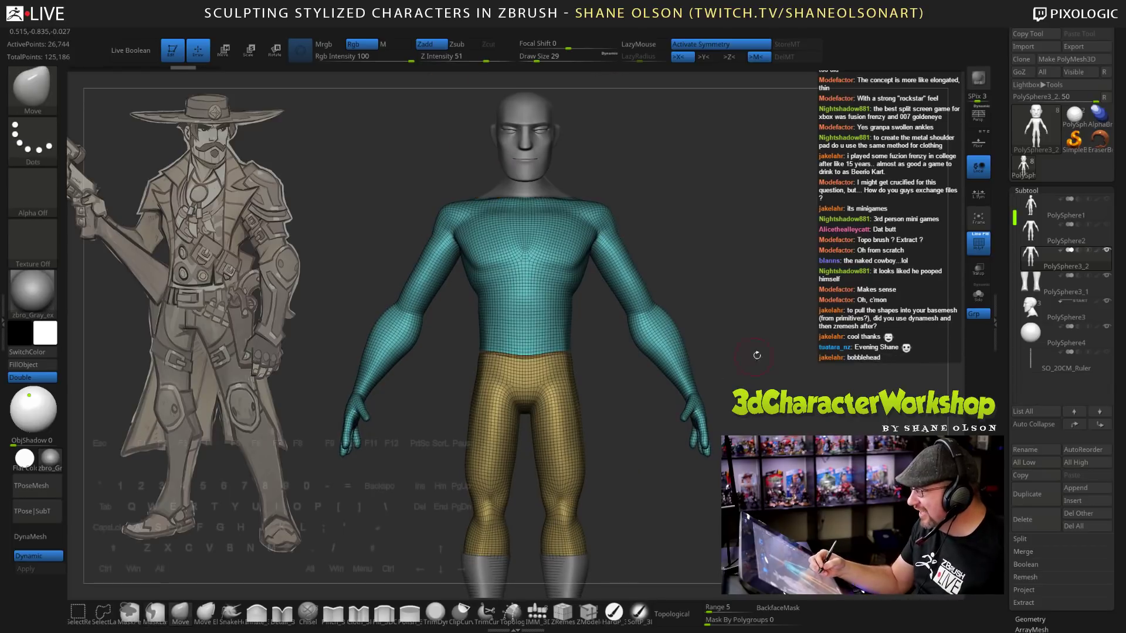
Inspect the duplicate's hidden head and waist-loop geometry by inverting its visibility, then bring the torso and legs back into view.
left_click_drag(763, 355, 760, 340)
left_click_drag(760, 279, 765, 290, "alt")
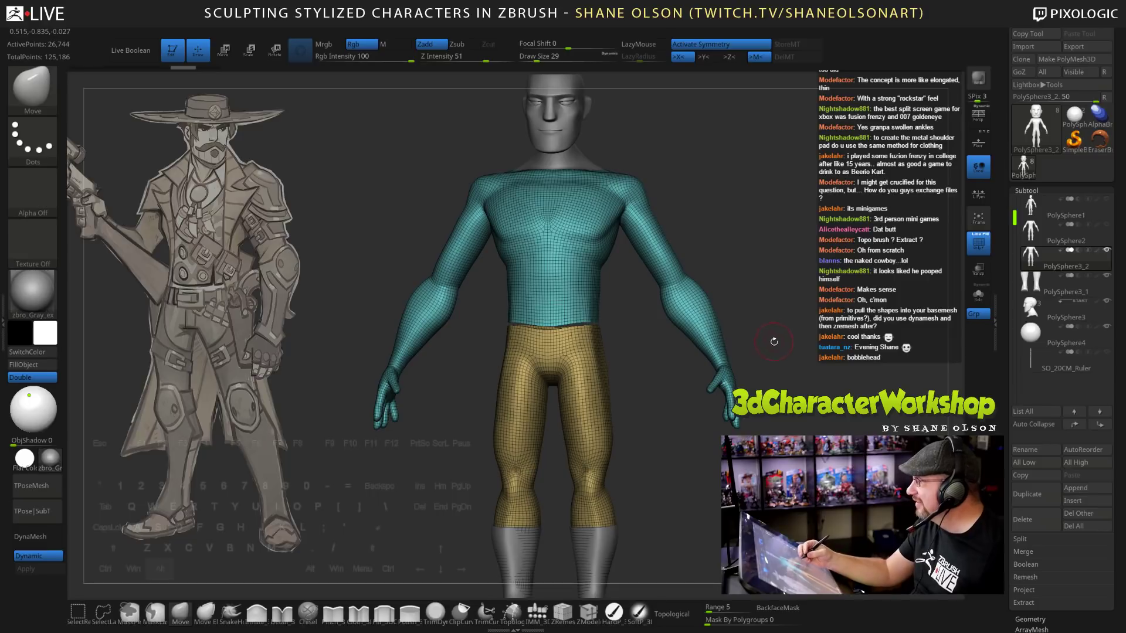
left_click_drag(774, 341, 727, 276)
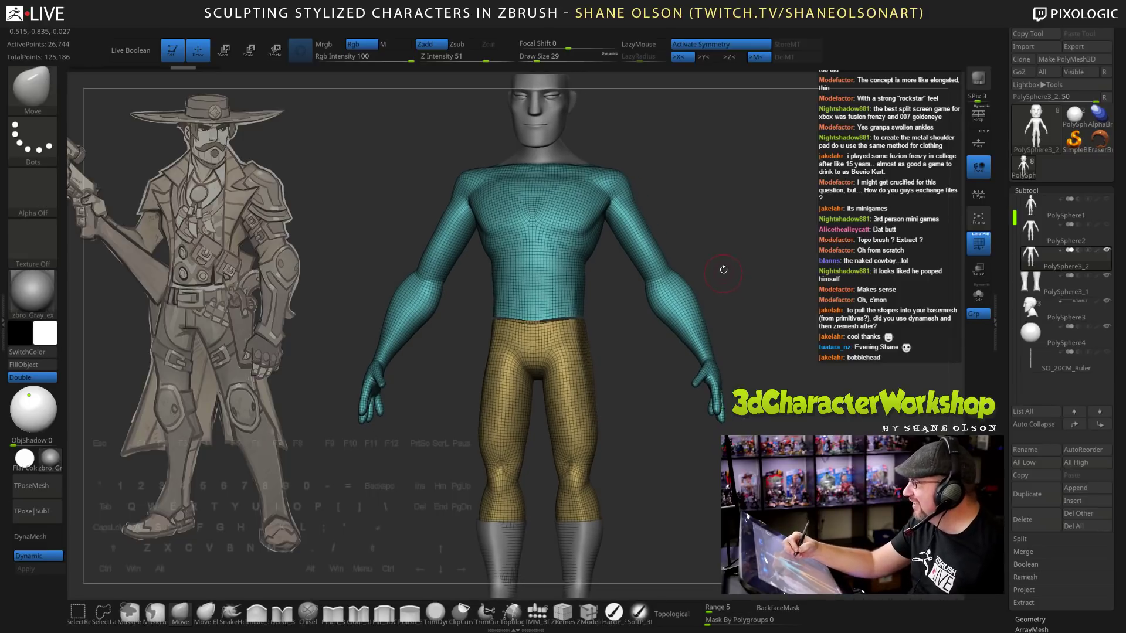
left_click_drag(574, 297, 572, 365, "alt")
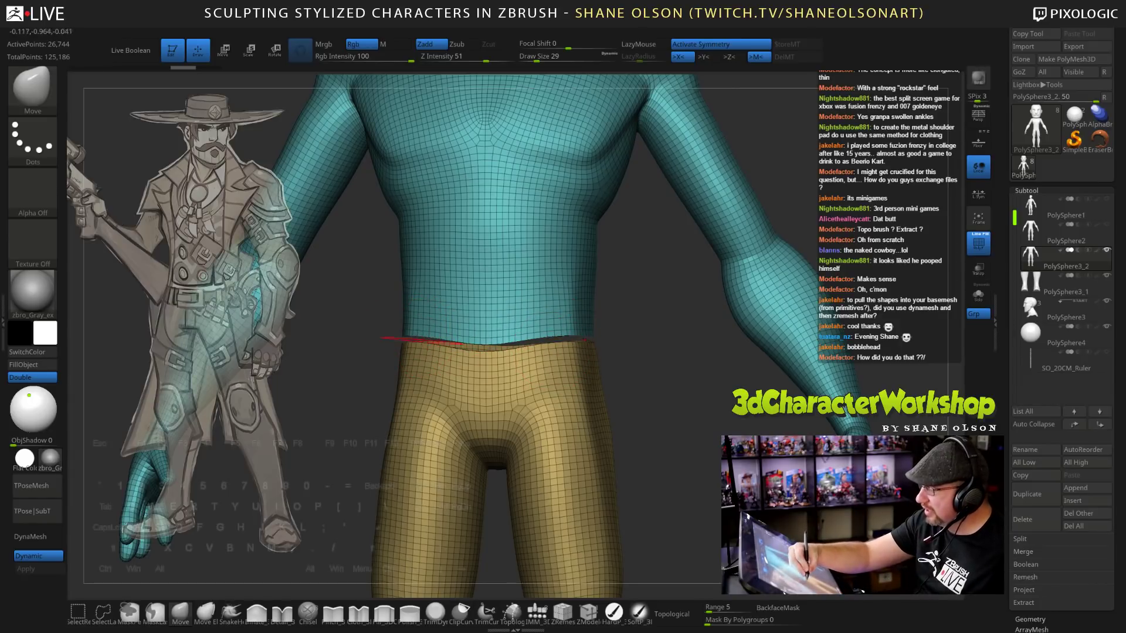
left_click_drag(647, 378, 608, 375, "alt")
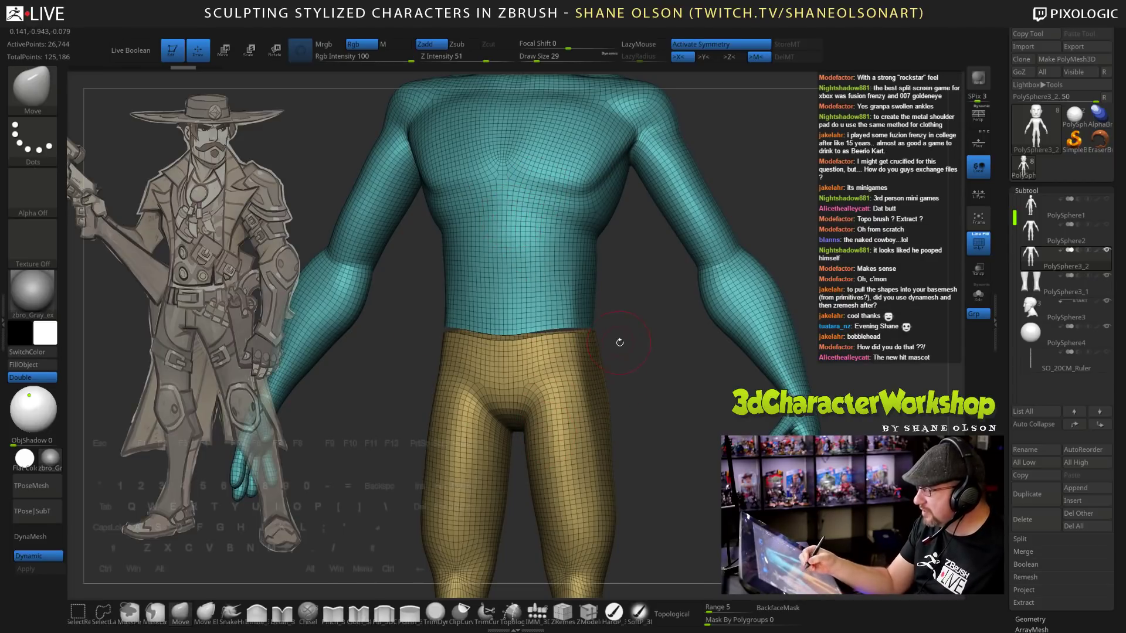
left_click(658, 427, "ctrl+shift")
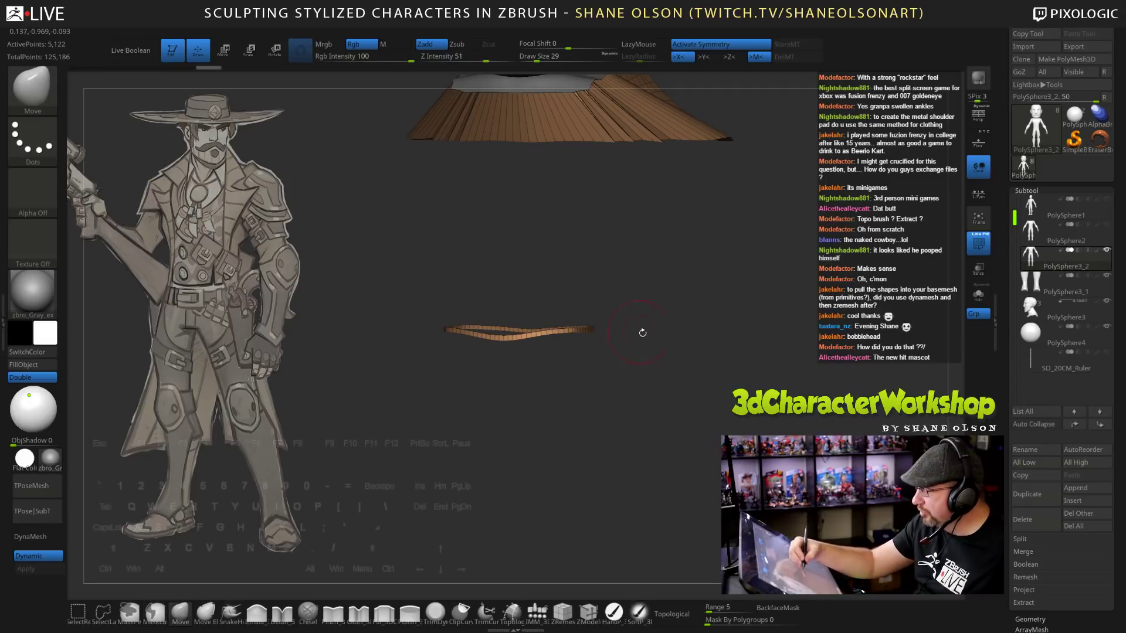
mouse_move(762, 414)
left_mouse_down()
mouse_move(691, 330)
mouse_move(776, 430)
left_mouse_up()
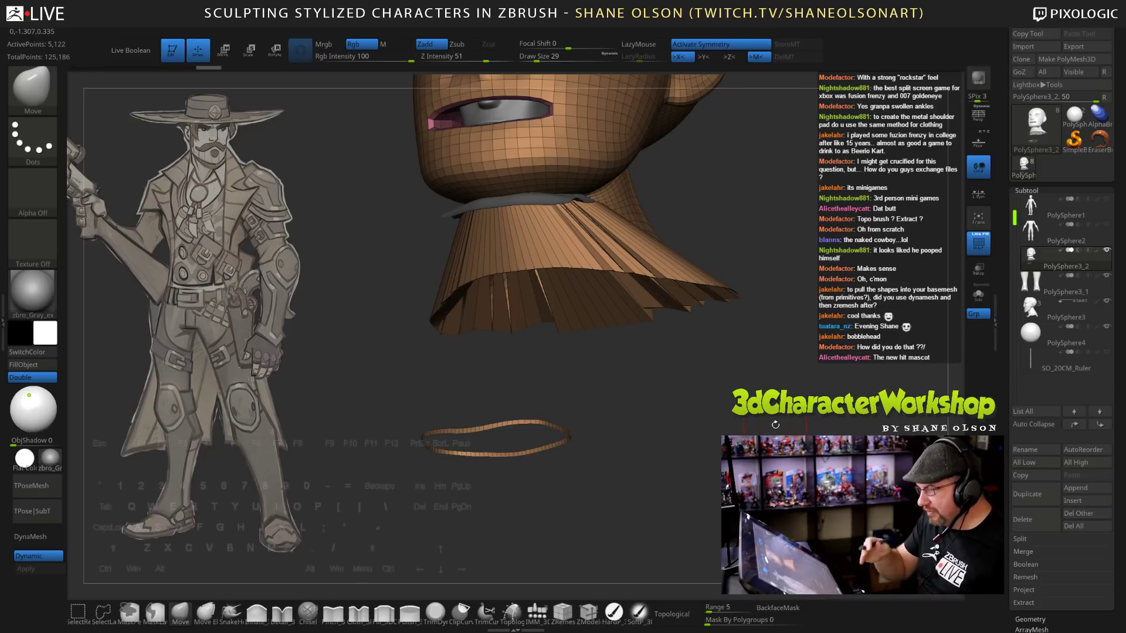
left_click_drag(775, 424, 792, 437, "ctrl+shift")
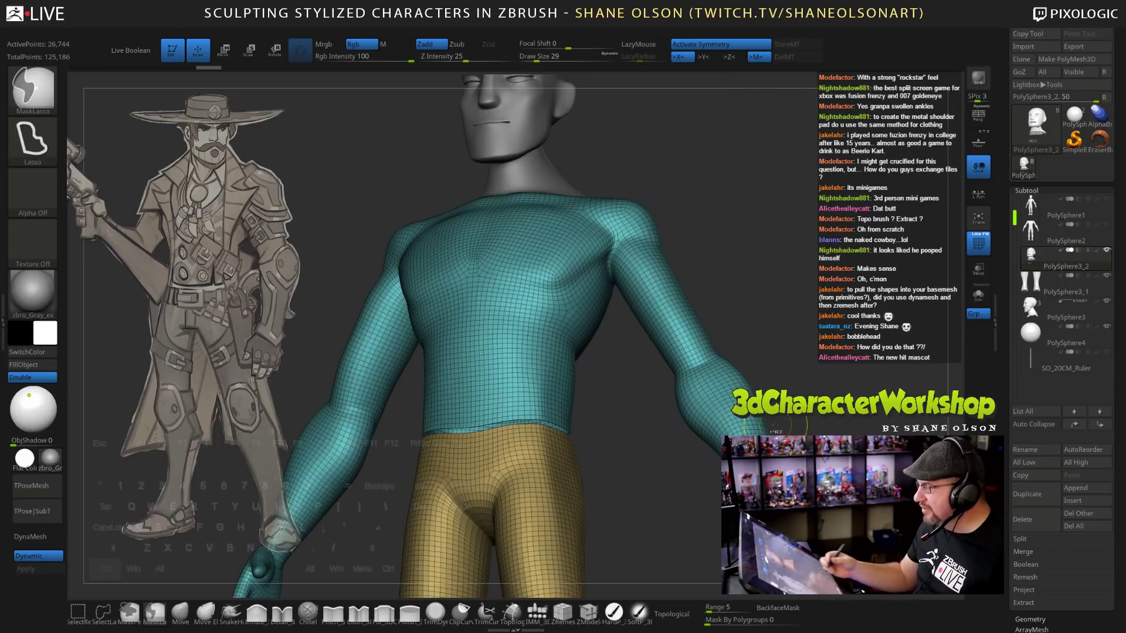
Isolate the legs polygroup of the duplicated body and delete the hidden geometry to leave a pants mesh.
mouse_move(797, 352)
left_mouse_down("shift")
mouse_move(782, 374)
mouse_move(751, 352)
mouse_move(786, 279)
left_mouse_up("shift")
left_click_drag(582, 356, 563, 389, "alt")
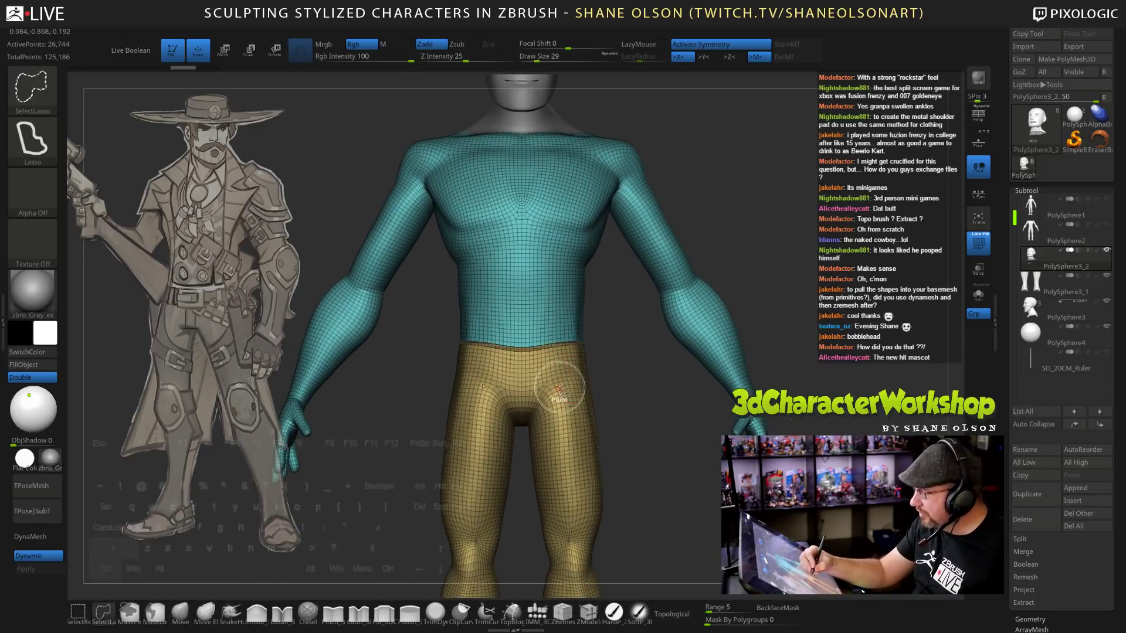
left_click(555, 381, "ctrl+shift")
left_click(557, 379, "ctrl+shift")
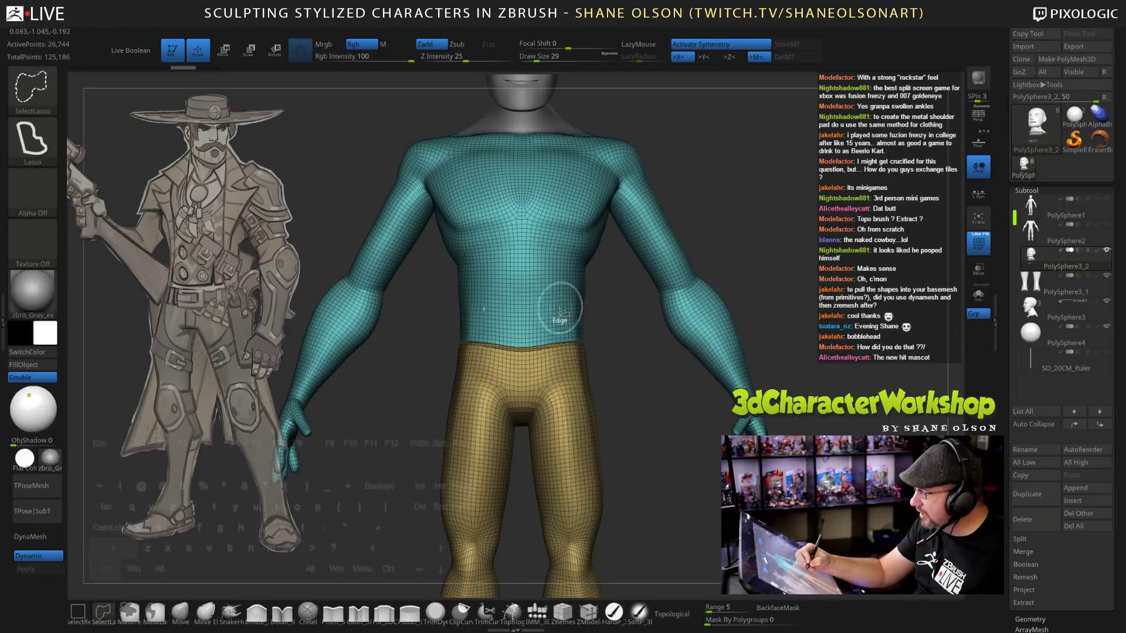
left_click(591, 404, "ctrl+shift")
left_click_drag(643, 519, 666, 422, "alt")
key("space")
left_click(644, 144)
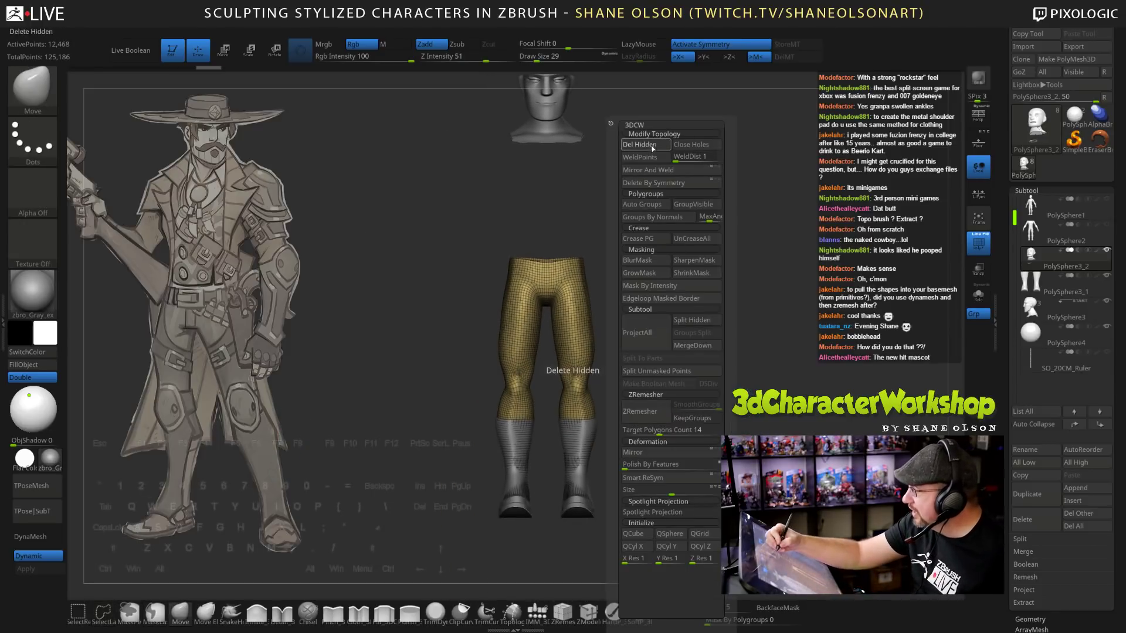
Set the draw size to 43 and adjust the waistline of the pants with the Move brush.
left_click_drag(780, 416, 757, 429, "alt")
mouse_move(689, 312)
left_mouse_down("alt")
mouse_move(758, 329)
mouse_move(698, 317)
left_mouse_up("alt")
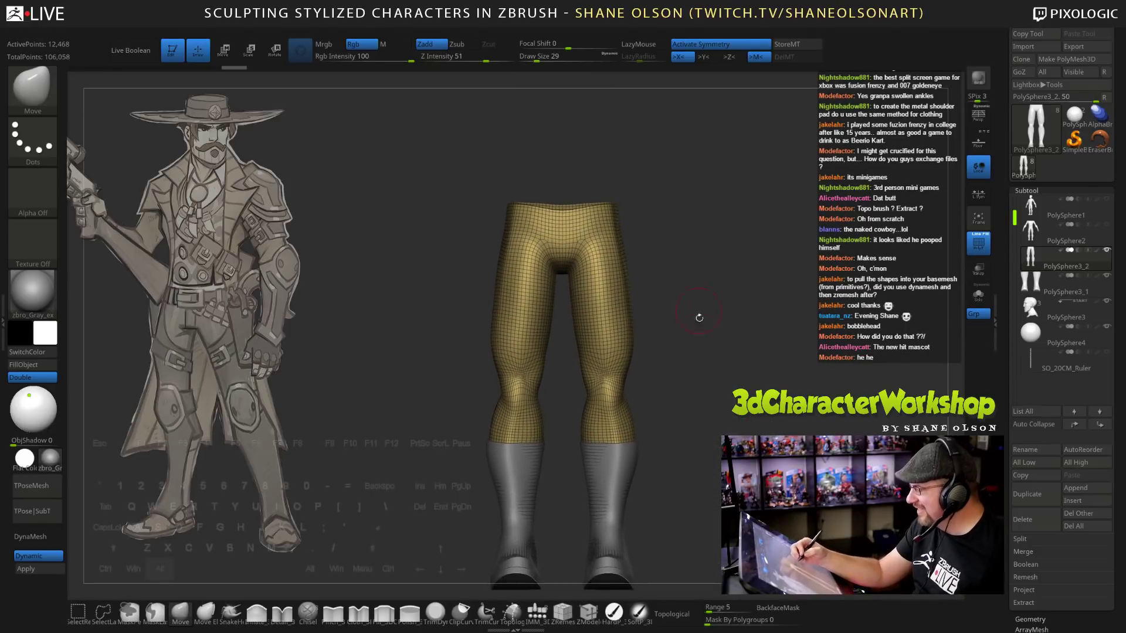
left_click_drag(710, 398, 636, 427)
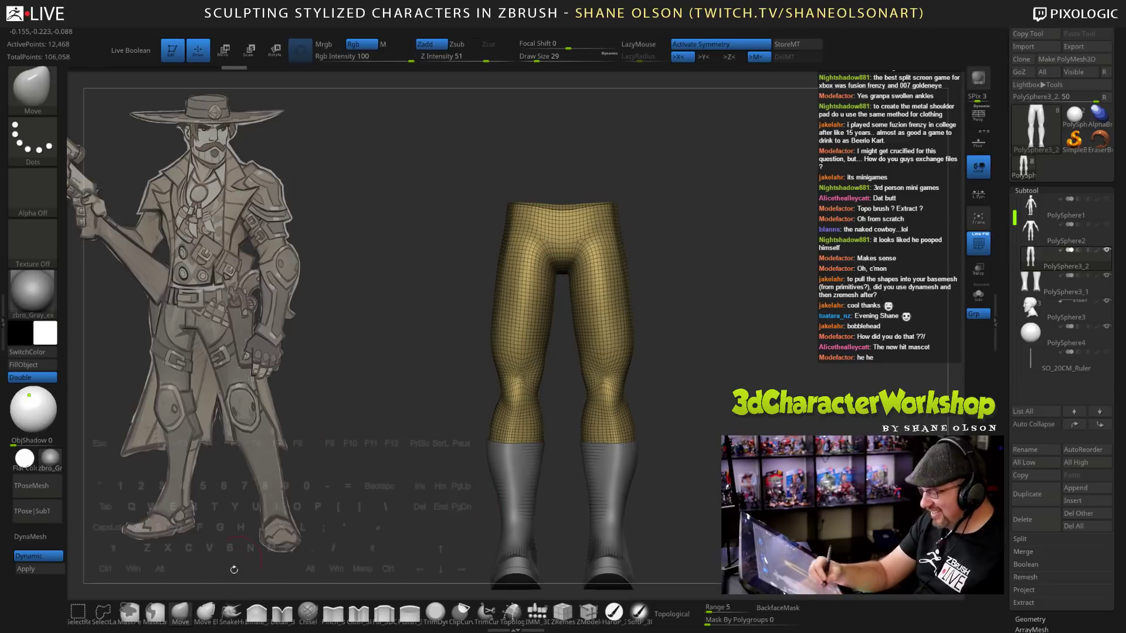
key("s")
left_click_drag(675, 253, 690, 255)
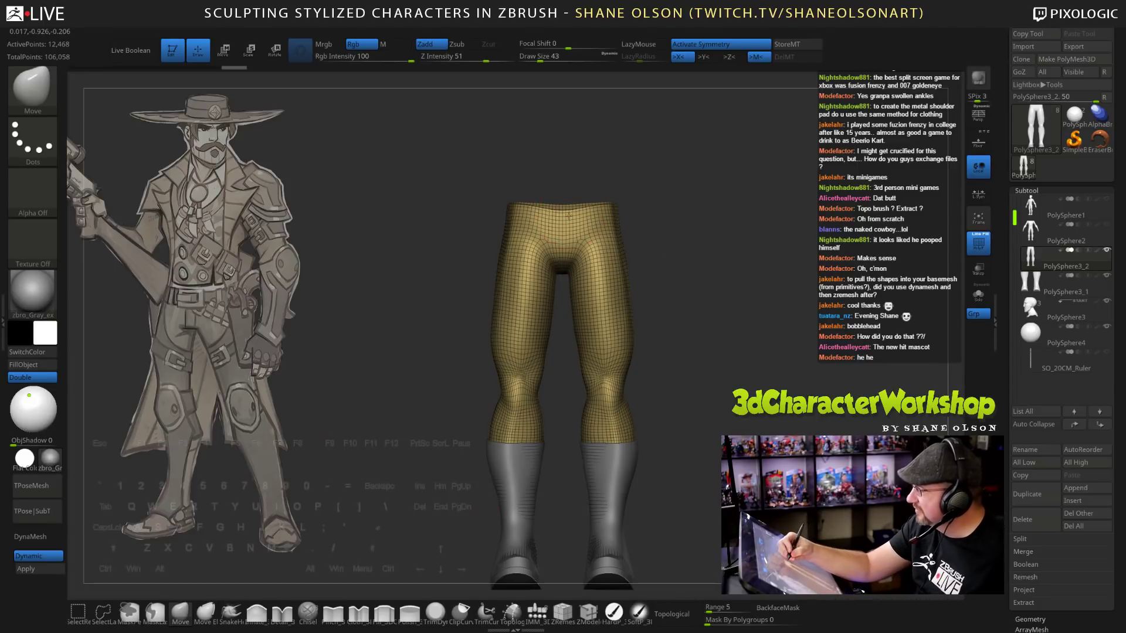
left_click_drag(566, 217, 562, 214)
mouse_move(696, 208)
left_mouse_down()
mouse_move(578, 209)
mouse_move(613, 211)
left_mouse_up()
left_click_drag(740, 301, 785, 303, "shift")
left_click_drag(577, 210, 576, 216)
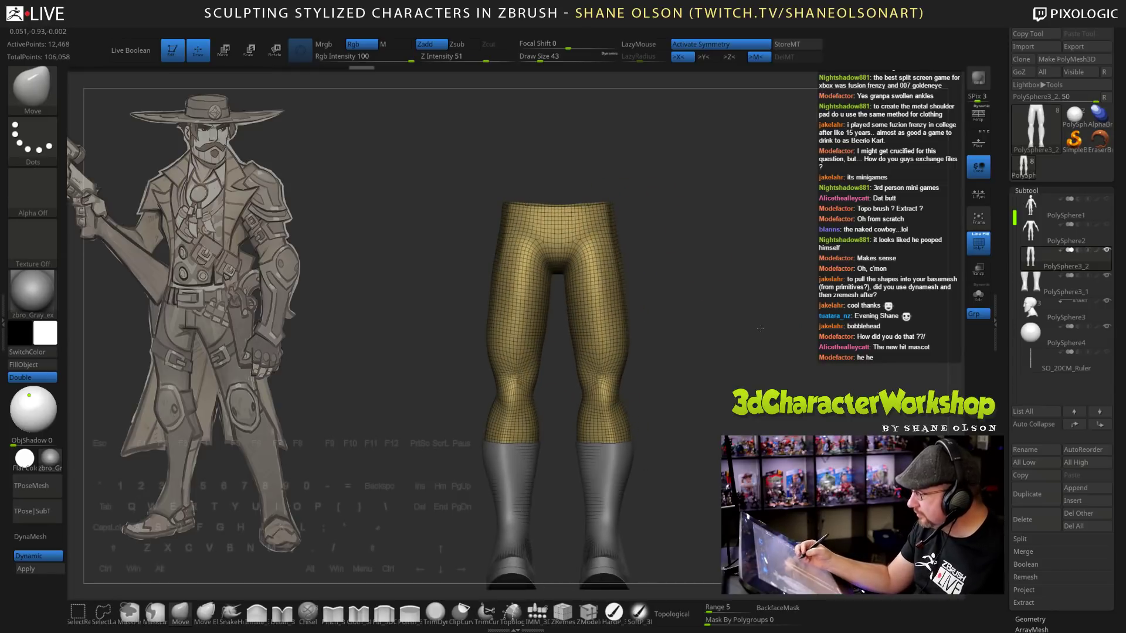
Turn off the wireframe display, set the draw size to 53, and soften the seat at the back of the pants.
mouse_move(749, 361)
left_mouse_down()
mouse_move(738, 314)
mouse_move(731, 340)
mouse_move(775, 350)
mouse_move(711, 347)
mouse_move(727, 345)
mouse_move(684, 306)
left_mouse_up()
key("shift+f")
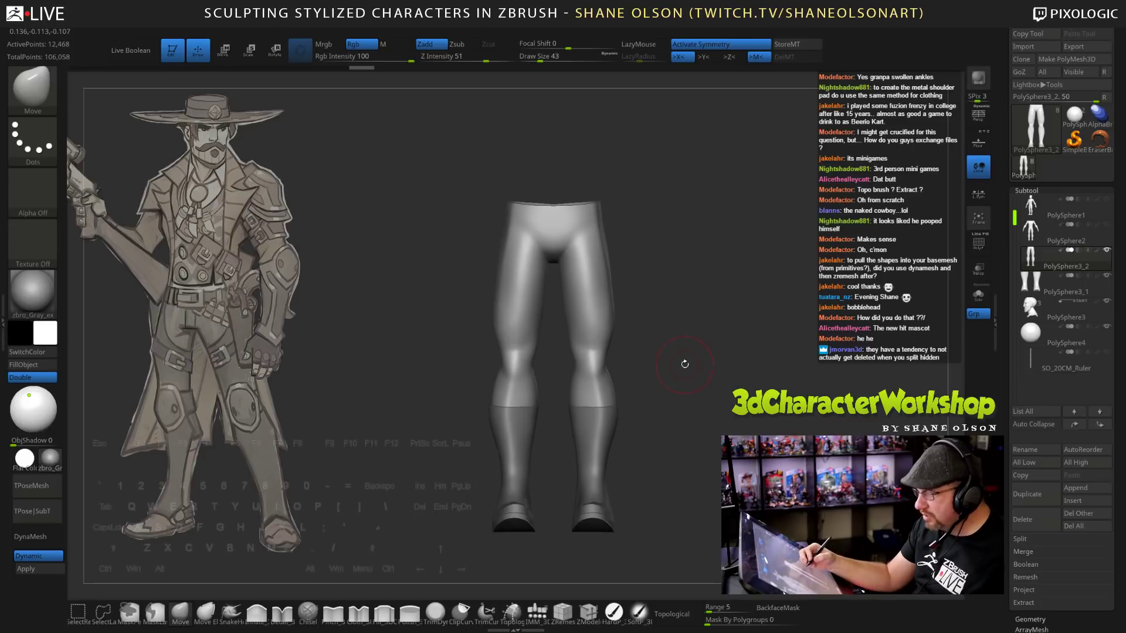
left_click_drag(649, 370, 602, 367)
left_click_drag(566, 460, 514, 461, "alt")
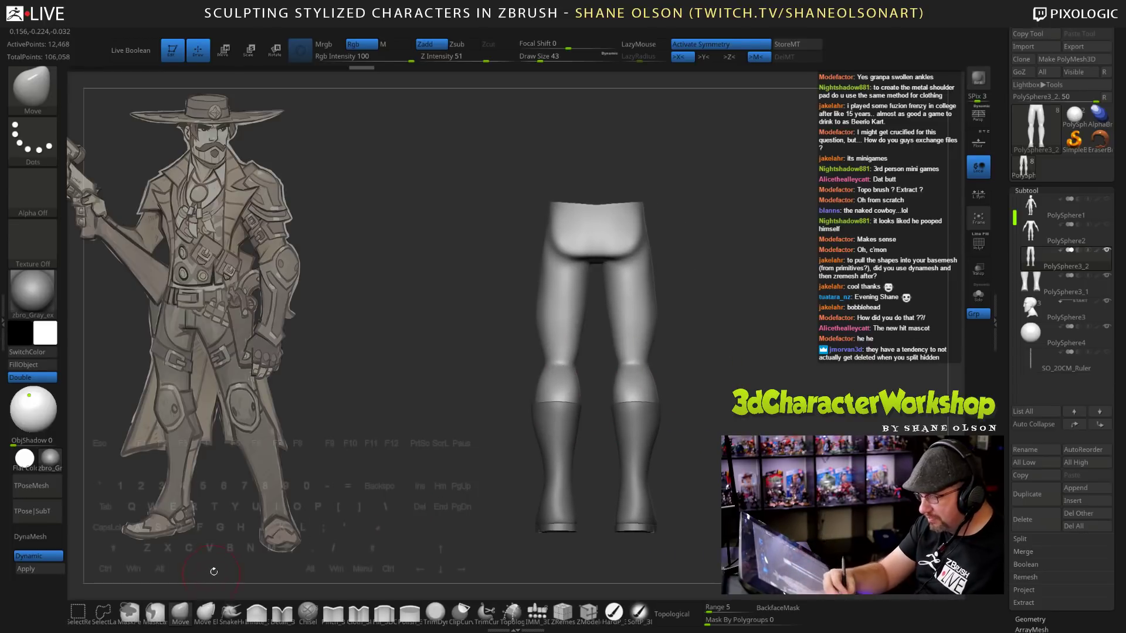
key("s")
mouse_move(675, 363)
left_mouse_down()
mouse_move(654, 345)
mouse_move(657, 329)
left_mouse_up()
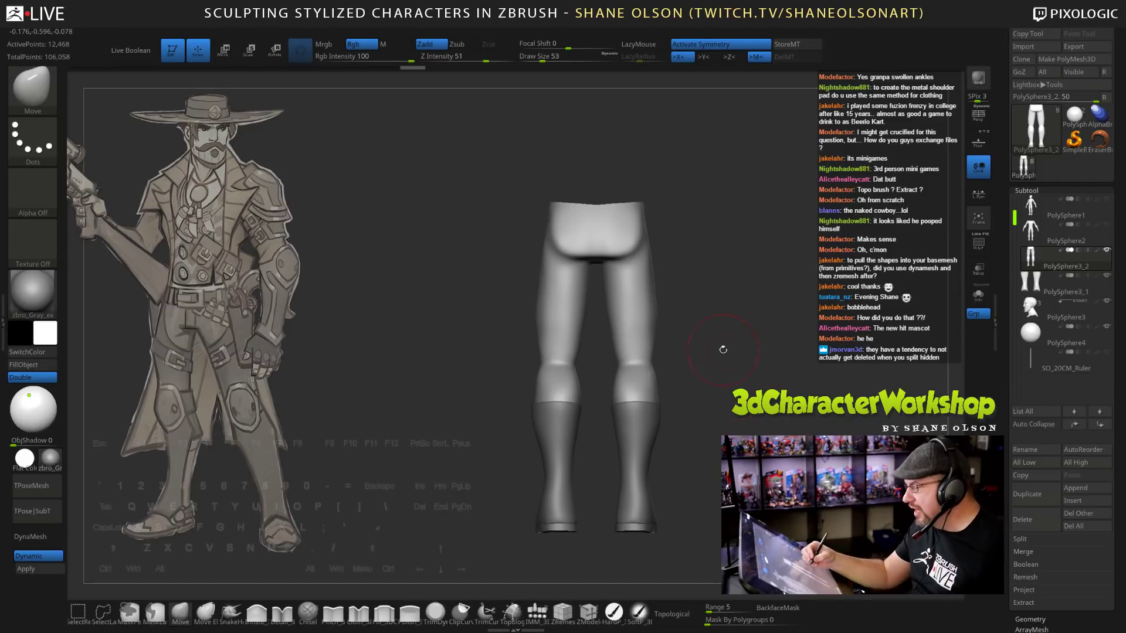
mouse_move(723, 349)
left_mouse_down()
mouse_move(733, 343)
mouse_move(676, 289)
left_mouse_up()
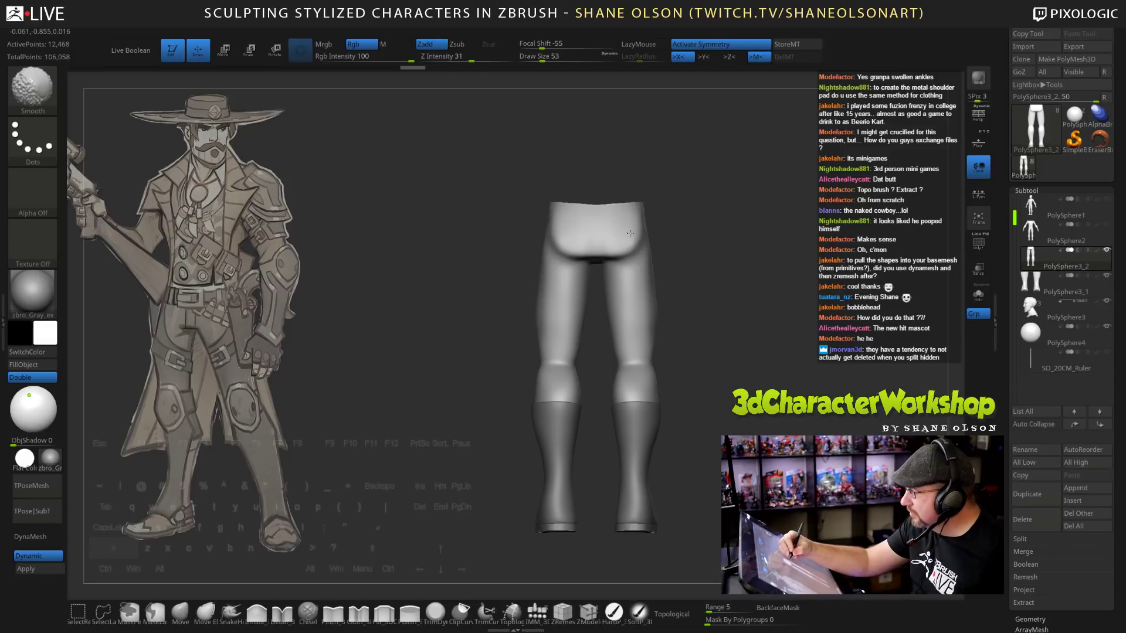
left_click_drag(743, 314, 616, 274)
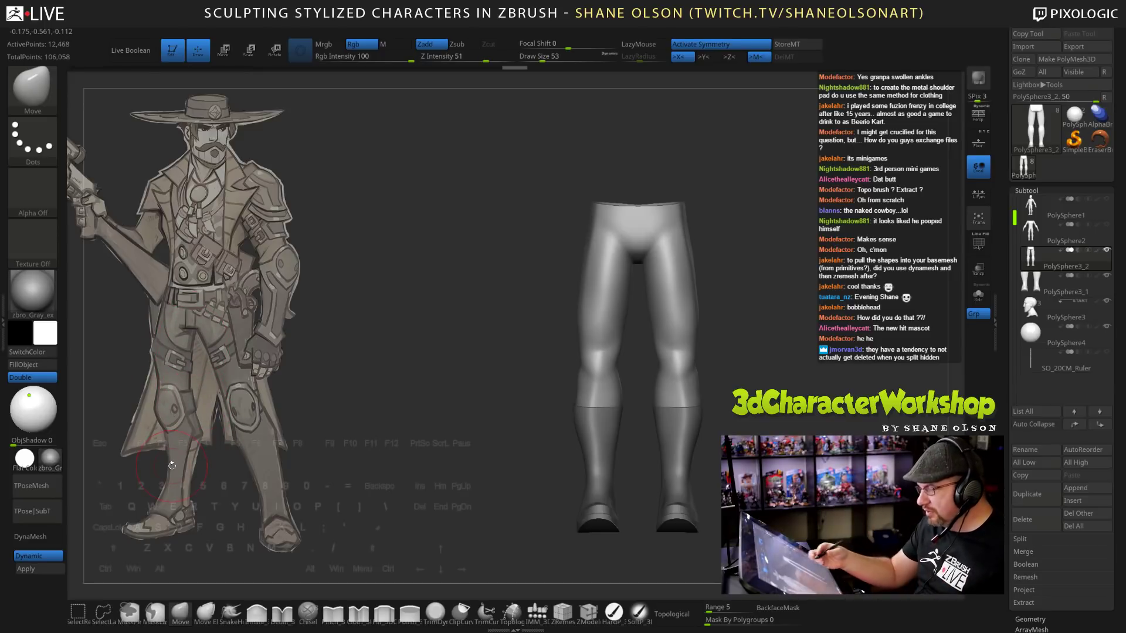
Set the draw size to 36 and reshape and smooth the pants around the knees to match the concept art.
left_click_drag(629, 362, 590, 400, "alt")
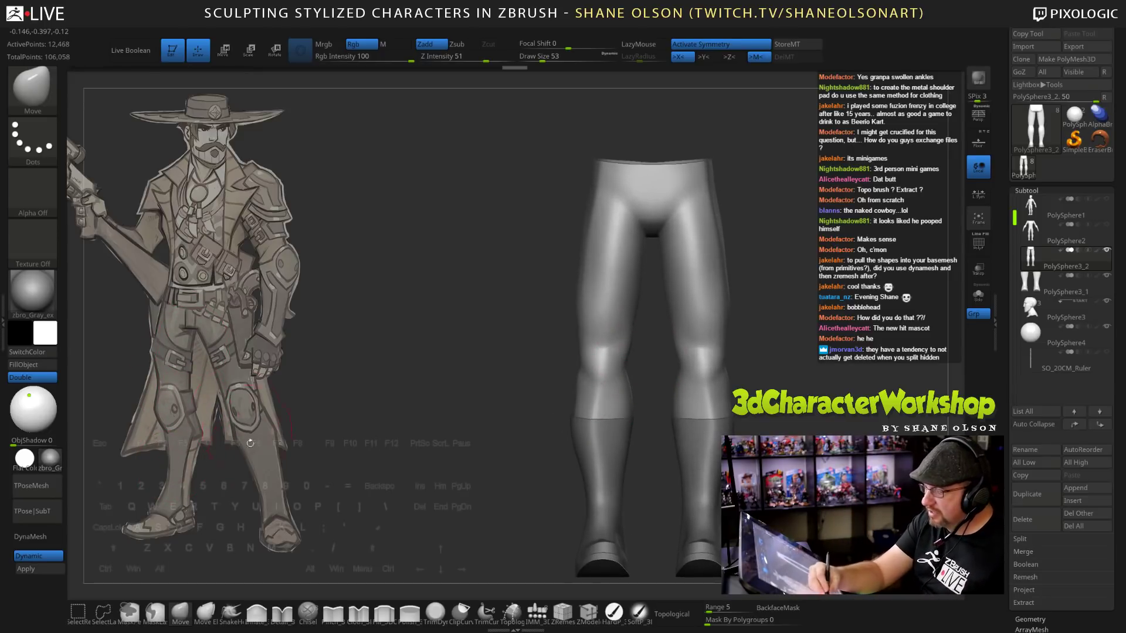
left_click_drag(790, 387, 712, 355, "alt")
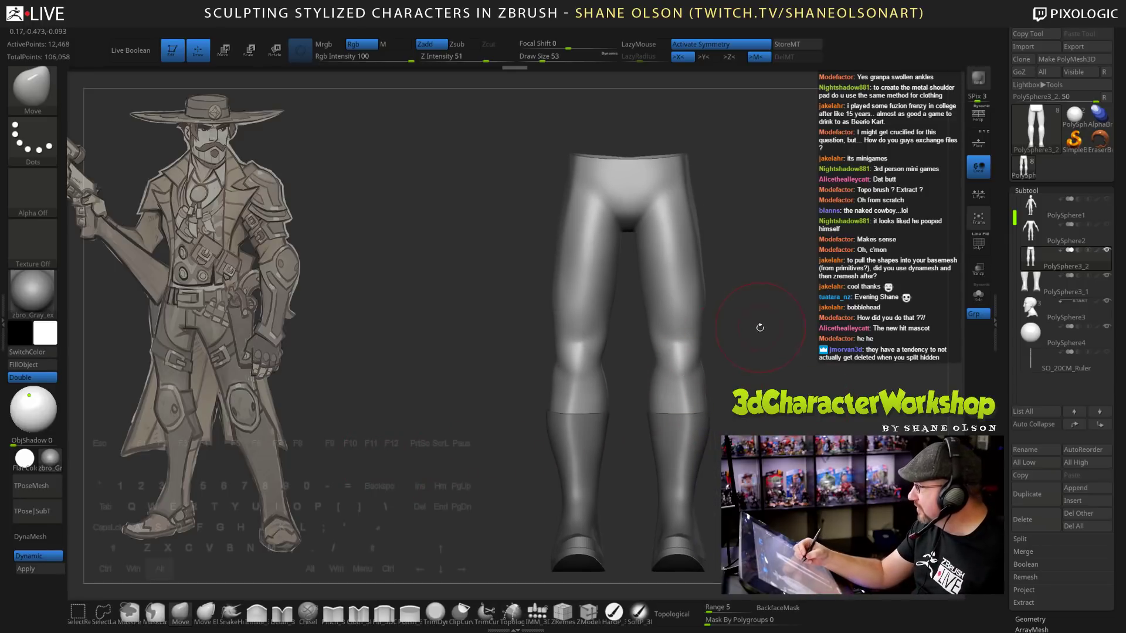
left_click_drag(759, 324, 731, 308, "alt")
key("s")
left_click_drag(732, 314, 704, 421)
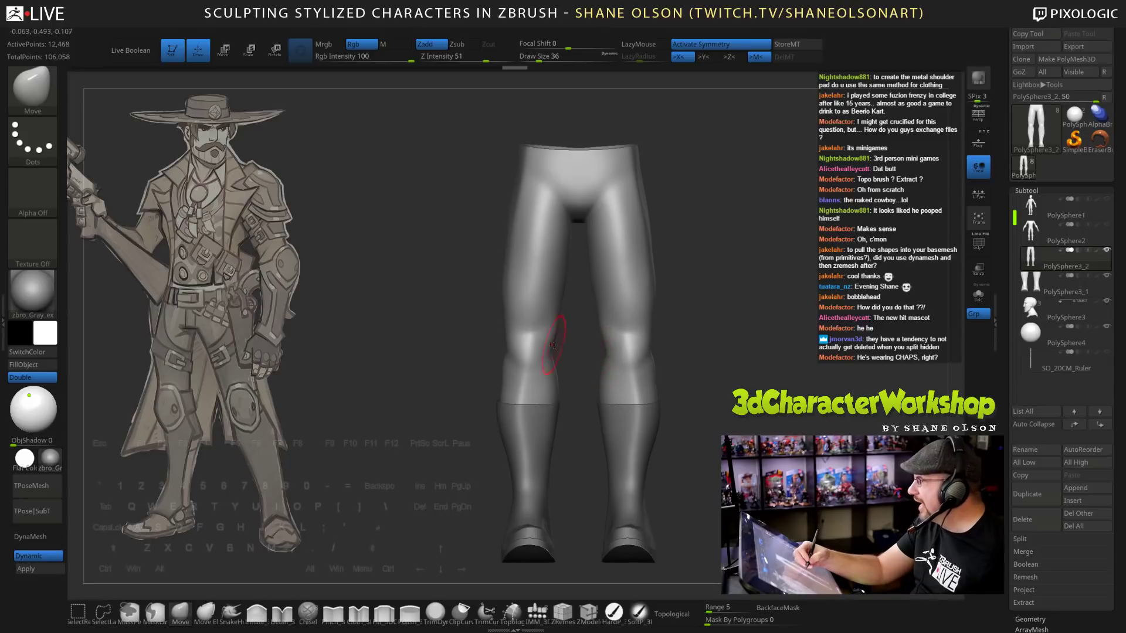
key("shift")
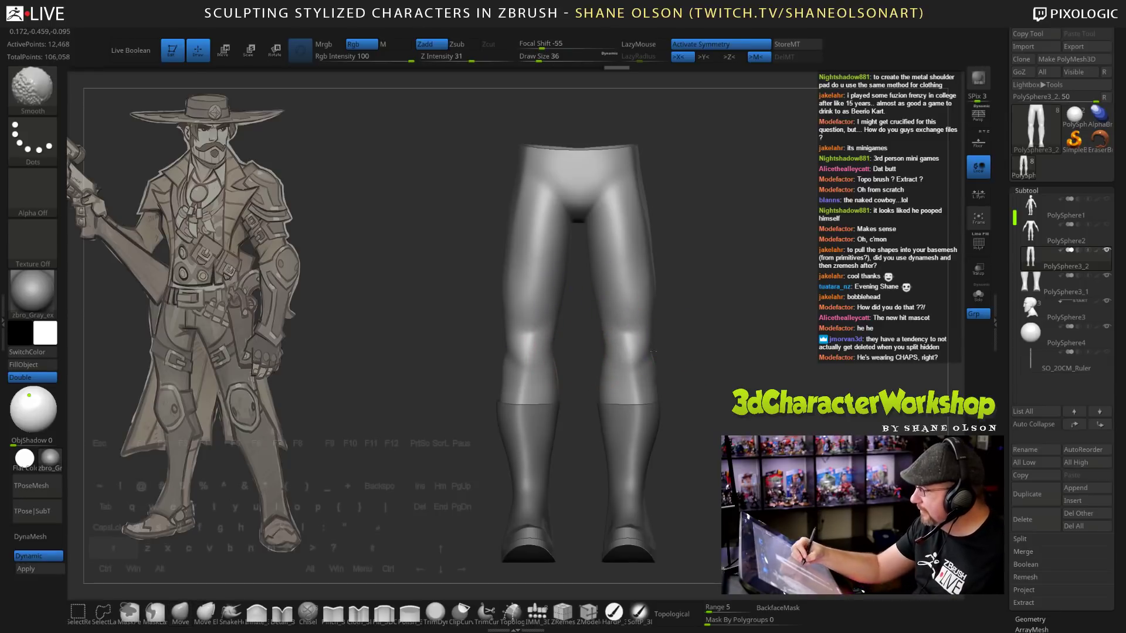
mouse_move(673, 348)
left_mouse_down()
mouse_move(698, 344)
mouse_move(583, 352)
mouse_move(601, 362)
mouse_move(622, 334)
mouse_move(581, 328)
mouse_move(674, 331)
mouse_move(668, 363)
mouse_move(615, 364)
mouse_move(623, 321)
mouse_move(630, 340)
left_mouse_up()
Set the draw size to 72 and smooth the thighs and knees into a straighter pant leg.
key("s")
left_click_drag(758, 422, 832, 419)
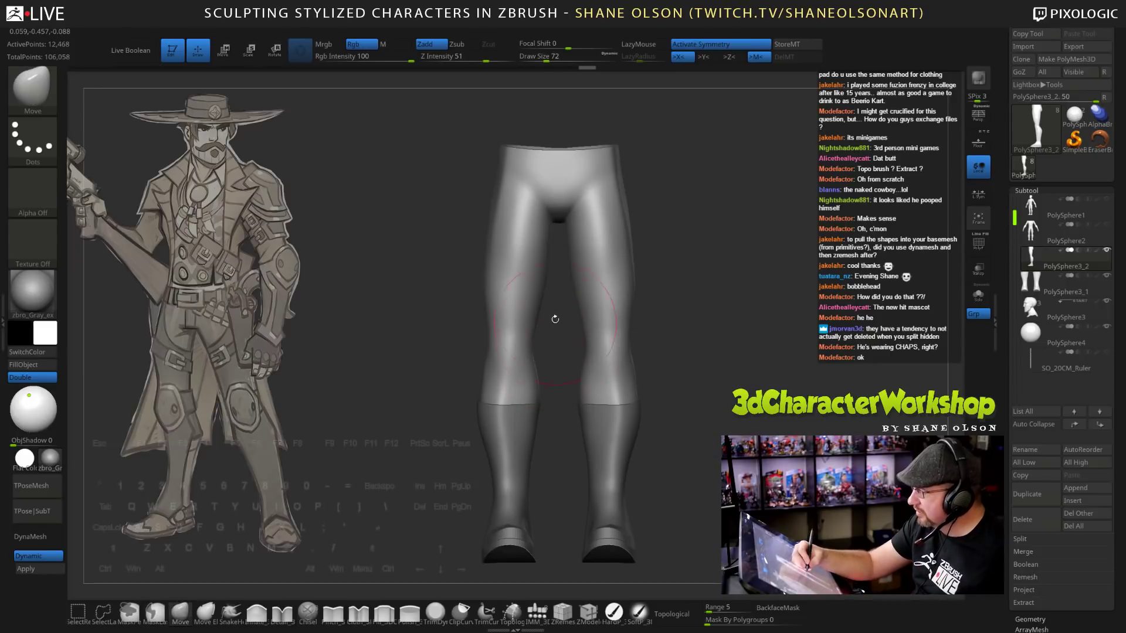
key("shift")
left_click_drag(496, 309, 495, 269, "shift")
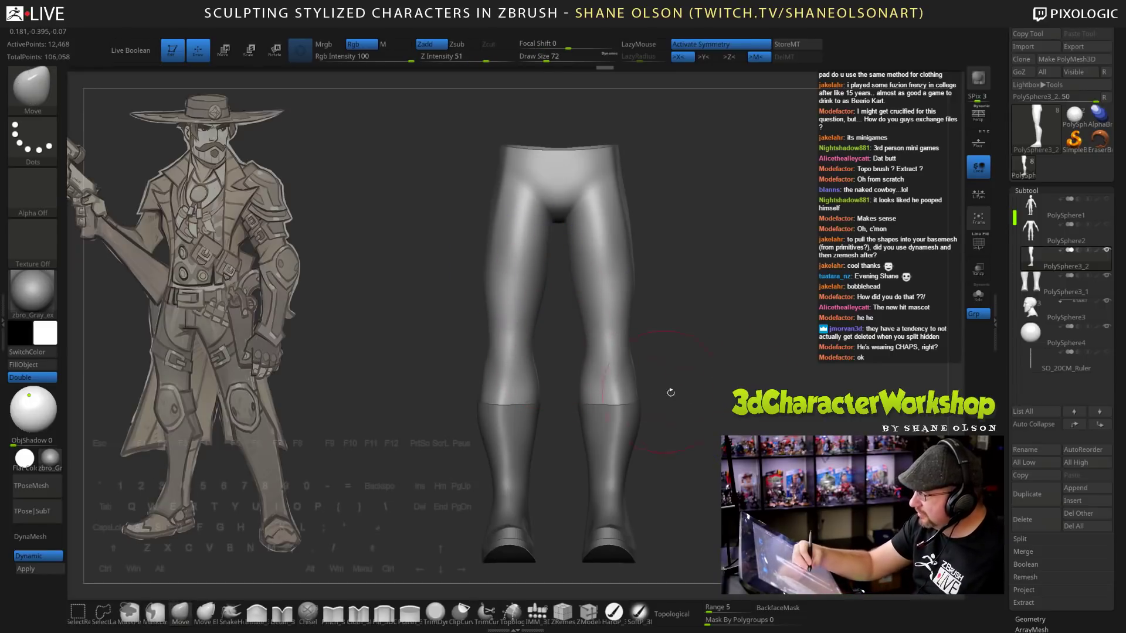
left_click_drag(708, 405, 709, 408, "alt")
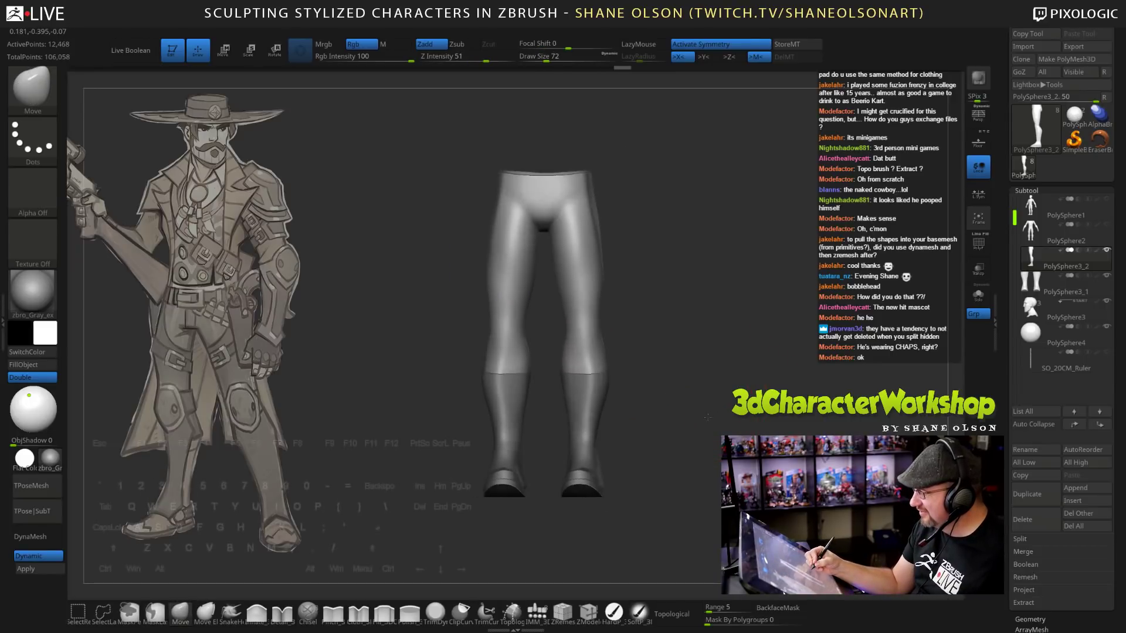
Set the draw size to 58 and refine the outer silhouette of the pant legs with the Move brush.
key("shift")
mouse_move(651, 350)
left_mouse_down("alt")
mouse_move(653, 387)
mouse_move(604, 312)
left_mouse_up("alt")
key("s")
key("shift")
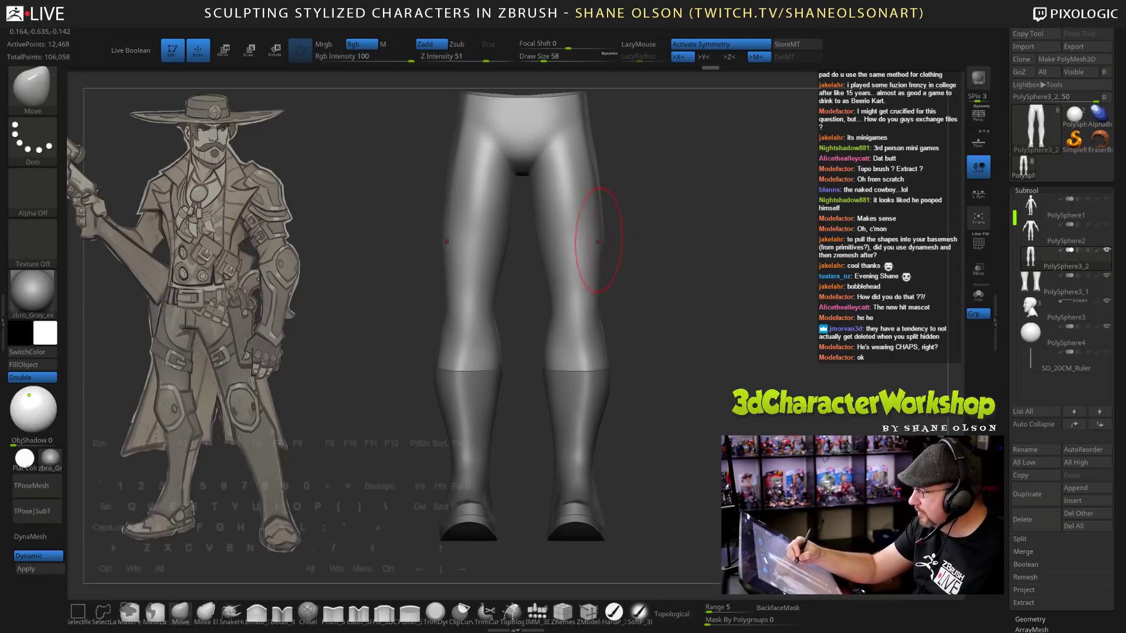
left_click_drag(645, 282, 708, 430)
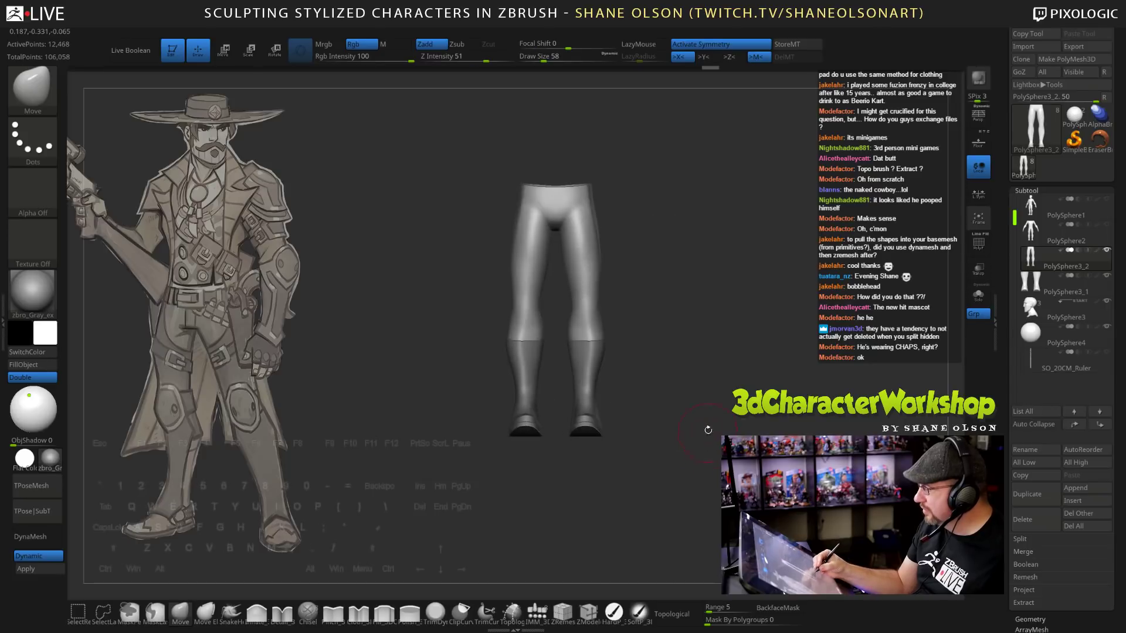
mouse_move(627, 334)
left_mouse_down("alt")
mouse_move(616, 352)
mouse_move(586, 353)
left_mouse_up("alt")
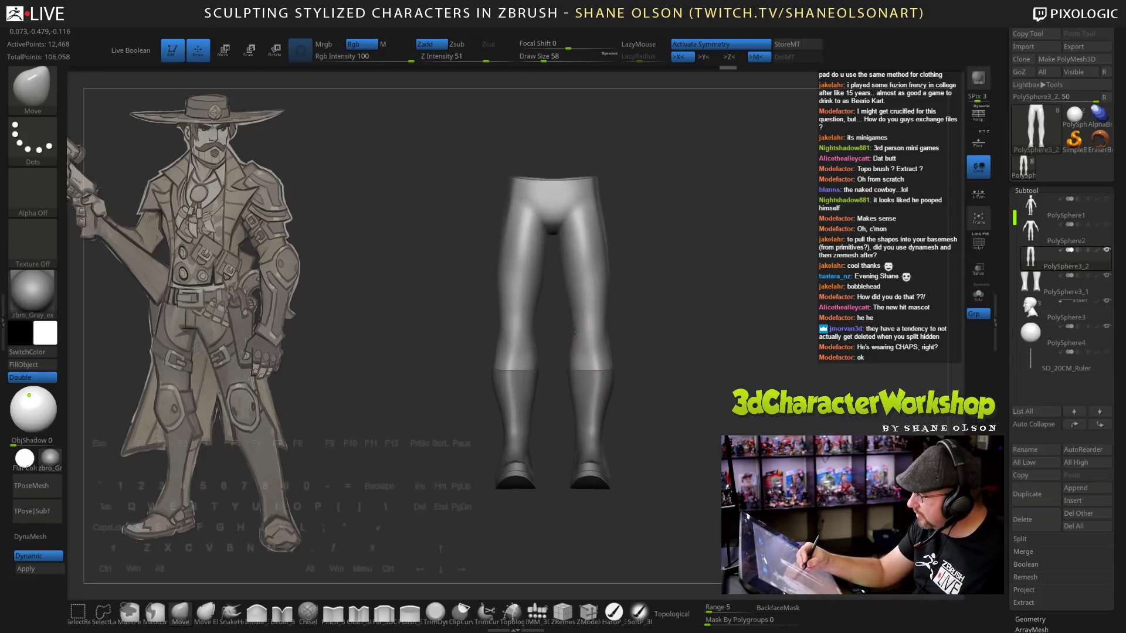
left_click_drag(669, 415, 657, 399, "alt")
left_click_drag(630, 319, 632, 362, "alt")
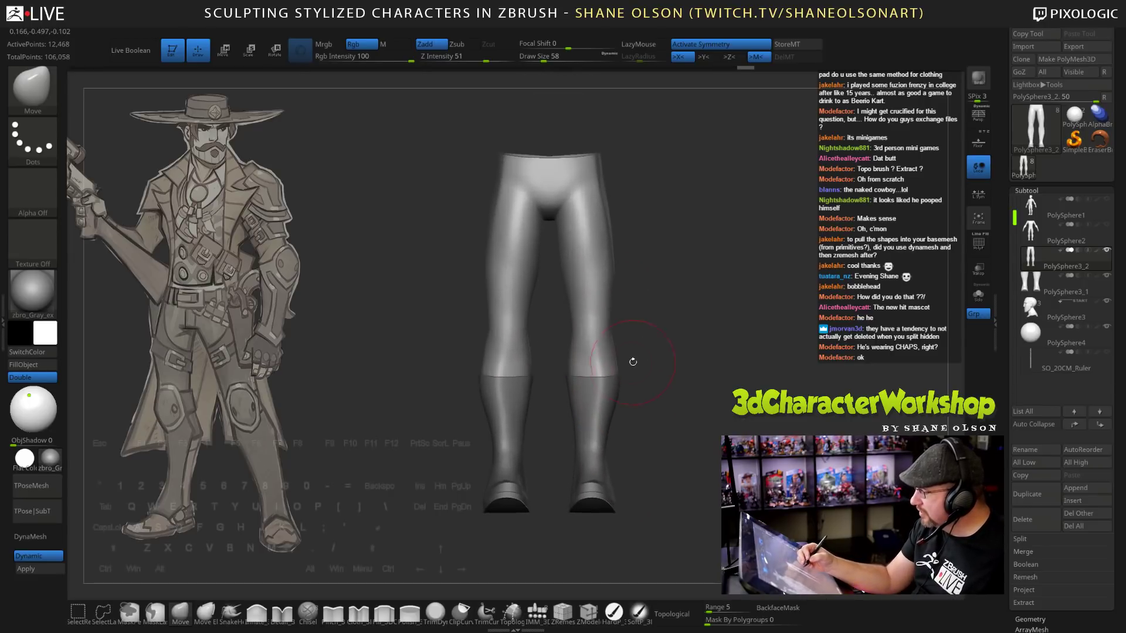
left_click_drag(687, 397, 724, 456)
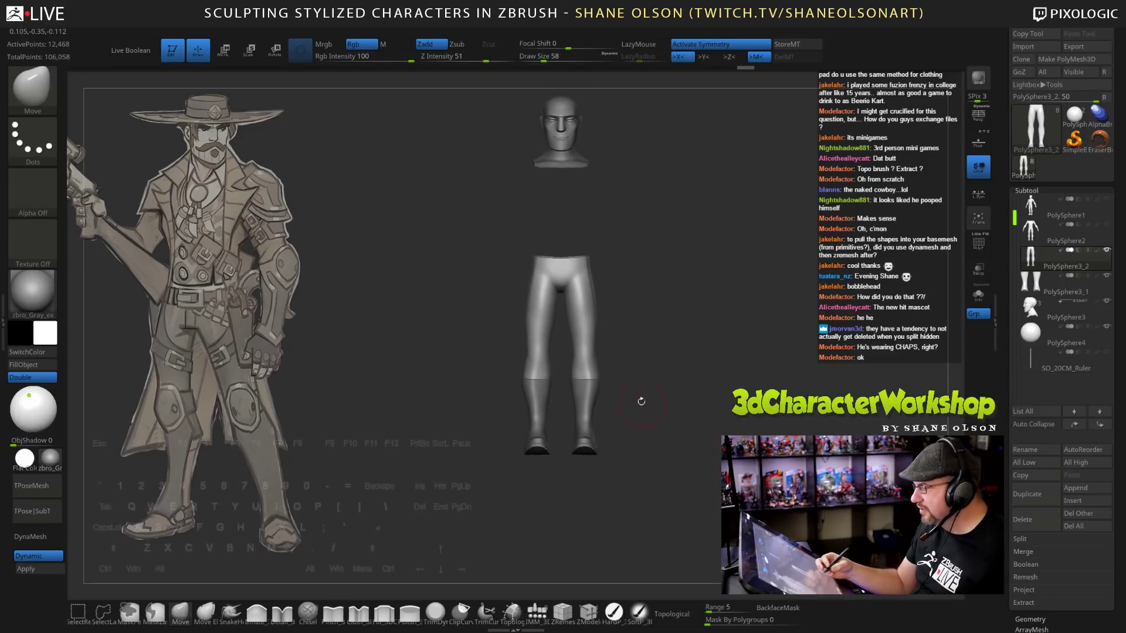
Make the boots the active subtool and frame them together with the pants.
left_click_drag(641, 401, 593, 383, "alt")
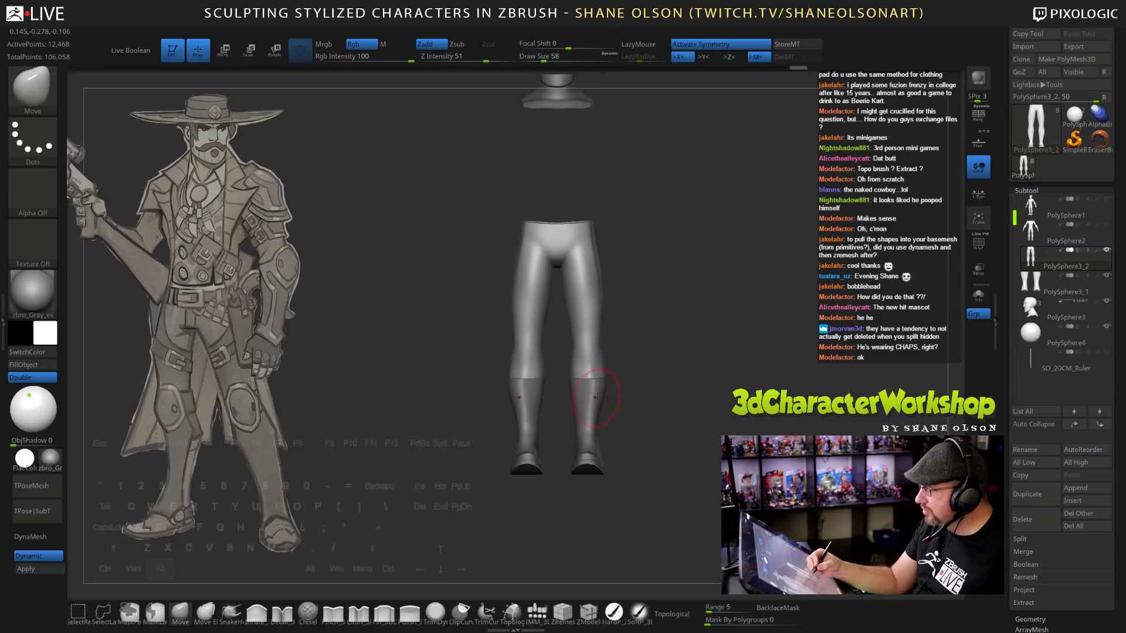
left_click(592, 391, "alt")
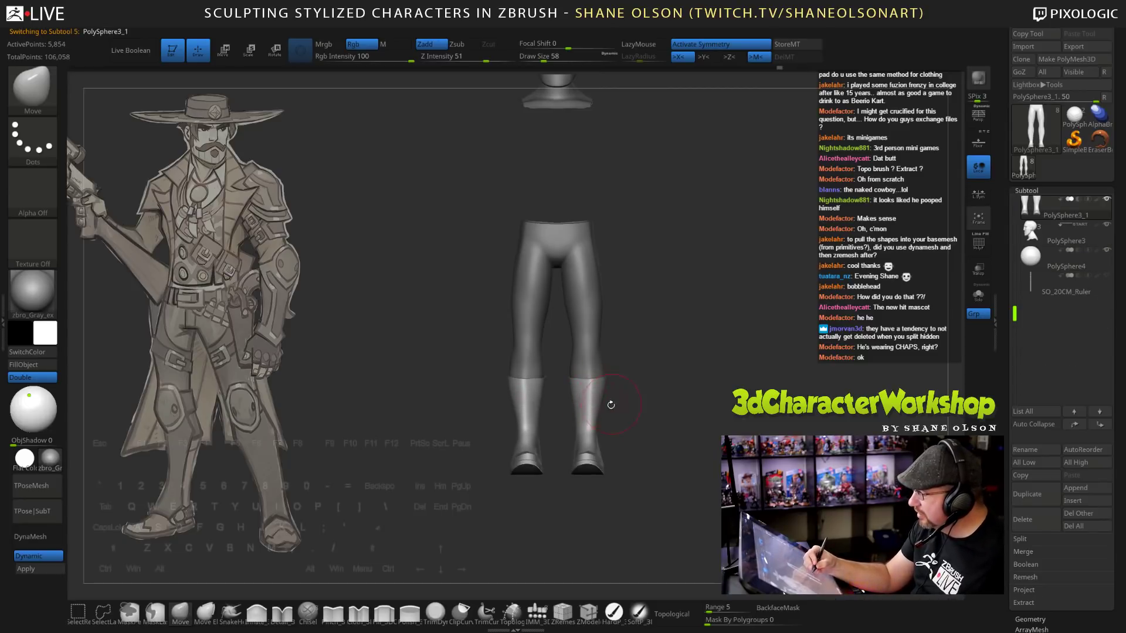
left_click_drag(674, 424, 665, 441, "ctrl+alt")
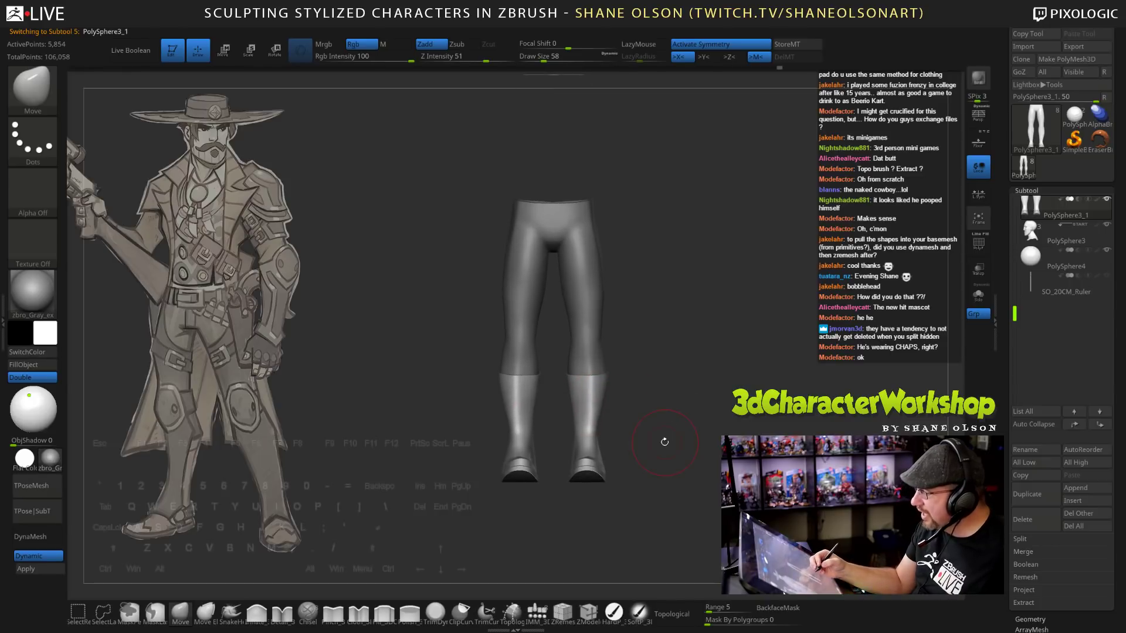
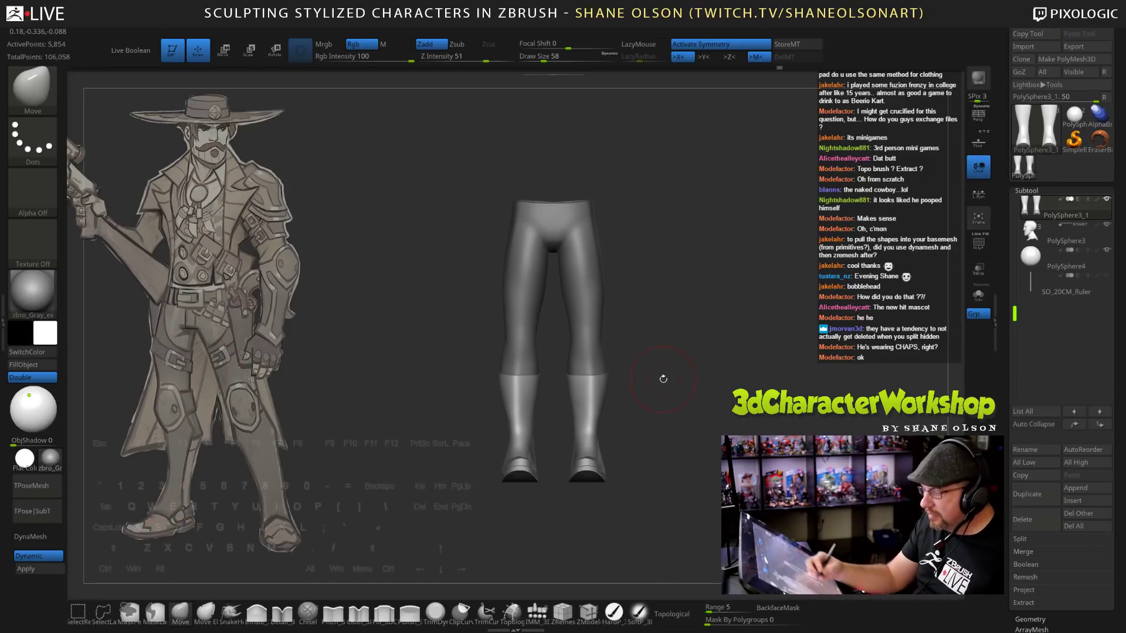
Make the pants the active subtool and try to inflate them with the transform gizmo placed on the thigh.
left_click_drag(664, 380, 644, 390, "alt")
left_click_drag(604, 340, 629, 357, "alt")
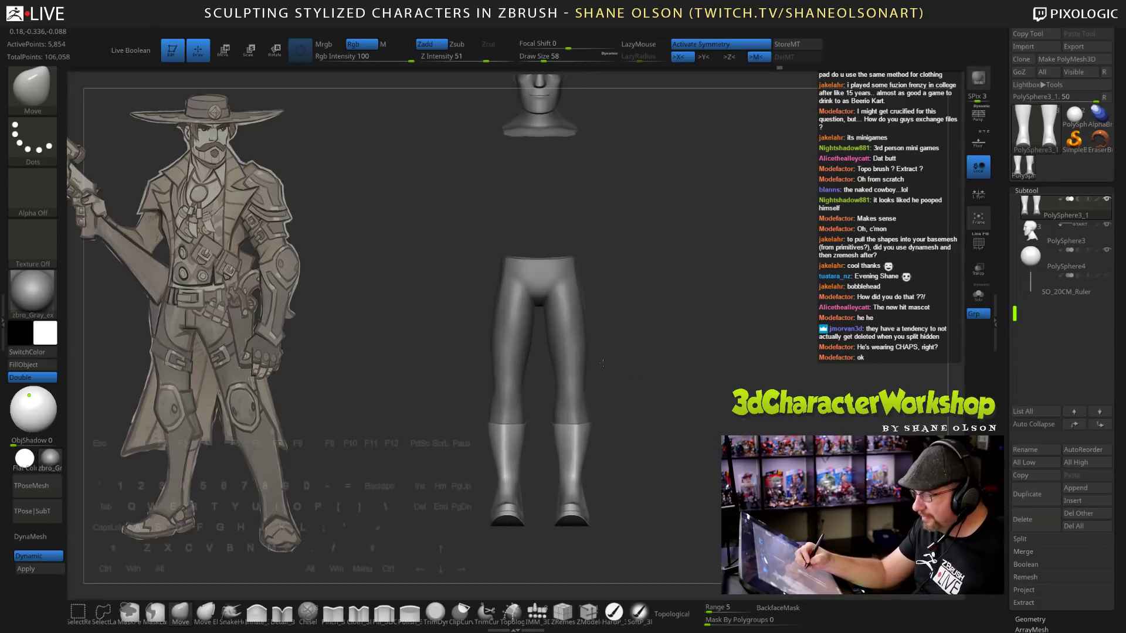
mouse_move(623, 302)
left_mouse_down("alt")
mouse_move(625, 324)
mouse_move(627, 273)
mouse_move(623, 284)
left_mouse_up("alt")
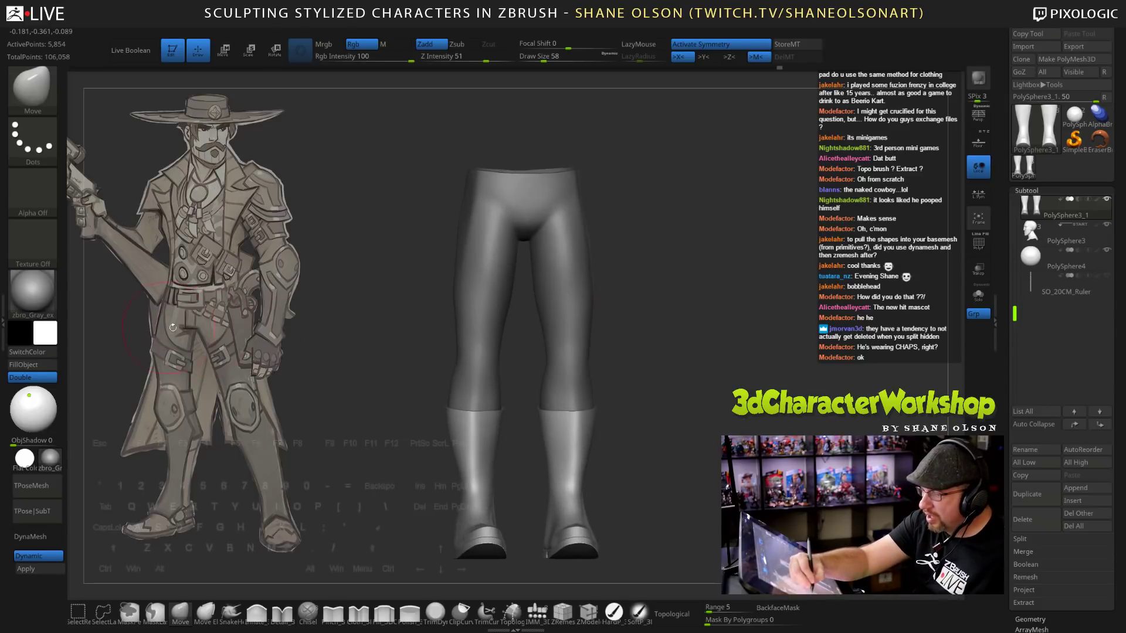
left_click_drag(668, 352, 692, 370)
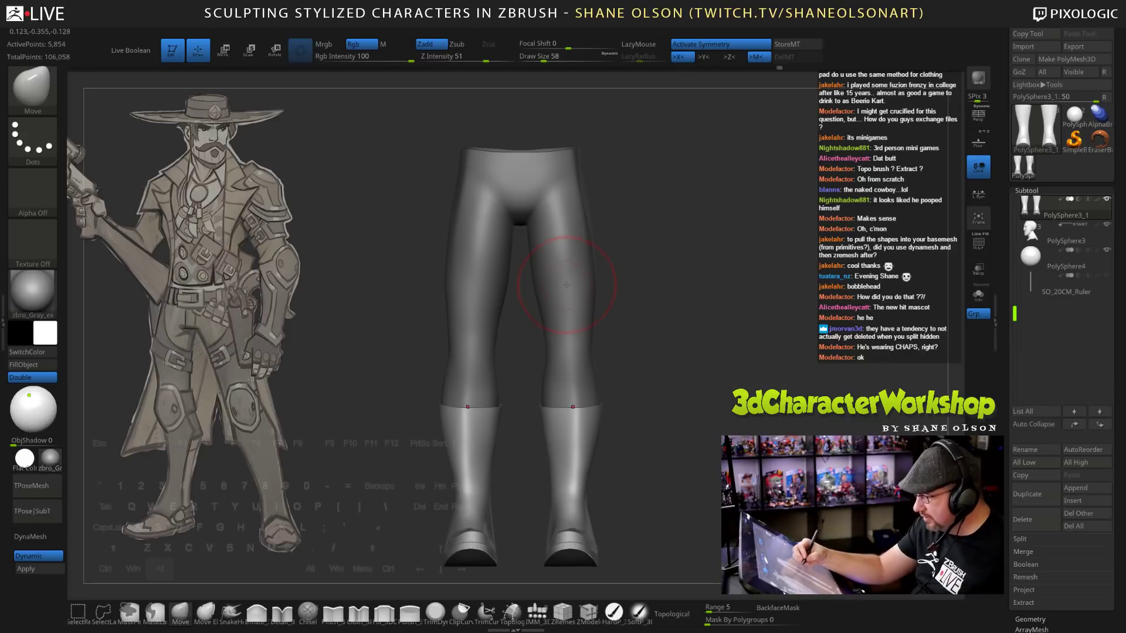
left_click(583, 217, "alt")
left_click_drag(652, 306, 663, 403)
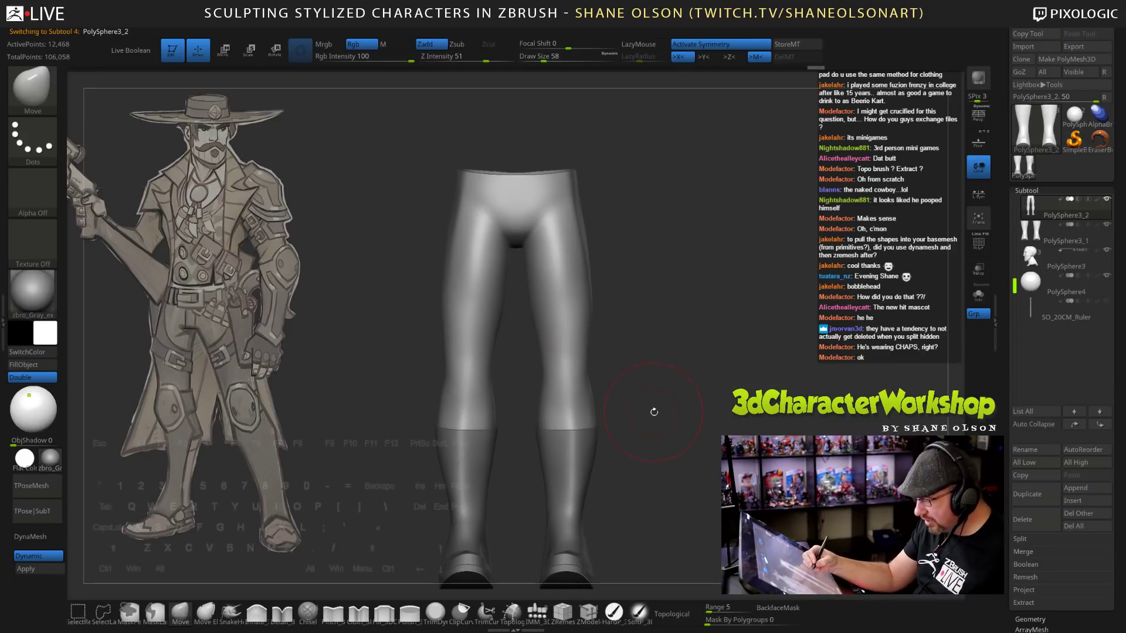
key("w")
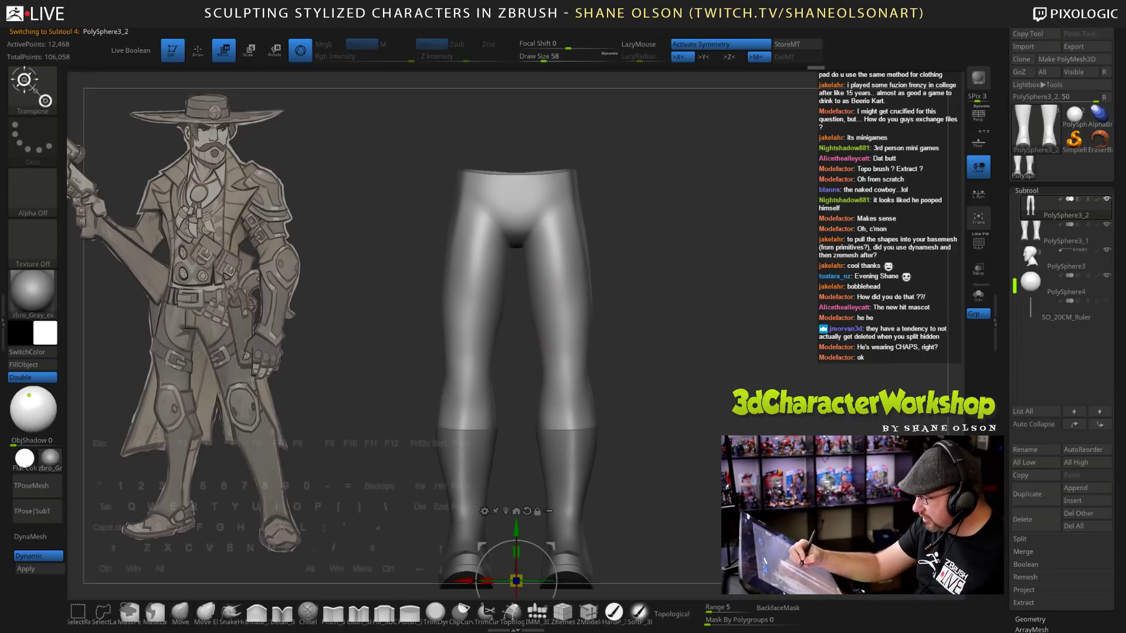
left_click_drag(662, 352, 639, 351)
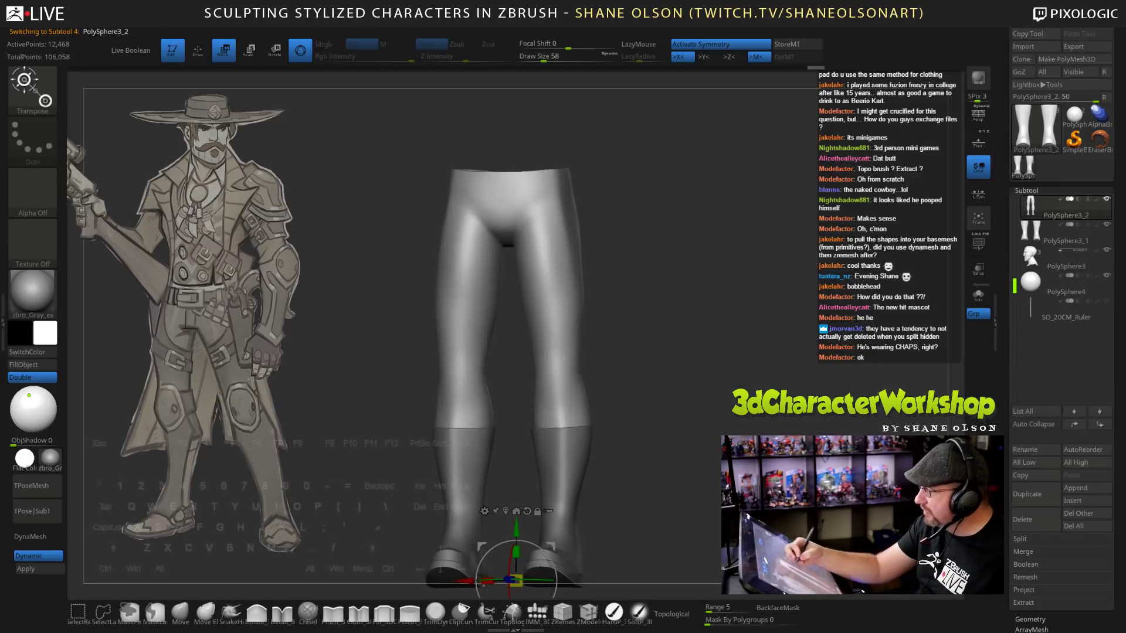
left_click(571, 296)
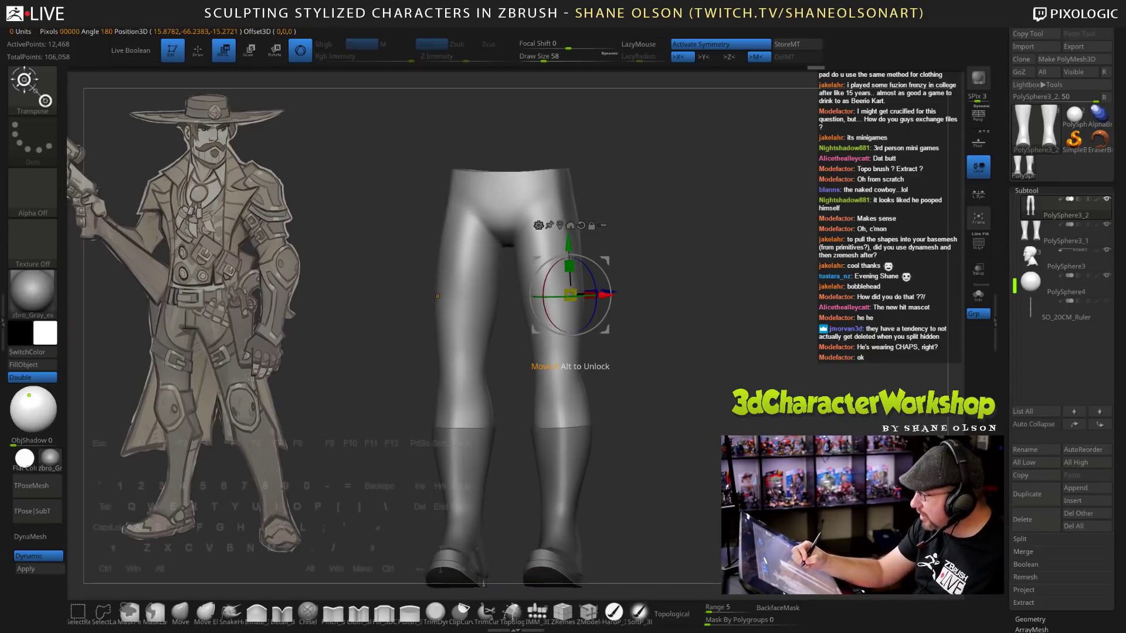
left_click_drag(638, 292, 636, 312)
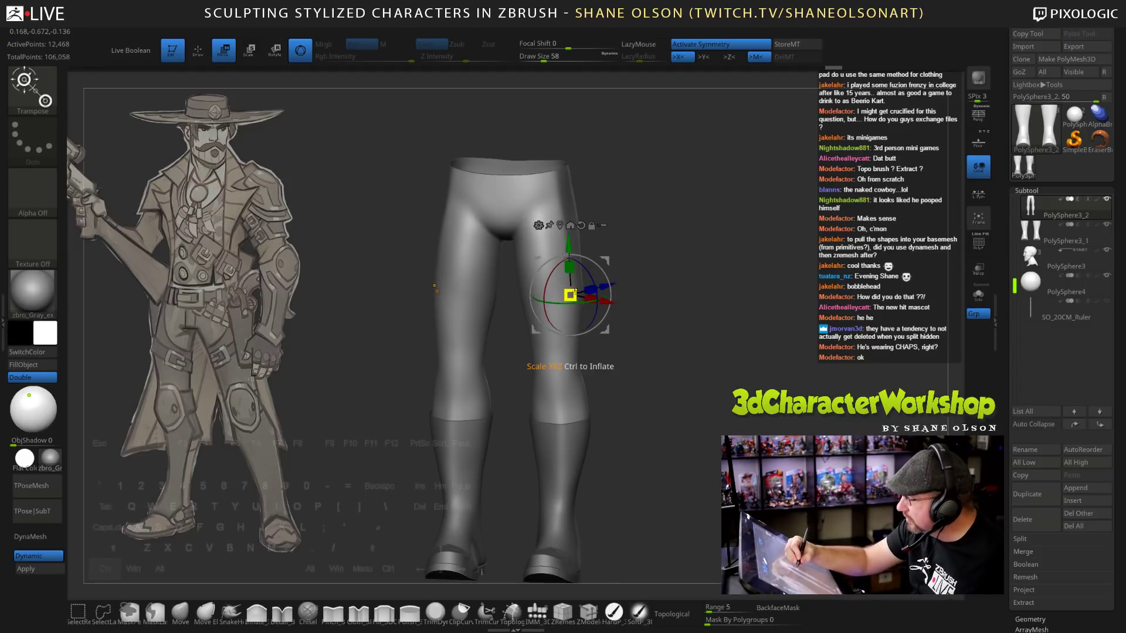
left_click_drag(575, 291, 575, 291)
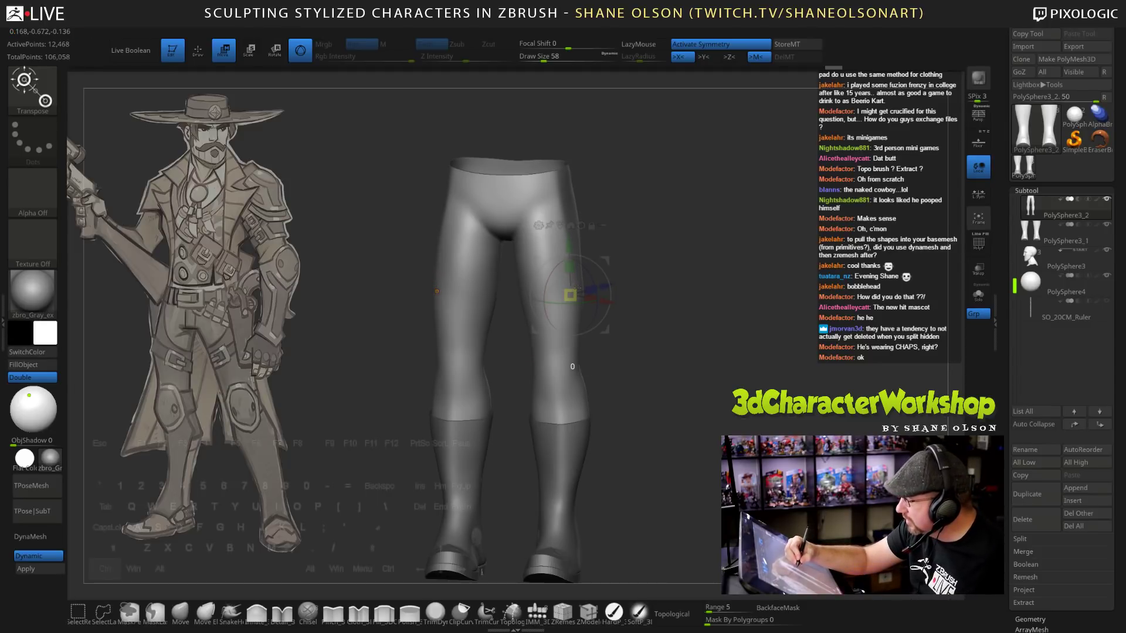
left_click_drag(578, 288, 577, 290, "ctrl")
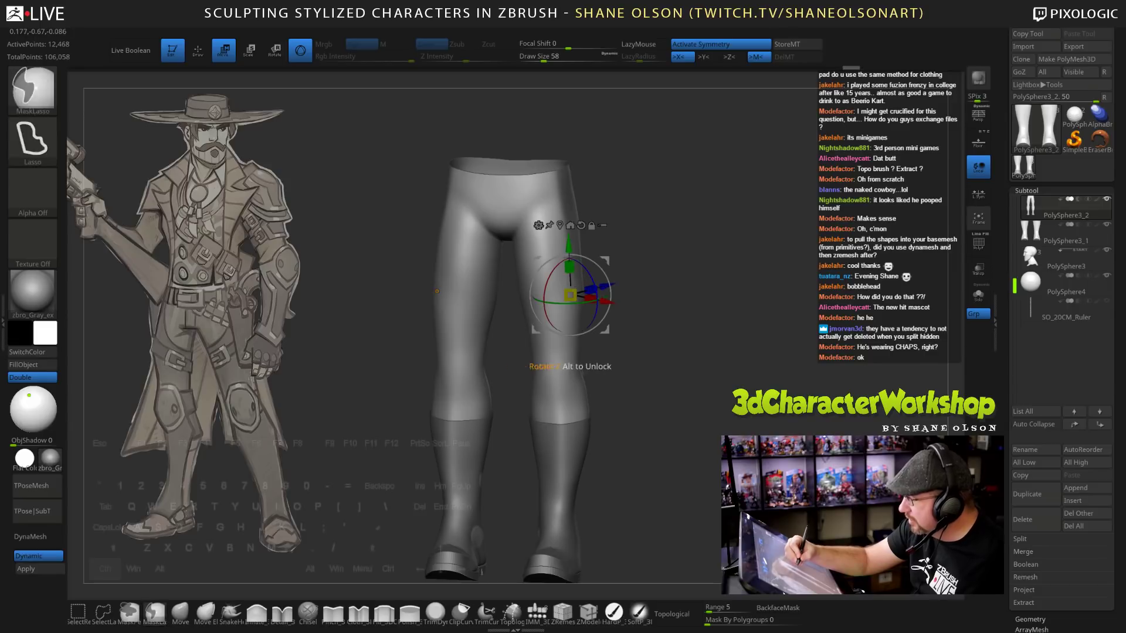
Reset the gizmo, place it on the pant leg just above the knee and try again to scale up the pants.
left_click_drag(650, 498, 696, 508)
left_click(570, 226)
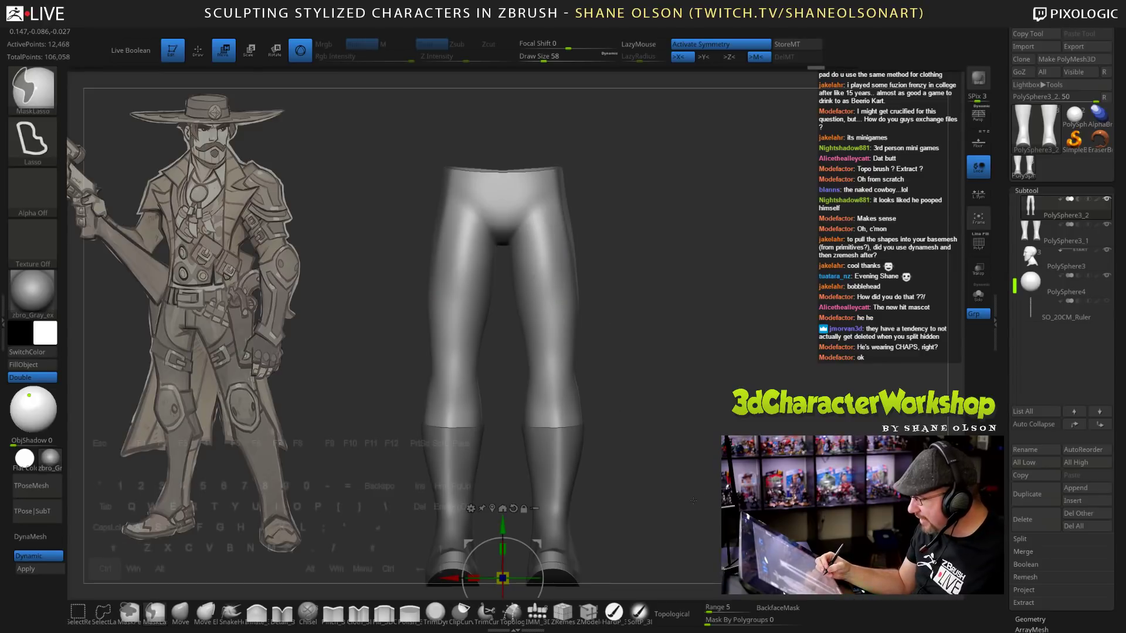
mouse_move(508, 445)
left_mouse_down("alt")
mouse_move(525, 367)
mouse_move(667, 528)
mouse_move(522, 359)
mouse_move(527, 367)
left_mouse_up("alt")
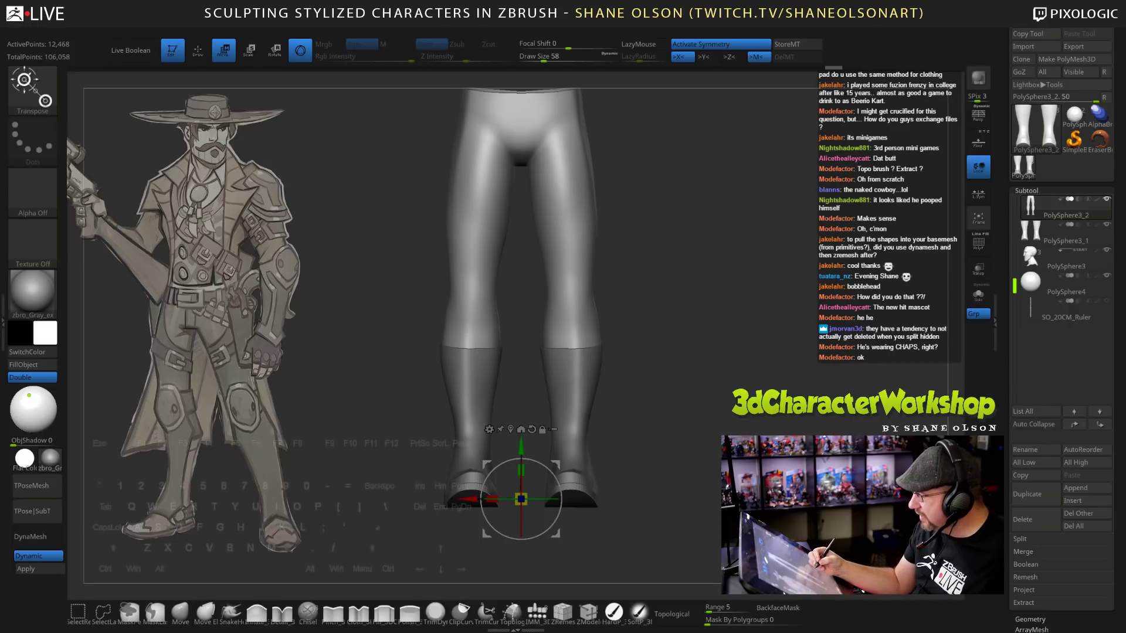
left_click_drag(678, 349, 590, 467, "alt")
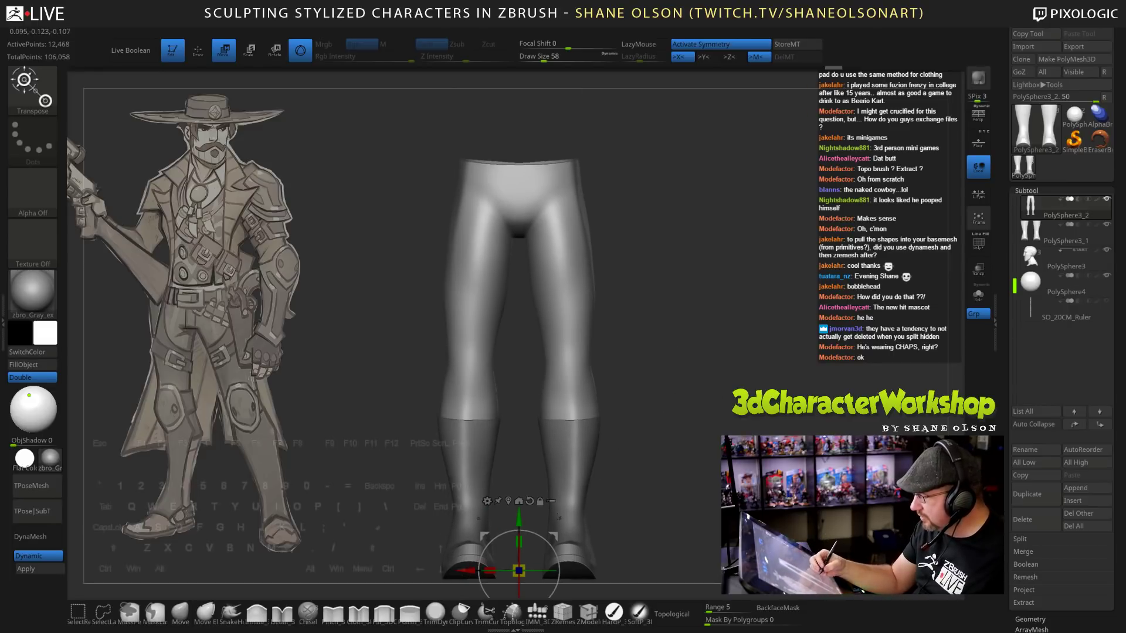
left_click(579, 322)
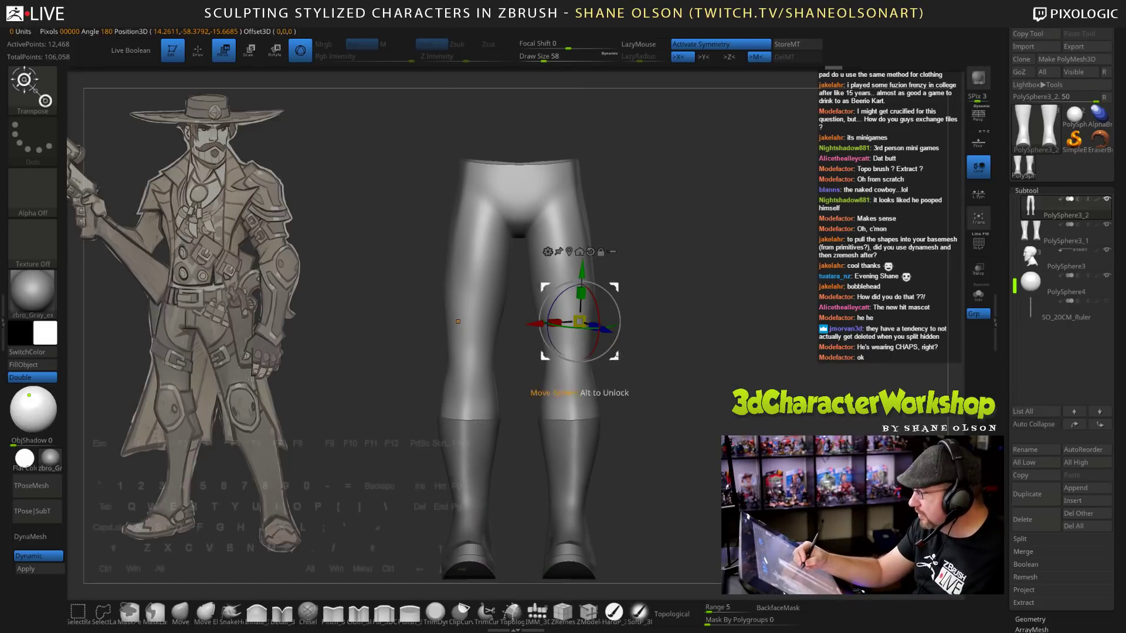
left_click_drag(579, 321, 592, 305)
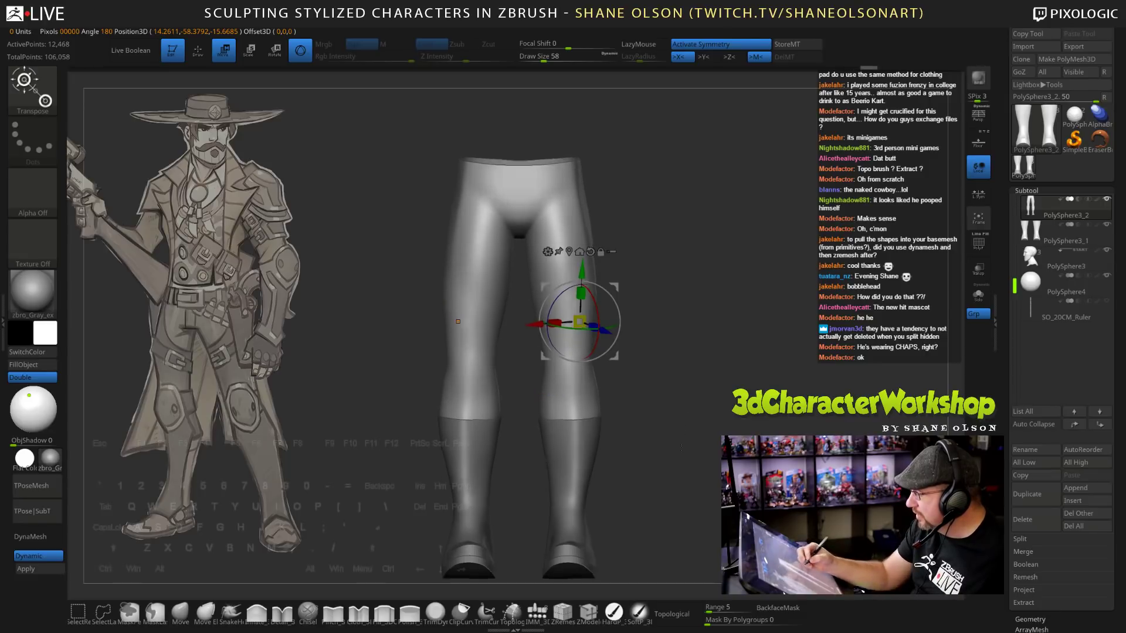
left_click_drag(678, 443, 689, 469)
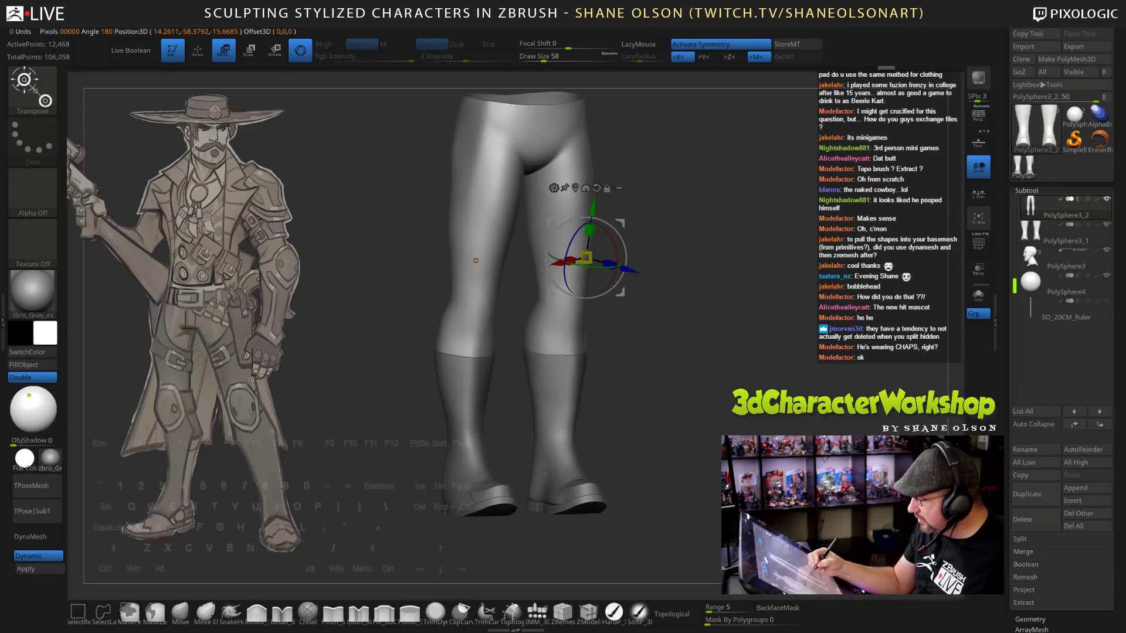
Make the boots the active subtool and ready the Move brush at draw size 34 over the boots' insteps.
left_click(180, 613)
left_click(556, 423, "alt")
key("s")
mouse_move(622, 444)
left_mouse_down()
mouse_move(551, 463)
mouse_move(616, 472)
mouse_move(560, 486)
left_mouse_up()
key("s")
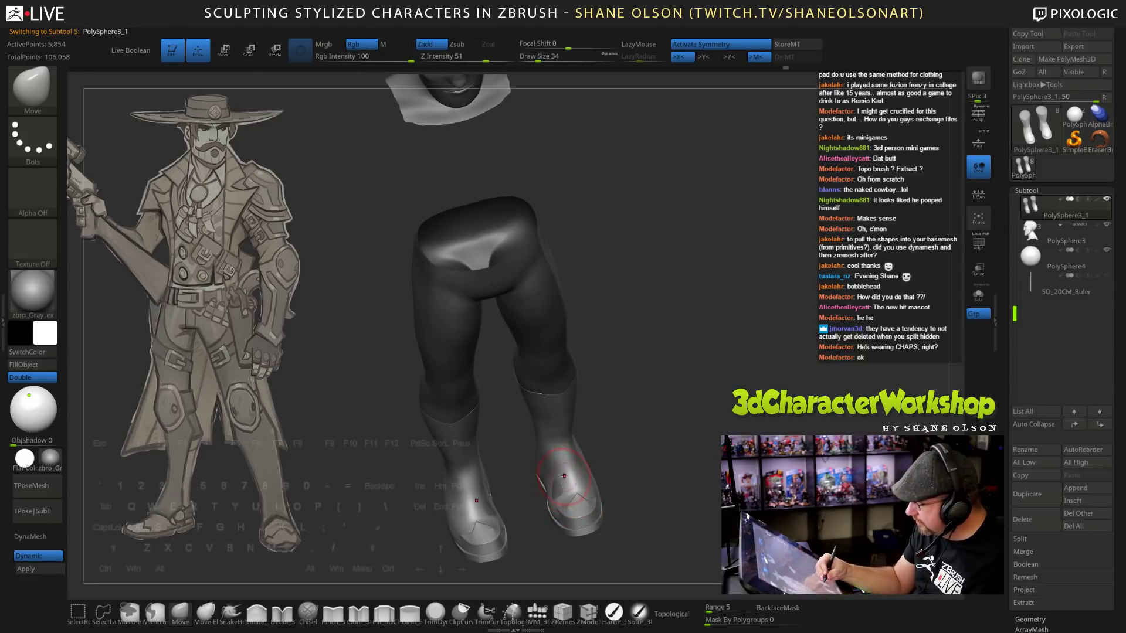
Set the draw size to 58 and refine the boot shafts from the front and side with the Move brush.
mouse_move(631, 459)
left_mouse_down()
mouse_move(567, 486)
mouse_move(639, 422)
mouse_move(666, 416)
mouse_move(657, 379)
mouse_move(678, 411)
mouse_move(673, 341)
mouse_move(697, 352)
left_mouse_up()
key("s")
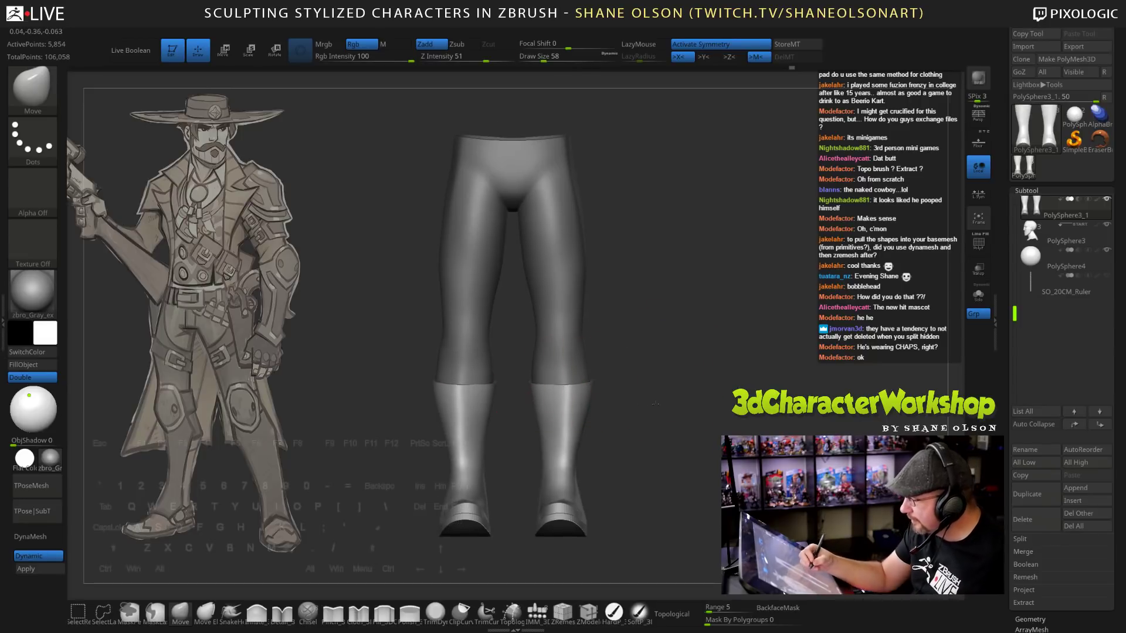
left_click_drag(527, 382, 560, 379, "shift")
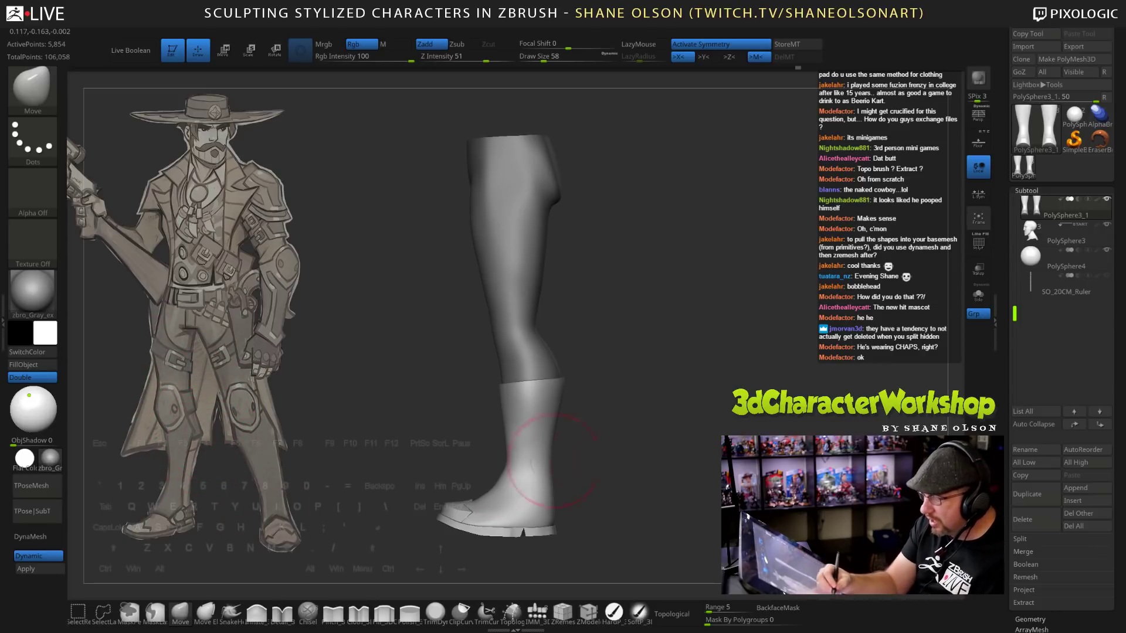
left_click_drag(671, 469, 624, 363)
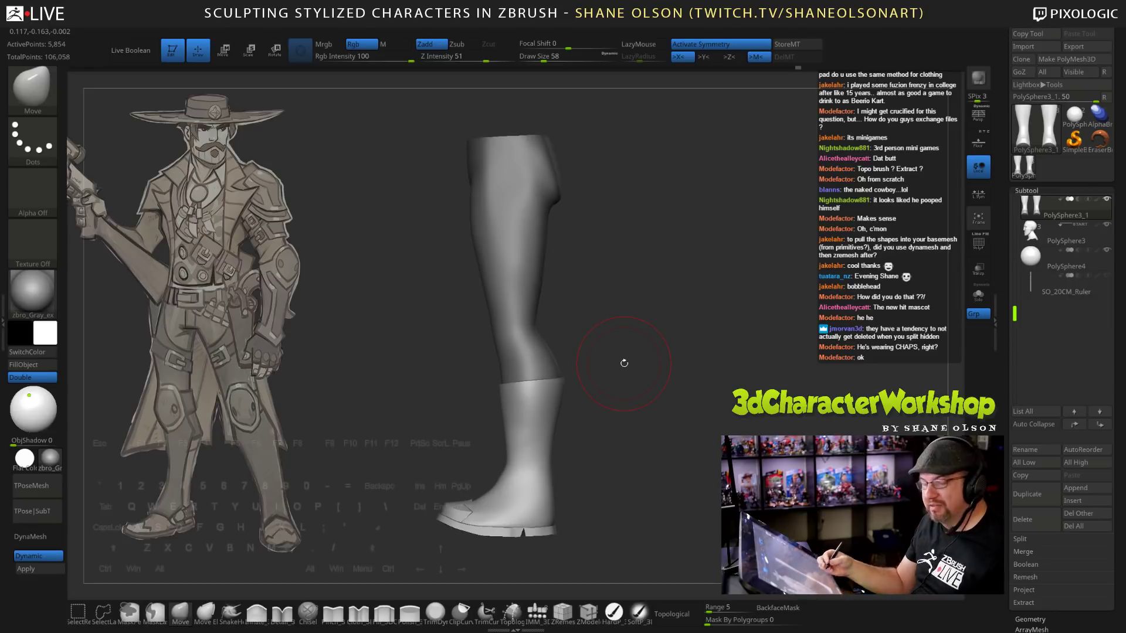
Switch to the Pinch brush with draw size 36 and sharpen the front of the boots around the ankles.
mouse_move(685, 446)
left_mouse_down()
mouse_move(677, 461)
mouse_move(707, 469)
left_mouse_up()
left_click(334, 614)
key("s")
left_click(615, 435)
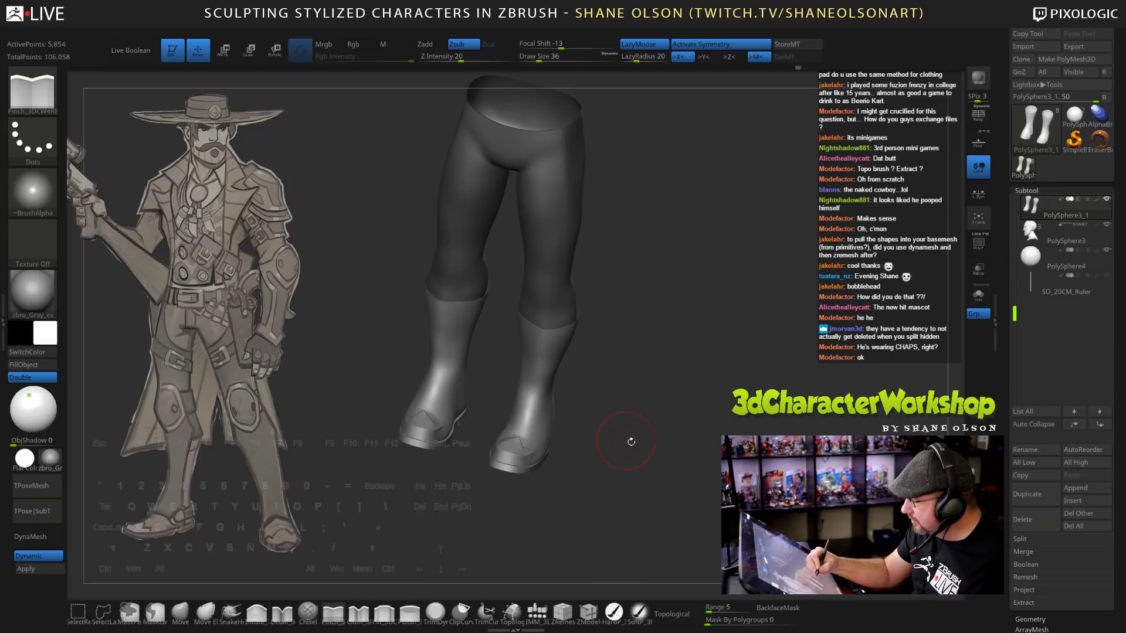
left_click_drag(615, 447, 573, 372)
left_click_drag(632, 401, 580, 395)
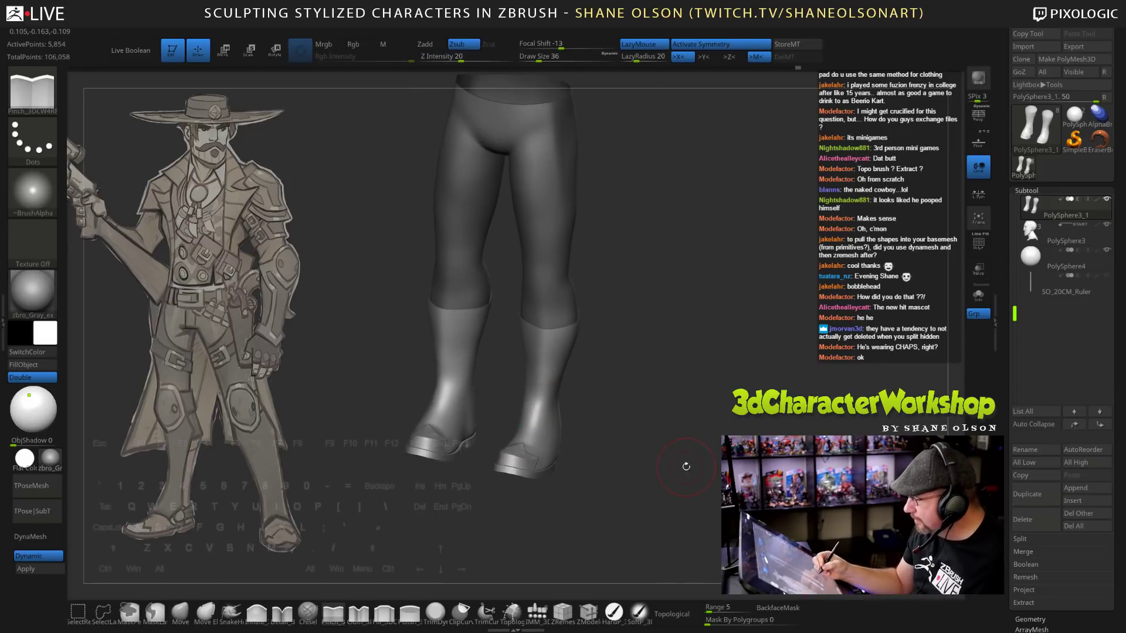
left_click_drag(683, 463, 639, 441)
left_click_drag(591, 397, 647, 420)
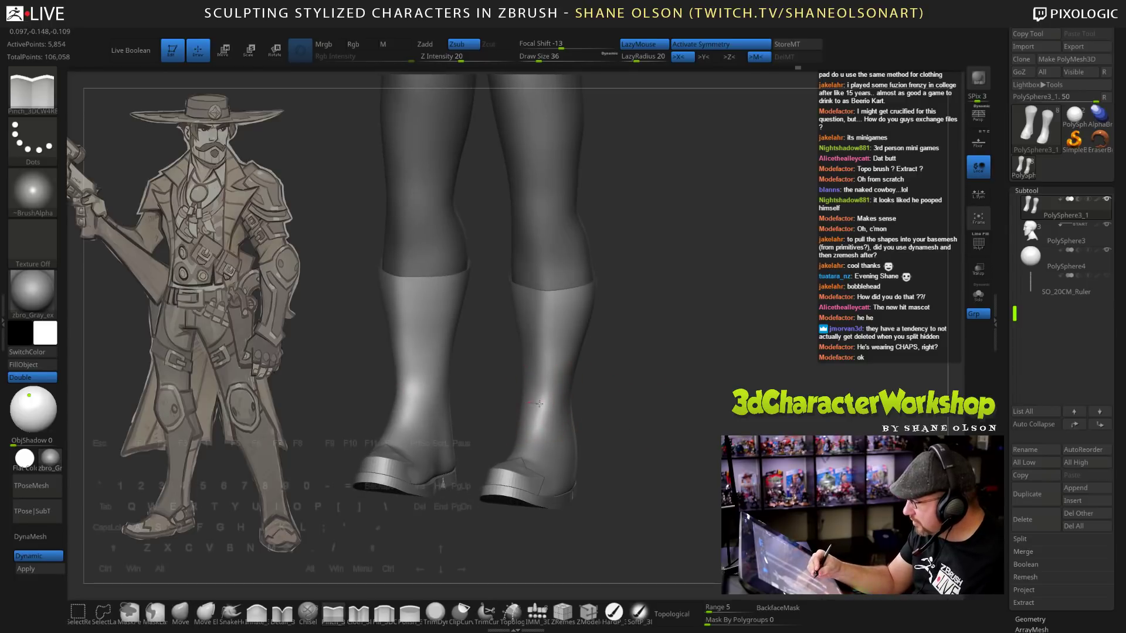
mouse_move(698, 462)
left_mouse_down()
mouse_move(621, 410)
mouse_move(528, 317)
left_mouse_up()
left_click_drag(633, 463, 662, 476)
Set the Move brush to draw size 49 and push in the boot's ankle and instep profile in side view.
left_click(180, 612)
key("s")
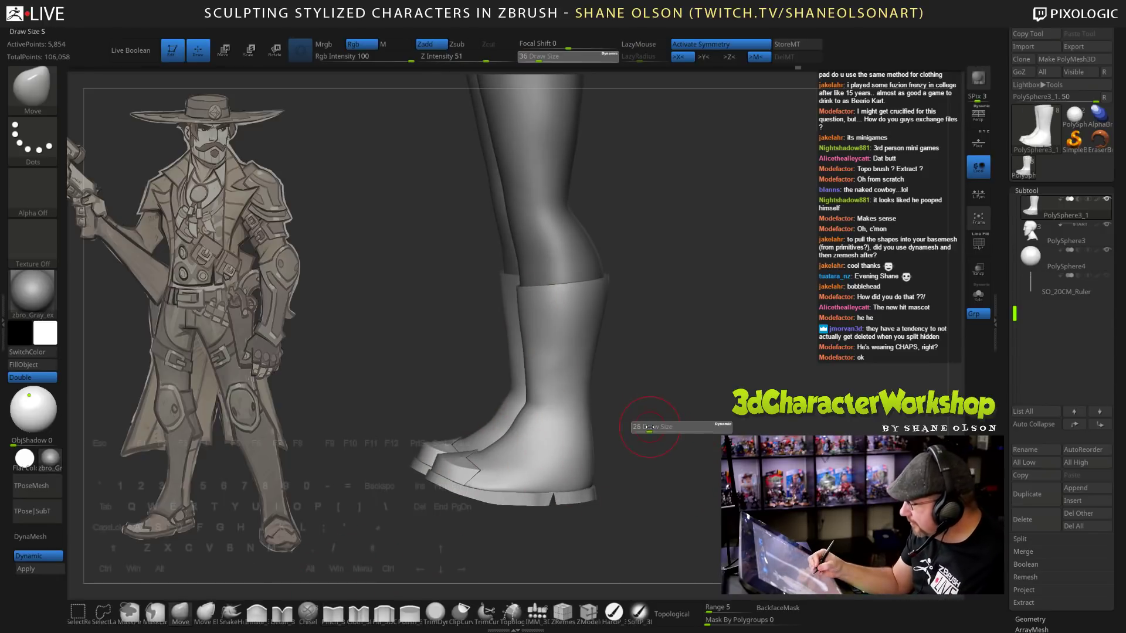
left_click_drag(653, 427, 691, 443)
key("s")
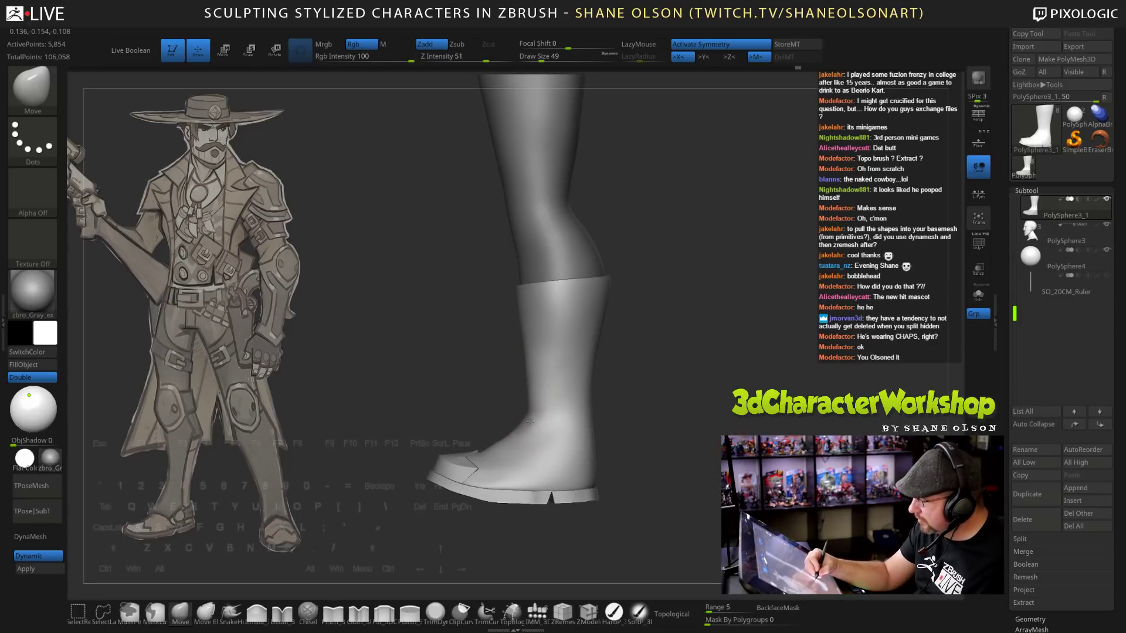
left_click_drag(529, 422, 532, 421)
mouse_move(672, 480)
left_mouse_down()
mouse_move(812, 471)
mouse_move(674, 479)
left_mouse_up()
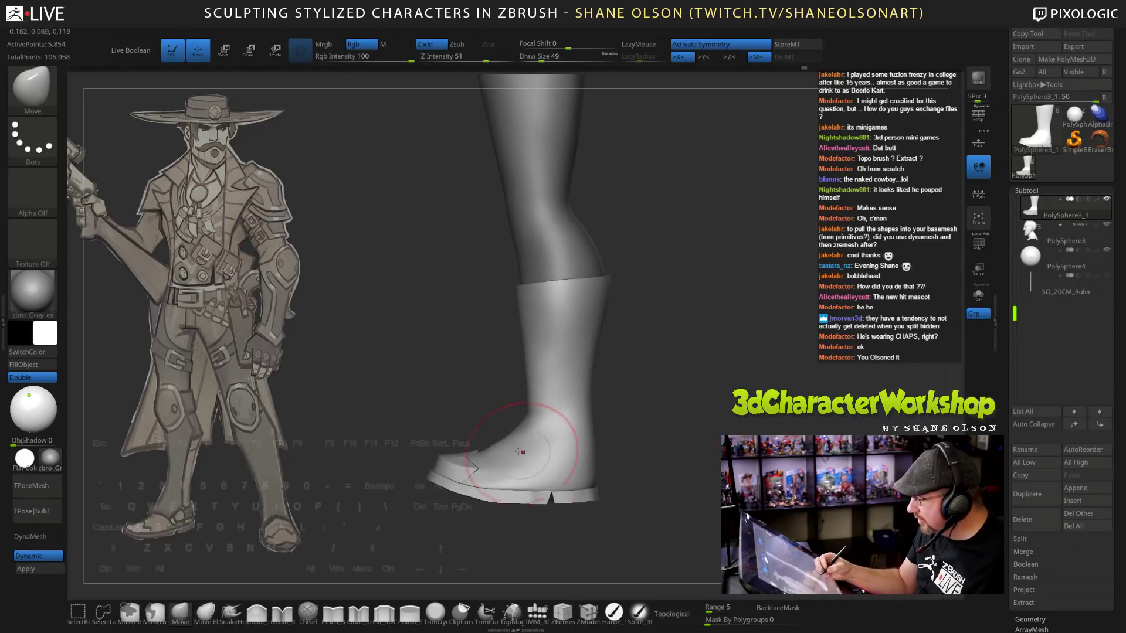
left_click_drag(501, 451, 503, 454)
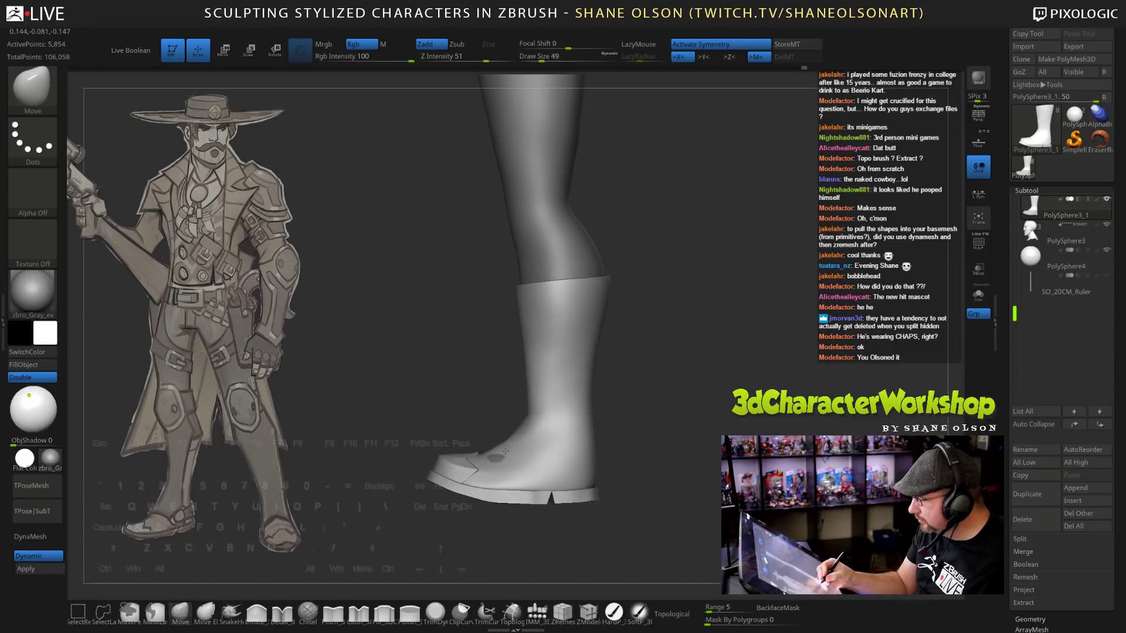
mouse_move(657, 466)
left_mouse_down()
mouse_move(821, 469)
mouse_move(659, 468)
left_mouse_up()
left_click_drag(501, 450, 500, 455)
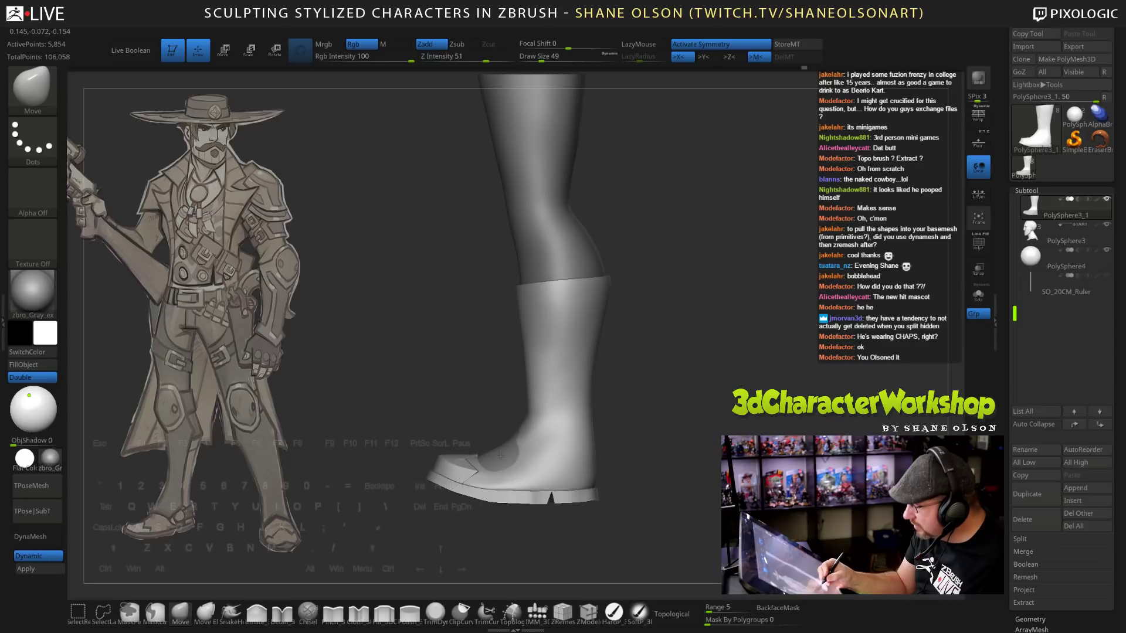
Make the pants the active subtool and hide their lower part inside the boots with a lasso selection.
left_click(542, 250, "alt")
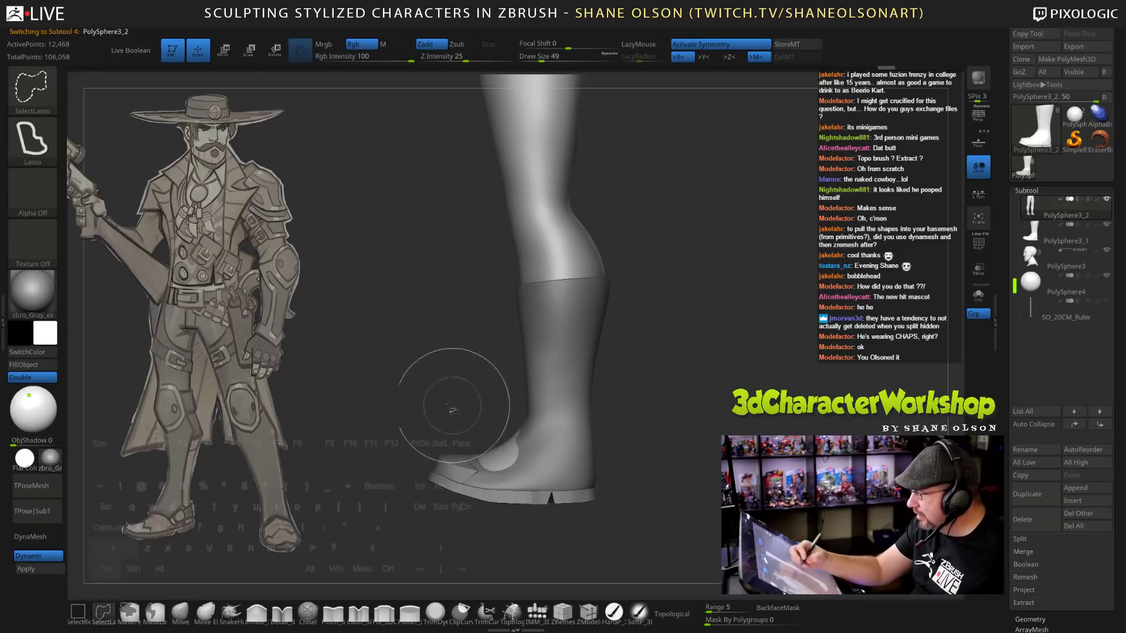
mouse_move(375, 299)
left_mouse_down("ctrl+shift")
mouse_move(721, 536)
mouse_move(751, 283)
mouse_move(729, 289)
left_mouse_up("ctrl+shift")
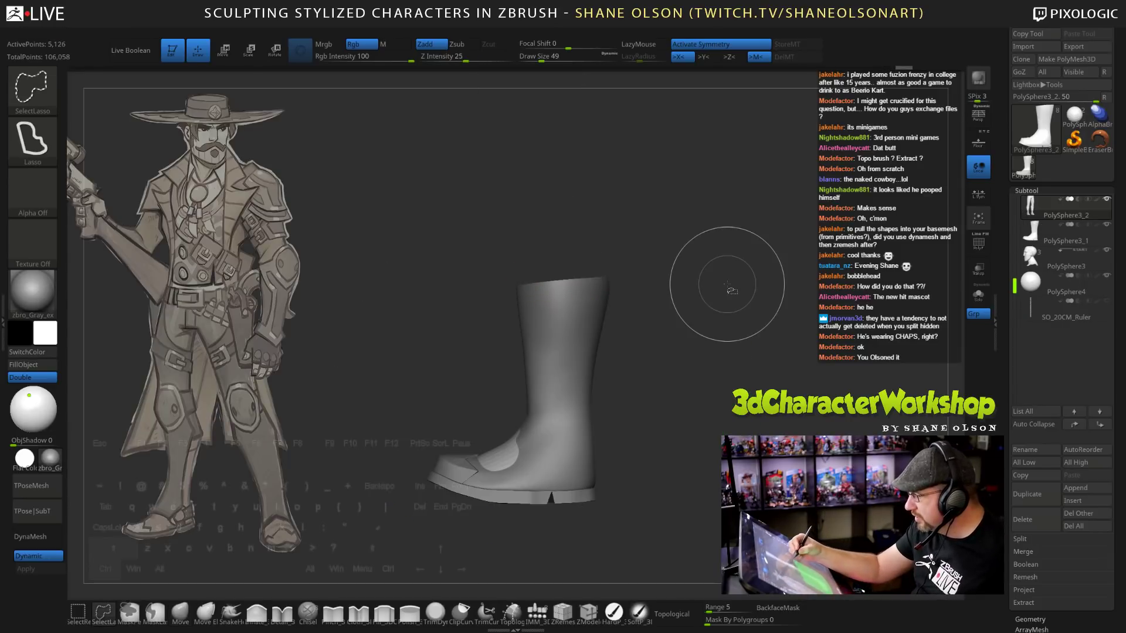
key("ctrl")
left_click(727, 287, "ctrl+shift")
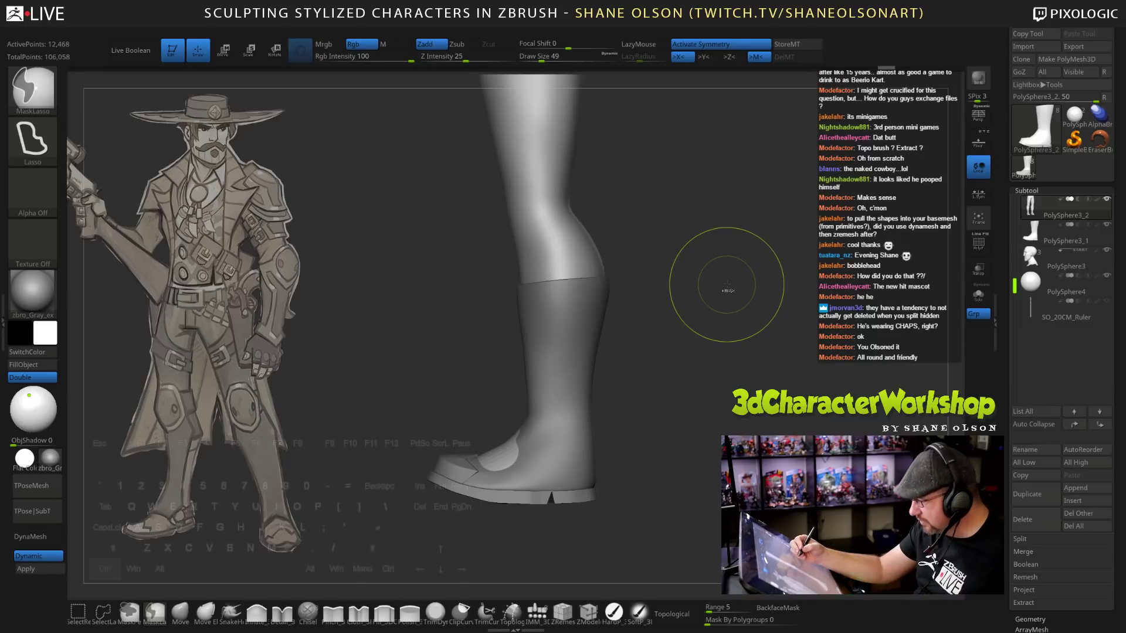
mouse_move(469, 320)
left_mouse_down("ctrl+shift")
mouse_move(296, 475)
mouse_move(704, 382)
mouse_move(701, 316)
mouse_move(711, 321)
left_mouse_up("ctrl+shift")
mouse_move(715, 416)
left_mouse_down()
mouse_move(717, 355)
mouse_move(698, 350)
left_mouse_up()
Make the boots the active subtool and reshape the instep behind the toe cap with the Move brush at draw size 60.
left_click(610, 400, "alt")
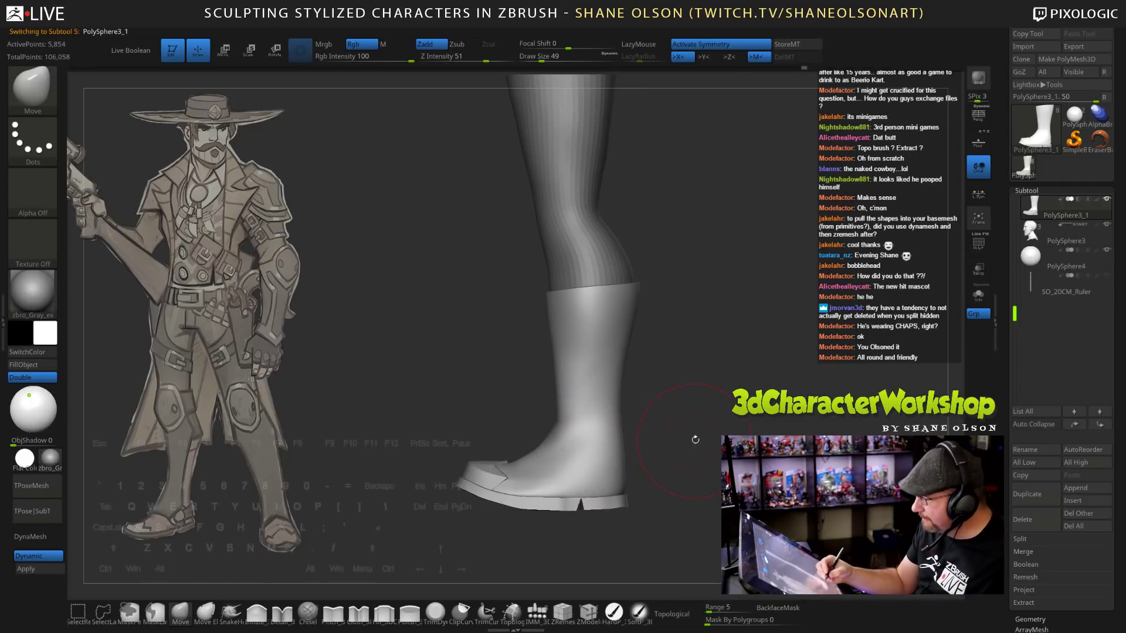
left_click_drag(695, 439, 680, 451)
key("s")
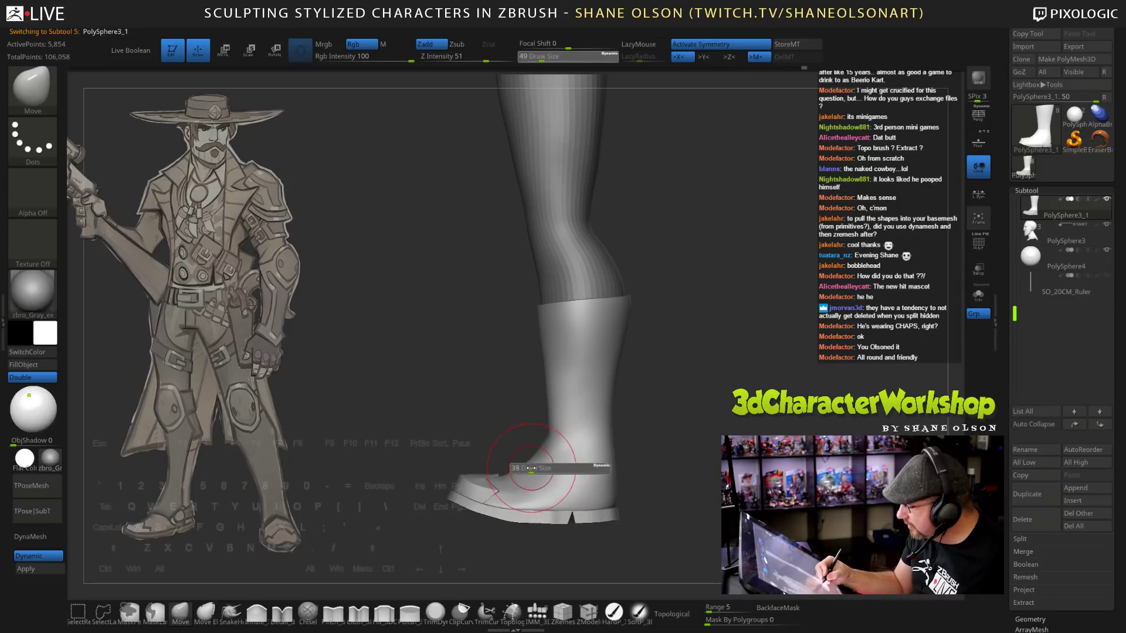
left_click_drag(531, 468, 501, 434)
key("s")
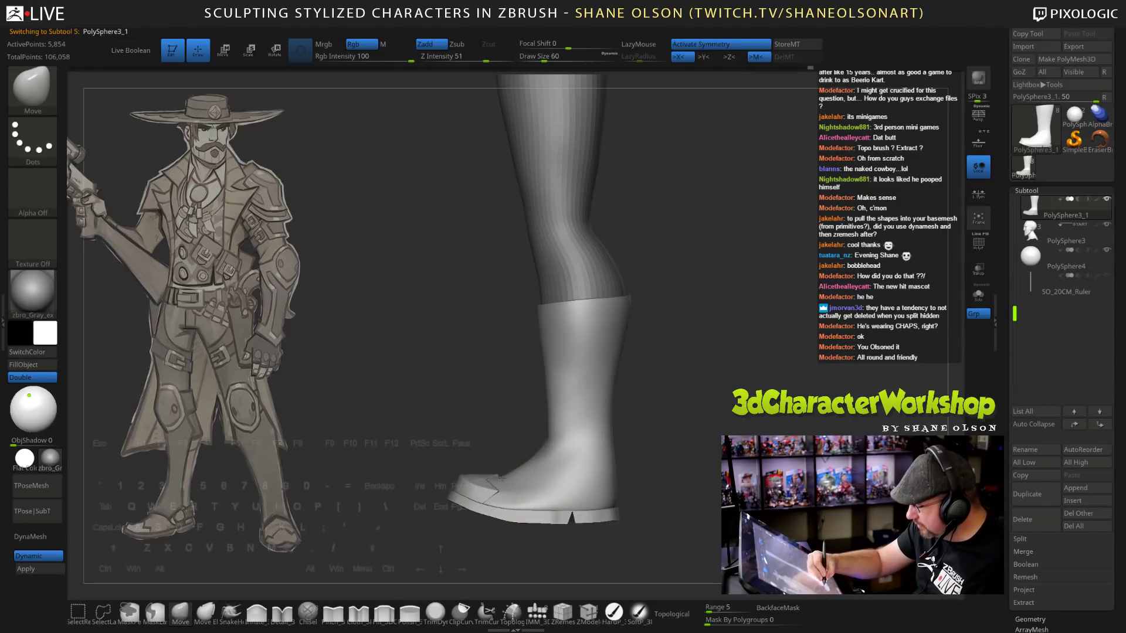
left_click_drag(501, 478, 500, 483)
mouse_move(618, 432)
left_mouse_down()
mouse_move(709, 475)
mouse_move(683, 476)
left_mouse_up()
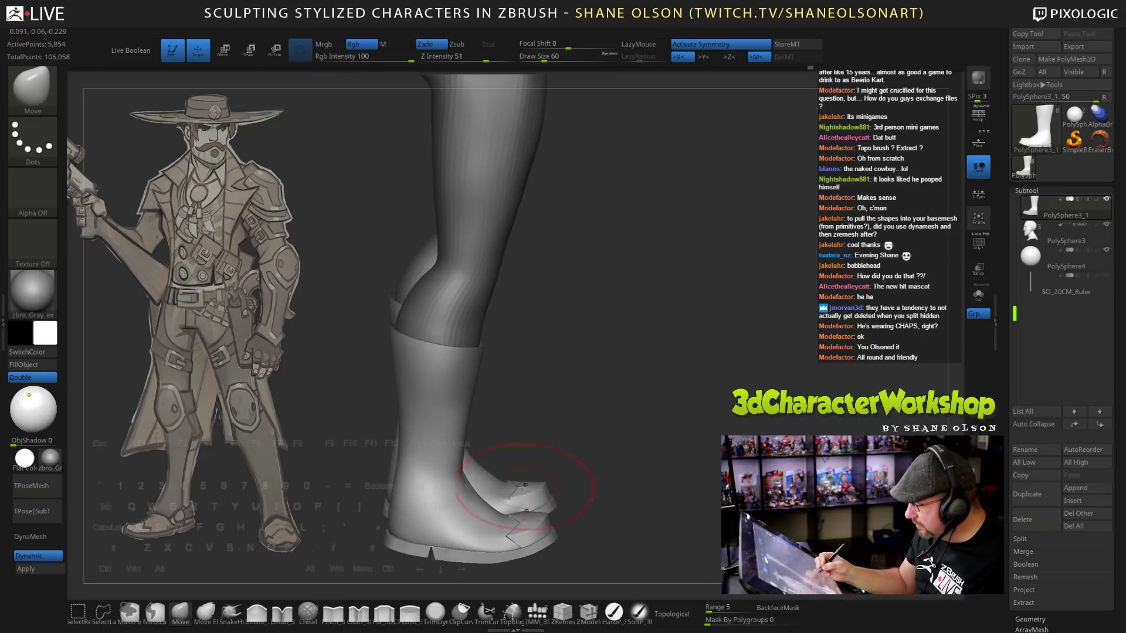
Set the Move brush to draw size 32, turn on topological masking and adjust the boots around the toe caps and soles.
mouse_move(563, 482)
left_mouse_down()
mouse_move(621, 468)
mouse_move(644, 530)
left_mouse_up()
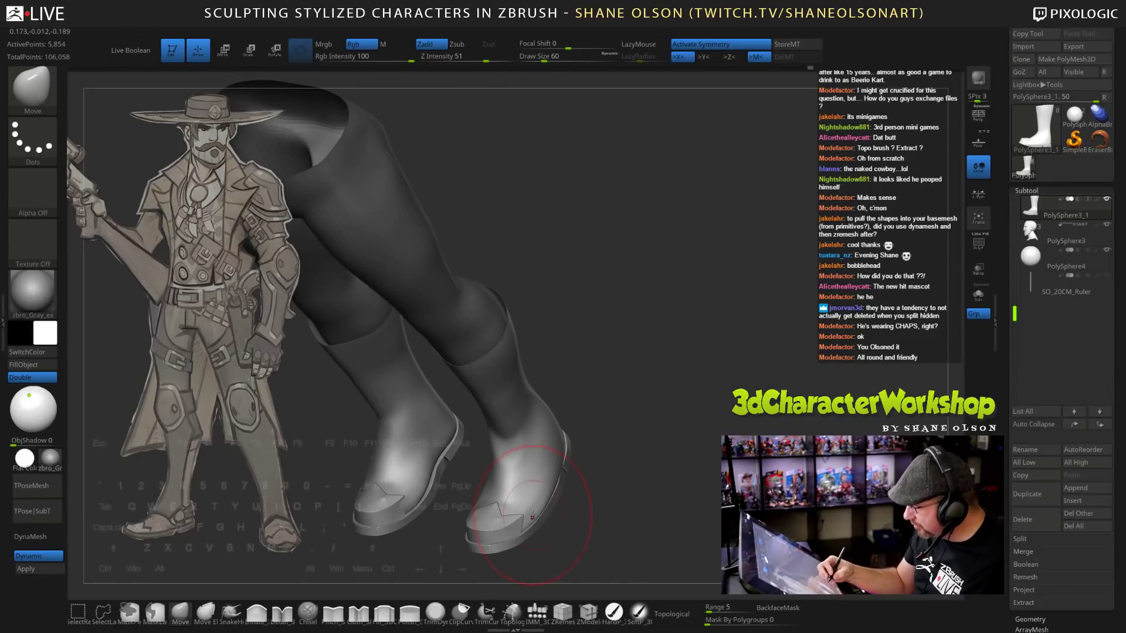
mouse_move(531, 514)
left_mouse_down()
mouse_move(677, 489)
mouse_move(671, 482)
mouse_move(669, 495)
mouse_move(691, 489)
mouse_move(613, 496)
mouse_move(639, 527)
mouse_move(649, 593)
left_mouse_up()
key("s")
left_click(685, 491)
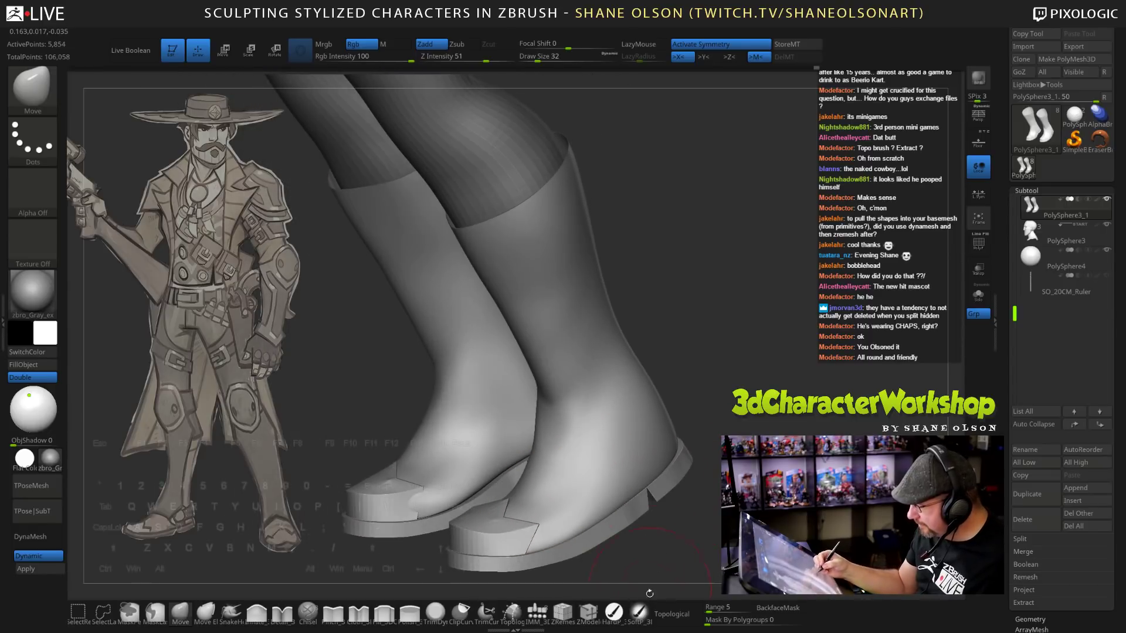
left_click(672, 613)
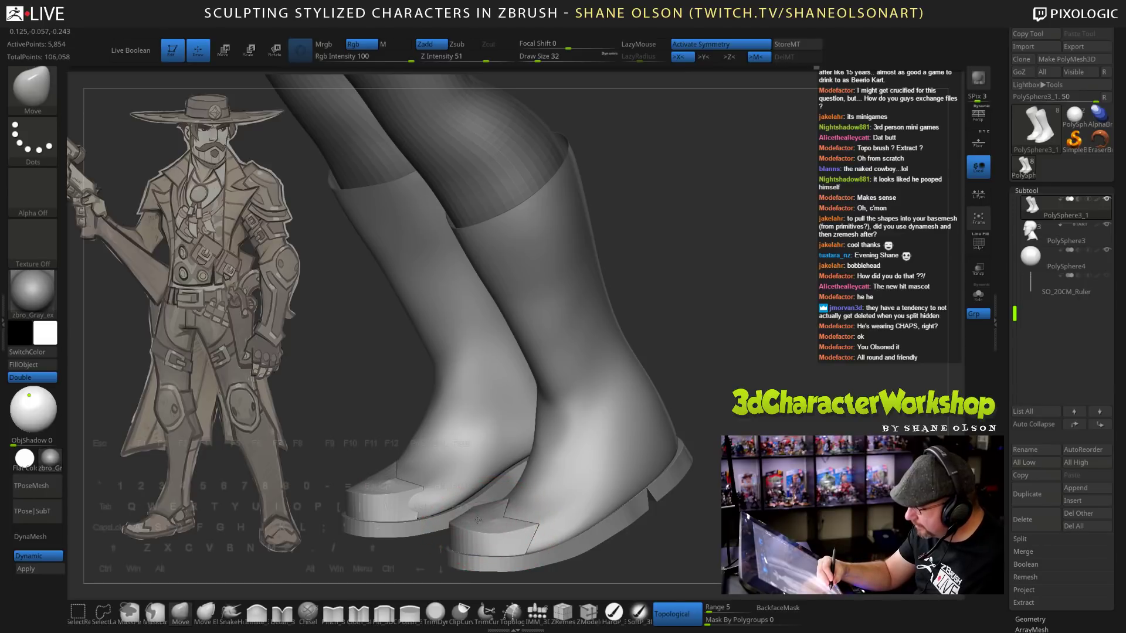
left_click(479, 523, "ctrl+shift")
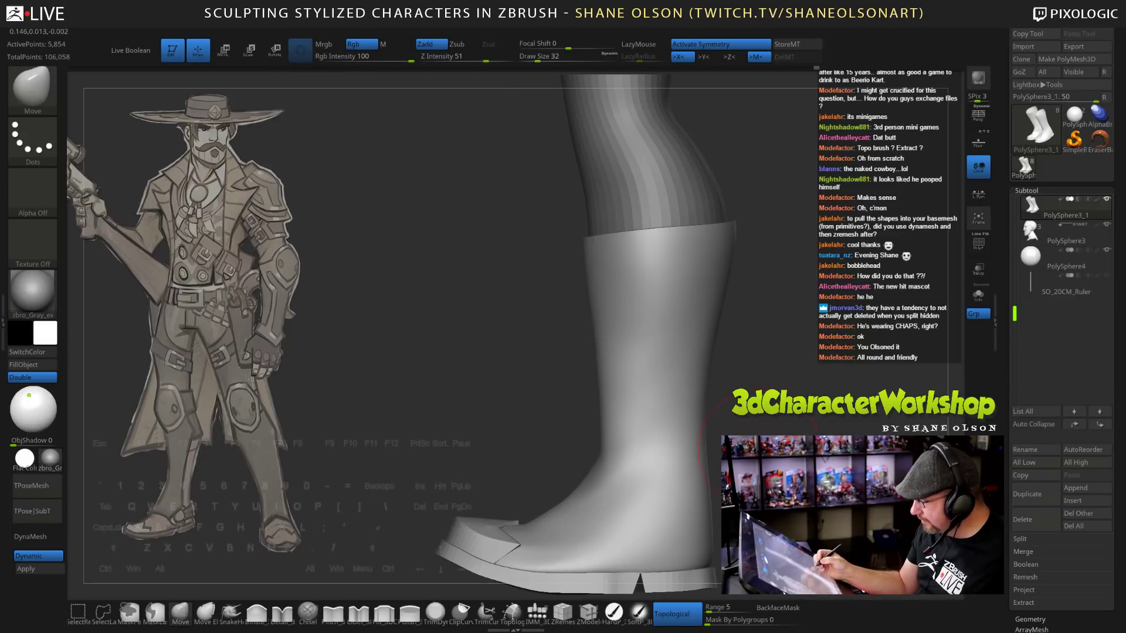
Set the Move brush to draw size 49, refine the boots' ankle profile and smooth the ankle surface.
mouse_move(756, 454)
left_mouse_down("alt")
mouse_move(630, 468)
mouse_move(623, 456)
mouse_move(639, 471)
left_mouse_up("alt")
key("s")
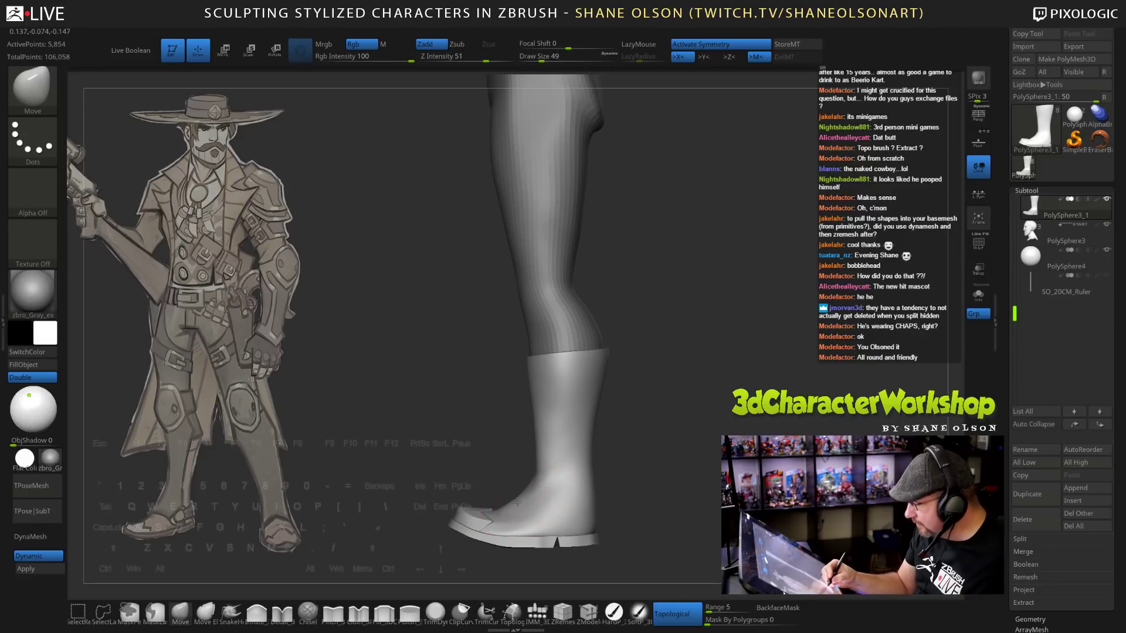
left_click(673, 456, "ctrl+shift")
key("f")
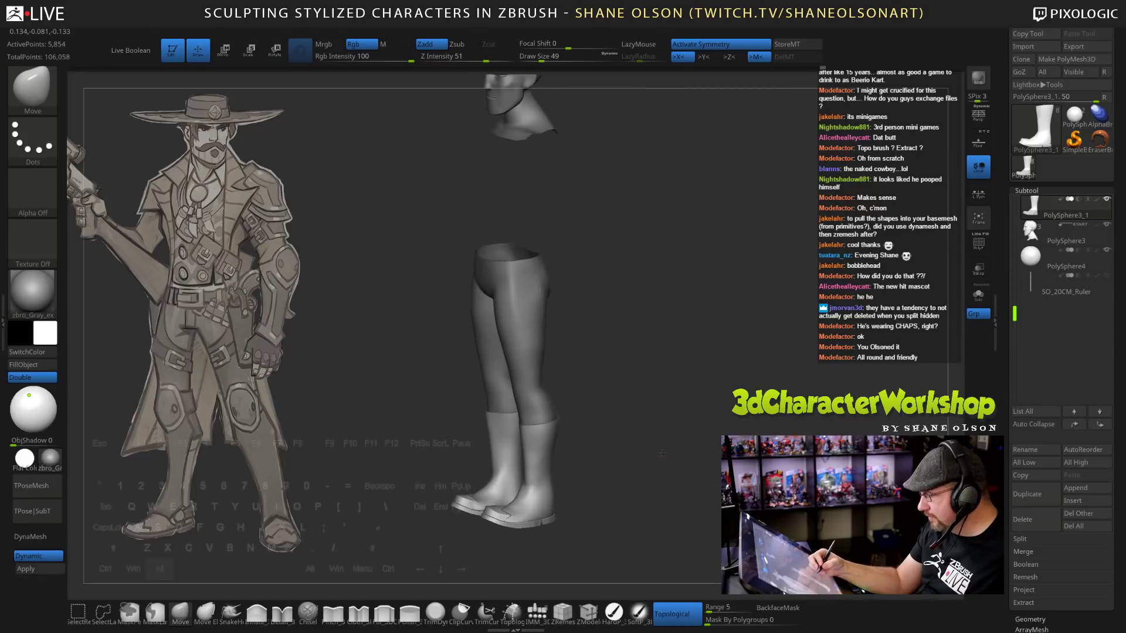
left_click_drag(661, 453, 706, 455, "alt")
mouse_move(643, 491)
left_mouse_down()
mouse_move(633, 530)
mouse_move(642, 536)
left_mouse_up()
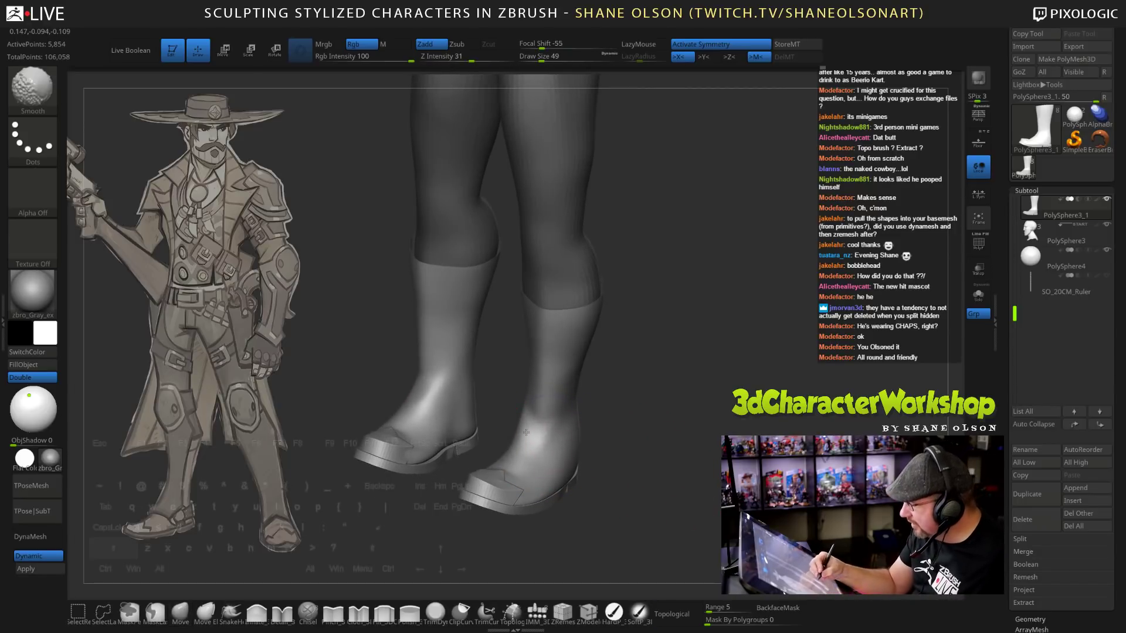
mouse_move(639, 464)
left_mouse_down()
mouse_move(584, 461)
mouse_move(655, 479)
mouse_move(674, 452)
mouse_move(673, 467)
mouse_move(608, 445)
mouse_move(665, 419)
mouse_move(654, 381)
left_mouse_up()
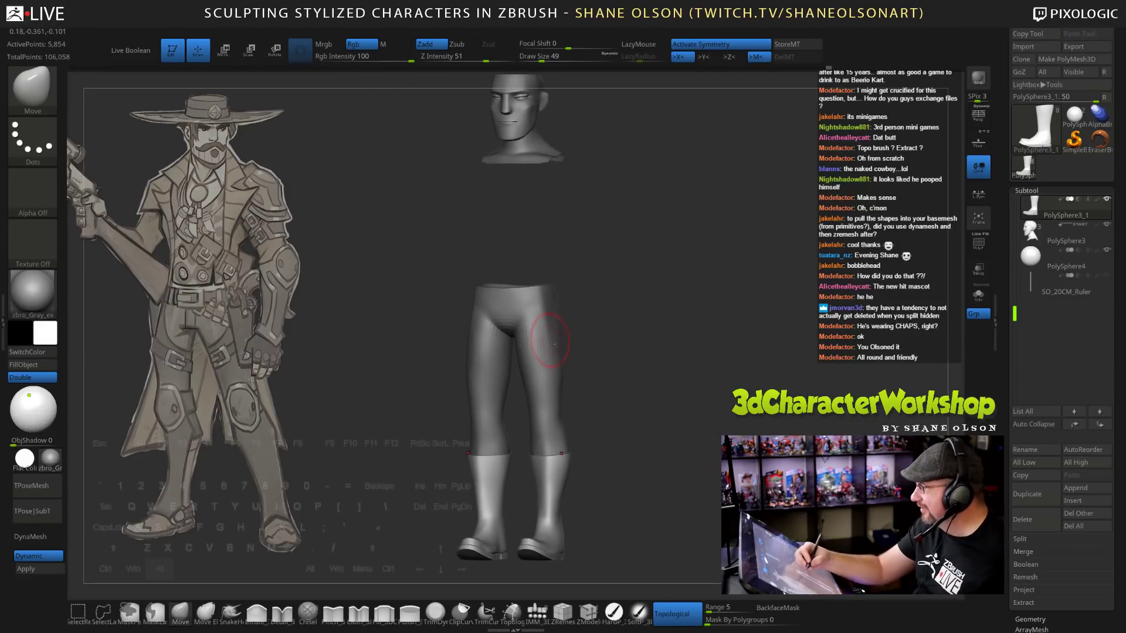
Make the pants the active subtool and reshape the crotch and inner thighs with the Move brush at draw size 49.
left_click(547, 337, "alt")
left_click_drag(579, 346, 731, 396)
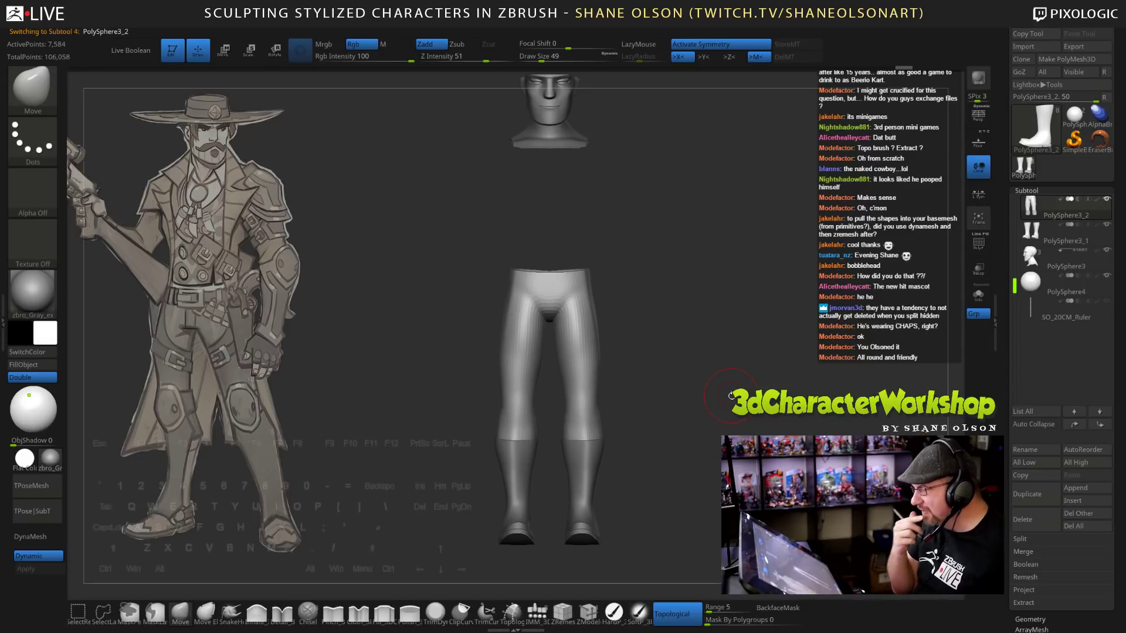
left_click_drag(673, 336, 659, 363)
left_click_drag(566, 441, 613, 408)
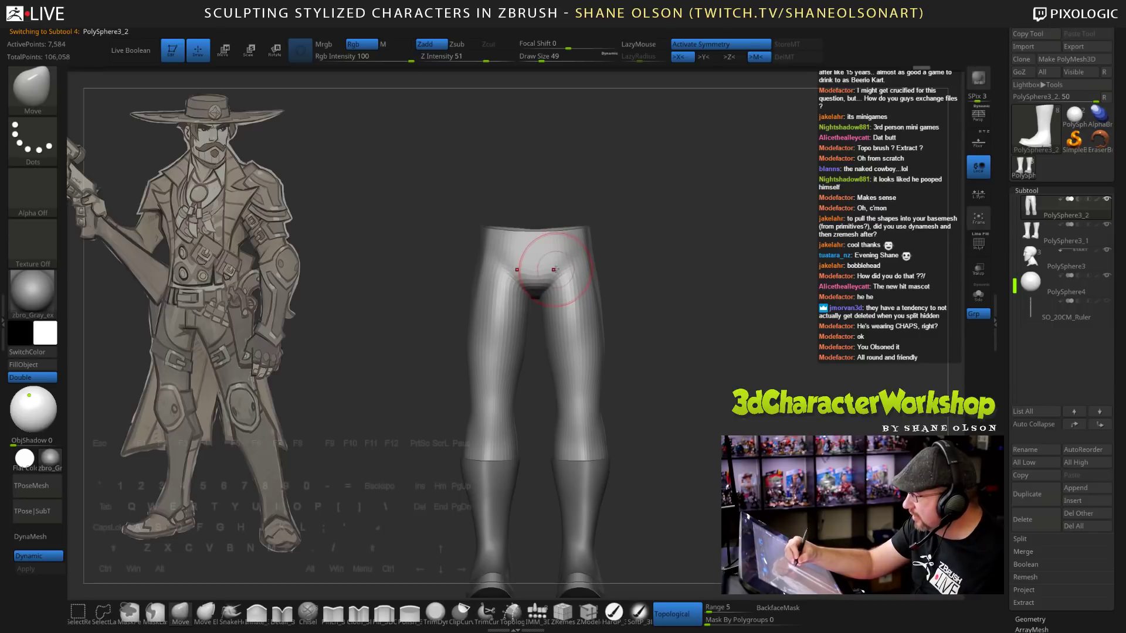
left_click_drag(668, 308, 573, 303)
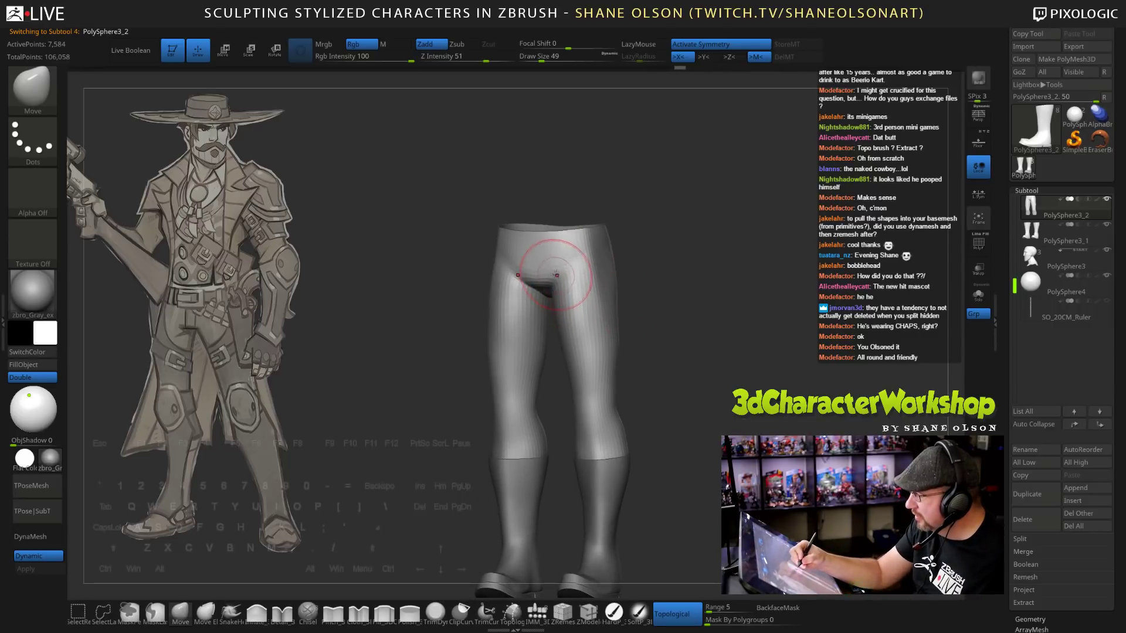
mouse_move(653, 301)
left_mouse_down("shift")
mouse_move(666, 294)
mouse_move(703, 335)
mouse_move(683, 299)
mouse_move(646, 305)
left_mouse_up("shift")
Refine the pelvis and crotch shape of the pants with the Move brush at draw sizes 38 and 82.
key("s")
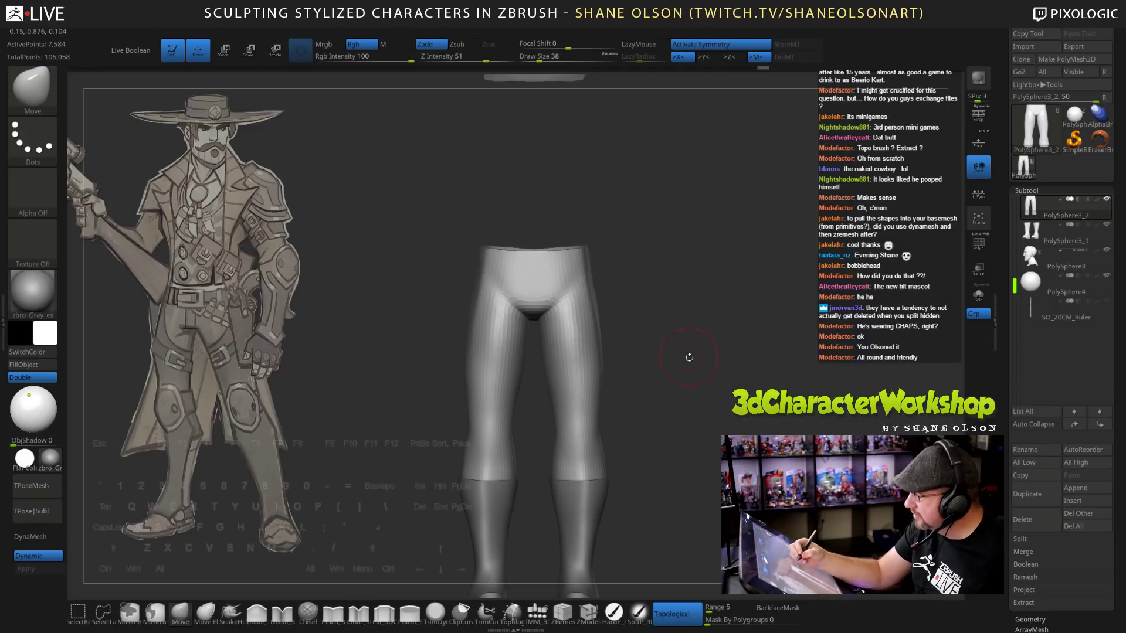
left_click_drag(689, 357, 572, 311)
left_click_drag(665, 299, 716, 350, "shift")
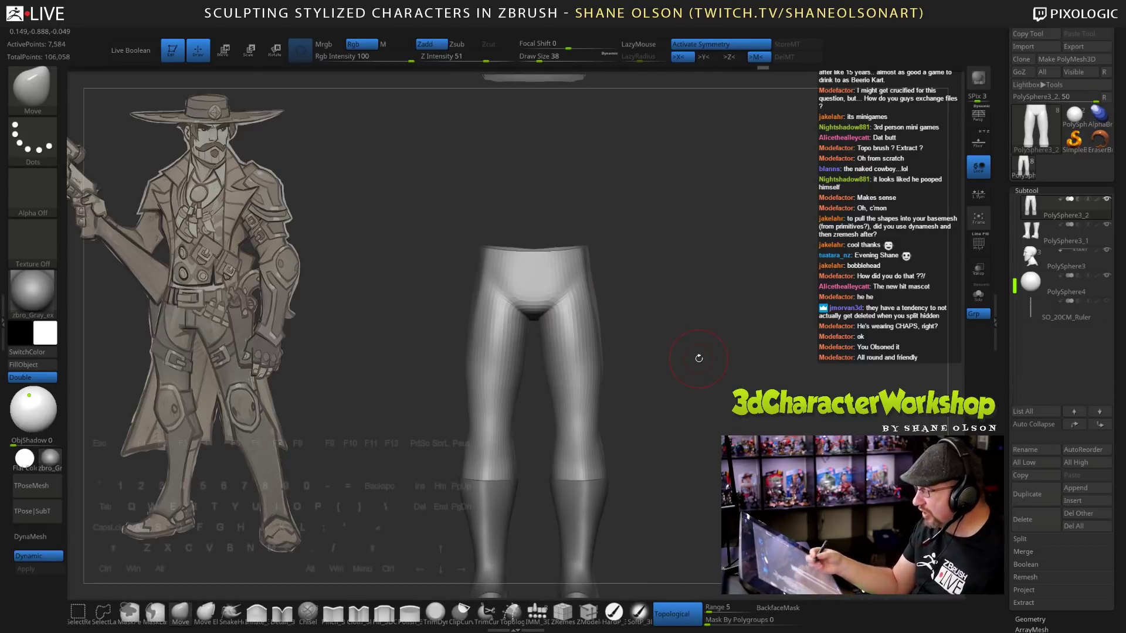
mouse_move(664, 323)
left_mouse_down()
mouse_move(627, 313)
mouse_move(662, 296)
left_mouse_up()
key("s")
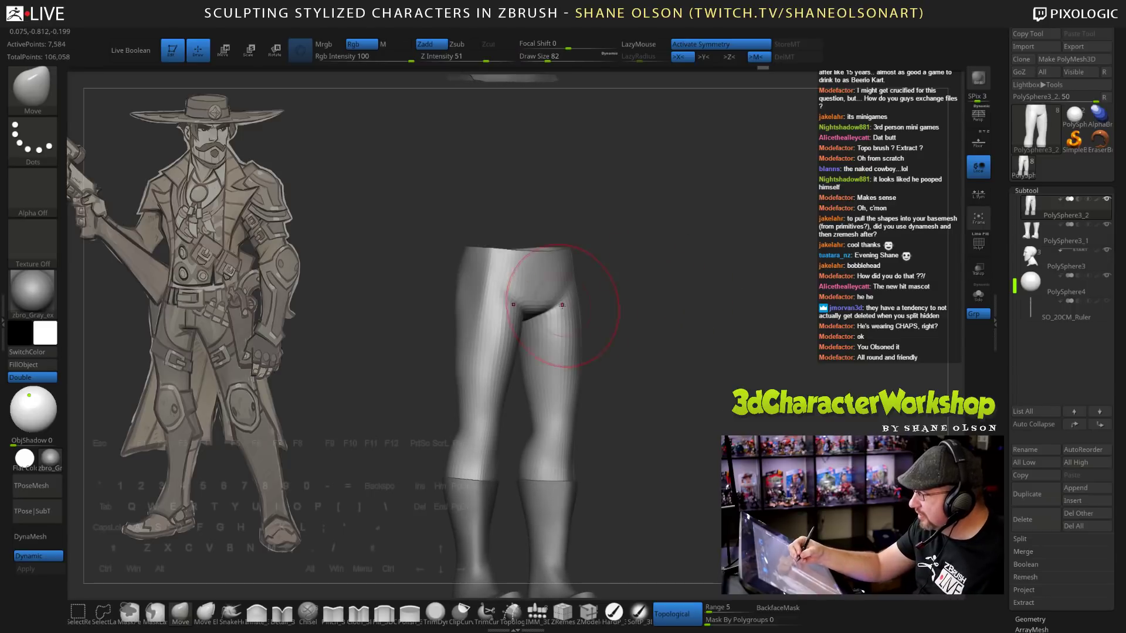
left_click_drag(656, 348, 620, 356, "shift")
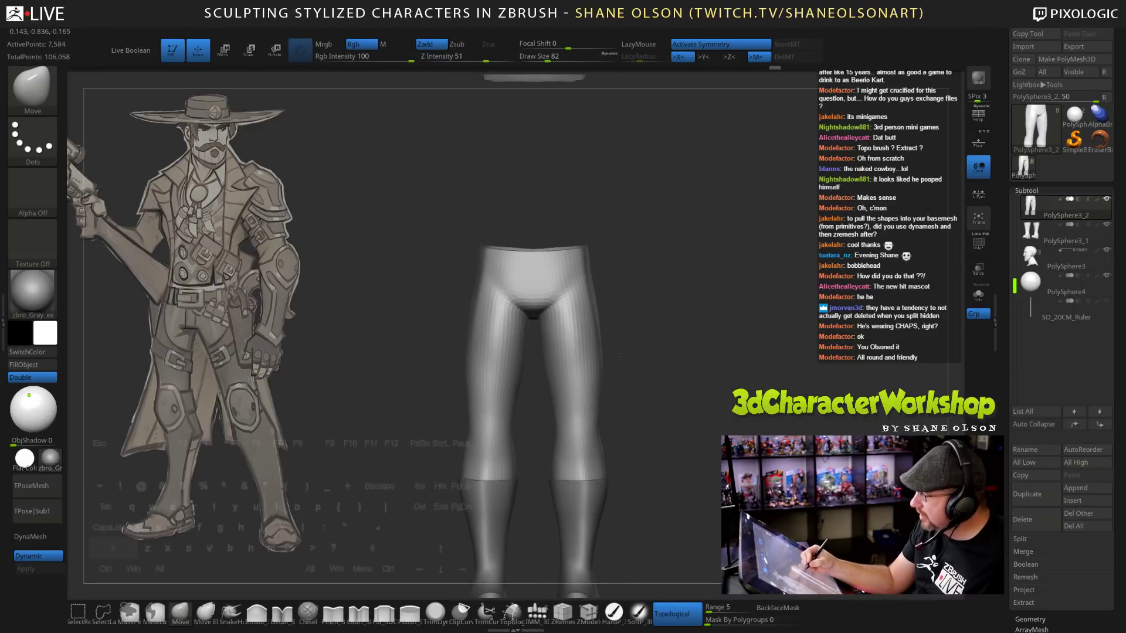
Switch to the Pinch brush at draw size 36 and delete the hidden lower part of the pants inside the boots.
left_click(333, 613)
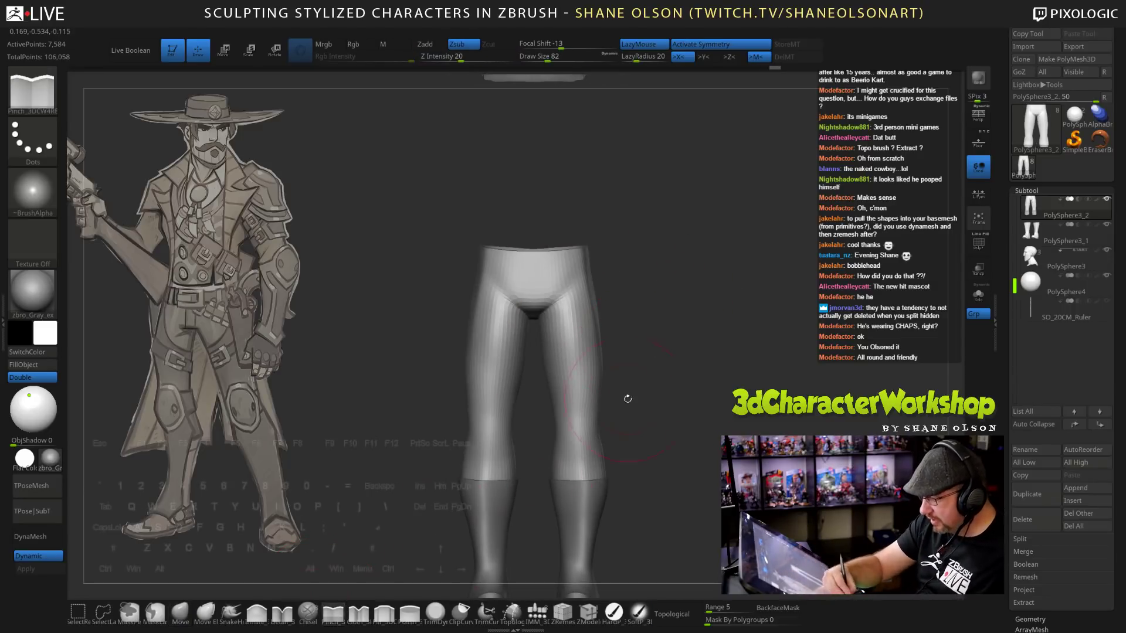
mouse_move(699, 372)
left_mouse_down("alt")
mouse_move(703, 387)
mouse_move(693, 346)
mouse_move(722, 364)
mouse_move(666, 319)
mouse_move(708, 330)
left_mouse_up("alt")
key("s")
left_click(977, 294)
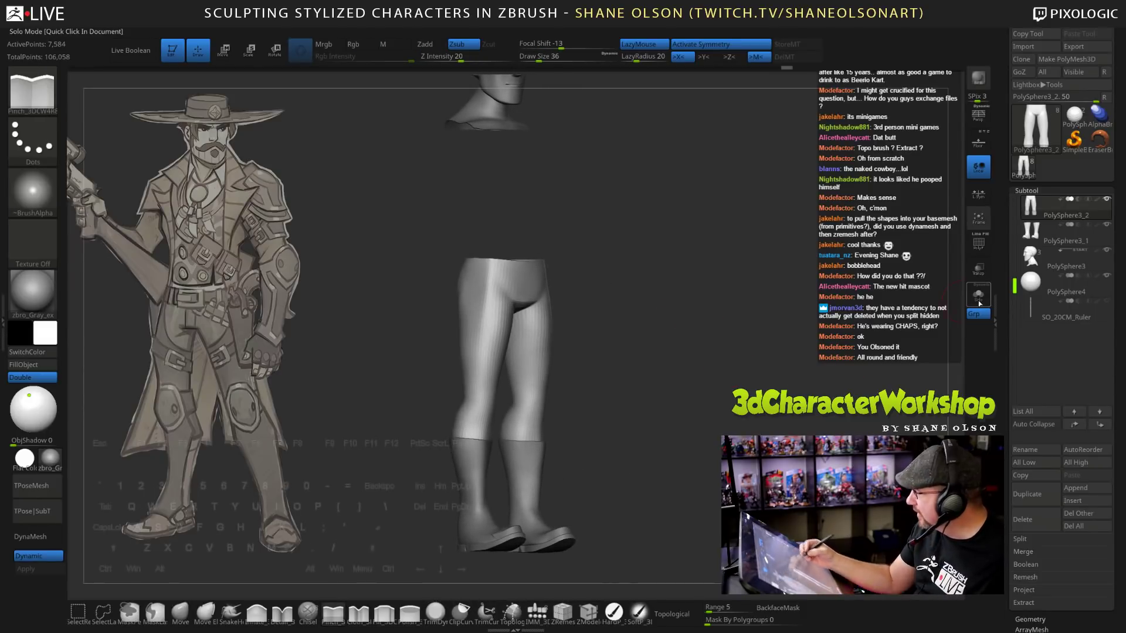
left_click(977, 295)
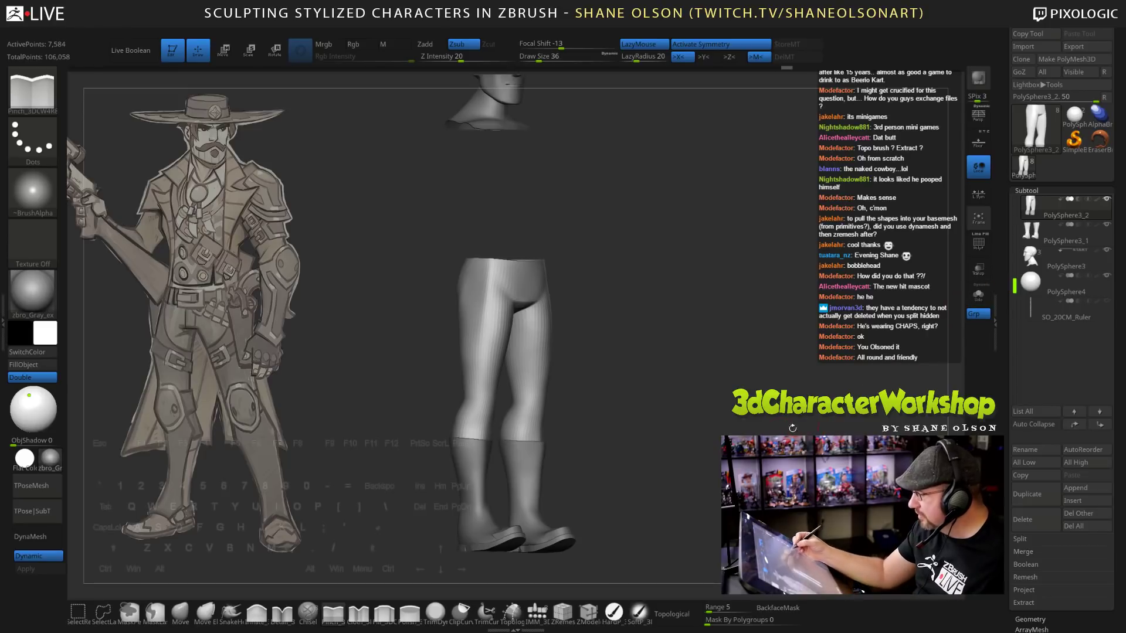
left_click_drag(791, 424, 750, 418)
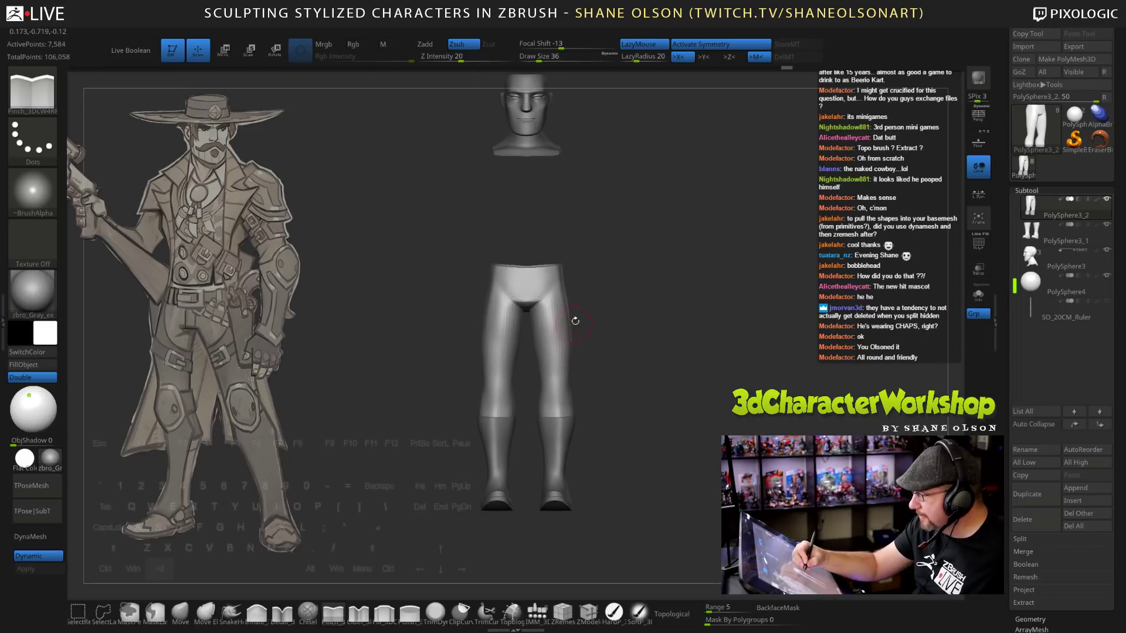
left_click_drag(655, 290, 657, 295, "alt")
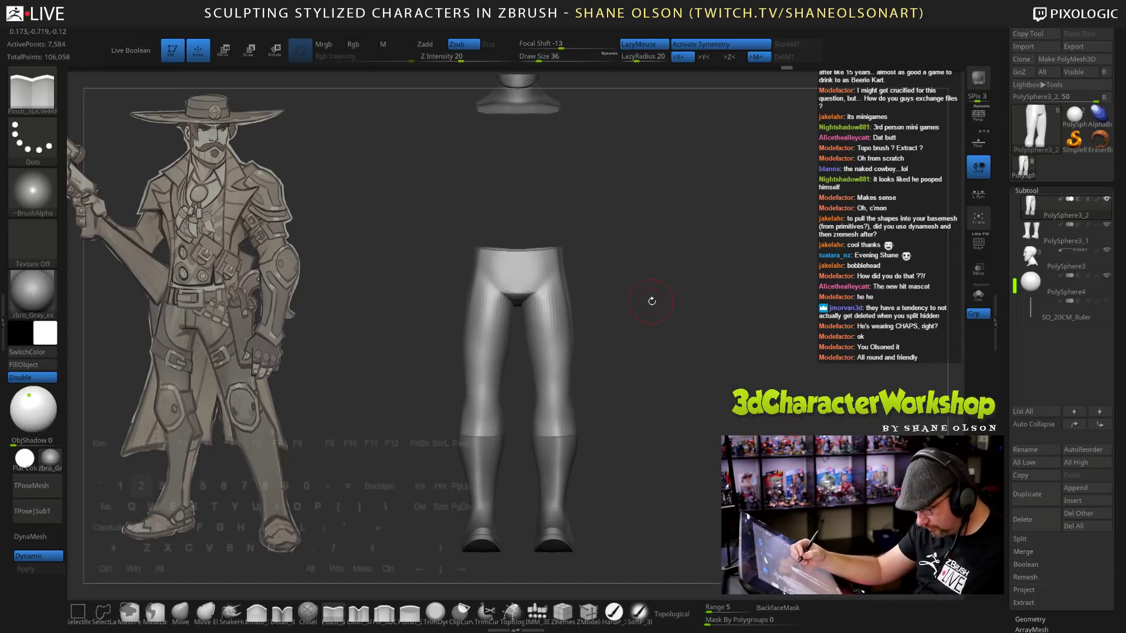
key("2")
left_click(626, 145)
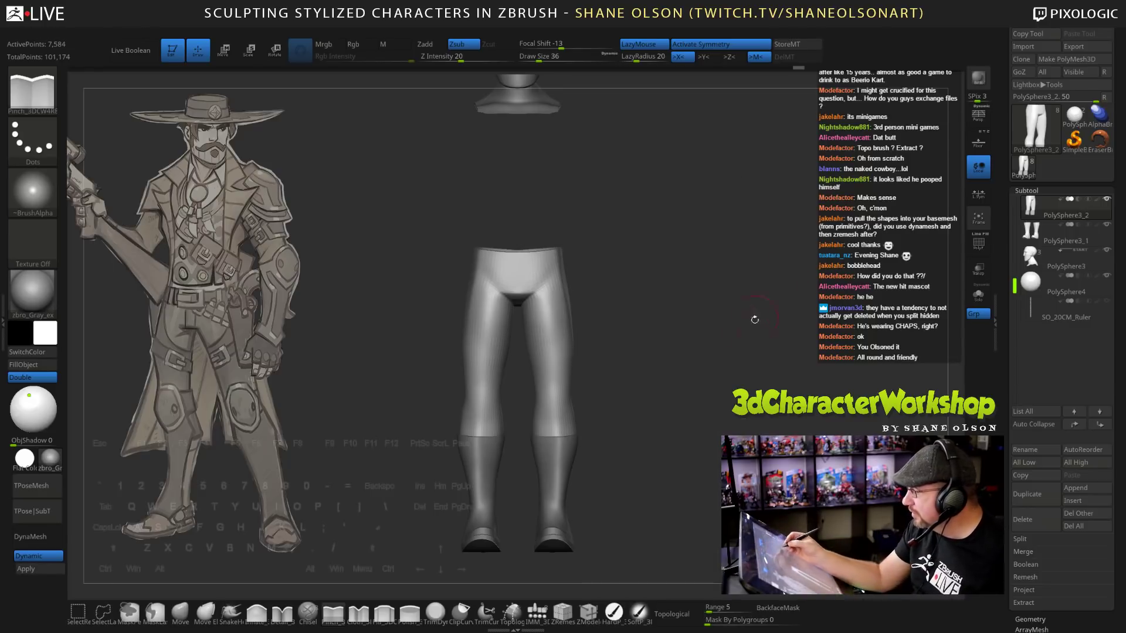
Pinch the creases between the pelvis and thighs, then smooth the front of the crotch with Smooth at Z intensity 15.
mouse_move(754, 332)
left_mouse_down()
mouse_move(707, 409)
mouse_move(672, 315)
mouse_move(639, 375)
left_mouse_up()
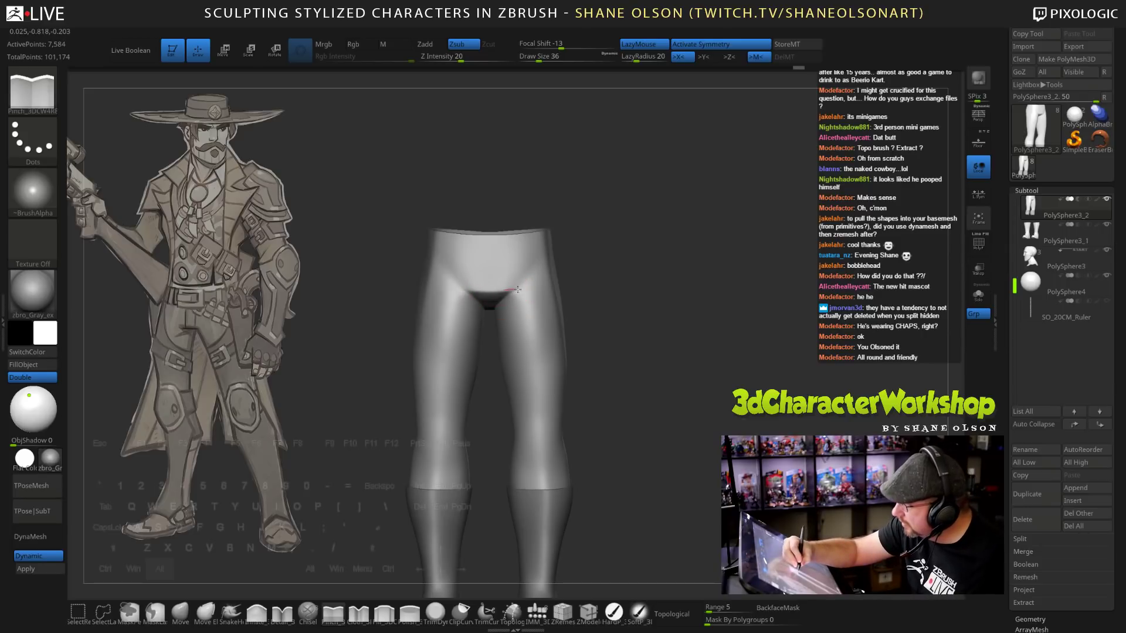
mouse_move(528, 291)
left_mouse_down()
mouse_move(691, 340)
mouse_move(645, 352)
mouse_move(749, 373)
mouse_move(674, 363)
left_mouse_up()
key("shift")
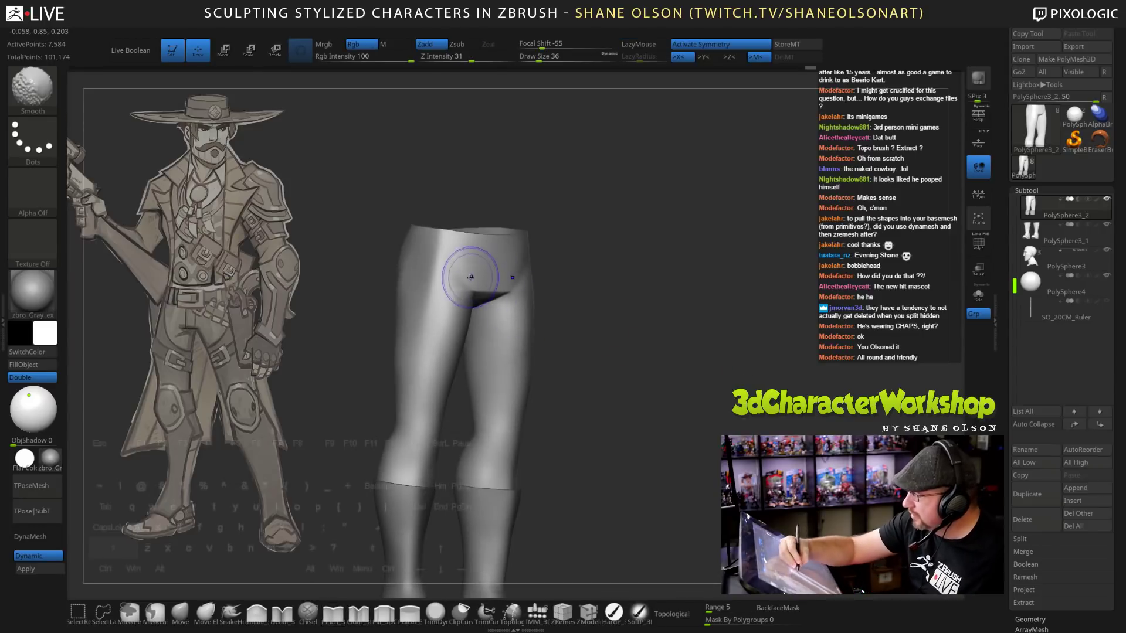
left_click(445, 56)
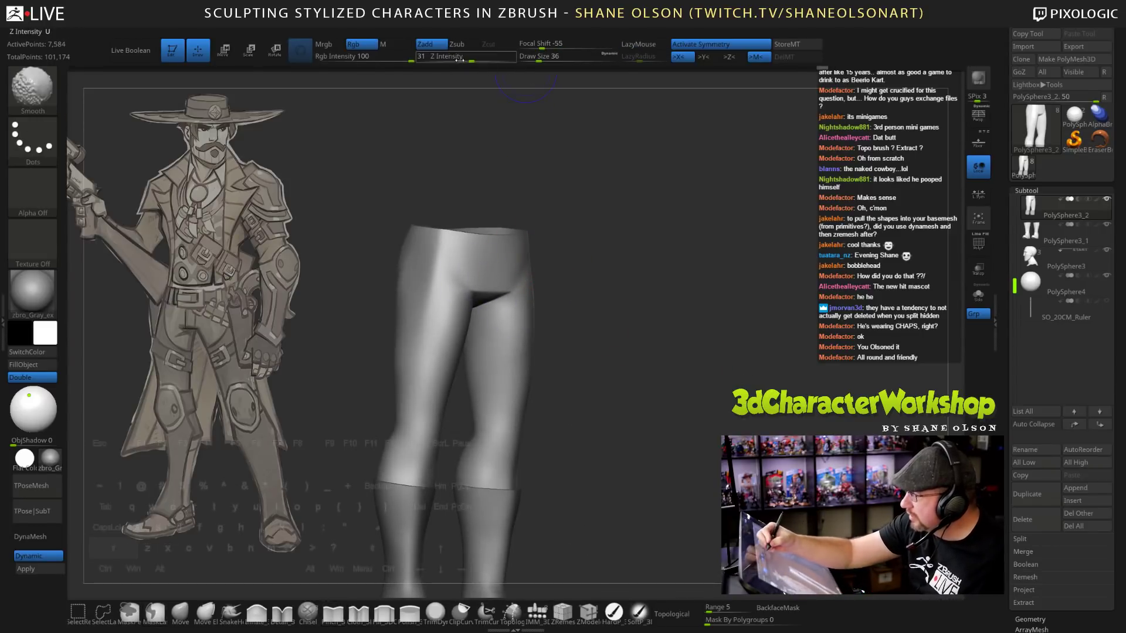
type("15")
key("Return")
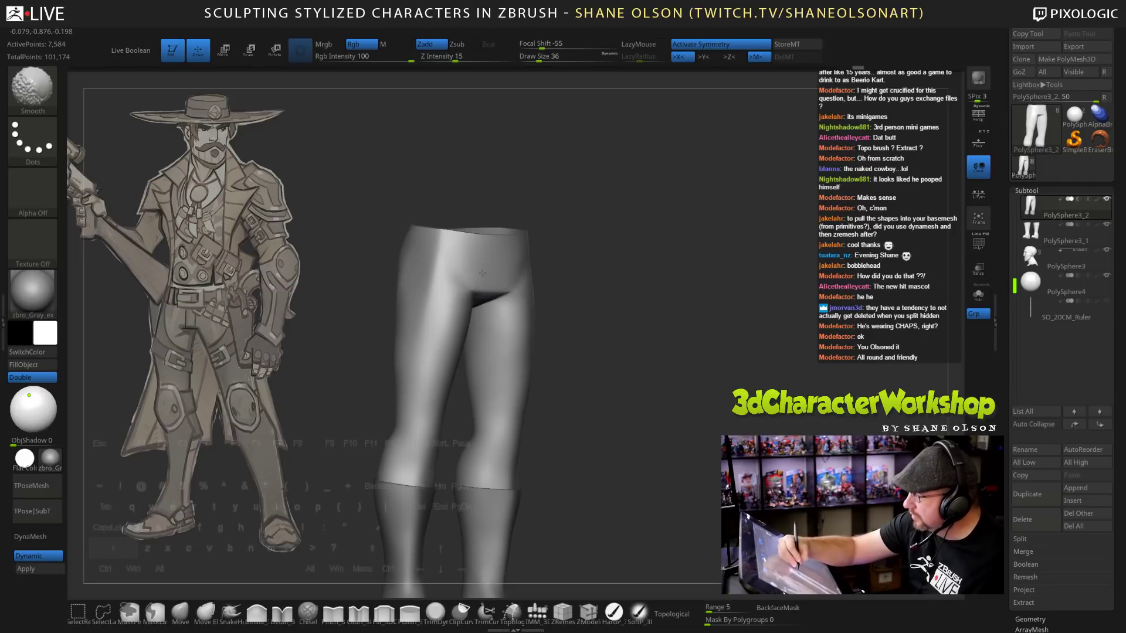
mouse_move(698, 337)
left_mouse_down()
mouse_move(643, 343)
mouse_move(674, 409)
mouse_move(643, 358)
mouse_move(666, 371)
mouse_move(482, 272)
left_mouse_up()
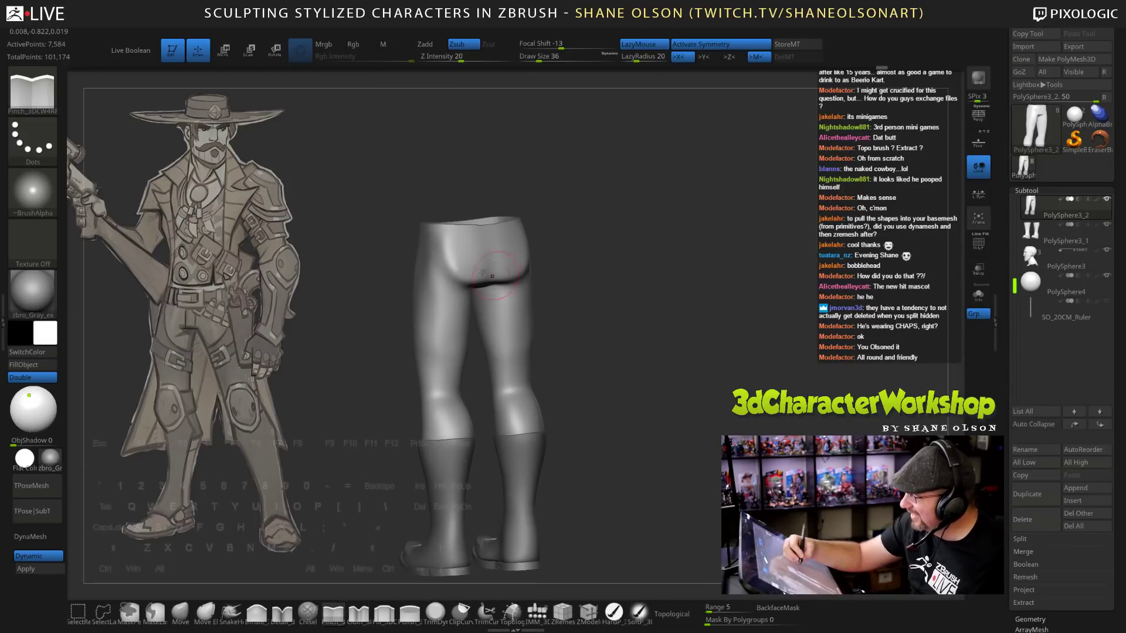
Pinch the crease under the buttocks and even out the seat of the pants with the Fill brush at Z intensity 10.
left_click_drag(602, 377, 508, 268)
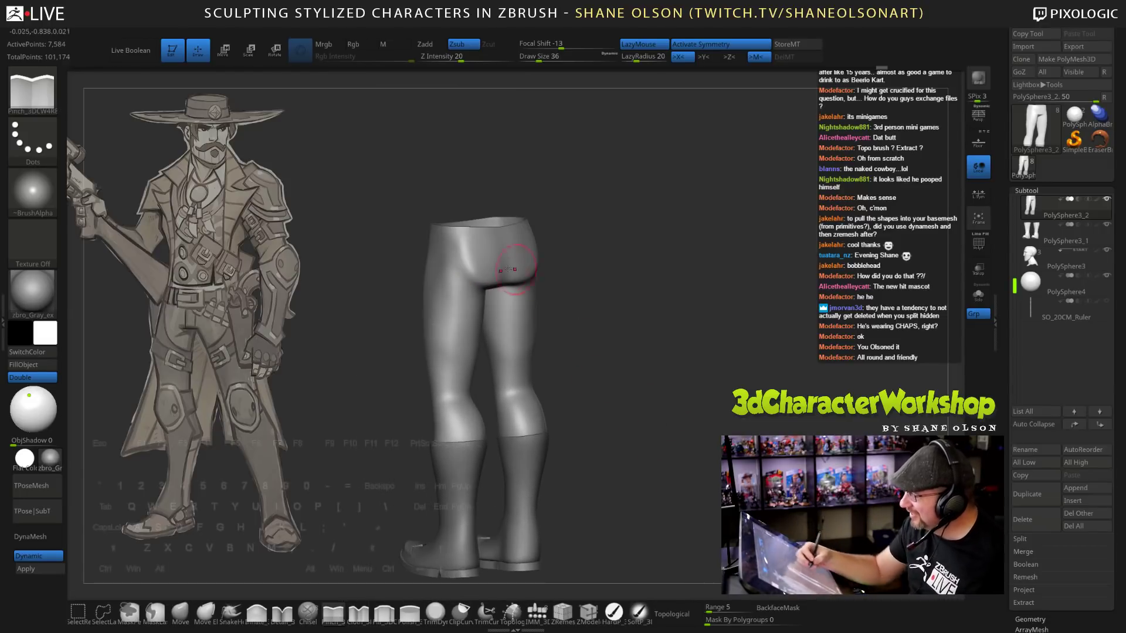
left_click(384, 613)
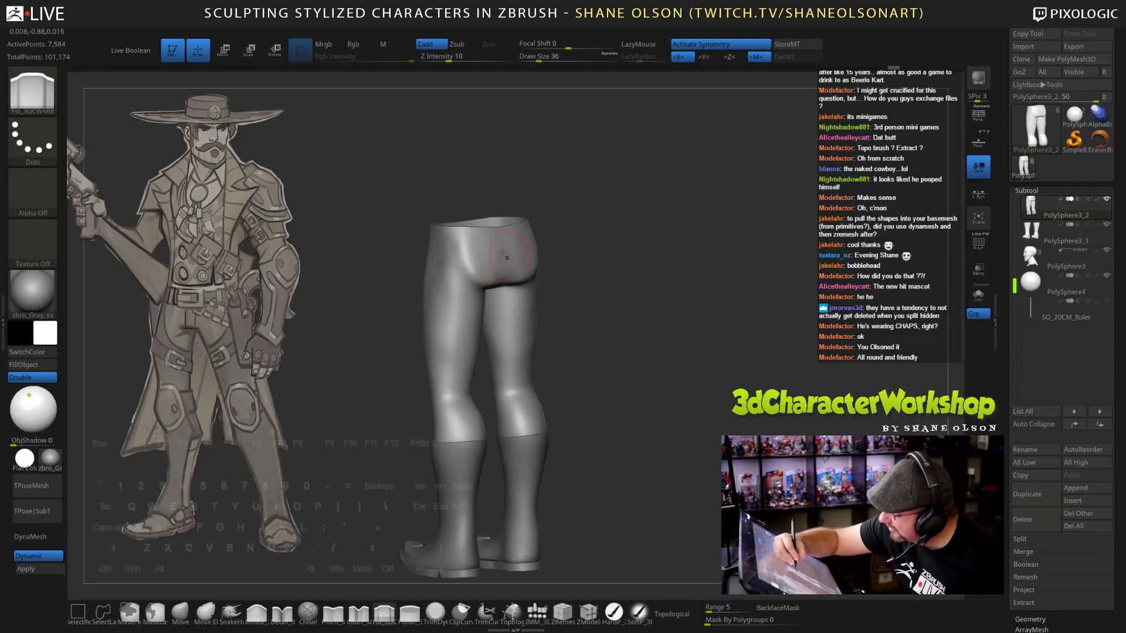
mouse_move(688, 366)
left_mouse_down()
mouse_move(653, 340)
mouse_move(669, 356)
left_mouse_up()
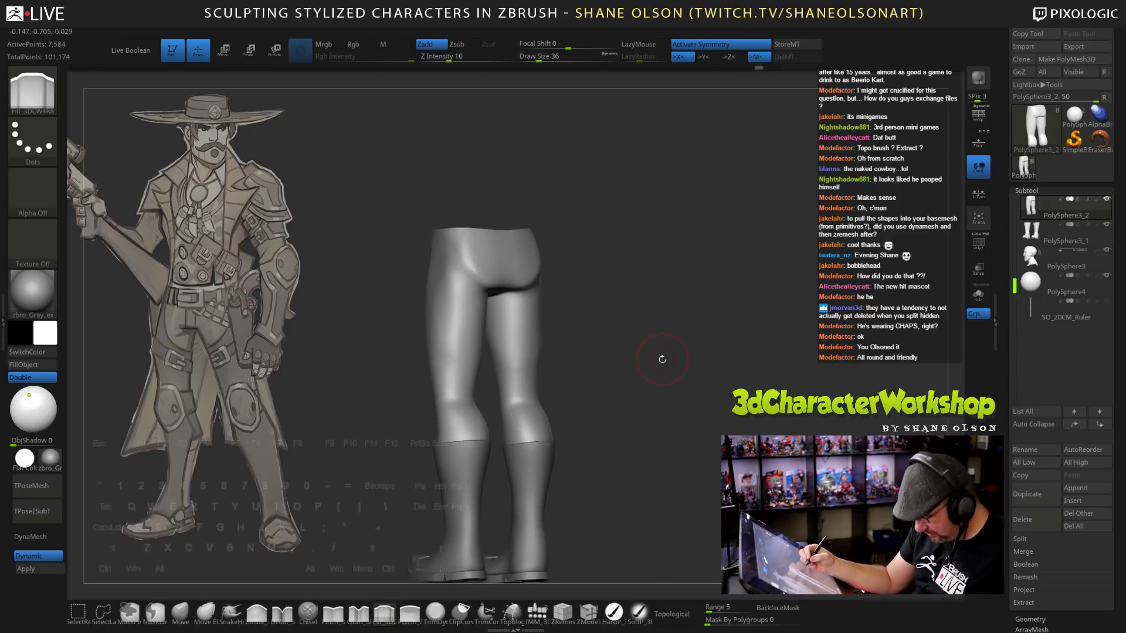
Build up the sides of the buttocks with the ClayTubes brush at Z intensity 14 and smooth the added clay.
key("b")
key("c")
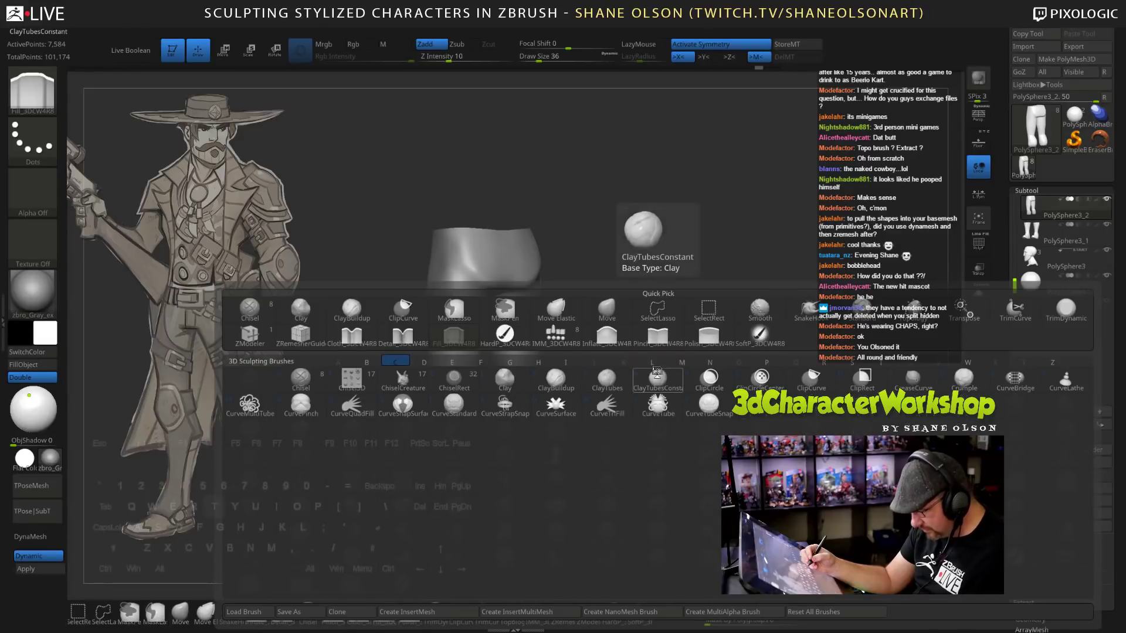
key("t")
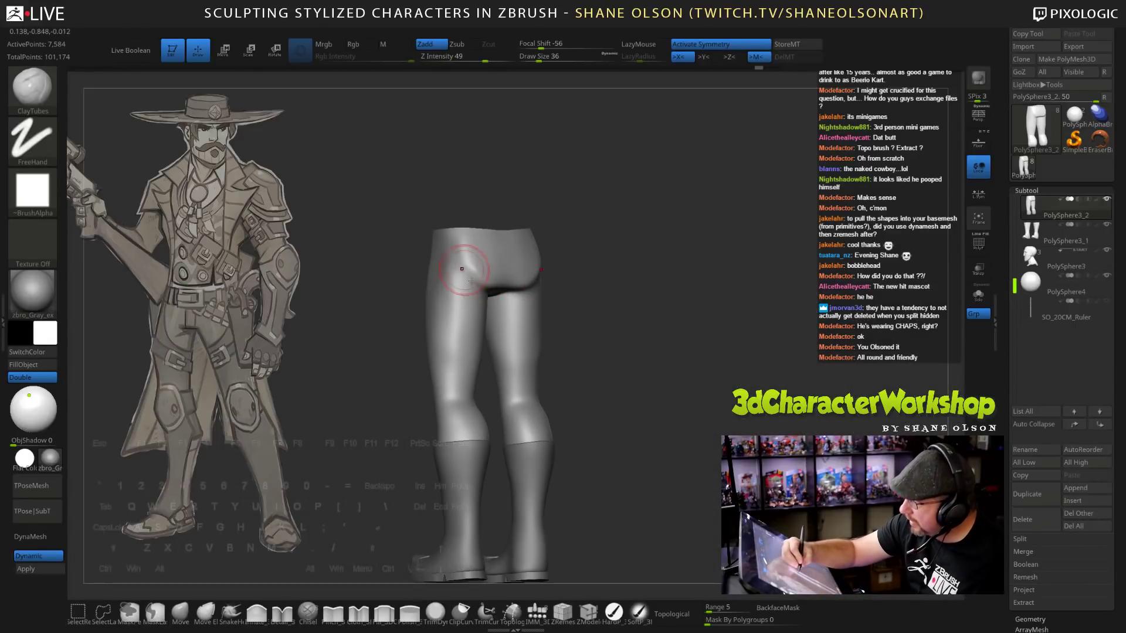
mouse_move(672, 377)
left_mouse_down()
mouse_move(673, 389)
mouse_move(663, 336)
left_mouse_up()
key("shift")
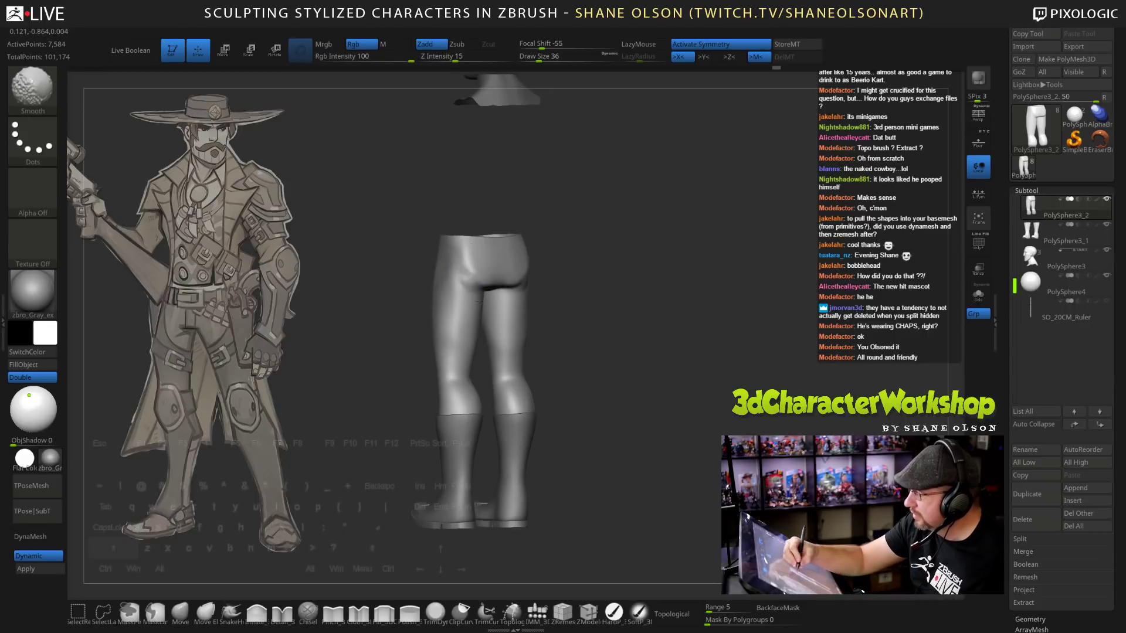
mouse_move(578, 311)
left_mouse_down()
mouse_move(573, 300)
mouse_move(594, 279)
mouse_move(543, 283)
left_mouse_up()
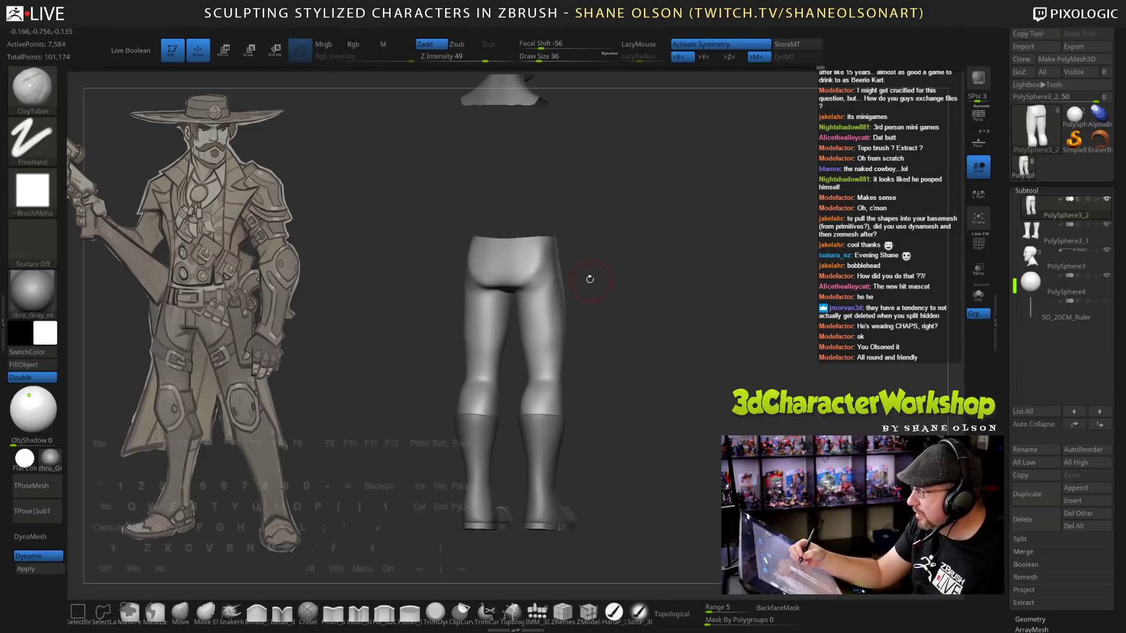
left_click_drag(460, 56, 425, 56)
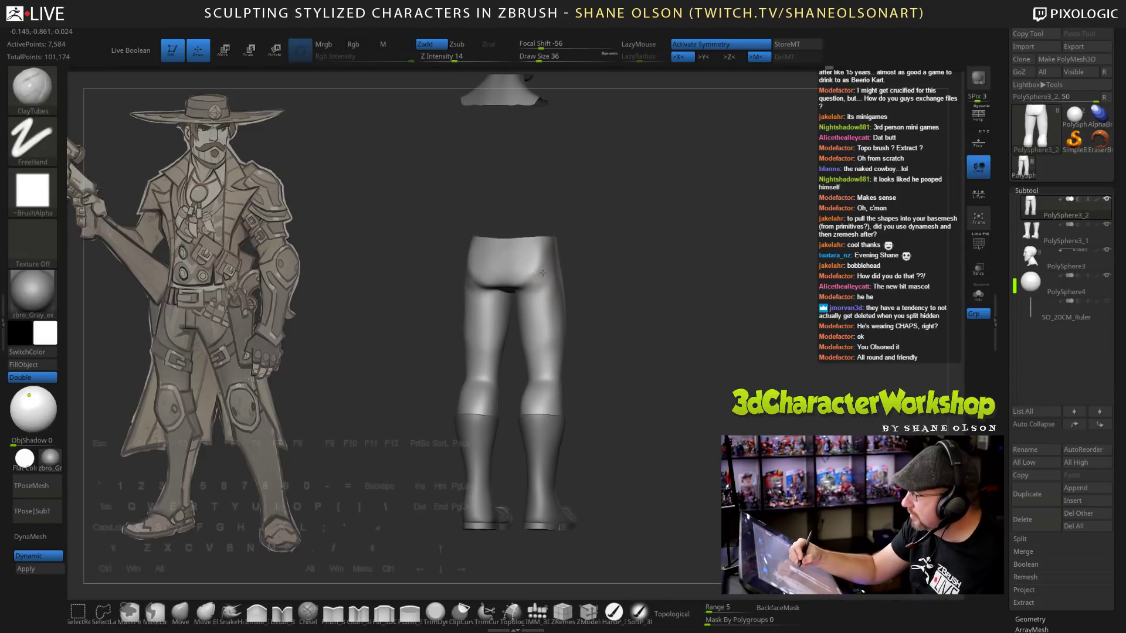
key("shift")
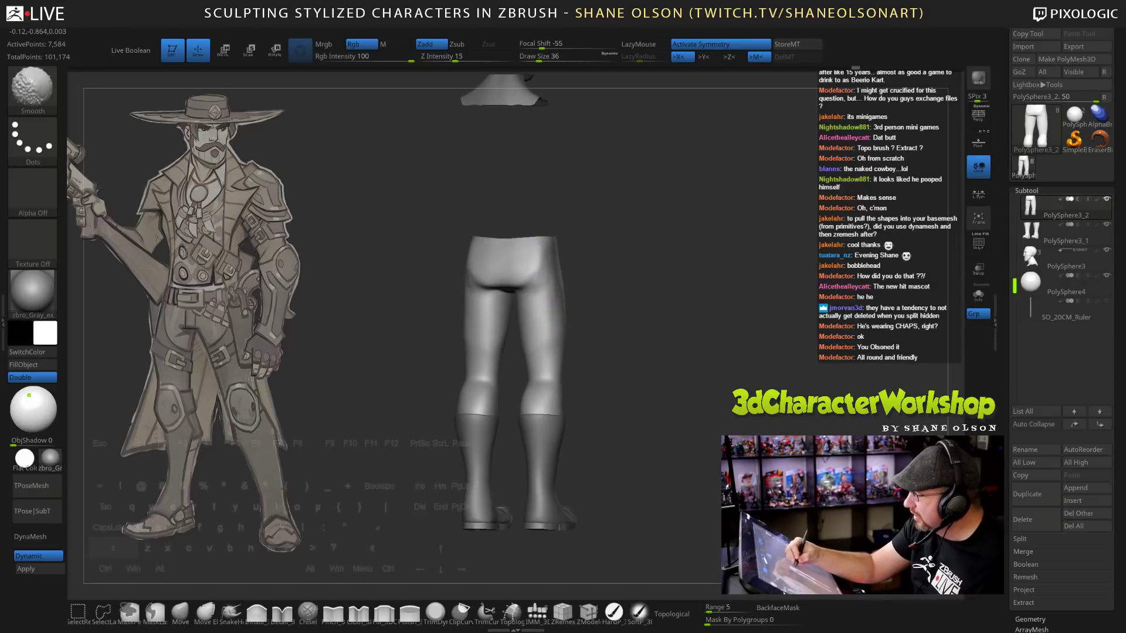
left_click_drag(602, 331, 635, 373)
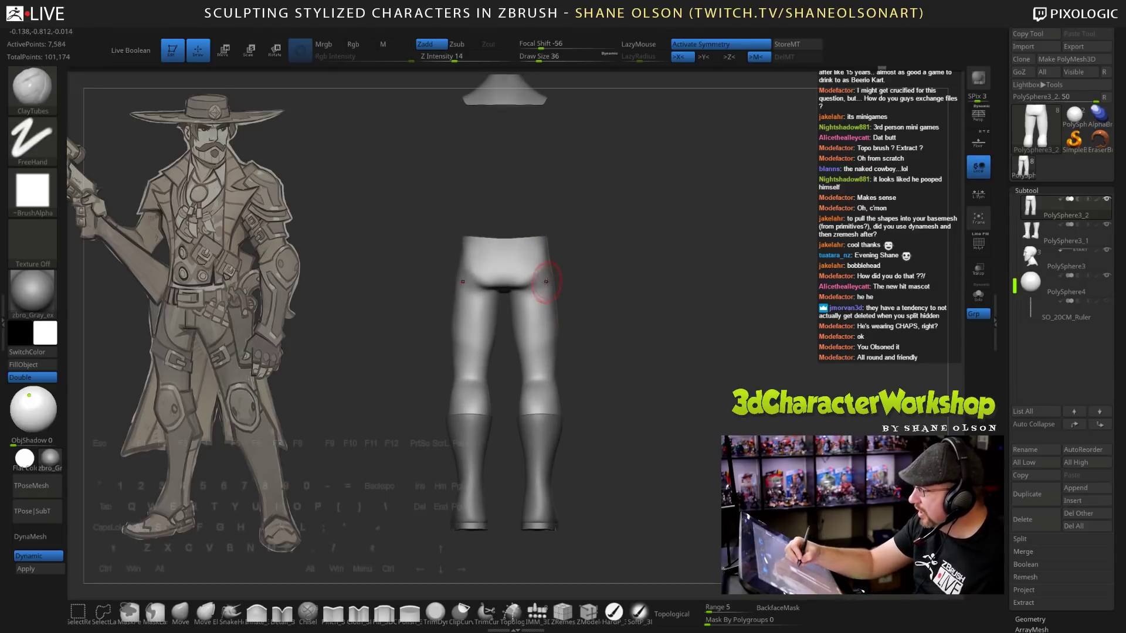
key("shift")
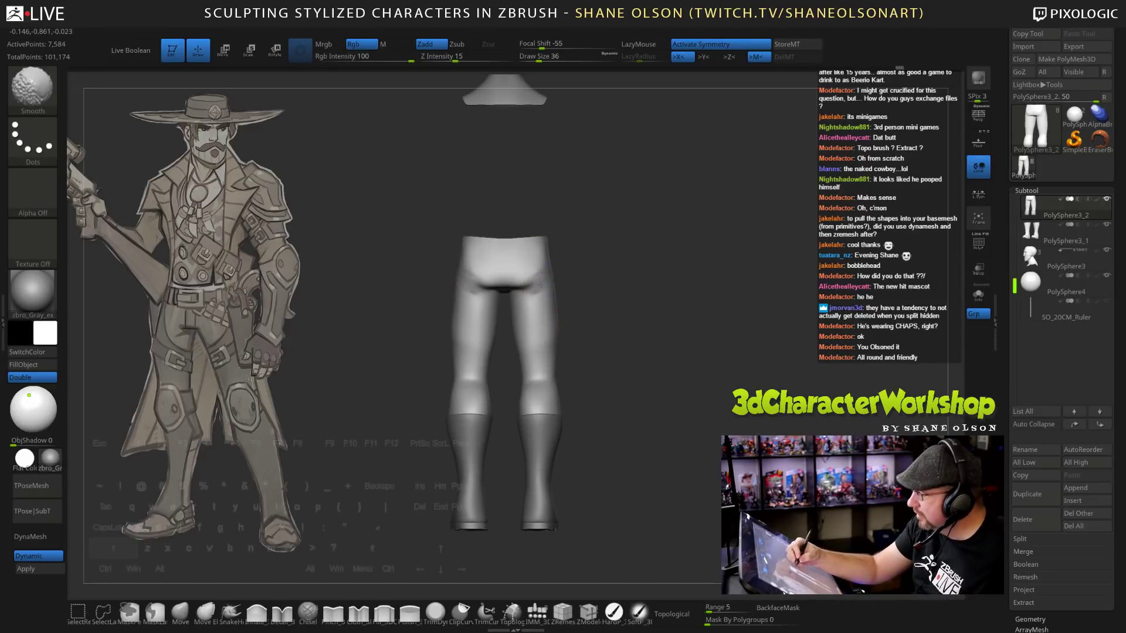
left_click_drag(580, 364, 665, 396)
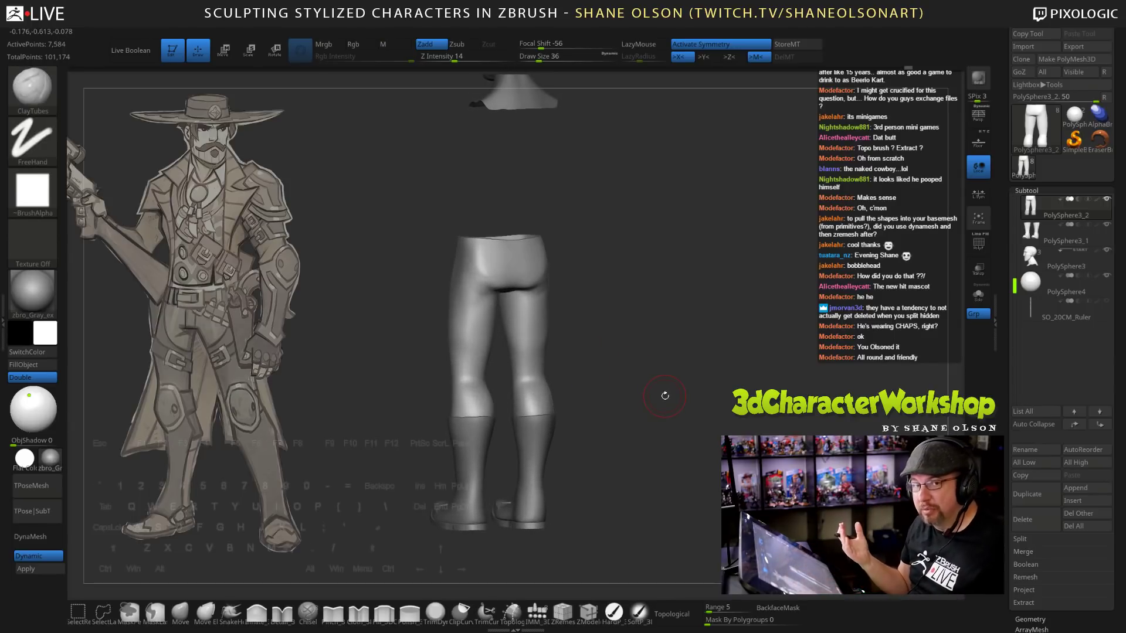
Add ClayTubes strokes on the outer hip beside the buttocks and smooth the transition into the thigh.
key("shift")
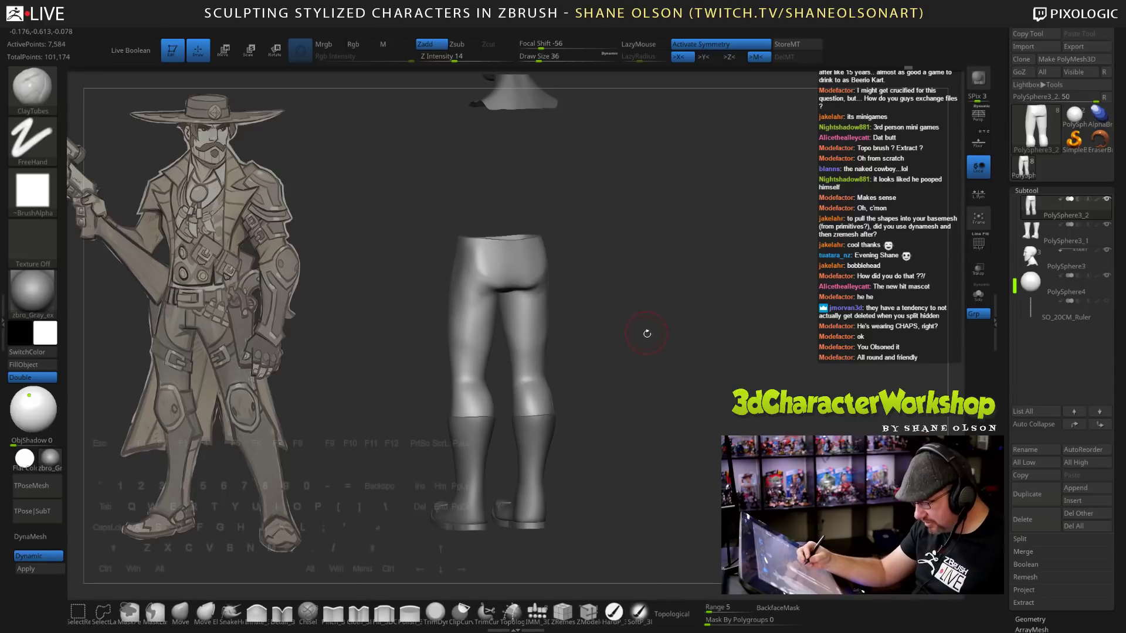
left_click_drag(647, 333, 639, 349, "alt")
left_click_drag(645, 294, 677, 263, "alt")
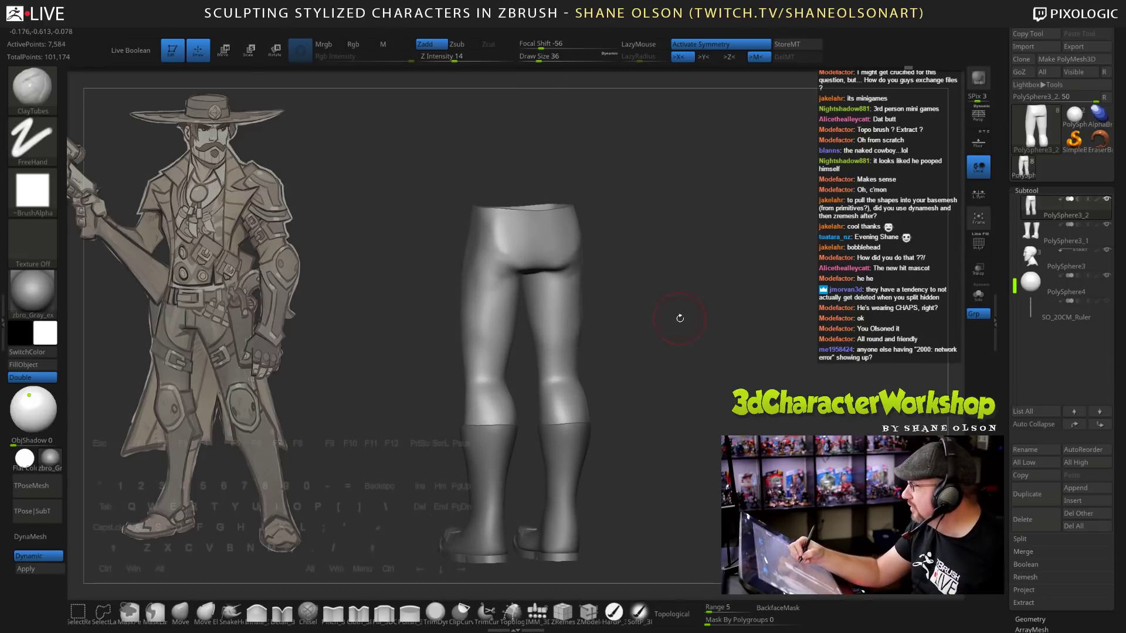
left_click_drag(679, 318, 678, 318)
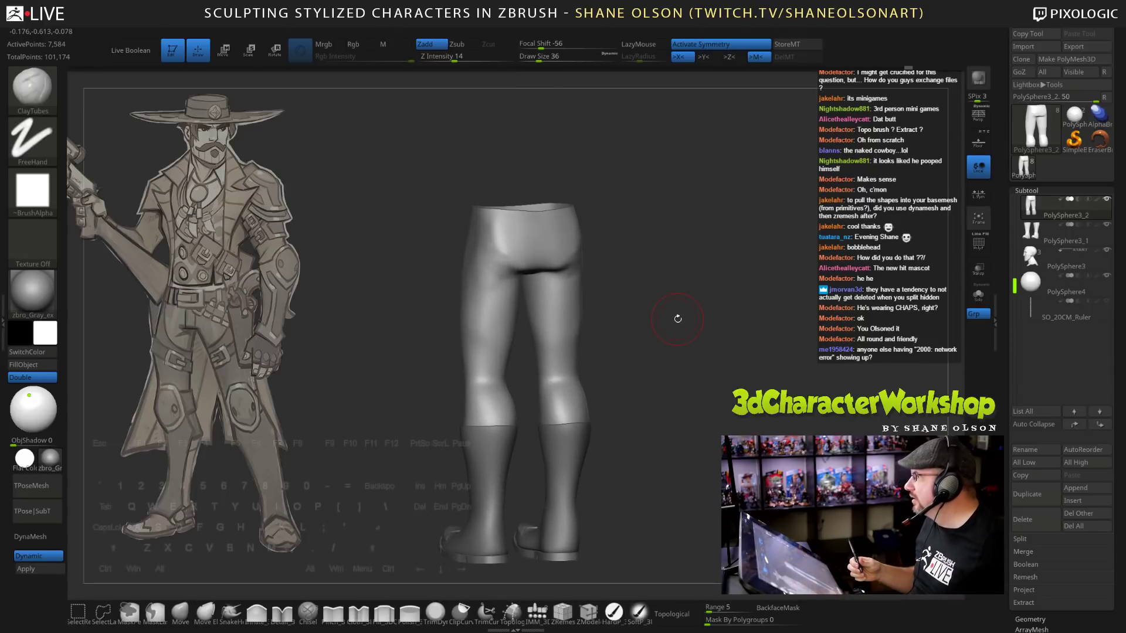
left_click_drag(732, 418, 720, 384, "alt")
left_click_drag(674, 342, 697, 342)
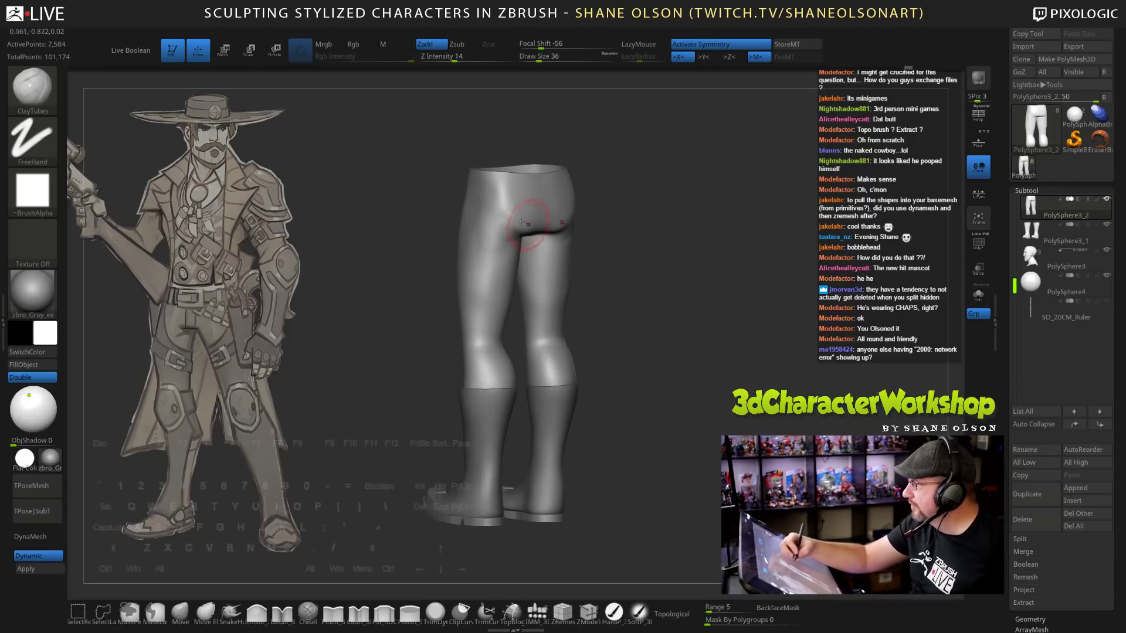
left_click_drag(502, 202, 491, 234)
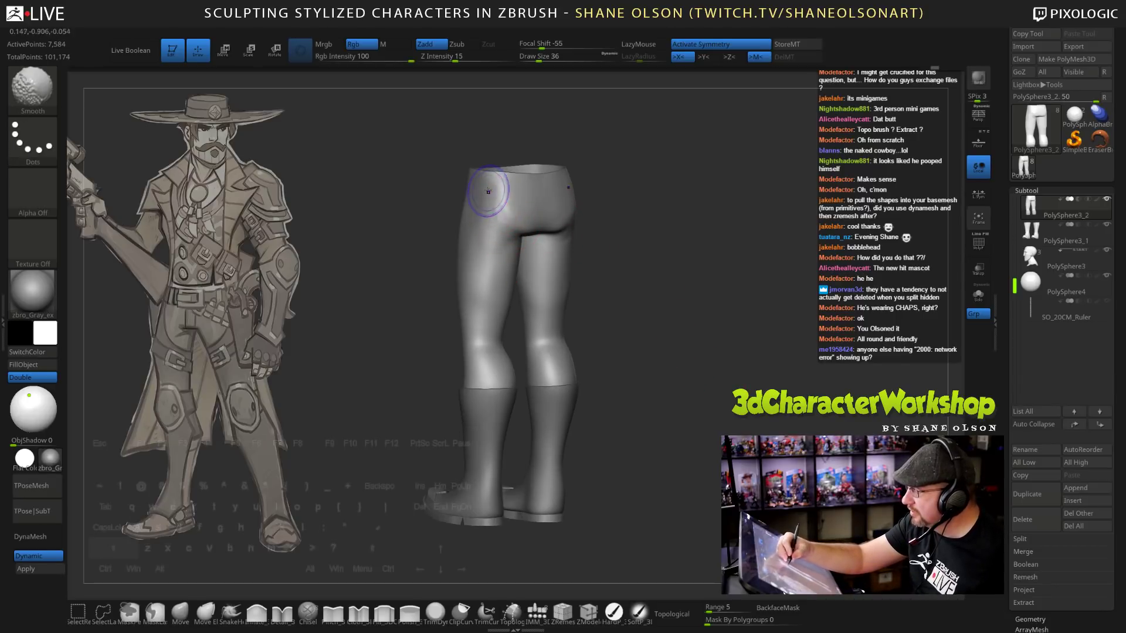
left_click_drag(491, 194, 490, 222, "shift")
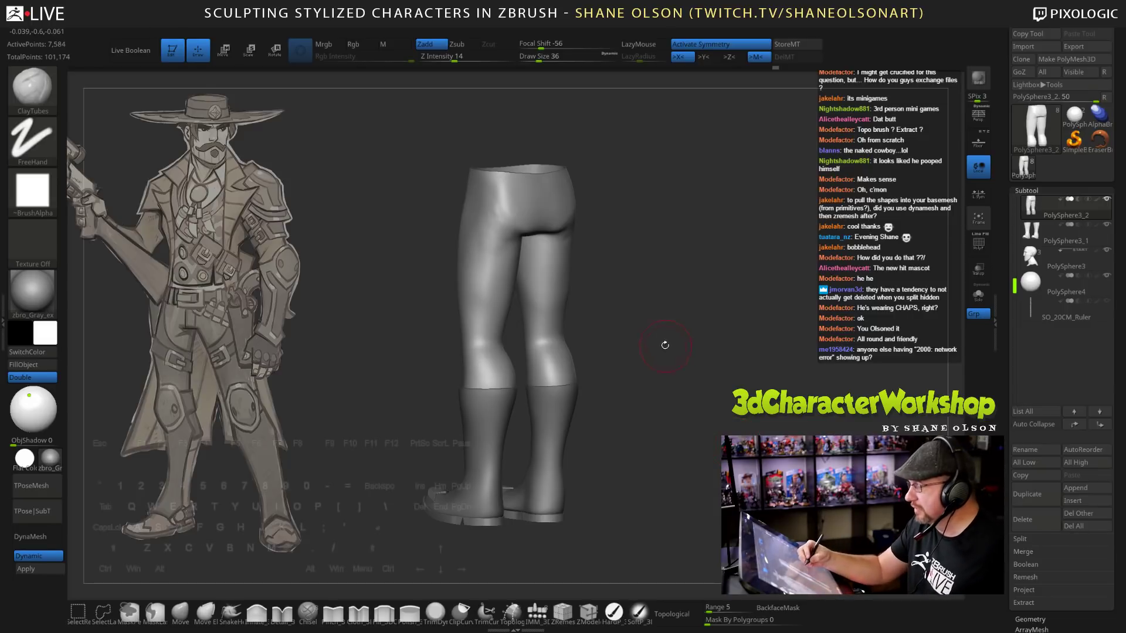
Sharpen the crease under the buttocks with the Pinch brush at Z intensity 20 and smooth the seat above it.
left_click_drag(665, 344, 695, 380, "shift")
left_click(336, 614)
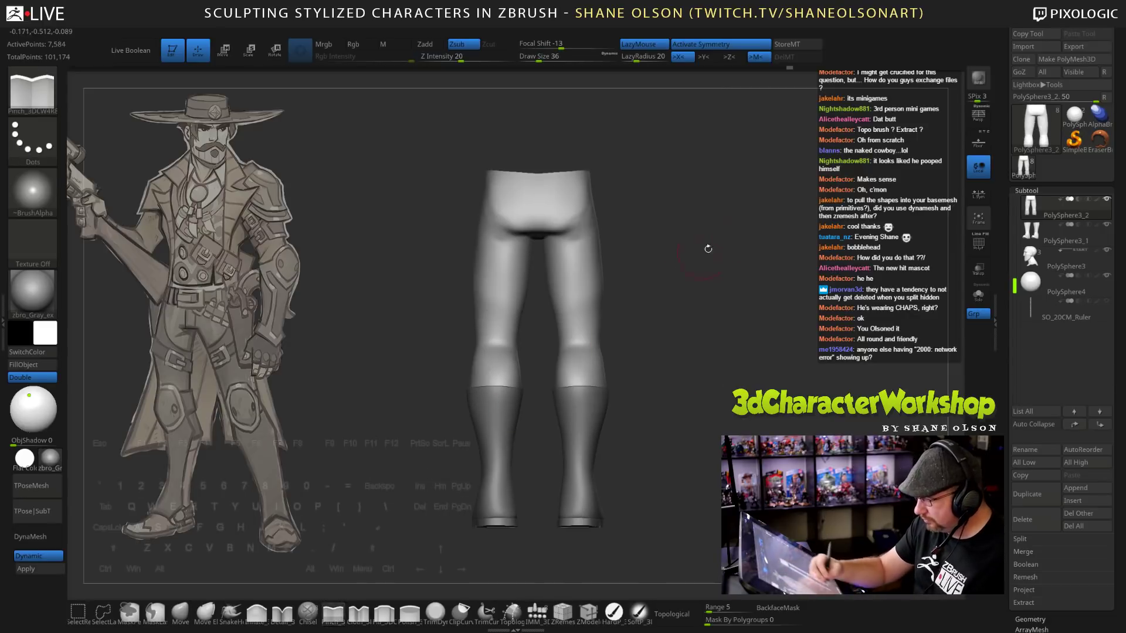
left_click_drag(726, 241, 729, 254, "alt")
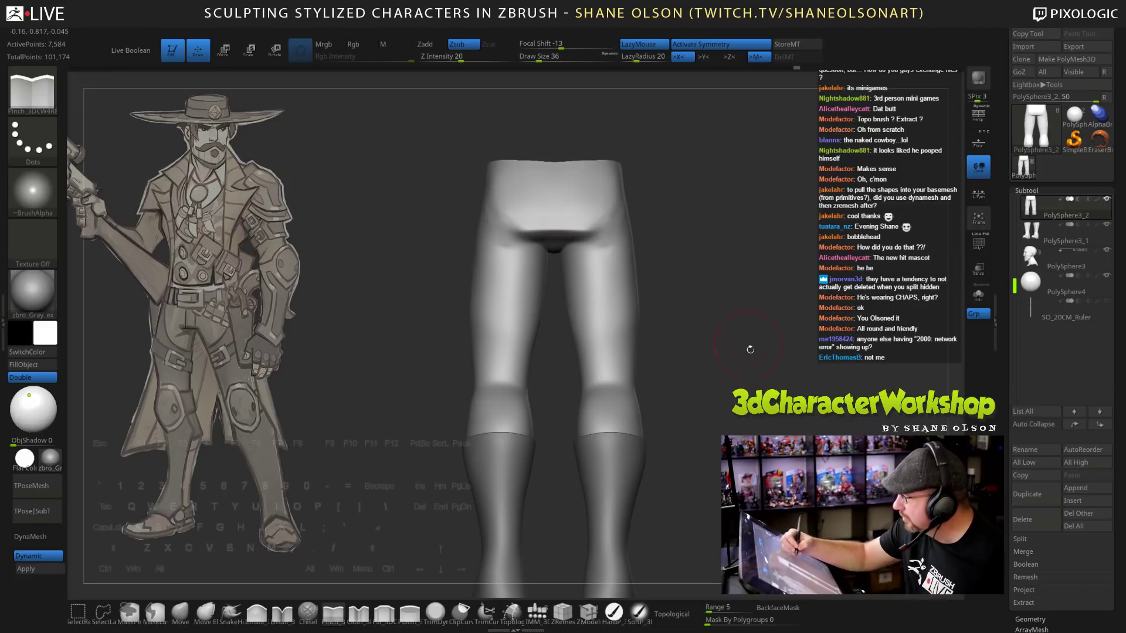
left_click_drag(750, 350, 725, 367)
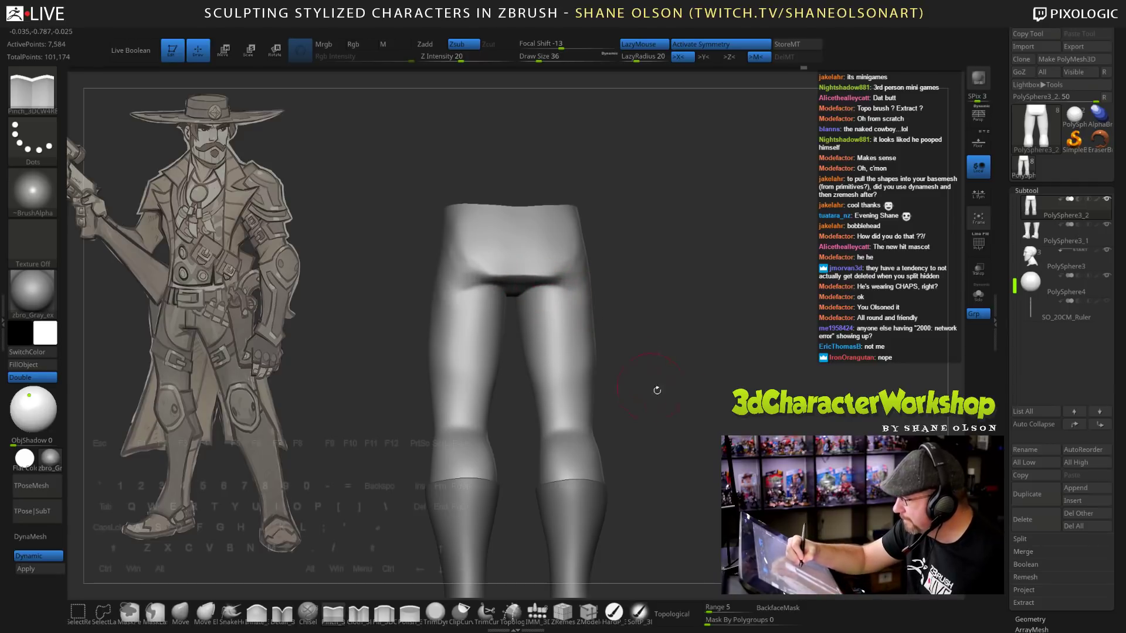
mouse_move(655, 389)
left_mouse_down()
mouse_move(674, 387)
mouse_move(639, 387)
left_mouse_up()
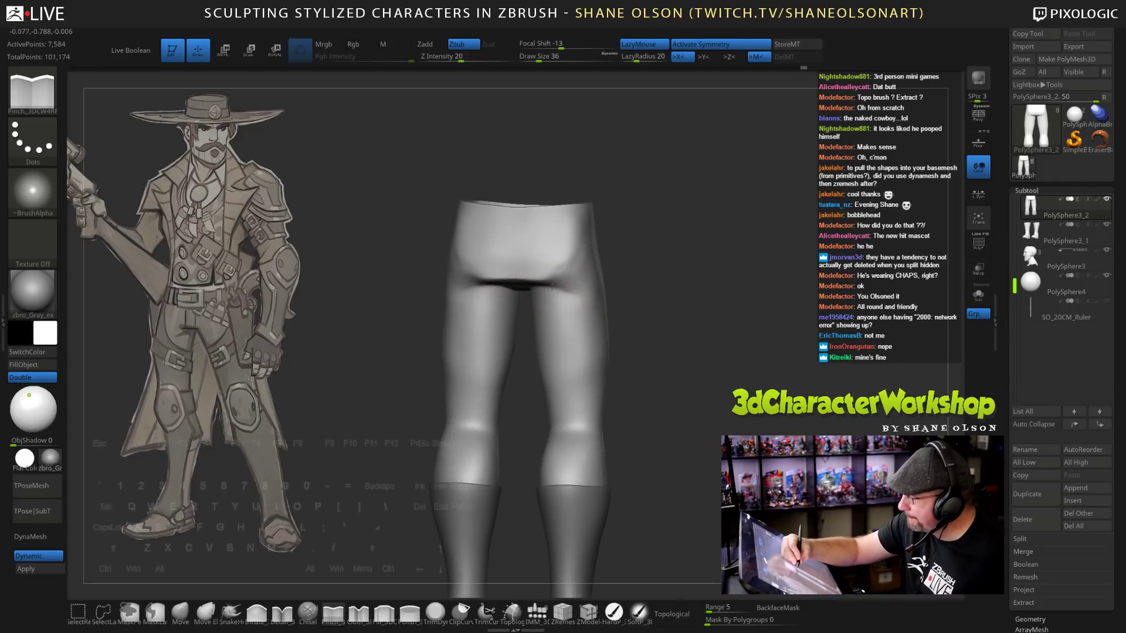
key("shift")
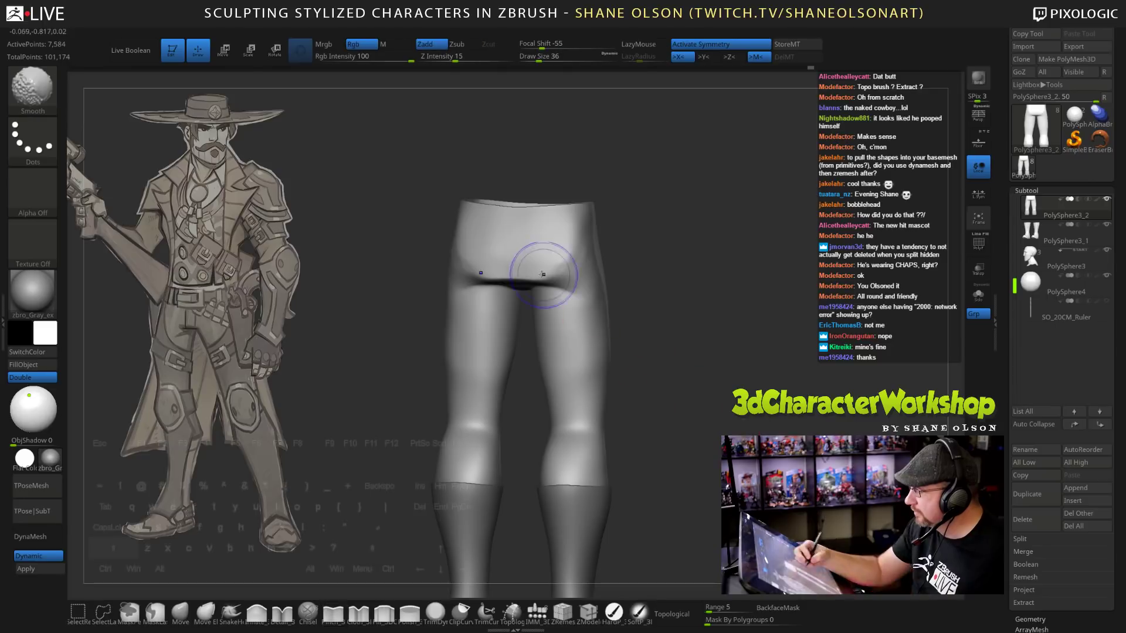
key("shift")
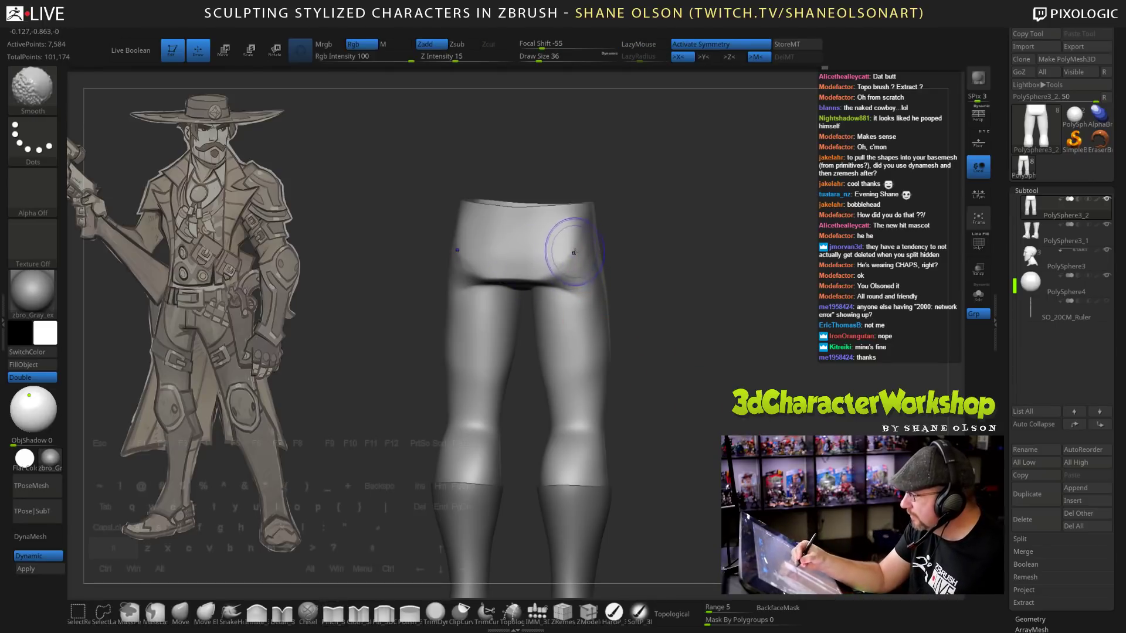
key("shift+f")
key("shift+f")
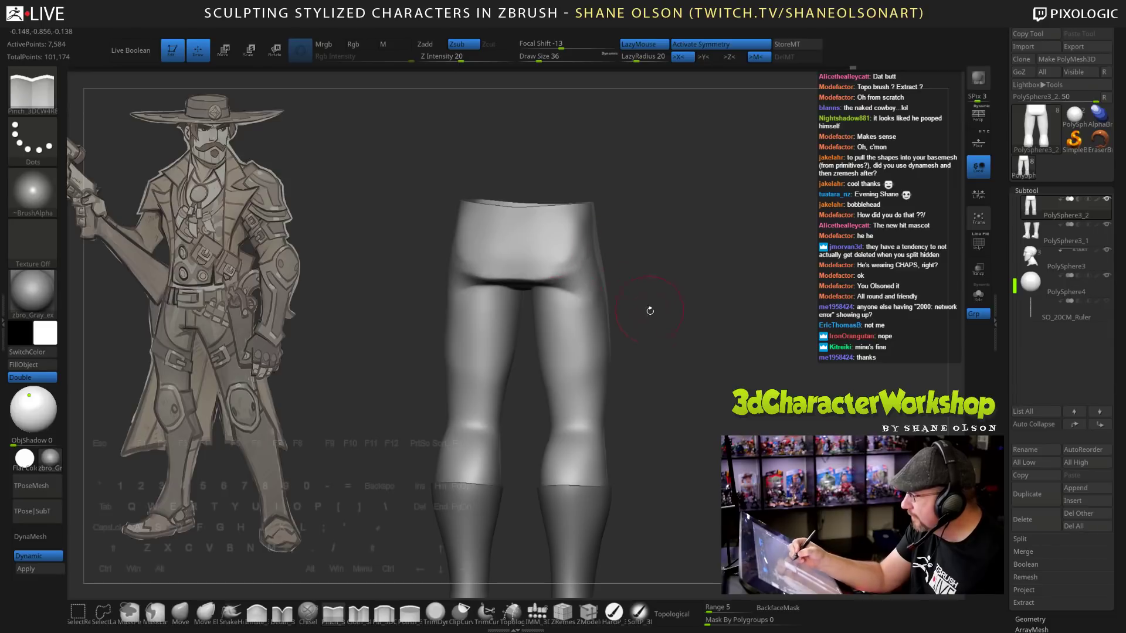
mouse_move(649, 311)
left_mouse_down()
mouse_move(676, 314)
mouse_move(639, 326)
left_mouse_up()
left_click_drag(540, 278, 546, 279, "alt")
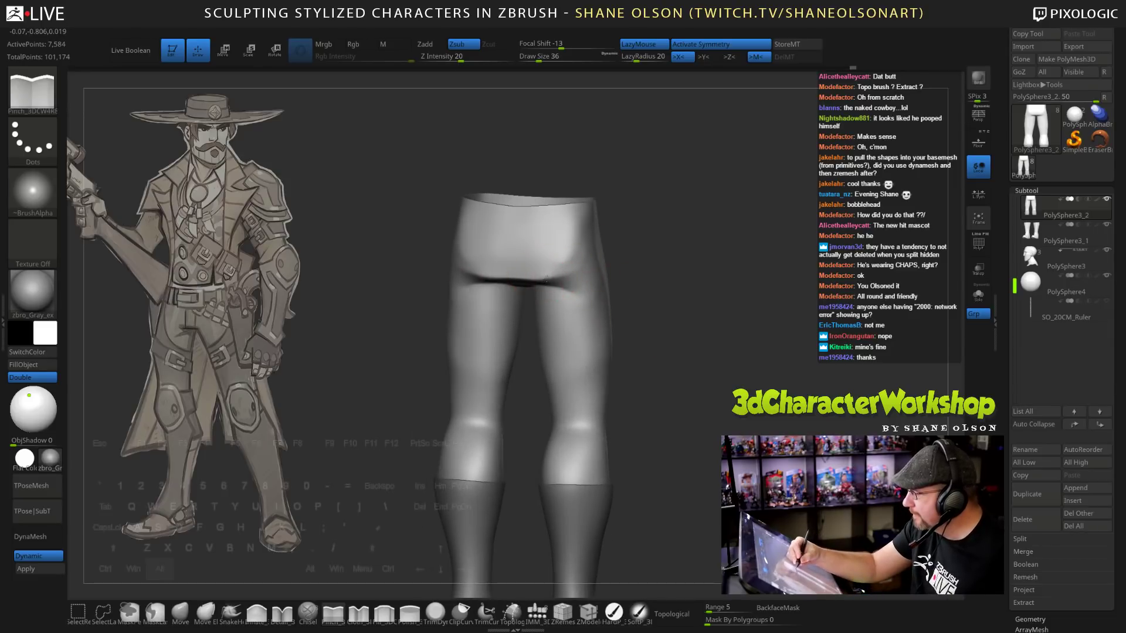
left_click_drag(648, 322, 583, 251, "shift")
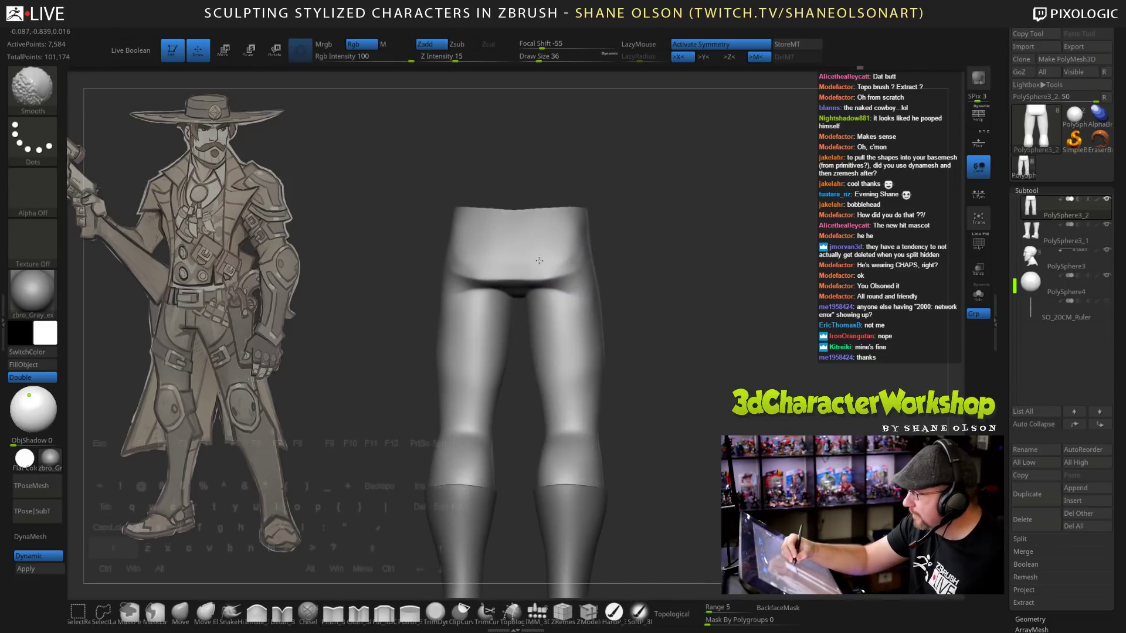
Smooth the front of the hips and the outer thighs of the pants with Smooth at Z intensity 15.
mouse_move(650, 329)
left_mouse_down("alt")
mouse_move(626, 289)
mouse_move(673, 372)
mouse_move(658, 318)
mouse_move(670, 347)
mouse_move(528, 240)
mouse_move(577, 359)
left_mouse_up("alt")
left_click_drag(699, 442, 736, 427)
left_click_drag(575, 273, 577, 298, "shift")
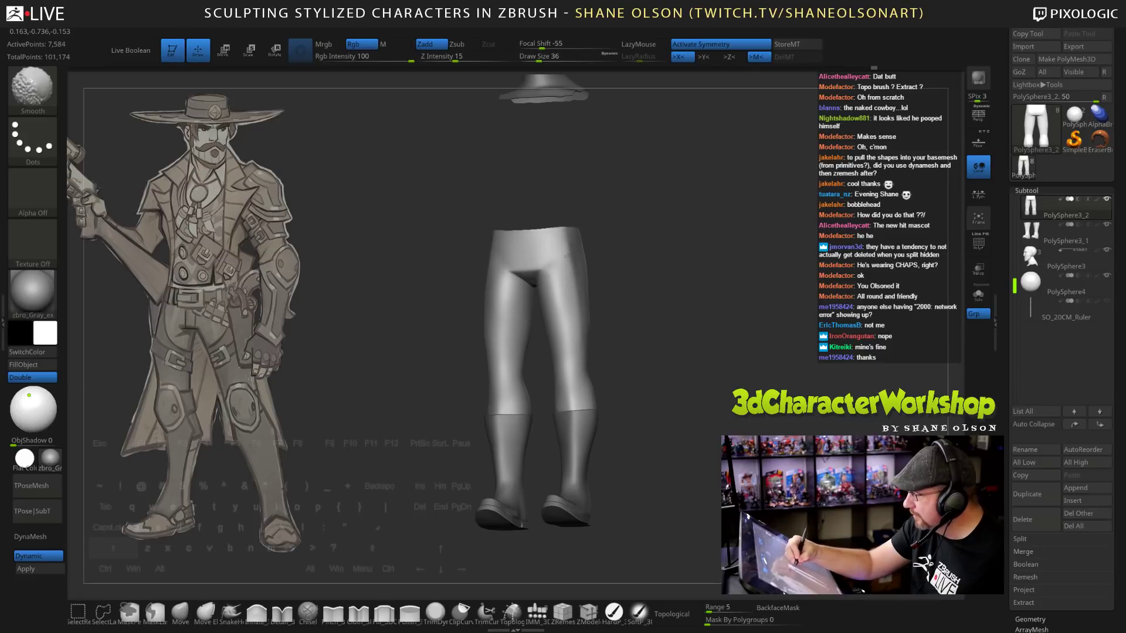
mouse_move(672, 375)
left_mouse_down()
mouse_move(687, 382)
mouse_move(622, 336)
mouse_move(686, 412)
mouse_move(705, 414)
mouse_move(665, 403)
mouse_move(684, 395)
left_mouse_up()
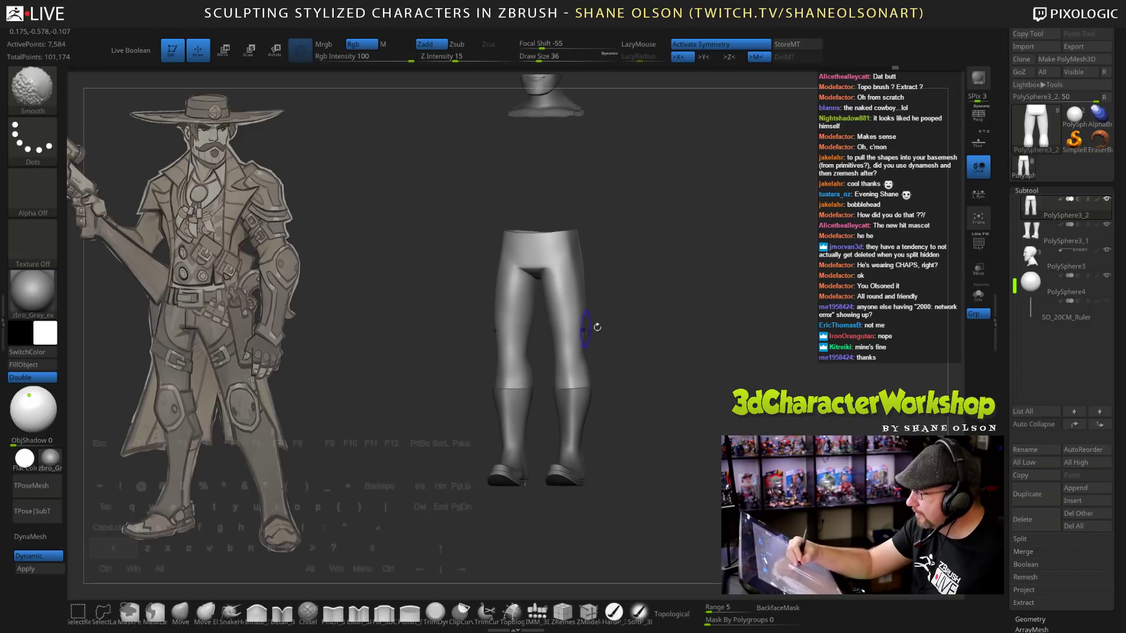
mouse_move(592, 326)
left_mouse_down("shift")
mouse_move(695, 390)
mouse_move(689, 411)
left_mouse_up("shift")
left_click_drag(666, 322, 659, 398)
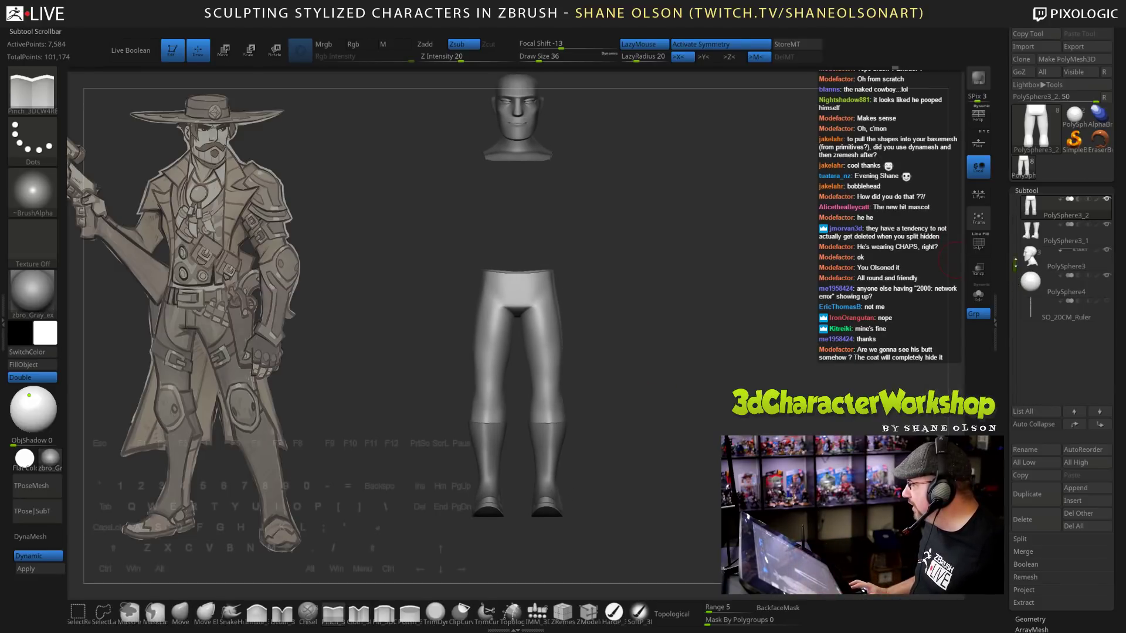
Select the PolySphere2 body subtool to compare it with the pants and quick save the project.
left_click_drag(1014, 285, 1015, 208)
left_click(1030, 233)
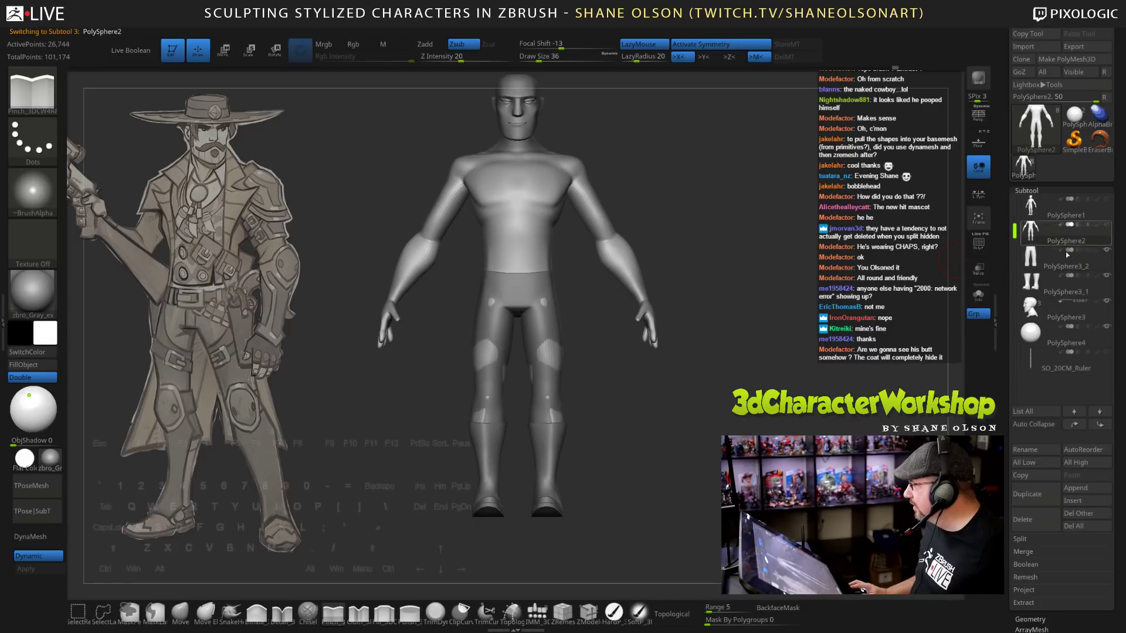
left_click_drag(757, 245, 639, 392, "alt")
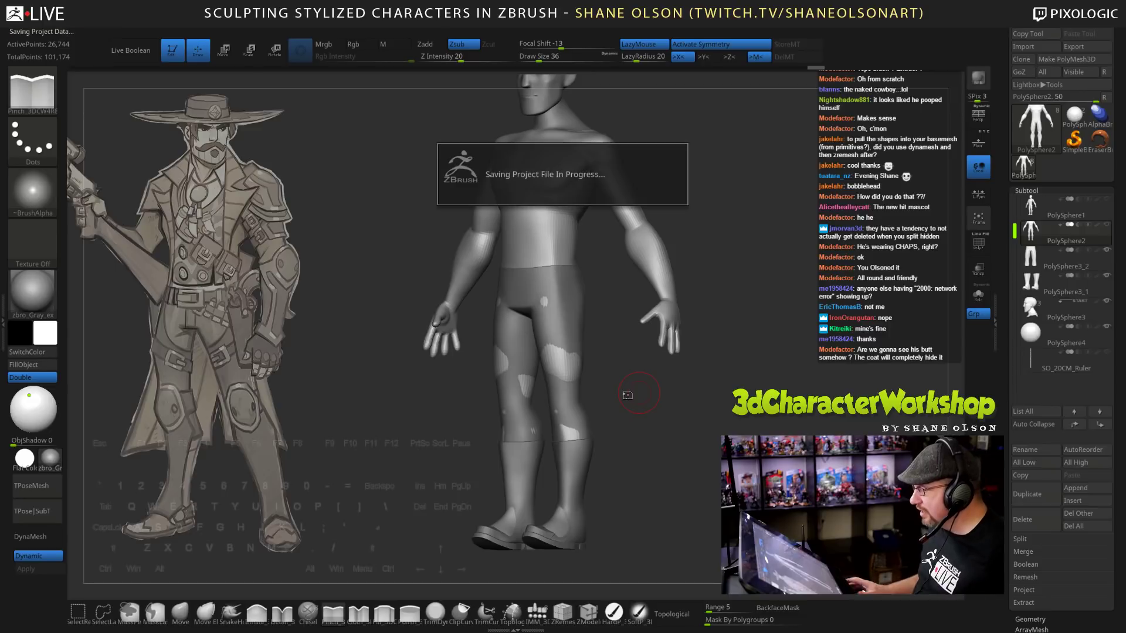
left_click_drag(674, 419, 682, 427, "shift")
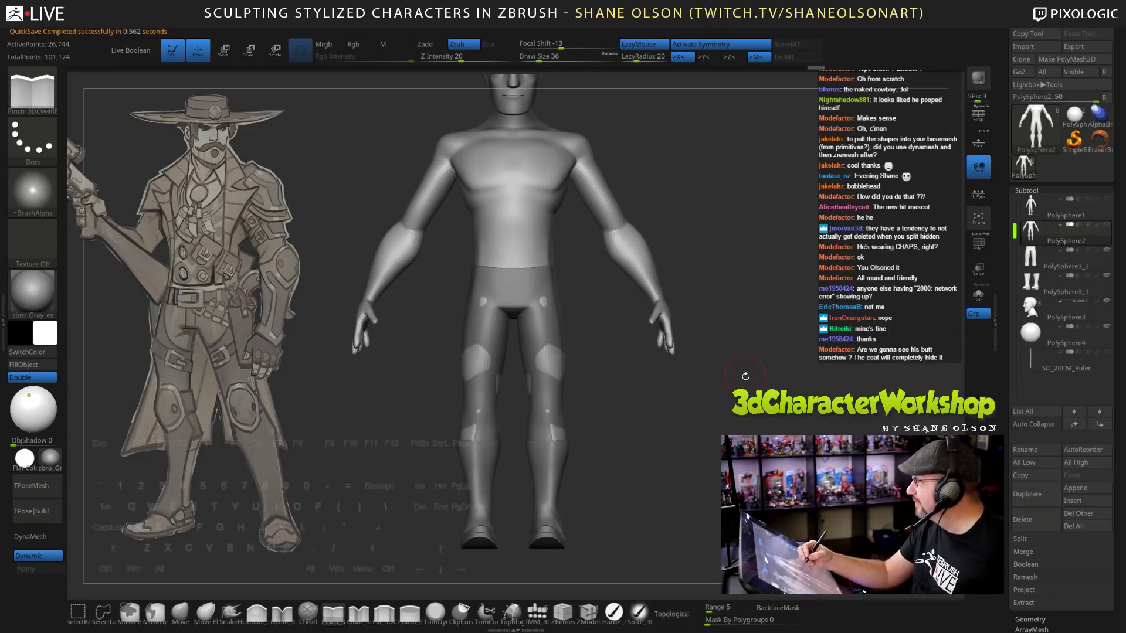
left_click_drag(742, 376, 737, 359, "alt")
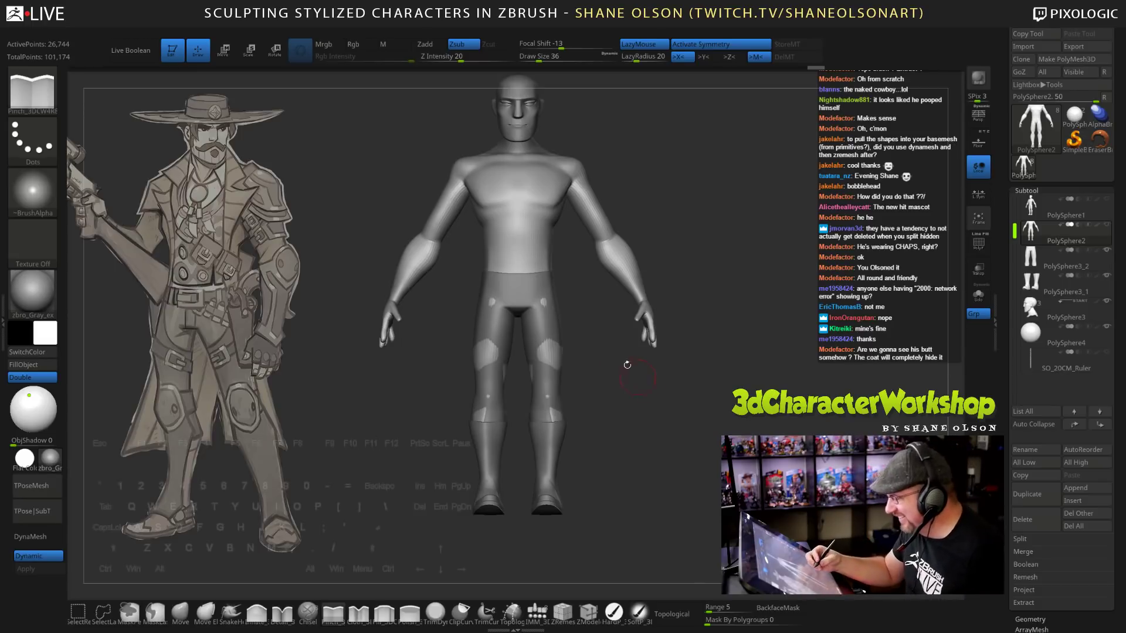
left_click_drag(766, 335, 771, 351, "alt")
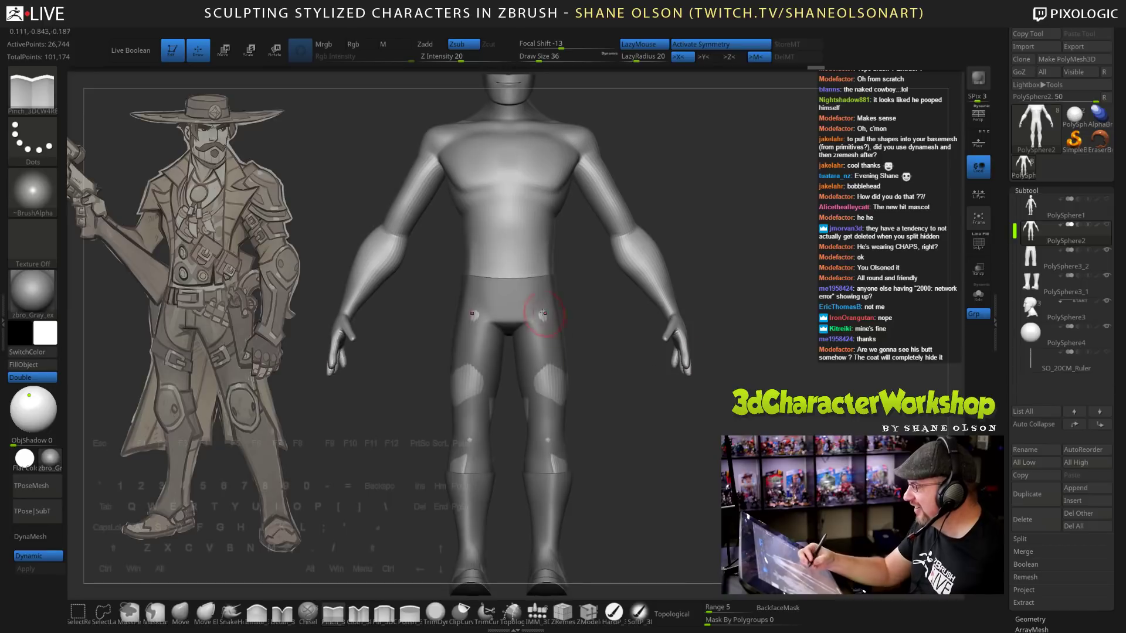
Make the PolySphere3_2 pants the active subtool and turn on visibility of the PolySphere2 body.
left_click(546, 304, "alt")
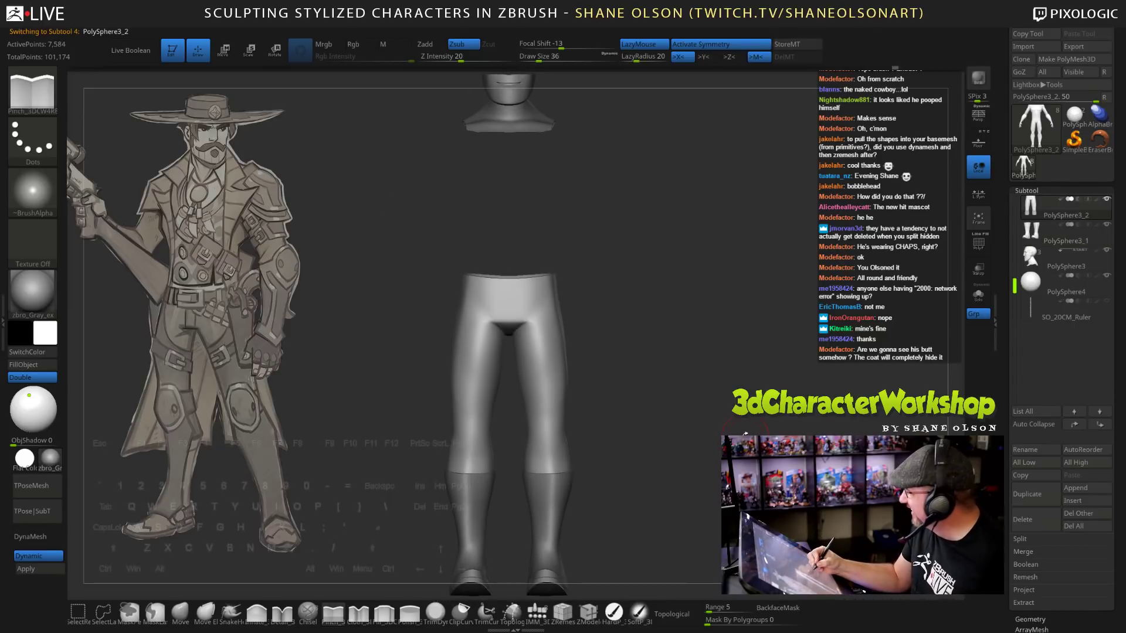
left_click_drag(1014, 271, 1014, 229)
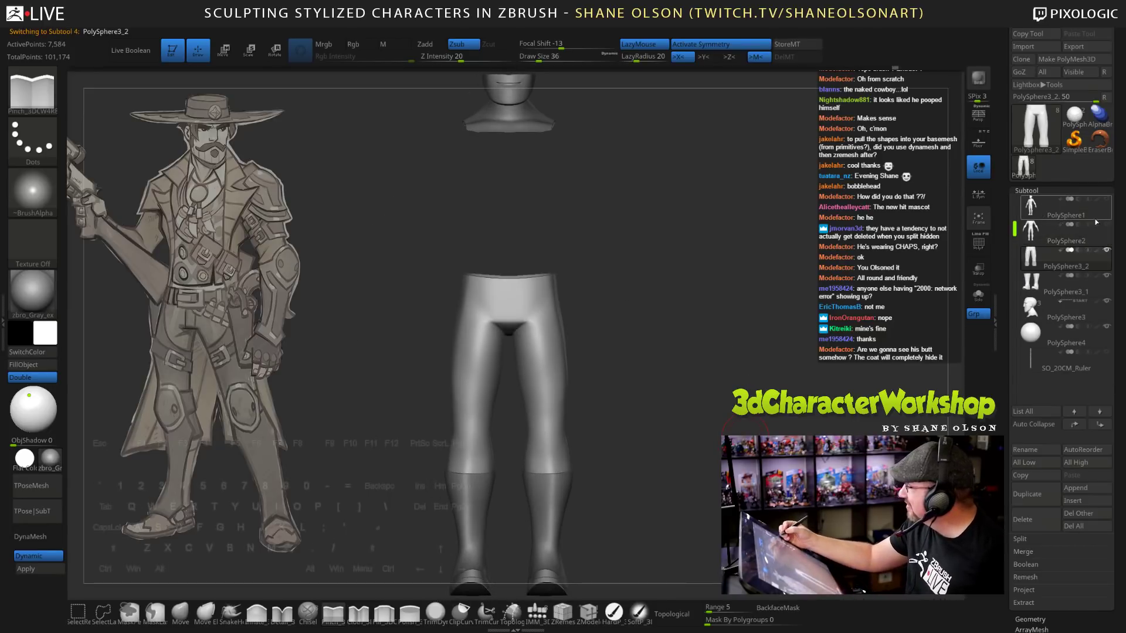
left_click(1106, 225)
left_click_drag(748, 373, 762, 376)
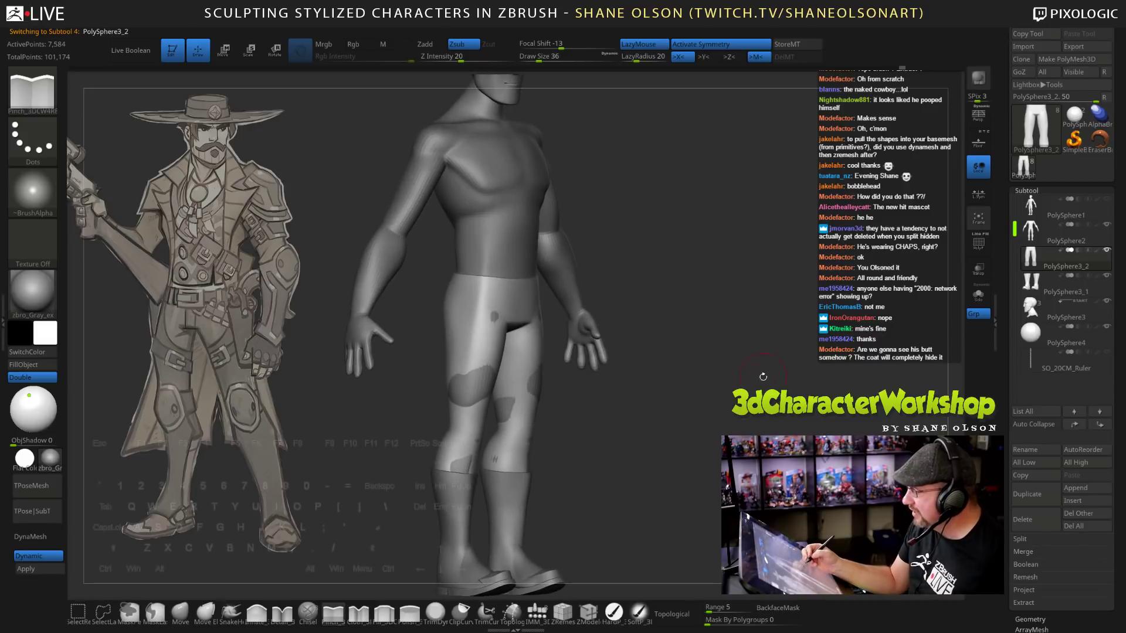
Choose the Move brush for the PolySphere3_2 pants, viewed from the front.
left_click_drag(728, 437, 610, 444, "alt")
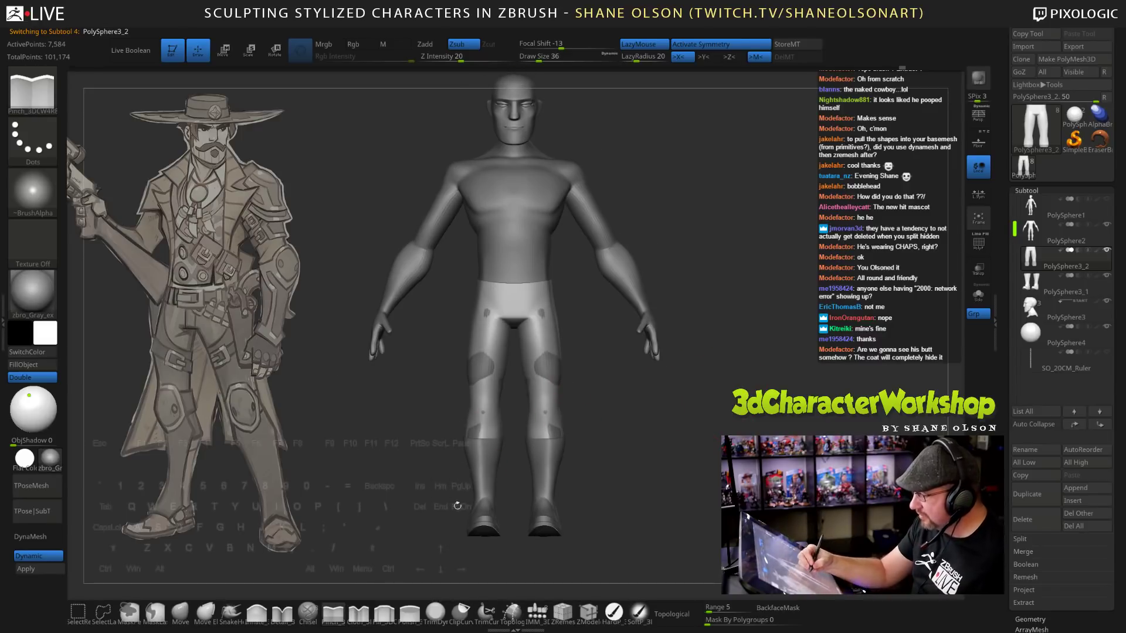
left_click(180, 613)
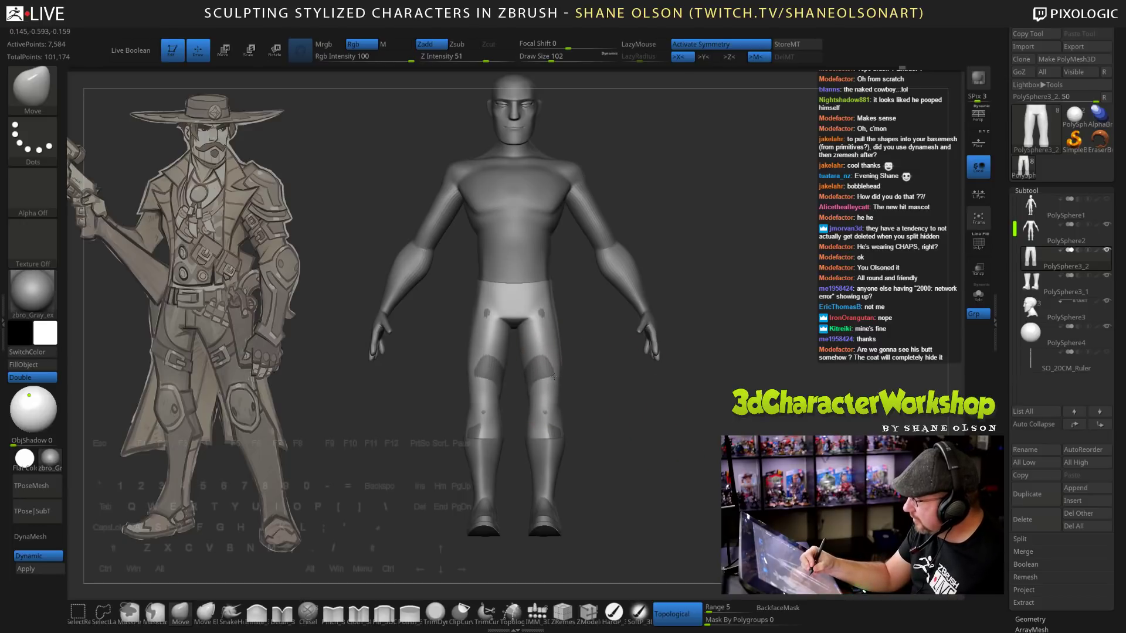
left_click_drag(652, 433, 720, 448)
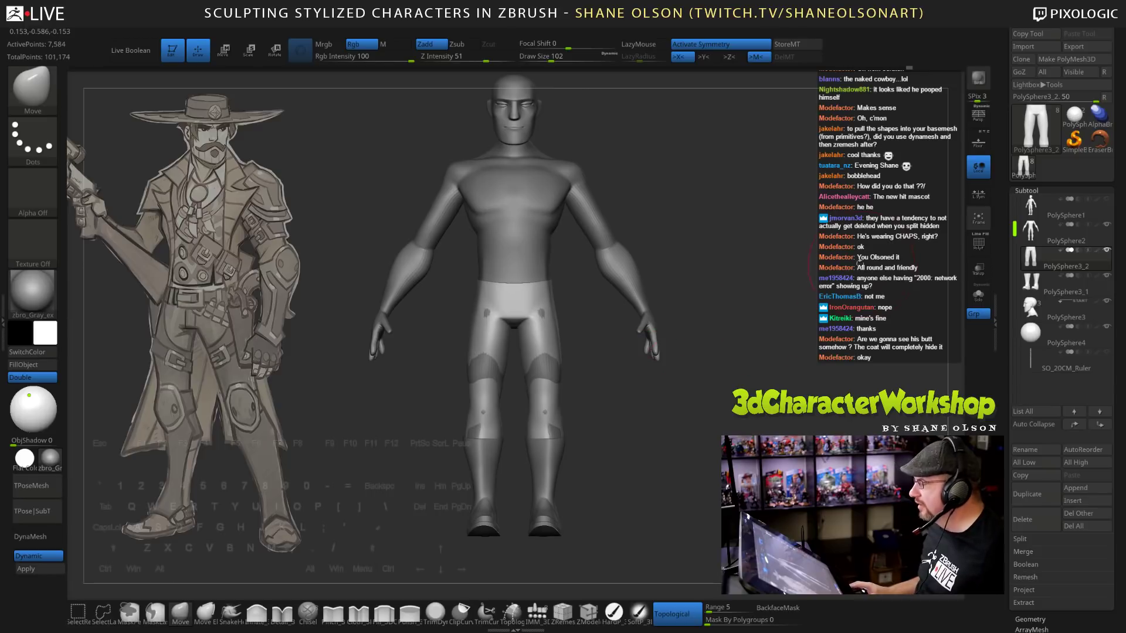
Make the PolySphere2 body the active subtool and duplicate it.
left_click_drag(858, 263, 815, 240, "alt")
left_click(522, 262, "alt")
left_click_drag(731, 191, 714, 234, "alt")
key("ctrl+shift")
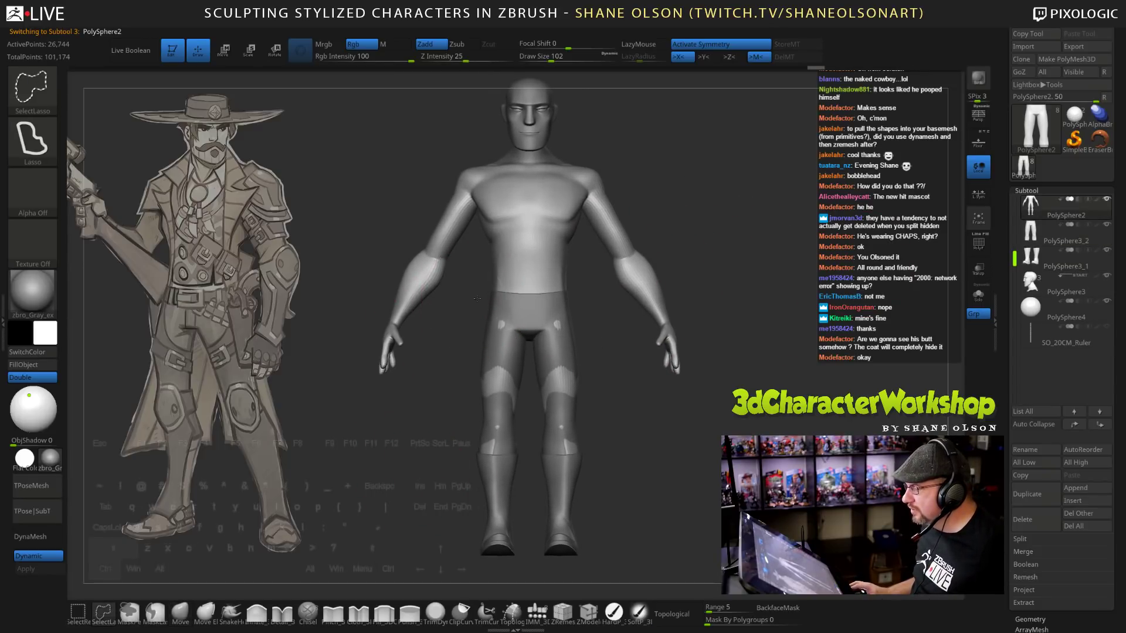
mouse_move(478, 299)
left_mouse_down("ctrl+shift")
mouse_move(487, 579)
mouse_move(652, 504)
mouse_move(617, 307)
mouse_move(603, 301)
mouse_move(603, 339)
left_mouse_up("ctrl+shift")
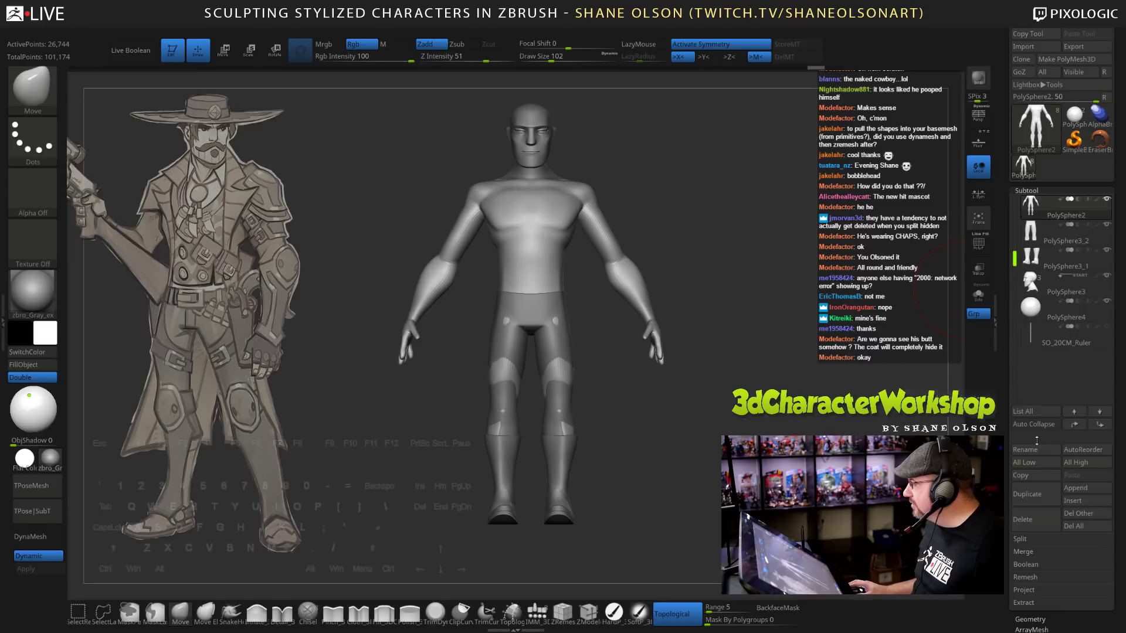
left_click(1044, 506)
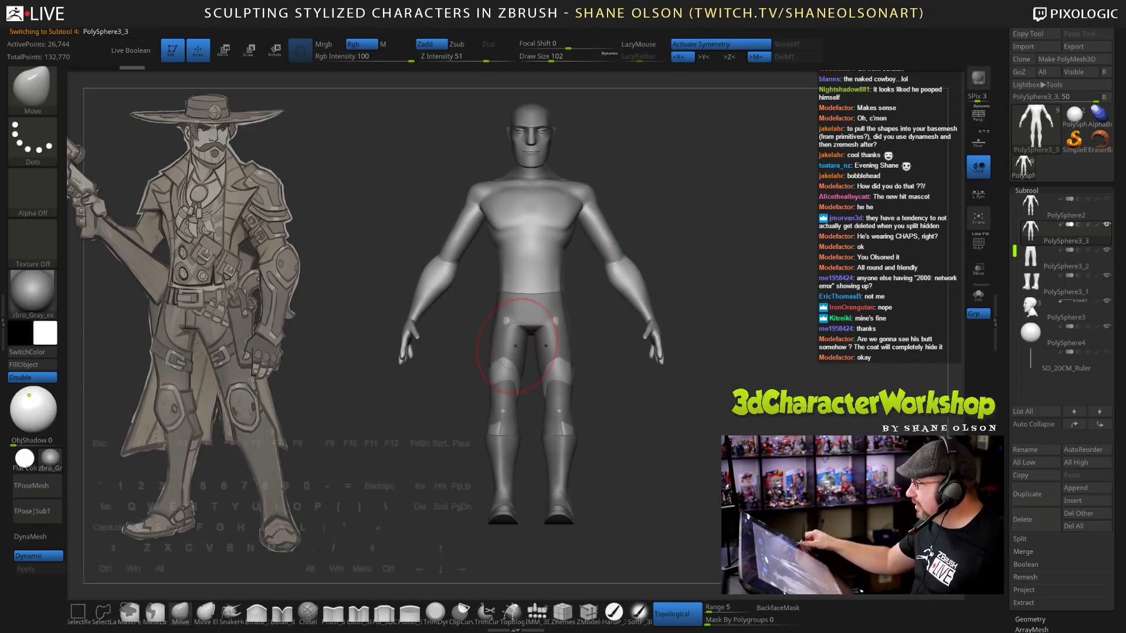
Lasso off everything below the waist on the duplicated body and delete the hidden geometry, keeping only the torso and arms.
left_click_drag(708, 306, 711, 316, "alt")
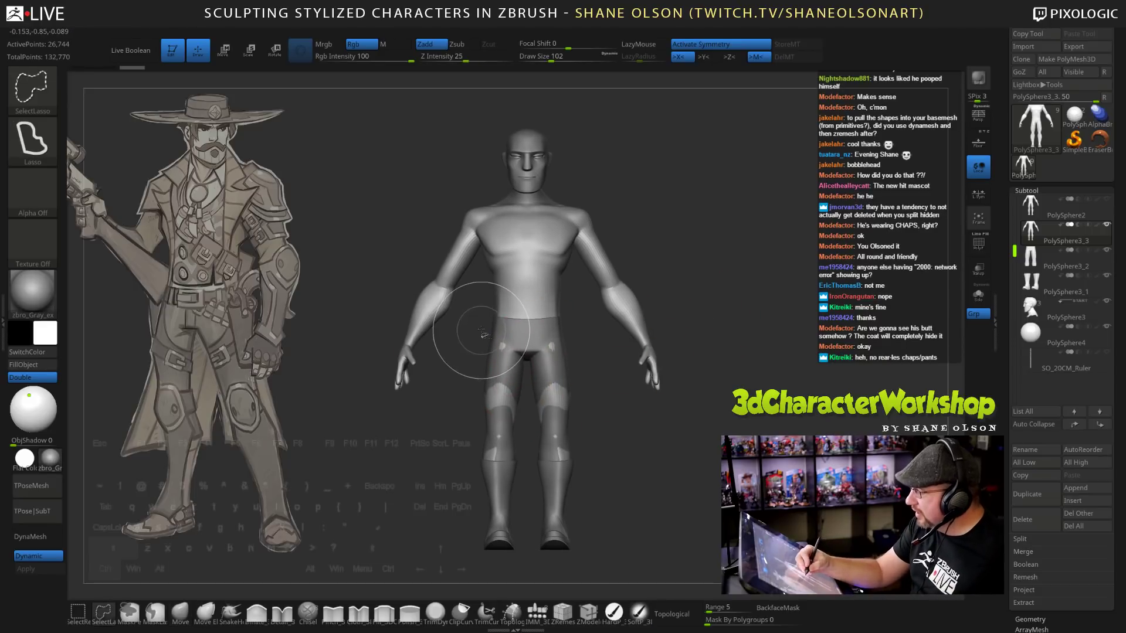
mouse_move(504, 329)
left_mouse_down("ctrl+shift")
mouse_move(527, 464)
mouse_move(598, 352)
mouse_move(594, 405)
left_mouse_up("ctrl+shift")
left_click(594, 405, "ctrl+shift")
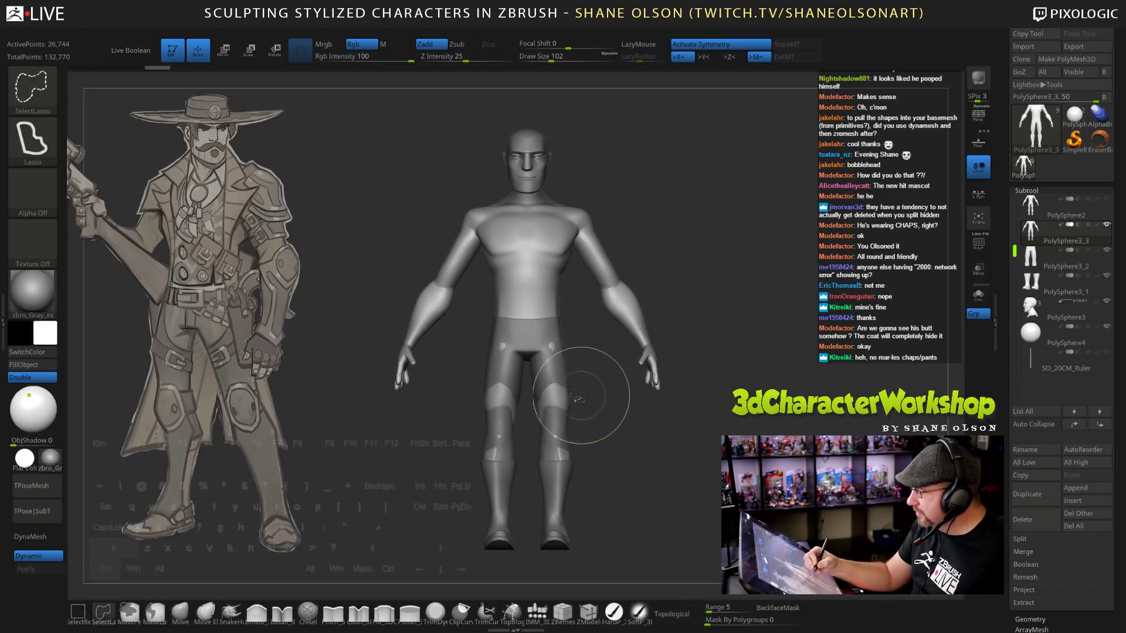
mouse_move(480, 332)
left_mouse_down("ctrl+shift")
mouse_move(551, 585)
mouse_move(627, 357)
mouse_move(498, 331)
left_mouse_up("ctrl+shift")
mouse_move(743, 449)
left_mouse_down("alt")
mouse_move(743, 382)
mouse_move(768, 360)
mouse_move(744, 419)
mouse_move(774, 430)
mouse_move(754, 435)
left_mouse_up("alt")
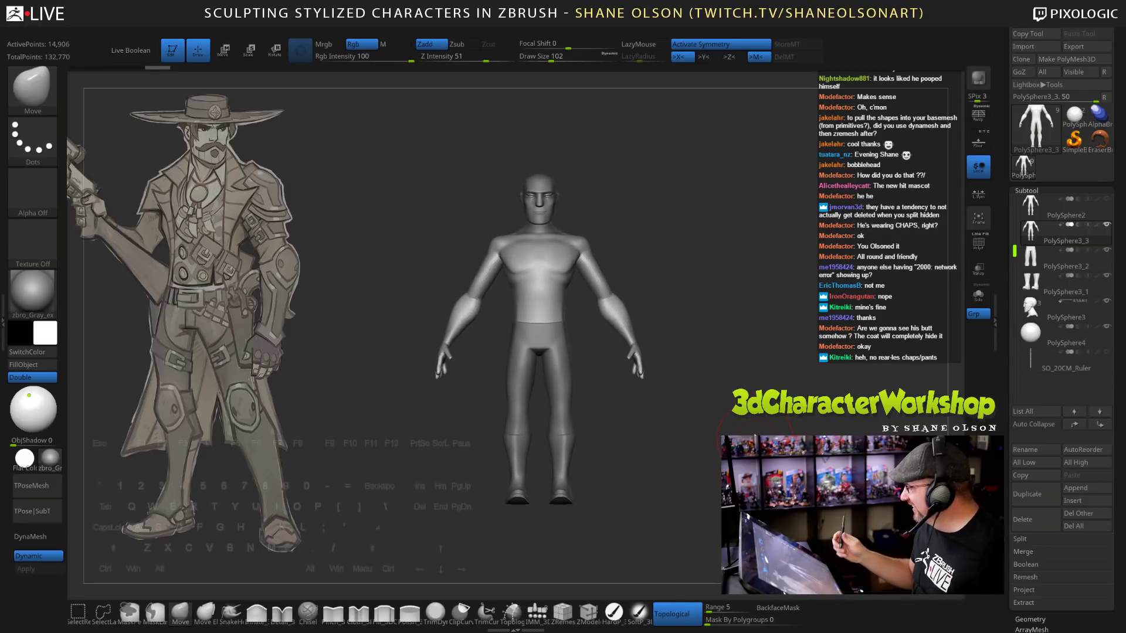
key("3")
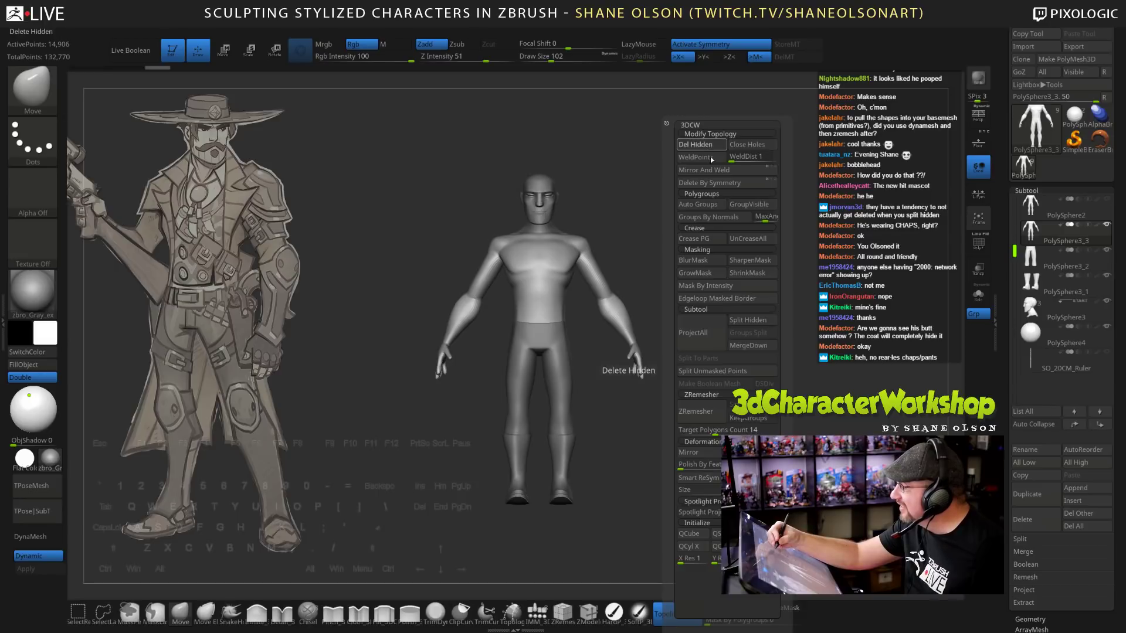
left_click(696, 144)
left_click_drag(754, 440, 754, 493, "alt")
mouse_move(821, 469)
left_mouse_down()
mouse_move(709, 467)
mouse_move(820, 469)
left_mouse_up()
left_click_drag(743, 456, 746, 433, "alt")
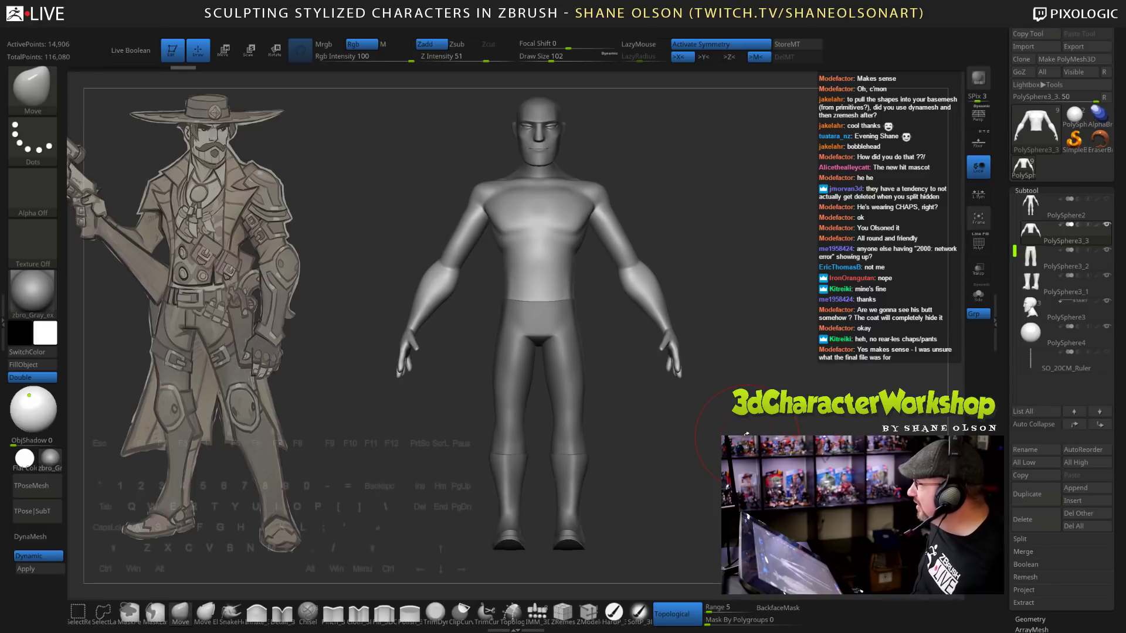
mouse_move(719, 285)
left_mouse_down("alt")
mouse_move(737, 316)
mouse_move(803, 319)
mouse_move(748, 320)
mouse_move(733, 352)
mouse_move(762, 428)
mouse_move(744, 422)
mouse_move(740, 449)
left_mouse_up("alt")
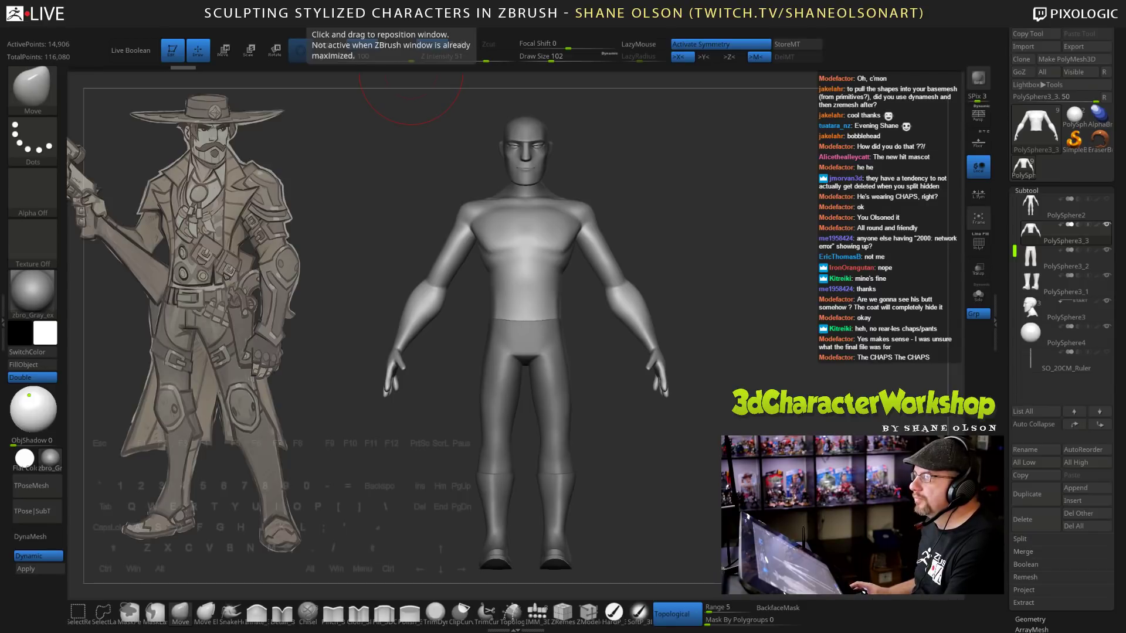
Switch to Photos and study the cowboy's clothing and gear in the color concept JohannesCowboy.jpg.
key("alt+Tab")
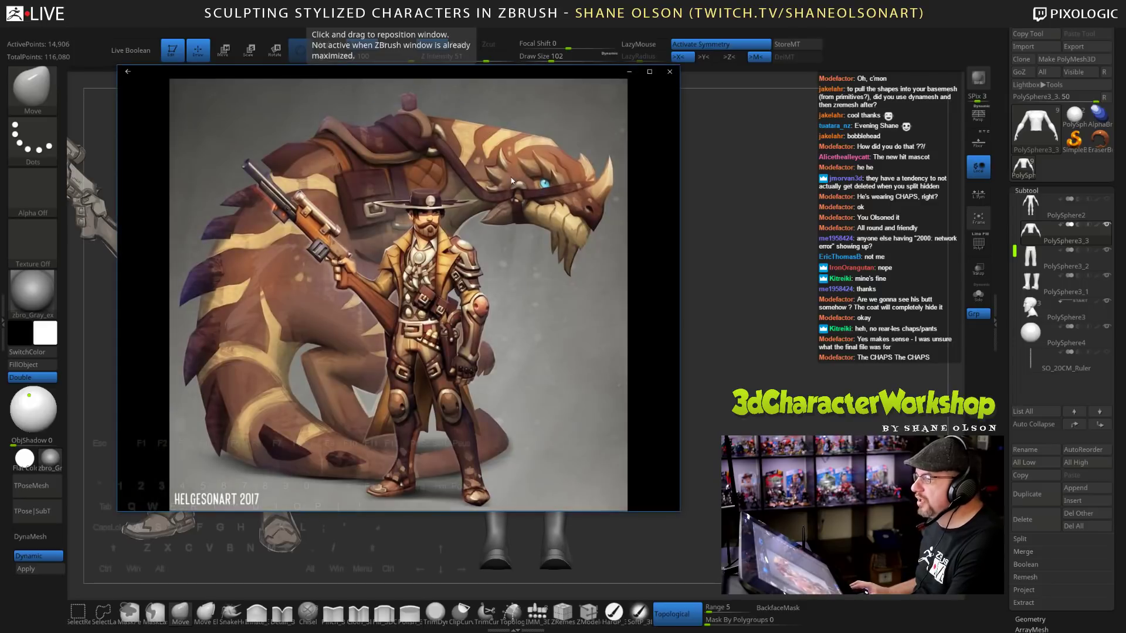
left_click_drag(402, 78, 487, 120)
key("Right")
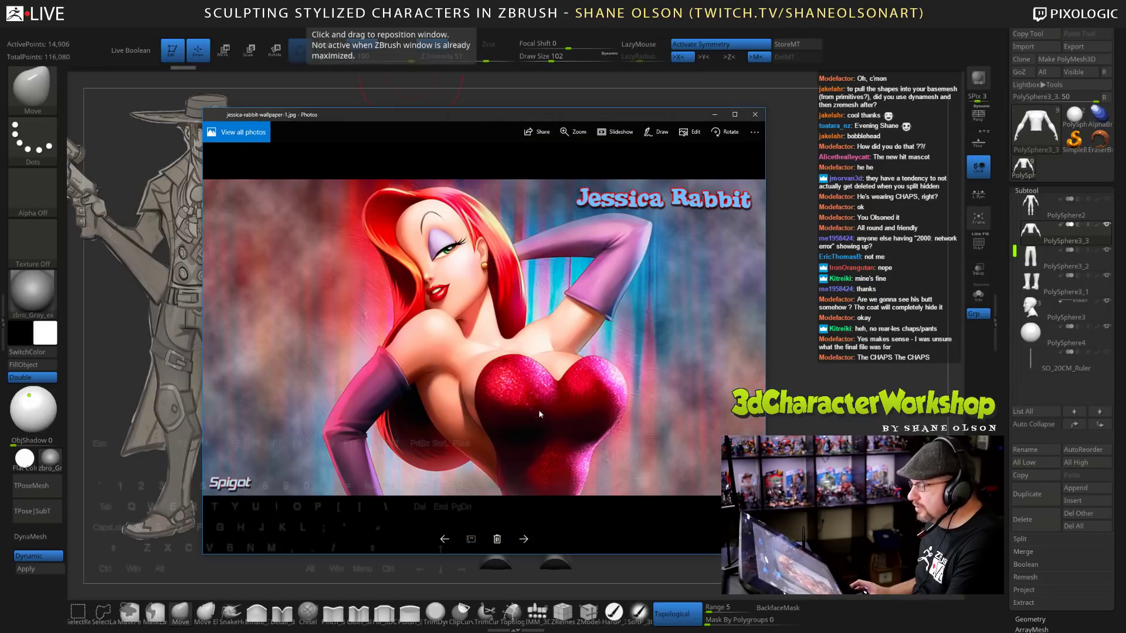
key("Left")
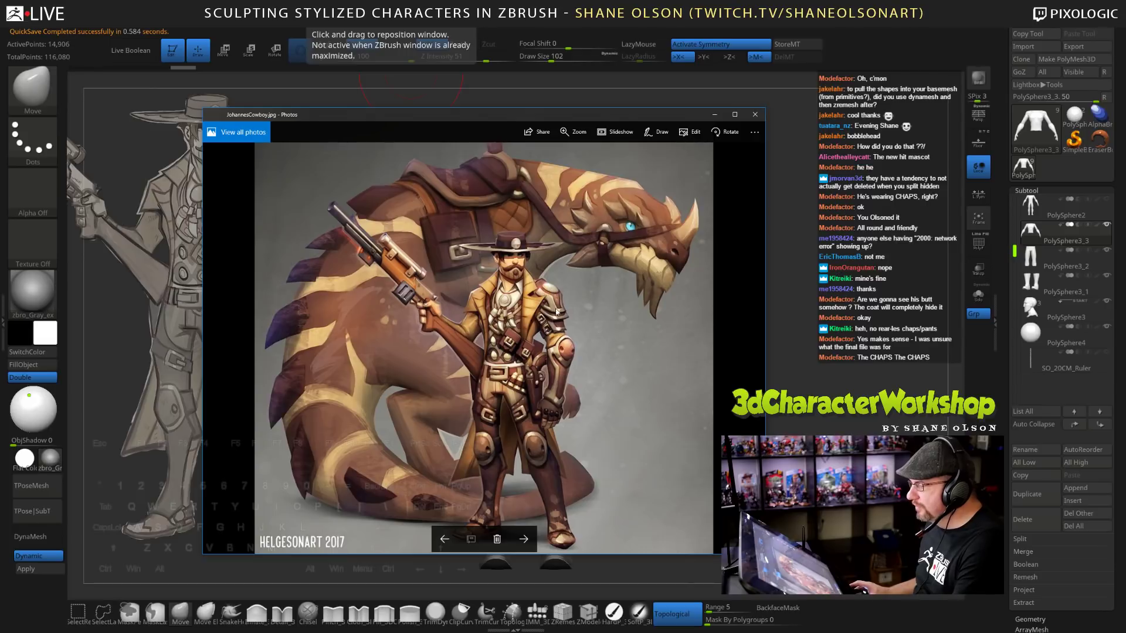
left_click_drag(587, 116, 591, 100)
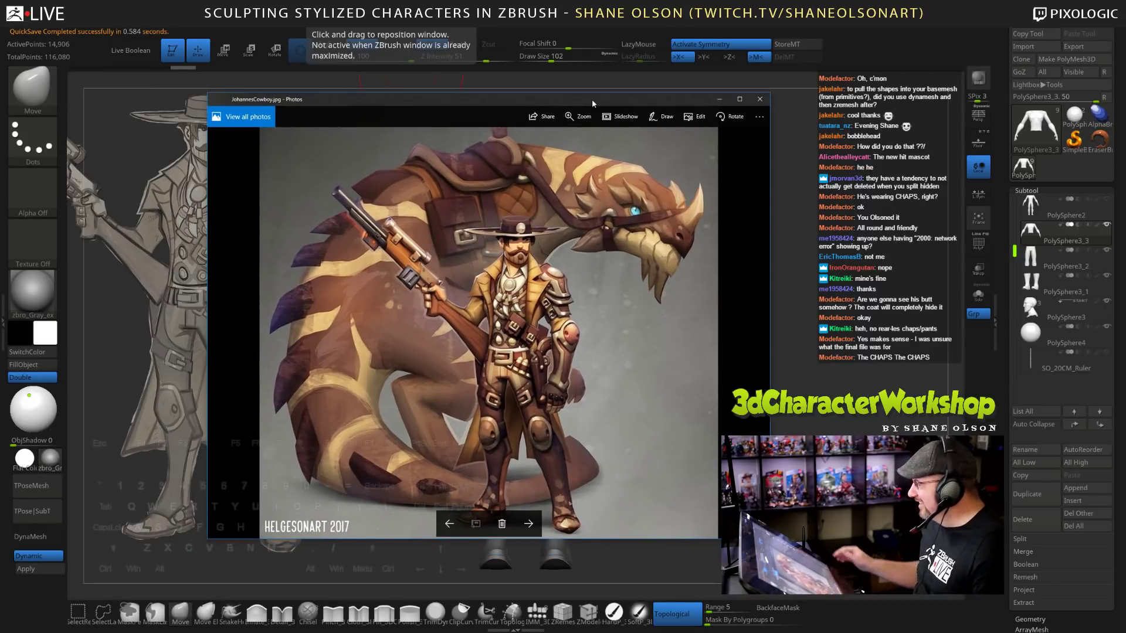
left_click_drag(687, 99, 672, 81)
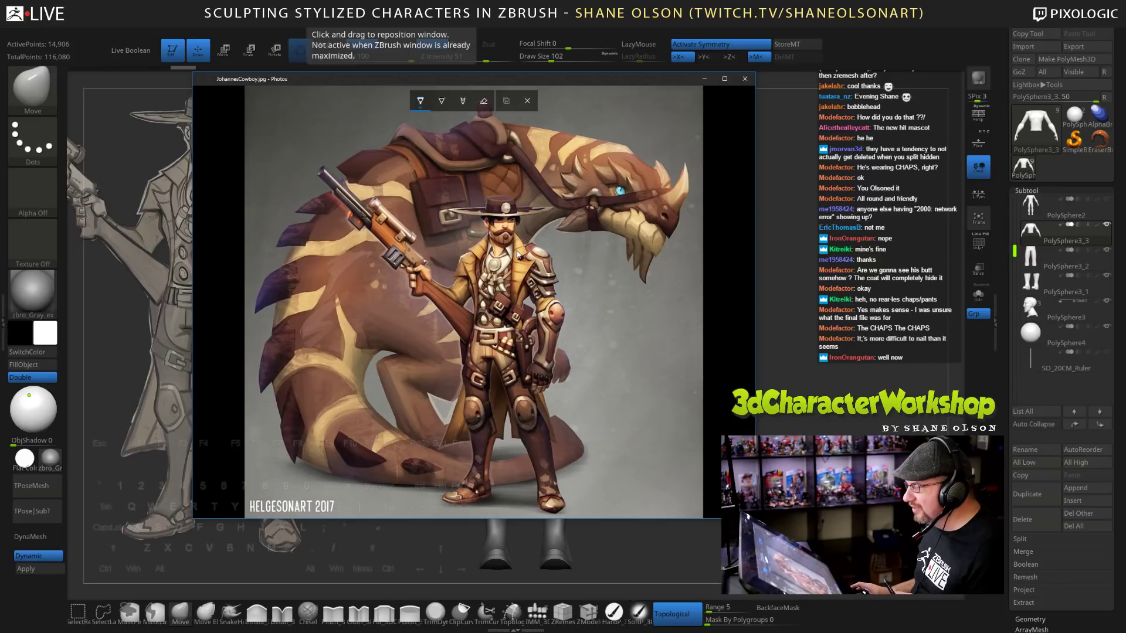
left_click_drag(580, 76, 550, 88)
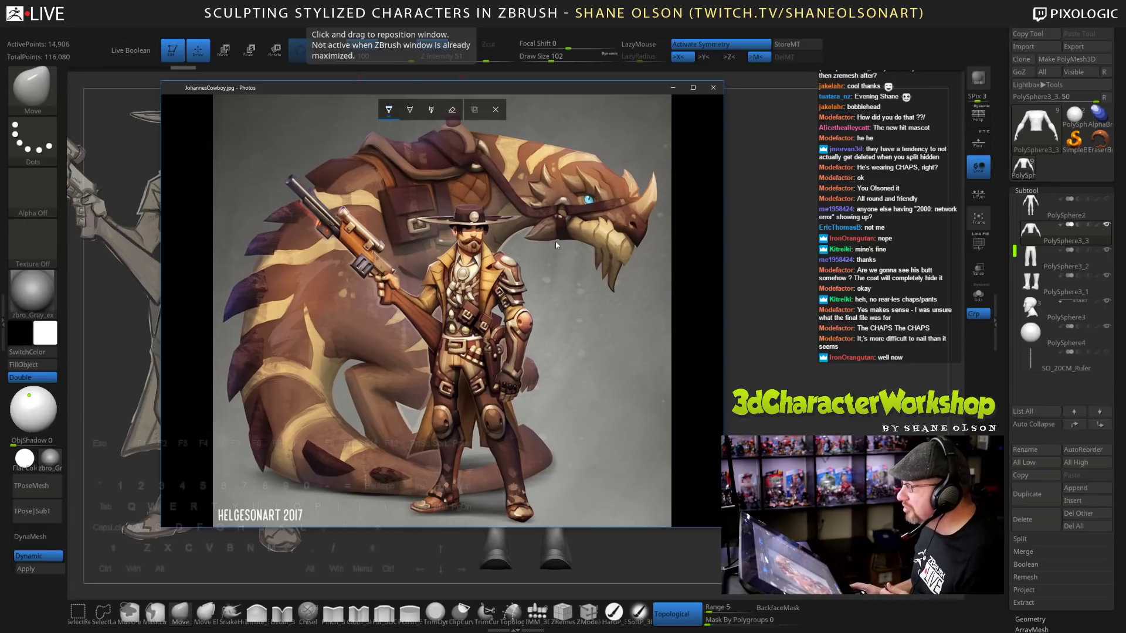
left_click_drag(477, 297, 491, 298)
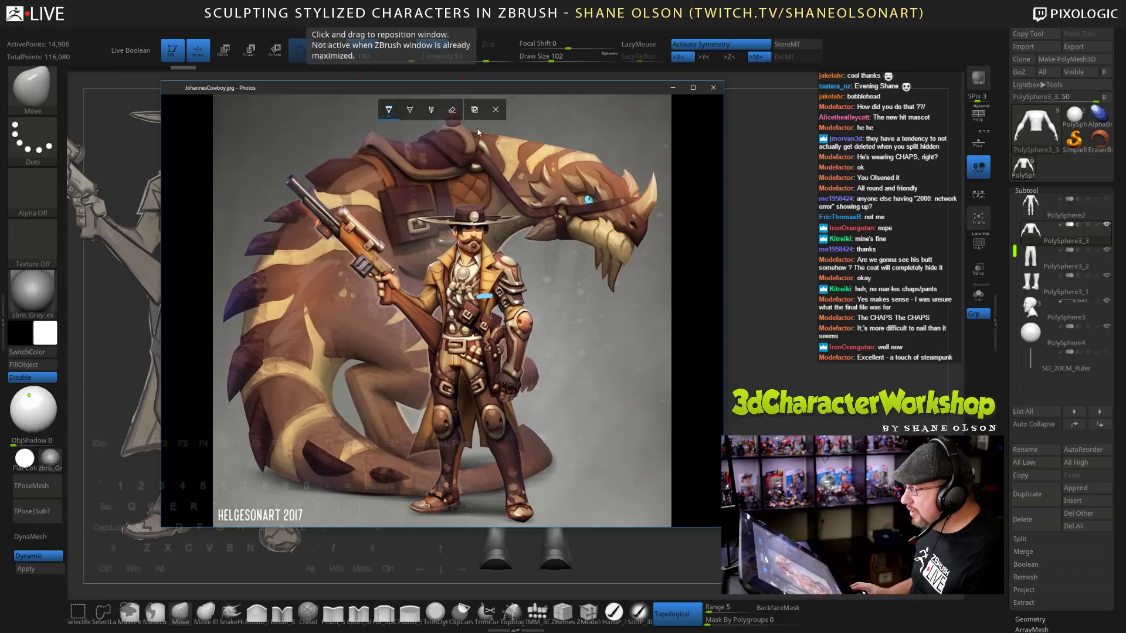
left_click(495, 109)
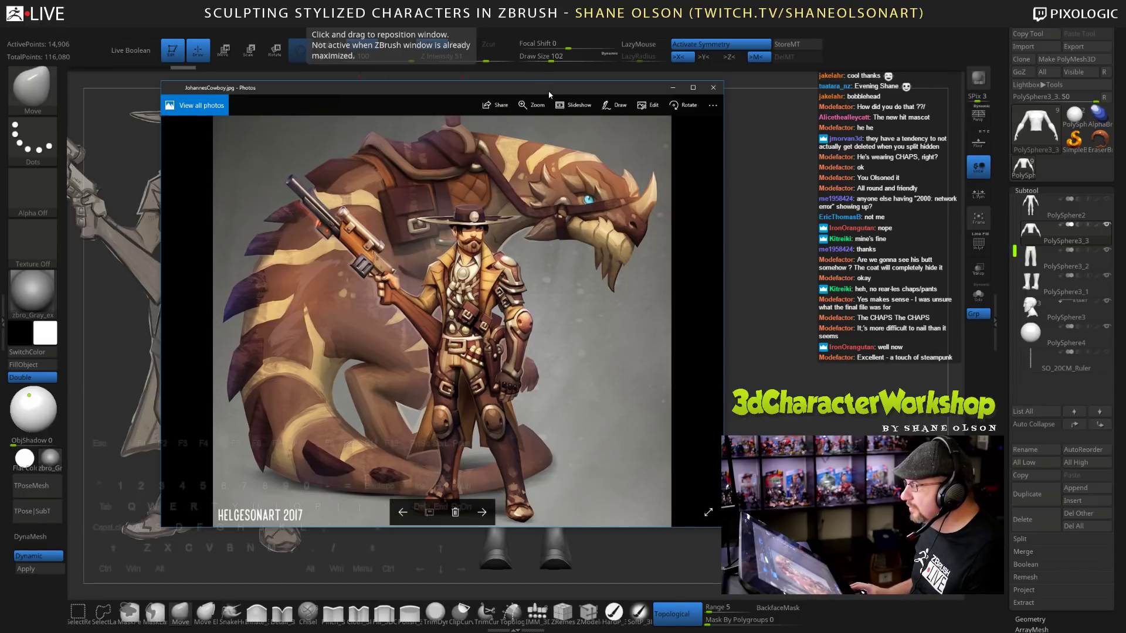
left_click_drag(549, 90, 549, 0)
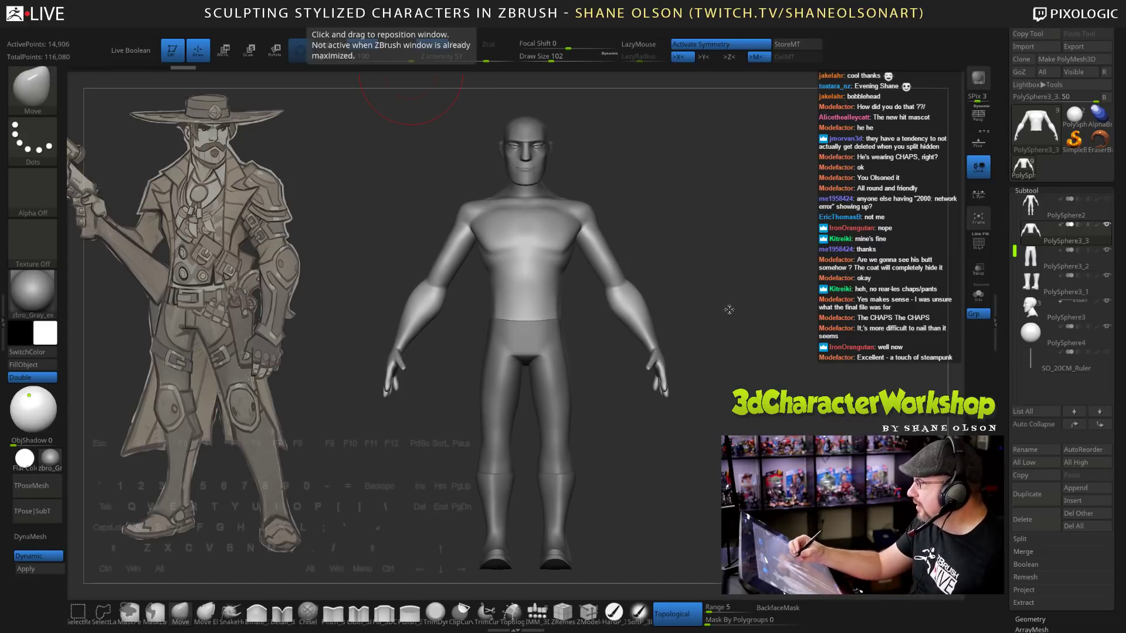
Set the Move brush's draw size to 51 and make the PolySphere3 head the active subtool.
left_click_drag(729, 309, 745, 339)
mouse_move(715, 267)
left_mouse_down("alt")
mouse_move(716, 241)
mouse_move(731, 327)
mouse_move(733, 312)
mouse_move(720, 310)
left_mouse_up("alt")
key("s")
key("s")
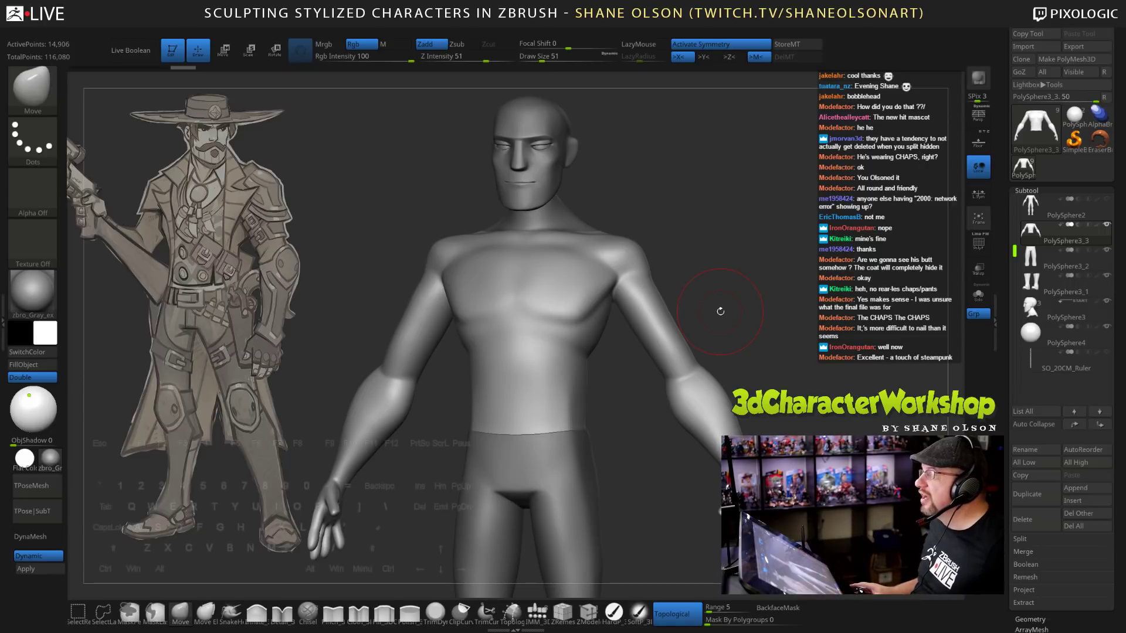
mouse_move(737, 273)
left_mouse_down()
mouse_move(744, 259)
mouse_move(634, 262)
left_mouse_up()
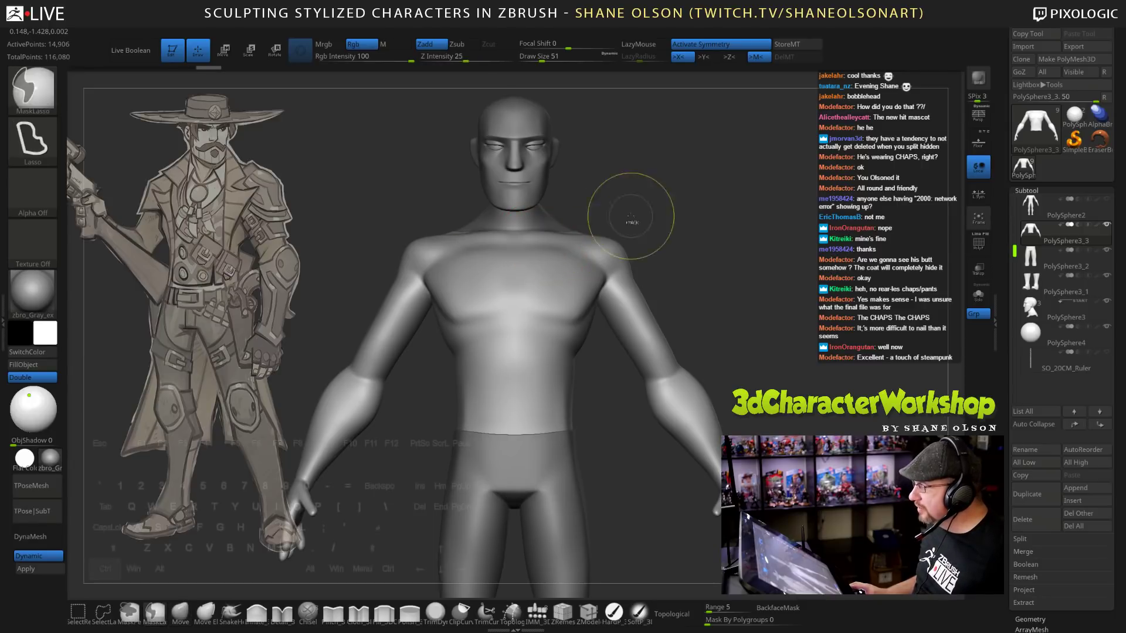
left_click_drag(616, 226, 404, 194)
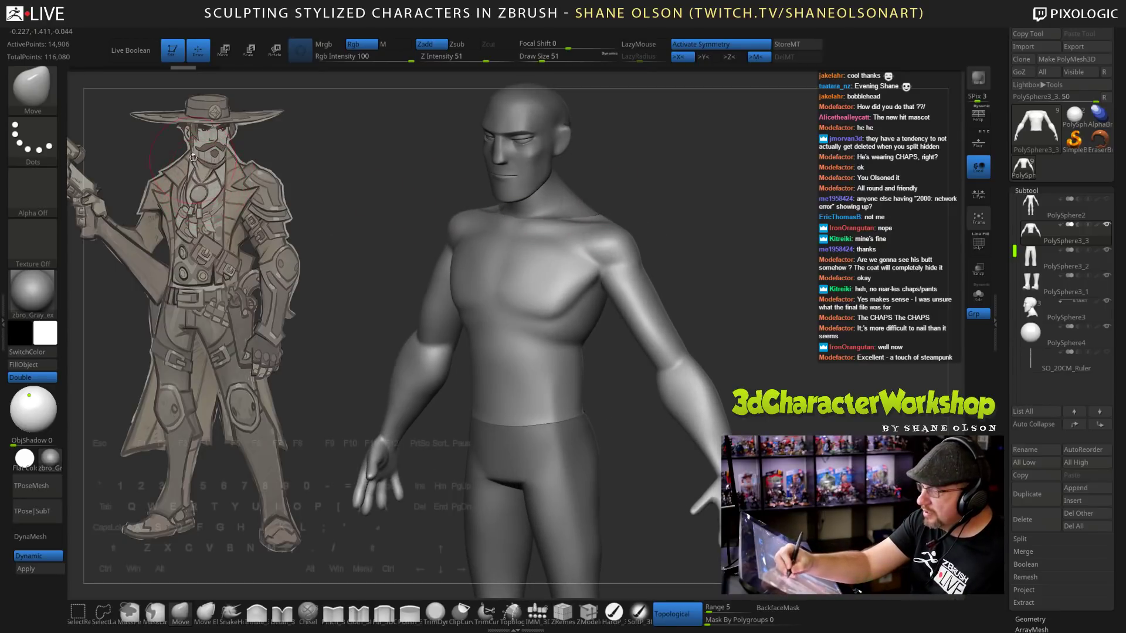
mouse_move(666, 191)
left_mouse_down()
mouse_move(516, 231)
mouse_move(527, 212)
mouse_move(521, 228)
left_mouse_up()
left_click(550, 207, "alt")
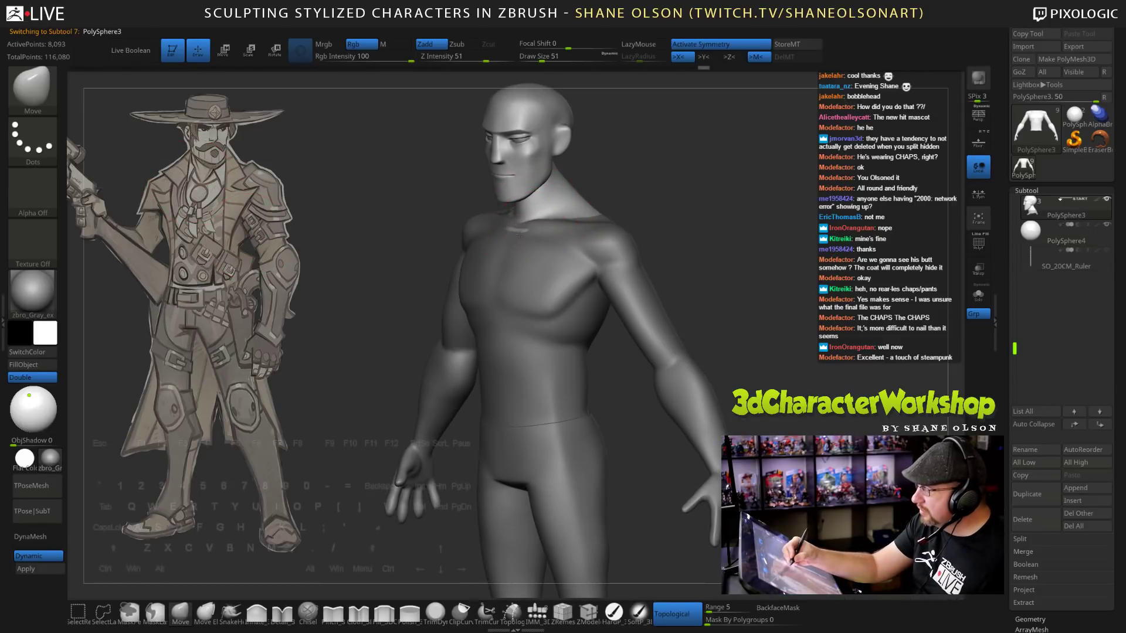
Adjust the back of the head subtool's neck with the Move brush at draw size 51.
left_click_drag(657, 194, 570, 198)
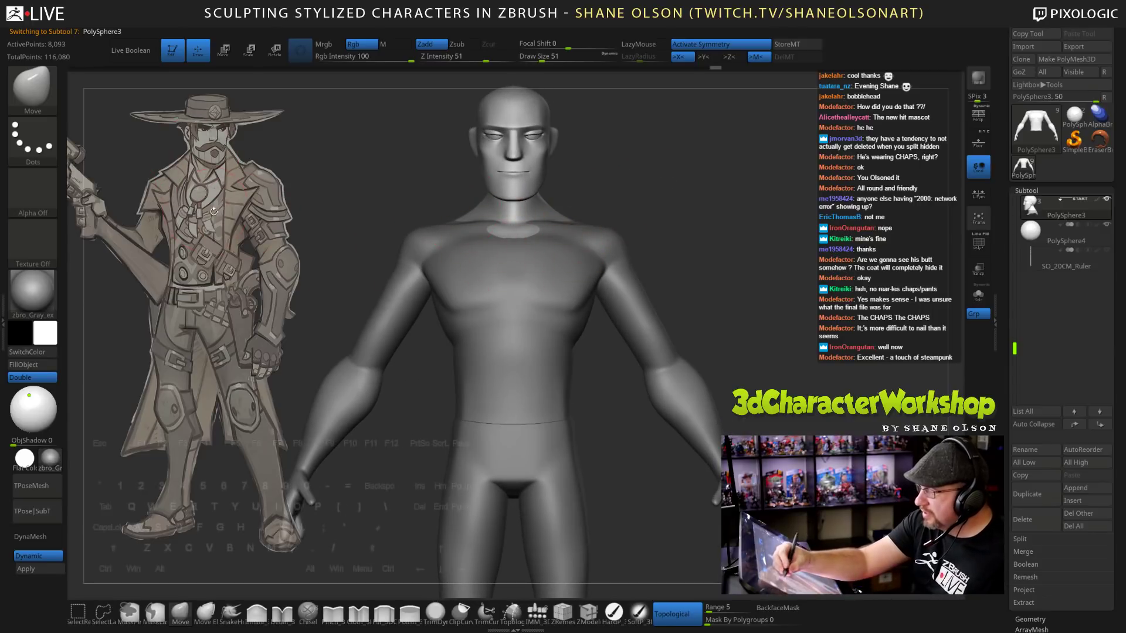
mouse_move(589, 194)
left_mouse_down()
mouse_move(573, 191)
mouse_move(653, 176)
left_mouse_up()
key("s")
key("s")
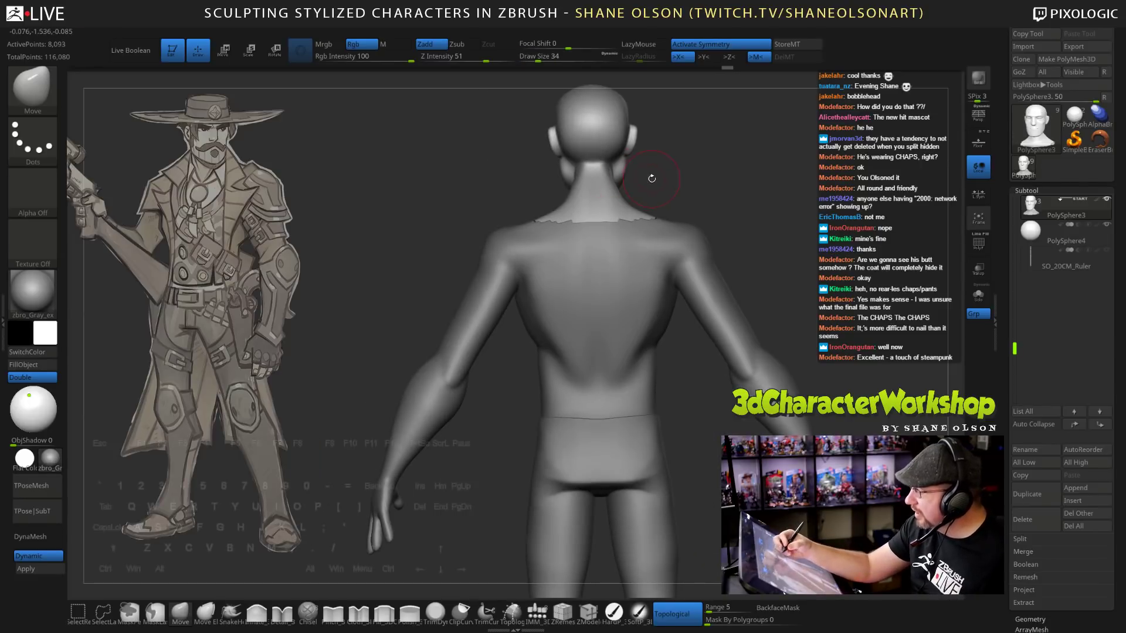
key("s")
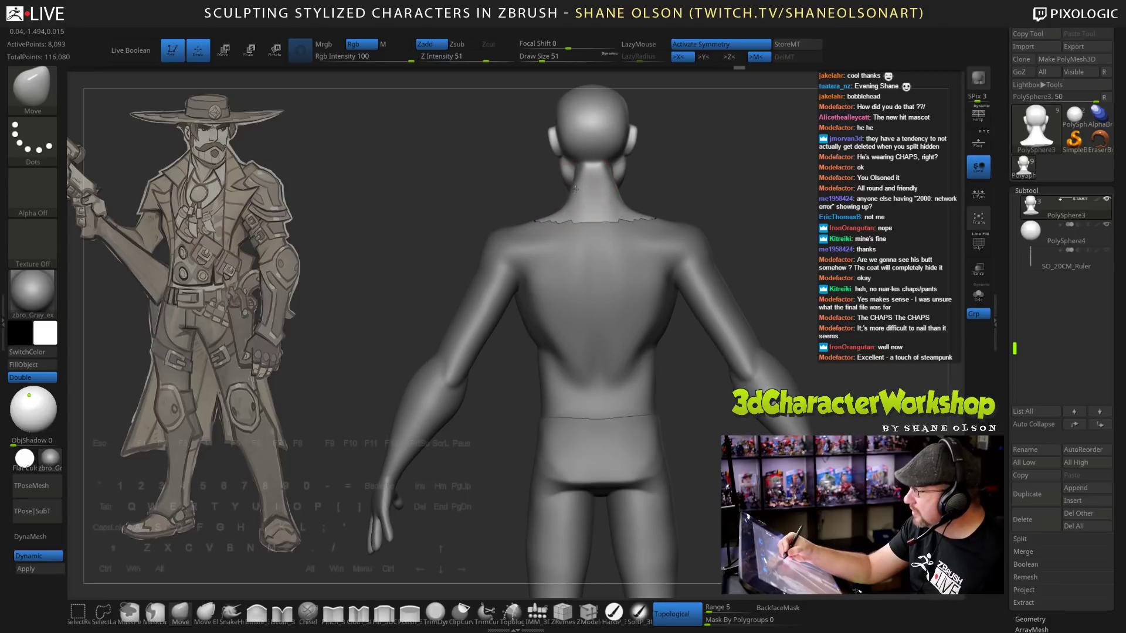
left_click_drag(666, 141, 560, 220)
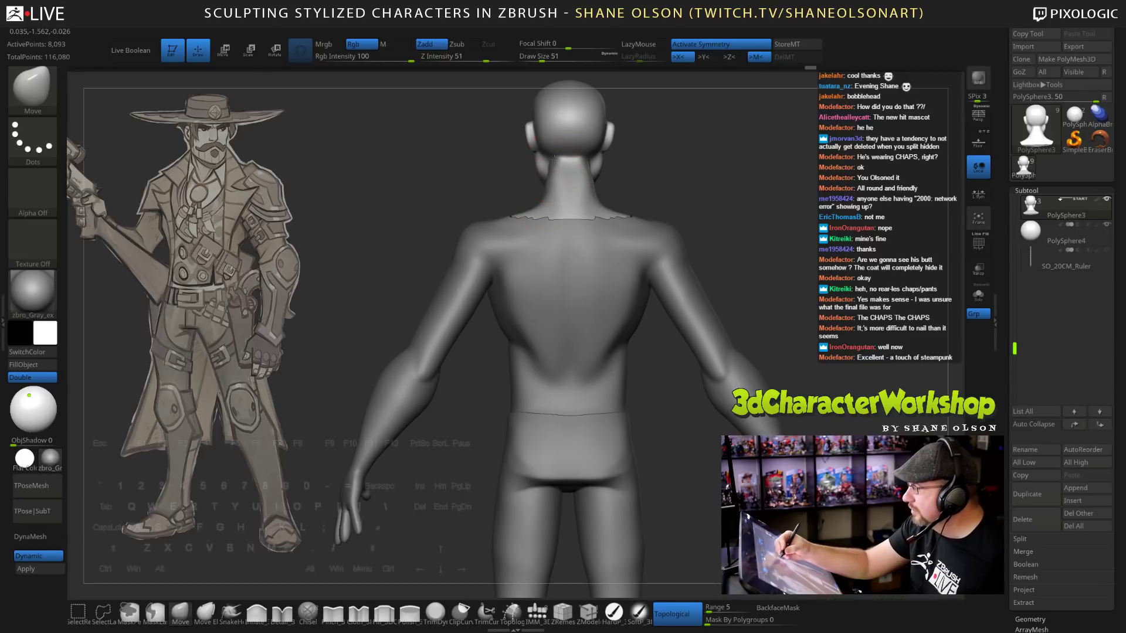
Reshape the neck's rear contour in profile with the Move brush, setting its draw size to 62 and then 39.
mouse_move(698, 204)
left_mouse_down()
mouse_move(656, 188)
mouse_move(679, 168)
mouse_move(687, 187)
mouse_move(626, 193)
mouse_move(631, 202)
mouse_move(588, 194)
left_mouse_up()
key("s")
key("s")
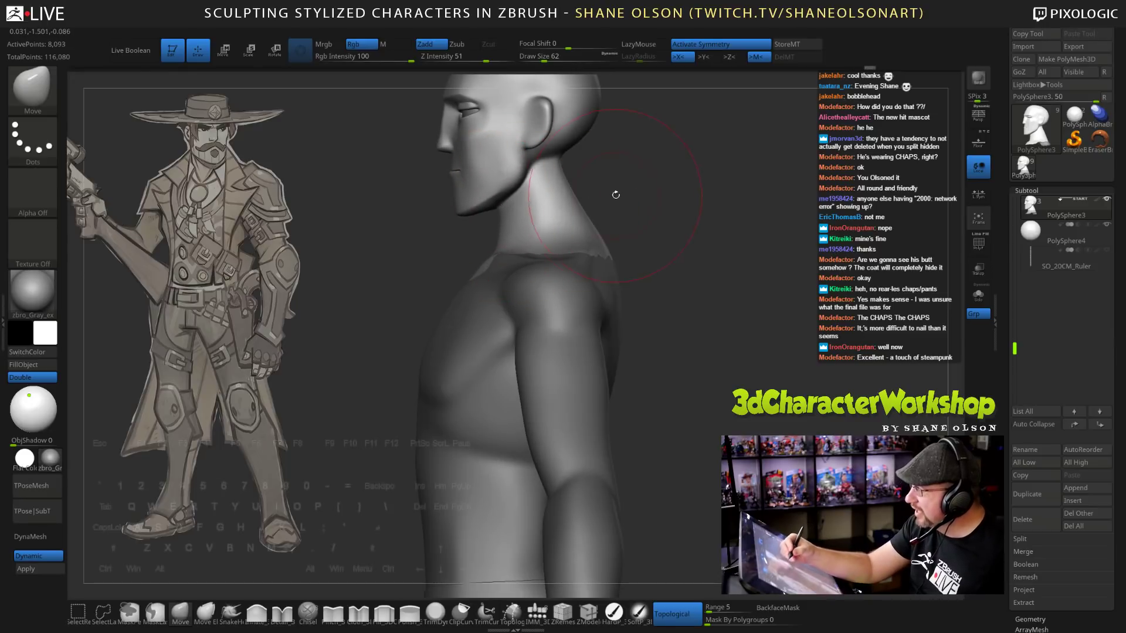
key("s")
left_click_drag(616, 194, 612, 195)
key("s")
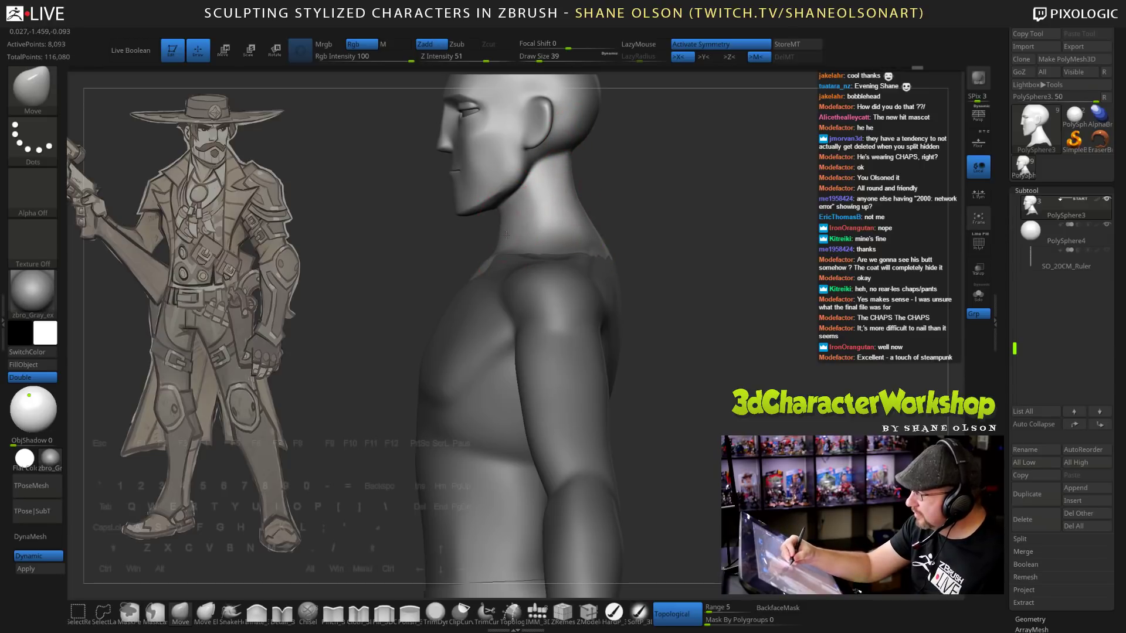
Refine the neck's outline from the front and back with the Move brush, setting its draw size to 45 and then 31.
left_click_drag(643, 251, 705, 261)
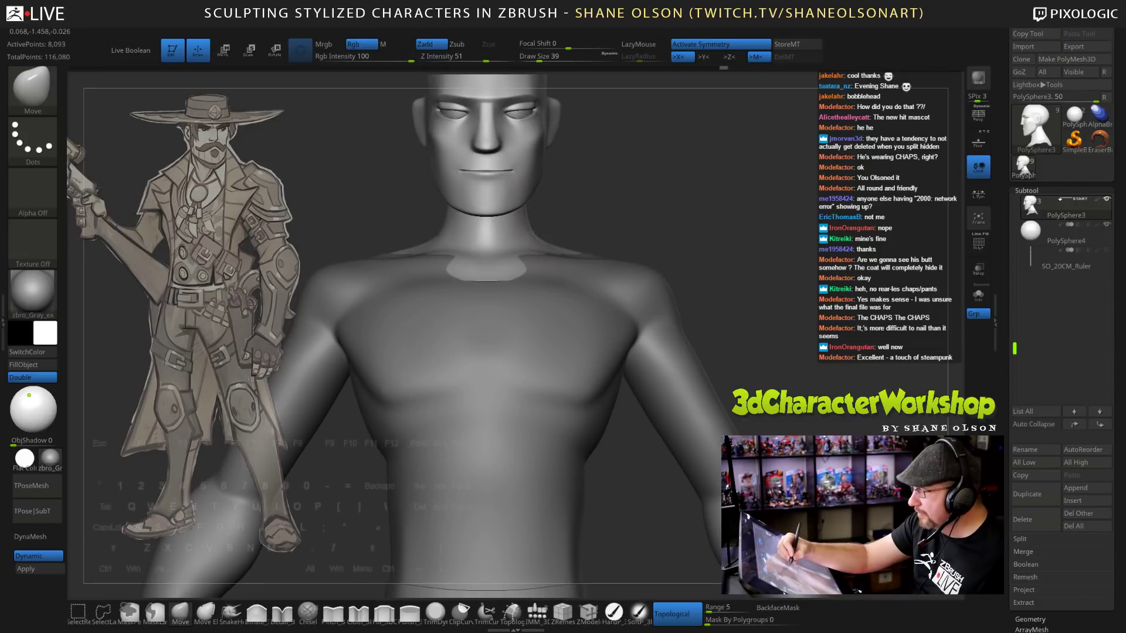
mouse_move(673, 235)
left_mouse_down("alt")
mouse_move(711, 273)
mouse_move(643, 293)
mouse_move(616, 287)
mouse_move(636, 278)
left_mouse_up("alt")
key("s")
left_click_drag(626, 211, 640, 219)
key("s")
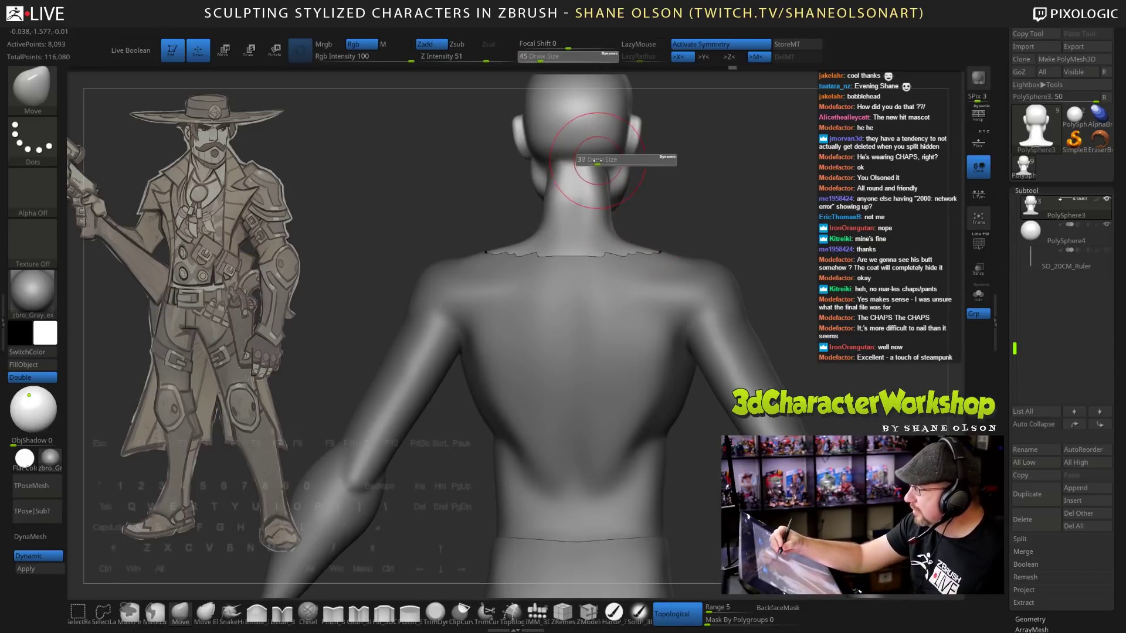
left_click_drag(597, 164, 588, 165)
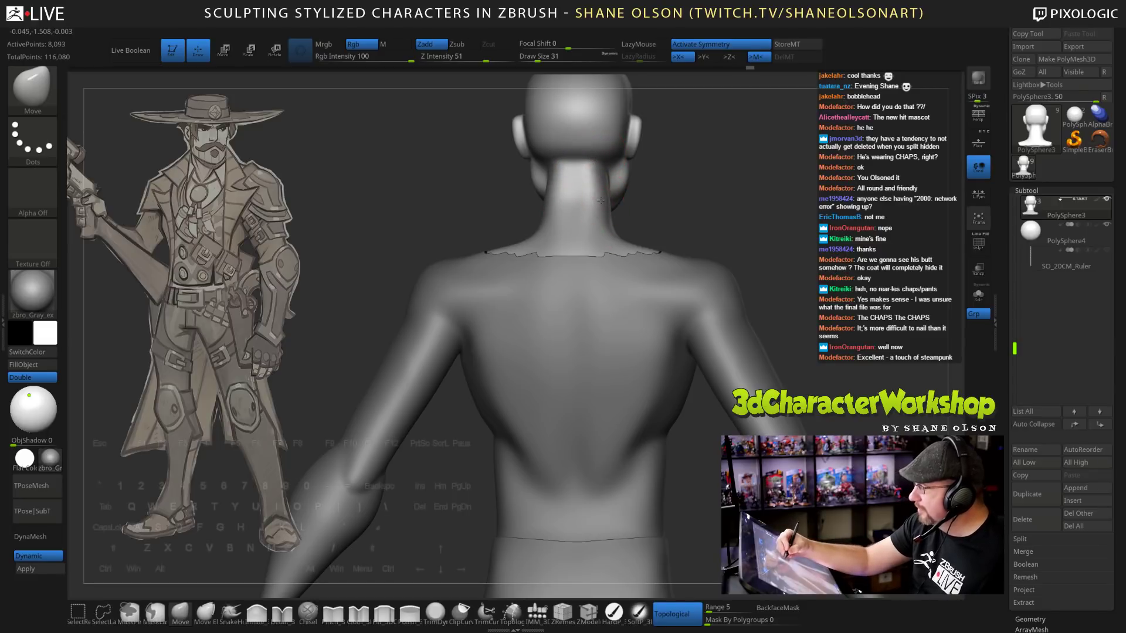
mouse_move(652, 222)
left_mouse_down()
mouse_move(734, 241)
mouse_move(598, 234)
mouse_move(761, 238)
mouse_move(726, 216)
mouse_move(732, 195)
mouse_move(689, 277)
mouse_move(651, 280)
mouse_move(701, 282)
mouse_move(693, 261)
left_mouse_up()
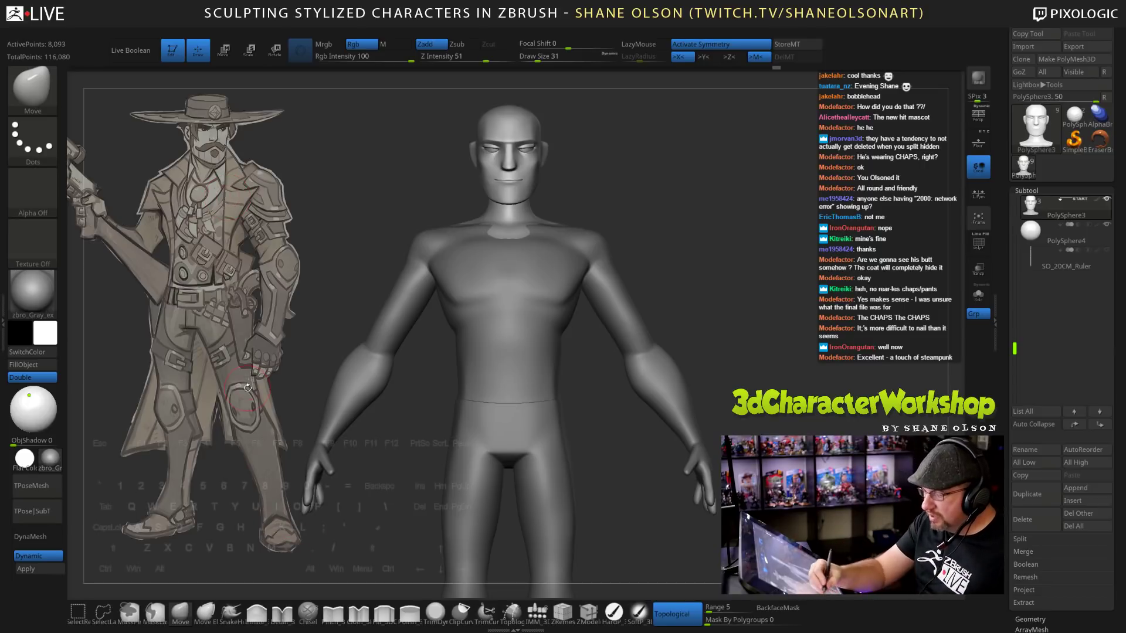
Review the full body's proportions from the front and three-quarter views and set the brush draw size to 65.
left_click_drag(470, 516, 469, 433, "alt")
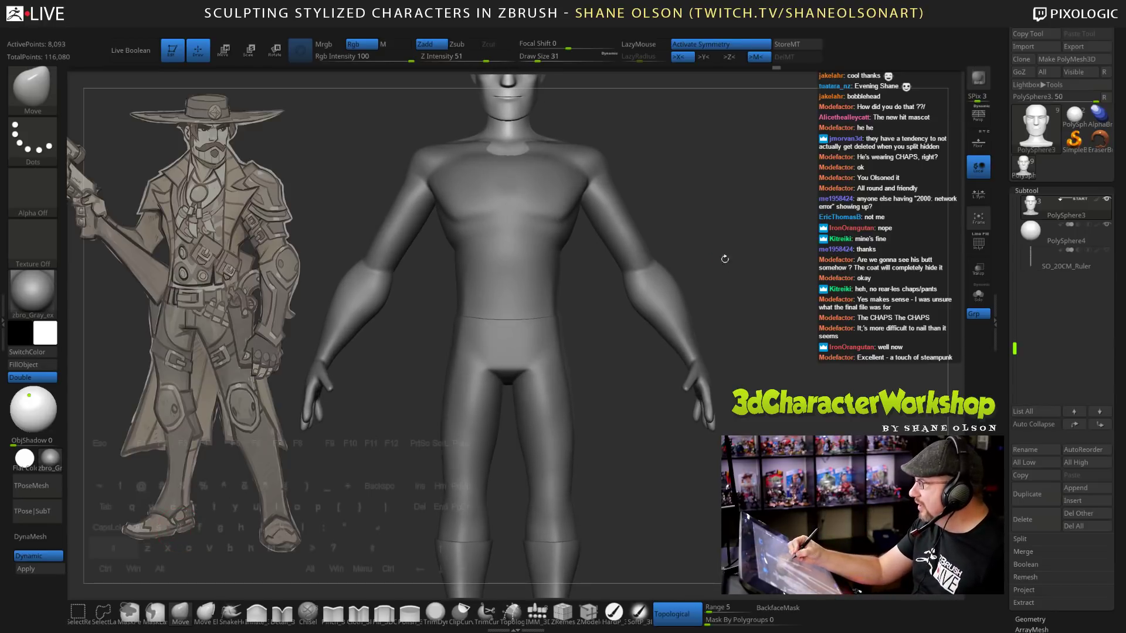
mouse_move(701, 224)
left_mouse_down()
mouse_move(696, 211)
mouse_move(696, 243)
left_mouse_up()
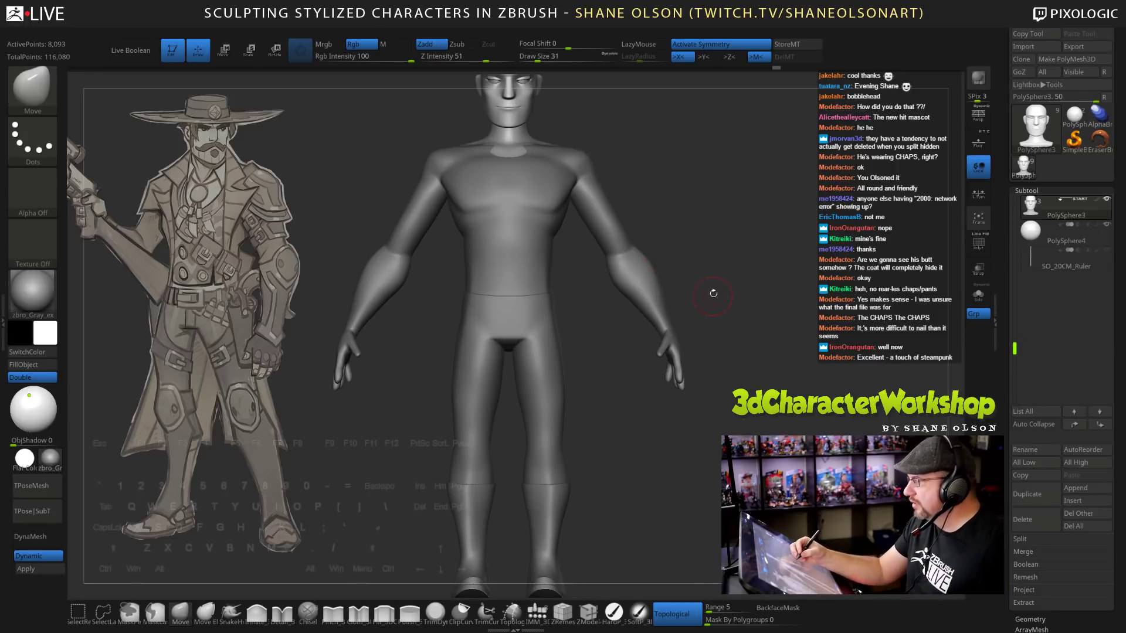
left_click_drag(711, 293, 721, 306)
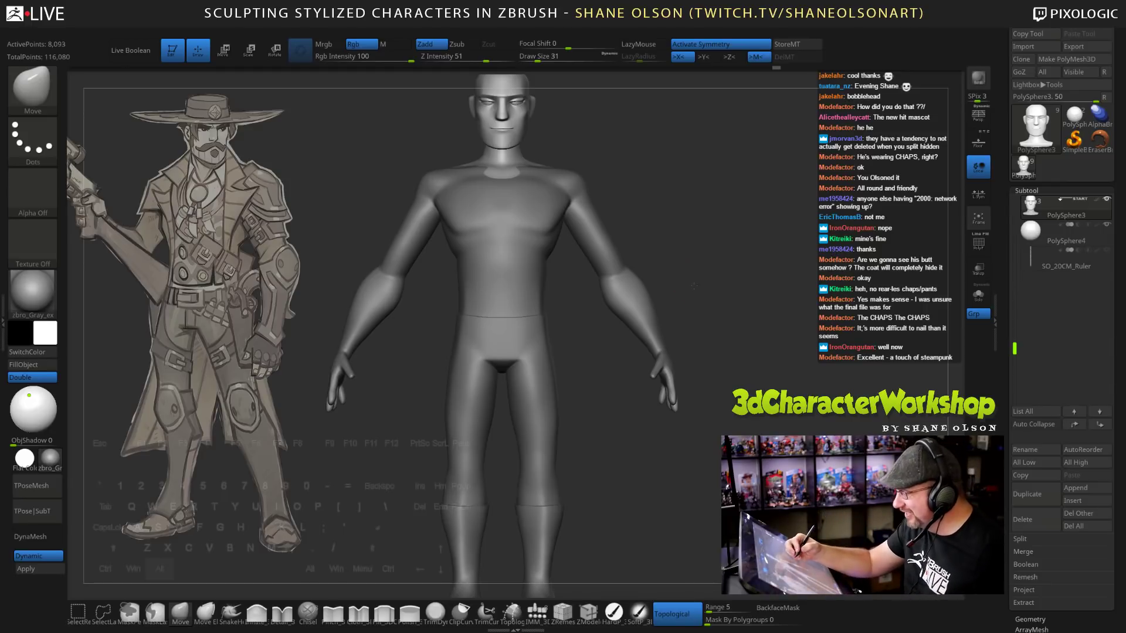
left_click_drag(694, 286, 693, 321)
mouse_move(753, 362)
left_mouse_down()
mouse_move(745, 317)
mouse_move(719, 296)
left_mouse_up()
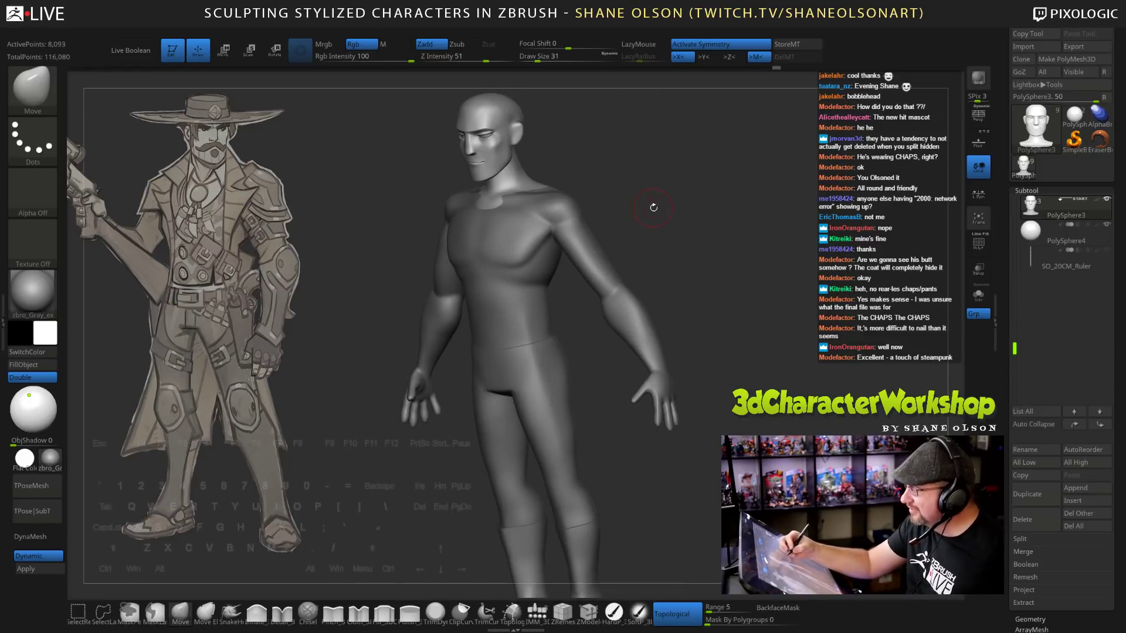
key("s")
mouse_move(652, 208)
left_mouse_down()
mouse_move(677, 204)
mouse_move(677, 255)
mouse_move(742, 297)
mouse_move(725, 371)
left_mouse_up()
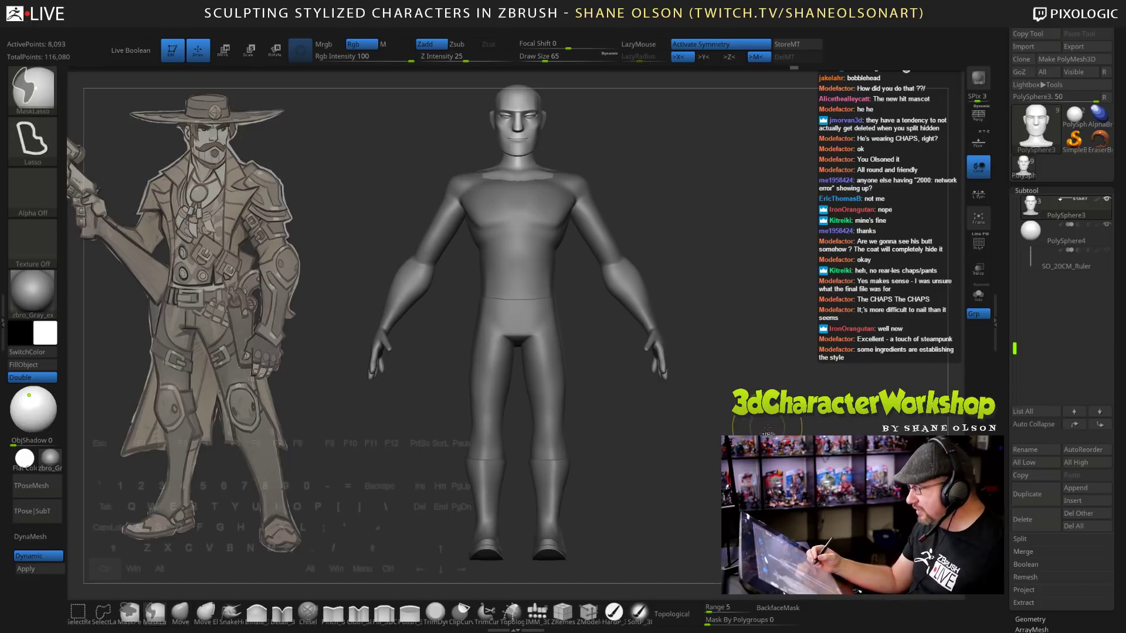
Save the character as a Cowboy_Blockout ZTool file in the Twitch folder.
key("ctrl+s")
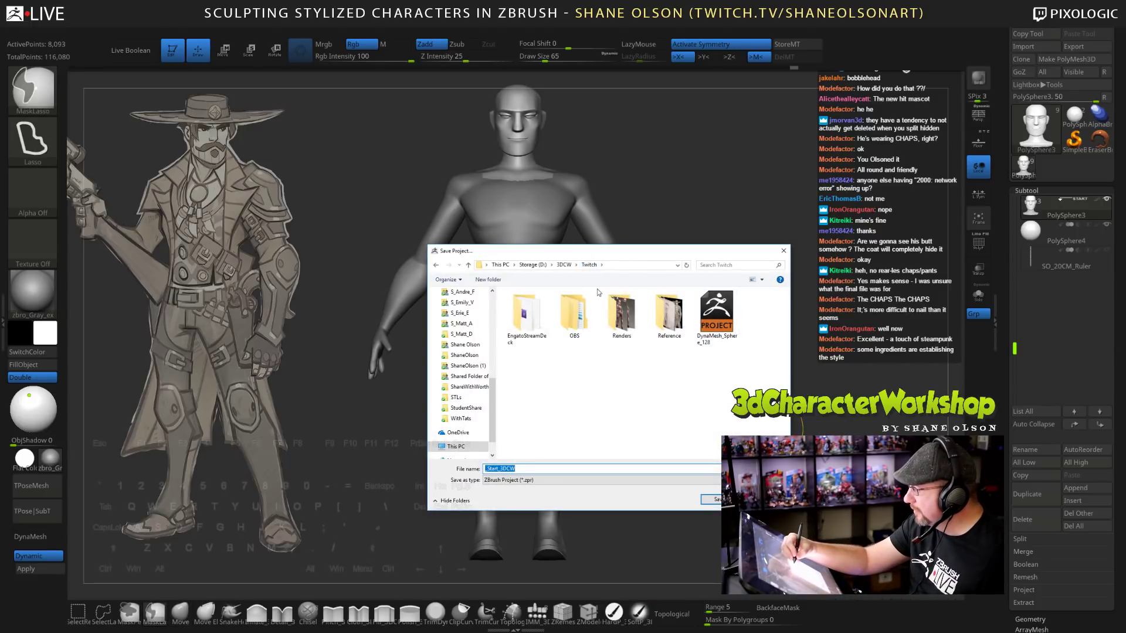
left_click(712, 499)
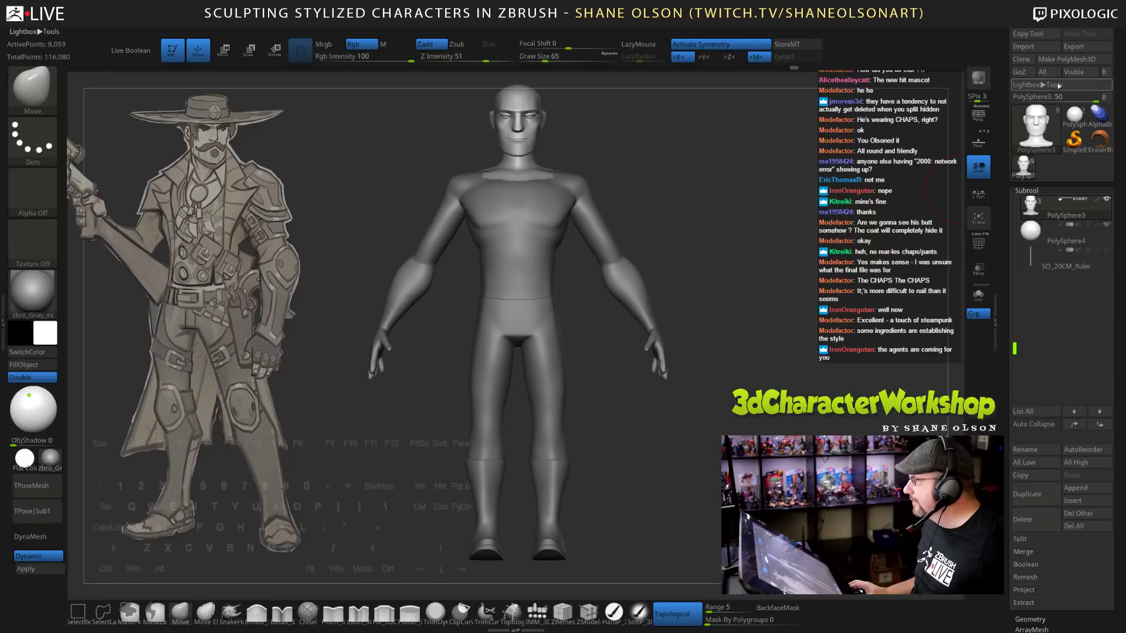
key("ctrl+s")
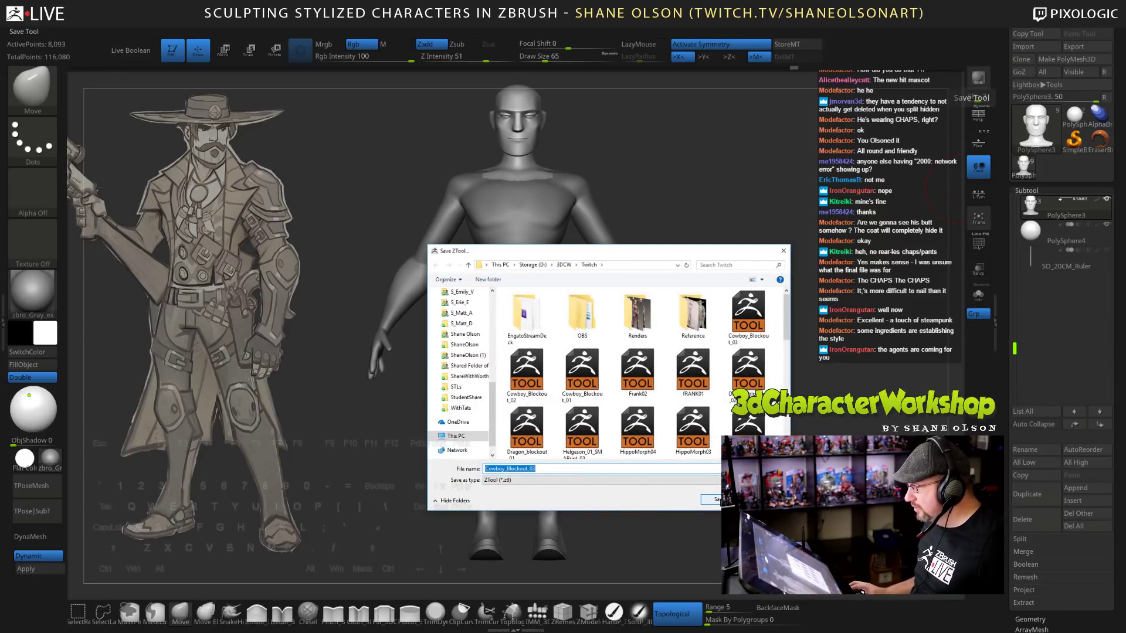
left_click(716, 499)
left_click(588, 323)
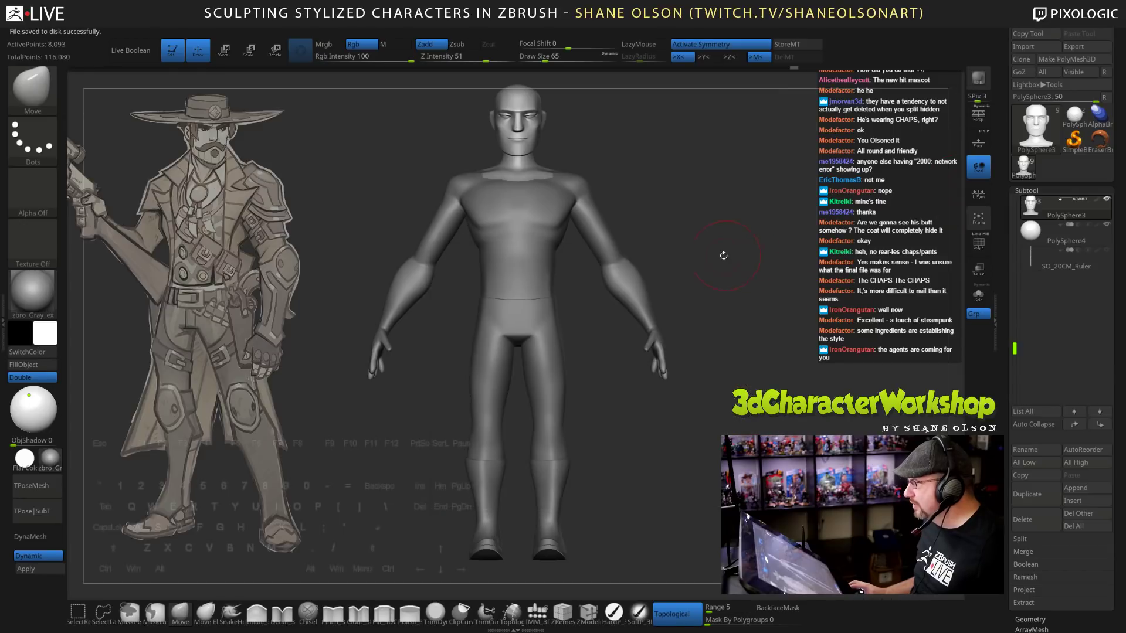
Turn off topological brushing, set the Move brush's draw size to 43, and make the PolySphere3_3 torso the active subtool.
left_click_drag(724, 255, 732, 250)
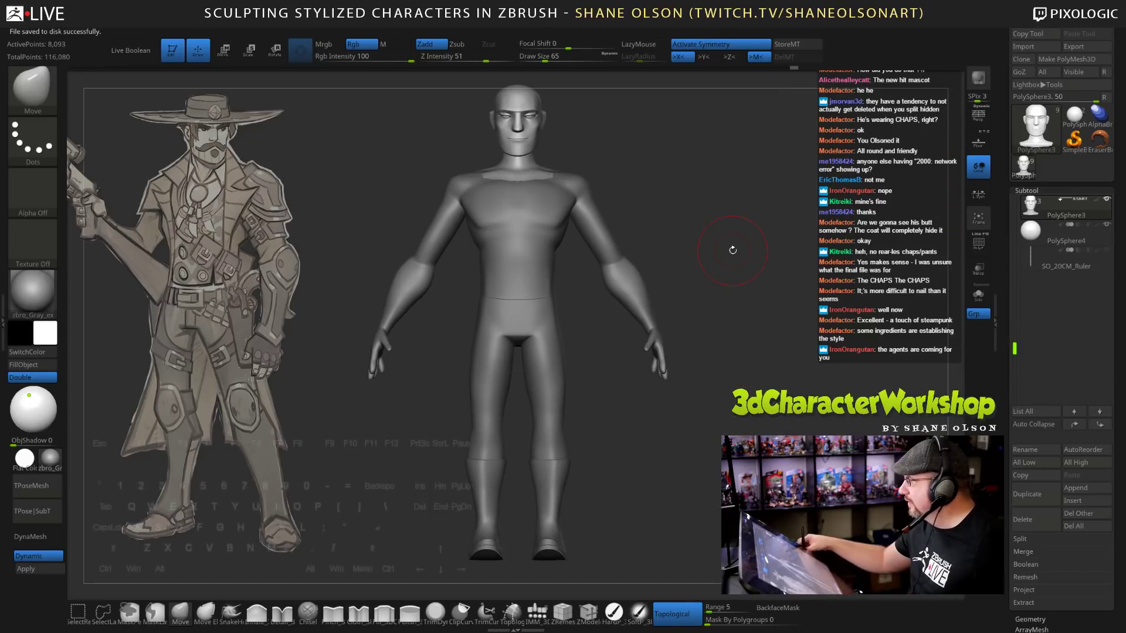
left_click_drag(725, 387, 695, 344)
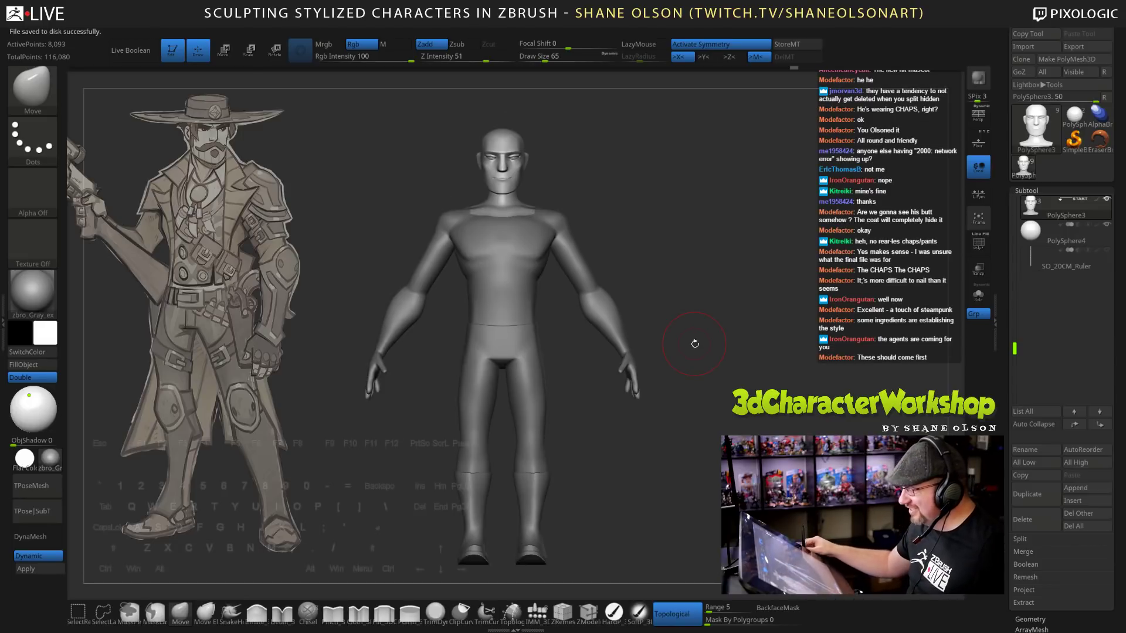
key("bracketleft")
key("bracketleft")
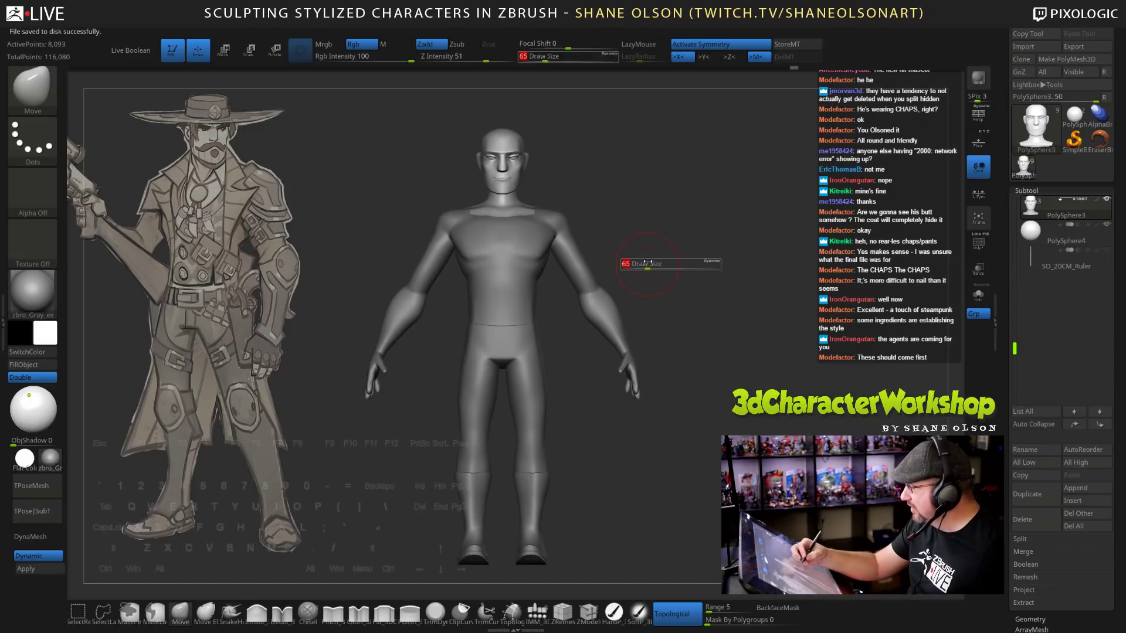
left_click(669, 607)
left_click_drag(732, 227, 732, 330, "alt")
left_click_drag(727, 255, 666, 294)
left_click_drag(648, 220, 661, 194, "alt")
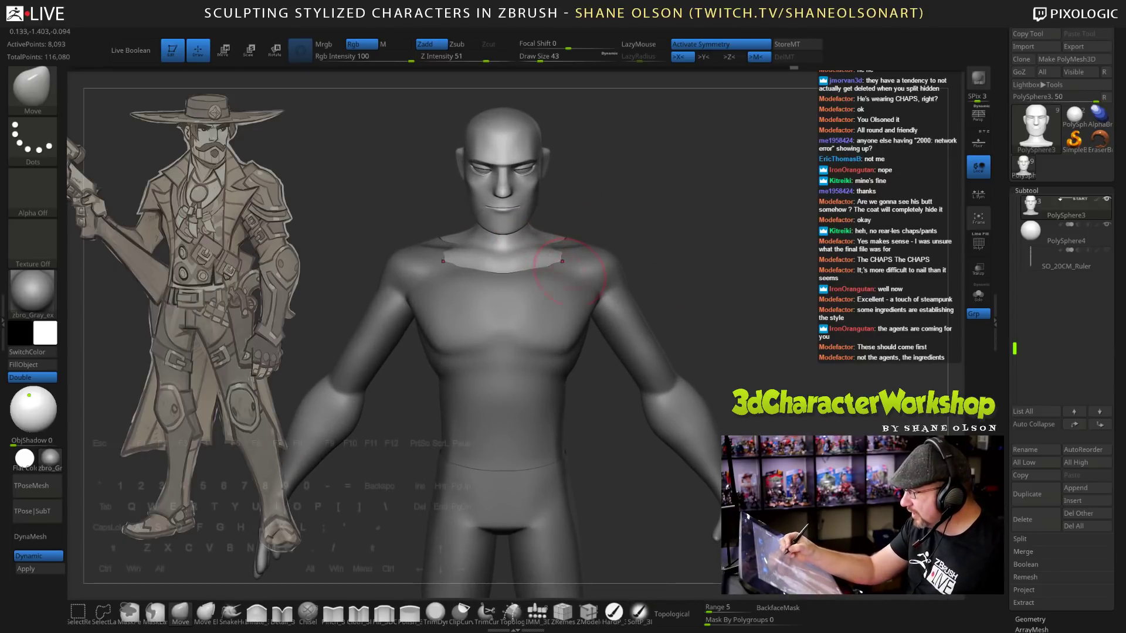
left_click(537, 298, "alt")
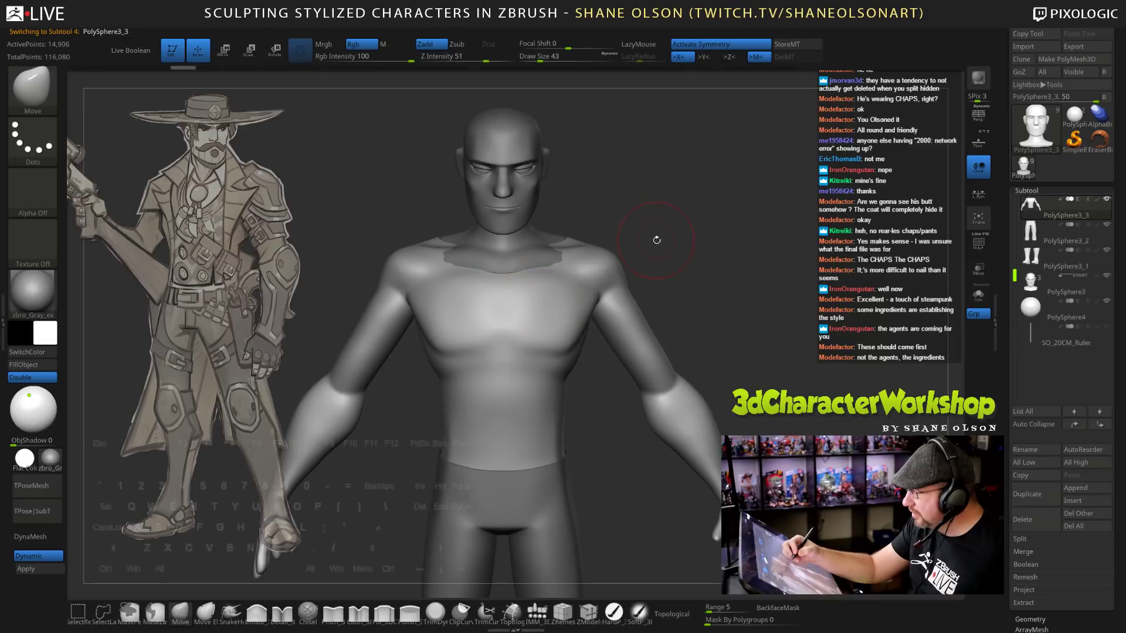
left_click_drag(663, 237, 687, 230, "alt")
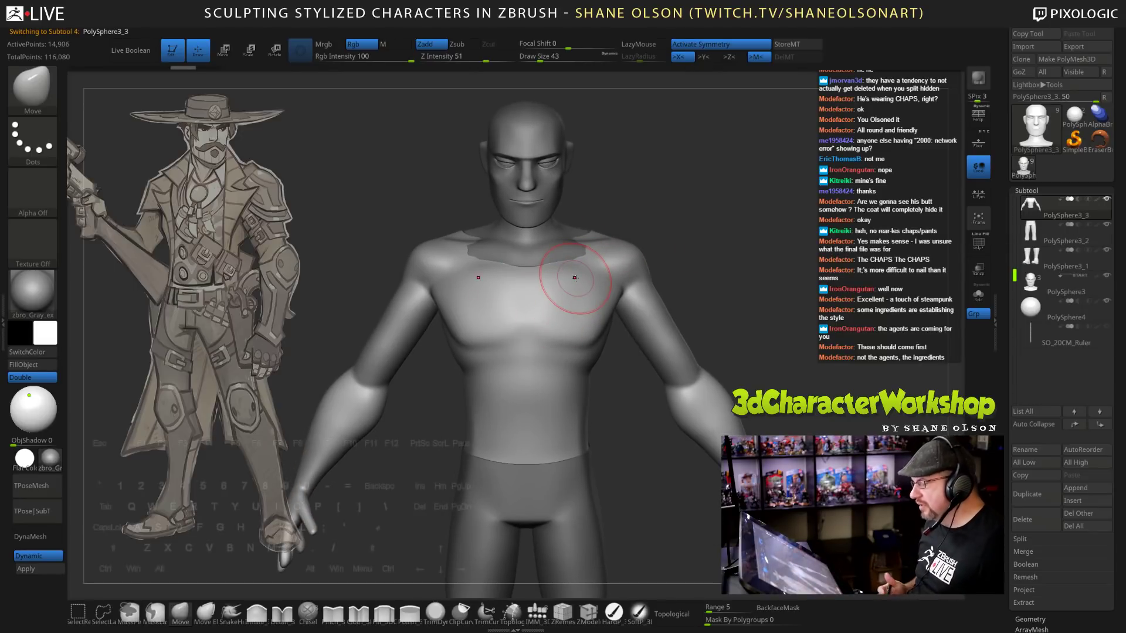
Switch to the Topology brush and set its draw size to 19.
left_click(512, 613)
key("s")
mouse_move(689, 268)
left_mouse_down()
mouse_move(613, 255)
mouse_move(710, 300)
left_mouse_up()
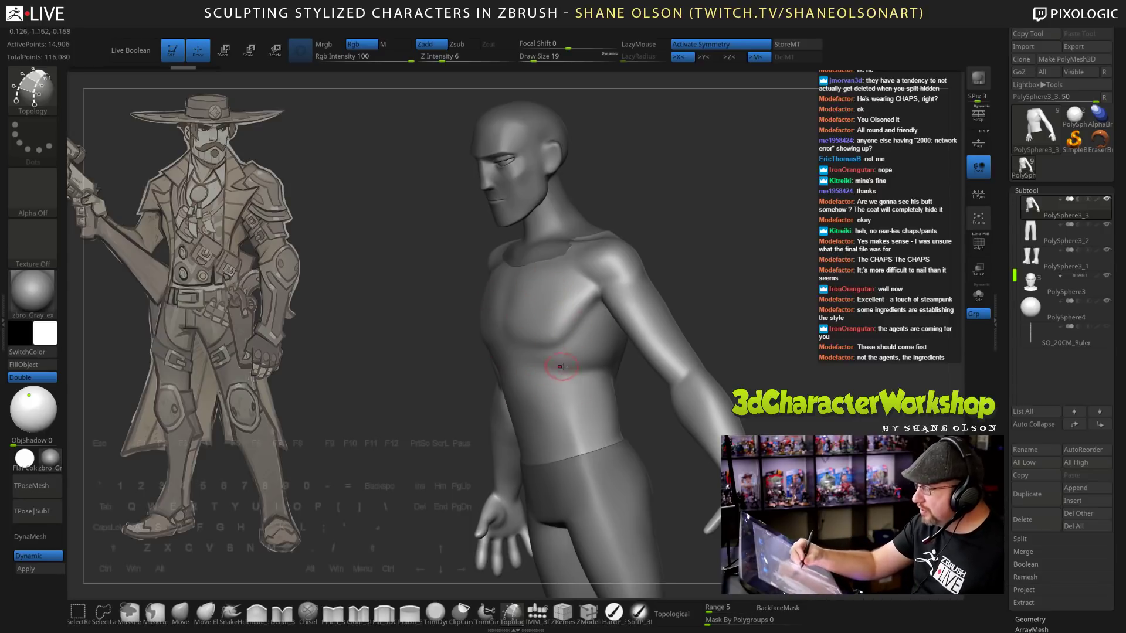
Try a Topology curve running from the side of the head down the neck to the chest.
left_click_drag(697, 235, 633, 236)
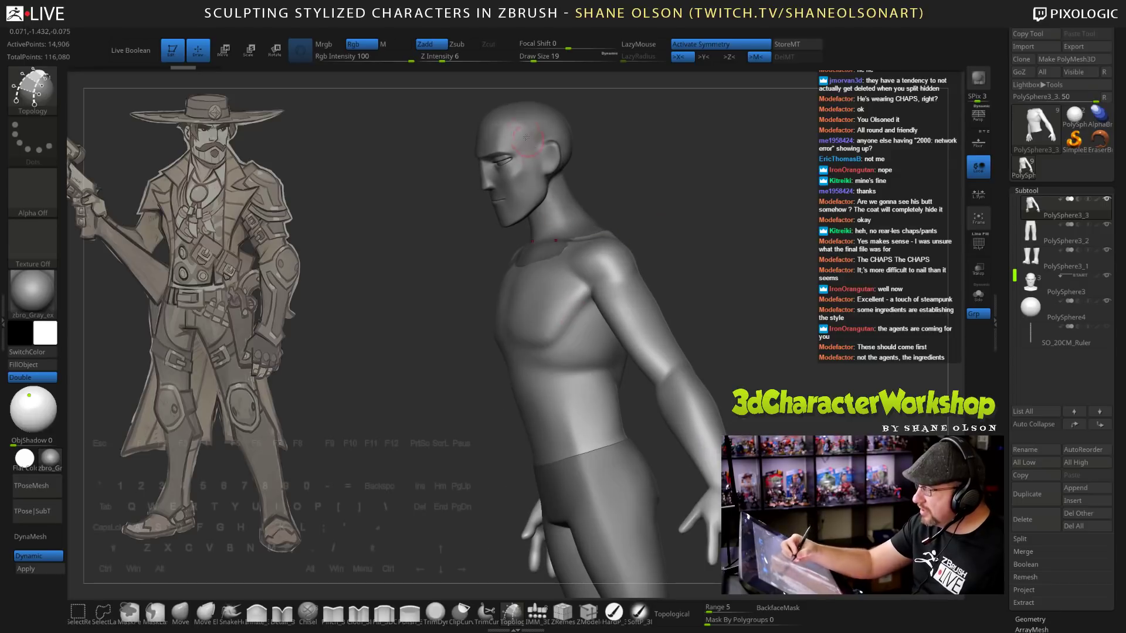
mouse_move(526, 136)
left_mouse_down()
mouse_move(552, 176)
mouse_move(537, 288)
mouse_move(546, 343)
left_mouse_up()
mouse_move(707, 266)
left_mouse_down()
mouse_move(791, 264)
mouse_move(726, 256)
left_mouse_up()
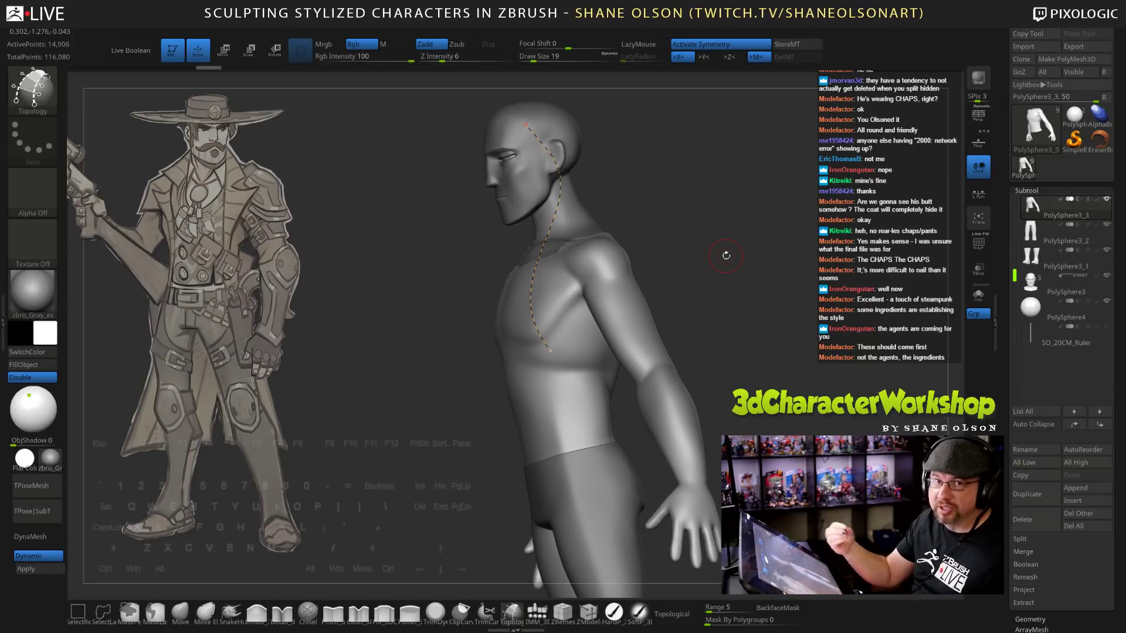
left_click_drag(725, 255, 752, 267)
mouse_move(709, 236)
left_mouse_down("alt")
mouse_move(703, 226)
mouse_move(732, 244)
mouse_move(639, 259)
left_mouse_up("alt")
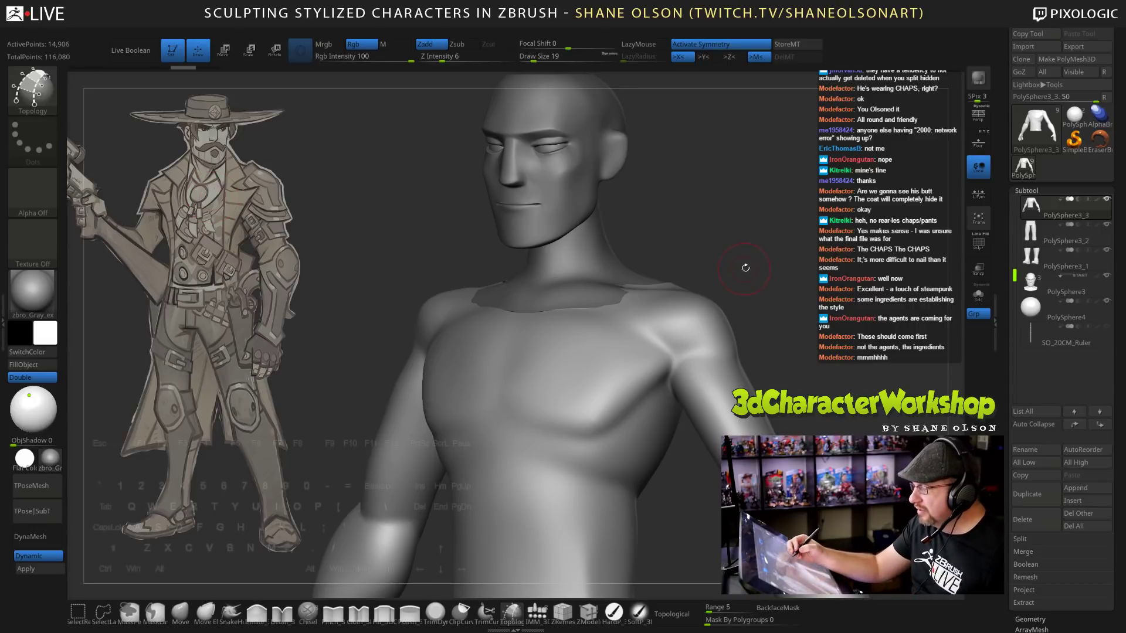
Try a Topology curve from the side of the neck down to the chest at draw size 12, and undo it.
key("s")
left_click(730, 233)
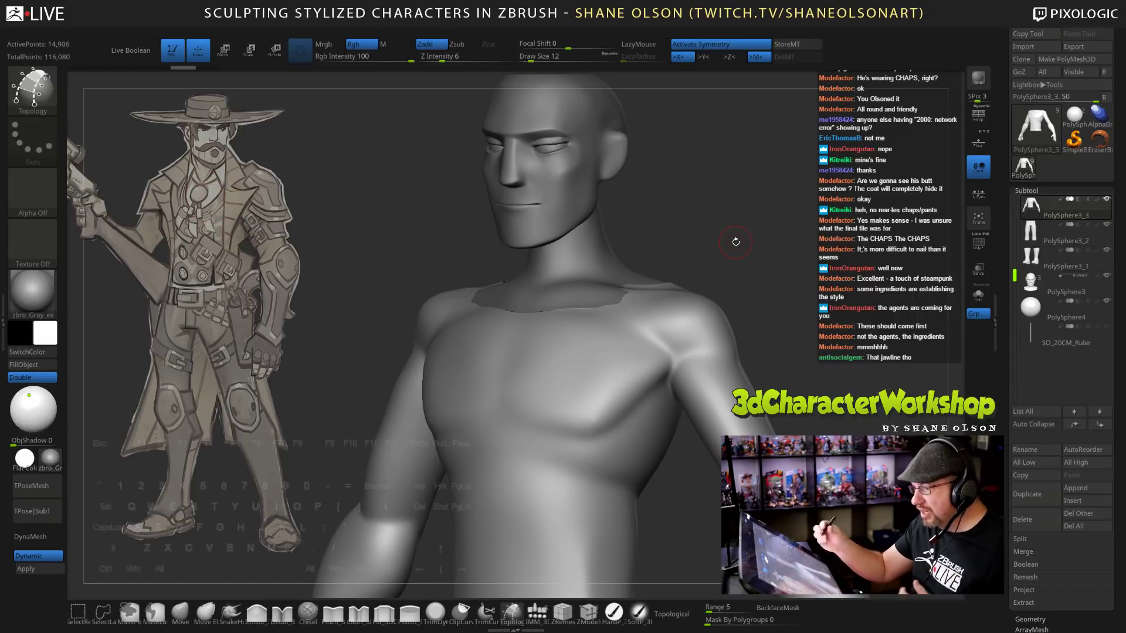
left_click_drag(710, 223, 702, 230)
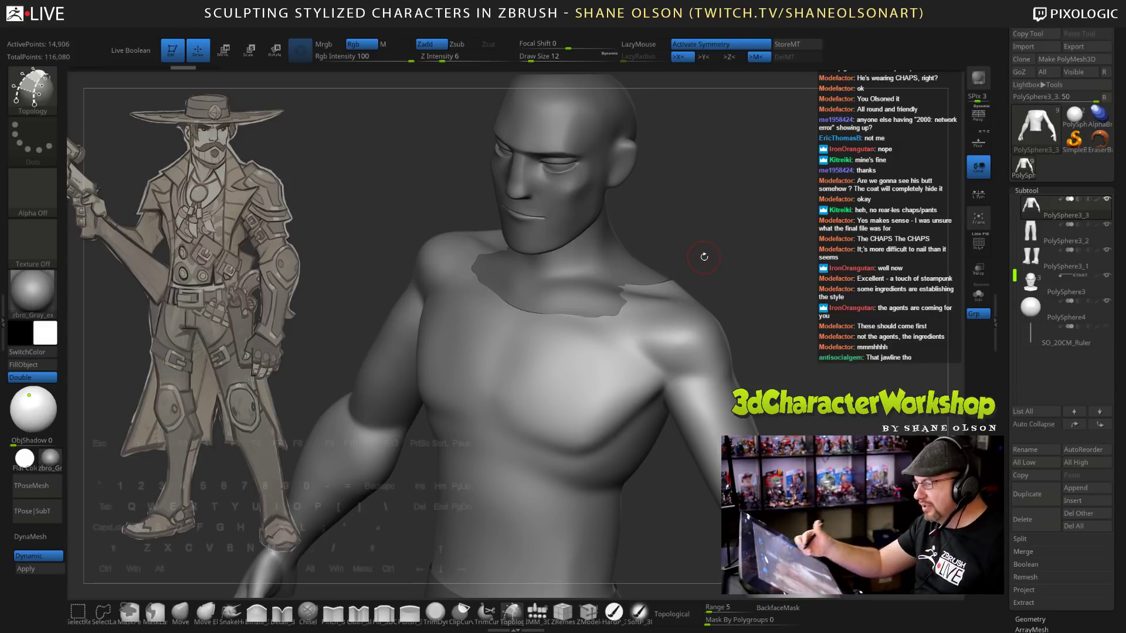
left_click_drag(743, 221, 731, 246)
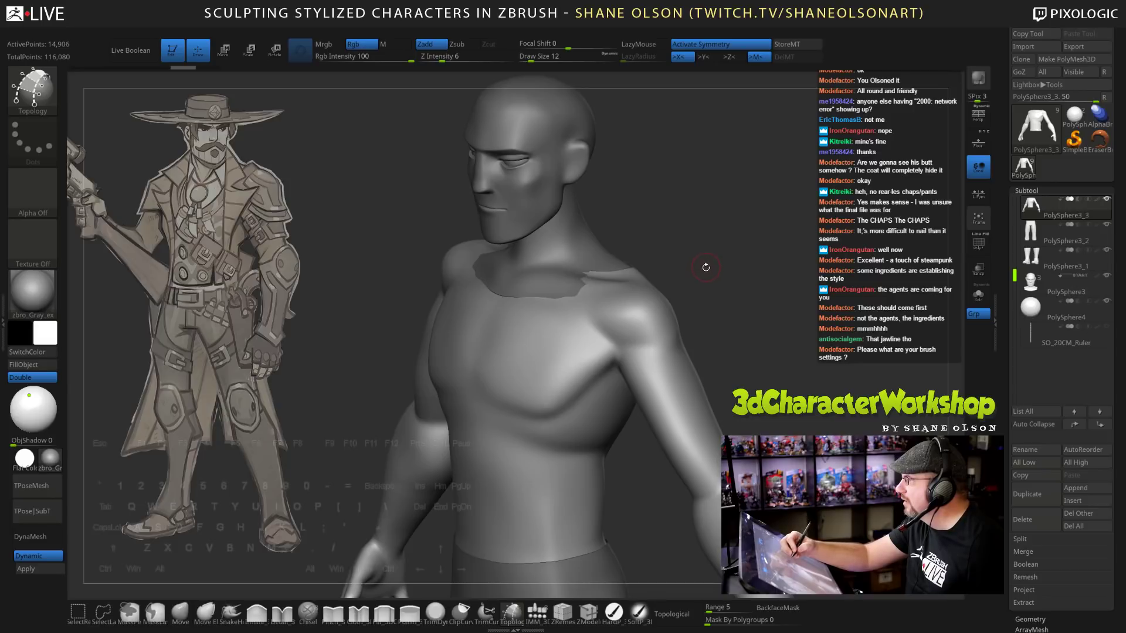
mouse_move(705, 267)
left_mouse_down()
mouse_move(726, 271)
mouse_move(697, 263)
mouse_move(685, 282)
mouse_move(669, 244)
mouse_move(678, 277)
mouse_move(673, 264)
mouse_move(736, 294)
mouse_move(572, 276)
left_mouse_up()
left_click_drag(571, 237, 545, 382)
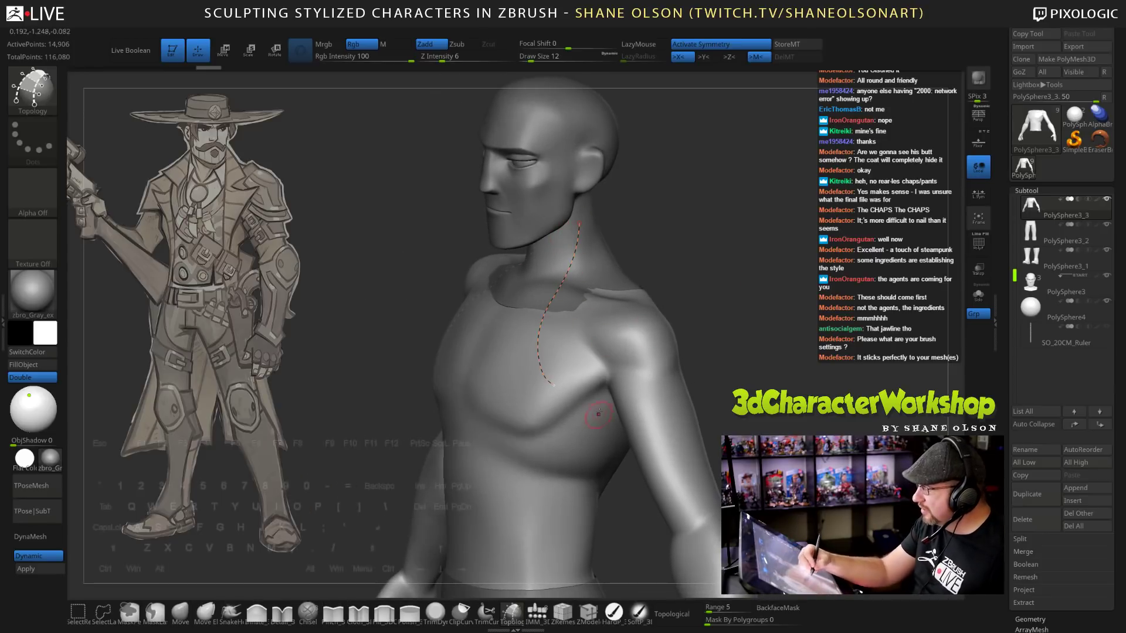
mouse_move(731, 327)
left_mouse_down()
mouse_move(774, 328)
mouse_move(739, 343)
left_mouse_up()
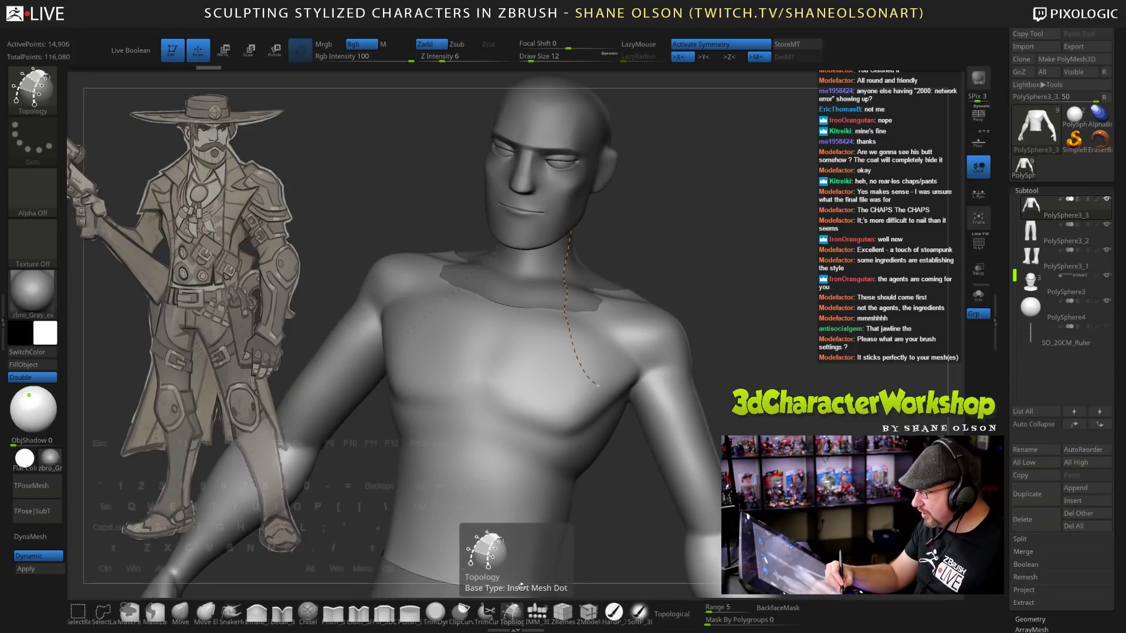
key("ctrl+z")
Set the Topology brush's draw size to 8 and draw a mirrored diagonal curve from below the jaw to the front base of the neck.
mouse_move(778, 305)
left_mouse_down()
mouse_move(742, 269)
mouse_move(761, 276)
left_mouse_up()
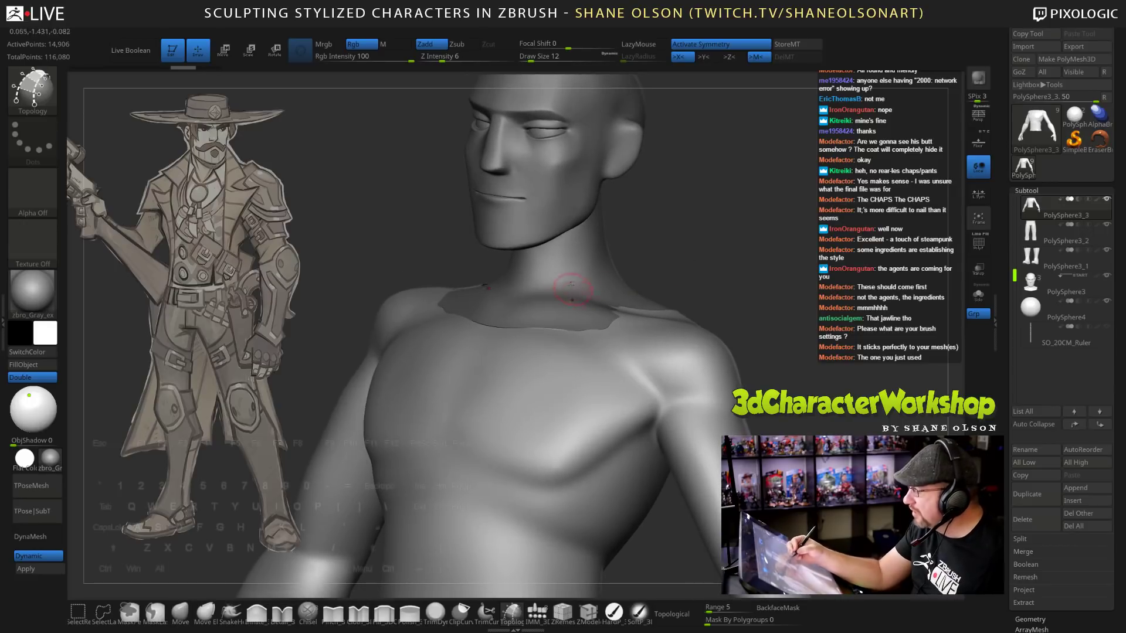
left_click_drag(568, 277, 640, 236)
key("s")
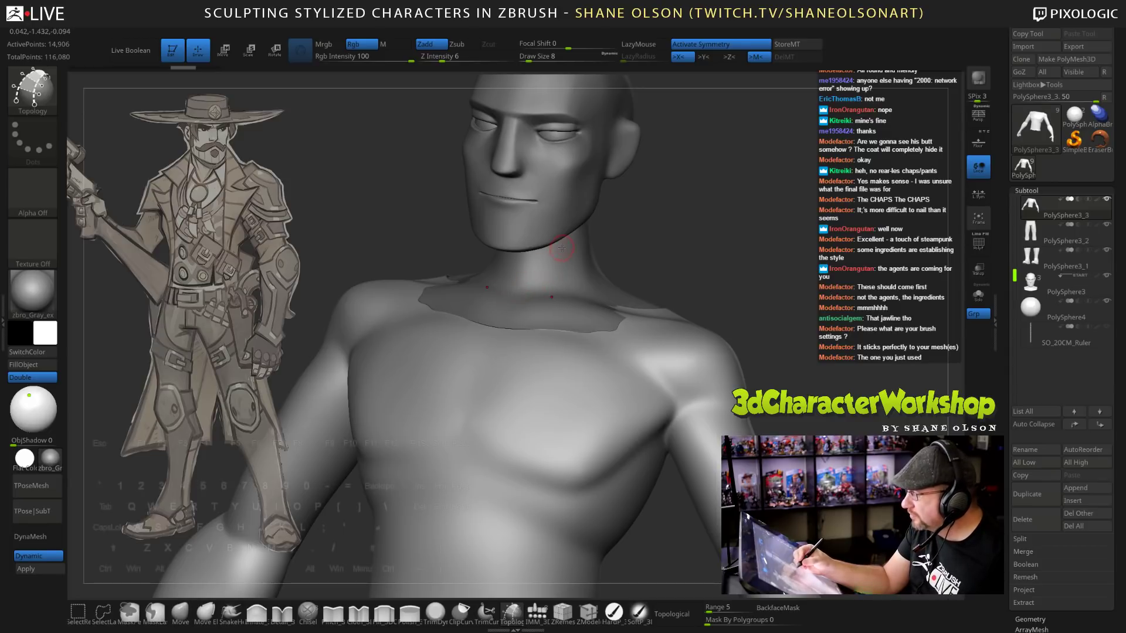
right_click_drag(545, 294, 561, 263)
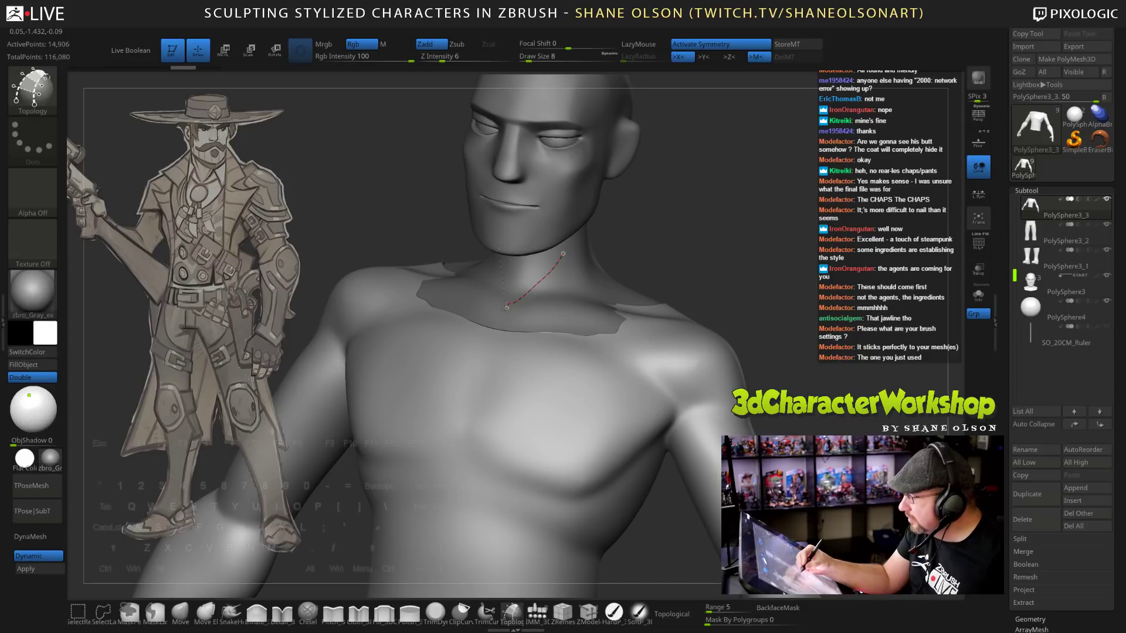
left_click_drag(789, 321, 763, 298)
left_click_drag(763, 257, 718, 308, "alt")
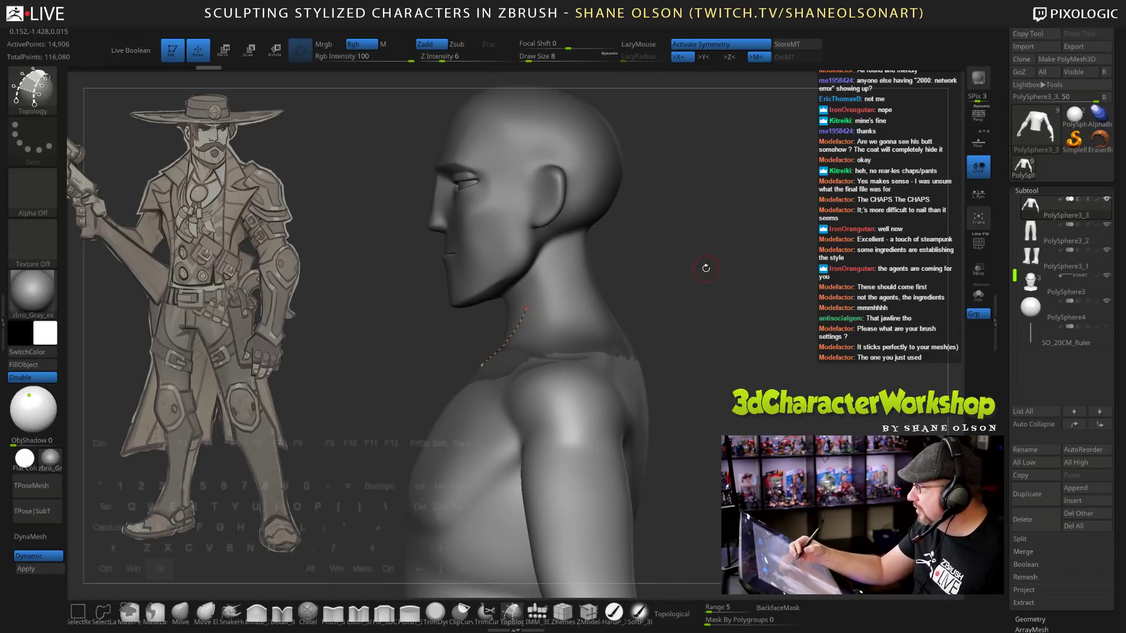
left_click_drag(706, 268, 694, 272)
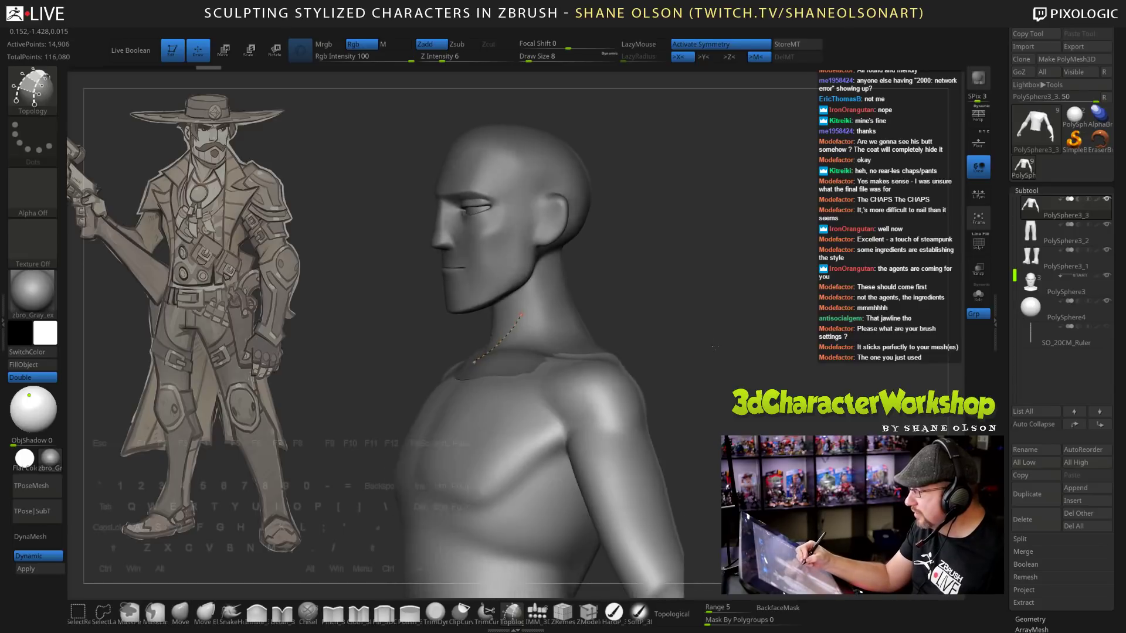
left_click_drag(714, 347, 713, 346)
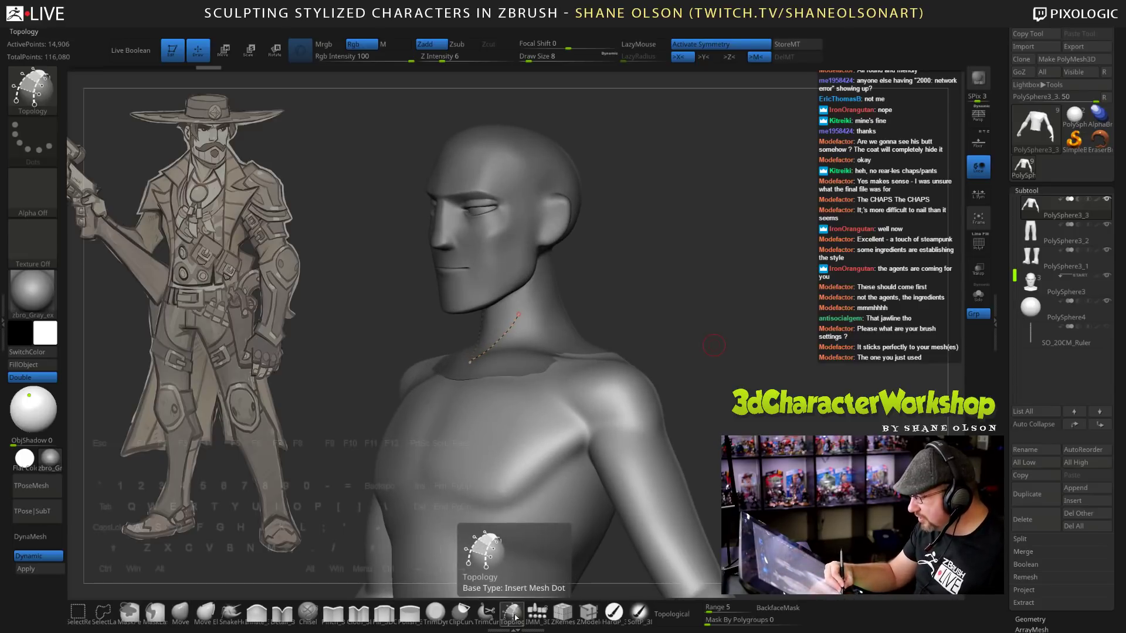
Draw a mirrored Topology curve across the chest from the centerline toward the armpit.
left_click_drag(684, 263, 680, 328, "alt")
left_click_drag(754, 322, 723, 274)
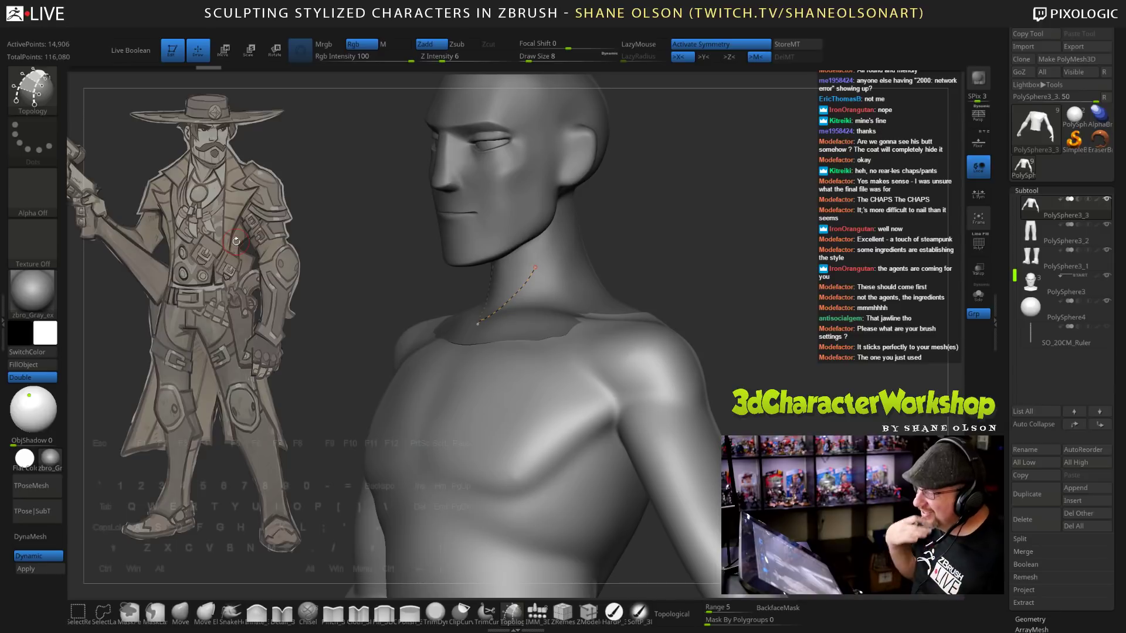
left_click_drag(760, 284, 792, 279)
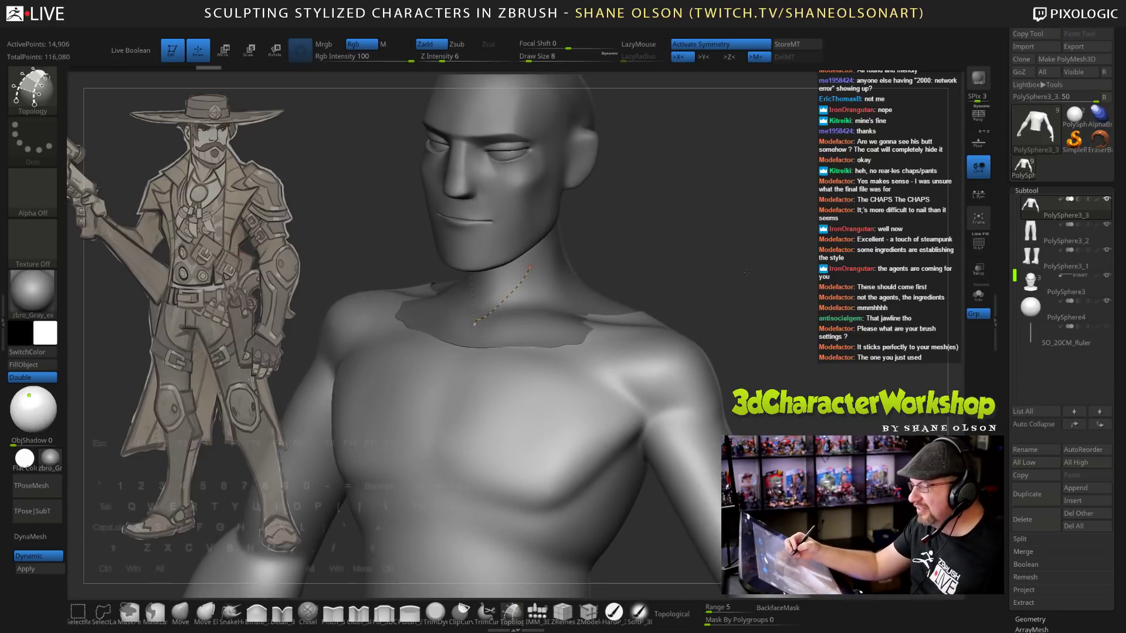
left_click_drag(747, 246, 757, 220, "alt")
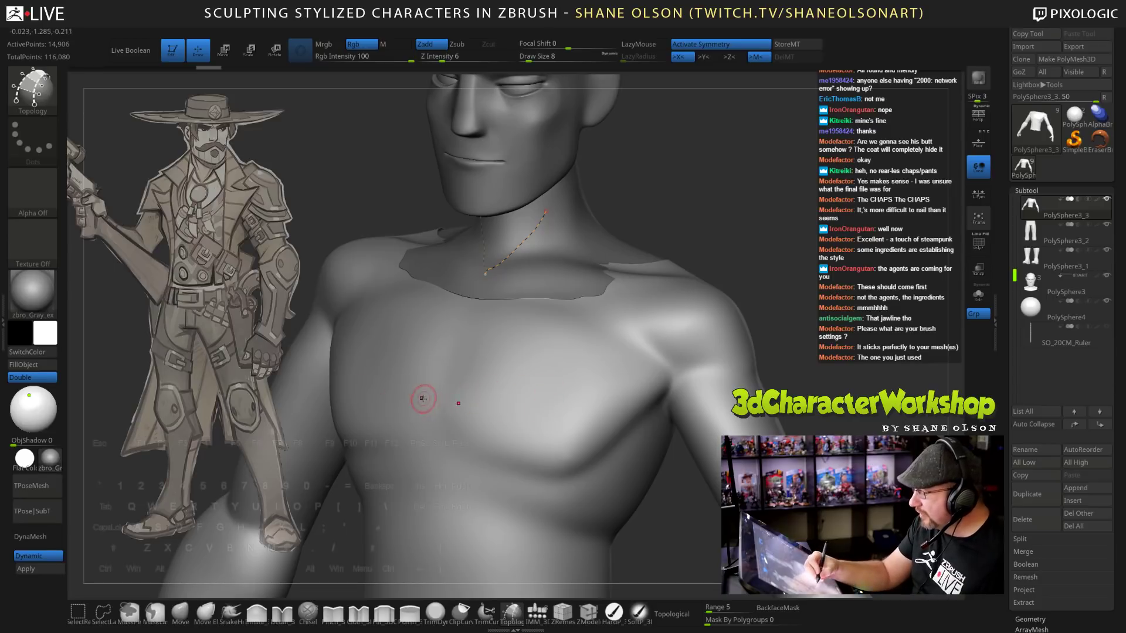
left_click_drag(499, 408, 632, 419)
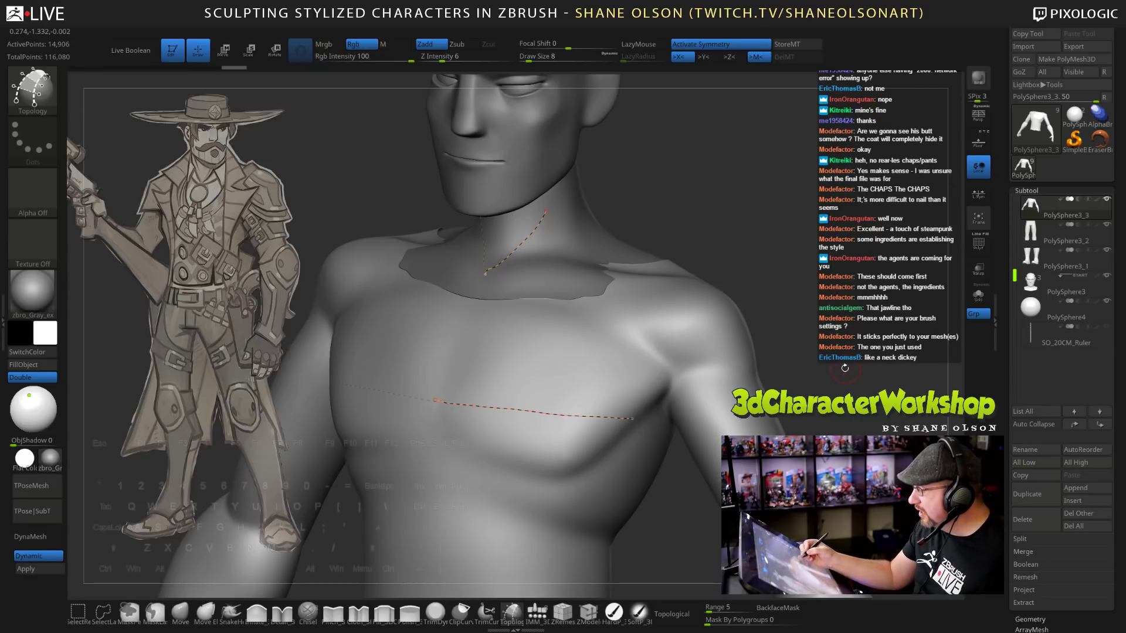
Draw a Topology curve around the upper neck from the top of the diagonal curve to the back of the neck.
mouse_move(832, 377)
left_mouse_down()
mouse_move(781, 306)
mouse_move(804, 320)
mouse_move(808, 343)
mouse_move(773, 376)
mouse_move(457, 331)
left_mouse_up()
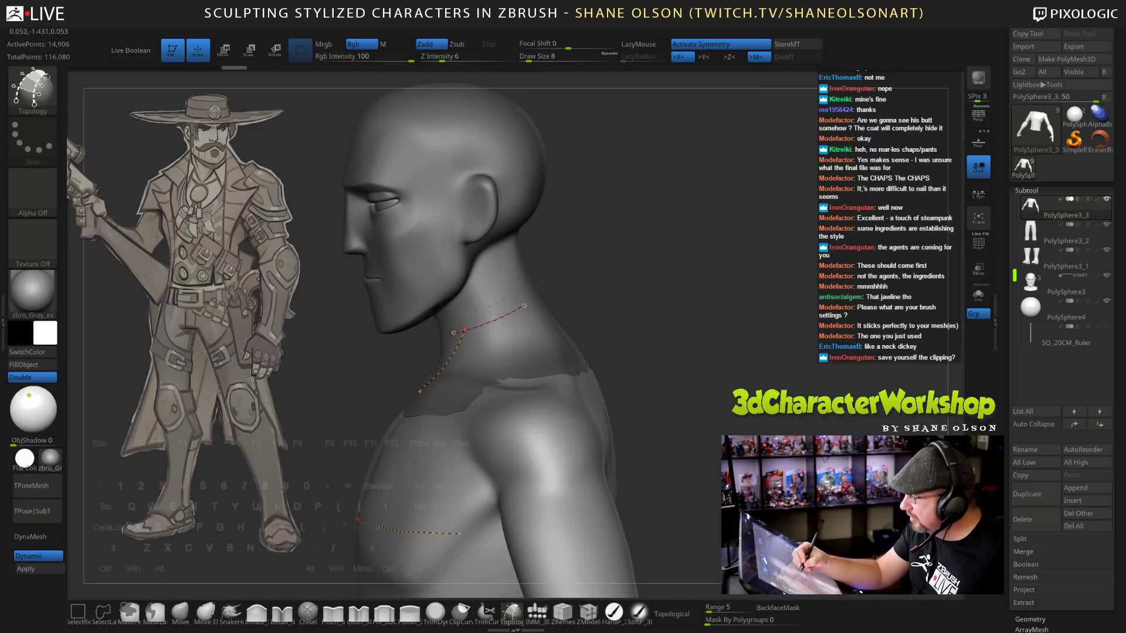
mouse_move(678, 298)
left_mouse_down()
mouse_move(613, 308)
mouse_move(586, 346)
left_mouse_up()
left_click_drag(474, 335, 500, 322)
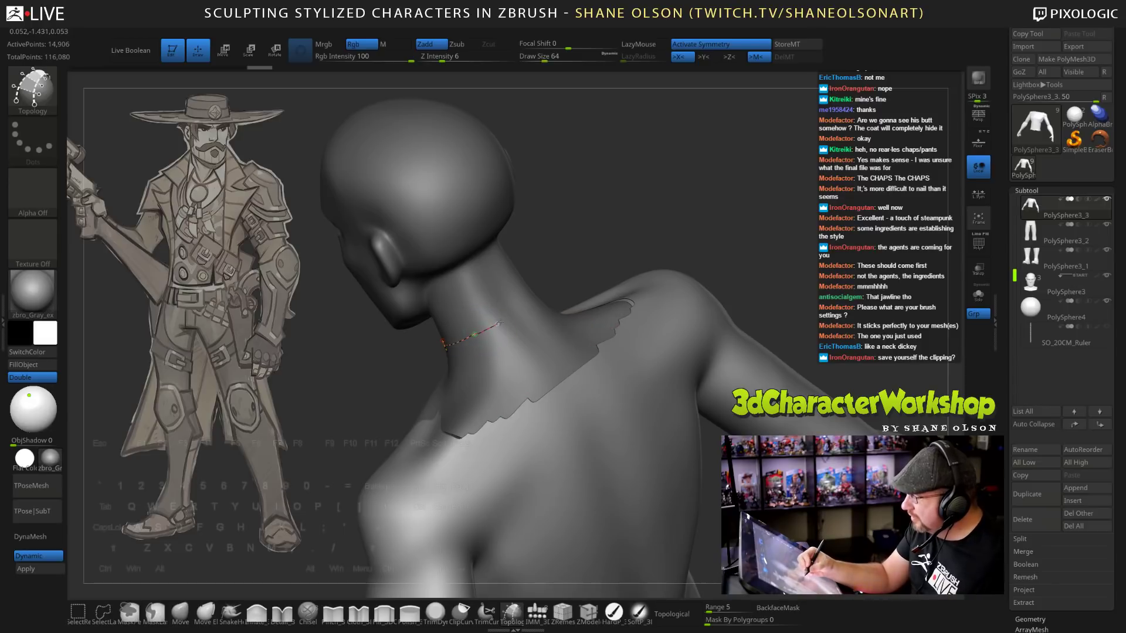
Draw a second Topology curve around the base of the neck, from the lower part of the diagonal curve to the nape.
left_click_drag(663, 239, 549, 347)
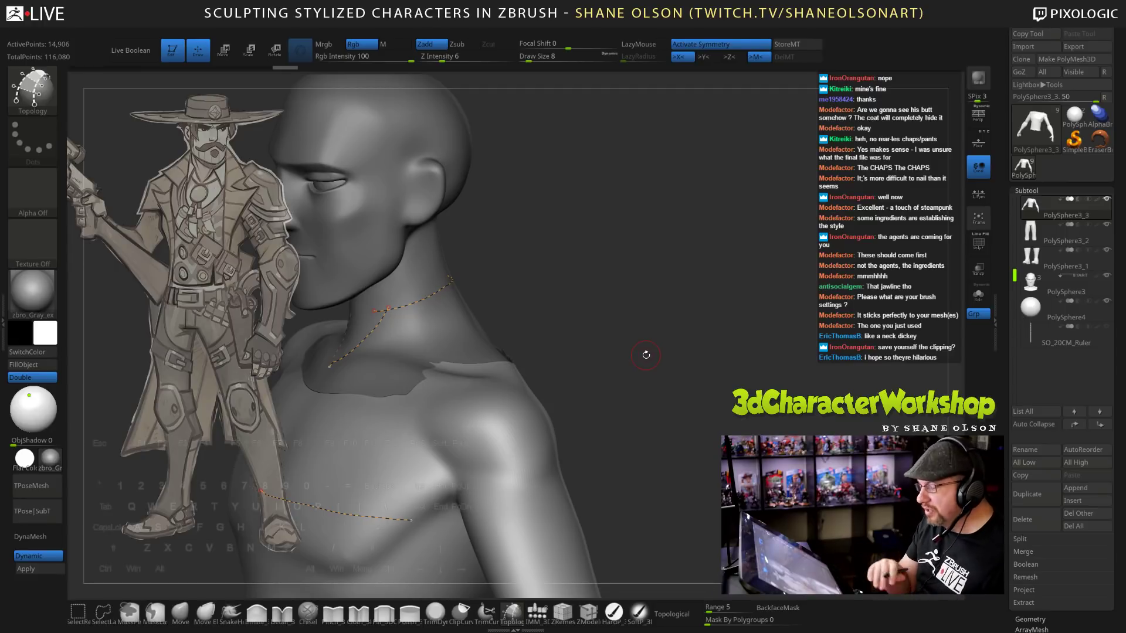
left_click_drag(730, 412, 482, 371)
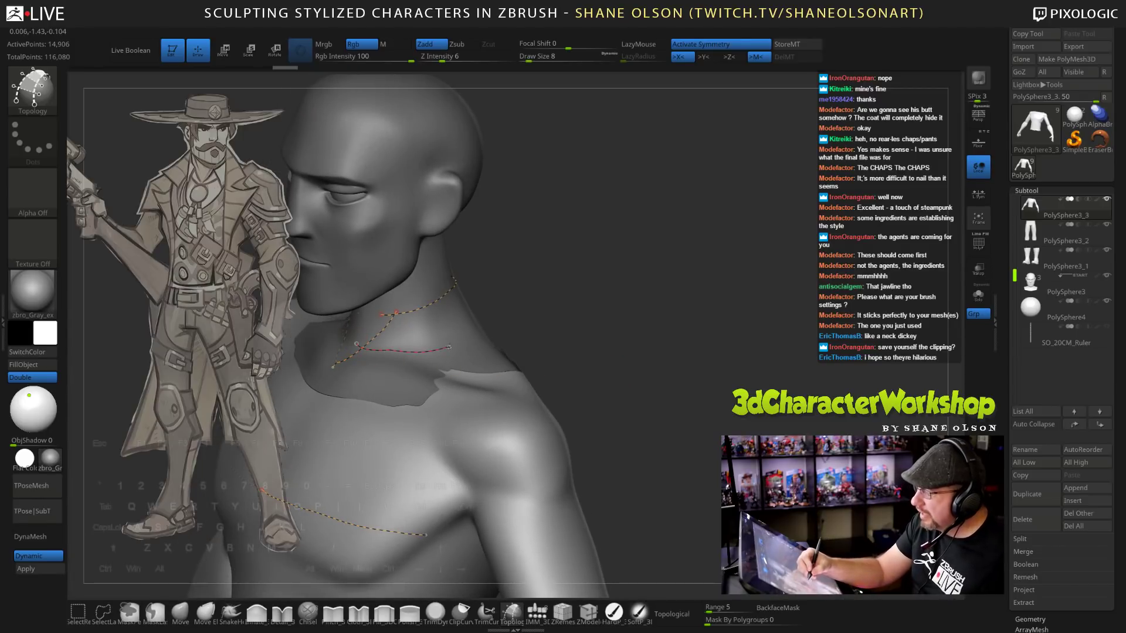
left_click_drag(655, 389, 516, 366)
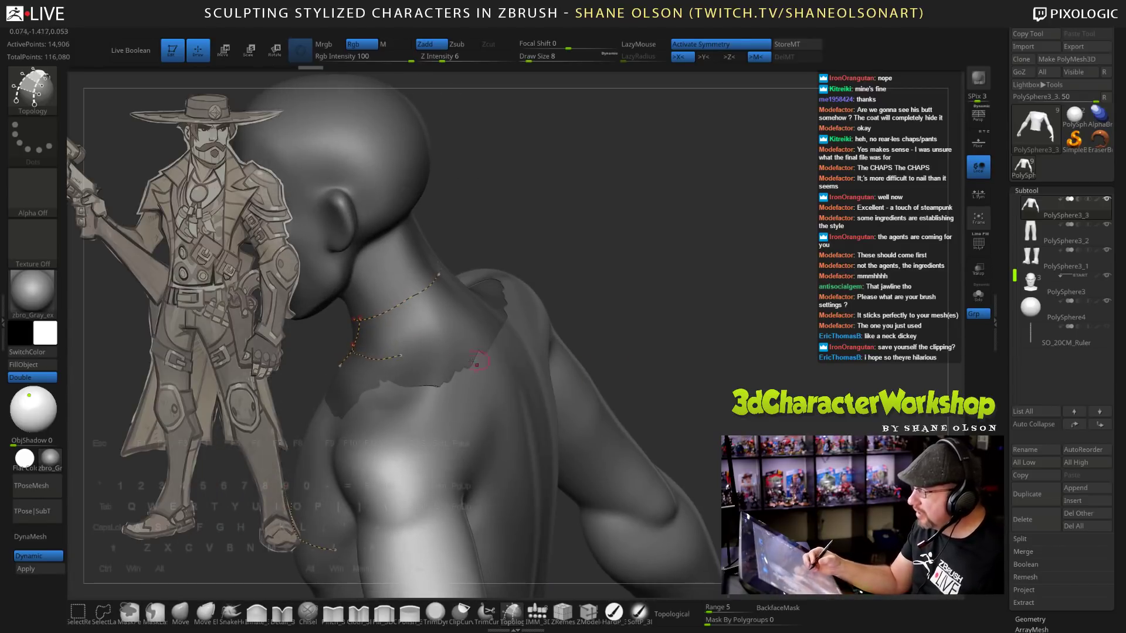
left_click(400, 355)
left_click_drag(632, 270, 516, 255)
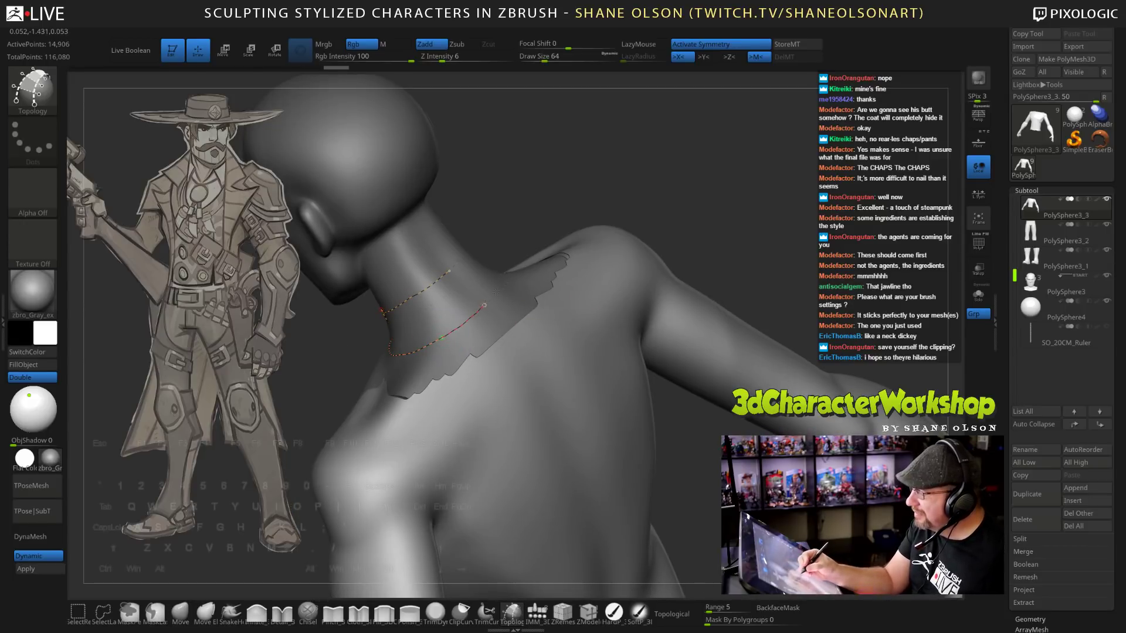
Draw a Topology curve from the front base of the neck down the center of the chest, extending slightly past the horizontal chest curve.
left_click_drag(655, 184, 673, 254)
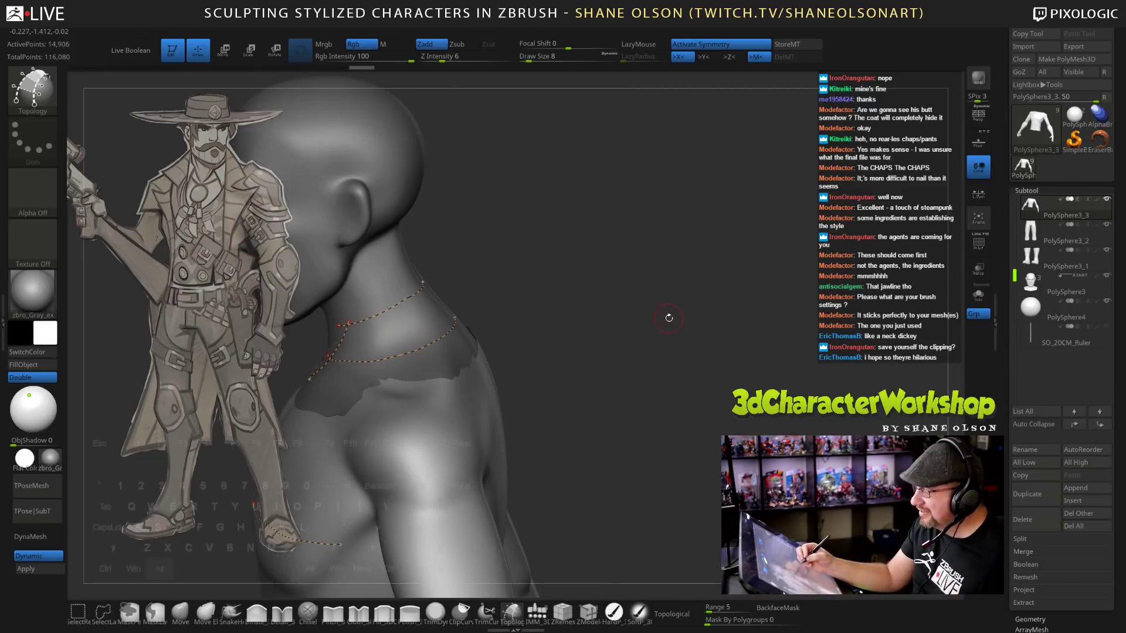
left_click_drag(668, 318, 698, 306)
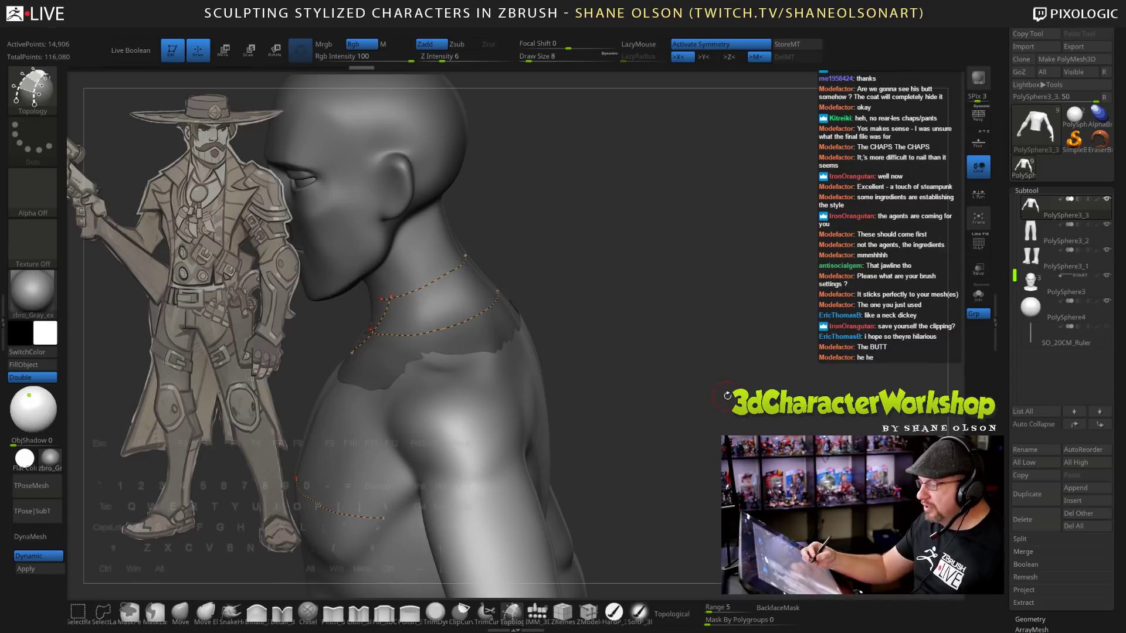
left_click_drag(727, 395, 786, 334)
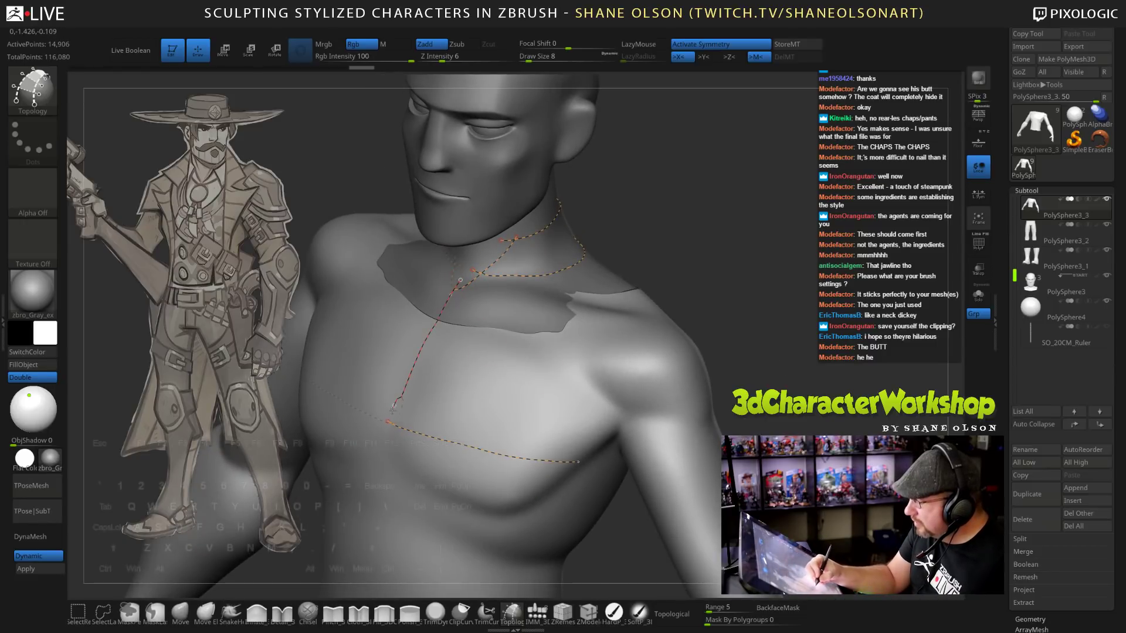
left_click_drag(770, 329, 785, 336)
left_click(436, 357, "alt")
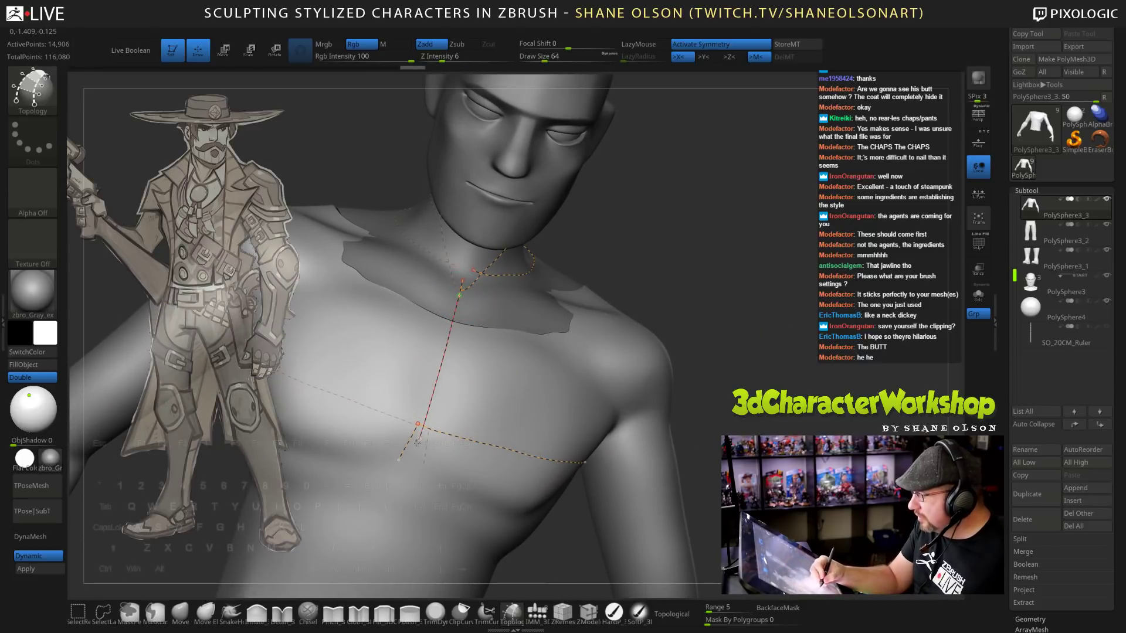
left_click_drag(418, 442, 401, 467)
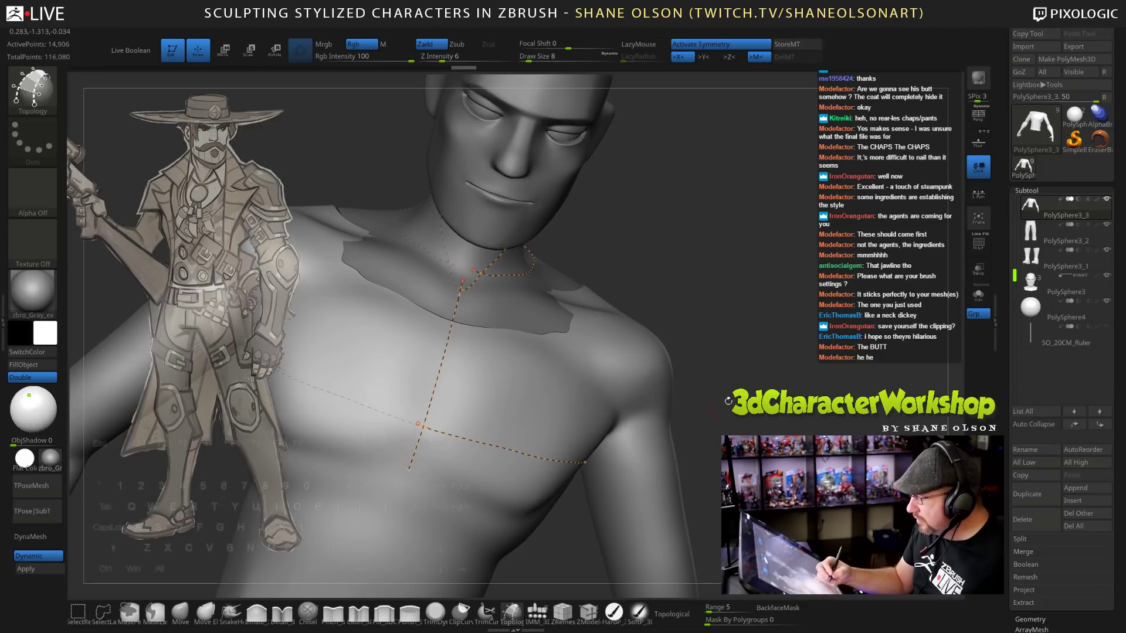
Draw a Topology curve from the top of the shoulder down over the pectoral, crossing the horizontal chest curve.
mouse_move(728, 401)
left_mouse_down()
mouse_move(814, 311)
mouse_move(758, 388)
mouse_move(740, 334)
mouse_move(779, 334)
left_mouse_up()
left_click_drag(704, 352, 530, 410)
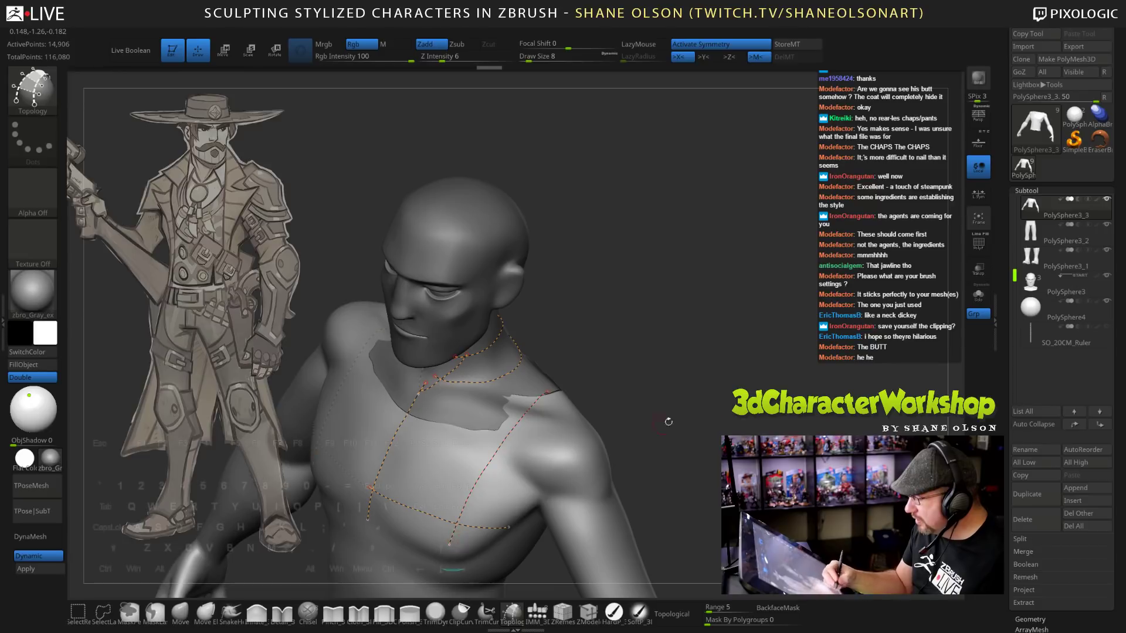
left_click_drag(668, 421, 691, 380)
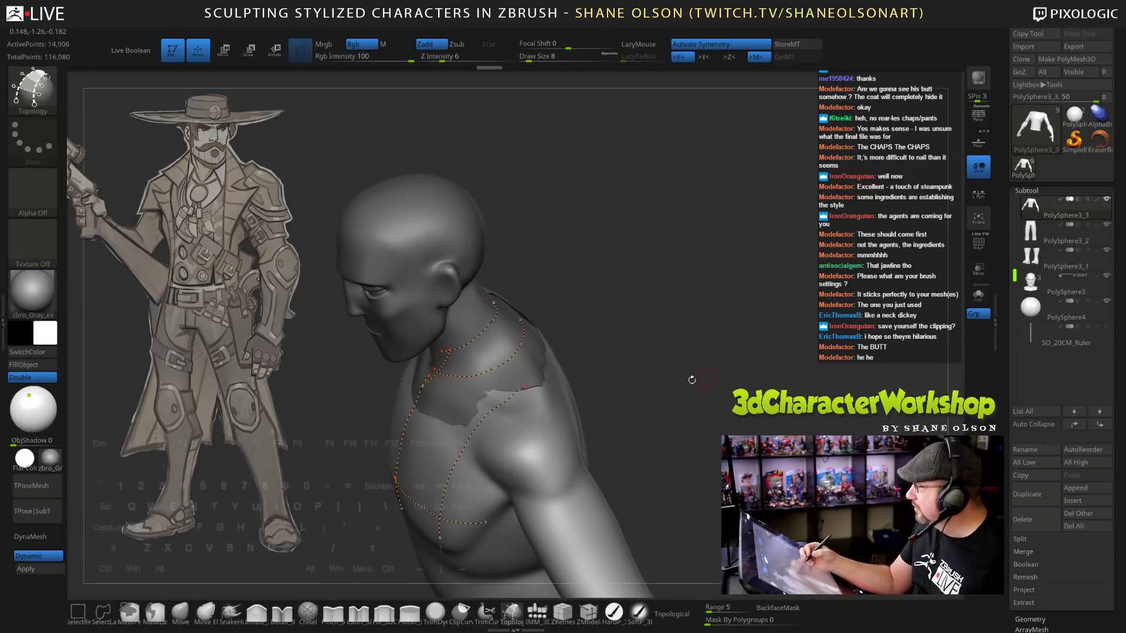
Draw a Topology curve down the side of the neck, crossing both neck curves and running out onto the shoulder.
left_click_drag(643, 342, 613, 275)
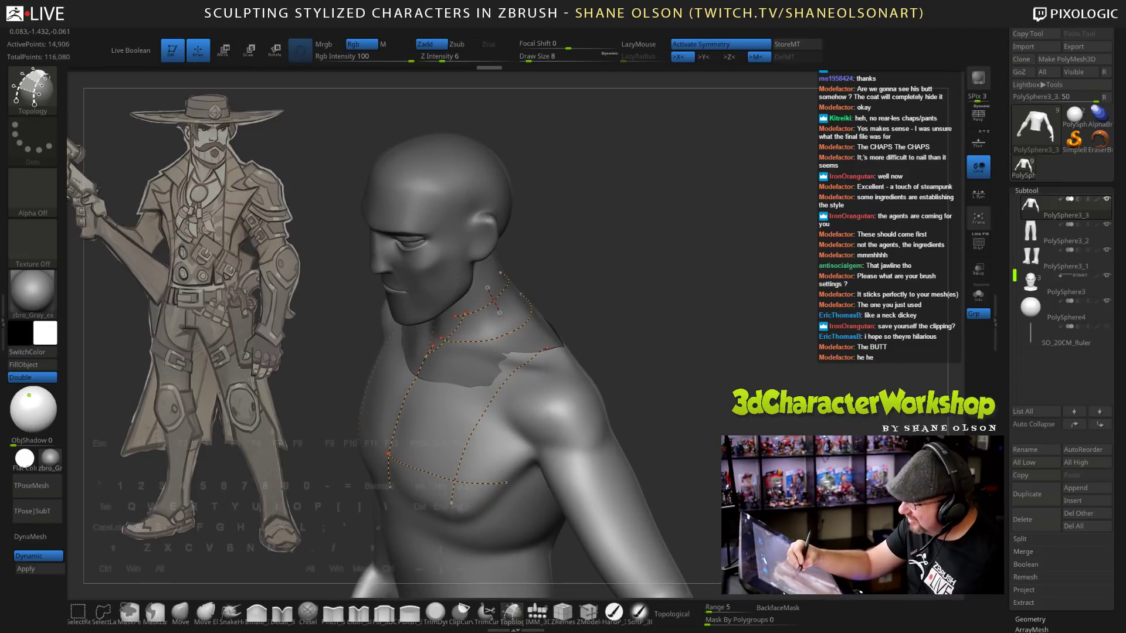
left_click_drag(554, 375, 560, 379)
mouse_move(711, 422)
left_mouse_down()
mouse_move(750, 405)
mouse_move(715, 397)
left_mouse_up()
left_click_drag(698, 340, 613, 364)
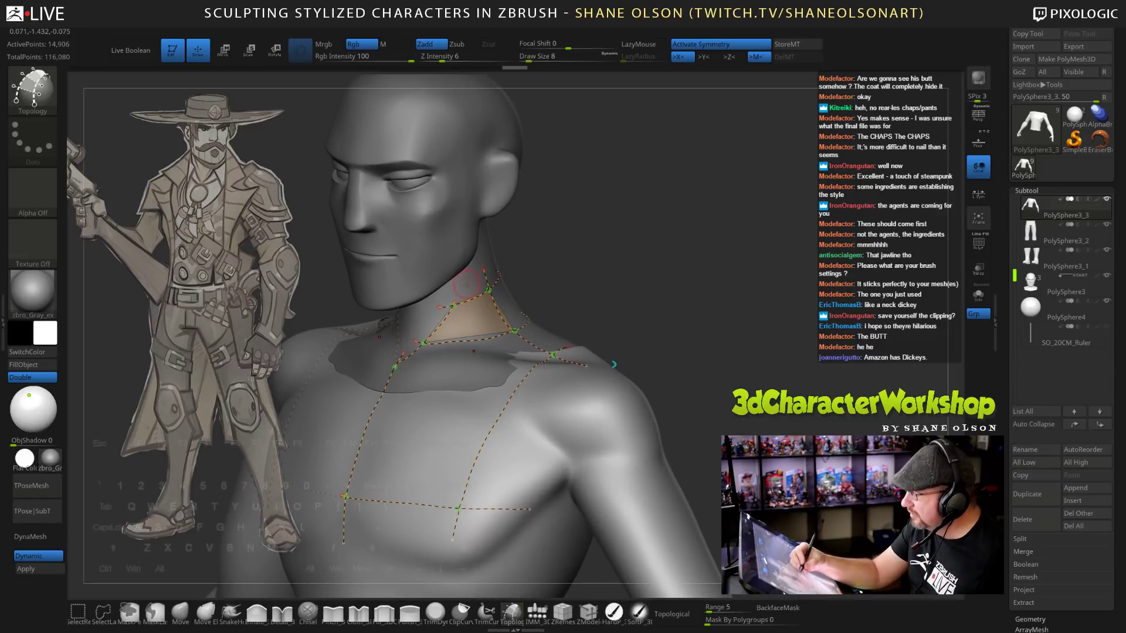
Divide the side-neck panel with another Topology curve and continue it down the chest past the horizontal chest curve.
left_click_drag(480, 366, 479, 362)
left_click_drag(719, 375, 759, 364)
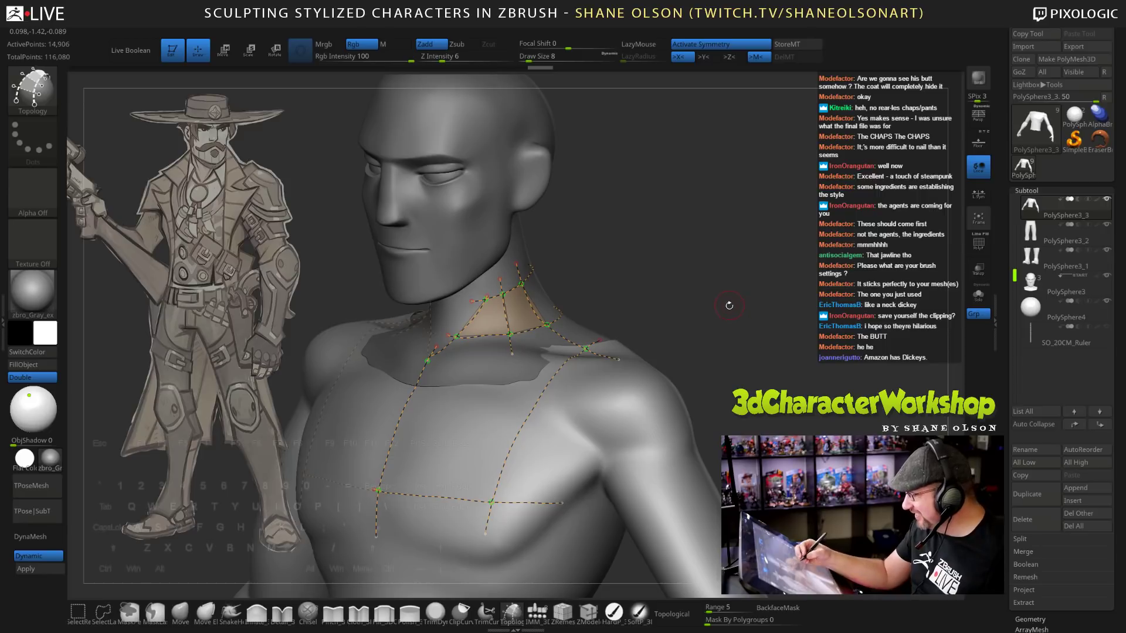
mouse_move(726, 311)
left_mouse_down()
mouse_move(709, 311)
mouse_move(749, 325)
mouse_move(733, 347)
left_mouse_up()
left_click_drag(518, 358, 479, 542)
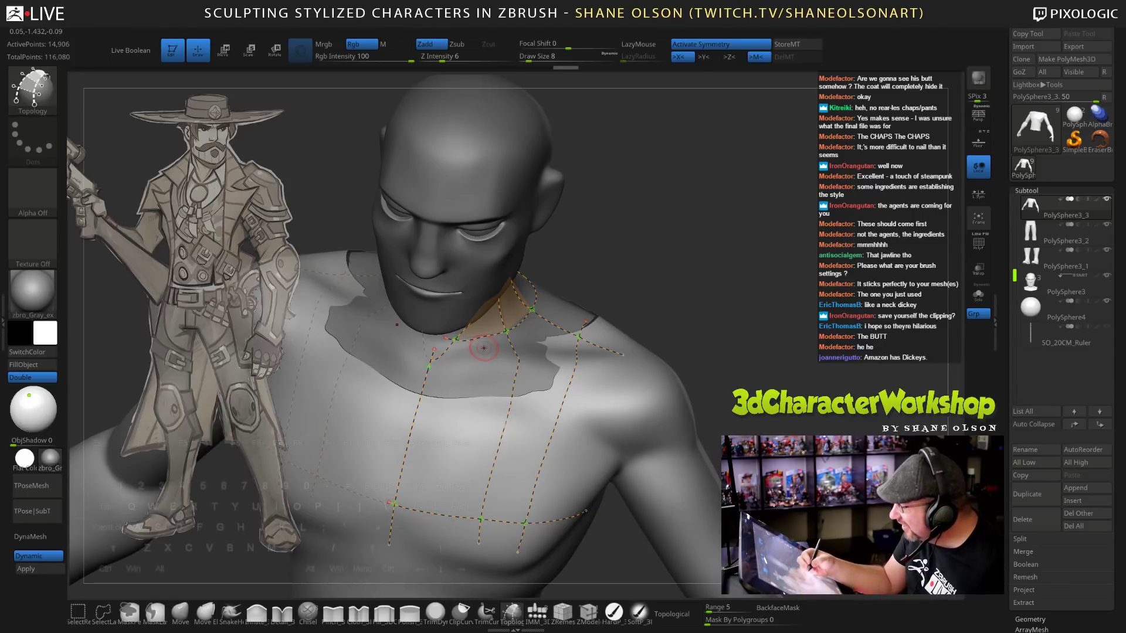
Rework the junction of the front chest curve and the neck-base curve, undoing the last change to it.
left_click_drag(446, 346, 469, 404)
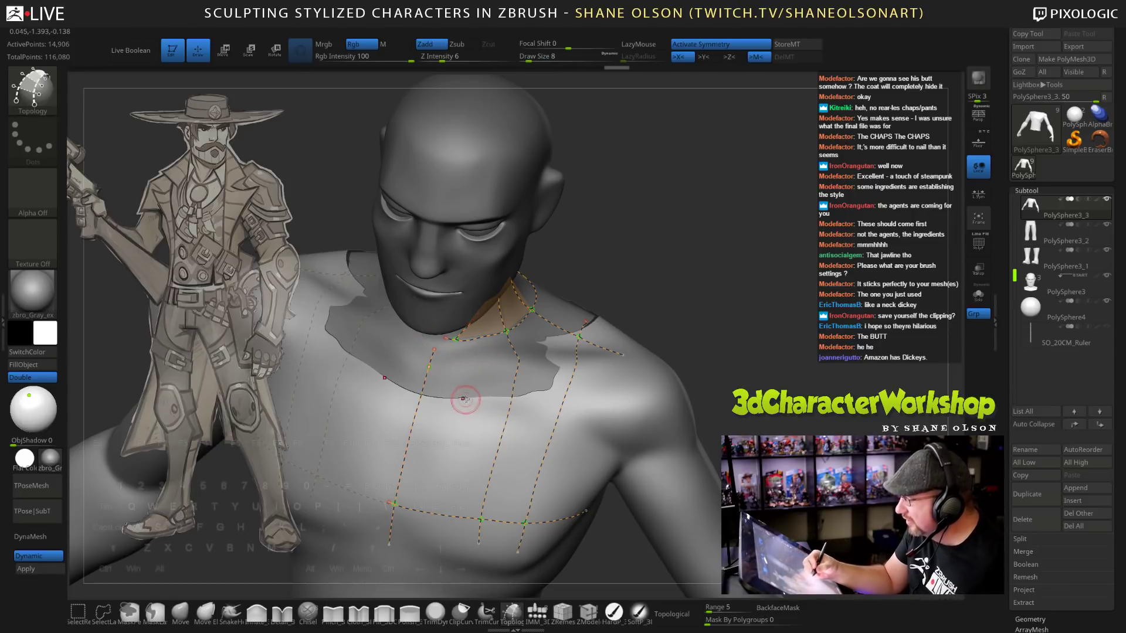
left_click_drag(430, 356, 454, 385, "alt")
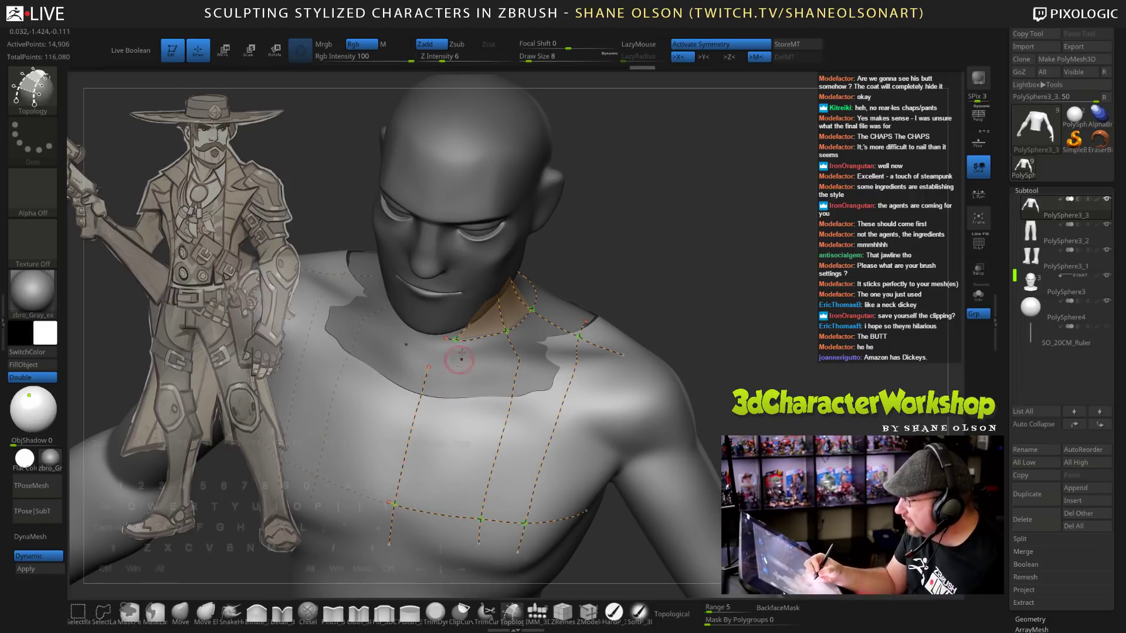
mouse_move(455, 340)
left_mouse_down()
mouse_move(408, 364)
mouse_move(435, 346)
left_mouse_up()
key("ctrl+z")
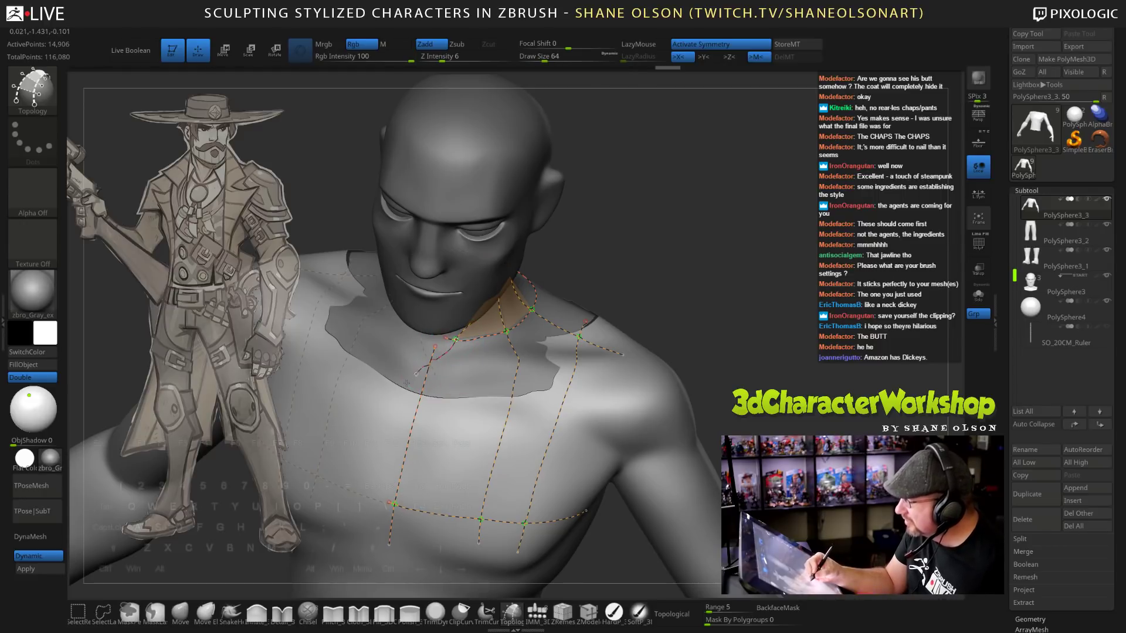
Draw four horizontal topology curves across the chest and one vertical curve through them to form a quad grid.
left_click_drag(785, 374, 799, 391)
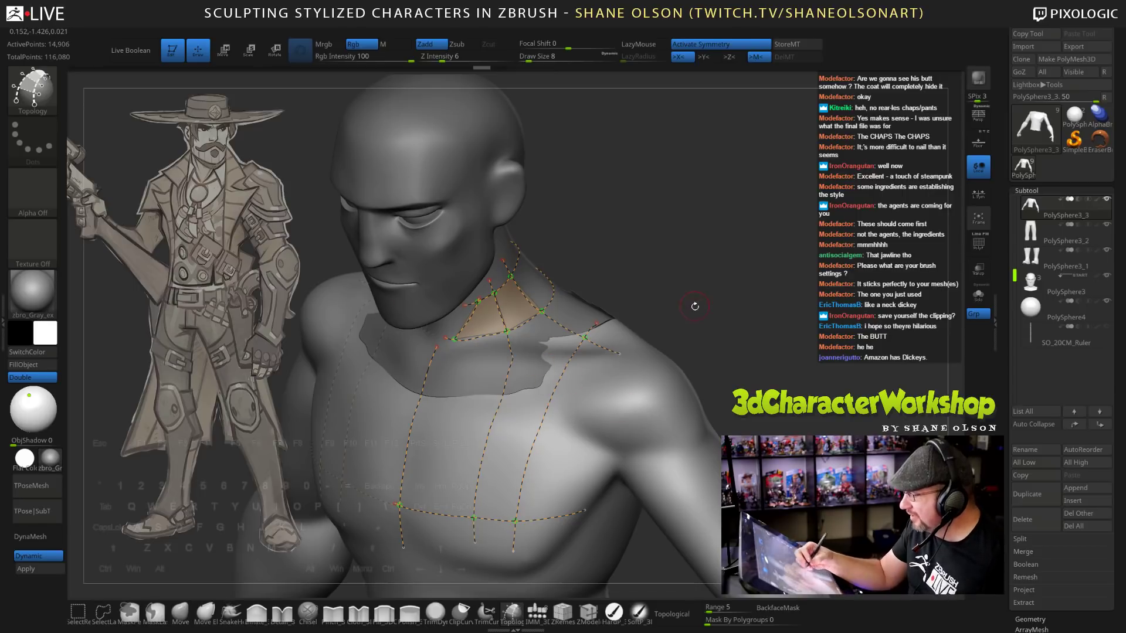
left_click_drag(695, 306, 697, 317)
left_click_drag(408, 364, 592, 408)
left_click_drag(384, 428, 558, 474)
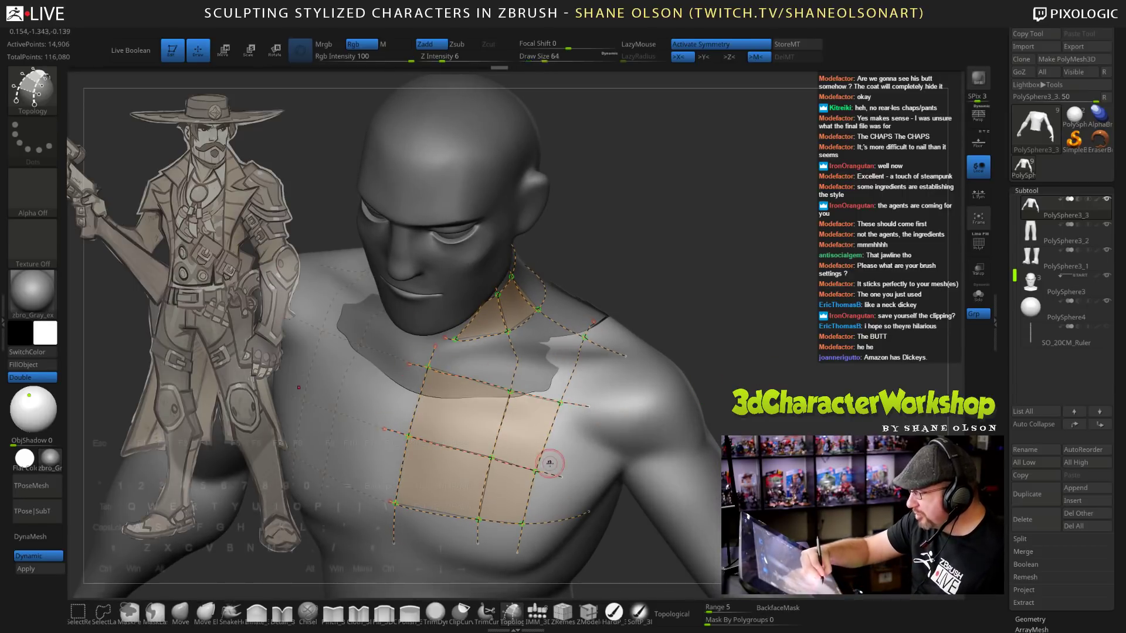
left_click_drag(391, 393, 569, 443)
left_click_drag(374, 463, 558, 505)
left_click_drag(477, 359, 438, 544)
mouse_move(733, 375)
left_mouse_down()
mouse_move(763, 384)
mouse_move(744, 392)
left_mouse_up()
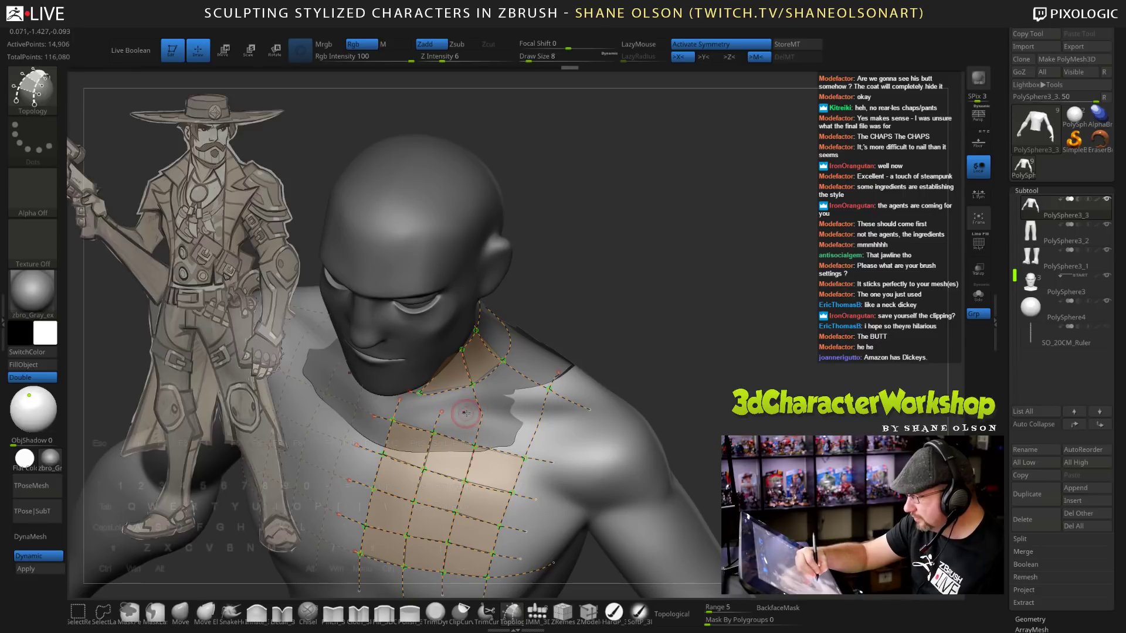
Draw a topology curve across the upper outer chest, between the neck patch and the chest grid.
left_click_drag(464, 413, 577, 428)
mouse_move(799, 356)
left_mouse_down()
mouse_move(692, 364)
mouse_move(711, 332)
mouse_move(687, 346)
left_mouse_up()
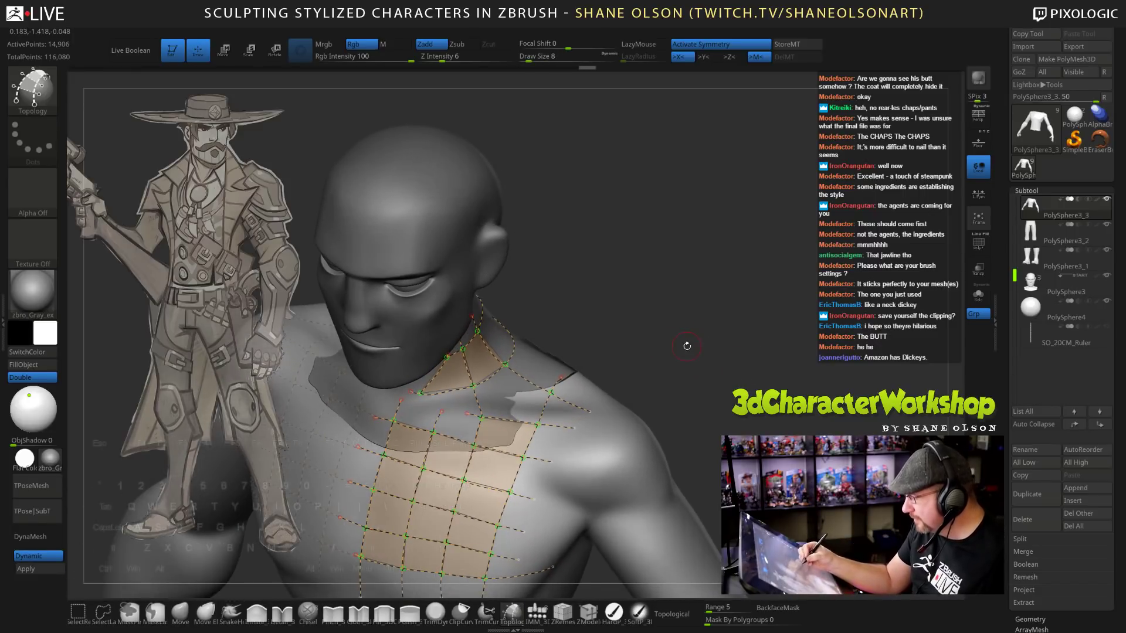
left_click_drag(622, 301, 717, 248, "alt")
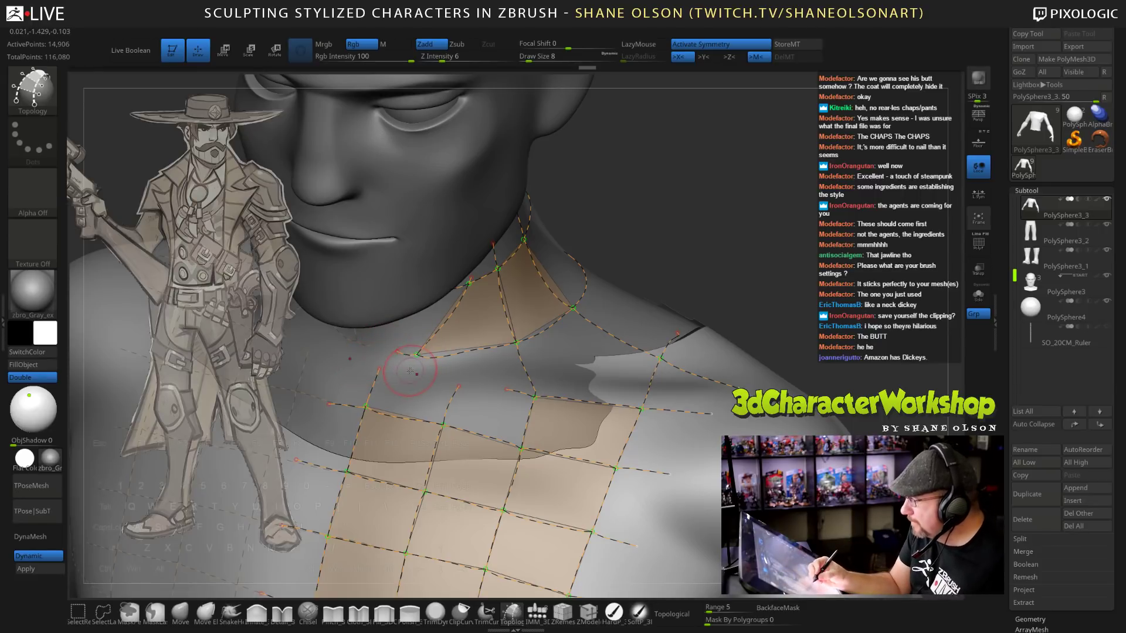
right_click_drag(411, 371, 446, 379)
left_click_drag(371, 381, 355, 388)
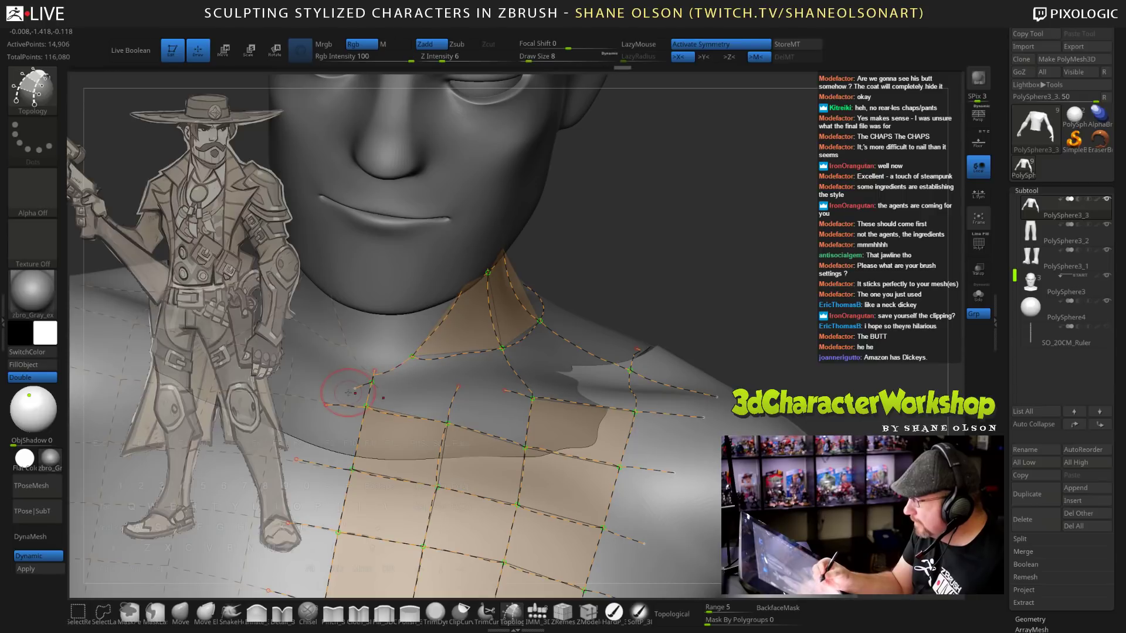
key("ctrl+z")
Set the Draw Size to 4 and draw short topology curves joining the neck patch to the chest grid.
key("s")
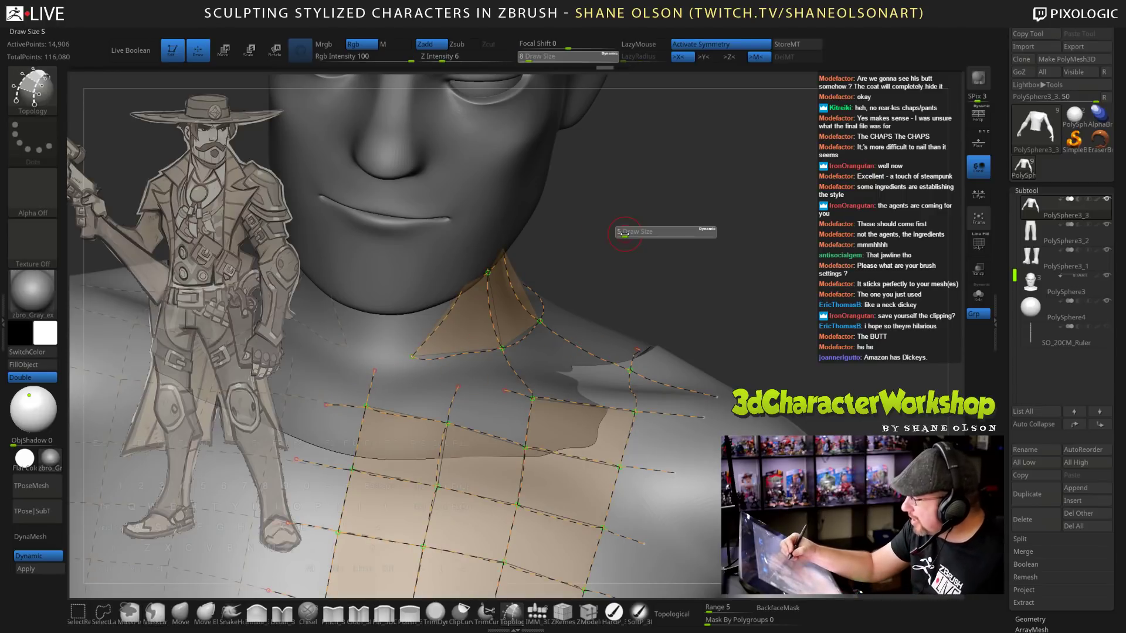
left_click_drag(625, 234, 667, 260)
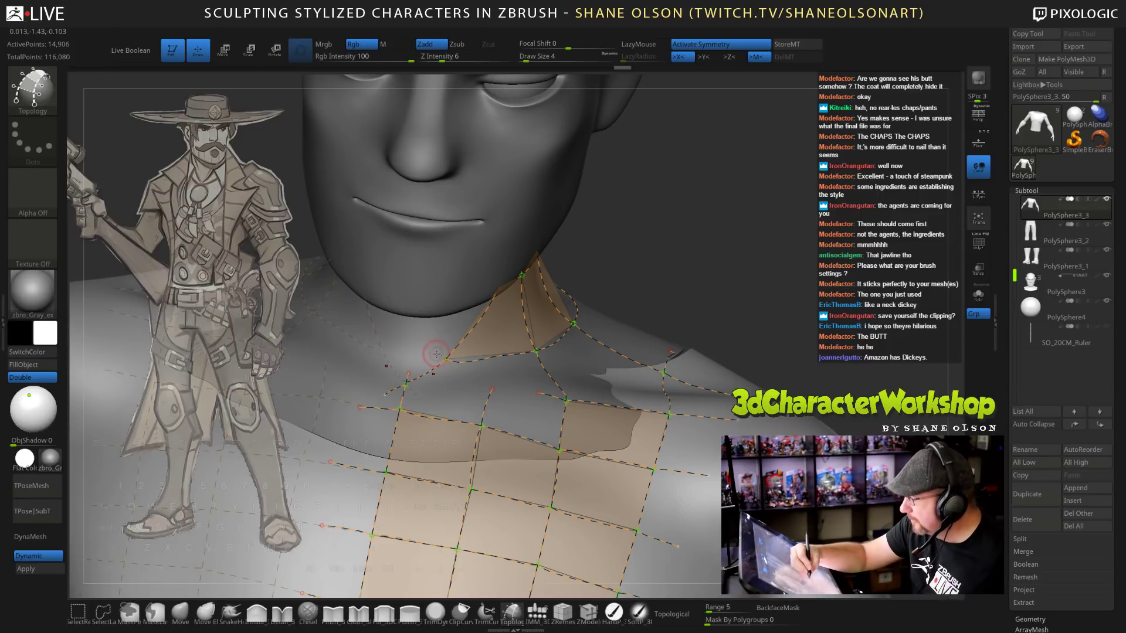
mouse_move(760, 272)
left_mouse_down()
mouse_move(758, 285)
mouse_move(774, 278)
mouse_move(757, 302)
mouse_move(759, 288)
left_mouse_up()
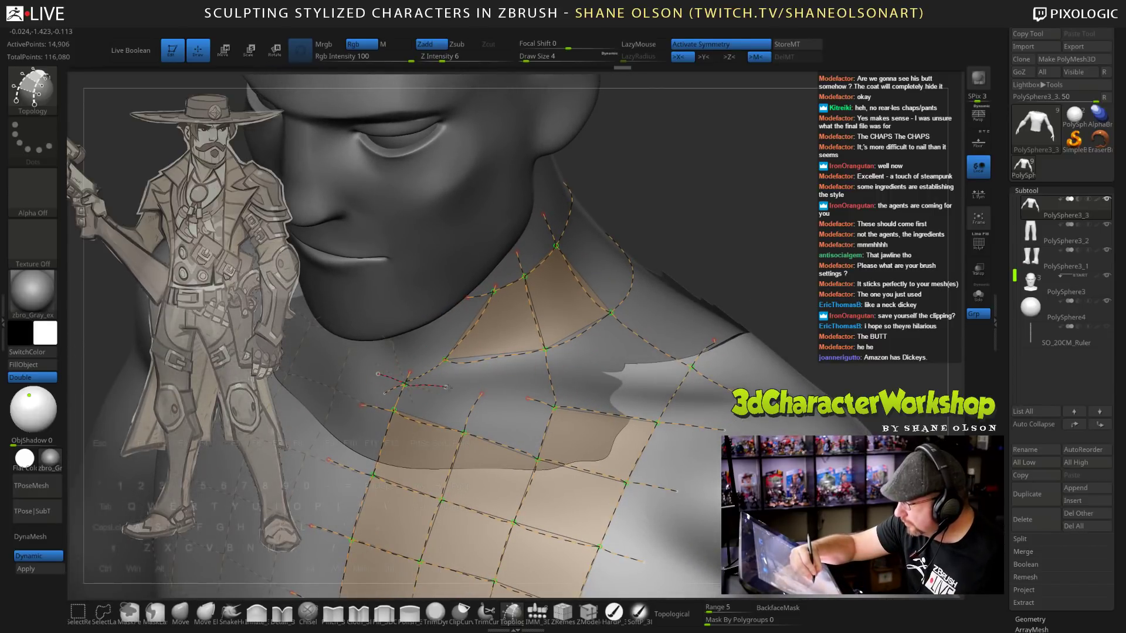
left_click_drag(520, 398, 532, 423)
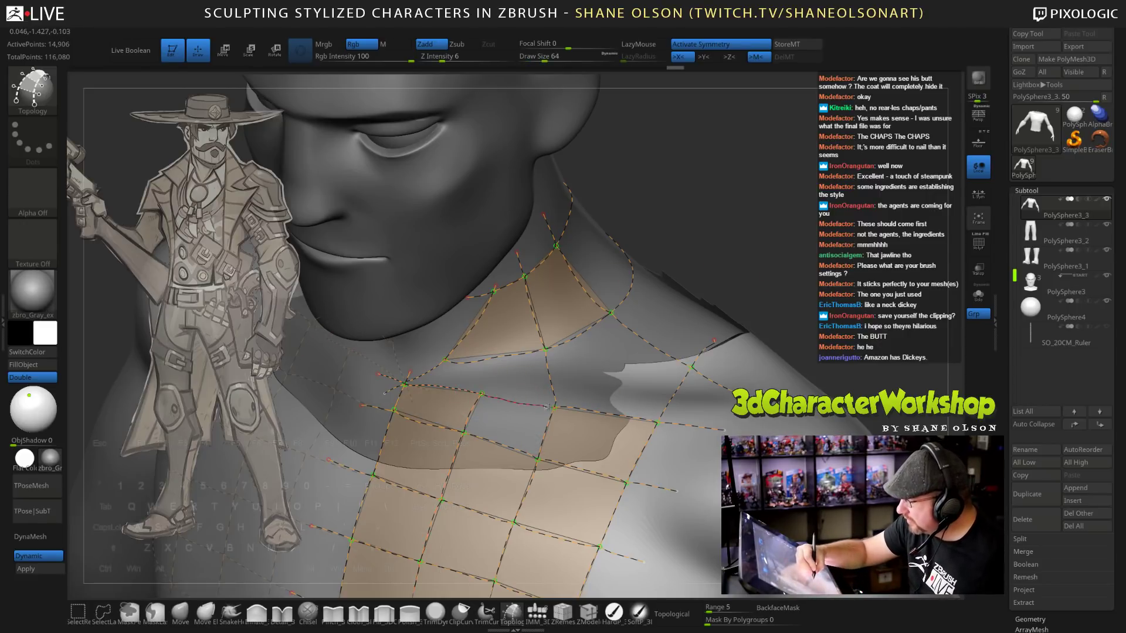
left_click_drag(815, 260, 812, 271)
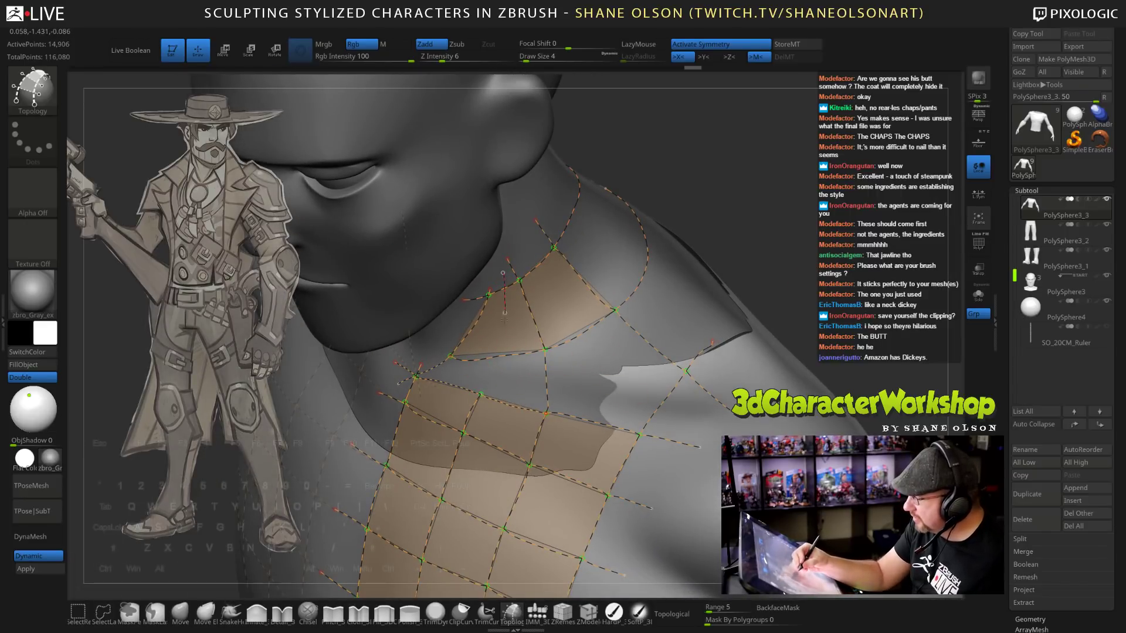
left_click_drag(814, 263, 760, 322)
left_click_drag(784, 329, 761, 372)
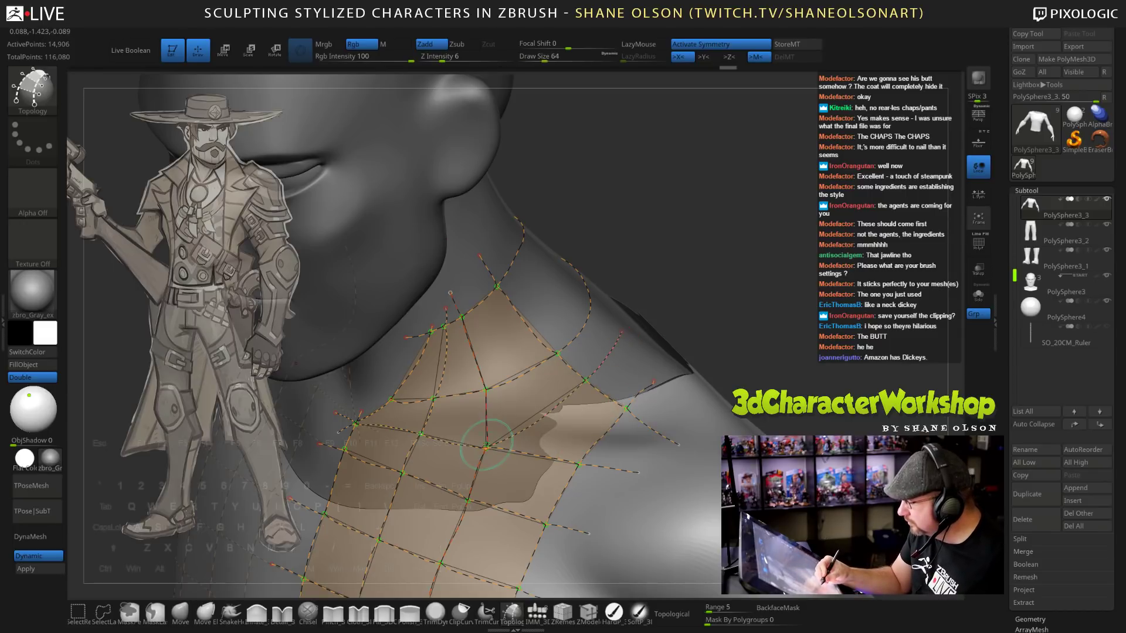
Draw topology curves over the top of the shoulder to extend the grid towards the back.
left_click_drag(720, 344, 756, 340)
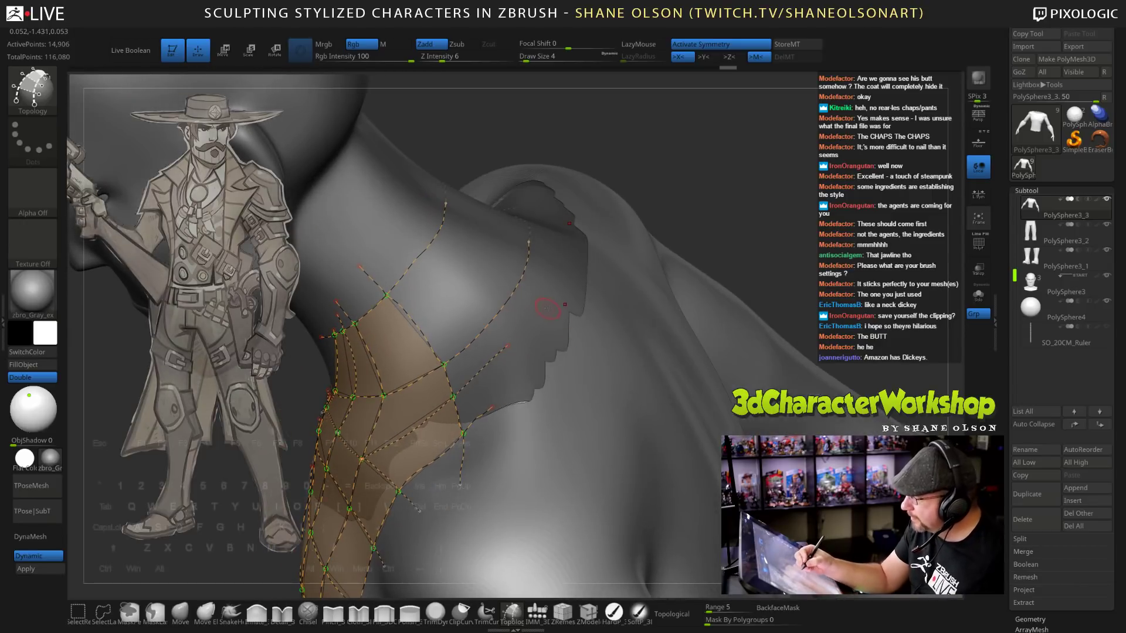
mouse_move(556, 396)
left_mouse_down()
mouse_move(503, 286)
mouse_move(518, 252)
left_mouse_up()
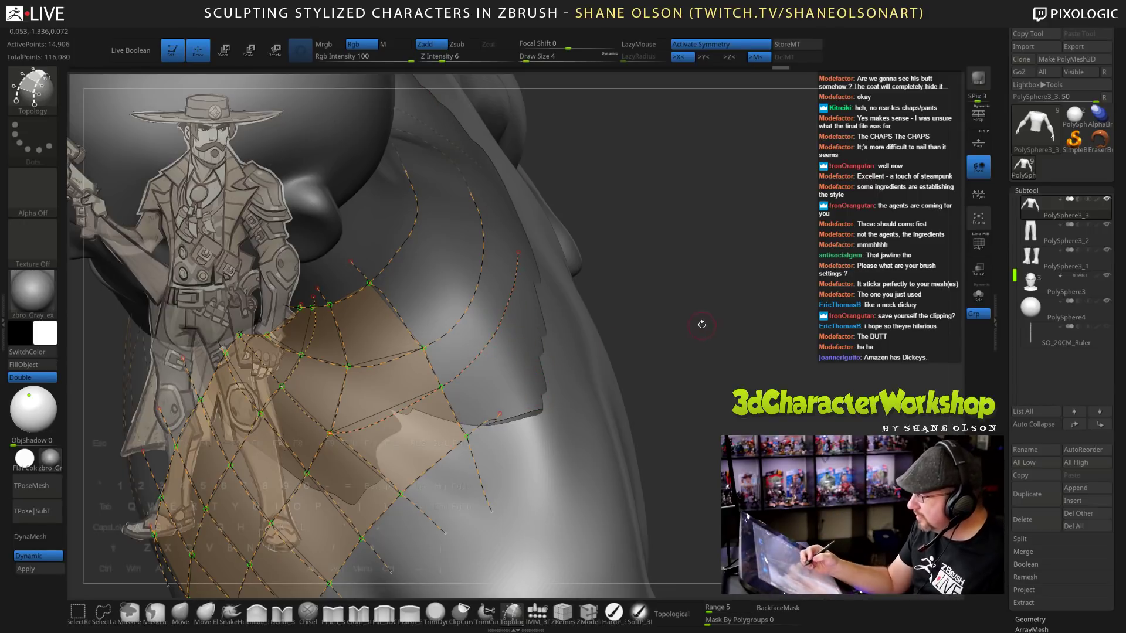
left_click_drag(702, 324, 495, 405)
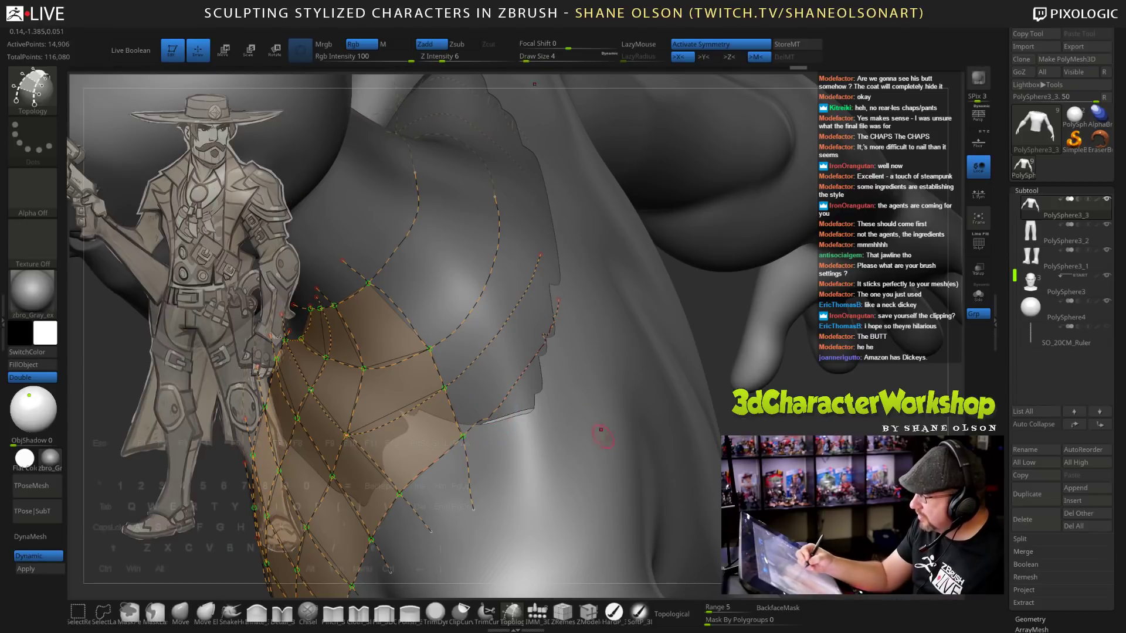
mouse_move(609, 432)
left_mouse_down()
mouse_move(518, 381)
mouse_move(480, 322)
mouse_move(522, 364)
left_mouse_up()
mouse_move(603, 424)
right_mouse_down()
mouse_move(640, 316)
mouse_move(669, 323)
mouse_move(713, 261)
right_mouse_up()
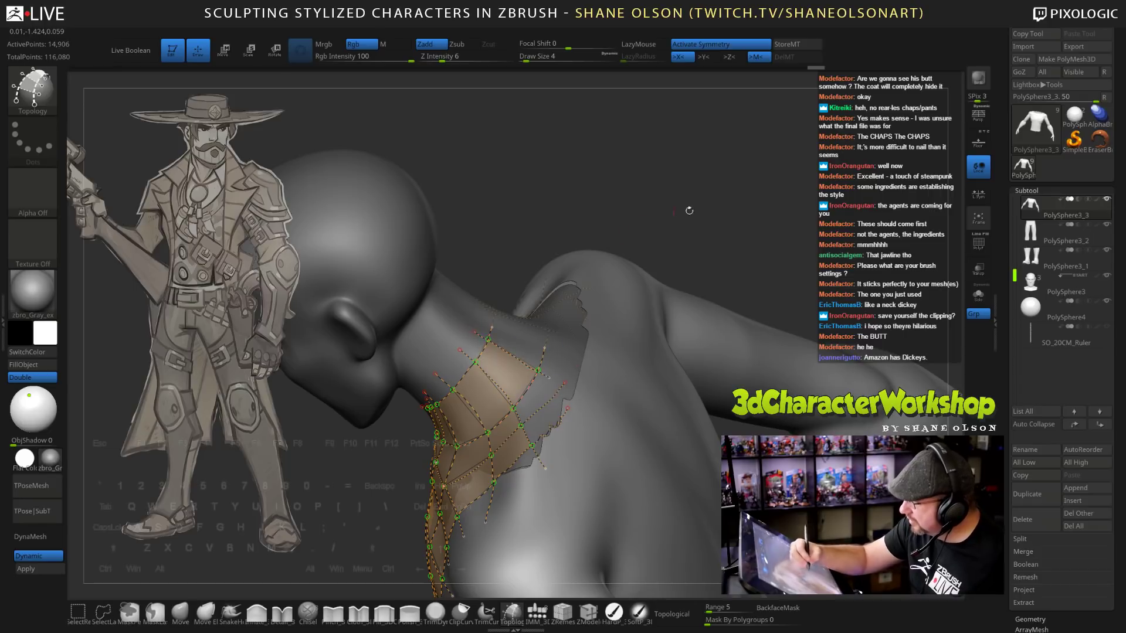
Add short crossing curves at the back of the neck and upper shoulder to close the remaining collar quads.
right_click_drag(689, 211, 491, 311)
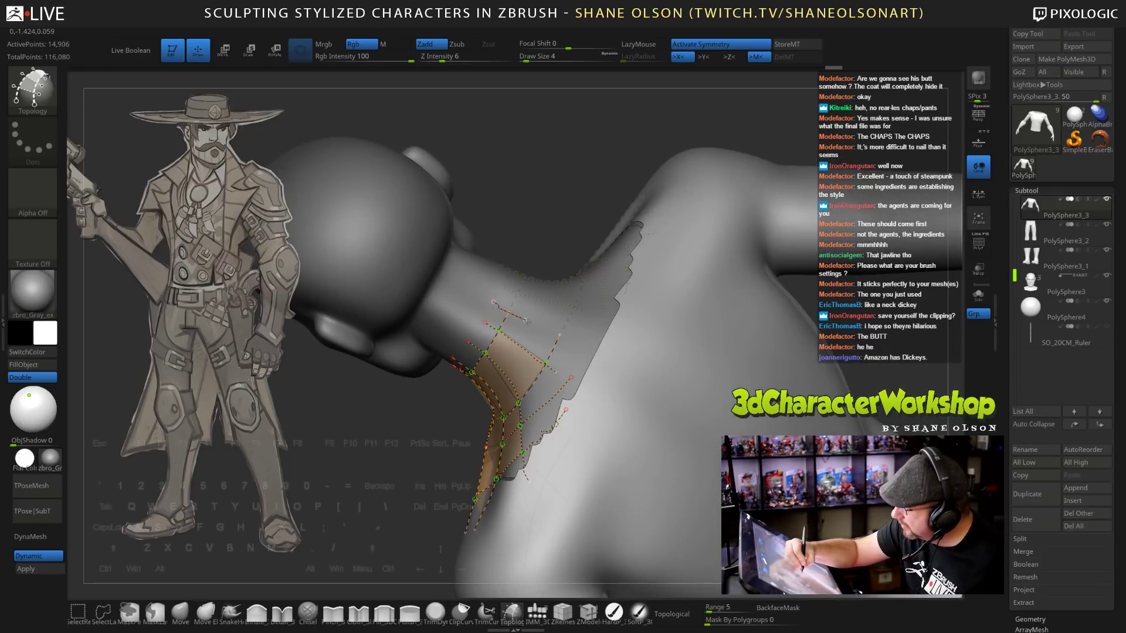
right_click_drag(575, 340, 568, 373)
left_click_drag(577, 387, 580, 391)
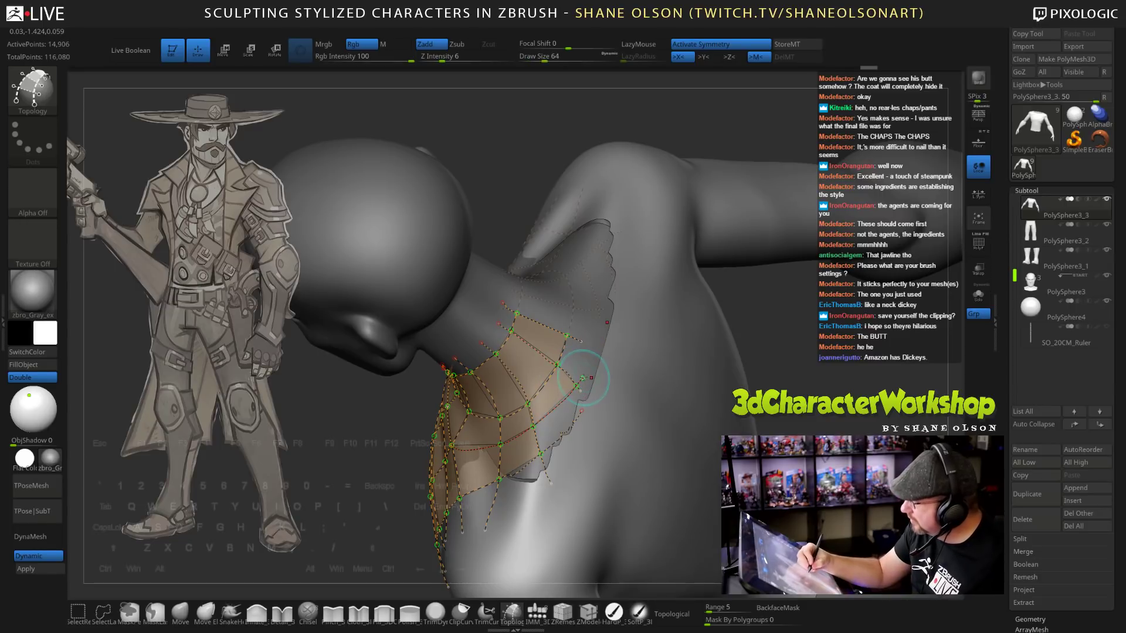
left_click_drag(597, 329, 598, 328)
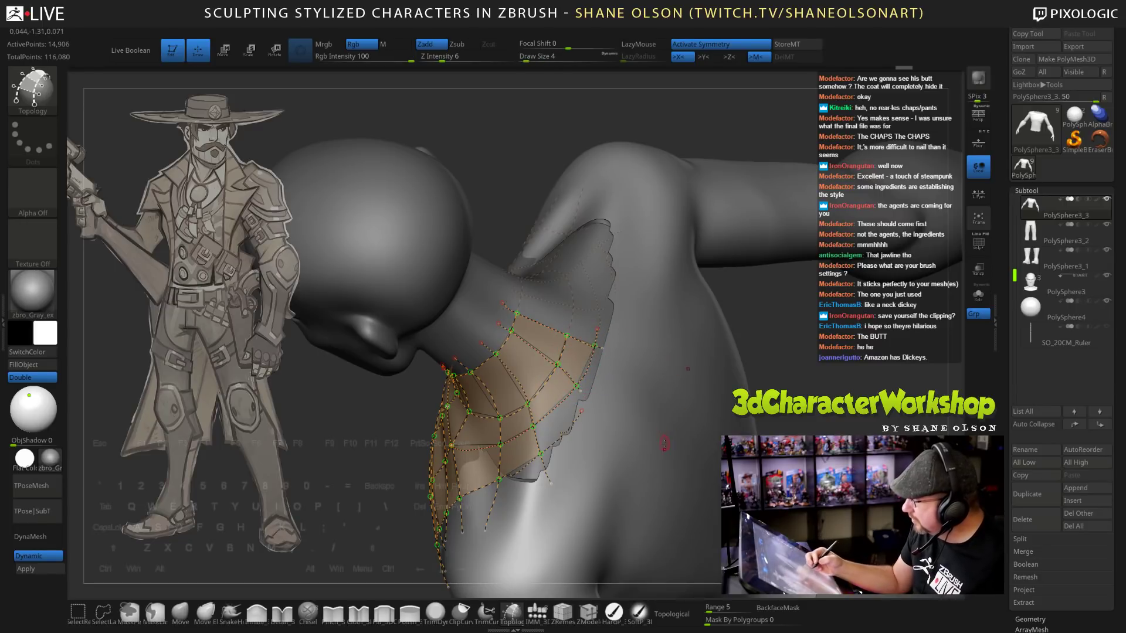
right_click_drag(666, 442, 716, 343)
Set the Draw Size to 5 and generate the chest-and-neck mesh from the drawn topology curves.
key("bracketright")
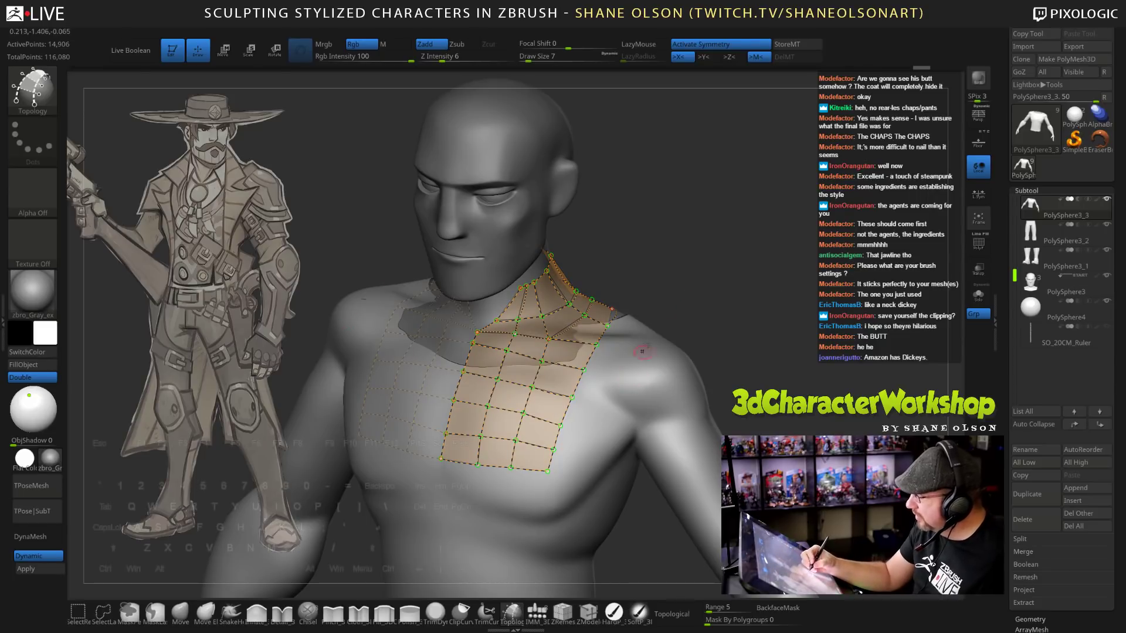
key("s")
left_click_drag(663, 313, 658, 314)
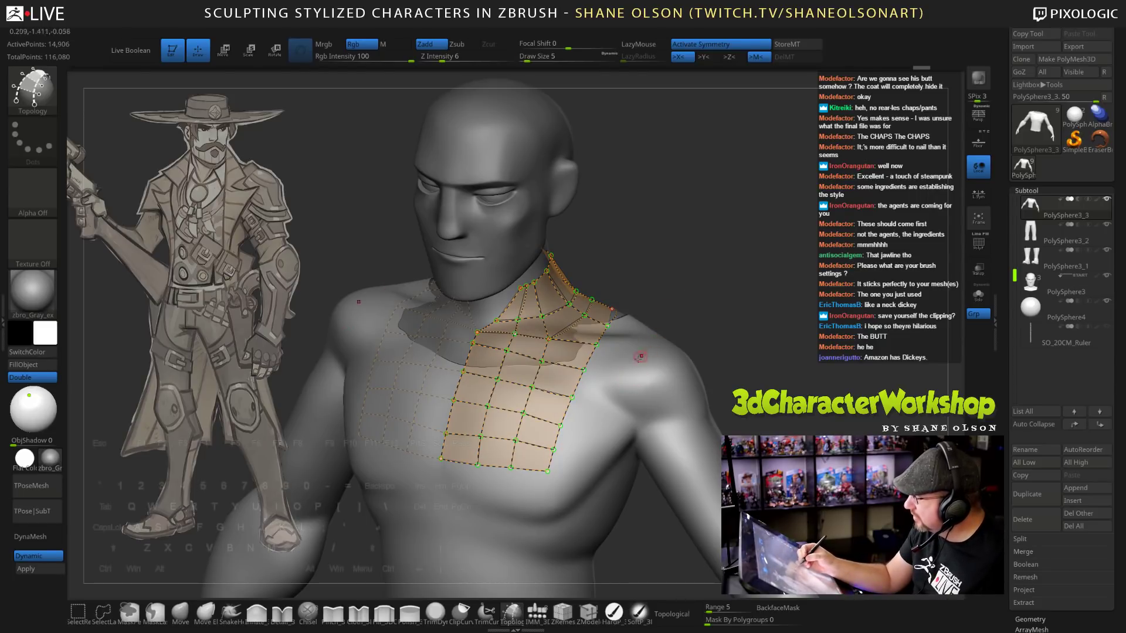
left_click(615, 397)
mouse_move(747, 318)
left_mouse_down()
mouse_move(723, 321)
mouse_move(741, 310)
left_mouse_up()
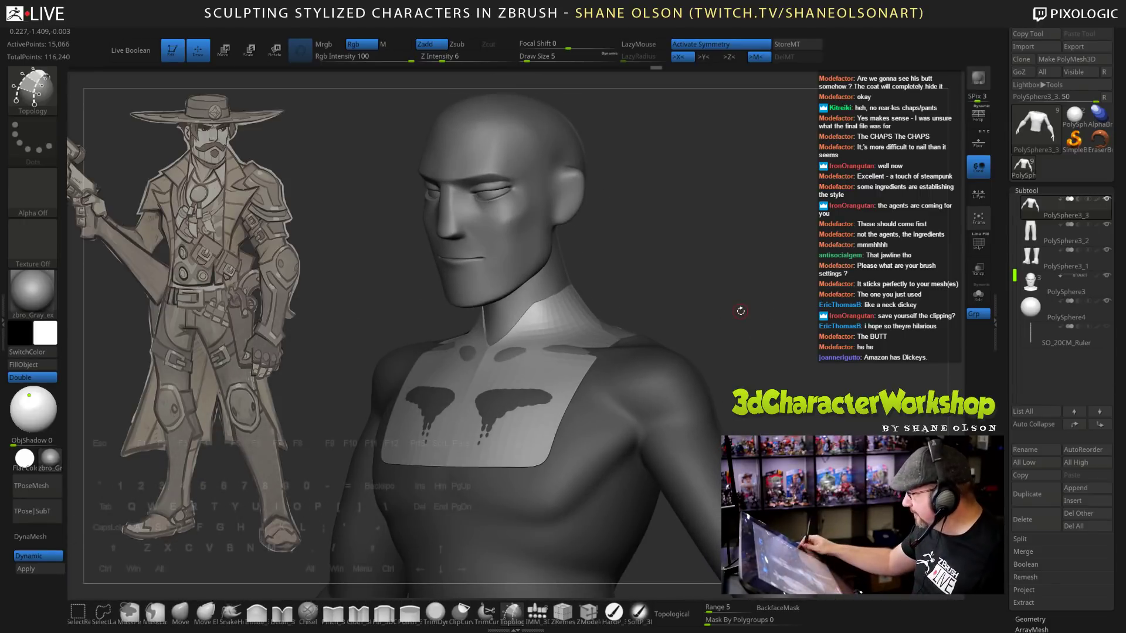
Compare the new chest piece with and without Dynamic Subdiv, leaving Dynamic Subdiv off.
key("shift+d")
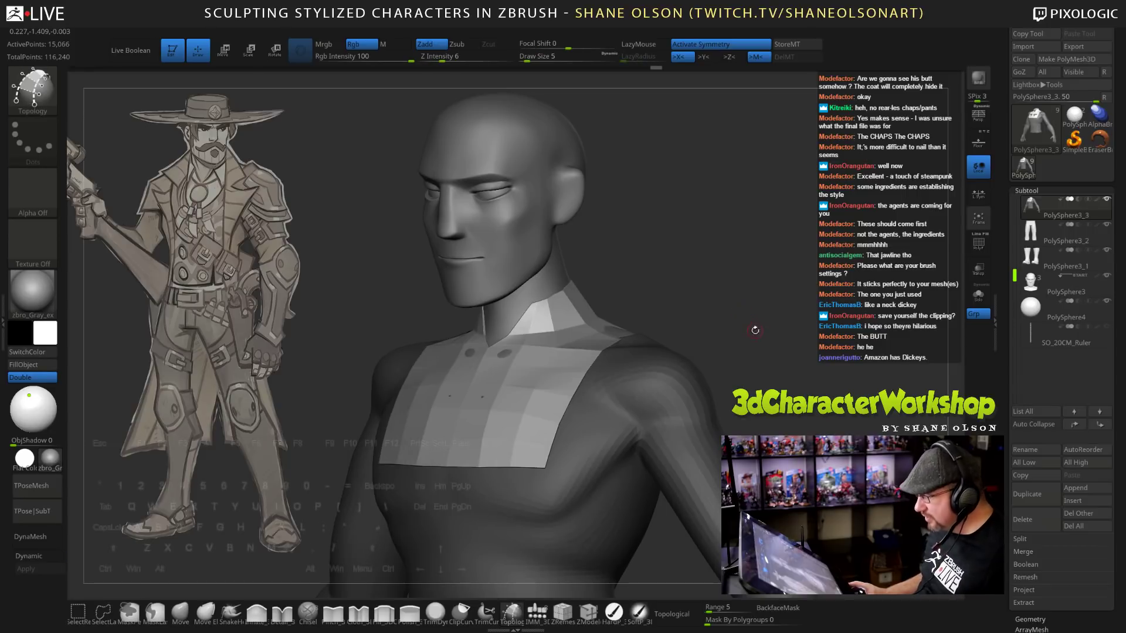
left_click_drag(760, 318, 757, 312)
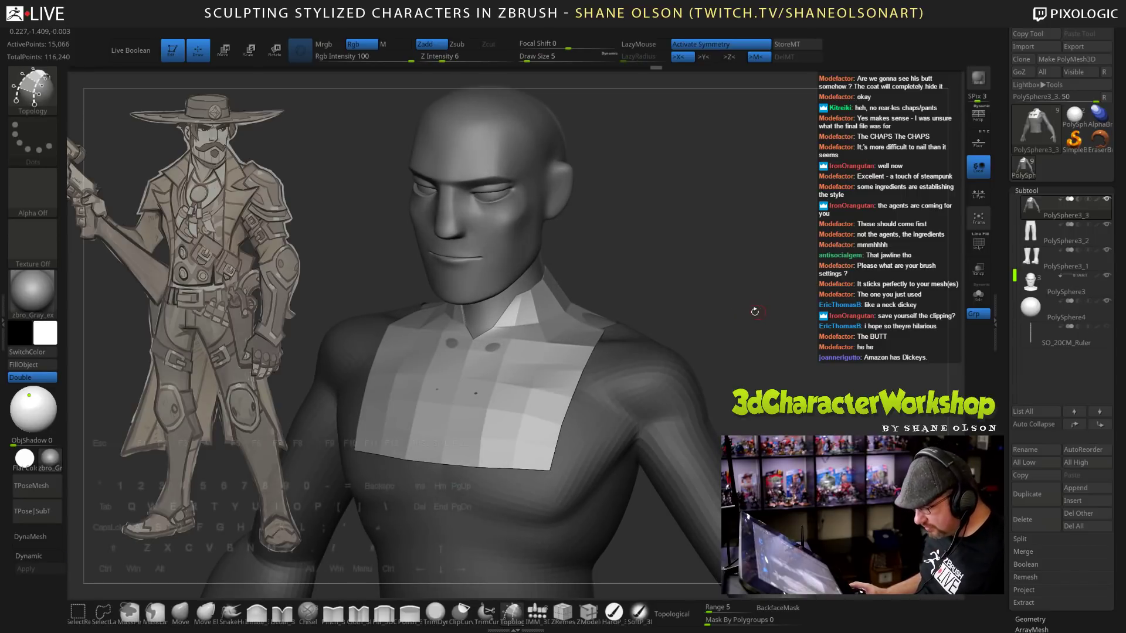
left_click(46, 557)
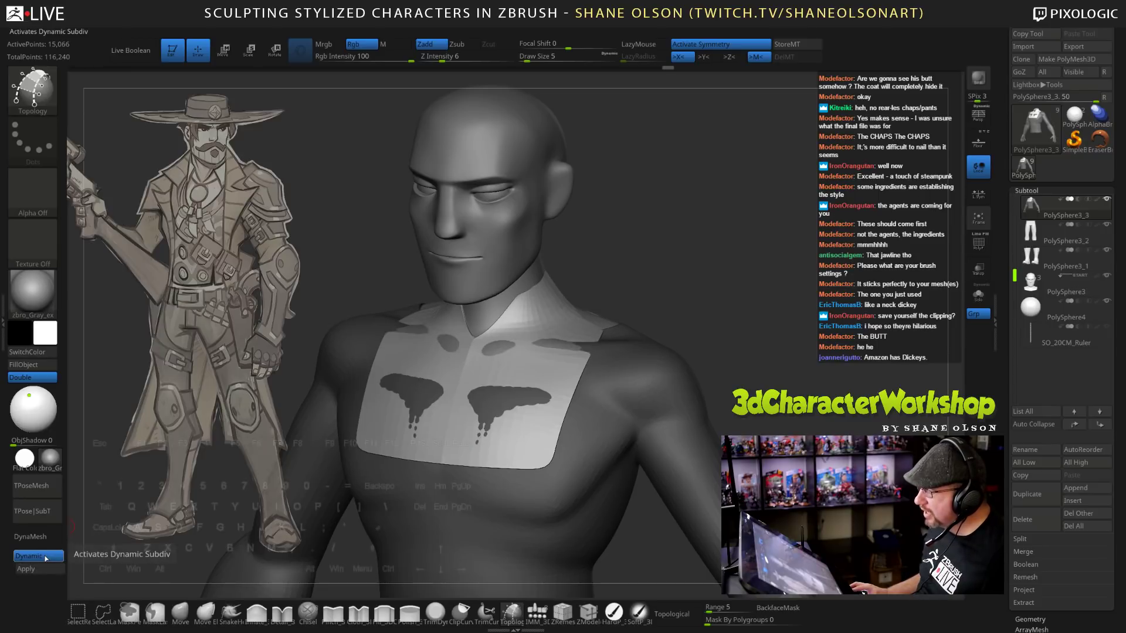
left_click(46, 557)
left_click_drag(752, 239, 688, 302, "alt")
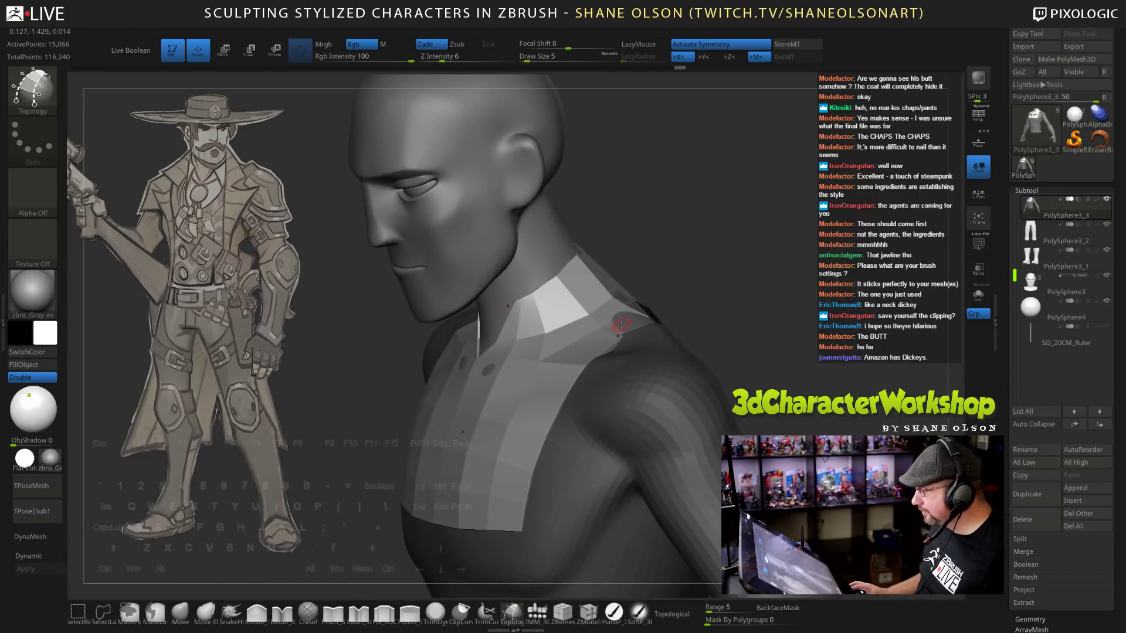
left_click_drag(751, 301, 669, 318)
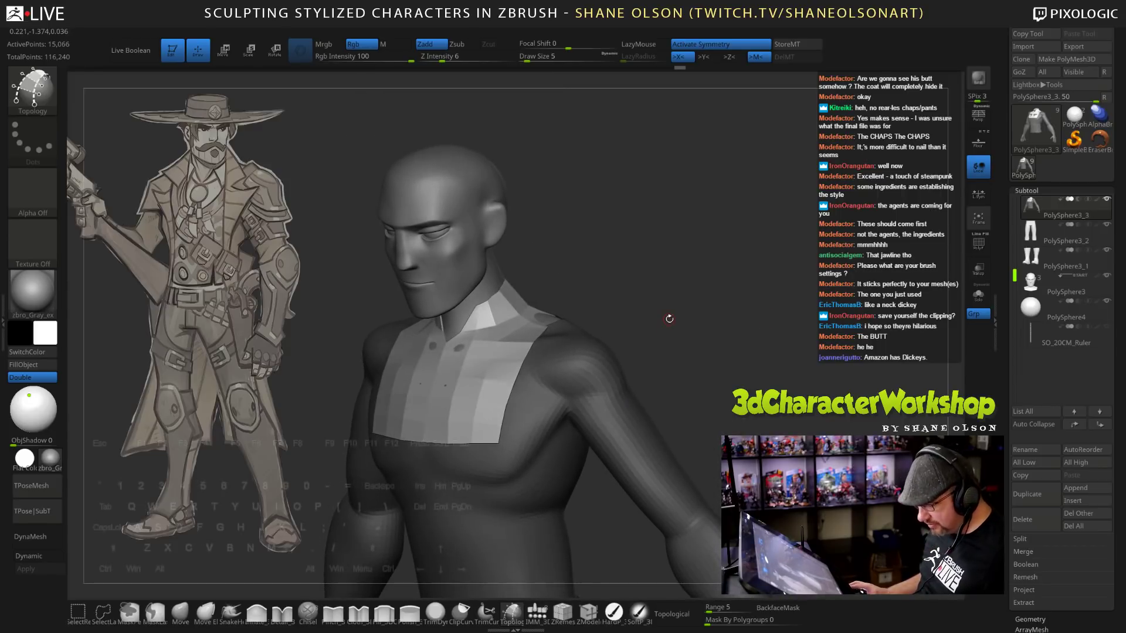
Split the unmasked chest-and-neck piece from the torso into its own subtool.
key("space")
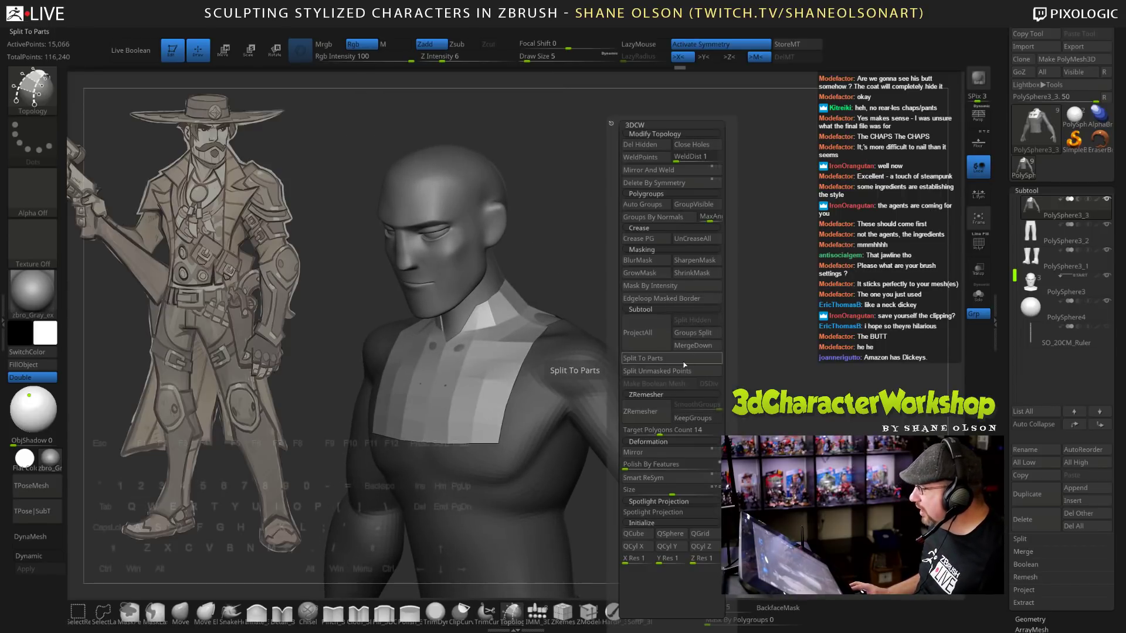
left_click(650, 372)
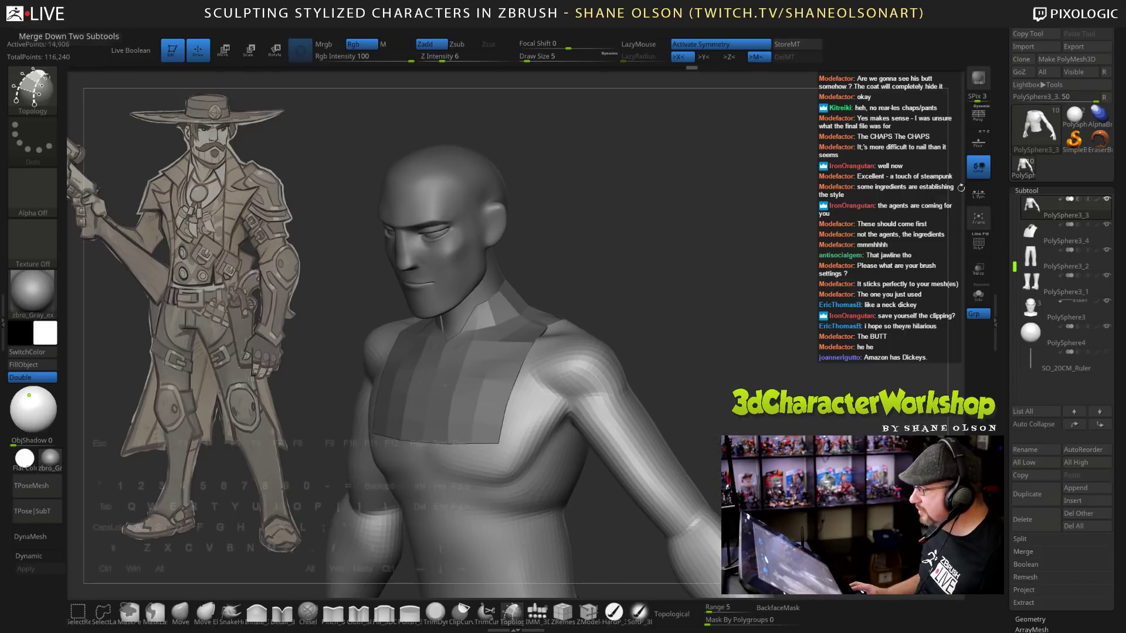
left_click_drag(713, 290, 541, 349)
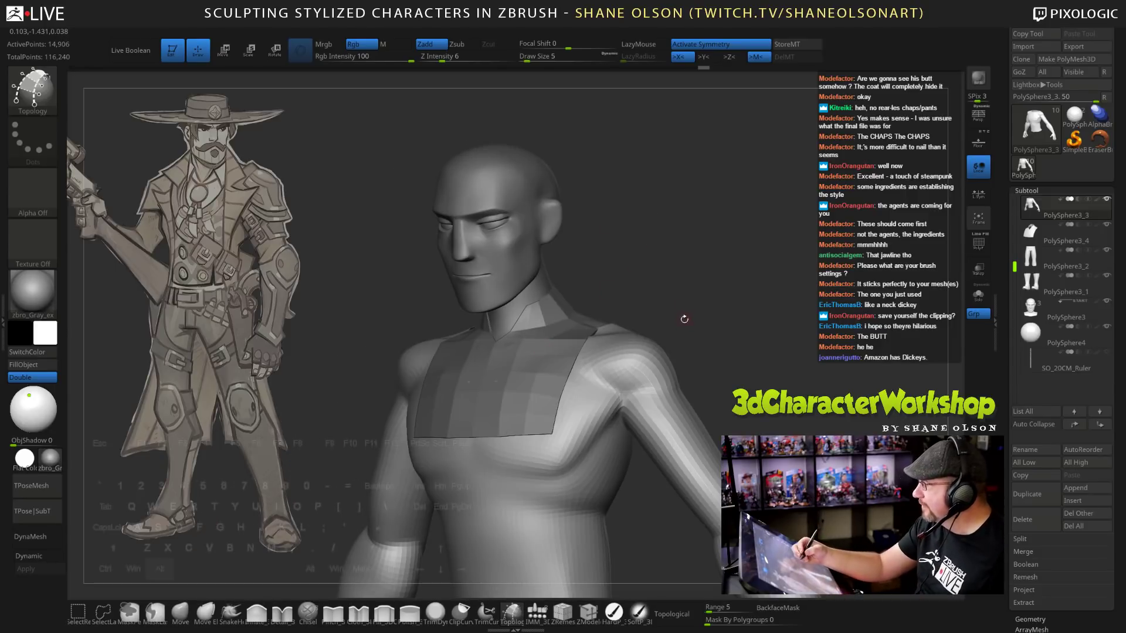
Turn on the polygon wireframe display and make the chest-and-neck piece the active subtool.
left_click_drag(684, 319, 688, 352, "alt")
key("shift+f")
left_click_drag(696, 289, 718, 308)
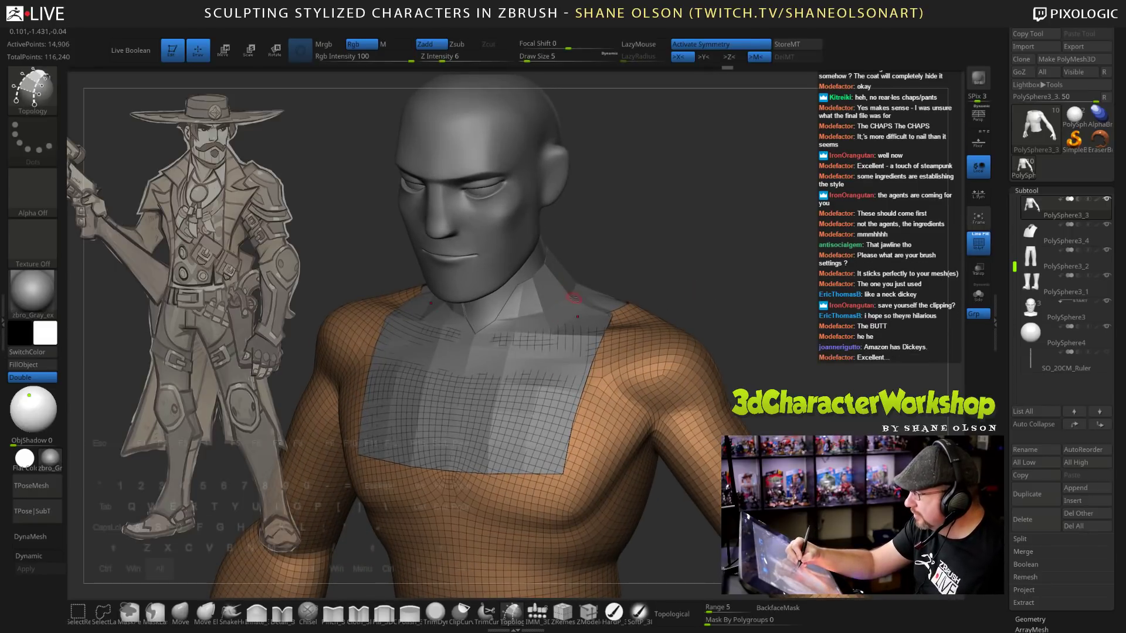
left_click(480, 352, "alt")
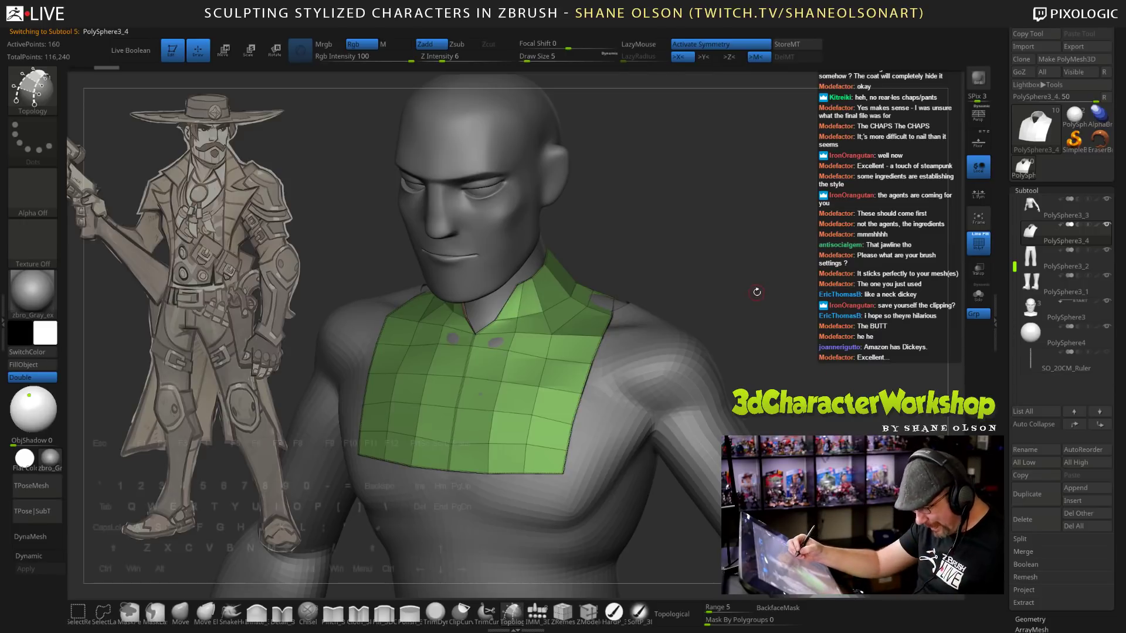
Isolate the chest-and-neck piece with Solo and turn on Dynamic Subdiv for it.
key("space")
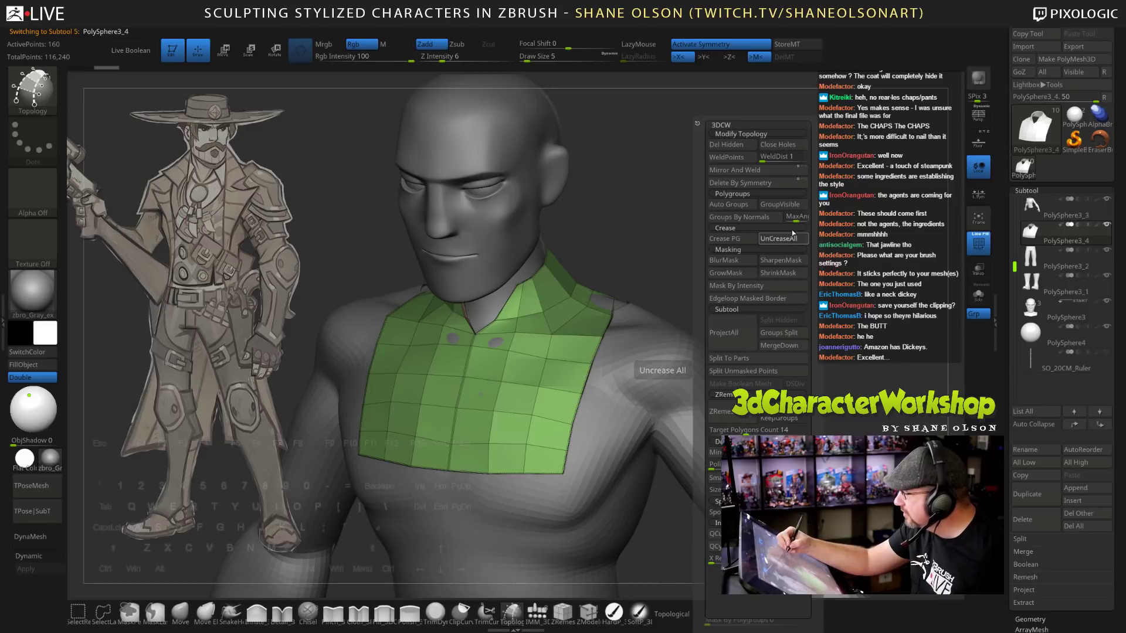
left_click_drag(729, 287, 745, 419)
left_click(978, 295)
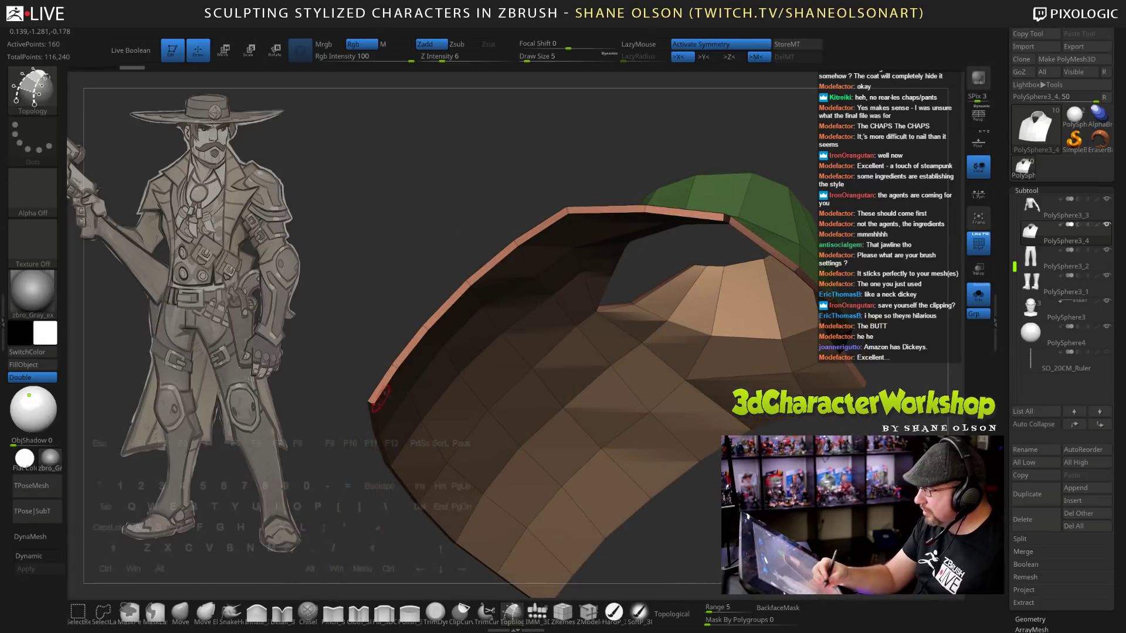
key("d")
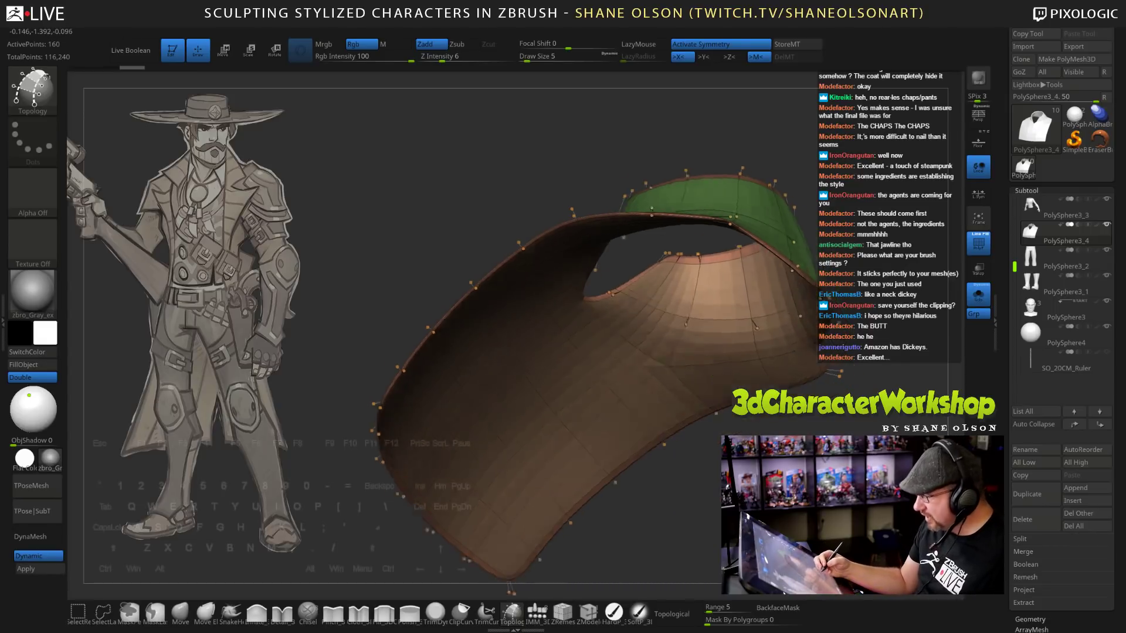
Turn off Dynamic Subdiv and crease the isolated chest-and-neck piece along its polygroups.
mouse_move(745, 419)
left_mouse_down()
mouse_move(721, 407)
mouse_move(756, 387)
mouse_move(741, 375)
mouse_move(755, 367)
mouse_move(745, 380)
mouse_move(716, 311)
mouse_move(740, 268)
mouse_move(773, 278)
mouse_move(781, 265)
mouse_move(761, 432)
left_mouse_up()
key("shift+d")
key("space")
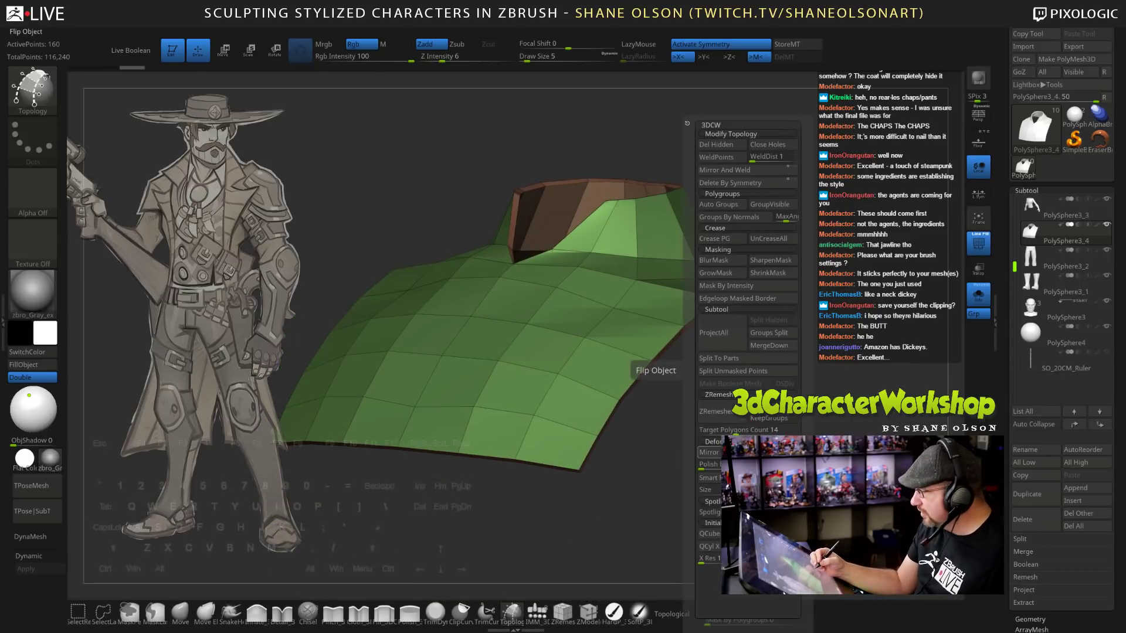
left_click(721, 240)
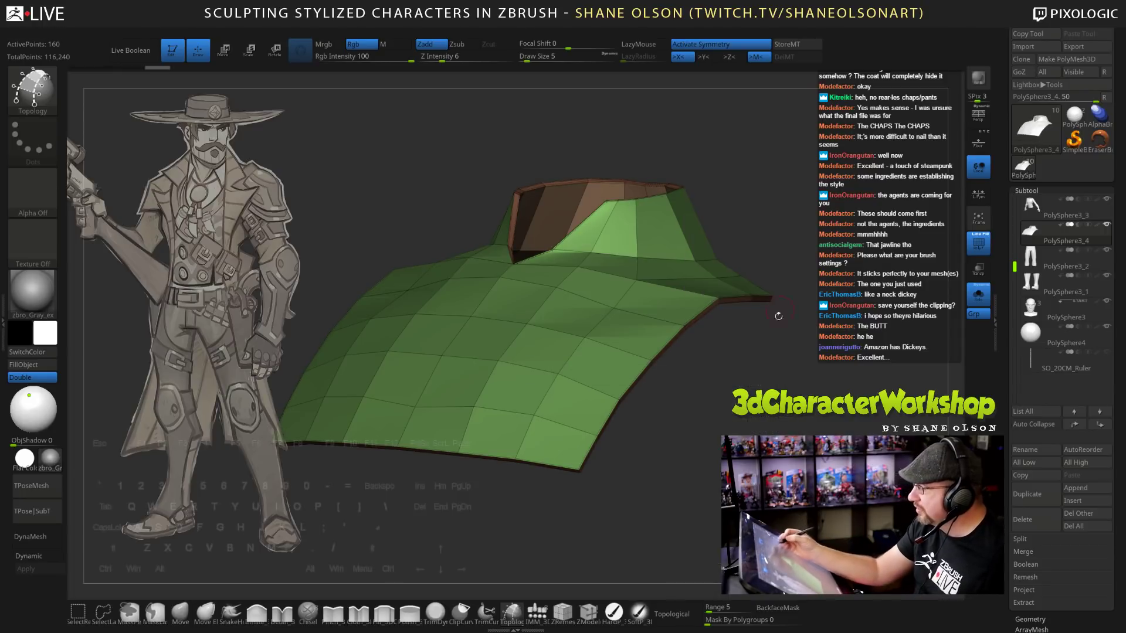
Regroup the chest-and-neck piece's polygons by their normals so the thin border edges get separate polygroups.
left_click_drag(778, 316, 398, 358)
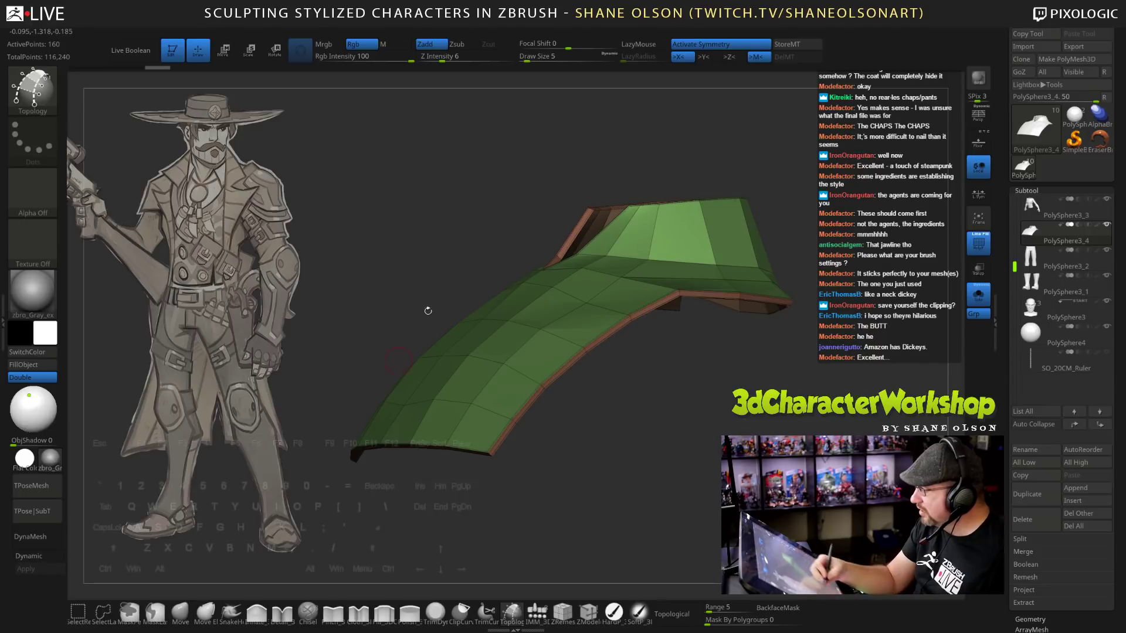
left_click_drag(692, 394, 505, 370)
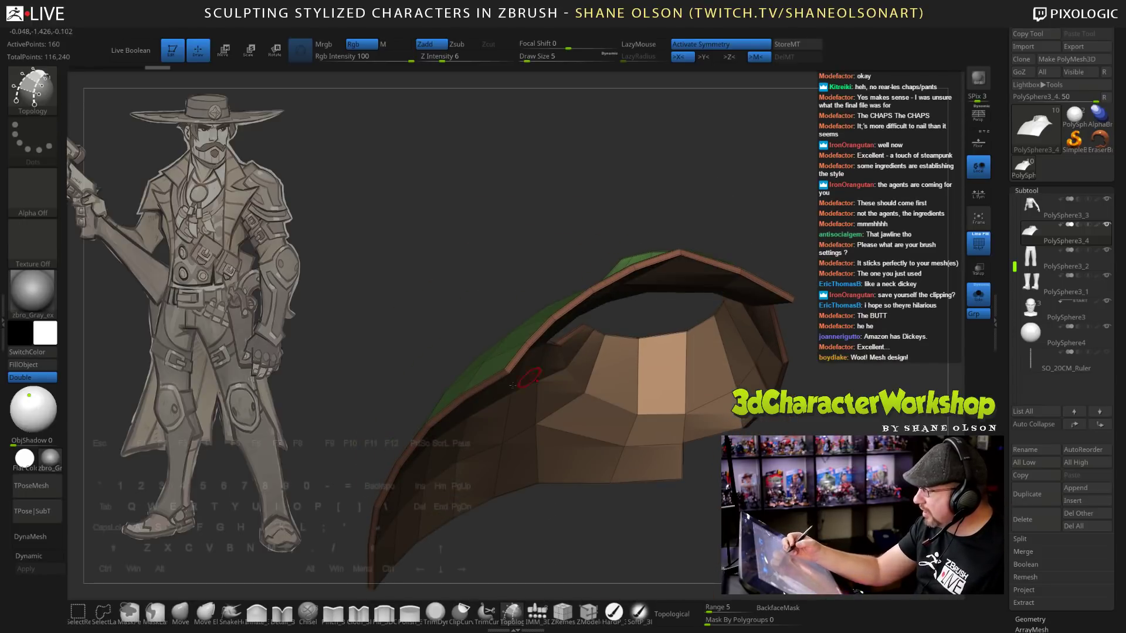
left_click_drag(599, 214, 645, 409)
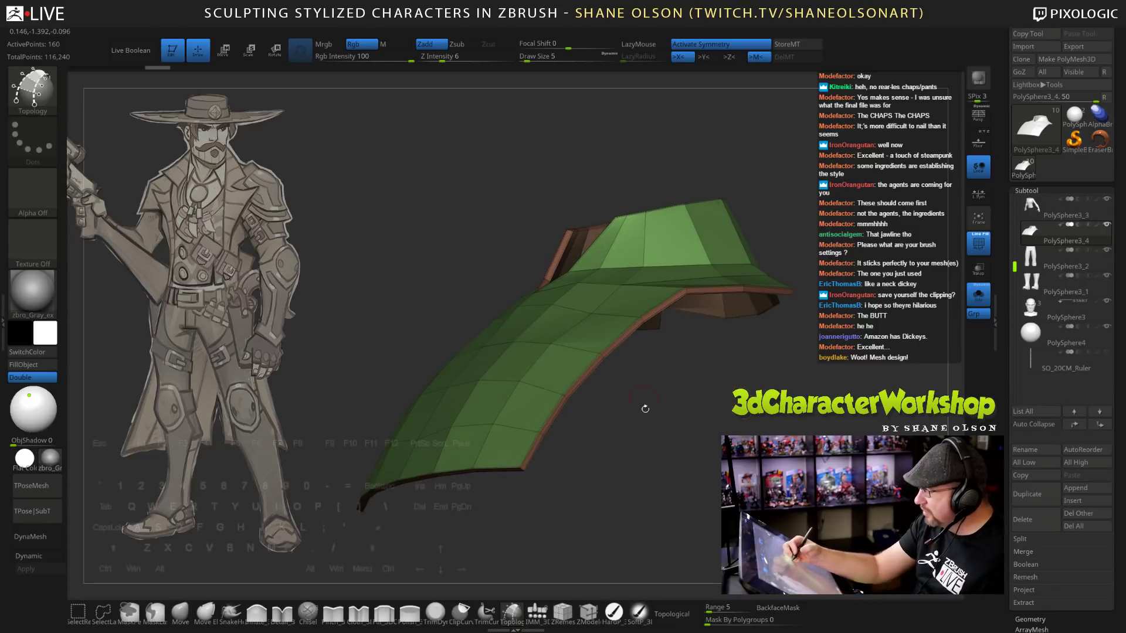
key("space")
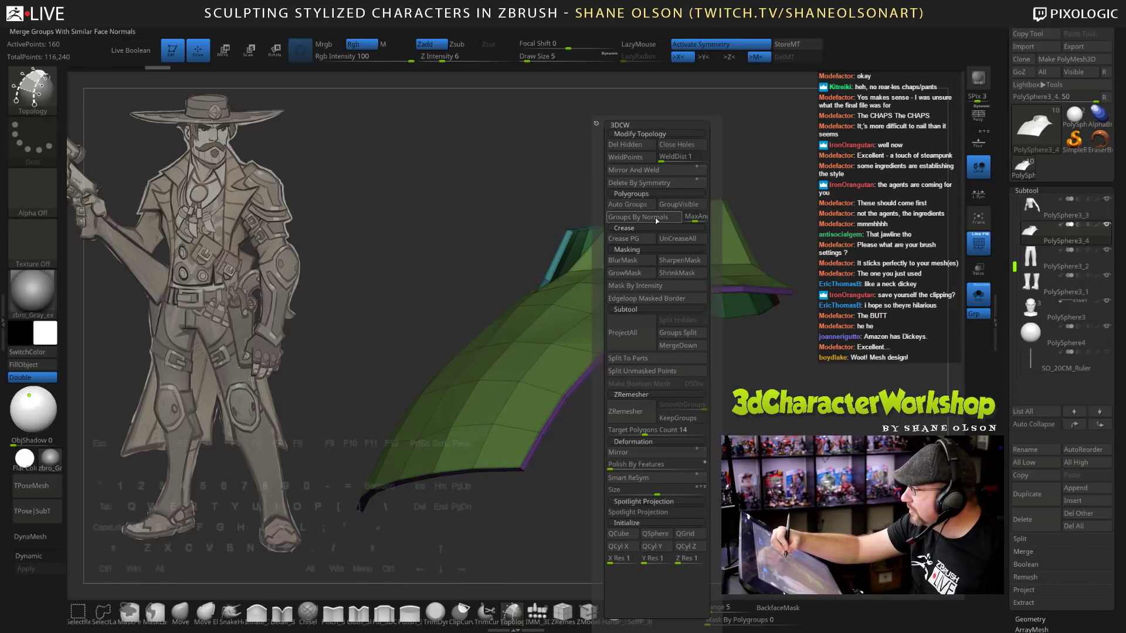
left_click(656, 218)
left_click_drag(716, 457, 767, 379)
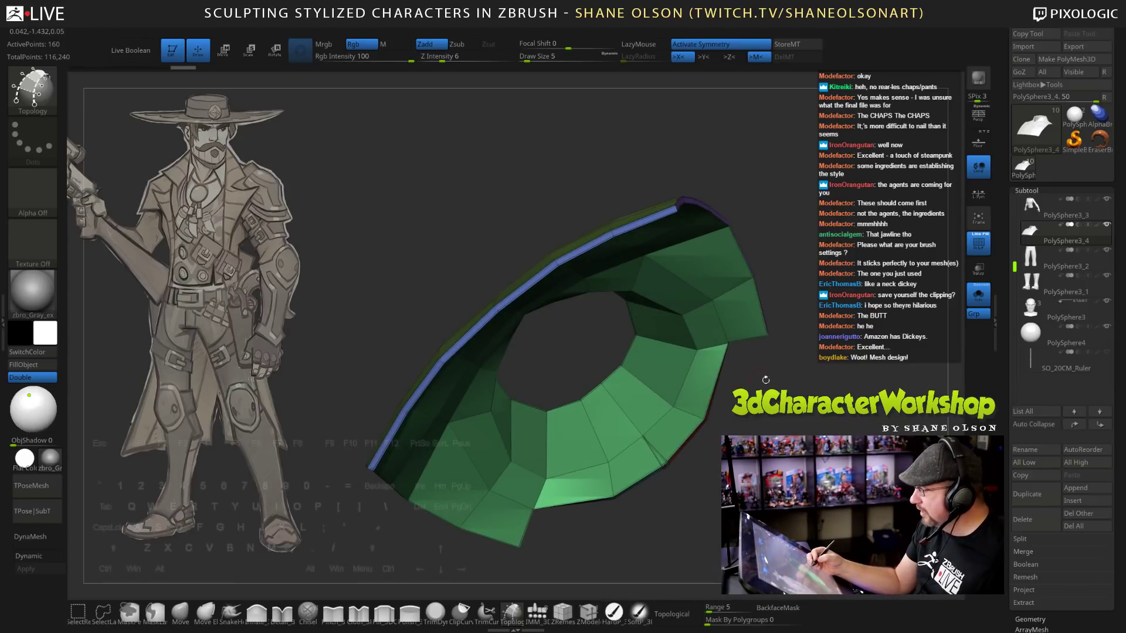
left_click_drag(808, 281, 802, 319)
Look through the crease and polygroup options, and examine the piece's inner surface, border edges and back centre seam.
key("3")
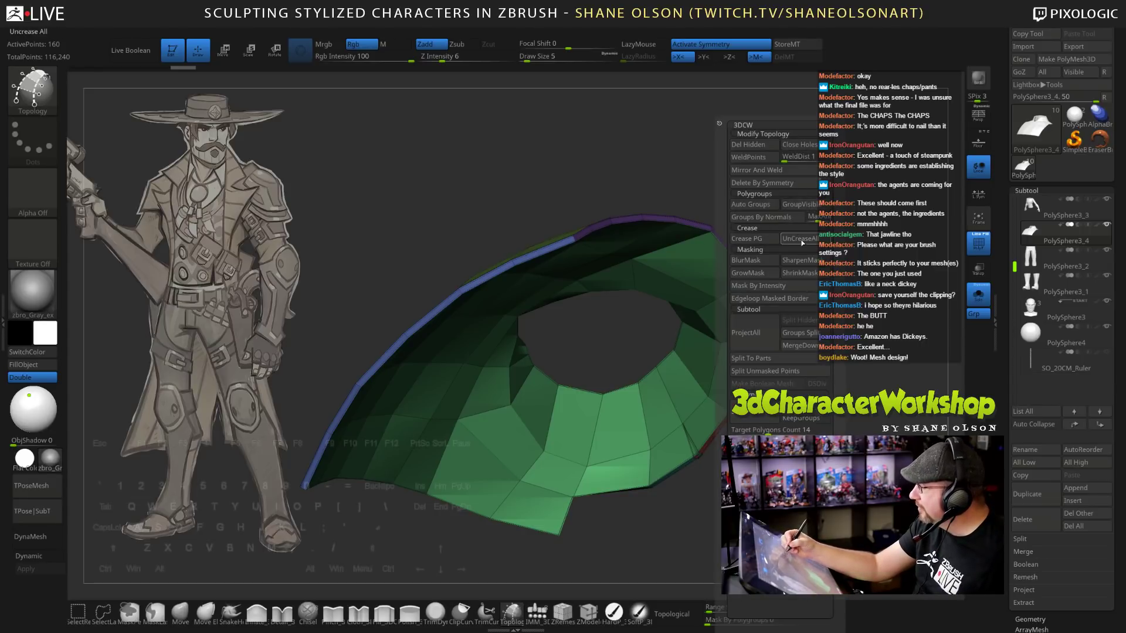
scroll(1023, 337, "down", 5)
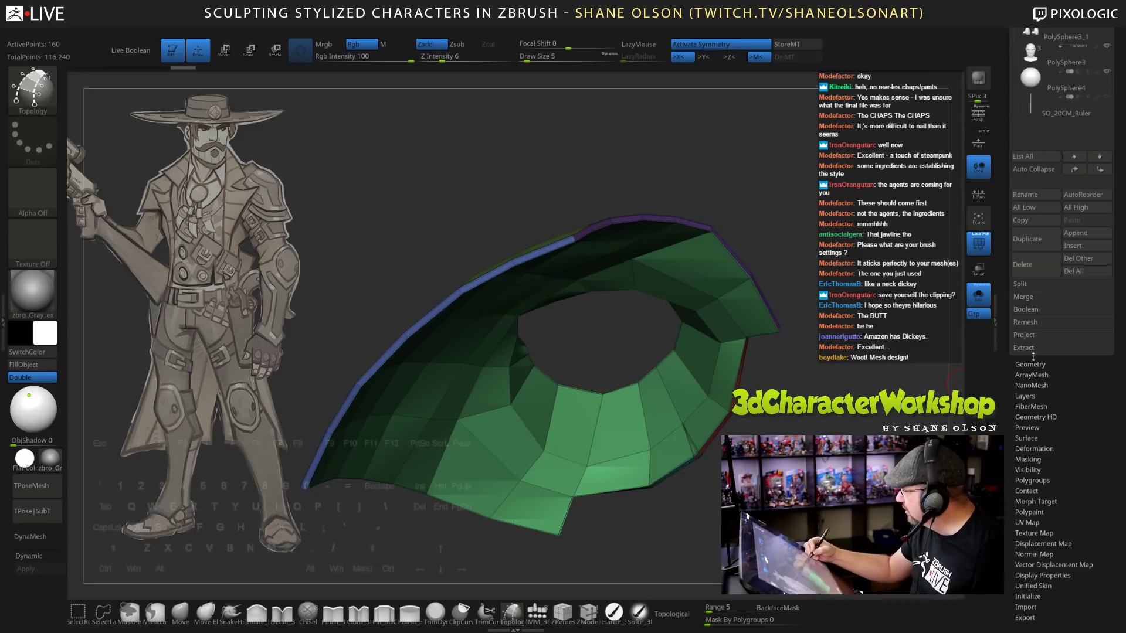
left_click(1032, 480)
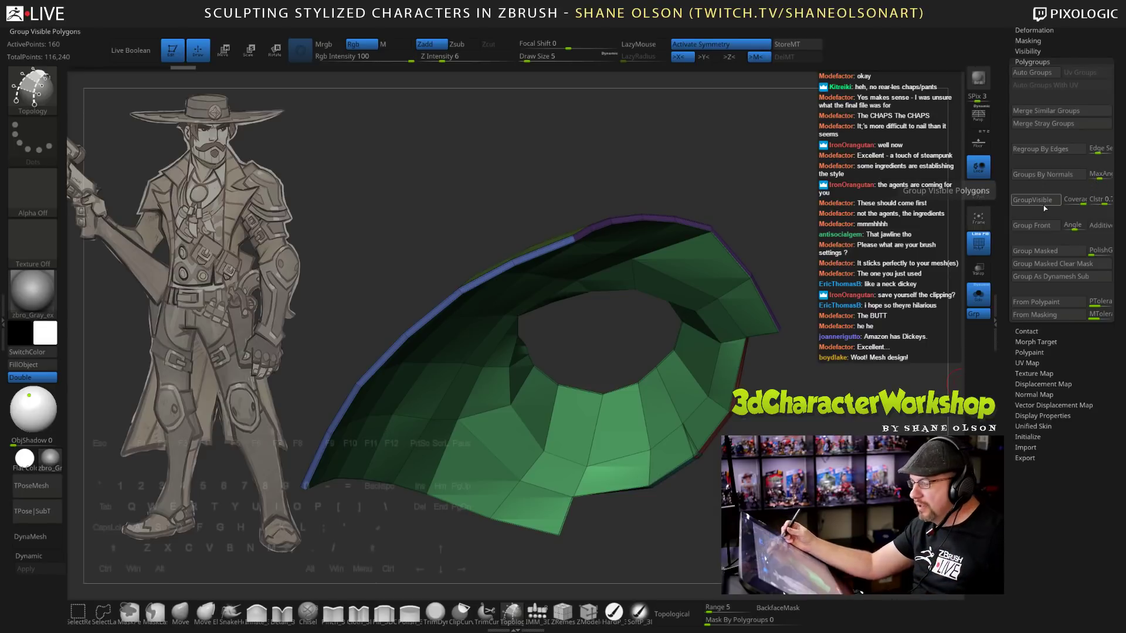
left_click_drag(692, 187, 623, 439)
key("space")
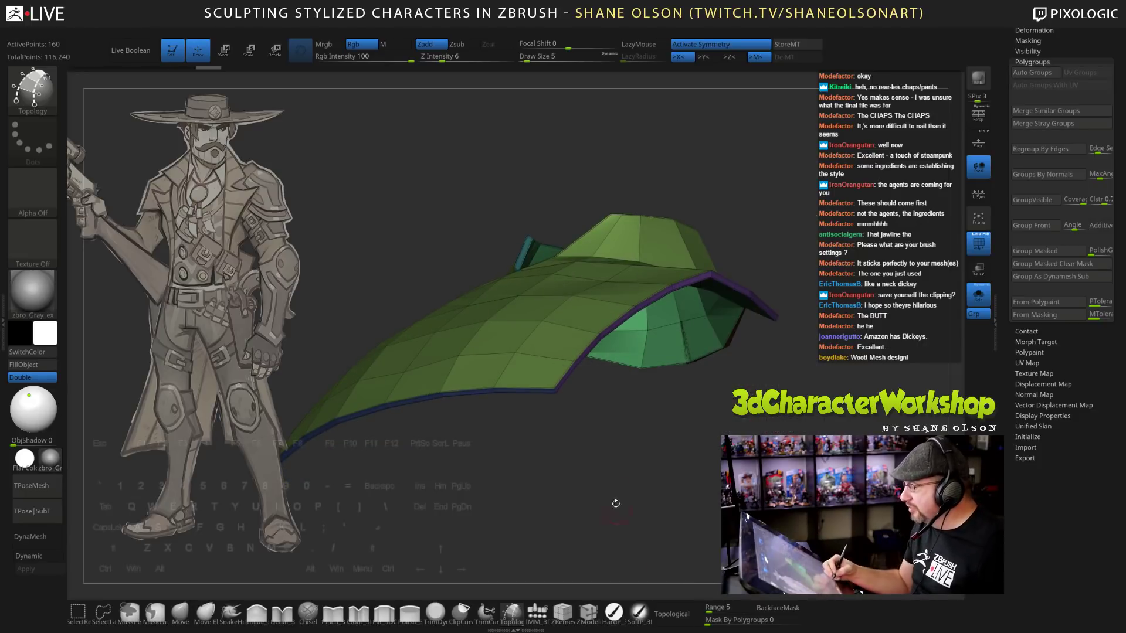
left_click_drag(789, 363, 545, 273)
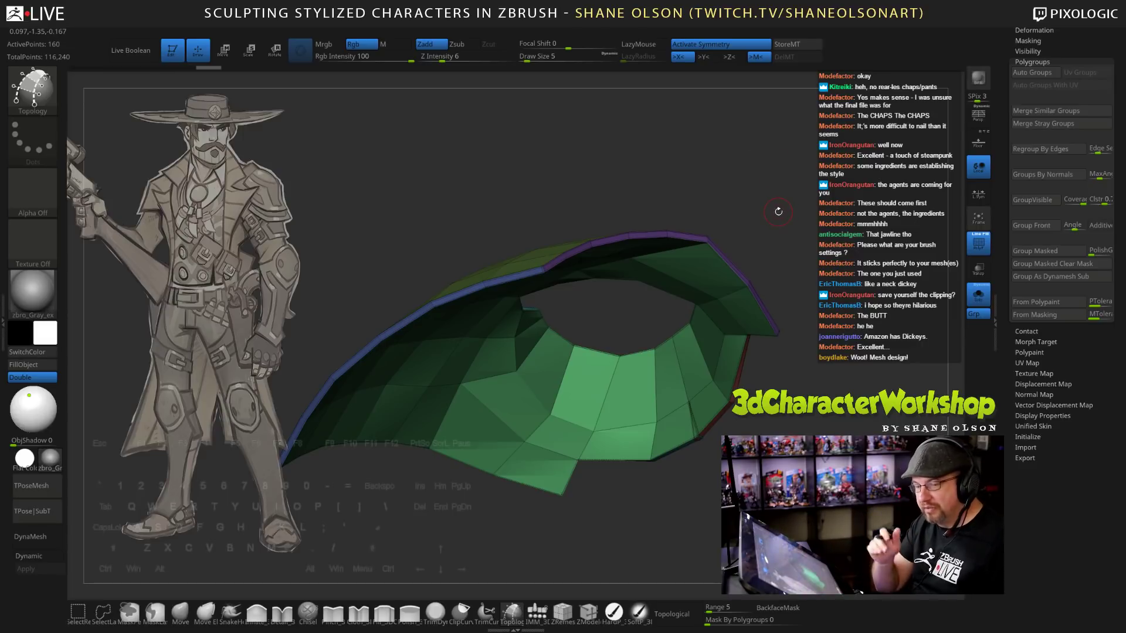
left_click_drag(779, 176, 788, 249)
right_click_drag(766, 248, 712, 387)
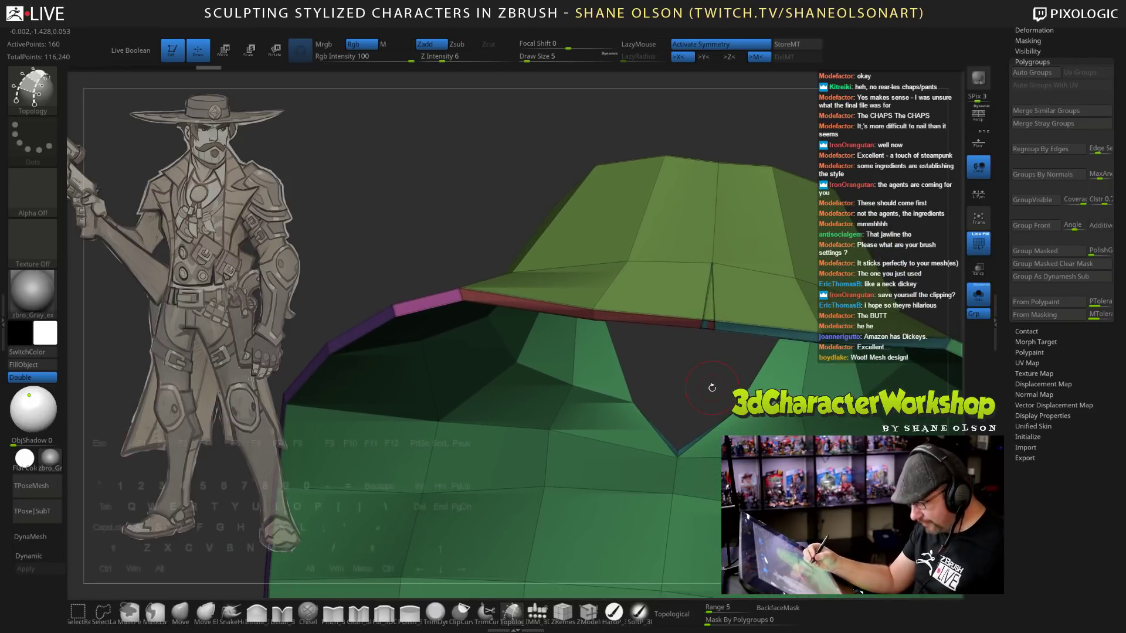
Mirror and weld the chest-and-neck piece across its centre seam.
key("1")
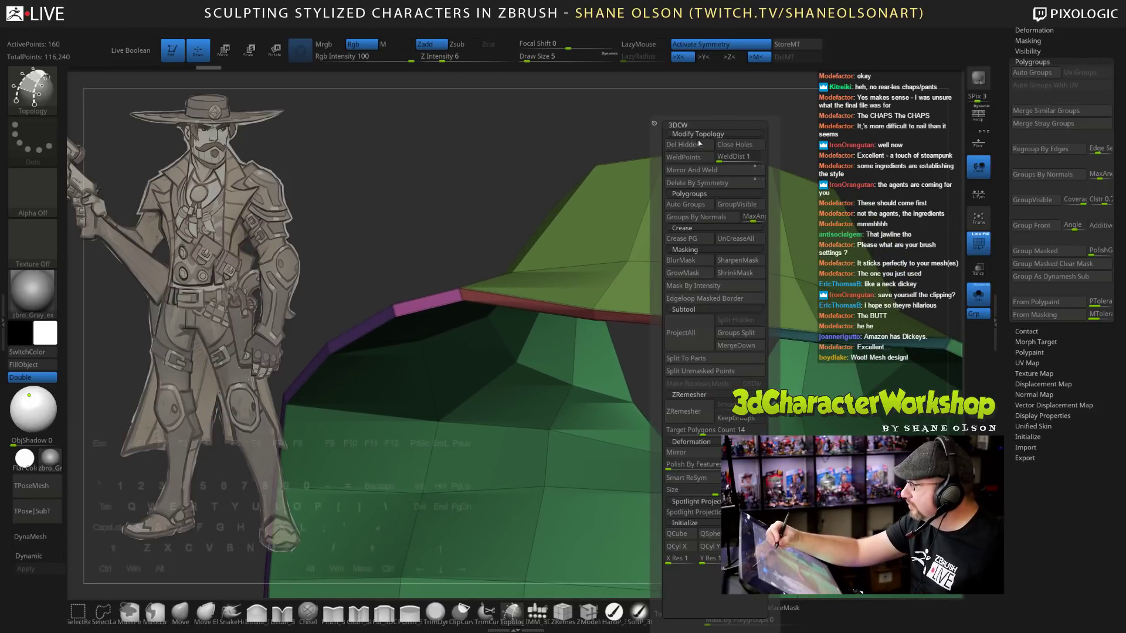
left_click(707, 171)
right_click_drag(845, 168, 693, 433)
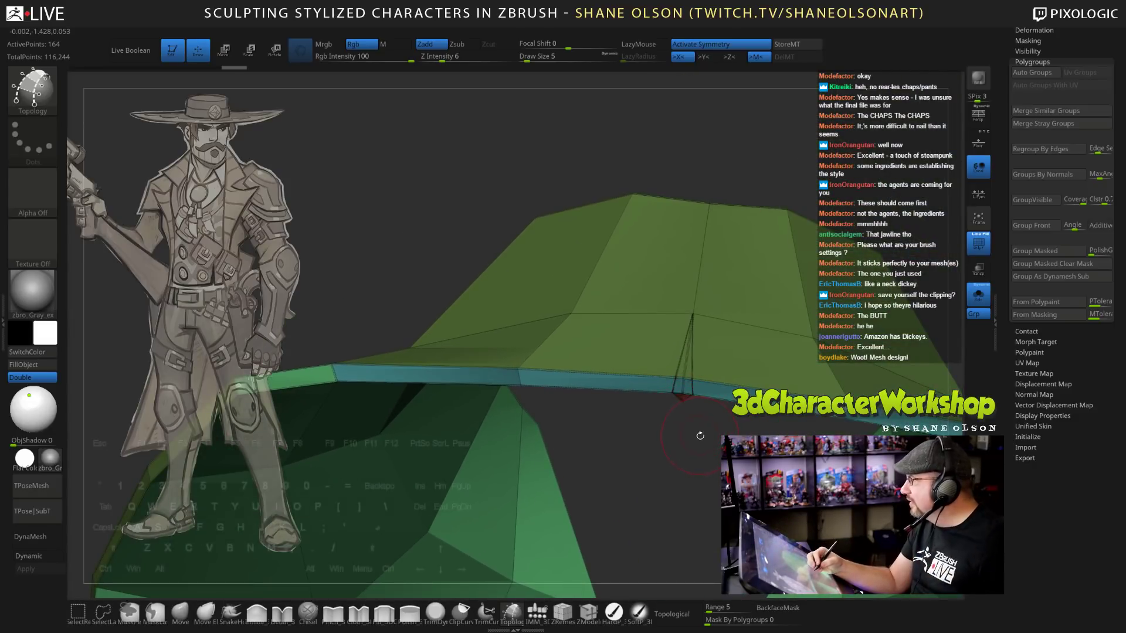
right_click_drag(700, 435, 684, 484)
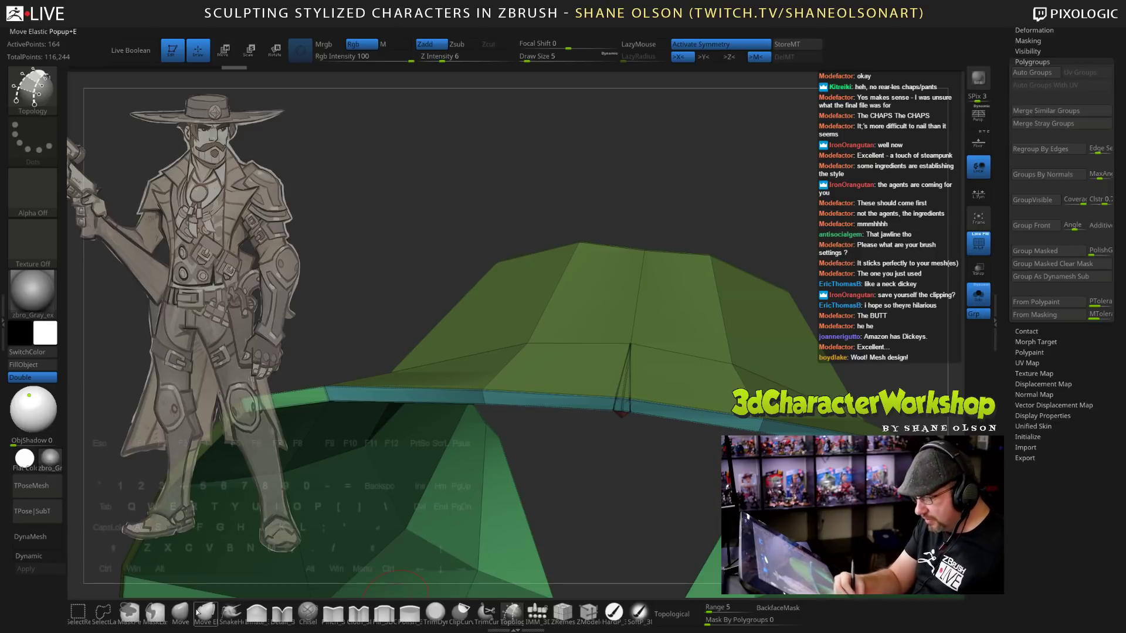
With symmetry off and the Move brush at size 17, shift the narrow sliver's vertices at the lower back edge off centre.
key("w")
mouse_move(616, 176)
right_mouse_down()
mouse_move(638, 170)
mouse_move(673, 206)
mouse_move(642, 194)
right_mouse_up()
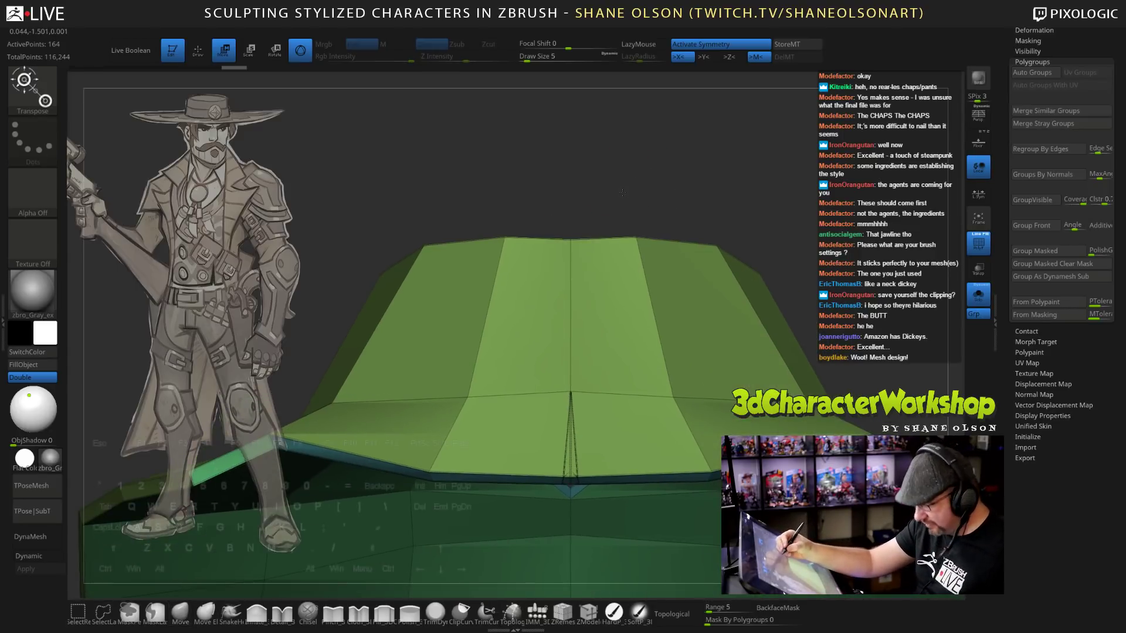
key("s")
left_click_drag(631, 189, 630, 189)
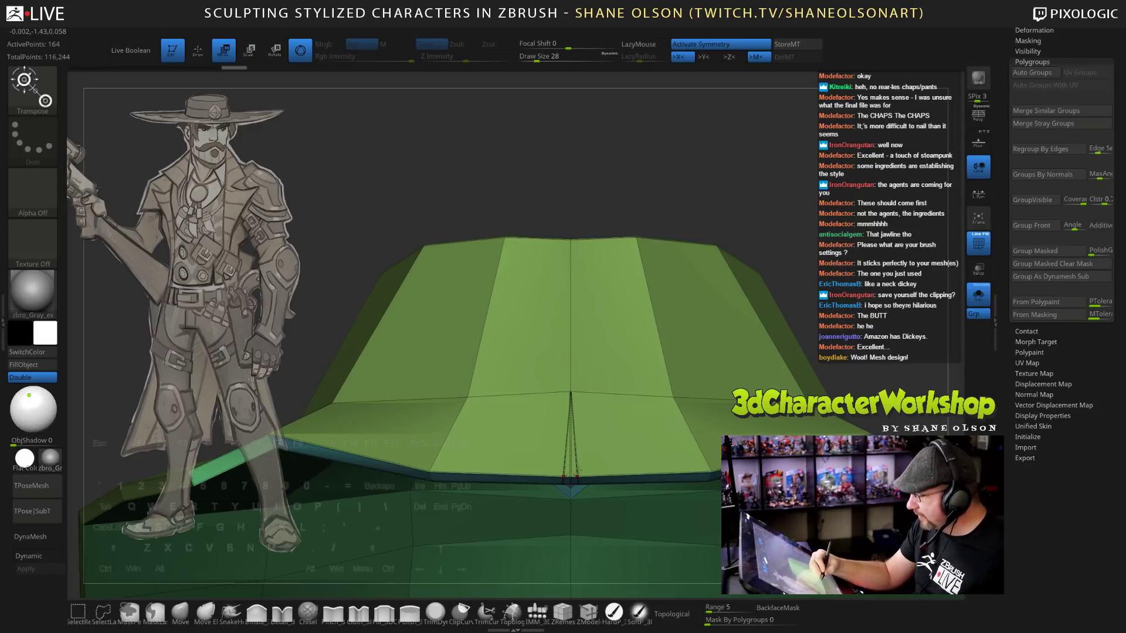
left_click(180, 613)
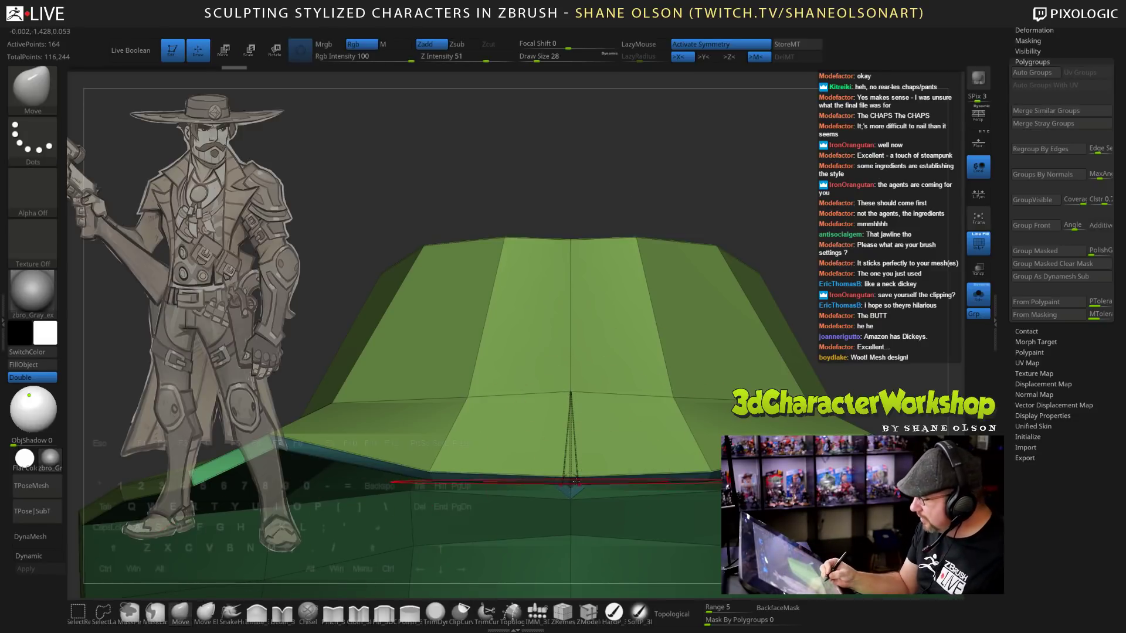
key("s")
left_click_drag(577, 481, 613, 472)
left_click(707, 45)
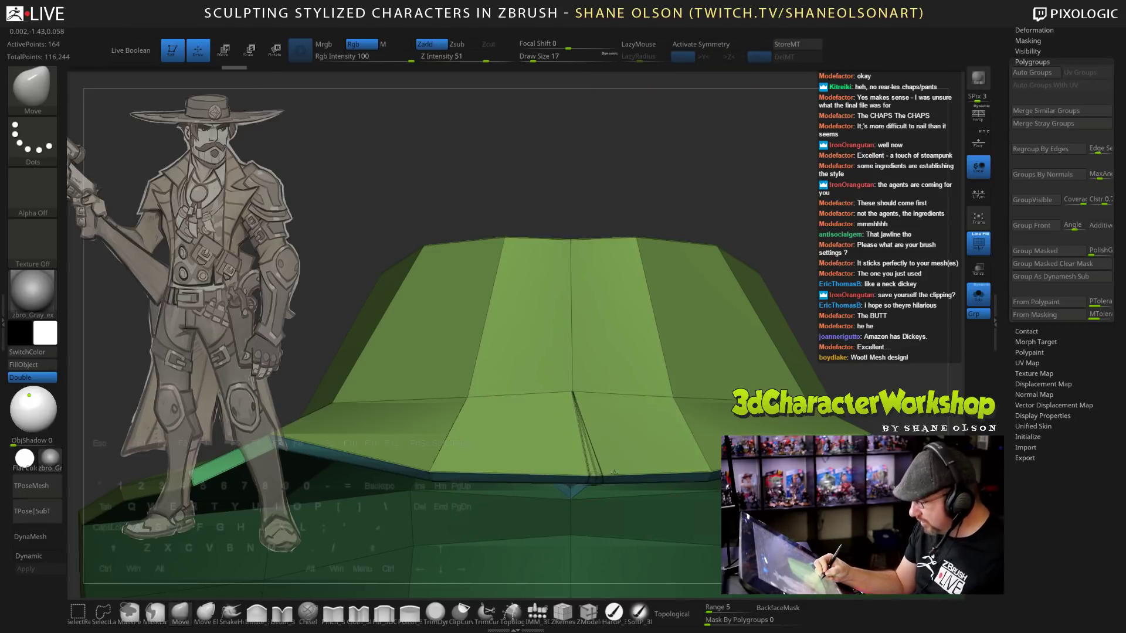
Try to mirror and weld the piece with the sliver shifted to this side, and undo the attempt.
key("grave")
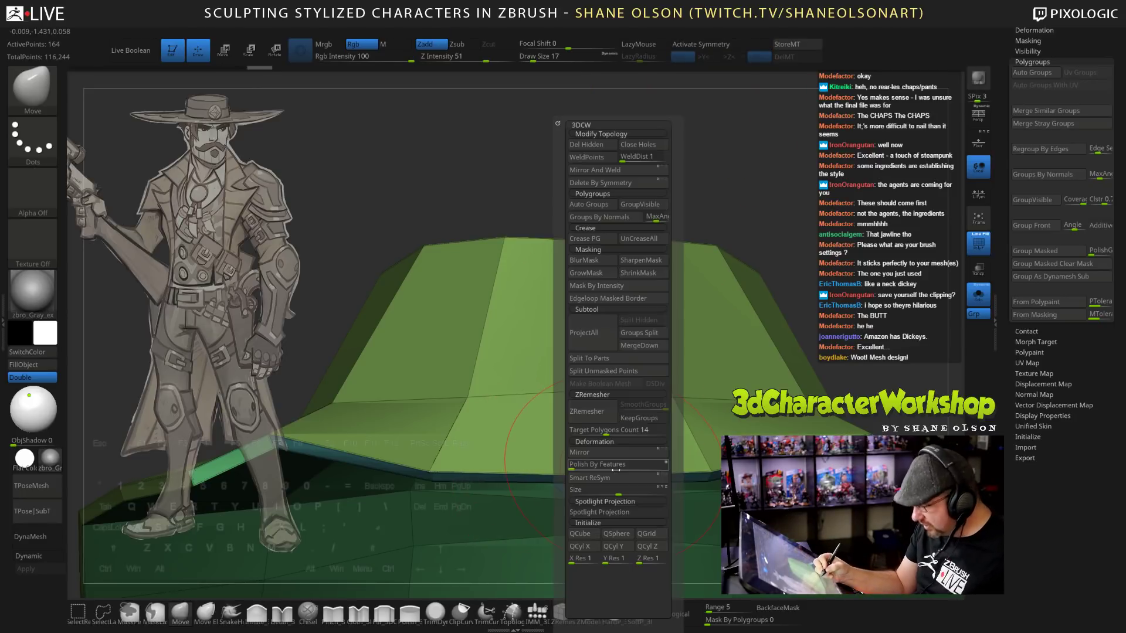
left_click(597, 174)
key("ctrl")
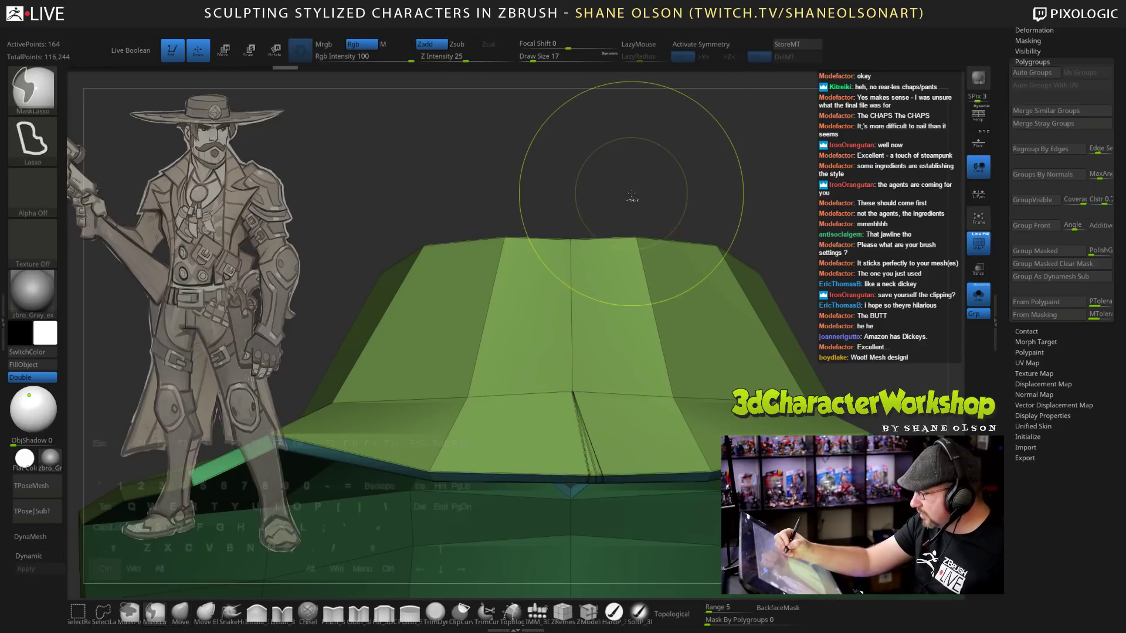
key("ctrl+z")
Move the sliver's vertices to the opposite side of the back centre seam and mirror and weld the piece.
mouse_move(571, 476)
left_mouse_down()
mouse_move(610, 476)
mouse_move(498, 477)
left_mouse_up()
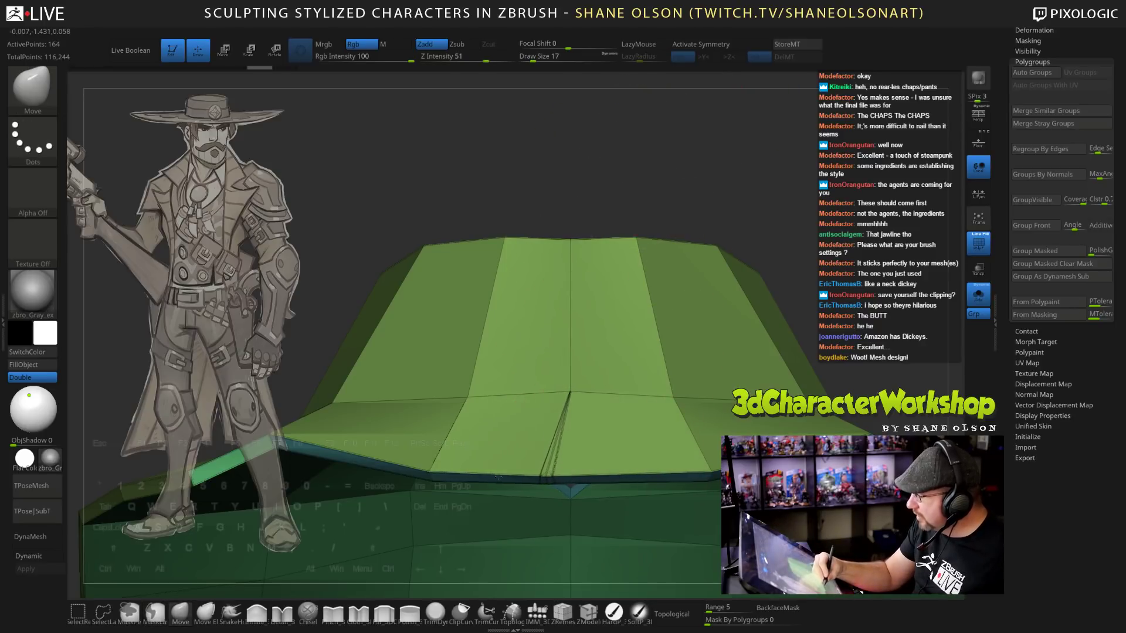
key("grave")
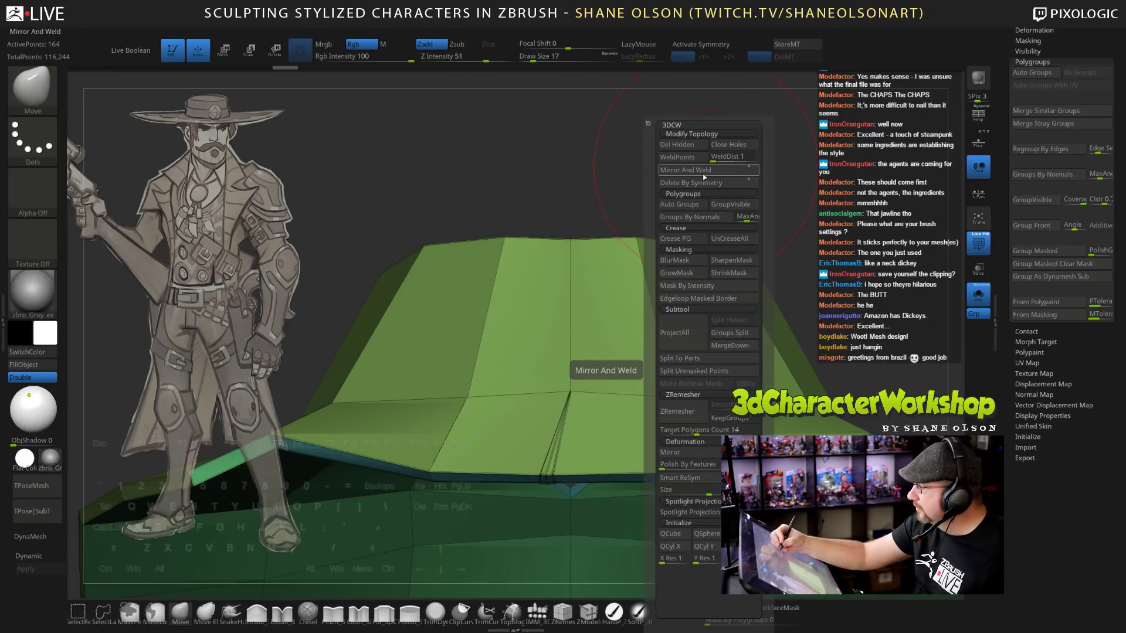
left_click(703, 170)
Turn X symmetry back on and adjust the vertices around the front neckline with the Move brush at size 13.
mouse_move(774, 246)
left_mouse_down()
mouse_move(776, 296)
mouse_move(791, 262)
mouse_move(753, 341)
mouse_move(812, 302)
left_mouse_up()
key("s")
left_click(765, 261)
left_click_drag(761, 275, 793, 246, "alt")
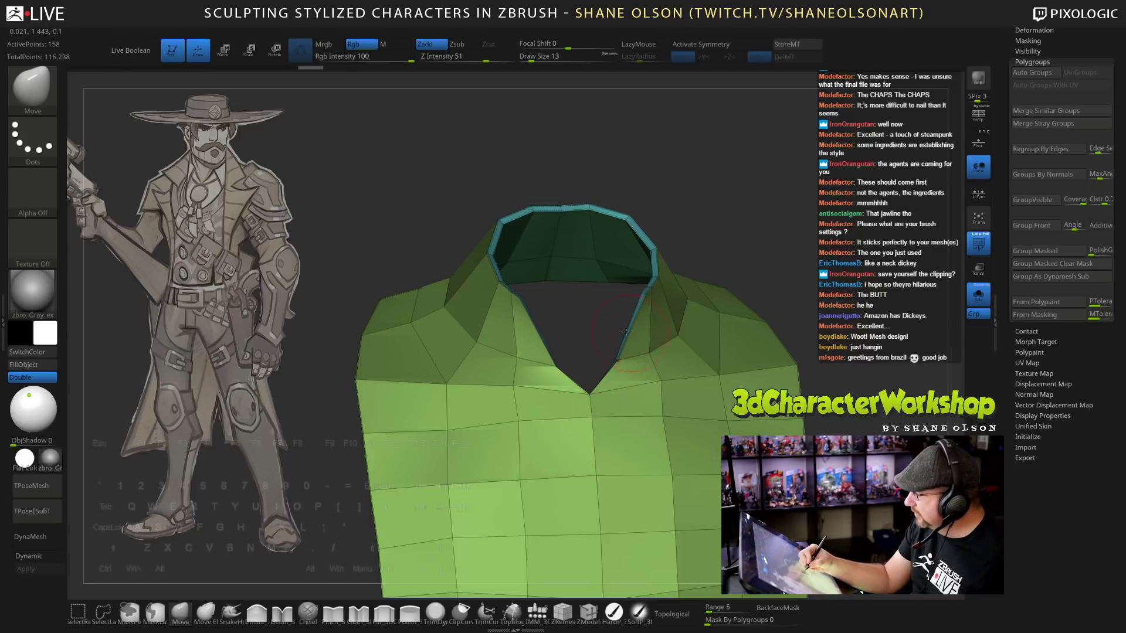
key("x")
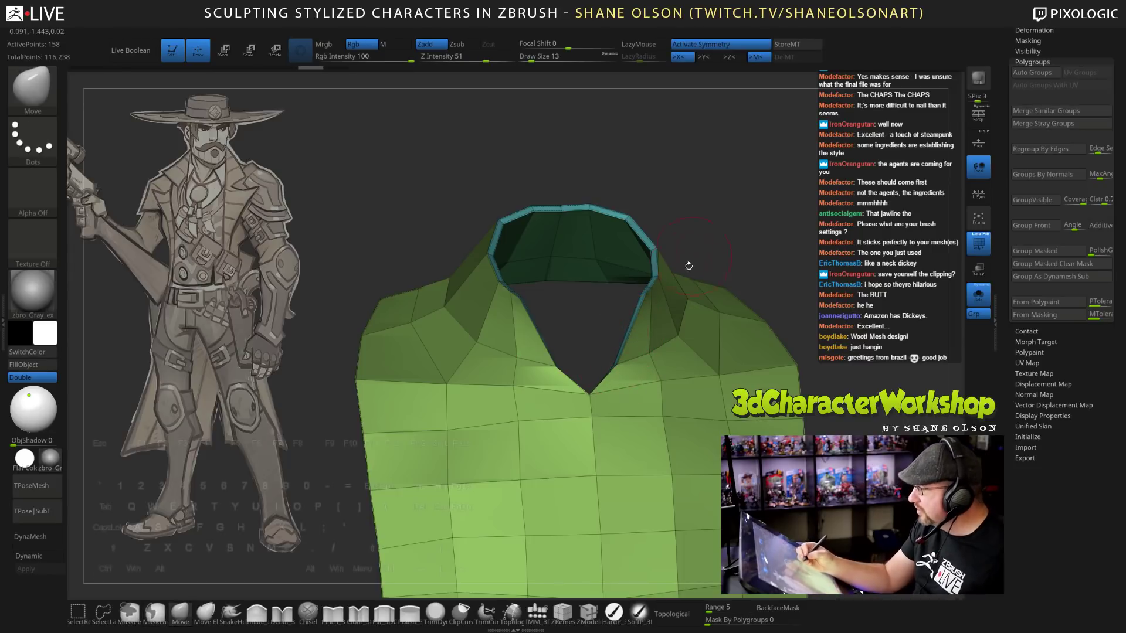
left_click_drag(714, 254, 667, 294)
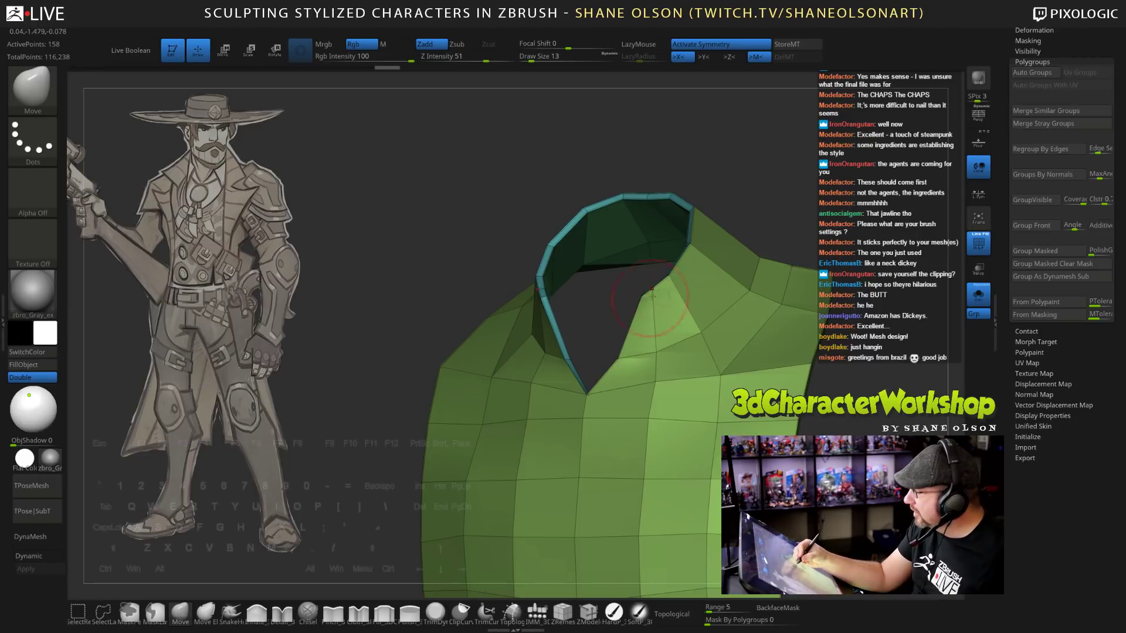
mouse_move(721, 252)
left_mouse_down()
mouse_move(754, 236)
mouse_move(743, 217)
mouse_move(712, 243)
left_mouse_up()
key("s")
mouse_move(581, 350)
left_mouse_down()
mouse_move(597, 319)
mouse_move(570, 356)
left_mouse_up()
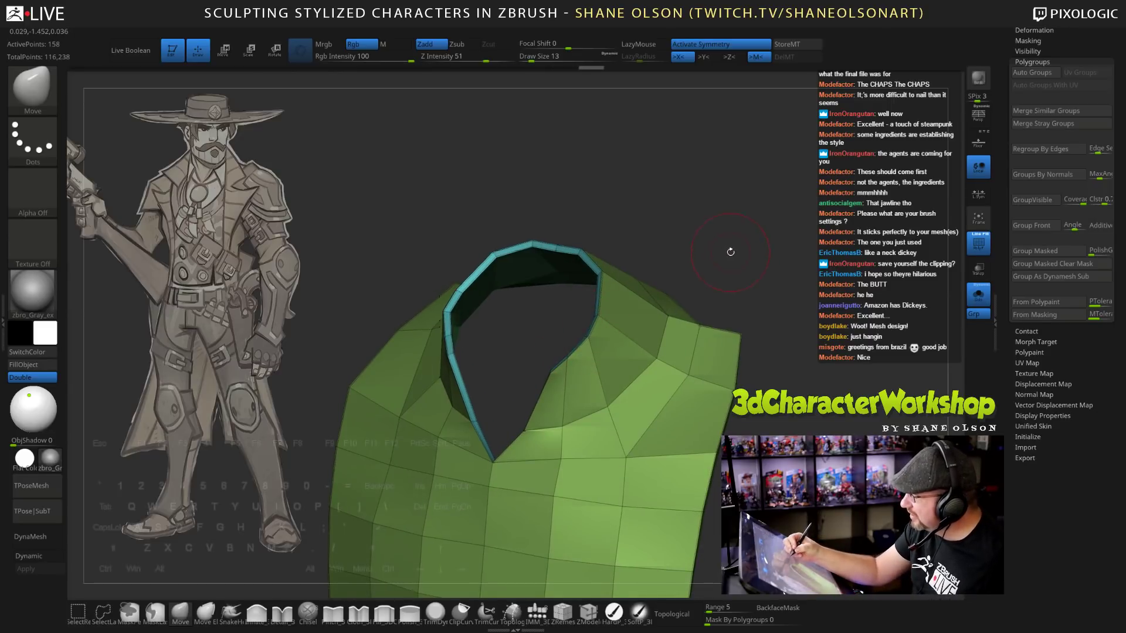
Refine the collar rim and the base of the neck opening from several angles with the Move brush.
left_click_drag(731, 252, 748, 257)
left_click_drag(572, 239, 537, 232)
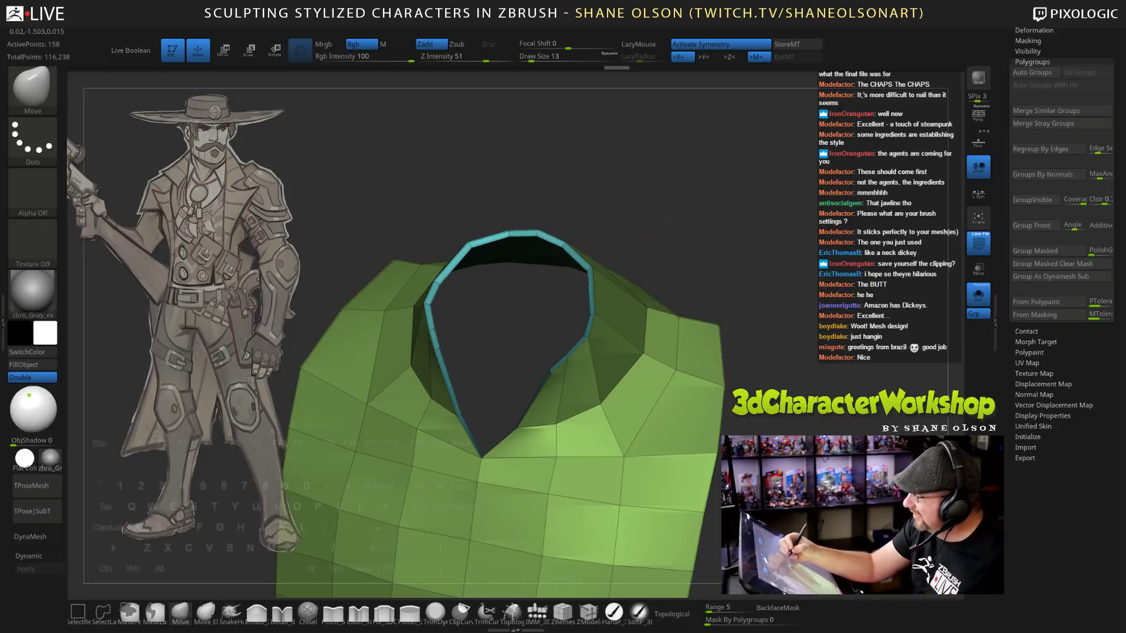
mouse_move(667, 219)
left_mouse_down()
mouse_move(530, 249)
mouse_move(516, 241)
mouse_move(571, 246)
left_mouse_up()
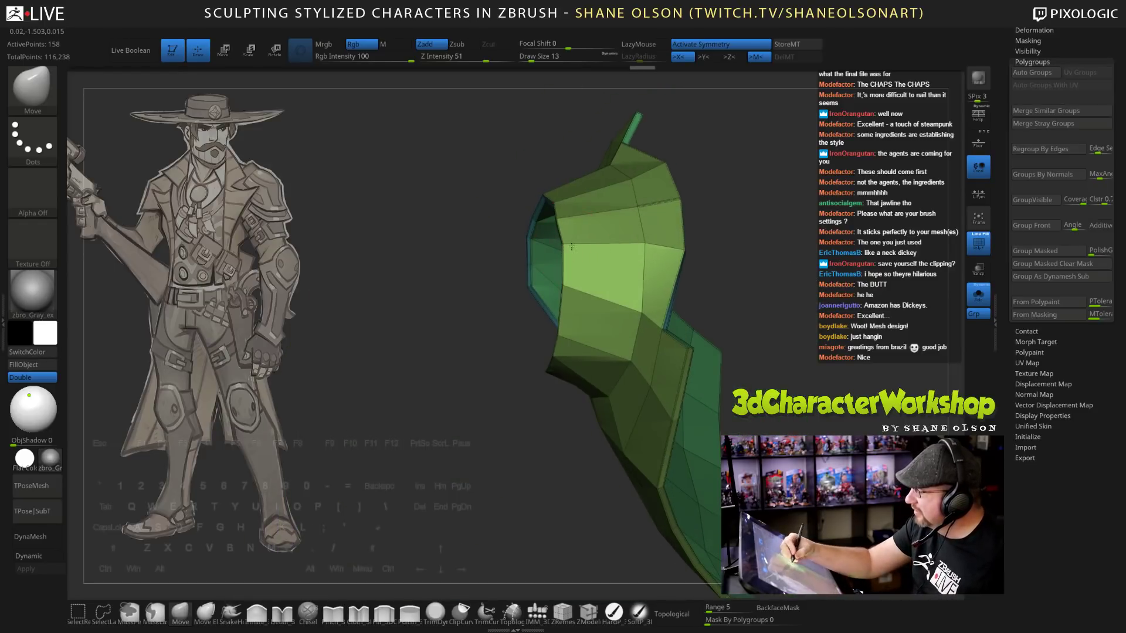
left_click_drag(704, 276, 756, 316)
left_click_drag(772, 357, 779, 346)
left_click_drag(595, 450, 596, 444)
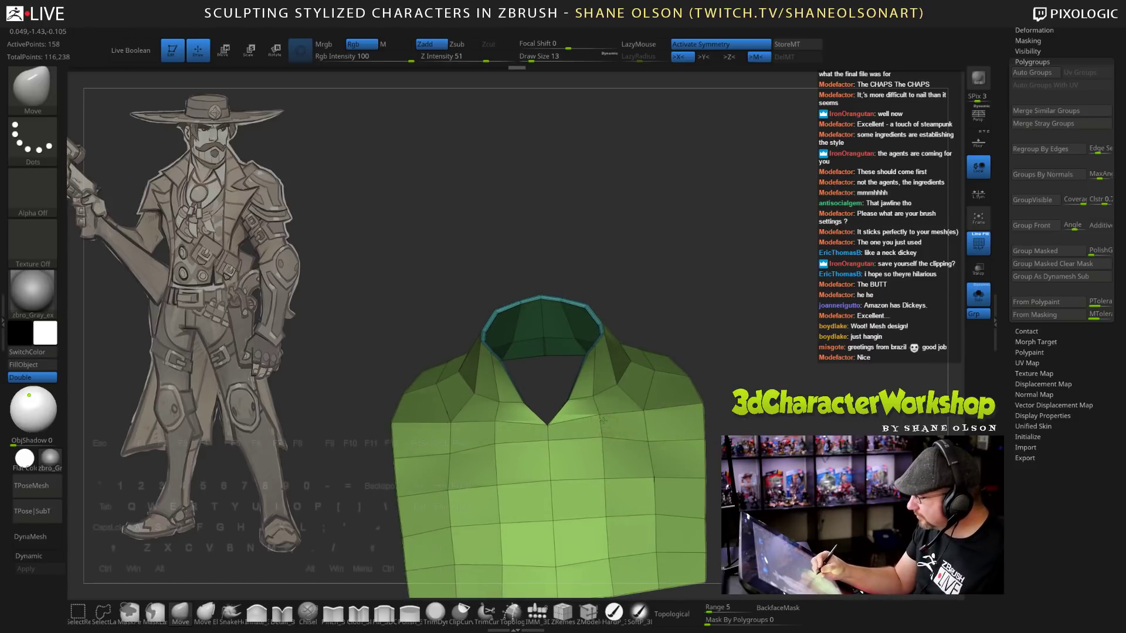
Turn on Dynamic Subdiv for the piece and leave Solo mode to show the head and body.
key("d")
mouse_move(787, 422)
left_mouse_down()
mouse_move(819, 422)
mouse_move(794, 423)
mouse_move(741, 314)
mouse_move(745, 412)
mouse_move(772, 418)
left_mouse_up()
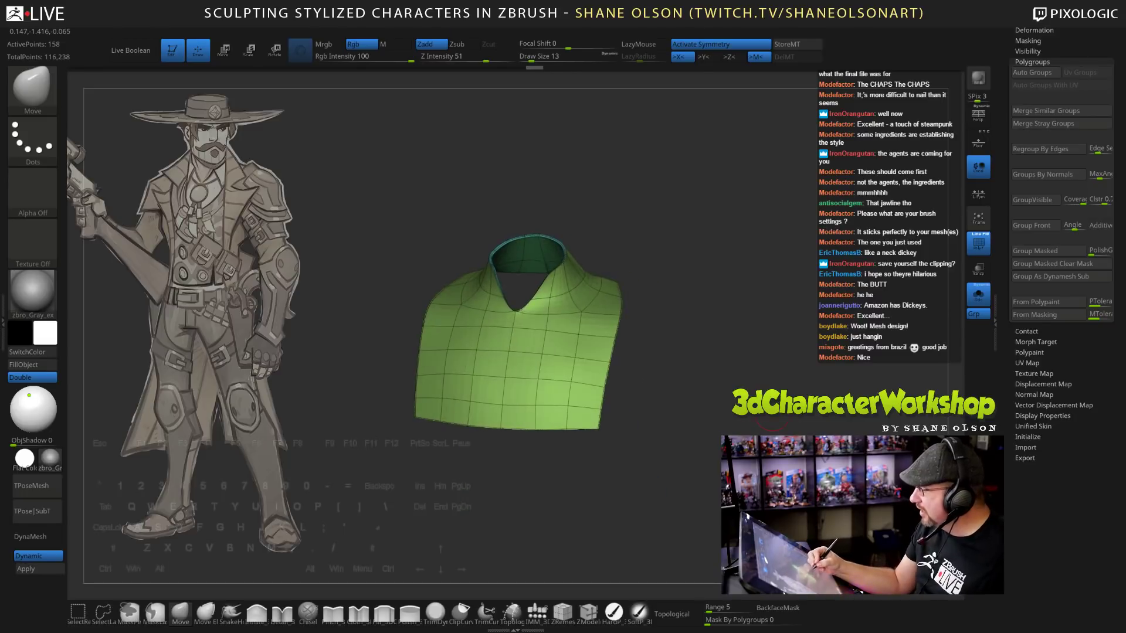
left_click(979, 298)
left_click_drag(809, 378, 746, 343)
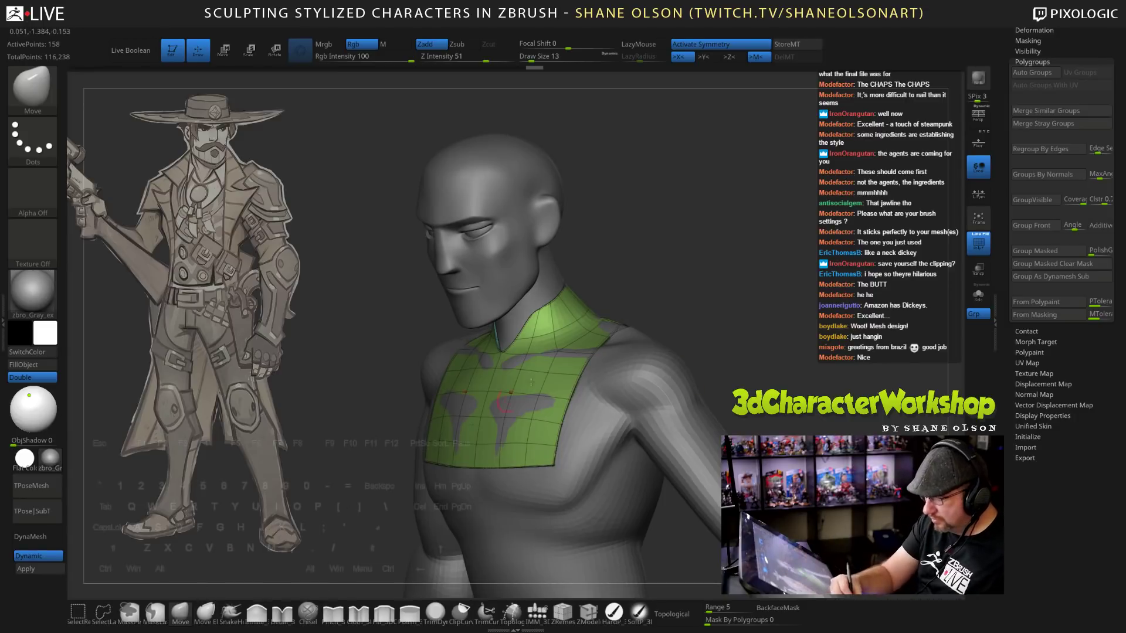
Enlarge the Move brush to size 67 and pull the piece outward where the chest muscles poke through.
key("s")
mouse_move(639, 267)
left_mouse_down()
mouse_move(655, 271)
mouse_move(635, 280)
mouse_move(720, 287)
mouse_move(647, 282)
mouse_move(677, 292)
left_mouse_up()
key("s")
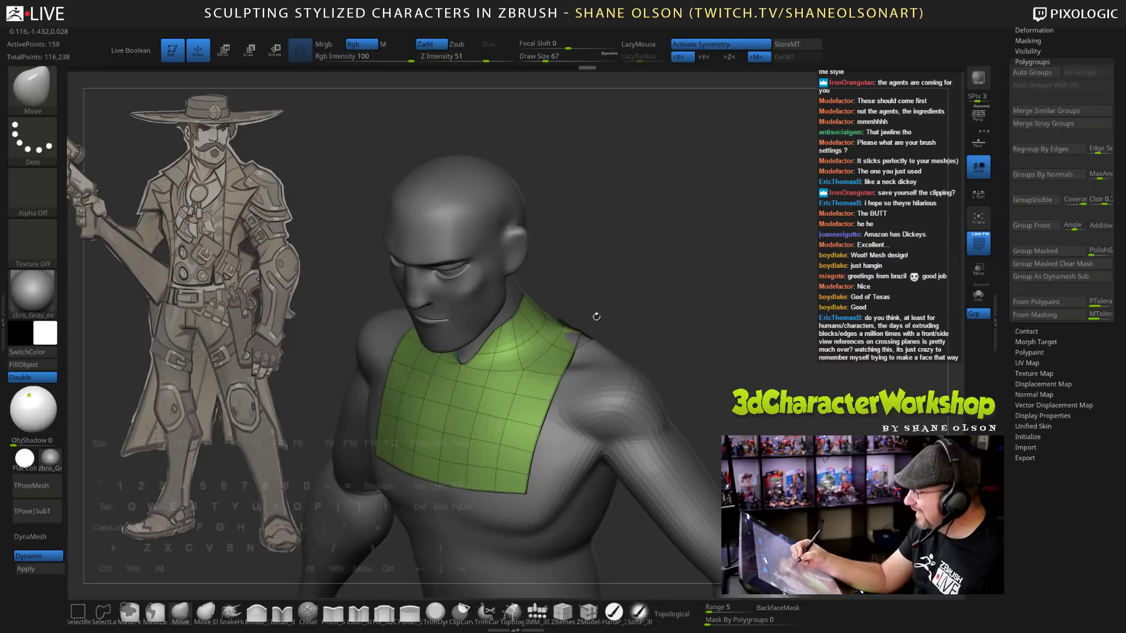
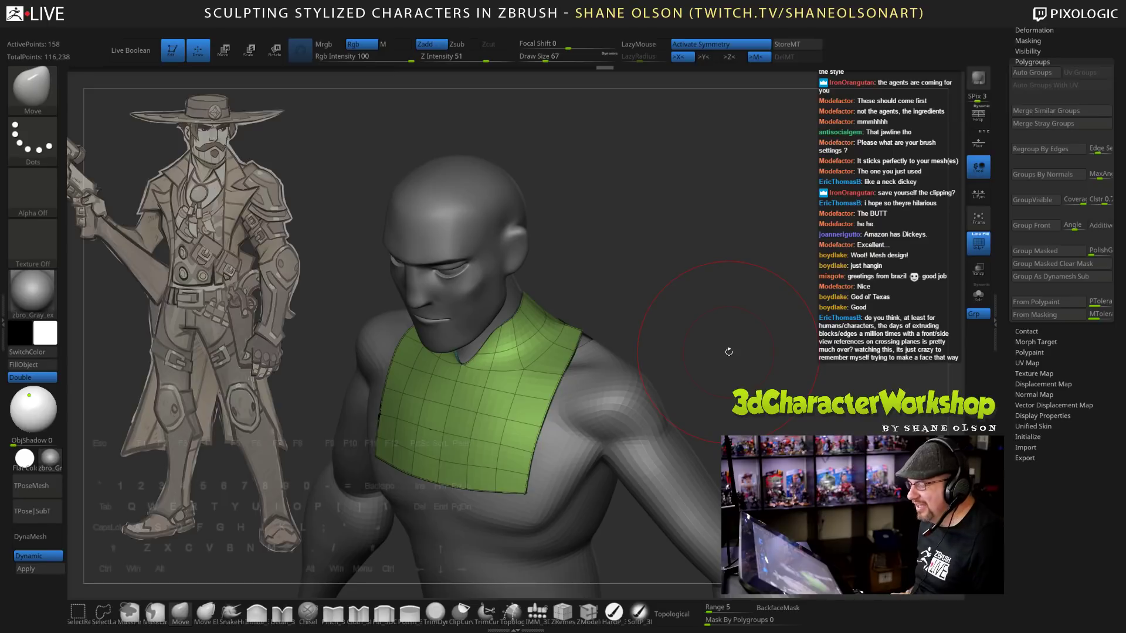
Reduce the Move brush to size 19 and adjust the collar's front rim beside the neck opening.
mouse_move(728, 351)
left_mouse_down()
mouse_move(580, 328)
mouse_move(621, 287)
mouse_move(676, 274)
left_mouse_up()
key("s")
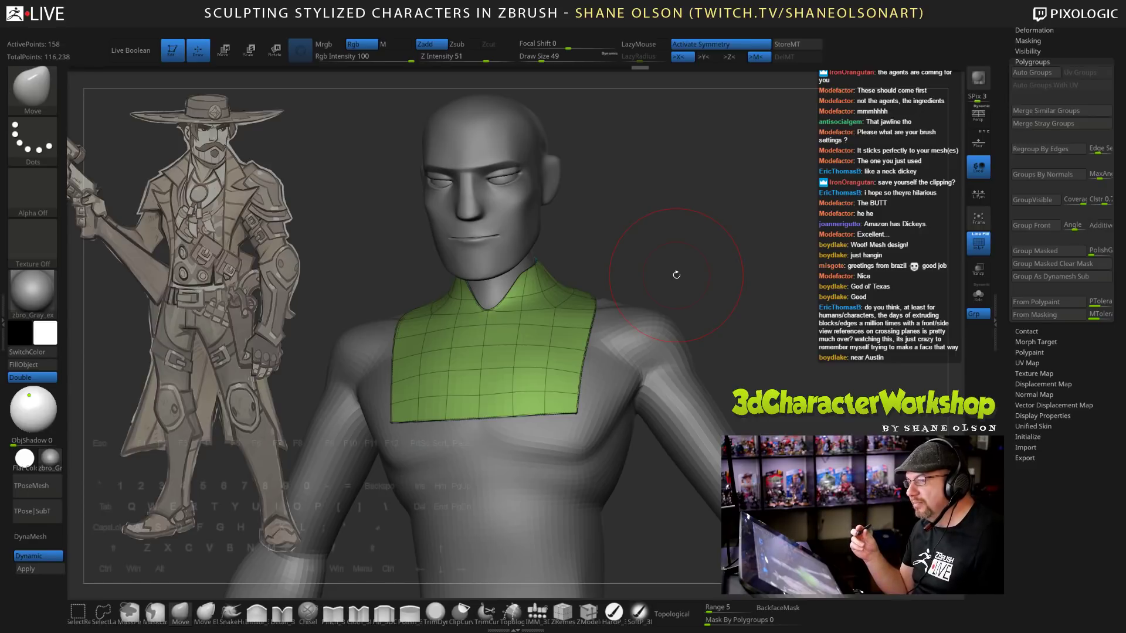
key("s")
mouse_move(637, 251)
left_mouse_down()
mouse_move(640, 229)
mouse_move(619, 234)
left_mouse_up()
key("s")
left_click_drag(544, 273, 531, 279)
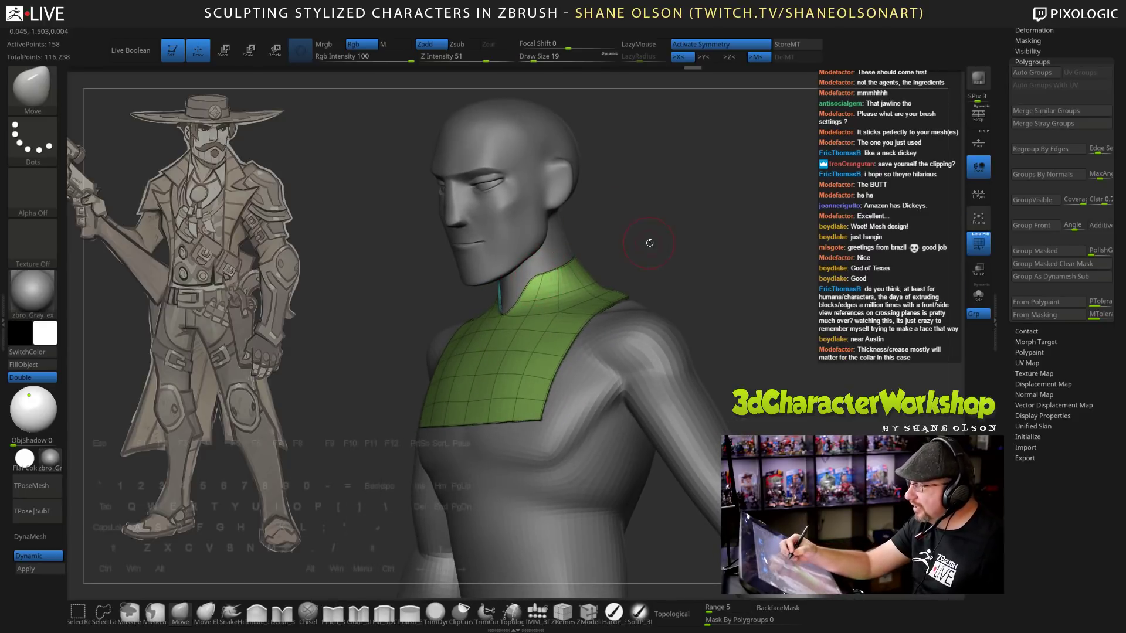
Set the Move brush to size 26 and adjust the collar's side where it meets the shoulder.
mouse_move(649, 242)
left_mouse_down()
mouse_move(655, 234)
mouse_move(644, 253)
left_mouse_up()
key("s")
mouse_move(649, 235)
left_mouse_down()
mouse_move(640, 251)
mouse_move(622, 247)
left_mouse_up()
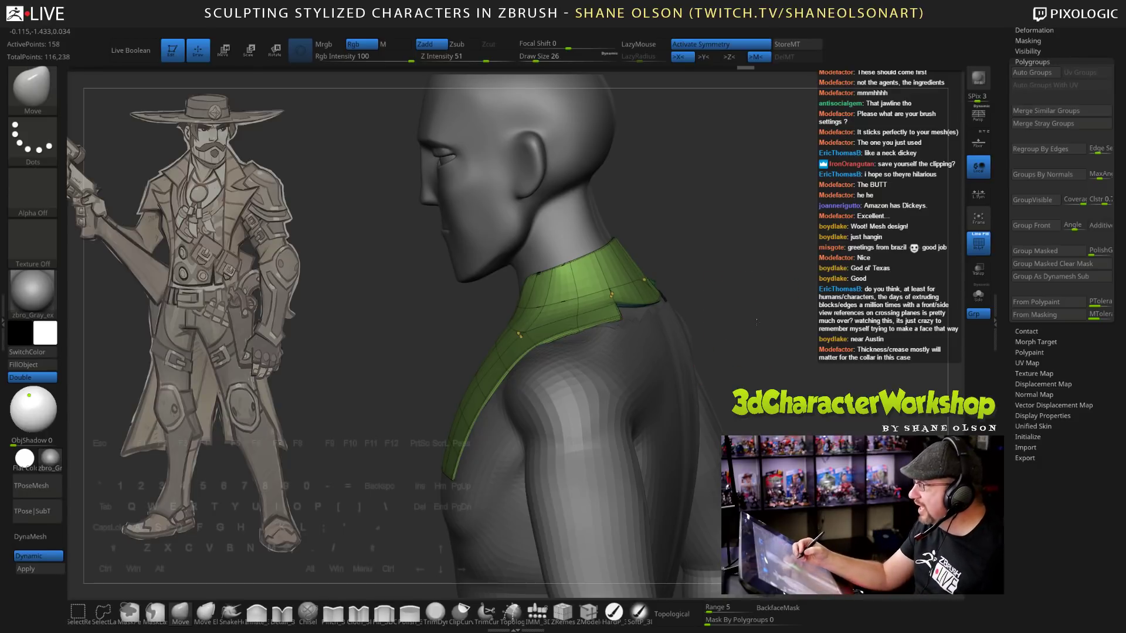
left_click_drag(756, 321, 703, 334)
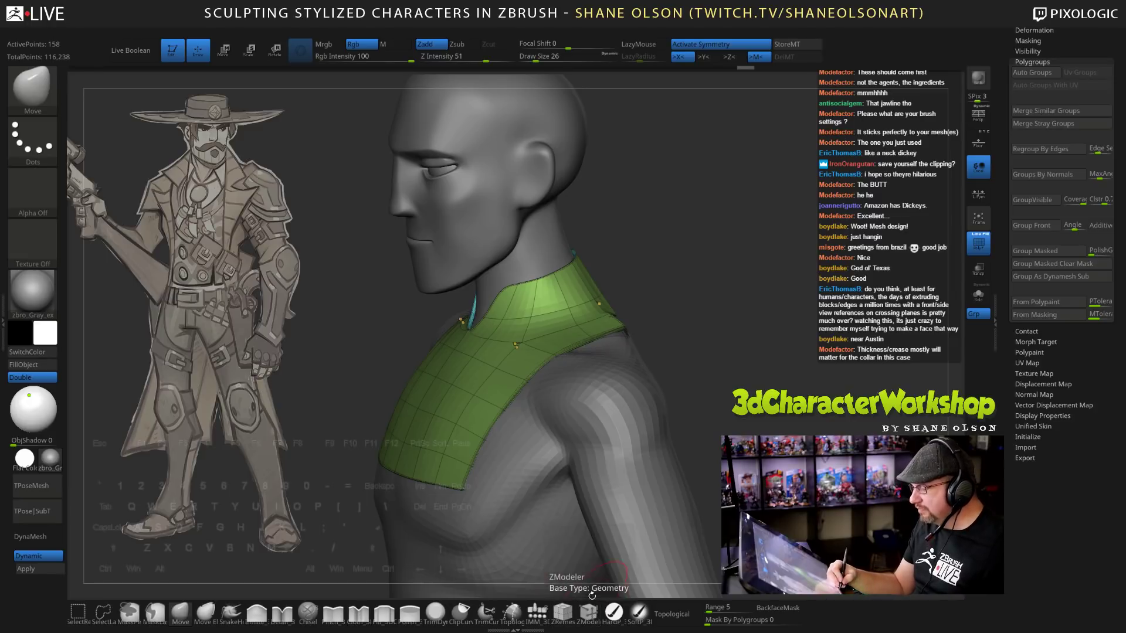
mouse_move(655, 324)
left_mouse_down()
mouse_move(683, 337)
mouse_move(756, 305)
left_mouse_up()
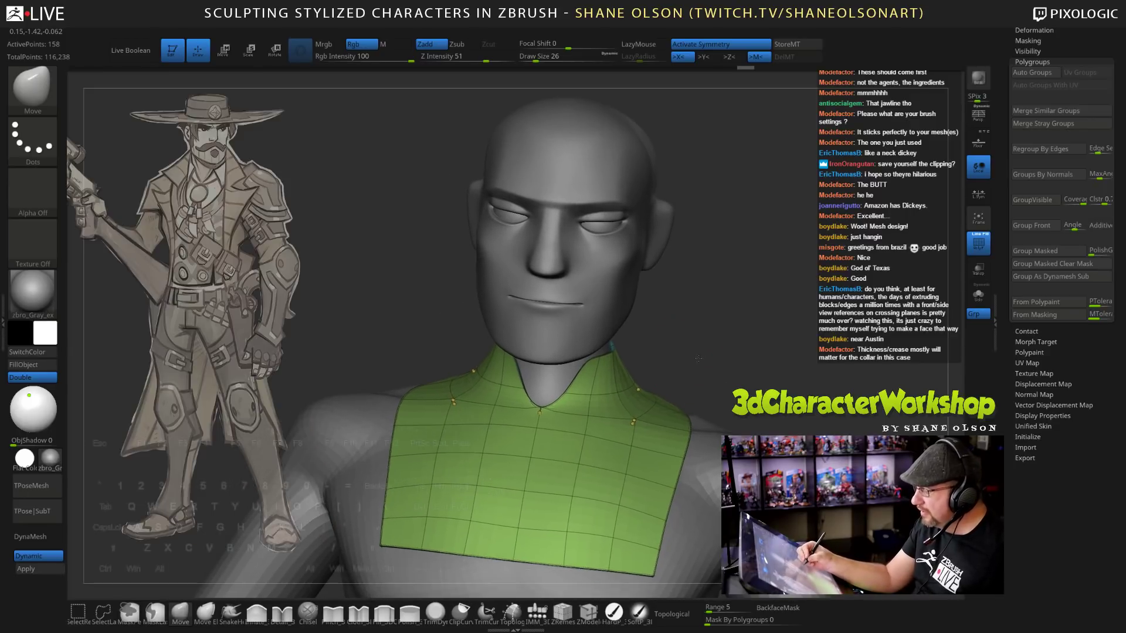
Reduce the Move brush to size 19 and refine the front collar edge around the V-shaped neck opening.
left_click_drag(702, 352, 693, 344)
key("s")
left_click_drag(581, 397, 578, 397)
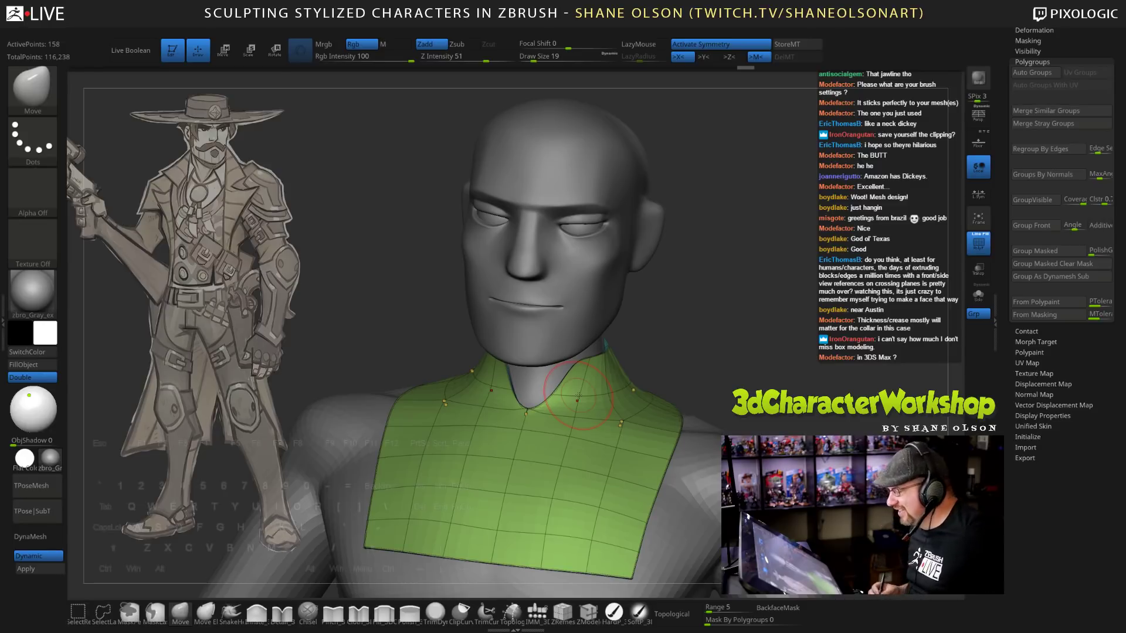
left_click_drag(736, 355, 623, 353)
mouse_move(521, 363)
left_mouse_down()
mouse_move(502, 357)
mouse_move(524, 349)
left_mouse_up()
Set the Move brush to size 16 and fine-tune the collar base and the point of the V neckline.
left_click_drag(650, 353, 751, 370)
key("s")
left_click_drag(495, 385, 494, 385)
right_click_drag(493, 381, 479, 382)
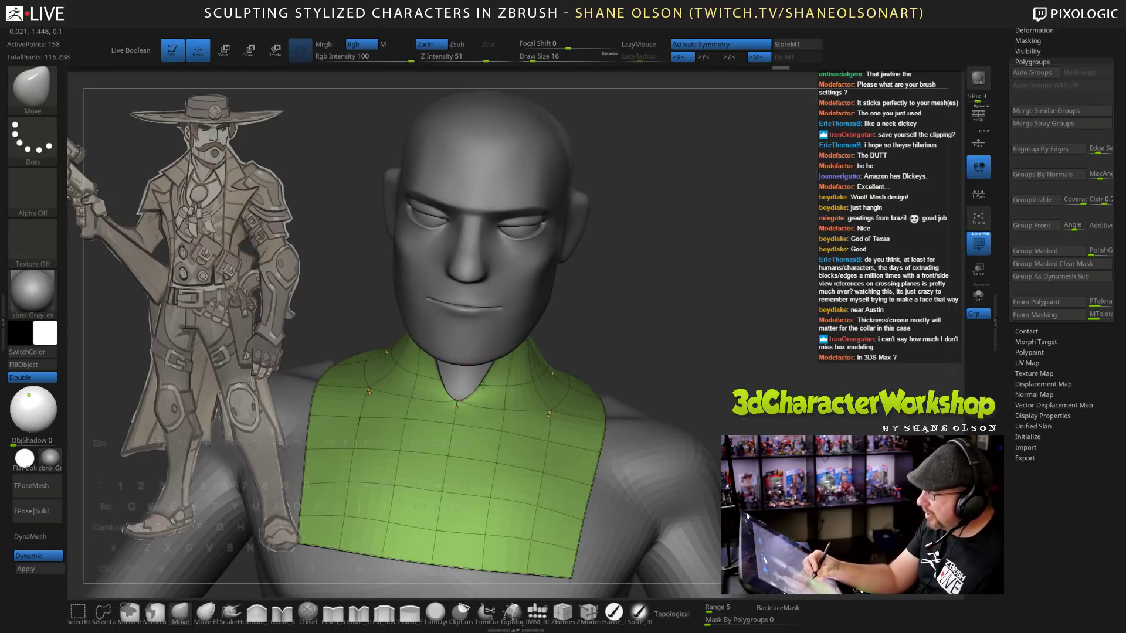
left_click_drag(484, 381, 476, 381)
right_click_drag(461, 399, 493, 394)
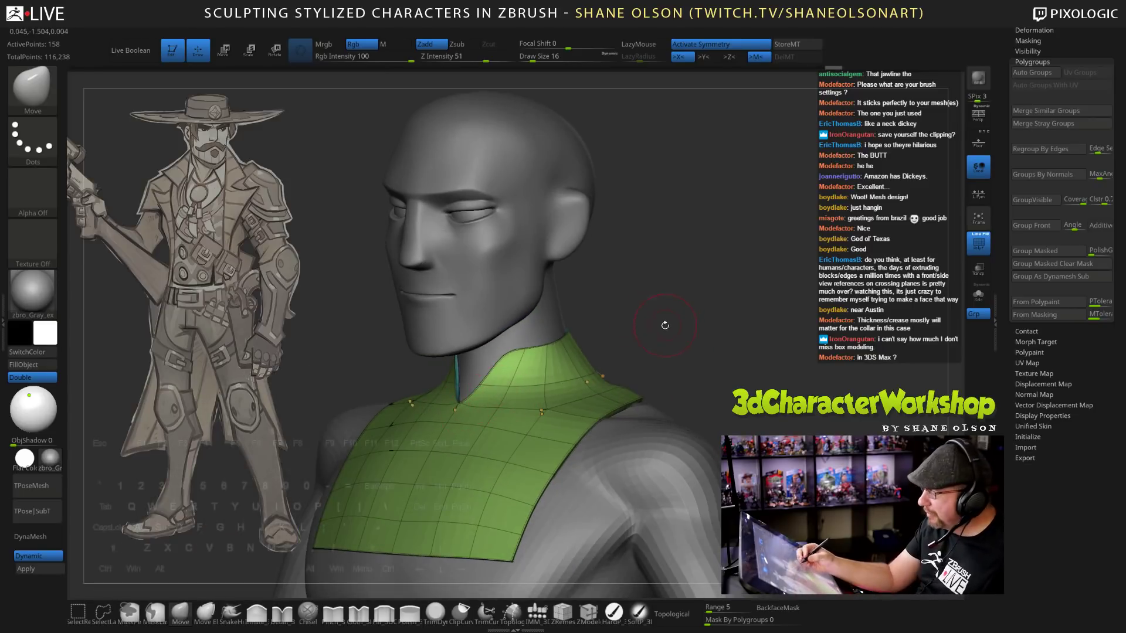
right_click_drag(666, 322, 659, 375)
left_click_drag(666, 368, 667, 359)
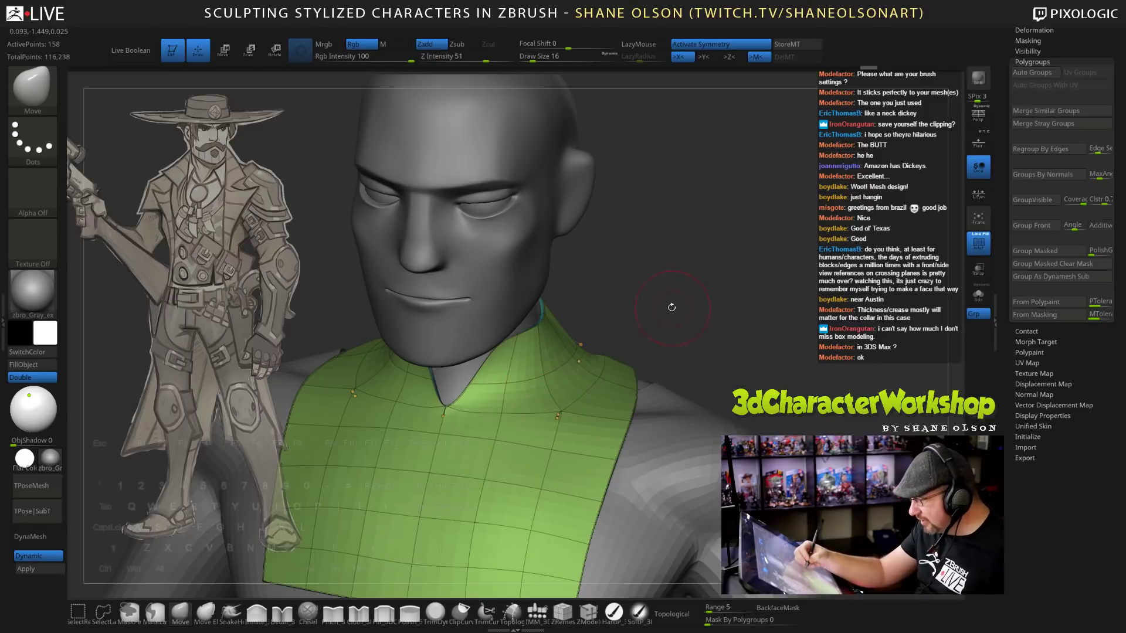
left_click_drag(672, 309, 721, 299)
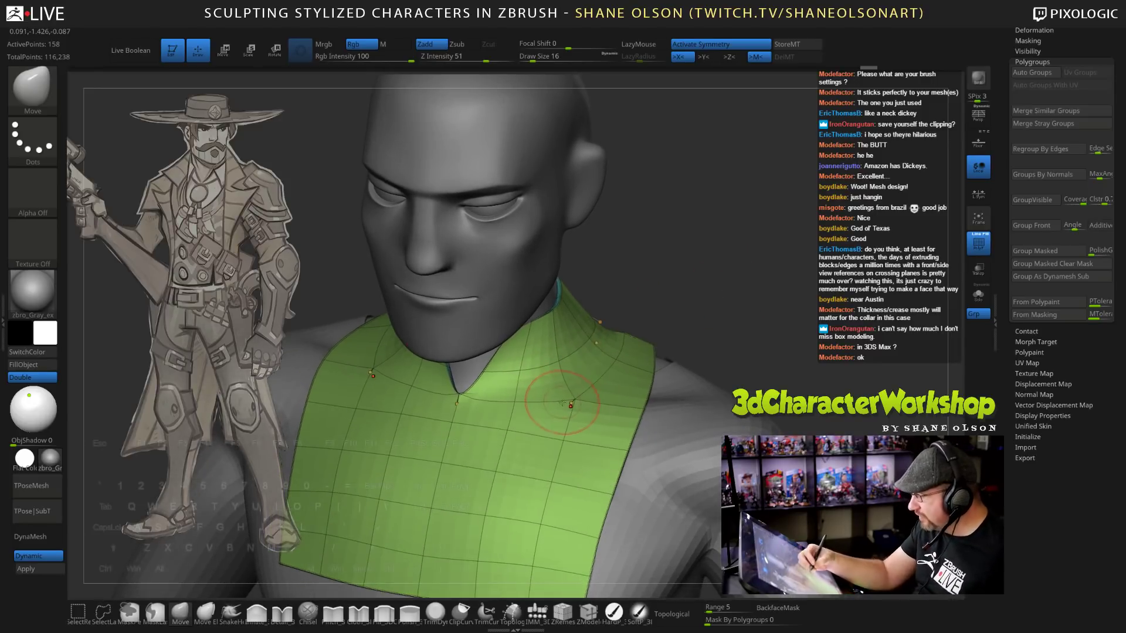
left_click(588, 612)
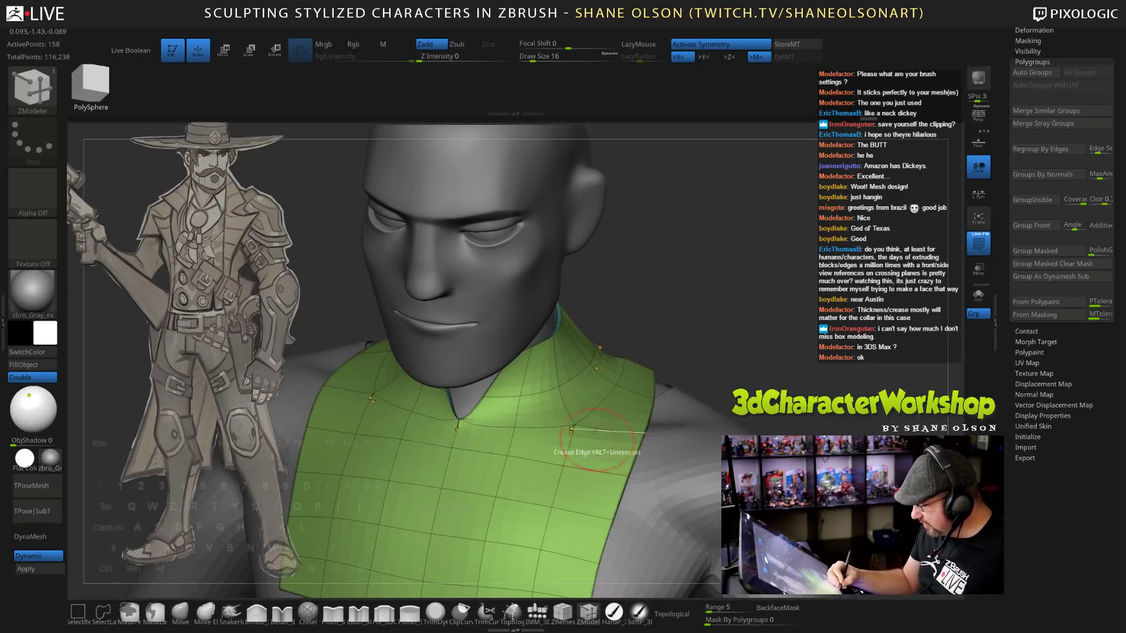
key("space")
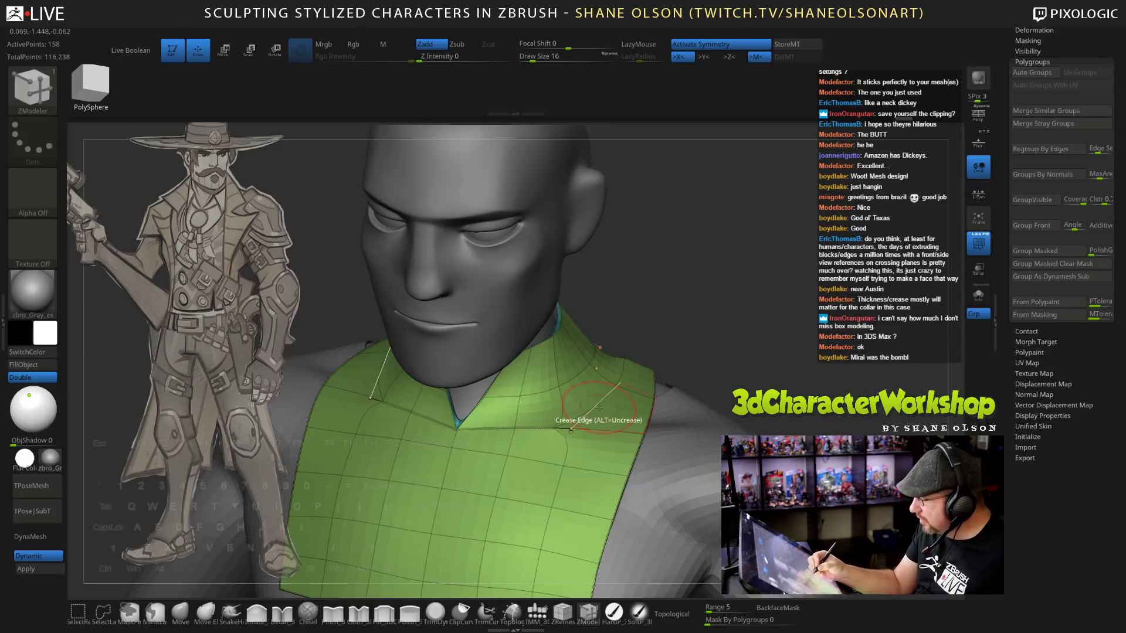
left_click_drag(771, 296, 734, 318)
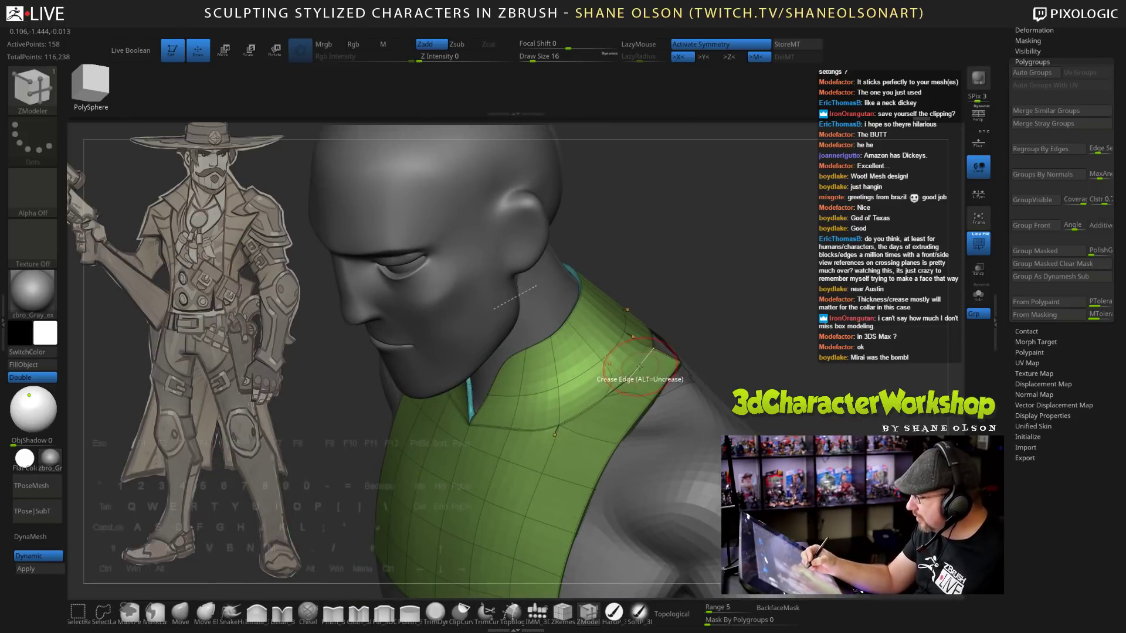
mouse_move(737, 274)
left_mouse_down()
mouse_move(765, 319)
mouse_move(741, 361)
mouse_move(687, 347)
mouse_move(711, 342)
mouse_move(671, 340)
mouse_move(655, 313)
mouse_move(665, 329)
left_mouse_up()
Turn off Dynamic Subdiv and adjust the low-poly front collar edge with the Move brush at size 19.
key("shift+d")
left_click(180, 613)
key("s")
left_click_drag(514, 368, 505, 373)
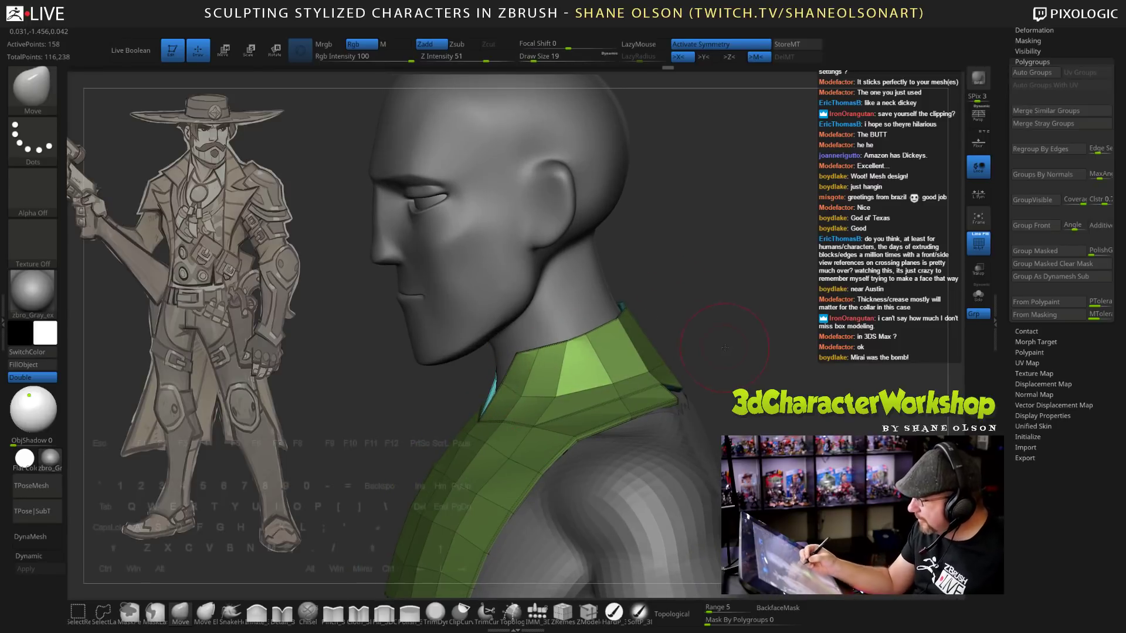
left_click_drag(674, 345, 728, 334)
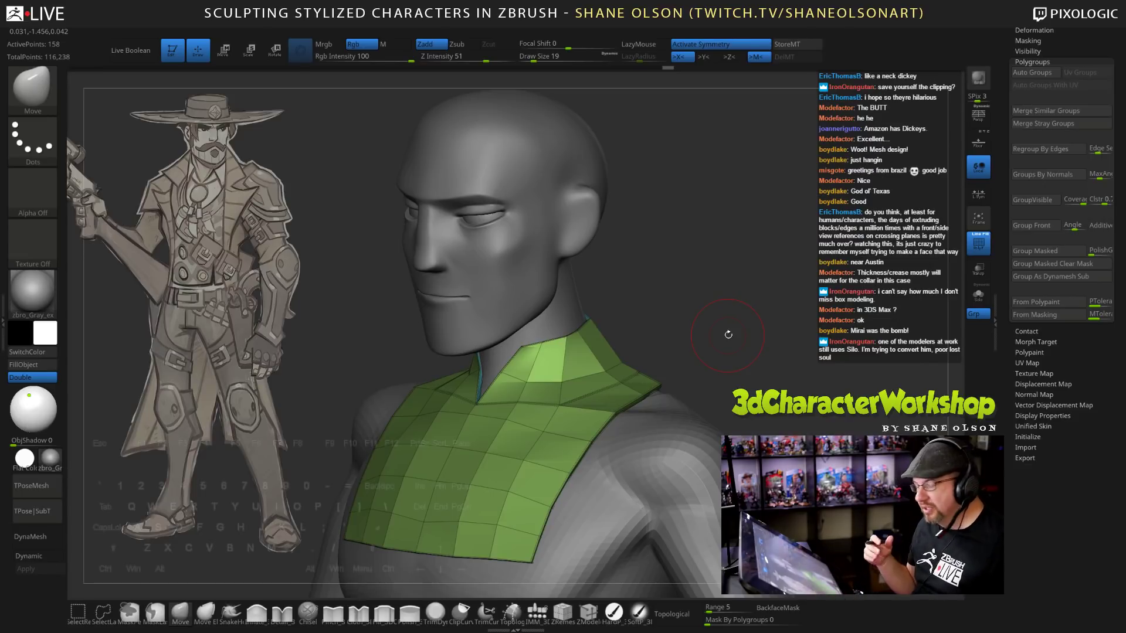
Isolate the green outer surface of the garment and delete the hidden inner layer.
mouse_move(728, 335)
left_mouse_down()
mouse_move(749, 337)
mouse_move(719, 346)
mouse_move(752, 358)
mouse_move(744, 365)
mouse_move(758, 353)
mouse_move(748, 371)
left_mouse_up()
left_click(569, 414, "ctrl+shift")
key("space")
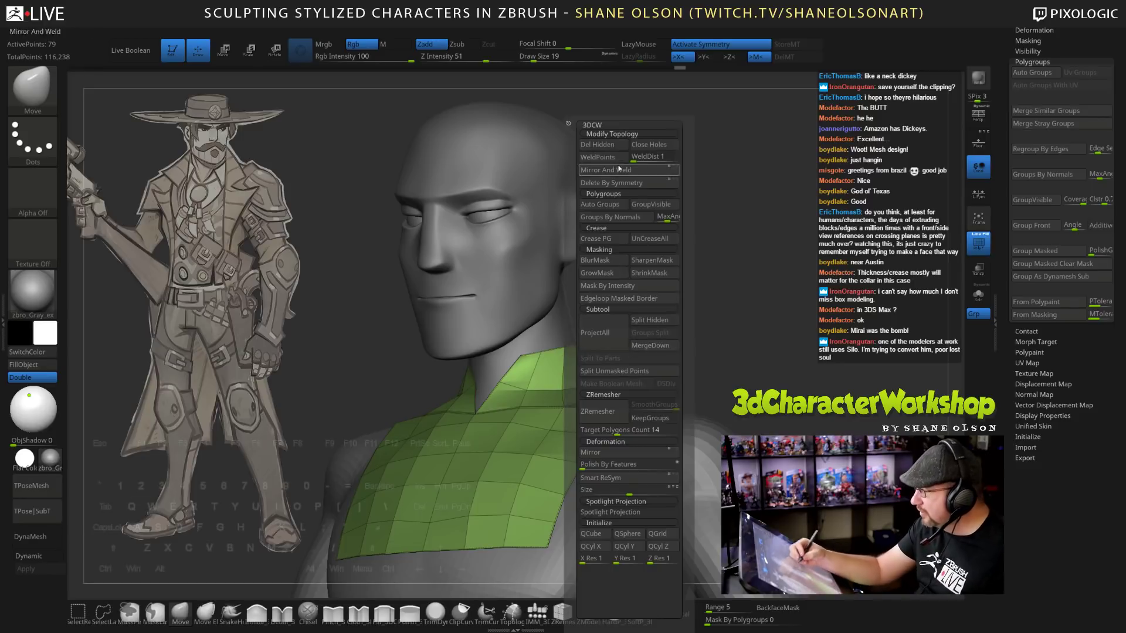
left_click(610, 145)
Reduce the Move brush to size 12 and reshape the collar's front tips on both sides of the neck opening.
mouse_move(691, 329)
left_mouse_down()
mouse_move(737, 301)
mouse_move(550, 366)
left_mouse_up()
key("bracketleft")
key("bracketleft")
key("bracketleft")
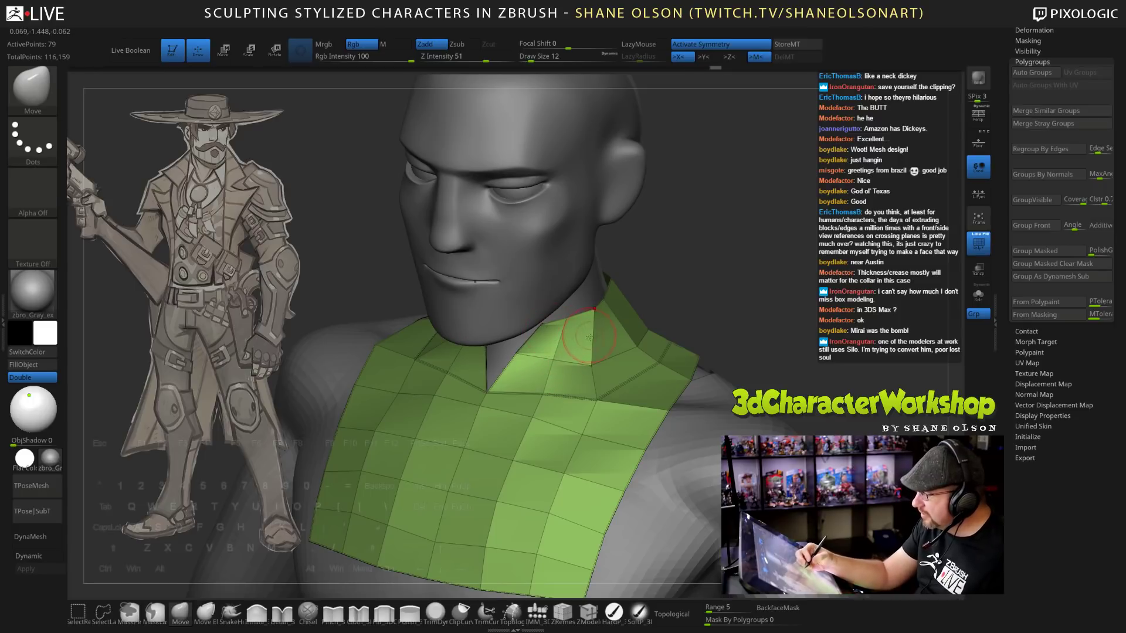
left_click_drag(680, 299, 756, 271)
left_click_drag(546, 343, 540, 345)
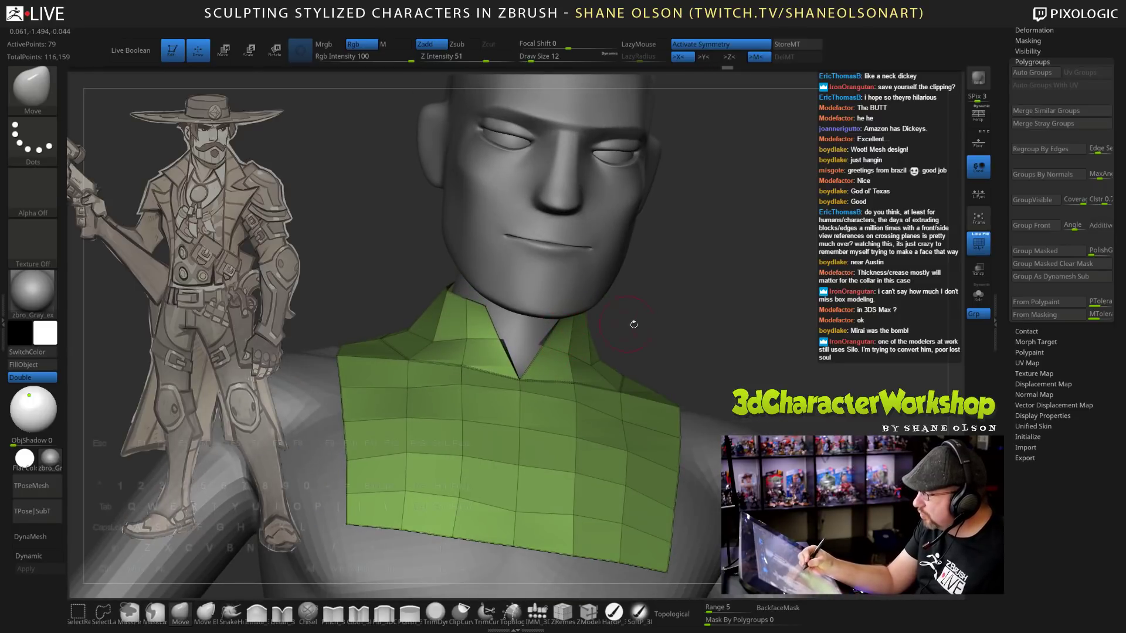
left_click_drag(634, 325, 576, 360)
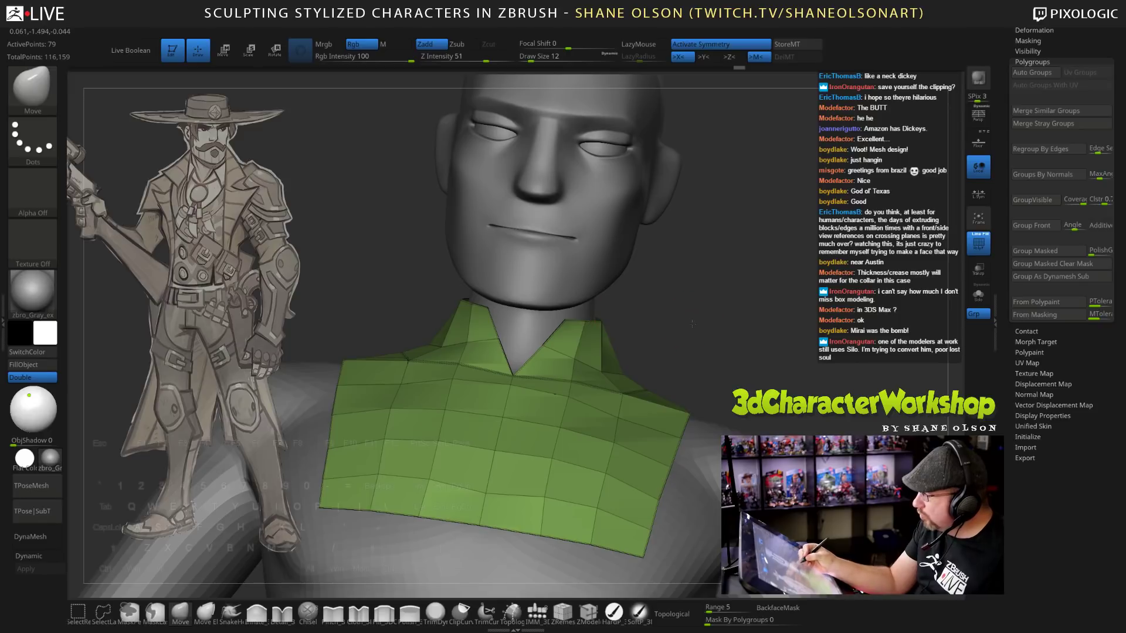
left_click_drag(691, 324, 580, 325)
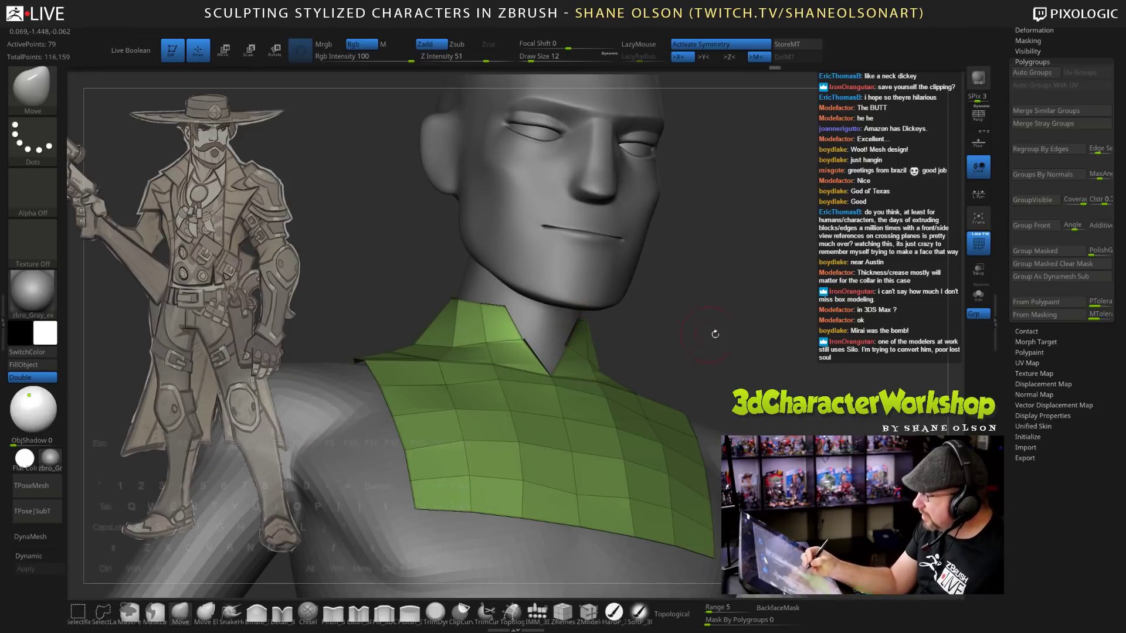
Undo the last Move brush edit and reposition the vertices along the front of the collar base.
left_click_drag(715, 334, 534, 363)
left_click_drag(691, 340, 597, 367)
key("ctrl")
key("ctrl+z")
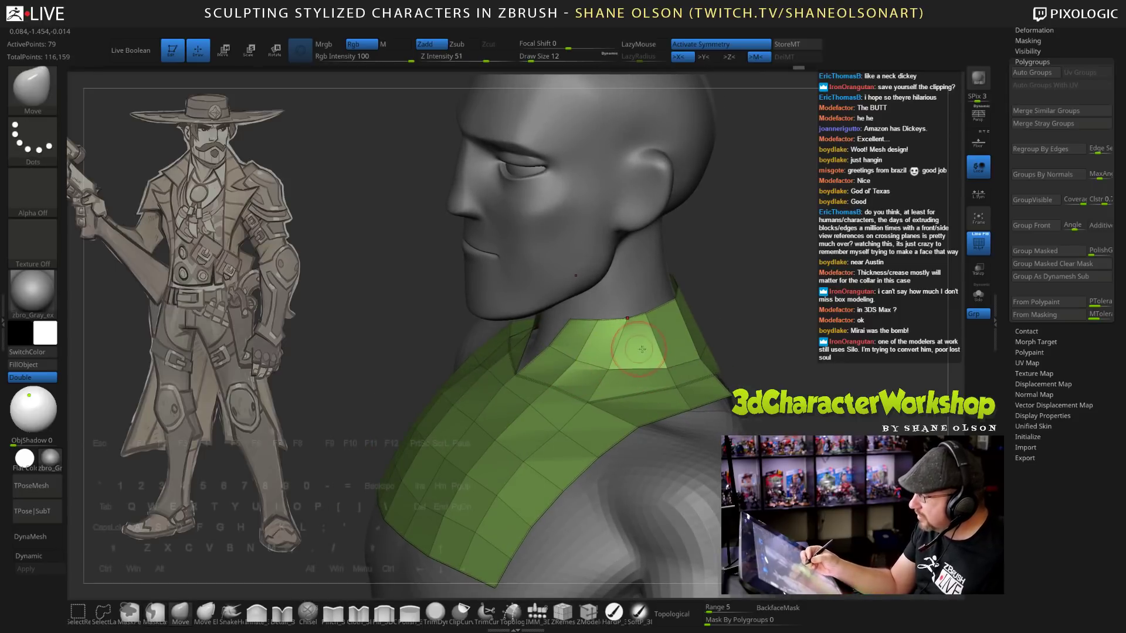
left_click_drag(759, 329, 809, 335)
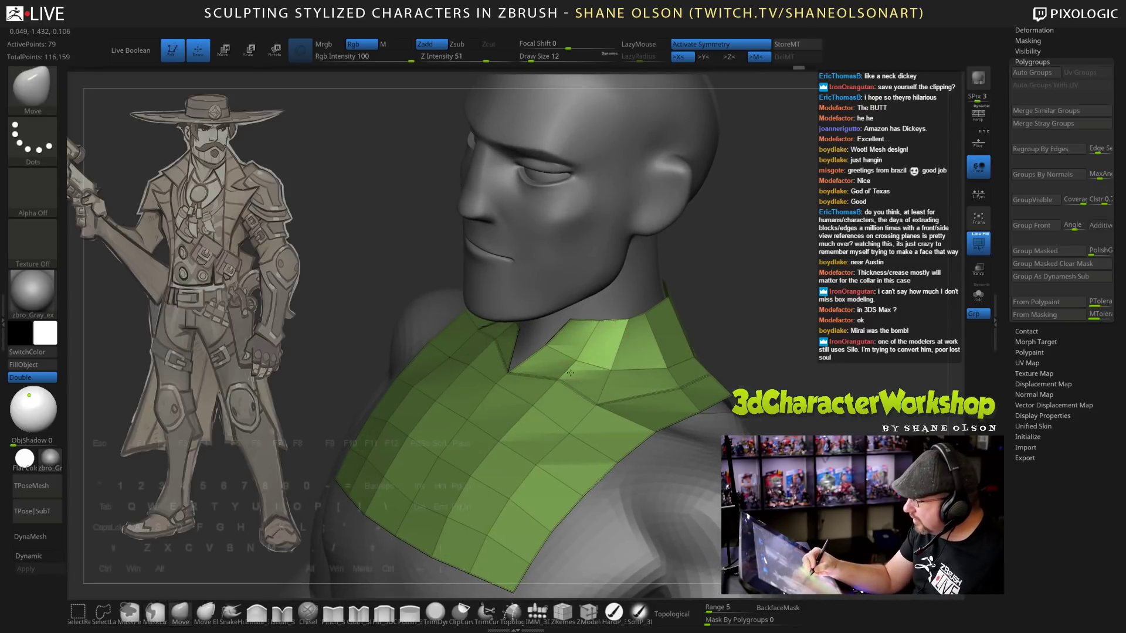
left_click_drag(596, 404, 624, 385)
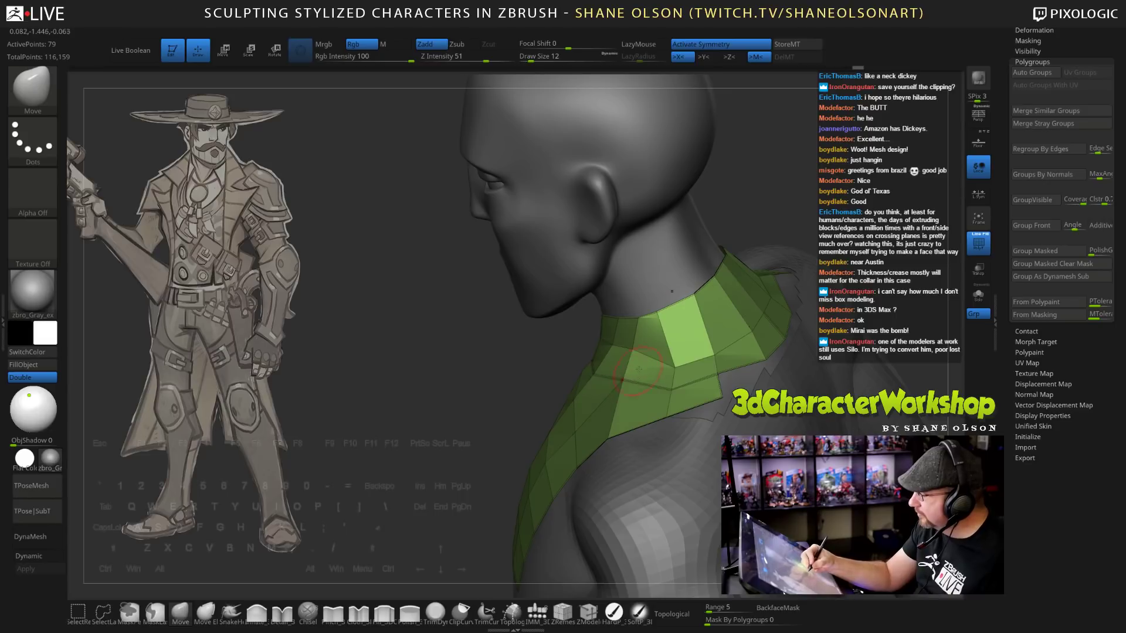
Even out the vertices where the collar meets the shoulder and upper chest with the Move brush.
left_click_drag(639, 369, 685, 356)
mouse_move(674, 397)
left_mouse_down()
mouse_move(737, 333)
mouse_move(656, 388)
left_mouse_up()
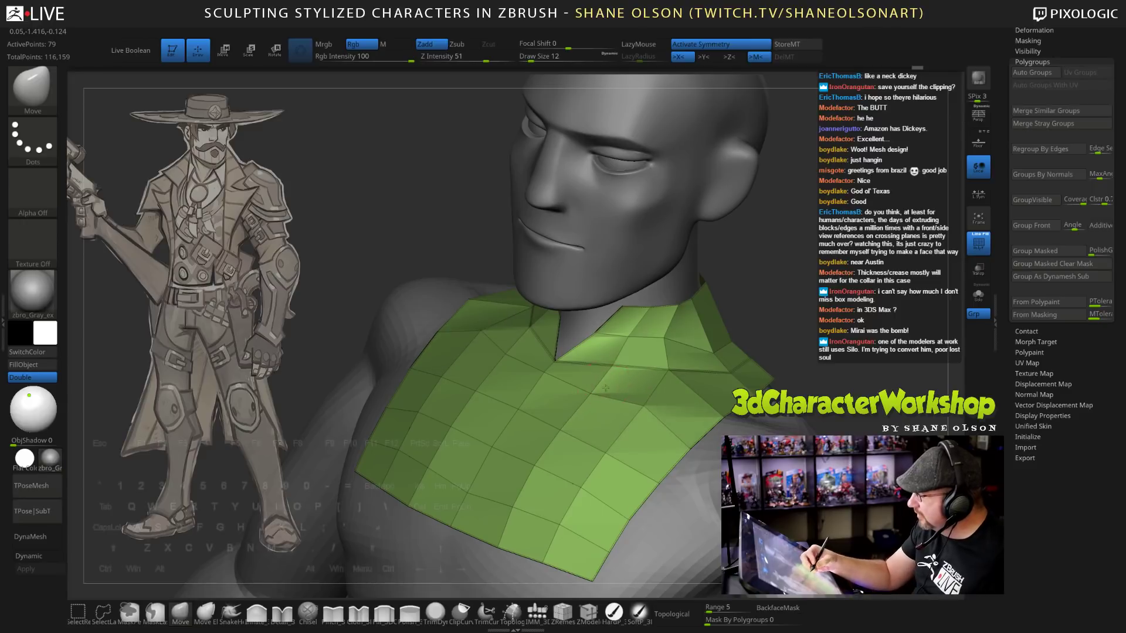
right_click_drag(606, 387, 599, 388)
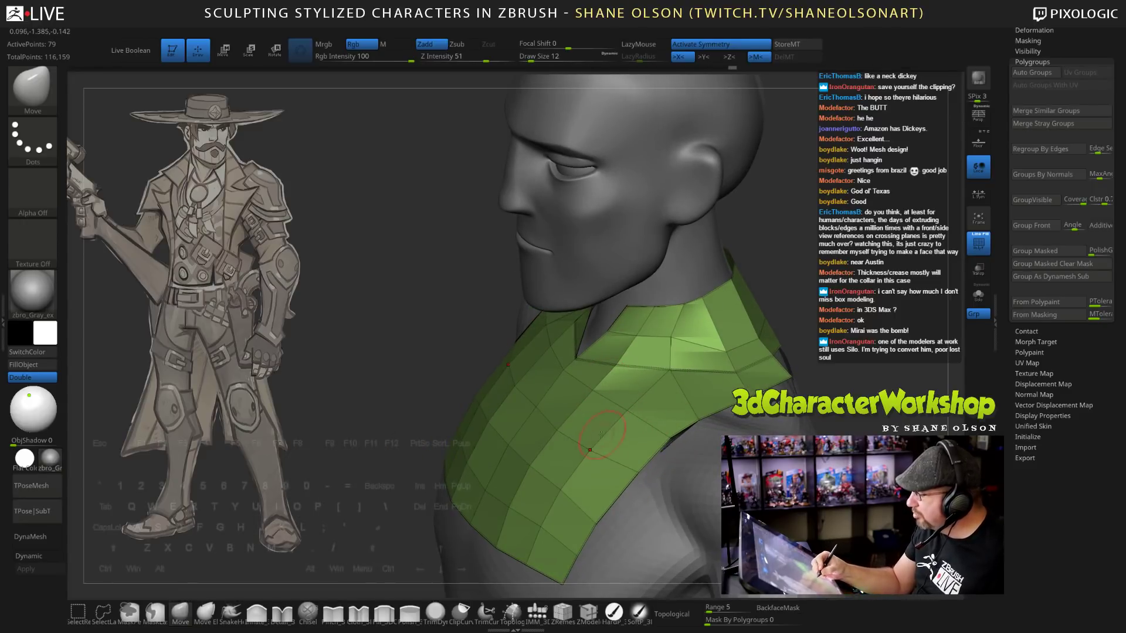
right_click_drag(683, 443, 745, 367)
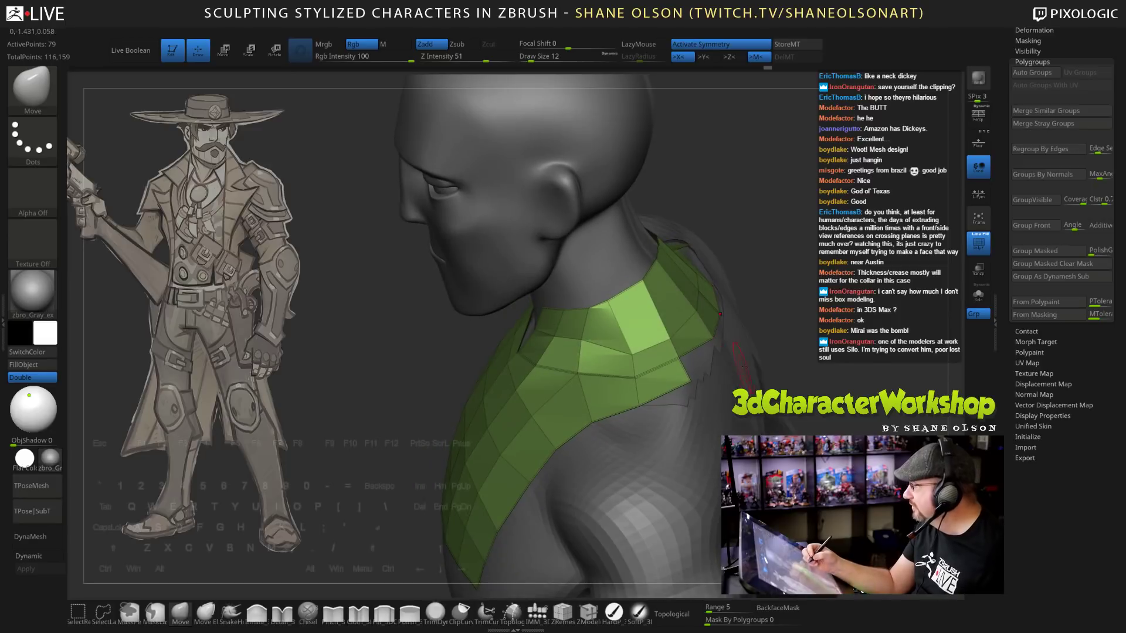
Reshape the back and side vertices of the collar around the nape with the Move brush.
mouse_move(770, 275)
right_mouse_down()
mouse_move(750, 311)
mouse_move(621, 327)
mouse_move(613, 342)
right_mouse_up()
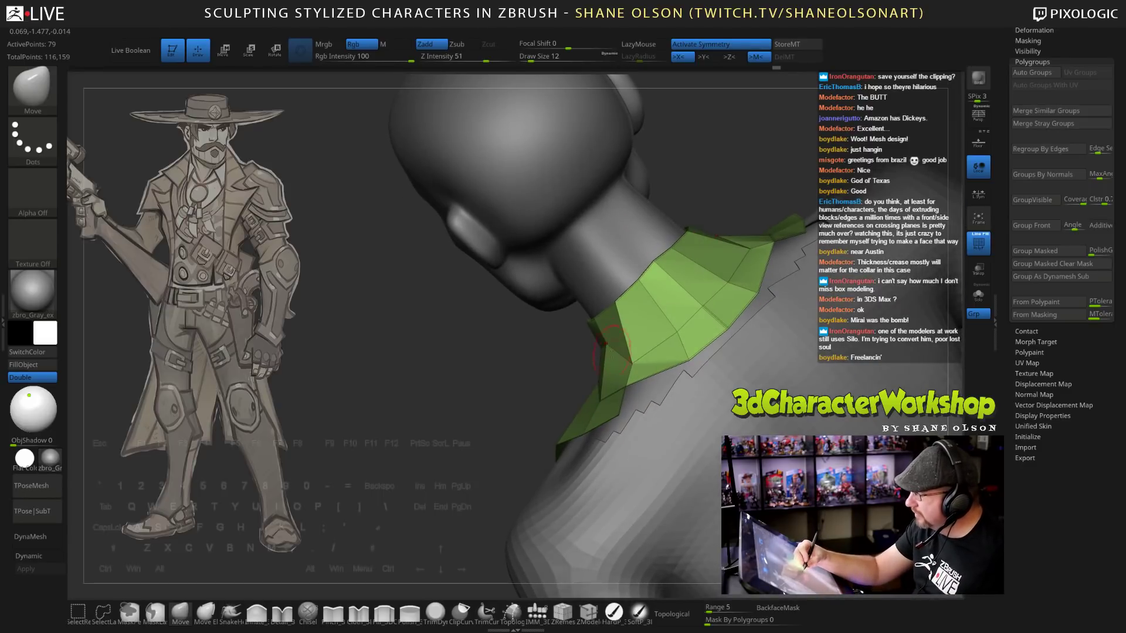
left_click(637, 347)
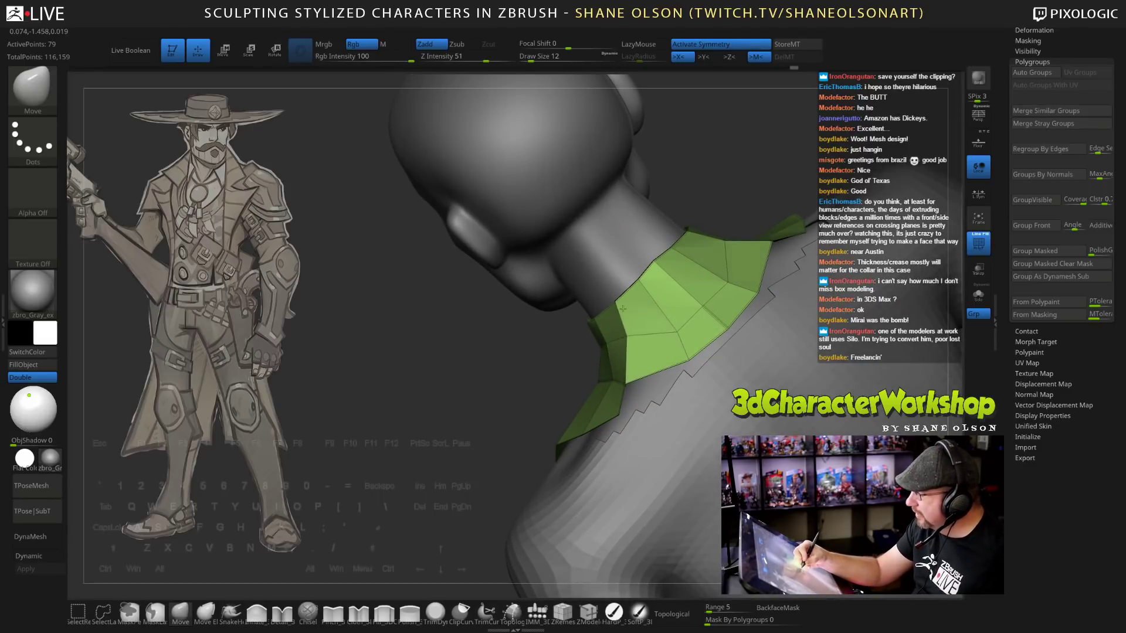
right_click_drag(633, 364, 634, 378)
left_click_drag(650, 367, 669, 347)
right_click_drag(647, 338, 661, 302)
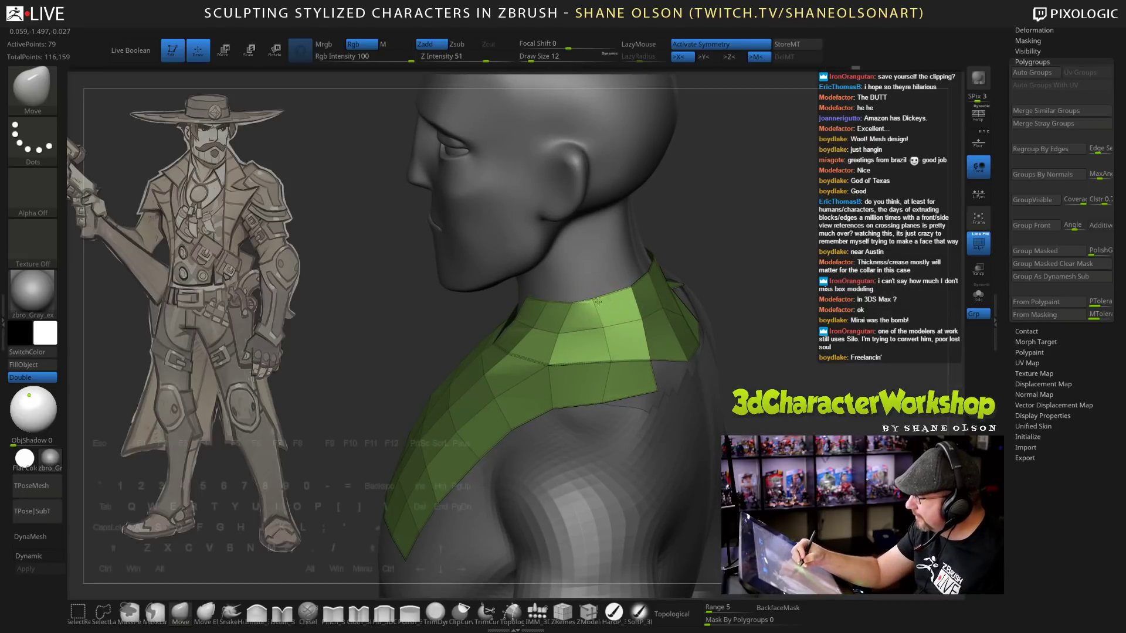
Smooth the flow of the collar's middle edge loop around the side of the neck with the Move brush.
right_click_drag(590, 307, 566, 335)
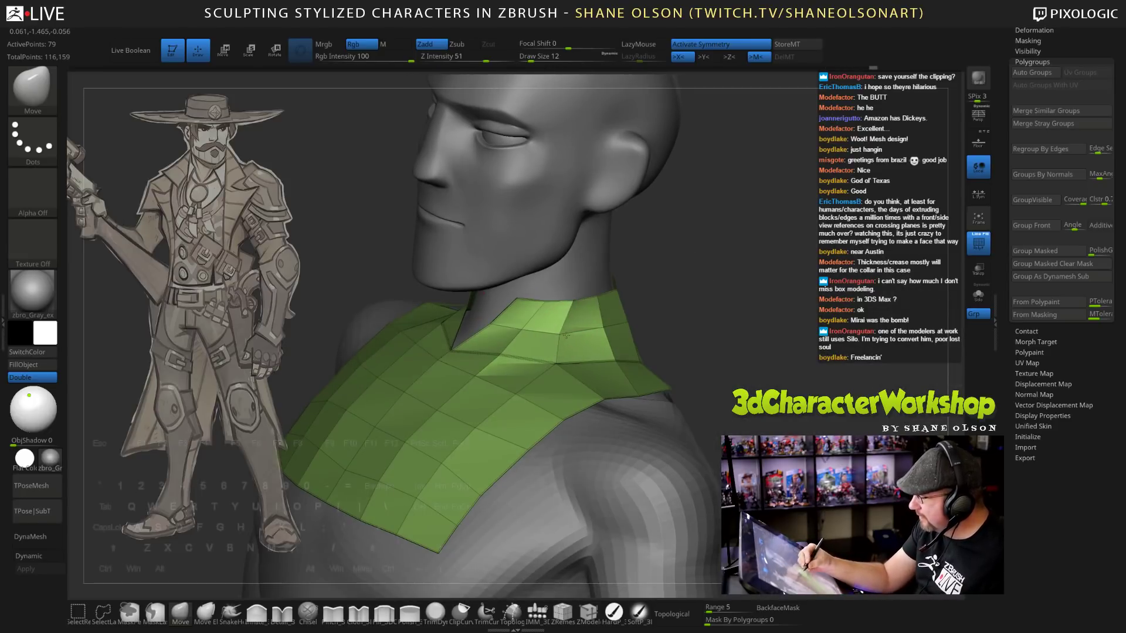
right_click_drag(745, 305, 636, 345)
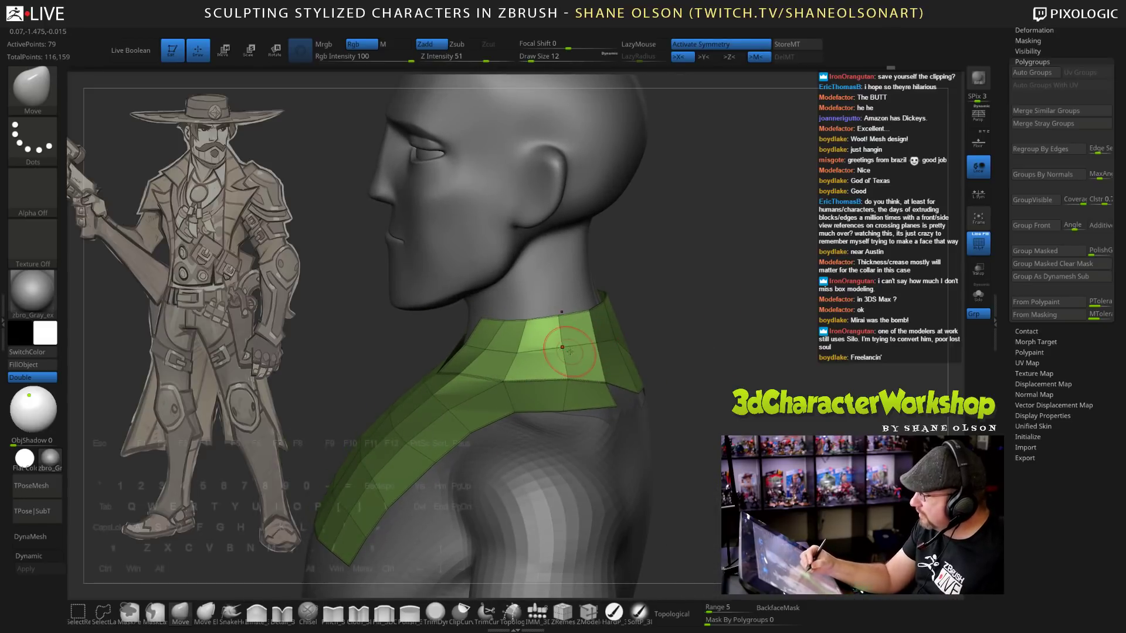
right_click_drag(569, 352, 573, 357)
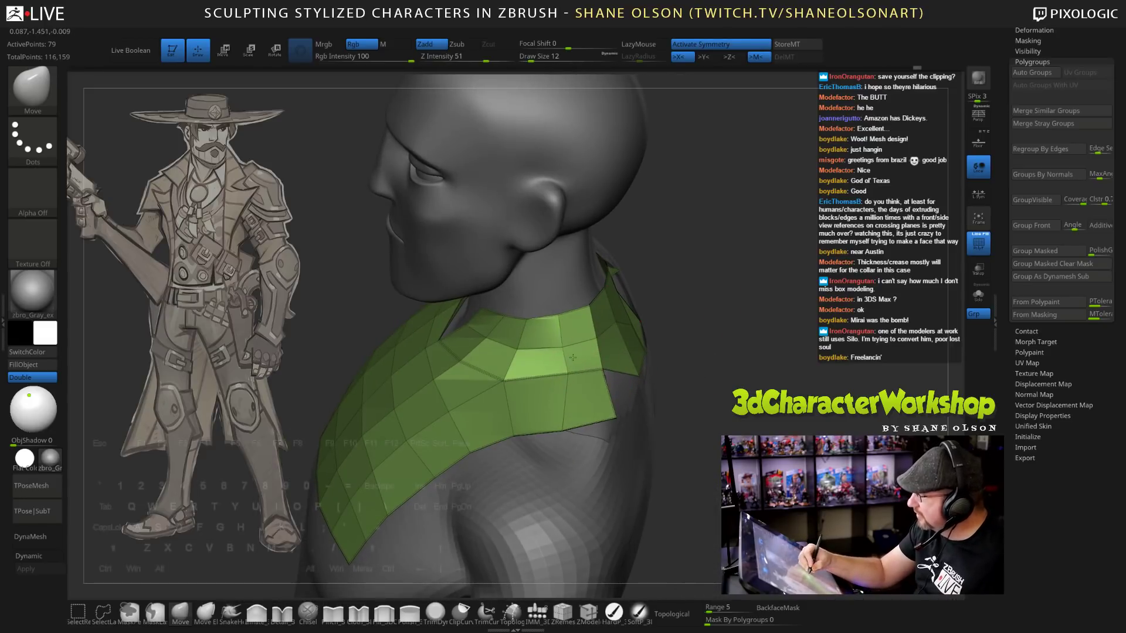
left_click_drag(749, 384, 792, 406)
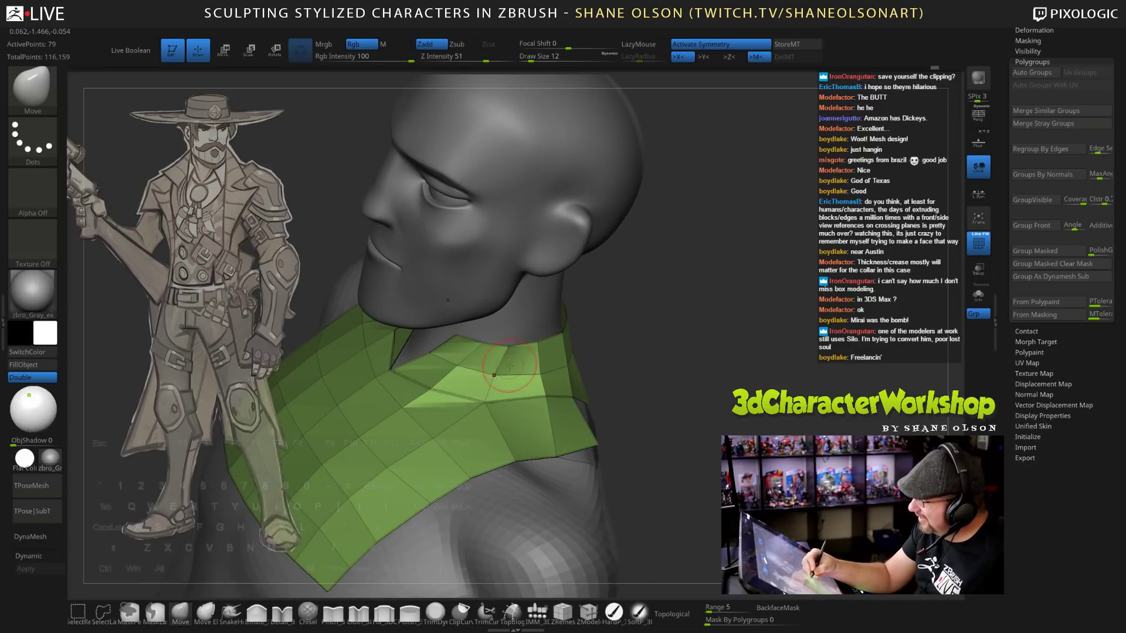
left_click_drag(651, 328, 528, 373)
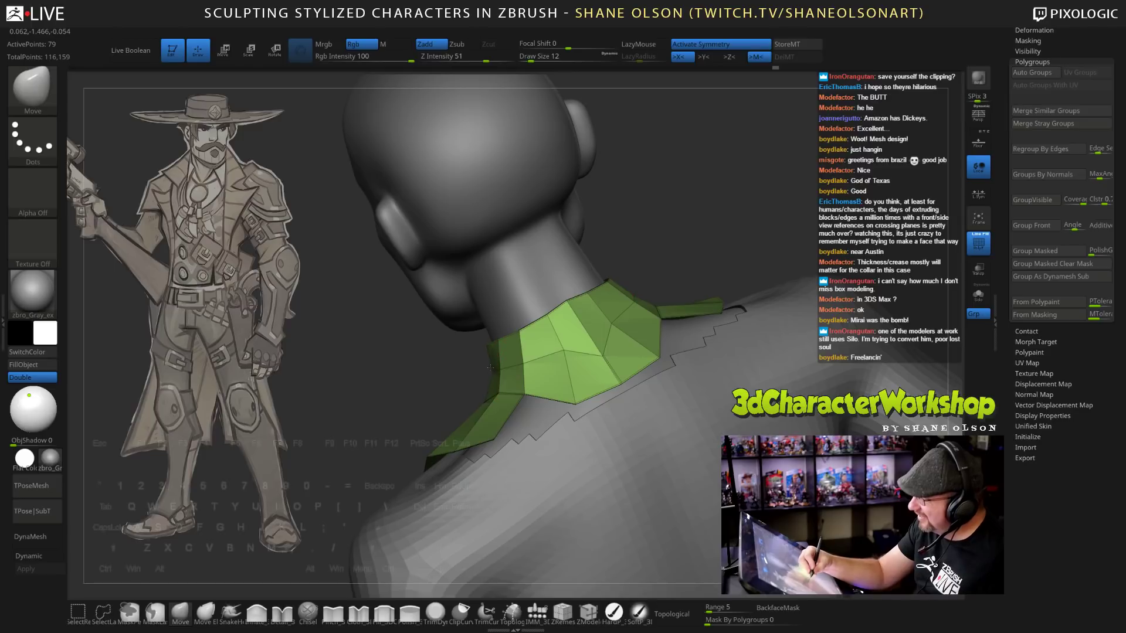
mouse_move(524, 368)
left_mouse_down()
mouse_move(528, 391)
mouse_move(577, 393)
left_mouse_up()
mouse_move(602, 357)
left_mouse_down()
mouse_move(578, 318)
mouse_move(586, 355)
mouse_move(600, 360)
left_mouse_up()
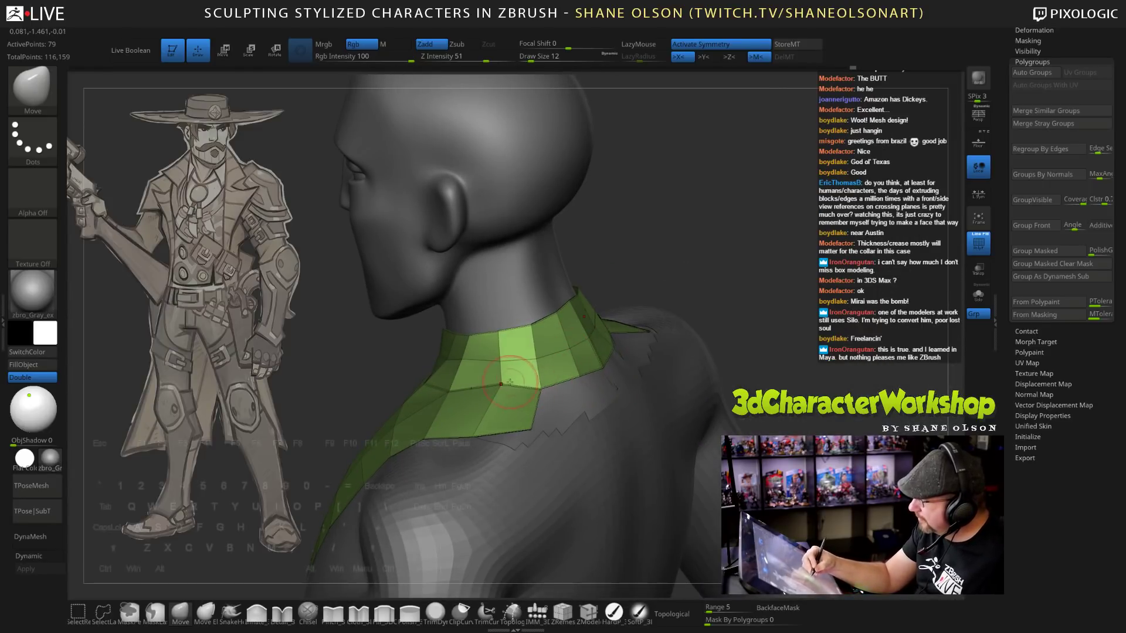
Adjust the vertices along the side and upper front of the collar around the neck with the Move brush.
left_click_drag(725, 288, 605, 311)
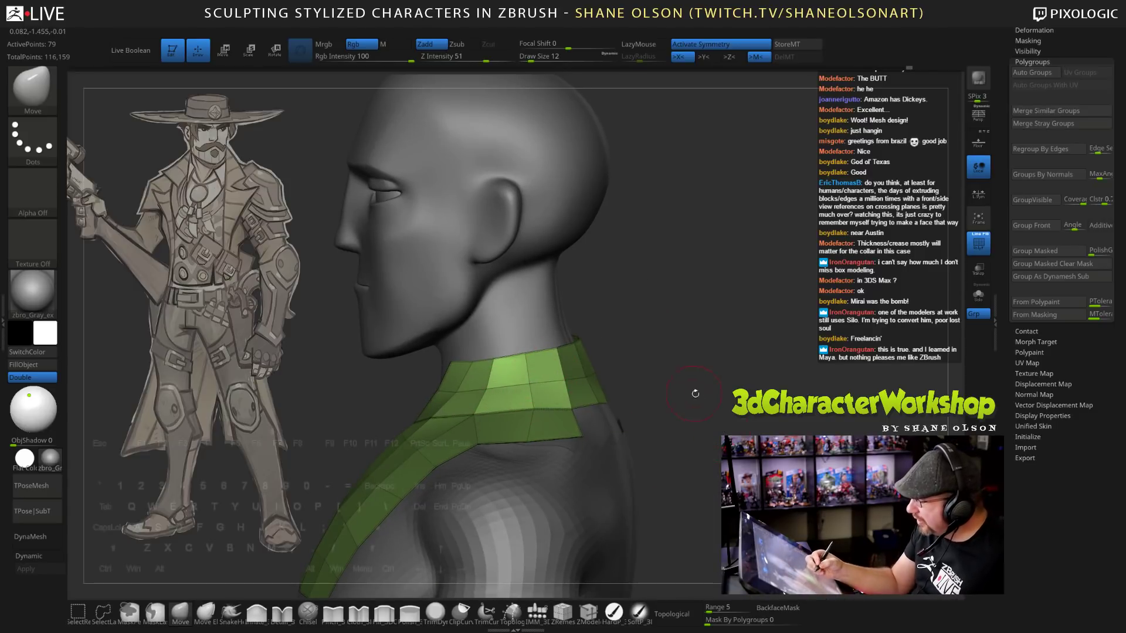
left_click_drag(695, 393, 570, 405)
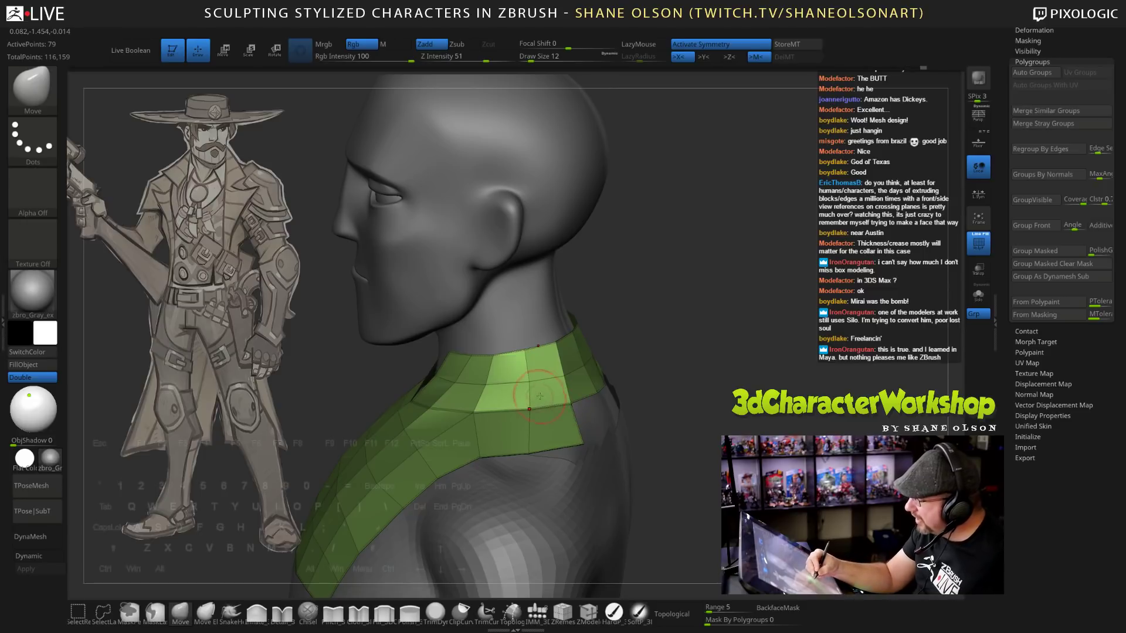
right_click_drag(536, 415, 512, 418)
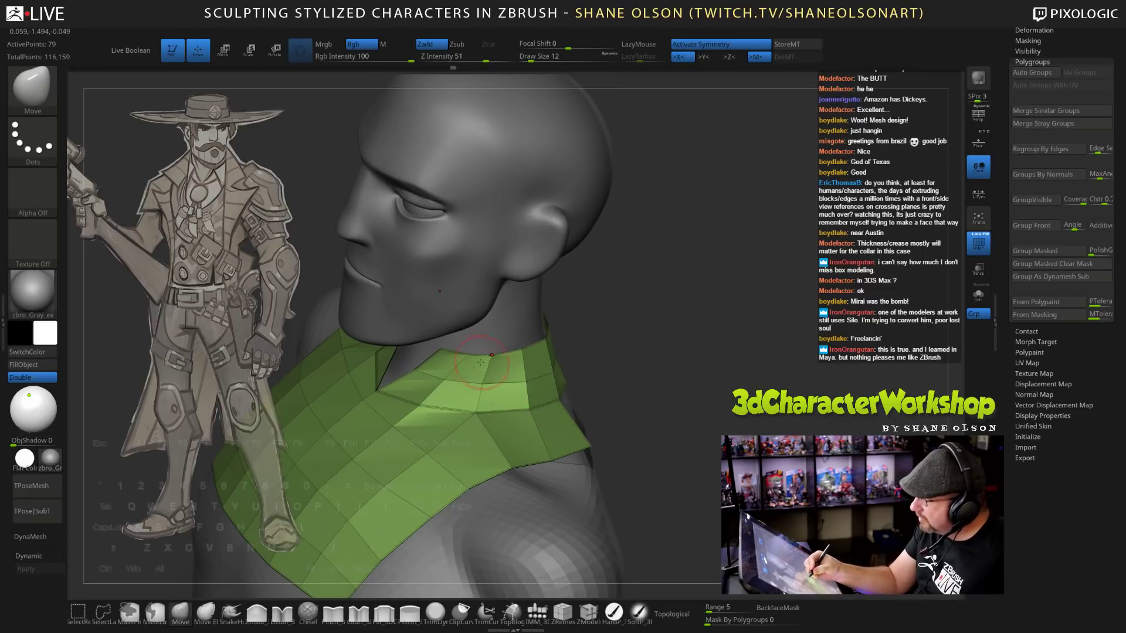
right_click_drag(476, 357, 451, 350)
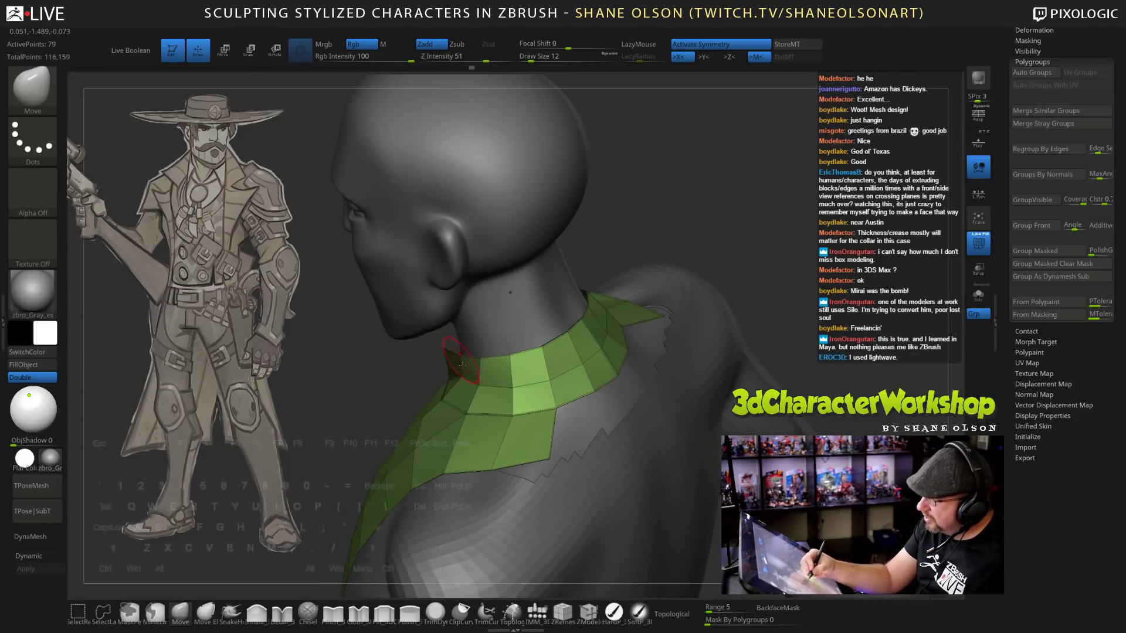
mouse_move(480, 358)
right_mouse_down()
mouse_move(615, 359)
mouse_move(602, 338)
mouse_move(661, 312)
mouse_move(615, 296)
mouse_move(608, 321)
mouse_move(309, 274)
right_mouse_up()
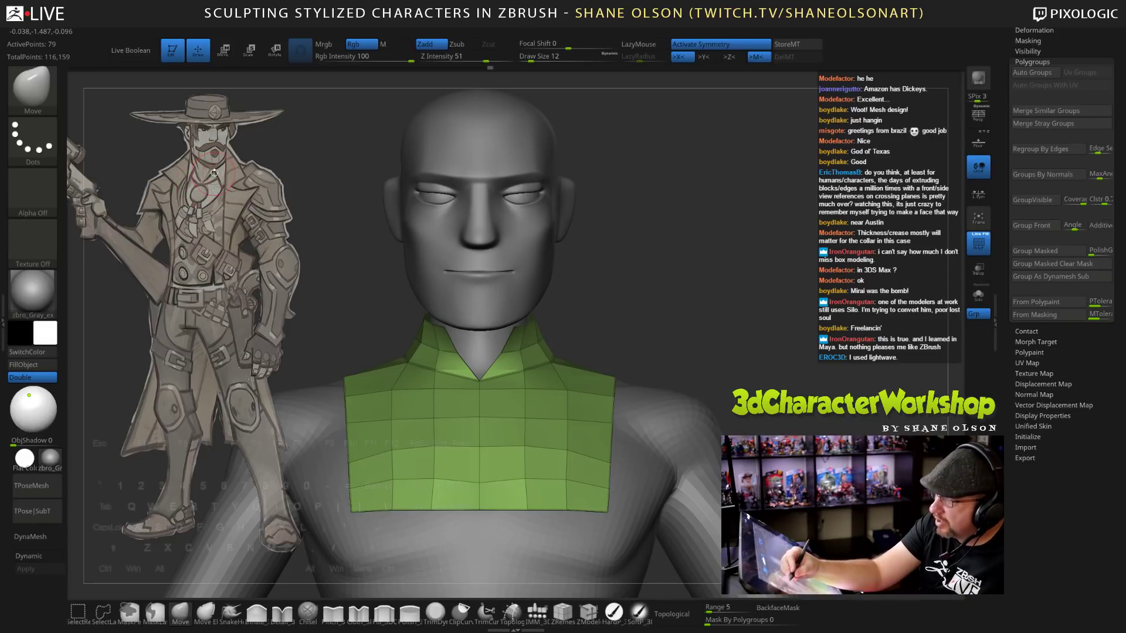
Compare the collar with the concept art and refine the back of the collar in side view with the Move brush.
right_click_drag(202, 182, 226, 166)
right_click_drag(674, 314, 613, 322)
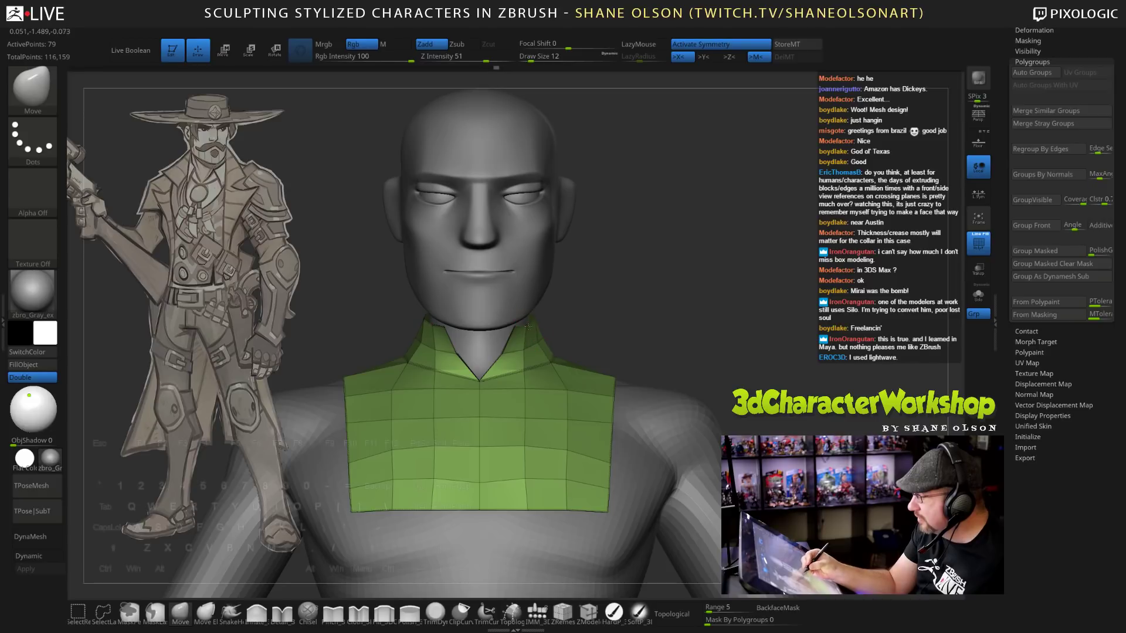
right_click_drag(545, 322, 512, 335)
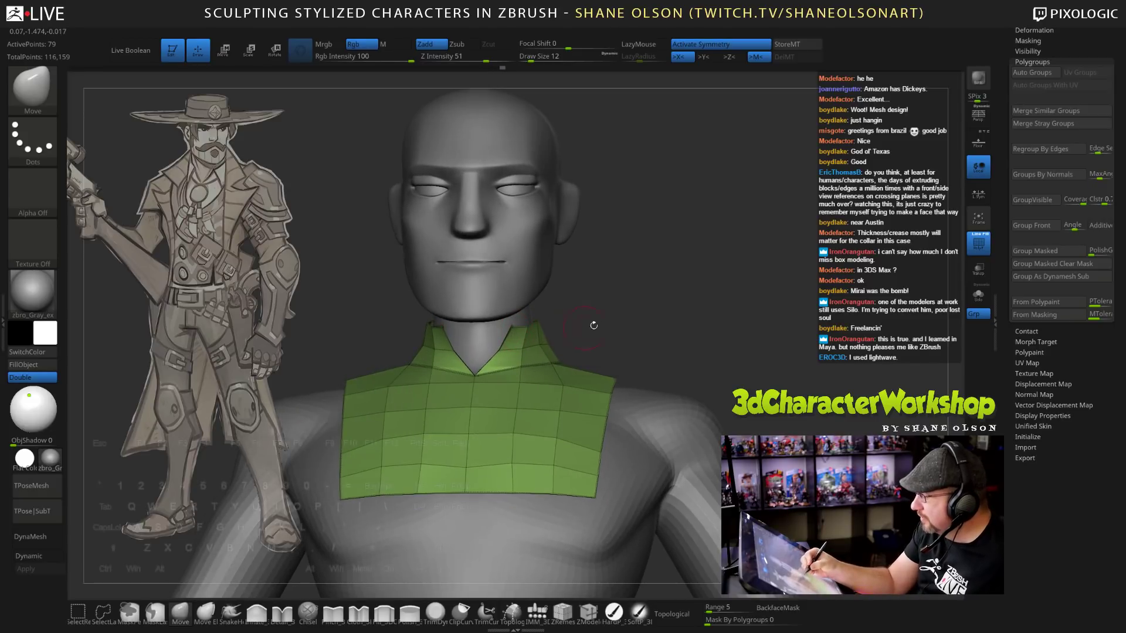
right_click_drag(594, 324, 679, 328)
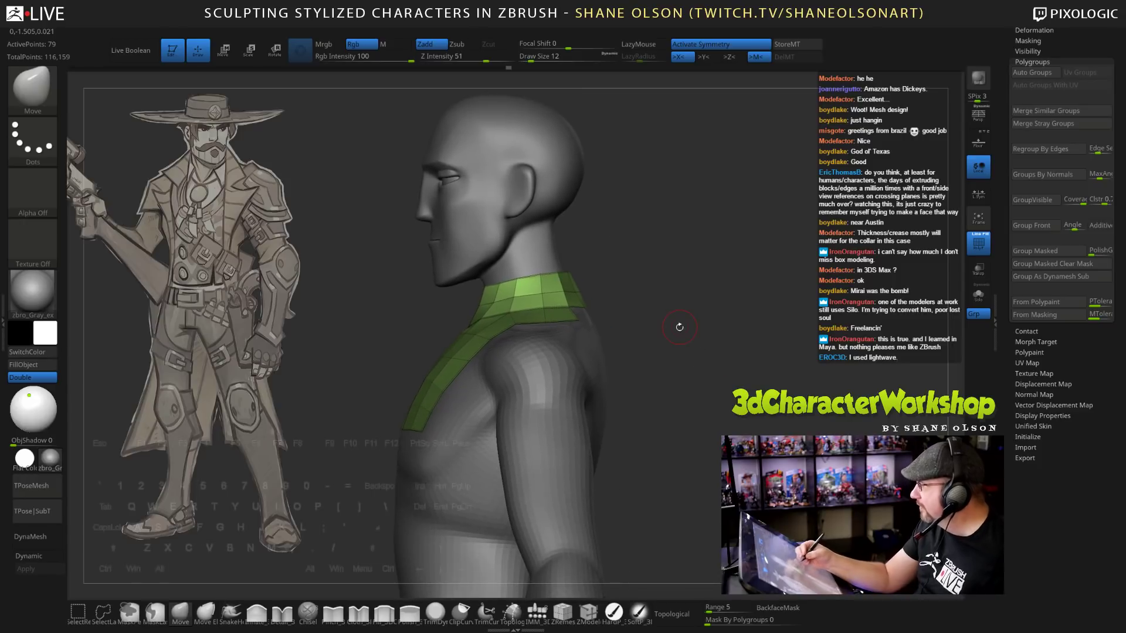
mouse_move(683, 428)
left_mouse_down()
mouse_move(653, 424)
mouse_move(666, 422)
left_mouse_up()
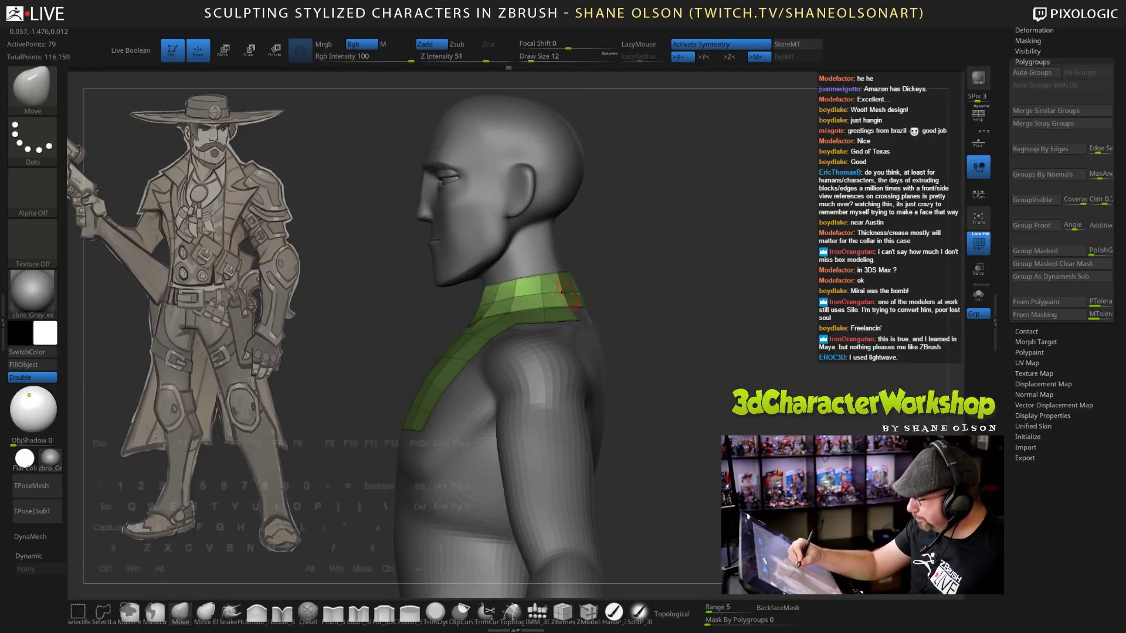
left_click_drag(656, 309, 570, 304)
left_click_drag(674, 331, 590, 291)
left_click_drag(672, 258, 661, 278)
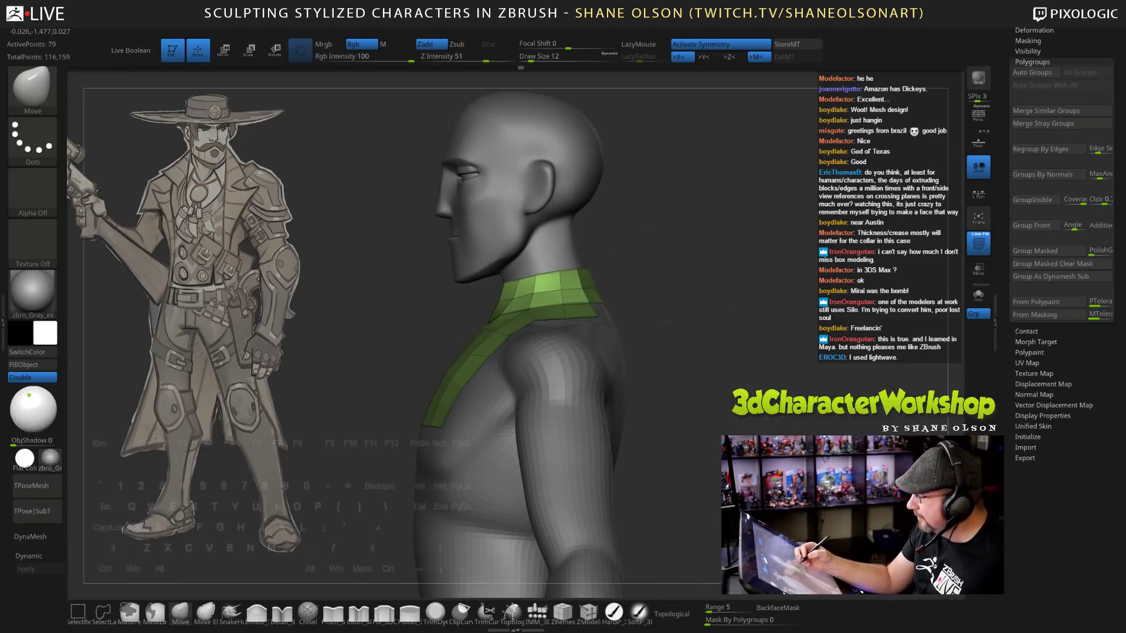
left_click_drag(665, 321, 573, 315)
mouse_move(667, 364)
left_mouse_down()
mouse_move(630, 318)
mouse_move(691, 327)
mouse_move(721, 315)
mouse_move(723, 332)
mouse_move(730, 320)
left_mouse_up()
Enlarge the brush to draw size 23 and smooth the lower chest panel's polygons.
key("]")
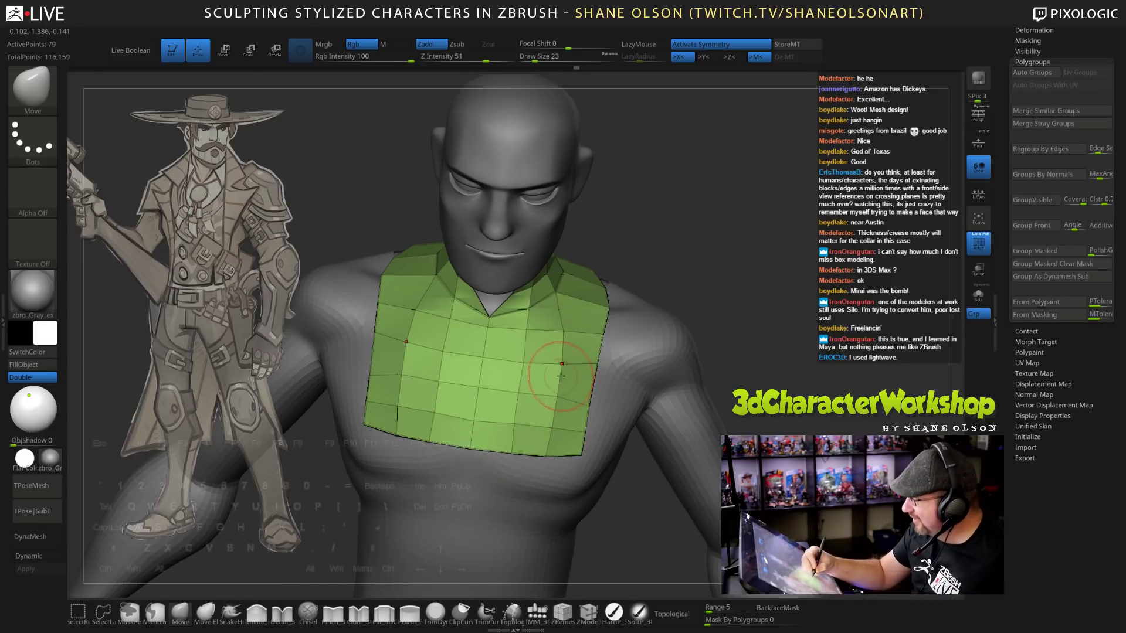
key("shift")
left_click_drag(533, 405, 533, 393, "shift")
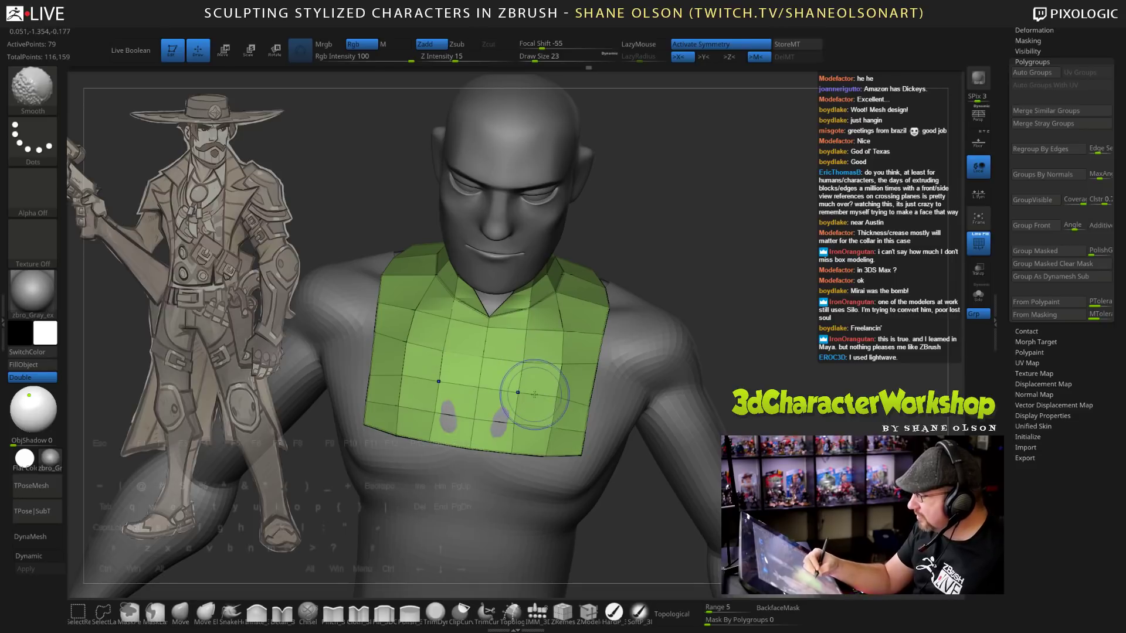
left_click_drag(737, 348, 683, 350)
left_click_drag(497, 418, 503, 422, "shift")
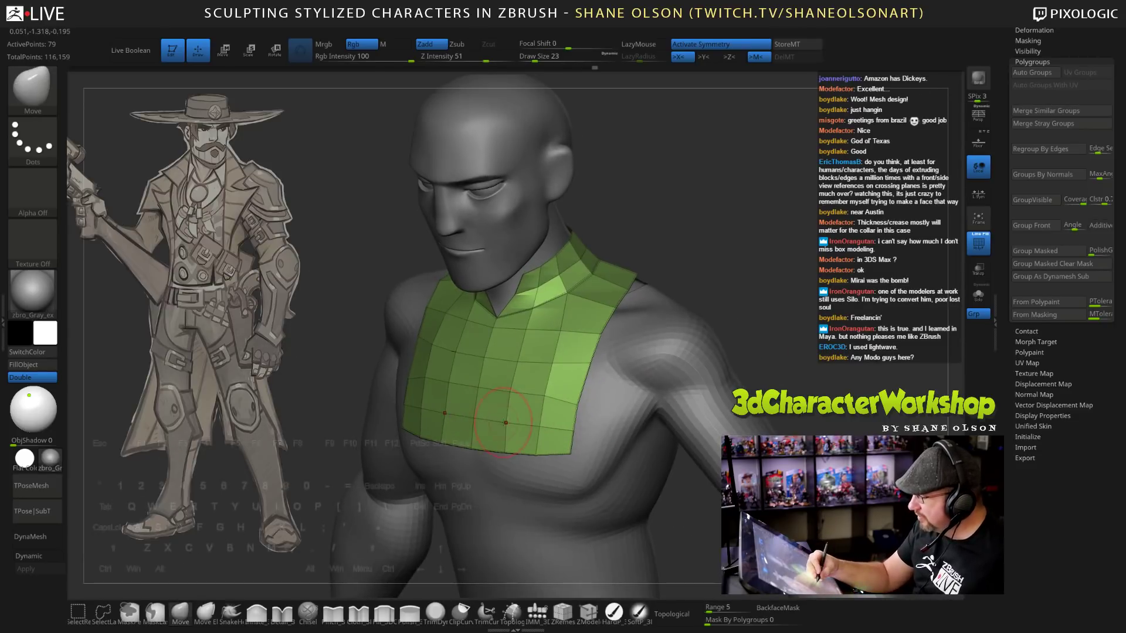
left_click_drag(747, 306, 779, 266, "shift")
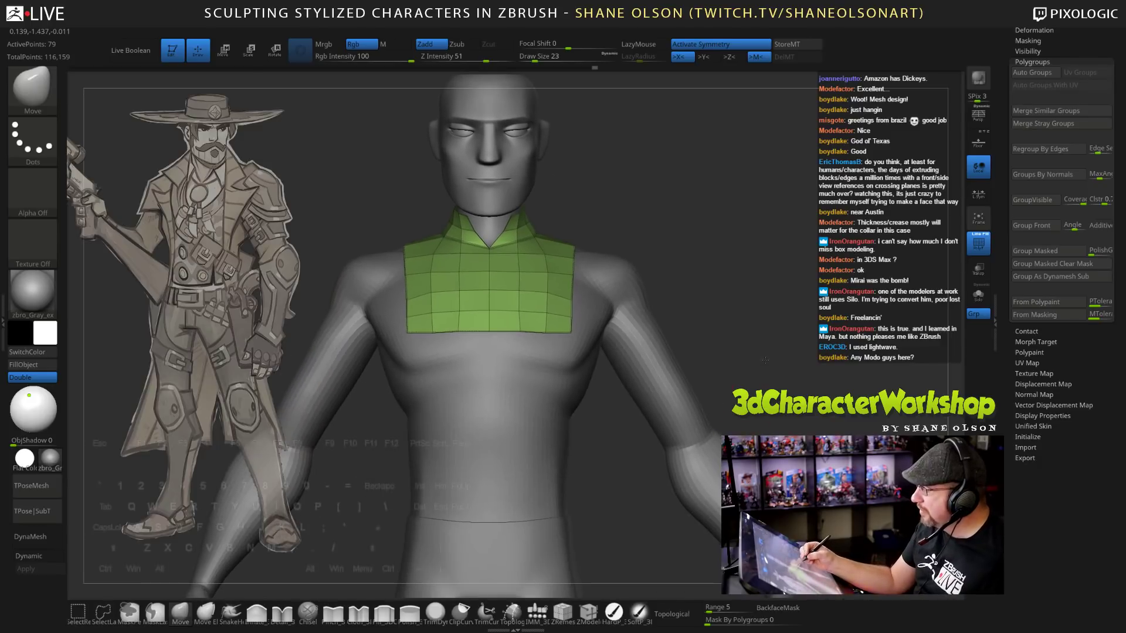
Reposition the chest panel's shoulder corners and upper outer vertices with the Move brush.
left_click_drag(765, 360, 748, 348)
left_click_drag(709, 241, 706, 266, "alt")
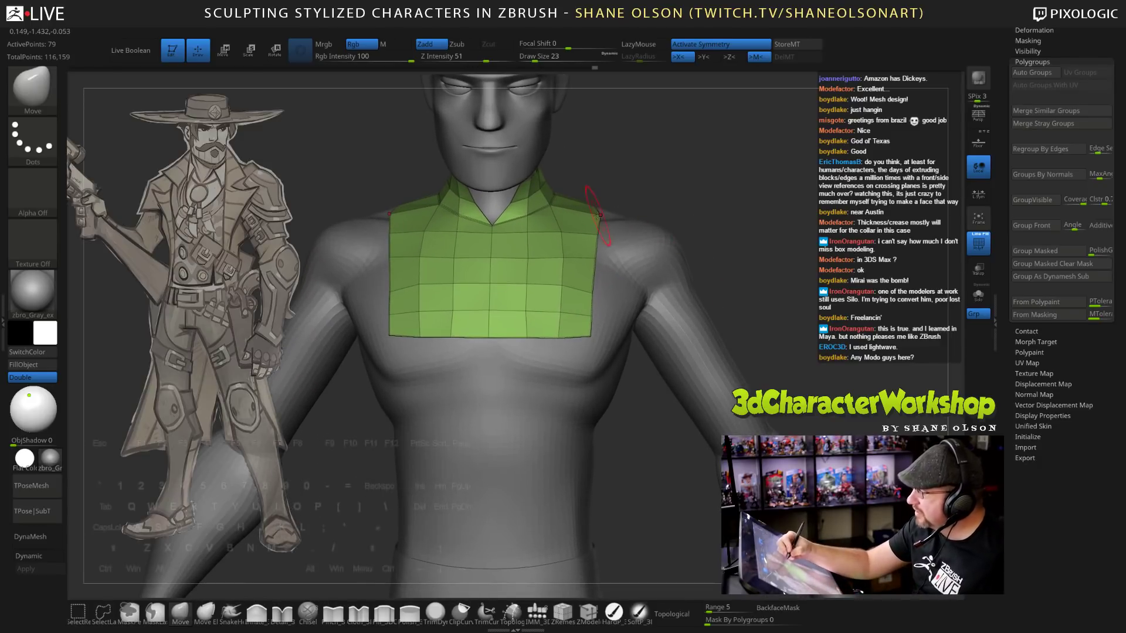
left_click_drag(632, 170, 597, 212)
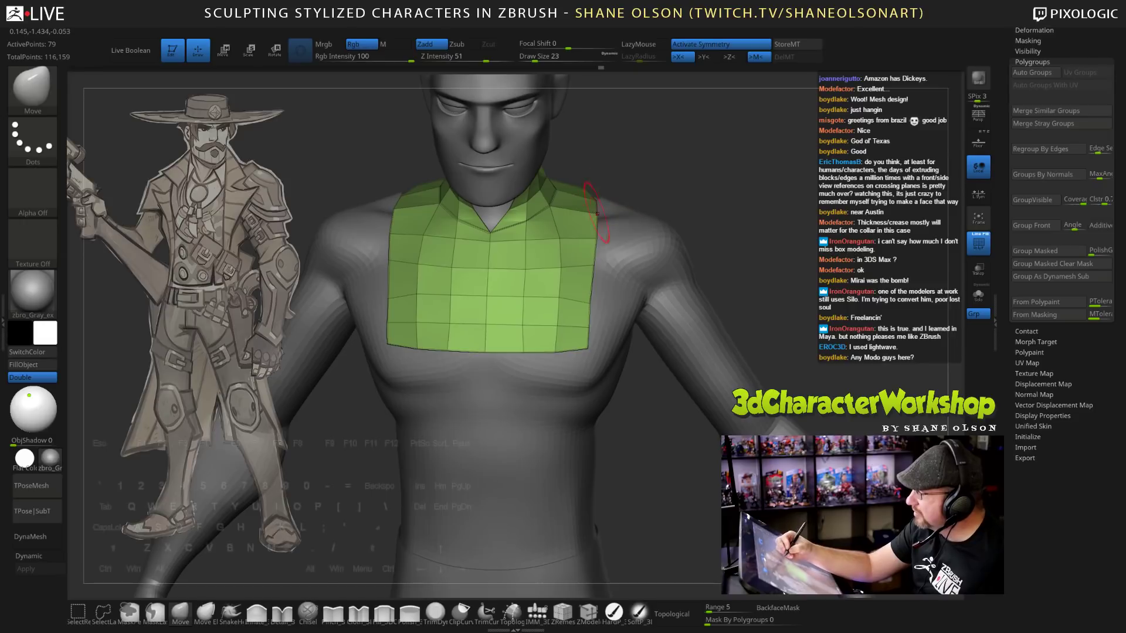
left_click(561, 238)
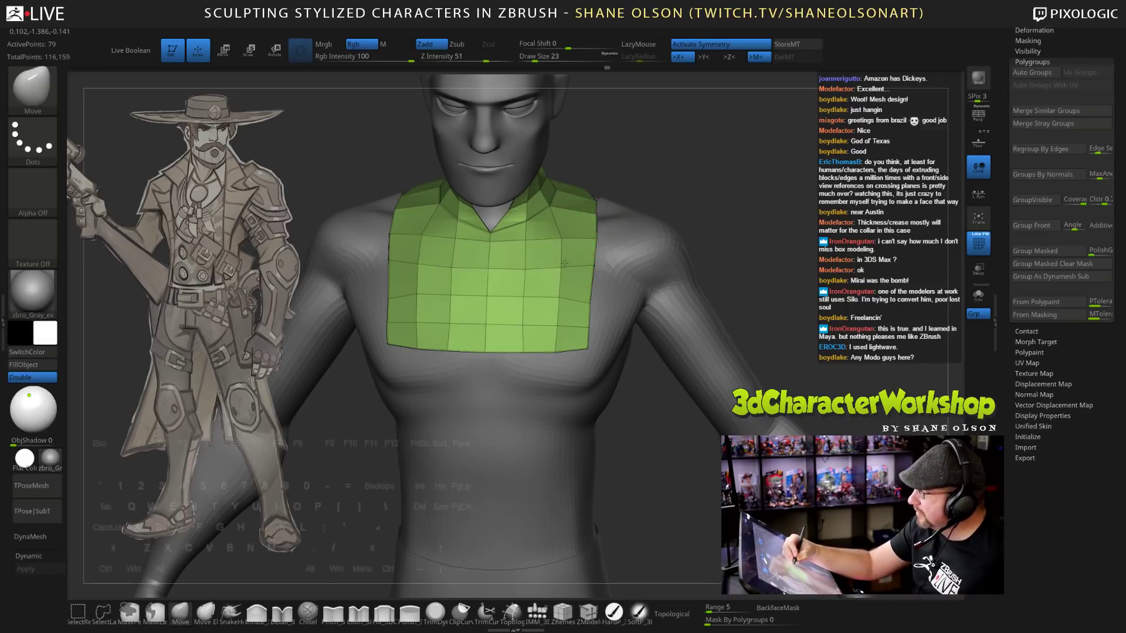
right_click_drag(561, 237, 507, 237)
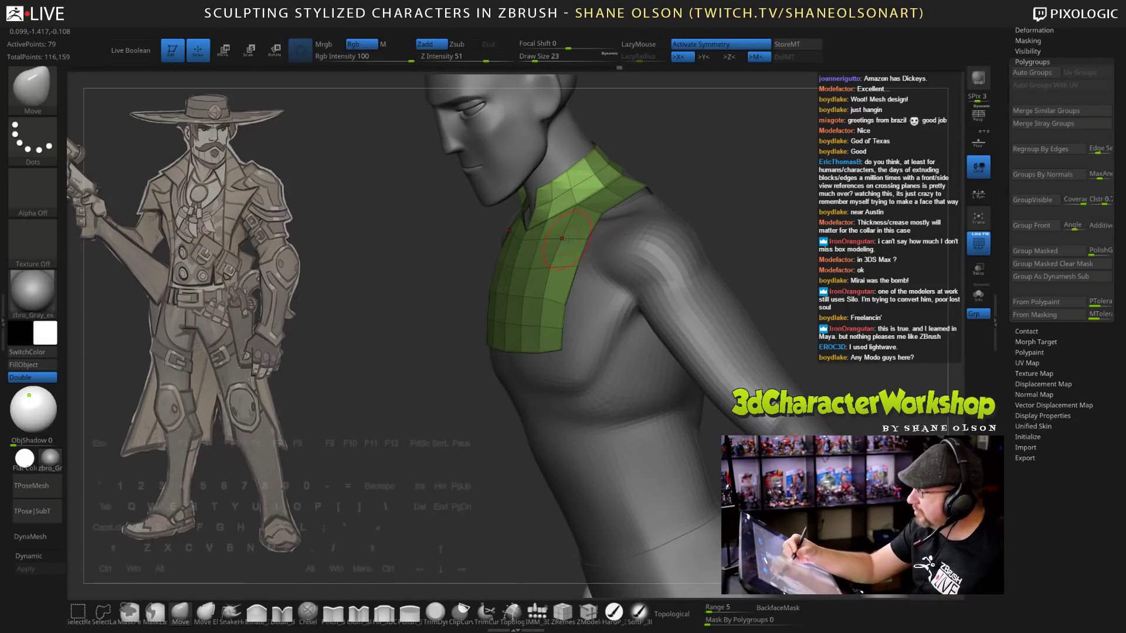
Straighten the chest panel's outer side edges with the Move brush and smooth its polygon spacing.
right_click_drag(544, 396, 721, 264)
right_click_drag(693, 302, 711, 307, "ctrl")
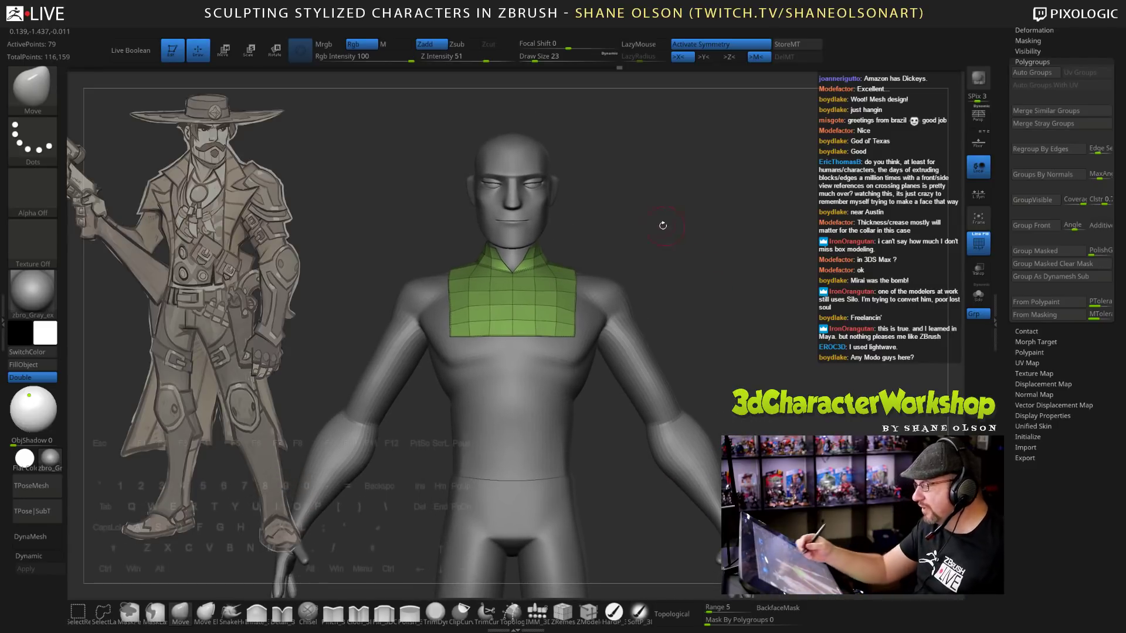
right_click_drag(636, 230, 703, 231, "ctrl")
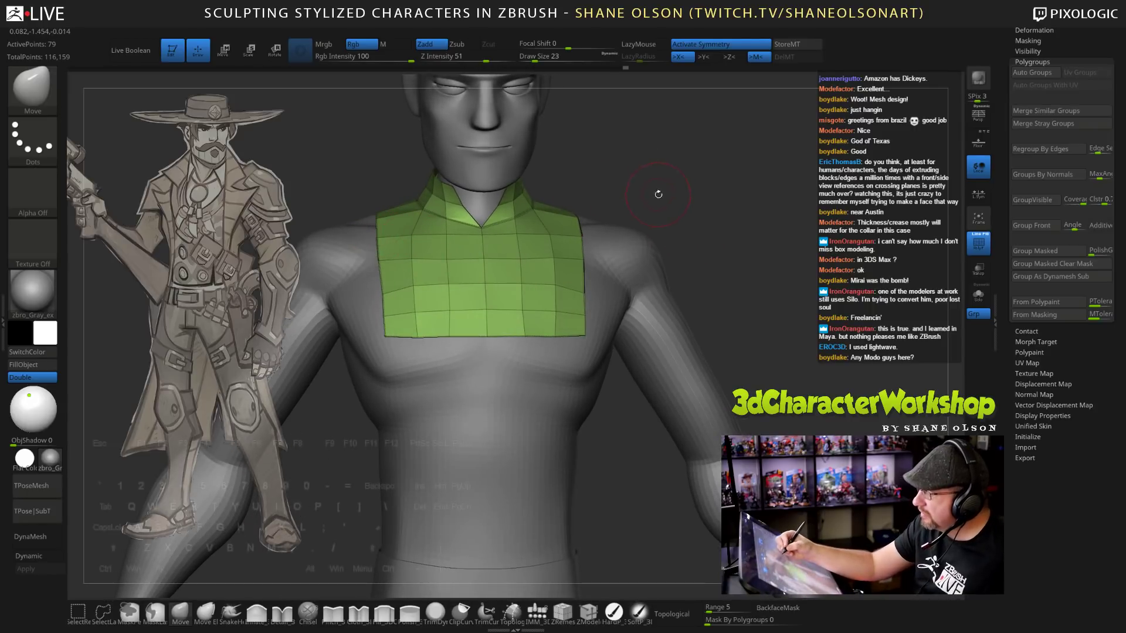
right_click_drag(657, 194, 680, 197)
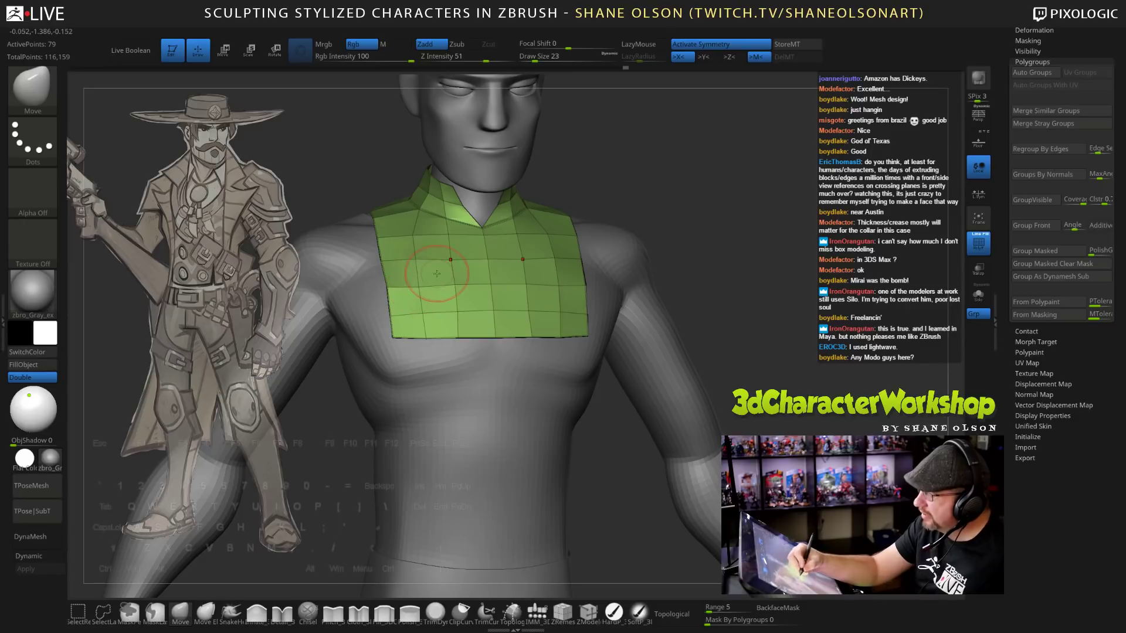
right_click_drag(396, 275, 418, 286)
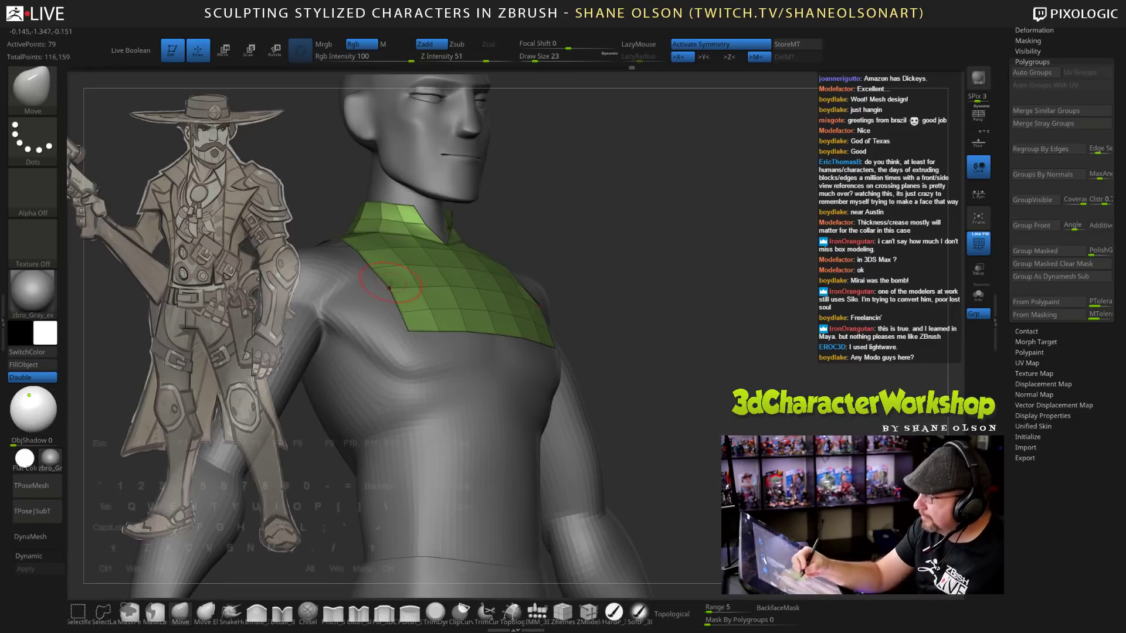
right_click_drag(727, 310, 719, 272)
mouse_move(551, 284)
left_mouse_down("shift")
mouse_move(534, 262)
mouse_move(521, 304)
left_mouse_up("shift")
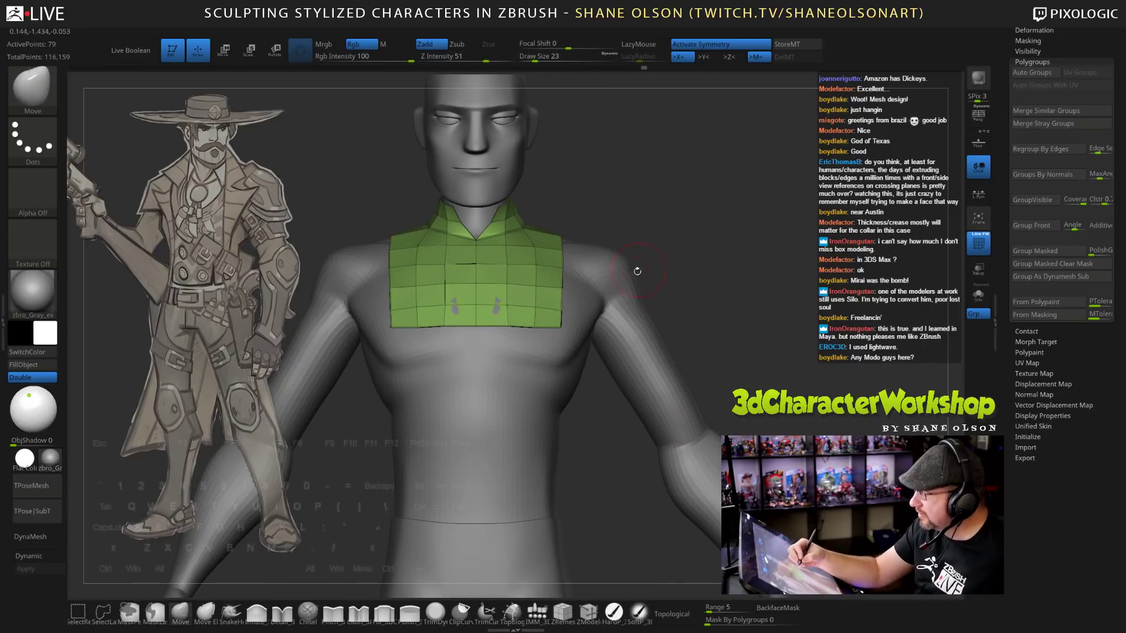
Turn on Dynamic Subdivision for the collar garment and set the Move brush's draw size to 65.
right_click_drag(716, 283, 727, 305, "ctrl")
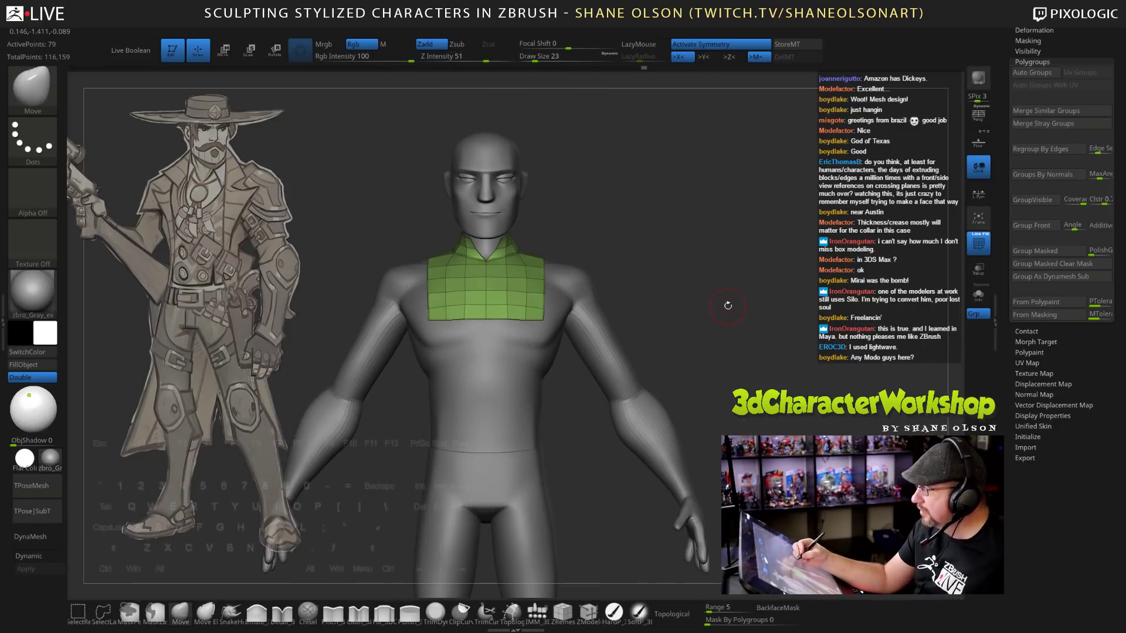
key("shift+d")
mouse_move(727, 305)
left_mouse_down()
mouse_move(741, 301)
mouse_move(733, 308)
mouse_move(748, 329)
left_mouse_up()
key("s")
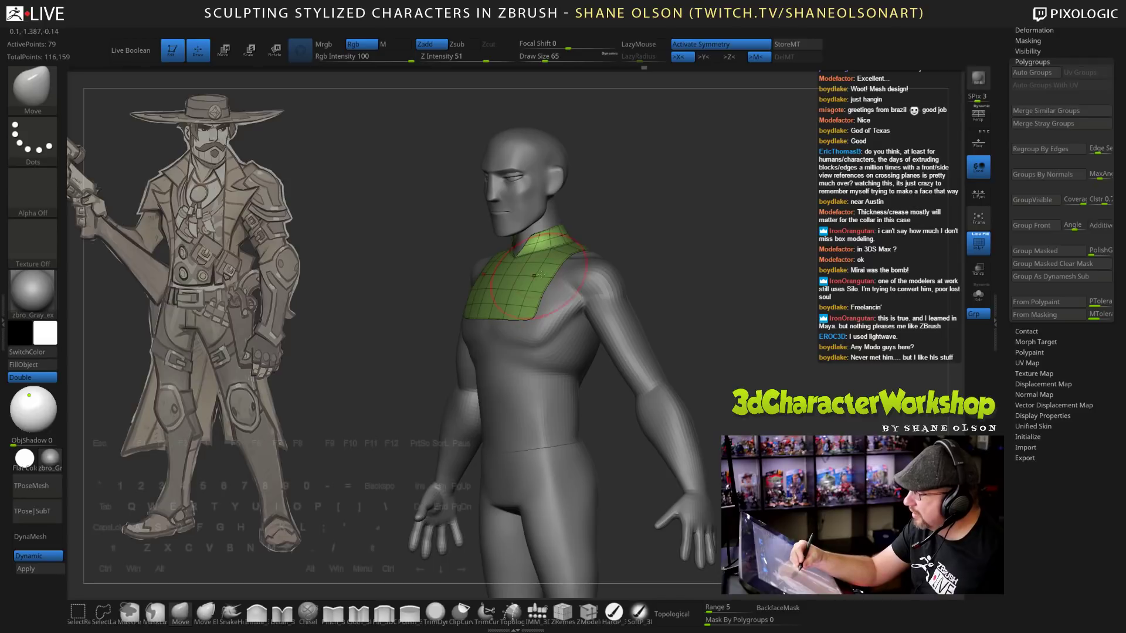
left_click_drag(727, 293, 714, 278)
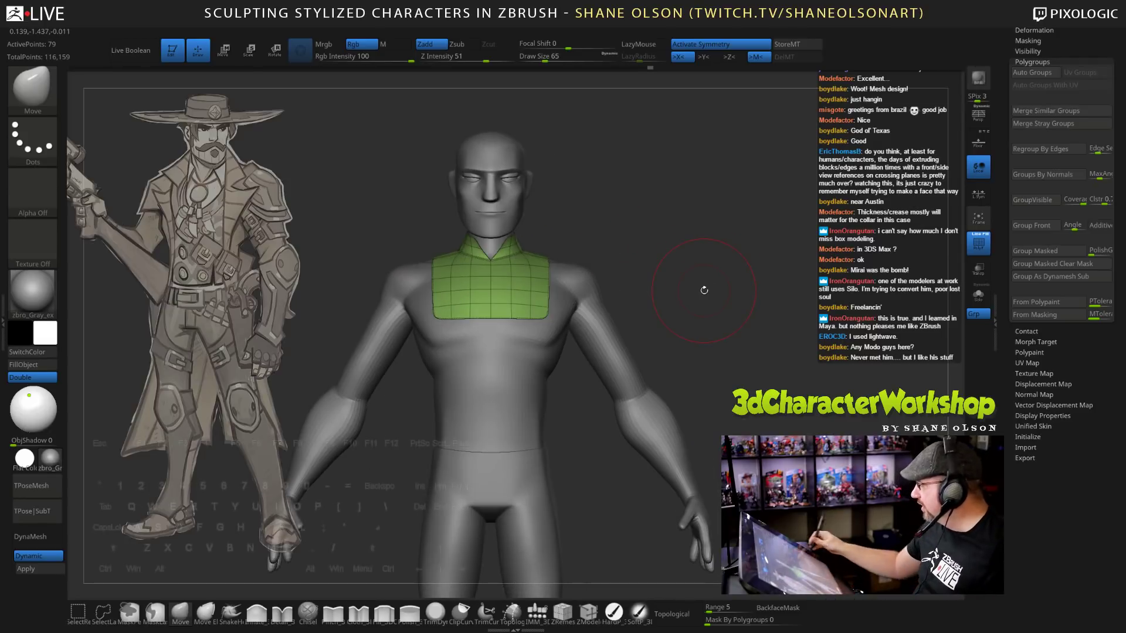
Reduce the draw size to 23 and examine the subdivided collar and chest panel from the front around to the nape.
mouse_move(680, 236)
left_mouse_down("alt")
mouse_move(690, 176)
mouse_move(676, 249)
mouse_move(659, 236)
mouse_move(651, 196)
mouse_move(650, 255)
left_mouse_up("alt")
key("s")
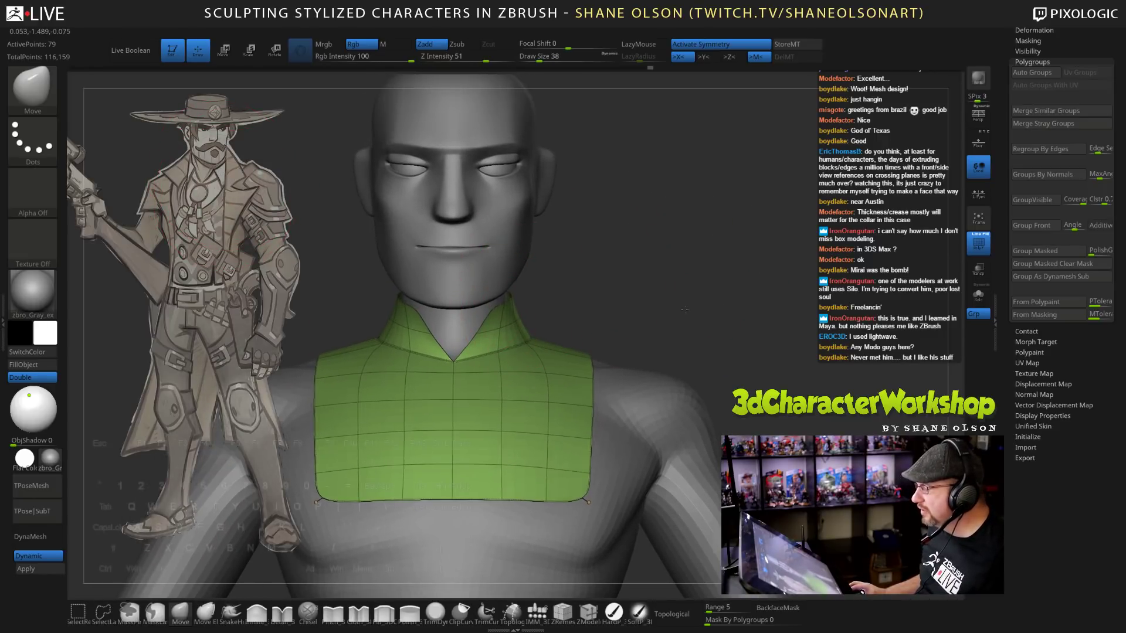
left_click_drag(701, 304, 663, 305)
key("s")
left_click_drag(656, 257, 611, 297, "alt")
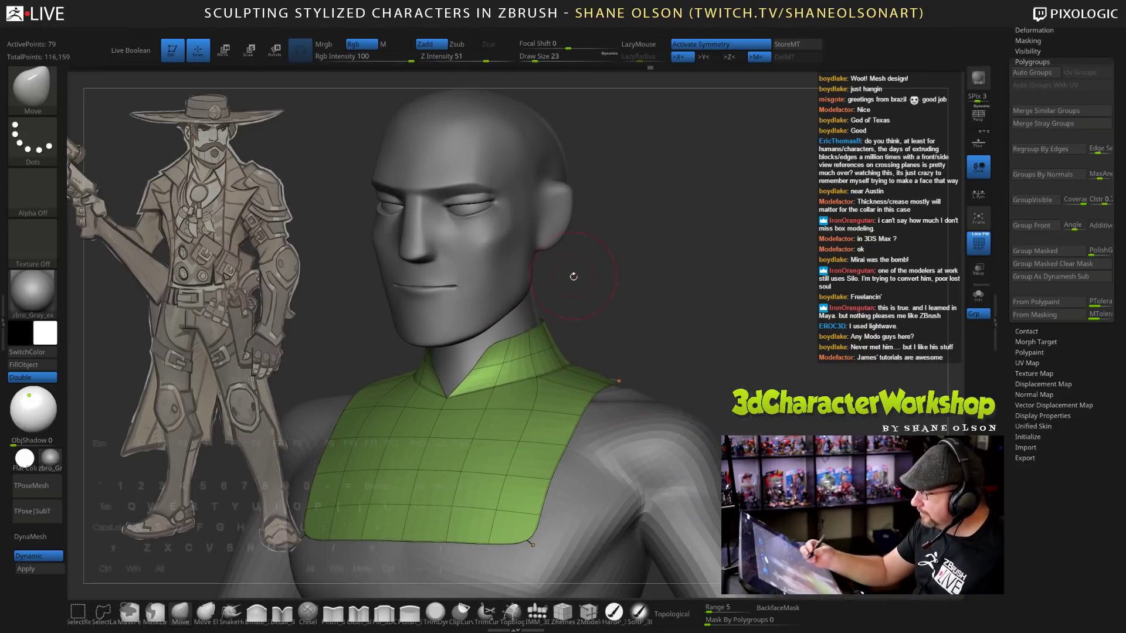
left_click_drag(592, 315, 710, 289)
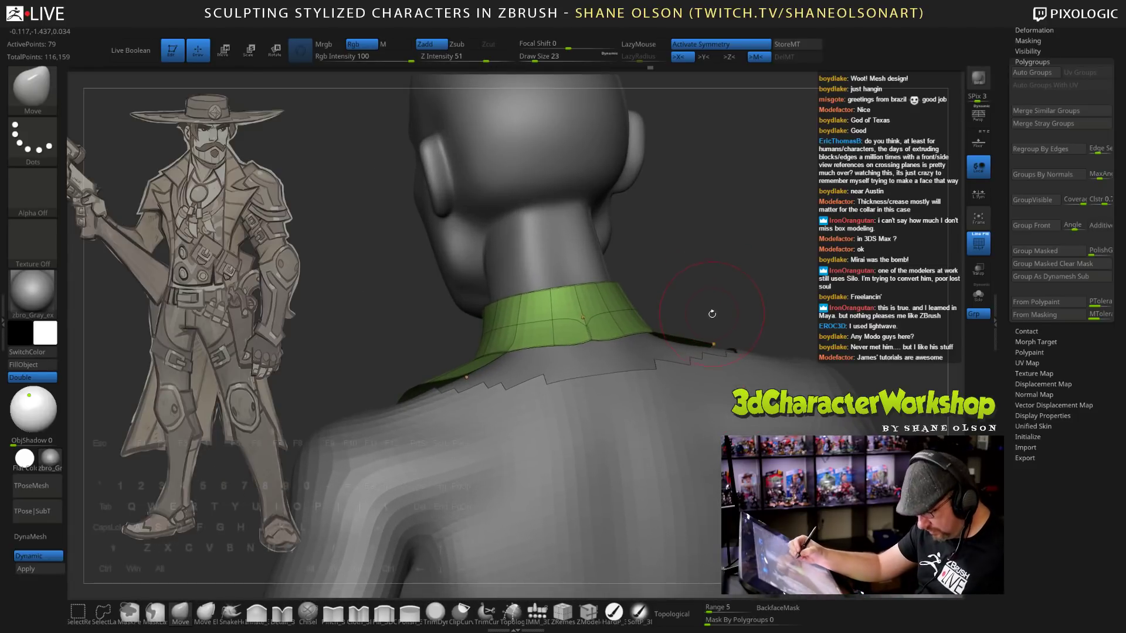
key("space")
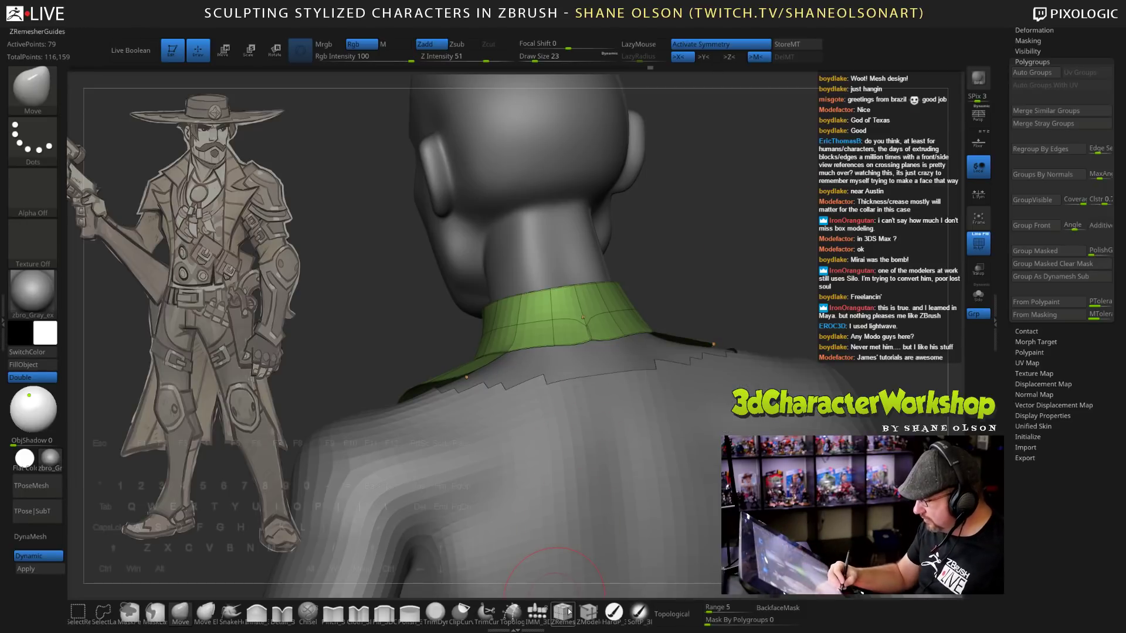
left_click(588, 611)
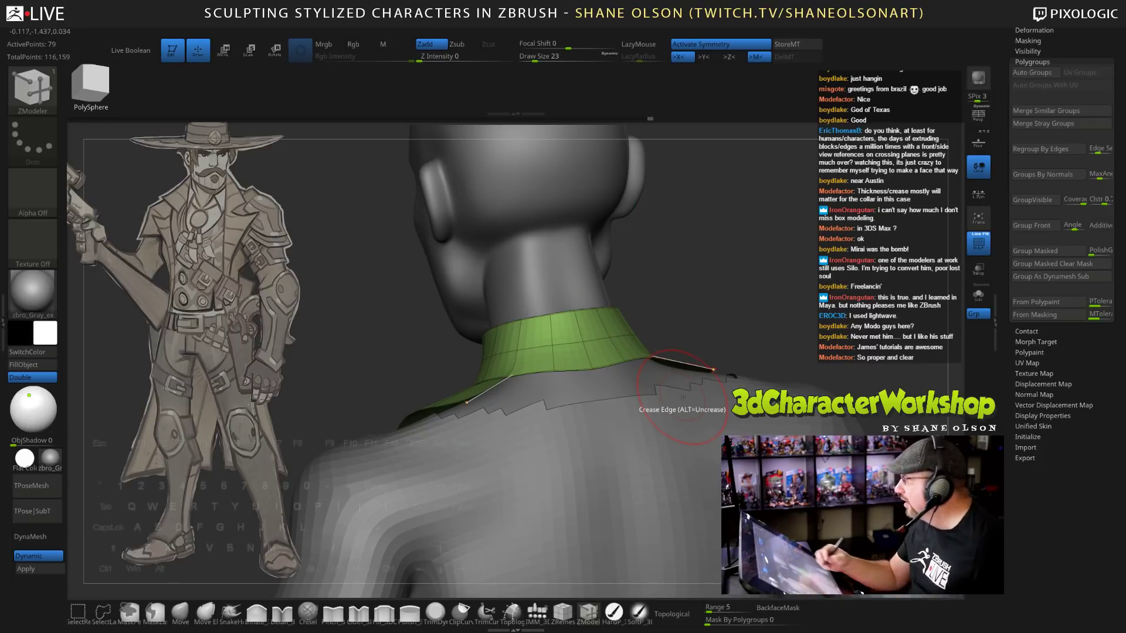
left_click_drag(669, 300, 712, 331)
left_click(181, 612)
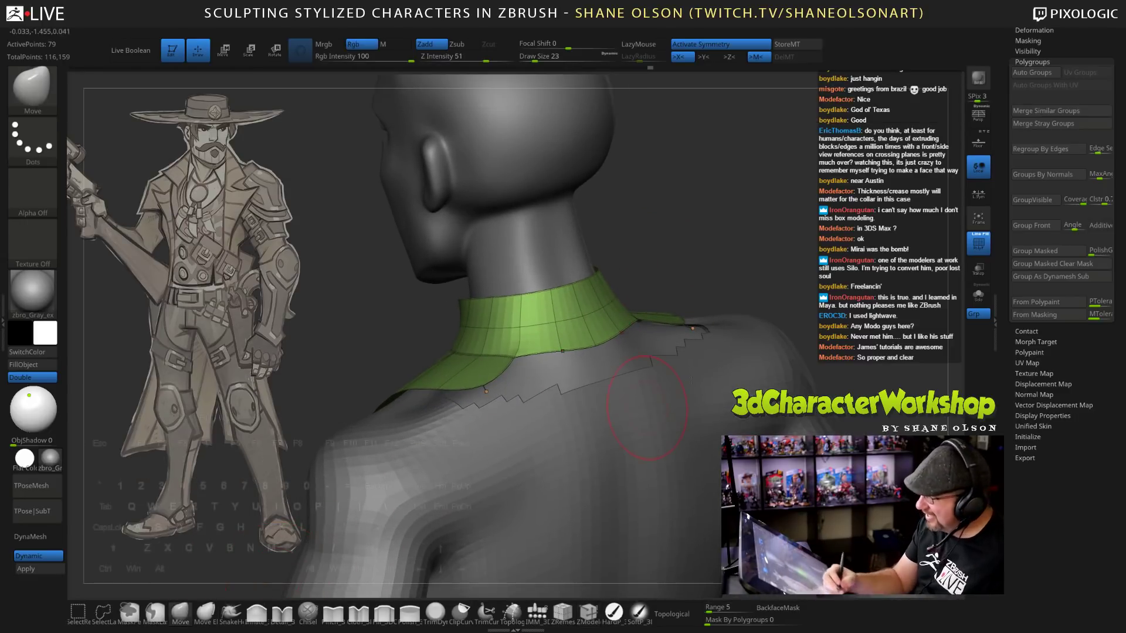
Set the Move brush's draw size to 18 and reshape the back of the collar and its base where it meets the shoulder.
key("s")
left_click_drag(560, 345, 551, 337)
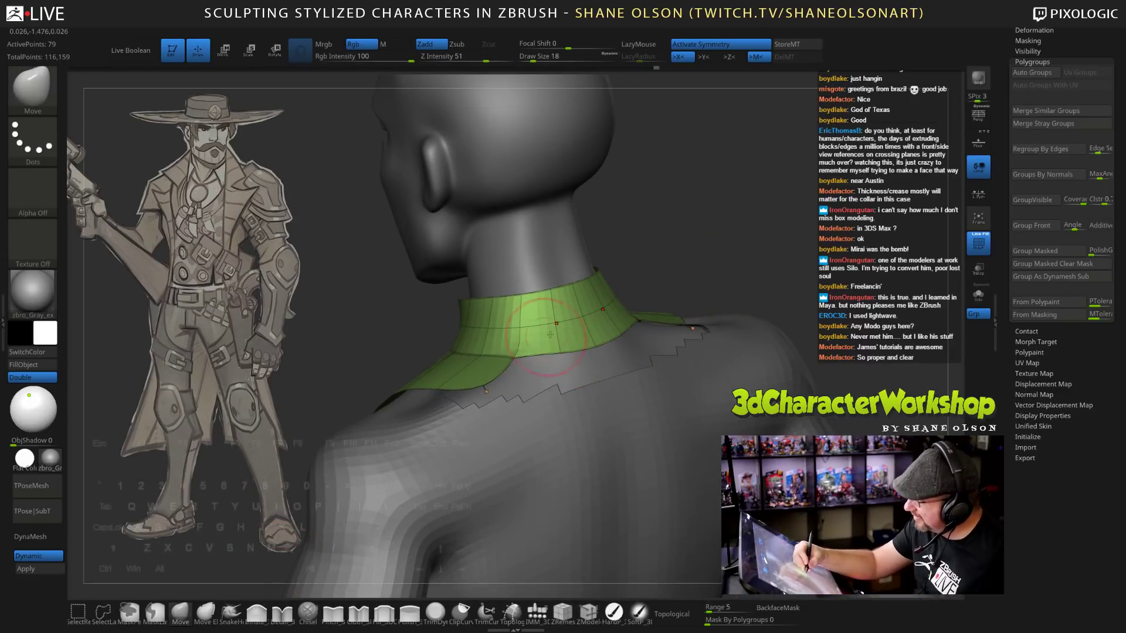
left_click_drag(671, 267, 678, 311)
left_click_drag(520, 353, 517, 355)
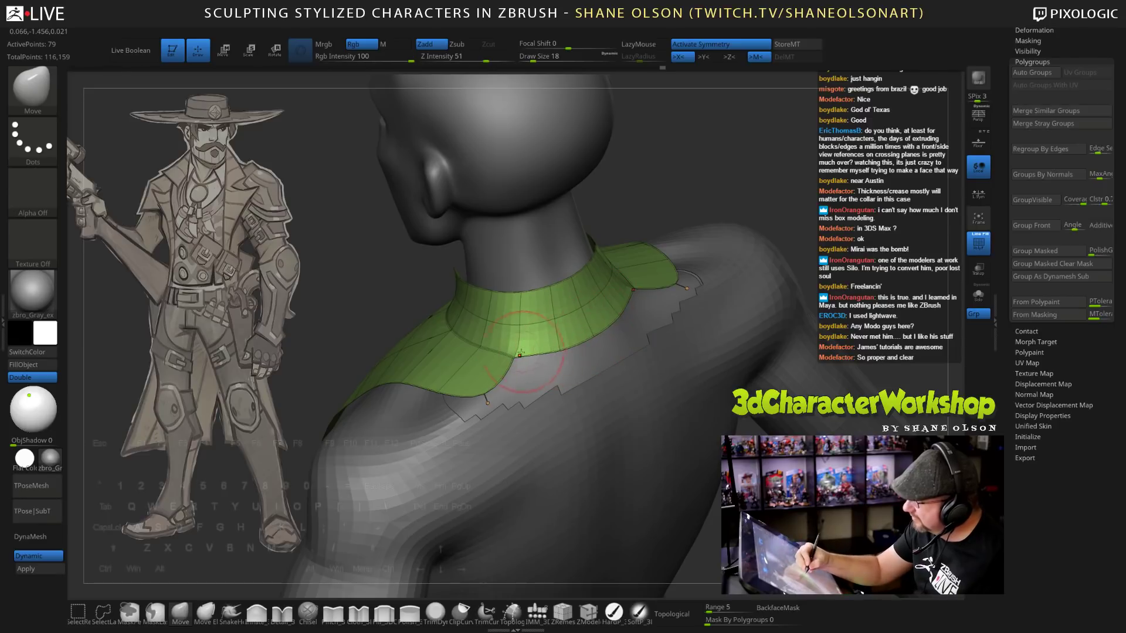
left_click_drag(724, 202, 706, 329)
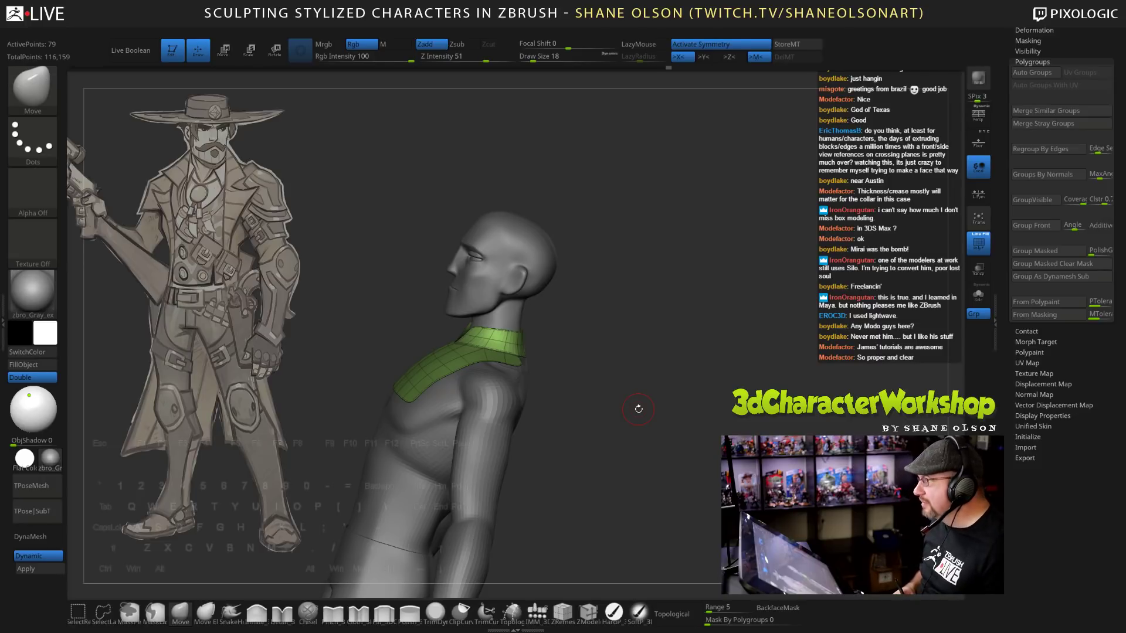
Show the SO_20CM_Ruler subtool, check the character's height against it from the front, and hide the ruler again.
left_click_drag(652, 462, 772, 355)
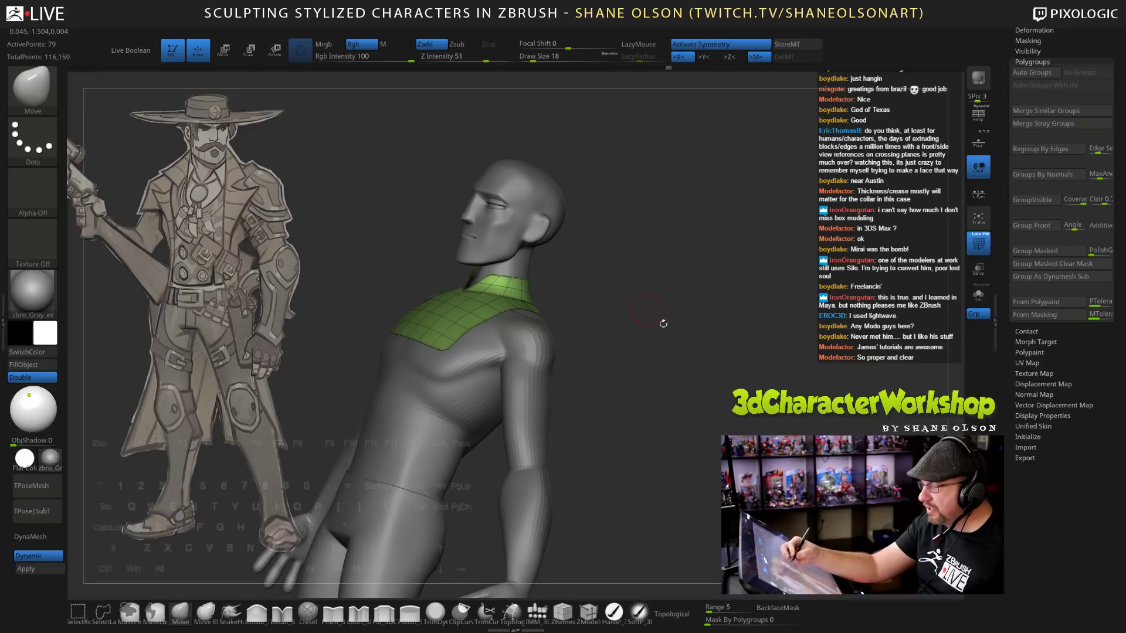
left_click_drag(661, 322, 683, 328)
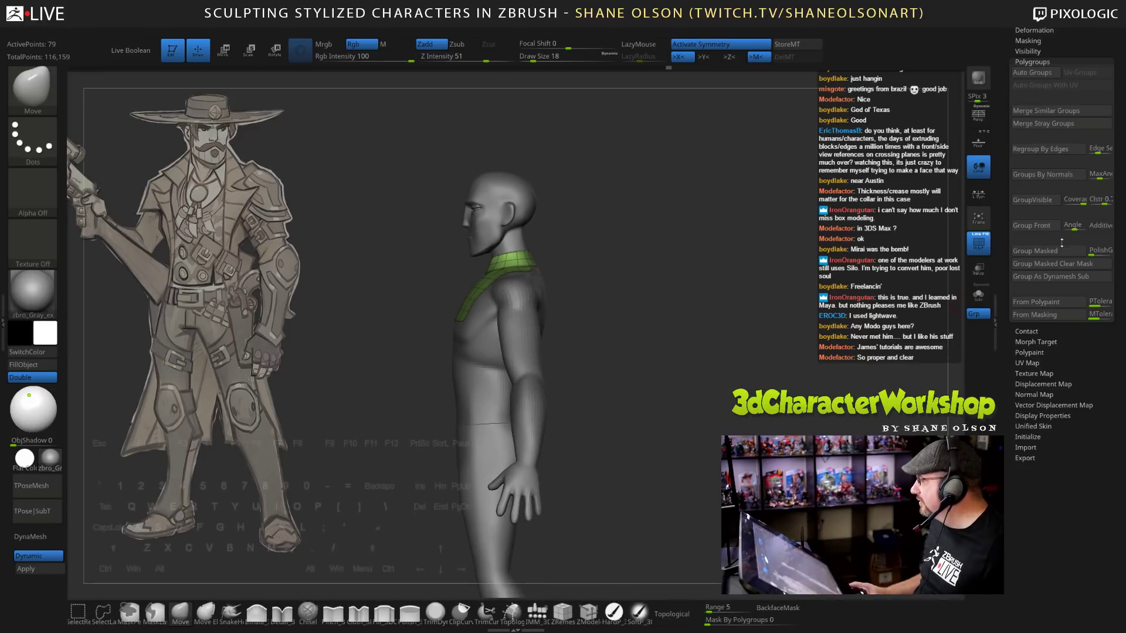
left_click_drag(1006, 157, 1010, 307)
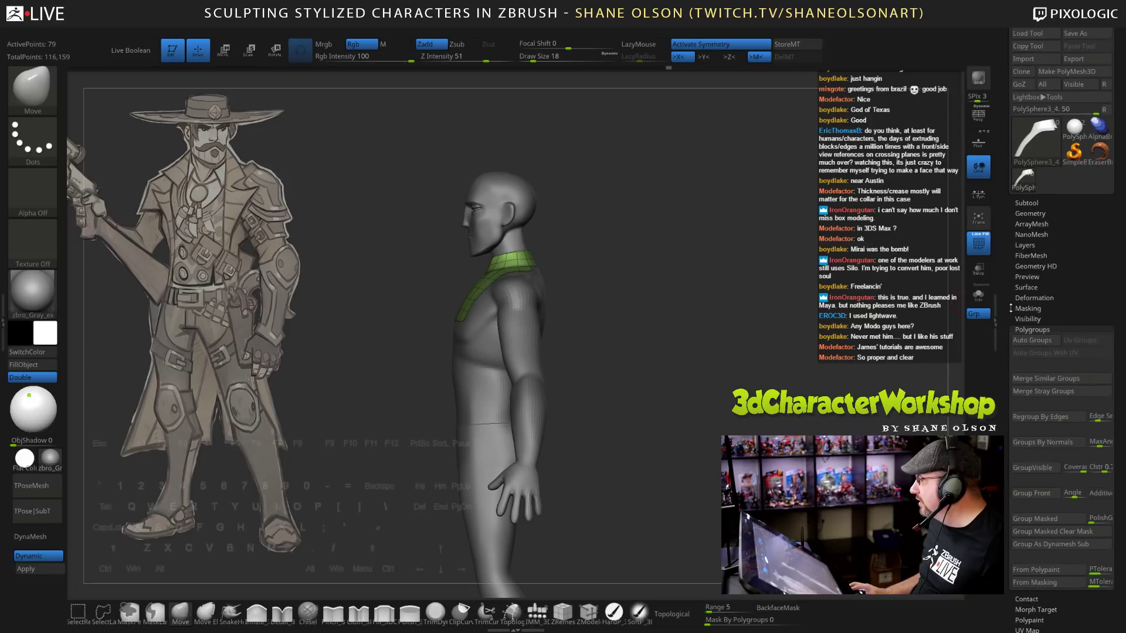
left_click(1027, 203)
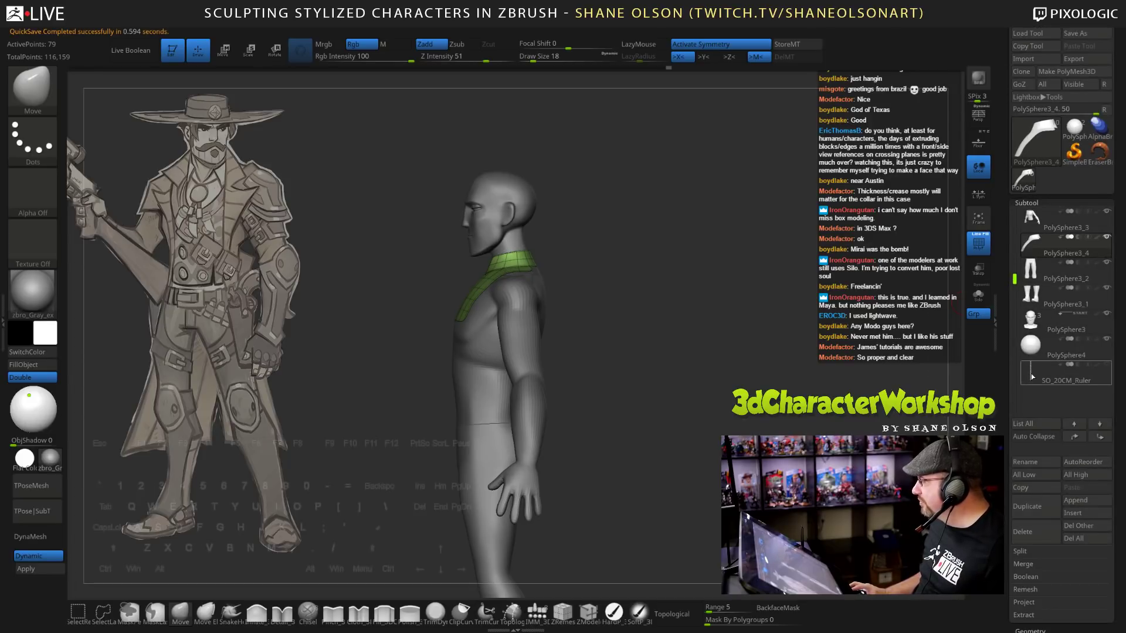
left_click(1058, 367)
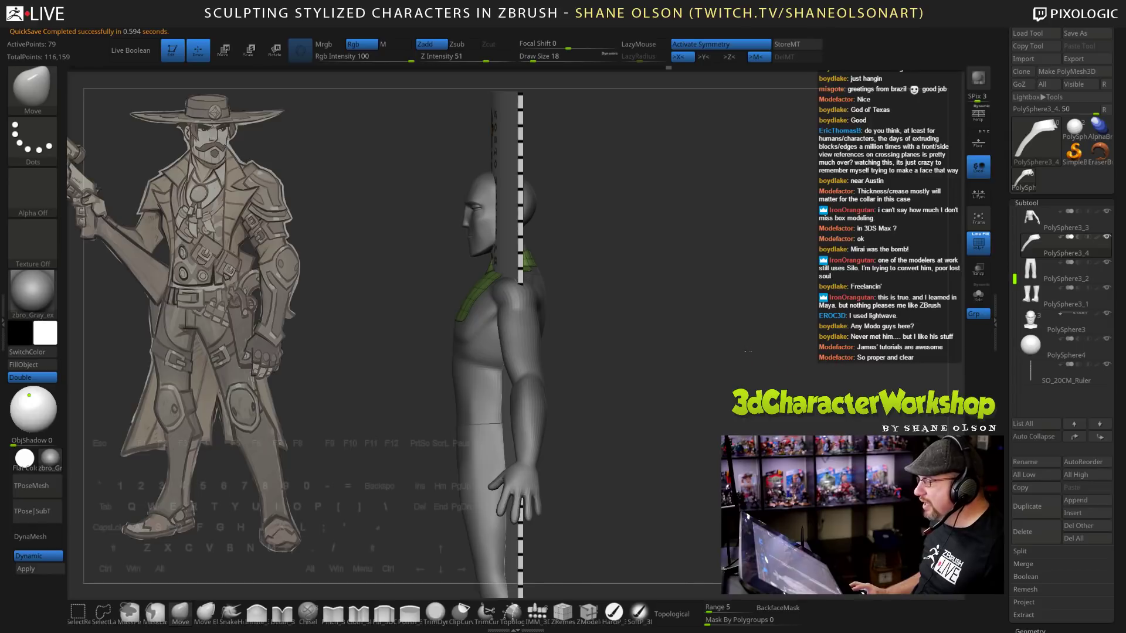
mouse_move(748, 351)
left_mouse_down("shift")
mouse_move(776, 351)
mouse_move(729, 346)
left_mouse_up("shift")
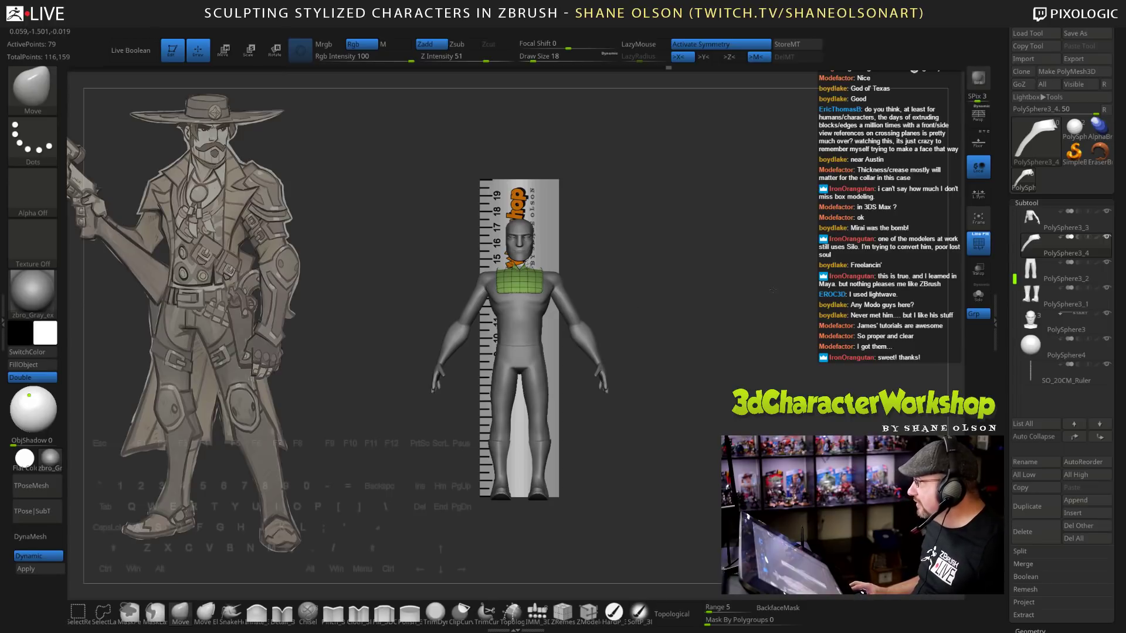
mouse_move(773, 289)
left_mouse_down("alt")
mouse_move(771, 276)
mouse_move(775, 300)
left_mouse_up("alt")
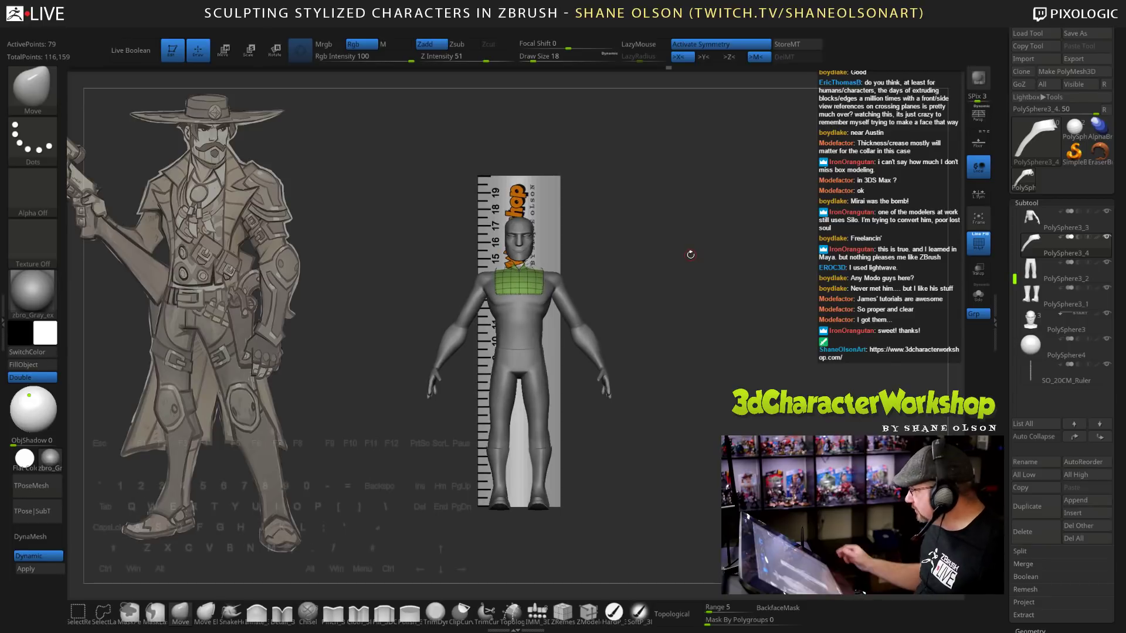
left_click_drag(689, 419, 698, 273, "alt")
left_click(1106, 364)
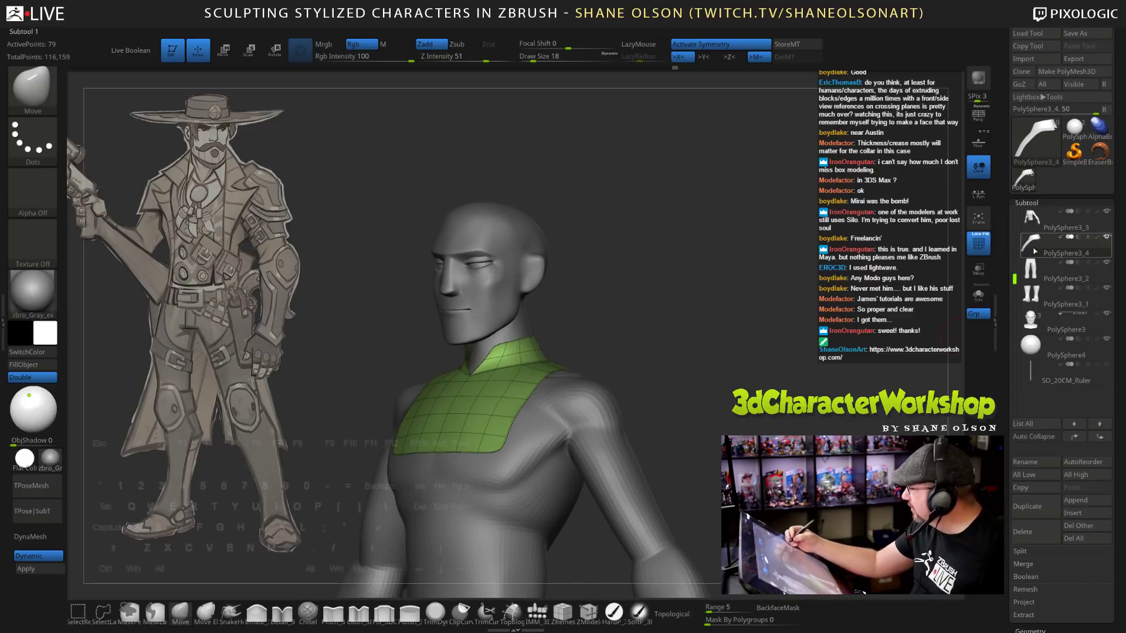
Duplicate the collar garment's subtool.
mouse_move(1033, 253)
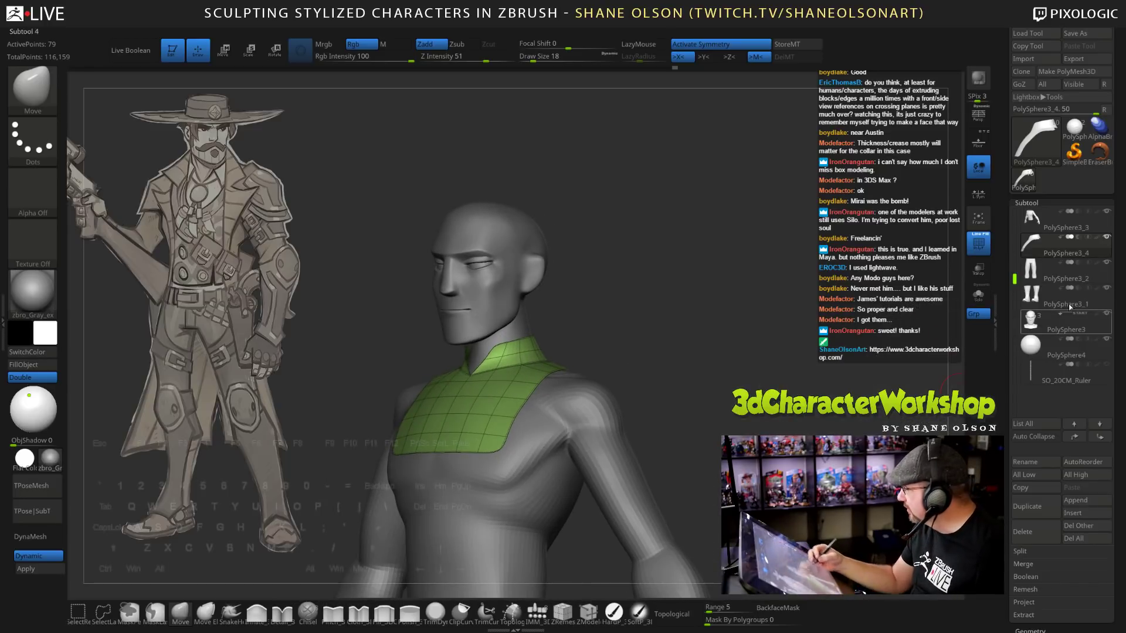
left_click_drag(1014, 279, 1014, 249)
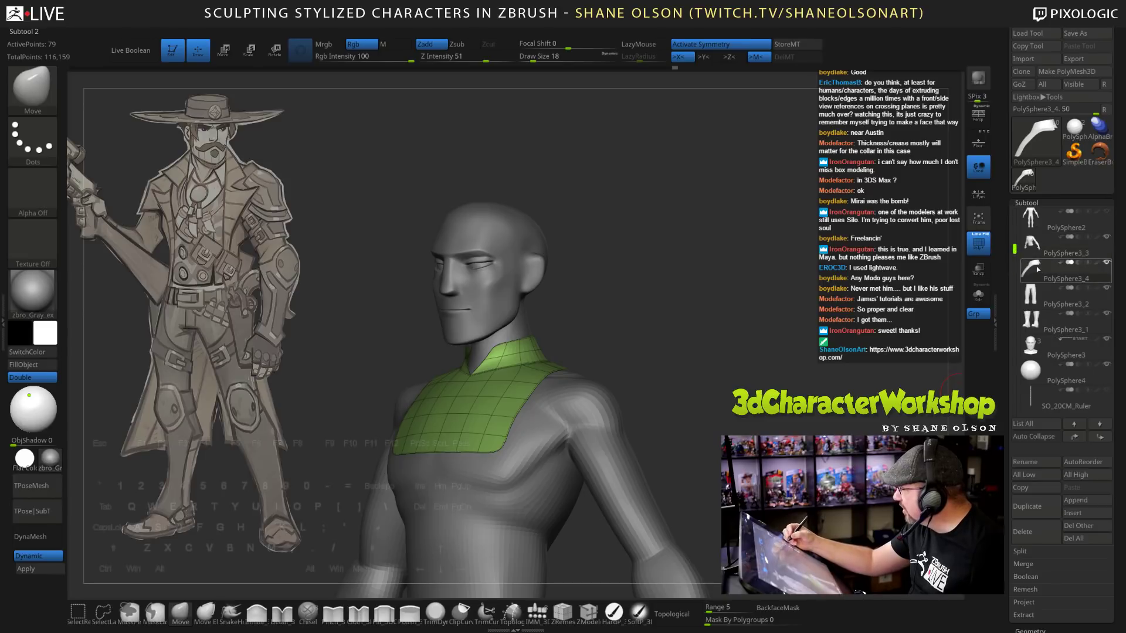
left_click(1026, 506)
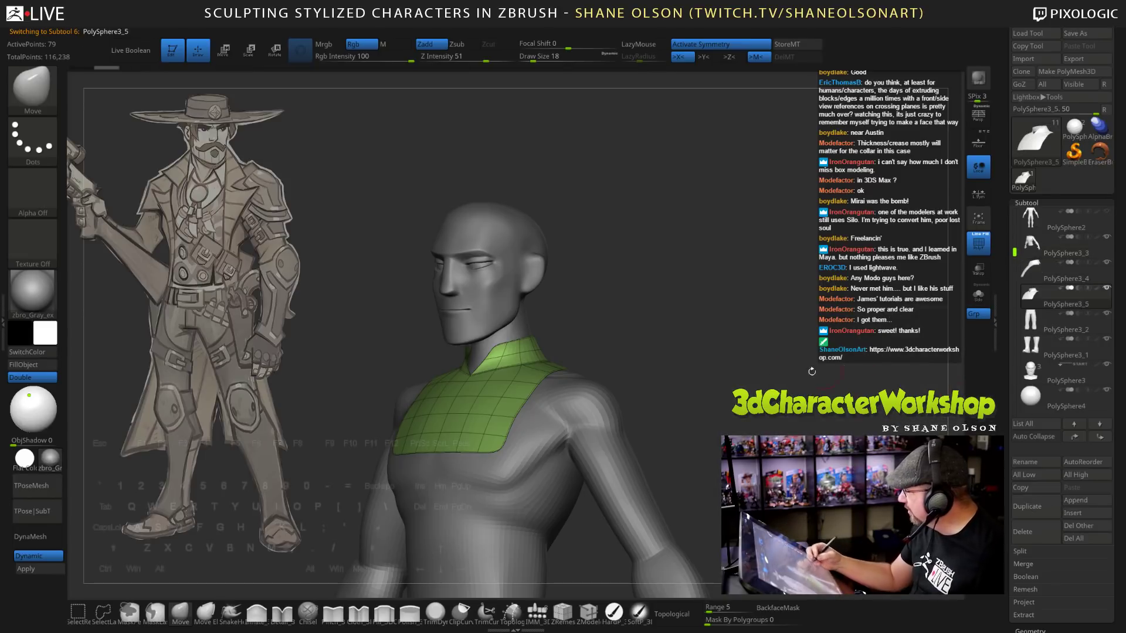
Hide the chest panel polygons of the duplicated garment and delete them, keeping only the collar band around the neck.
left_click_drag(690, 400, 659, 376)
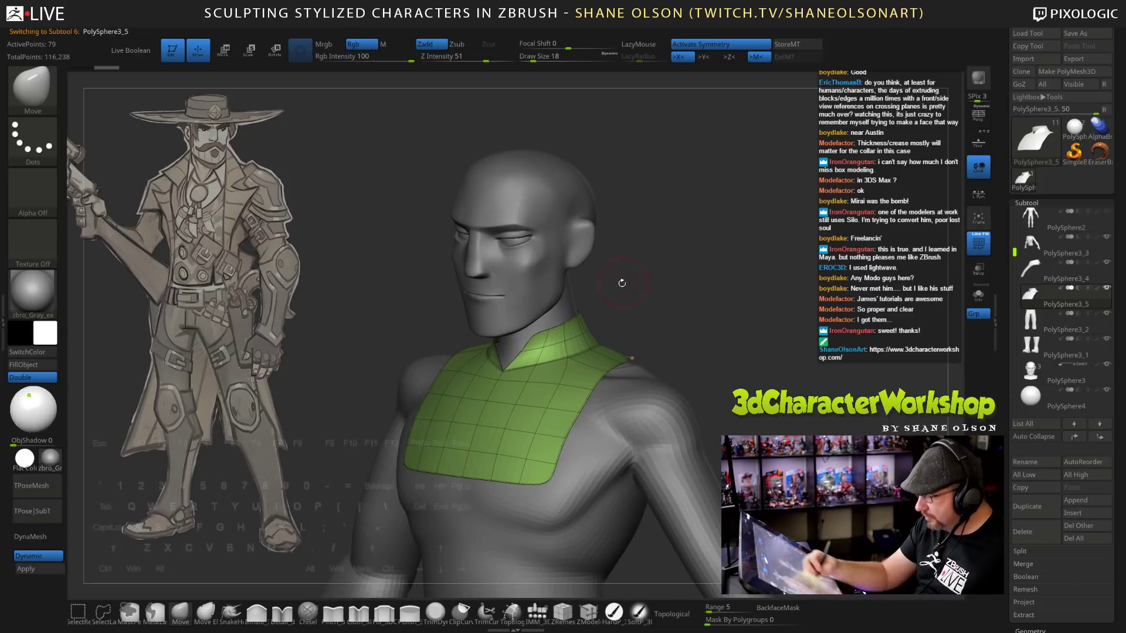
left_click(566, 338, "ctrl+shift")
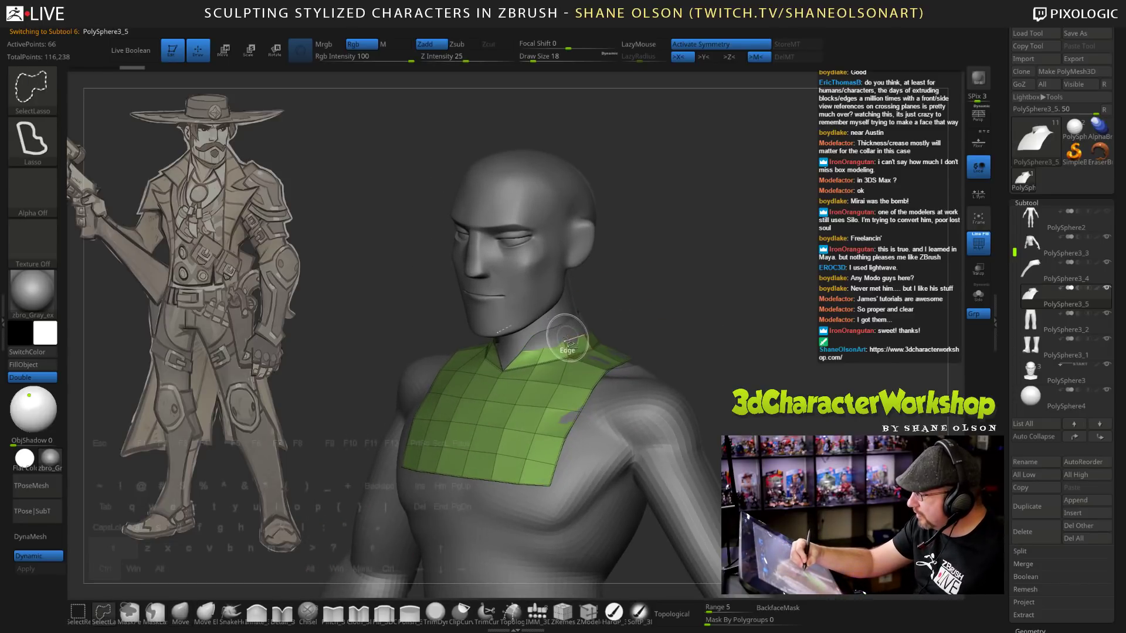
mouse_move(673, 259)
left_mouse_down("ctrl+shift")
mouse_move(726, 308)
mouse_move(788, 342)
mouse_move(767, 359)
mouse_move(765, 422)
left_mouse_up("ctrl+shift")
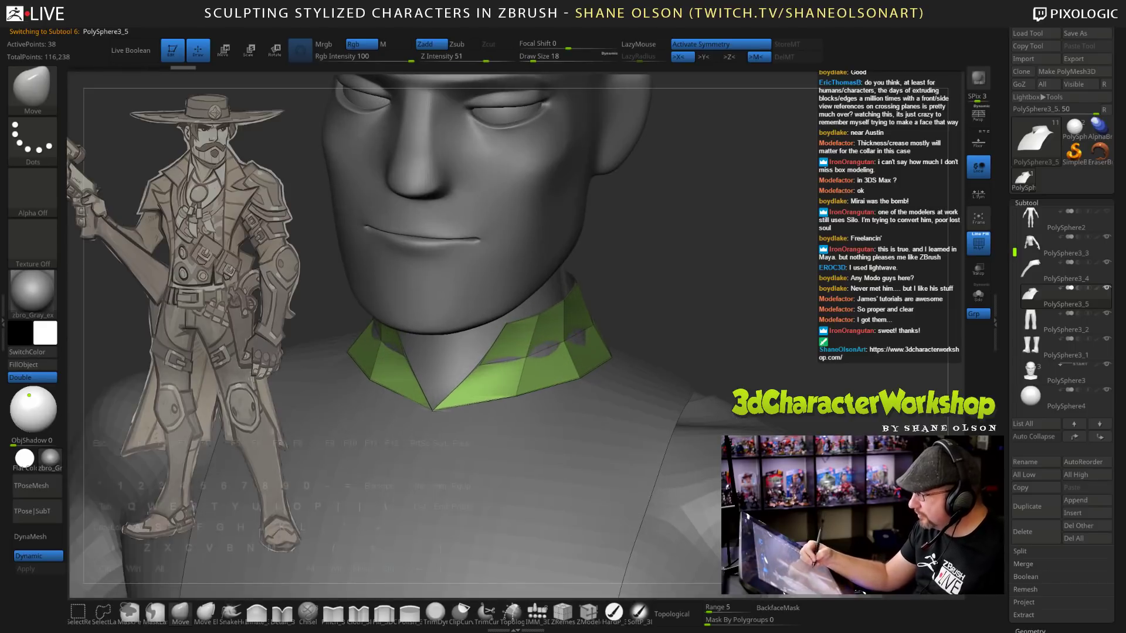
mouse_move(739, 321)
left_mouse_down("alt")
mouse_move(719, 308)
mouse_move(746, 316)
left_mouse_up("alt")
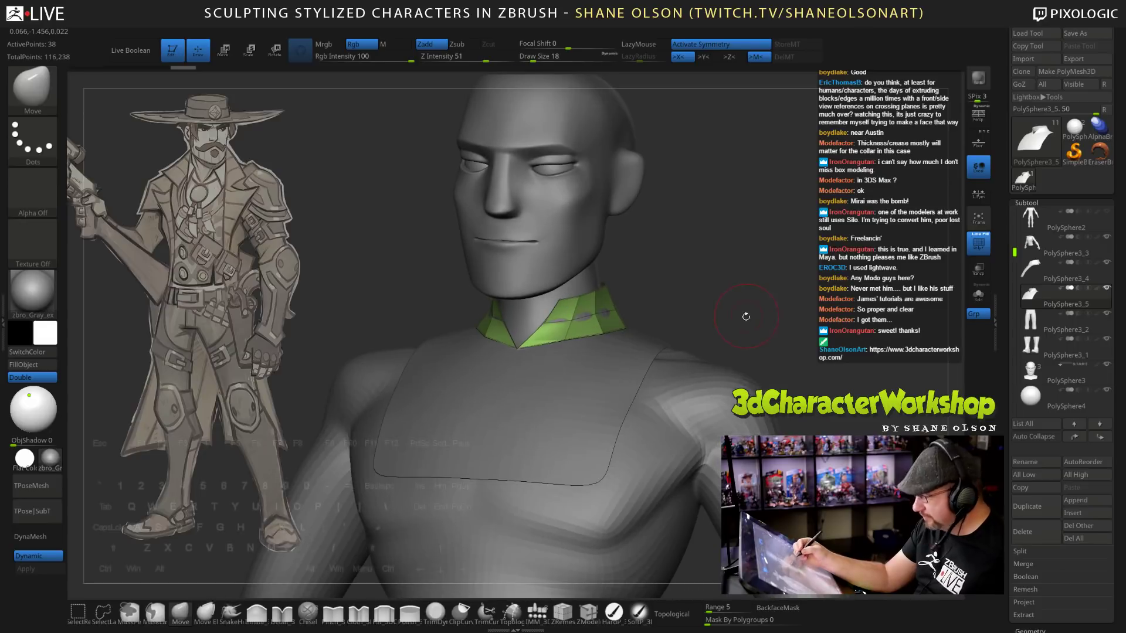
key("space")
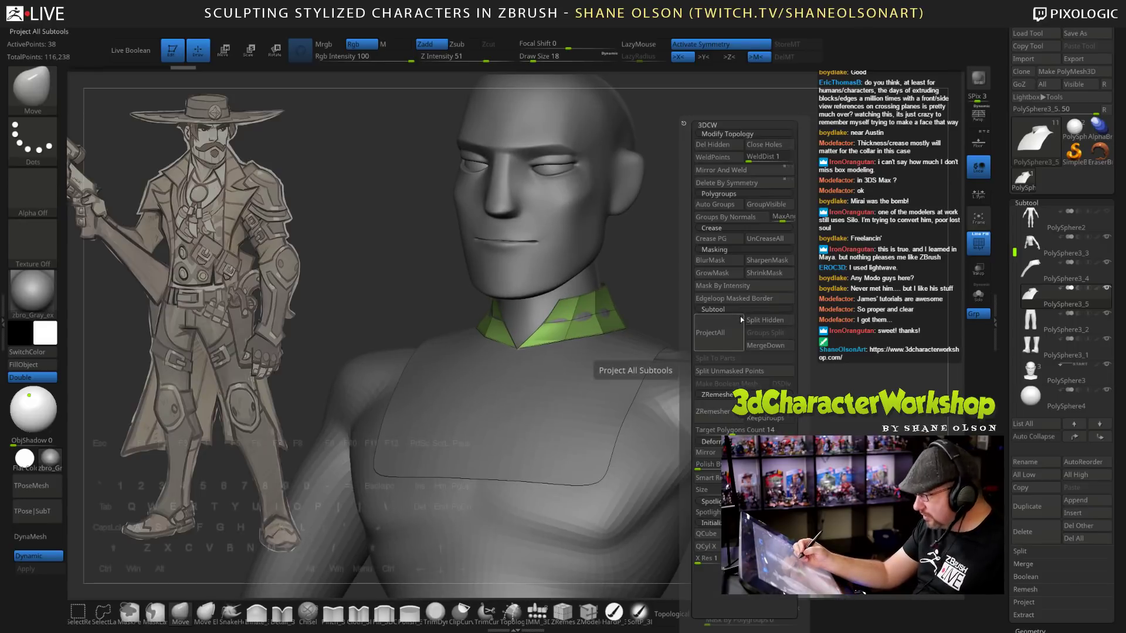
left_click(717, 146)
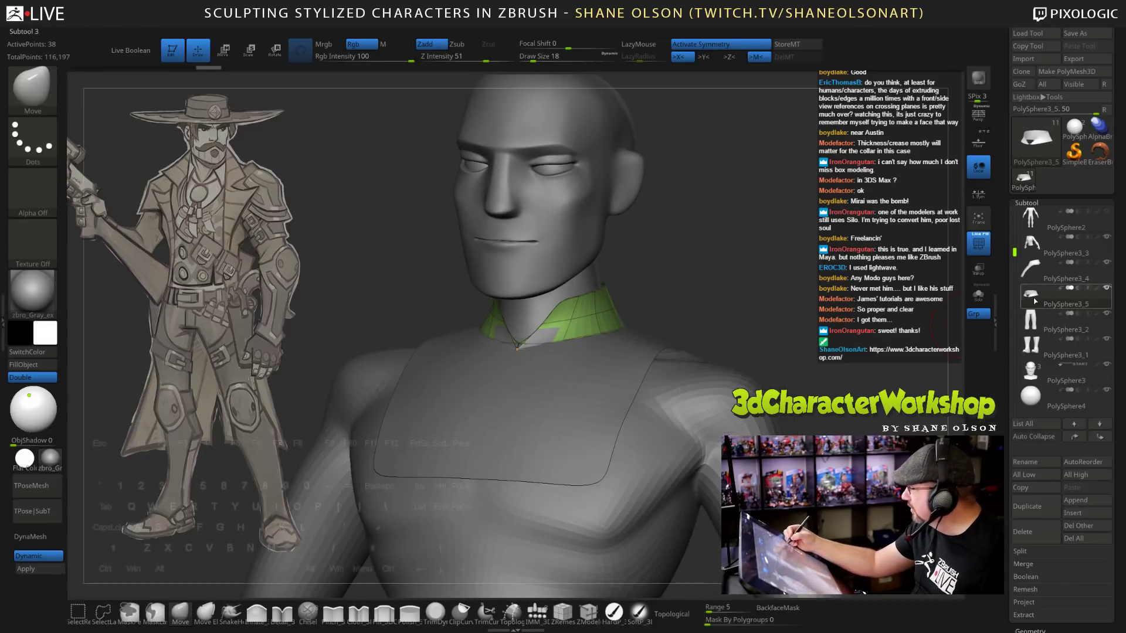
Turn off Dynamic Subdivision on the collar band and isolate it in Solo mode.
mouse_move(768, 364)
left_mouse_down()
mouse_move(699, 296)
mouse_move(706, 281)
left_mouse_up()
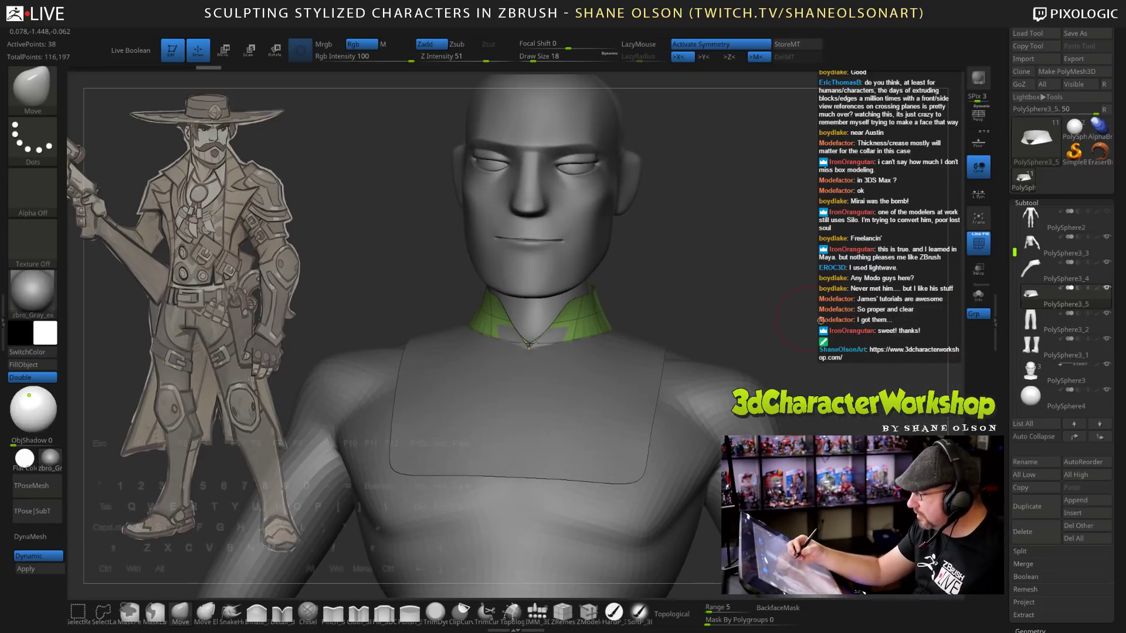
key("shift+d")
left_click_drag(768, 303, 754, 328)
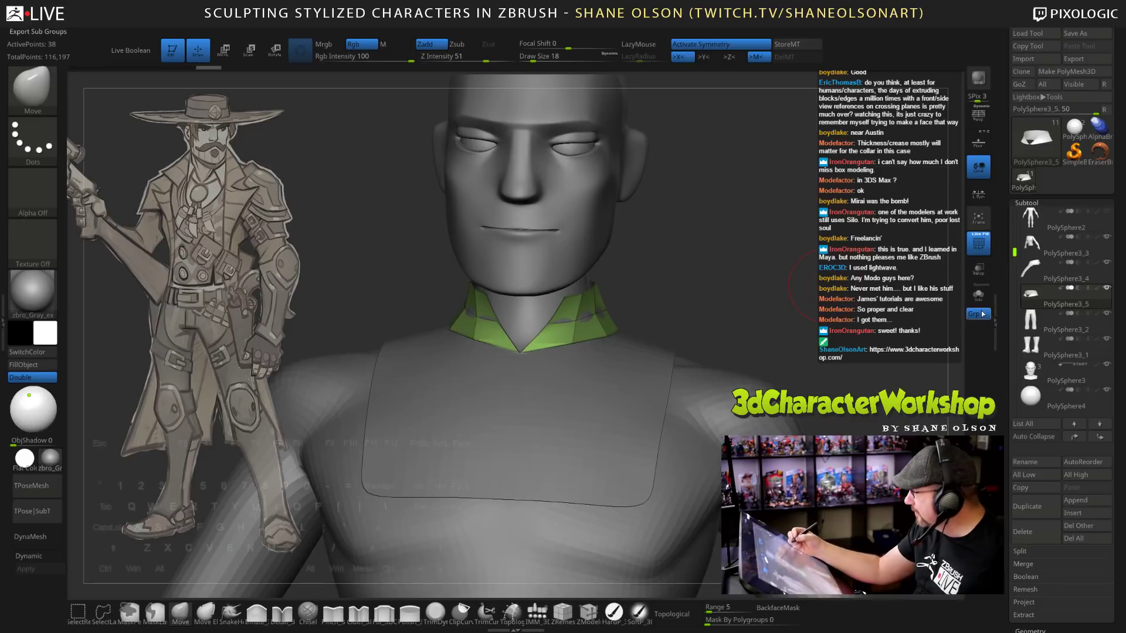
left_click(978, 296)
left_click_drag(855, 327, 663, 423)
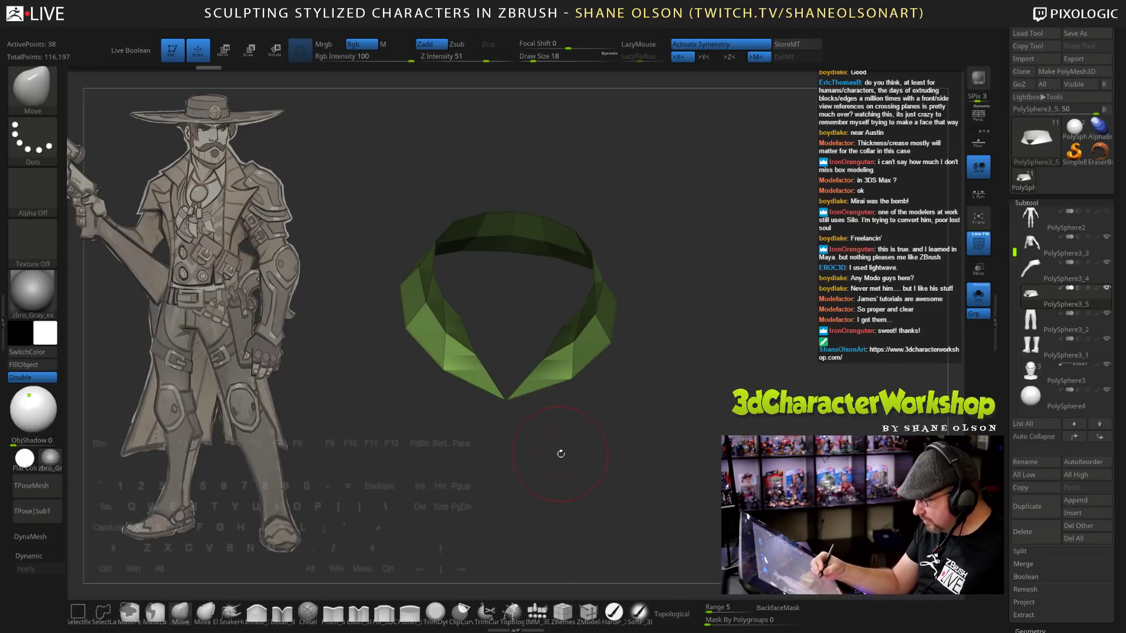
Try to split the collar's front centre point with the ZModeler Split point action.
key("space")
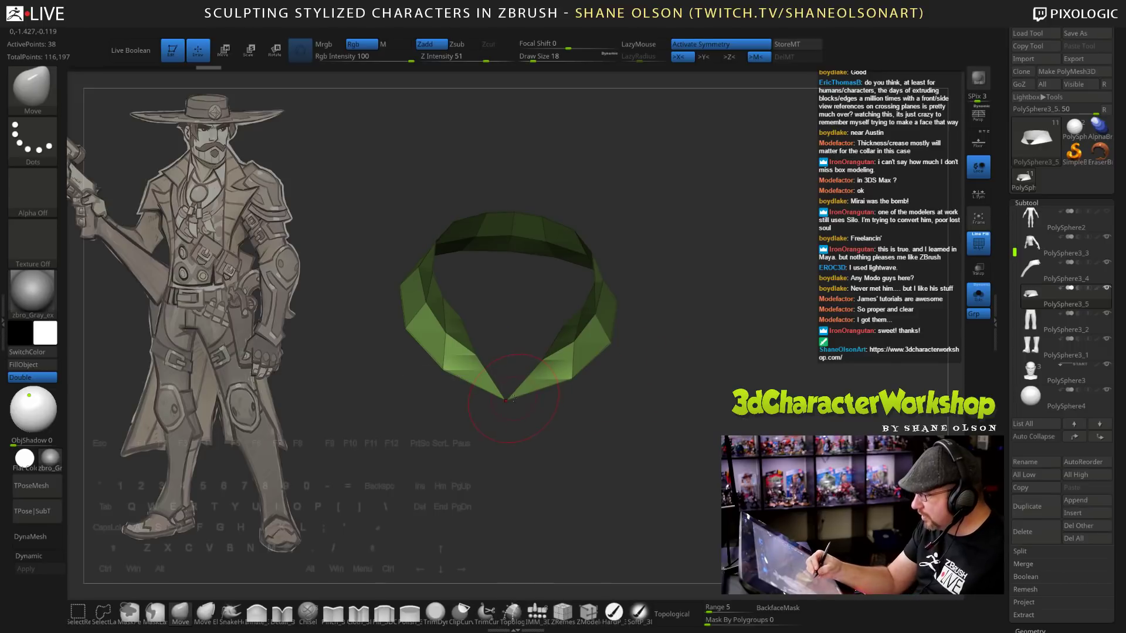
key("space")
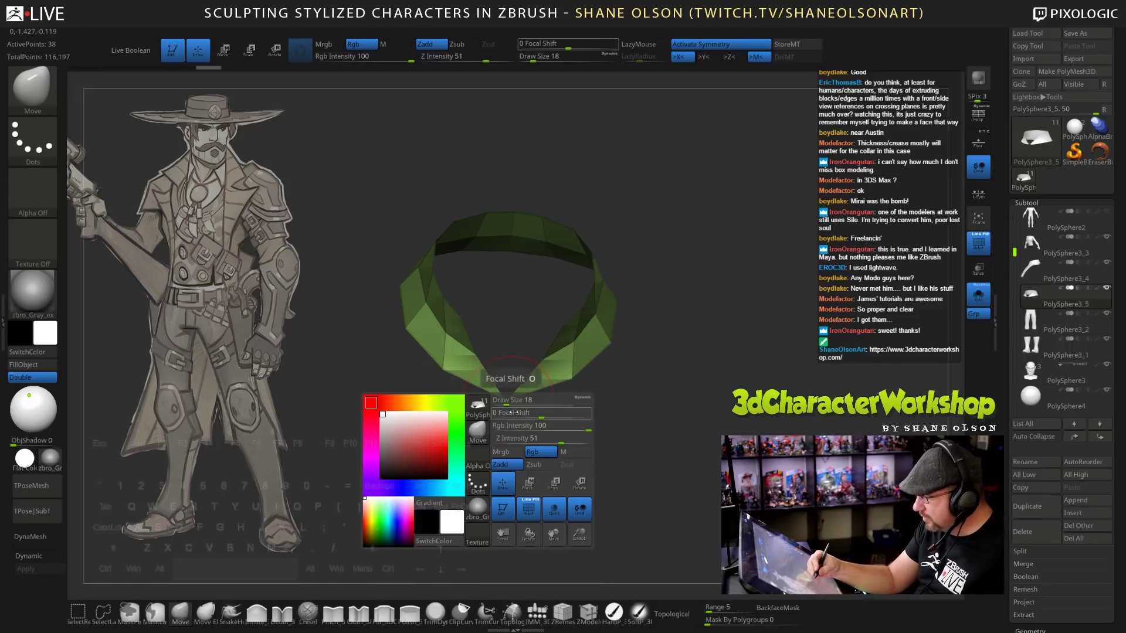
key("b")
key("z")
key("m")
key("space")
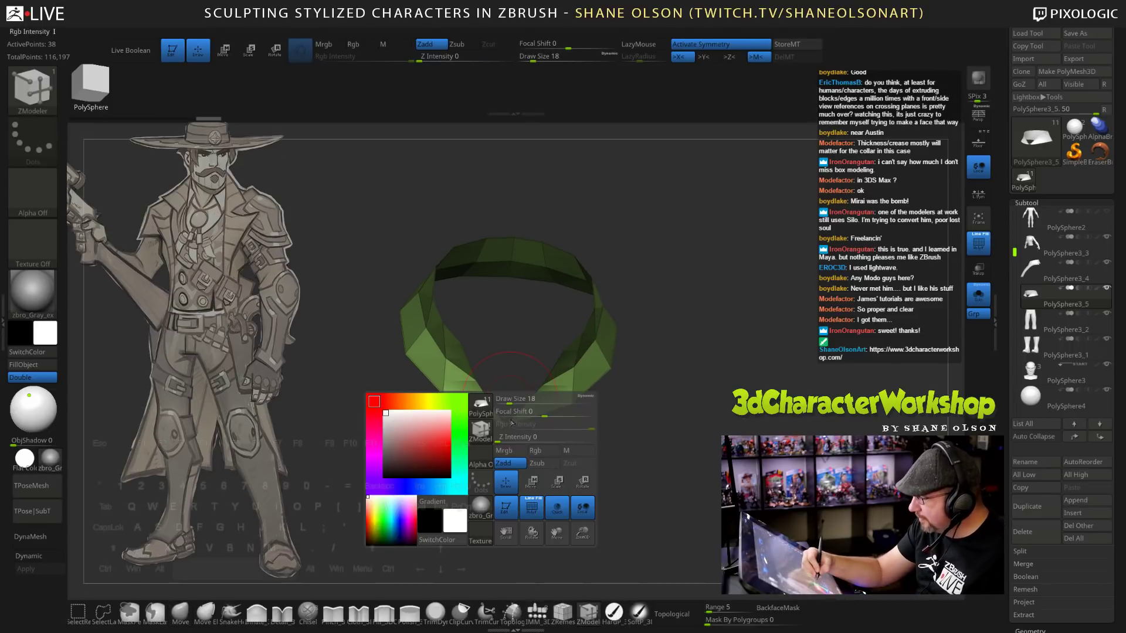
key("space")
left_click(549, 420)
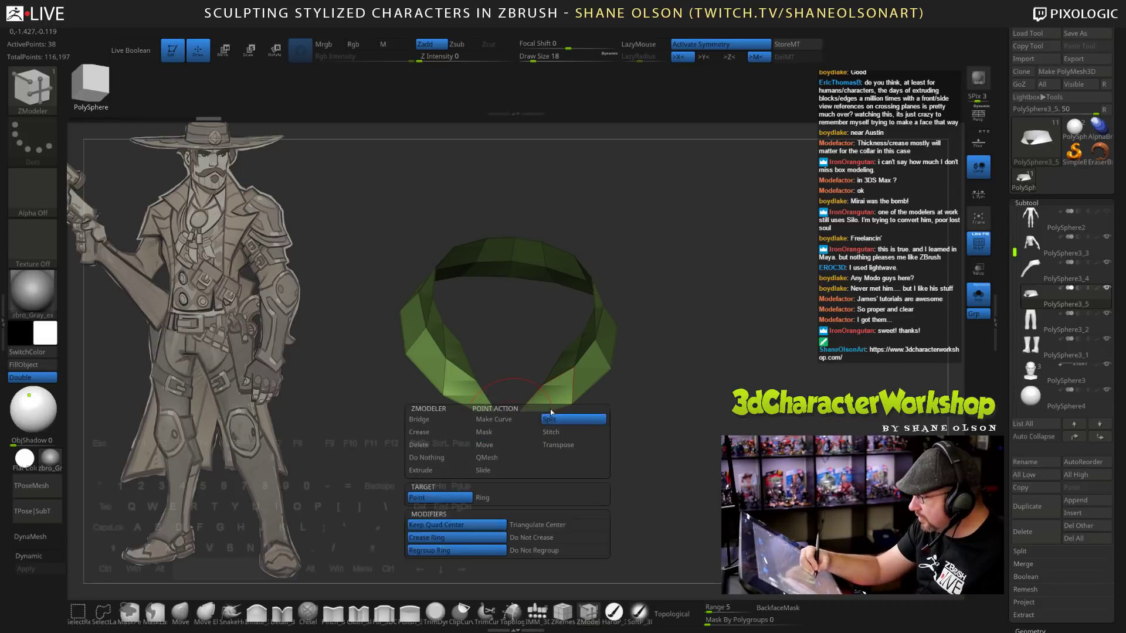
left_click(505, 423)
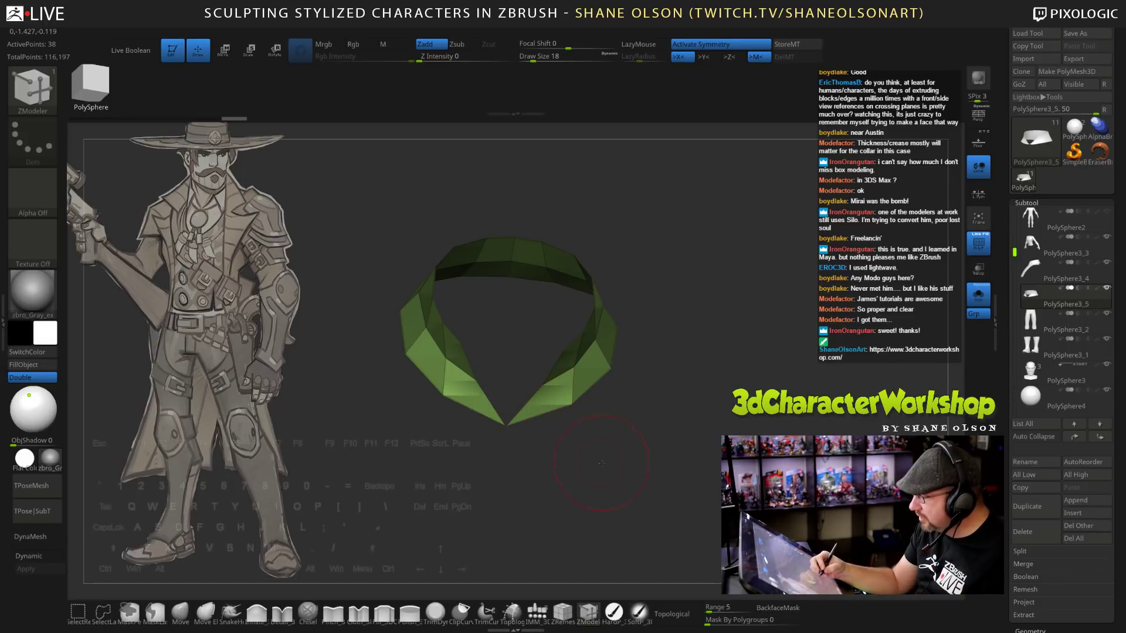
left_click_drag(601, 463, 593, 437)
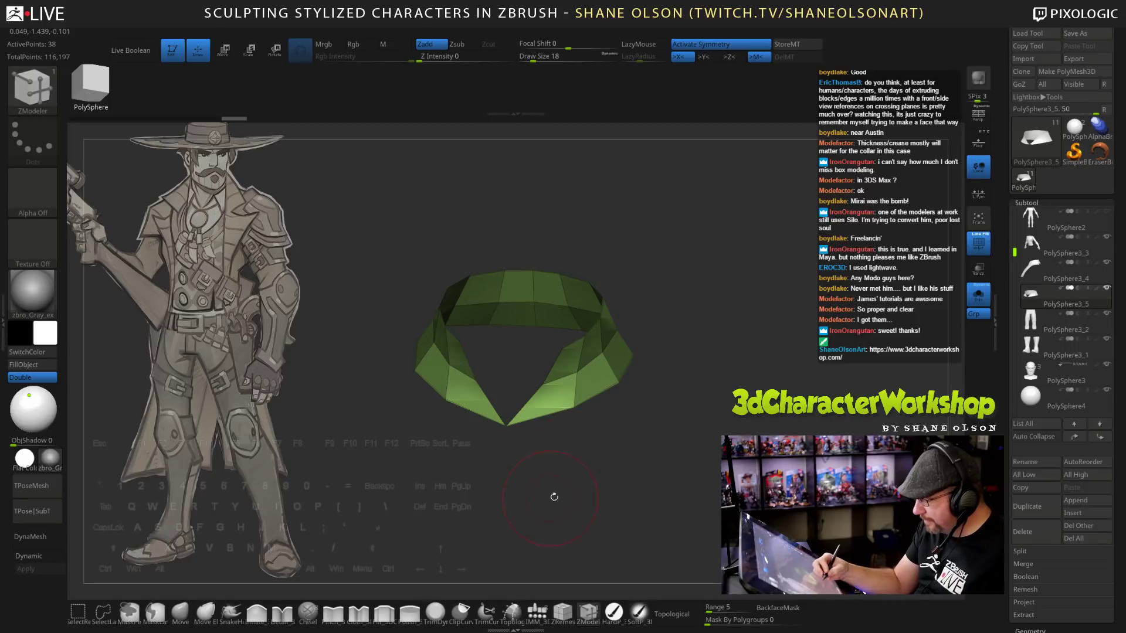
With symmetry off, delete the character's right half of the collar and pull the remaining front tip outward using the Move brush at size 5.
left_click(180, 613)
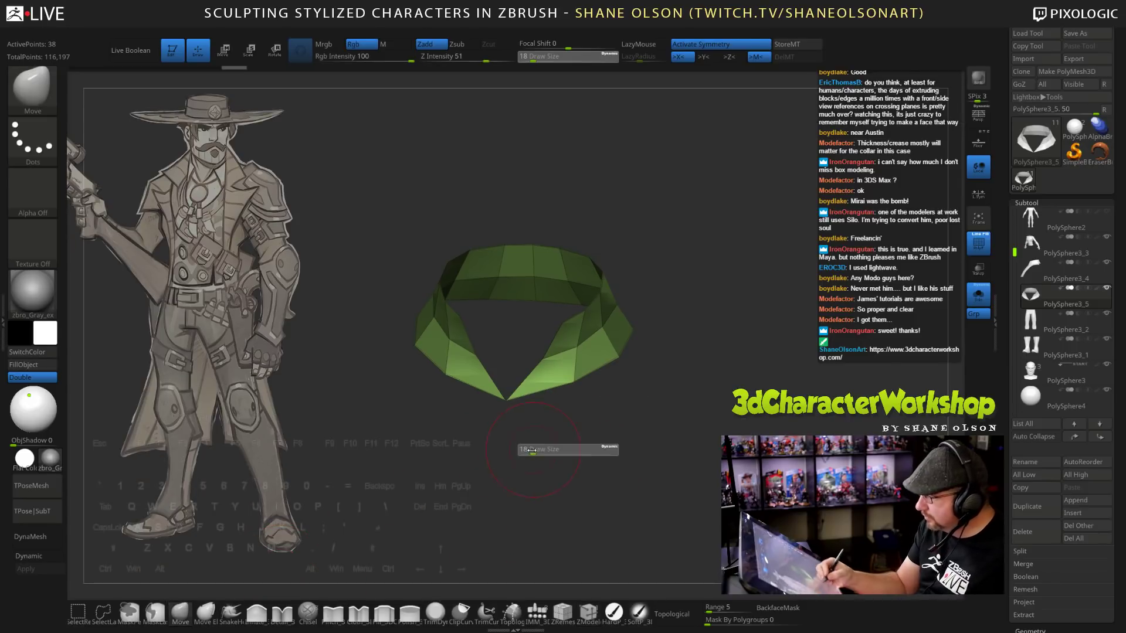
left_click_drag(555, 421, 664, 420)
key("ctrl+shift")
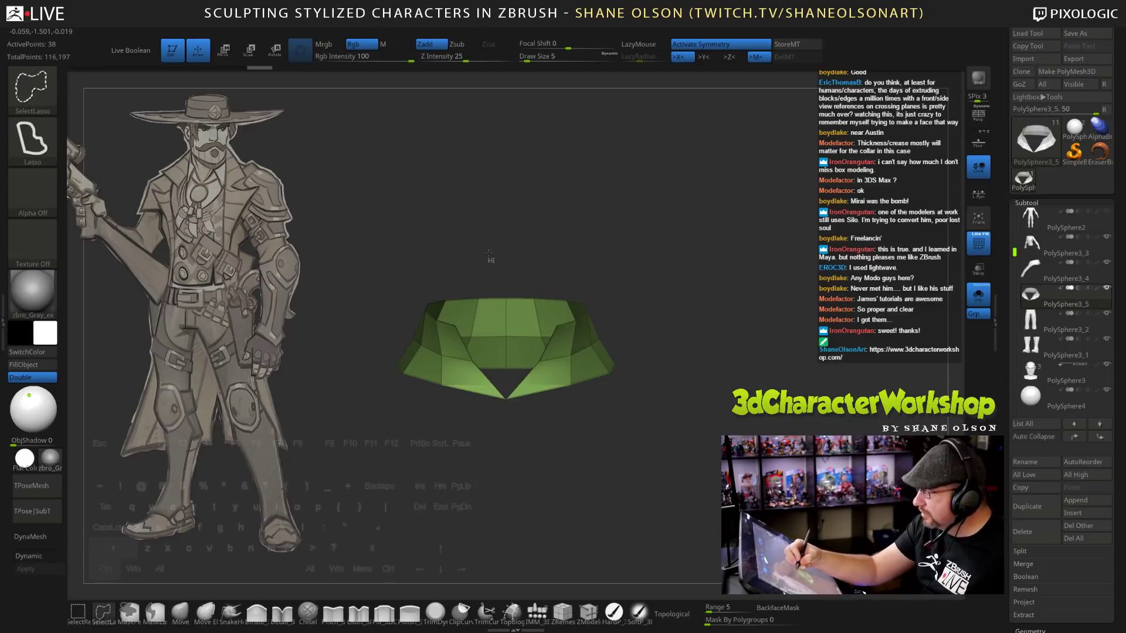
mouse_move(488, 255)
left_mouse_down("ctrl+shift")
mouse_move(452, 487)
mouse_move(503, 481)
left_mouse_up("ctrl+shift")
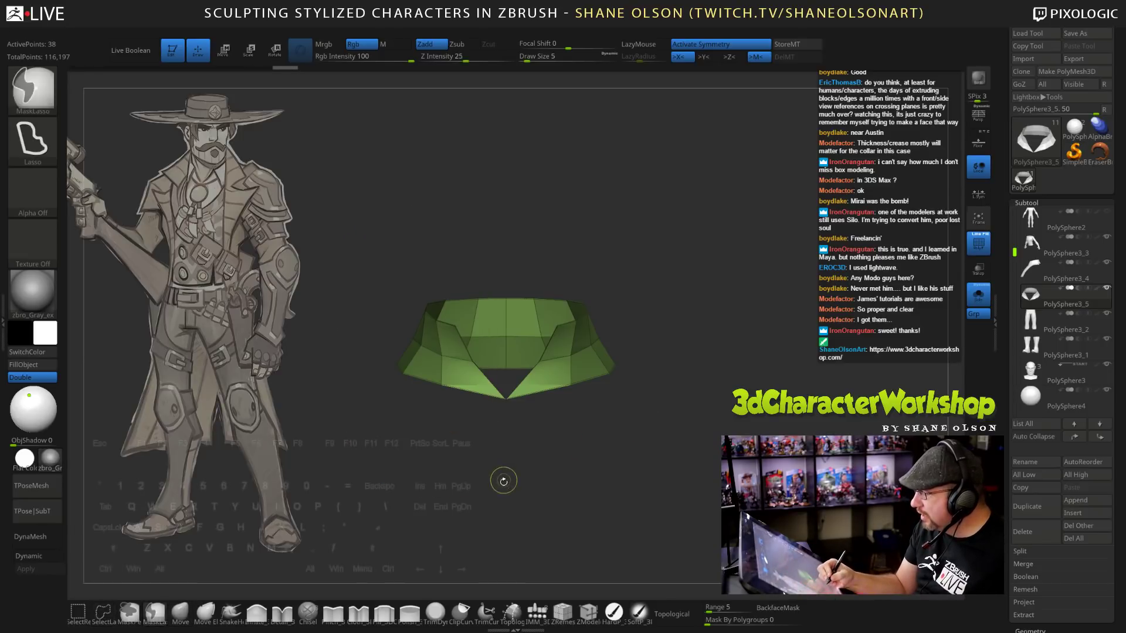
key("x")
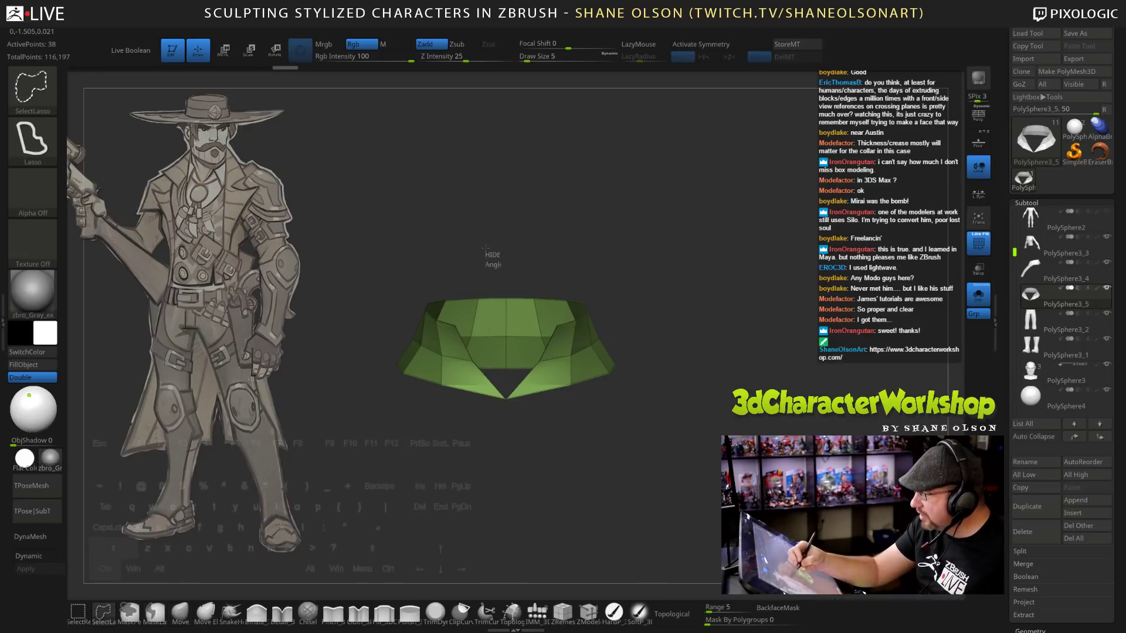
mouse_move(496, 252)
left_mouse_down("ctrl+alt+shift")
mouse_move(478, 490)
mouse_move(499, 497)
left_mouse_up("ctrl+alt+shift")
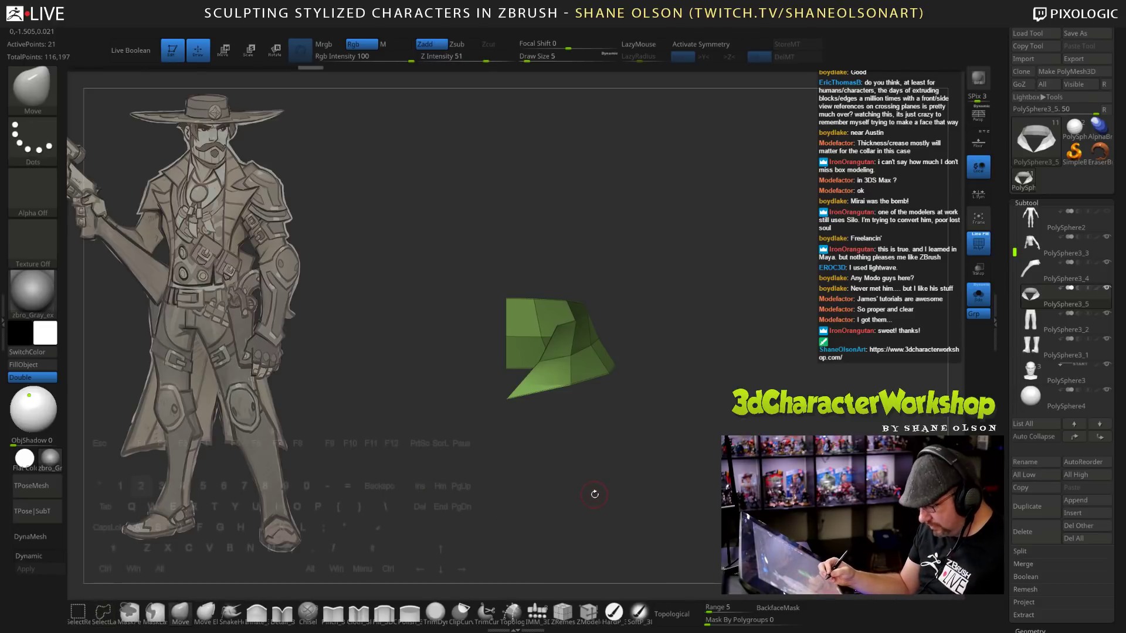
key("2")
left_click(573, 147)
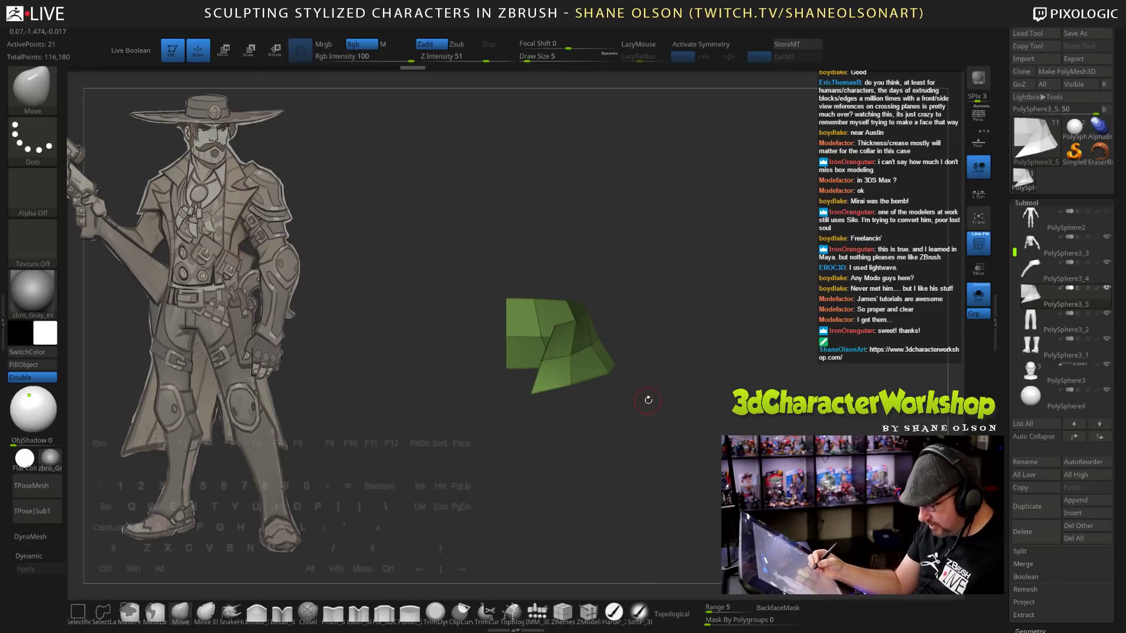
Flip the remaining collar half across the centre and rebuild the full collar with Mirror And Weld, leaving the front open.
key("2")
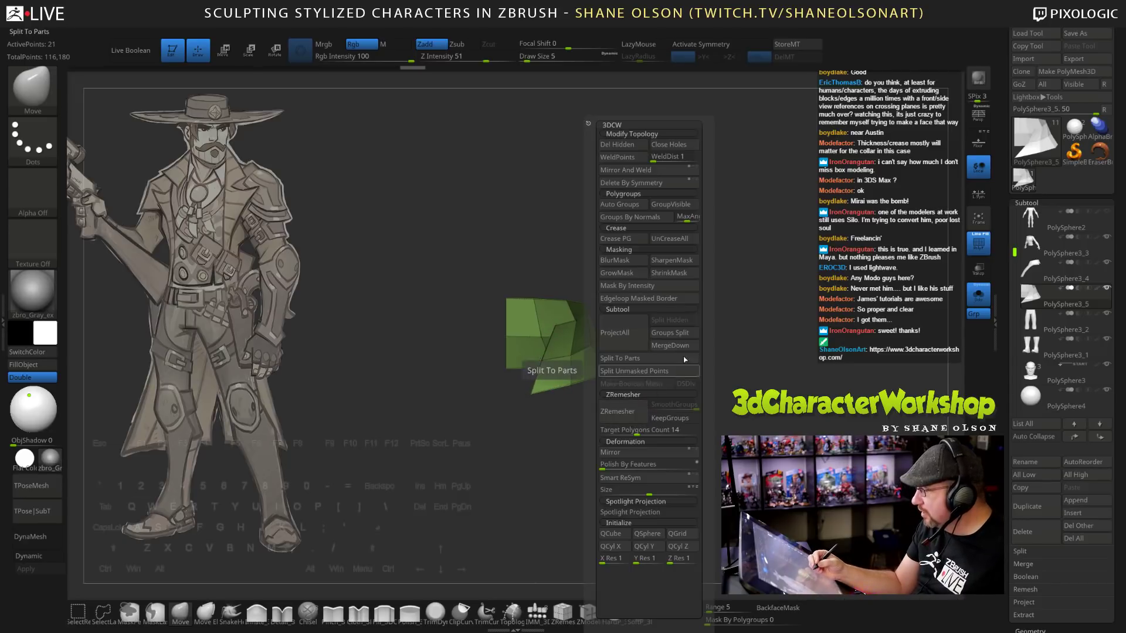
left_click(647, 453)
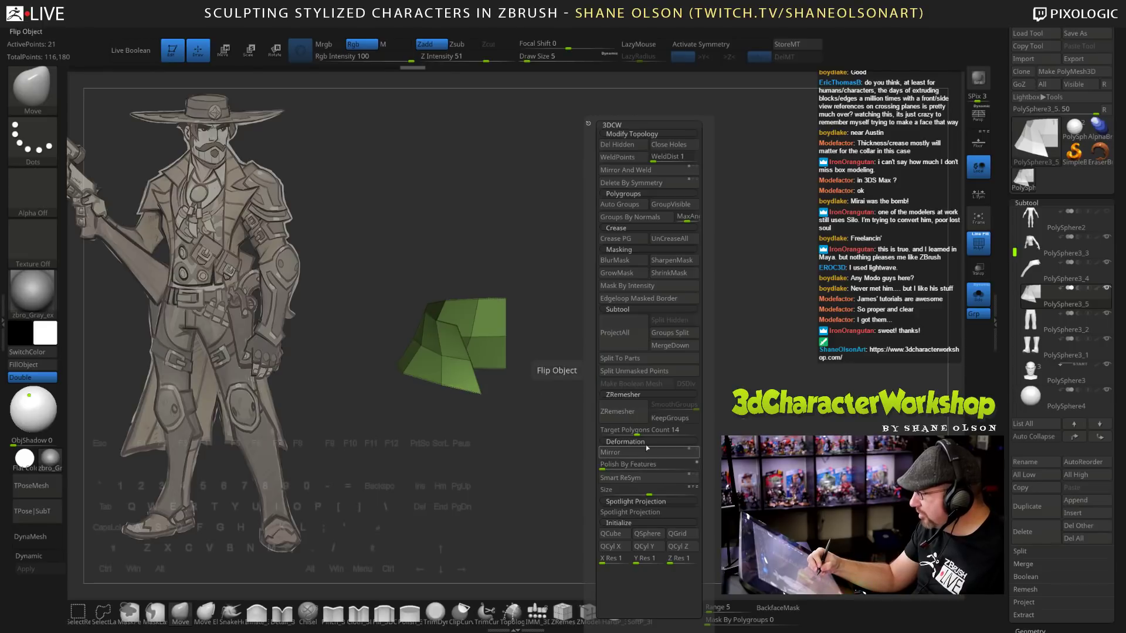
left_click(626, 169)
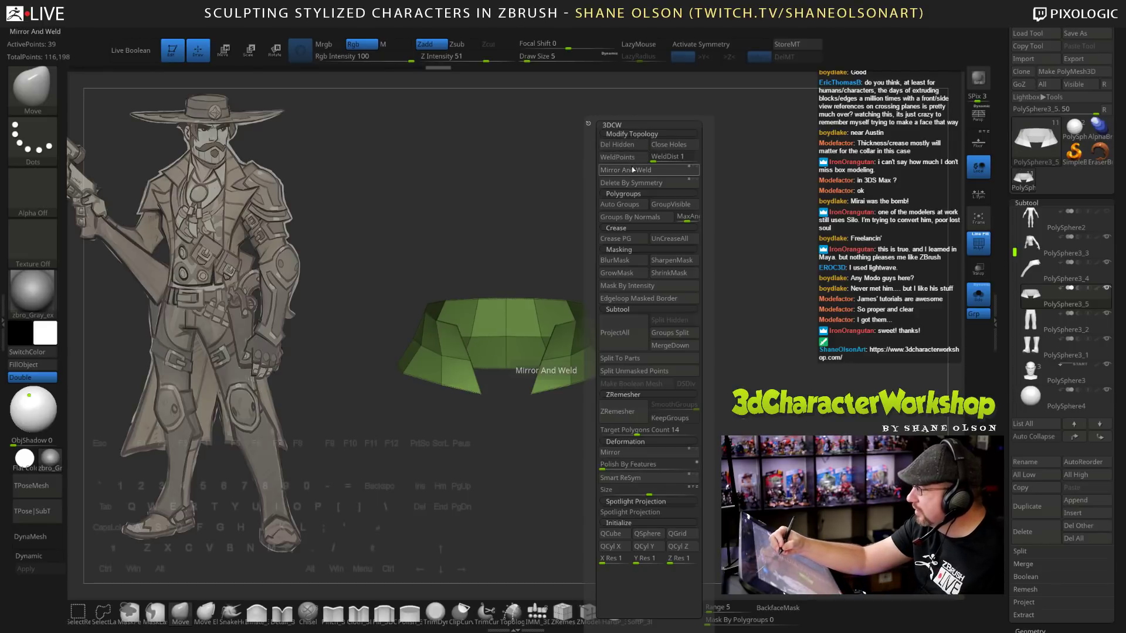
Pull the front tip on the character's left side of the collar outward with the Move brush at size 17 and turn on X symmetry.
left_click_drag(715, 434, 740, 433)
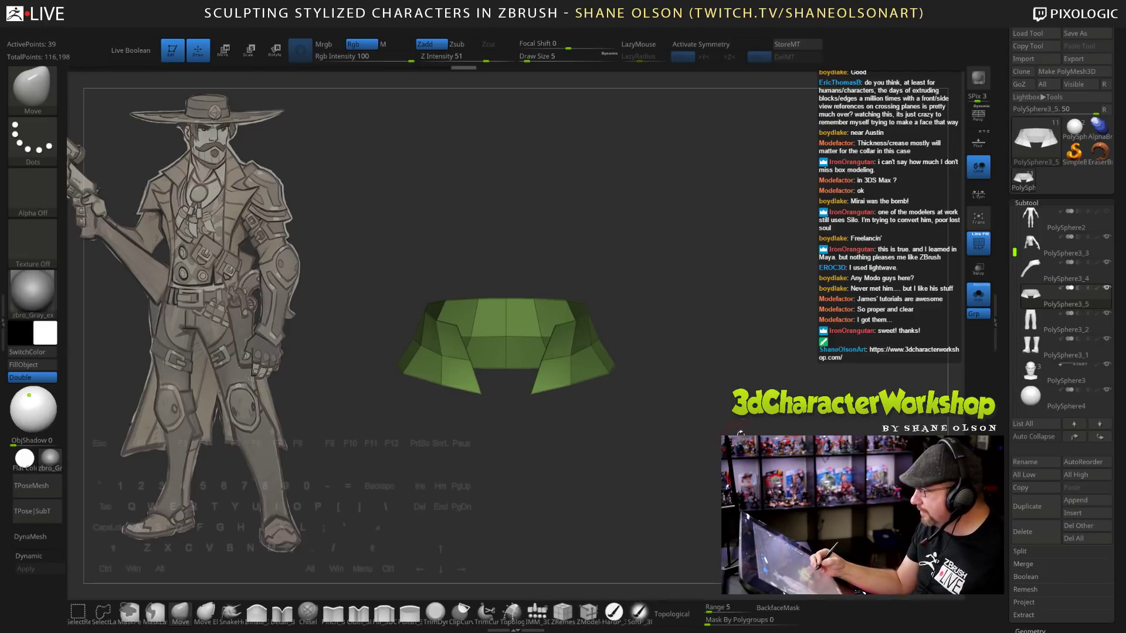
key("s")
mouse_move(627, 430)
left_mouse_down()
mouse_move(639, 430)
mouse_move(622, 424)
mouse_move(611, 440)
left_mouse_up()
key("s")
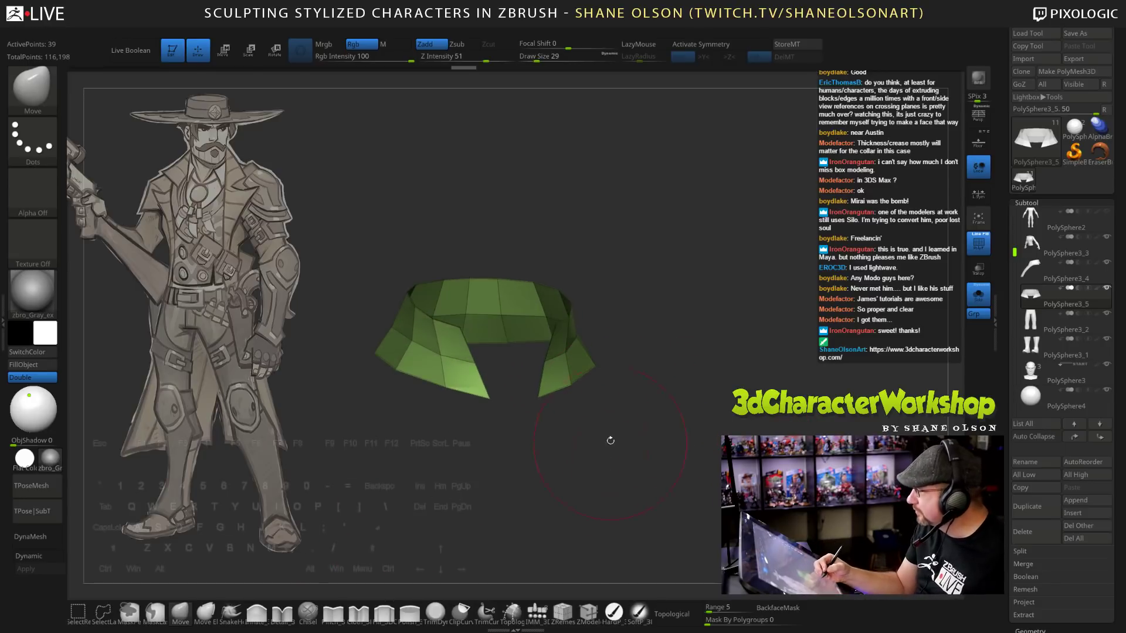
left_click_drag(551, 382, 567, 370)
mouse_move(624, 400)
left_mouse_down()
mouse_move(630, 430)
mouse_move(593, 375)
left_mouse_up()
key("s")
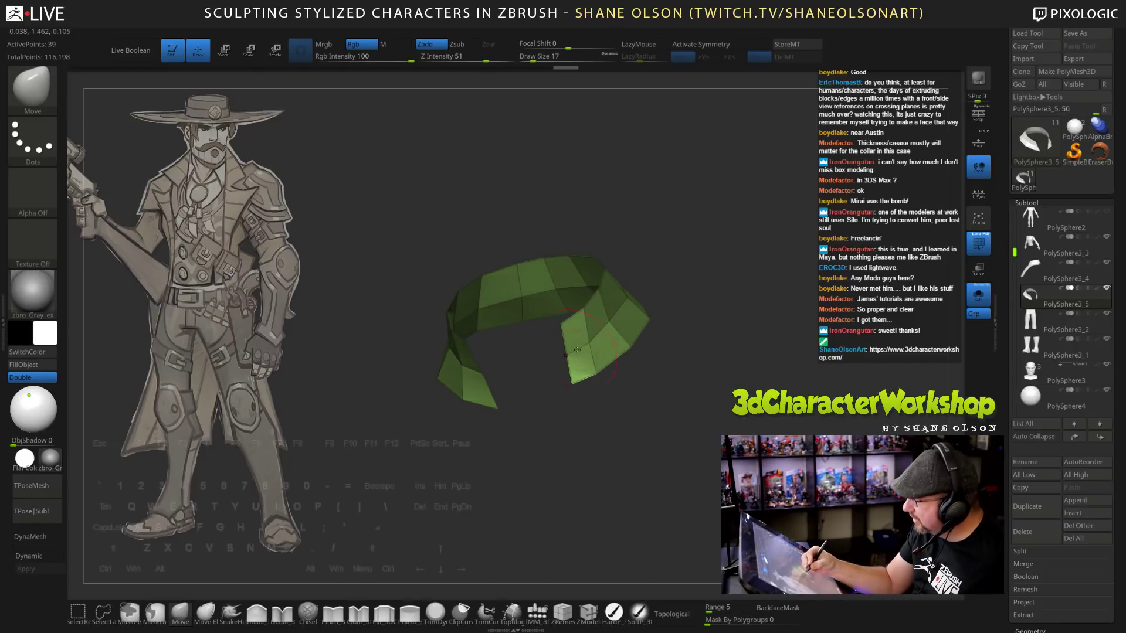
left_click_drag(612, 437, 649, 428)
key("x")
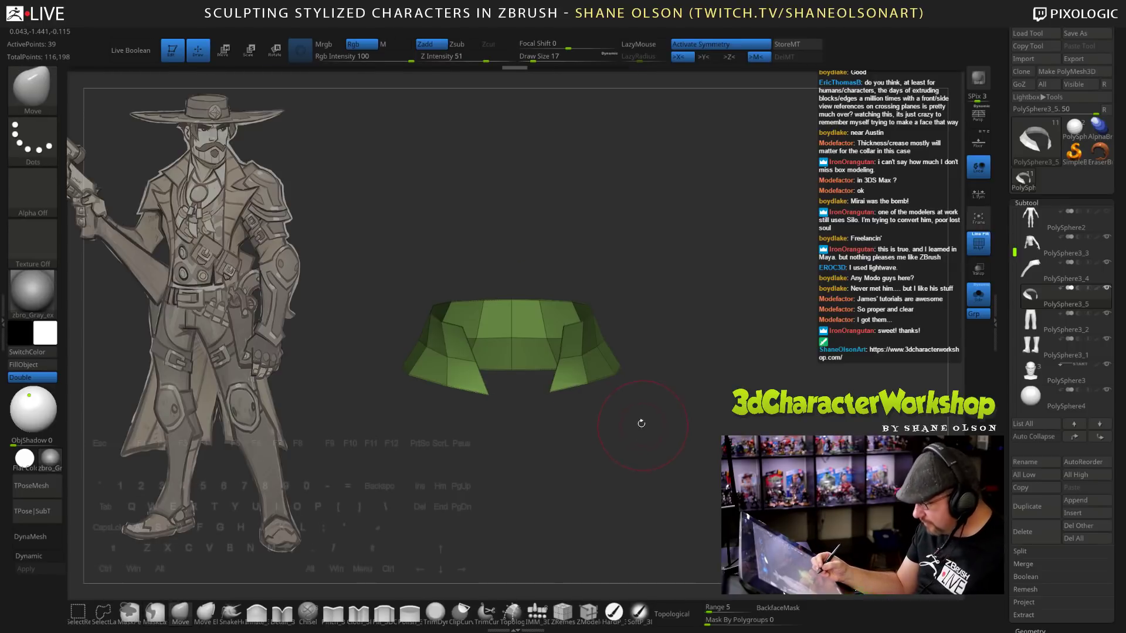
Refine the adjusted front flap at brush size 12, then flip the collar and apply Mirror And Weld to match both sides.
mouse_move(565, 414)
left_mouse_down()
mouse_move(577, 422)
mouse_move(590, 377)
mouse_move(625, 328)
mouse_move(625, 380)
mouse_move(574, 388)
mouse_move(604, 396)
left_mouse_up()
key("s")
key("s")
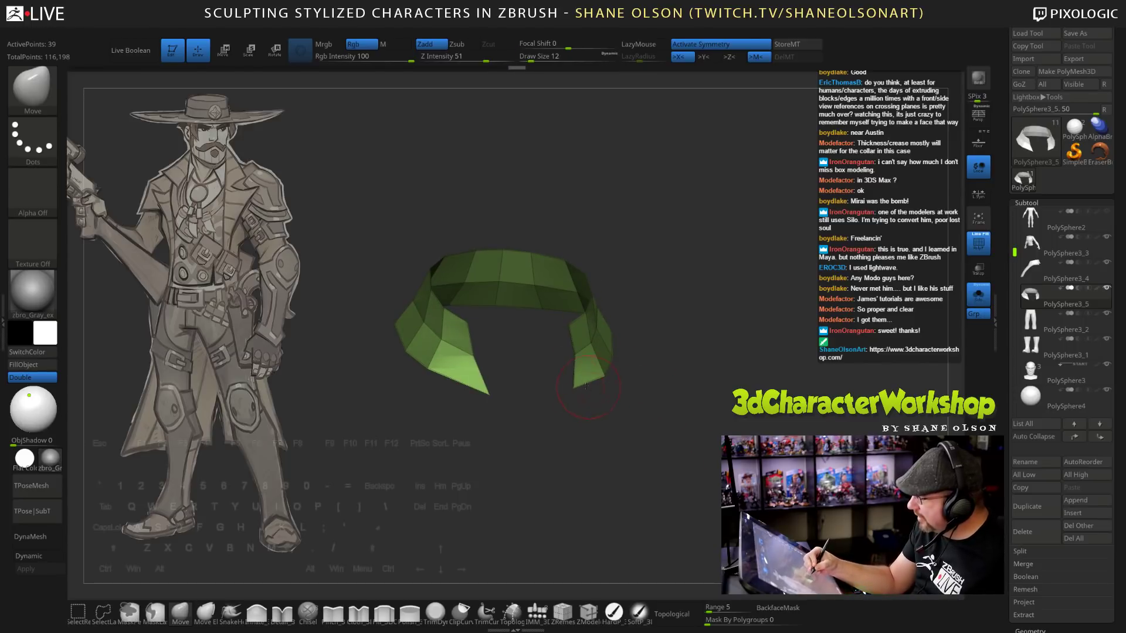
left_click_drag(601, 437, 498, 398)
left_click_drag(597, 458, 606, 444)
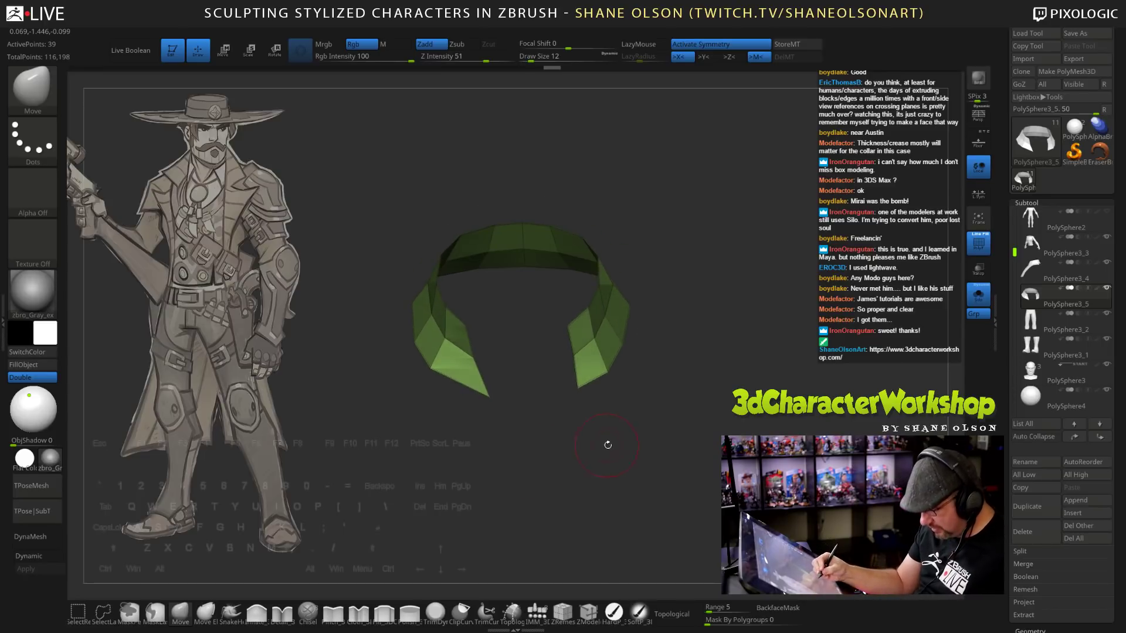
key("space")
left_click(610, 455)
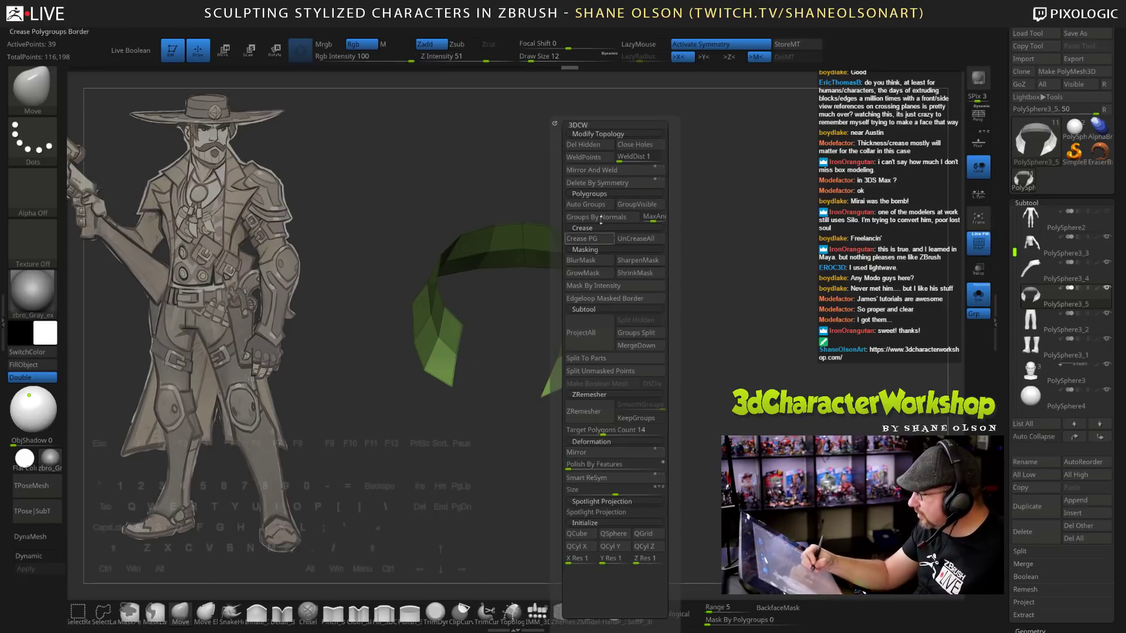
mouse_move(711, 355)
left_mouse_down()
mouse_move(700, 366)
mouse_move(711, 376)
mouse_move(713, 366)
left_mouse_up()
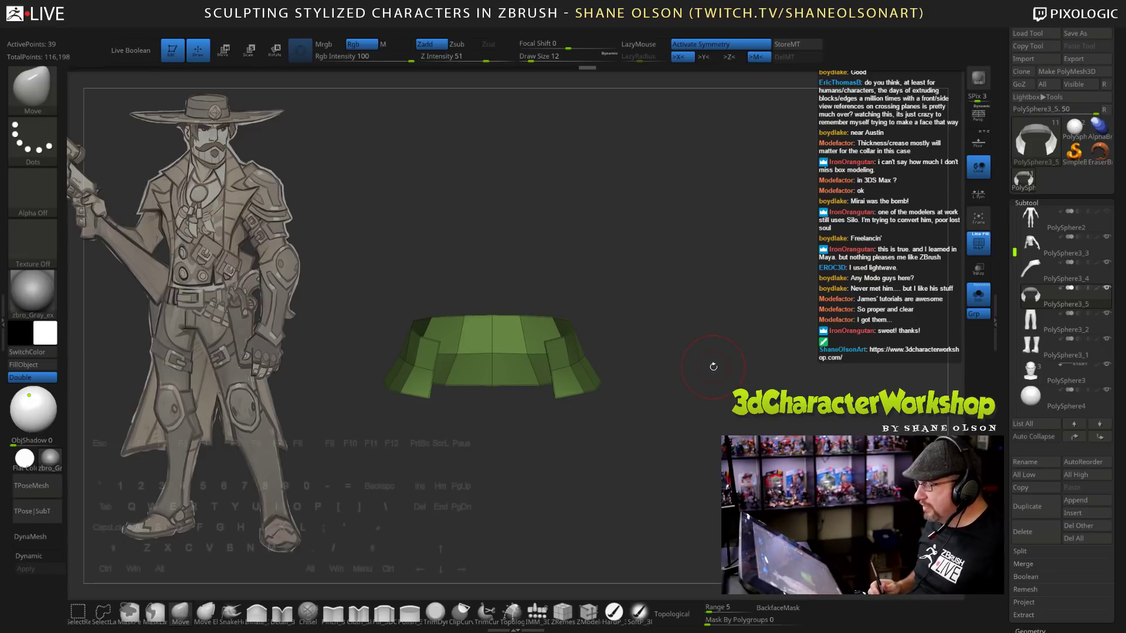
Leave Solo mode and reshape the collar's front flaps around the neck using the Move brush at size 18.
key("s")
left_click_drag(600, 390, 608, 389)
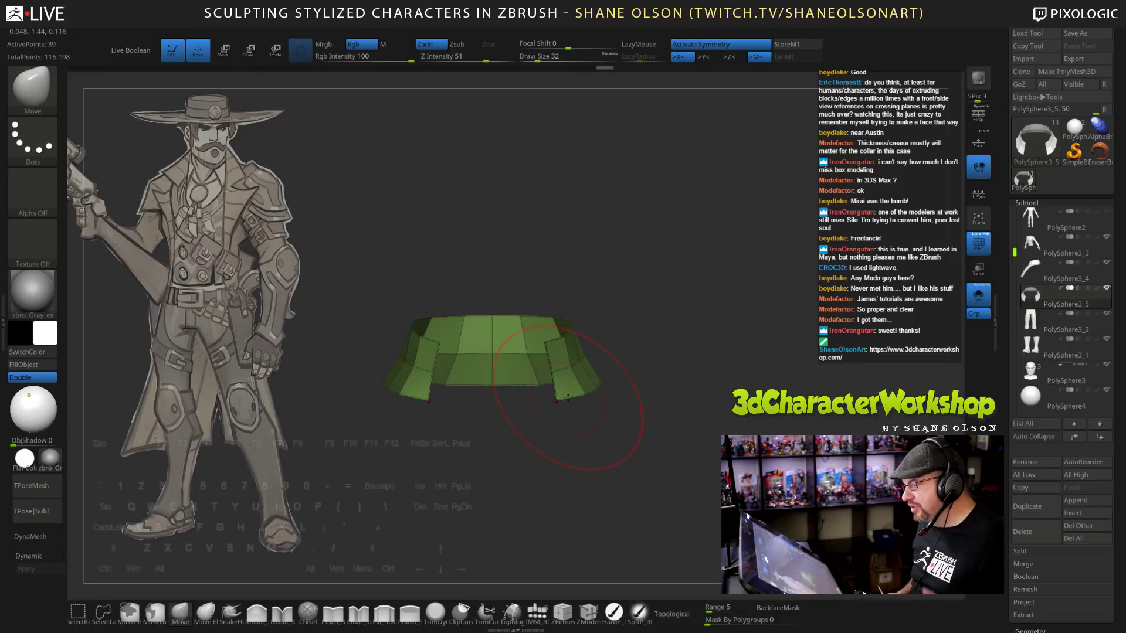
key("s")
left_click_drag(559, 450, 554, 450)
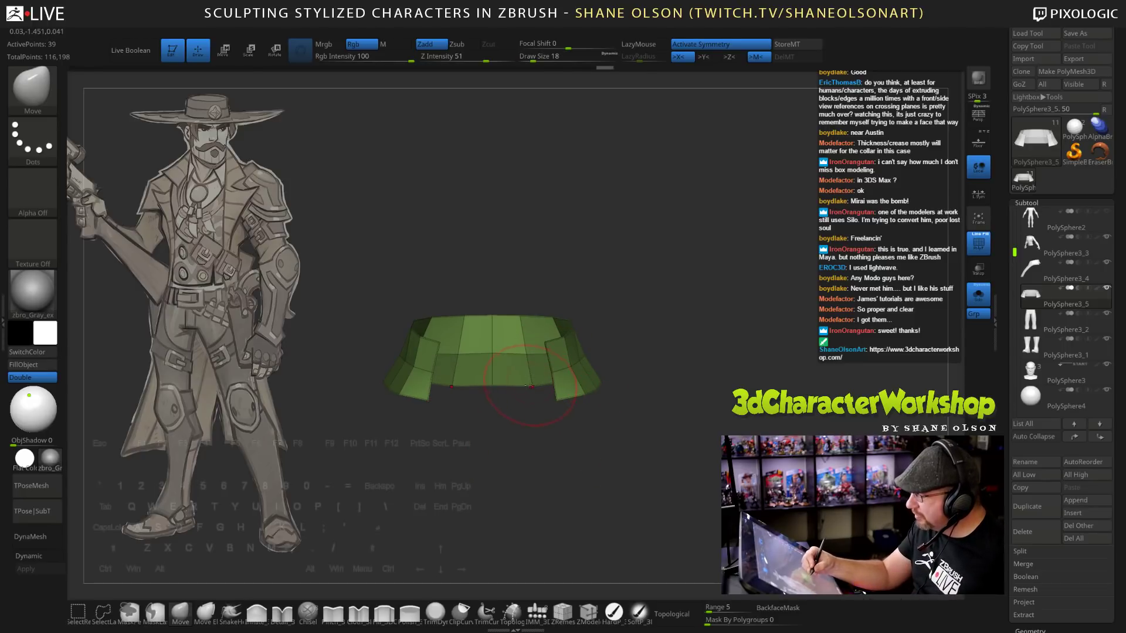
left_click_drag(680, 463, 713, 443)
left_click(978, 299)
mouse_move(754, 381)
left_mouse_down()
mouse_move(723, 350)
mouse_move(639, 351)
mouse_move(596, 367)
left_mouse_up()
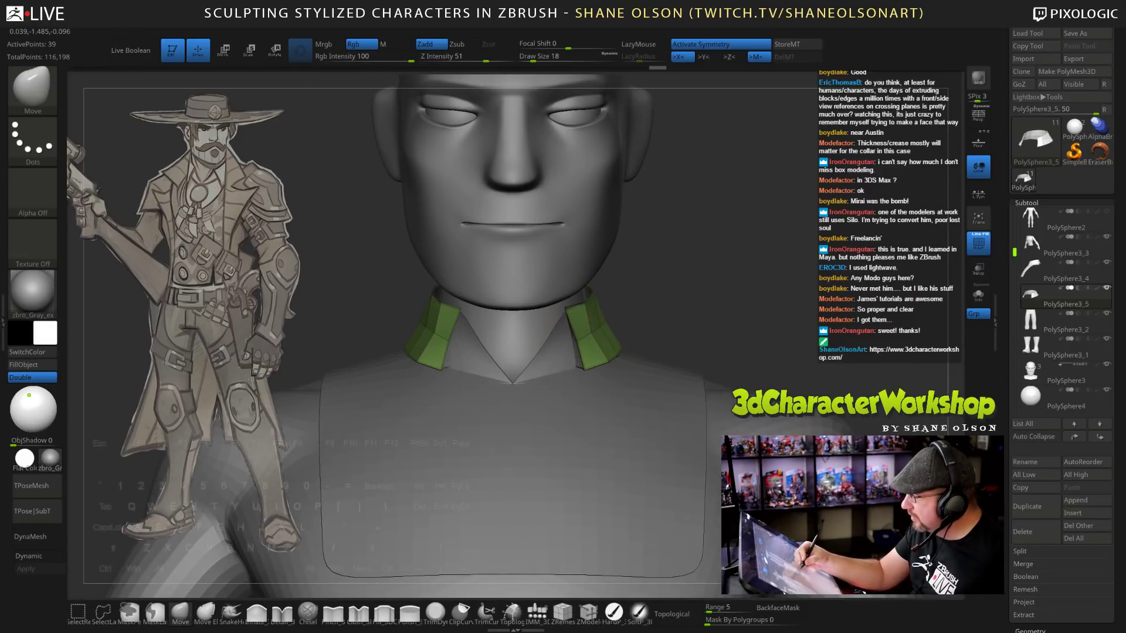
mouse_move(662, 338)
left_mouse_down()
mouse_move(642, 339)
mouse_move(688, 297)
mouse_move(657, 304)
mouse_move(639, 332)
left_mouse_up()
mouse_move(740, 270)
left_mouse_down()
mouse_move(705, 251)
mouse_move(671, 254)
left_mouse_up()
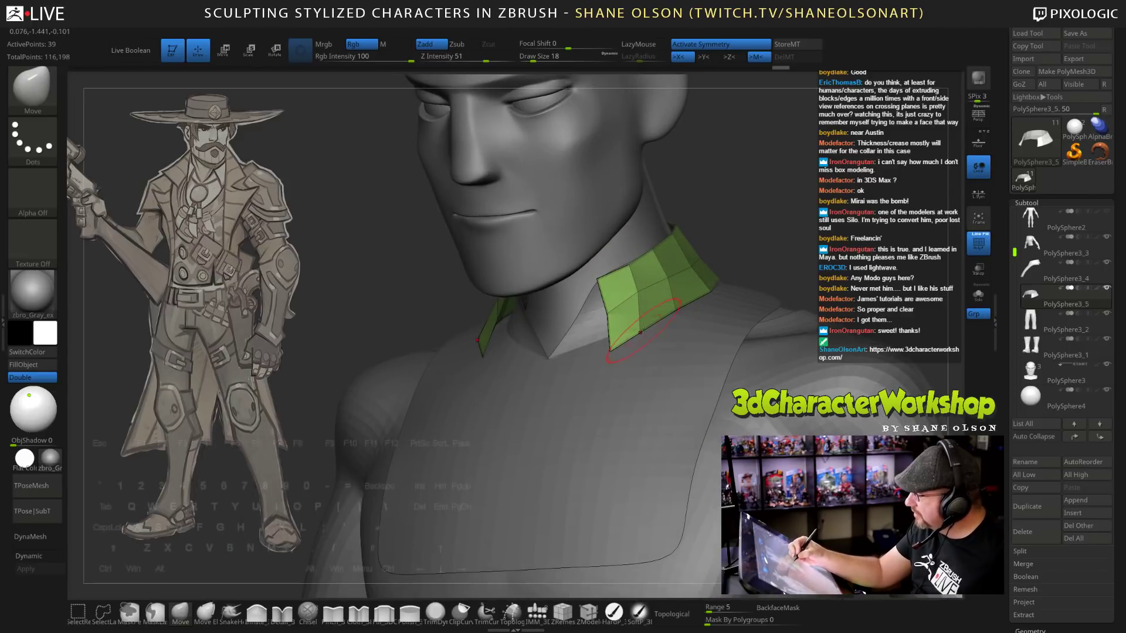
left_click_drag(640, 301, 626, 271)
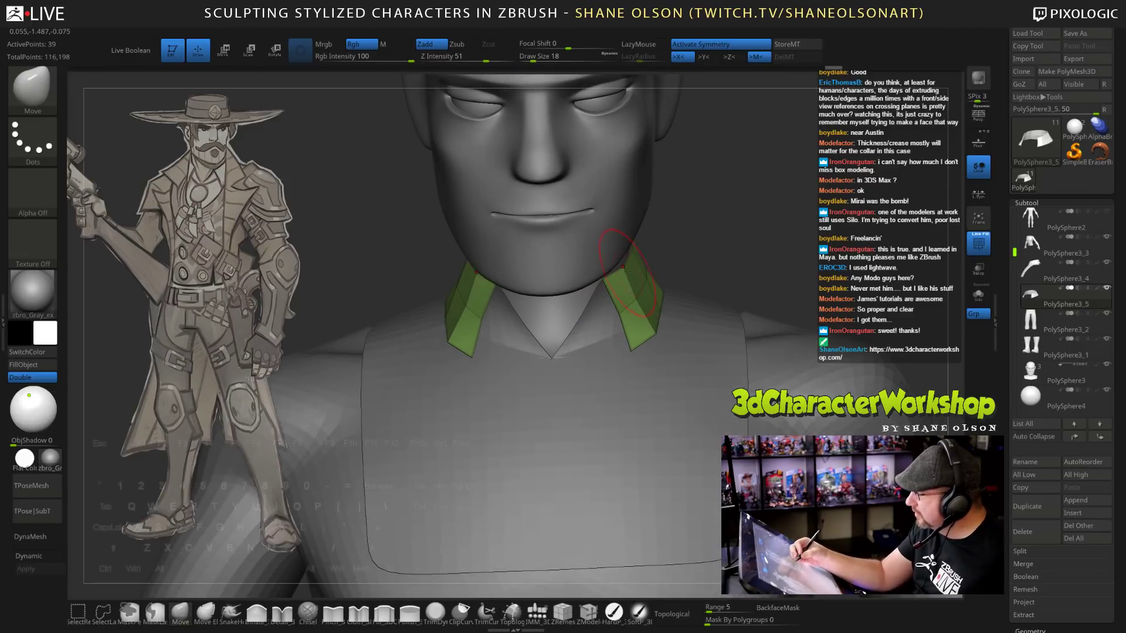
left_click_drag(706, 245, 645, 320)
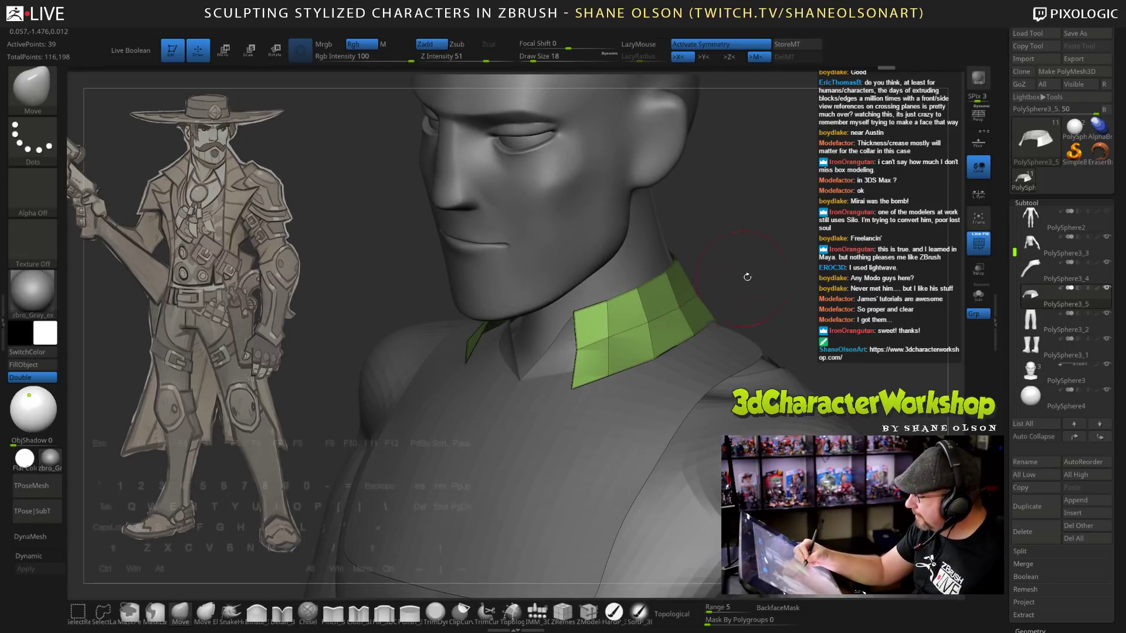
Shape the sides and back of the collar to wrap around the neck and rest above the shoulders.
left_click_drag(747, 277, 706, 324)
left_click_drag(799, 238, 679, 267)
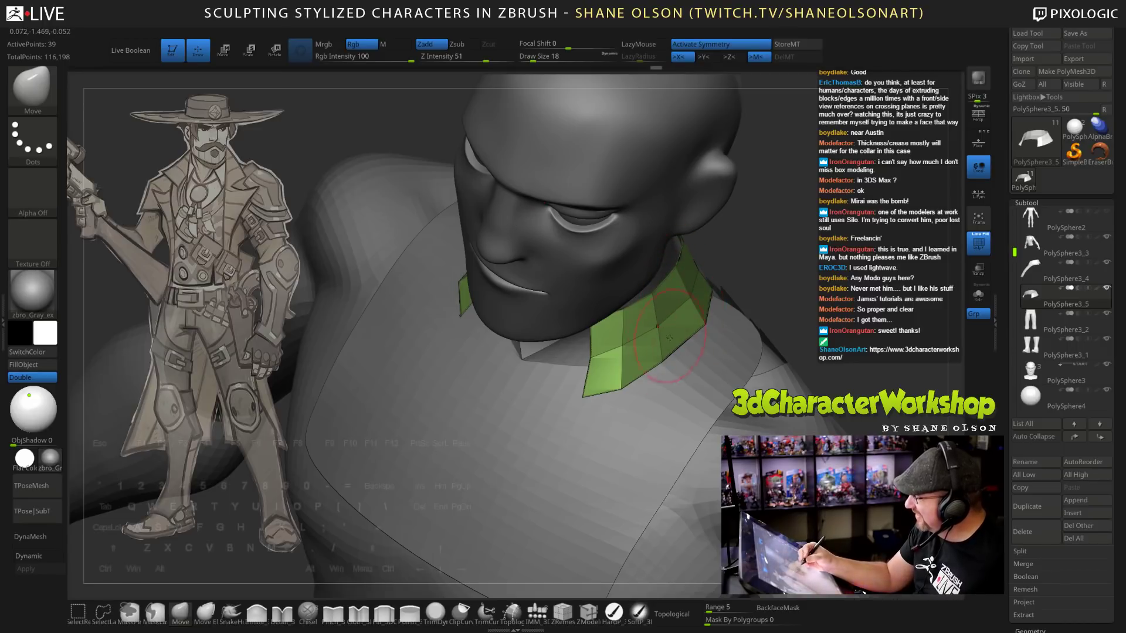
left_click_drag(753, 294, 762, 322)
left_click_drag(787, 256, 779, 296)
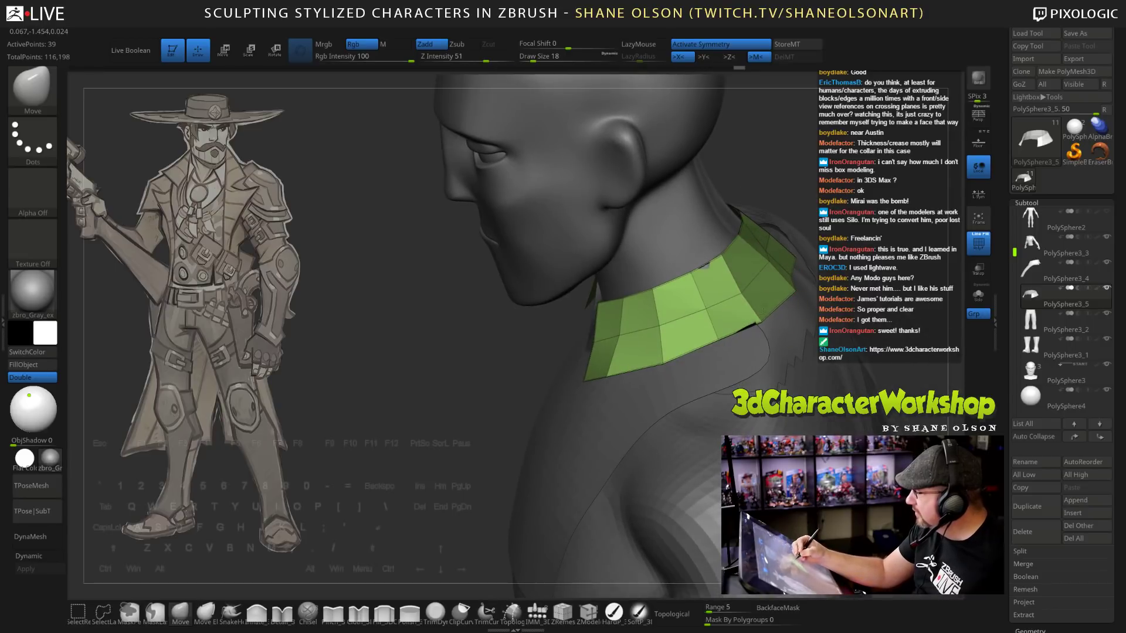
left_click_drag(704, 267, 674, 378)
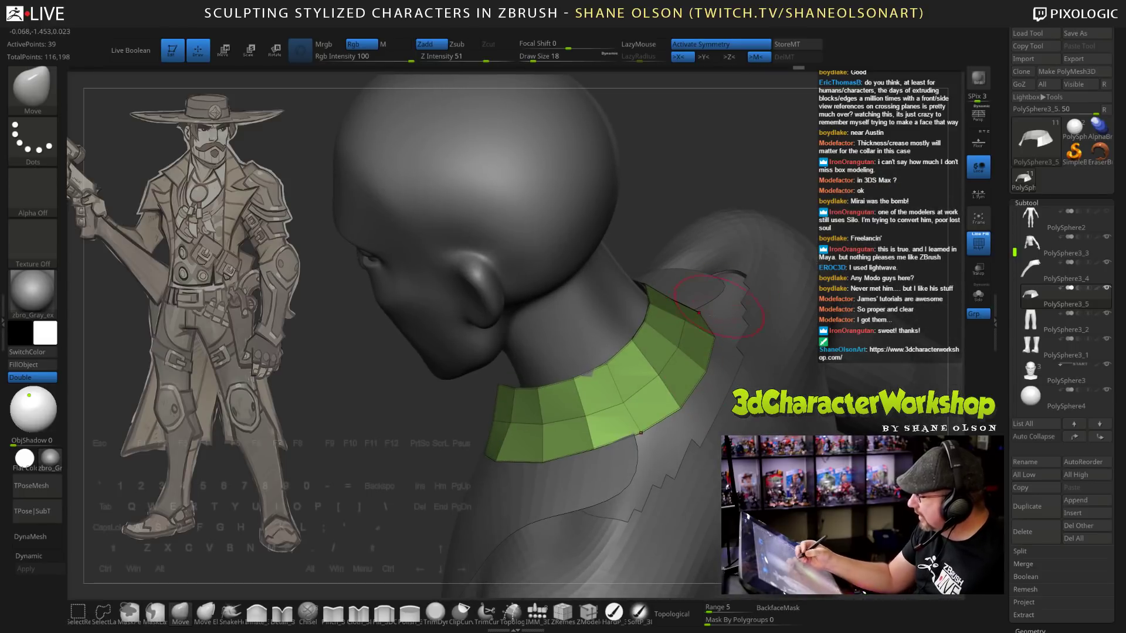
mouse_move(682, 378)
left_mouse_down()
mouse_move(677, 402)
mouse_move(646, 417)
left_mouse_up()
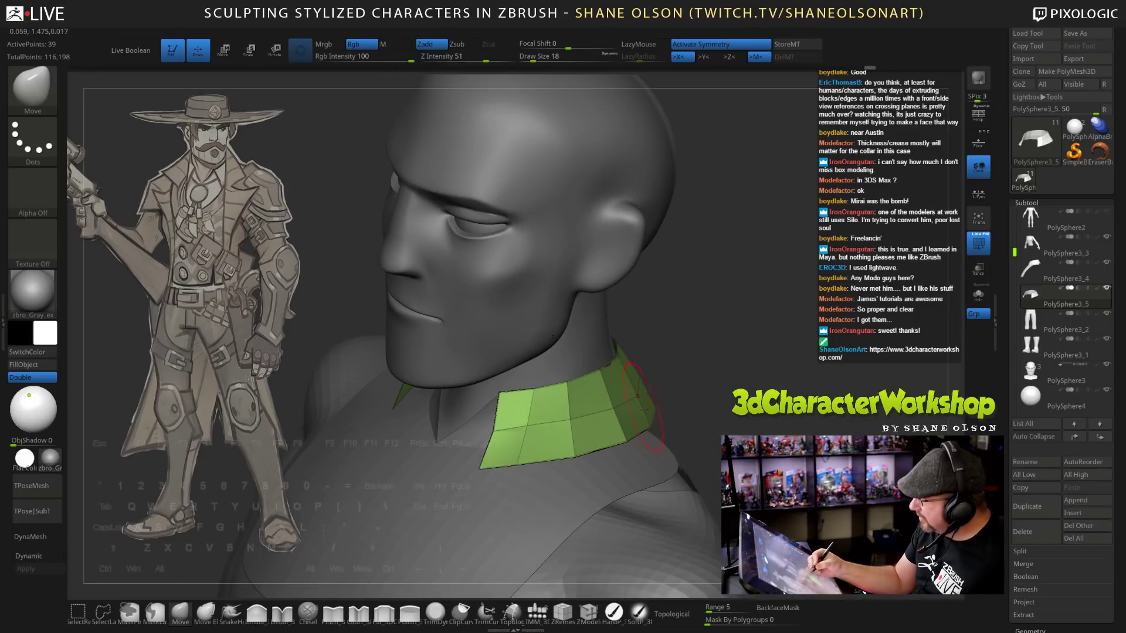
left_click_drag(685, 363, 715, 370)
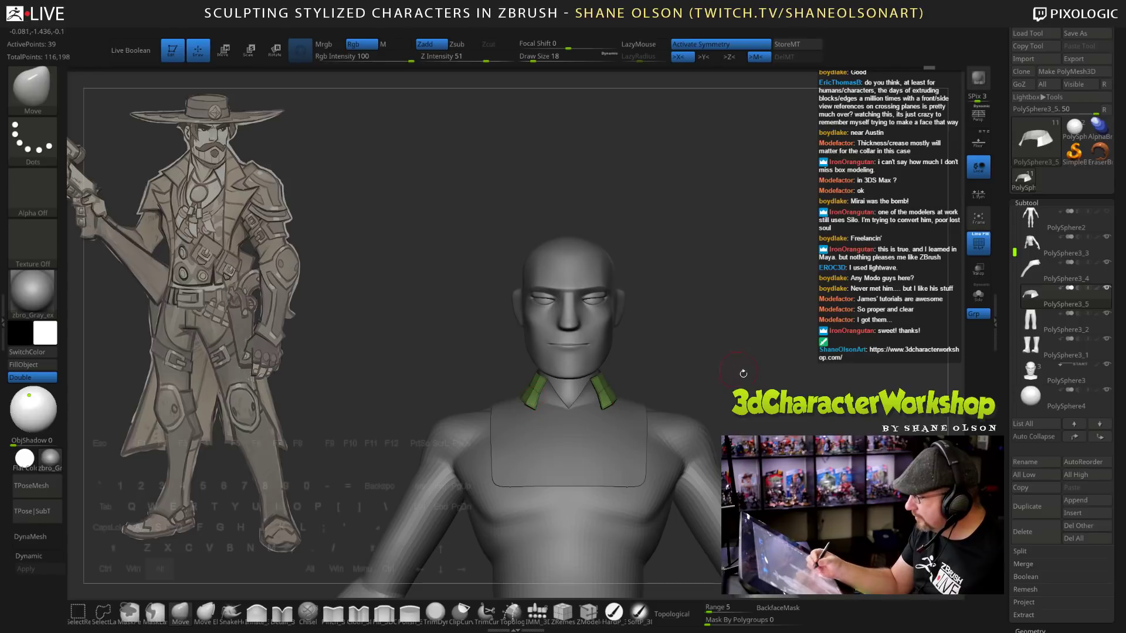
Turn on Dynamic Subdivision for the collar and set the Move brush's draw size to 4.
left_click_drag(742, 373, 731, 377, "alt")
key("shift+f")
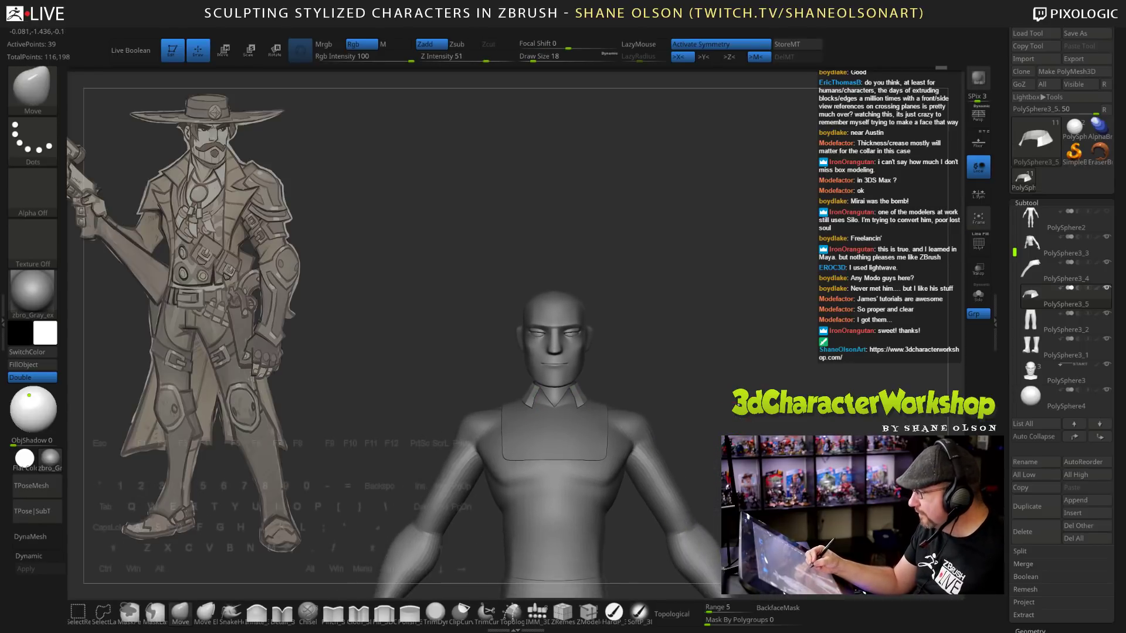
left_click_drag(751, 414, 758, 305)
key("d")
key("shift+f")
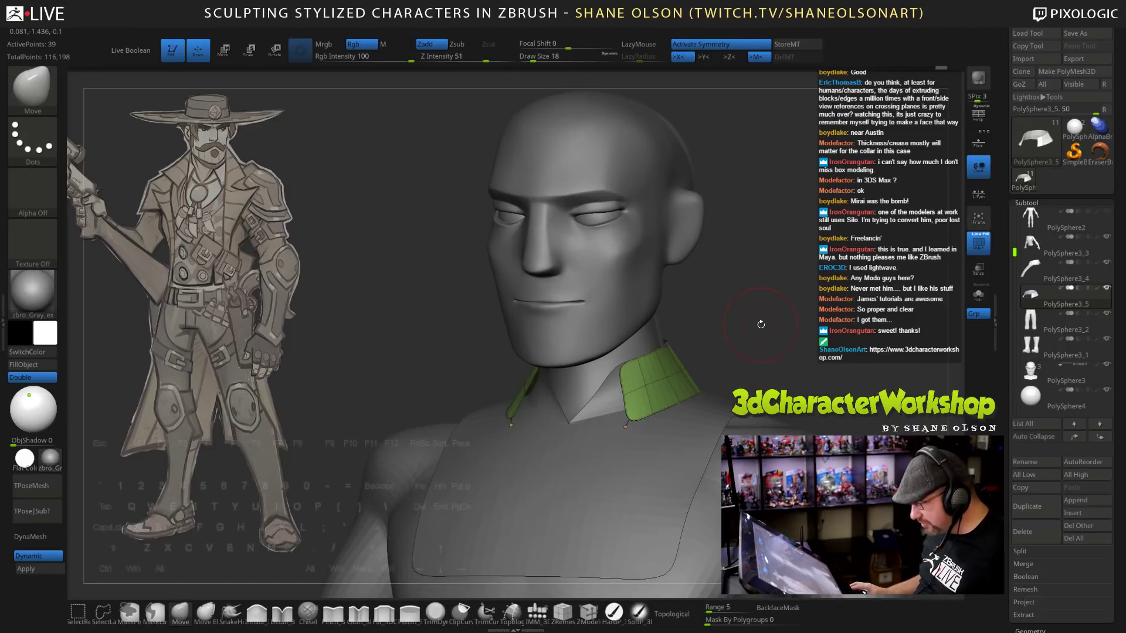
left_click_drag(709, 332, 725, 381)
key("s")
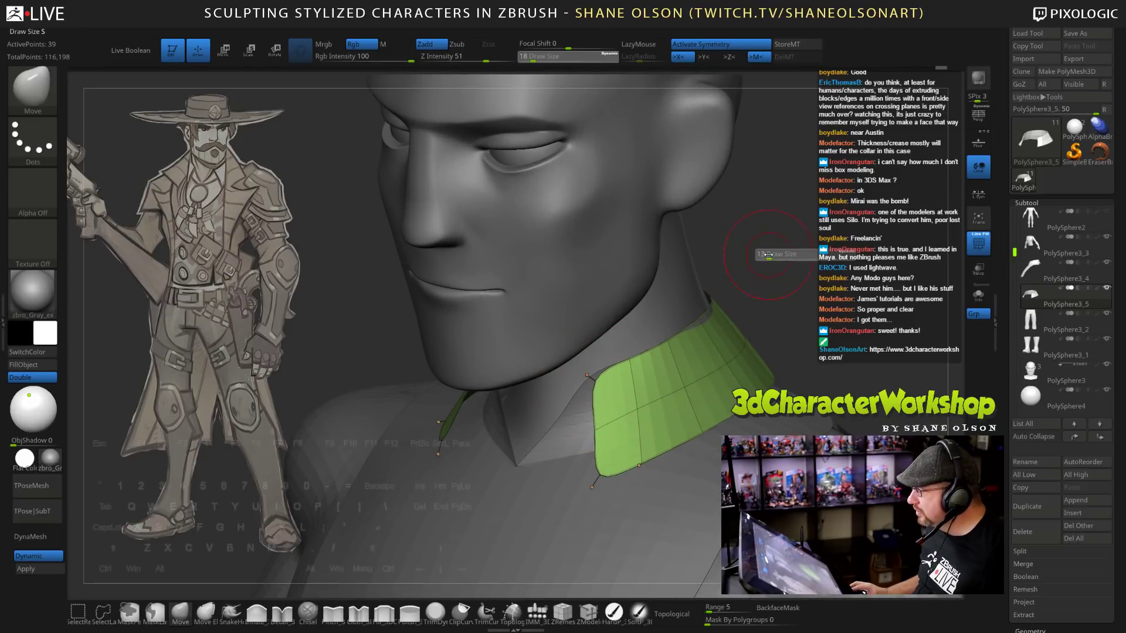
left_click_drag(770, 255, 763, 256)
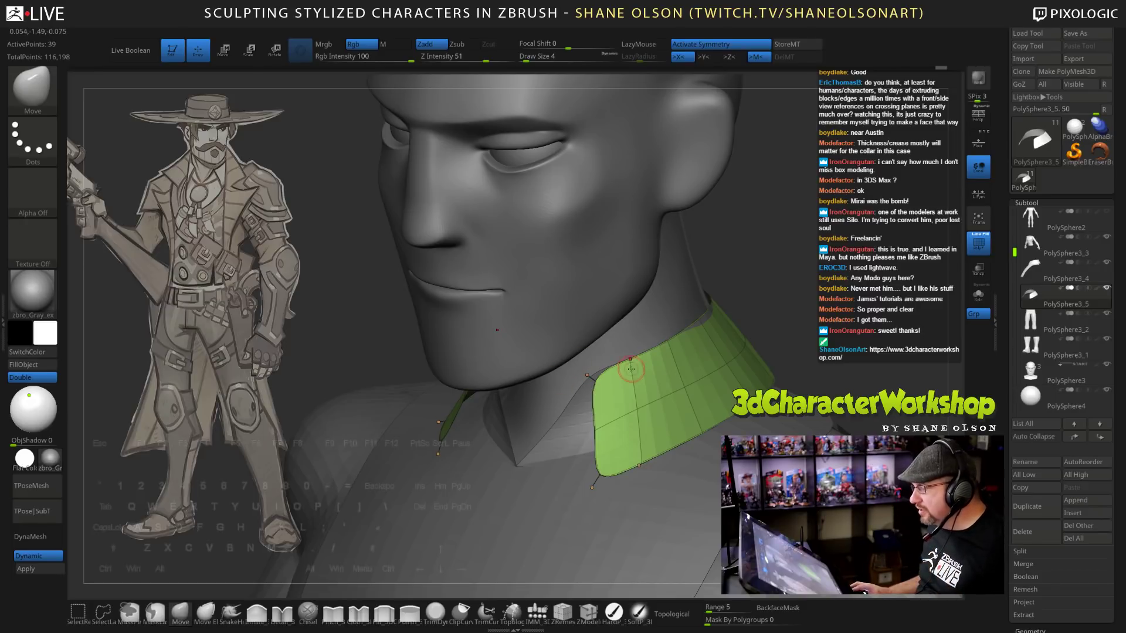
left_click_drag(830, 264, 709, 289)
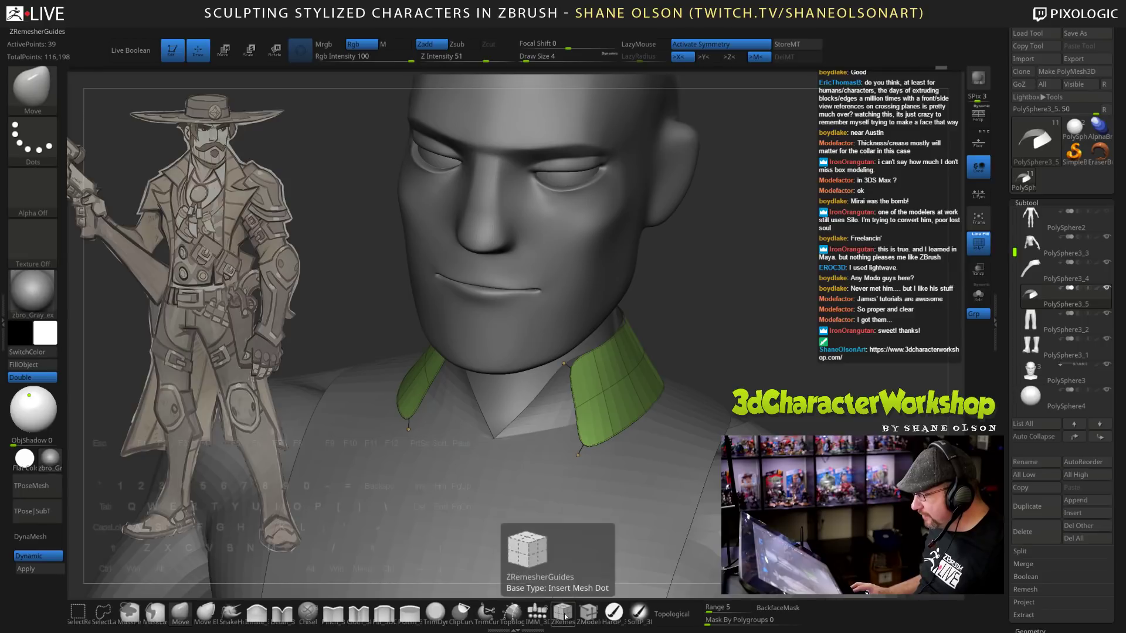
Give the collar a thin thickness with the ZModeler Extrude Polygroup All action.
left_click(588, 612)
left_click_drag(592, 387, 629, 378)
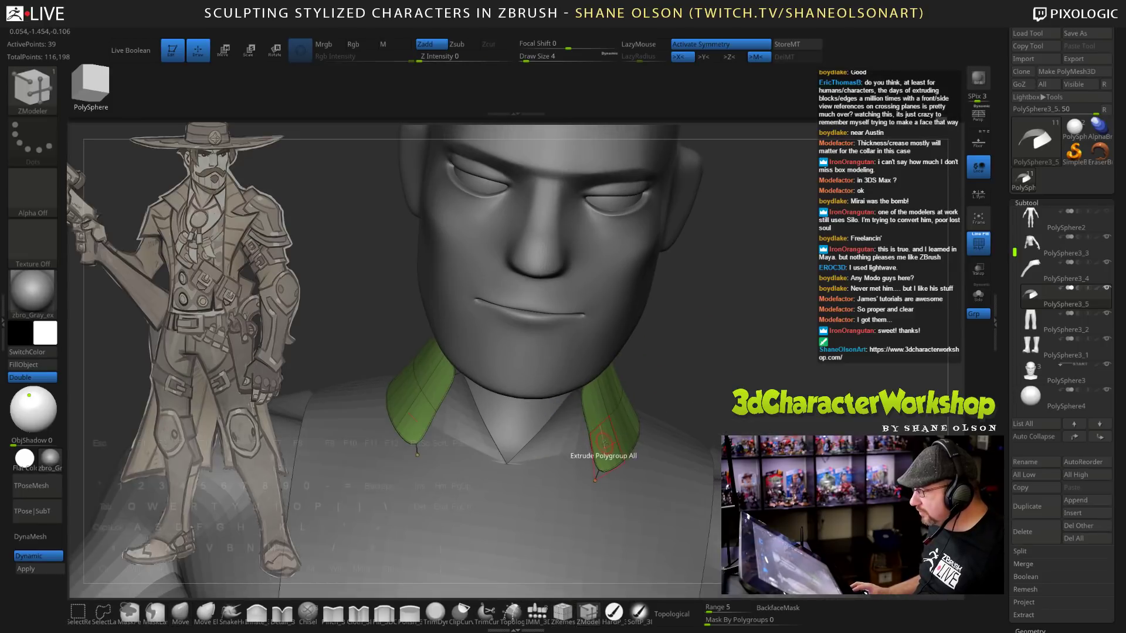
left_click_drag(607, 444, 612, 443)
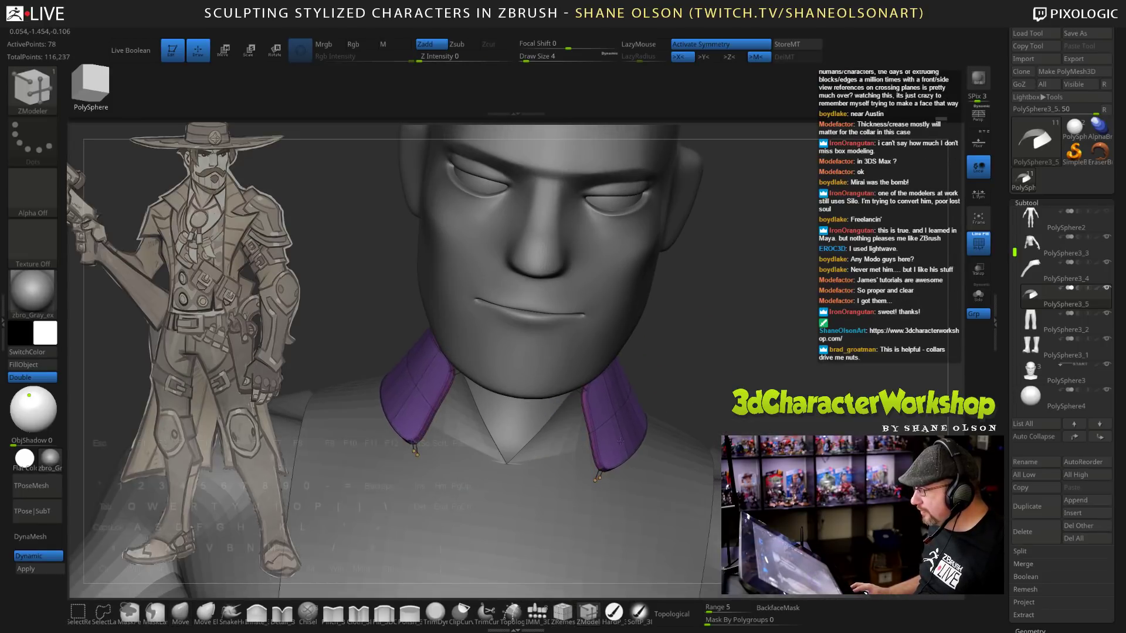
mouse_move(787, 332)
left_mouse_down()
mouse_move(789, 314)
mouse_move(727, 357)
mouse_move(762, 371)
mouse_move(747, 398)
mouse_move(757, 422)
mouse_move(775, 417)
mouse_move(753, 431)
left_mouse_up()
In Solo mode, regroup the collar by normals, crease the polygroup borders, and restore Dynamic Subdivision and the full character display.
left_click(978, 295)
key("shift+d")
key("space")
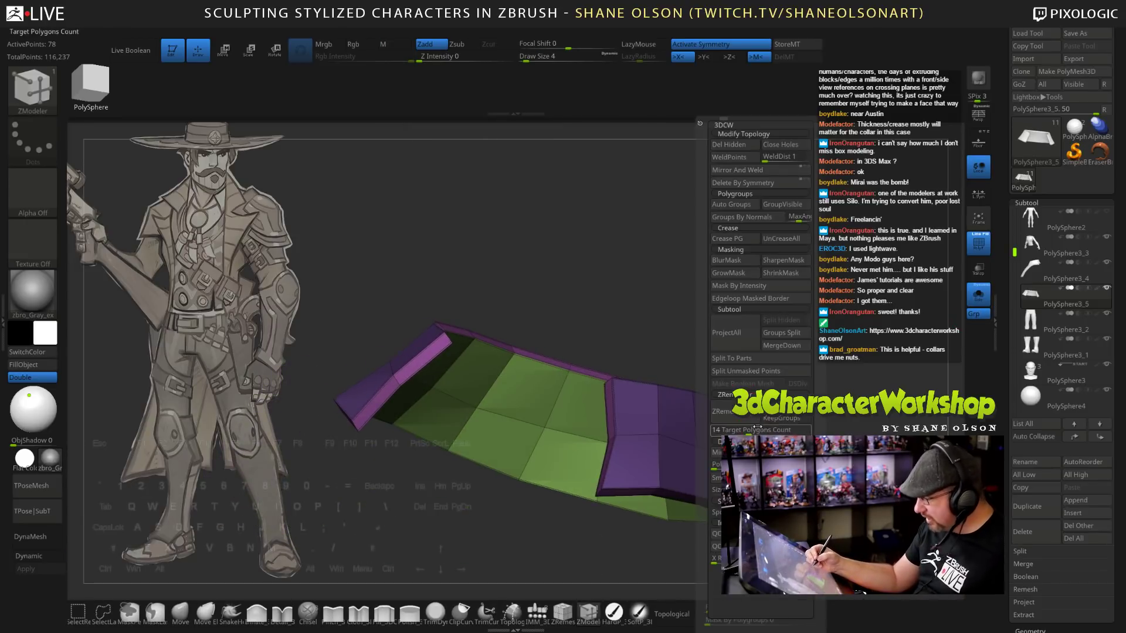
left_click(751, 218)
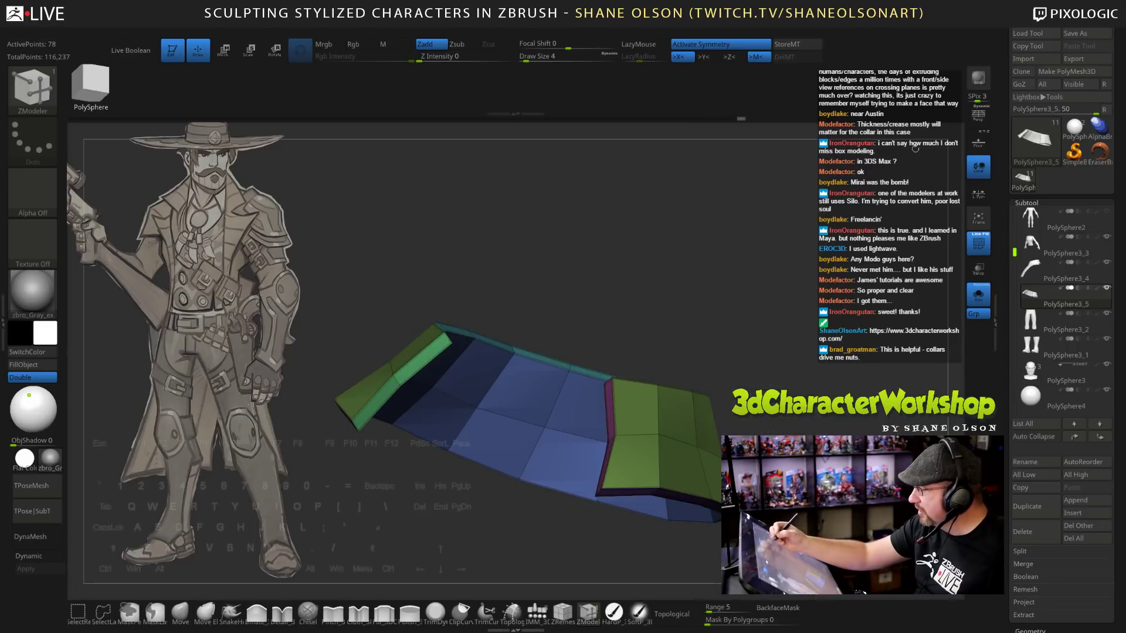
key("d")
left_click_drag(796, 348, 723, 337)
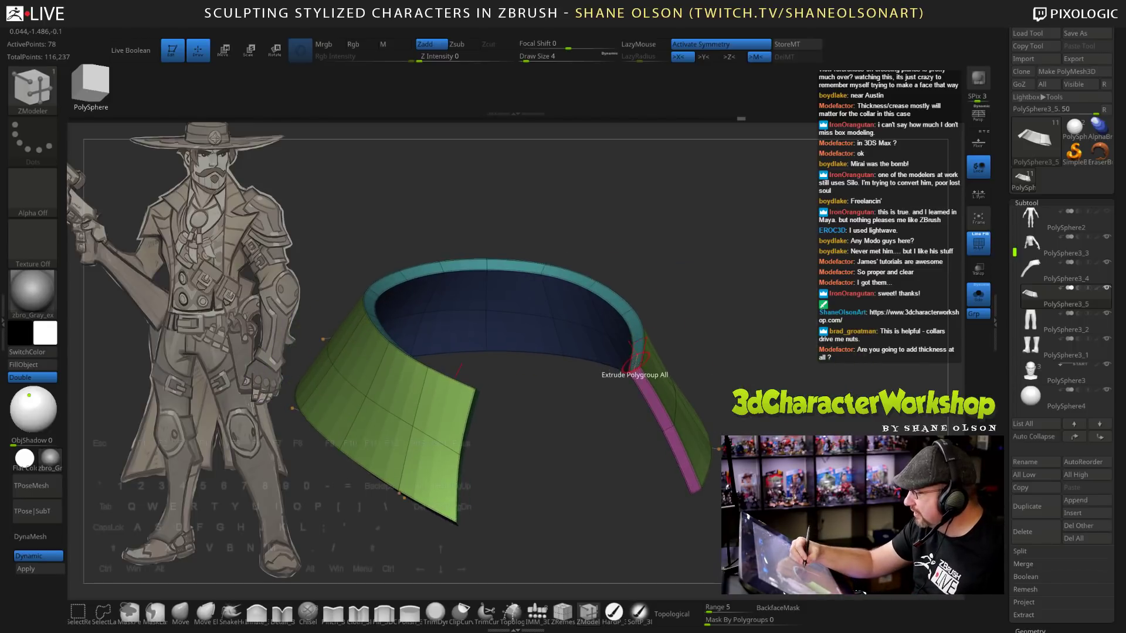
left_click_drag(780, 371, 754, 387)
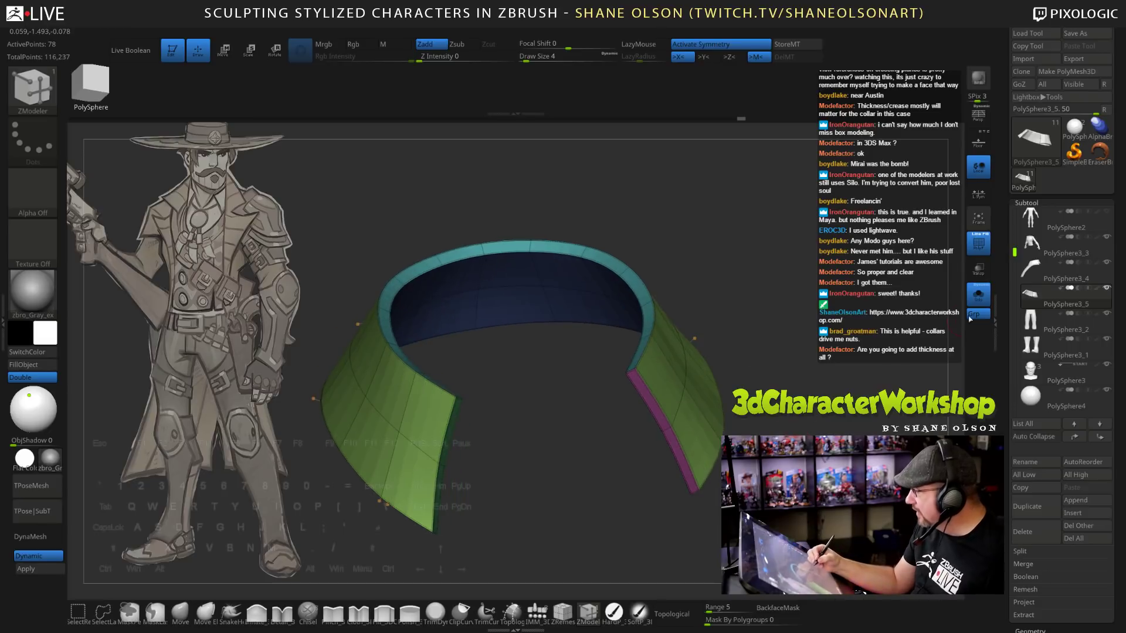
left_click(978, 295)
left_click_drag(812, 295, 627, 498)
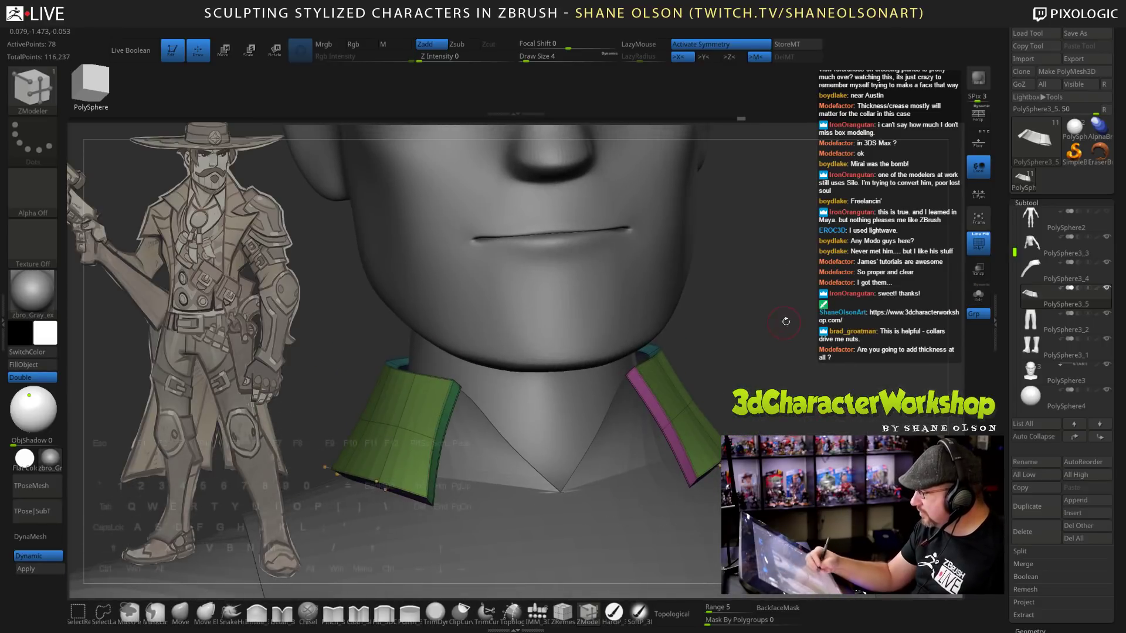
left_click_drag(784, 319, 675, 446)
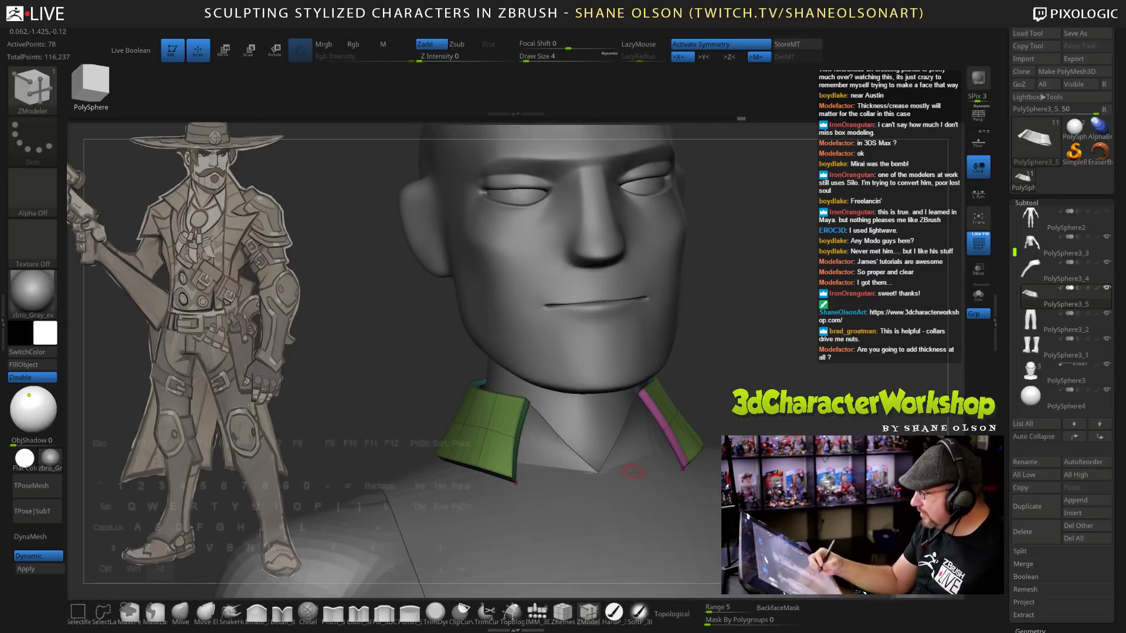
Select the chest garment beneath the collar and extrude its whole polygroup slightly with ZModeler to add thickness.
left_click(636, 467, "alt")
left_click_drag(749, 348, 656, 464)
left_click_drag(754, 376, 751, 391)
key("ctrl+z")
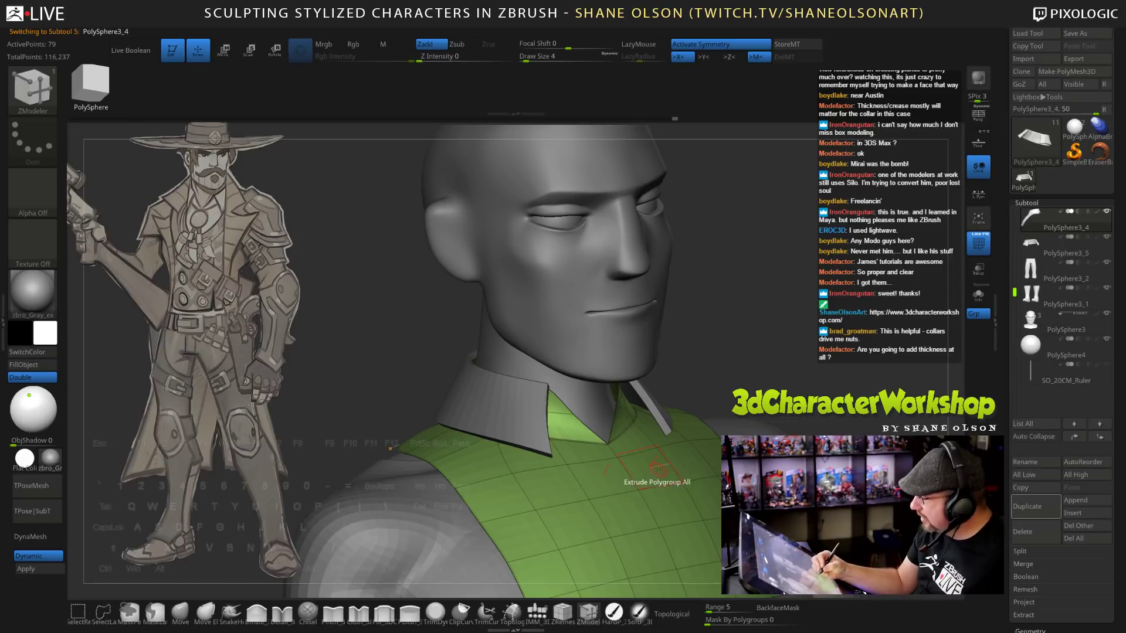
left_click_drag(647, 477, 647, 479)
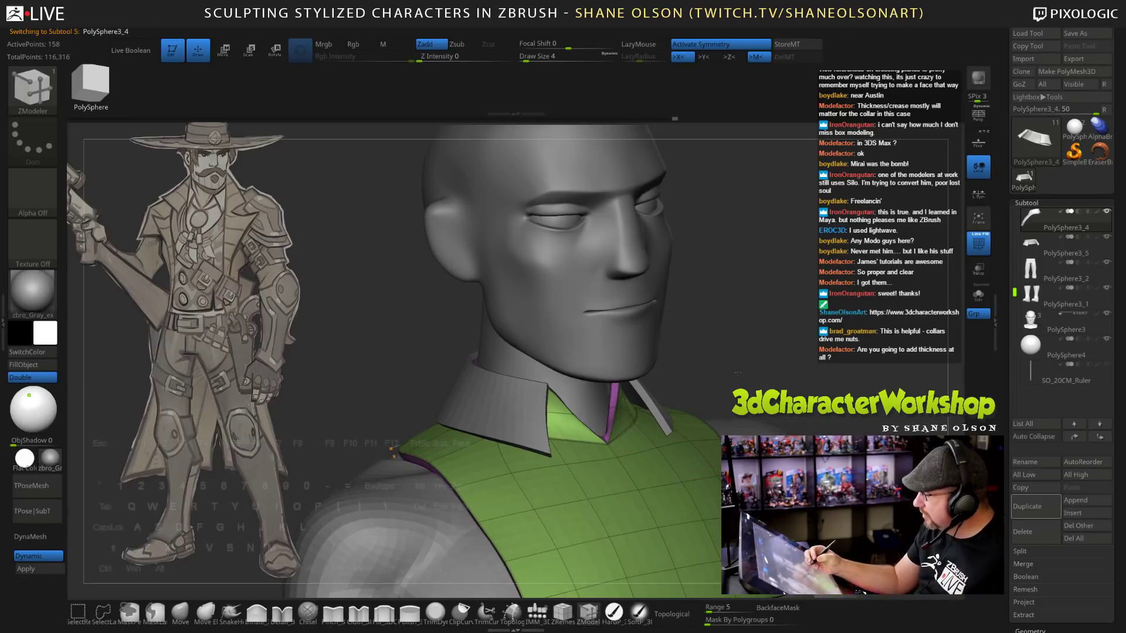
left_click_drag(760, 375, 730, 373)
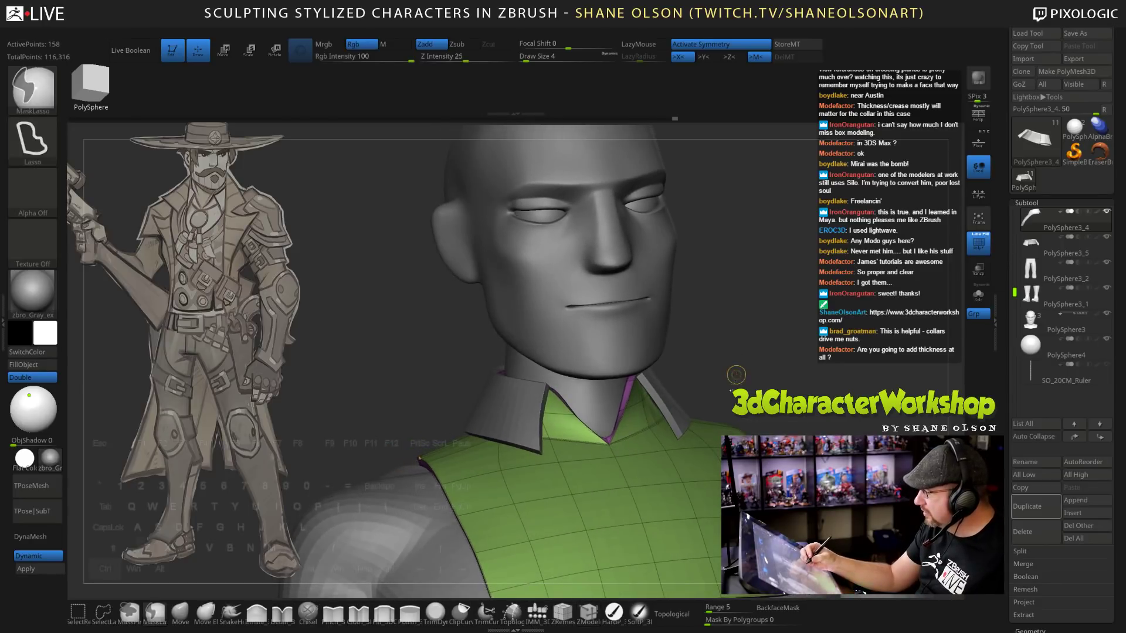
Finish the chest garment's thin polygroup extrusion, turn off its Dynamic Subdivision, and isolate the garment in Solo mode.
left_click(660, 467)
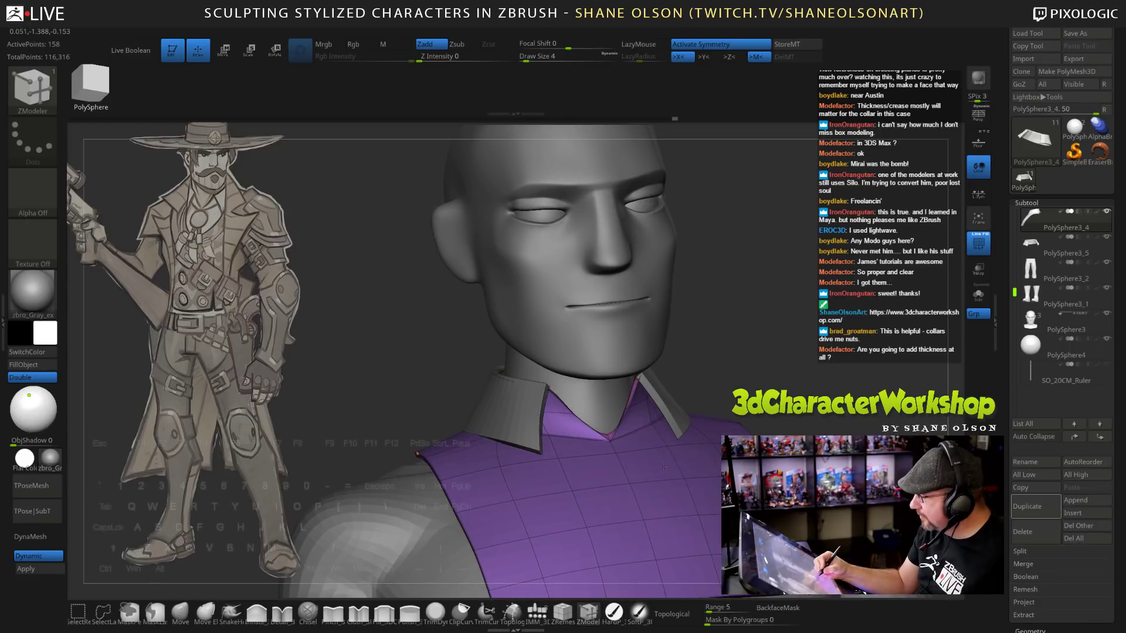
left_click_drag(752, 360, 621, 410)
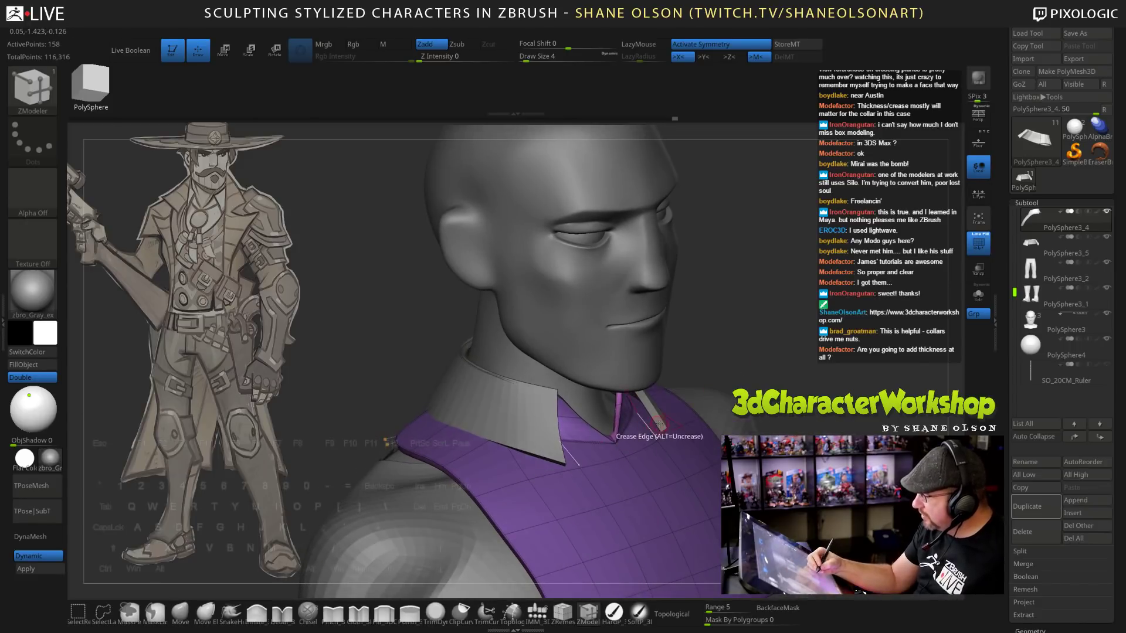
left_click_drag(691, 375, 790, 373)
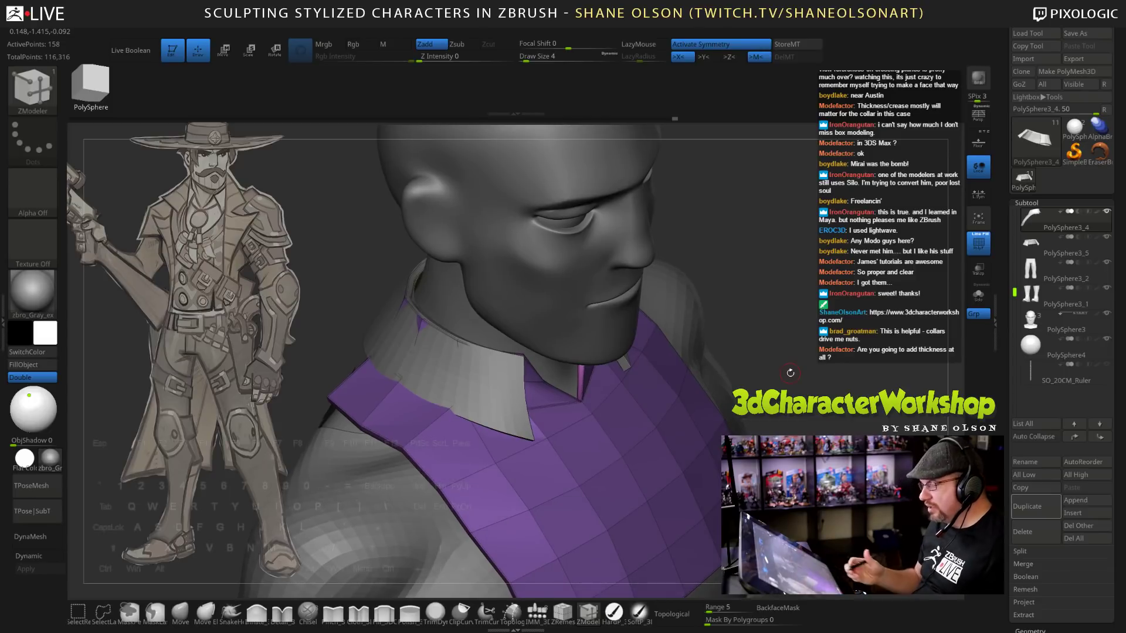
left_click_drag(809, 432, 674, 477, "alt")
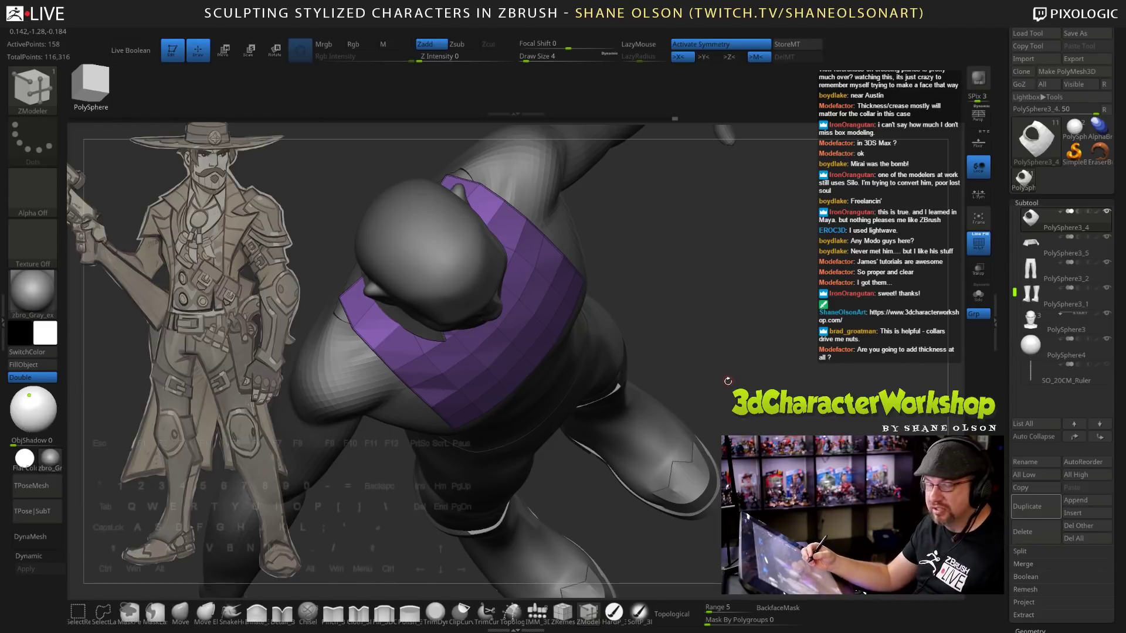
mouse_move(756, 382)
left_mouse_down()
mouse_move(752, 342)
mouse_move(784, 352)
mouse_move(731, 332)
mouse_move(782, 368)
mouse_move(780, 359)
mouse_move(754, 442)
left_mouse_up()
left_click(980, 297)
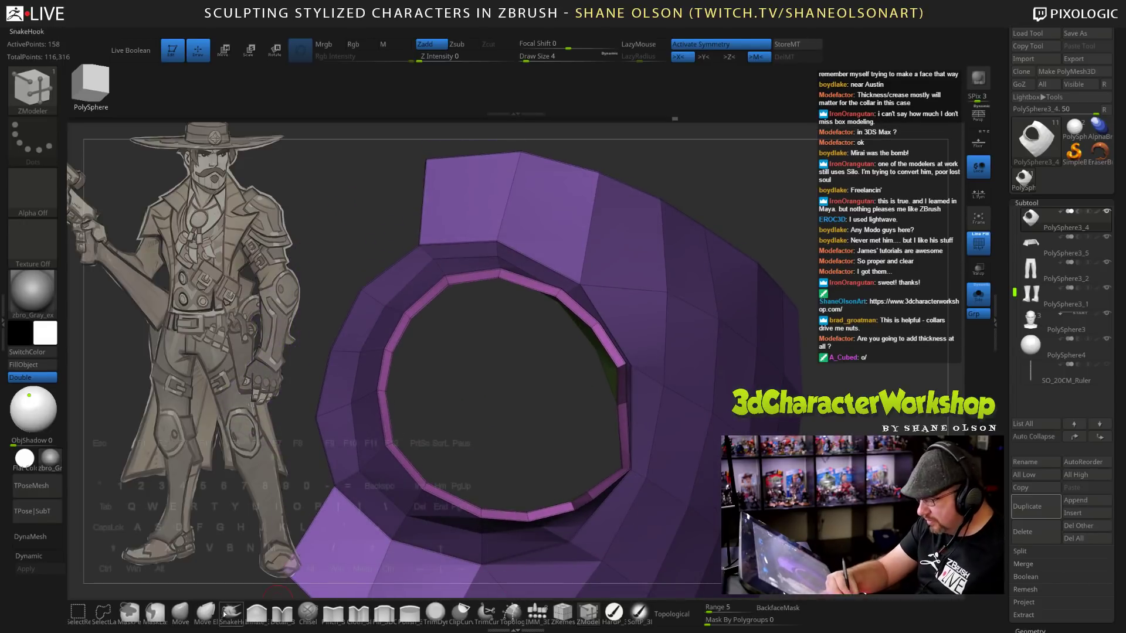
Reshape the chest garment's front neckline notch into a sharper point with the Move brush, and turn on Dynamic Subdivision.
left_click(180, 613)
left_click_drag(627, 442, 611, 437)
left_click_drag(826, 391, 706, 397)
left_click_drag(616, 435, 597, 370)
left_click_drag(629, 406, 615, 348)
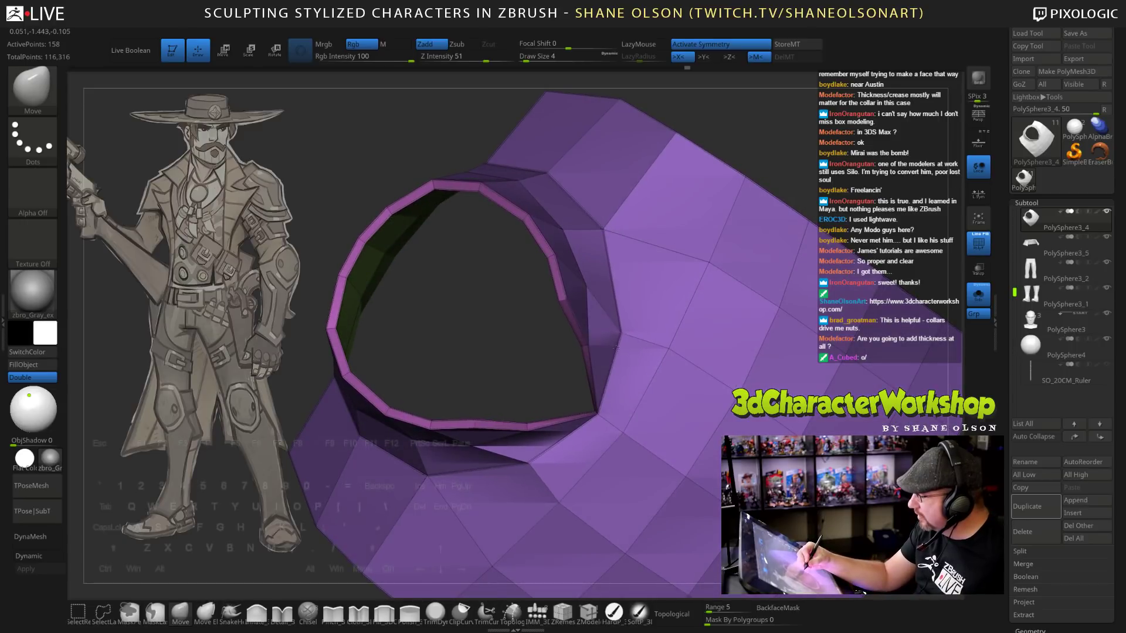
key("d")
right_click_drag(614, 358, 598, 423)
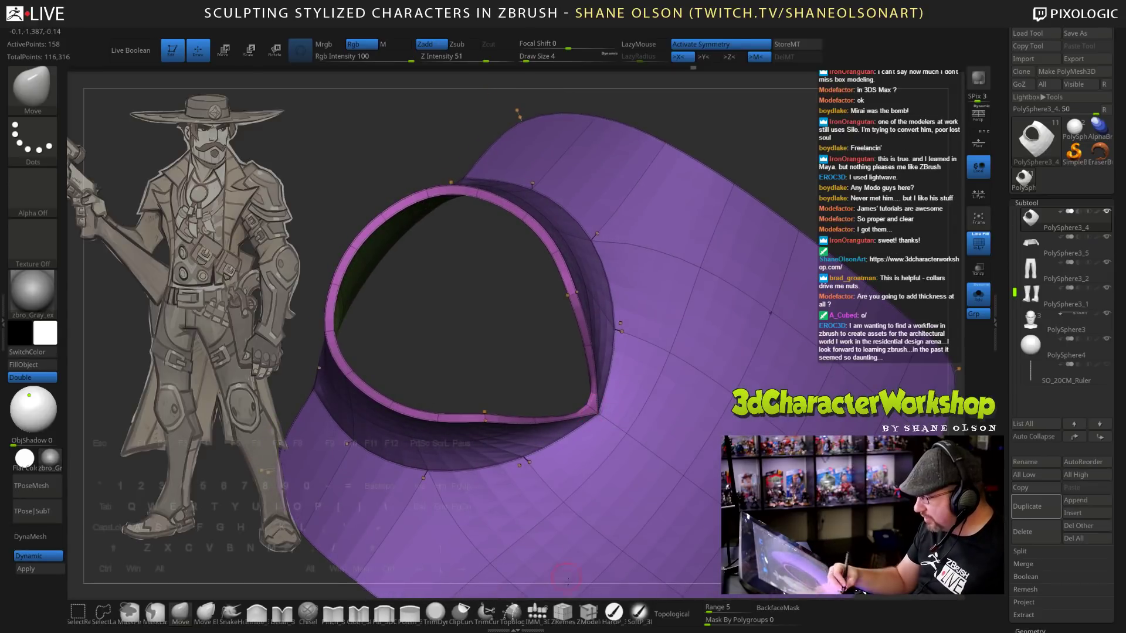
Examine the front point of the garment's neckline with and without Dynamic Subdivision and the polyframe.
left_click(589, 611)
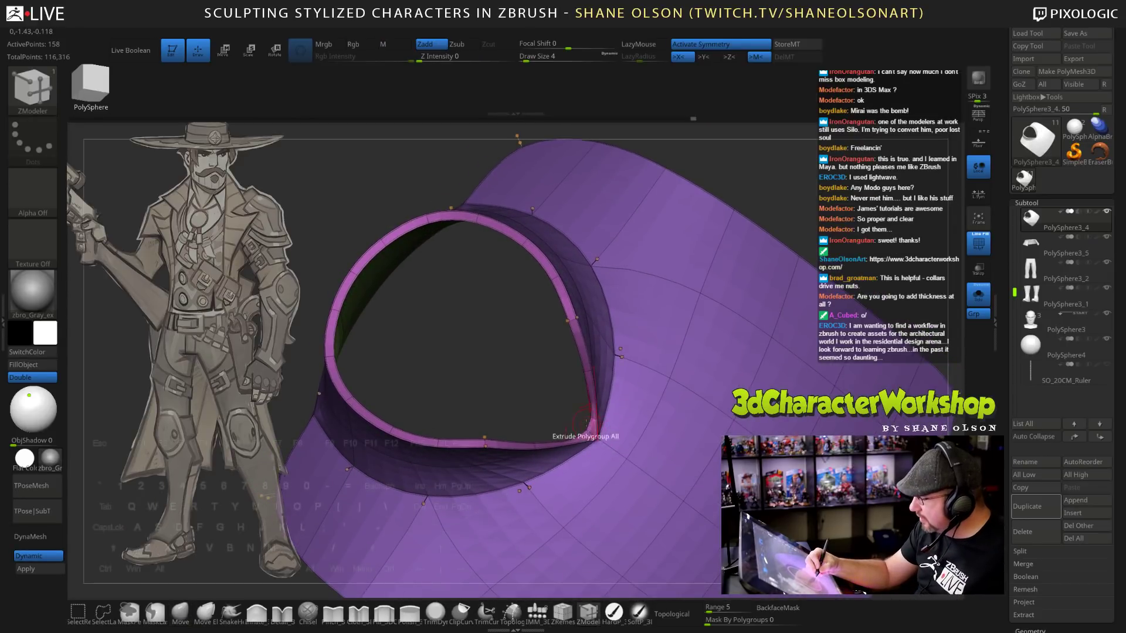
key("shift+d")
mouse_move(582, 448)
right_mouse_down()
mouse_move(613, 453)
mouse_move(593, 437)
right_mouse_up()
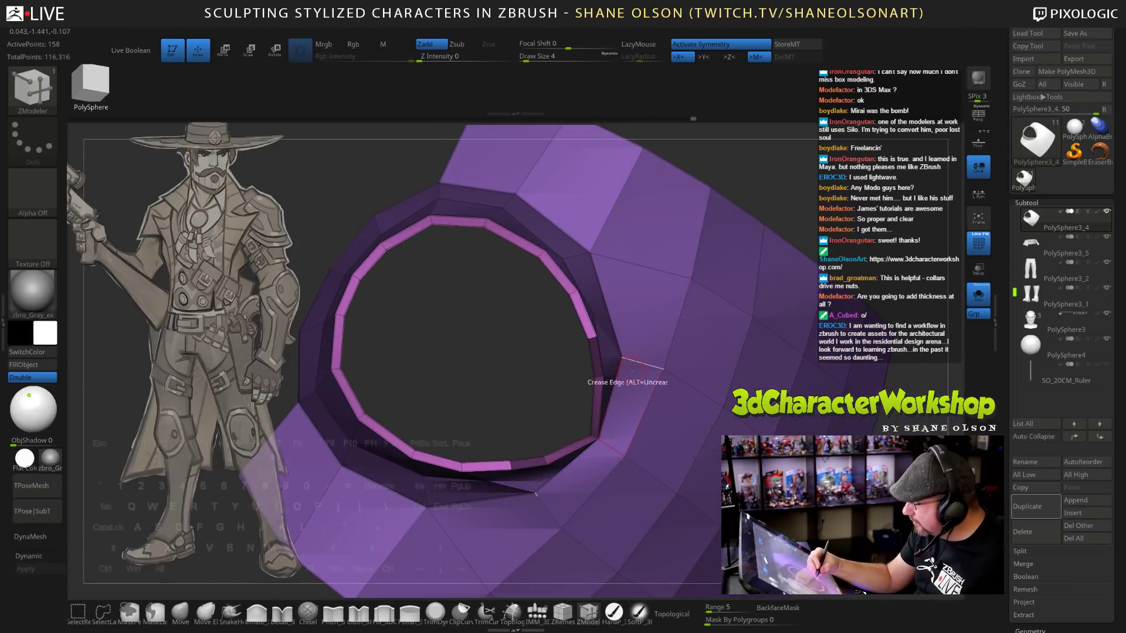
key("d")
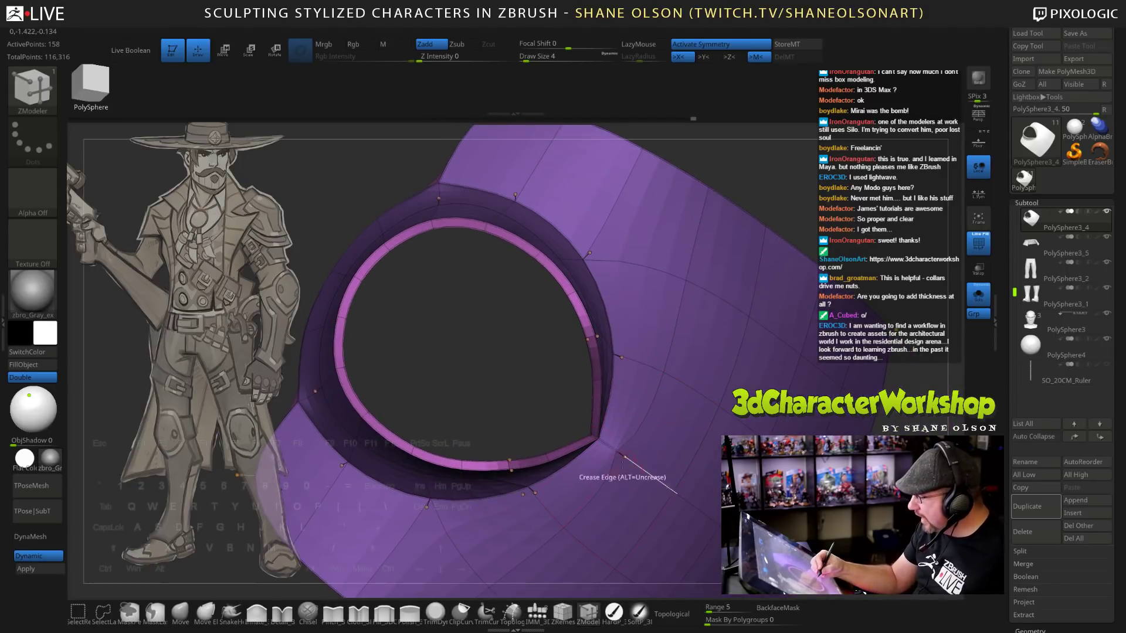
right_click_drag(628, 488, 731, 338)
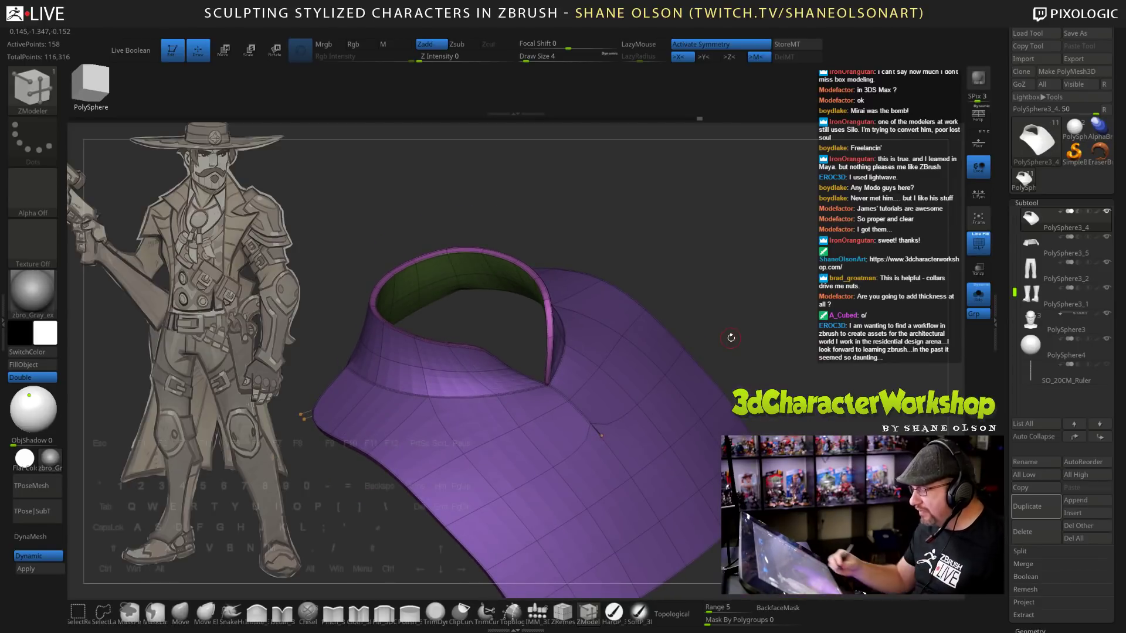
key("shift+f")
right_click_drag(793, 373, 743, 420)
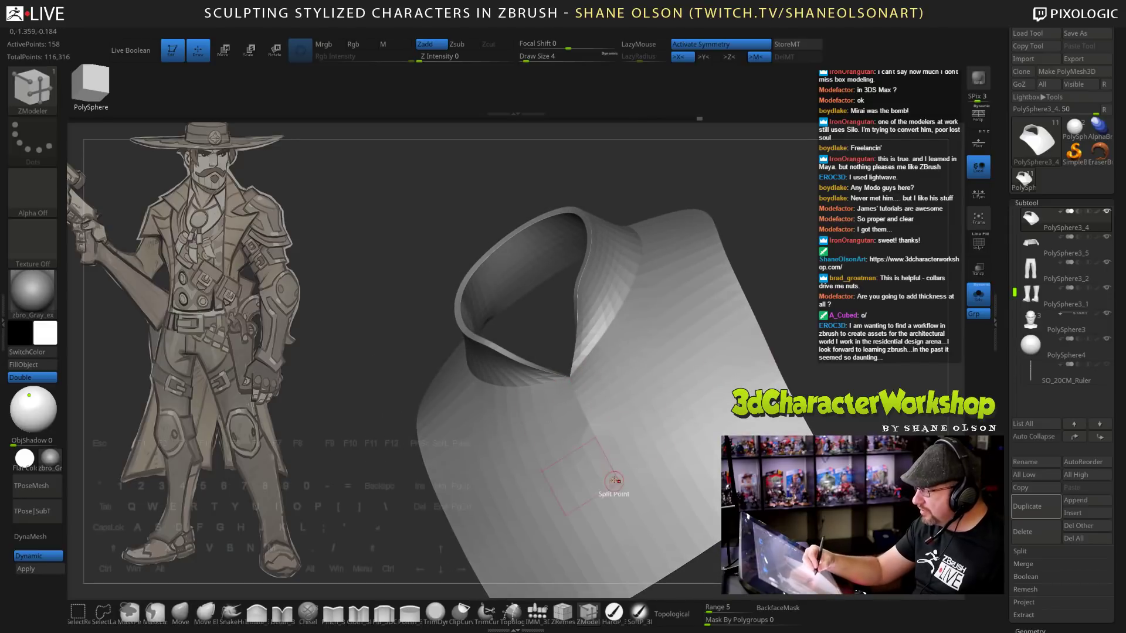
right_click_drag(589, 390, 616, 376)
key("shift+d")
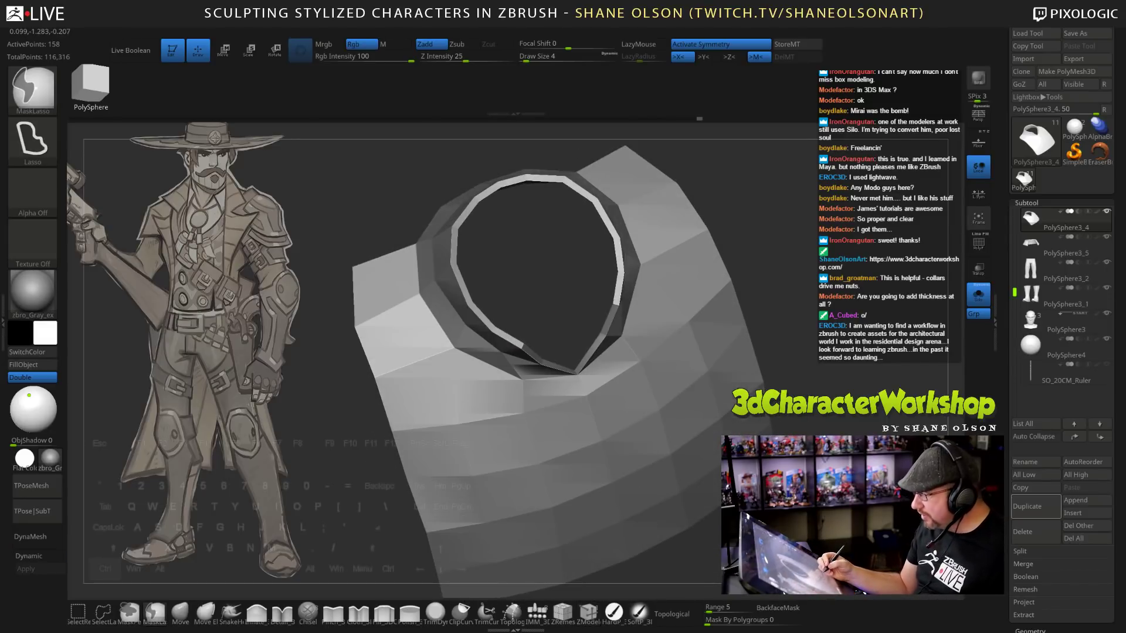
key("d")
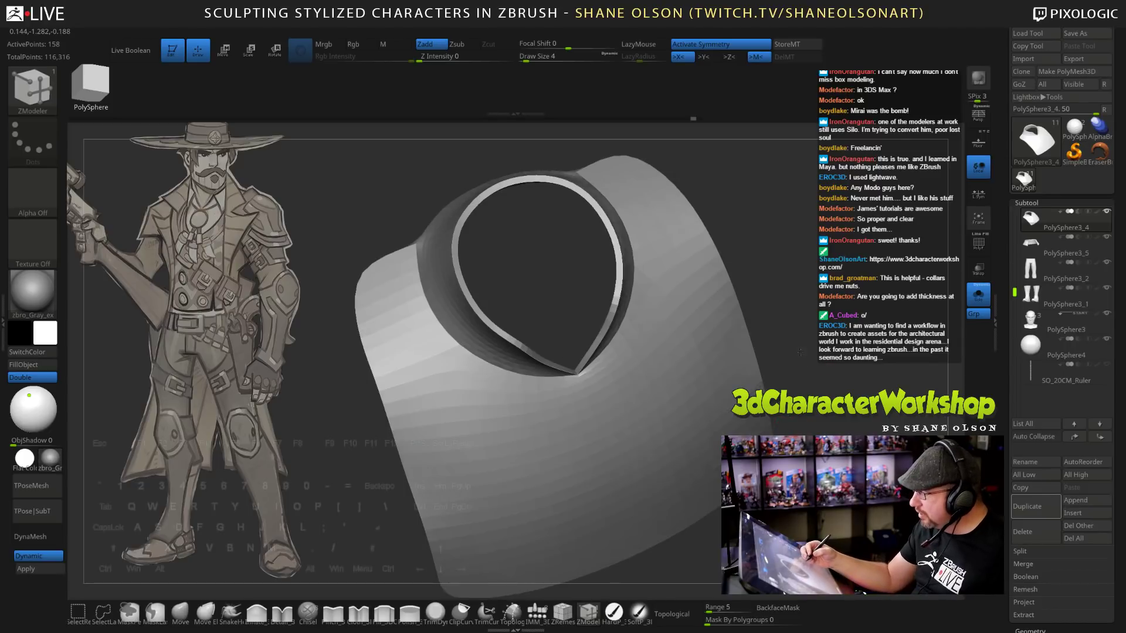
right_click_drag(799, 352, 573, 314)
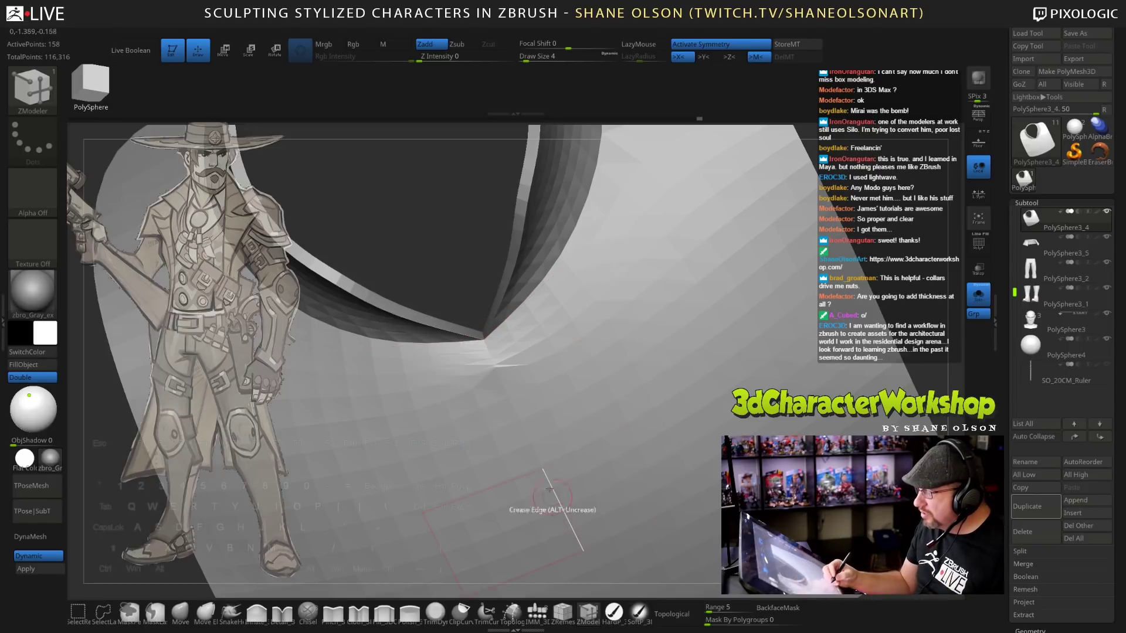
right_click_drag(487, 364, 531, 313)
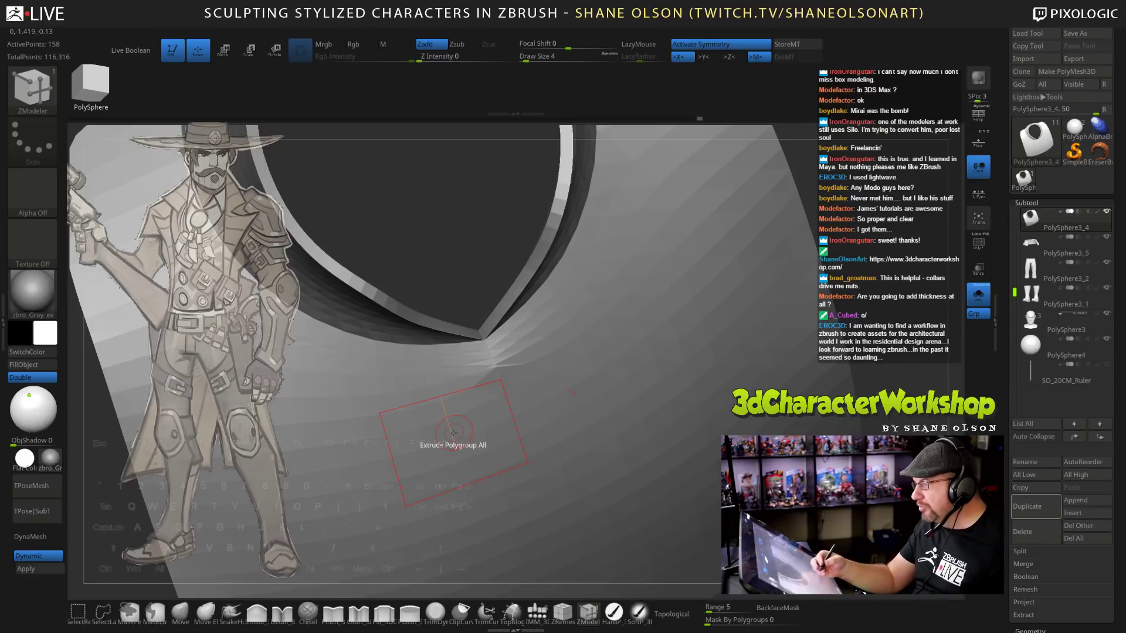
right_click_drag(453, 433, 604, 351)
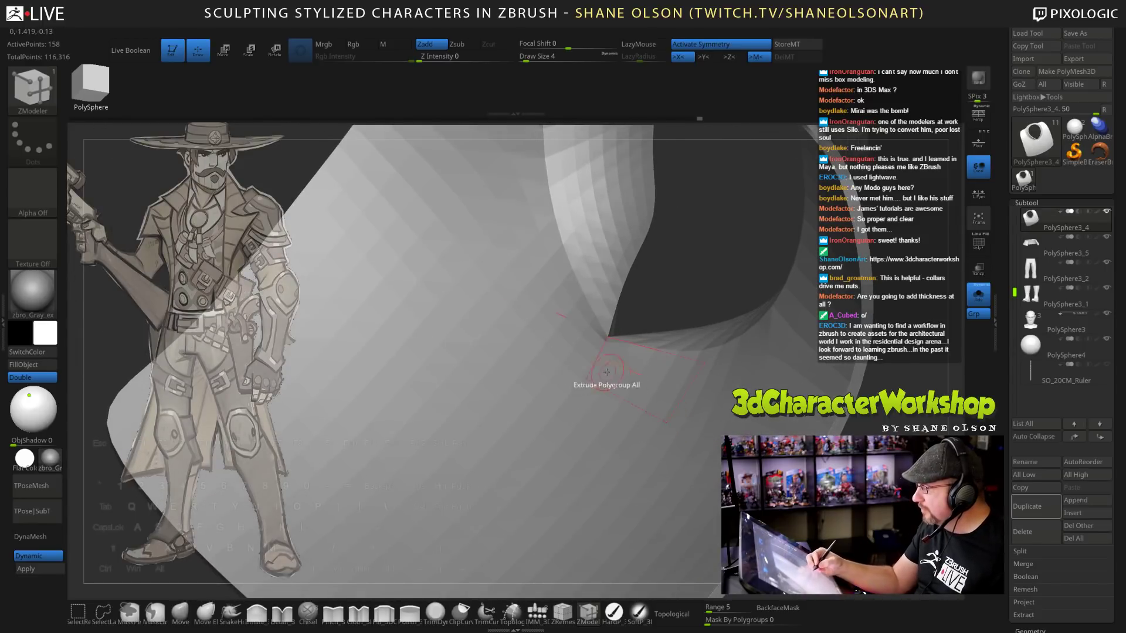
right_click_drag(674, 465, 609, 352)
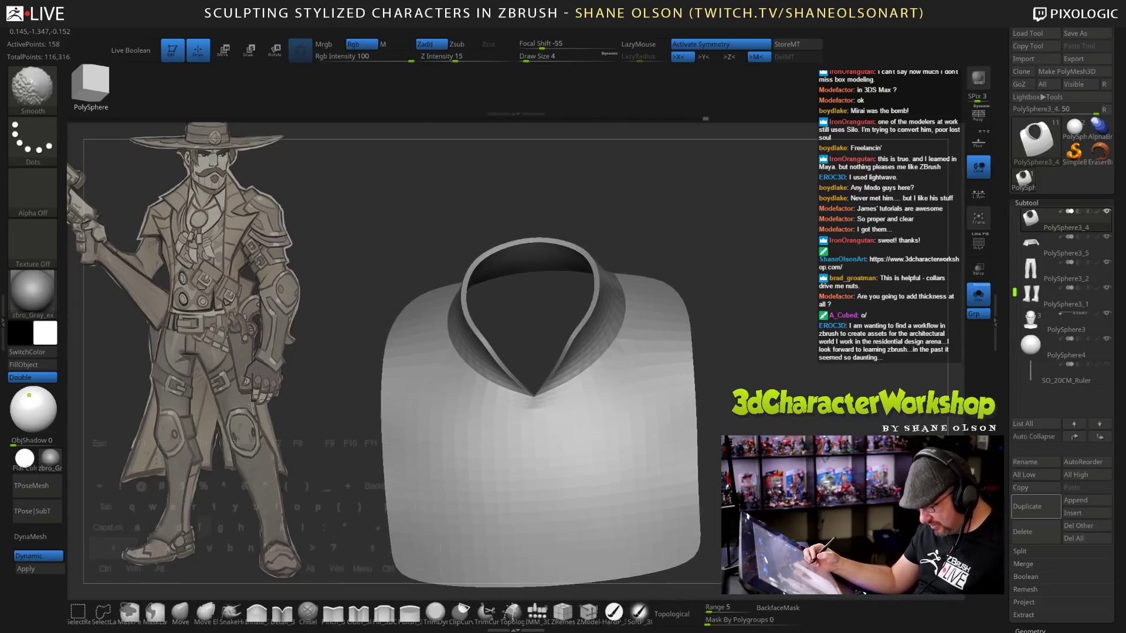
On the unsubdivided garment with polyframe shown, pull the neckline's front tip slightly downward using the Move brush at draw size 5.
key("shift+f")
right_click_drag(771, 352, 724, 384, "ctrl")
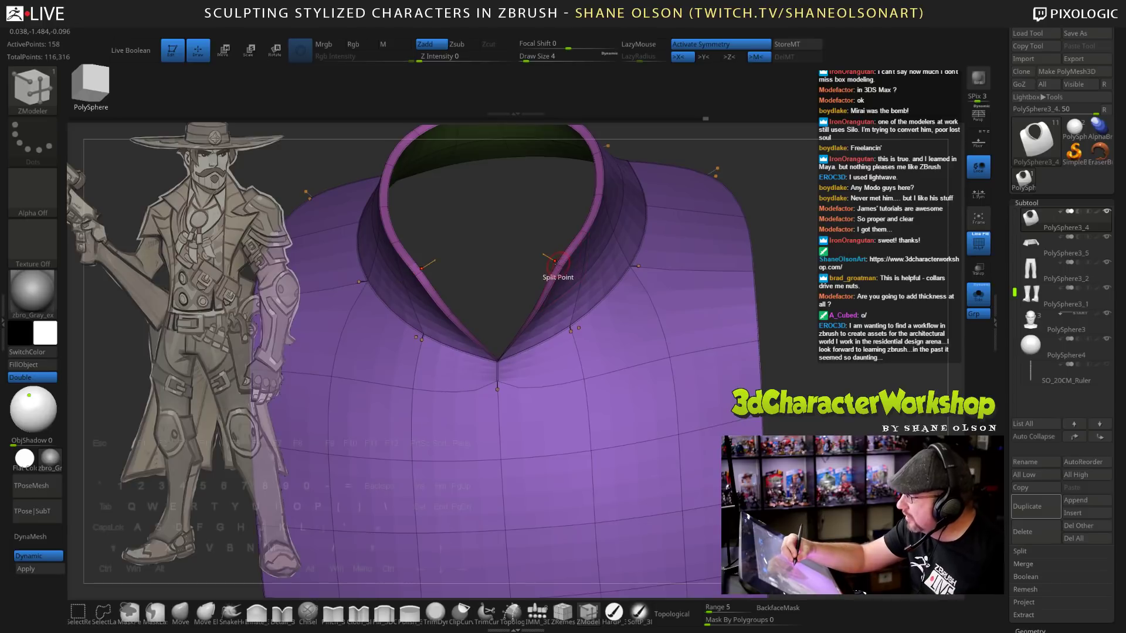
key("shift+d")
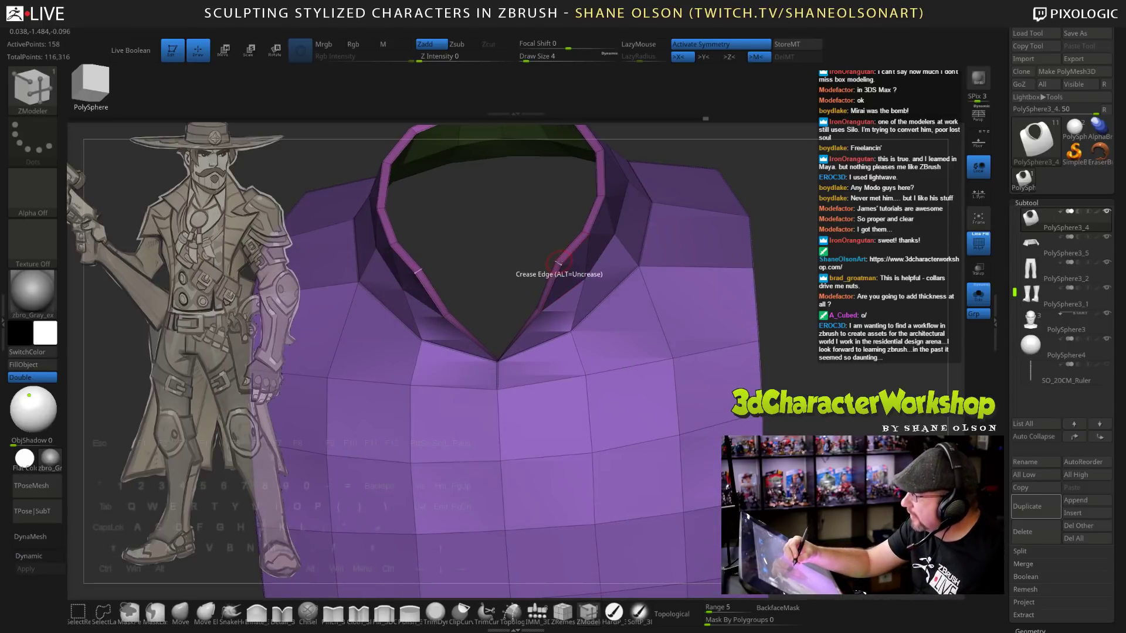
mouse_move(586, 346)
right_mouse_down()
mouse_move(755, 382)
mouse_move(703, 390)
mouse_move(736, 392)
mouse_move(706, 411)
right_mouse_up()
left_click(180, 613)
key("s")
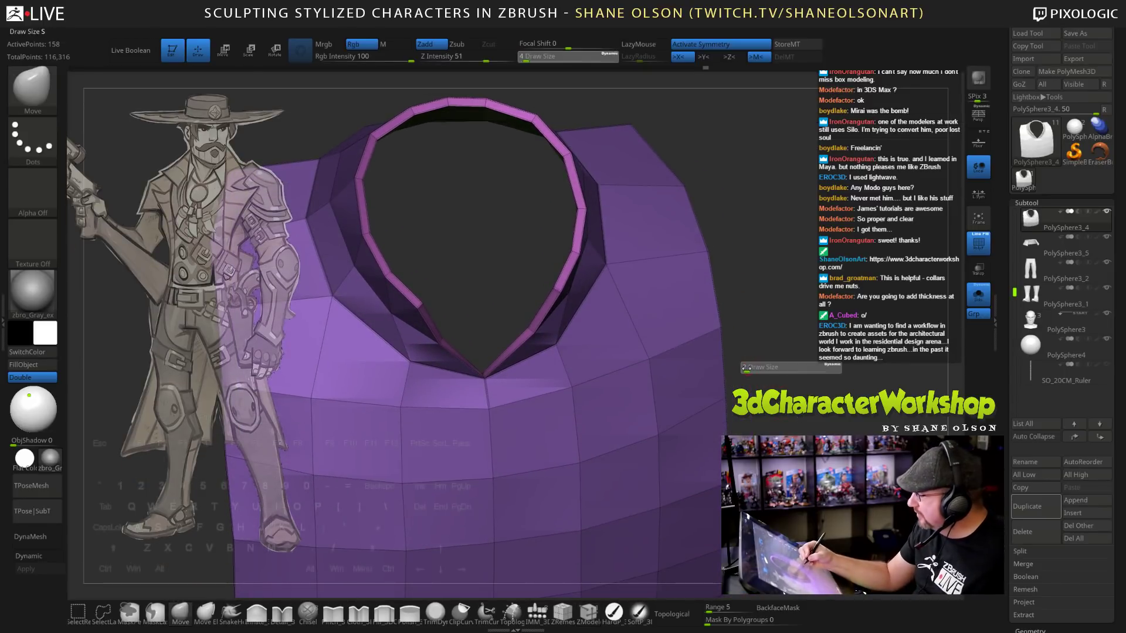
left_click_drag(748, 367, 749, 368)
mouse_move(749, 375)
right_mouse_down()
mouse_move(747, 410)
mouse_move(753, 378)
right_mouse_up()
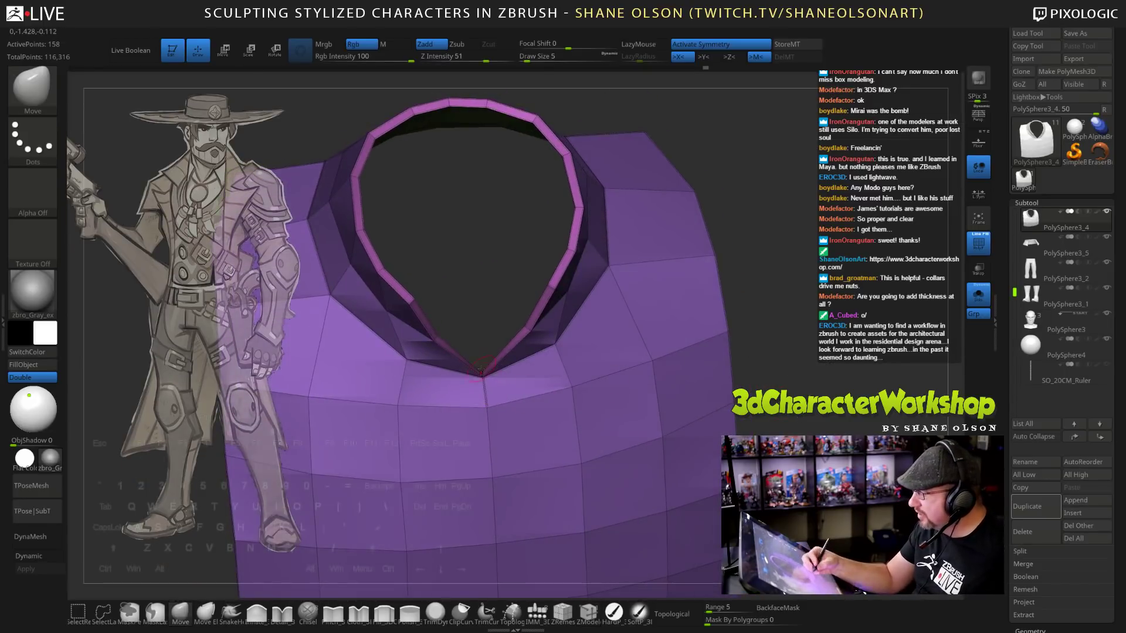
mouse_move(481, 370)
left_mouse_down()
mouse_move(483, 360)
mouse_move(483, 381)
left_mouse_up()
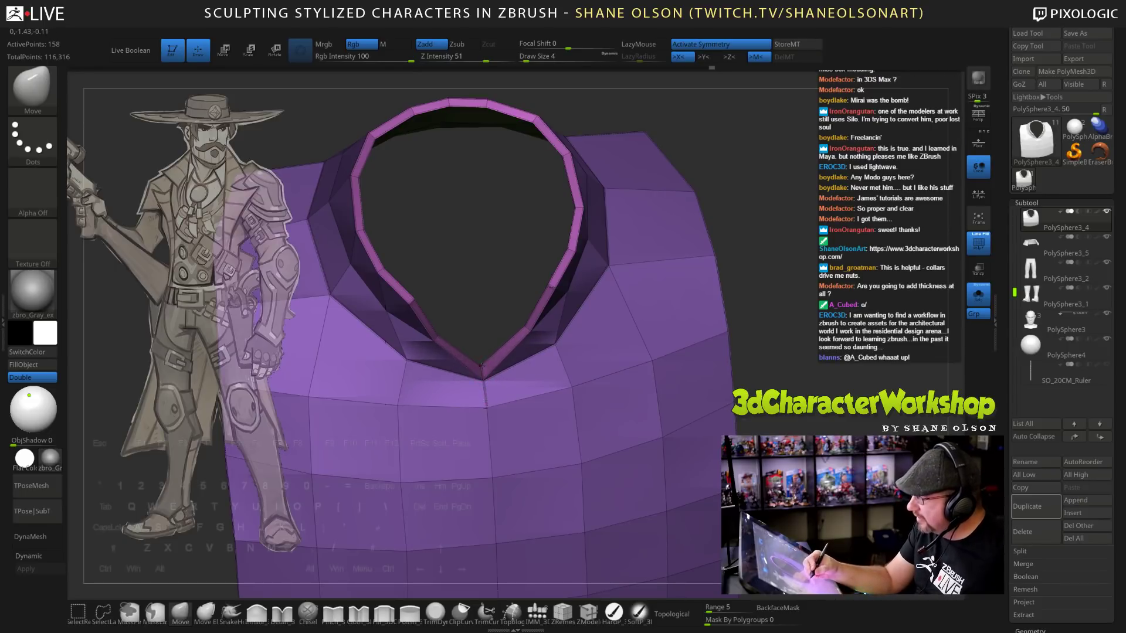
right_click_drag(484, 364, 552, 287)
right_click_drag(688, 251, 737, 373)
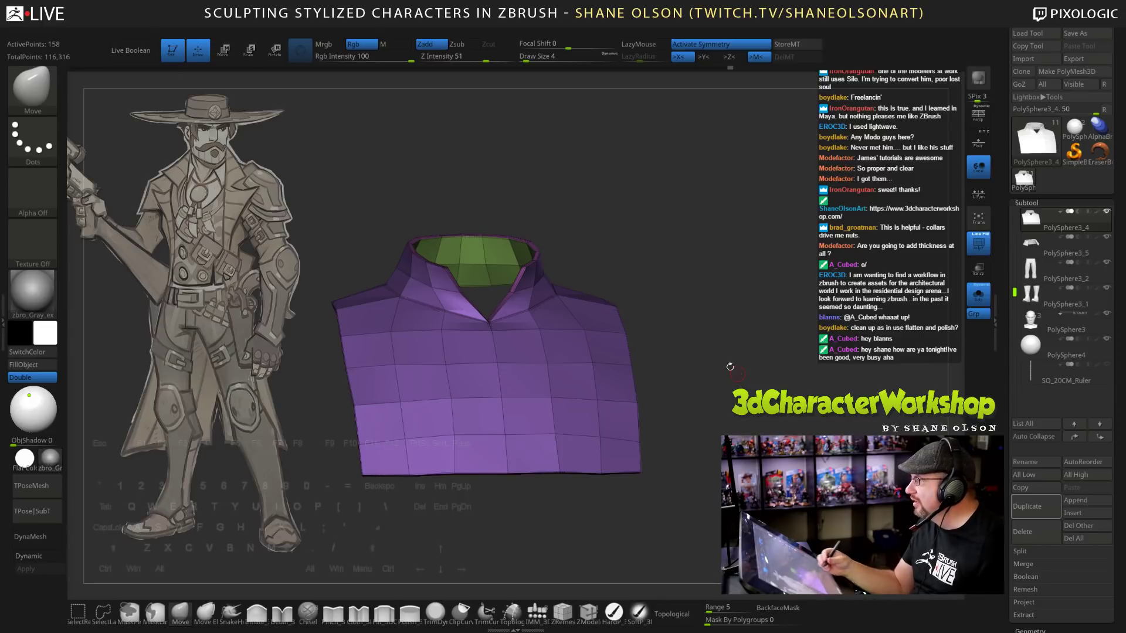
Refine the chest garment's neckband and shoulder edge with the Move brush, using draw sizes 14 and 26.
mouse_move(710, 311)
left_mouse_down()
mouse_move(709, 352)
mouse_move(712, 305)
mouse_move(718, 339)
mouse_move(673, 334)
left_mouse_up()
key("s")
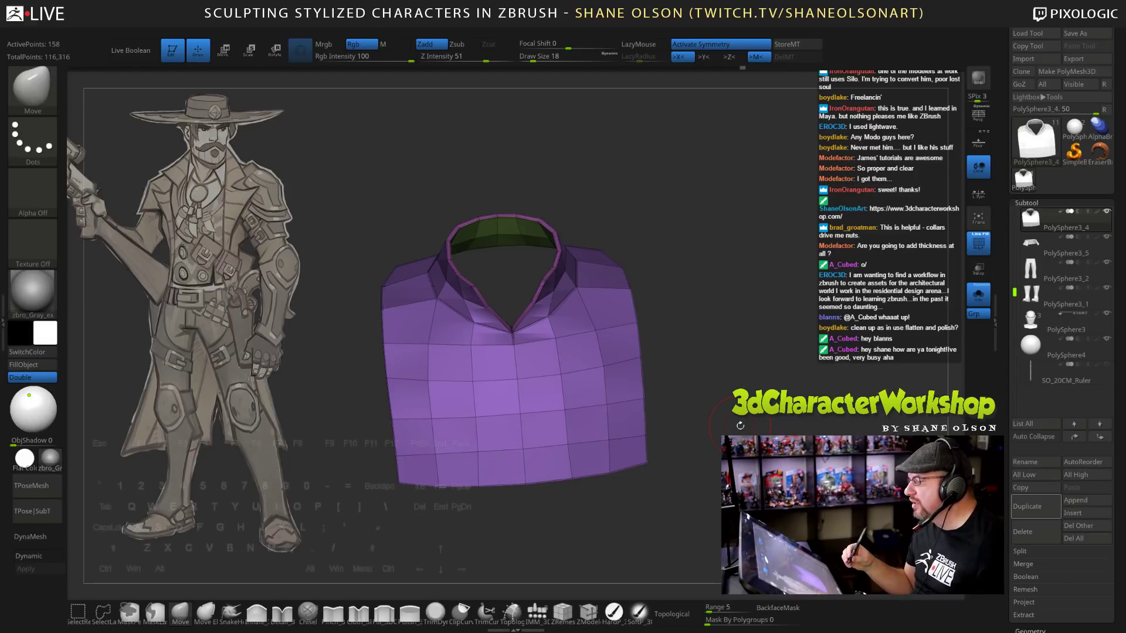
mouse_move(701, 353)
left_mouse_down()
mouse_move(707, 410)
mouse_move(692, 360)
left_mouse_up()
mouse_move(691, 317)
left_mouse_down()
mouse_move(686, 304)
mouse_move(712, 350)
mouse_move(644, 349)
left_mouse_up()
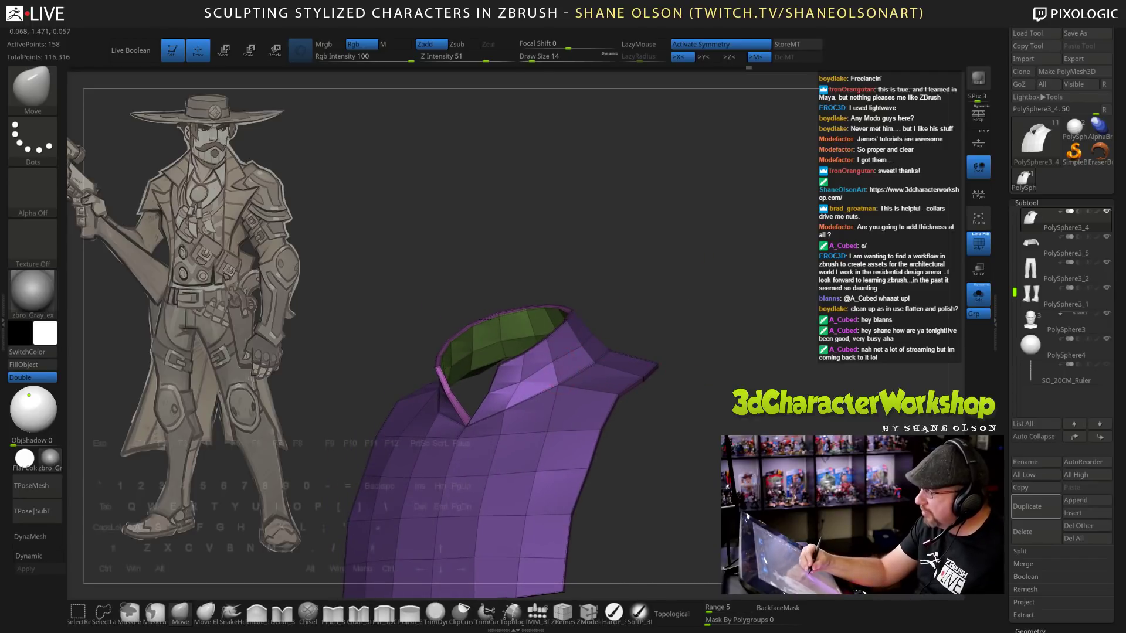
left_click_drag(622, 317, 605, 327)
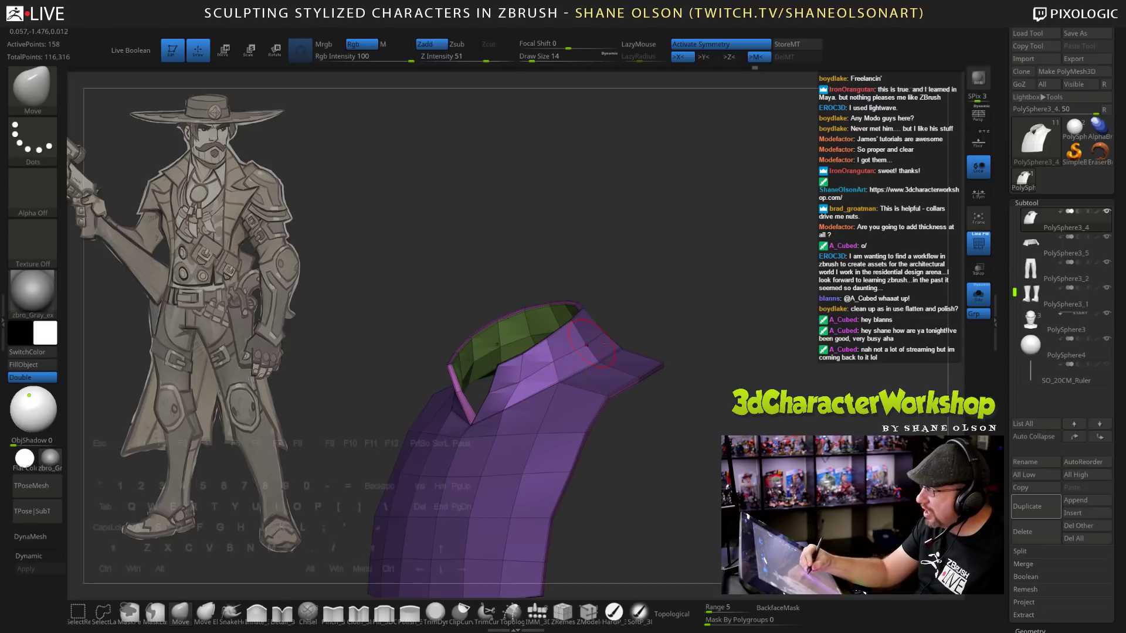
mouse_move(685, 341)
left_mouse_down()
mouse_move(719, 360)
mouse_move(701, 400)
left_mouse_up()
key("s")
left_click_drag(631, 371, 628, 371)
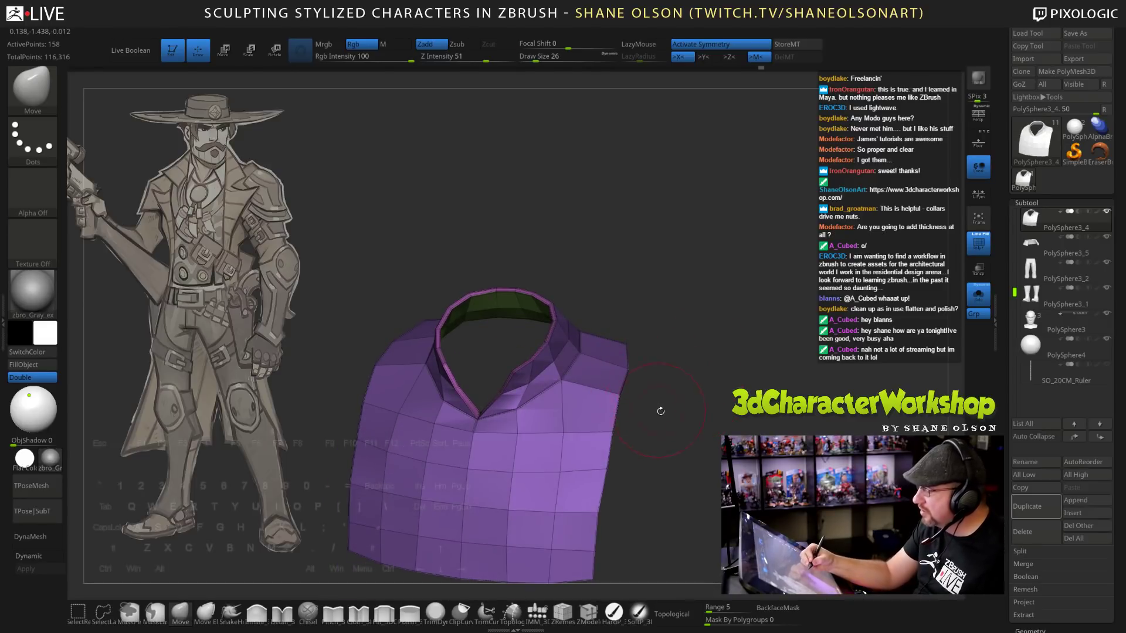
mouse_move(660, 411)
left_mouse_down()
mouse_move(687, 406)
mouse_move(675, 427)
left_mouse_up()
key("s")
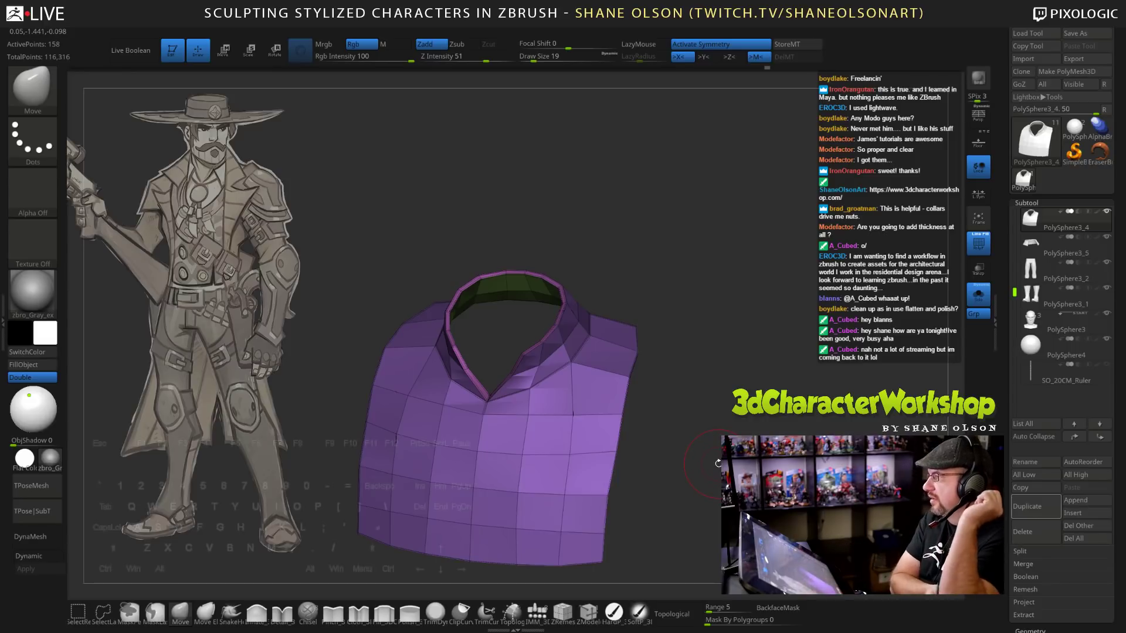
Turn on Dynamic Subdivision for the garment, bring back the full character, and hide the polyframe.
left_click_drag(713, 447, 703, 394, "alt")
key("d")
mouse_move(703, 395)
left_mouse_down()
mouse_move(703, 411)
mouse_move(756, 409)
mouse_move(693, 414)
mouse_move(726, 443)
left_mouse_up()
left_click(978, 294)
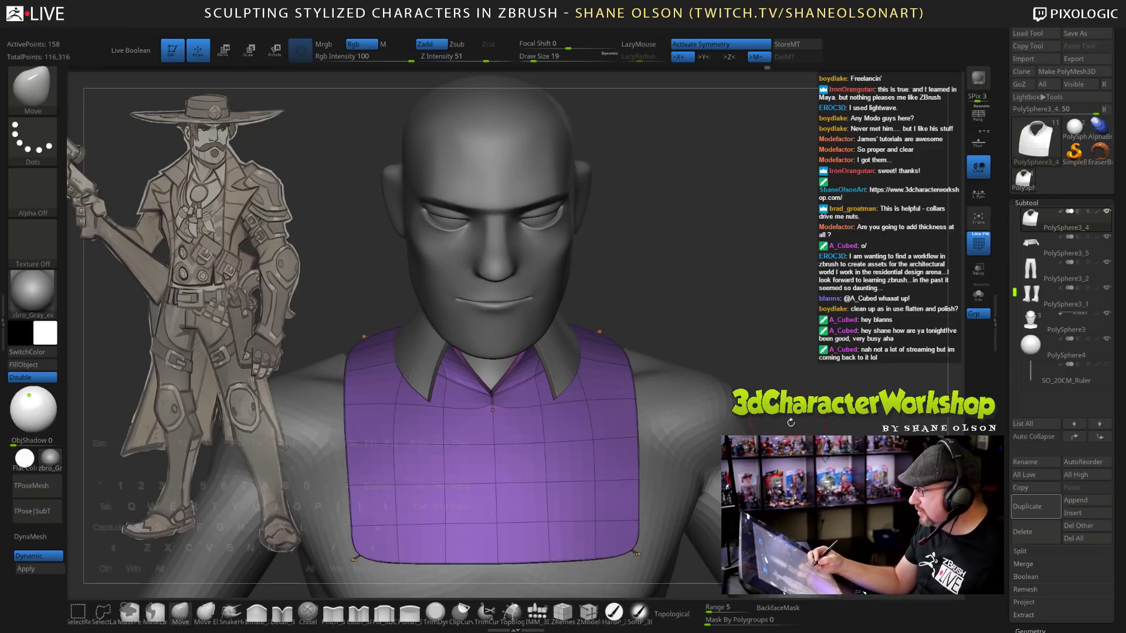
key("shift+f")
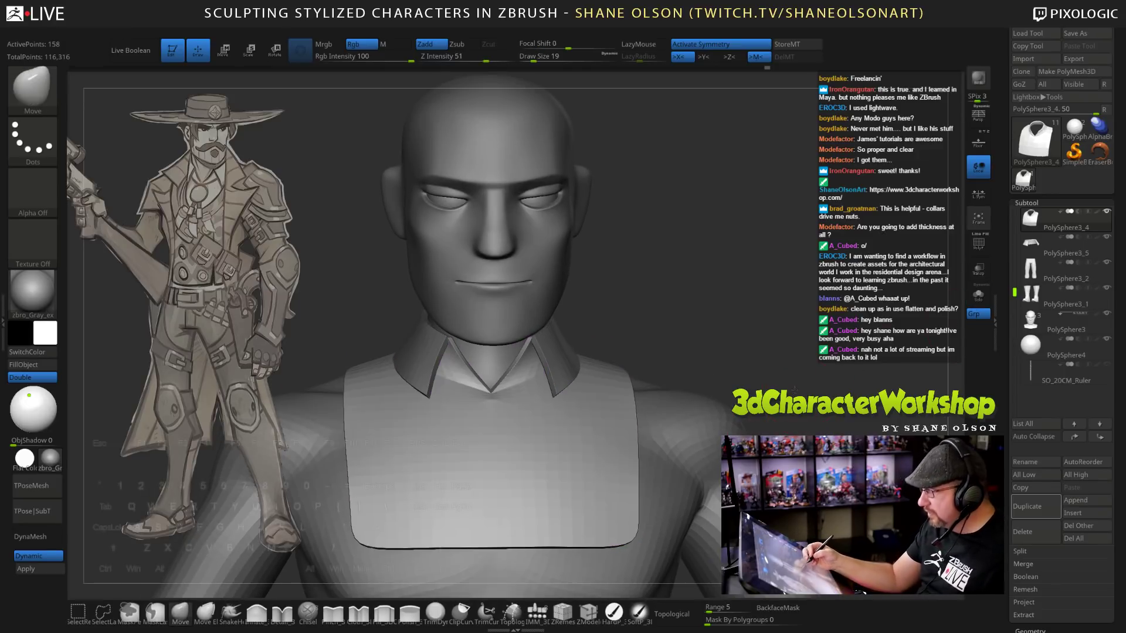
Set the Move brush's draw size to 31 and check the garment's fit beneath the collar with and without Dynamic Subdivision.
left_click_drag(804, 392, 791, 352, "alt")
mouse_move(733, 381)
left_mouse_down()
mouse_move(706, 390)
mouse_move(789, 392)
mouse_move(721, 384)
mouse_move(748, 370)
mouse_move(744, 413)
left_mouse_up()
key("s")
mouse_move(685, 286)
left_mouse_down()
mouse_move(723, 306)
mouse_move(602, 339)
left_mouse_up()
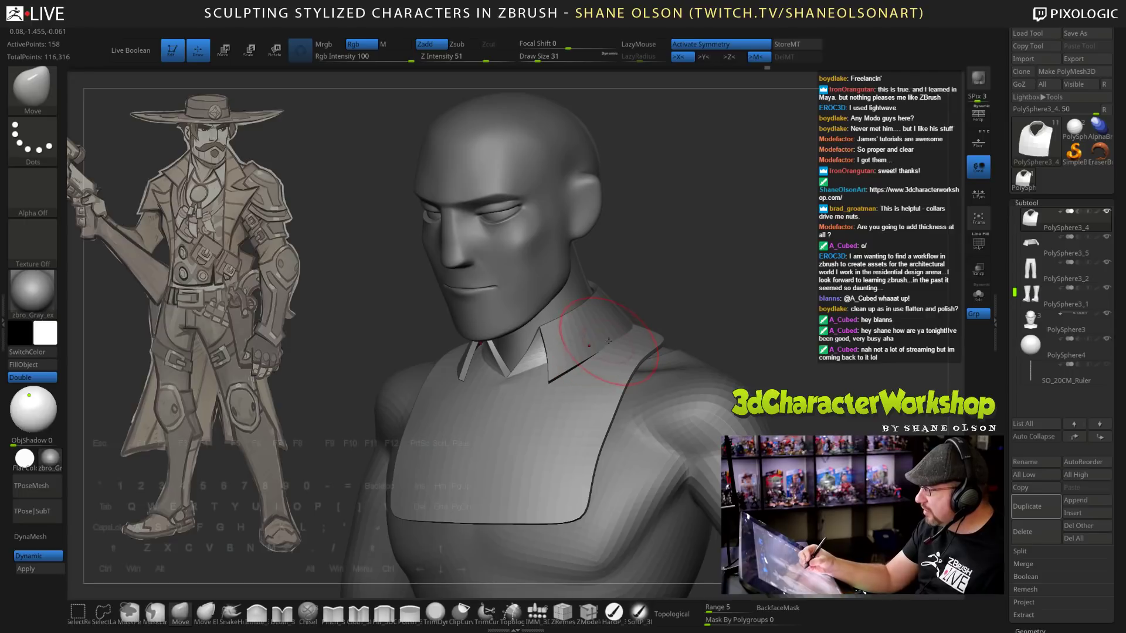
key("shift+d")
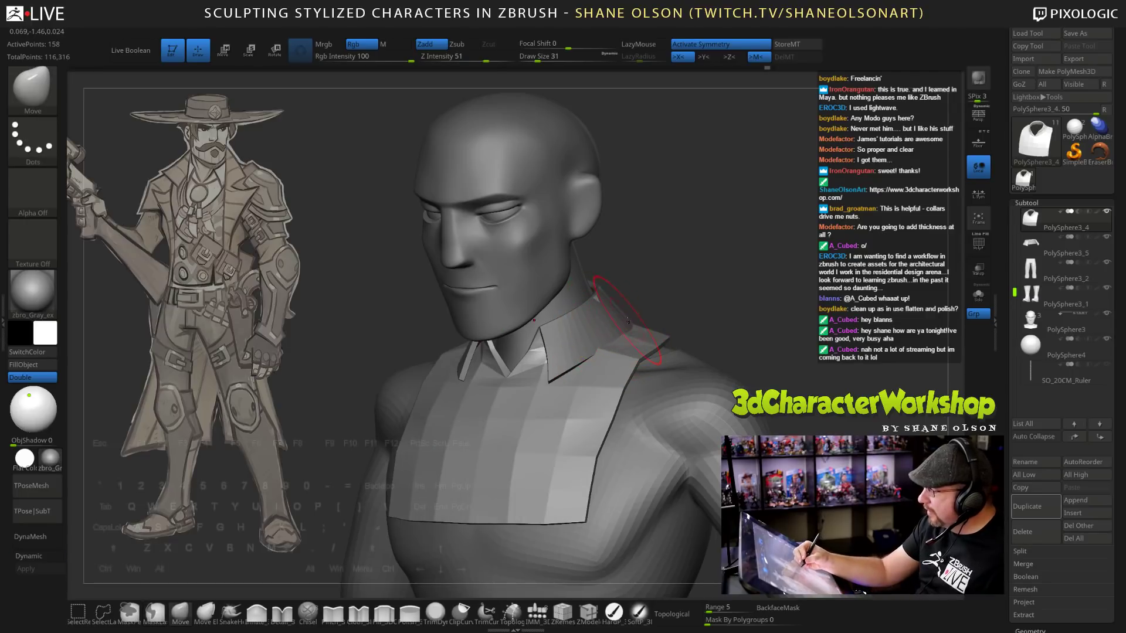
key("d")
Select the collar and refine its fit around the neck with the Move brush, using draw sizes 39, 23 and 16.
left_click(604, 329, "alt")
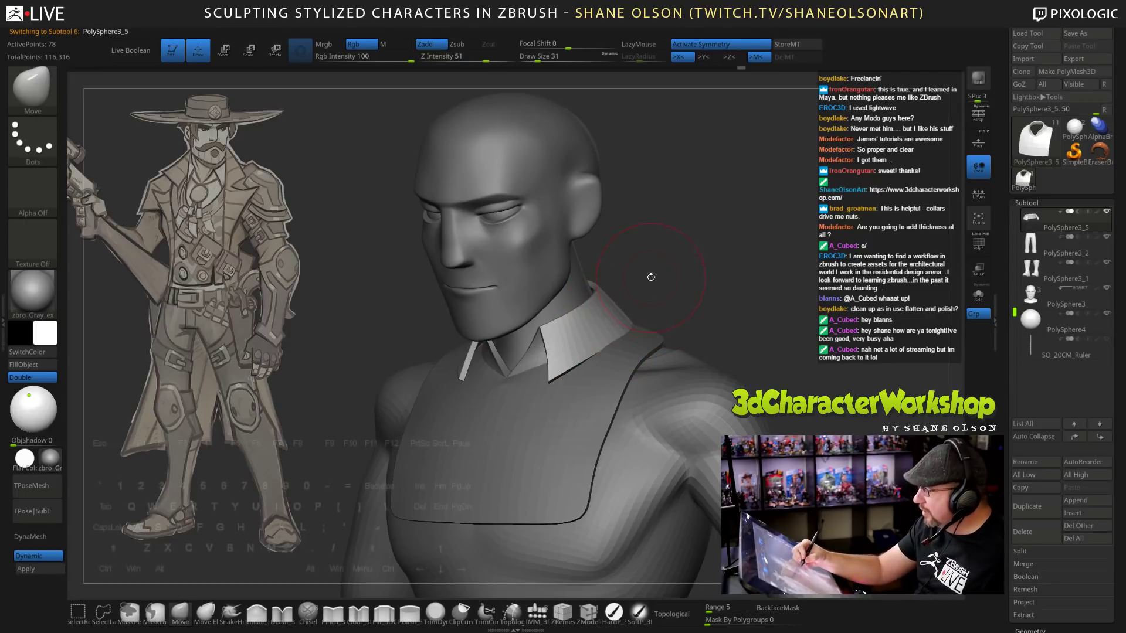
key("bracketright")
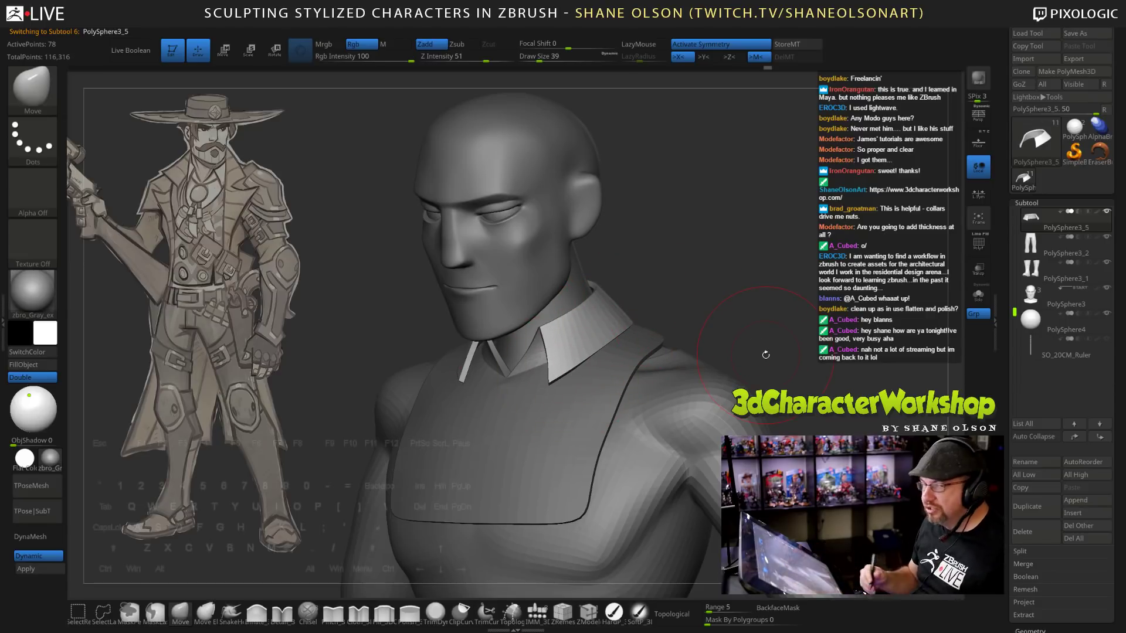
mouse_move(765, 343)
left_mouse_down()
mouse_move(751, 352)
mouse_move(694, 232)
mouse_move(696, 340)
mouse_move(616, 316)
left_mouse_up()
key("s")
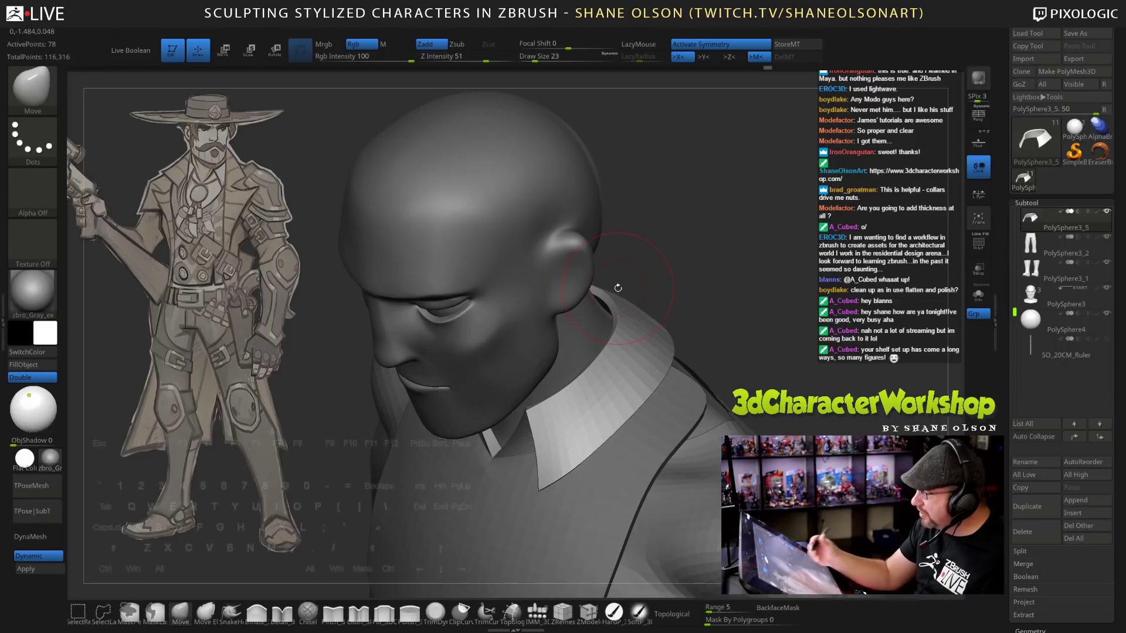
mouse_move(736, 289)
left_mouse_down()
mouse_move(716, 329)
mouse_move(748, 339)
left_mouse_up()
key("s")
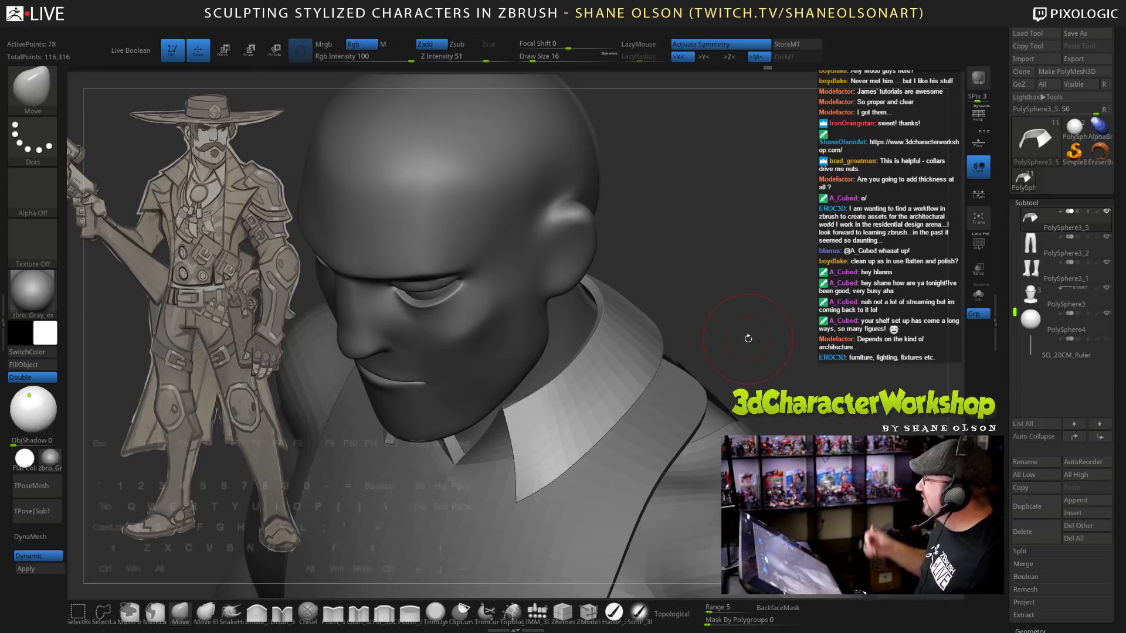
left_click_drag(740, 344, 659, 258)
Crease the collar's upper edge with ZModeler, using the Crease edge action with the EdgeLoop Partial target while polyframe is shown.
key("shift+f")
left_click(588, 613)
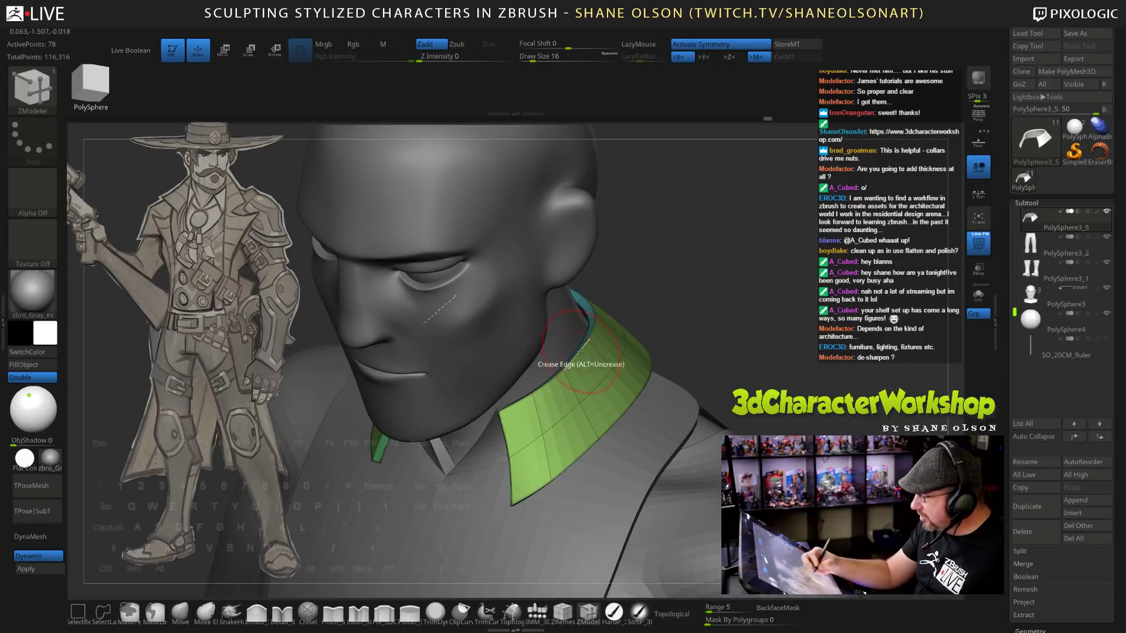
key("space")
left_click(567, 416)
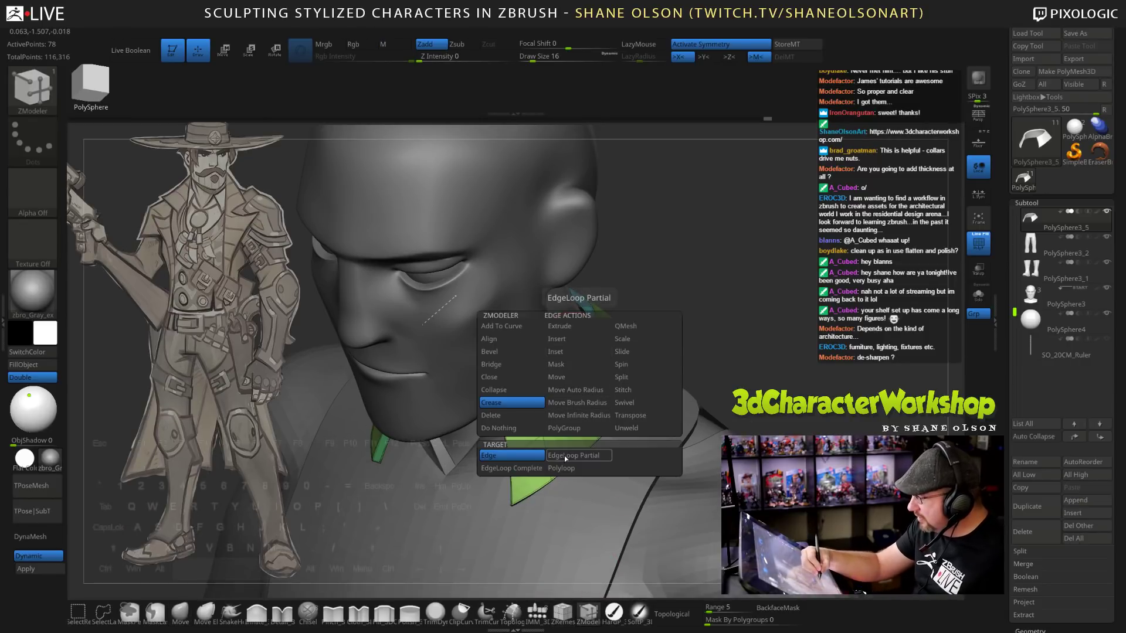
left_click(574, 456)
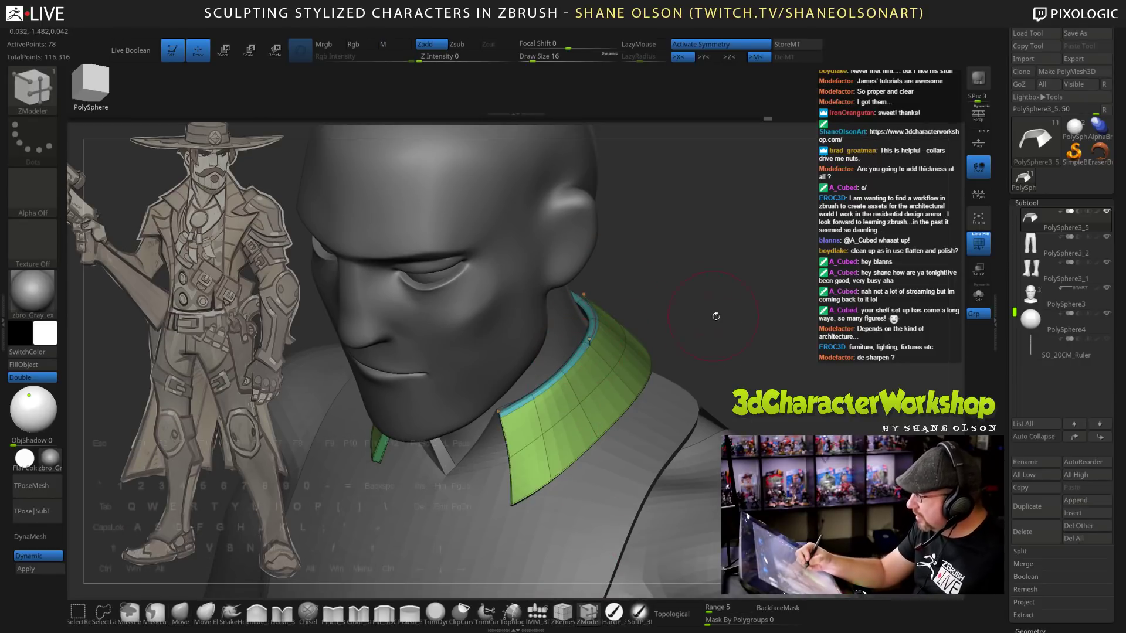
mouse_move(716, 316)
left_mouse_down()
mouse_move(704, 305)
mouse_move(752, 346)
mouse_move(757, 337)
mouse_move(703, 342)
mouse_move(580, 386)
left_mouse_up()
key("shift+f")
Select the chest garment and adjust its neckband at the back of the neck with the Move brush at draw size 32.
key("s")
left_click_drag(679, 322, 684, 322)
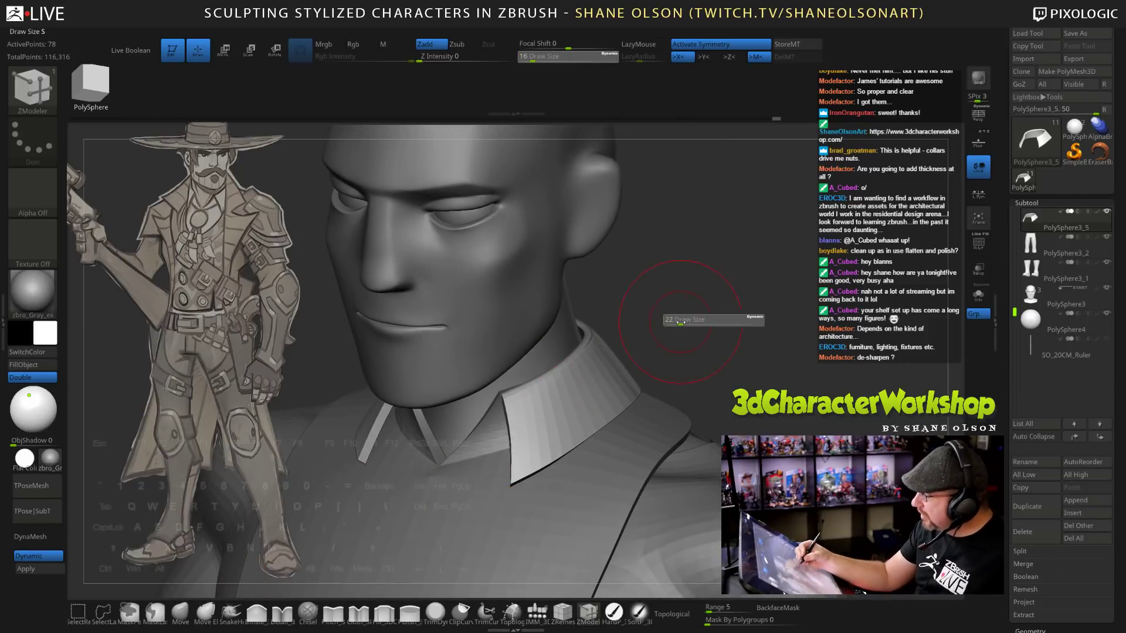
left_click(485, 439, "alt")
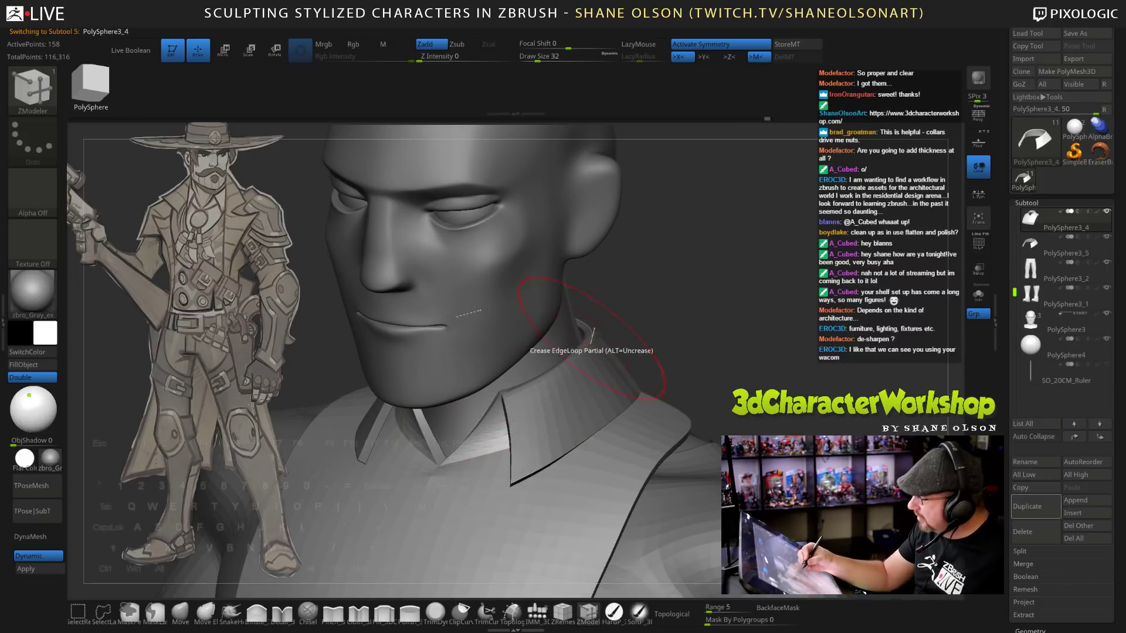
left_click(180, 612)
mouse_move(729, 297)
left_mouse_down()
mouse_move(662, 311)
mouse_move(568, 365)
left_mouse_up()
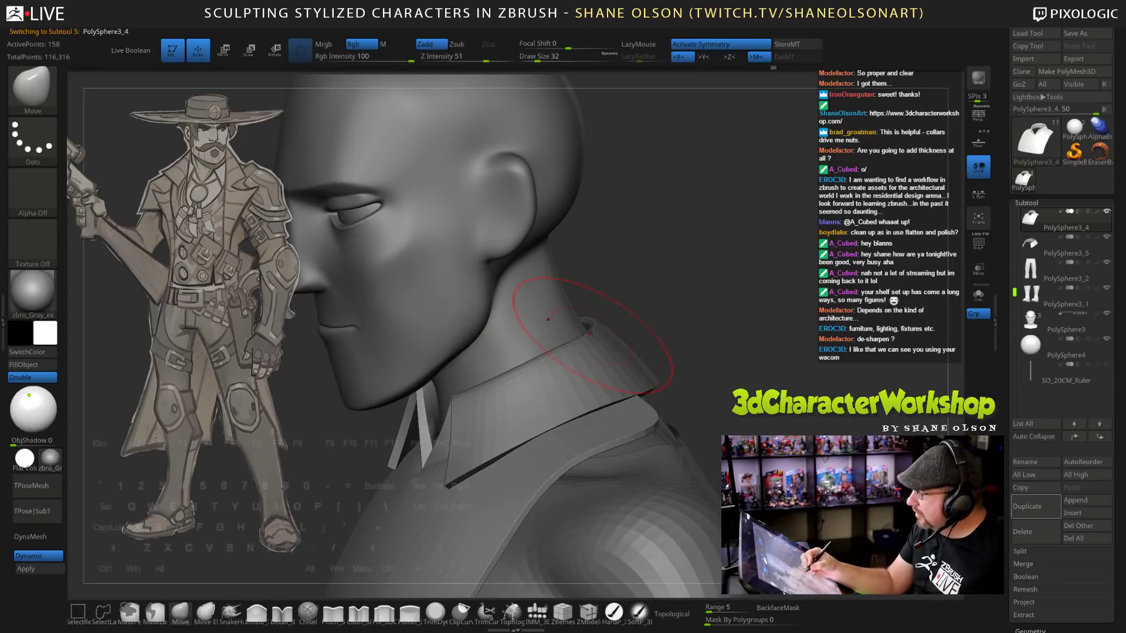
left_click_drag(630, 311, 629, 308)
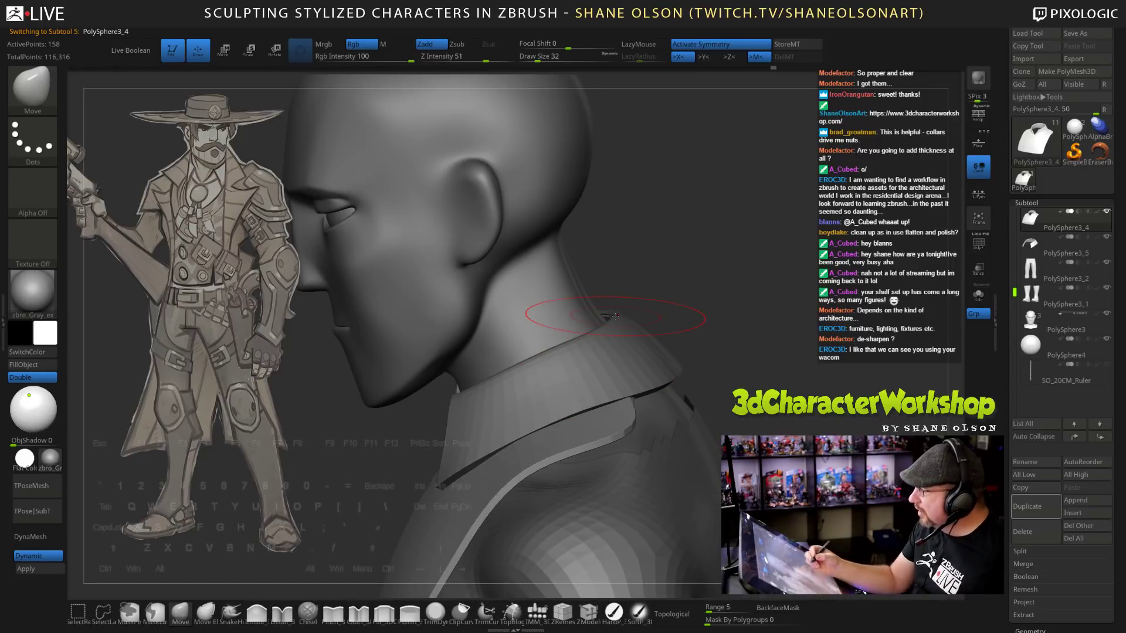
left_click_drag(715, 317, 704, 322)
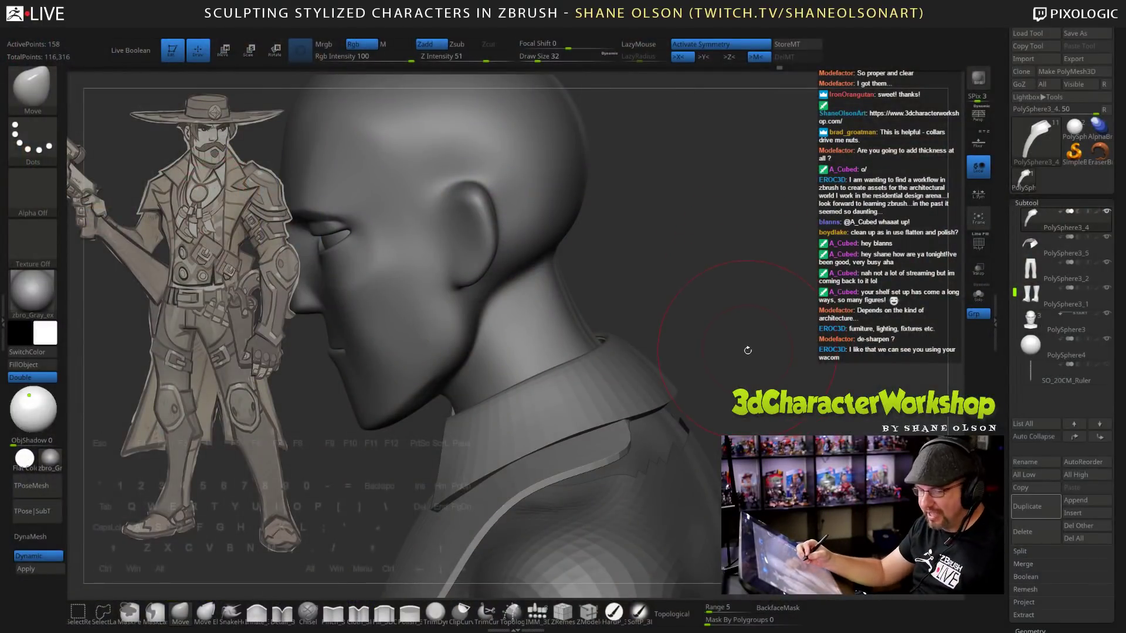
key("alt")
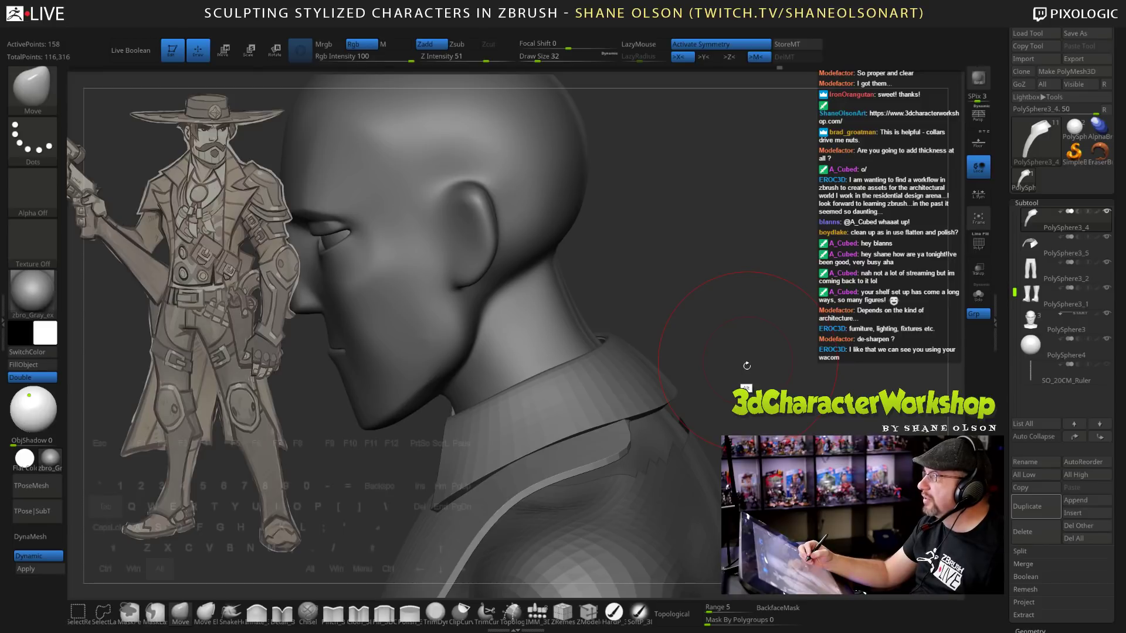
mouse_move(742, 336)
left_mouse_down()
mouse_move(811, 319)
mouse_move(727, 319)
mouse_move(740, 342)
mouse_move(713, 415)
mouse_move(628, 364)
mouse_move(592, 366)
left_mouse_up()
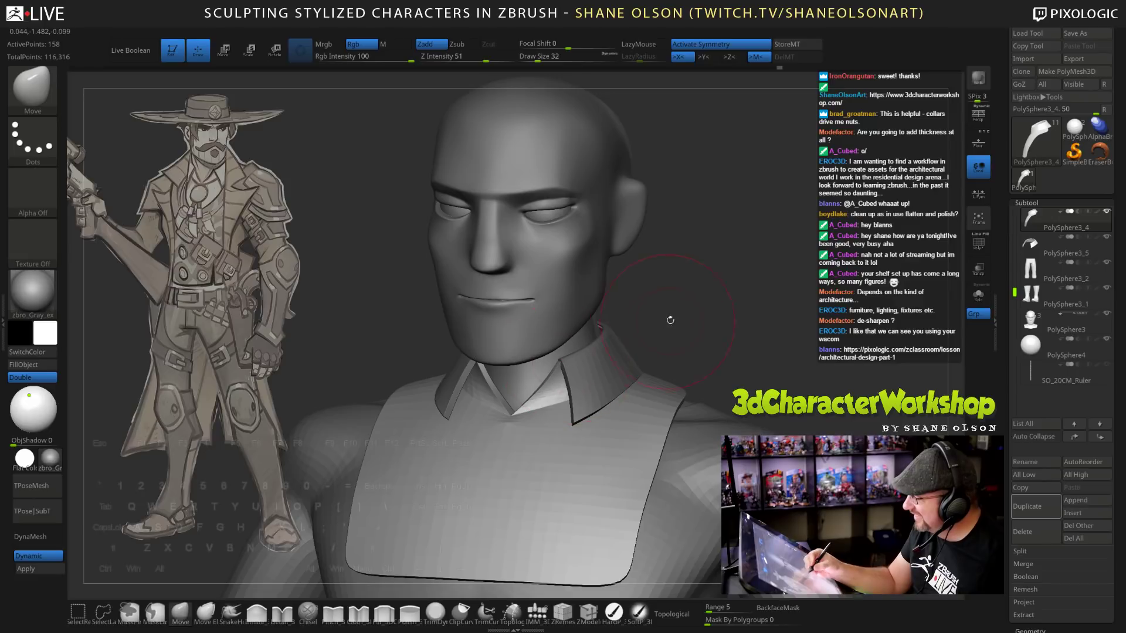
left_click_drag(670, 320, 561, 367)
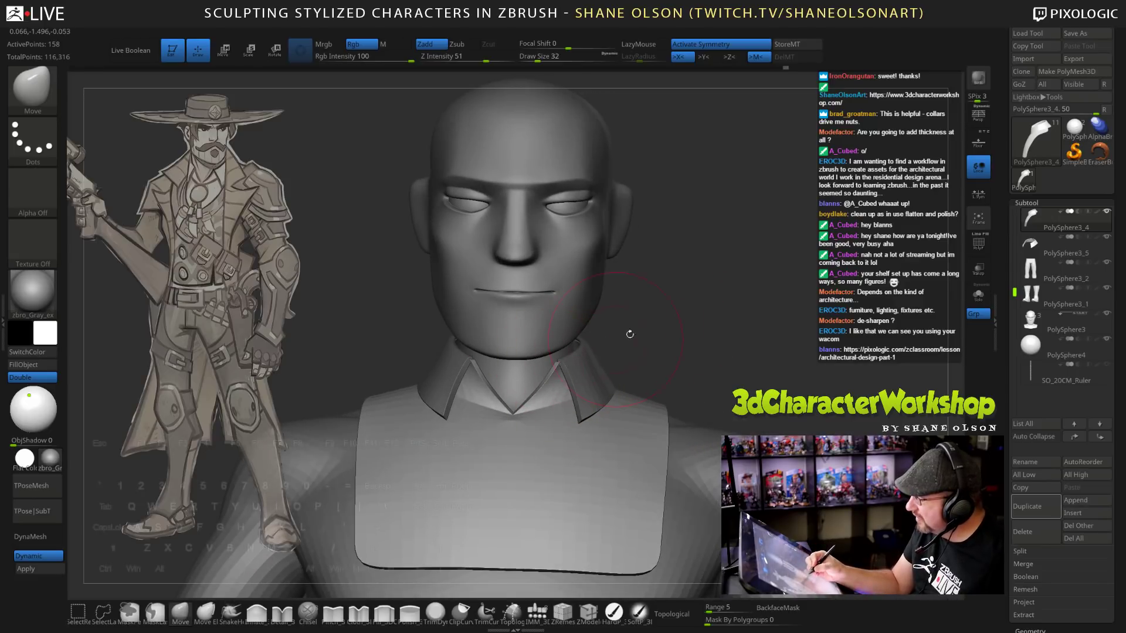
Refine the garment's neckline where it meets the collar's front corners with the Move brush, using draw sizes 7, 2 and 11.
mouse_move(676, 334)
left_mouse_down()
mouse_move(716, 337)
mouse_move(680, 314)
mouse_move(703, 295)
mouse_move(675, 365)
left_mouse_up()
key("s")
key("s")
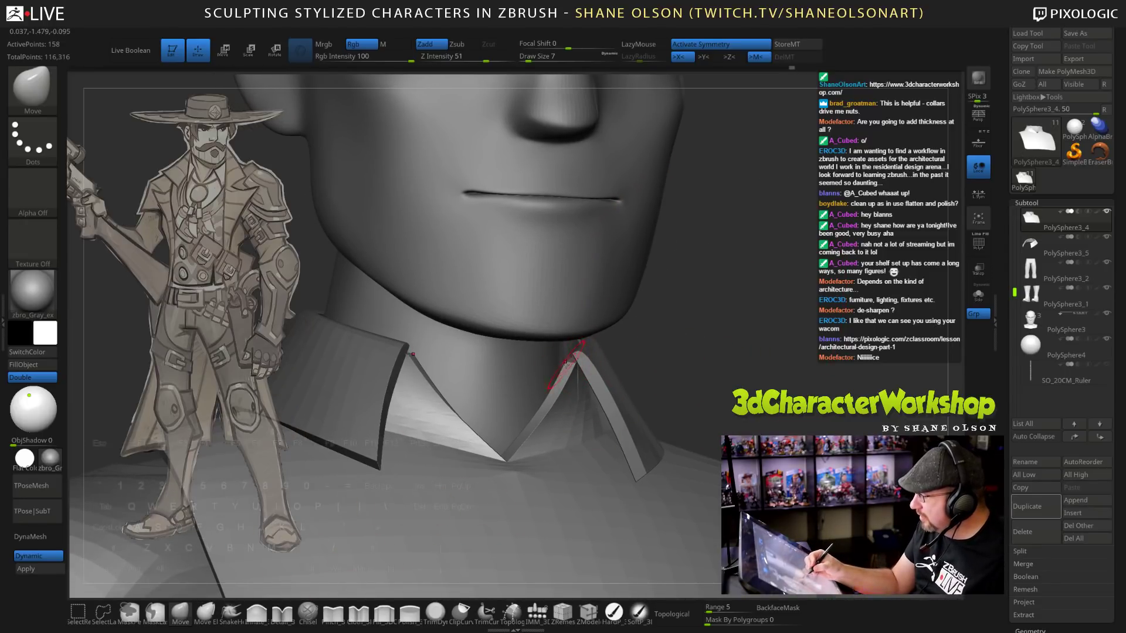
key("s")
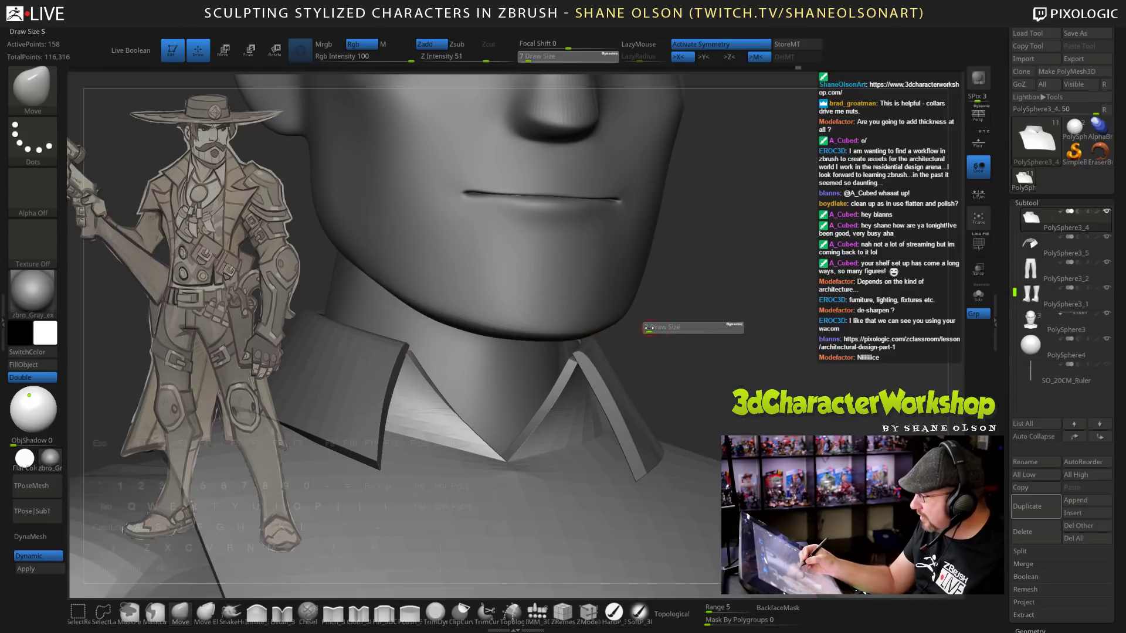
left_click_drag(647, 329, 643, 329)
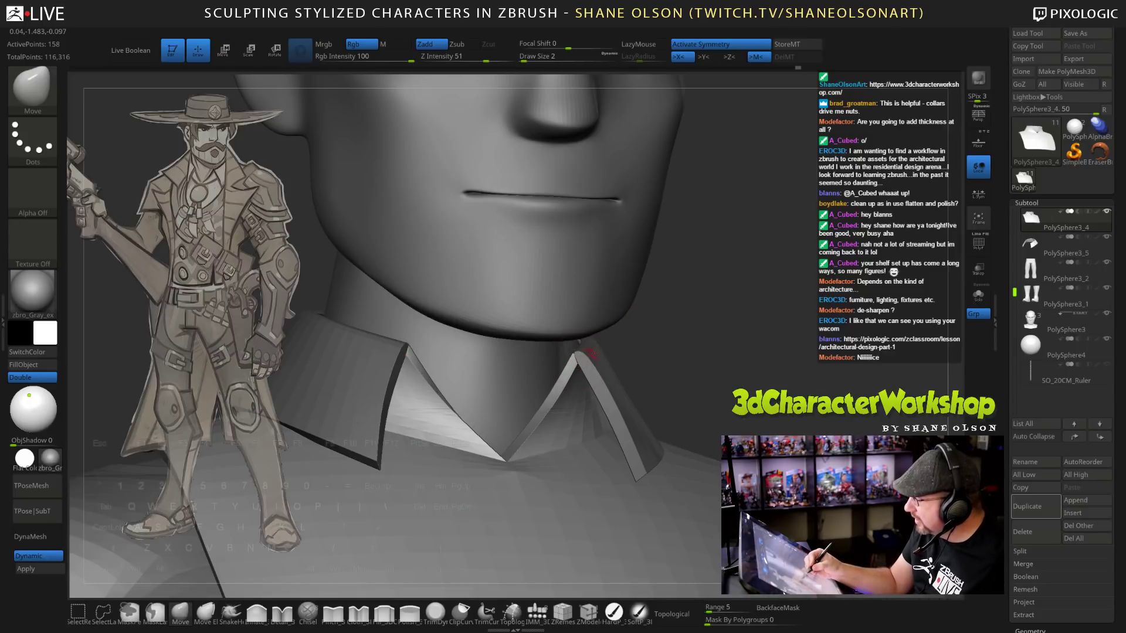
left_click_drag(740, 335, 693, 332)
key("s")
left_click_drag(574, 361, 579, 368)
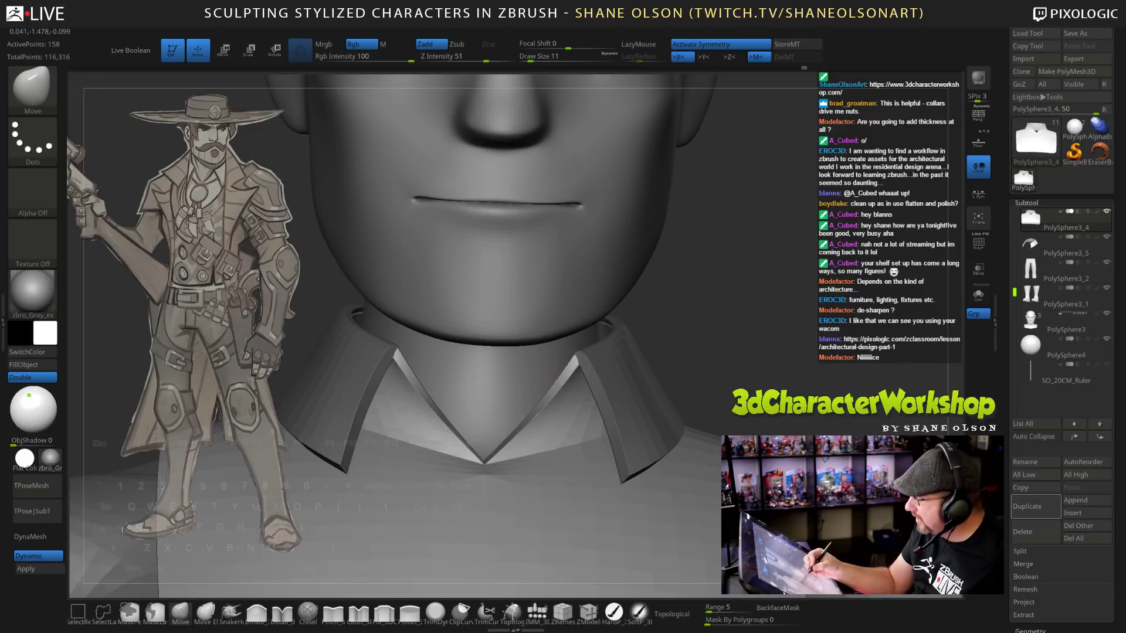
Shape the front V of the garment's neckline with the Move brush, using draw sizes 11 and 7.
left_click_drag(665, 341, 630, 345)
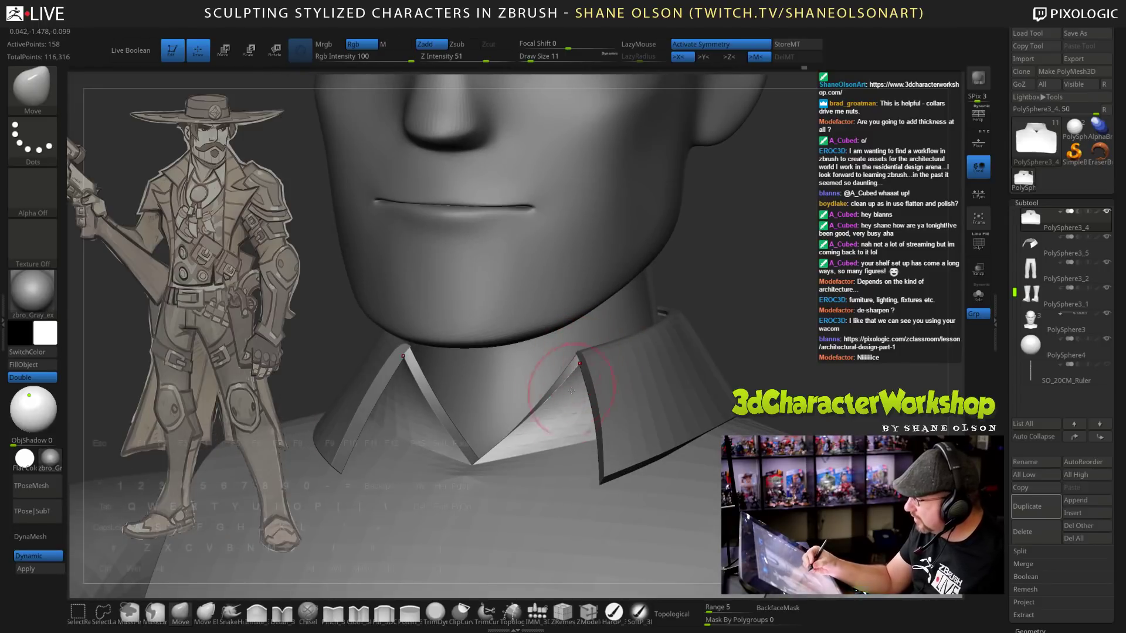
left_click_drag(724, 334, 753, 353)
left_click_drag(477, 451, 475, 456)
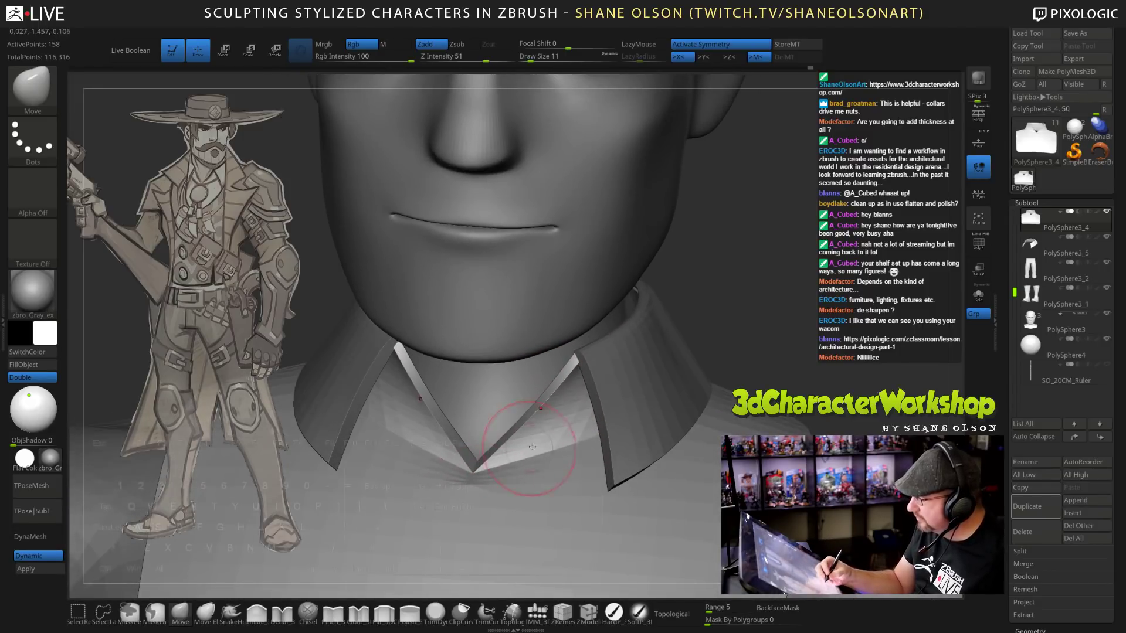
mouse_move(712, 346)
left_mouse_down()
mouse_move(696, 357)
mouse_move(727, 339)
left_mouse_up()
key("s")
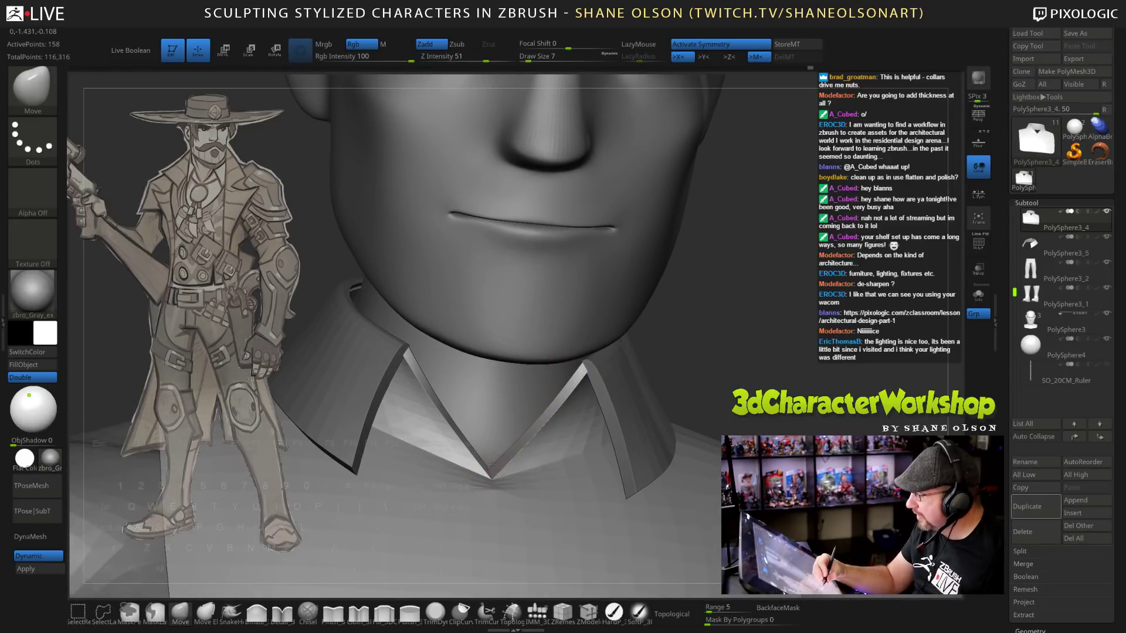
left_click_drag(515, 439, 494, 459)
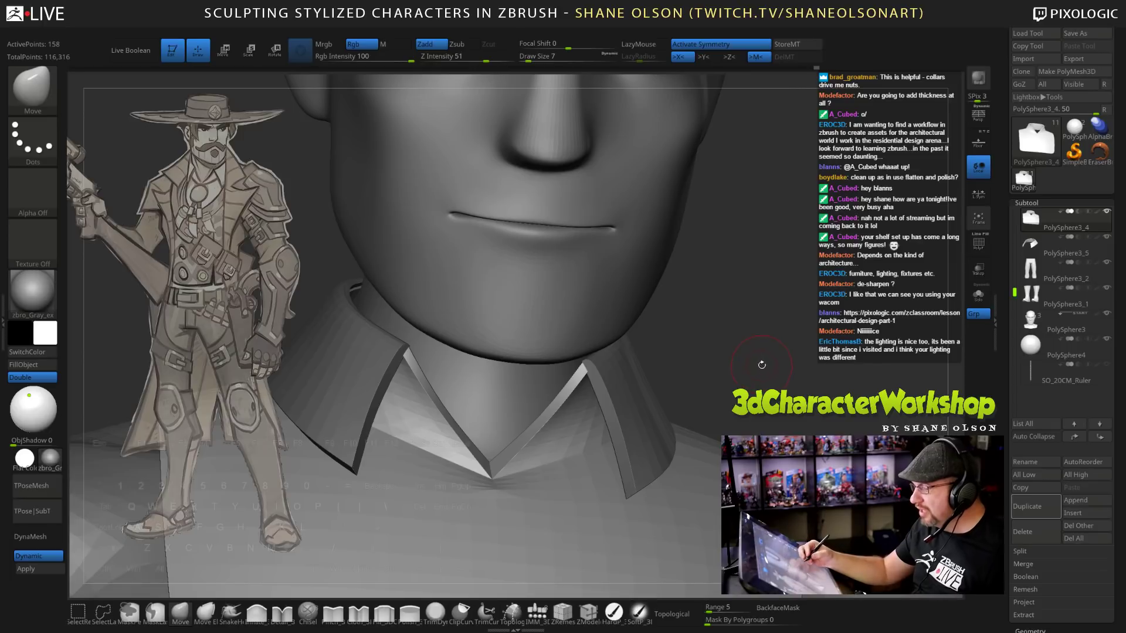
Set the Move brush's draw size to 19 and refine the garment's neckband beneath the side and back of the collar.
mouse_move(762, 365)
left_mouse_down()
mouse_move(714, 315)
mouse_move(626, 318)
left_mouse_up()
key("s")
left_click(712, 314)
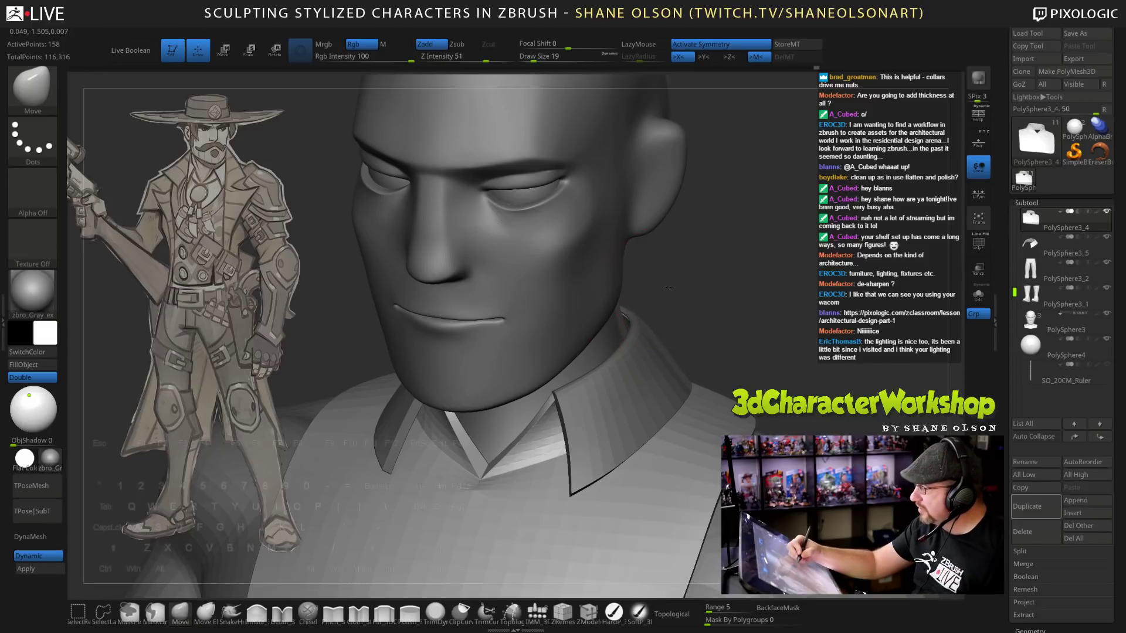
left_click_drag(668, 288, 629, 315)
mouse_move(670, 282)
left_mouse_down()
mouse_move(638, 312)
mouse_move(698, 262)
left_mouse_up()
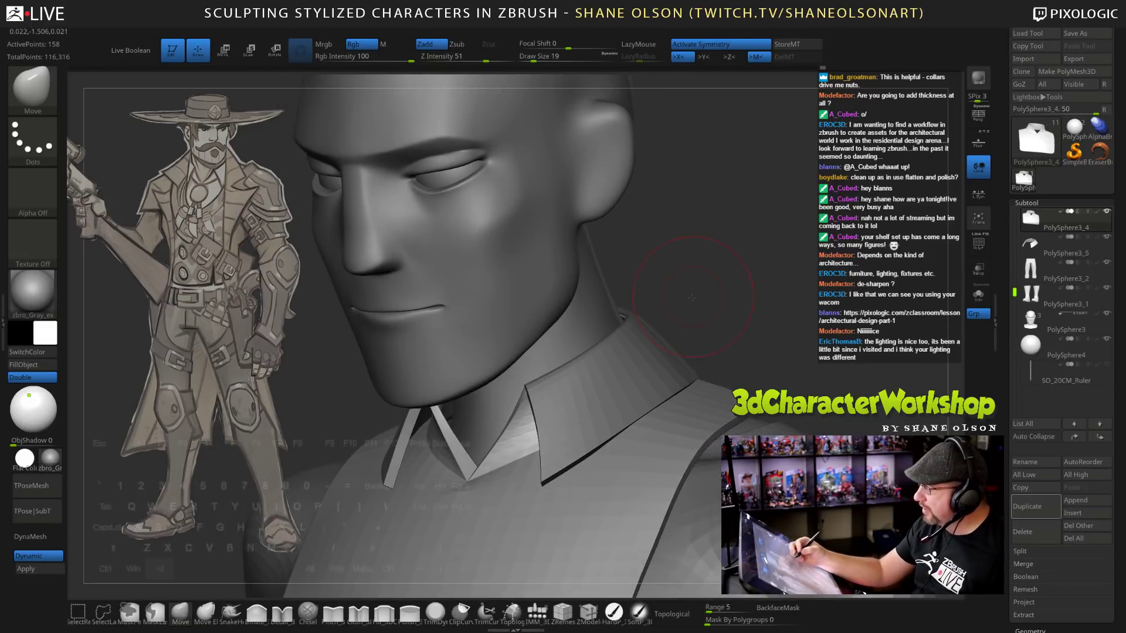
Examine the collar and chest garment's proportions on the whole figure against the concept drawing.
mouse_move(706, 351)
left_mouse_down("alt")
mouse_move(717, 304)
mouse_move(731, 311)
mouse_move(597, 232)
left_mouse_up("alt")
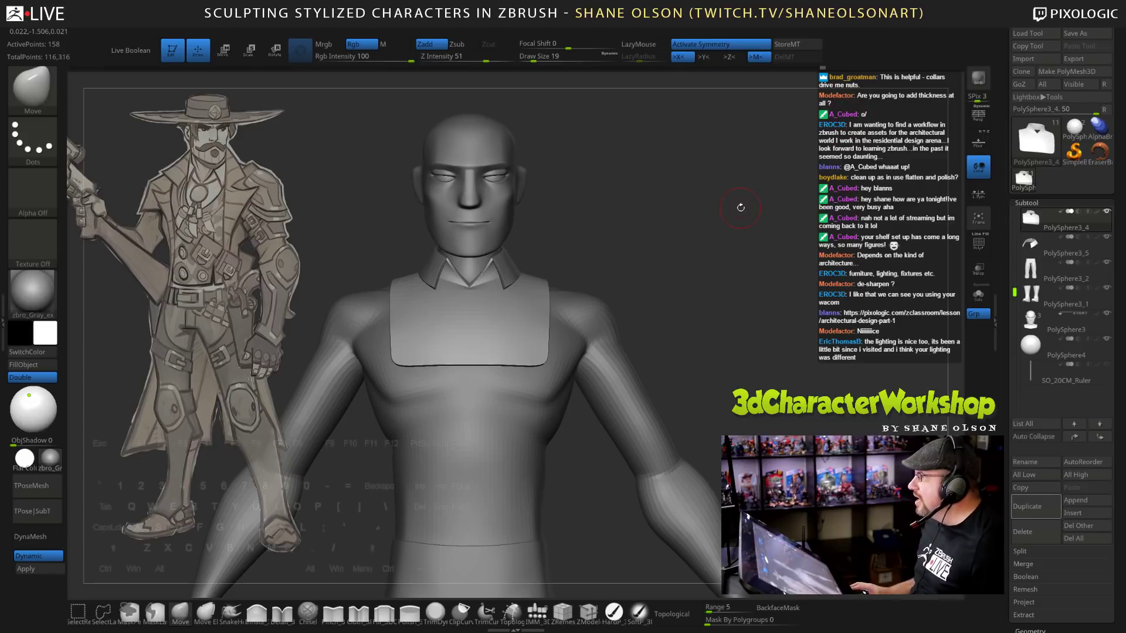
mouse_move(704, 301)
left_mouse_down()
mouse_move(689, 274)
mouse_move(709, 276)
mouse_move(627, 260)
mouse_move(678, 272)
mouse_move(678, 246)
mouse_move(680, 274)
left_mouse_up()
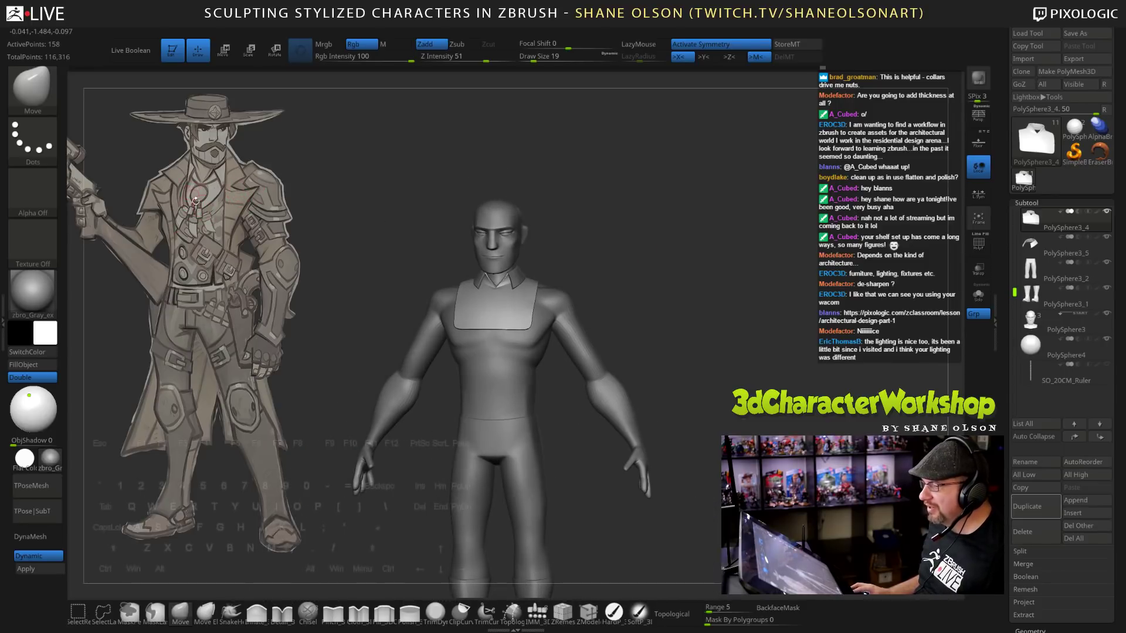
left_click_drag(597, 245, 619, 250)
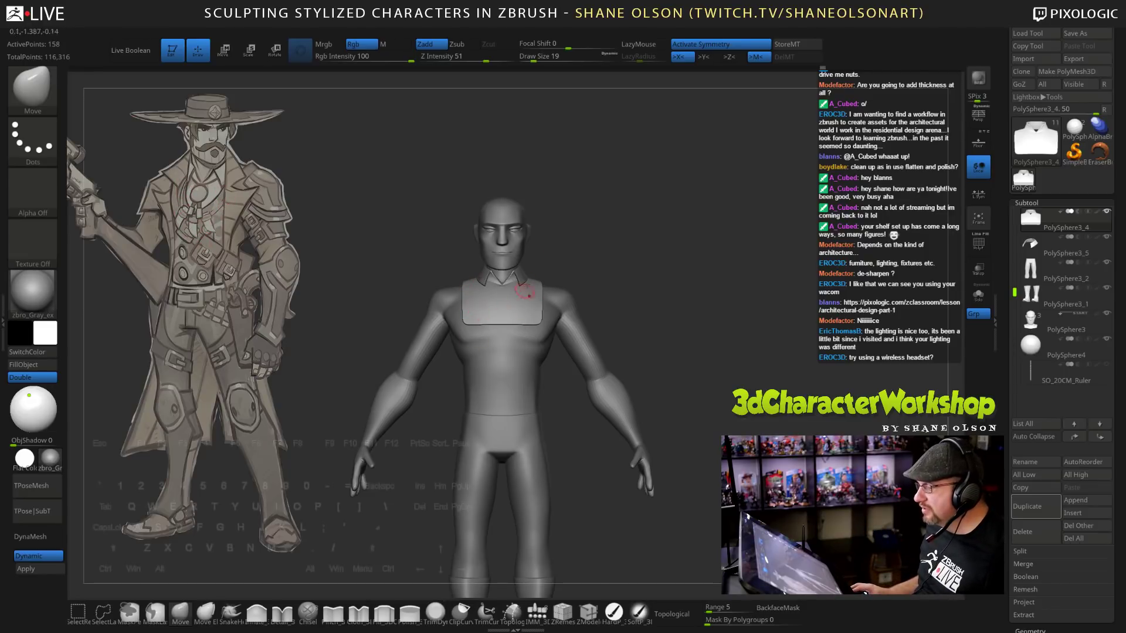
scroll(702, 275, "up", 4)
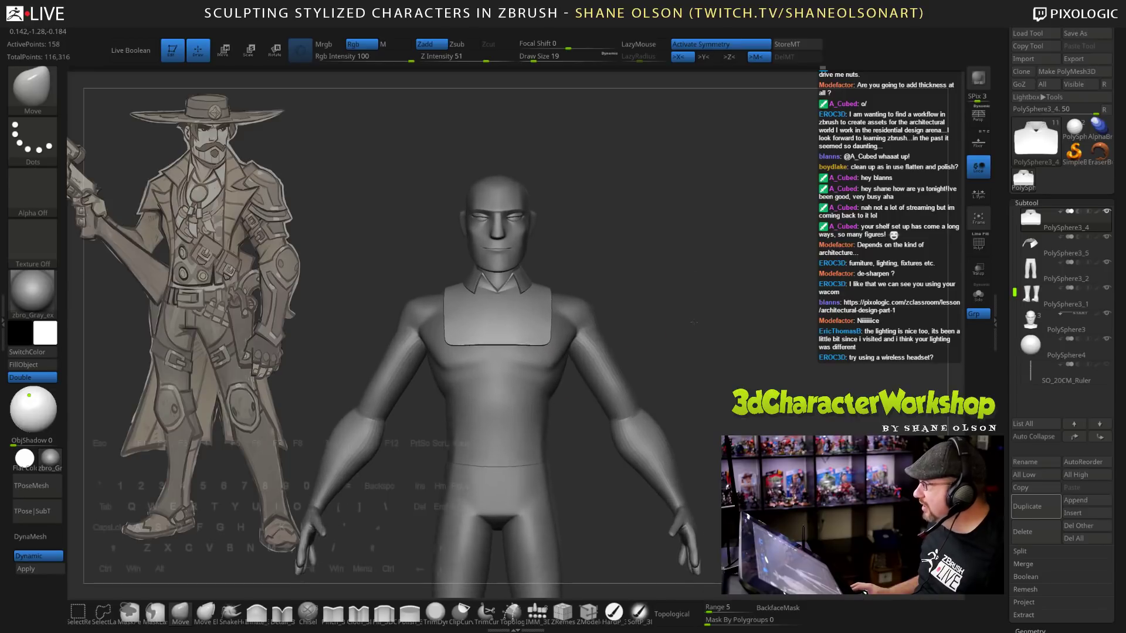
left_click_drag(741, 263, 732, 271)
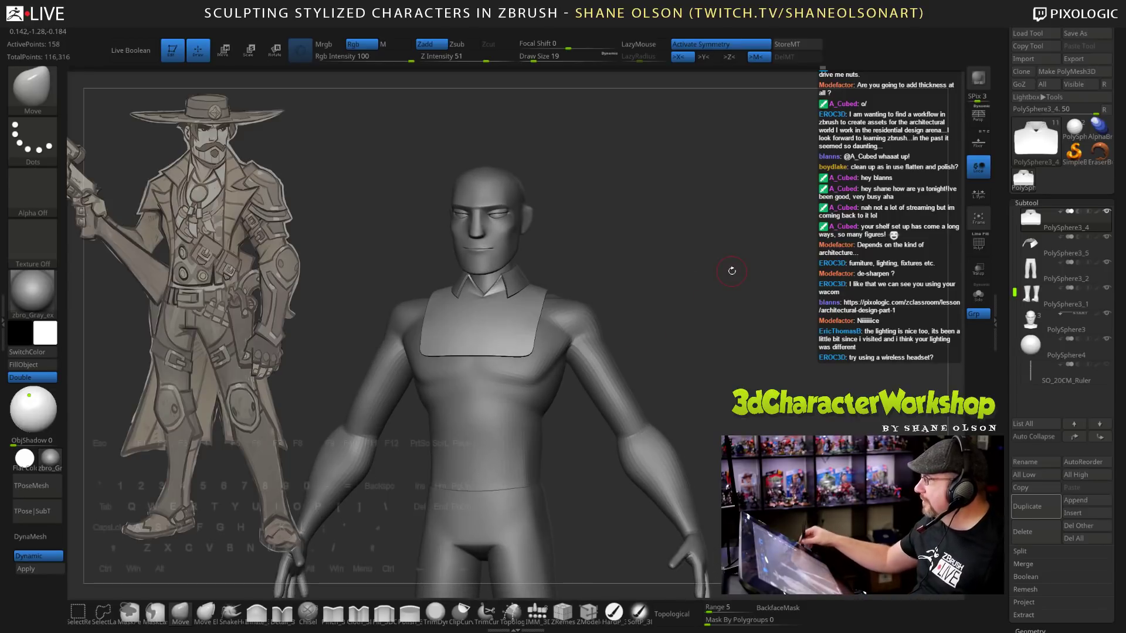
mouse_move(680, 322)
left_mouse_down("alt")
mouse_move(708, 329)
mouse_move(657, 327)
left_mouse_up("alt")
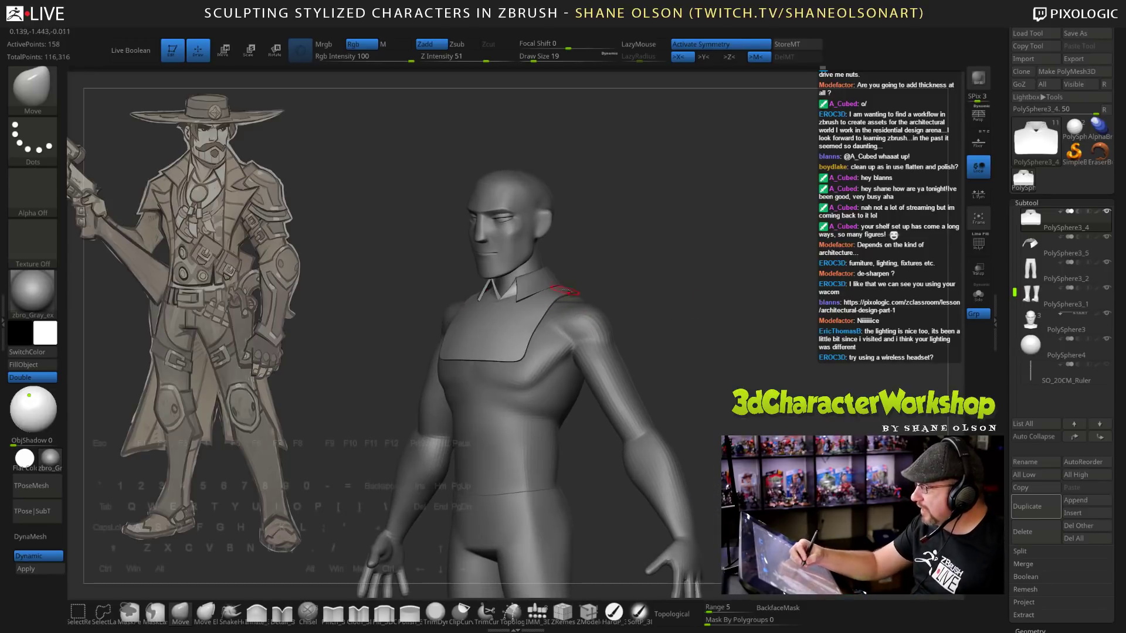
Solo the chest garment, show its polyframe, and isolate the green polygroup of its main surface.
left_click(977, 295)
left_click_drag(661, 357, 766, 461, "alt")
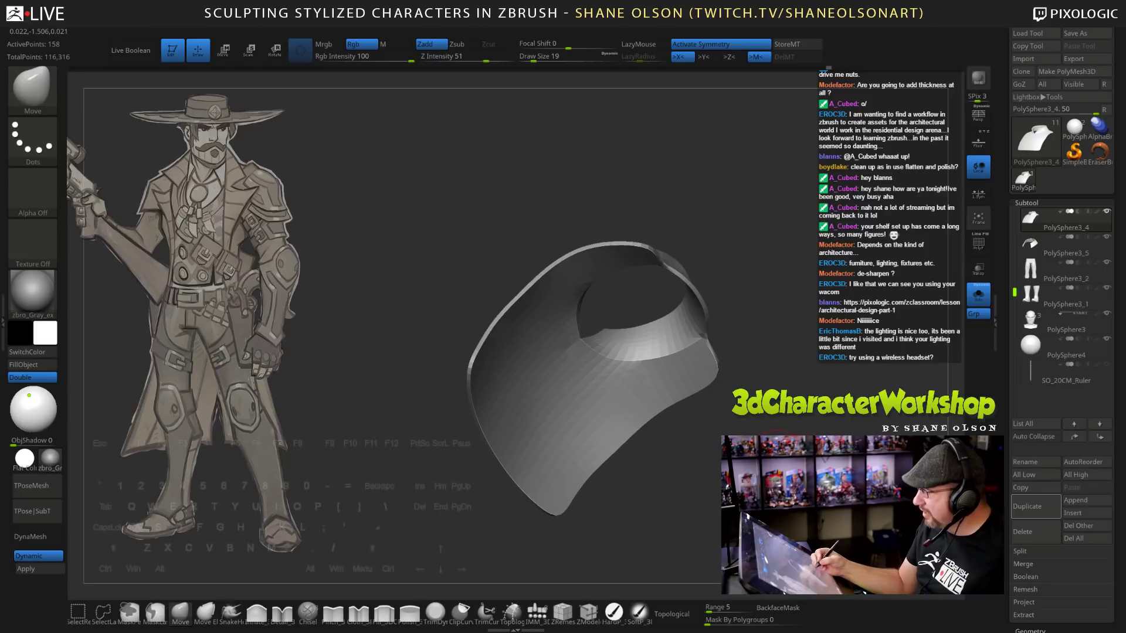
key("shift+f")
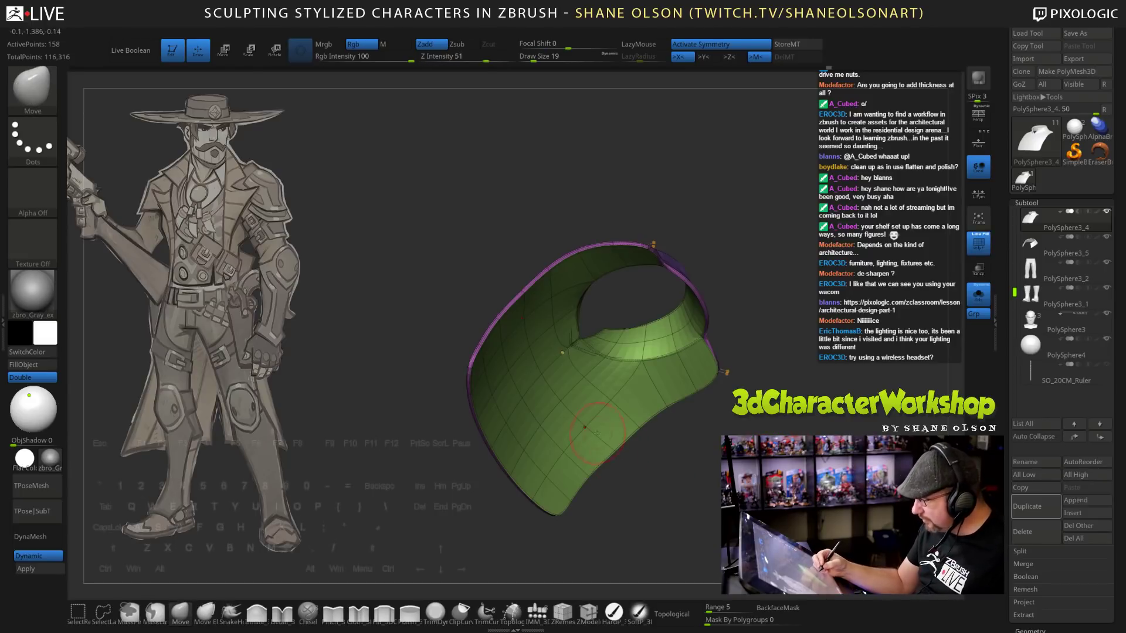
mouse_move(731, 469)
left_mouse_down()
mouse_move(726, 446)
mouse_move(716, 464)
left_mouse_up()
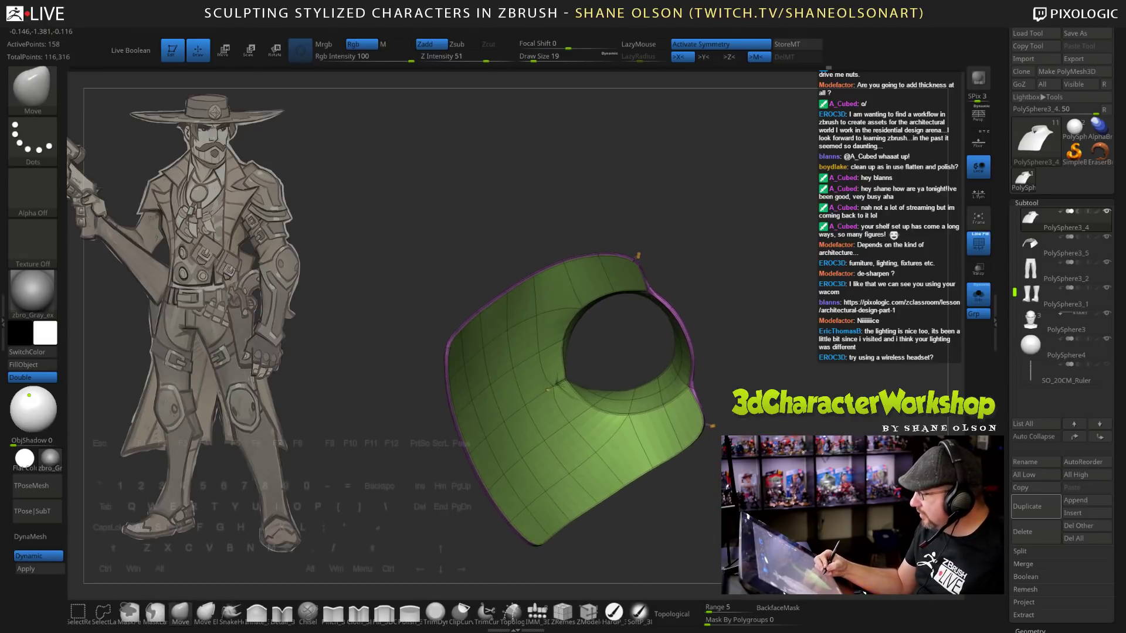
left_click(559, 447, "ctrl+shift")
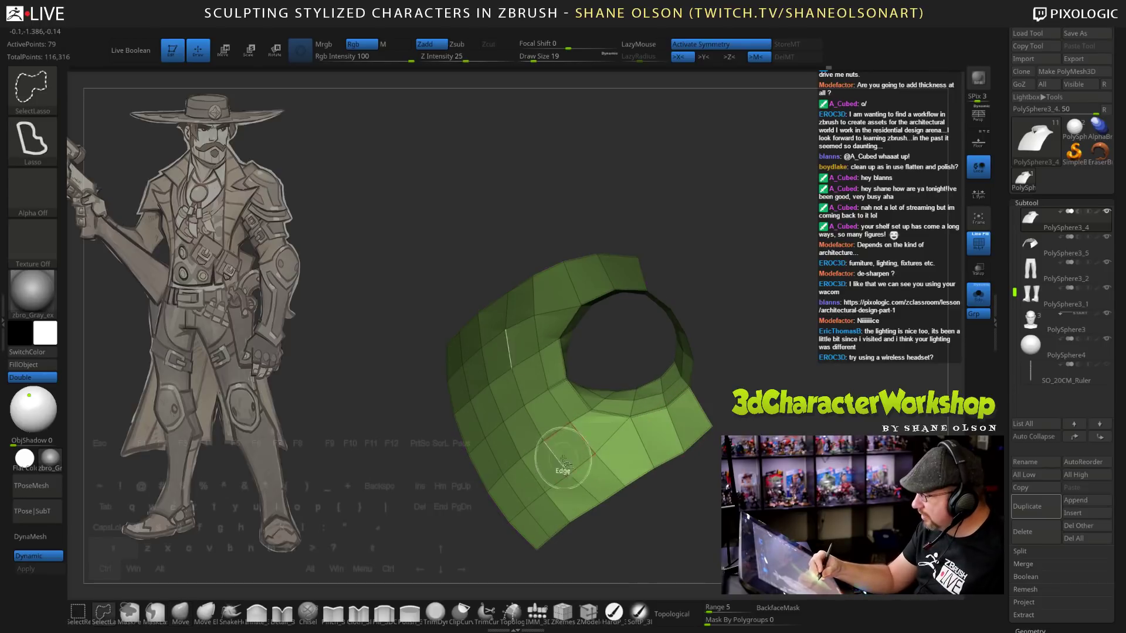
Unhide the rest of the chest garment and switch to the ZModeler brush.
left_click(598, 452, "ctrl+shift")
mouse_move(651, 516)
left_mouse_down()
mouse_move(704, 498)
mouse_move(719, 478)
mouse_move(697, 492)
mouse_move(649, 359)
mouse_move(718, 399)
mouse_move(762, 449)
left_mouse_up()
left_click(697, 492, "ctrl+shift")
left_click_drag(756, 357, 765, 450, "alt")
left_click(588, 613)
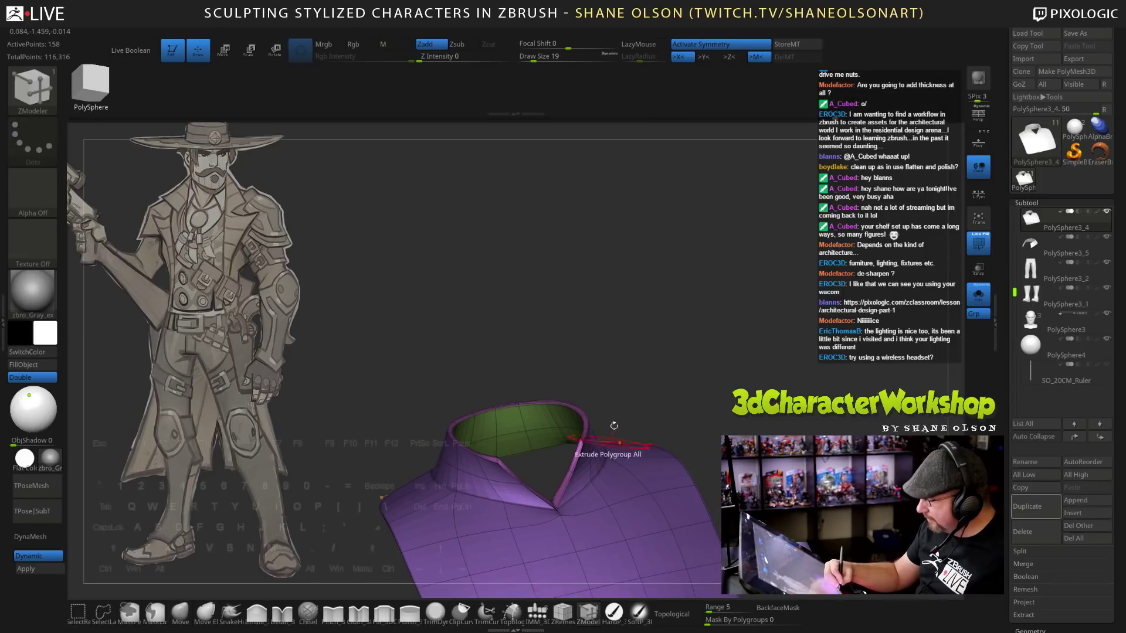
key("ctrl+shift")
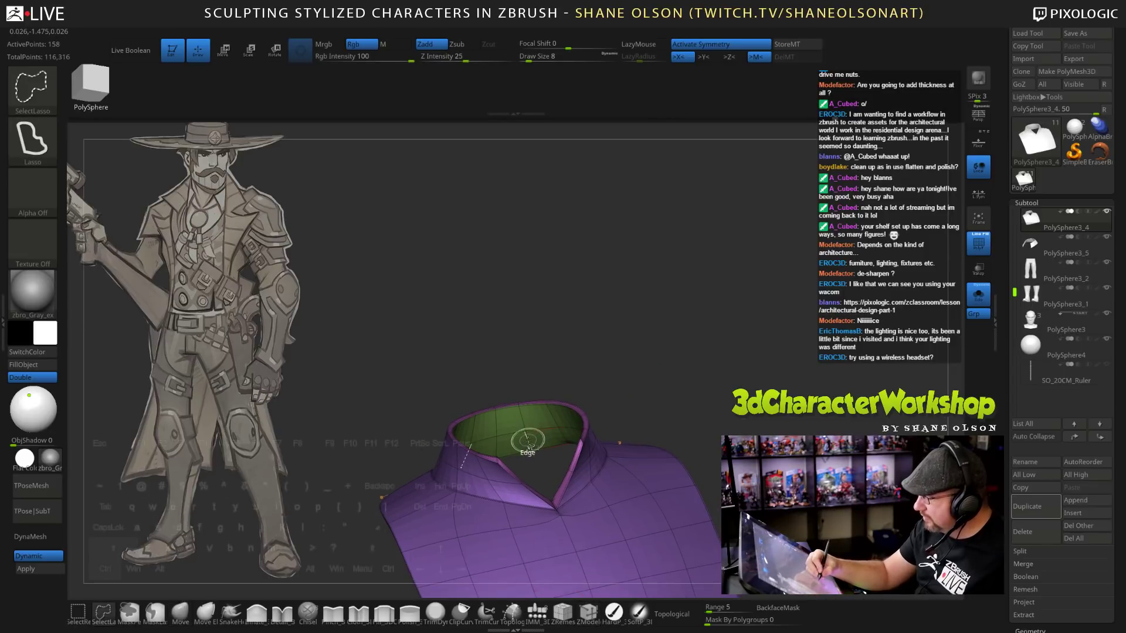
left_click(529, 439, "ctrl+shift")
left_click(524, 423, "ctrl+shift")
left_click_drag(611, 300, 624, 321, "ctrl+shift")
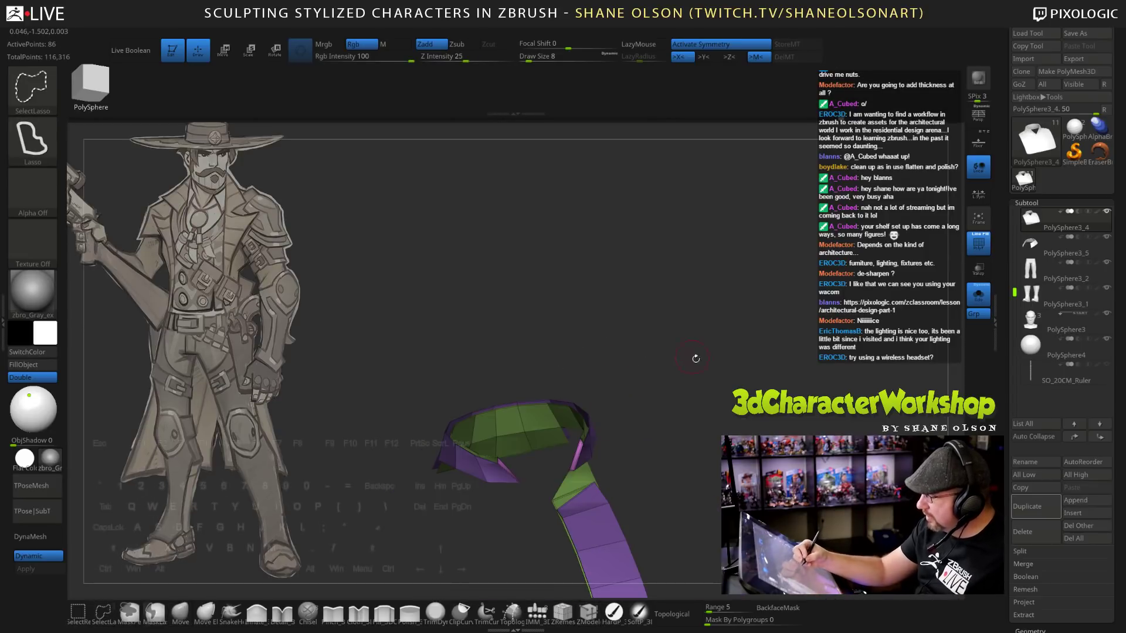
left_click_drag(696, 357, 733, 386)
left_click(452, 518, "ctrl+shift")
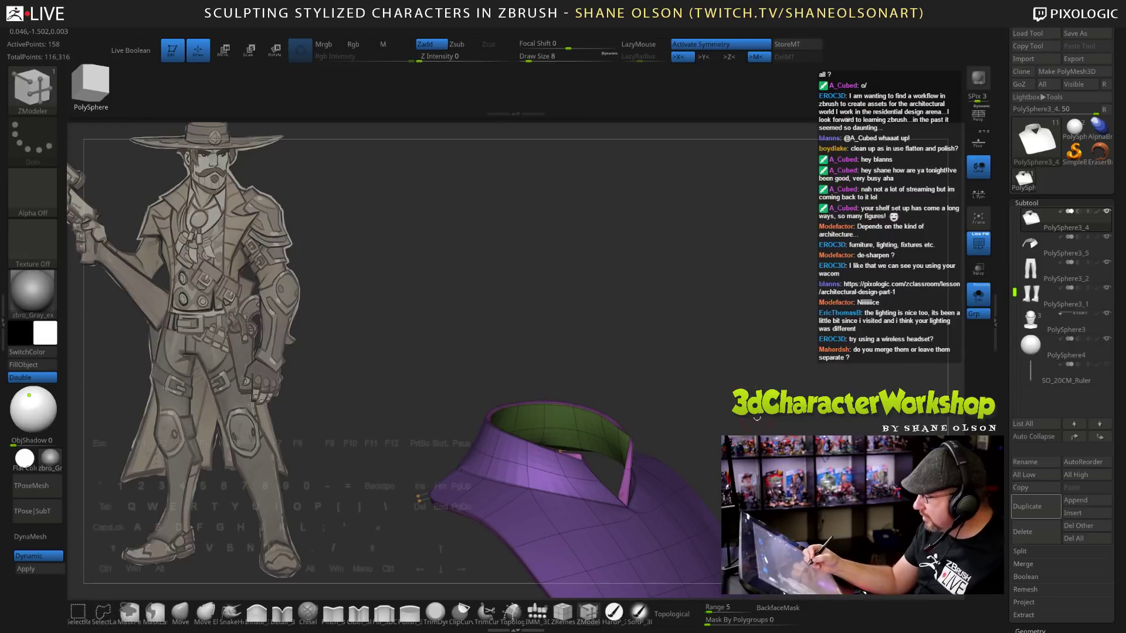
Set ZModeler's polygon action to PolyGroup for single polys and assign faces inside the neckband to a separate polygroup.
left_click_drag(765, 431, 715, 382)
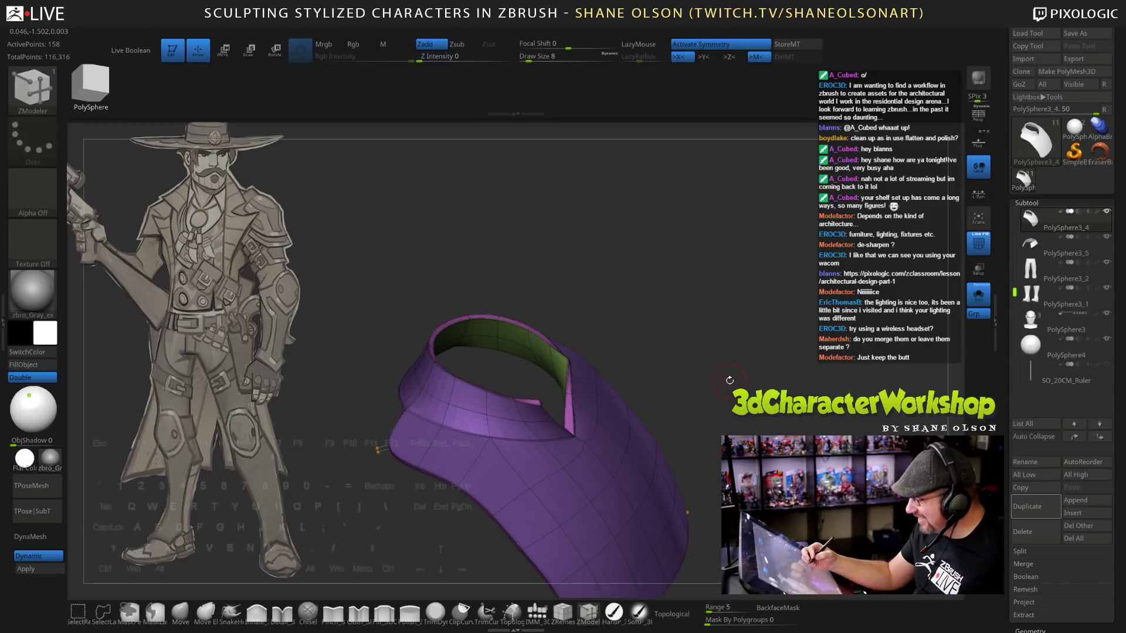
left_click_drag(729, 379, 727, 399)
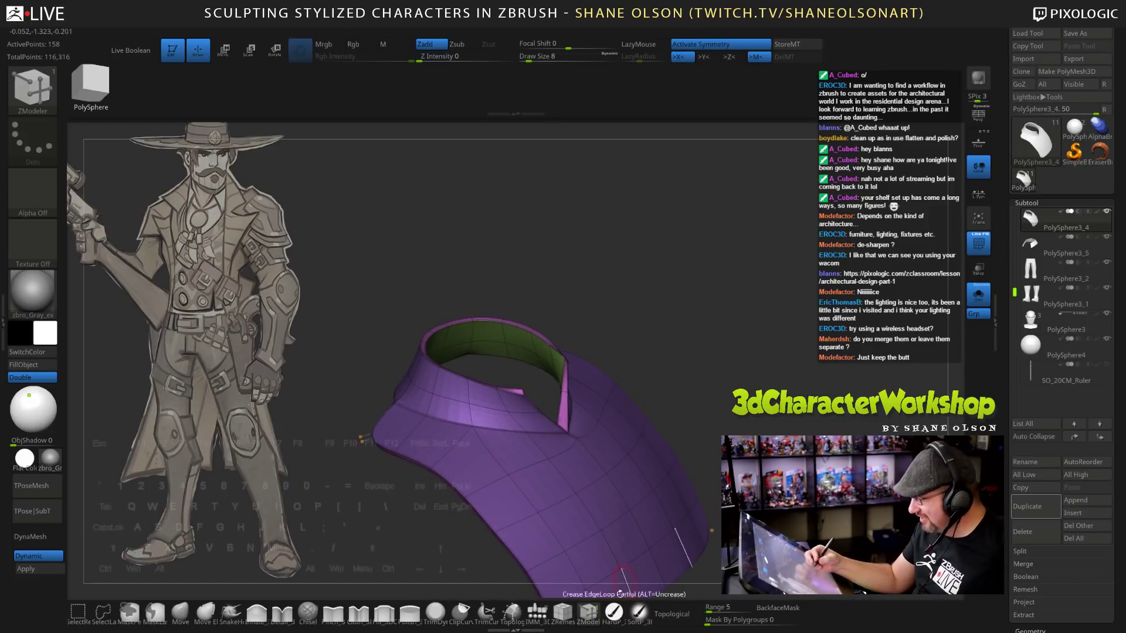
key("space")
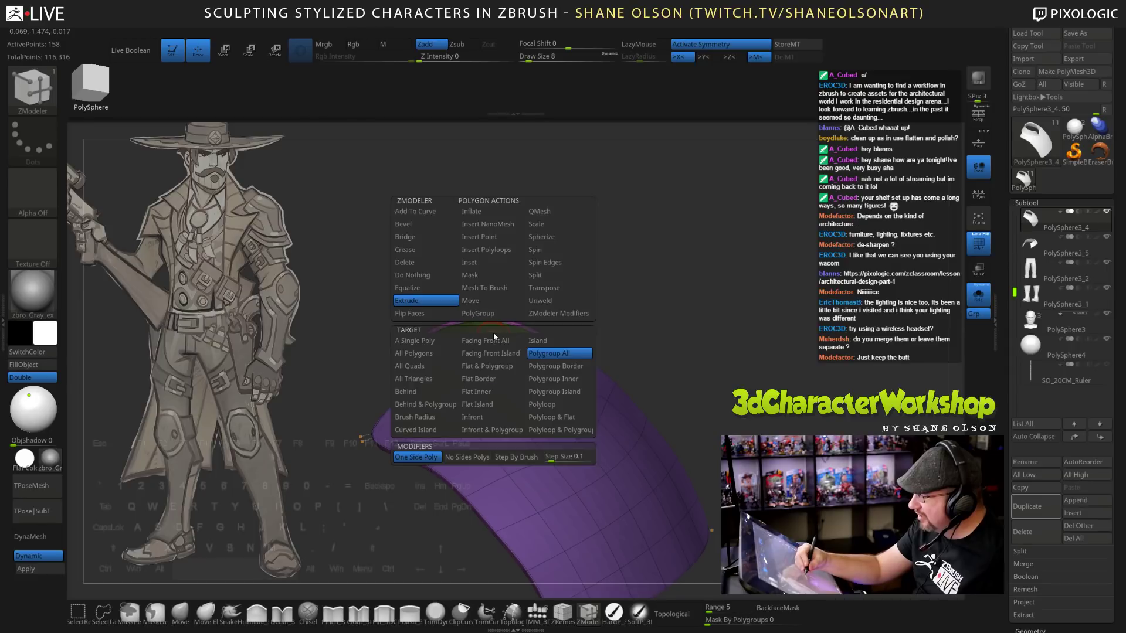
left_click(485, 314)
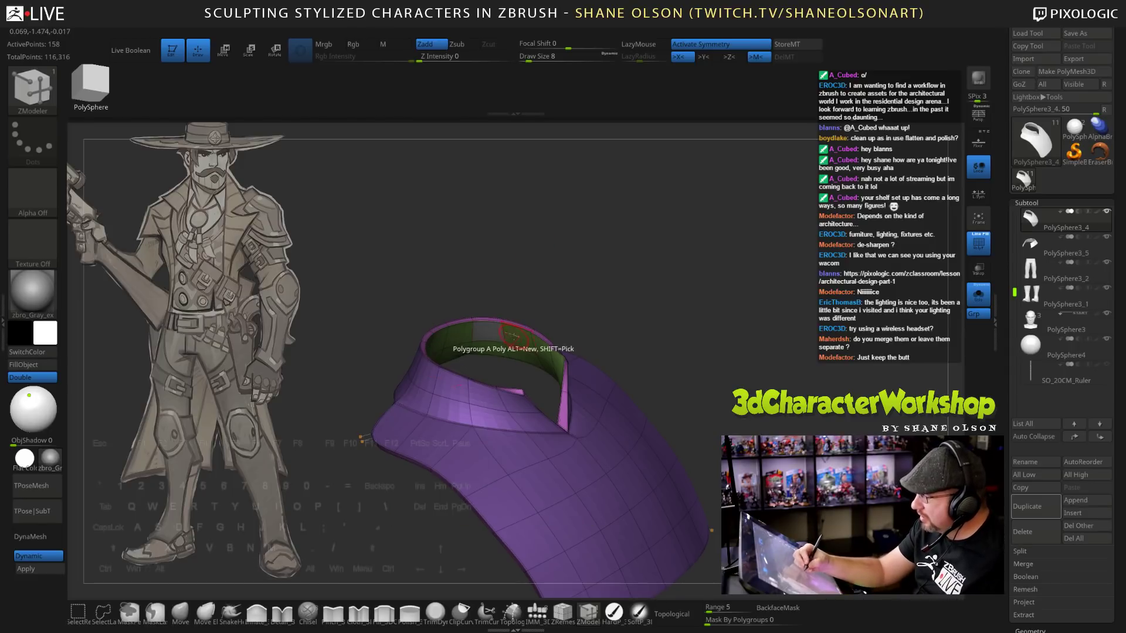
left_click(513, 334)
left_click_drag(592, 321, 636, 329)
left_click(567, 356)
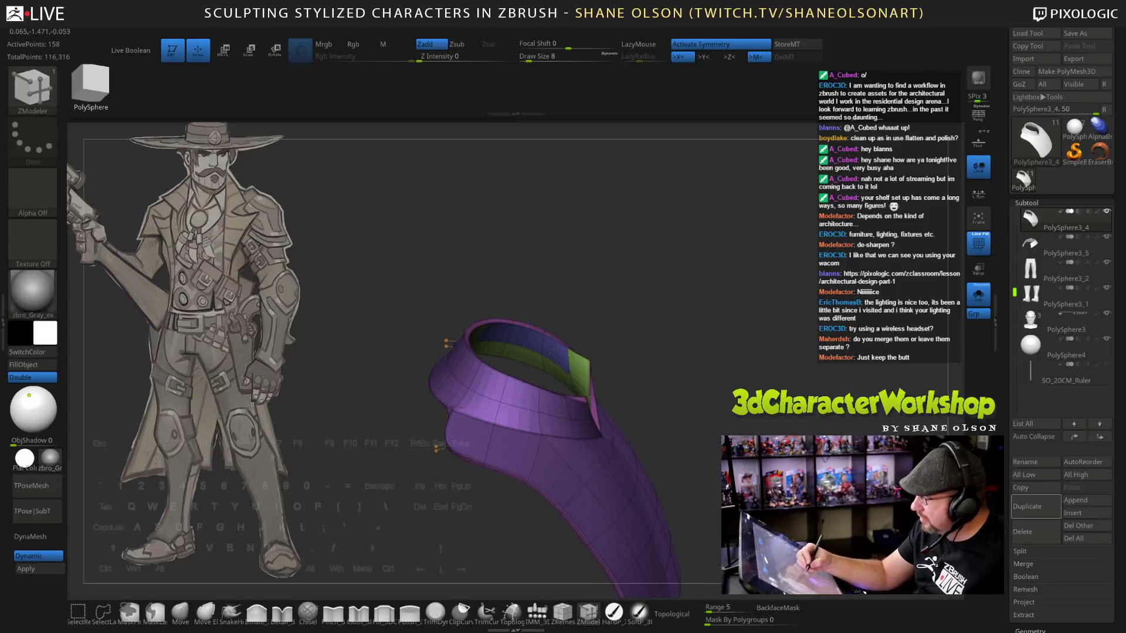
left_click(582, 369)
Turn off the dynamic subdivision preview and paint the remaining faces inside the neckband into the blue polygroup.
key("shift+d")
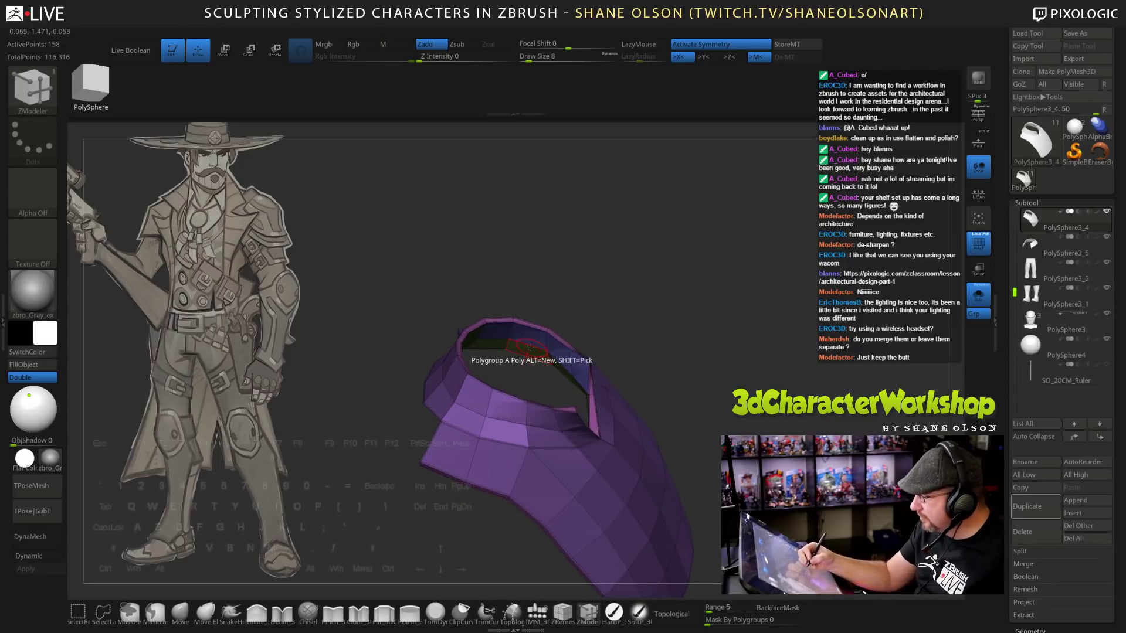
left_click_drag(598, 298, 645, 304)
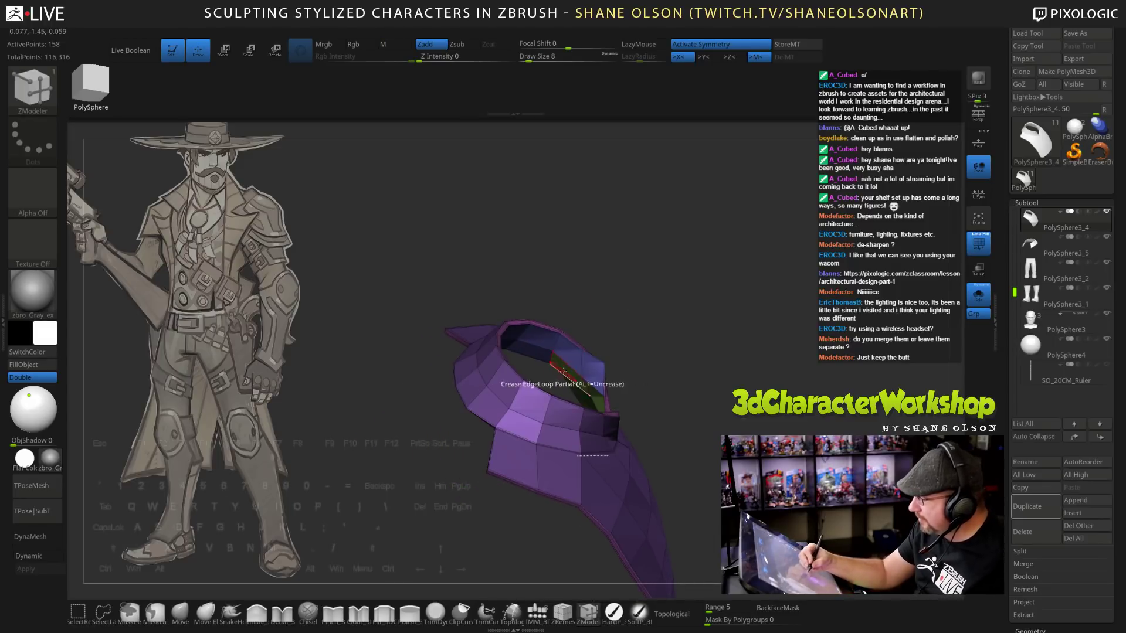
left_click_drag(660, 350, 636, 388)
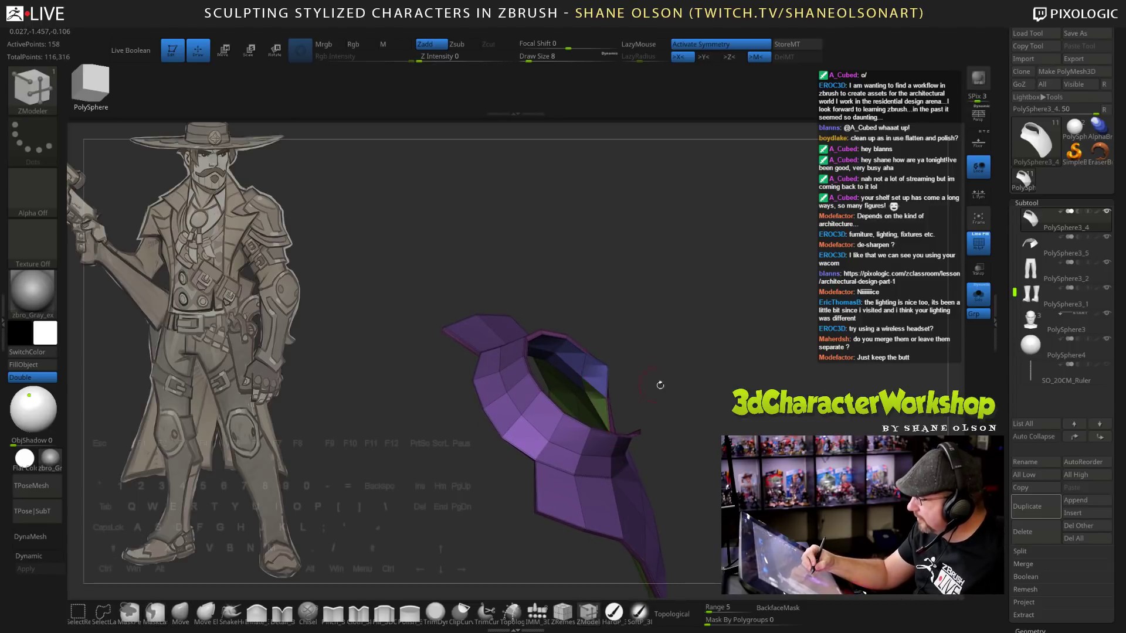
left_click_drag(719, 372, 809, 350)
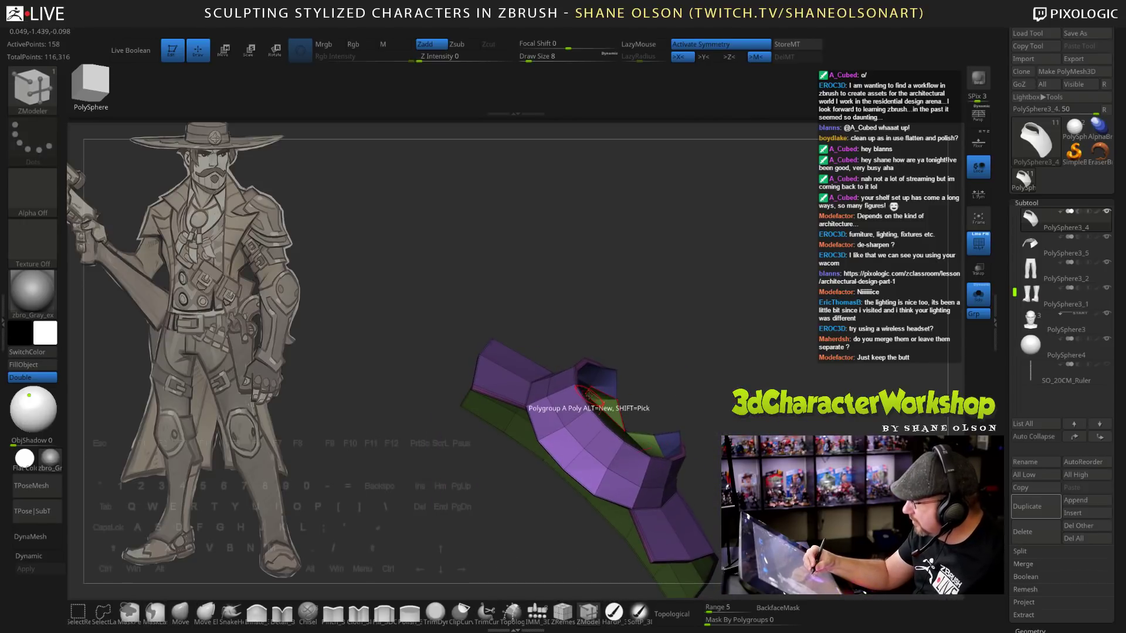
left_click_drag(590, 392, 492, 412)
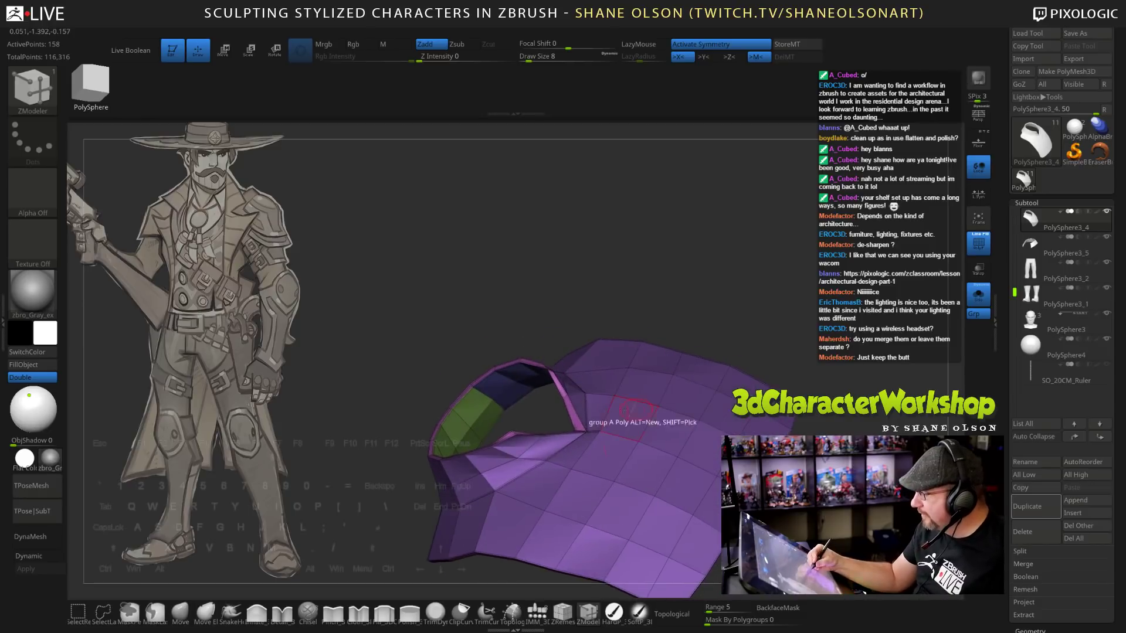
left_click(493, 413)
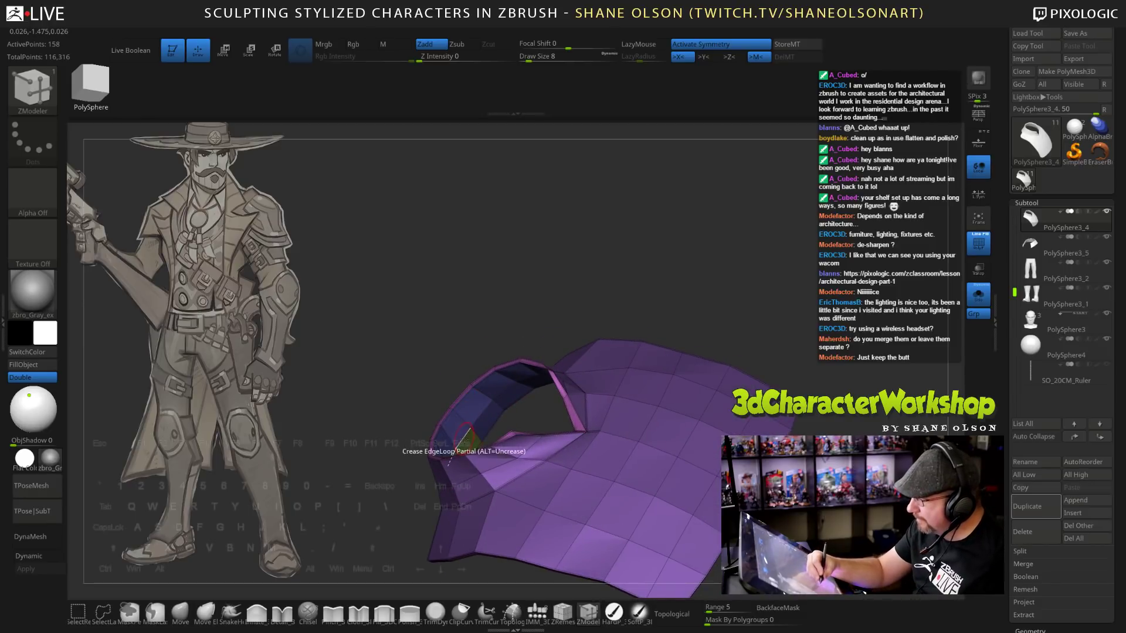
Hide the green polygroup lining the inside of the chest garment and delete the hidden faces.
mouse_move(774, 290)
left_mouse_down()
mouse_move(756, 311)
mouse_move(813, 275)
mouse_move(768, 299)
left_mouse_up()
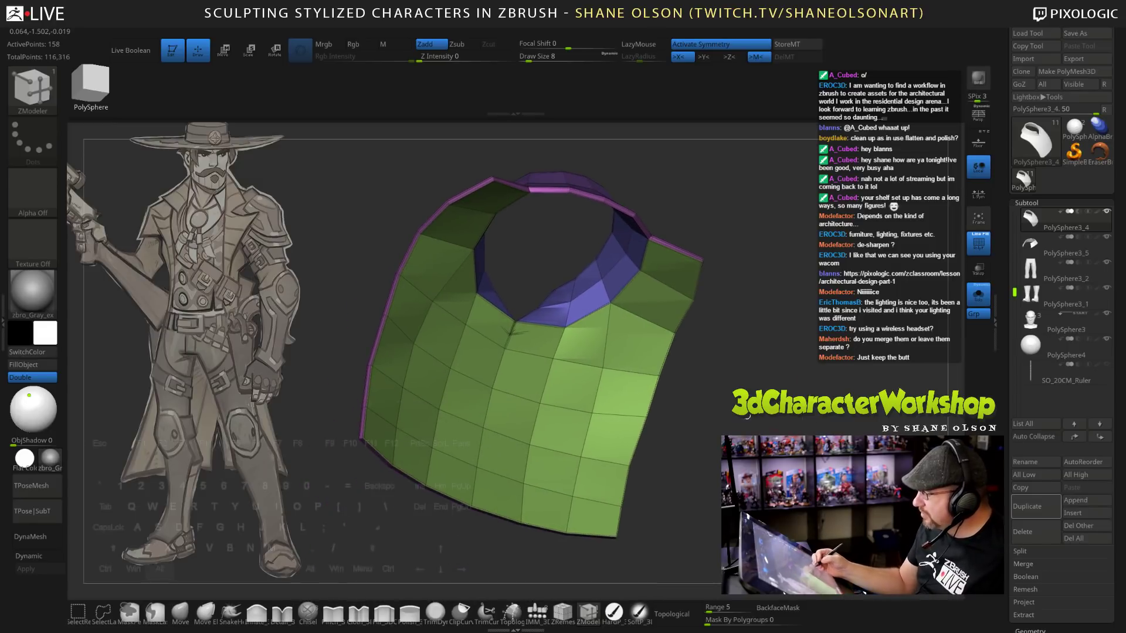
left_click(631, 358, "ctrl+shift")
left_click(638, 353, "ctrl+shift")
mouse_move(728, 383)
left_mouse_down()
mouse_move(721, 328)
mouse_move(775, 424)
left_mouse_up()
key("space")
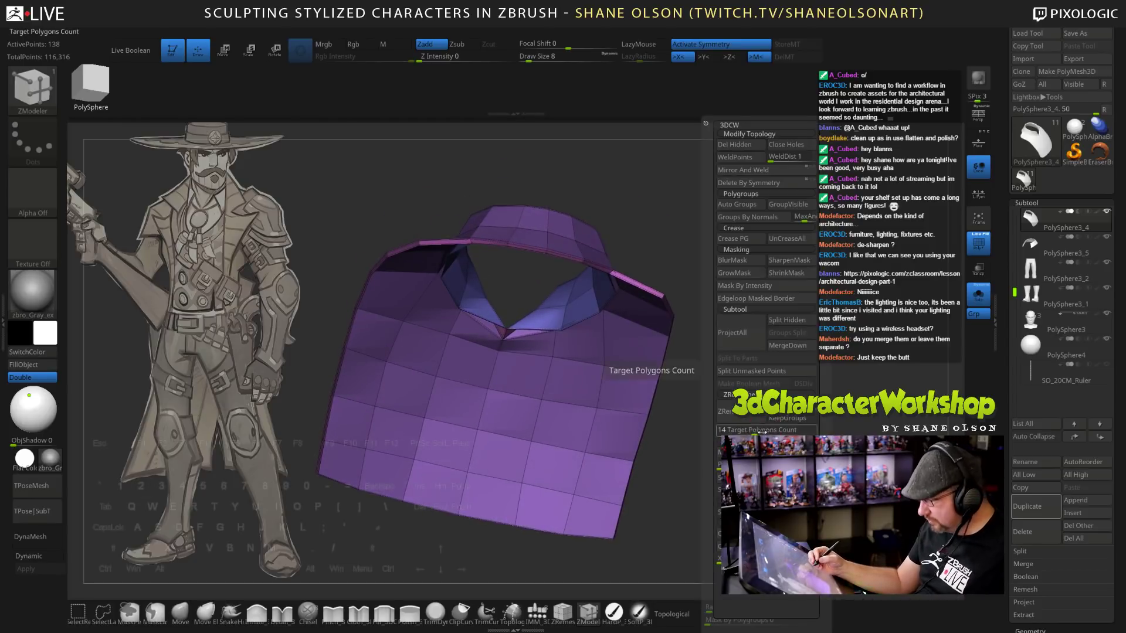
left_click(743, 144)
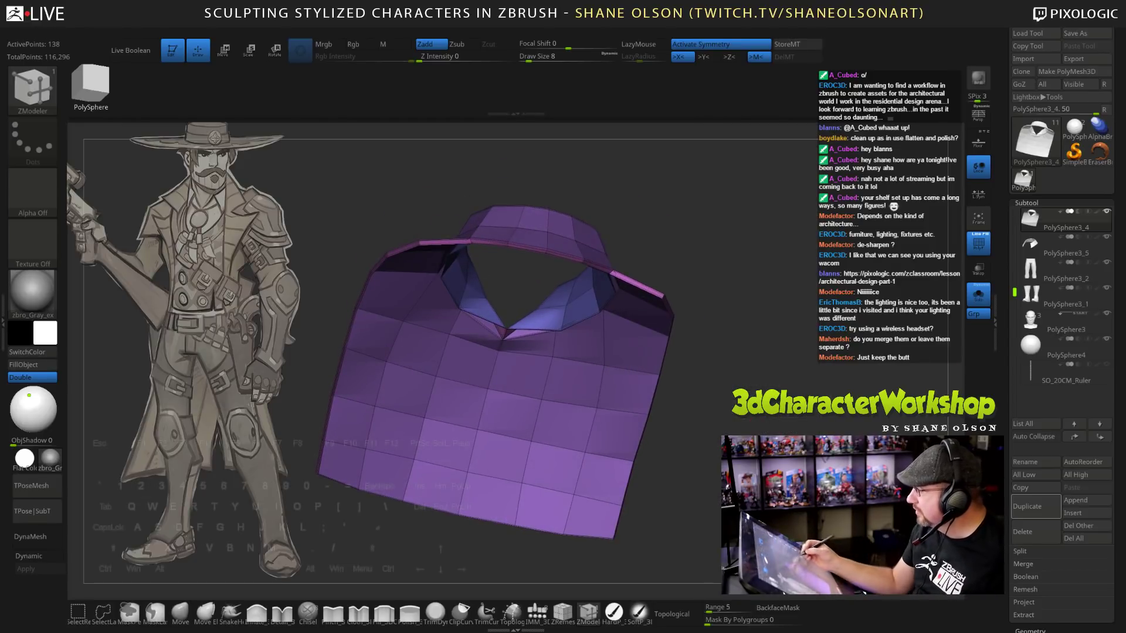
Examine the garment's fit under the collar from the side, with the body shown and dynamic subdivision on.
left_click_drag(807, 498, 809, 429, "alt")
key("d")
left_click_drag(730, 375, 721, 460)
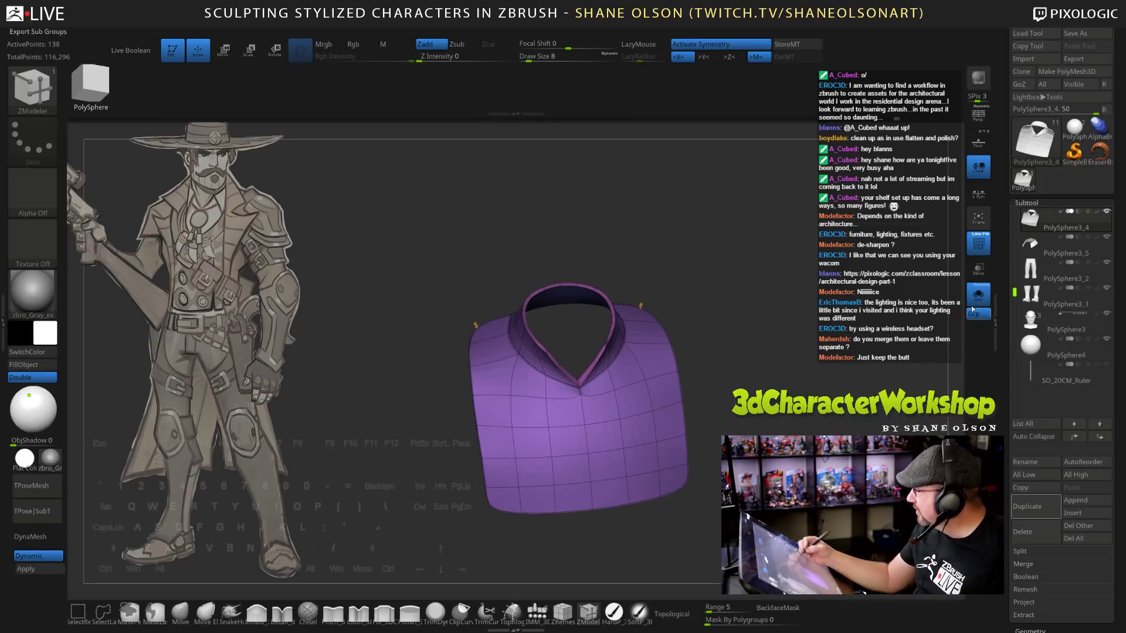
left_click(978, 295)
mouse_move(834, 379)
left_mouse_down()
mouse_move(795, 391)
mouse_move(734, 364)
mouse_move(736, 328)
mouse_move(776, 340)
mouse_move(765, 433)
mouse_move(774, 376)
mouse_move(772, 427)
mouse_move(811, 310)
mouse_move(703, 302)
left_mouse_up()
key("shift")
key("shift+f")
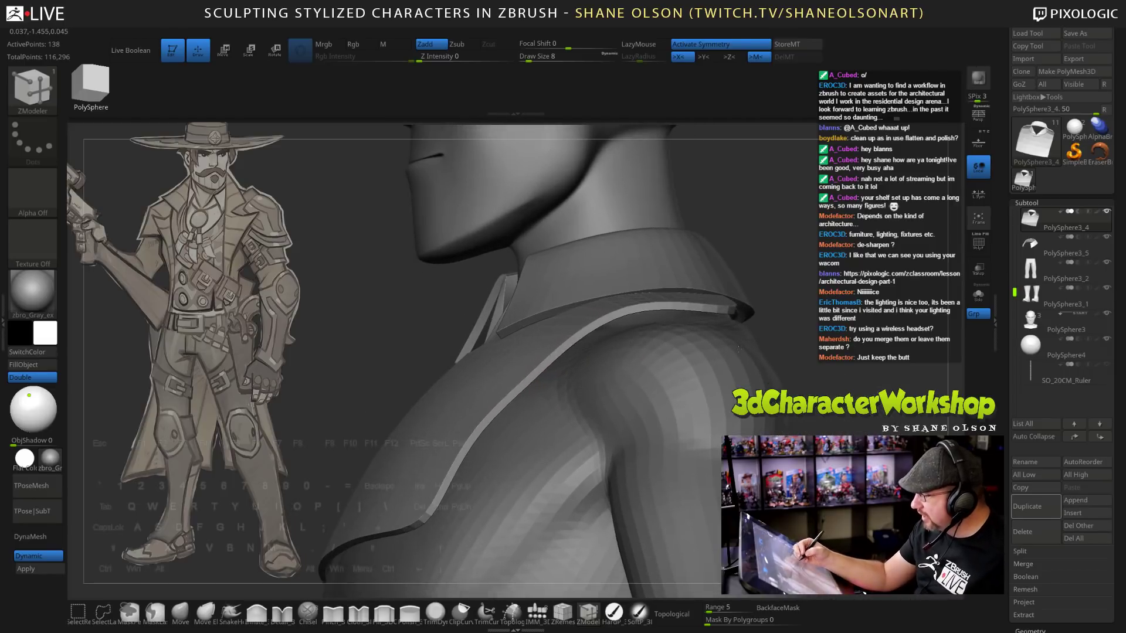
Hide the pink thickness rim along the garment's outer edges and delete the hidden faces, leaving the neckband double-sided.
key("shift+f")
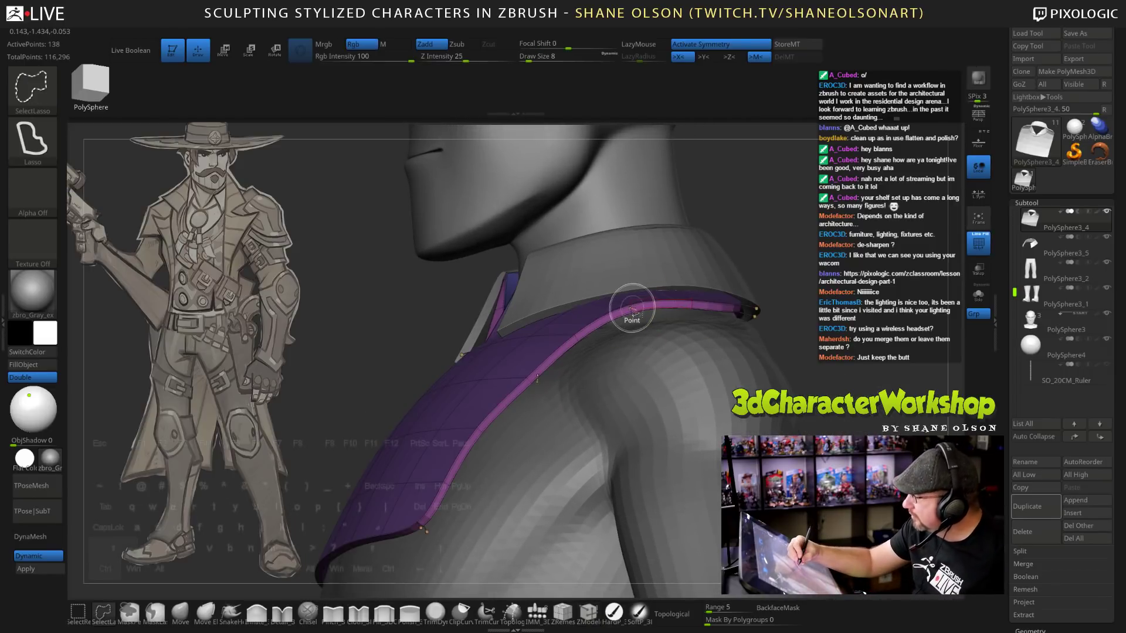
left_click_drag(826, 267, 581, 346)
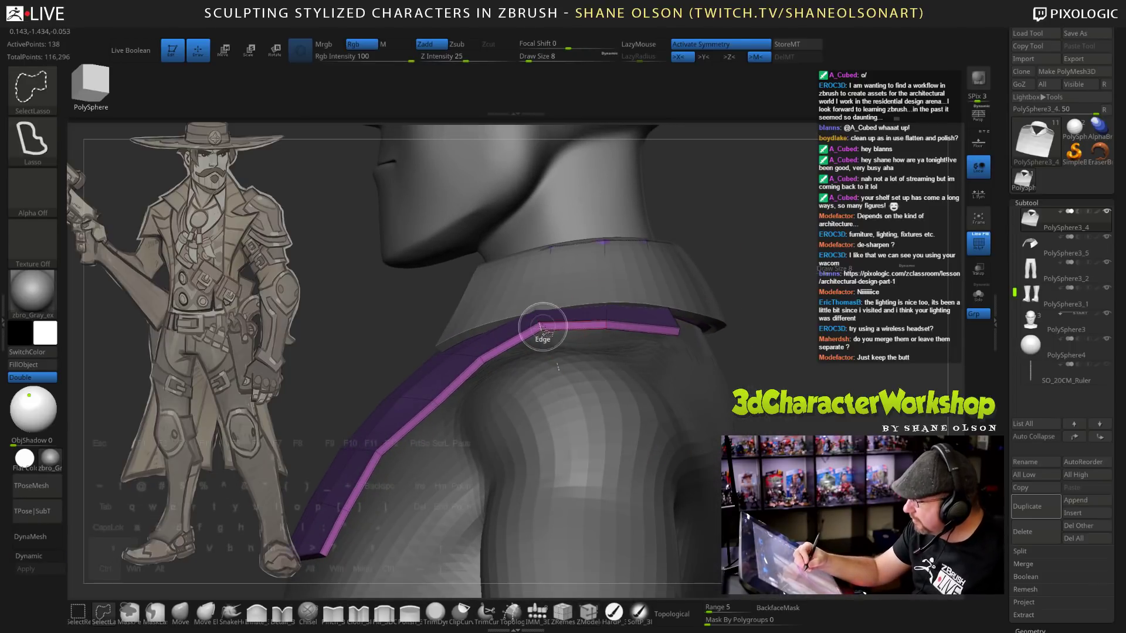
left_click(539, 325, "ctrl+alt+shift")
left_click_drag(788, 233, 786, 271)
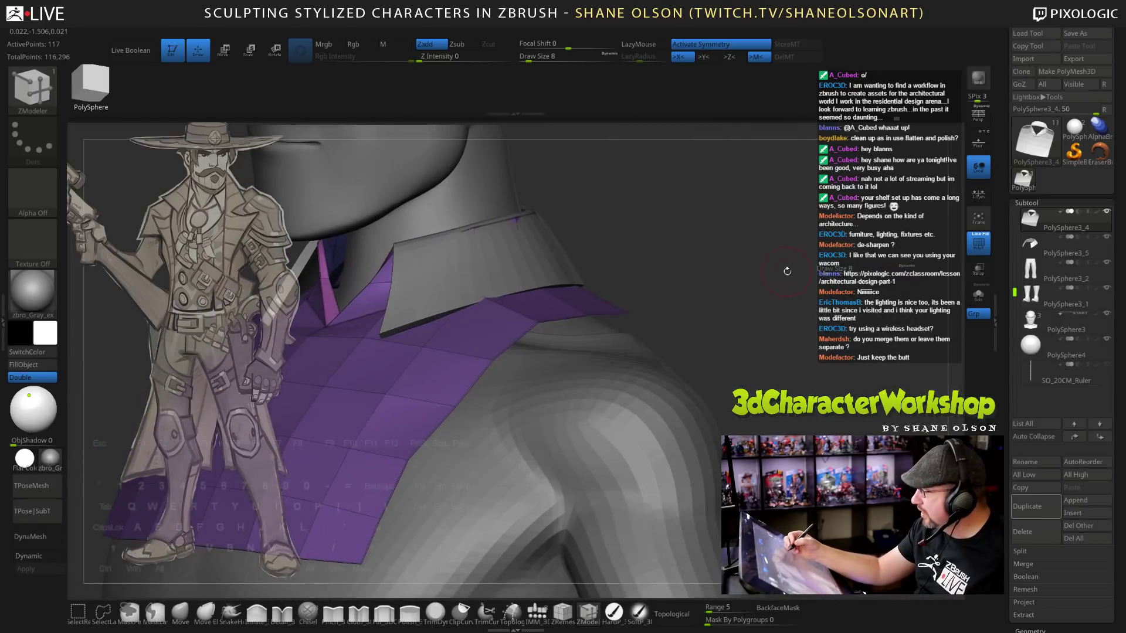
left_click(978, 295)
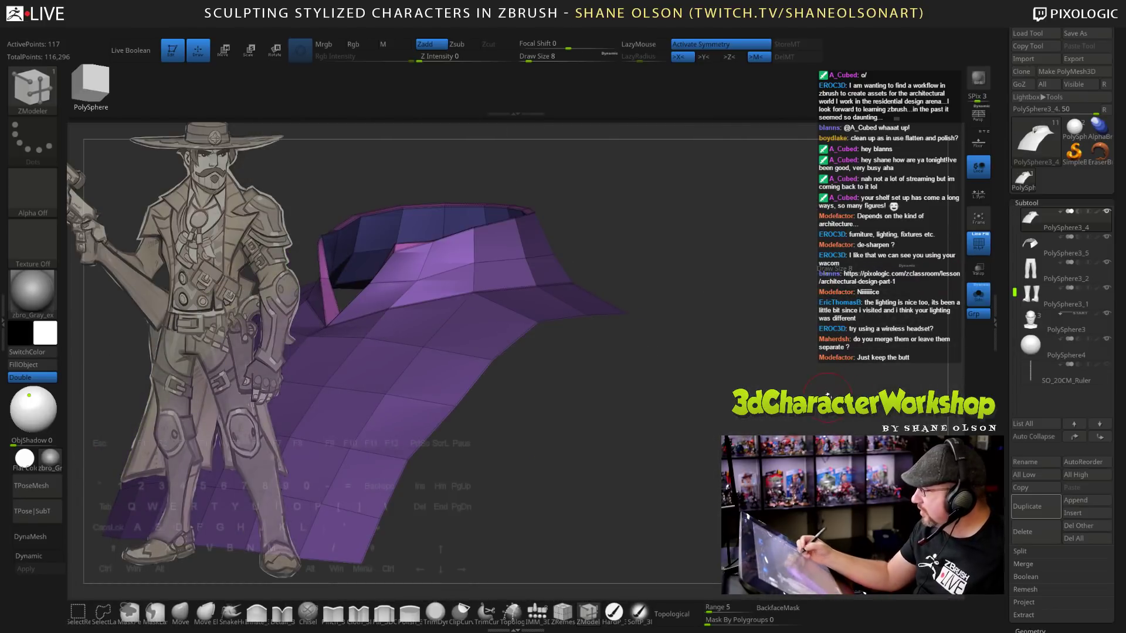
mouse_move(789, 281)
left_mouse_down()
mouse_move(801, 372)
mouse_move(829, 353)
mouse_move(731, 330)
left_mouse_up()
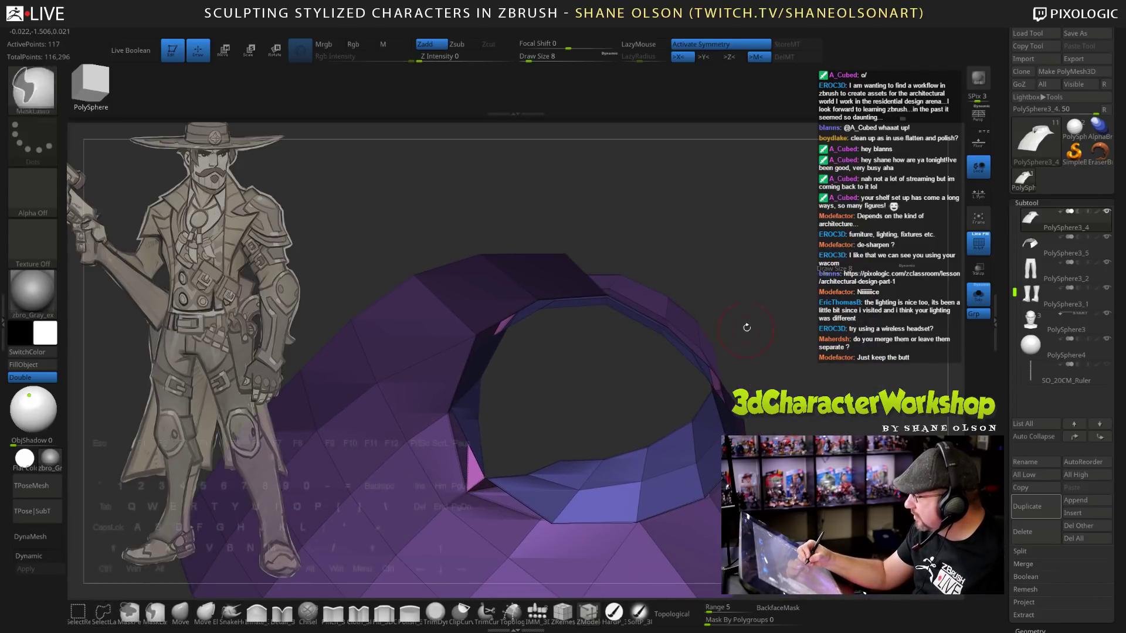
mouse_move(732, 276)
left_mouse_down()
mouse_move(723, 271)
mouse_move(768, 381)
left_mouse_up()
key("grave")
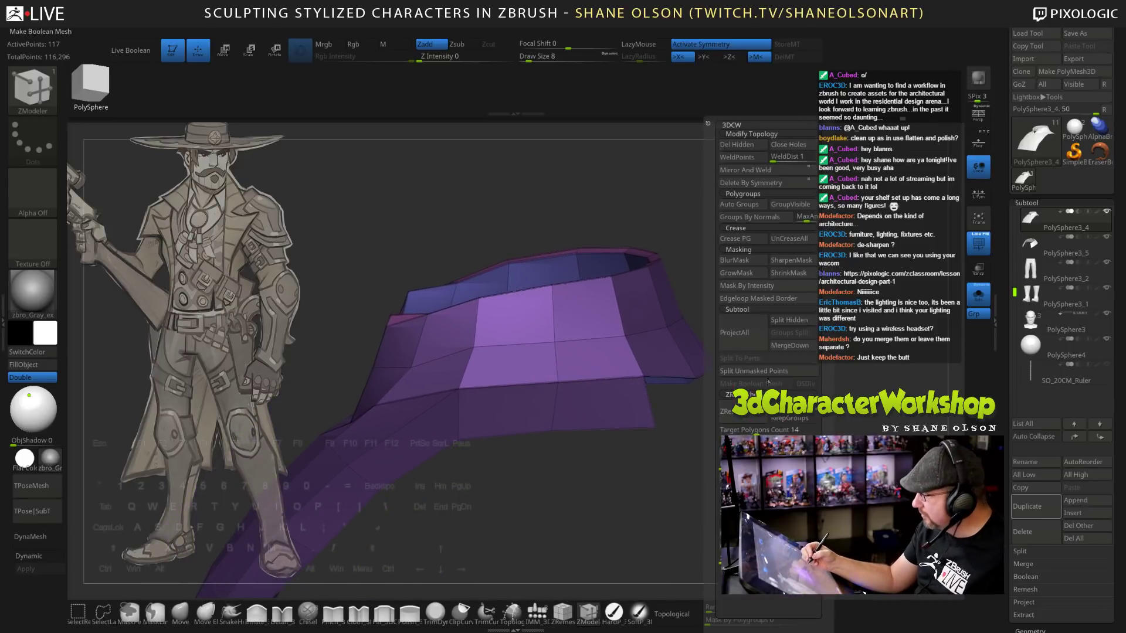
left_click(754, 186)
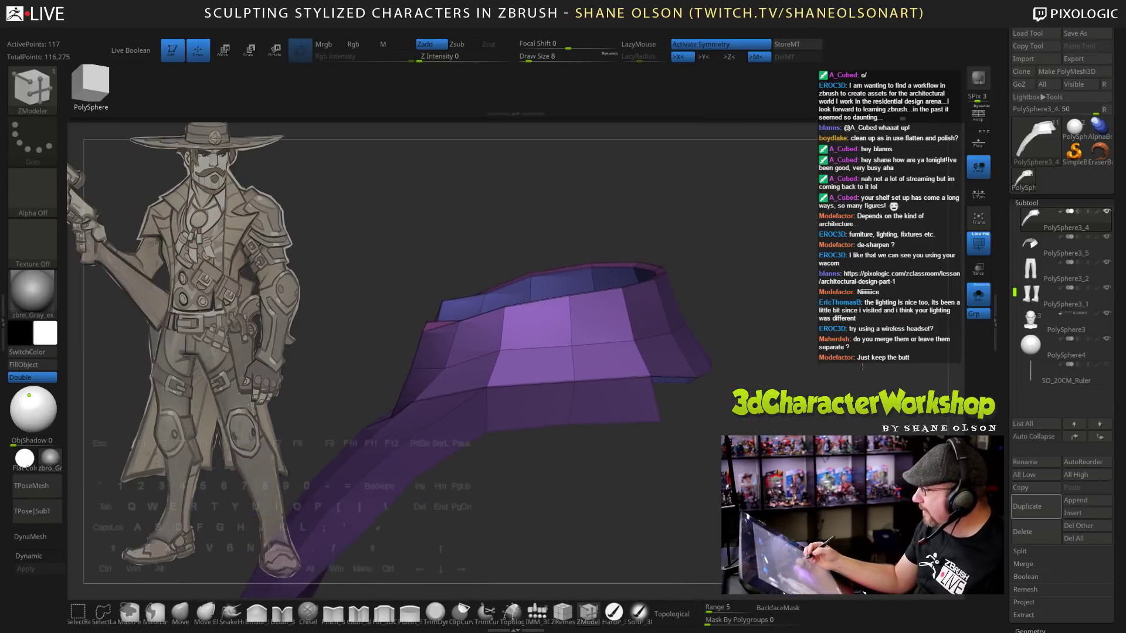
Show the body again and reshape the garment's shoulder and side edges with the Move brush at draw sizes 36, 56 and 38.
mouse_move(809, 429)
left_mouse_down()
mouse_move(848, 424)
mouse_move(836, 402)
mouse_move(869, 395)
mouse_move(808, 328)
mouse_move(696, 326)
mouse_move(700, 342)
left_mouse_up()
left_click(978, 294)
key("s")
left_click(179, 612)
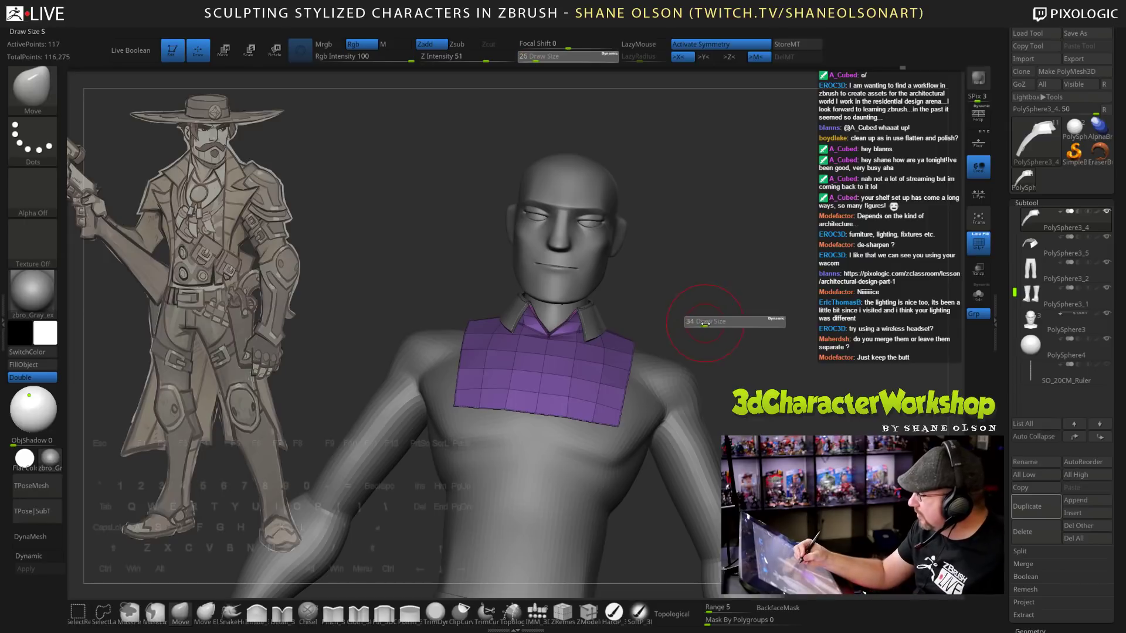
left_click_drag(632, 346, 655, 368)
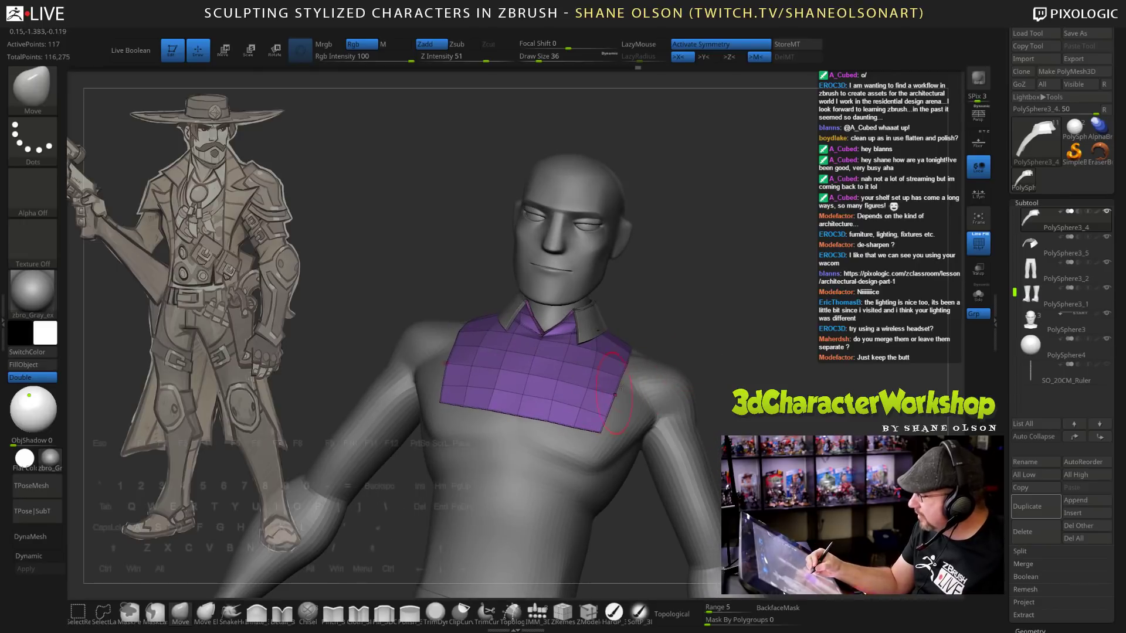
left_click_drag(727, 346, 563, 370)
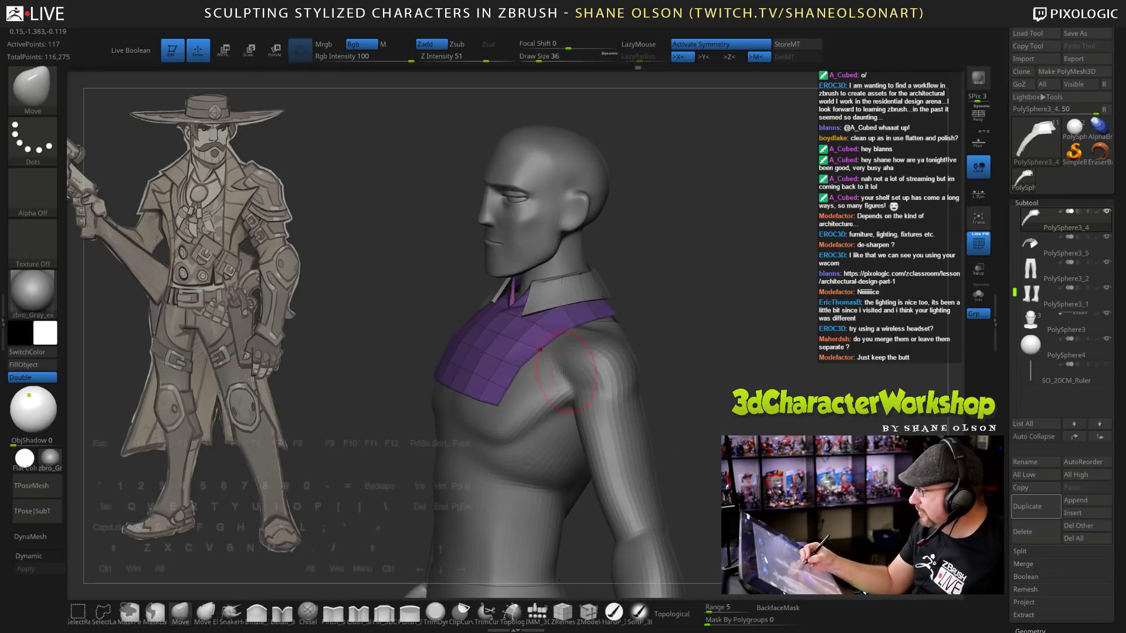
key("bracketright")
key("bracketright")
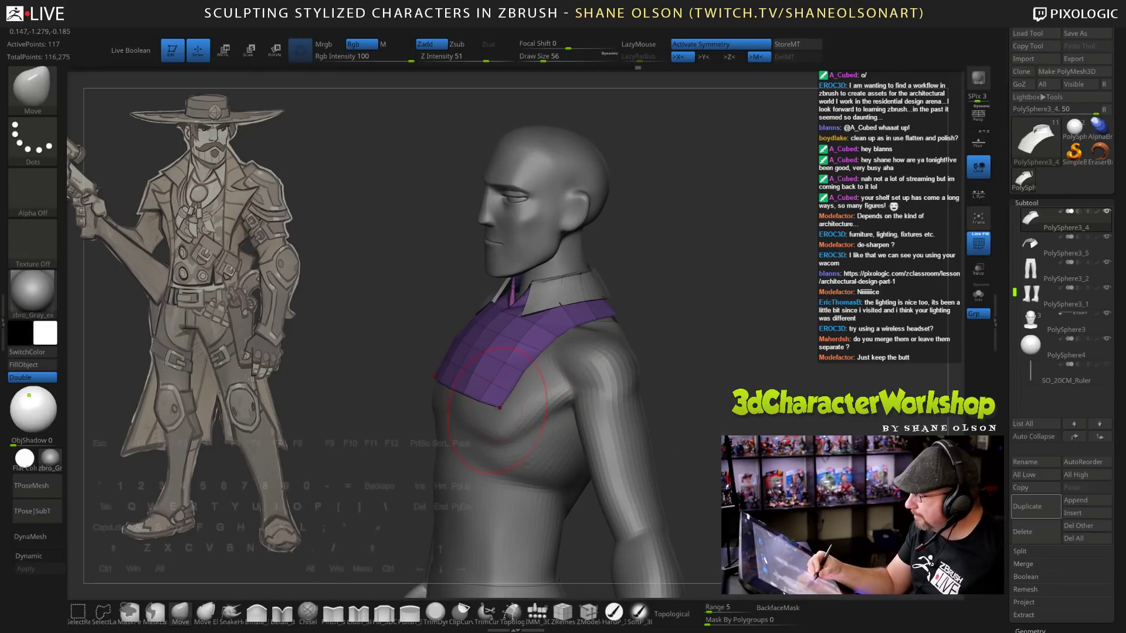
mouse_move(666, 375)
left_mouse_down()
mouse_move(724, 390)
mouse_move(704, 382)
mouse_move(698, 345)
left_mouse_up()
key("s")
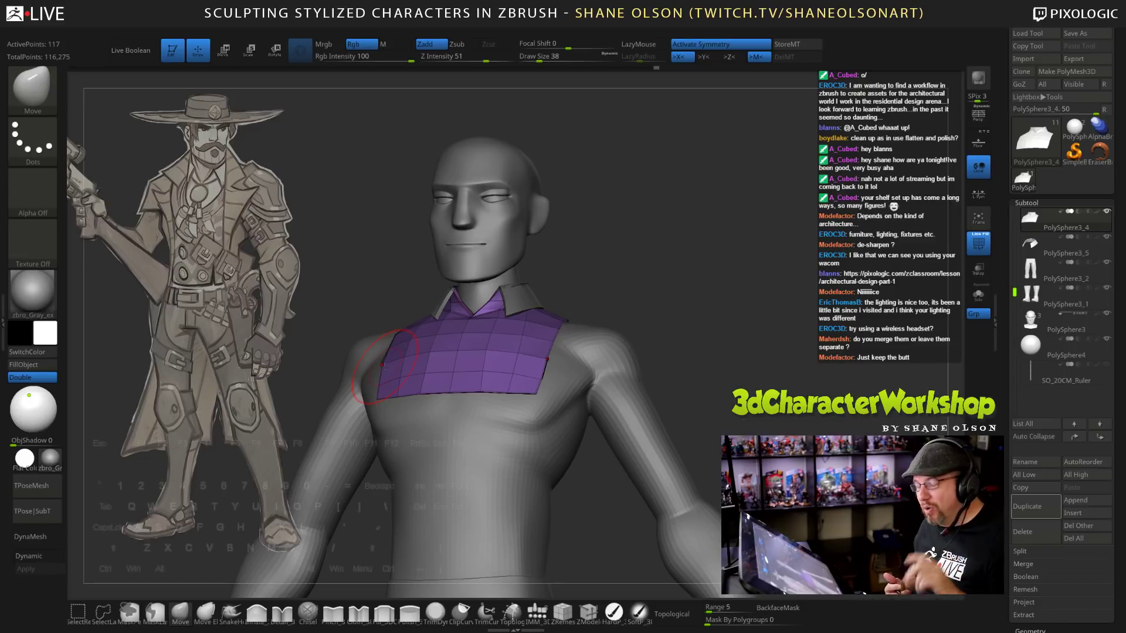
Examine the garment on the whole figure from the front, with dynamic subdivision on and the polyframe off.
mouse_move(713, 359)
left_mouse_down()
mouse_move(731, 370)
mouse_move(734, 352)
left_mouse_up()
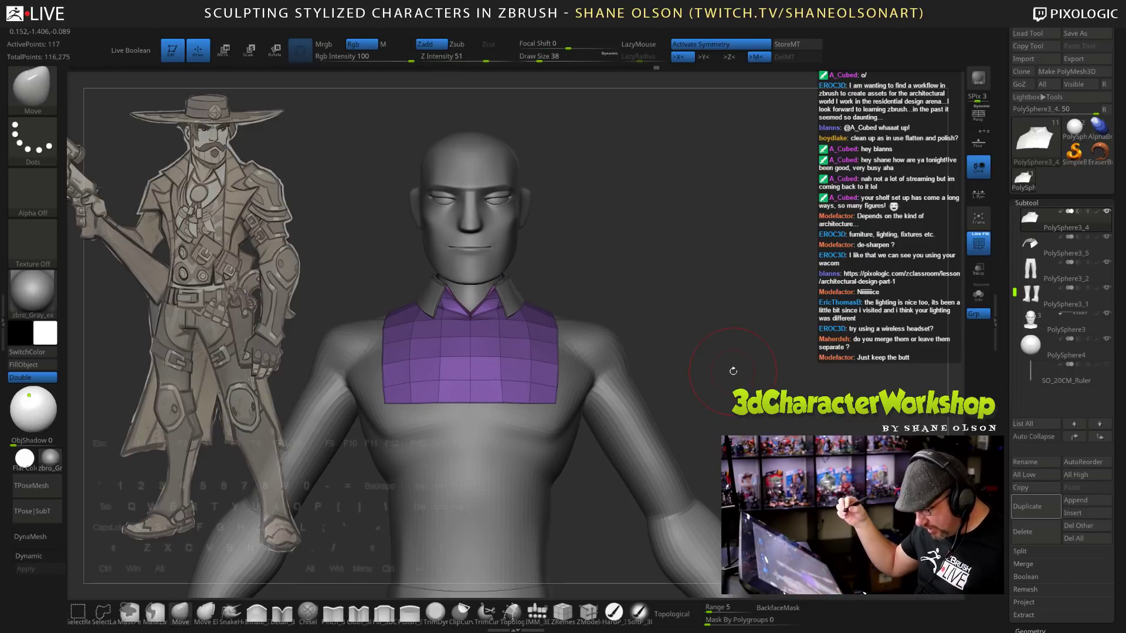
key("shift")
left_click_drag(717, 378, 711, 371, "shift")
key("d")
mouse_move(729, 319)
left_mouse_down("alt")
mouse_move(727, 329)
mouse_move(720, 321)
left_mouse_up("alt")
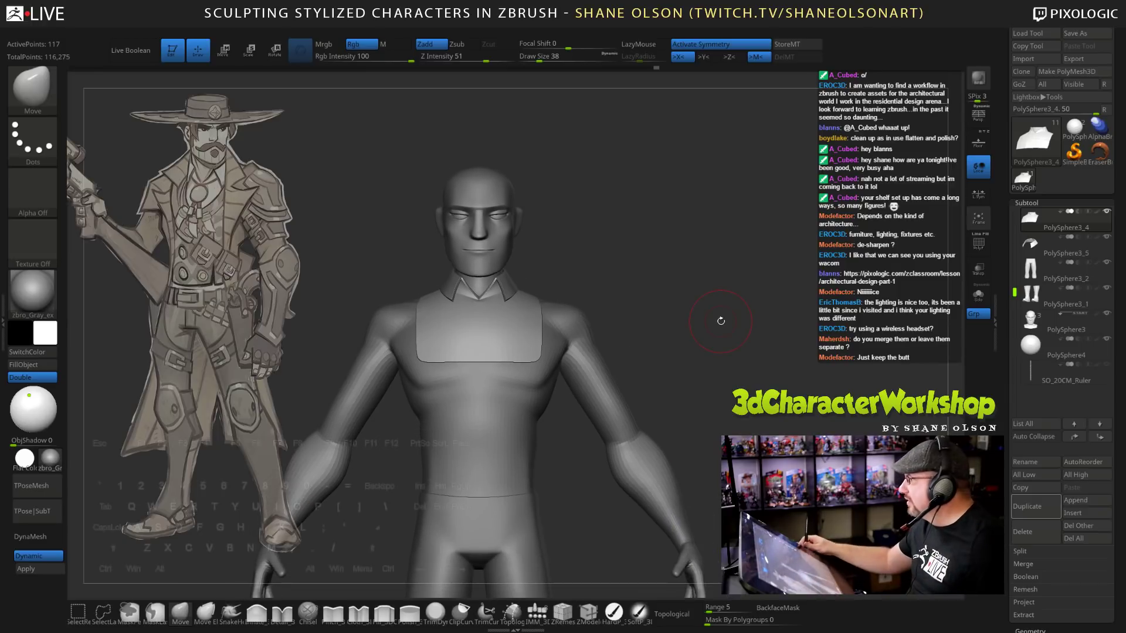
mouse_move(720, 321)
left_mouse_down("alt")
mouse_move(726, 282)
mouse_move(789, 283)
mouse_move(744, 262)
mouse_move(744, 338)
mouse_move(706, 355)
left_mouse_up("alt")
mouse_move(773, 287)
left_mouse_down()
mouse_move(739, 292)
mouse_move(746, 310)
mouse_move(750, 213)
mouse_move(738, 225)
mouse_move(710, 481)
mouse_move(542, 407)
left_mouse_up()
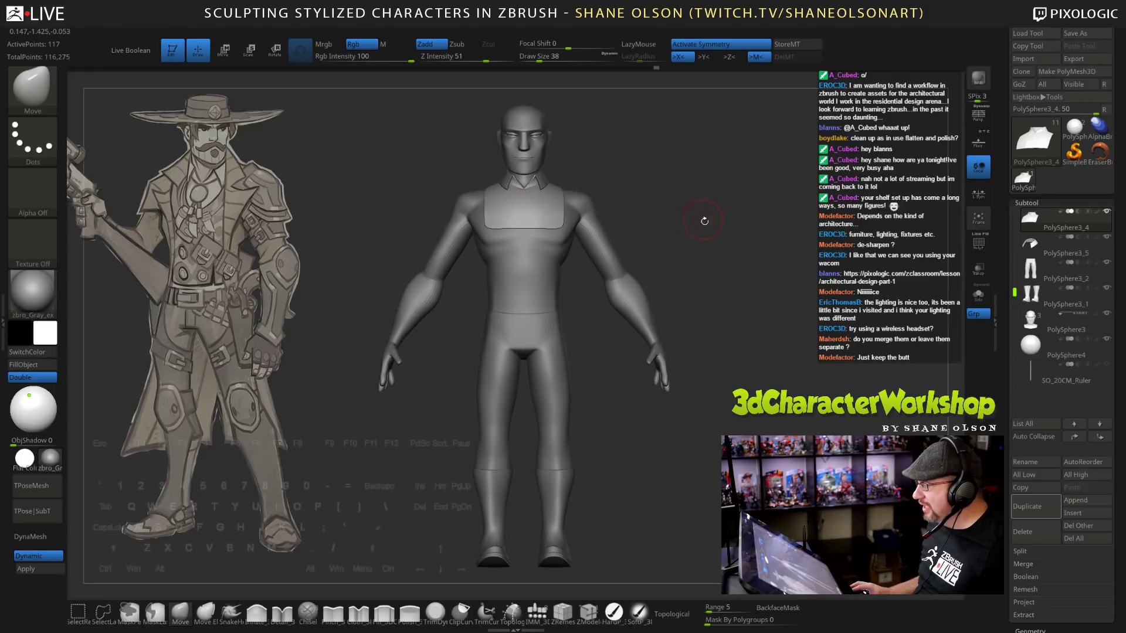
left_click_drag(704, 220, 697, 228)
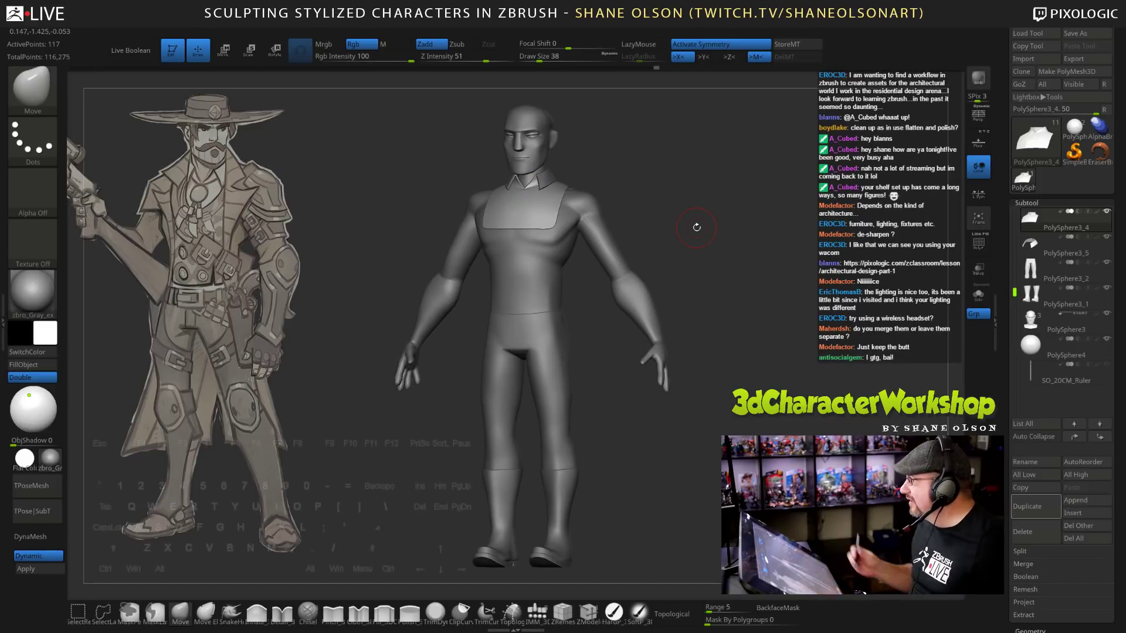
mouse_move(762, 344)
left_mouse_down("alt")
mouse_move(756, 299)
mouse_move(763, 310)
left_mouse_up("alt")
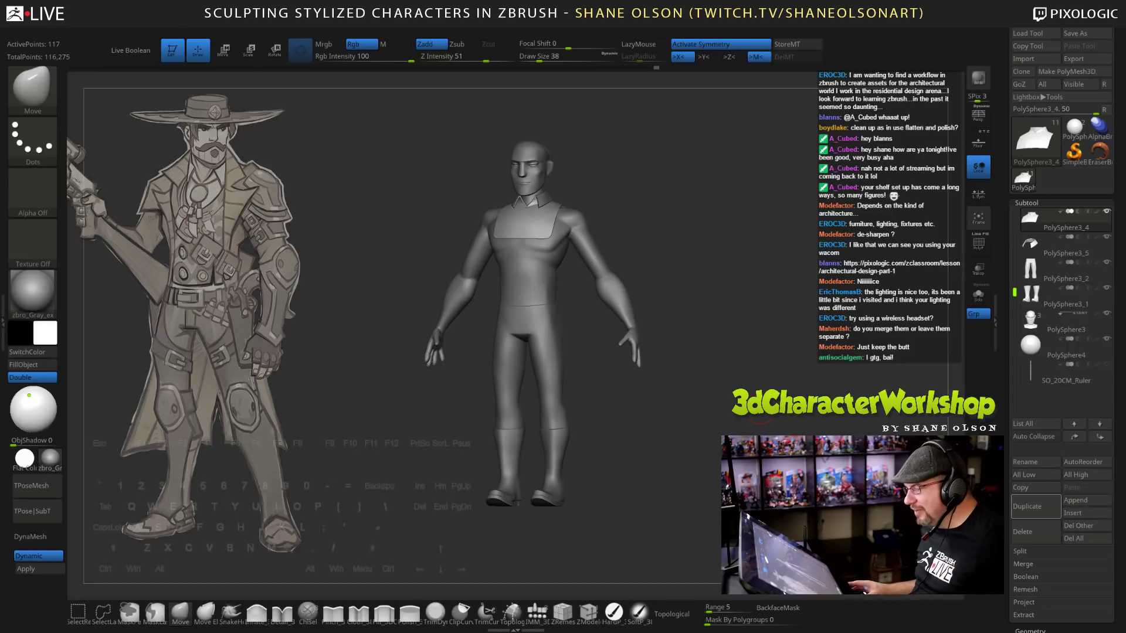
left_click_drag(760, 418, 766, 419, "shift")
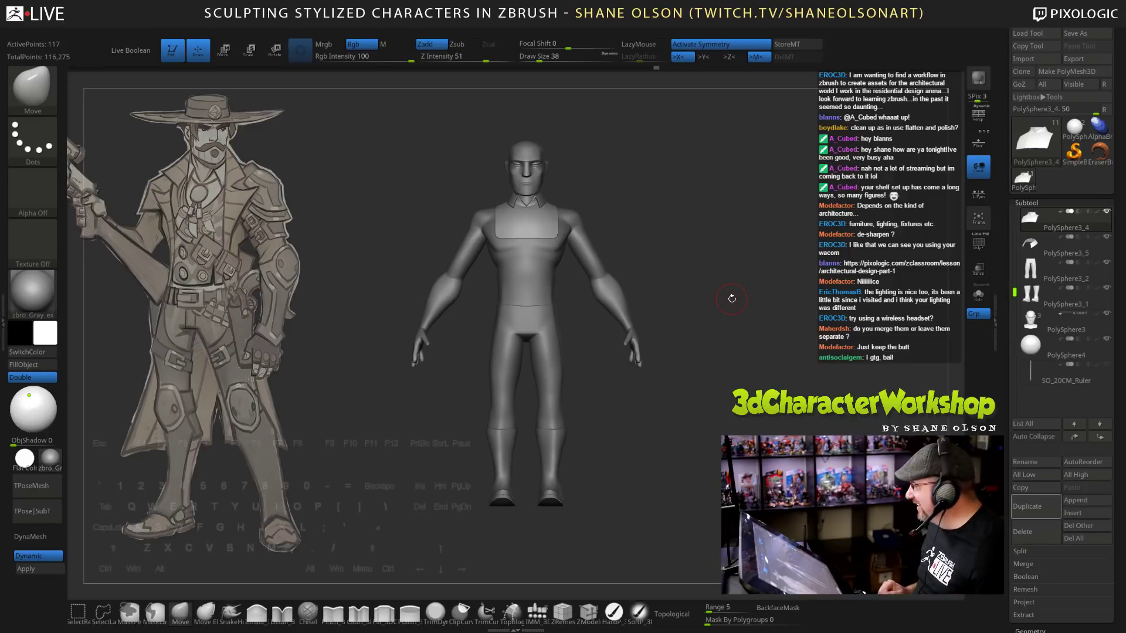
Compare the whole figure's height with the 20 cm ruler subtool from the front and at an angle, and hide the ruler.
left_click_drag(733, 295, 737, 284, "alt")
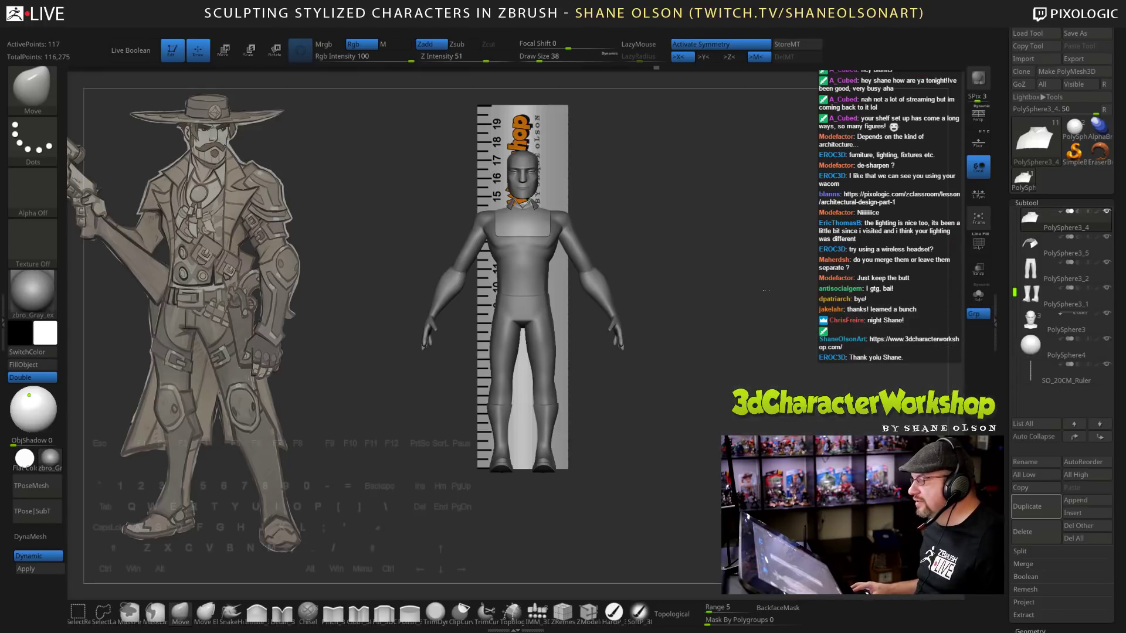
left_click_drag(698, 170, 643, 169)
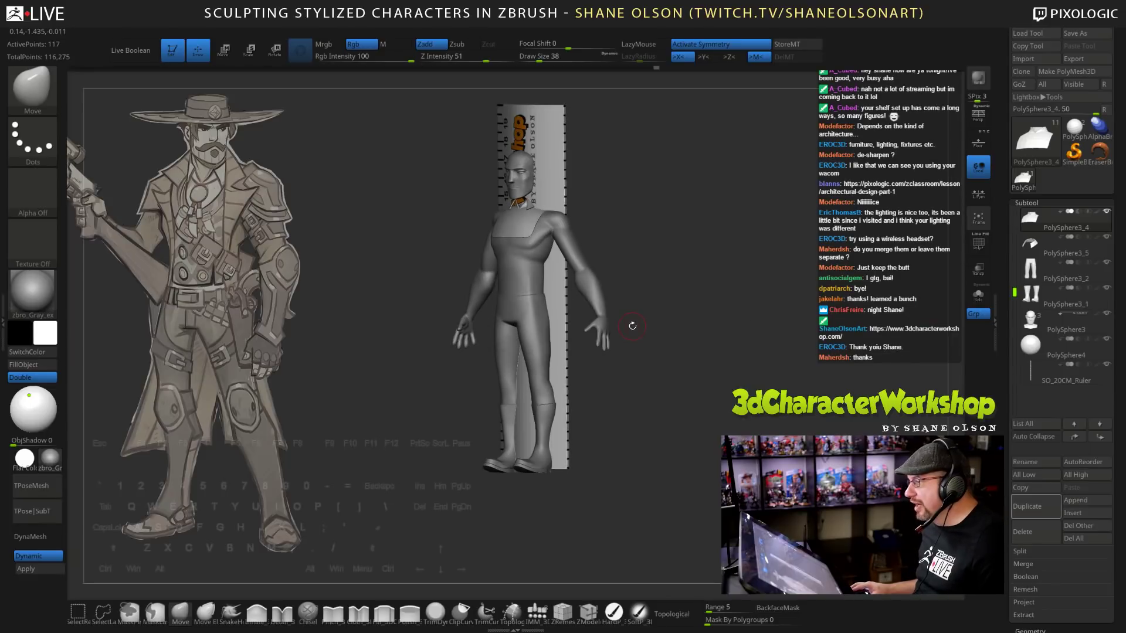
left_click_drag(644, 319, 717, 270)
left_click(1105, 366)
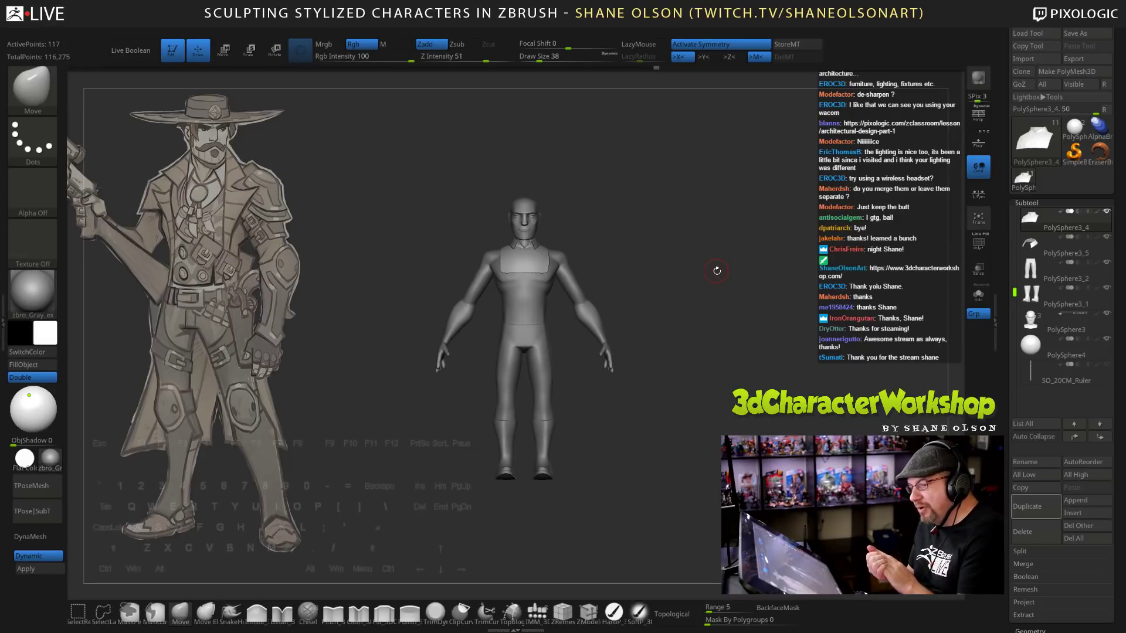
scroll(712, 269, "up", 2)
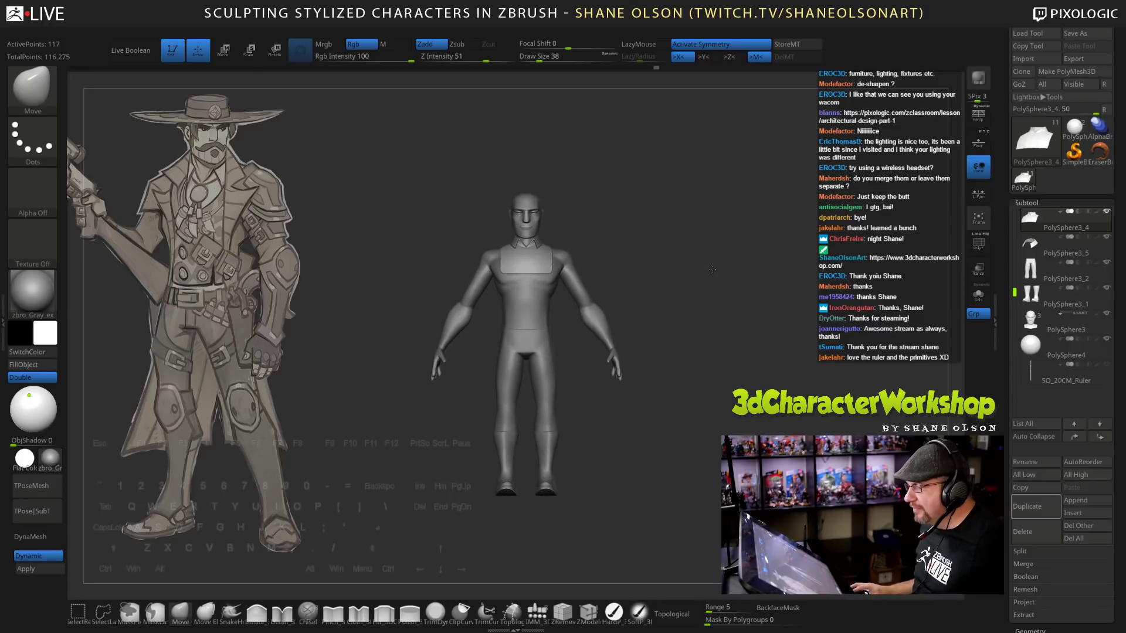
scroll(714, 277, "up", 1)
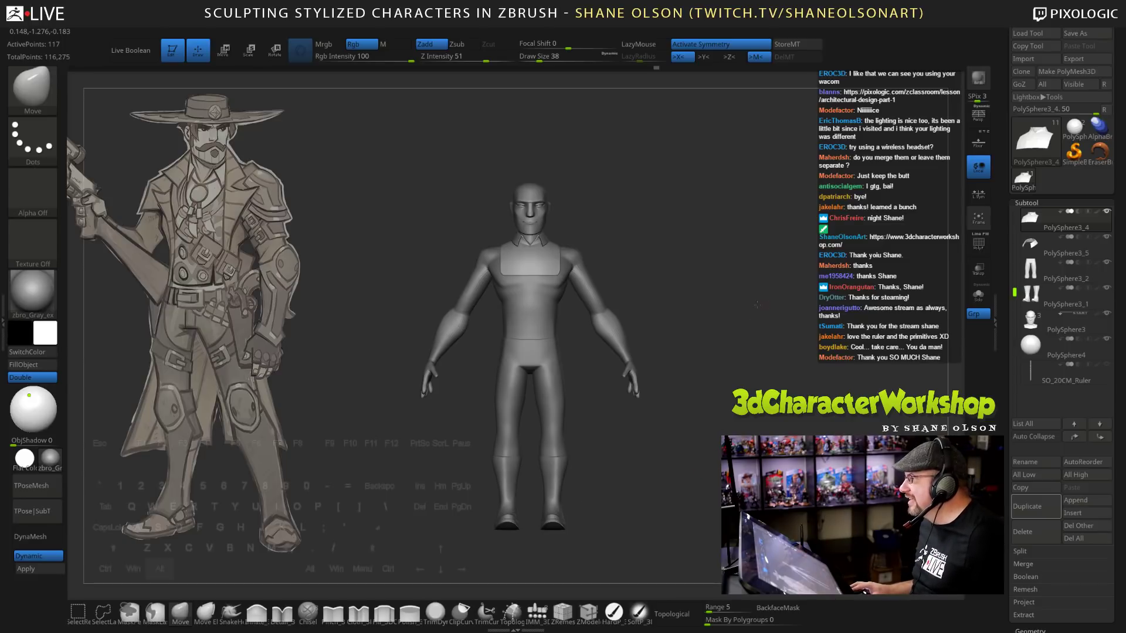
left_click_drag(756, 329, 757, 290, "alt")
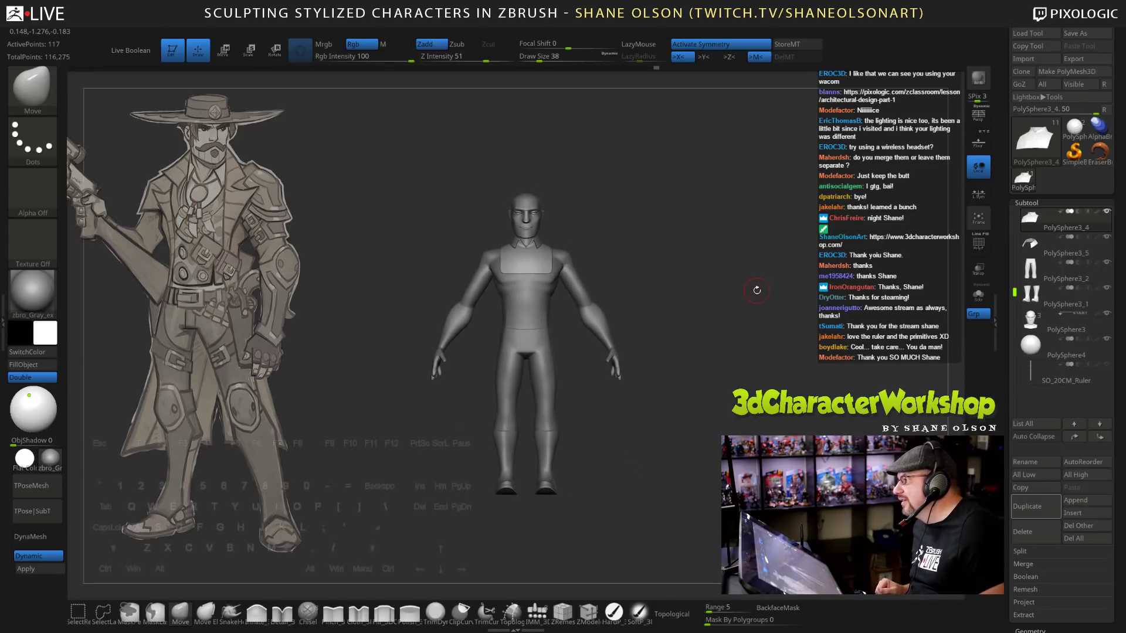
mouse_move(780, 291)
left_mouse_down("alt")
mouse_move(719, 300)
mouse_move(751, 300)
mouse_move(741, 296)
left_mouse_up("alt")
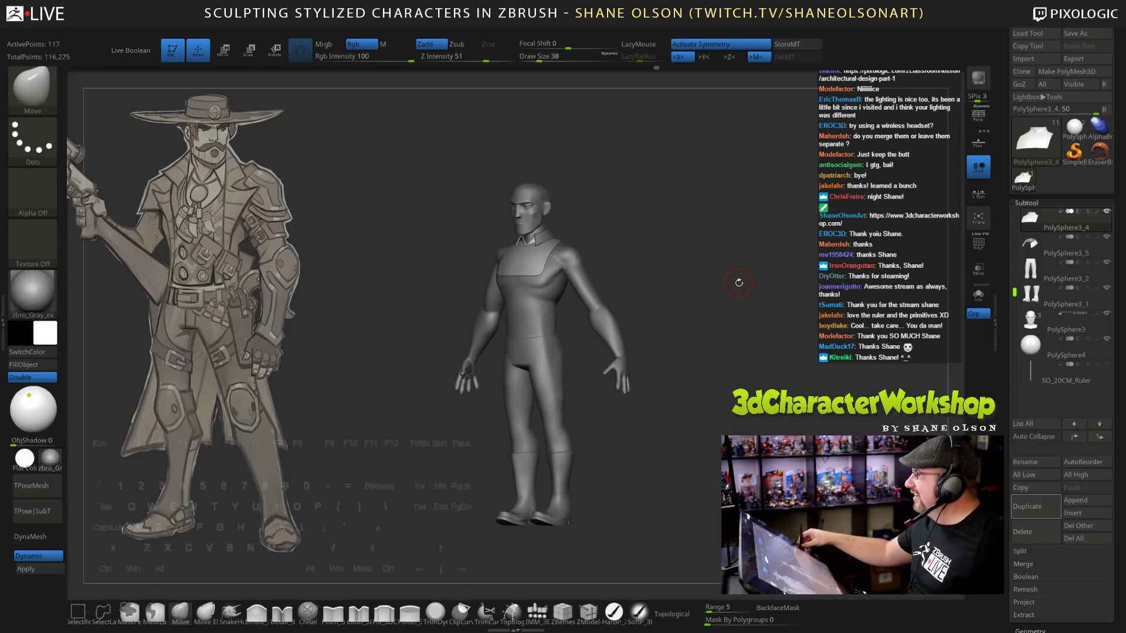
left_click_drag(738, 283, 745, 281)
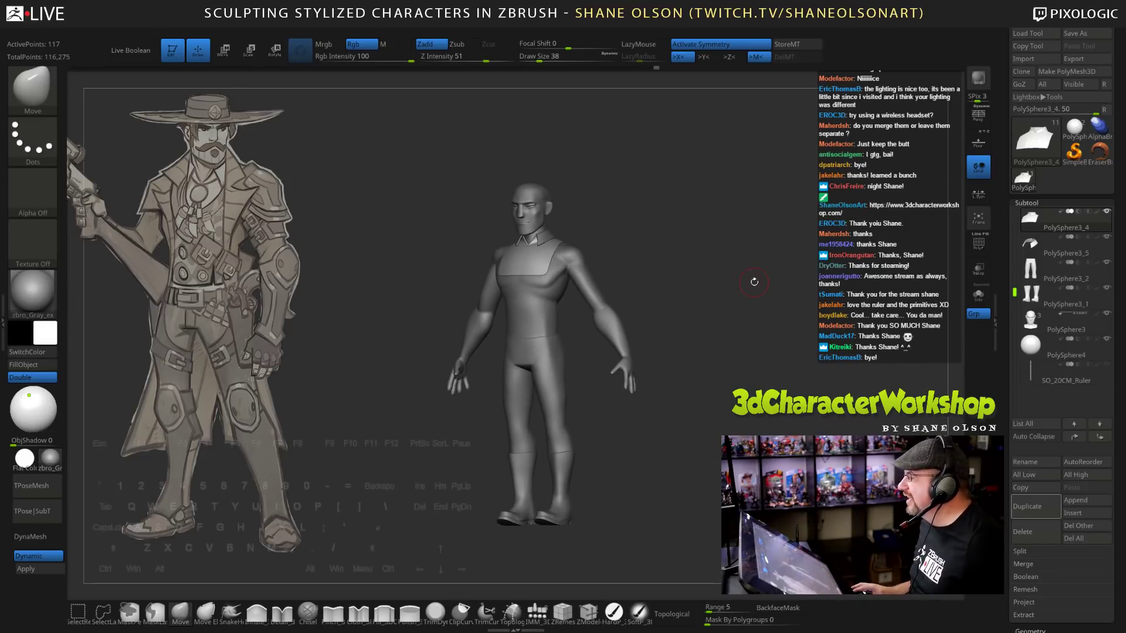
left_click_drag(754, 321, 754, 297)
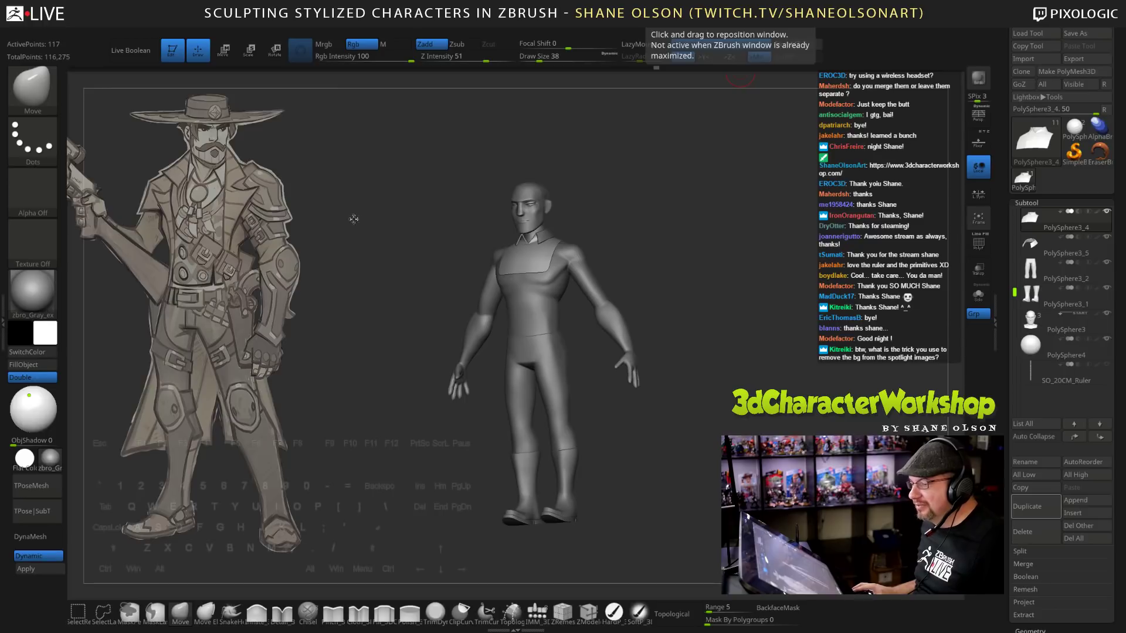
mouse_move(365, 194)
left_mouse_down()
mouse_move(568, 198)
mouse_move(645, 187)
mouse_move(665, 207)
left_mouse_up()
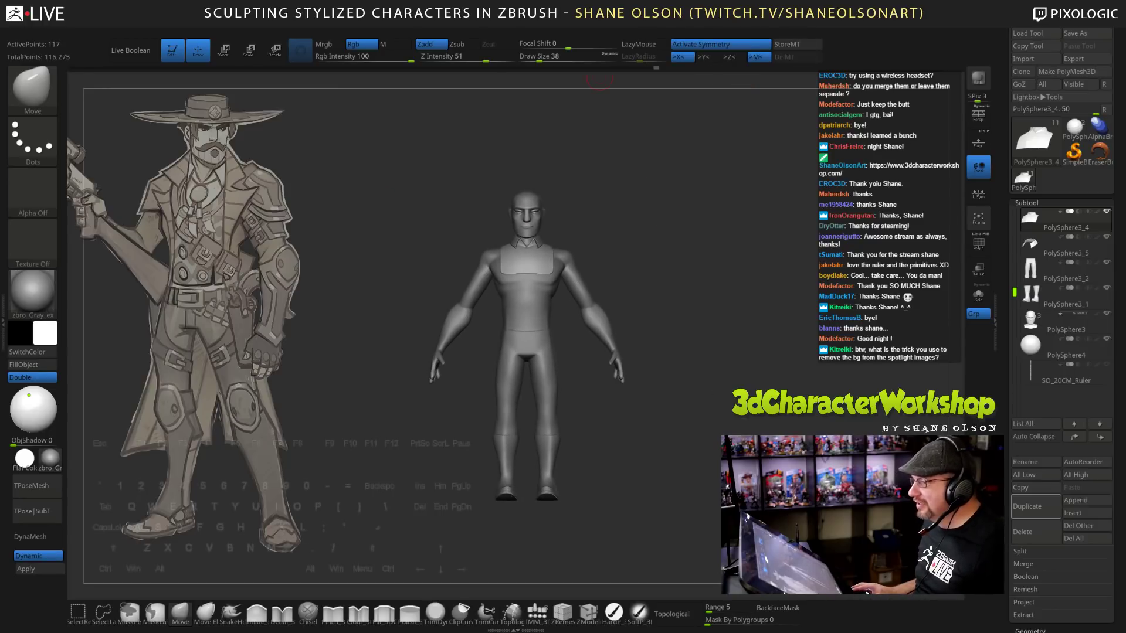